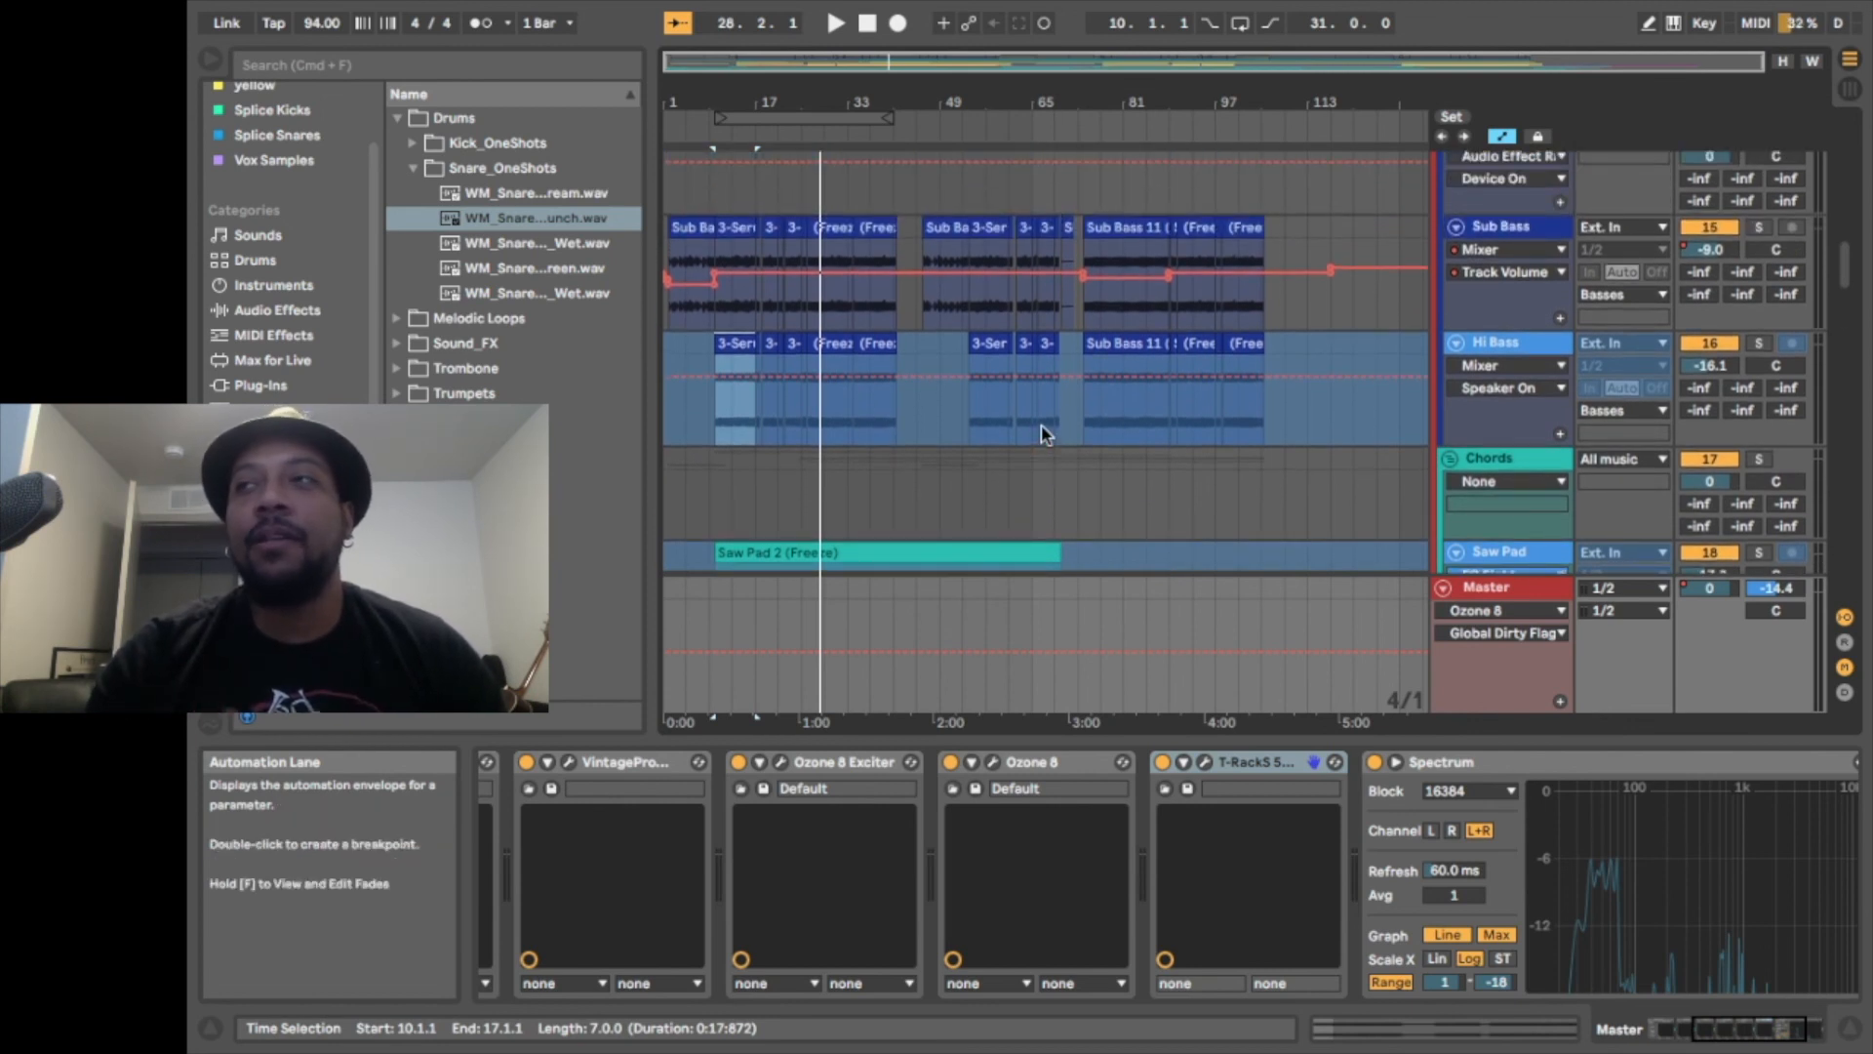
Solo the Drums group and play the arrangement from bar 9, viewing the drum tracks around bars 9 to 23
scroll(1044, 434, "down", 1)
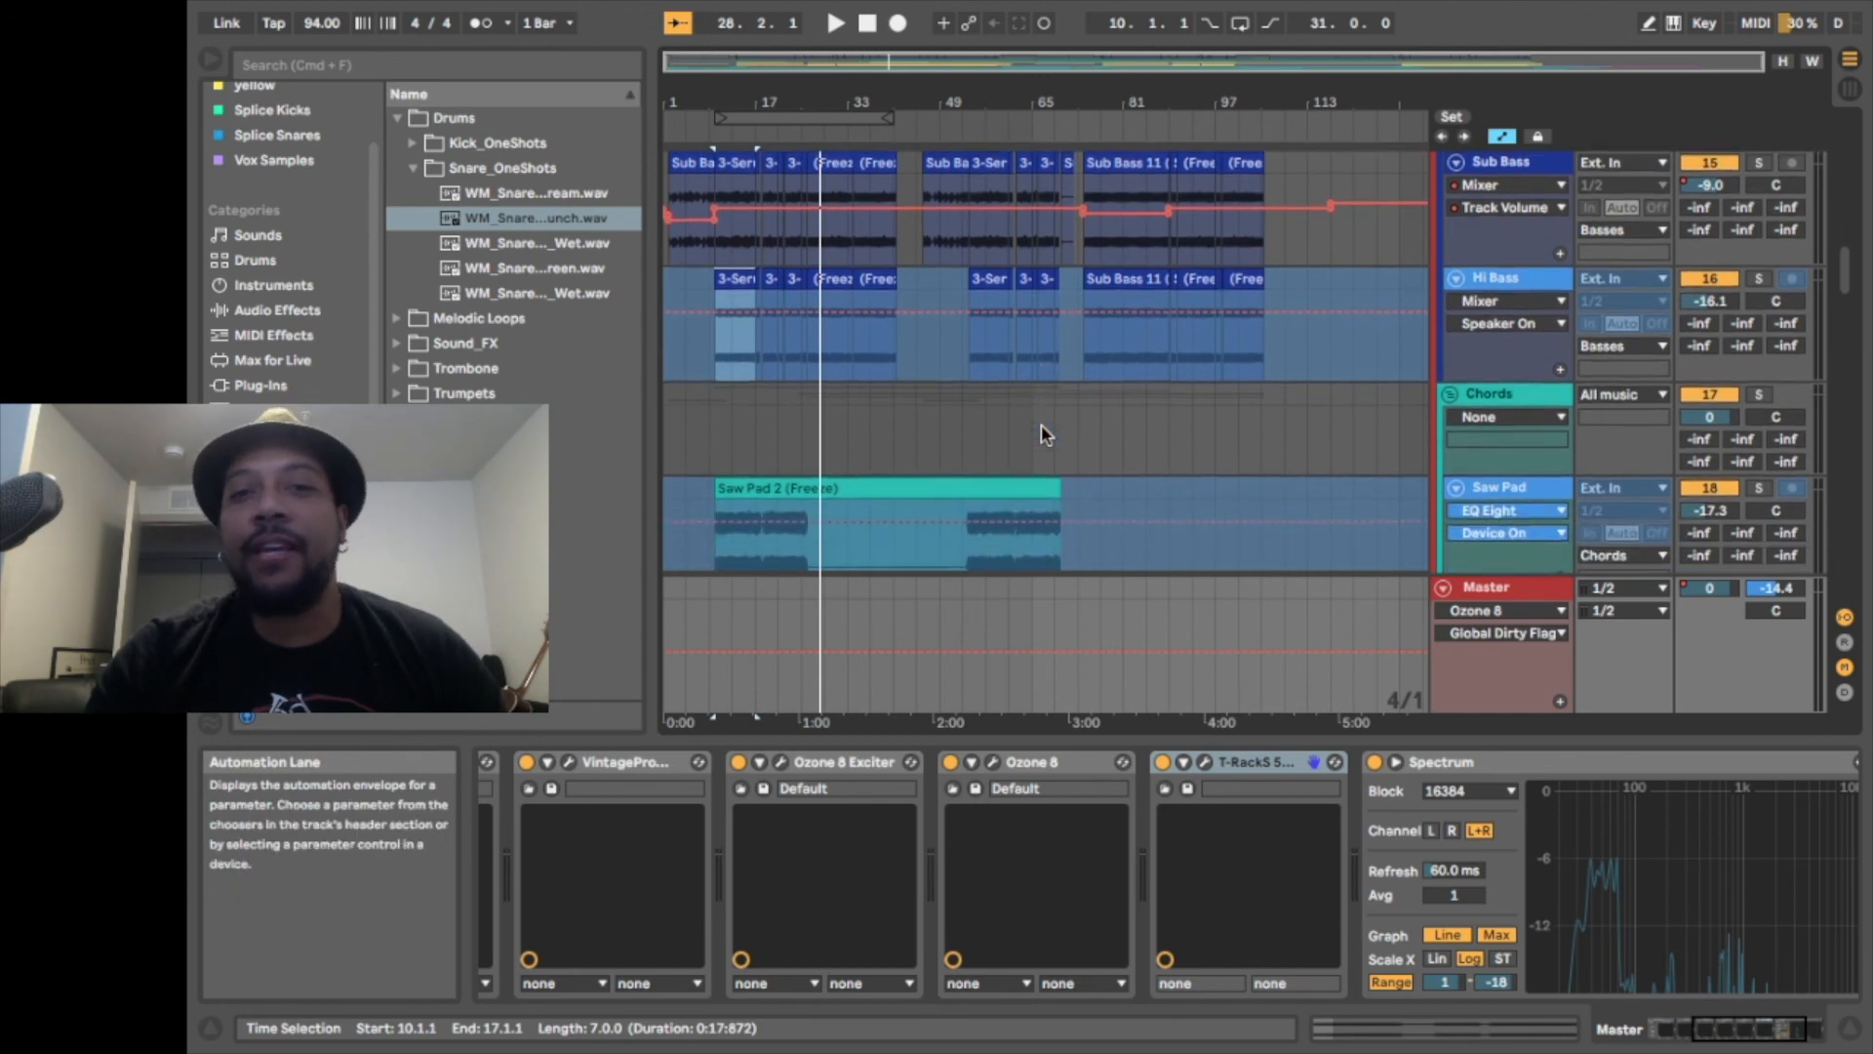
scroll(1040, 423, "up", 15)
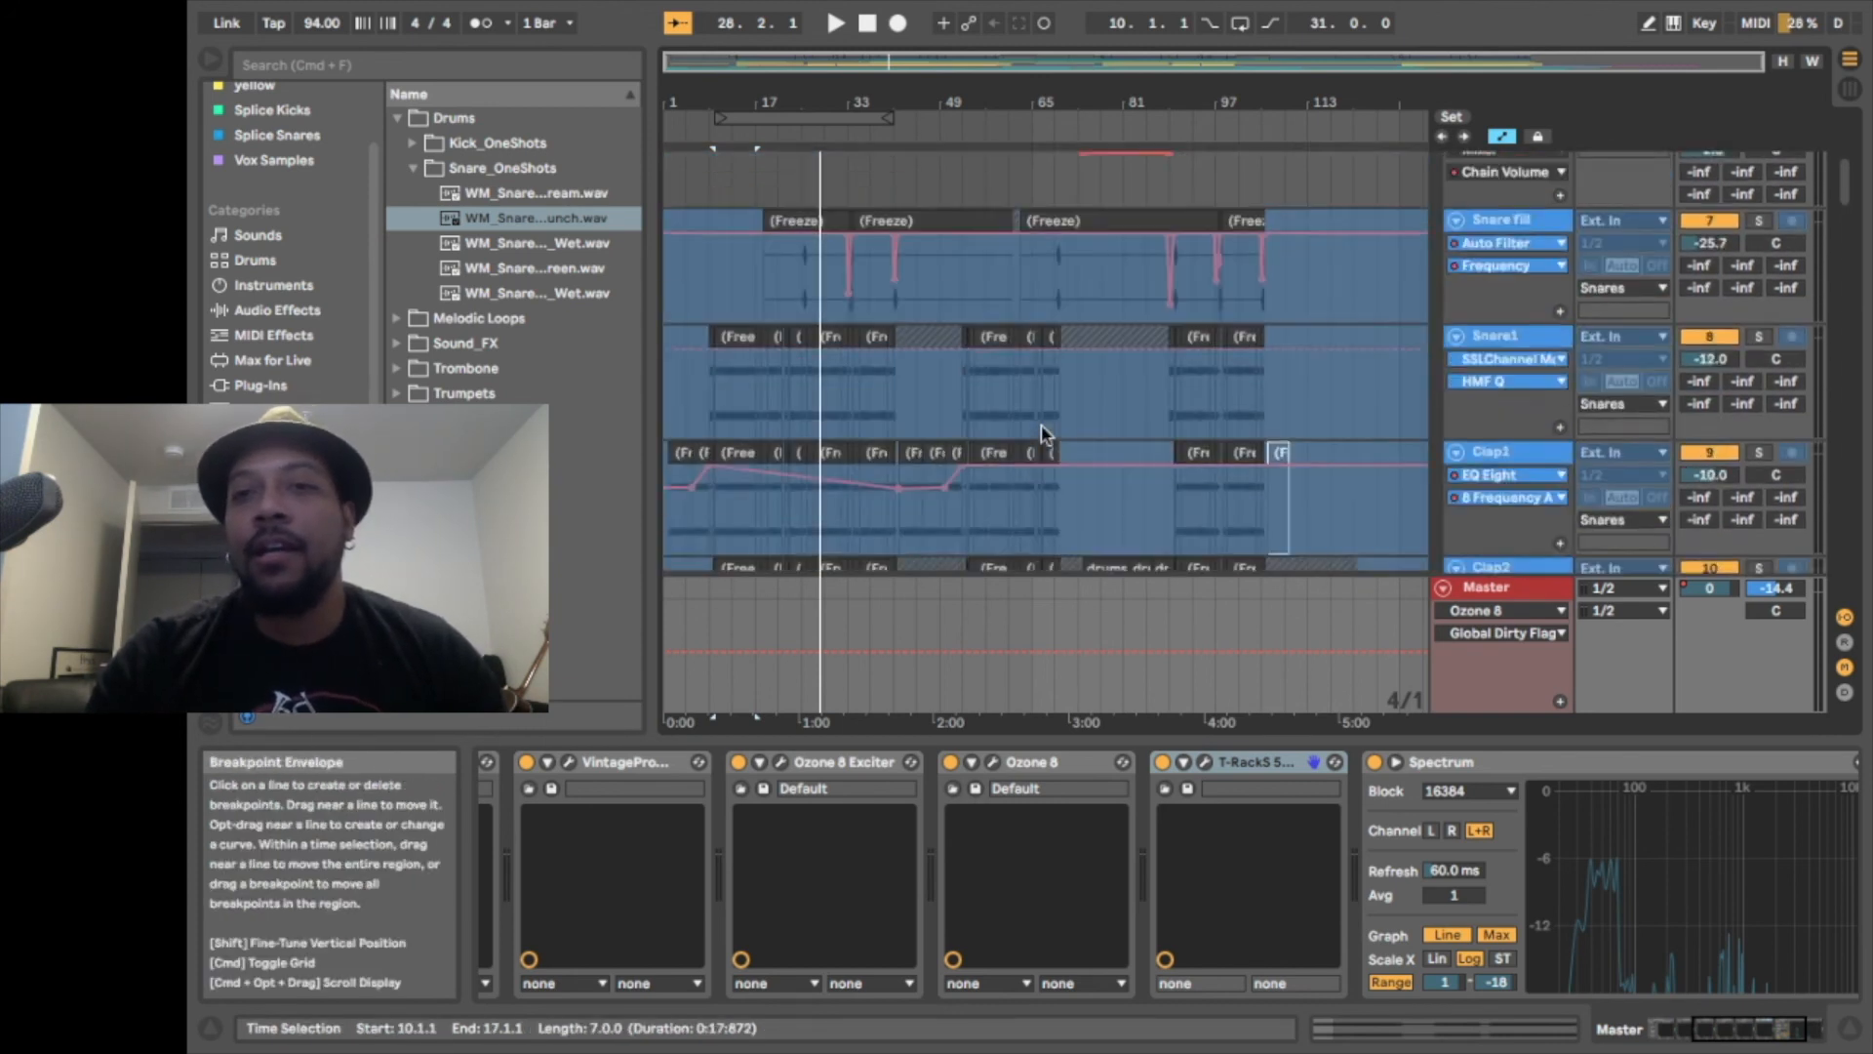
scroll(1122, 410, "down", 1)
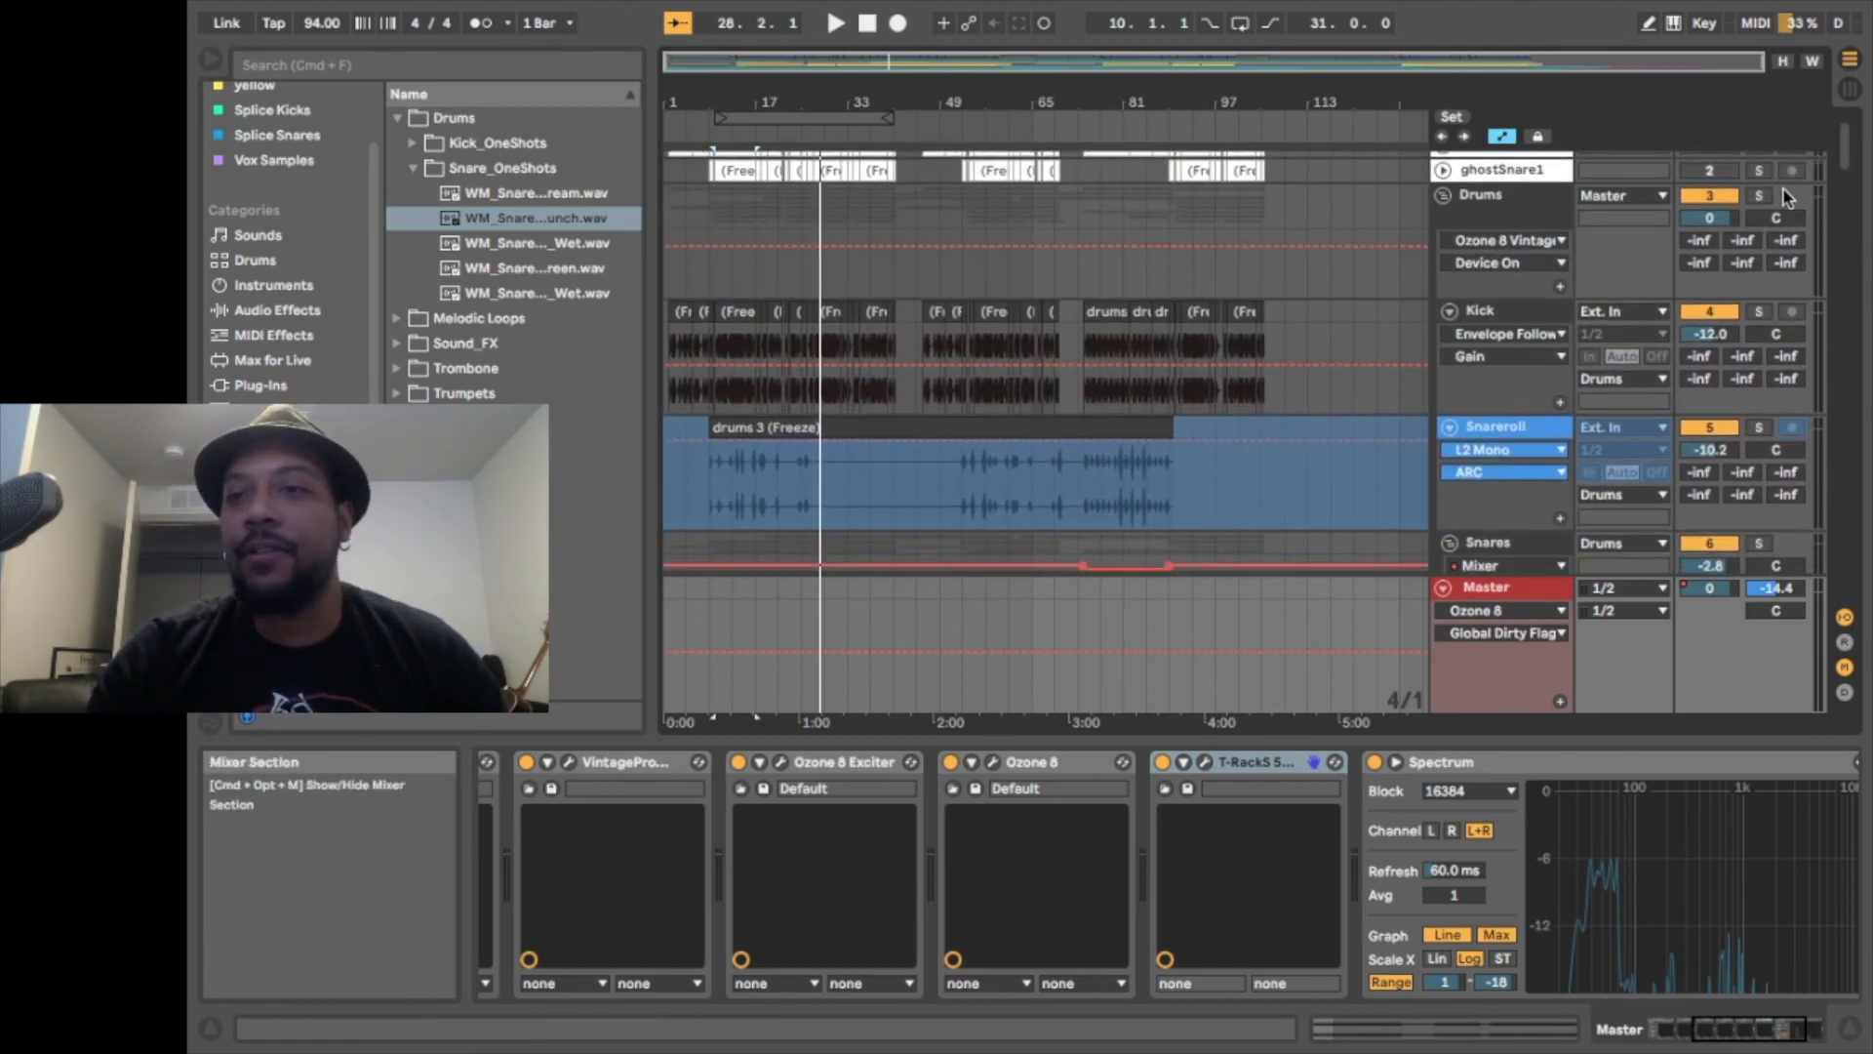
left_click(1759, 198)
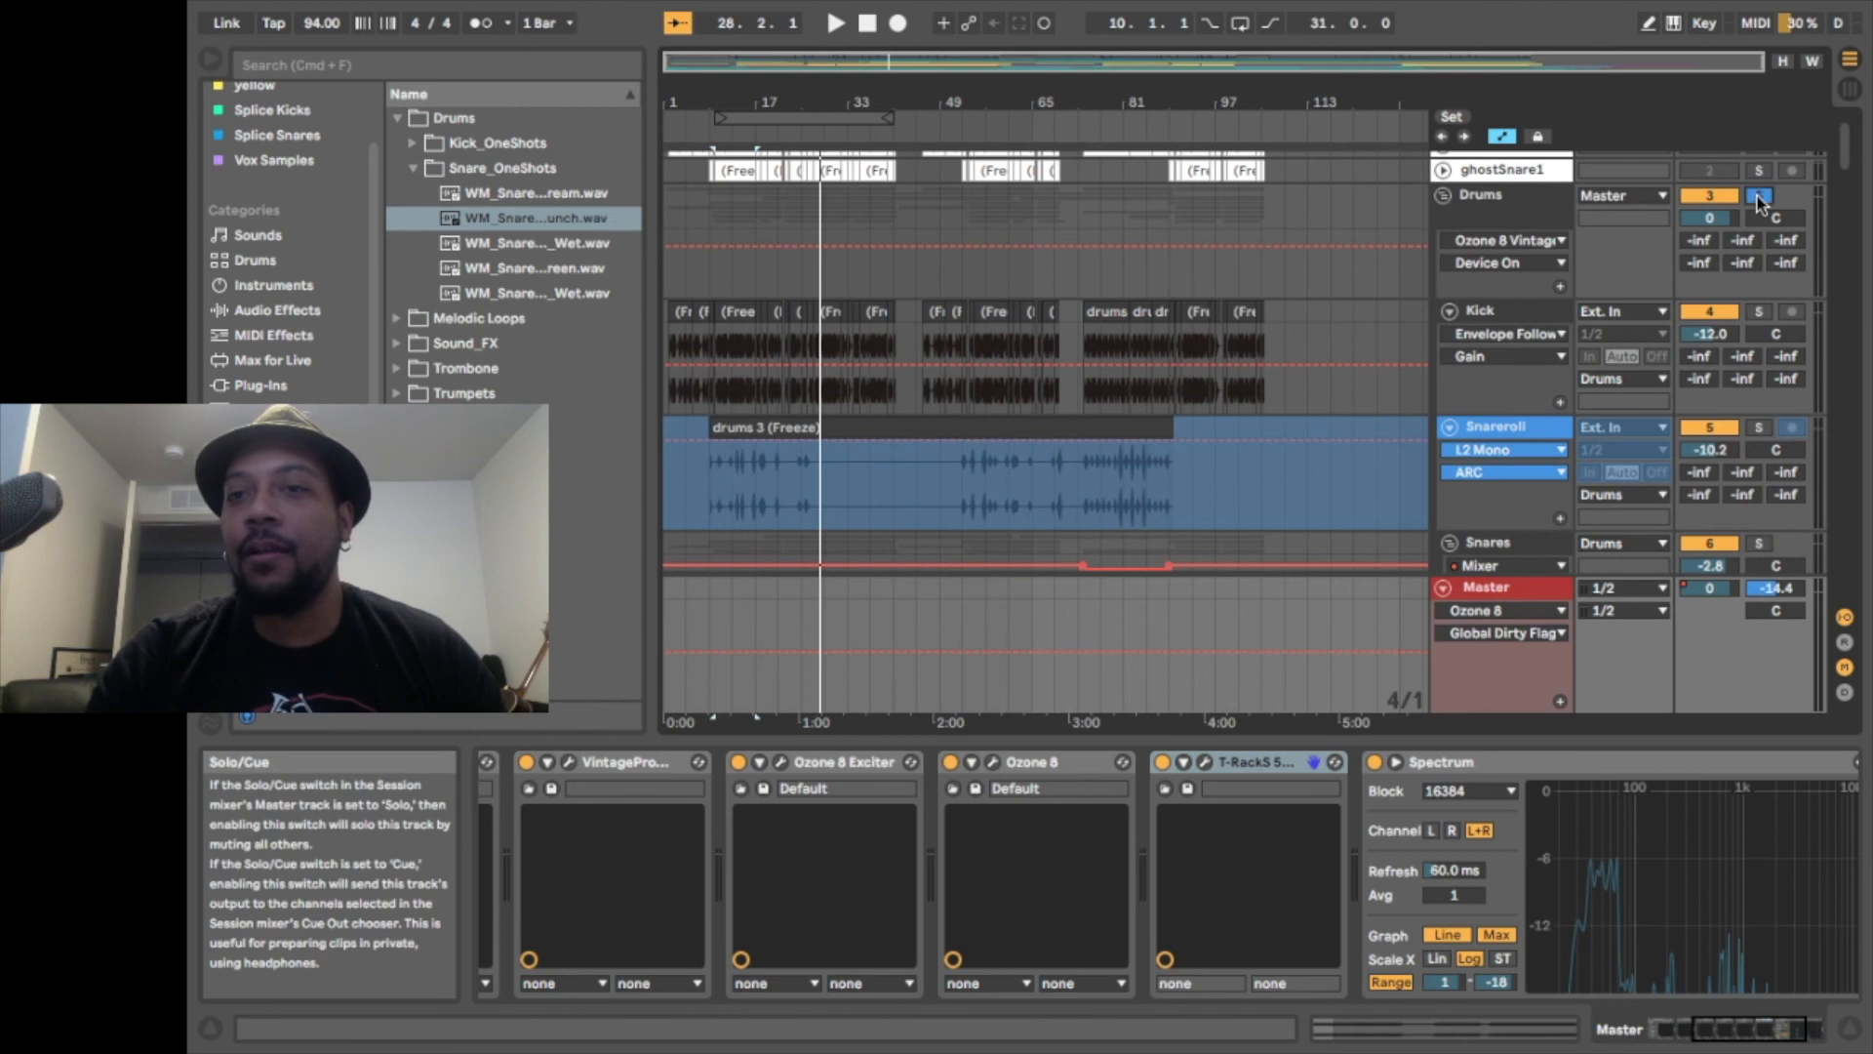
left_click(703, 408)
key("space")
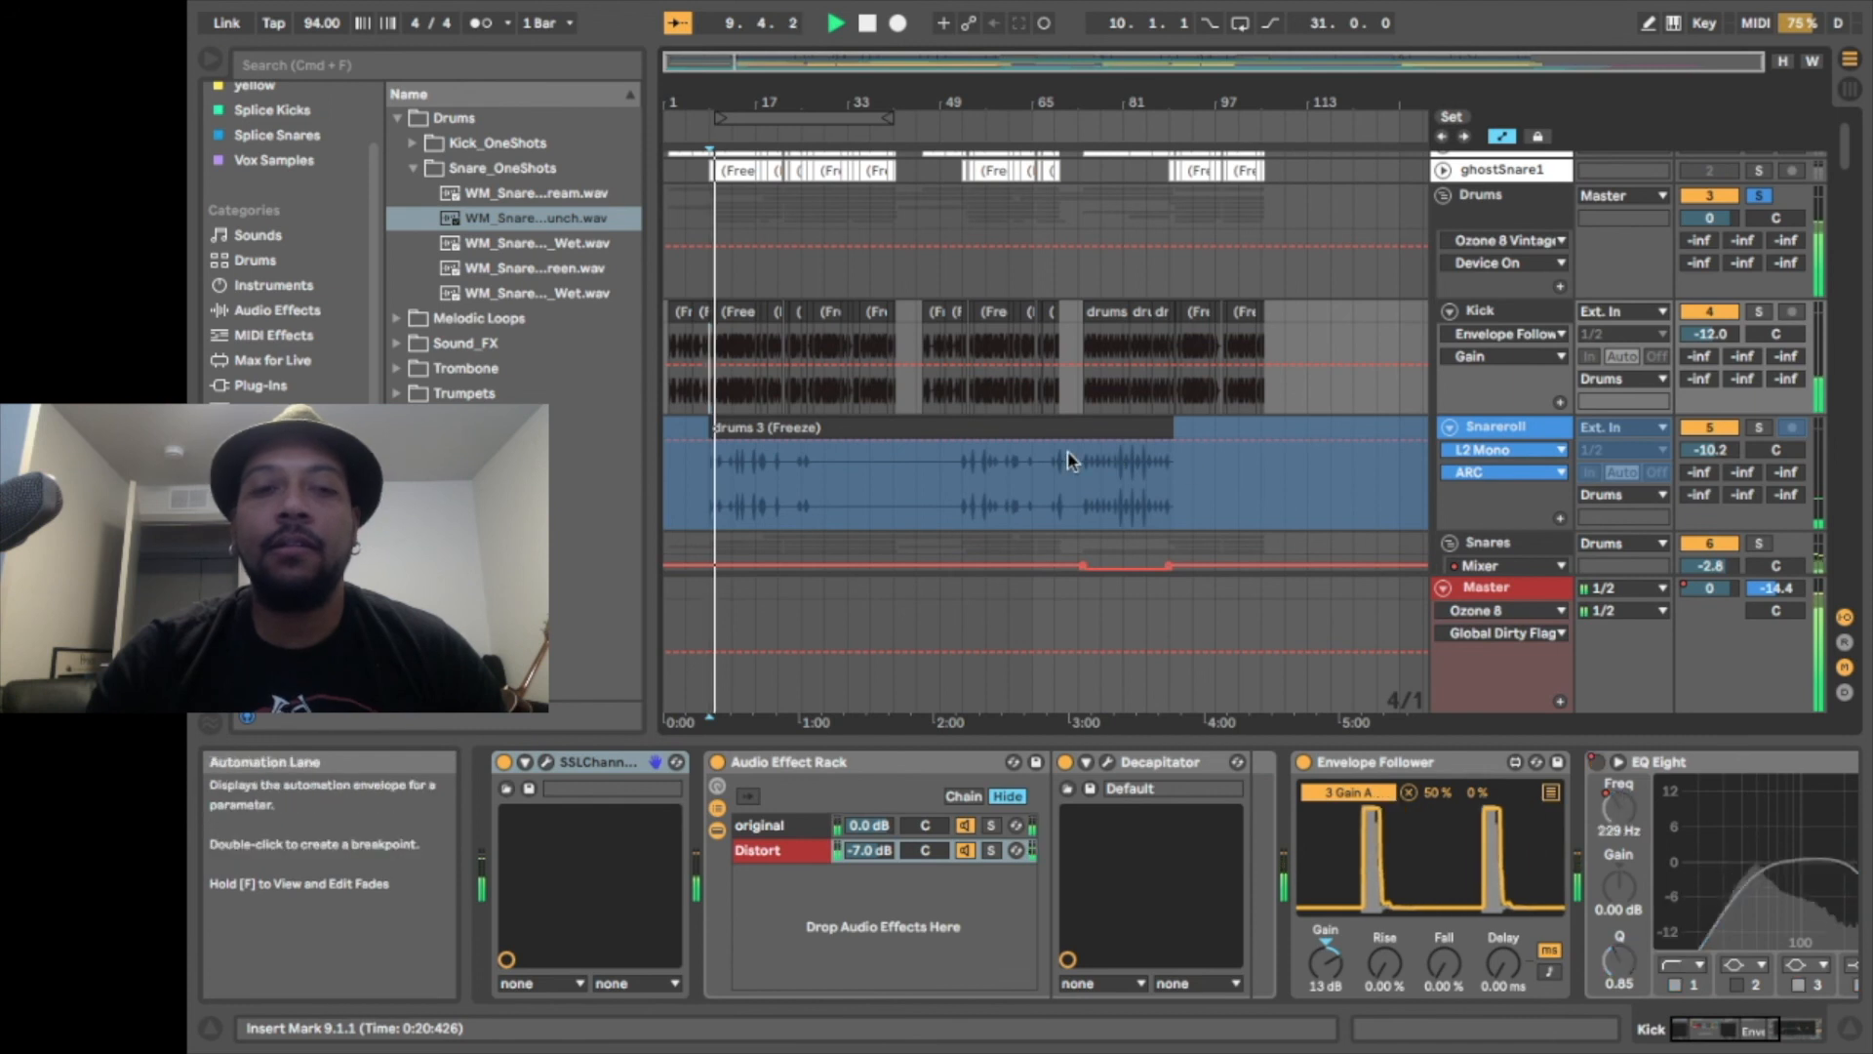
scroll(1068, 449, "down", 5)
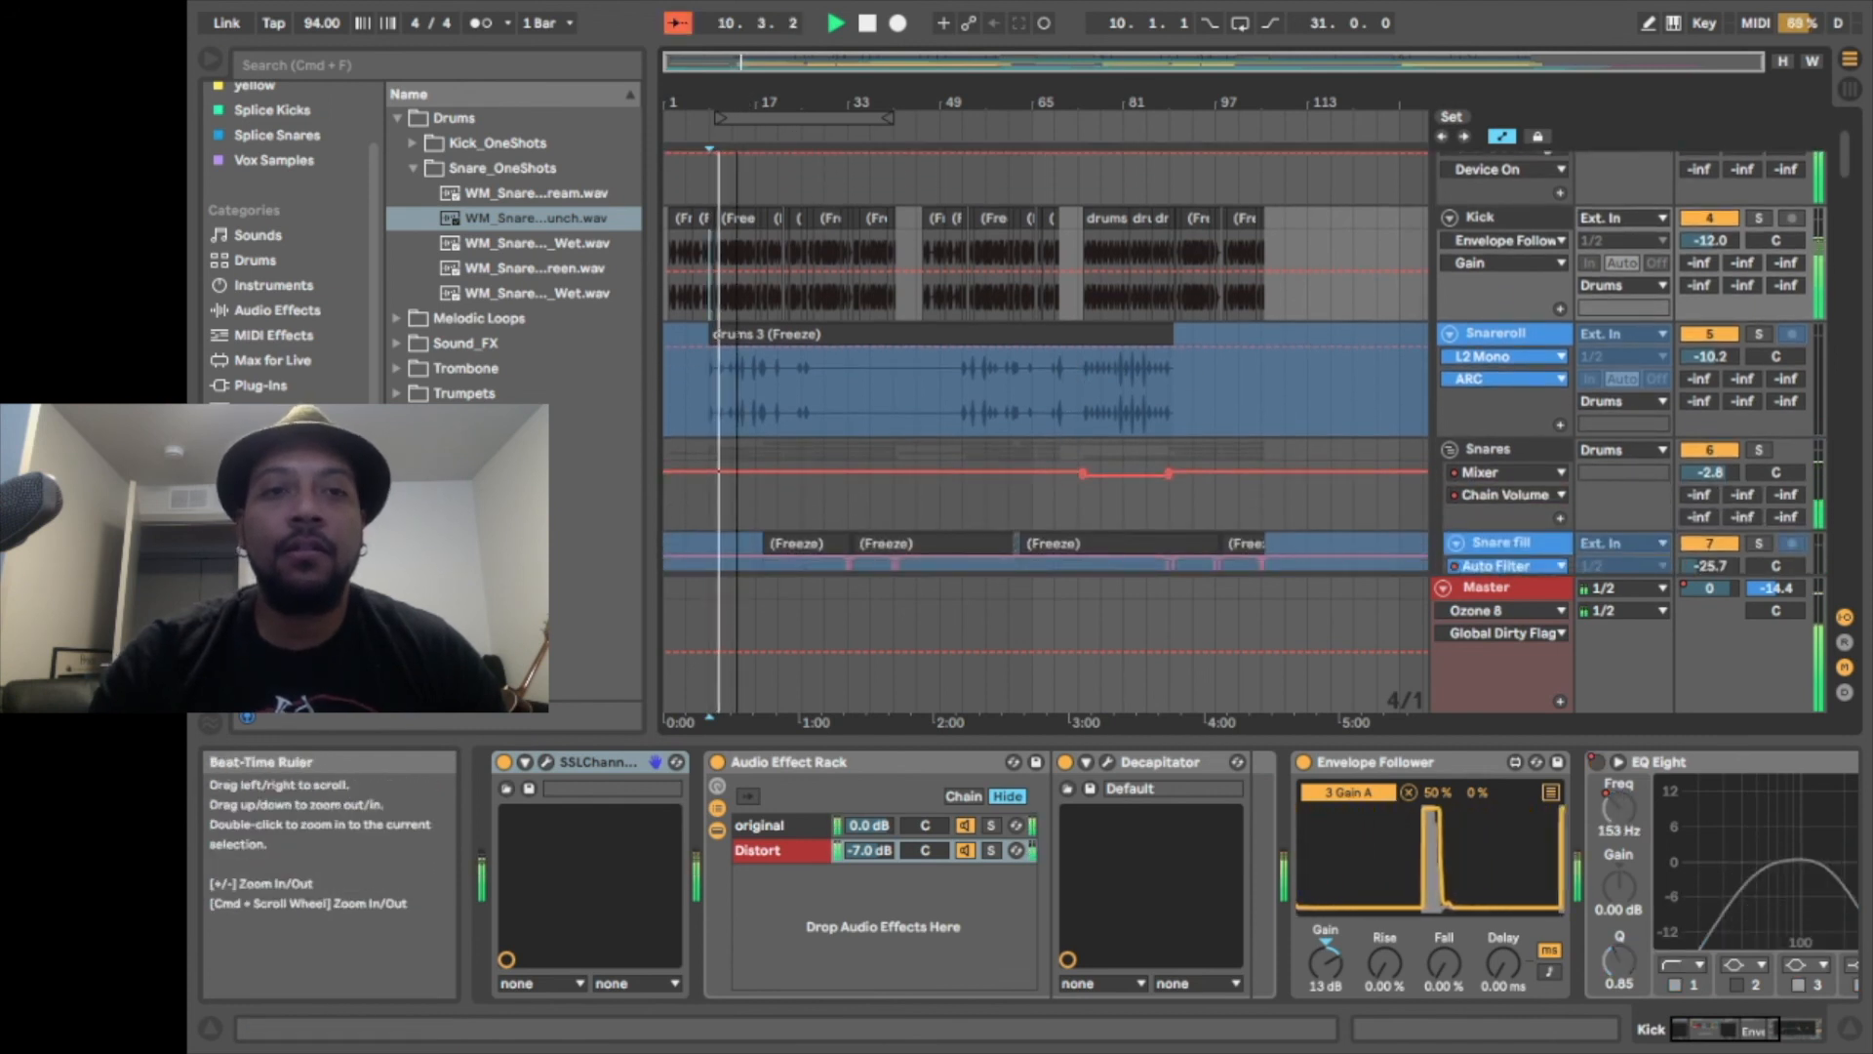
left_click_drag(747, 105, 917, 449)
scroll(917, 449, "down", 10)
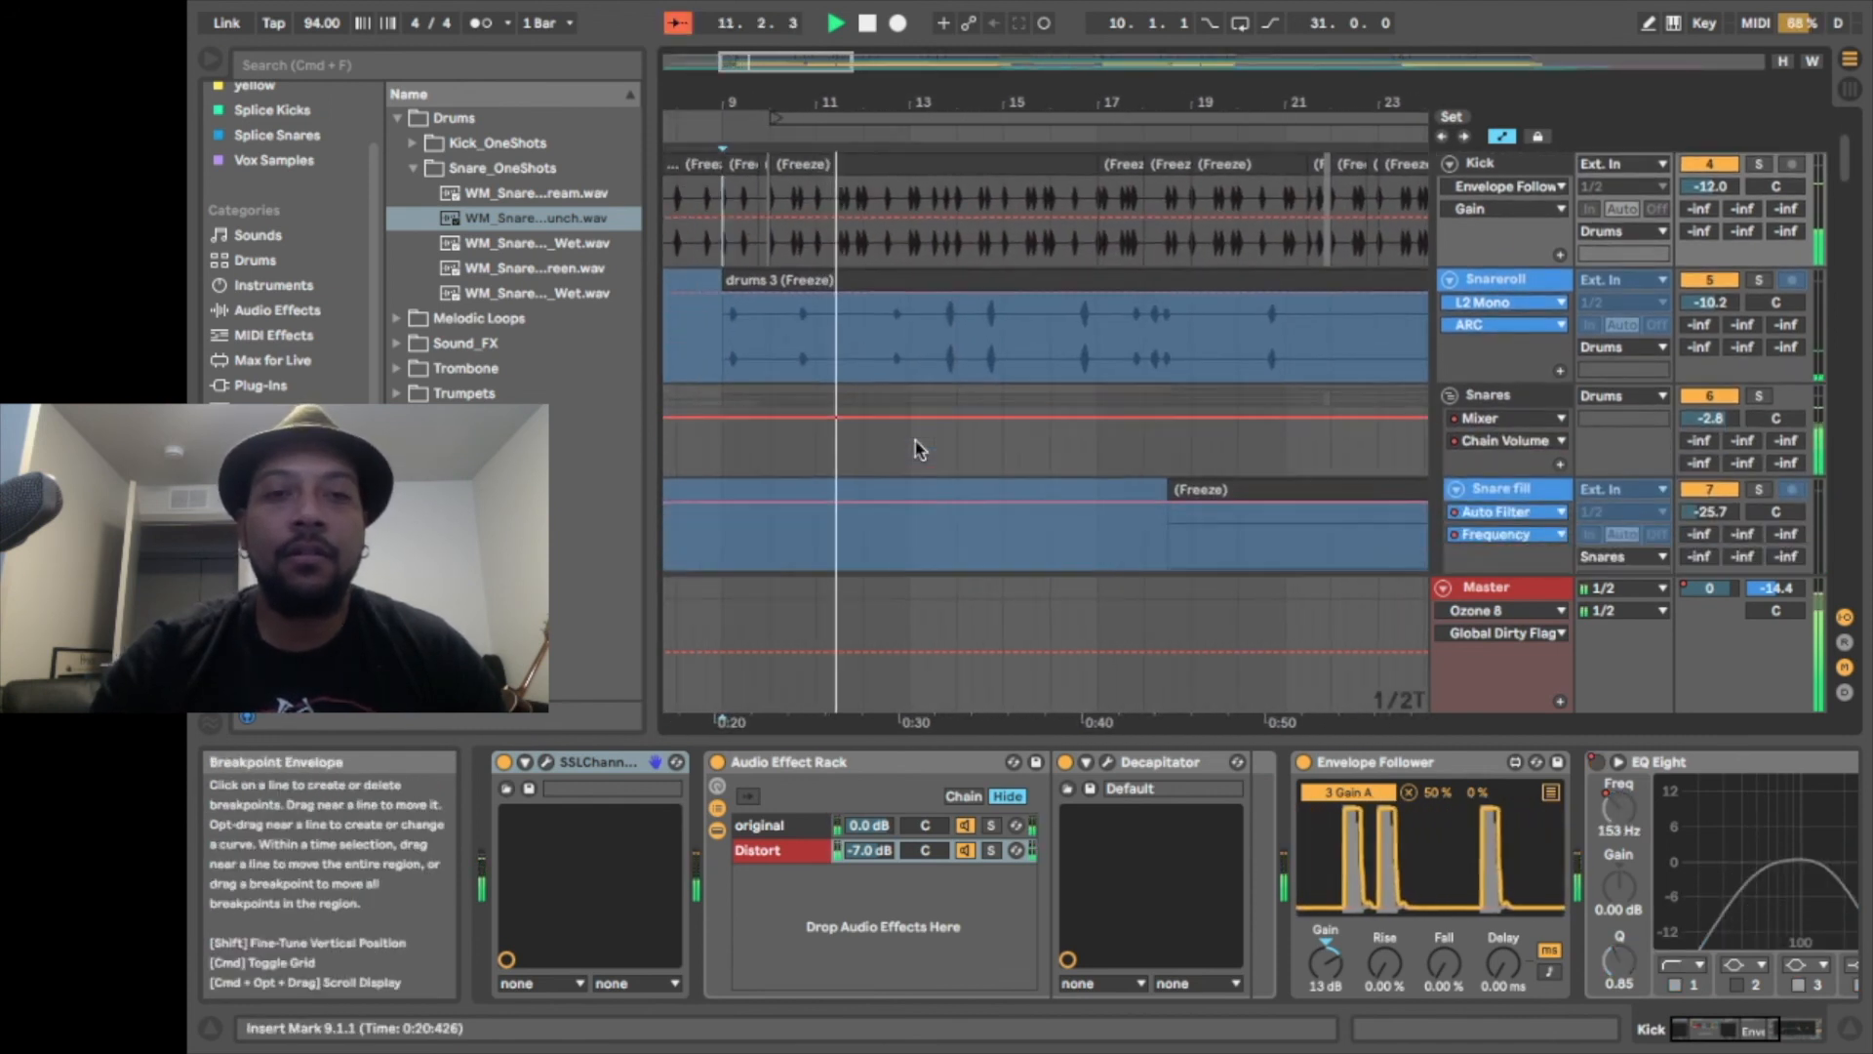
scroll(917, 449, "up", 8)
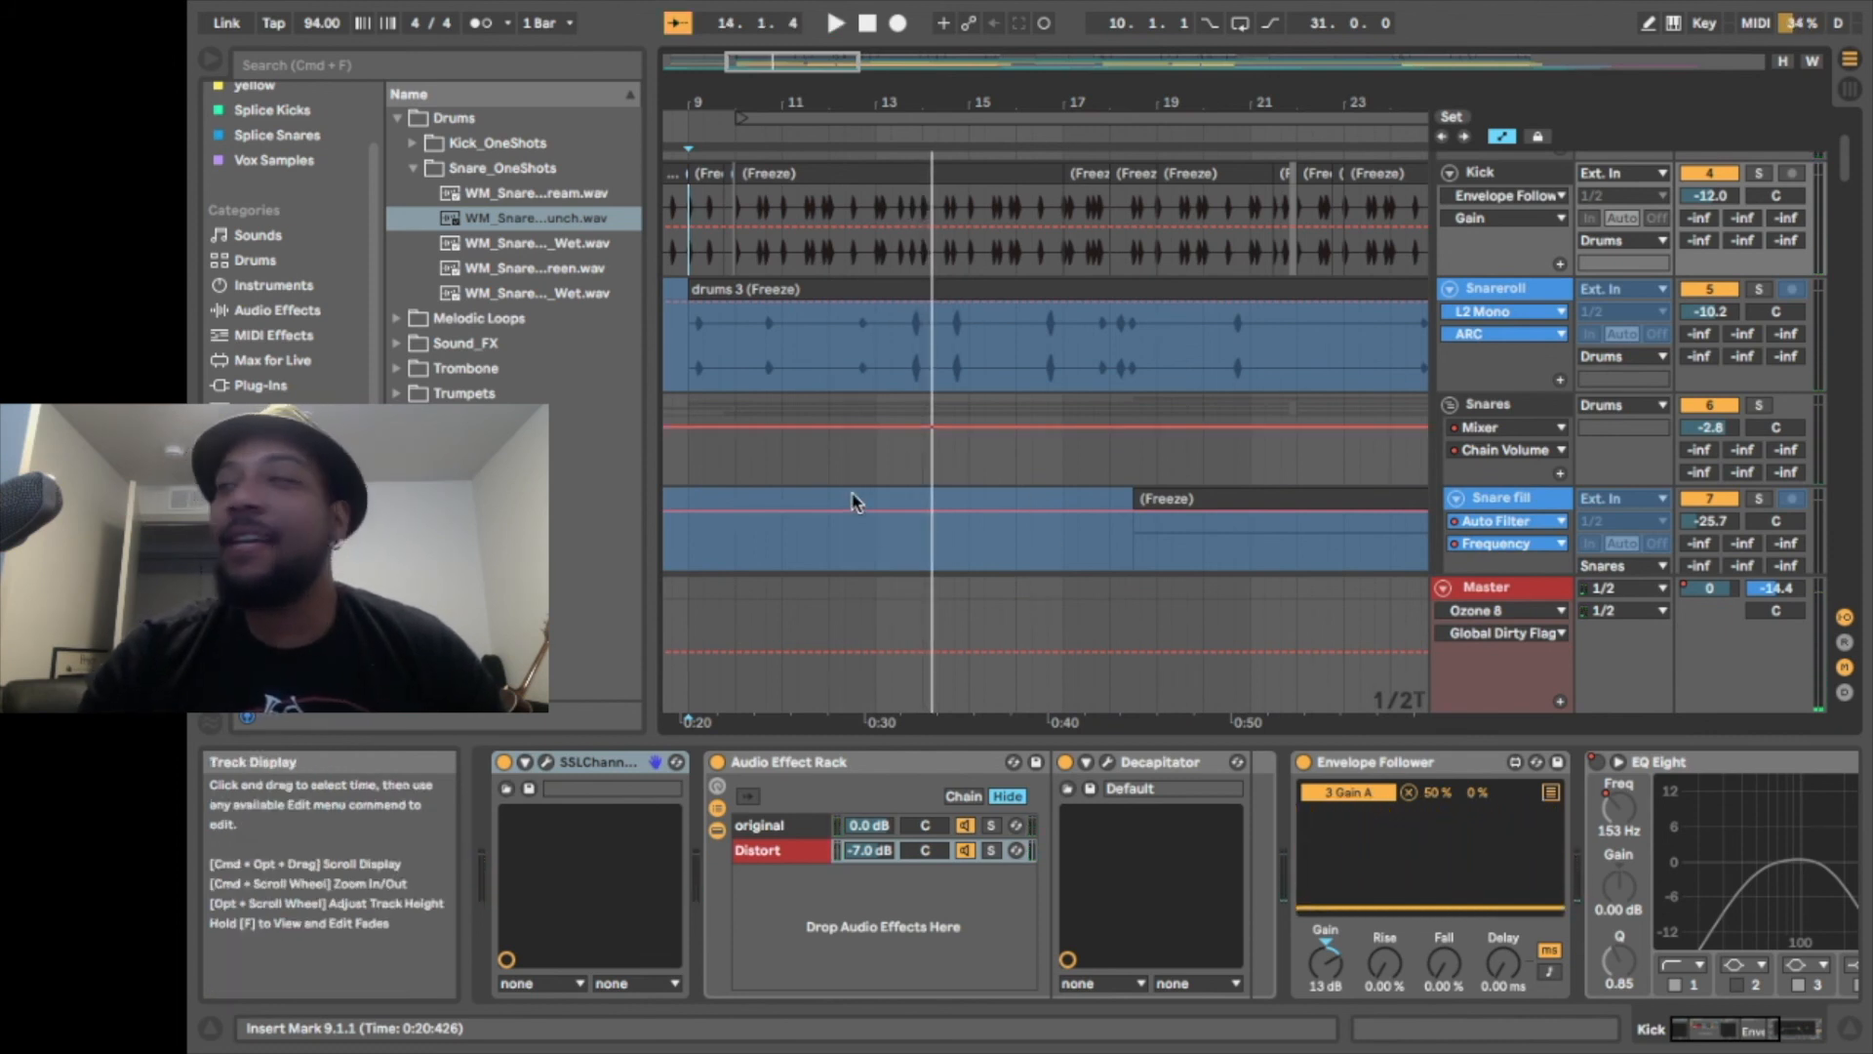
Set the start point at bar 10 on the Kick track, show its SSLChannel plug-in, and bypass the Audio Effect Rack and Envelope Follower
left_click(735, 269)
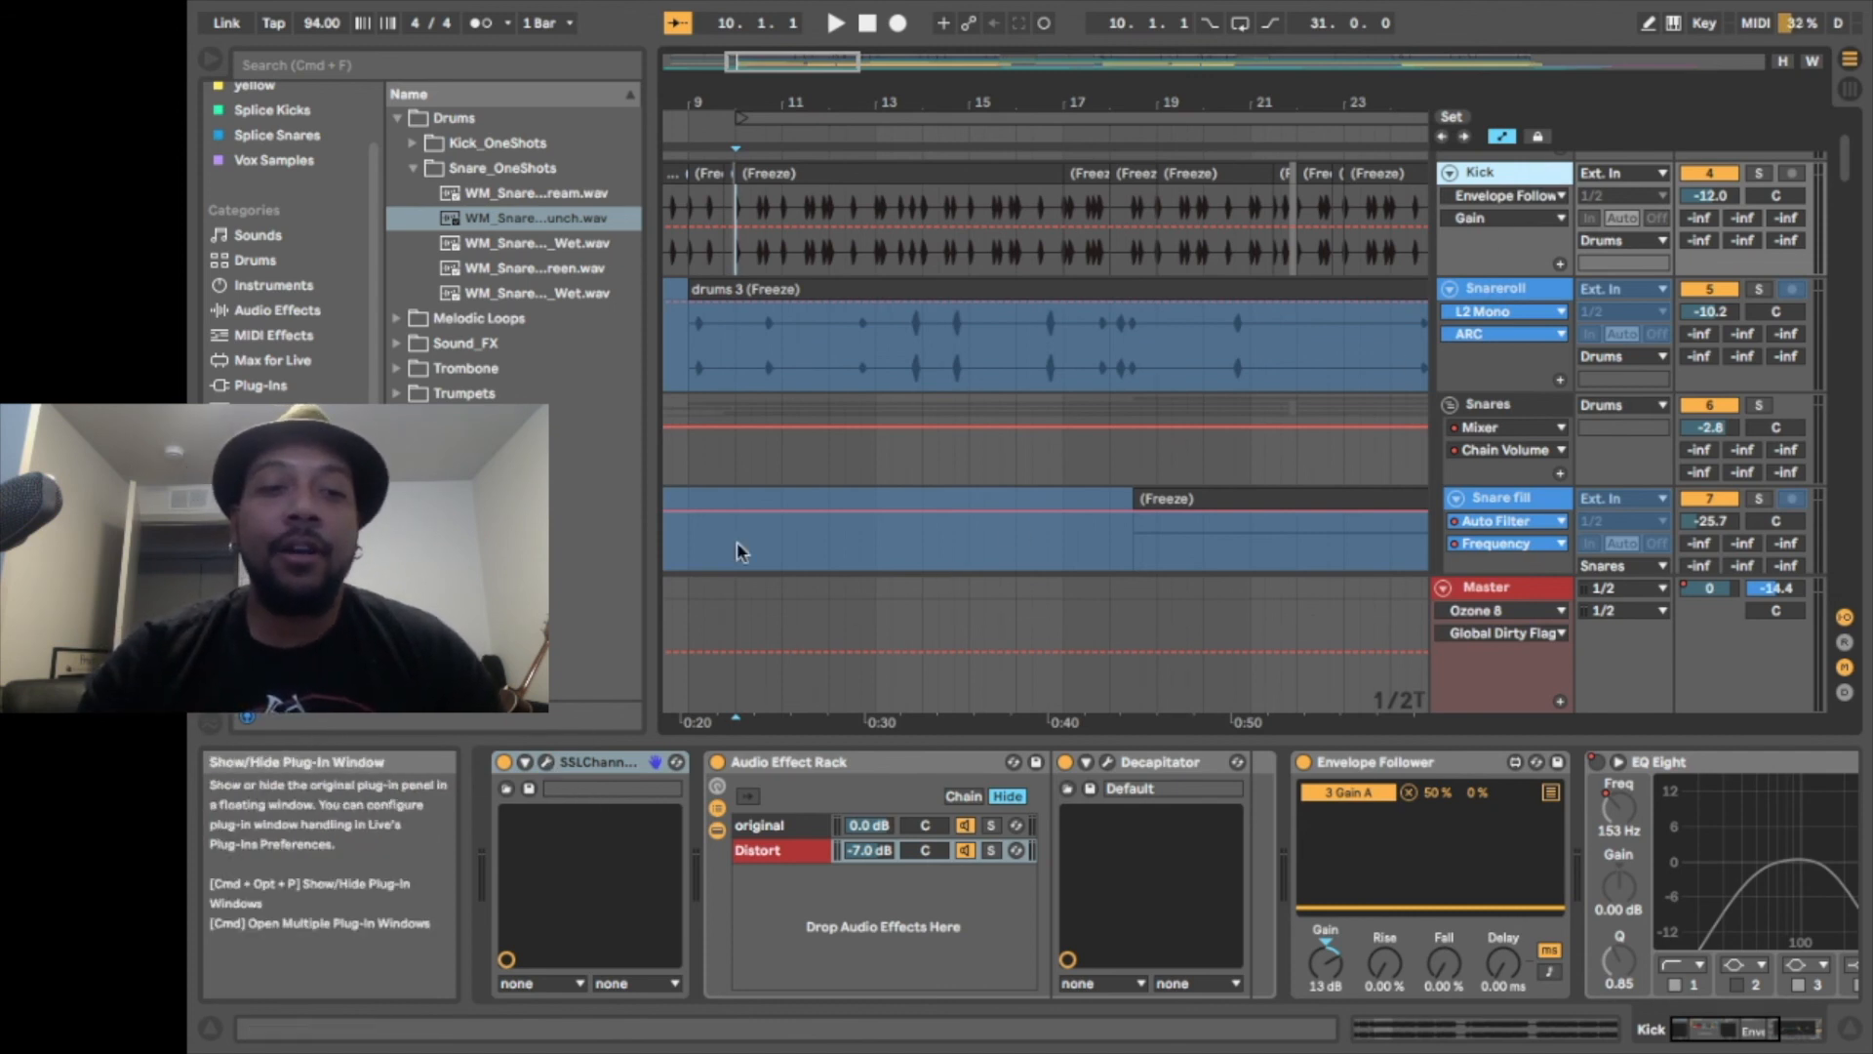
left_click(547, 763)
left_click_drag(780, 27, 454, 8)
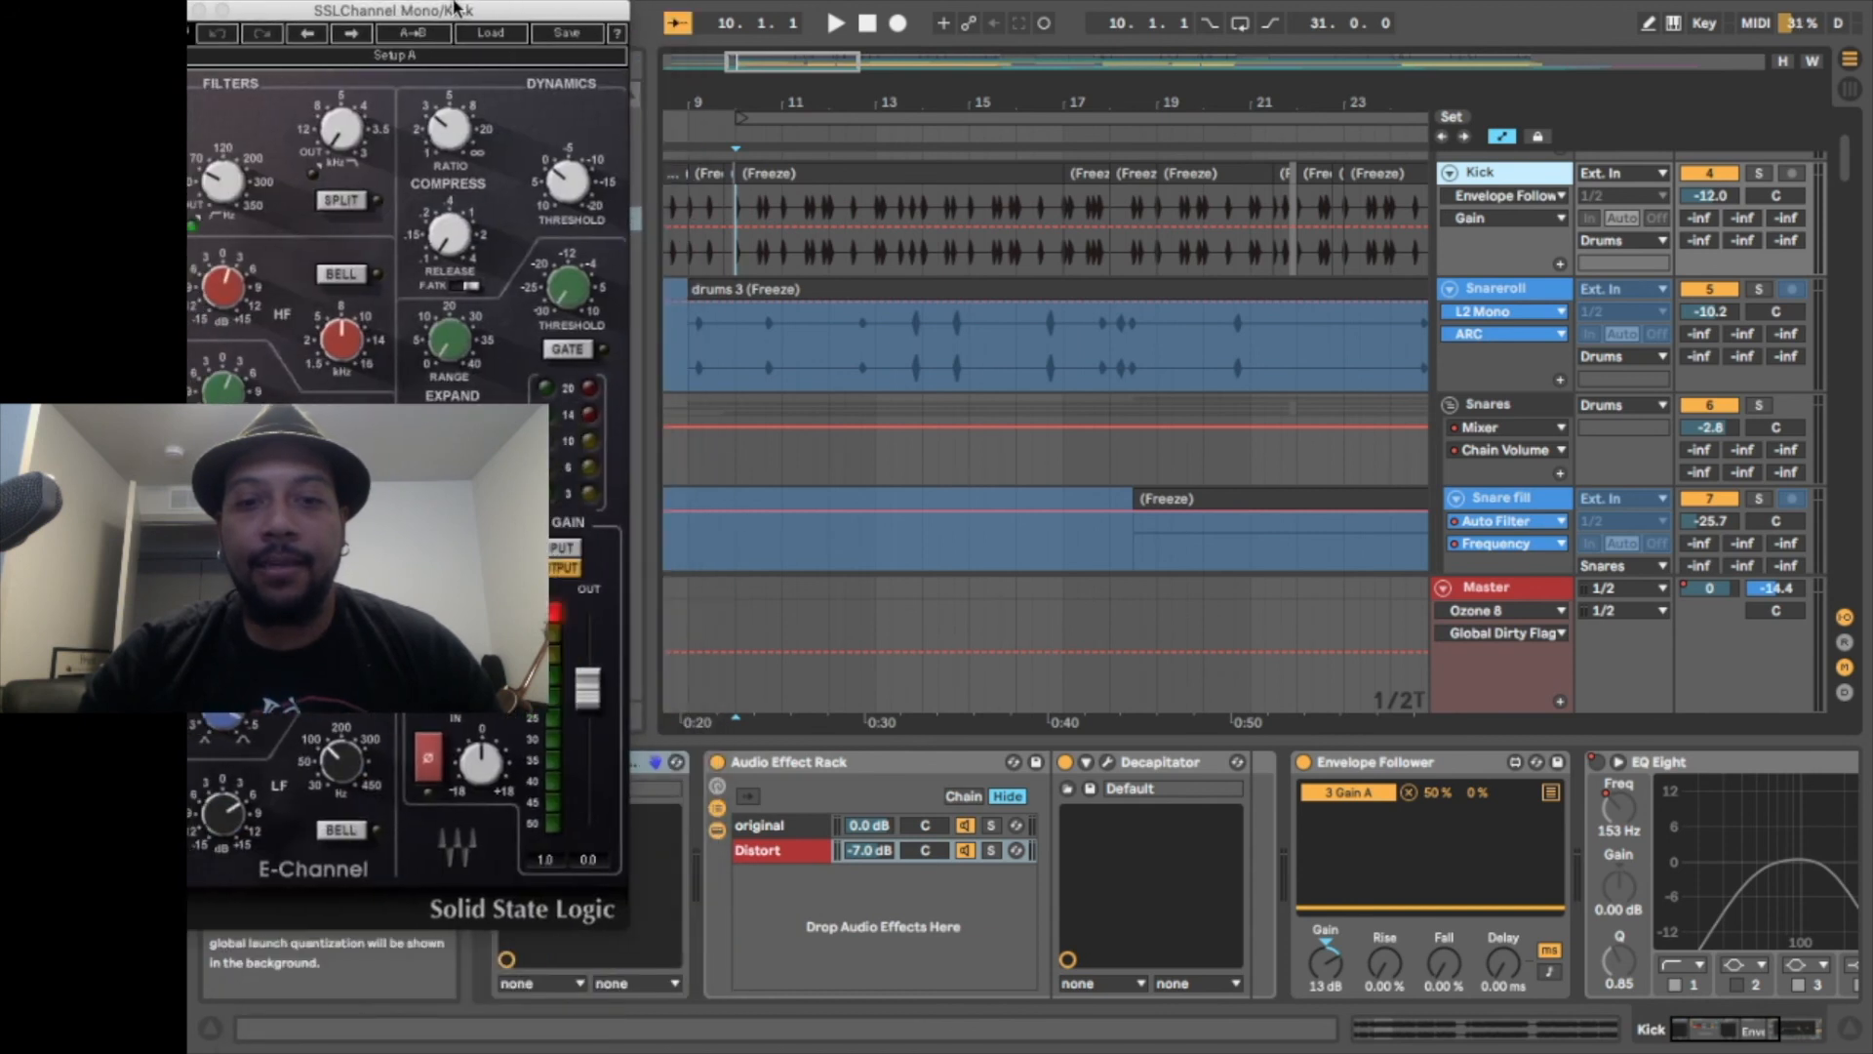
left_click(718, 761)
left_click(1304, 761)
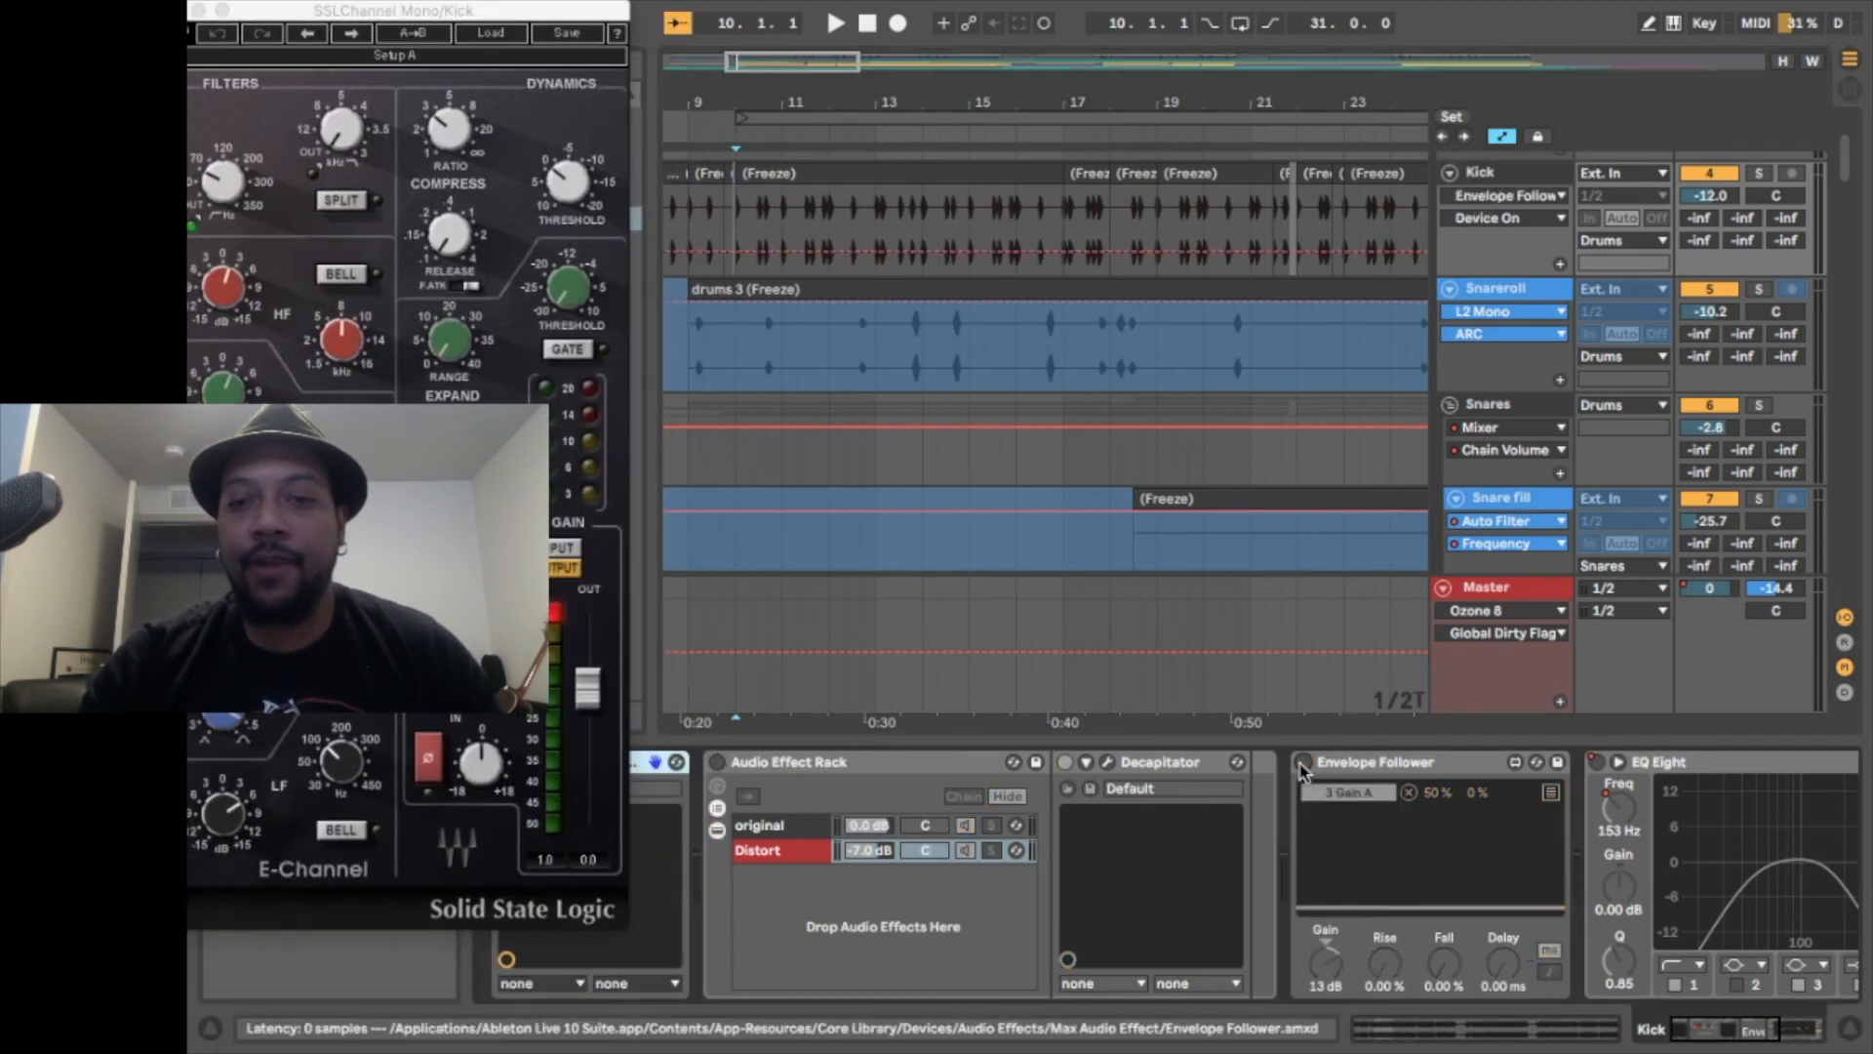
Solo the Kick track and audition it from bar 10 with SSLChannel bypassed
left_click_drag(463, 11, 1179, 448)
left_click(1760, 173)
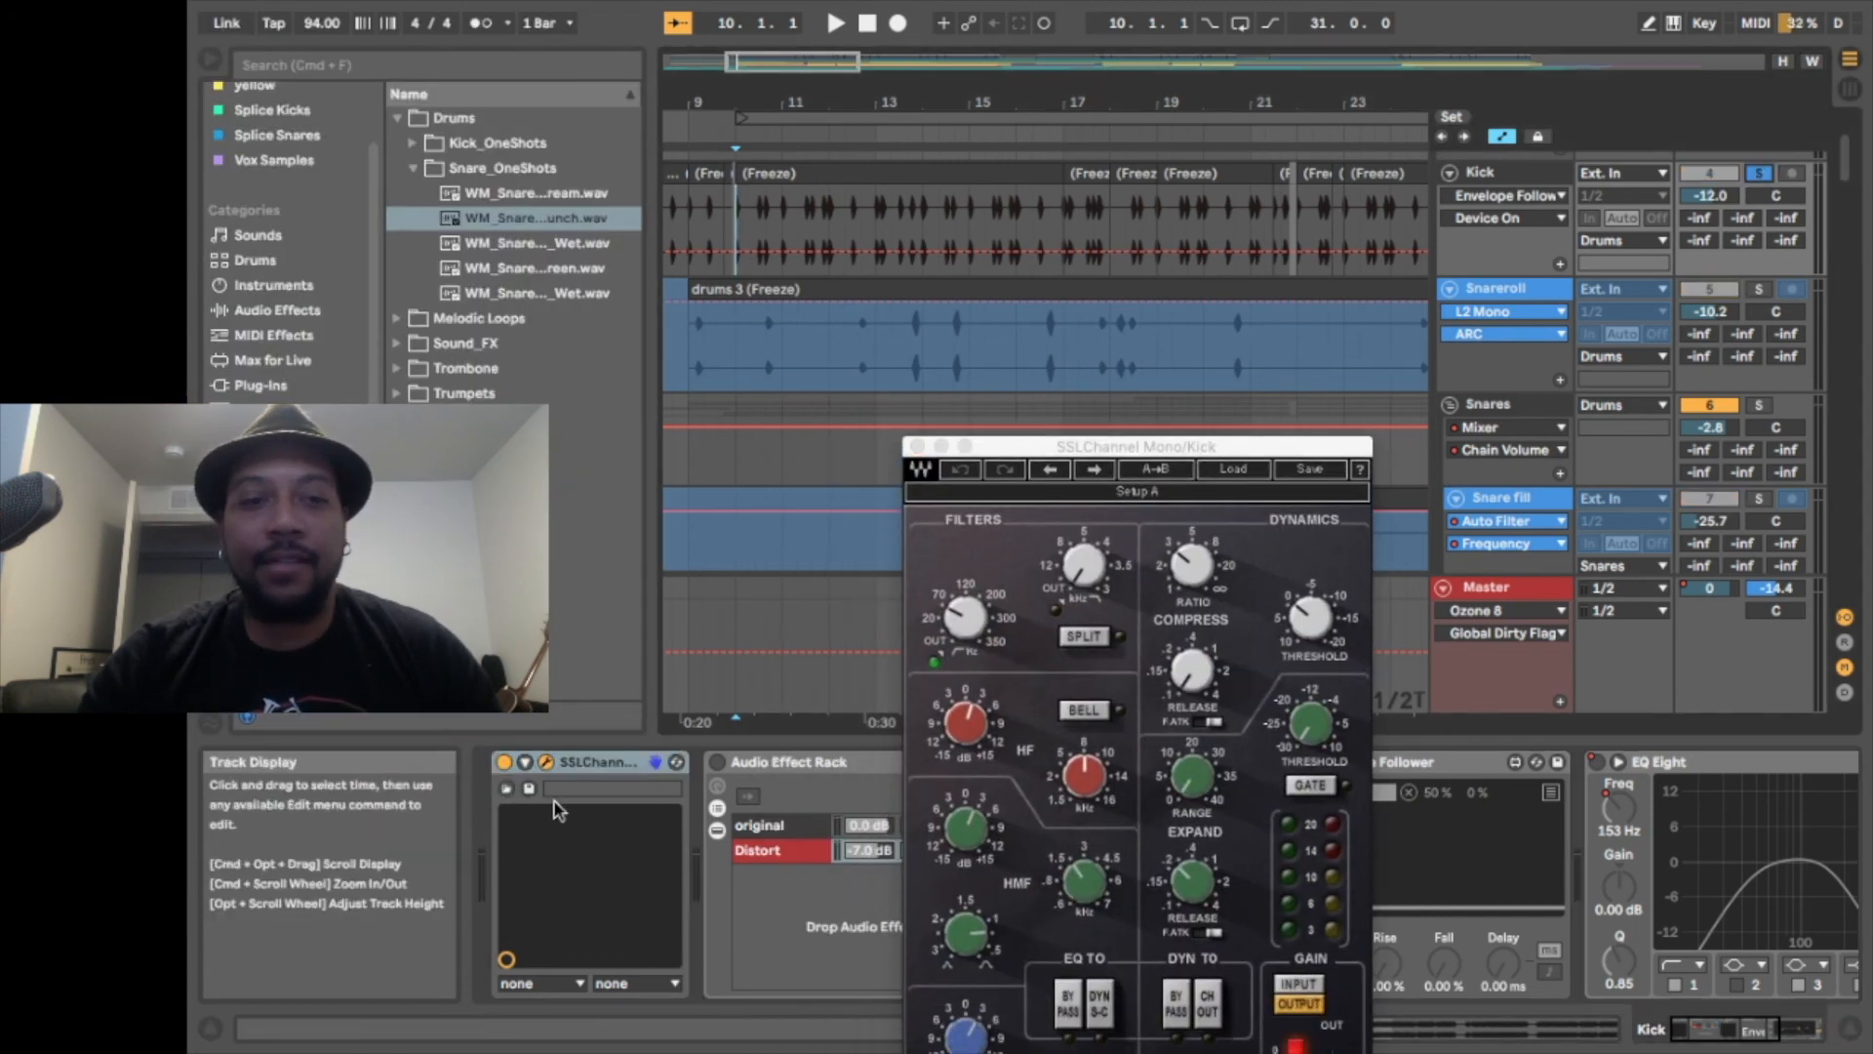
left_click(502, 762)
key("space")
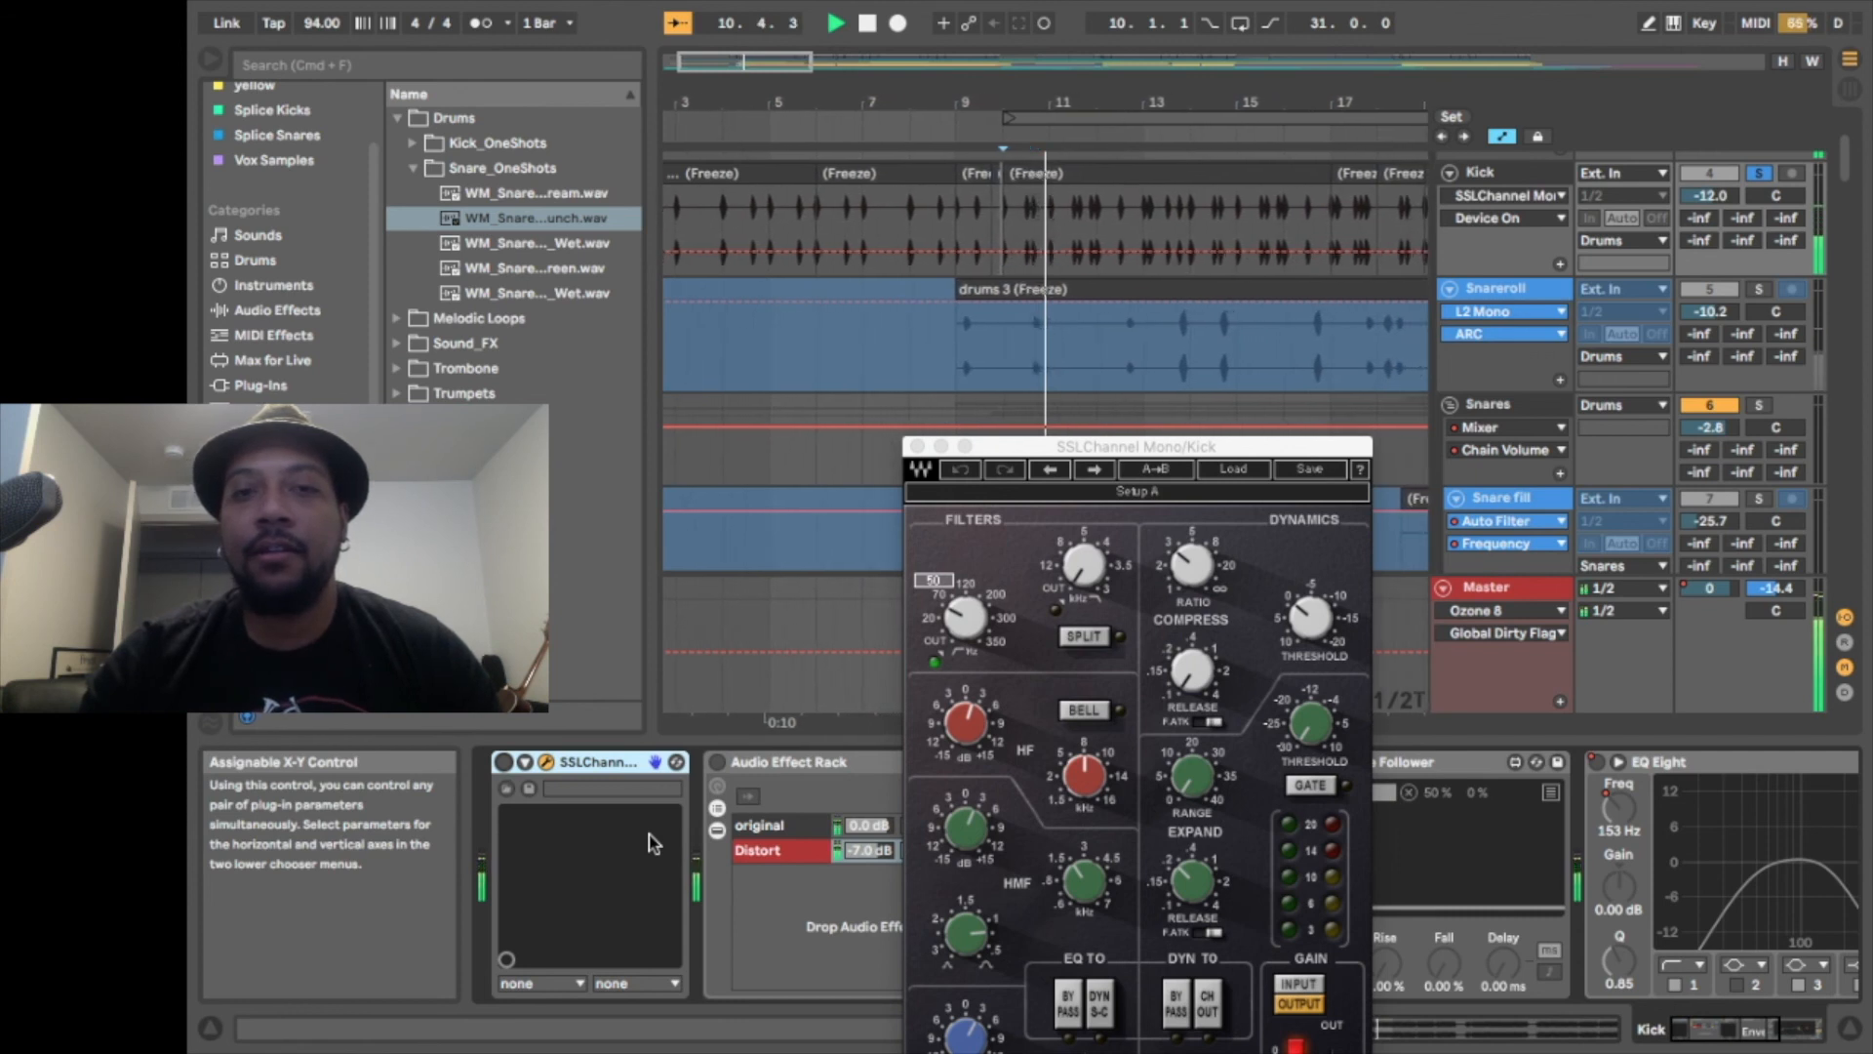
key("space")
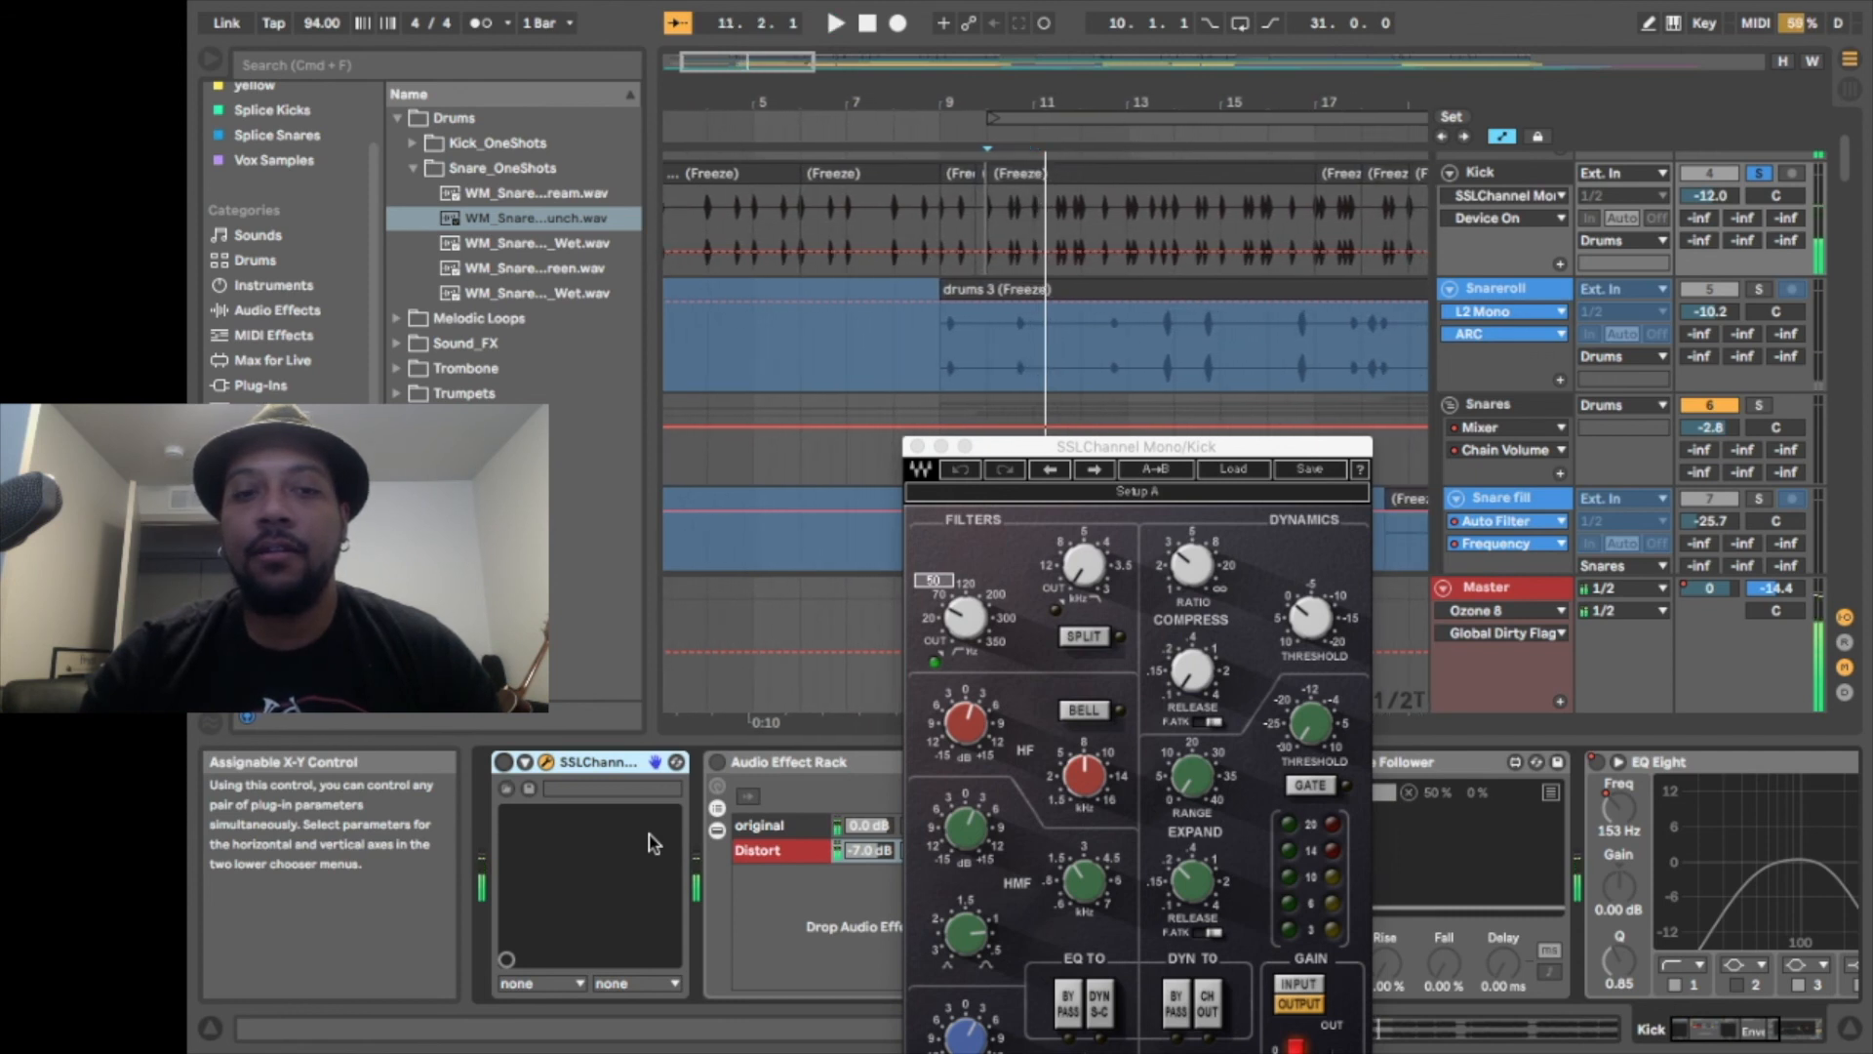
Turn SSLChannel back on and check the LF band's frequency and gain, toggling its bell shape on and off
left_click(503, 762)
left_click_drag(1073, 457, 686, 53)
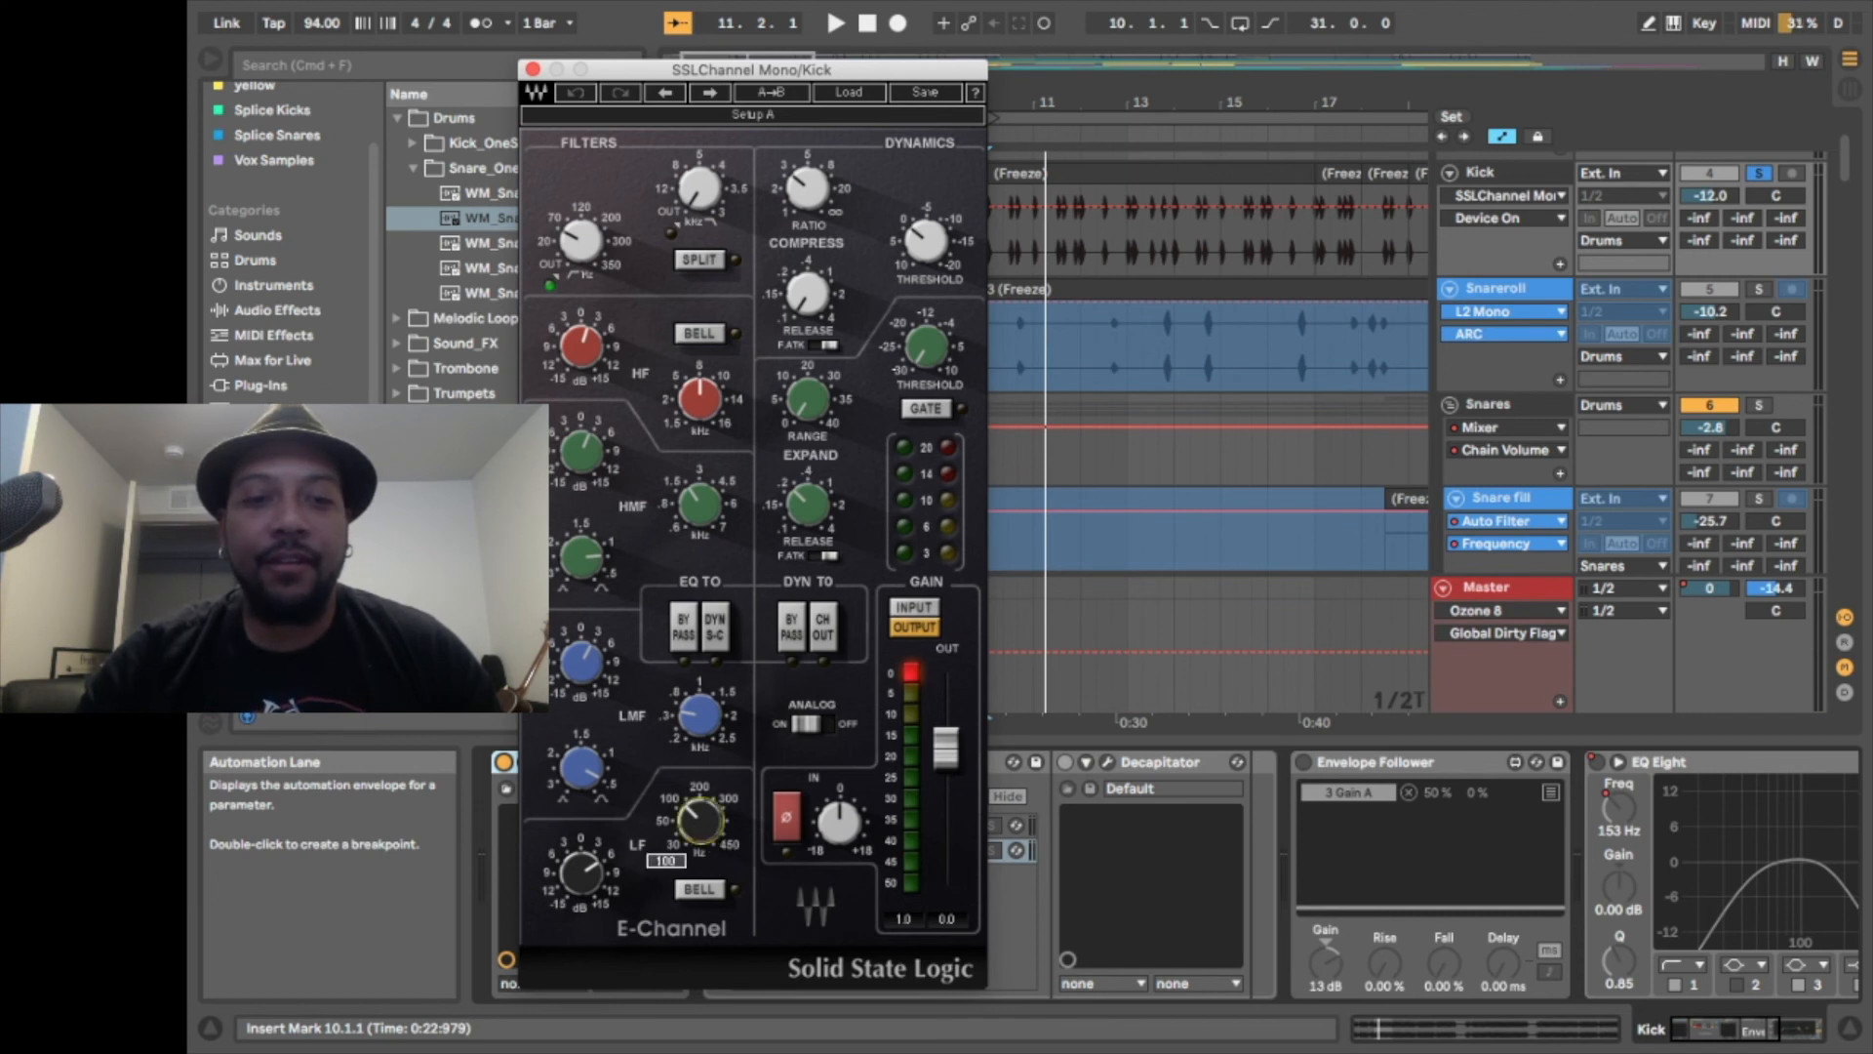
left_click(696, 828)
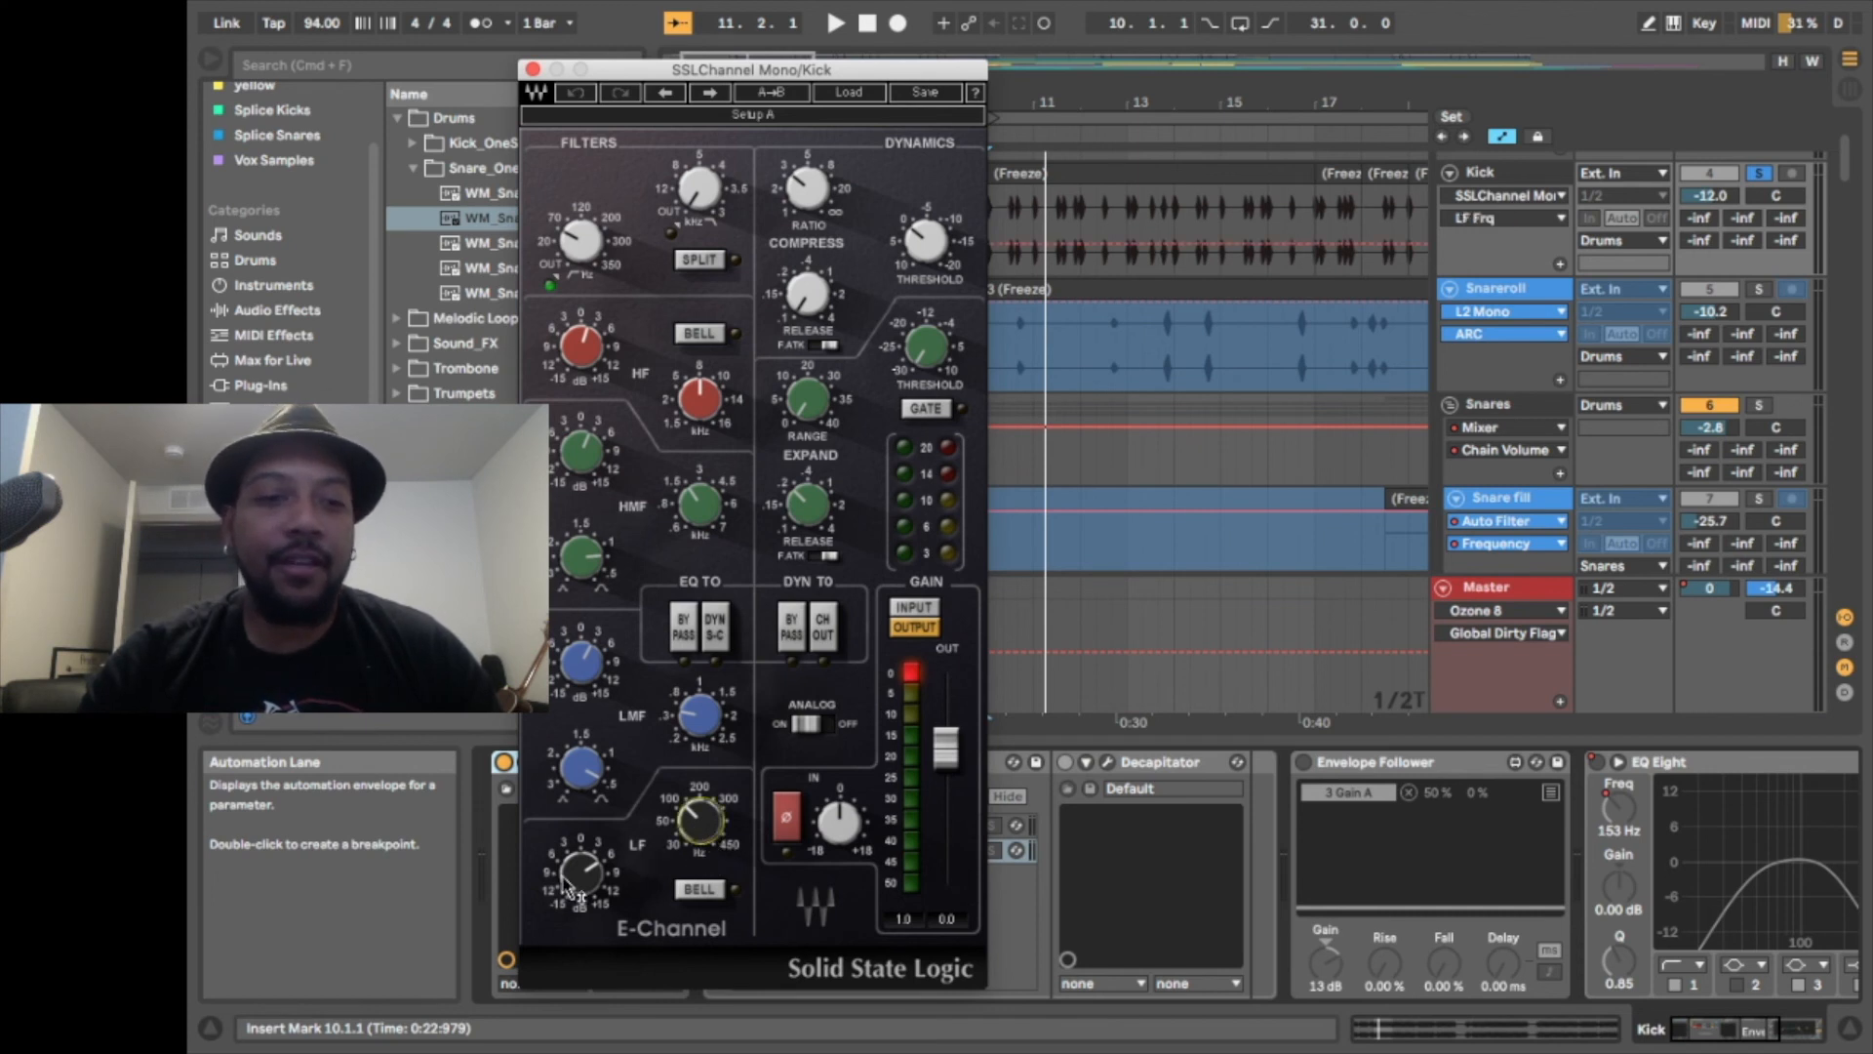
left_click(701, 890)
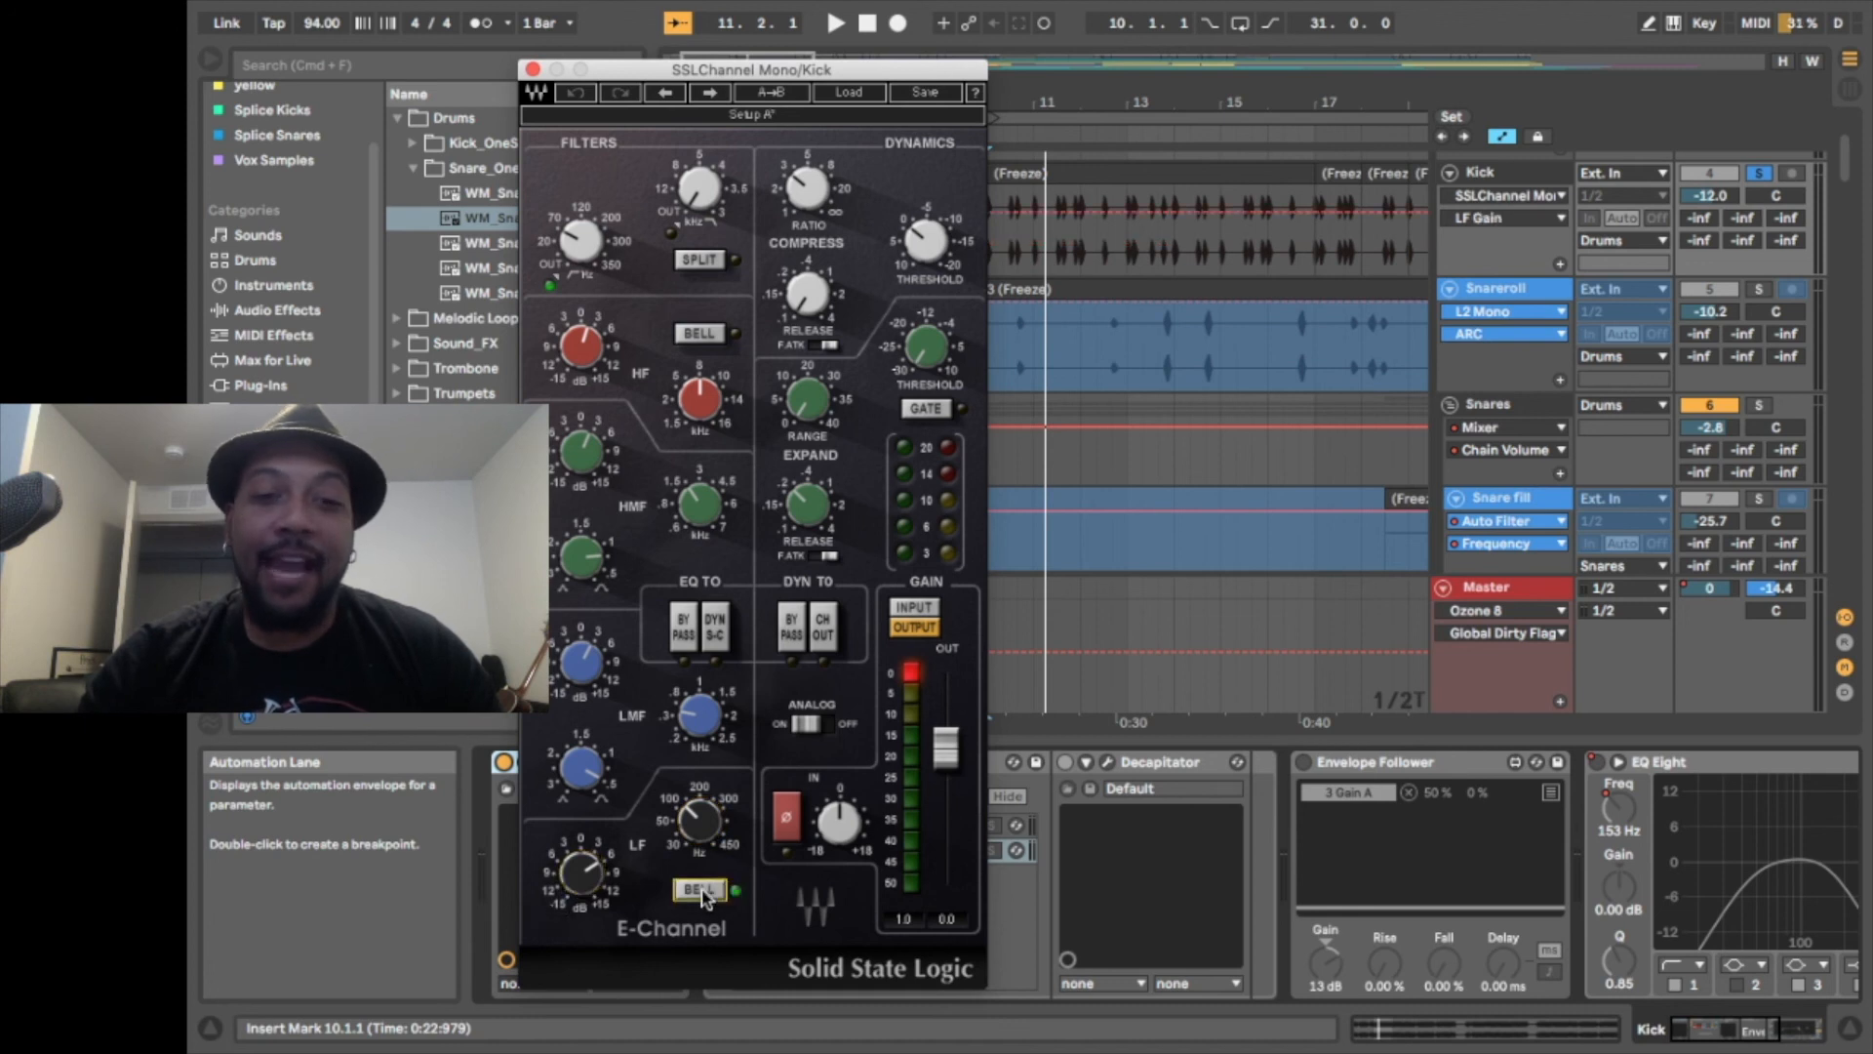
left_click(615, 866)
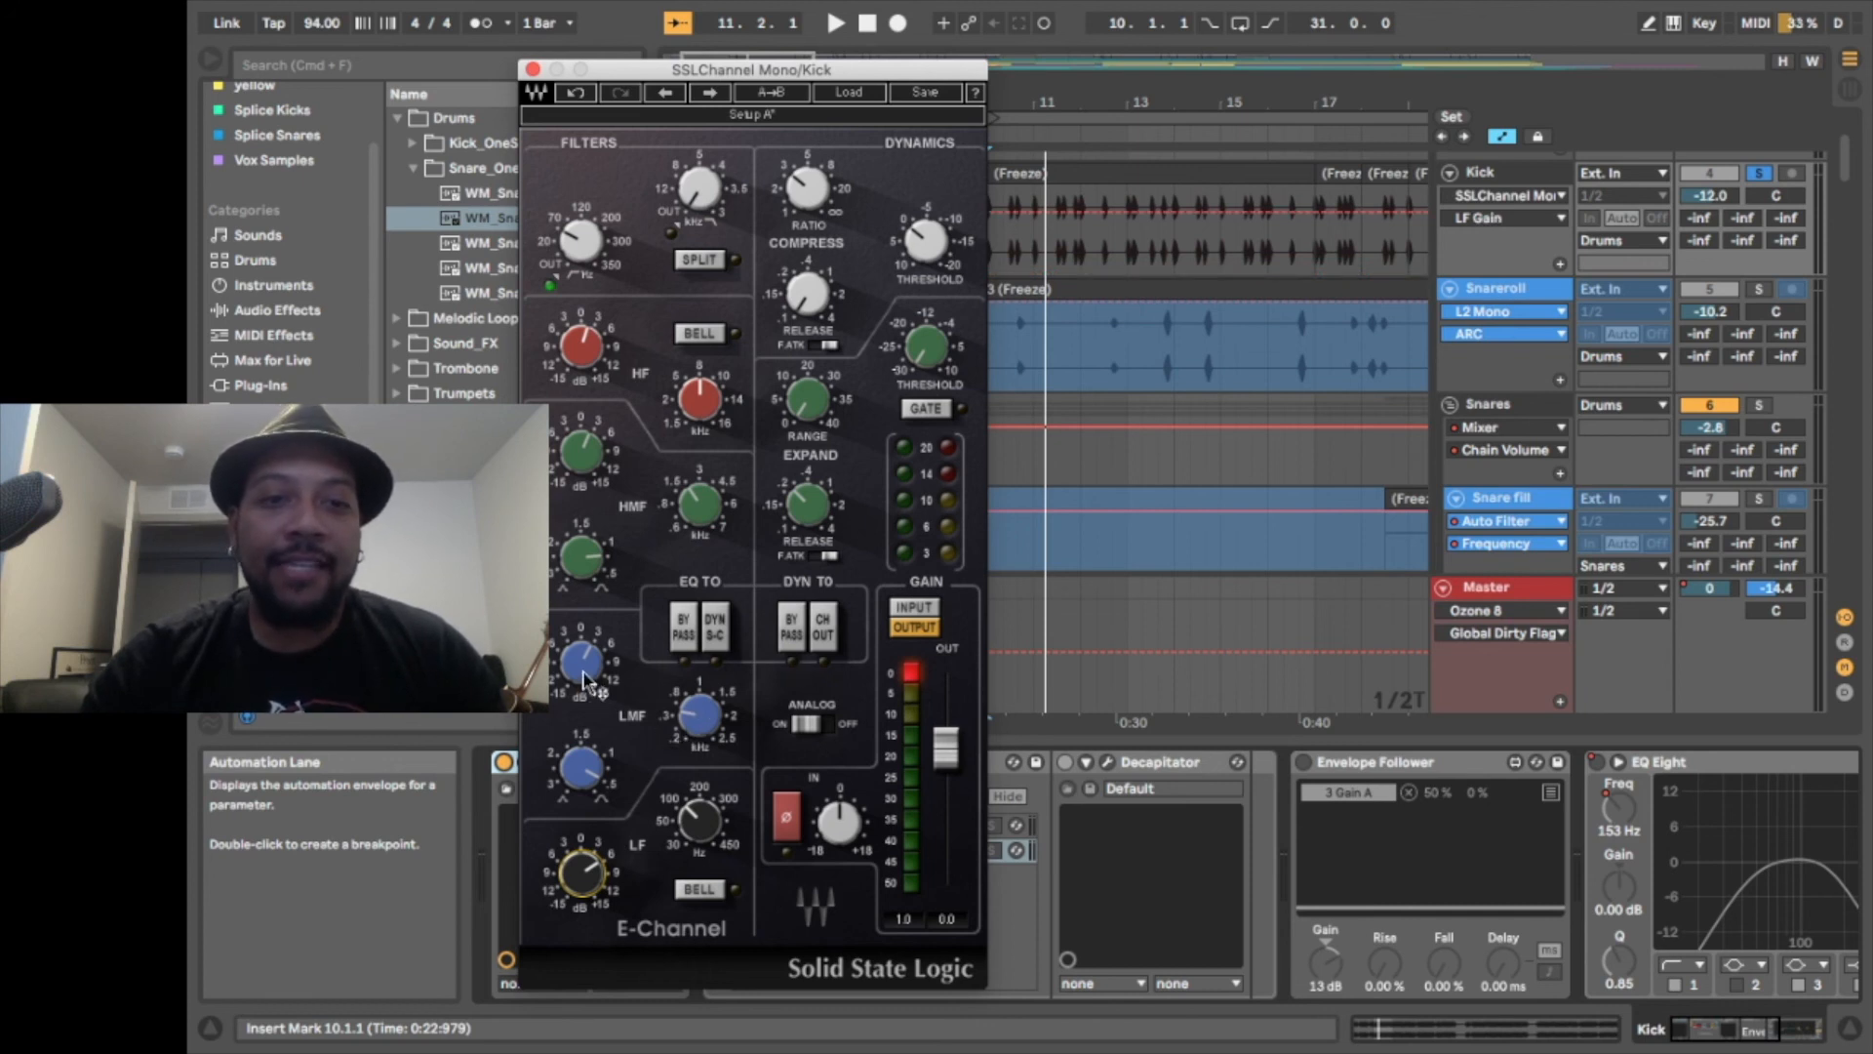
Examine the kick SSLChannel's LMF frequency, HF frequency, HMF gain and frequency, and high-pass filter settings
left_click(699, 715)
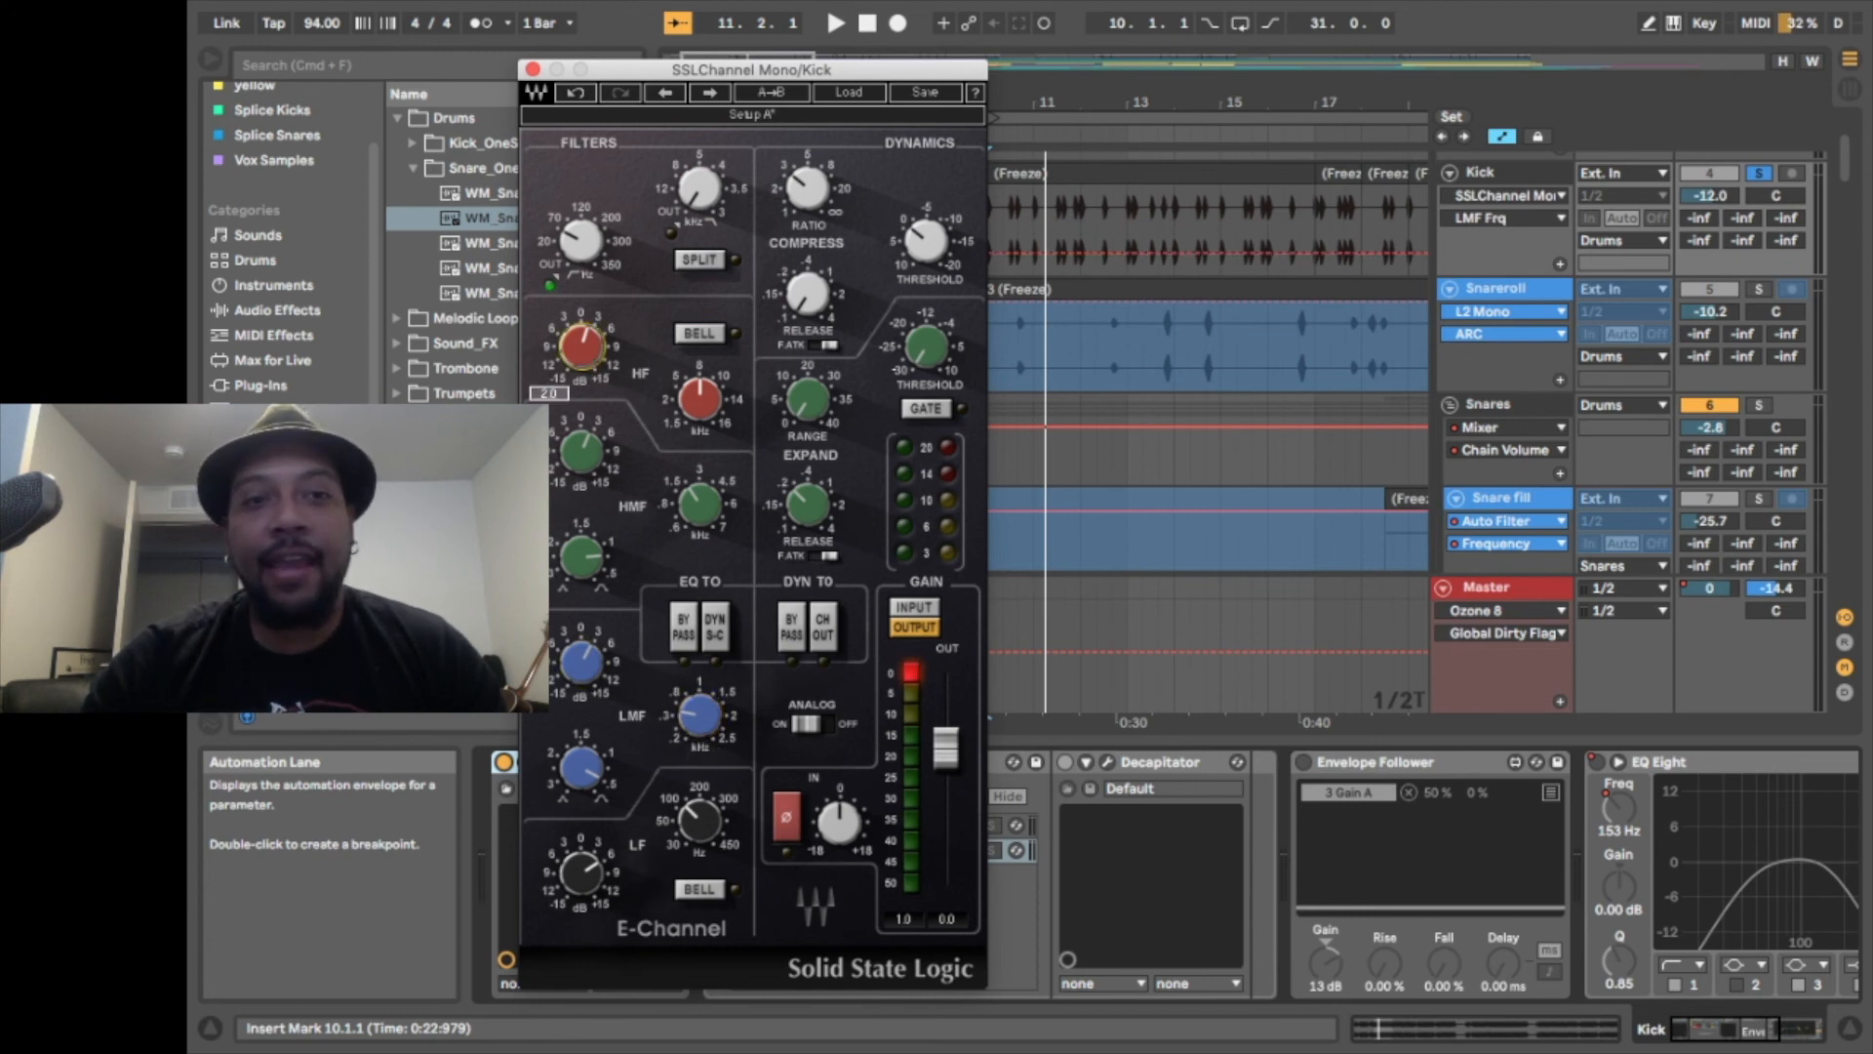
left_click(700, 398)
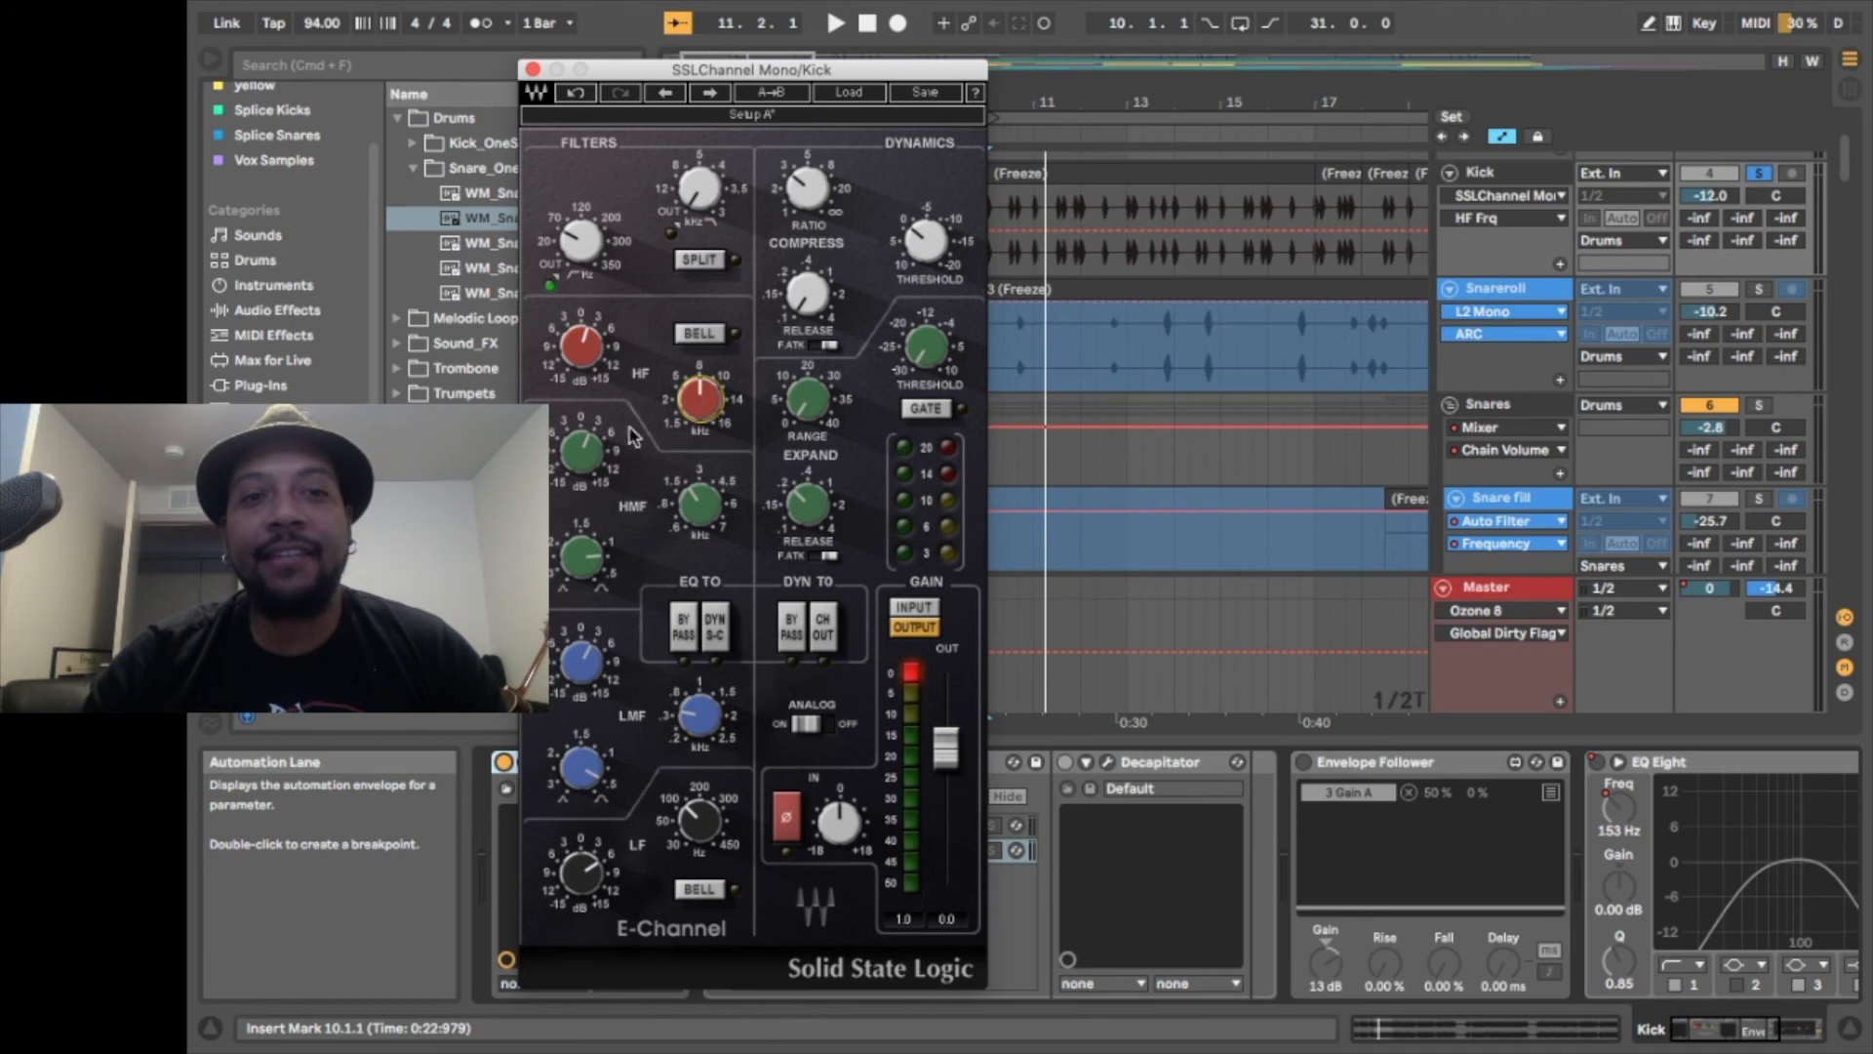
left_click(590, 466)
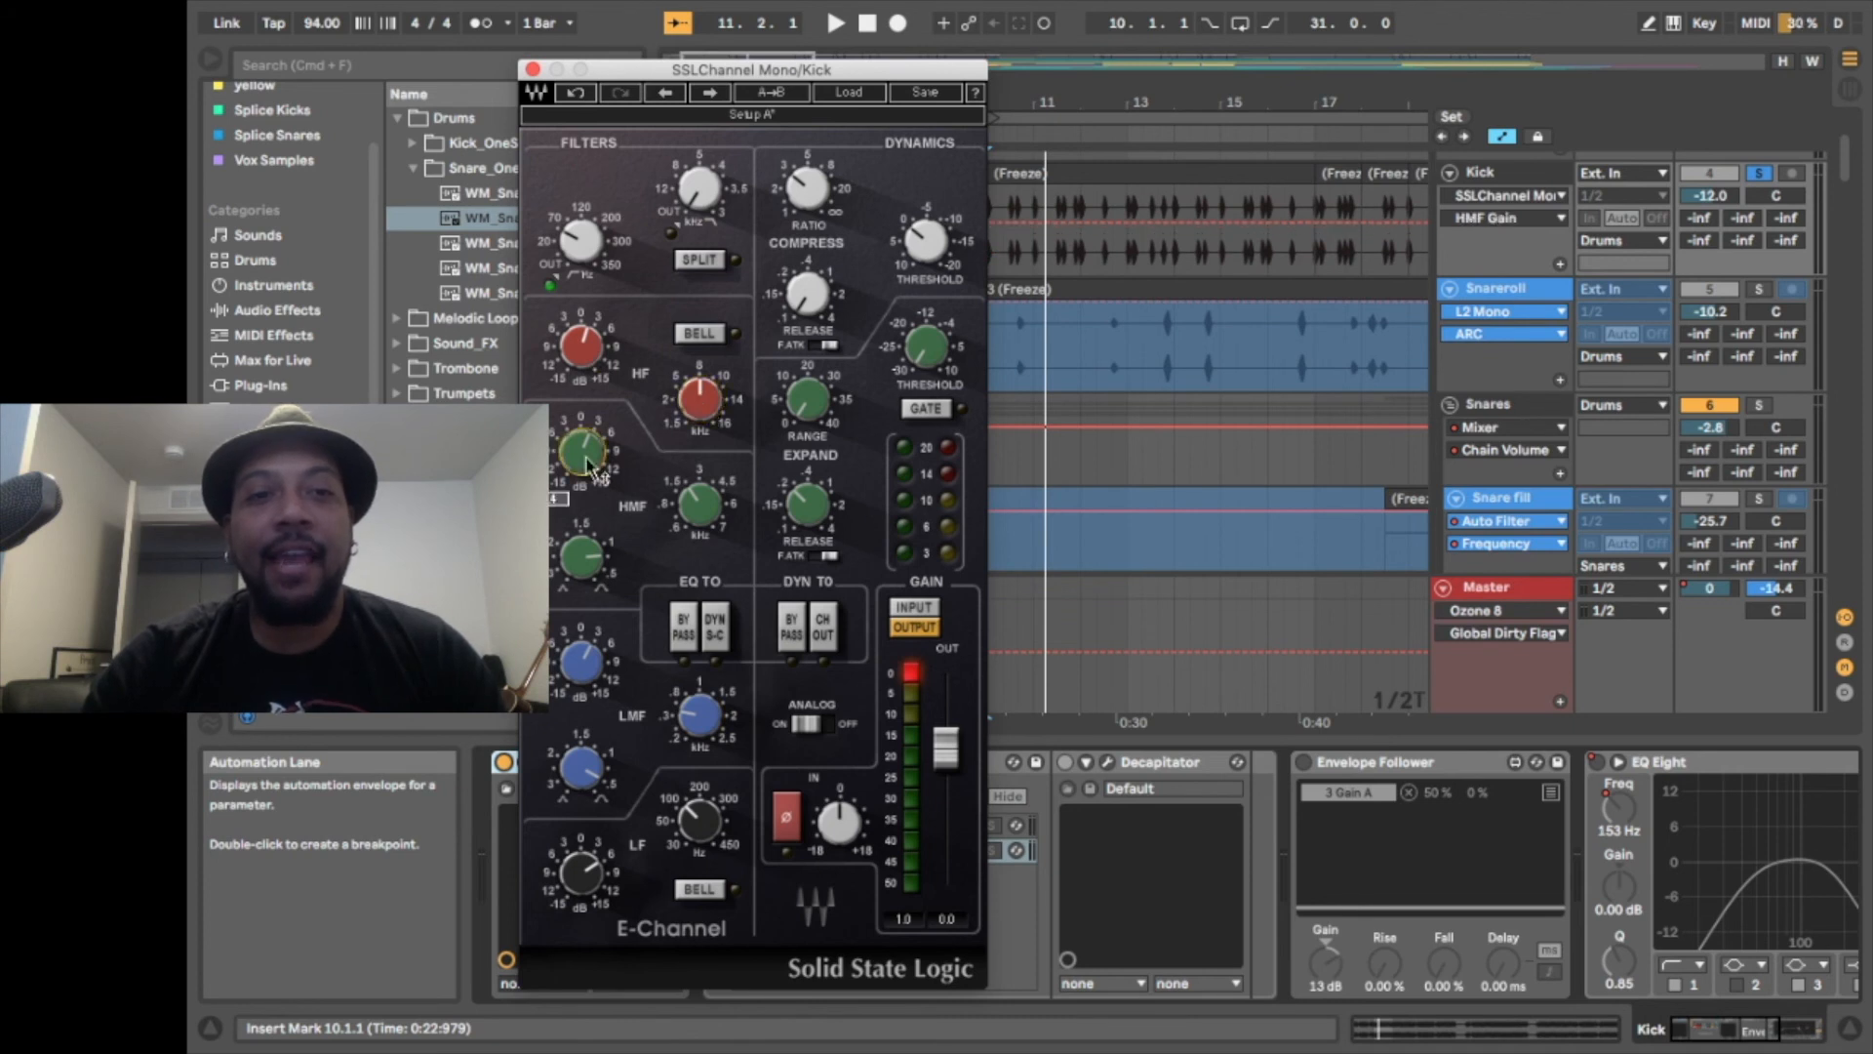
left_click(701, 504)
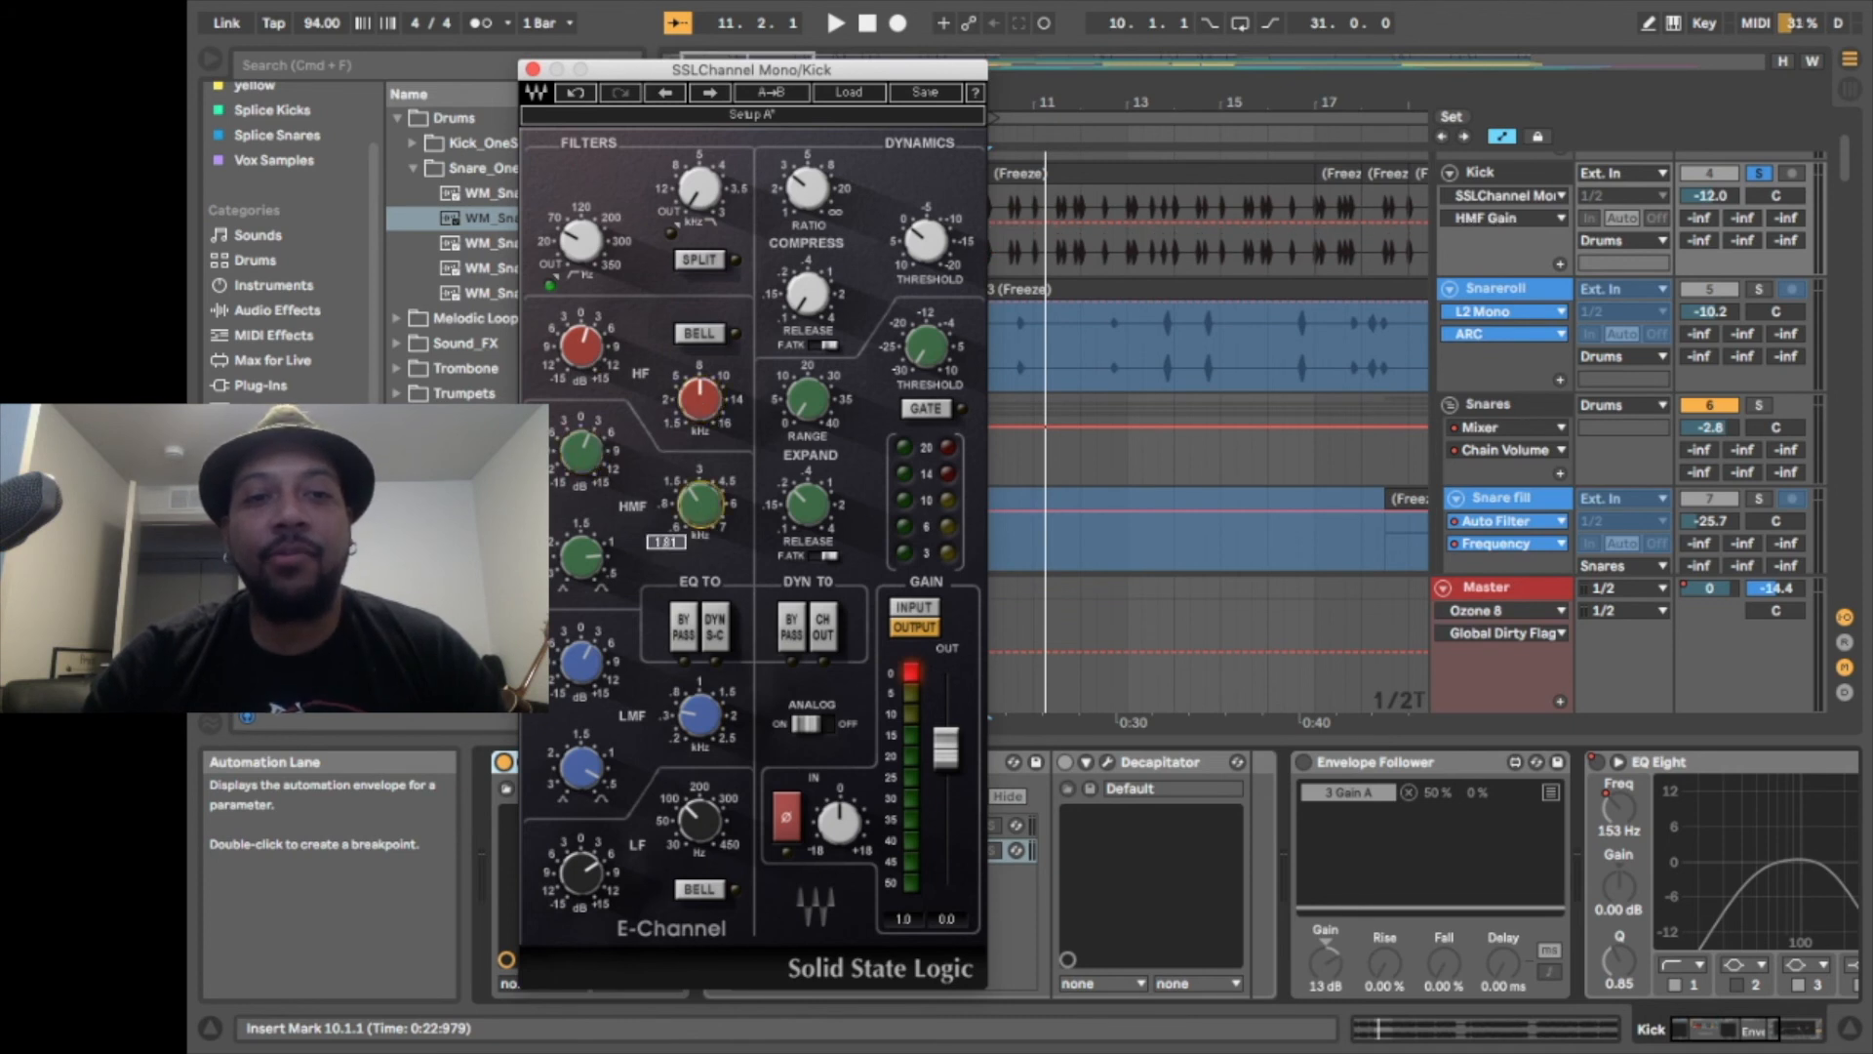
left_click(578, 260)
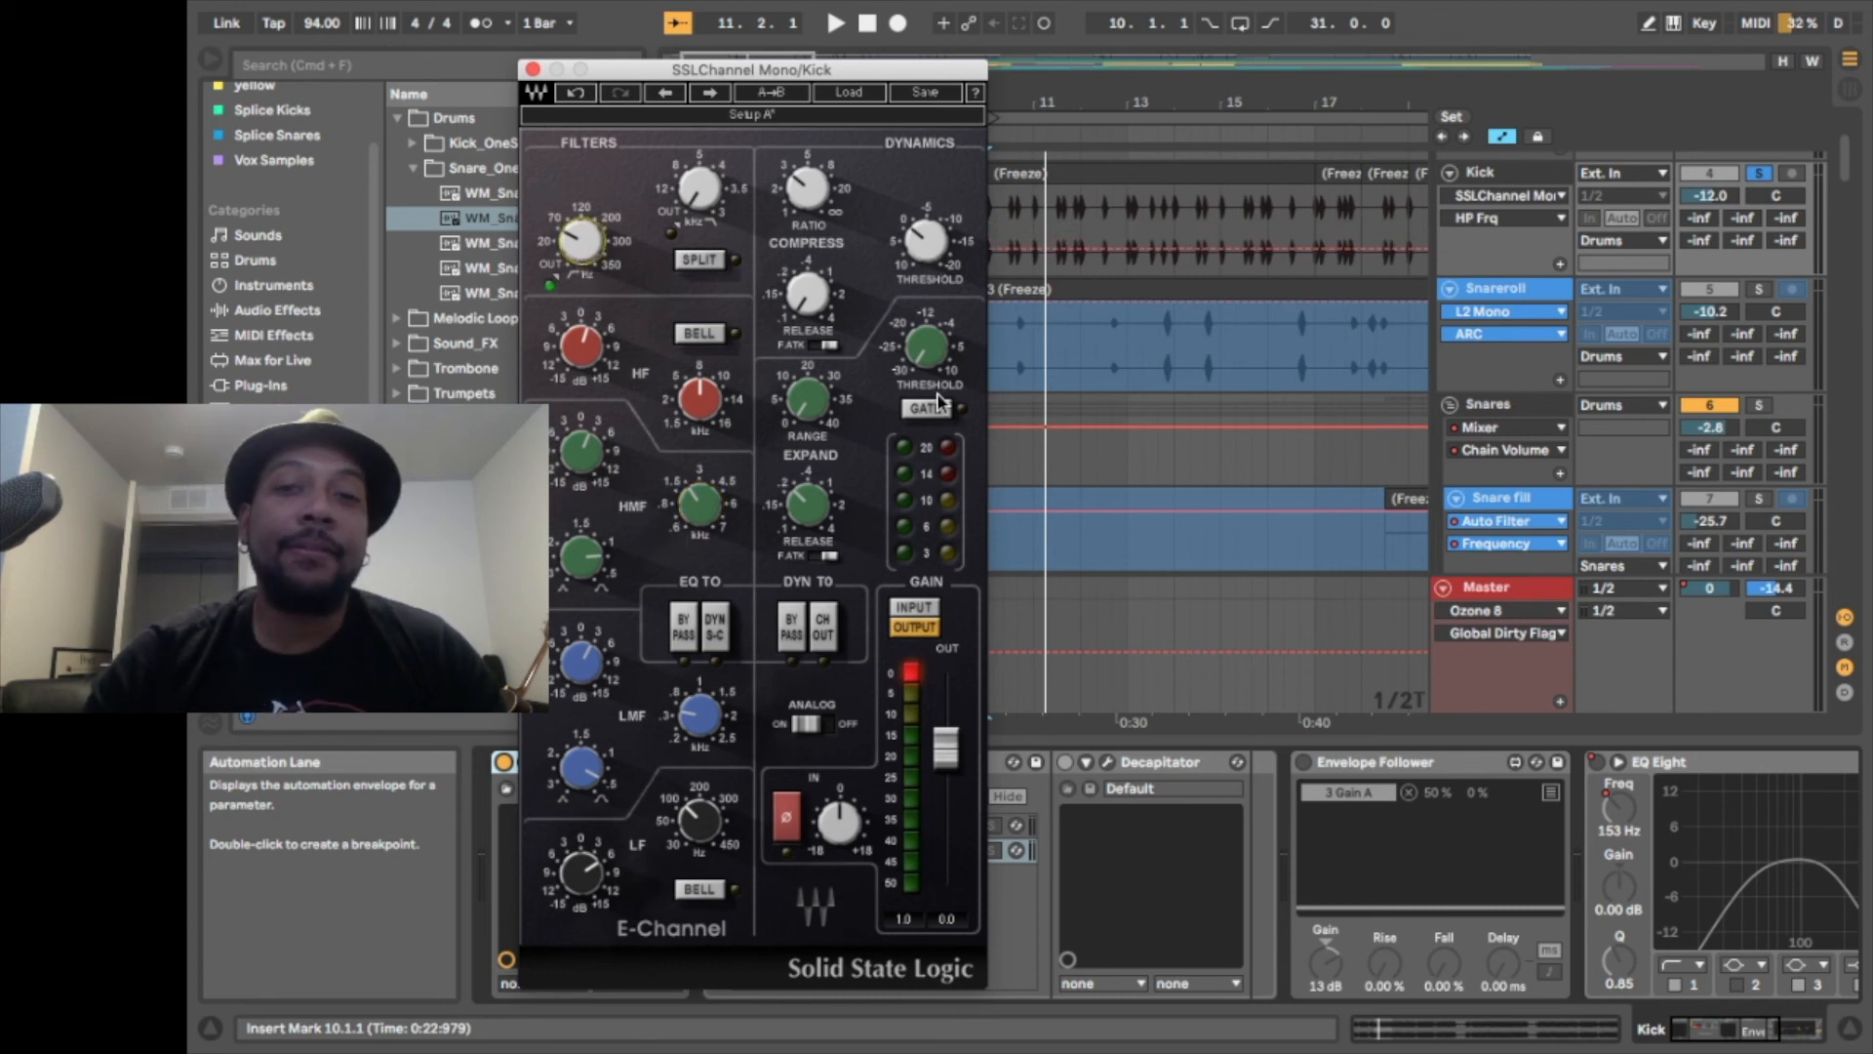
Audition the kick from bar 10 with SSLChannel active, and close the plug-in window
key("space")
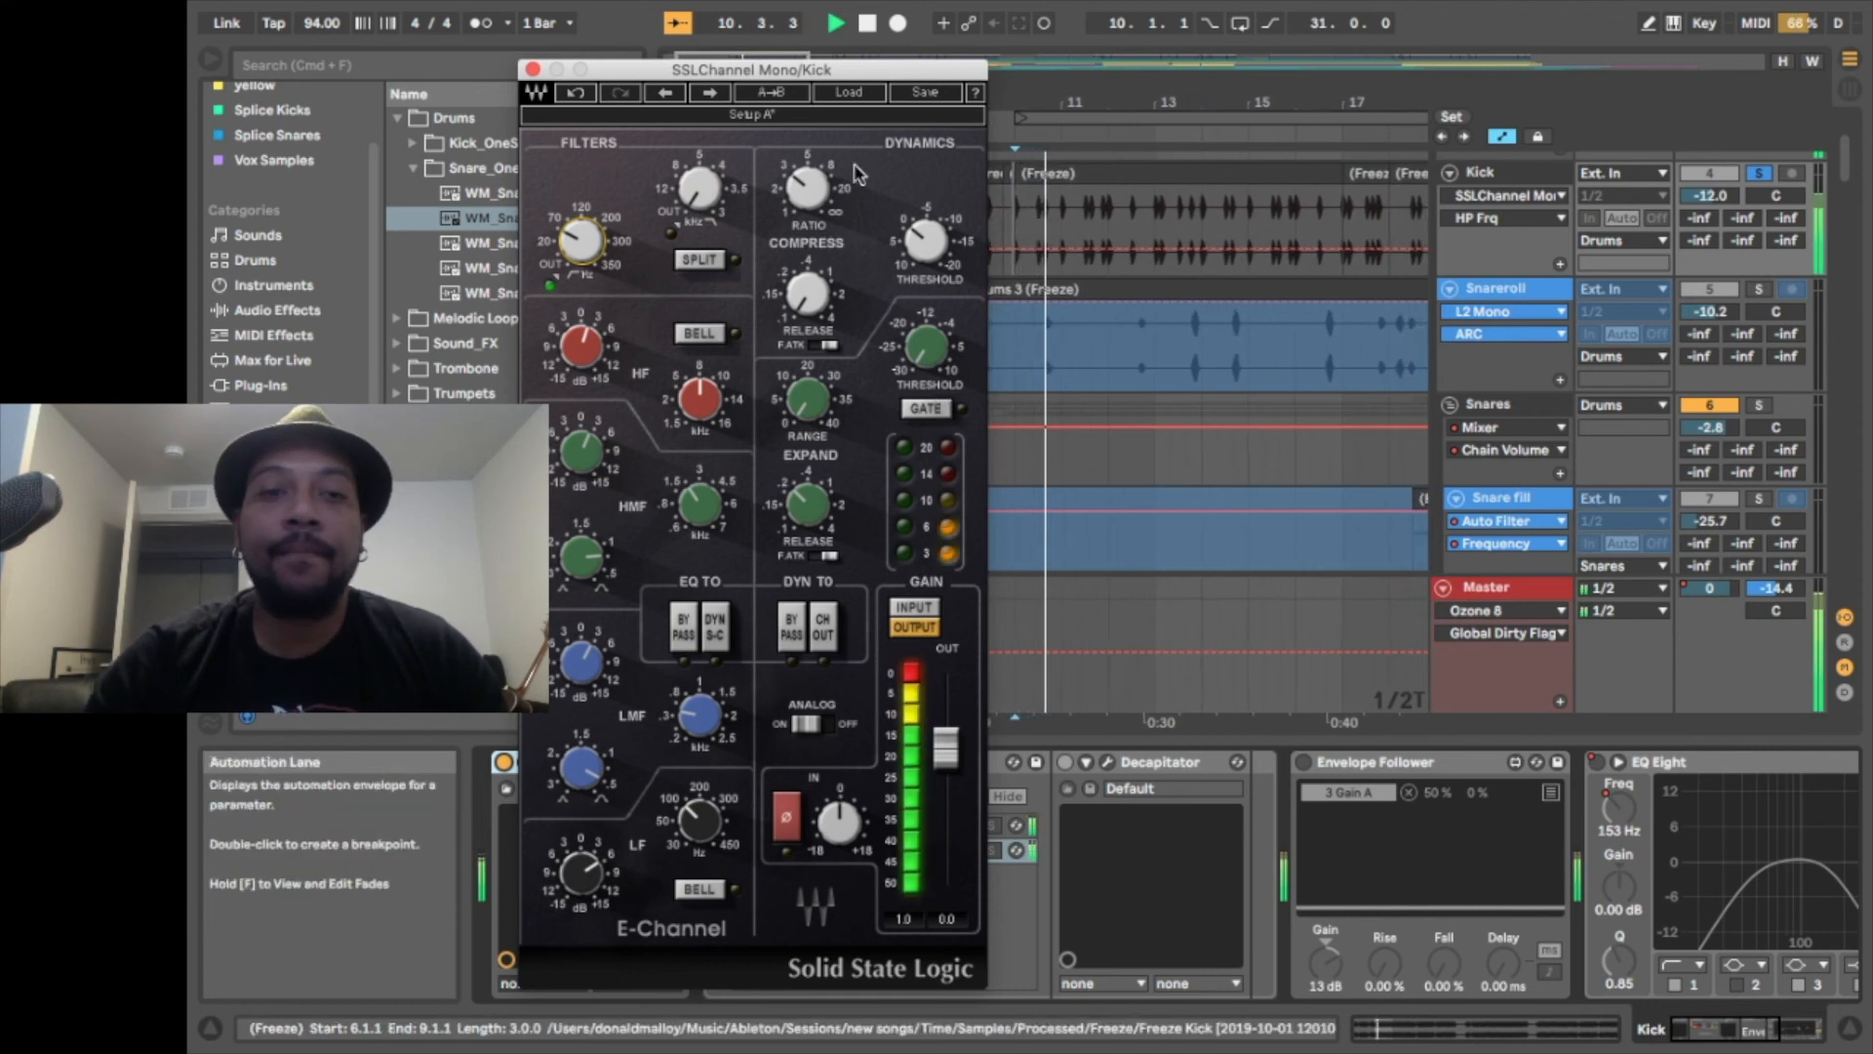
key("space")
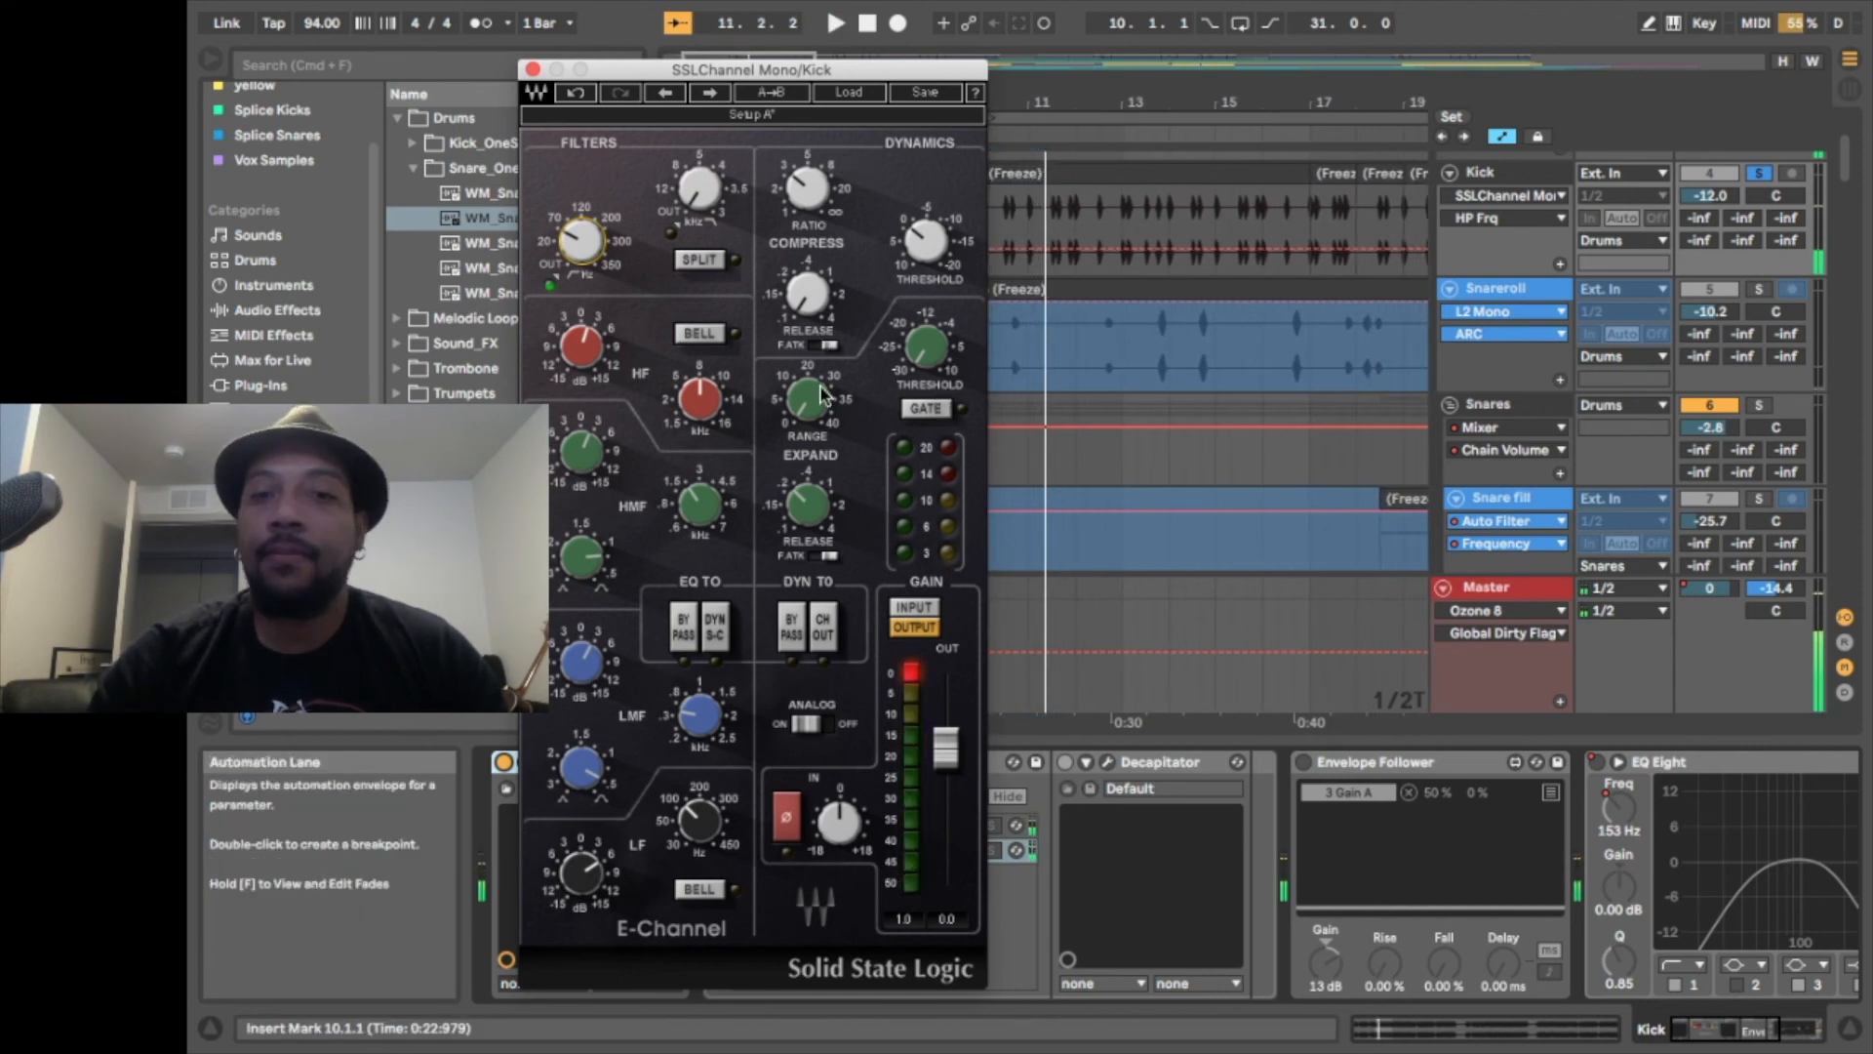
left_click_drag(772, 76, 727, 147)
left_click(488, 139)
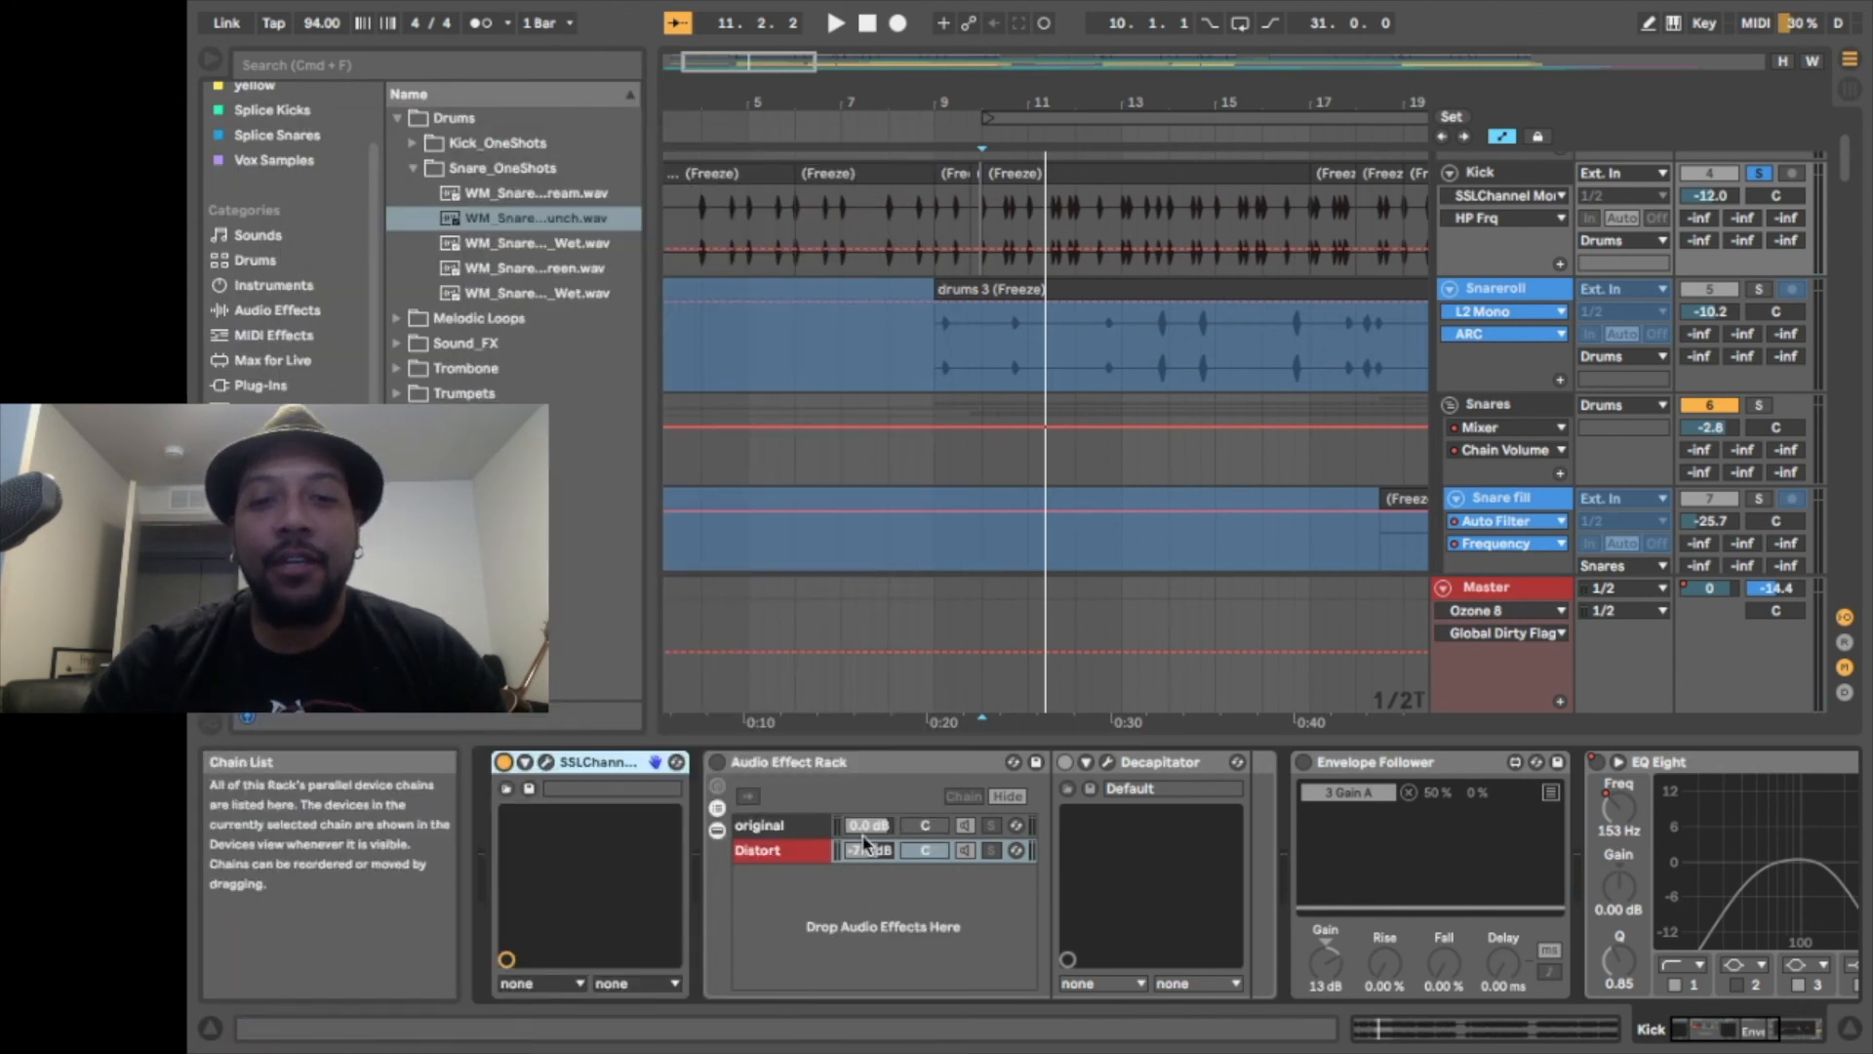
Reactivate the kick's Audio Effect Rack and compare the devices in its original and Distort chains
left_click(717, 771)
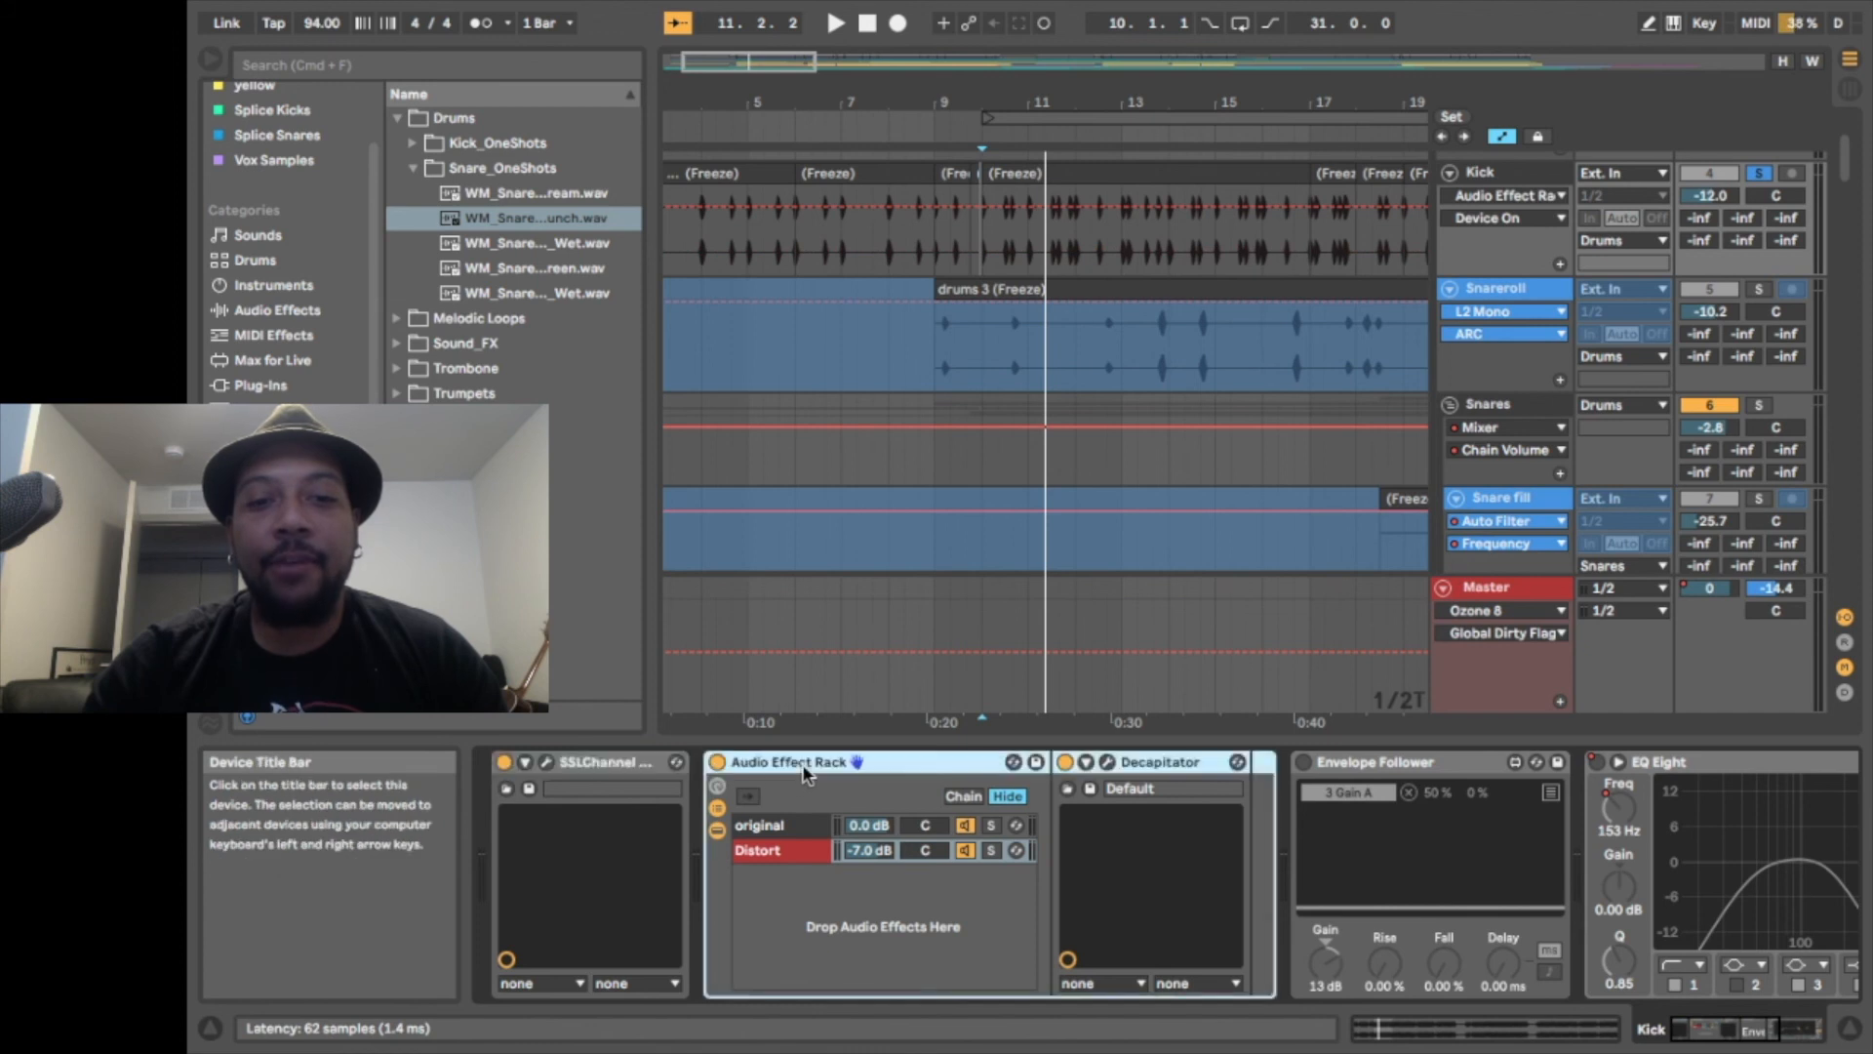
left_click(775, 856)
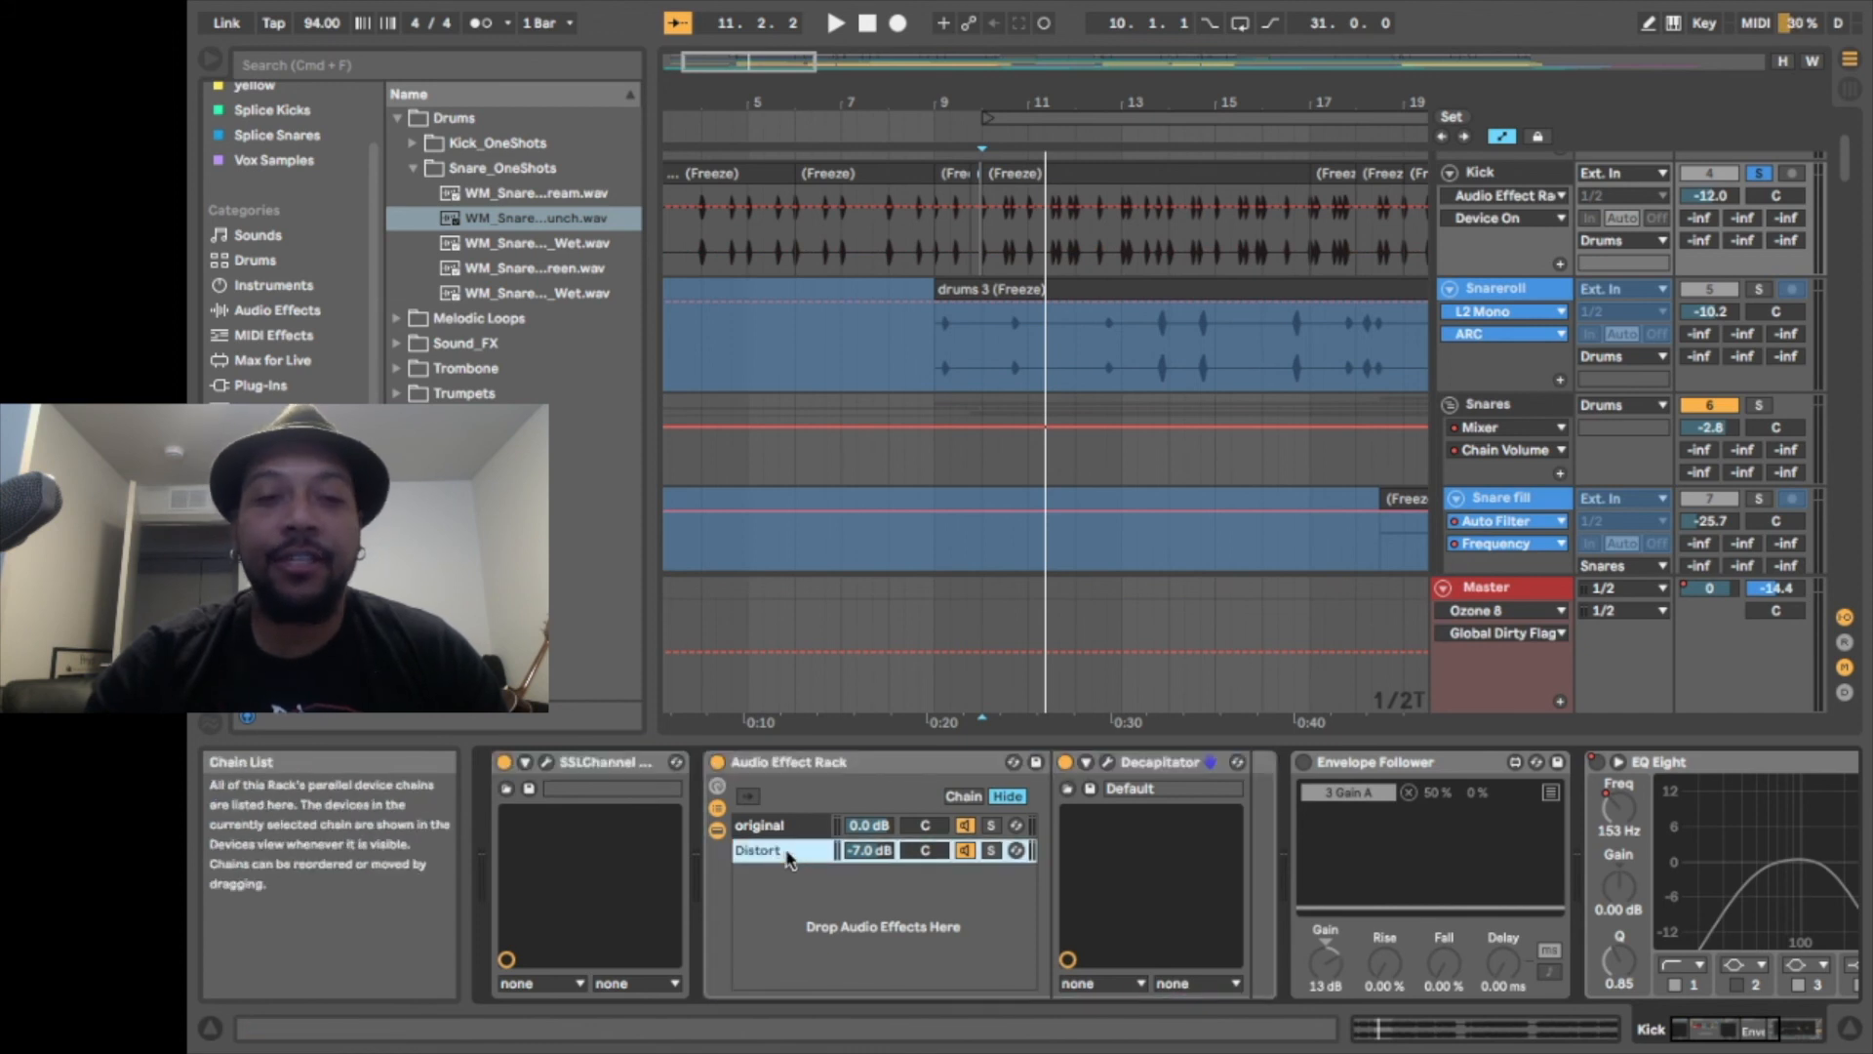
left_click(778, 827)
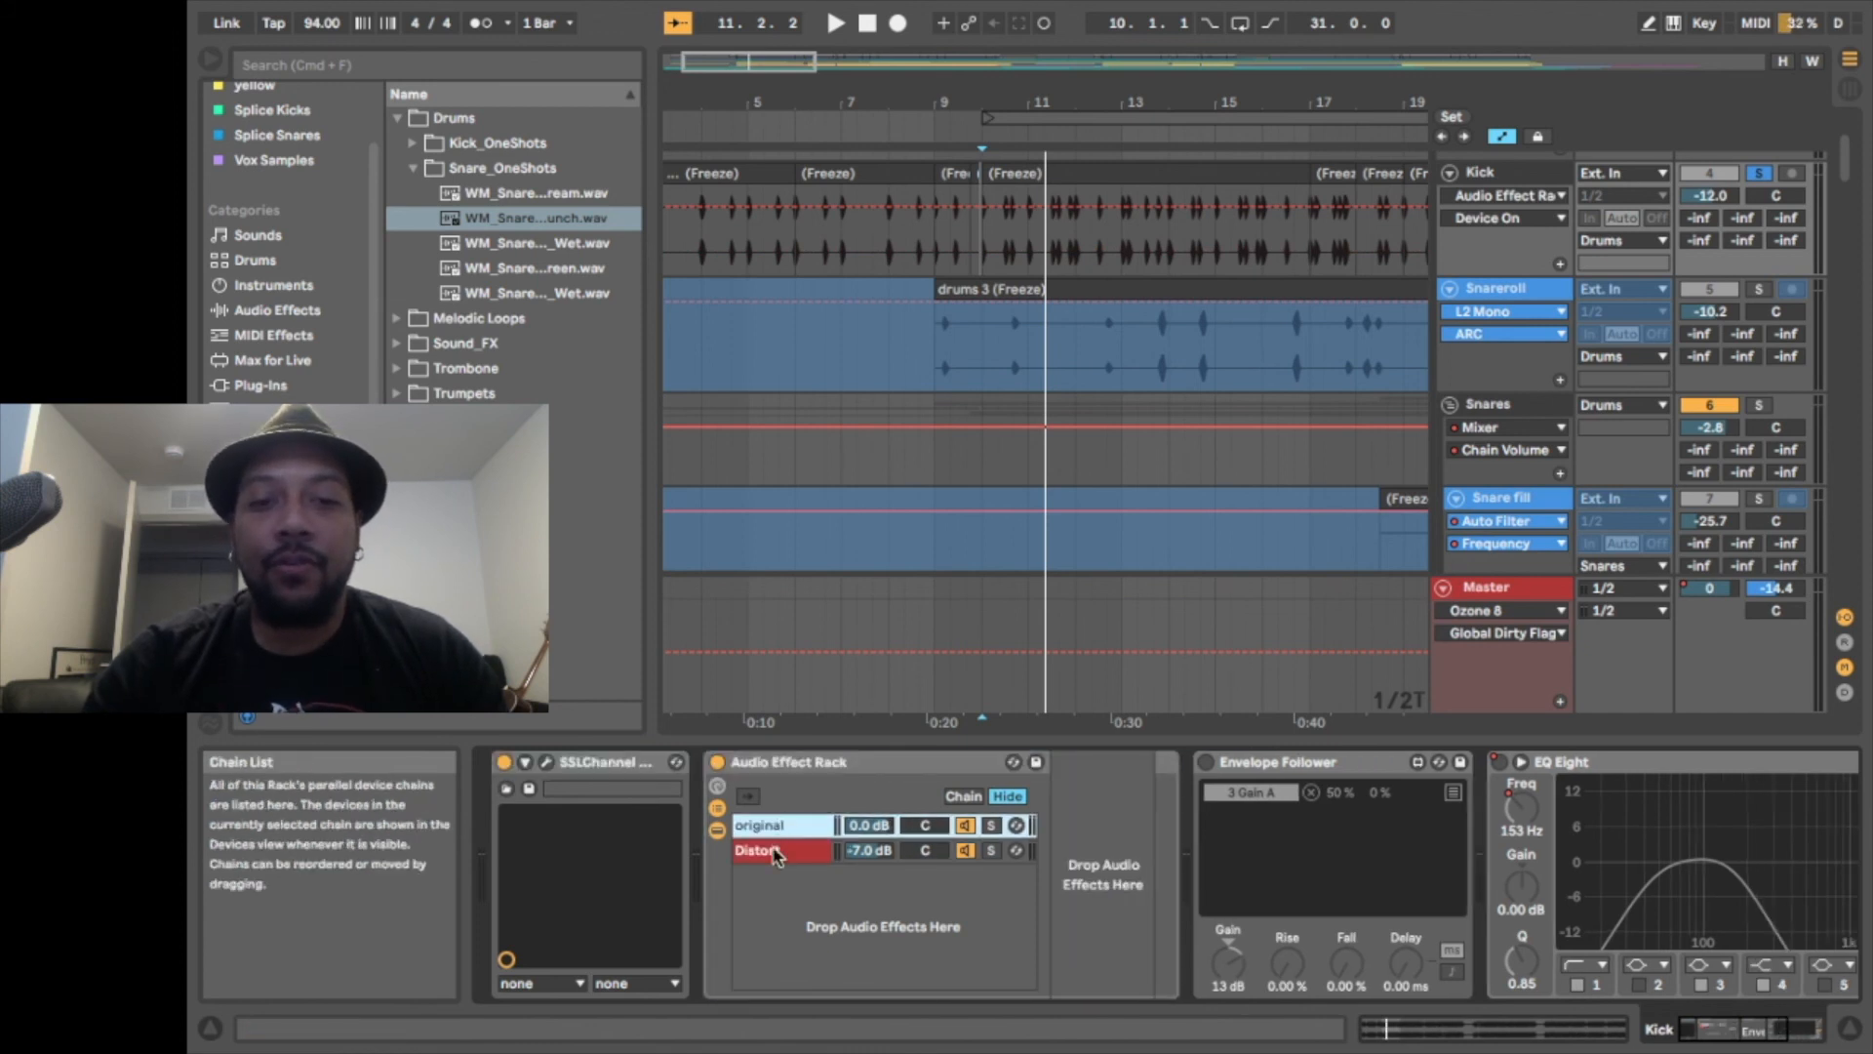
left_click(776, 853)
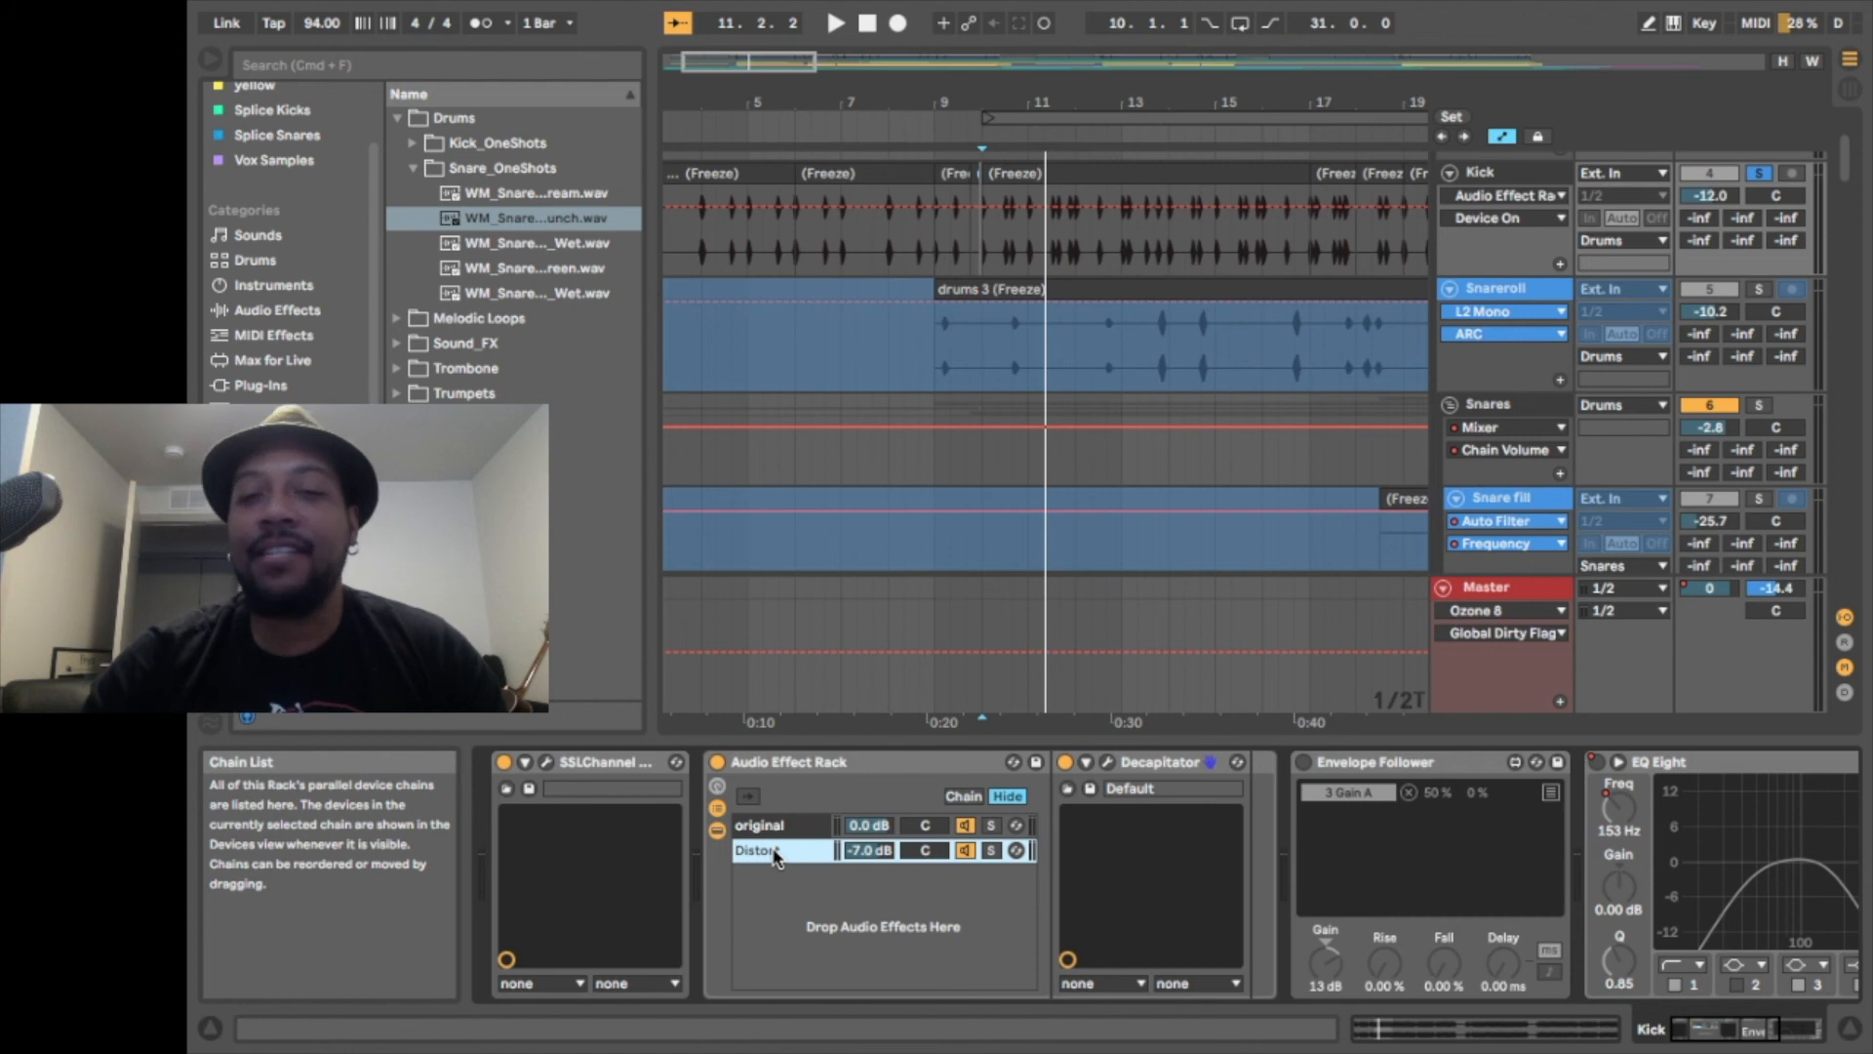
Show the Distort chain's Decapitator and audition that chain soloed from bar 10, with the chain solo released after playback
left_click(1110, 763)
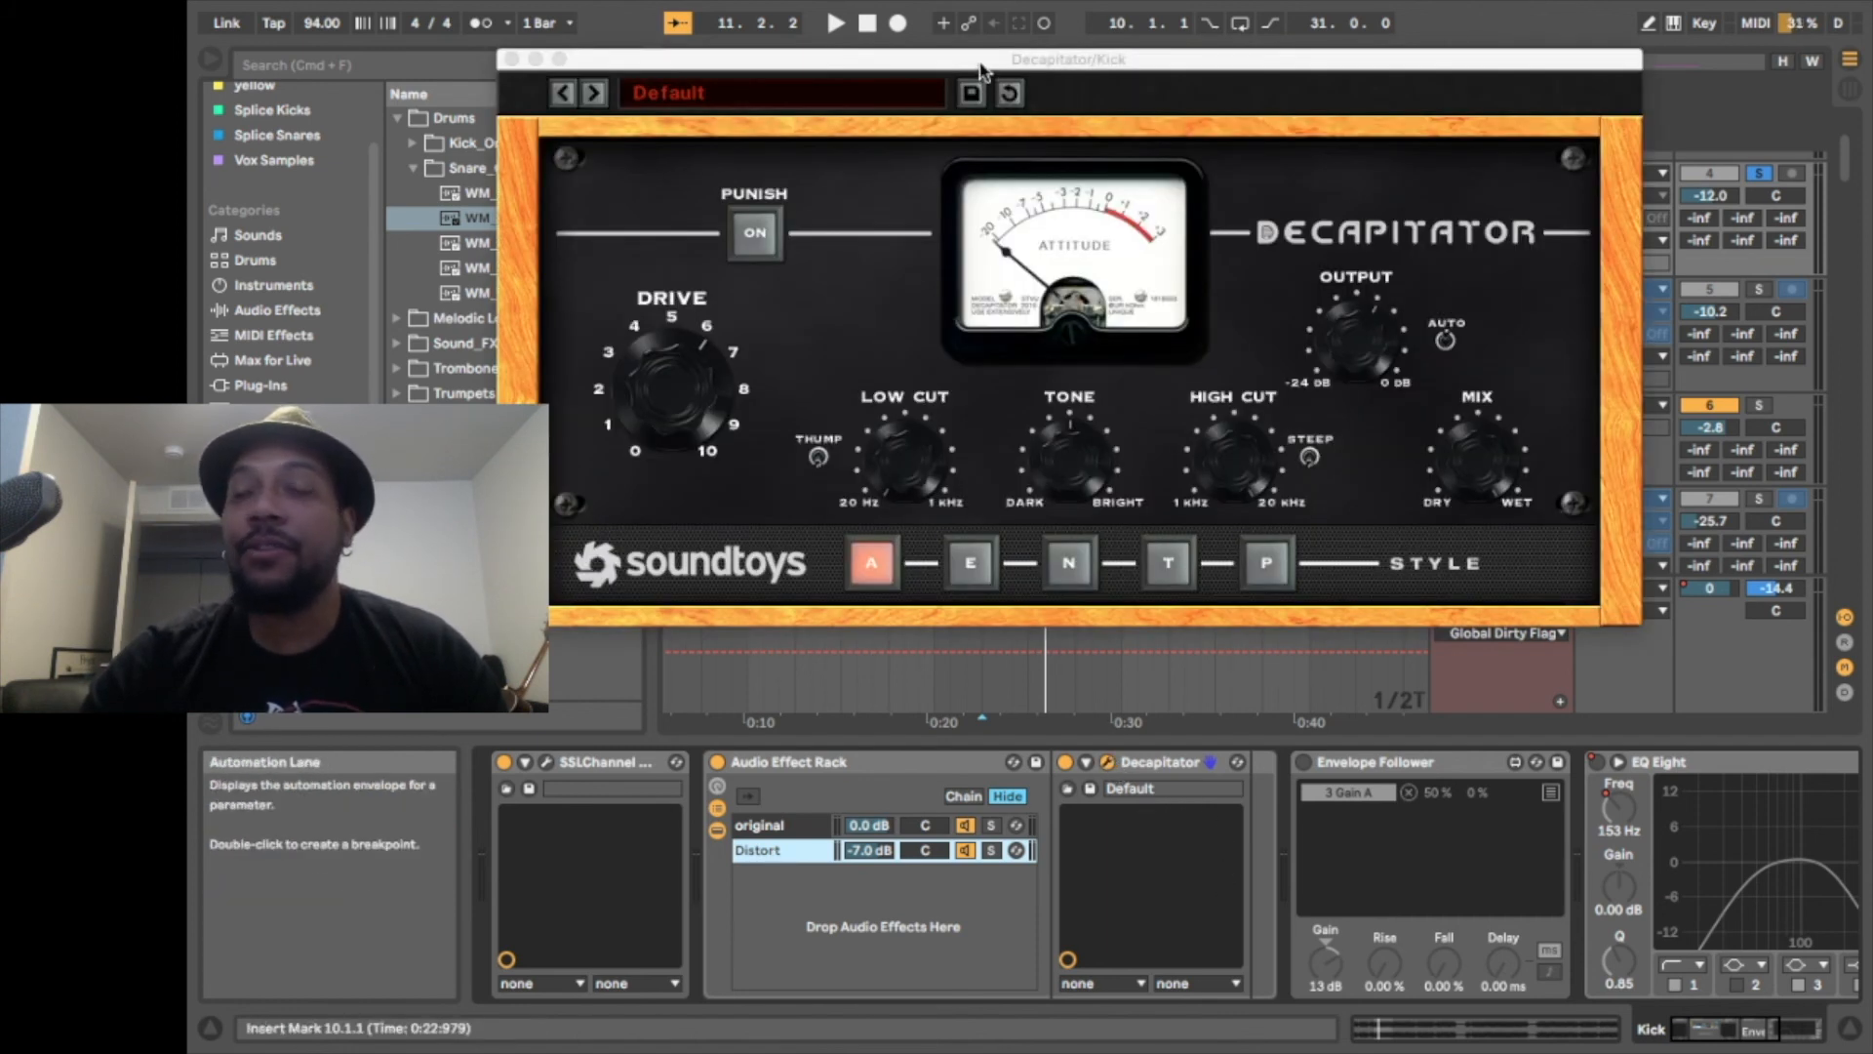
left_click_drag(981, 71, 1080, 63)
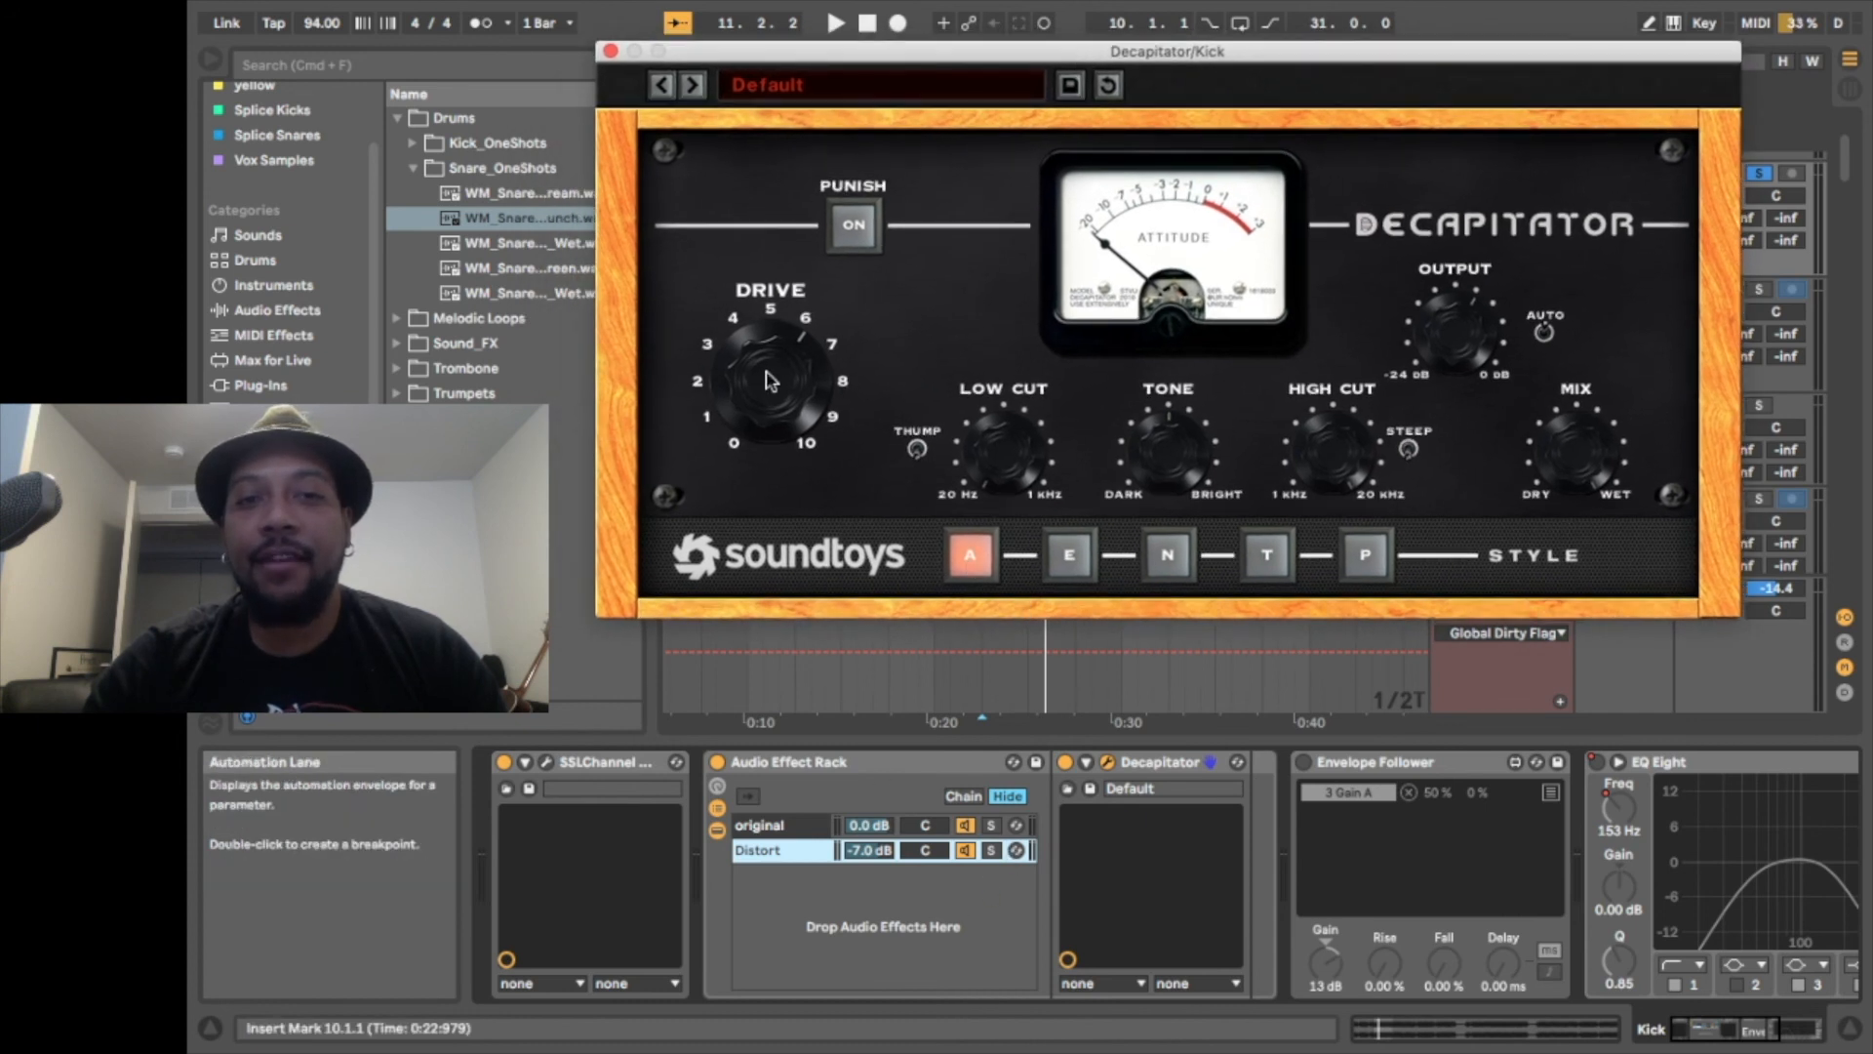
left_click(992, 849)
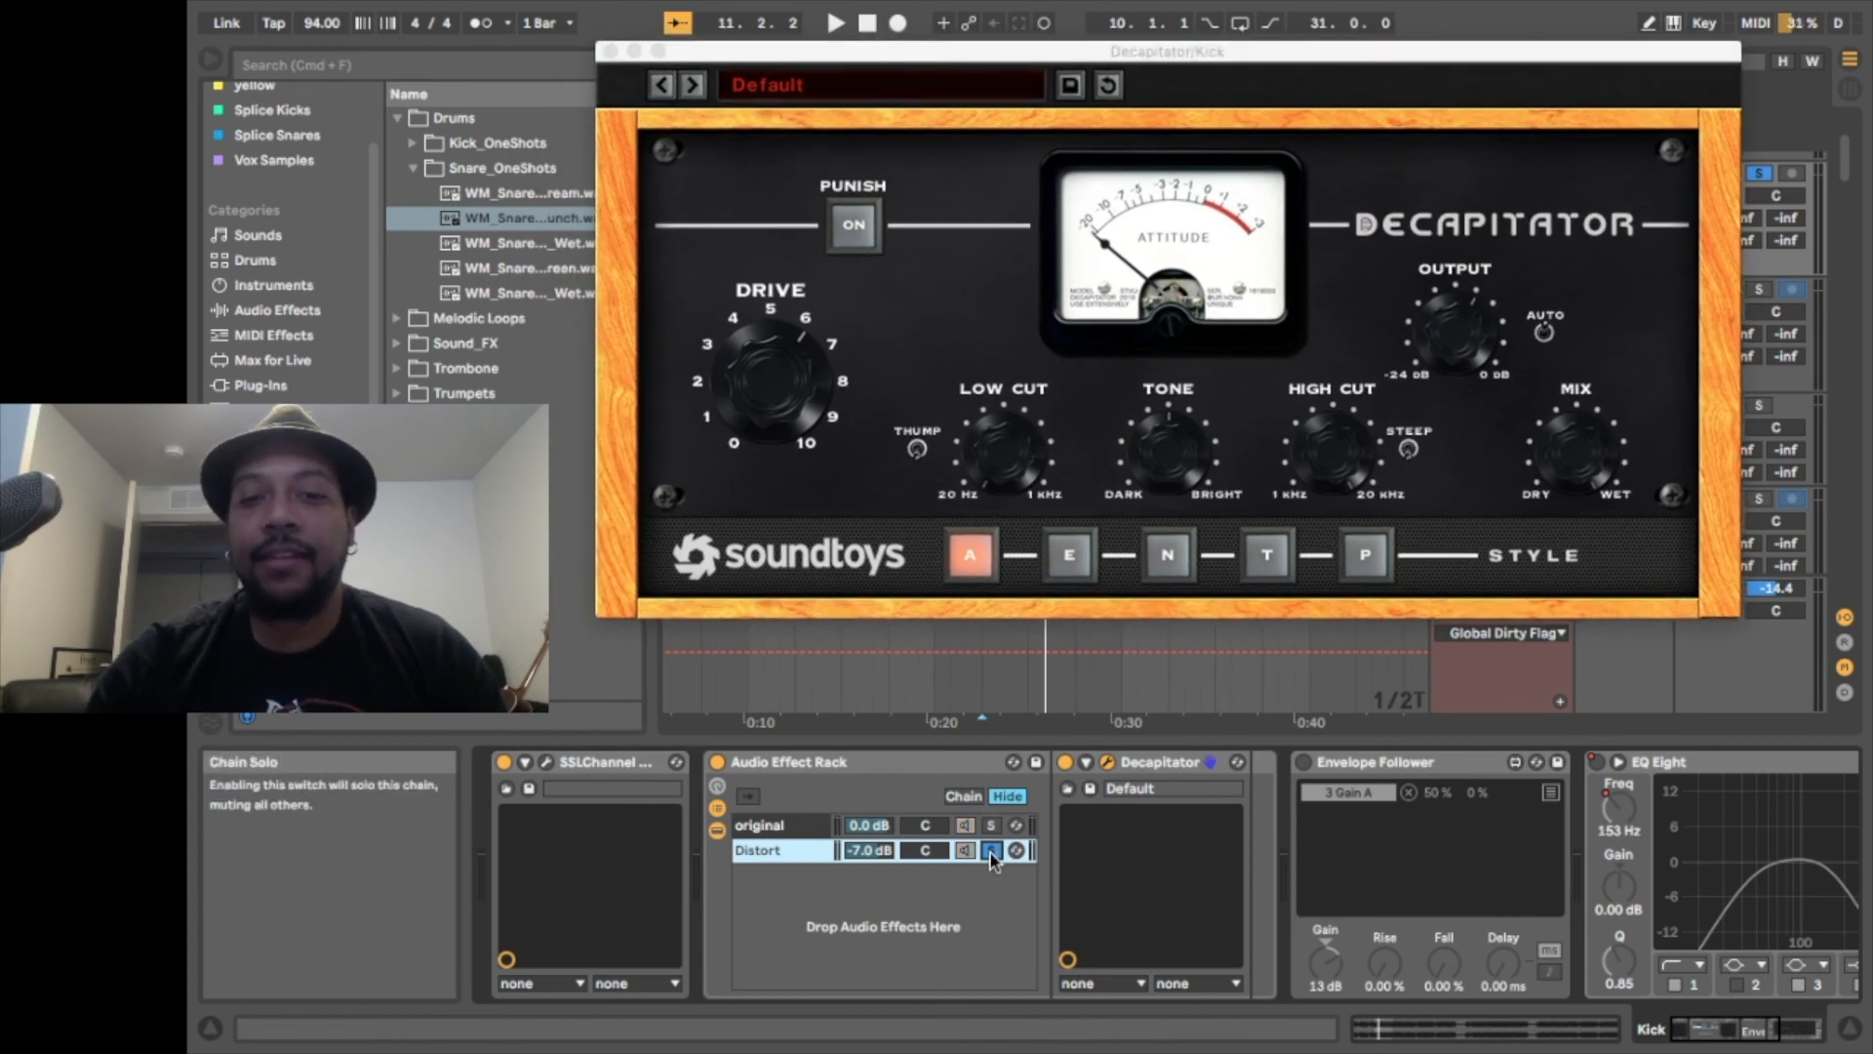
key("space")
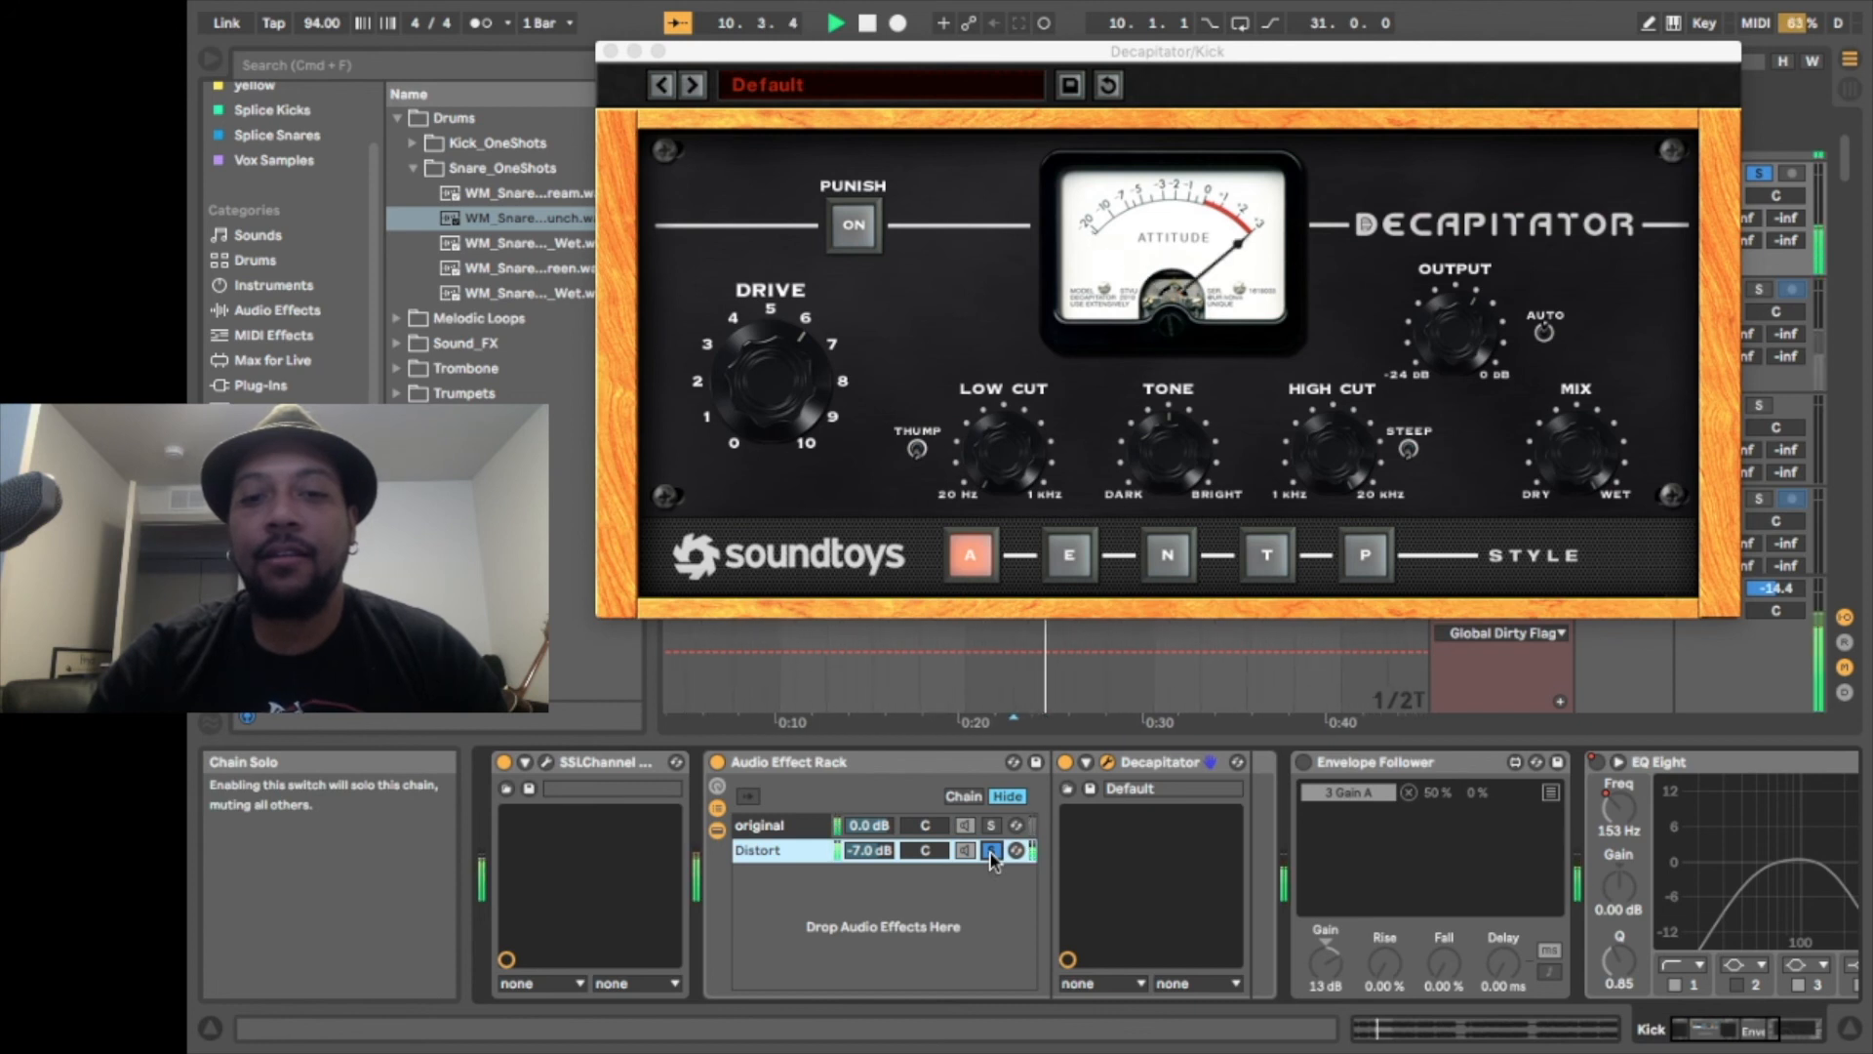
key("space")
left_click(991, 849)
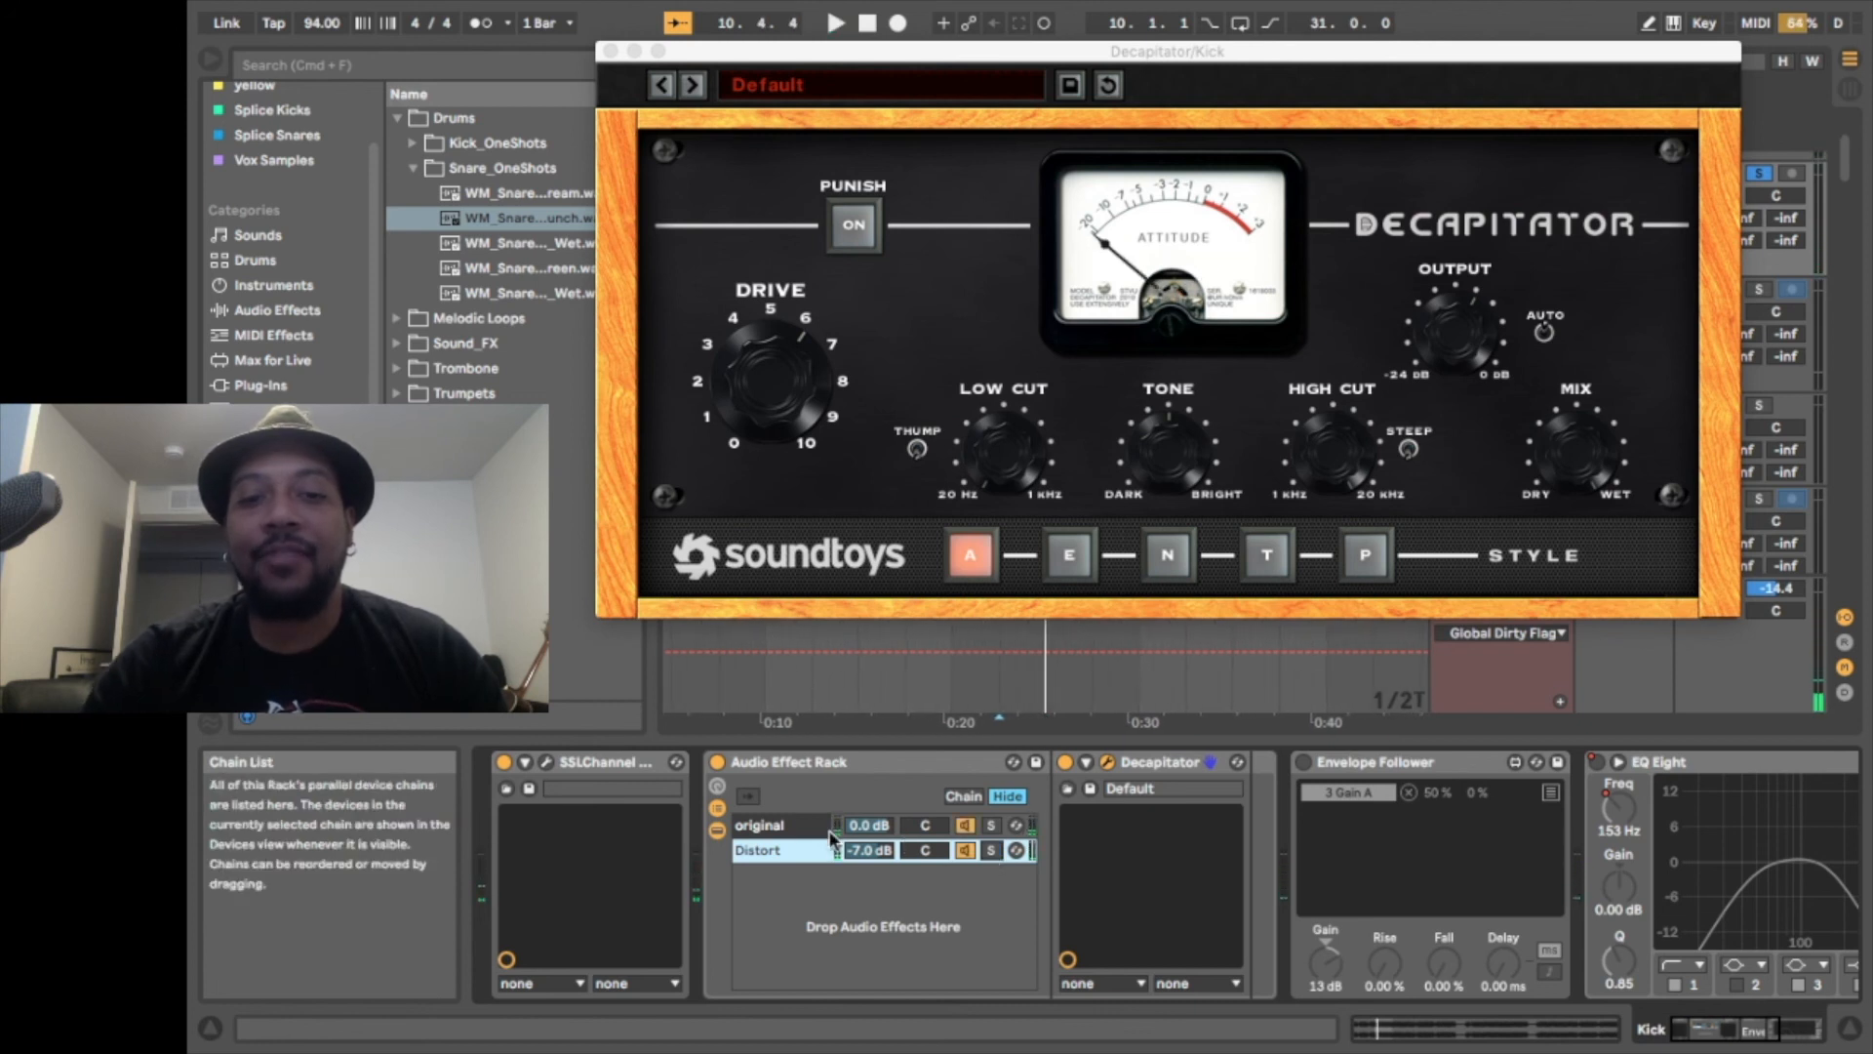
Audition the kick from bar 10 with its Audio Effect Rack bypassed and reactivated, and close the Decapitator window
key("space")
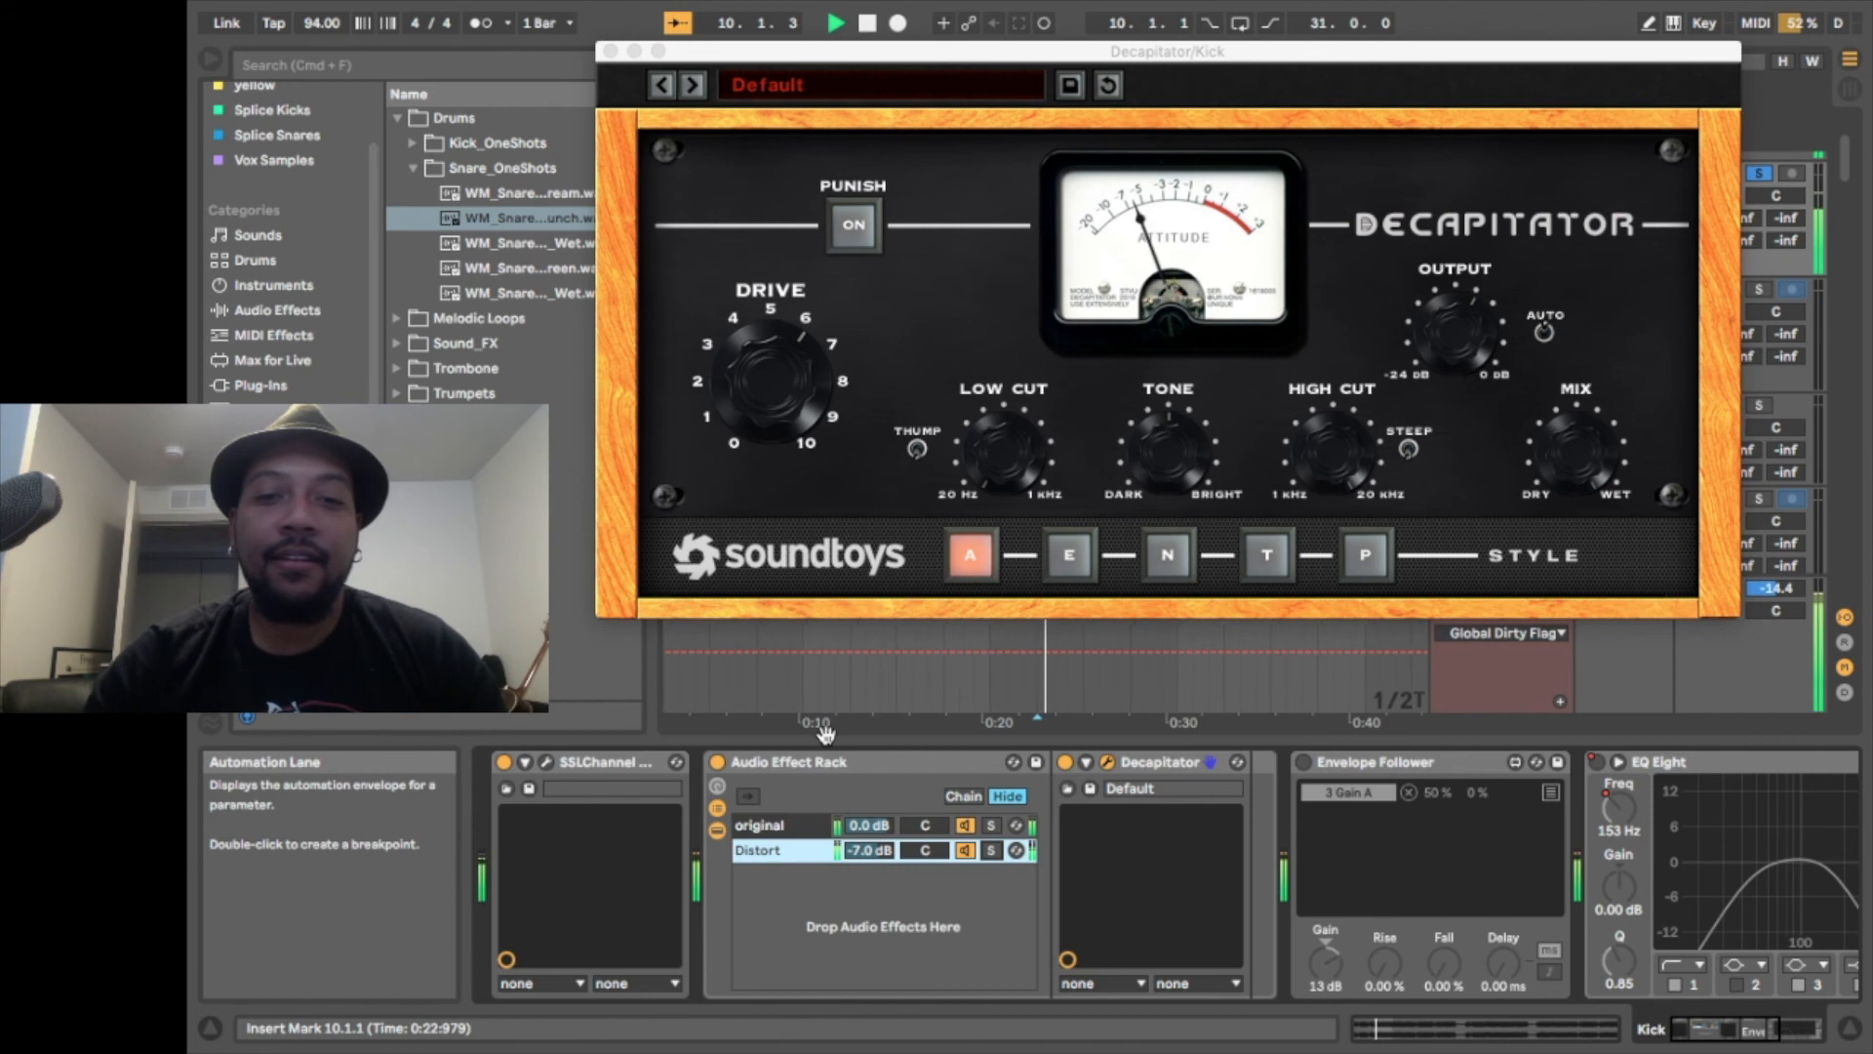
left_click(718, 764)
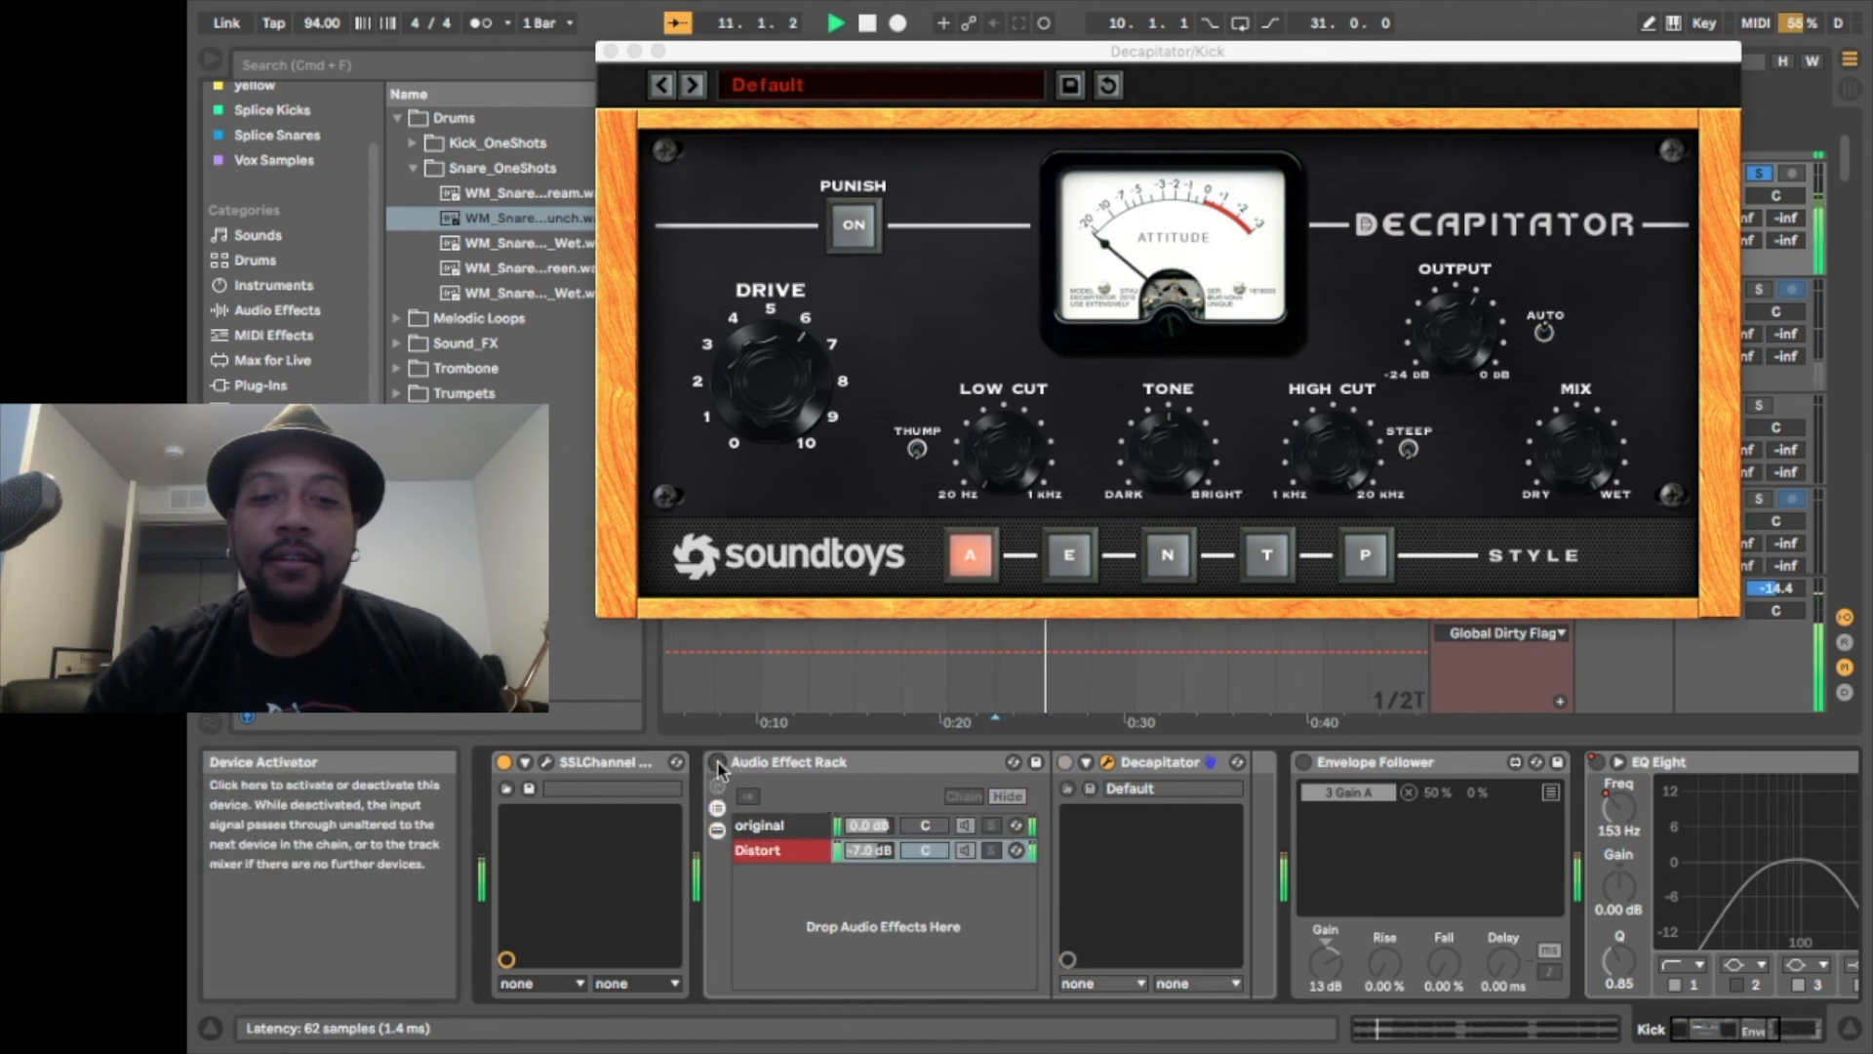
left_click(718, 764)
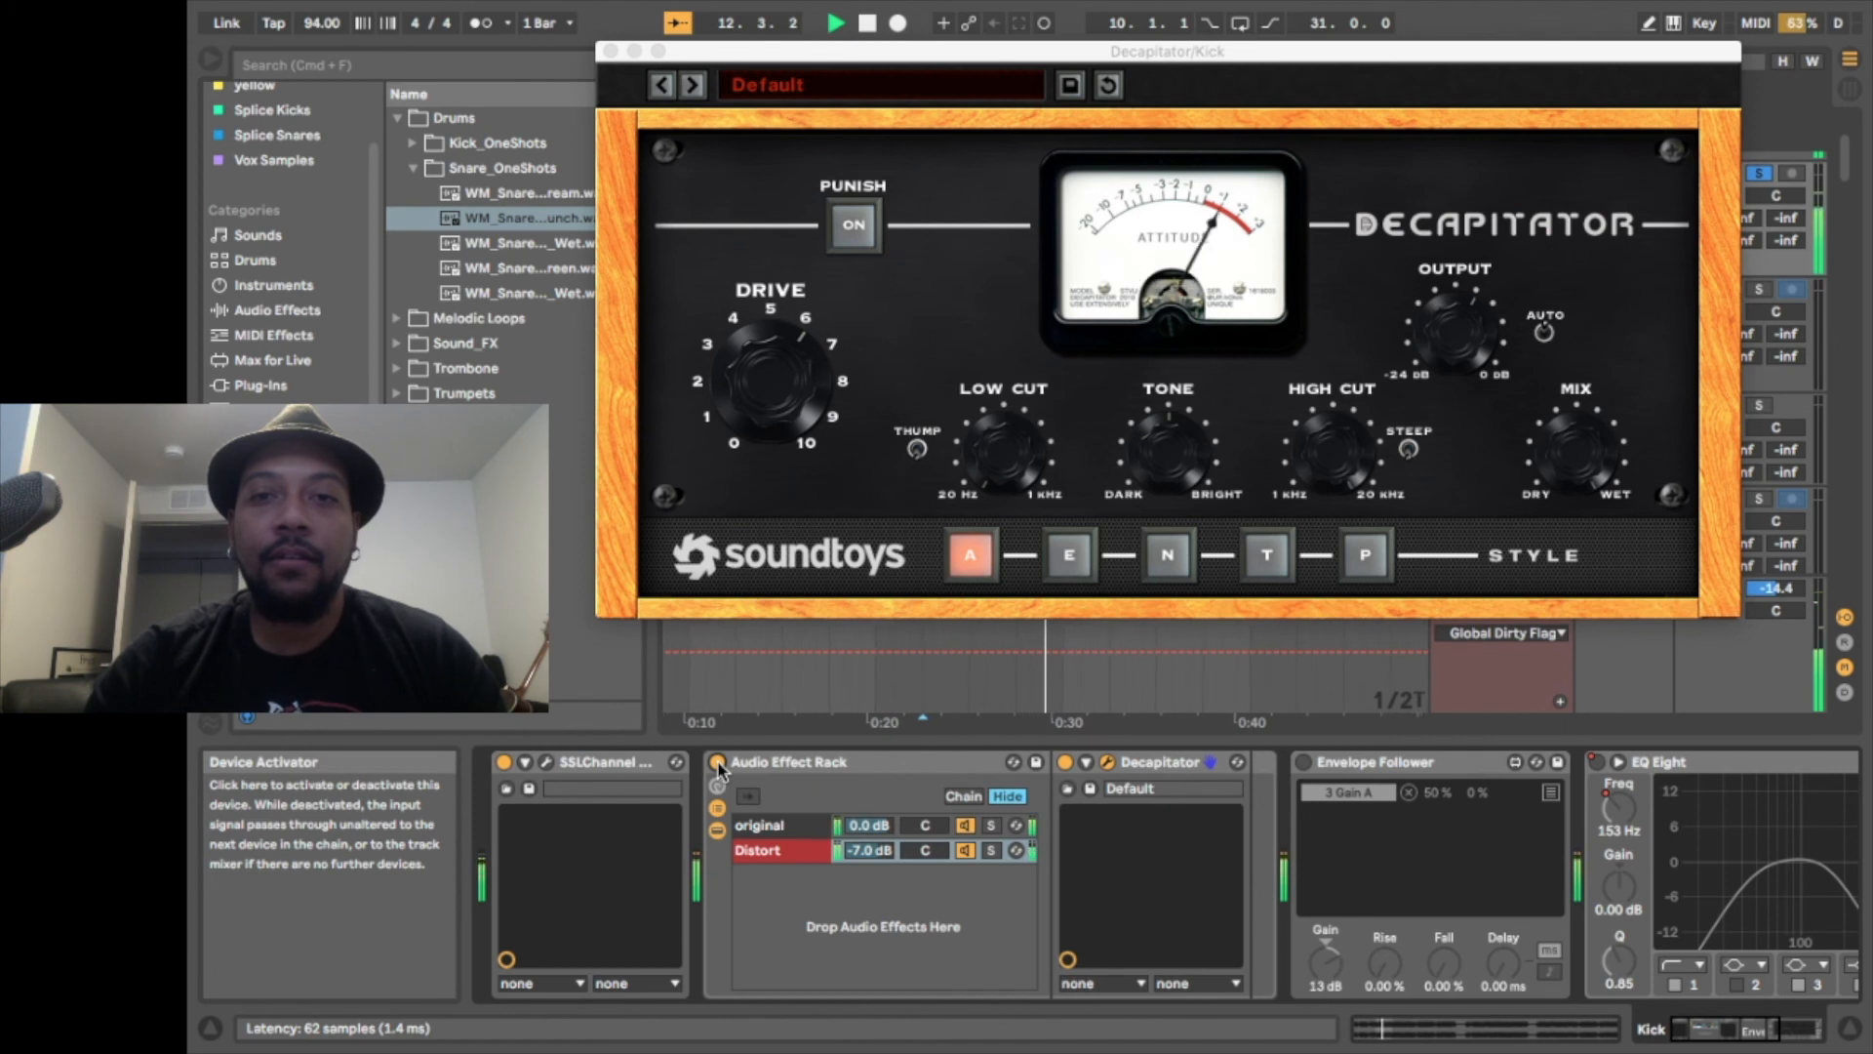
key("space")
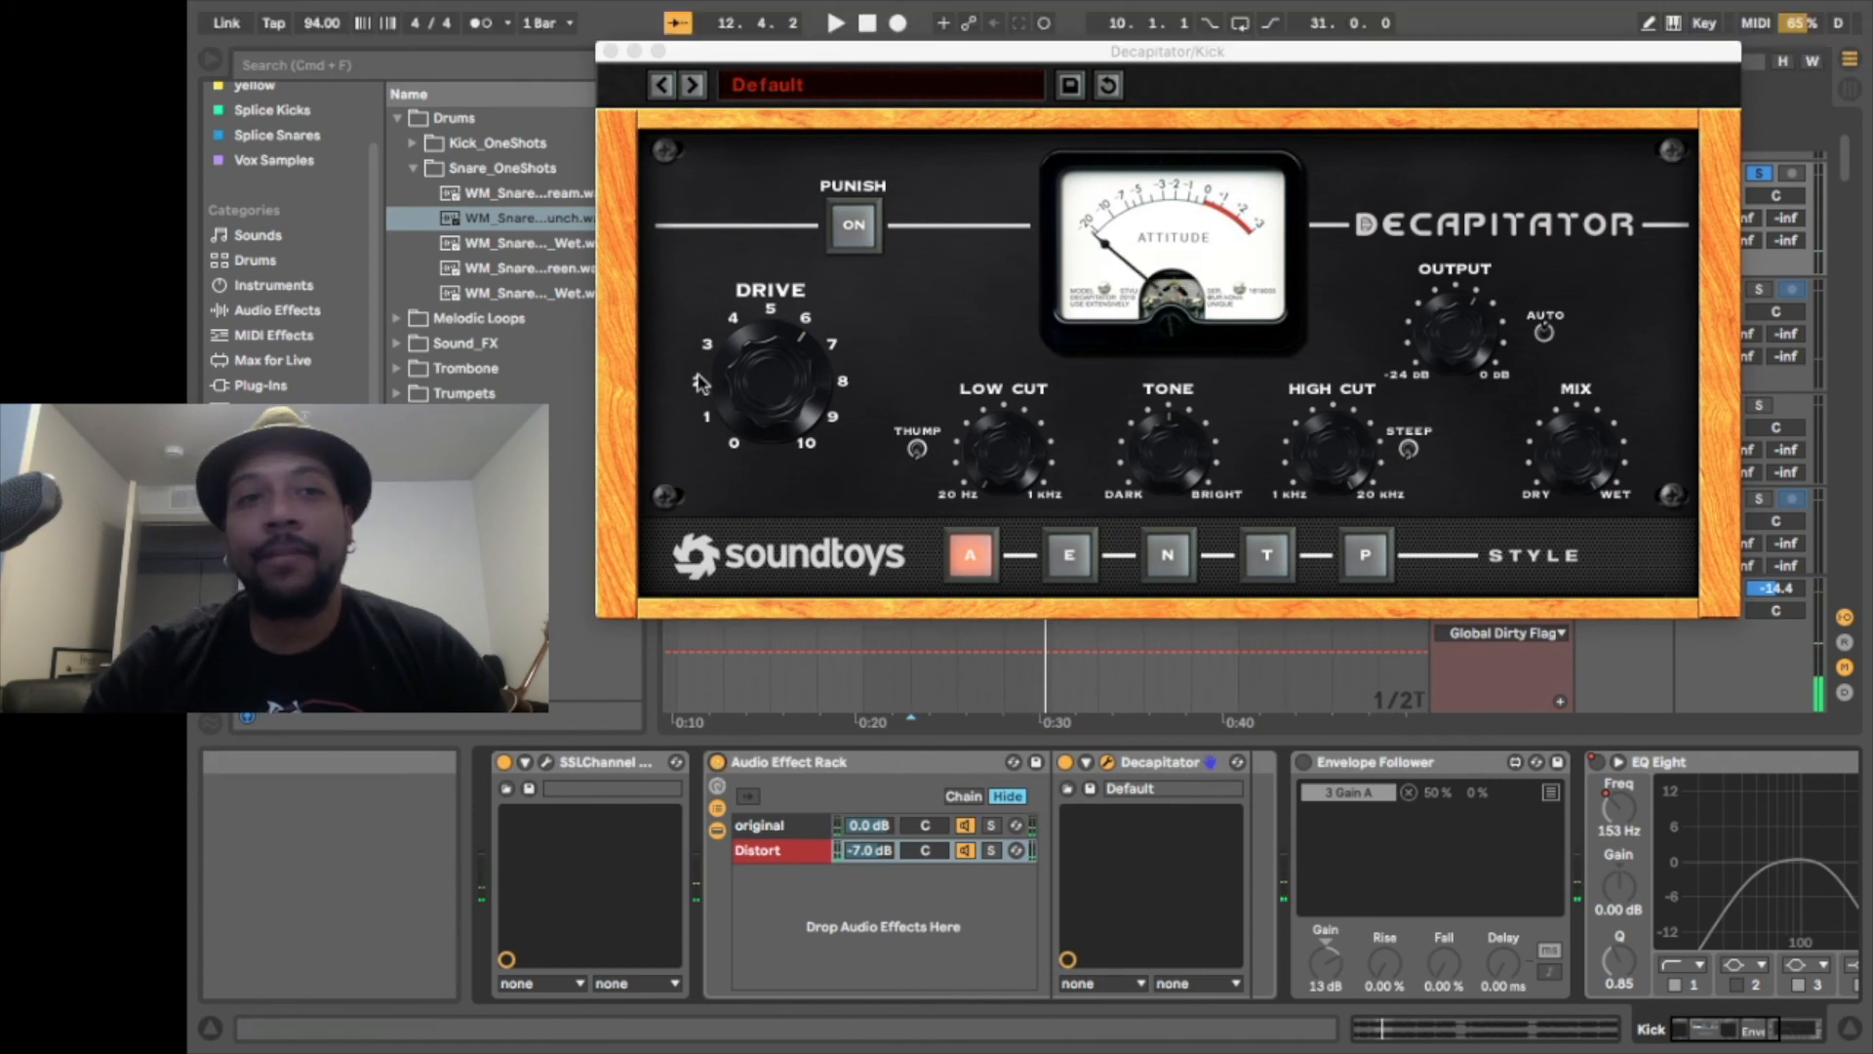
left_click(609, 53)
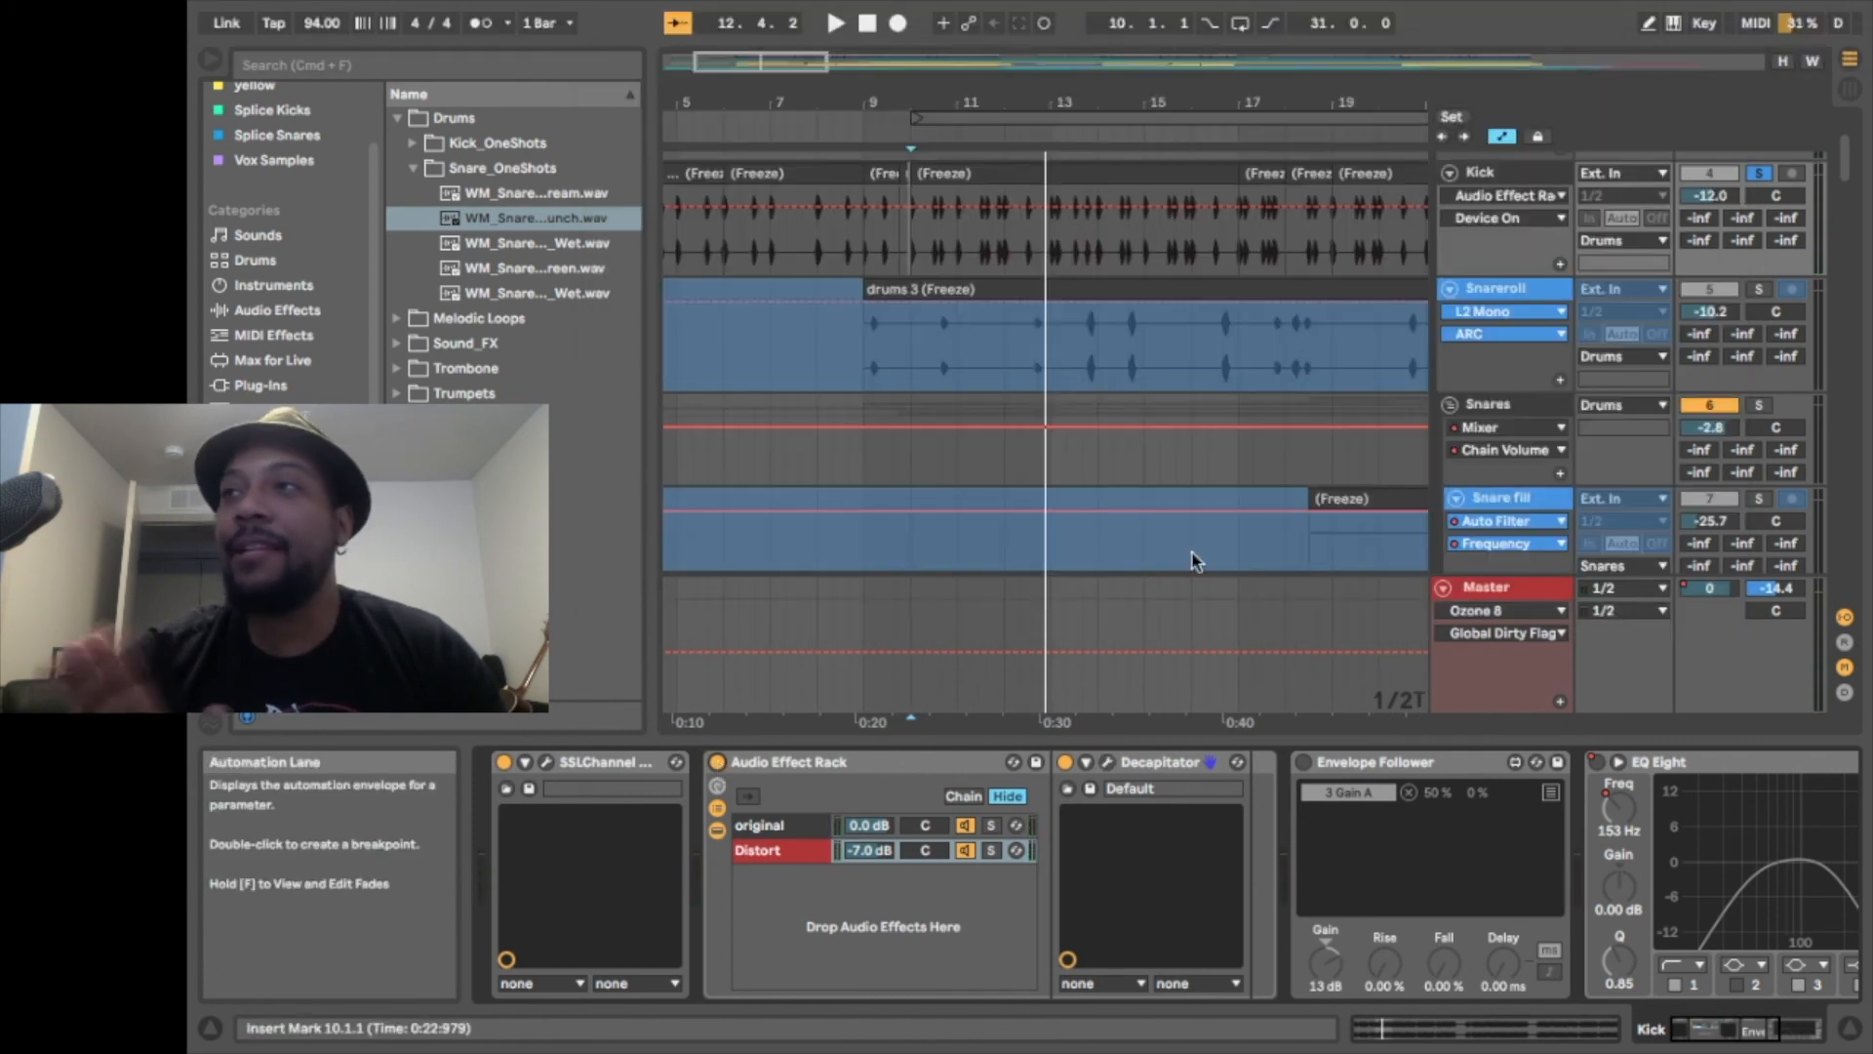
Show the Snareroll track's device chain and look over its drums 3 clip along the arrangement
scroll(1693, 247, "up", 1)
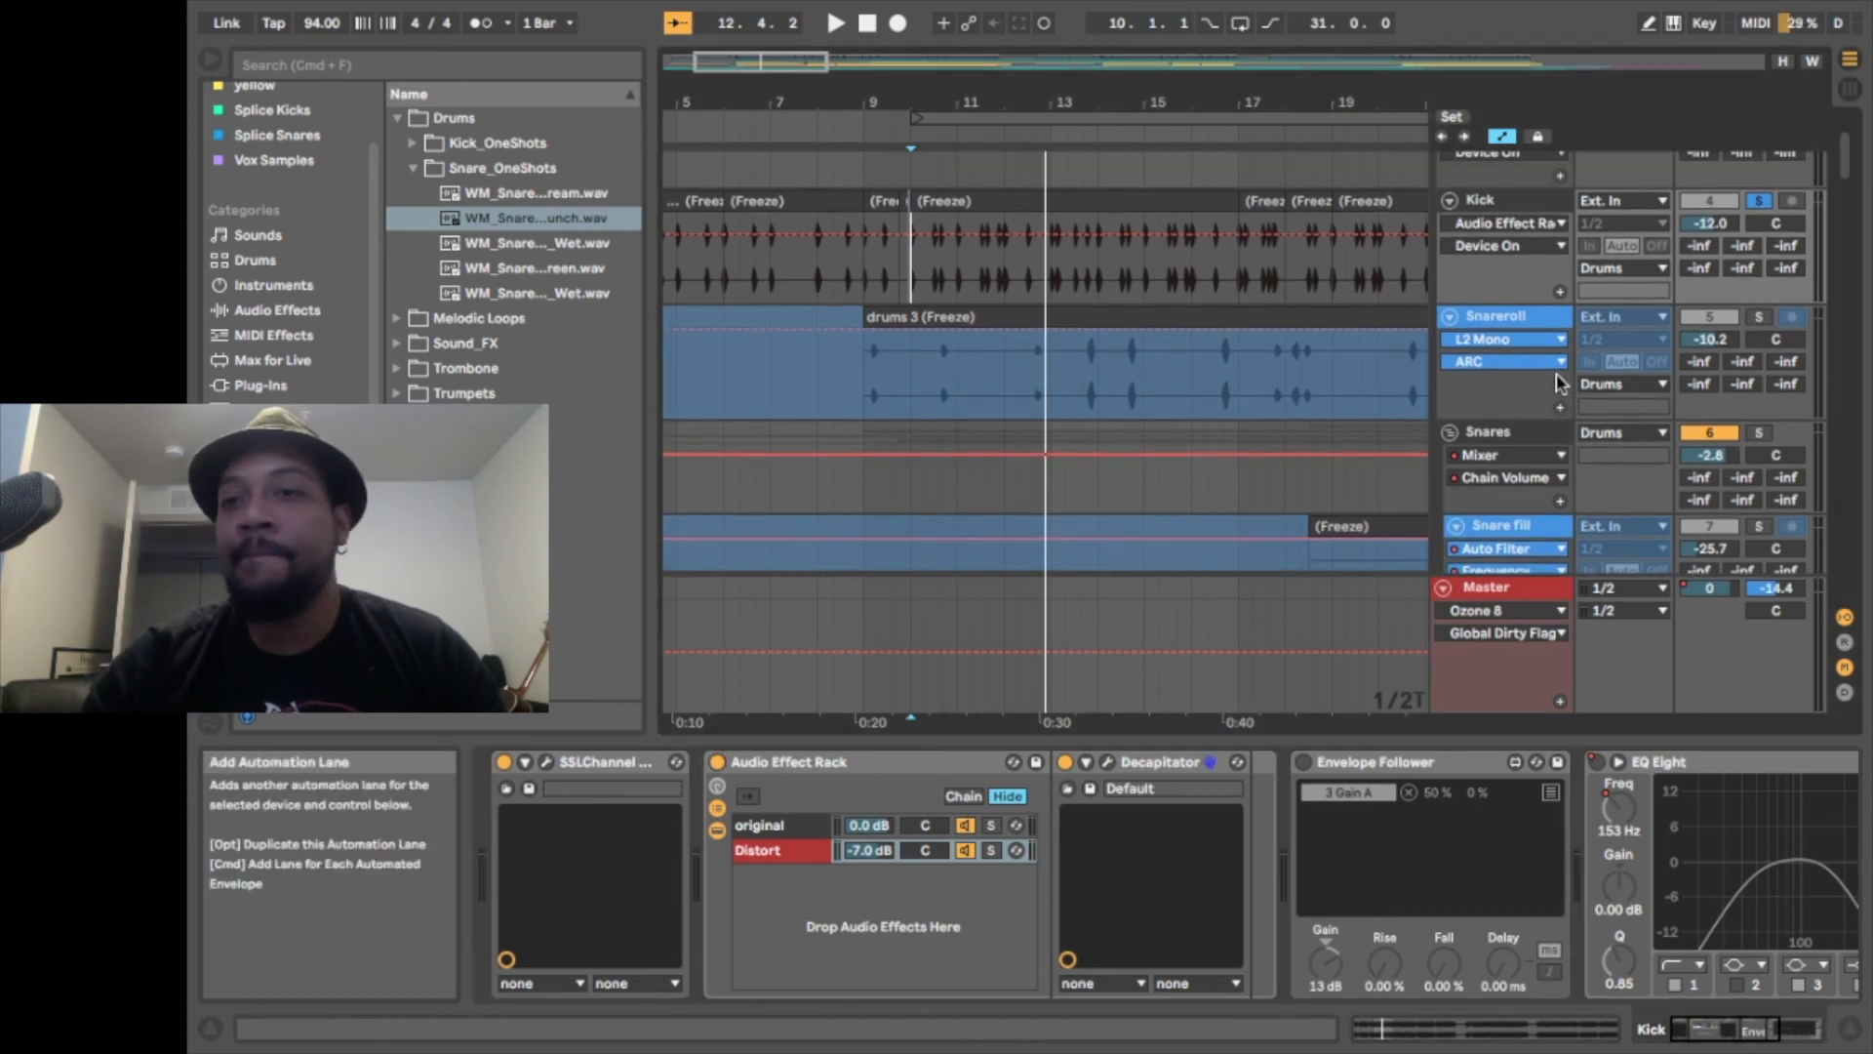
left_click(1505, 322)
scroll(1461, 447, "down", 3)
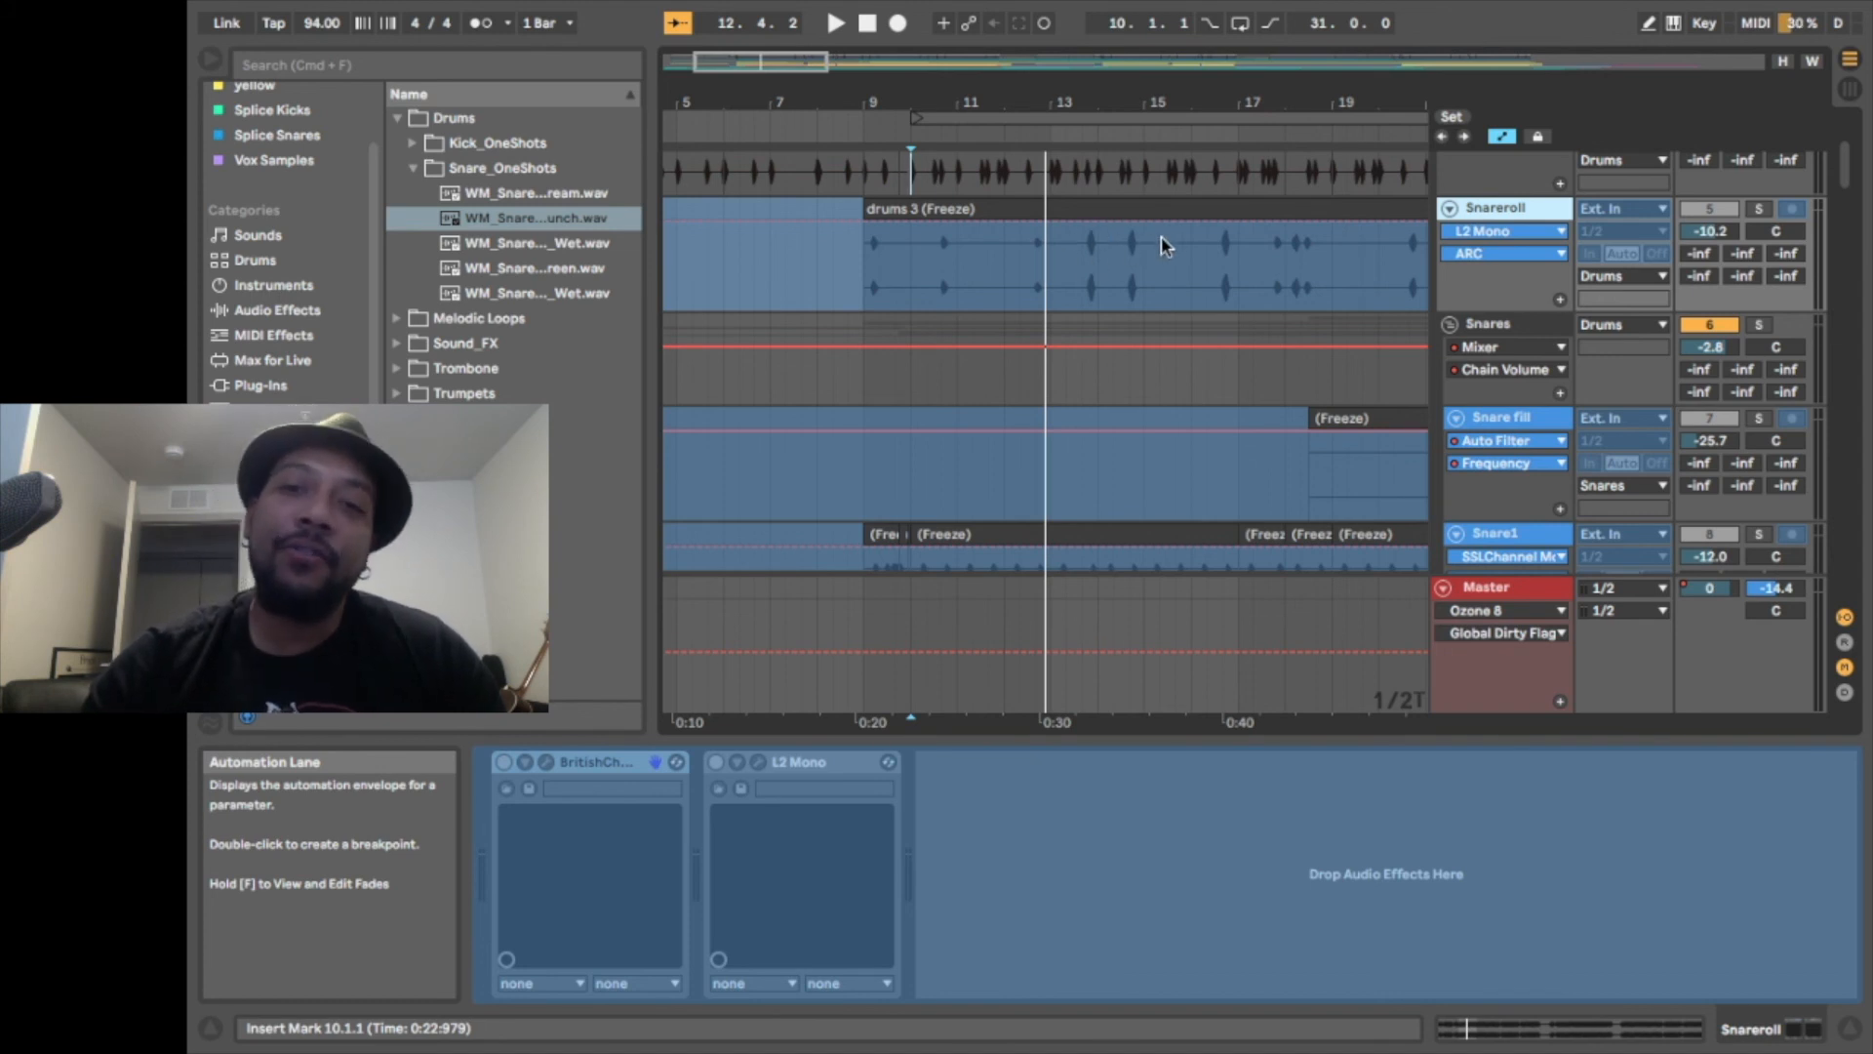
scroll(1170, 251, "right", 10)
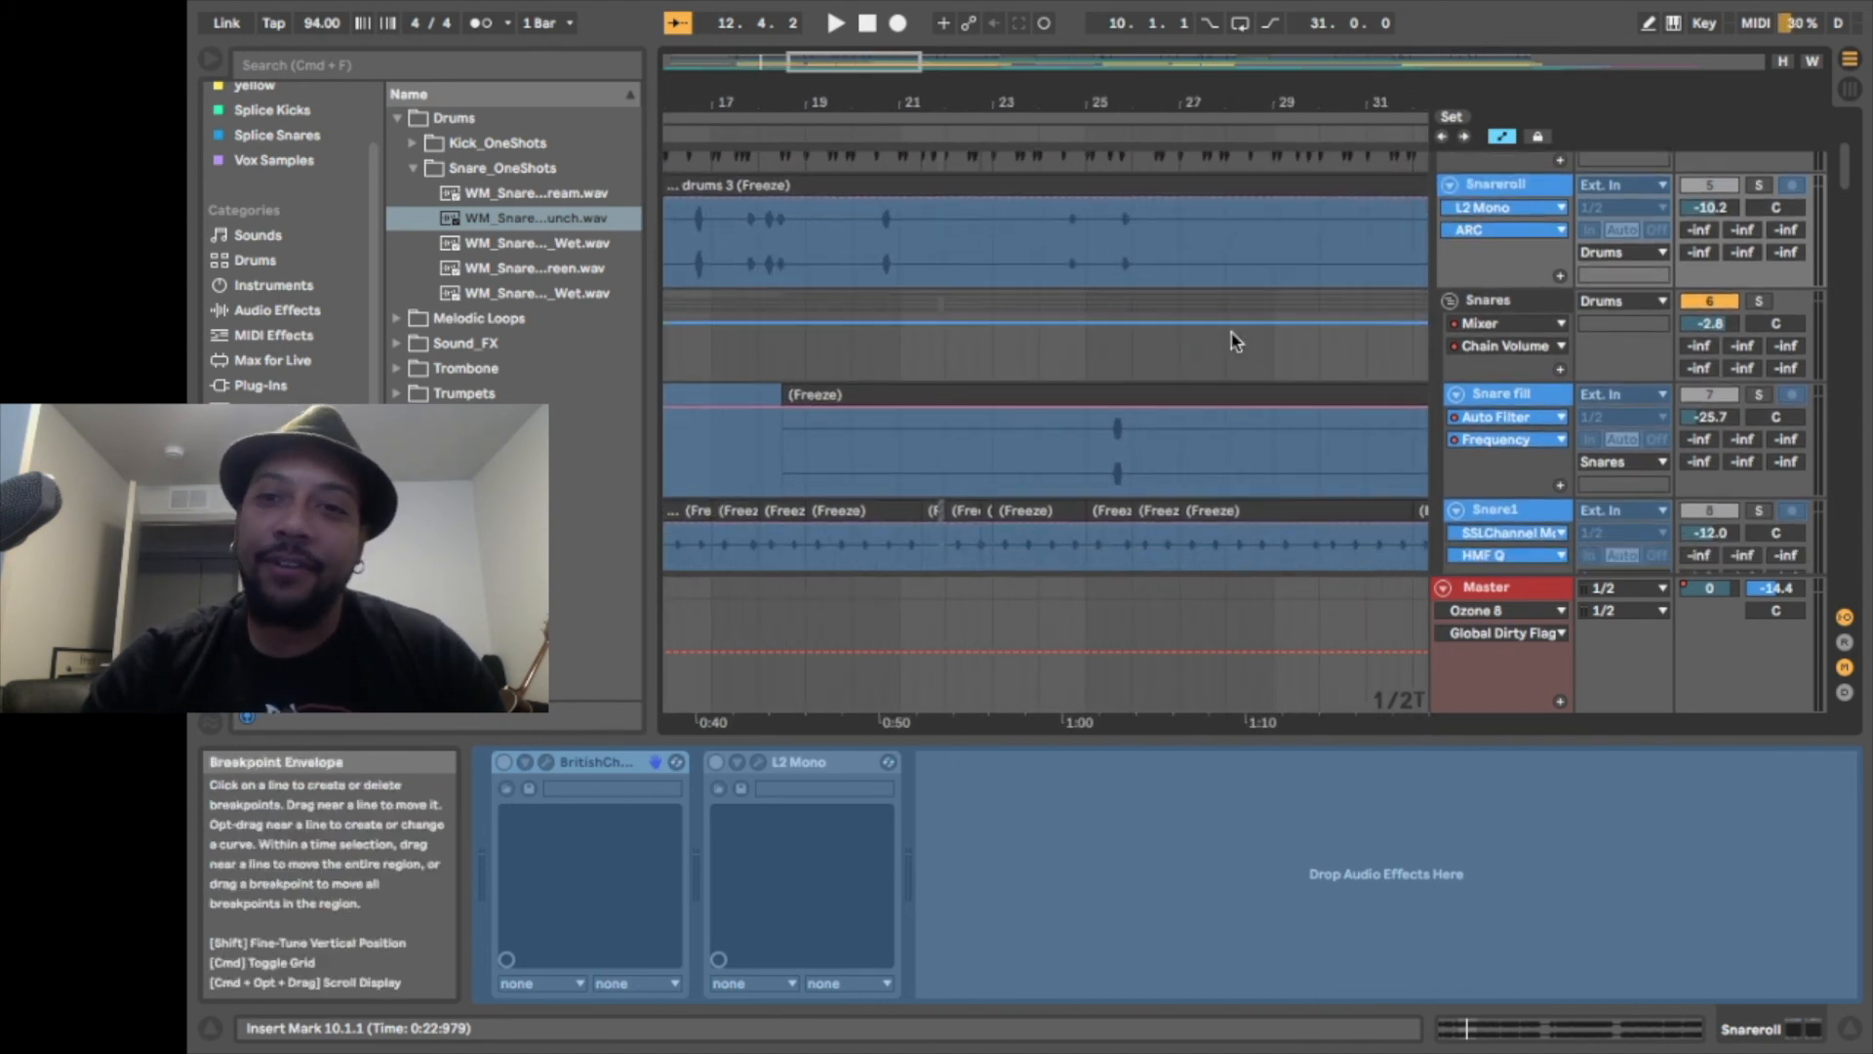
scroll(1066, 230, "left", 9)
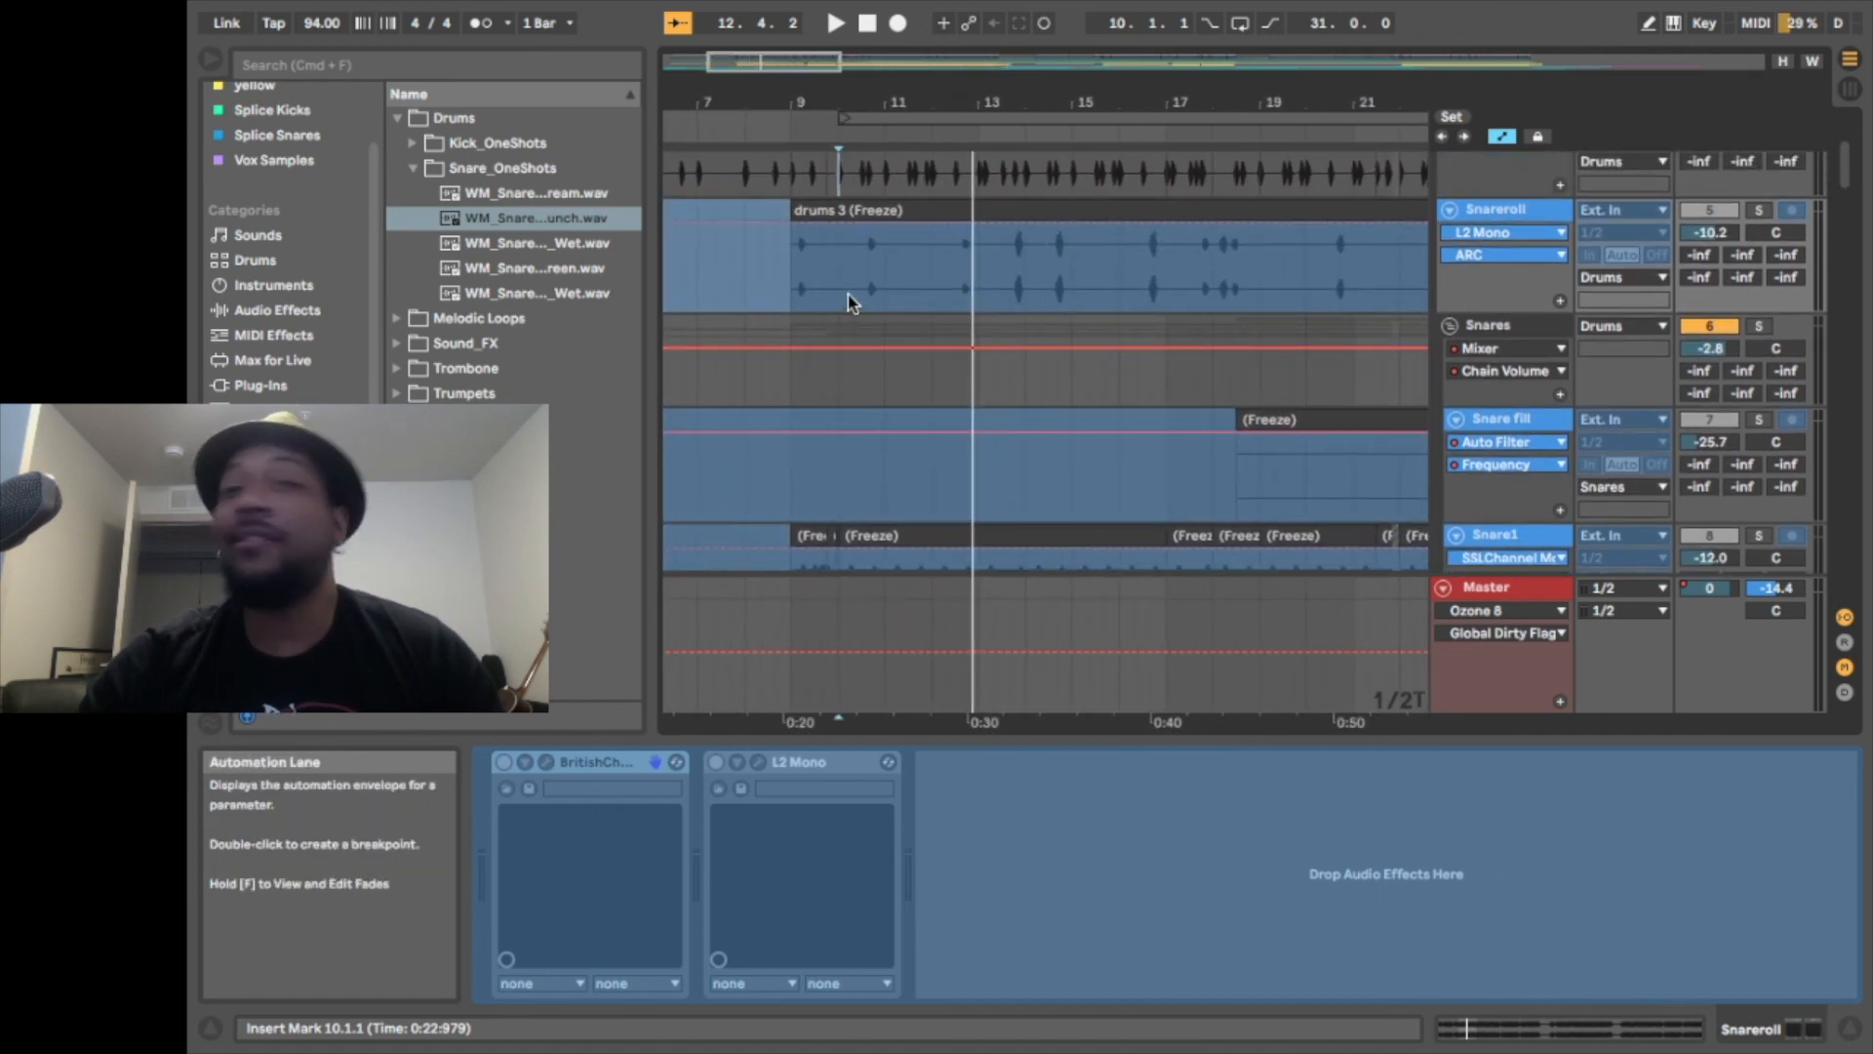
scroll(1463, 293, "up", 4)
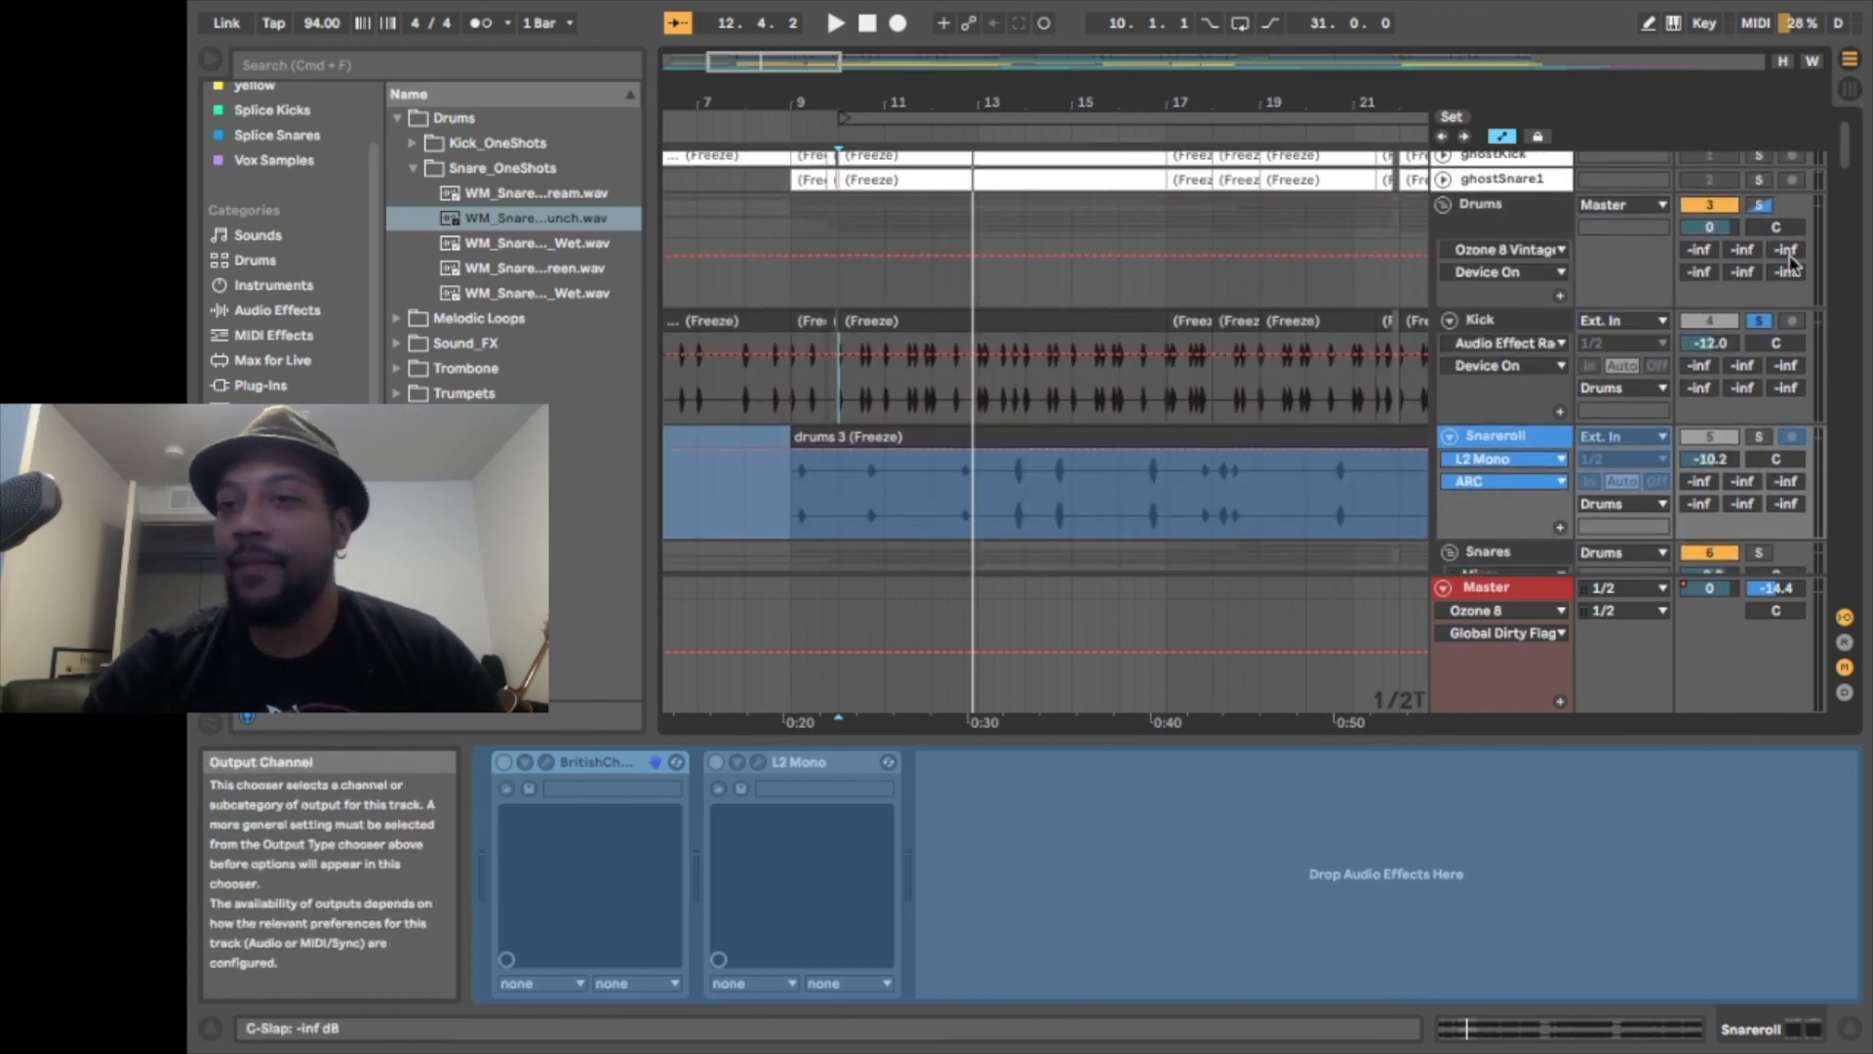
Select the Snare fill track, set the playback start just before its hit at bar 25, and solo the track
scroll(1528, 361, "down", 5)
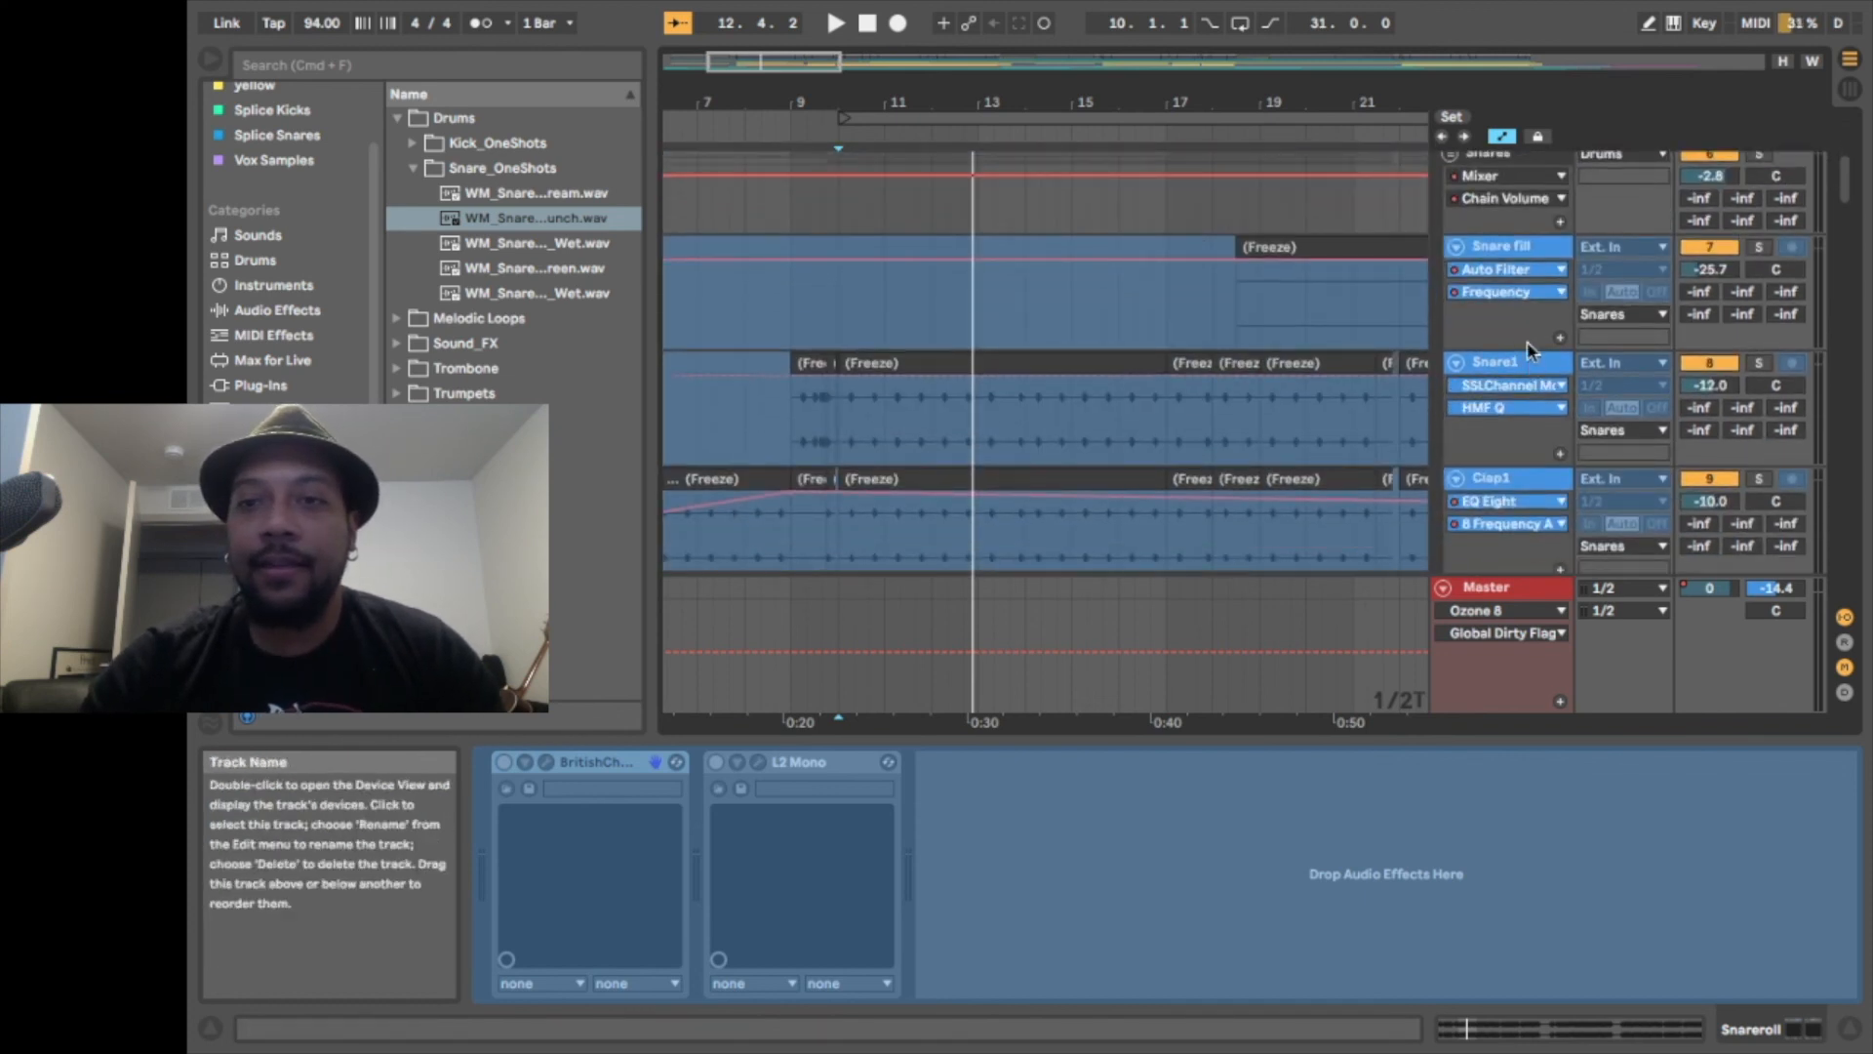
left_click(1519, 252)
scroll(1283, 331, "right", 5)
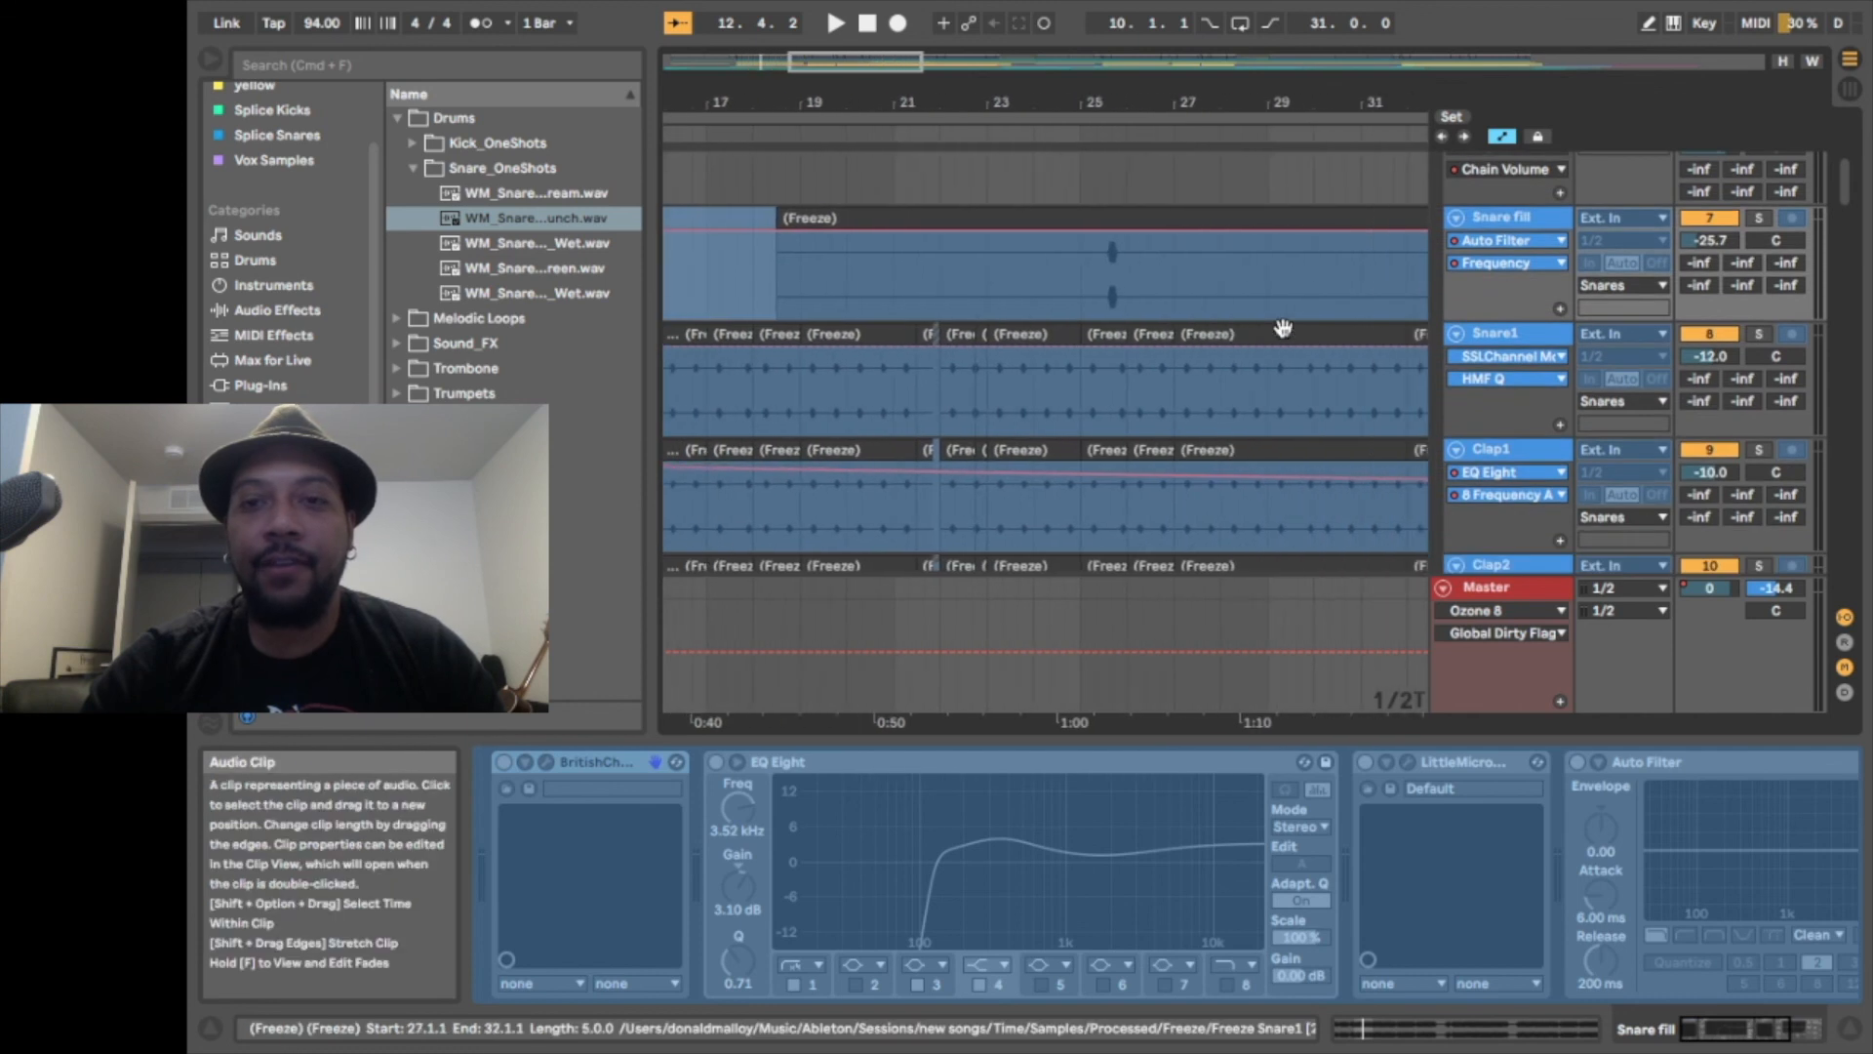
left_click(1097, 261)
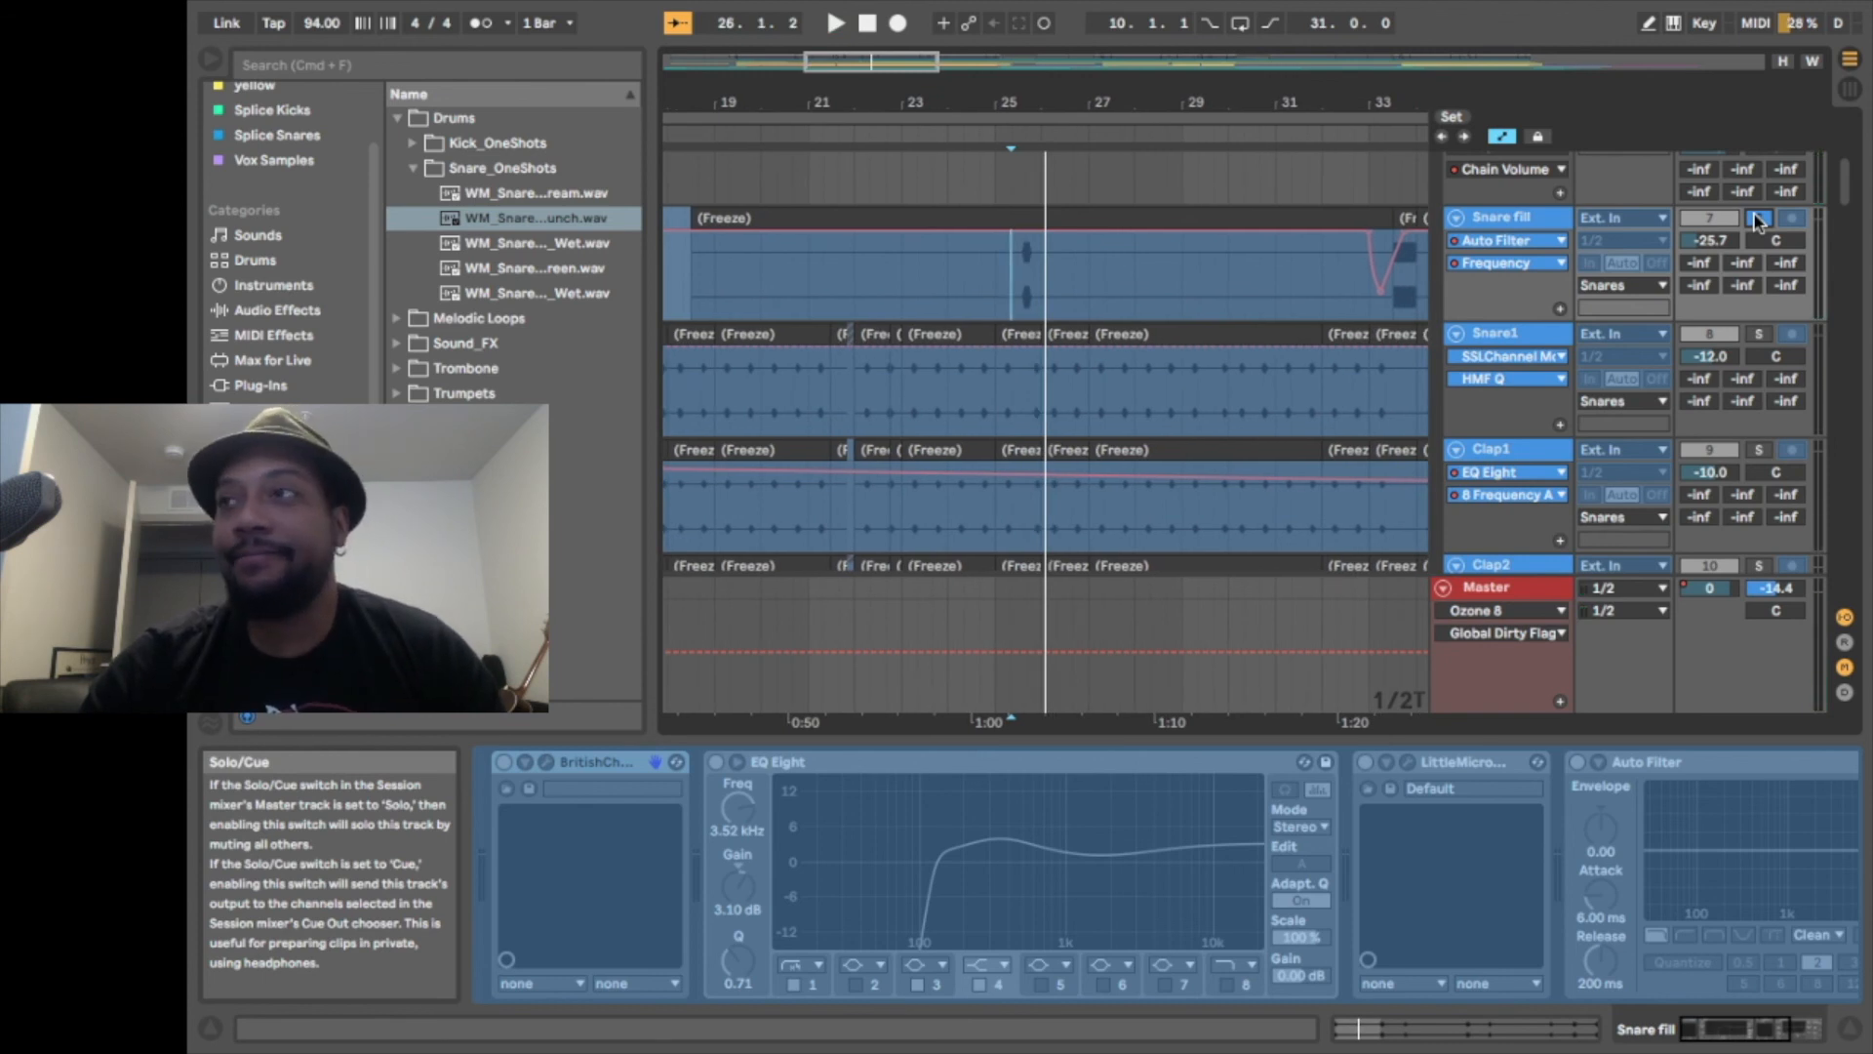
Look over the Snare fill track's device chain and unfreeze the track
scroll(1380, 898, "right", 4)
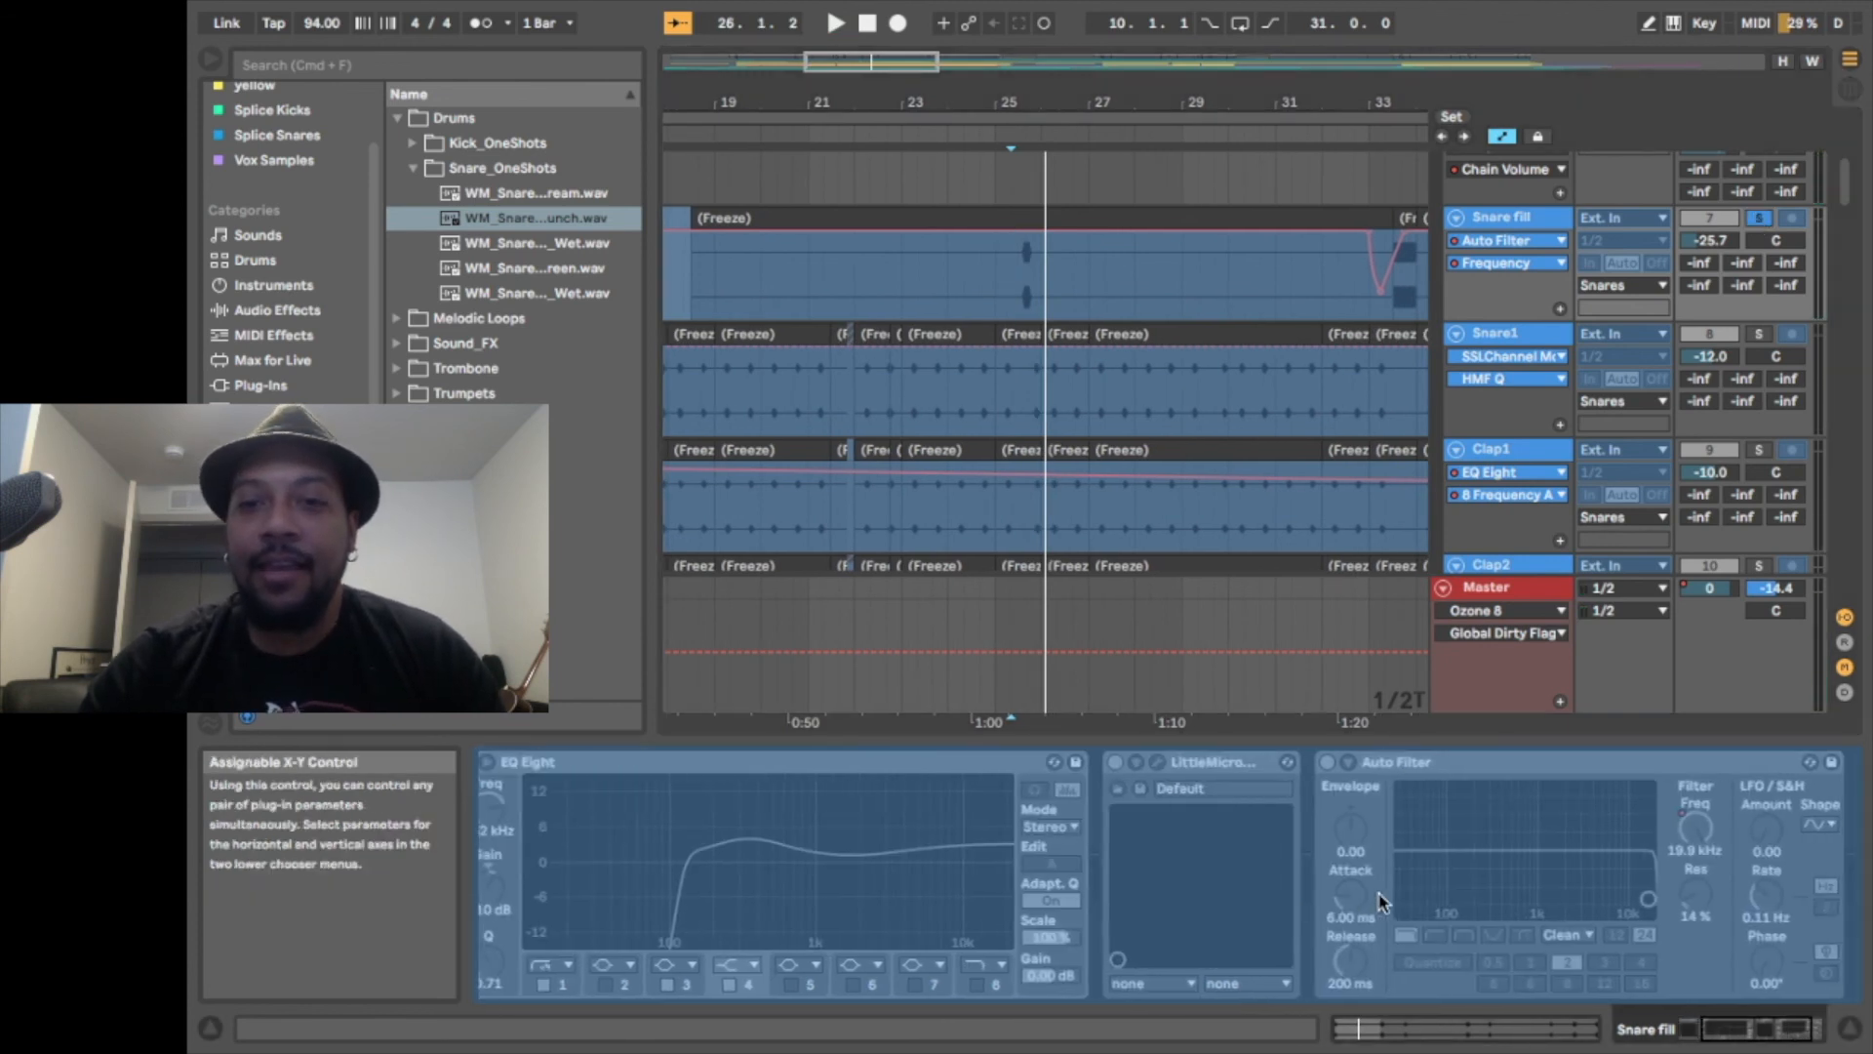
left_click(1530, 219)
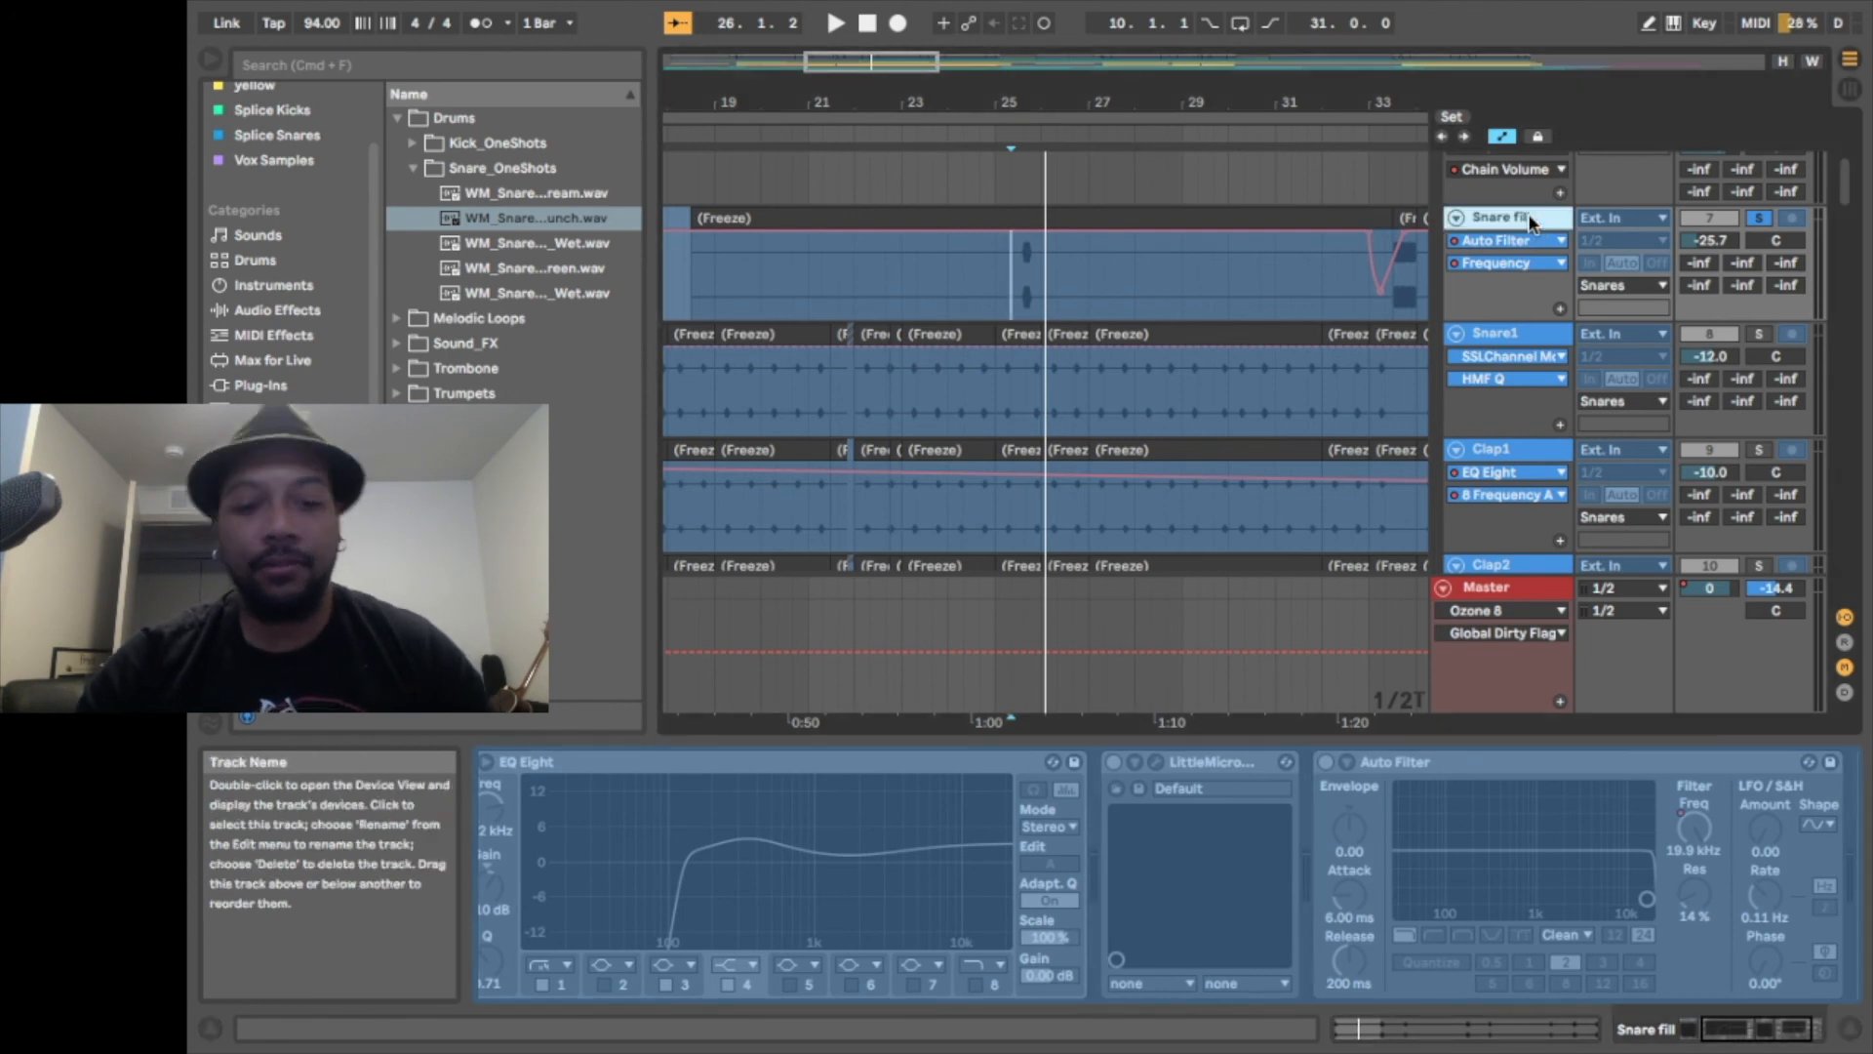
right_click(1530, 218)
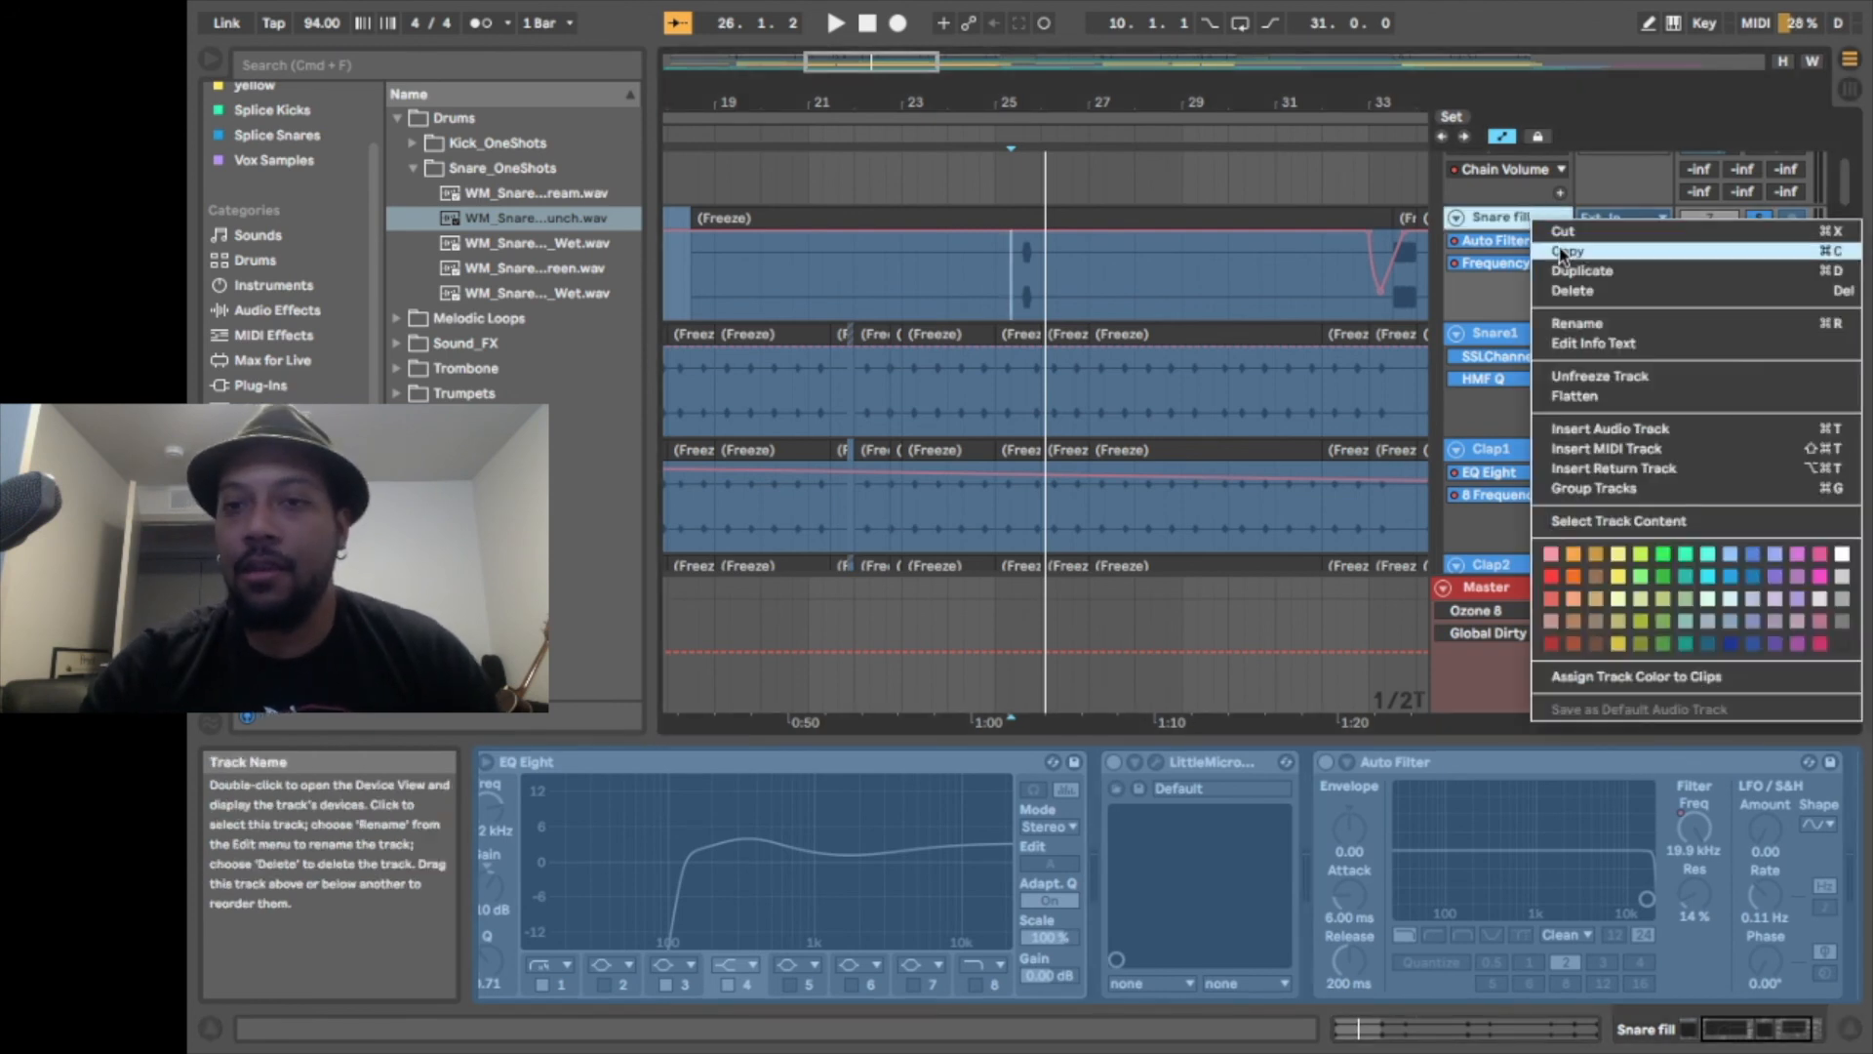
left_click(1600, 376)
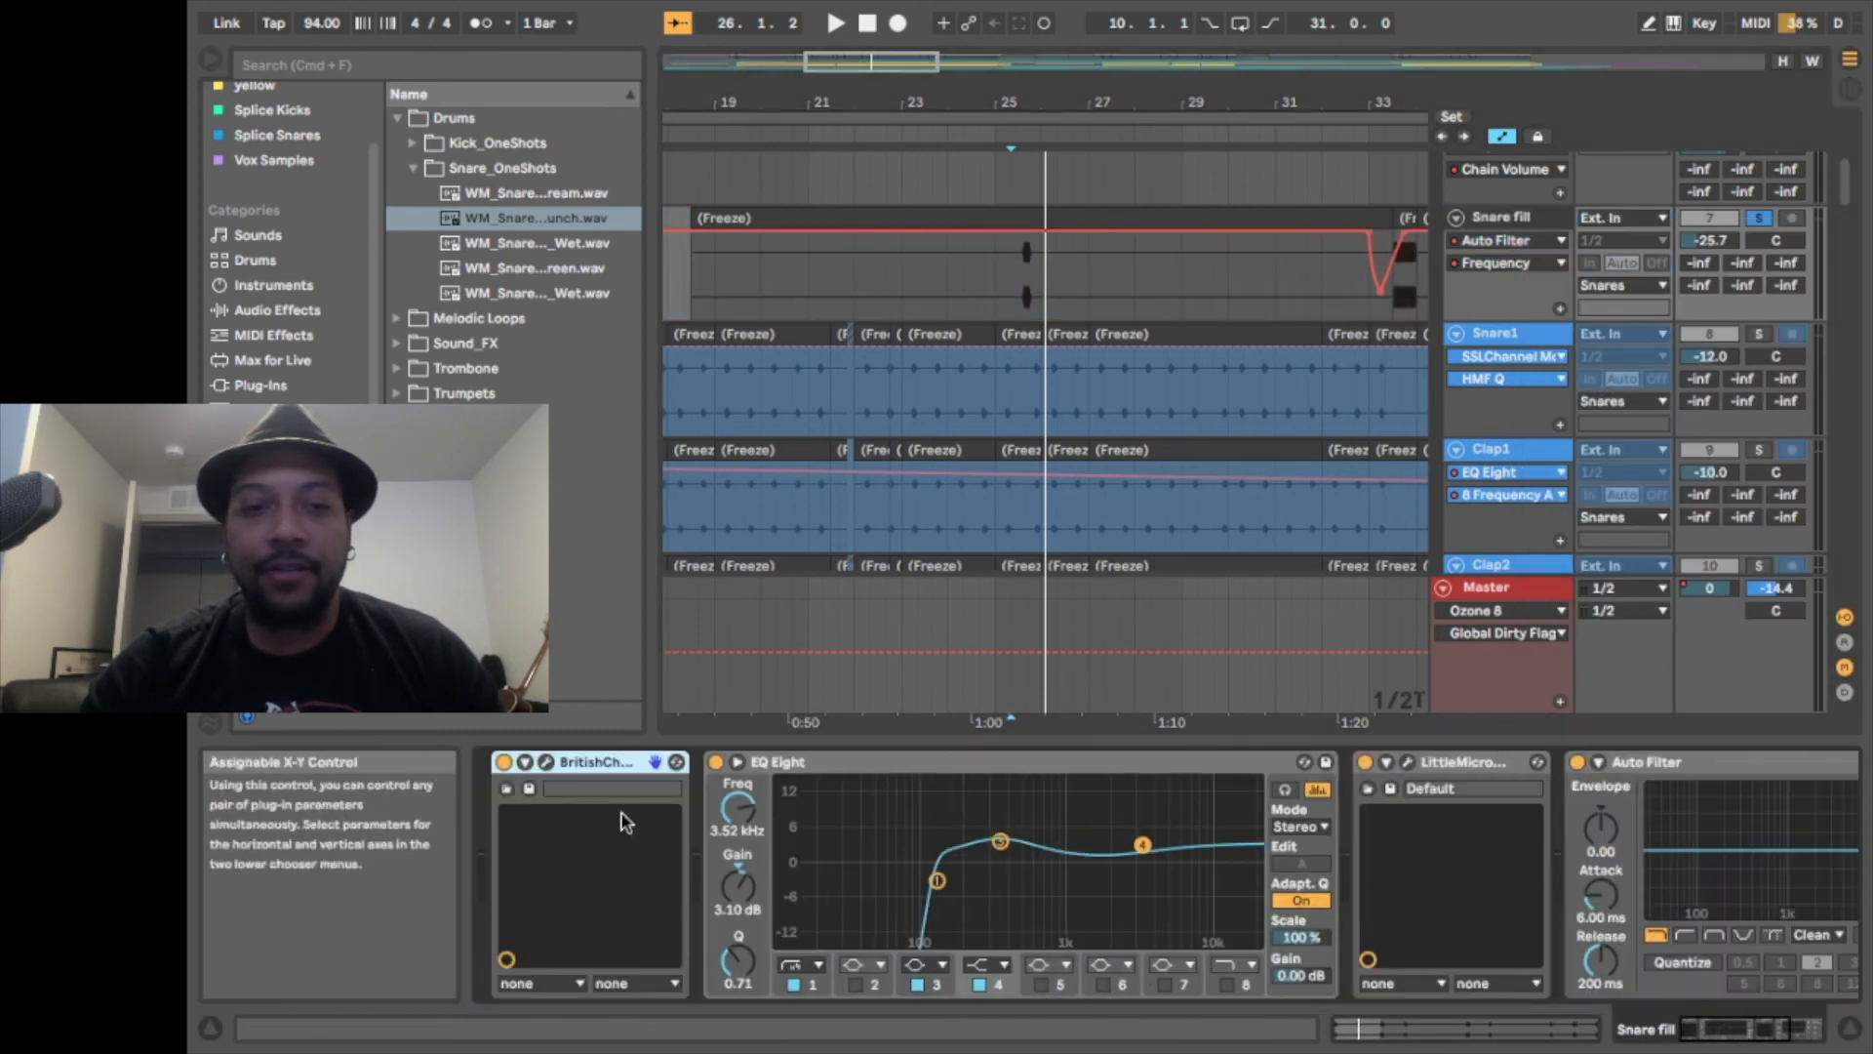
Examine the BritishChannel EQ and dynamics settings on Snare fill, and close the plug-in window
left_click(548, 765)
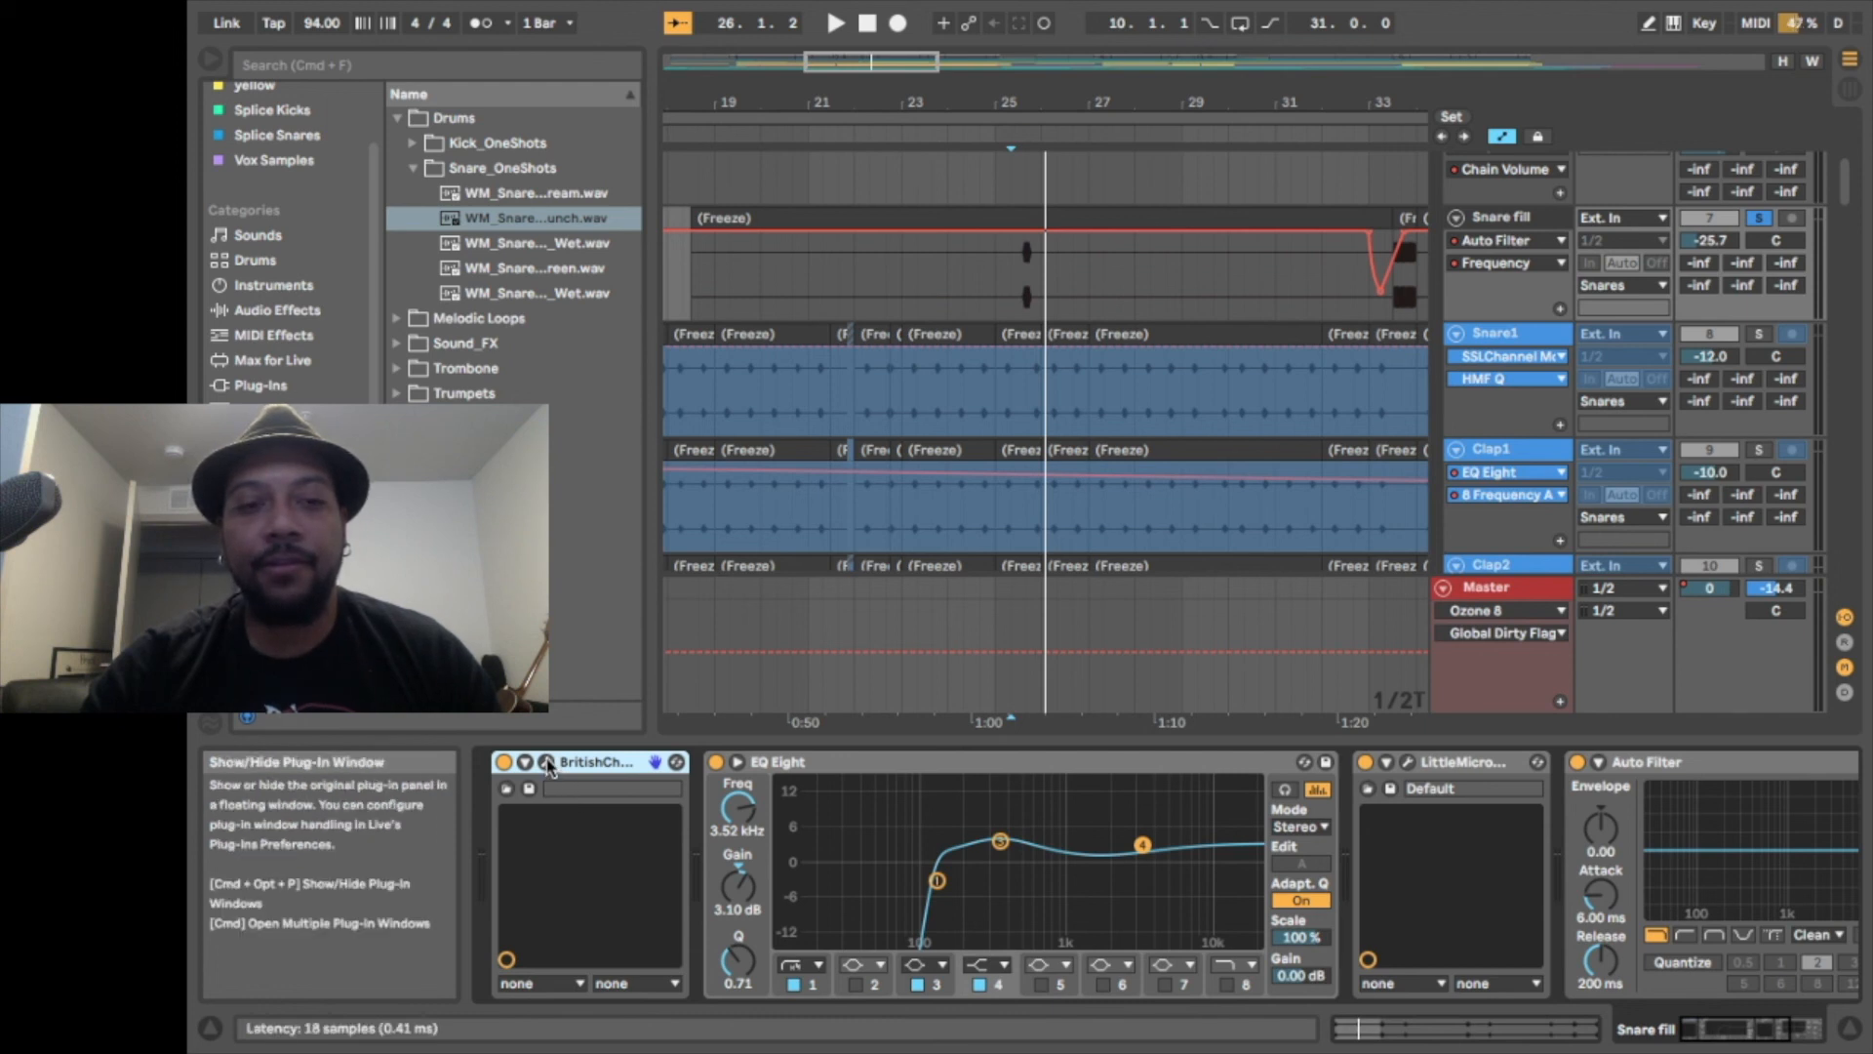
left_click_drag(1028, 332, 915, 200)
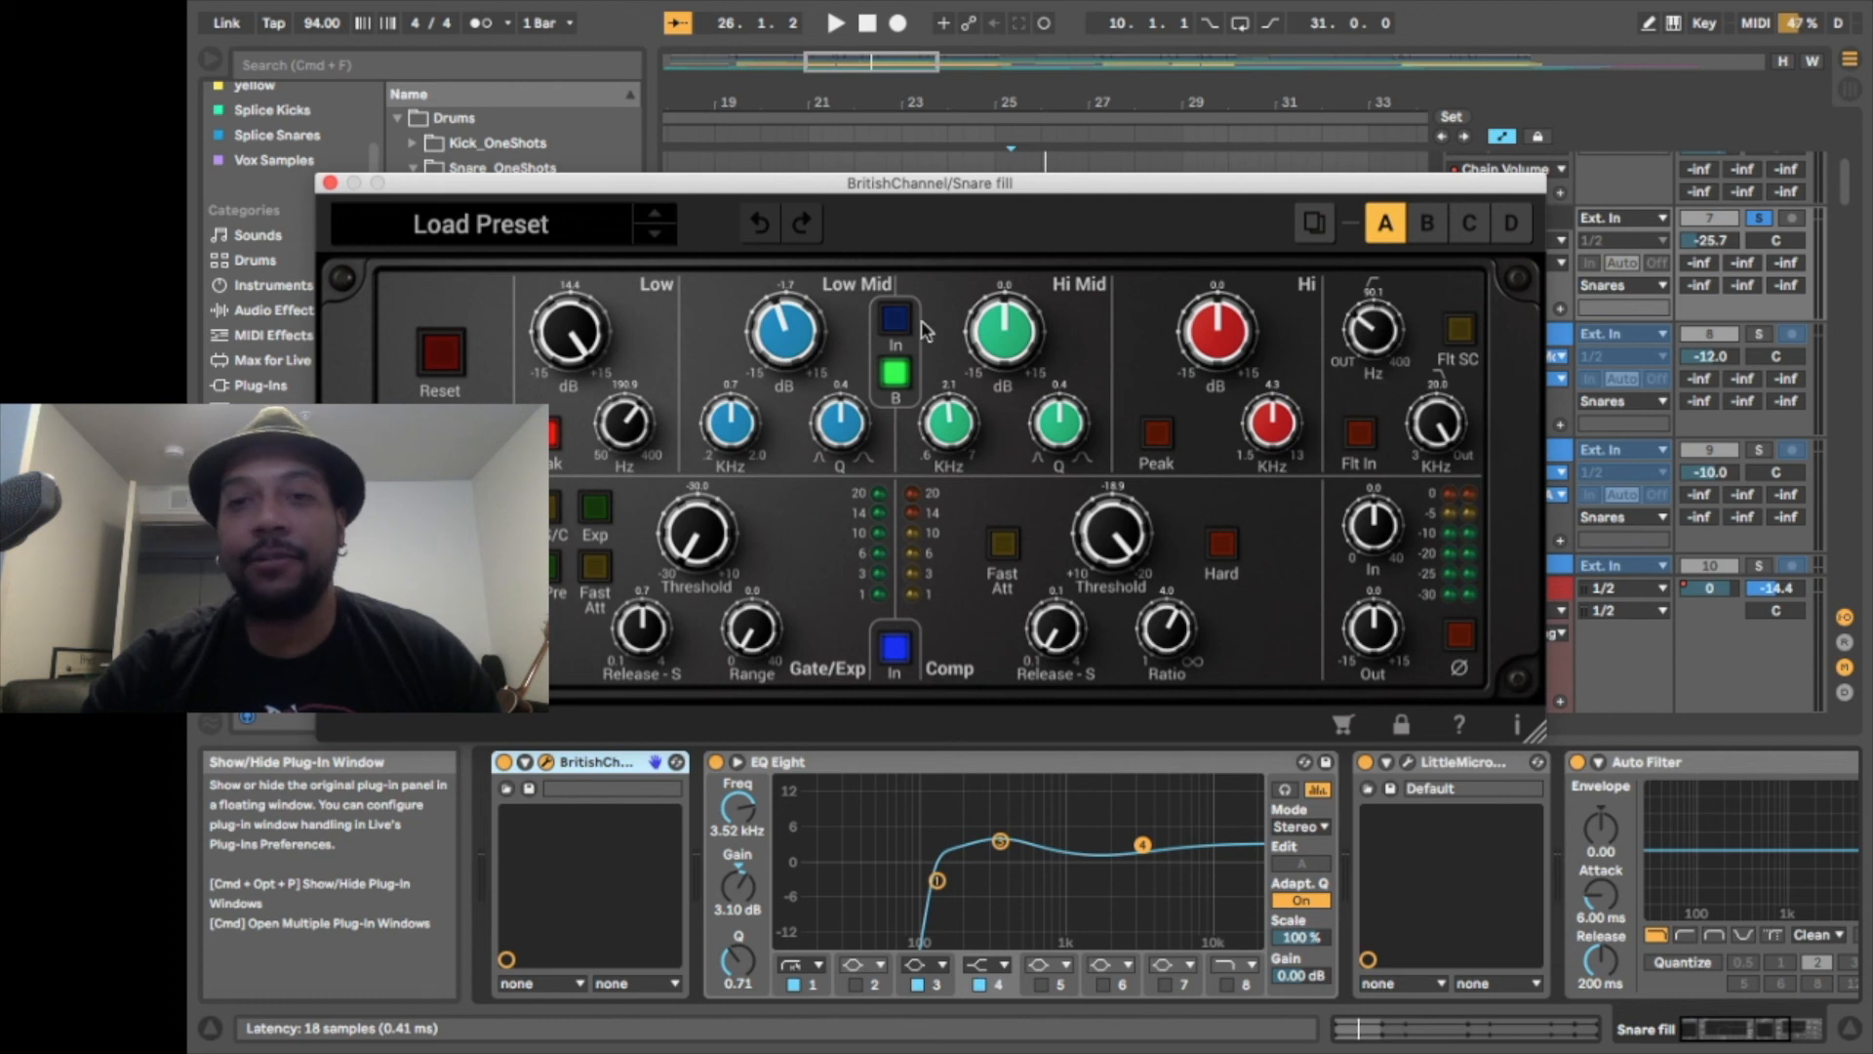
left_click(329, 183)
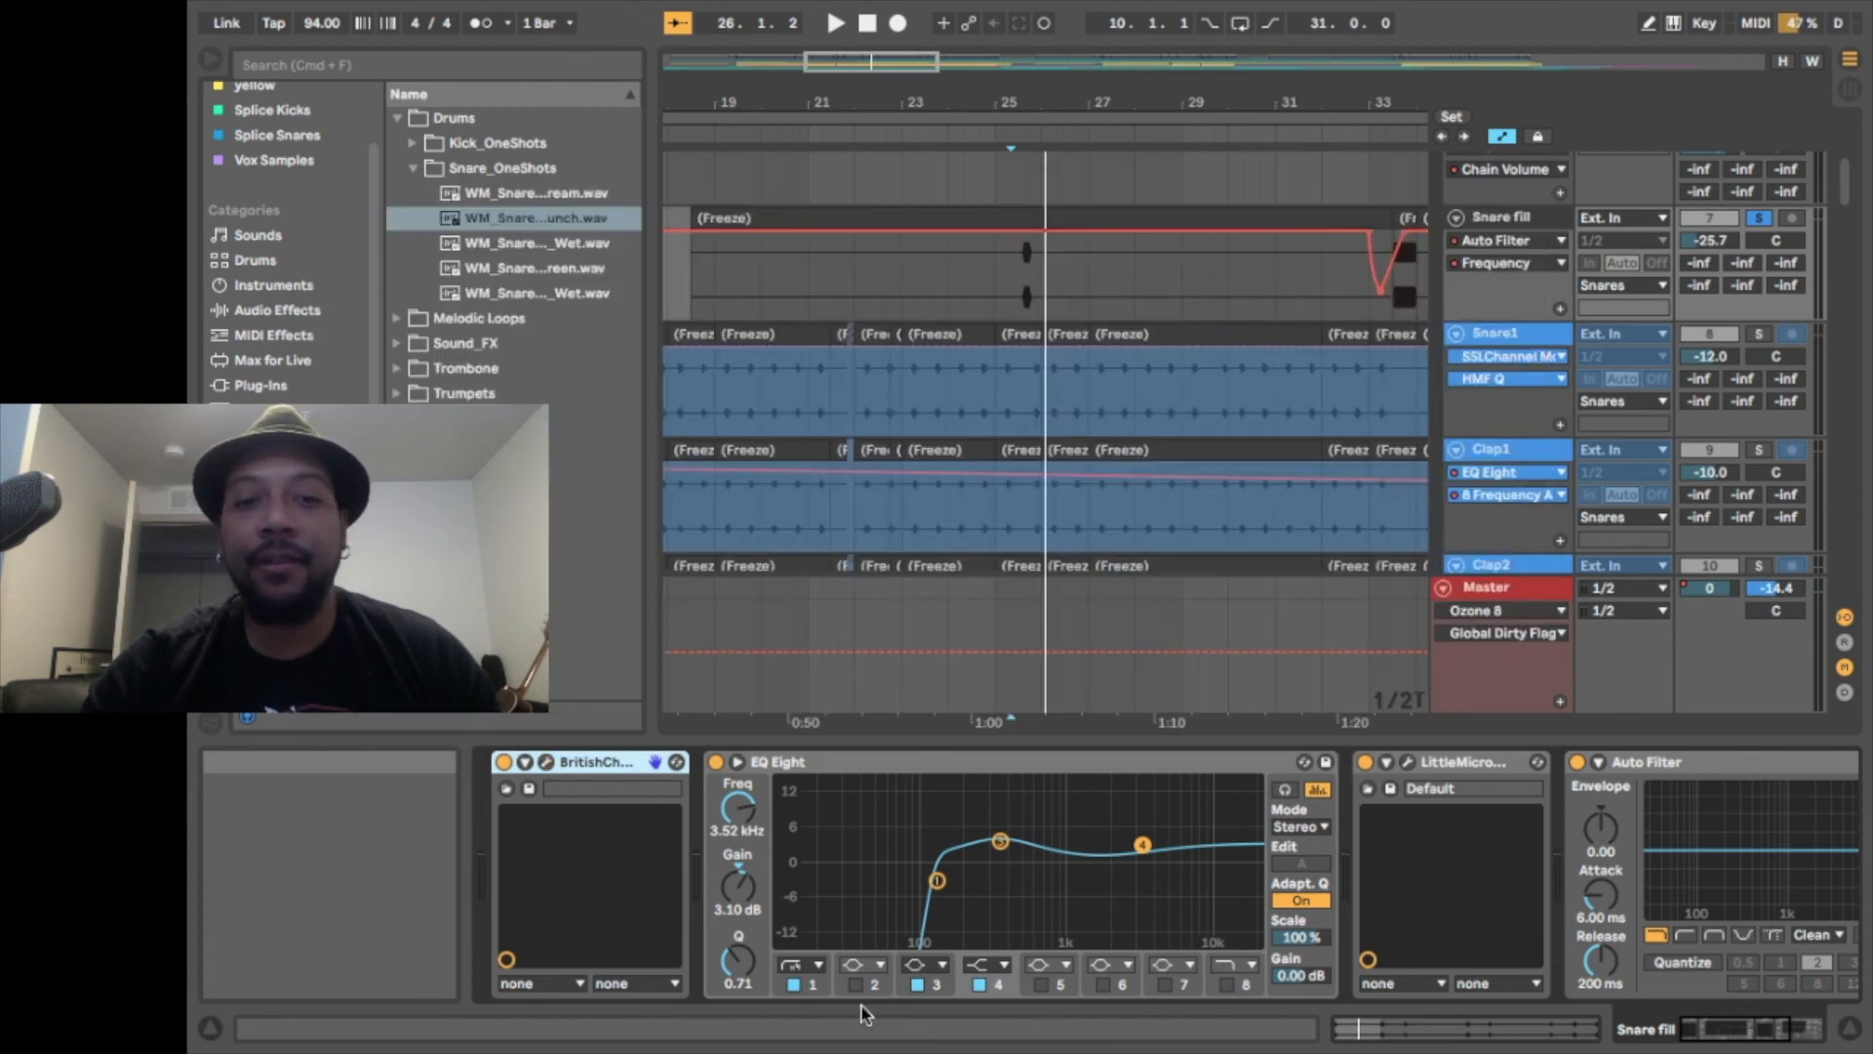
Show the LittleMicroShift plug-in on Snare fill and move its window clear of the device chain
scroll(1022, 883, "right", 3)
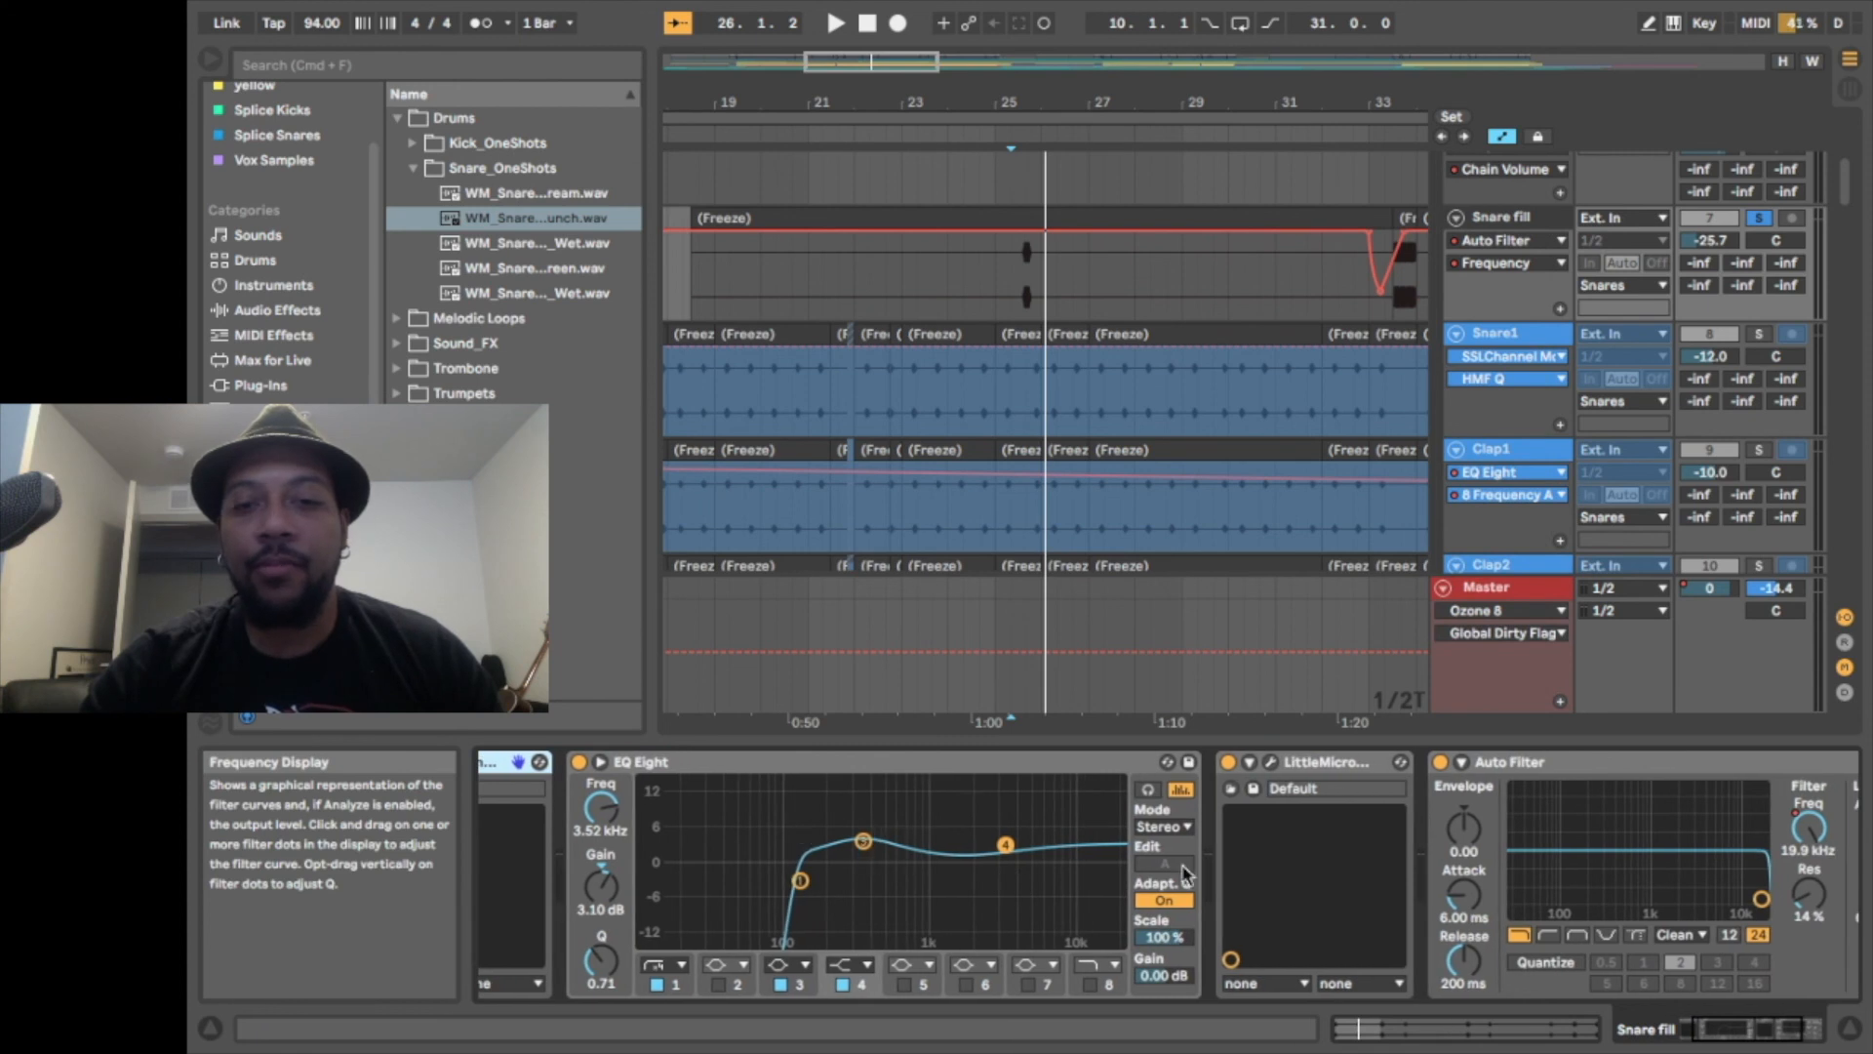
scroll(1185, 871, "right", 5)
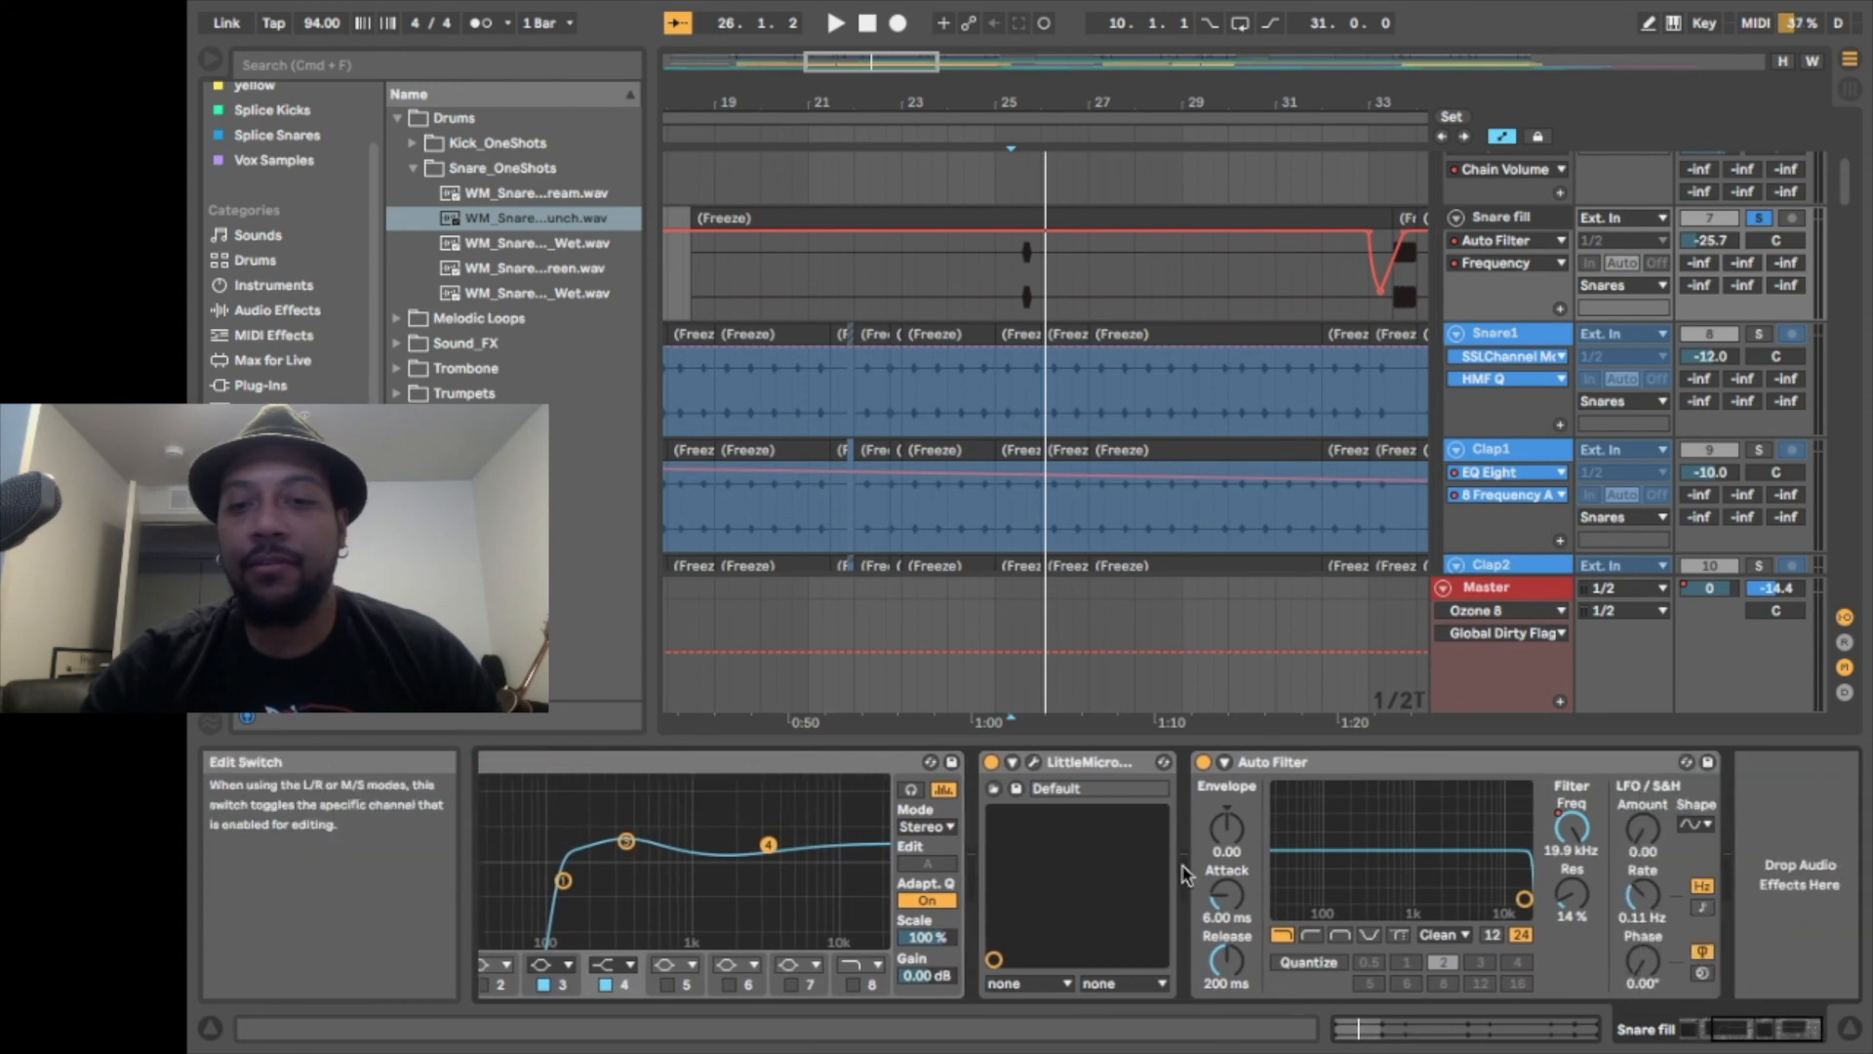
left_click(1026, 764)
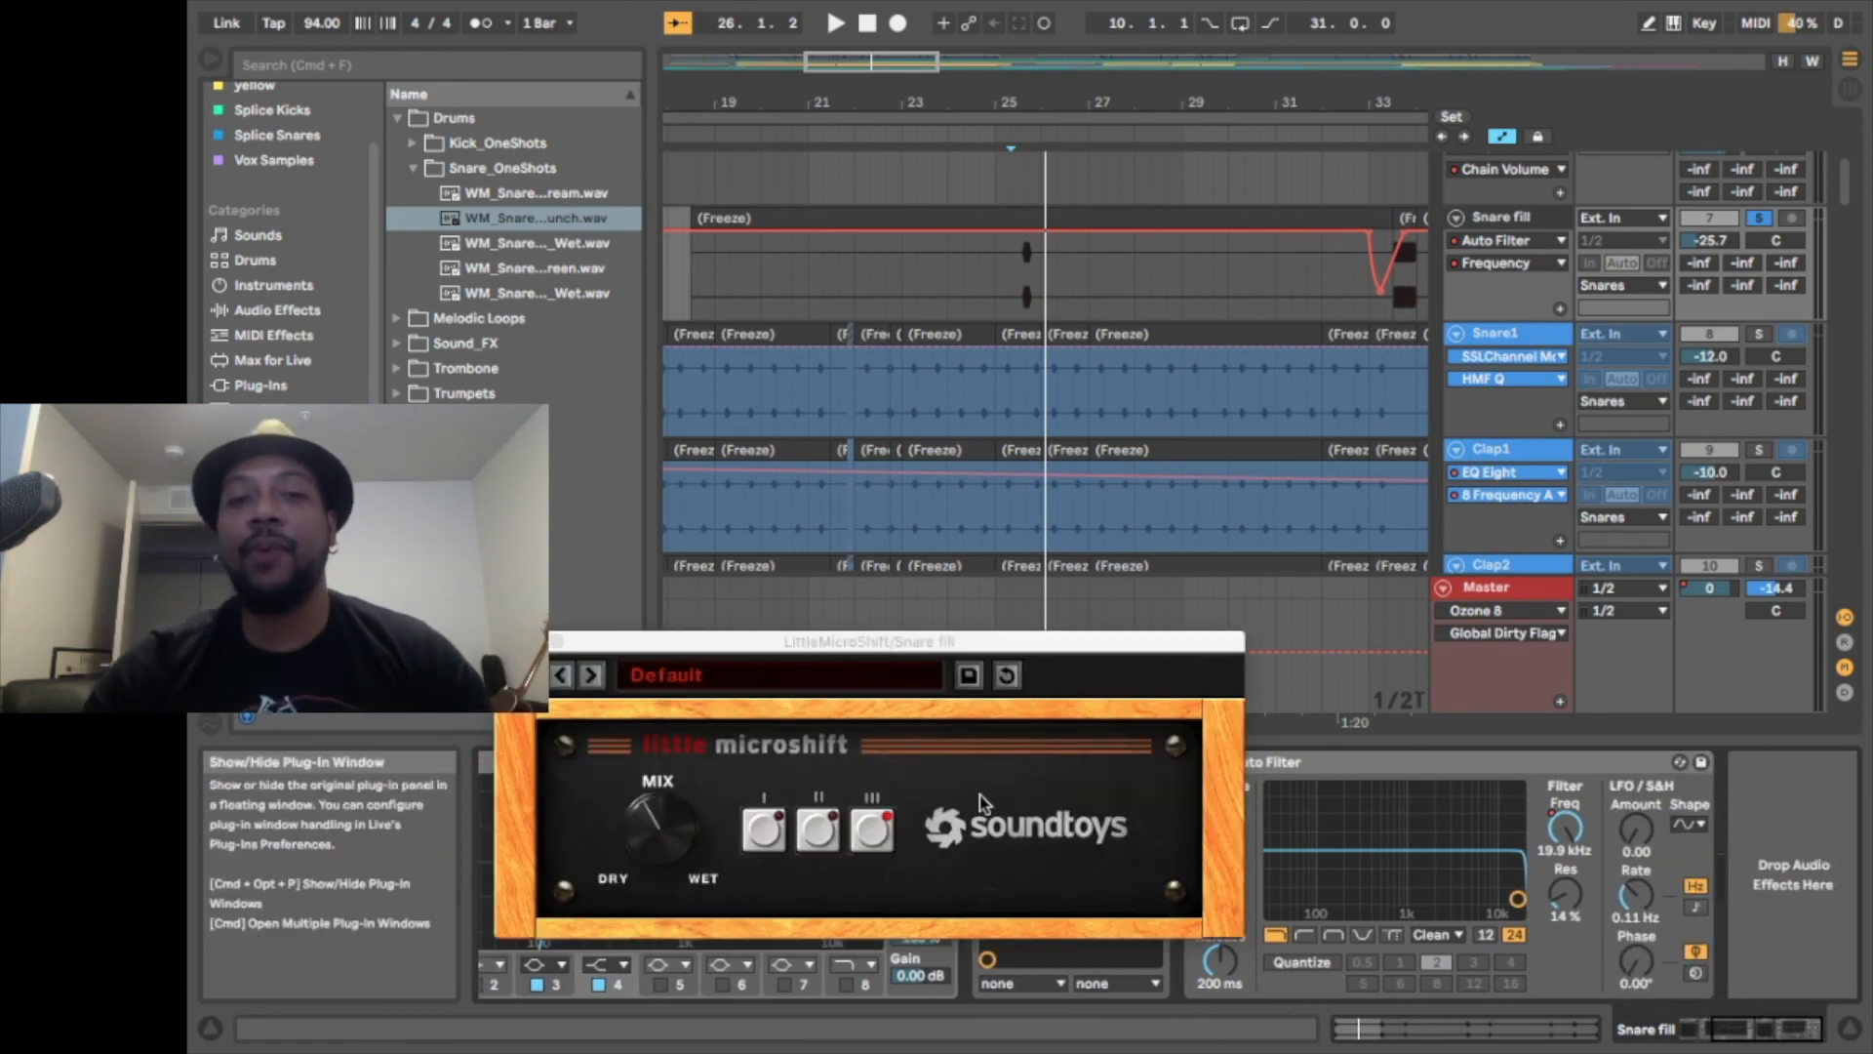
left_click_drag(881, 644, 683, 173)
left_click(599, 175)
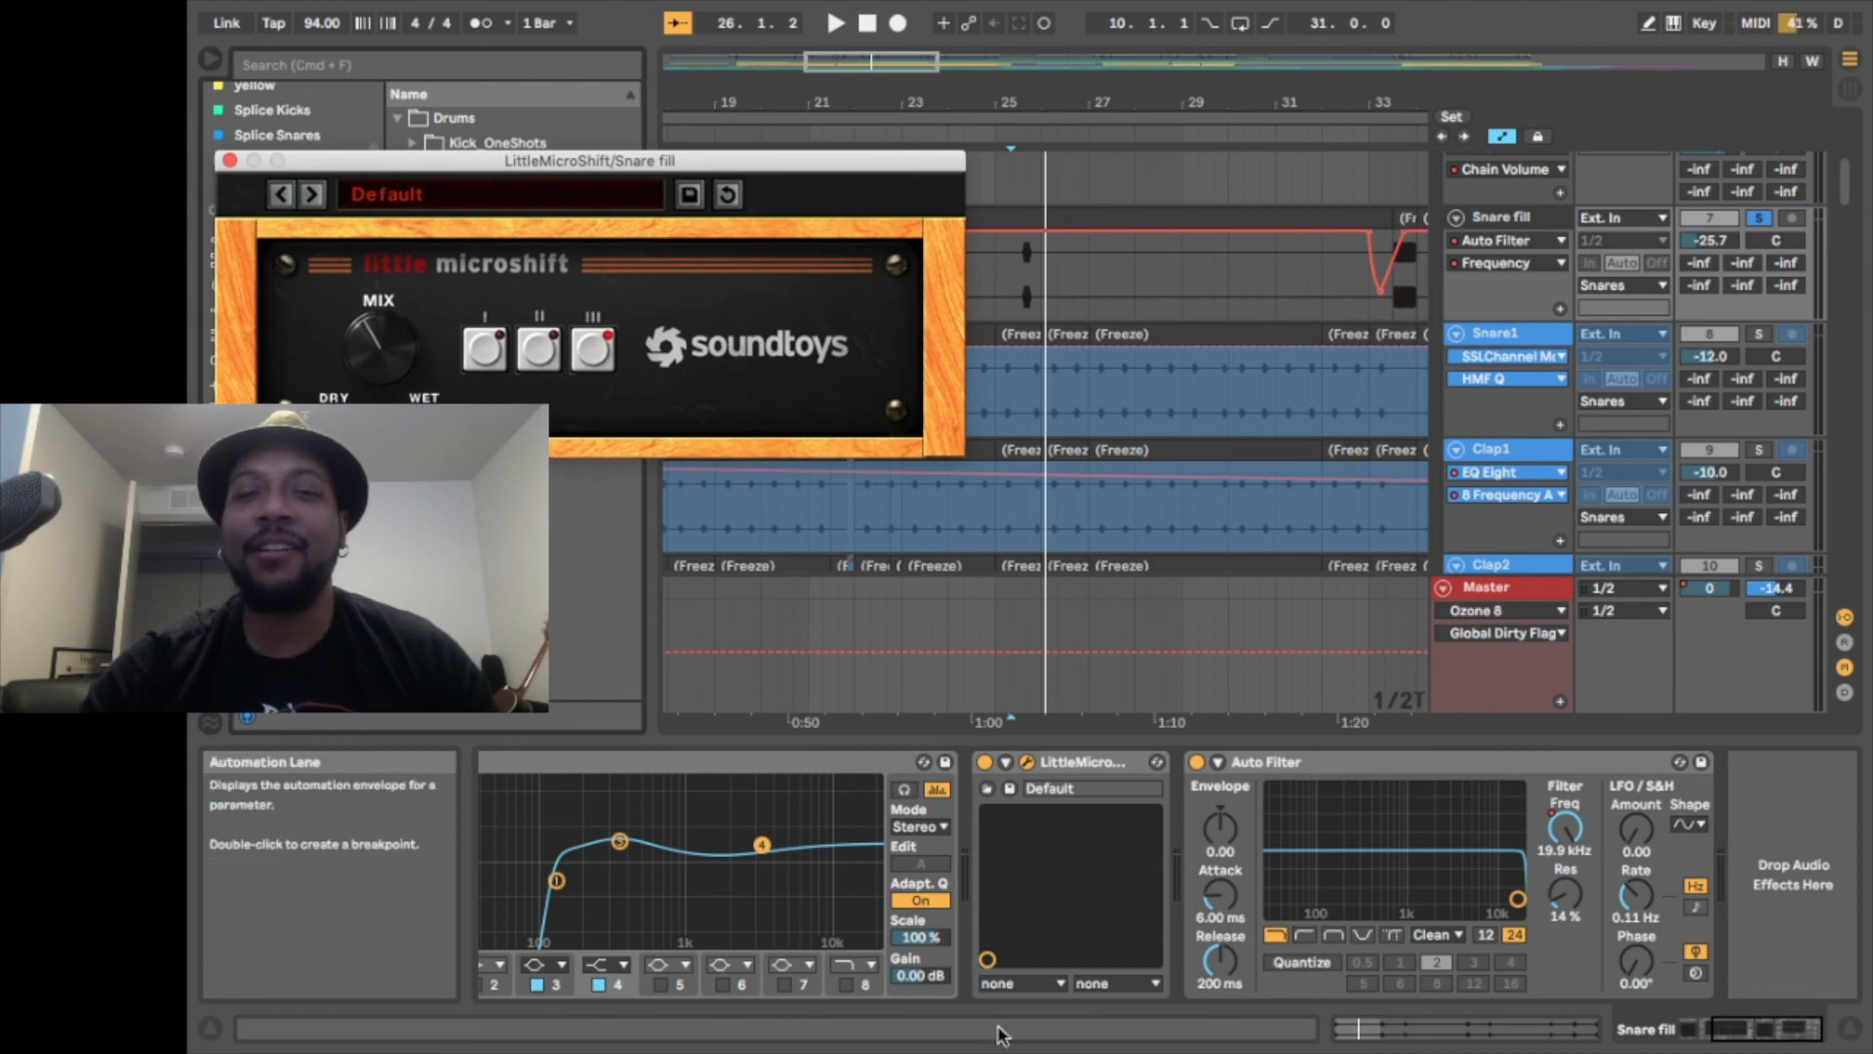
Audition Snare fill from bar 25 with LittleMicroShift bypassed and reactivated, and close the plug-in window
left_click(987, 764)
key("space")
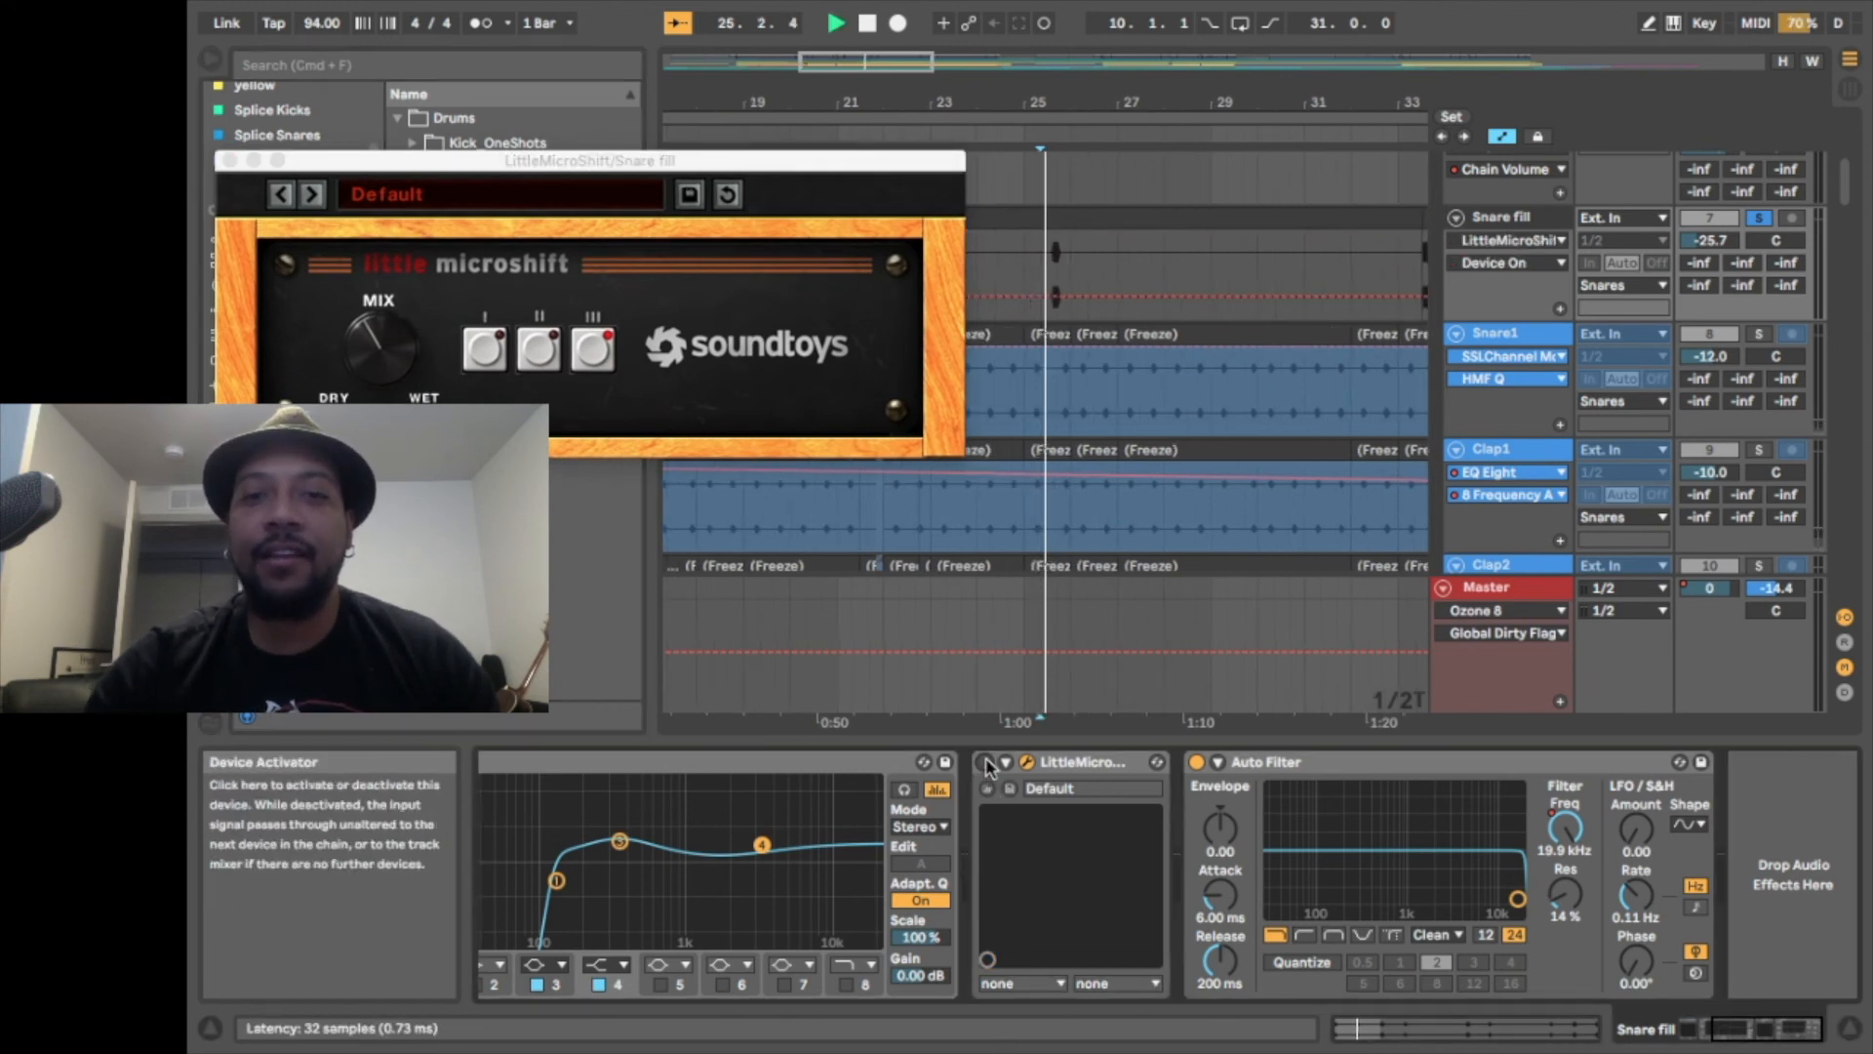
left_click(986, 763)
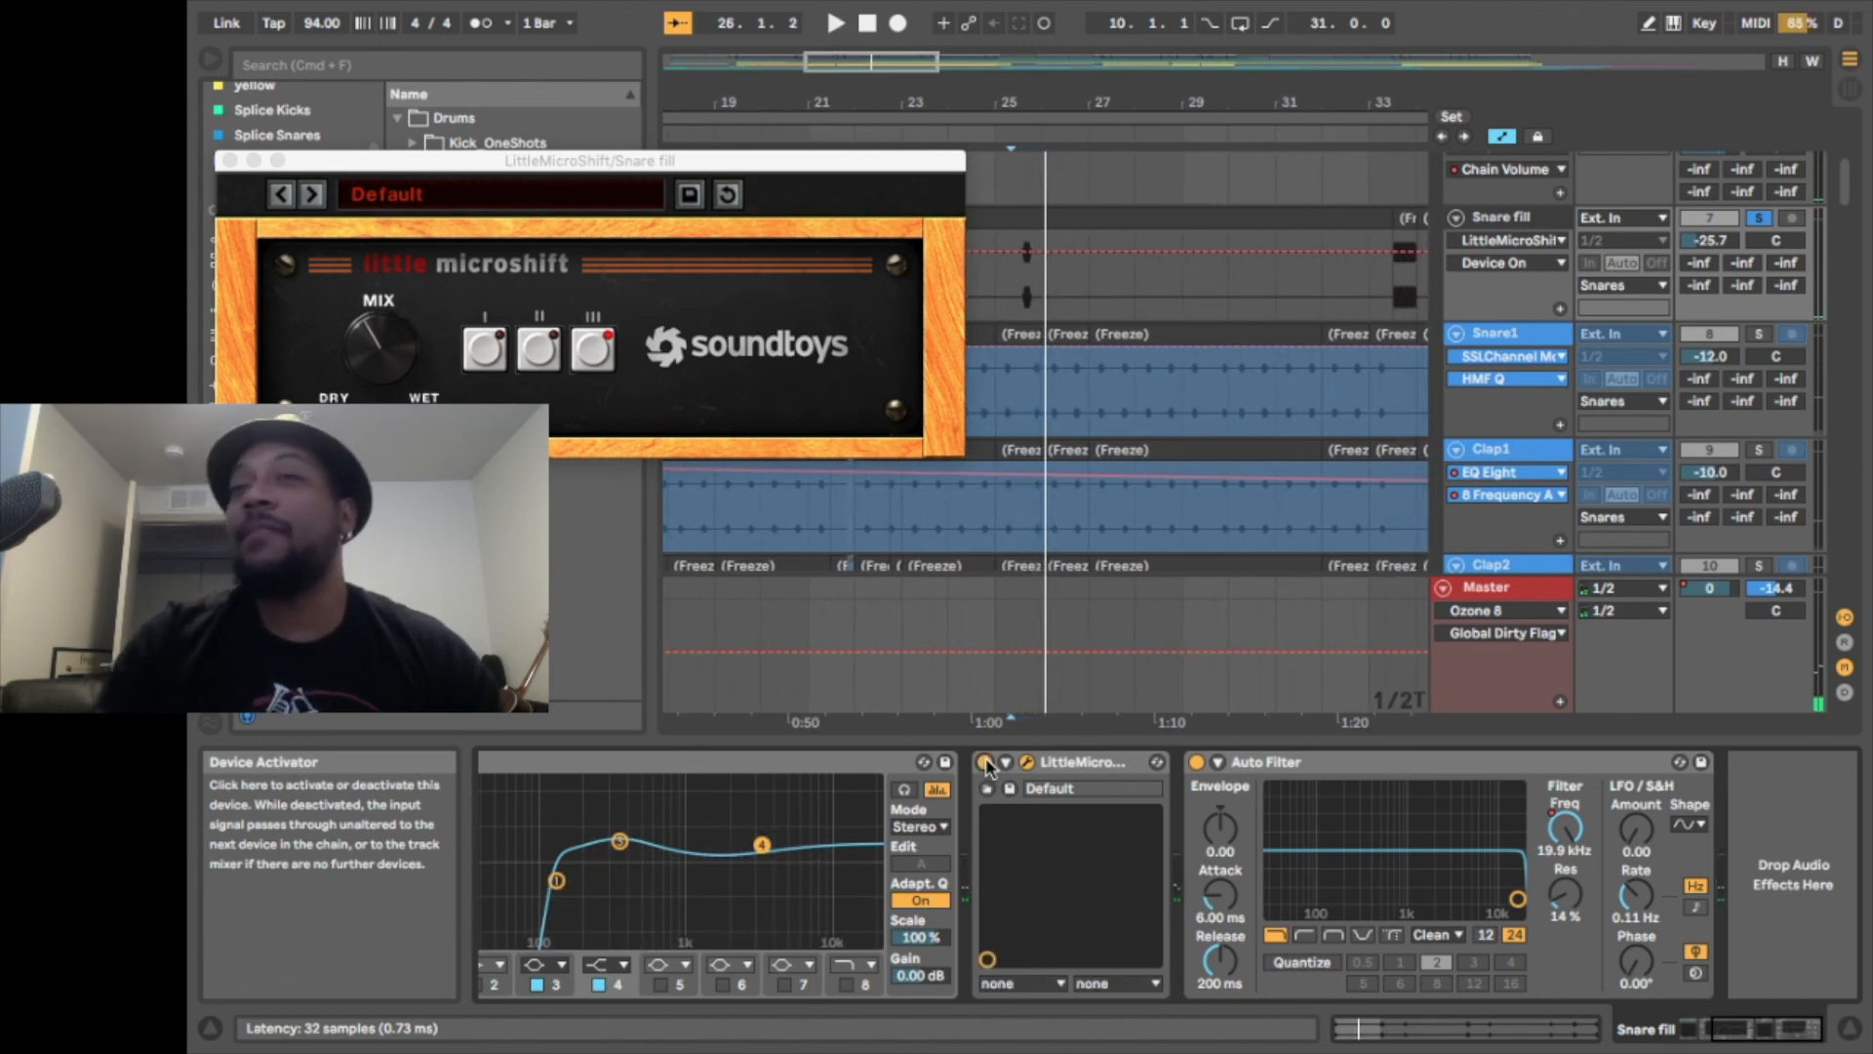
left_click(229, 160)
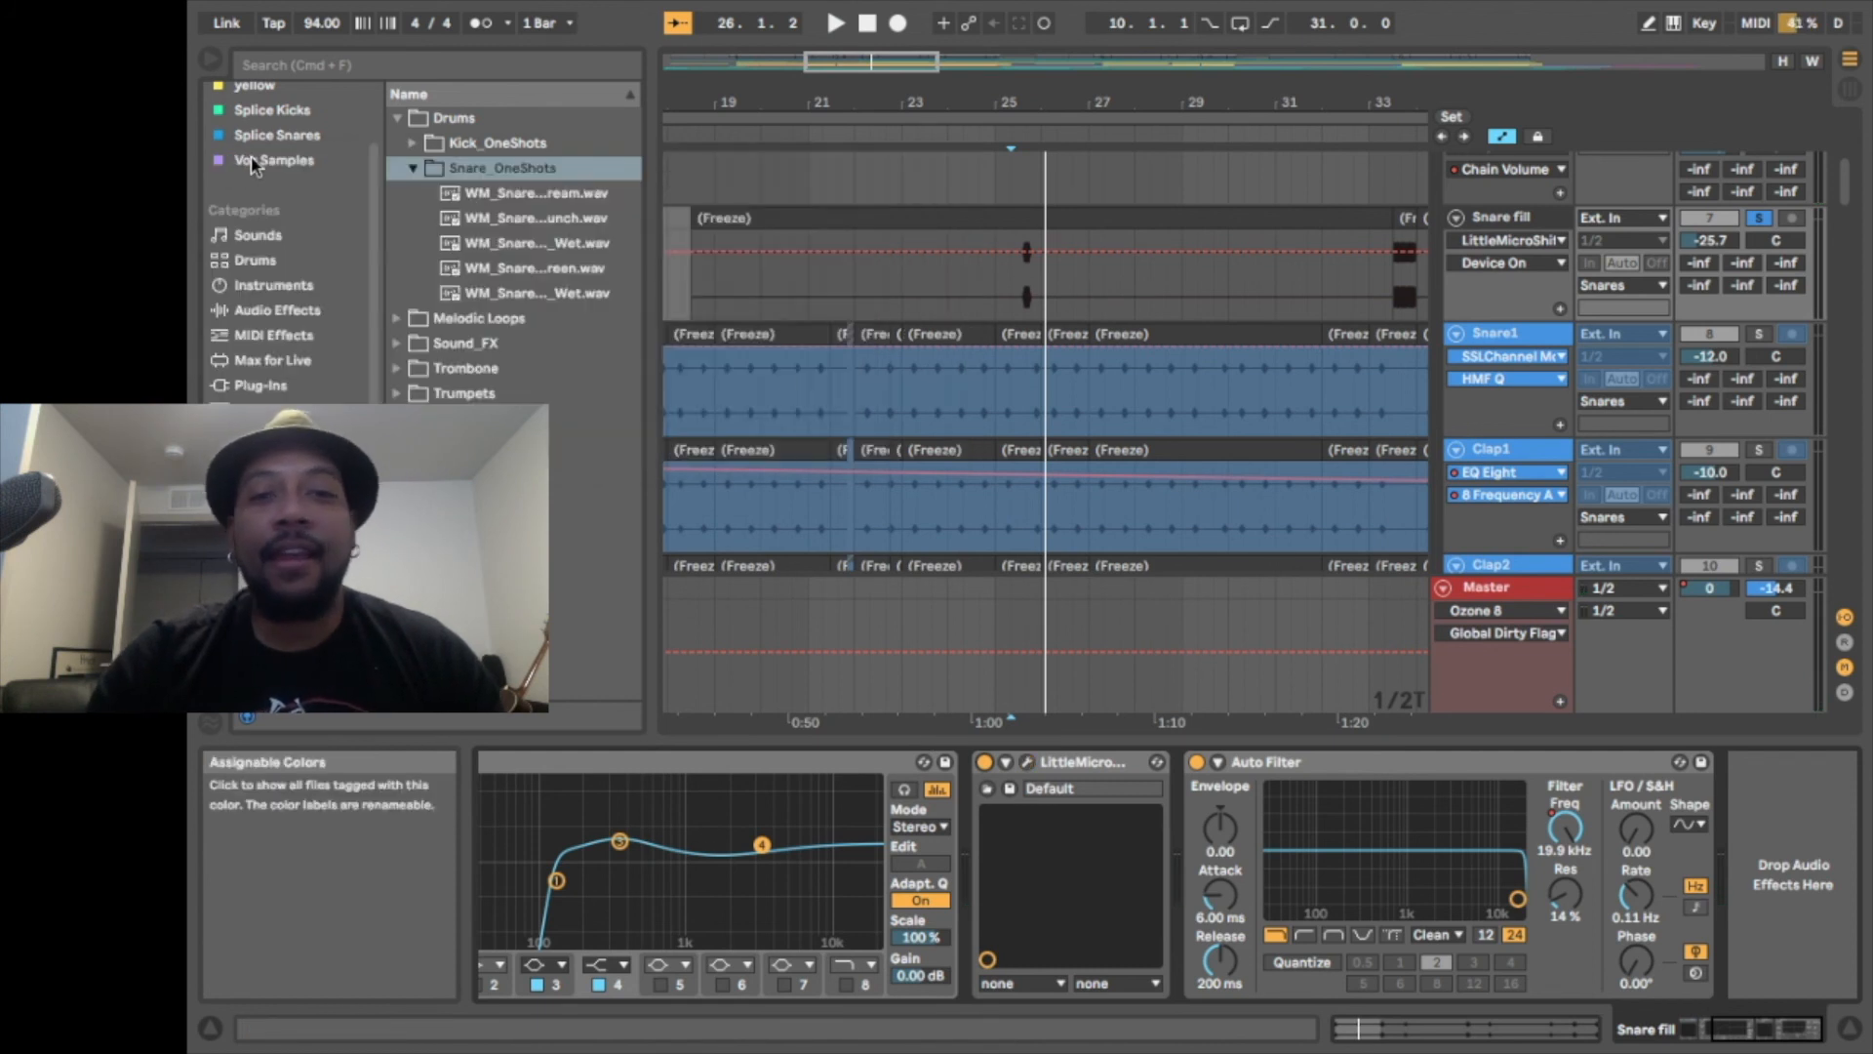
Examine the device chains of the Snare1, Clap1 and Clap2 tracks in turn
scroll(890, 444, "down", 1)
scroll(1034, 380, "down", 2)
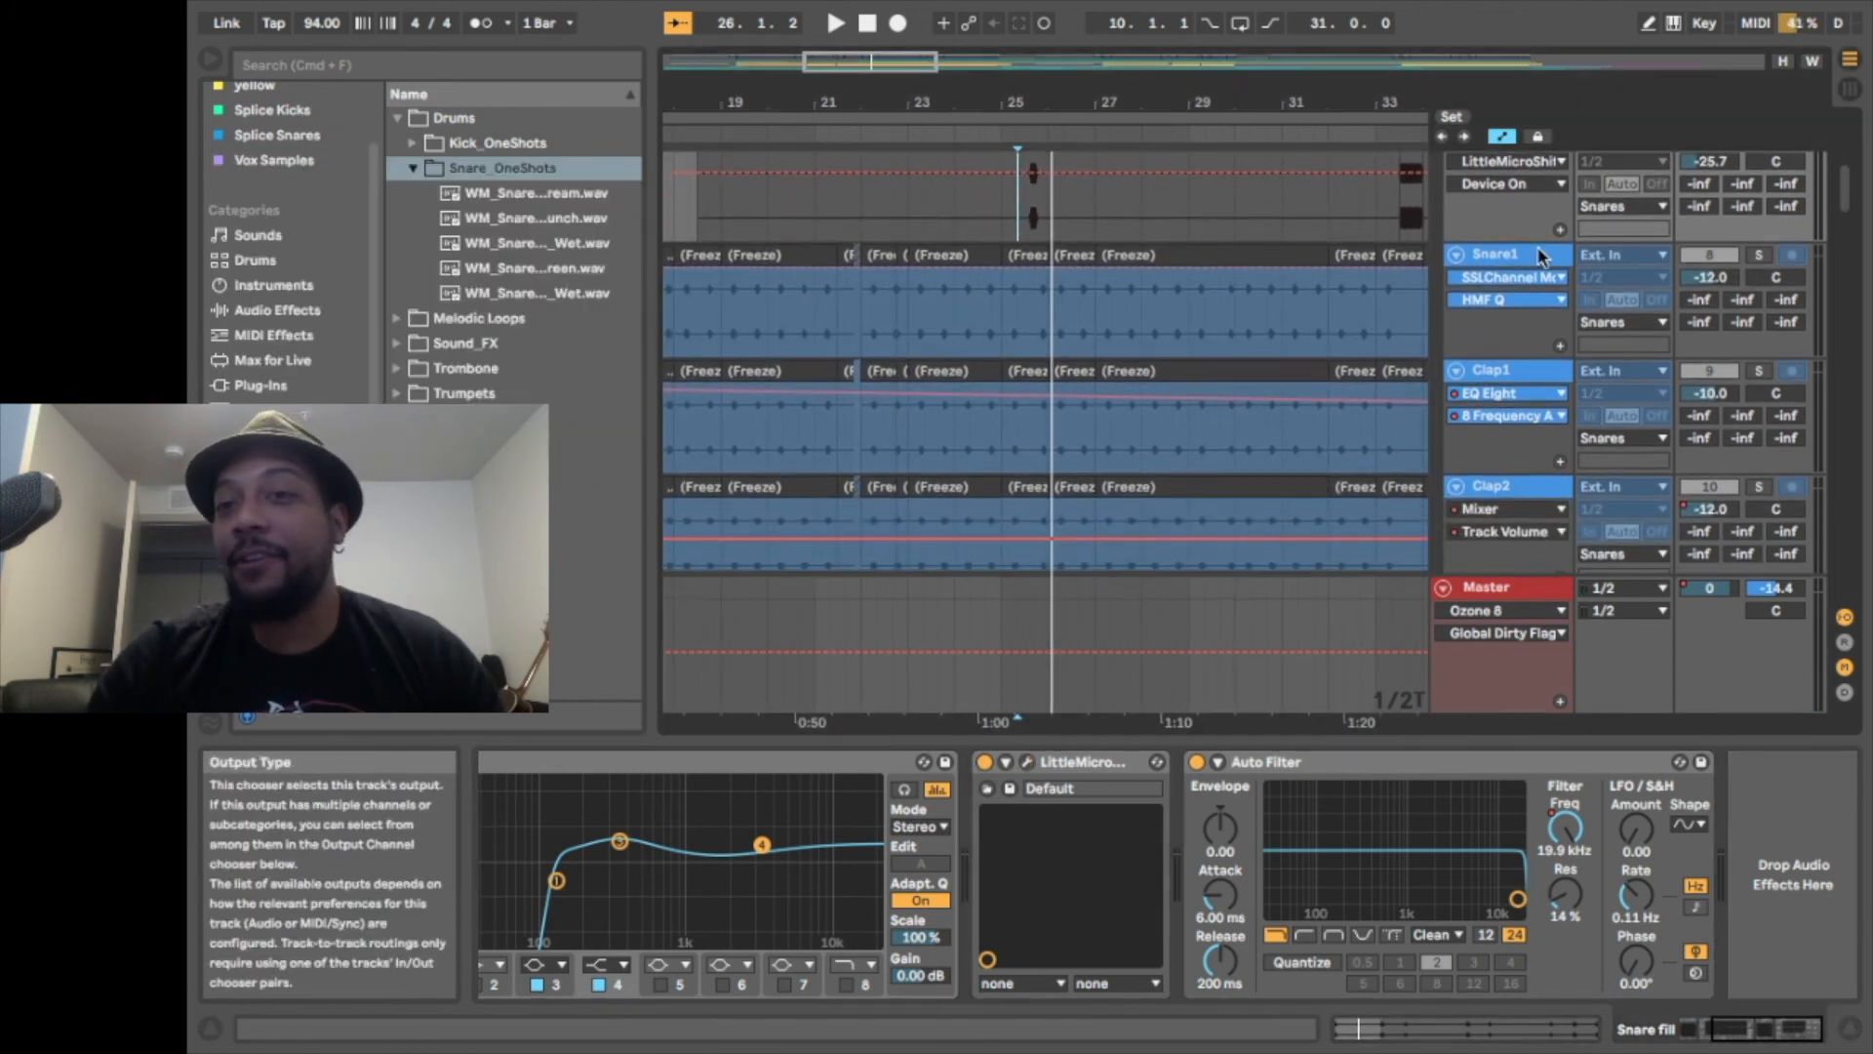
left_click(1515, 258)
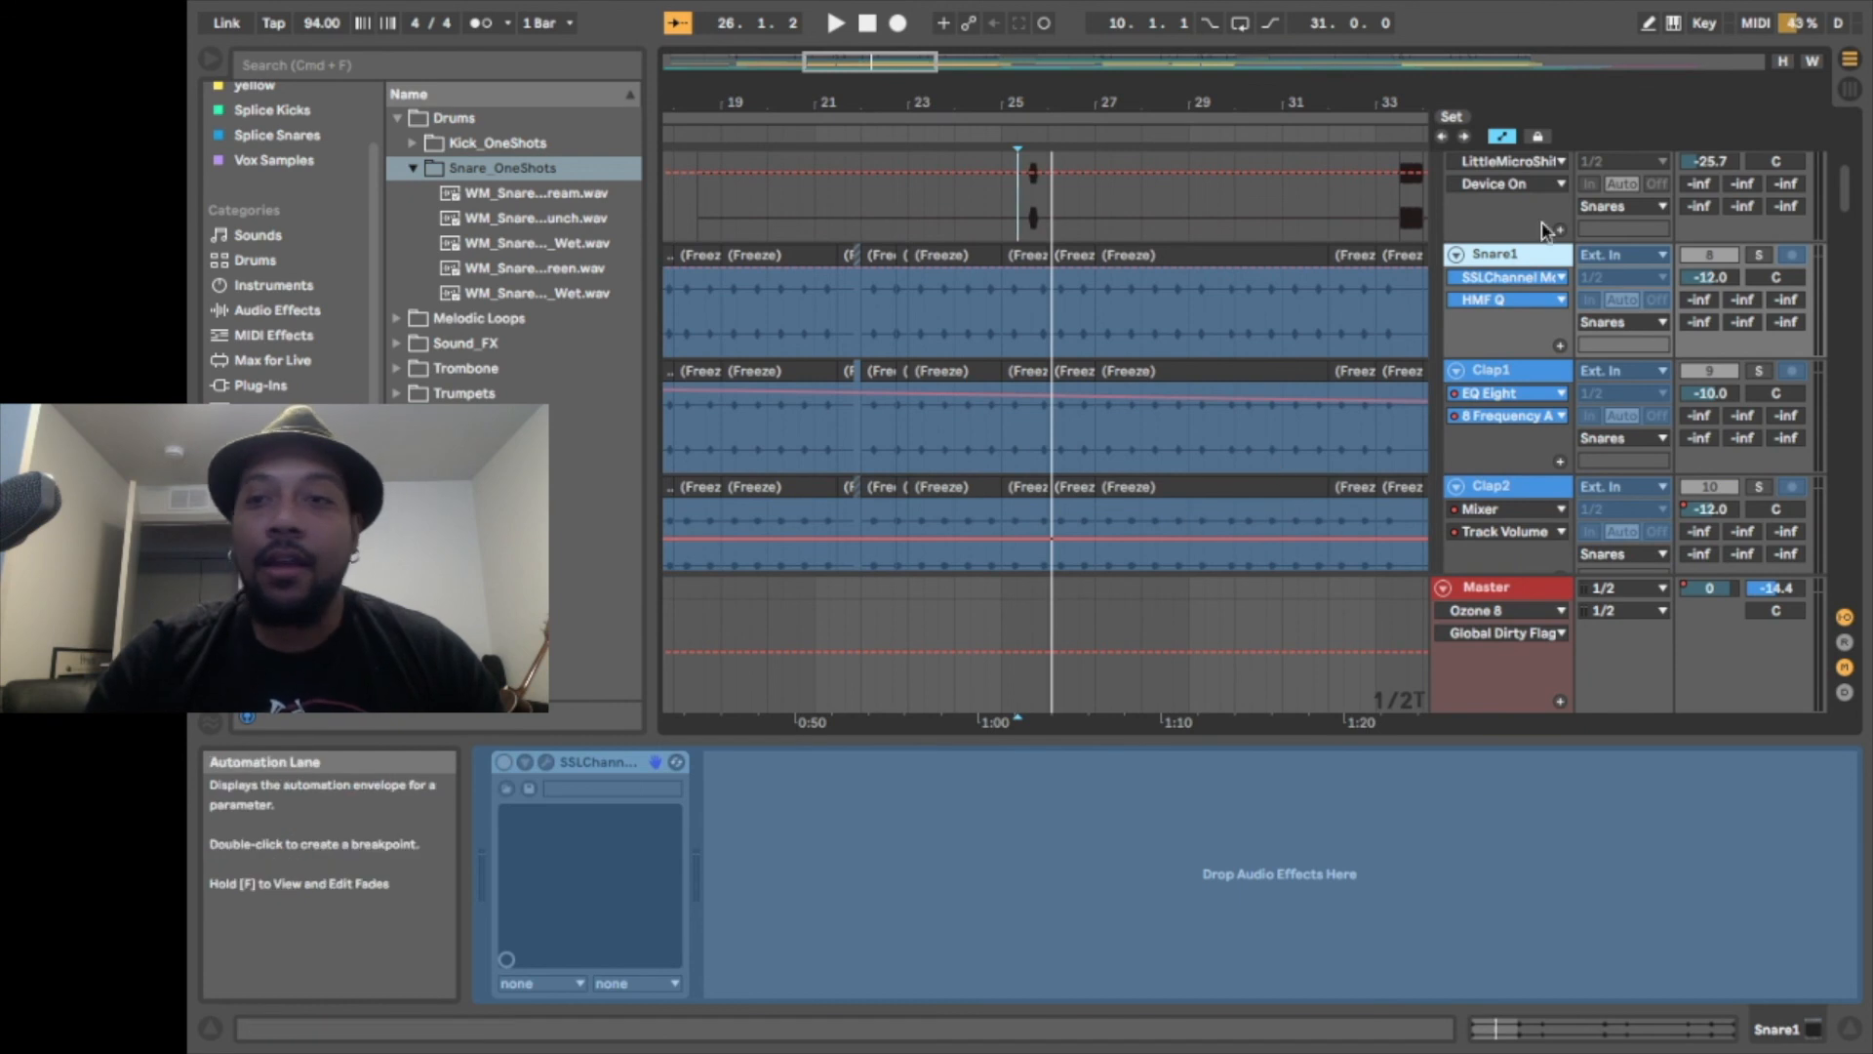
left_click(1502, 371)
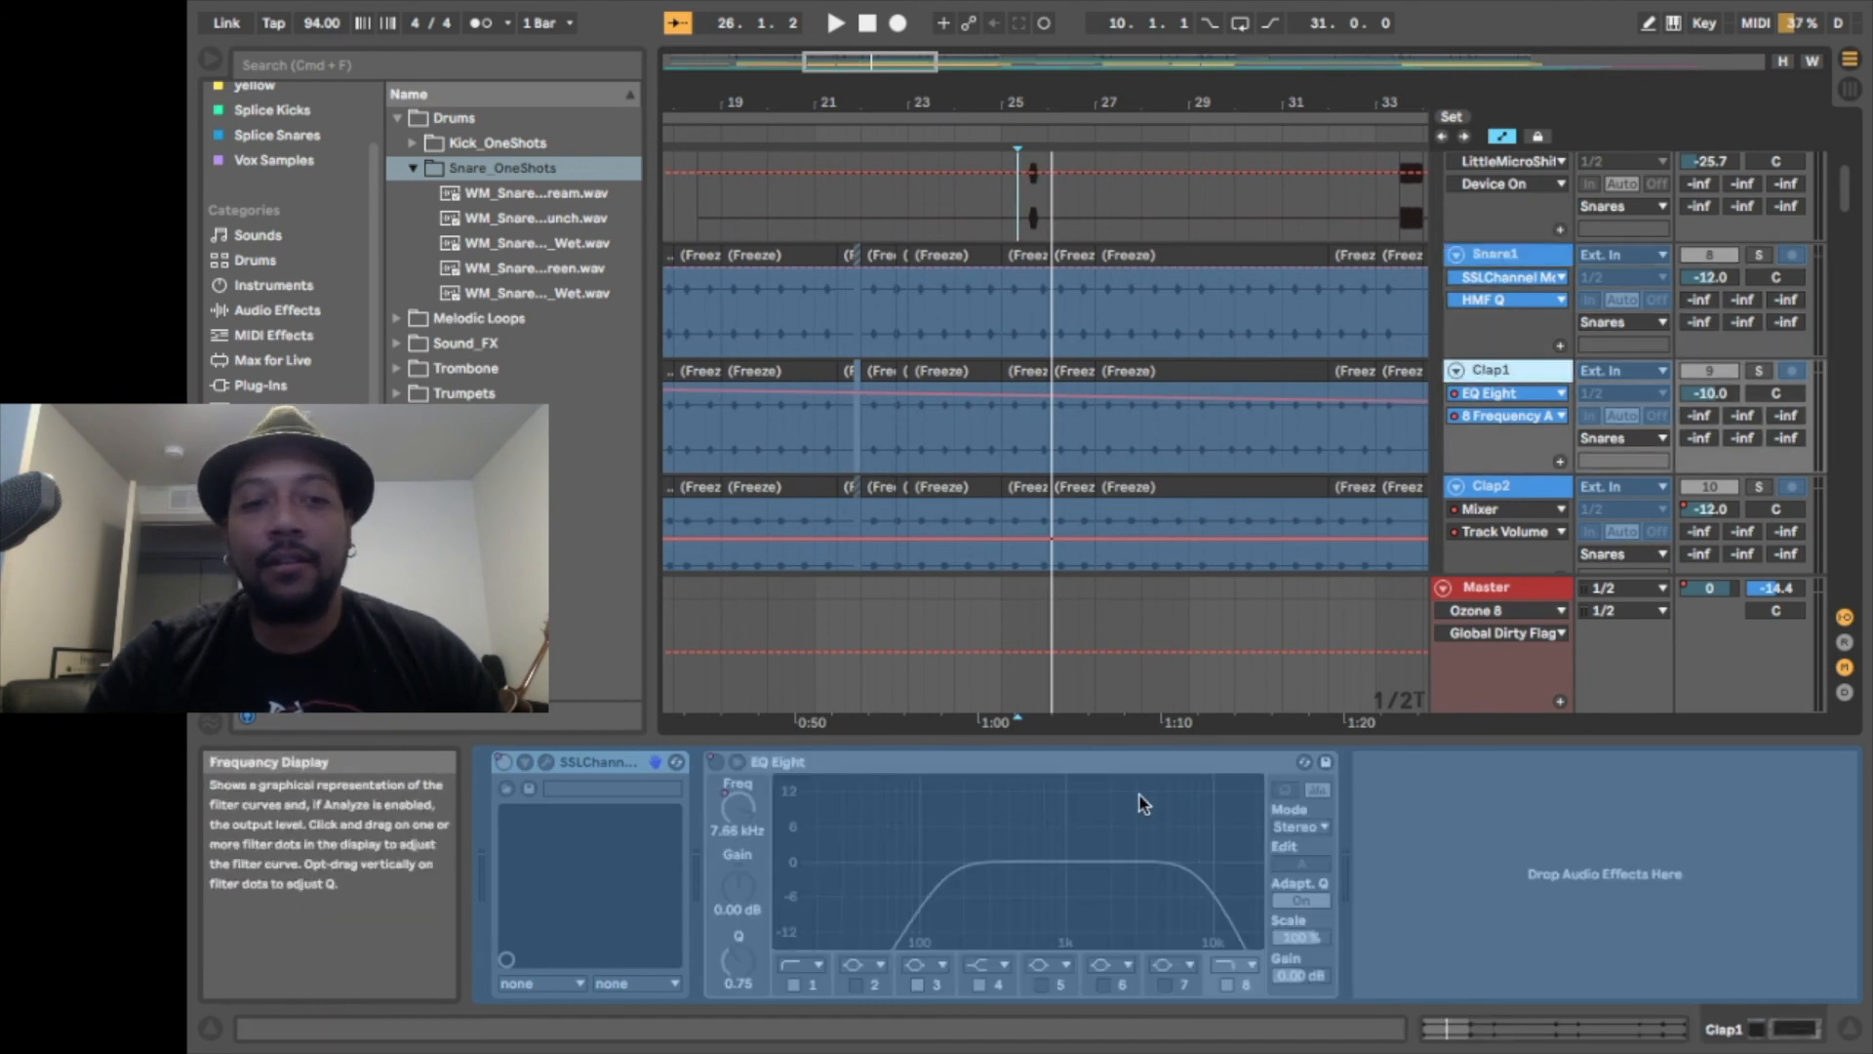
left_click(1503, 486)
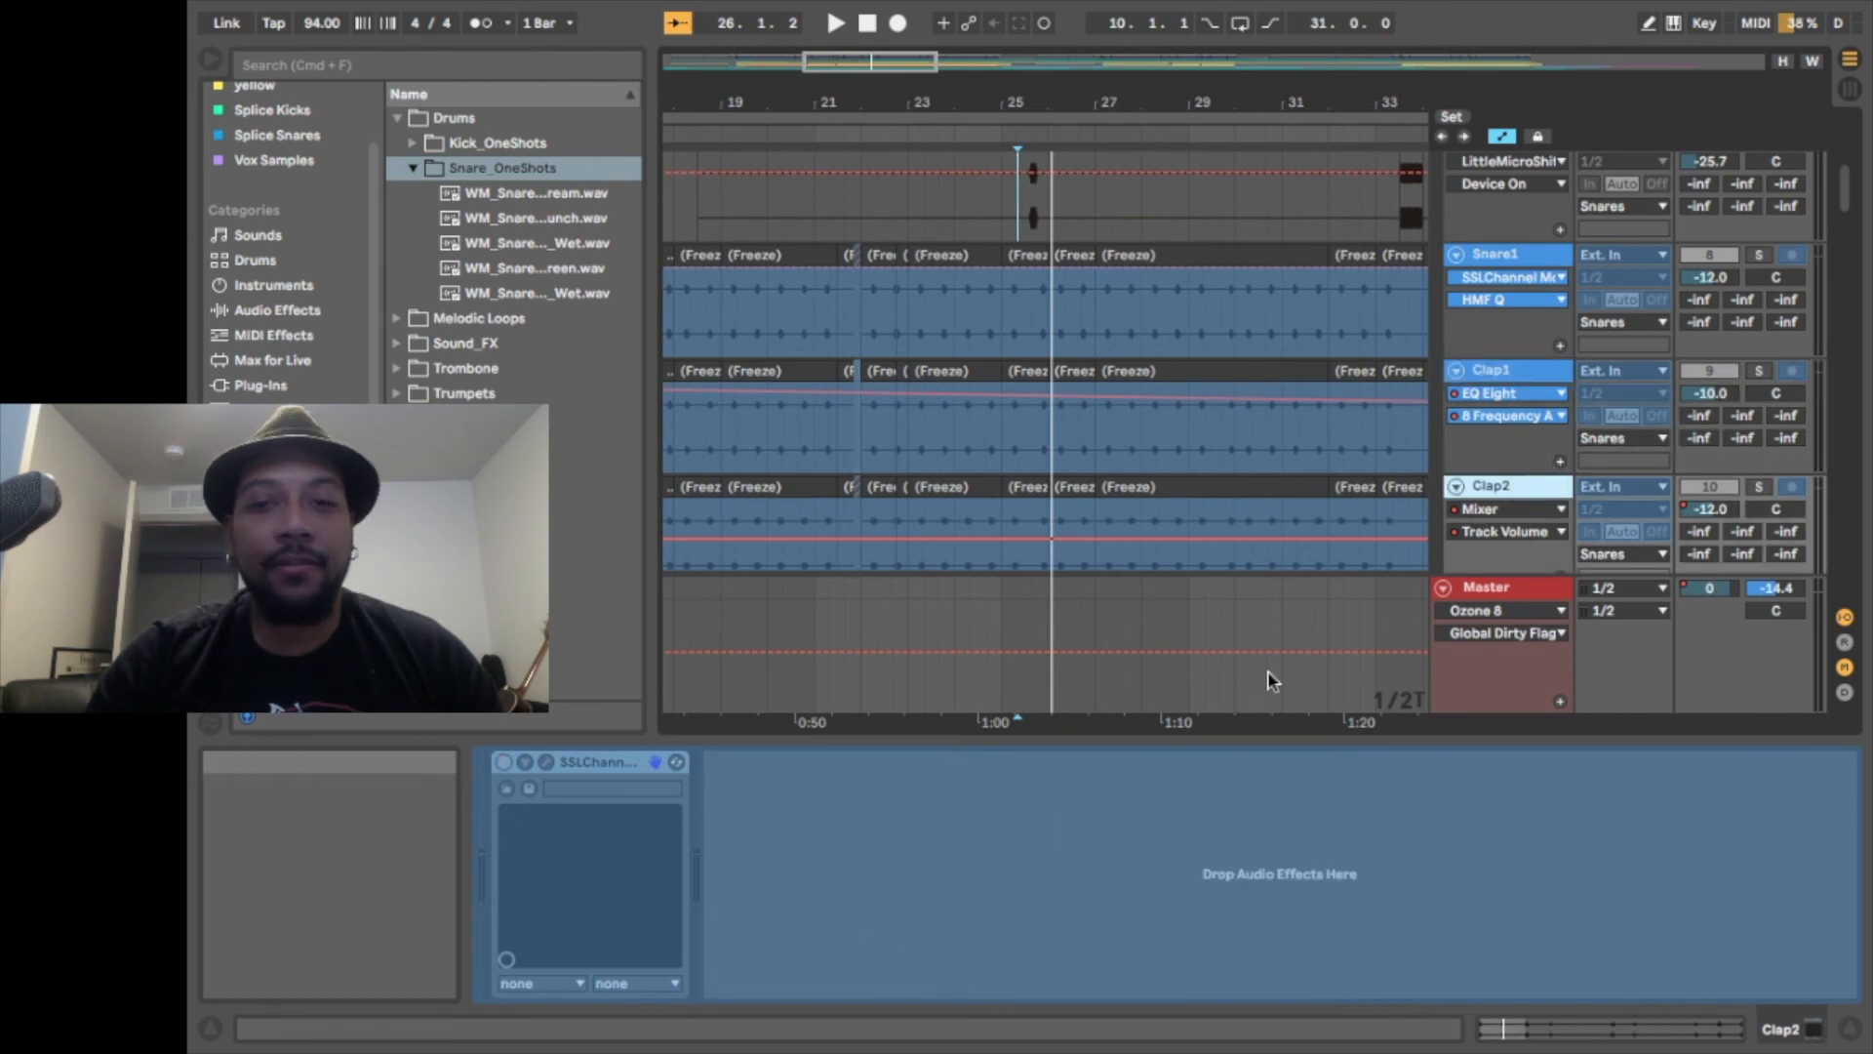
Check the Open Hat and Crash tracks for audio effects
scroll(1514, 357, "down", 6)
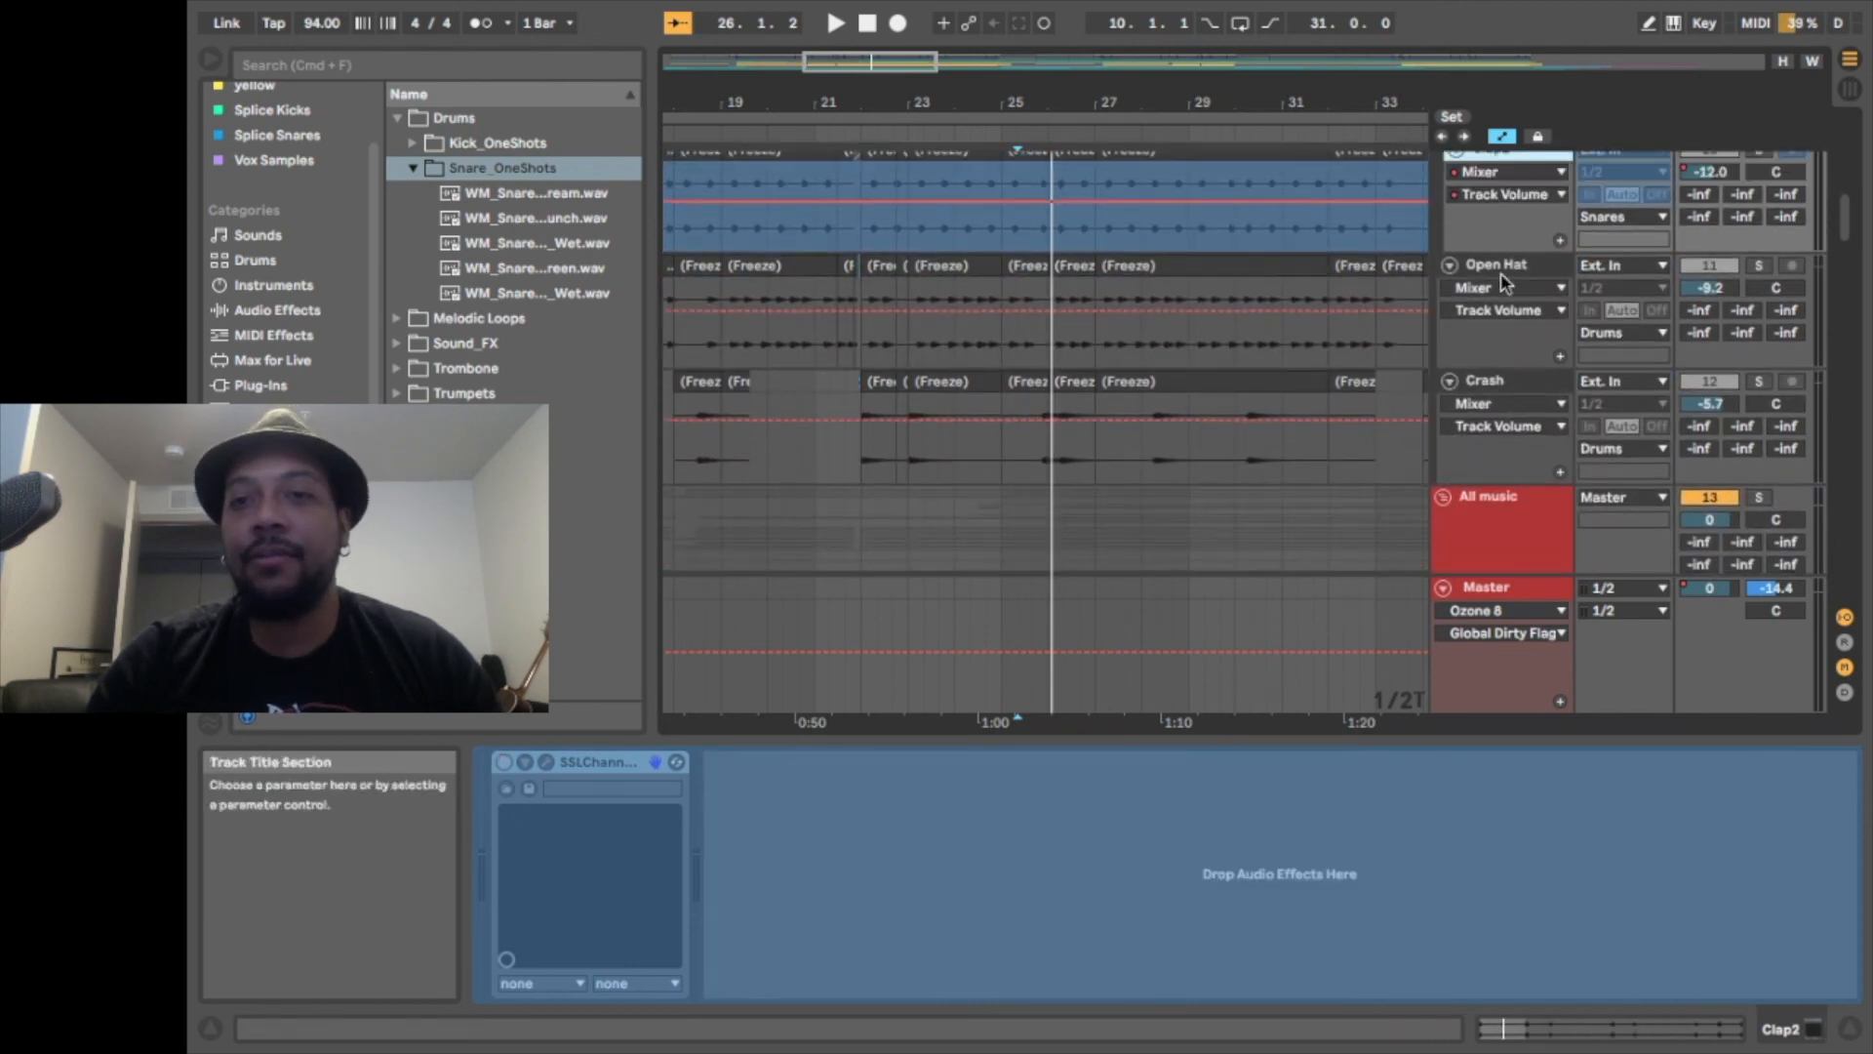
left_click(1501, 271)
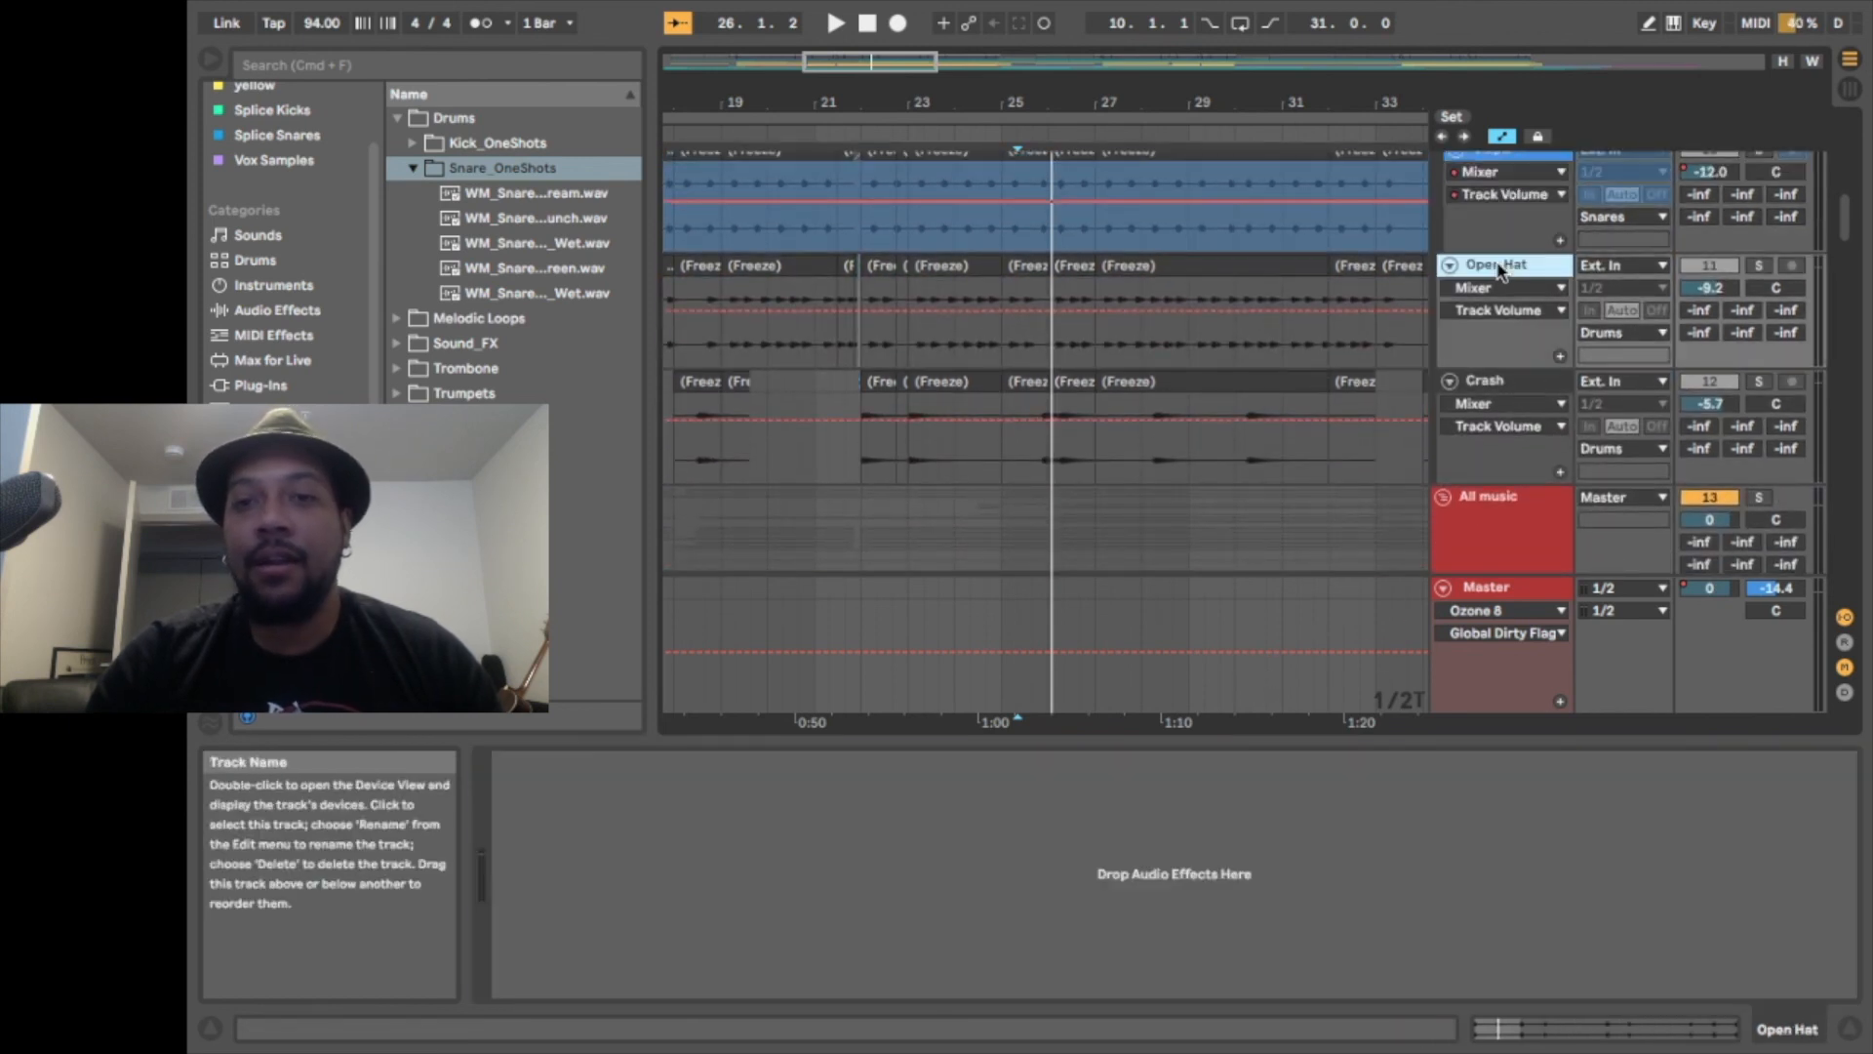
left_click(1488, 383)
Solo the whole Drums group in place of the Snare fill track
scroll(1473, 439, "up", 8)
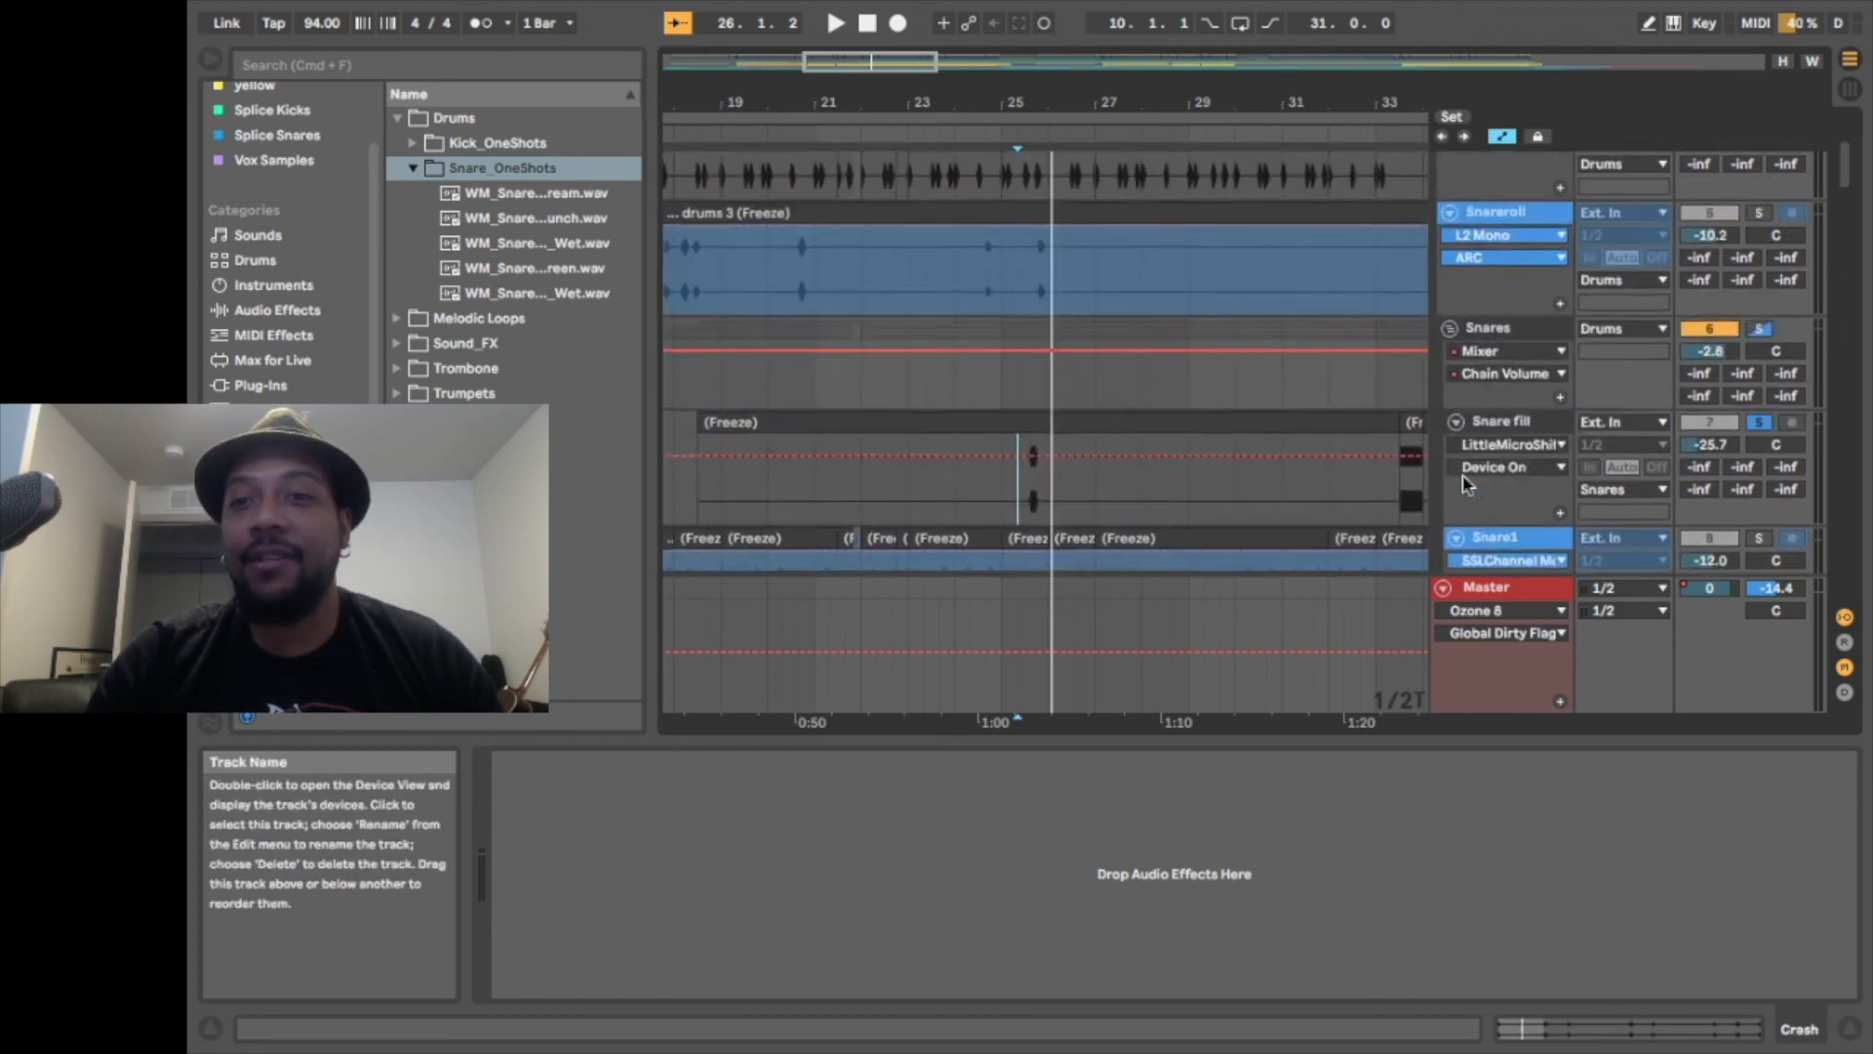
left_click(1463, 483)
scroll(1466, 485, "up", 1)
left_click(1755, 213)
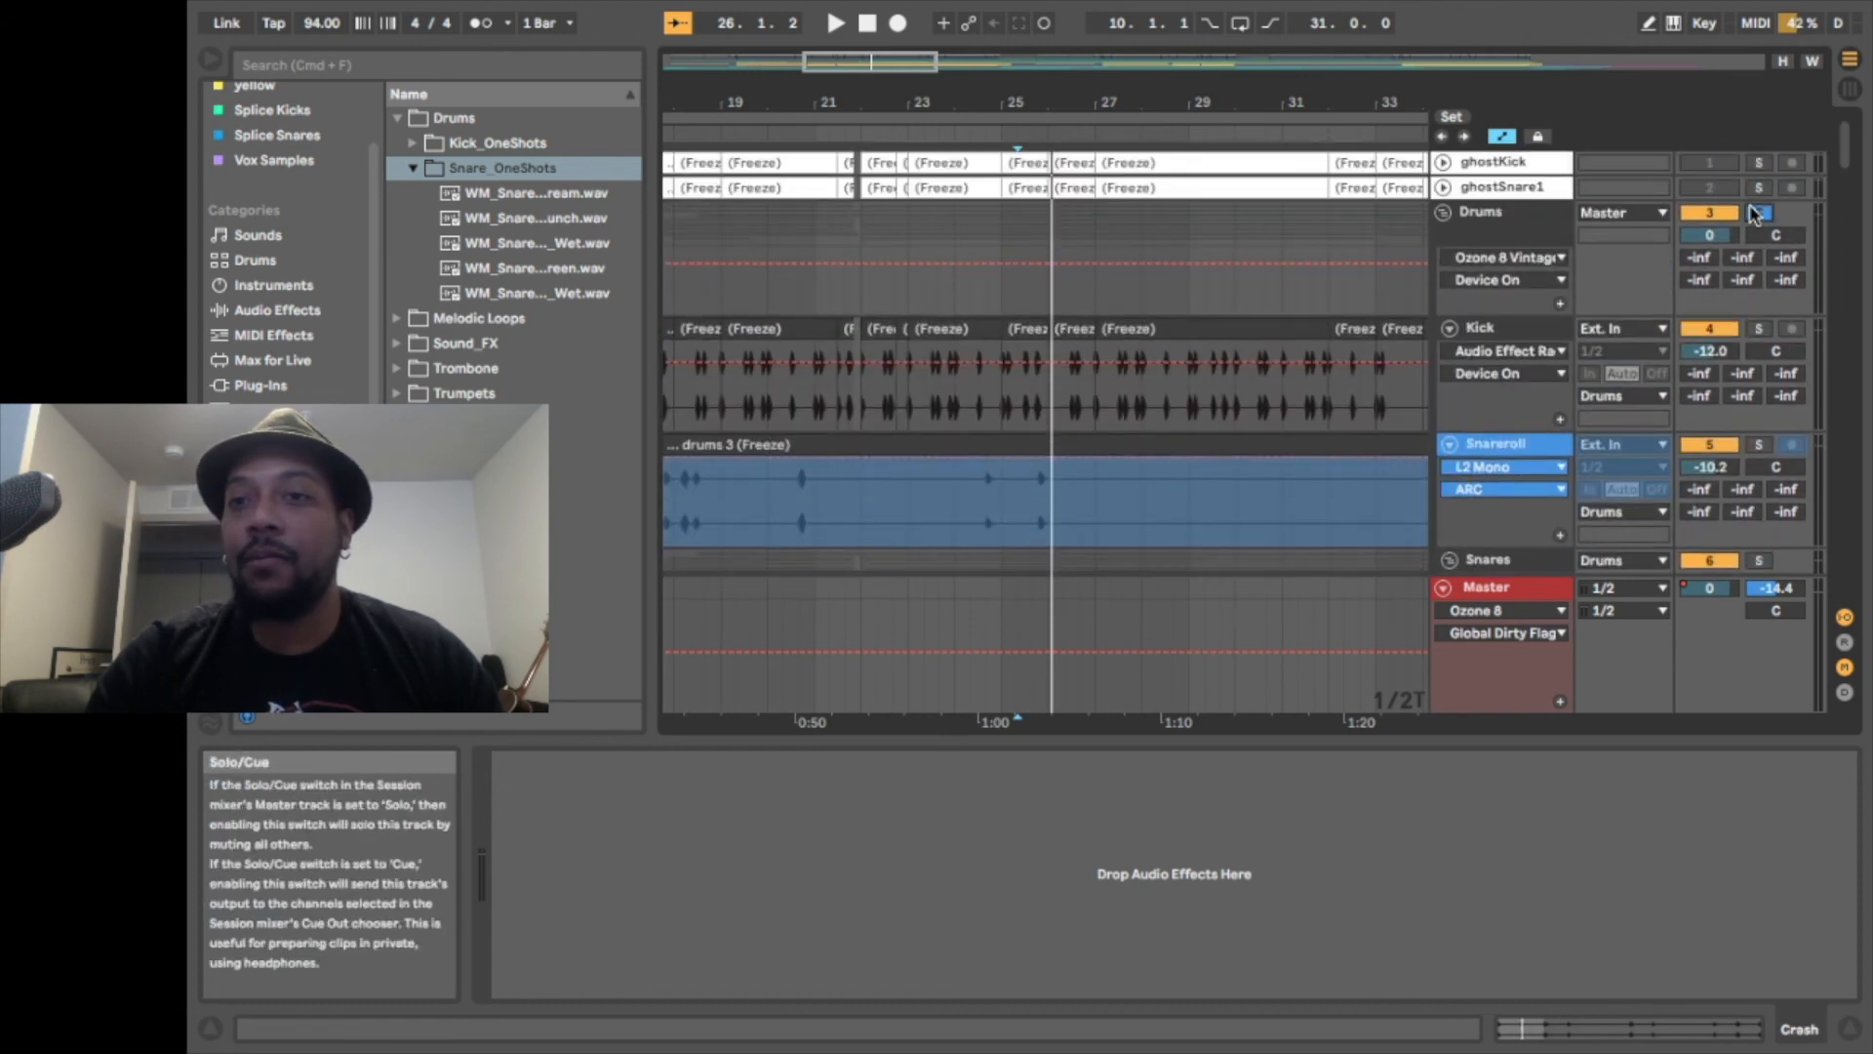
Audition the soloed Drums group from bar 25 and stop playback
key("space")
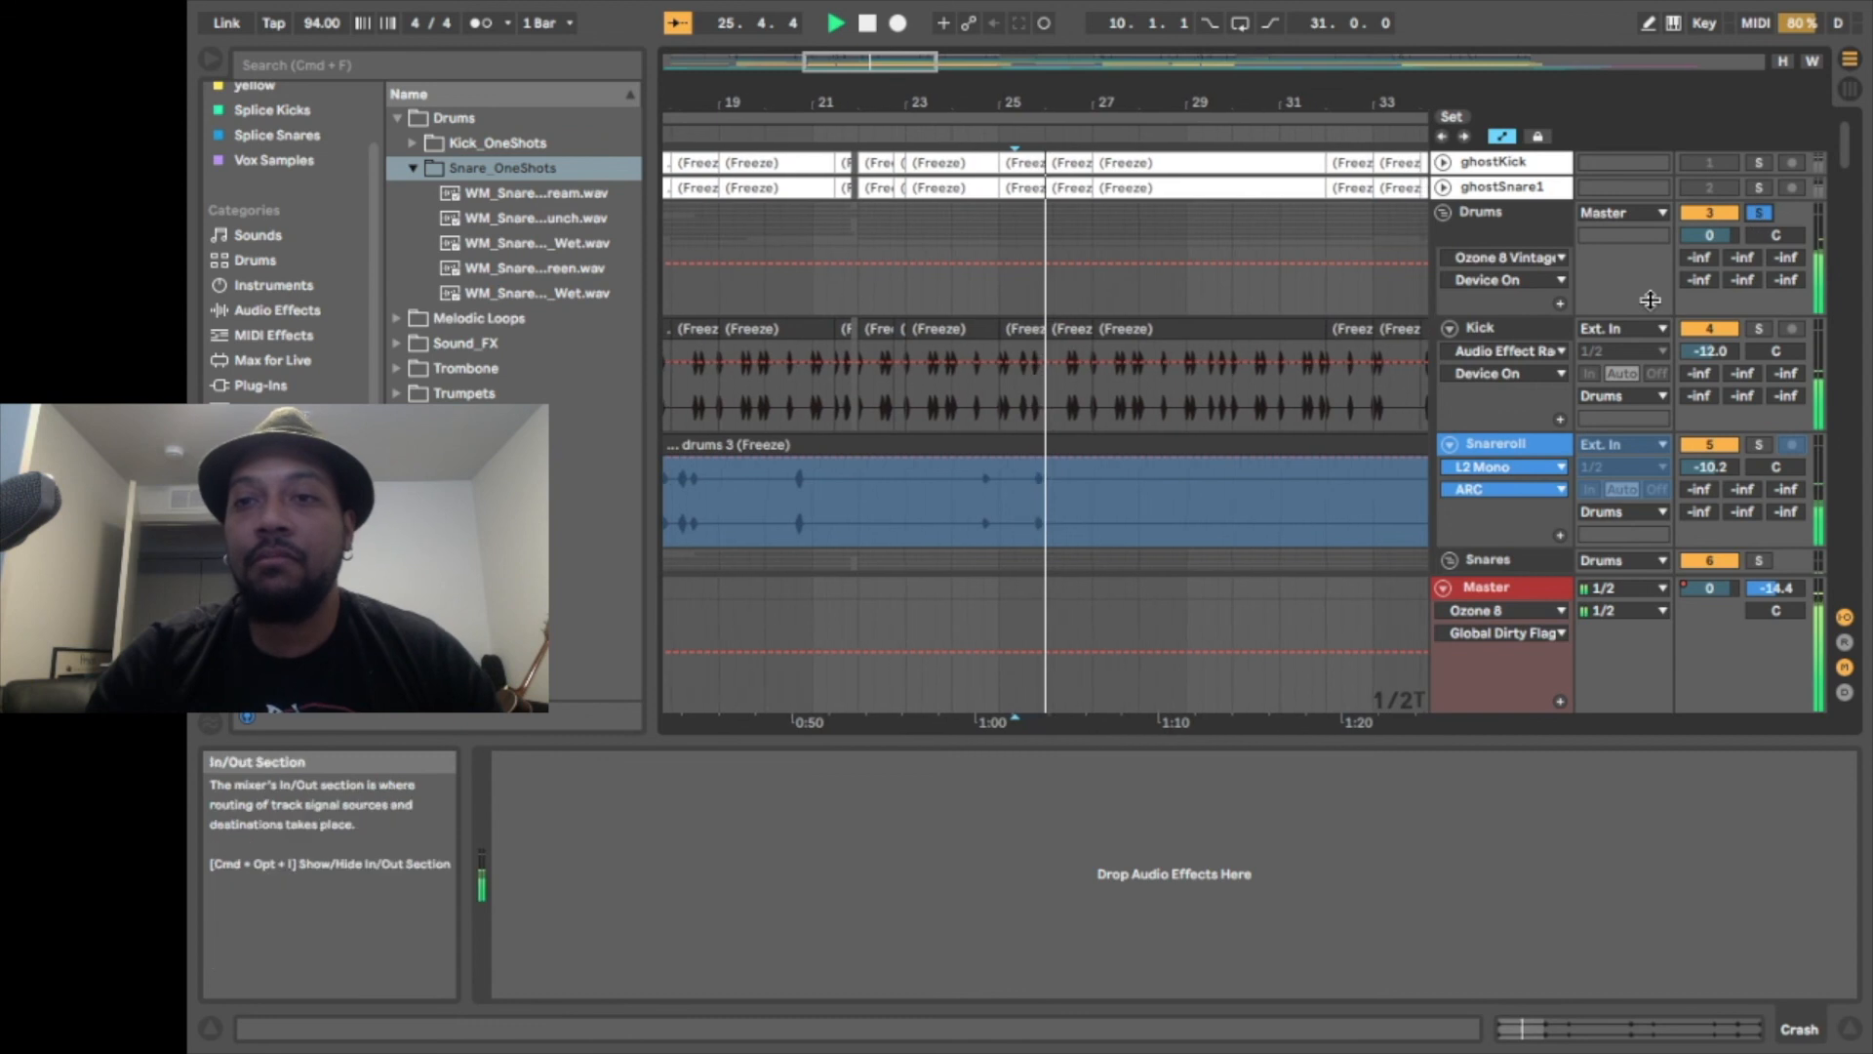
scroll(1650, 300, "down", 5)
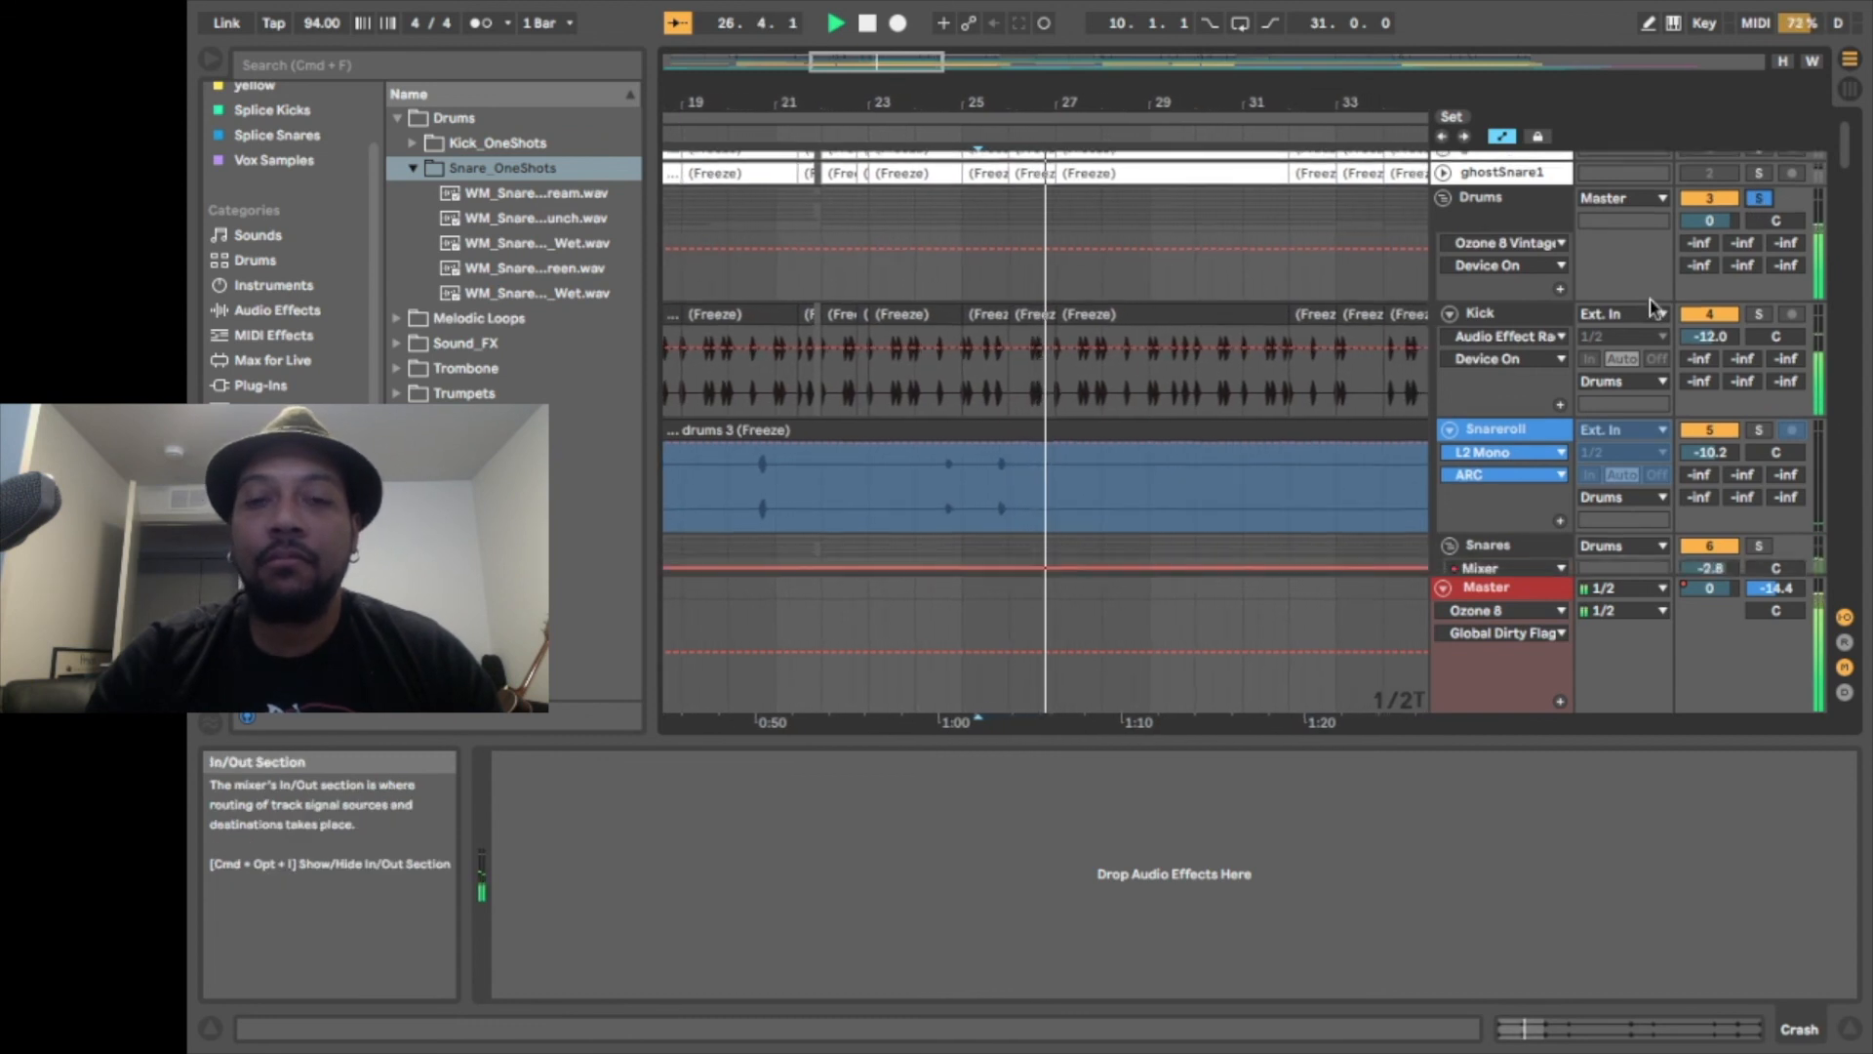
scroll(1650, 299, "down", 8)
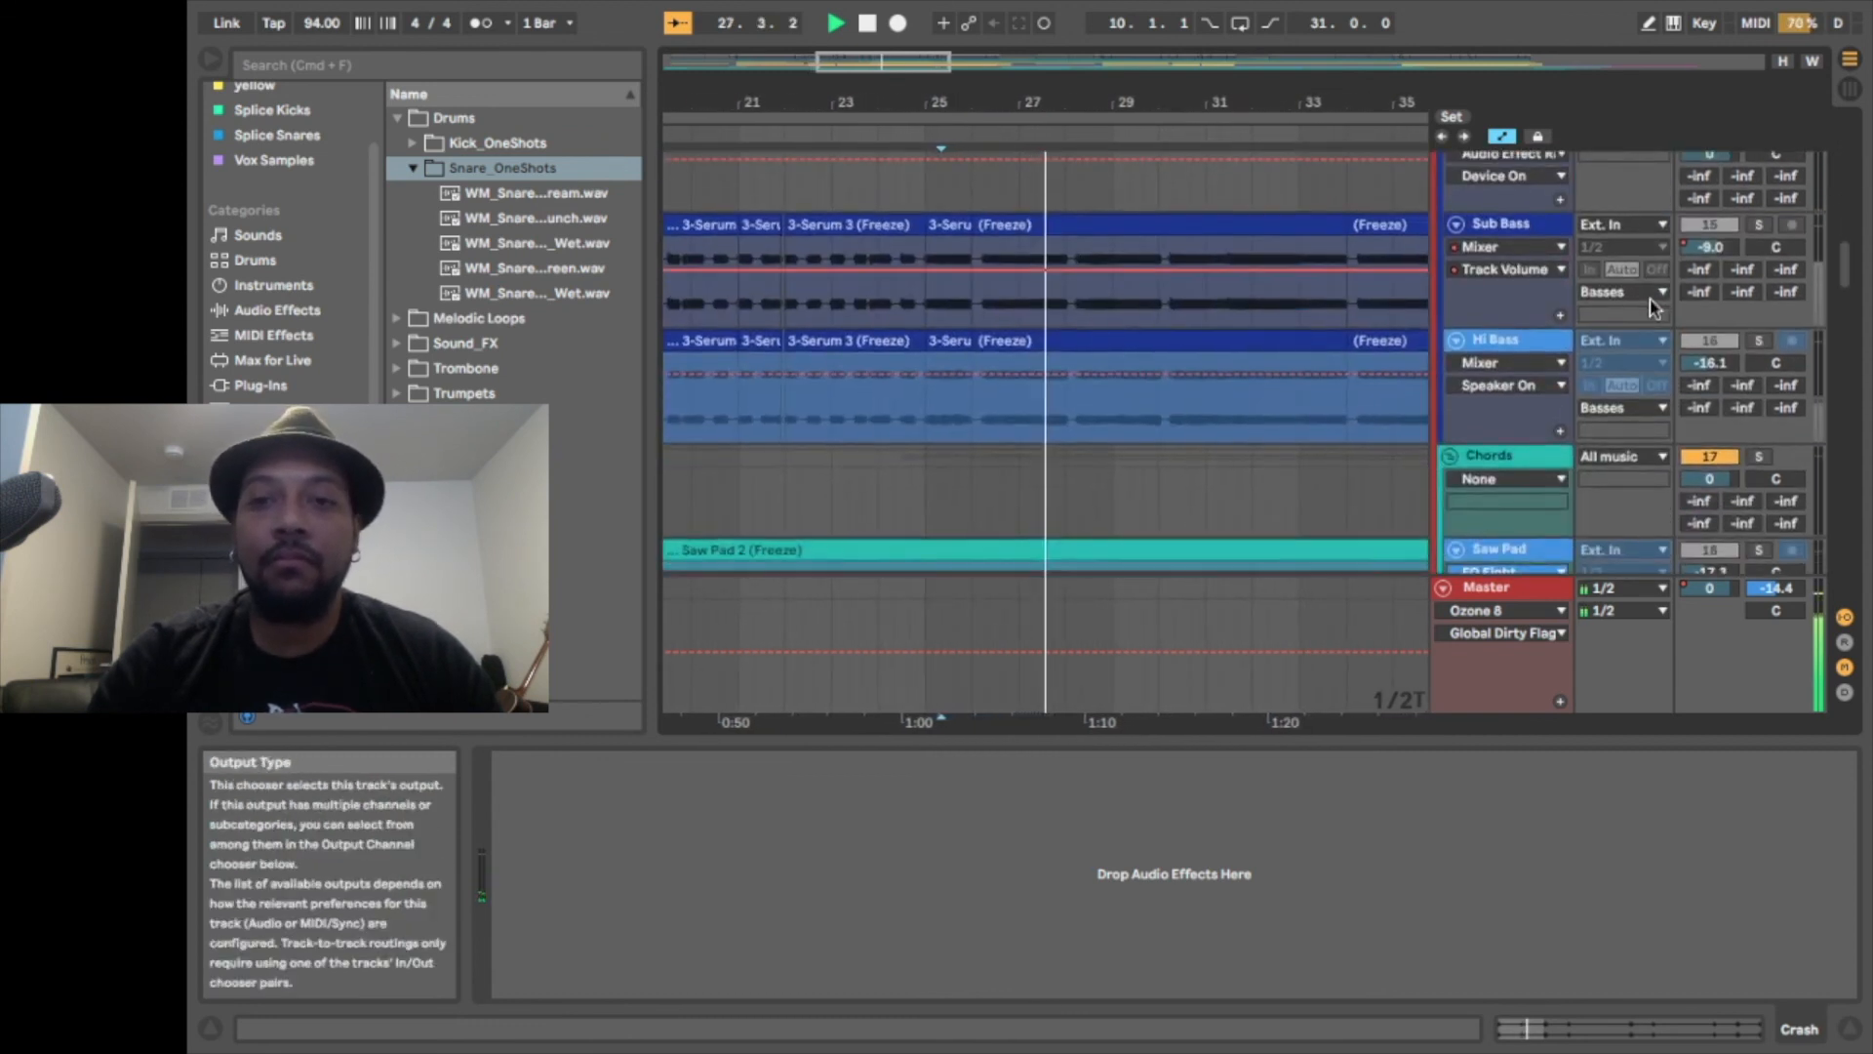
key("space")
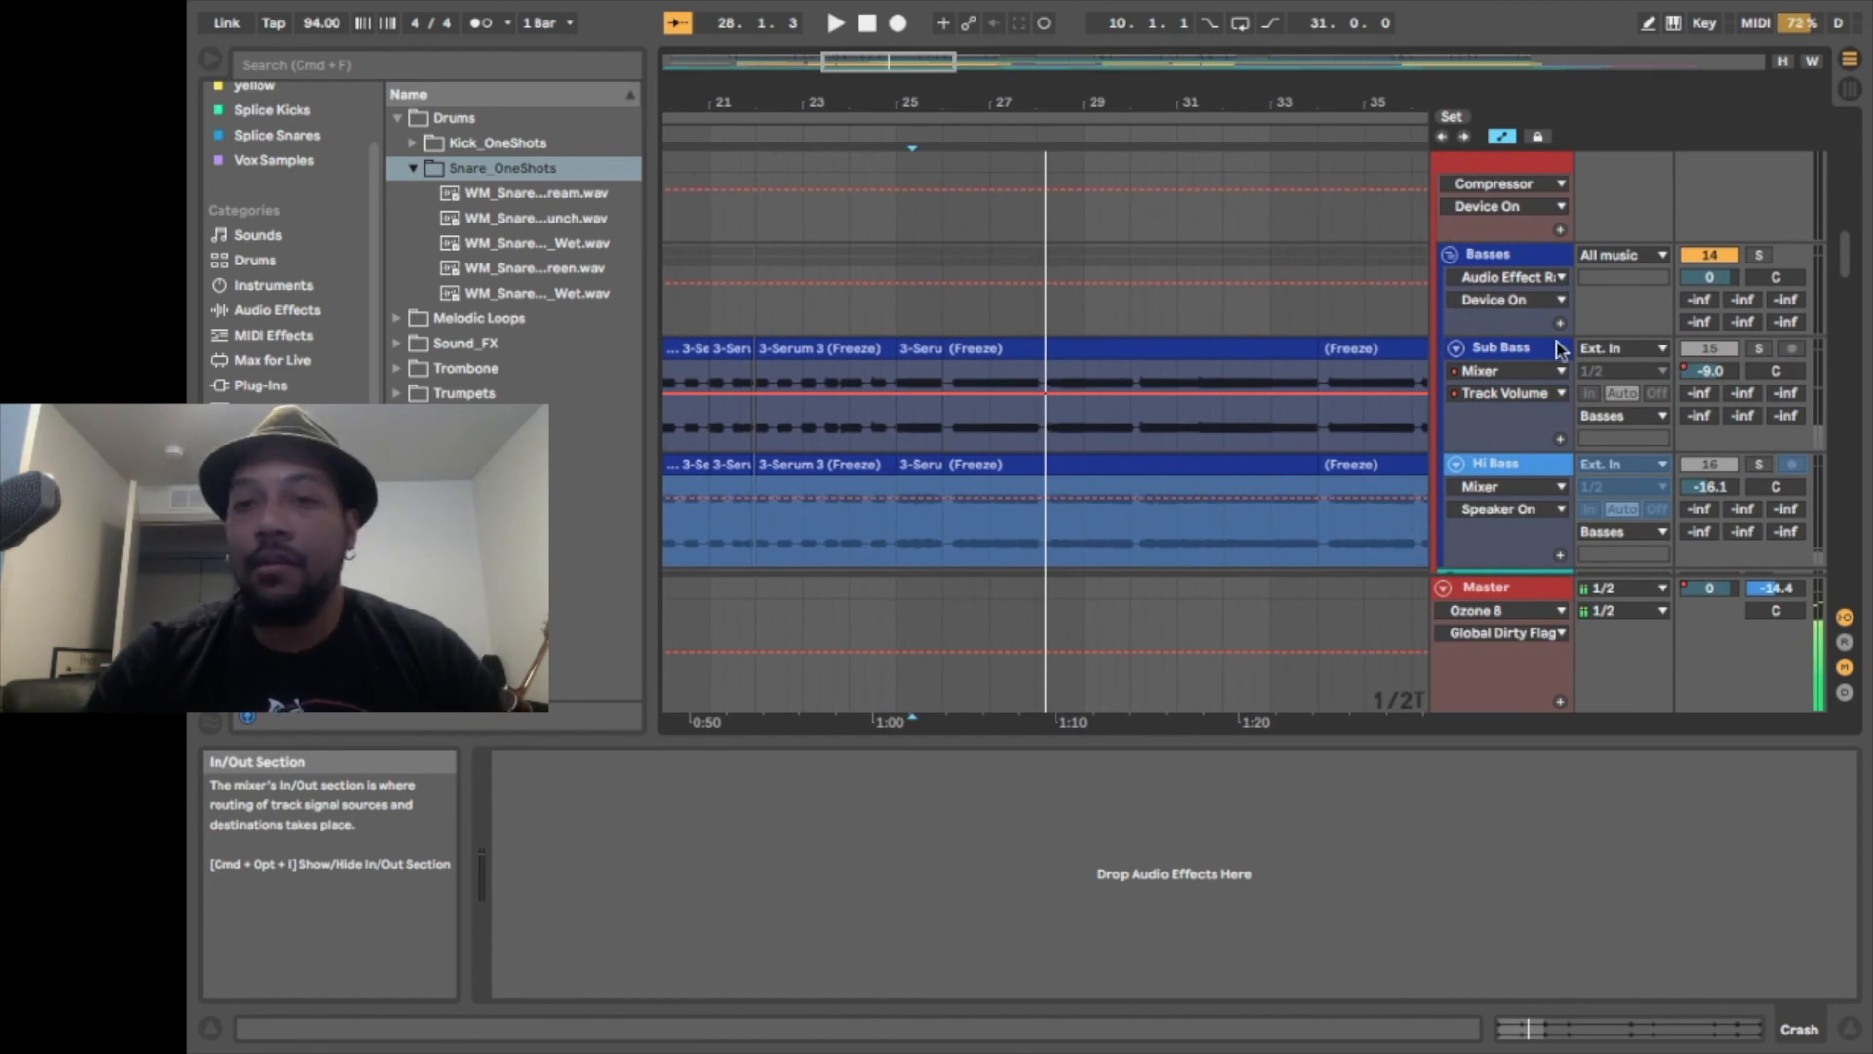
Show the Sub Bass track's devices, solo the Basses group and place the playback start at bar 10
left_click(1525, 352)
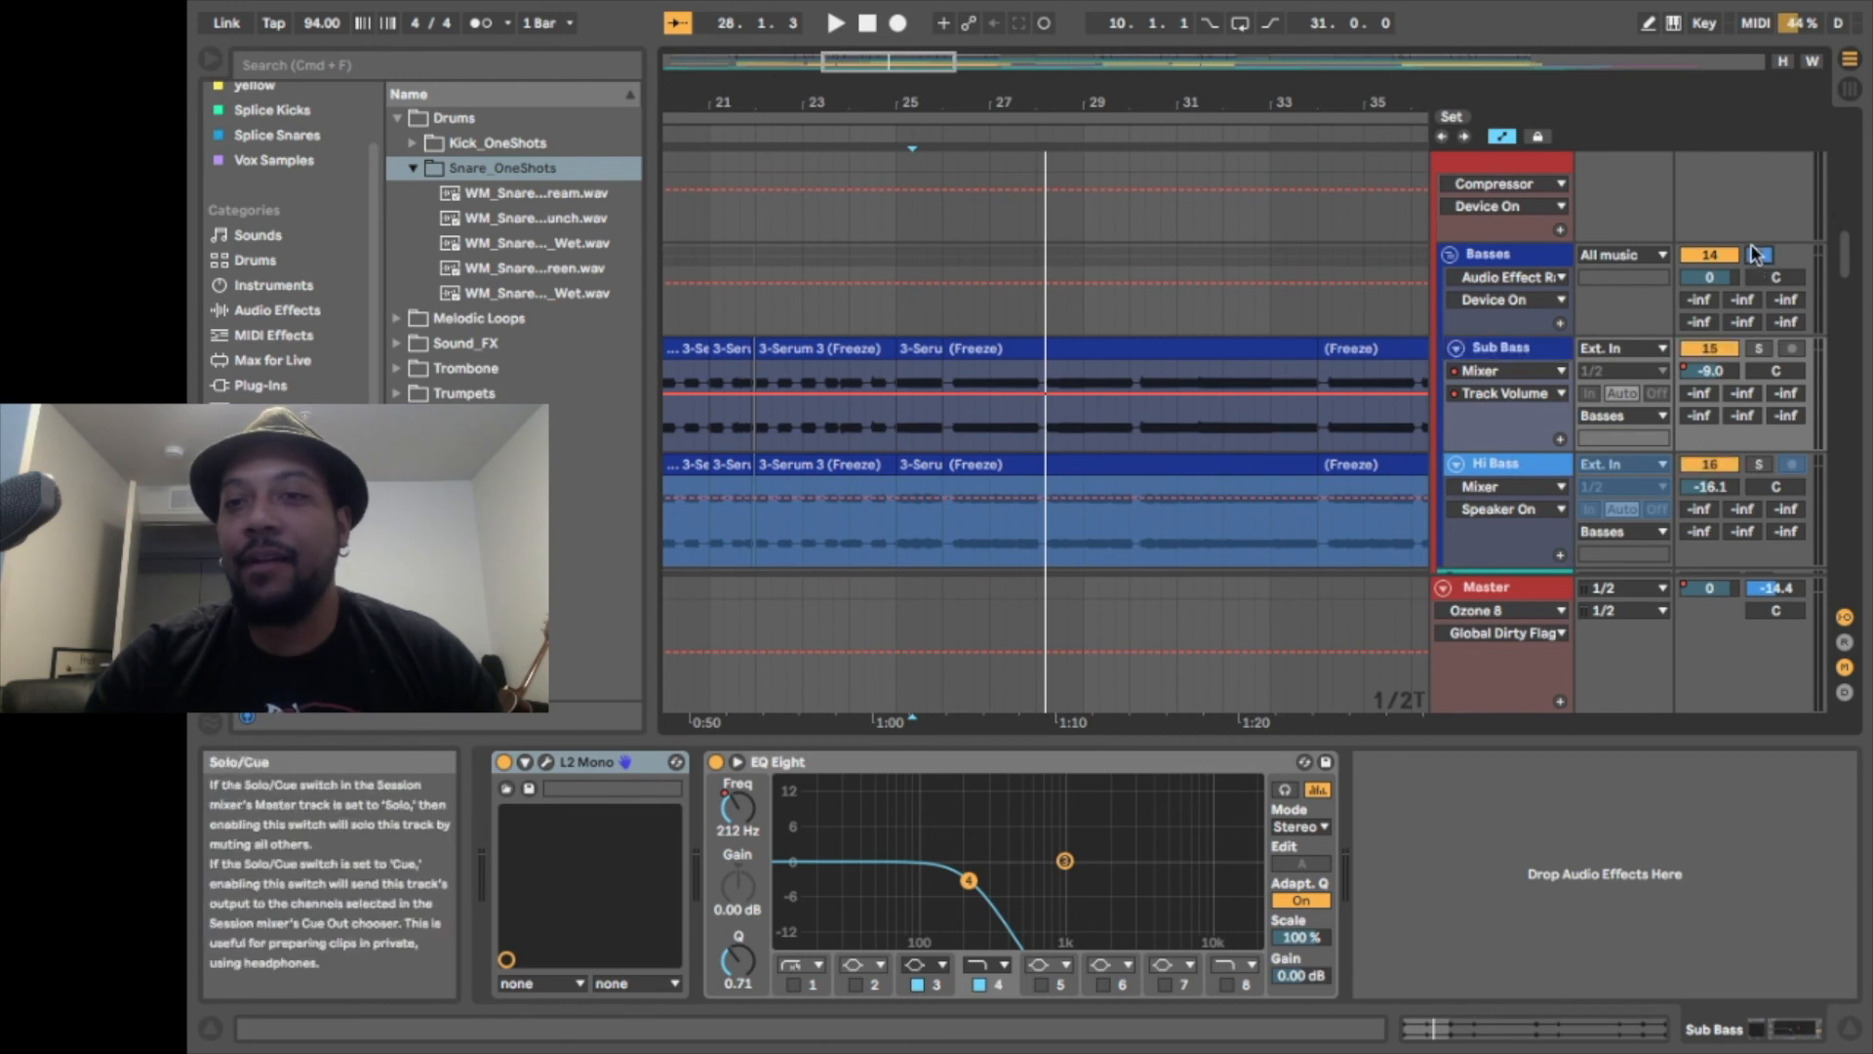
left_click(1756, 255)
scroll(1226, 404, "left", 10)
scroll(1226, 404, "down", 2)
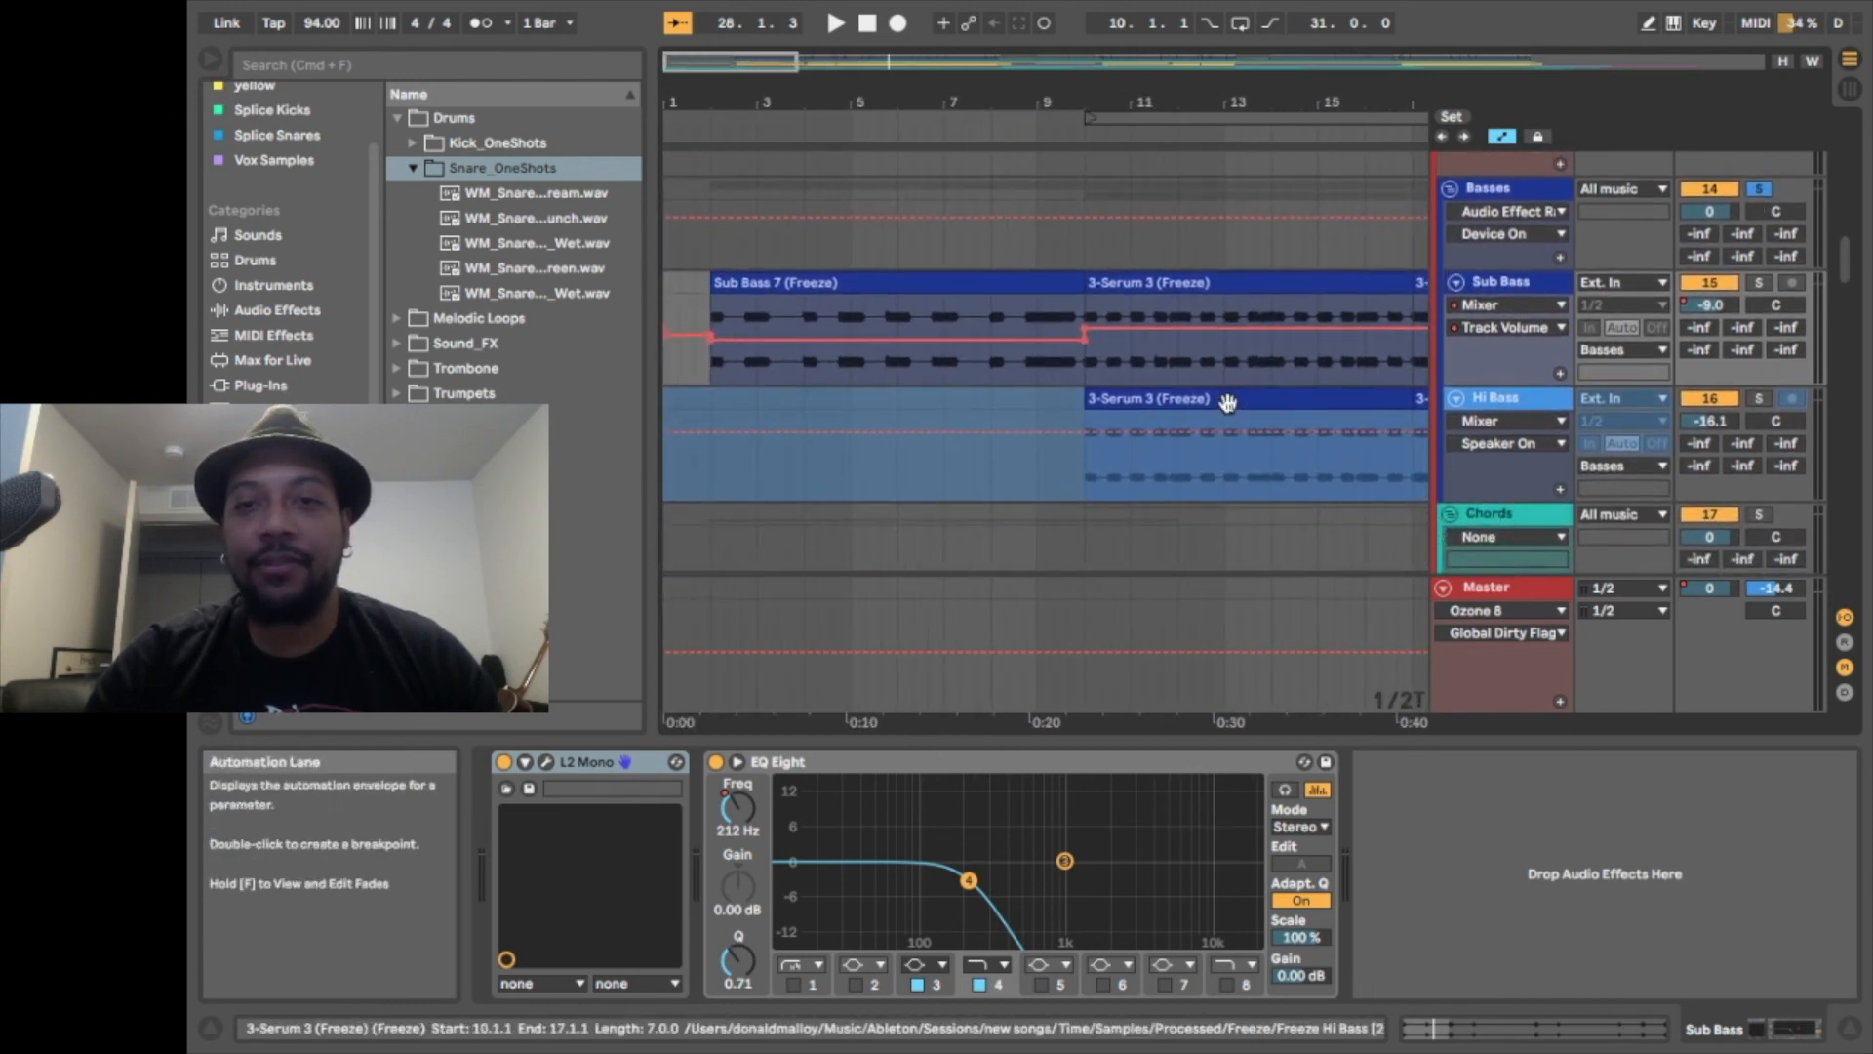
scroll(1228, 406, "right", 5)
scroll(1229, 411, "left", 2)
scroll(1229, 411, "up", 1)
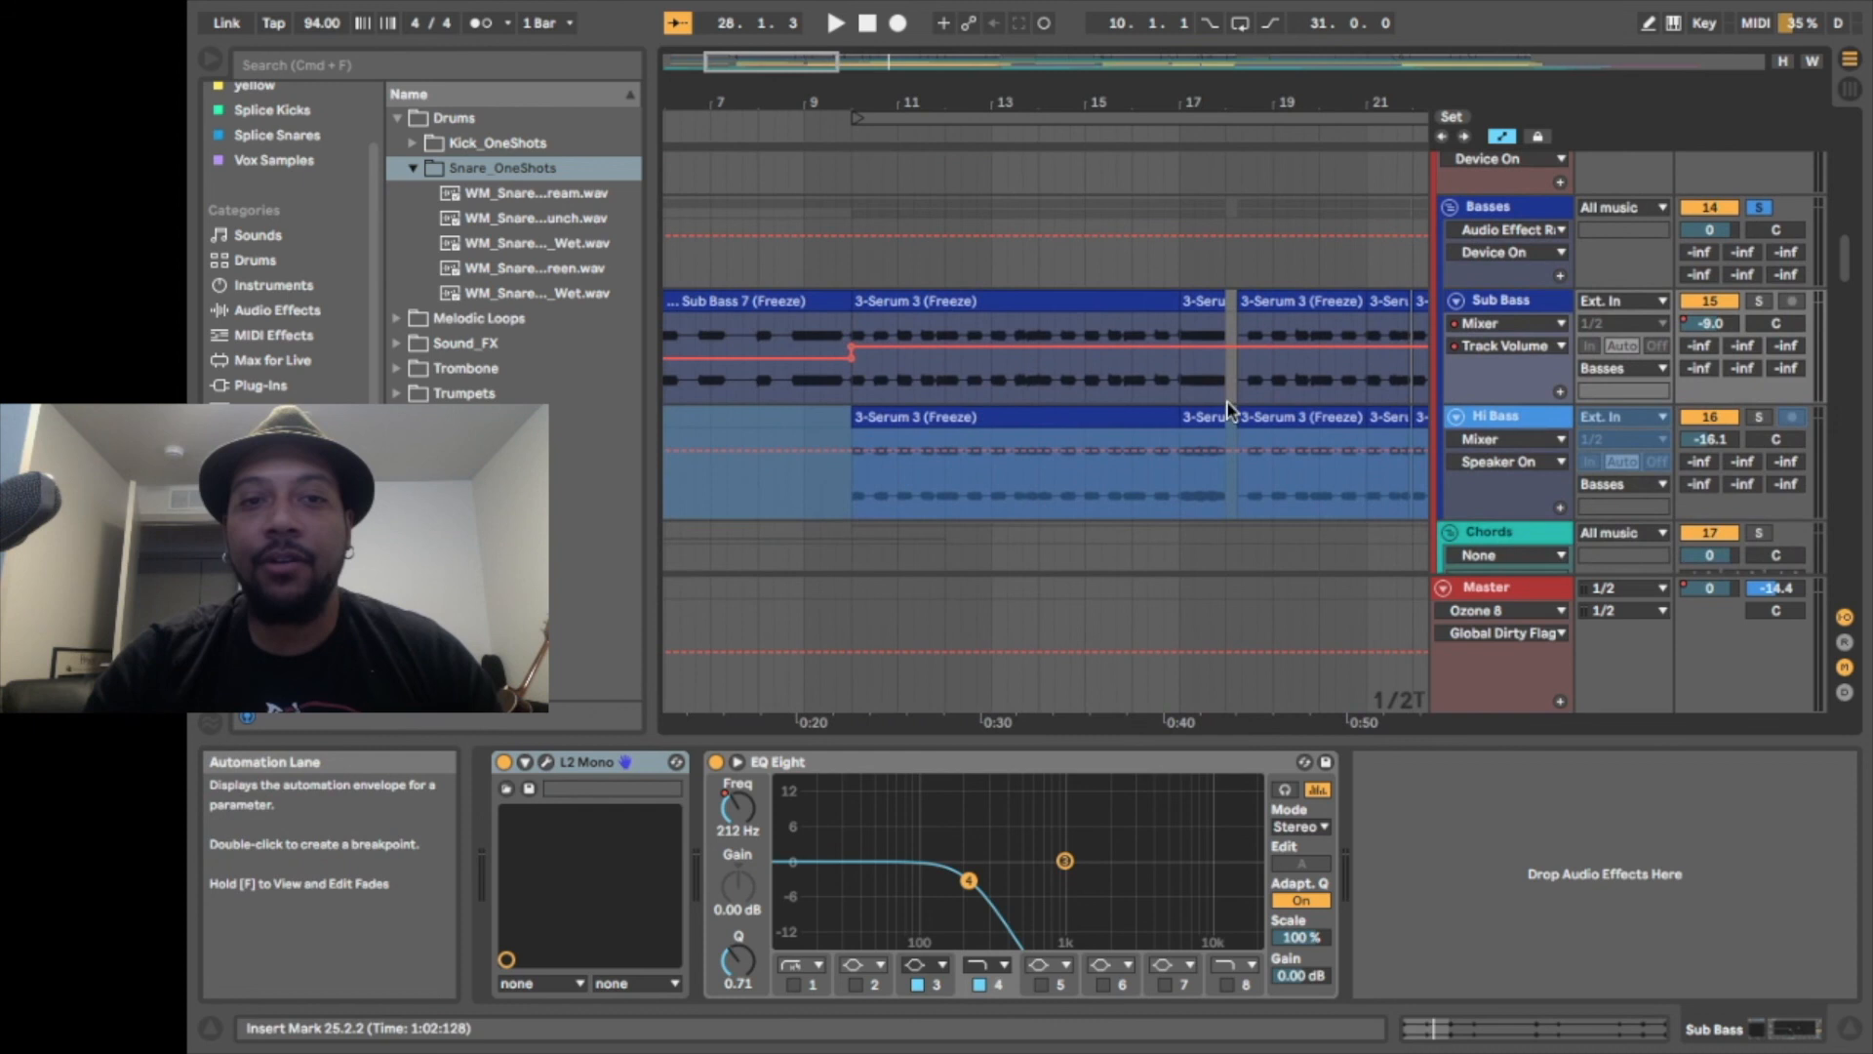
left_click(851, 409)
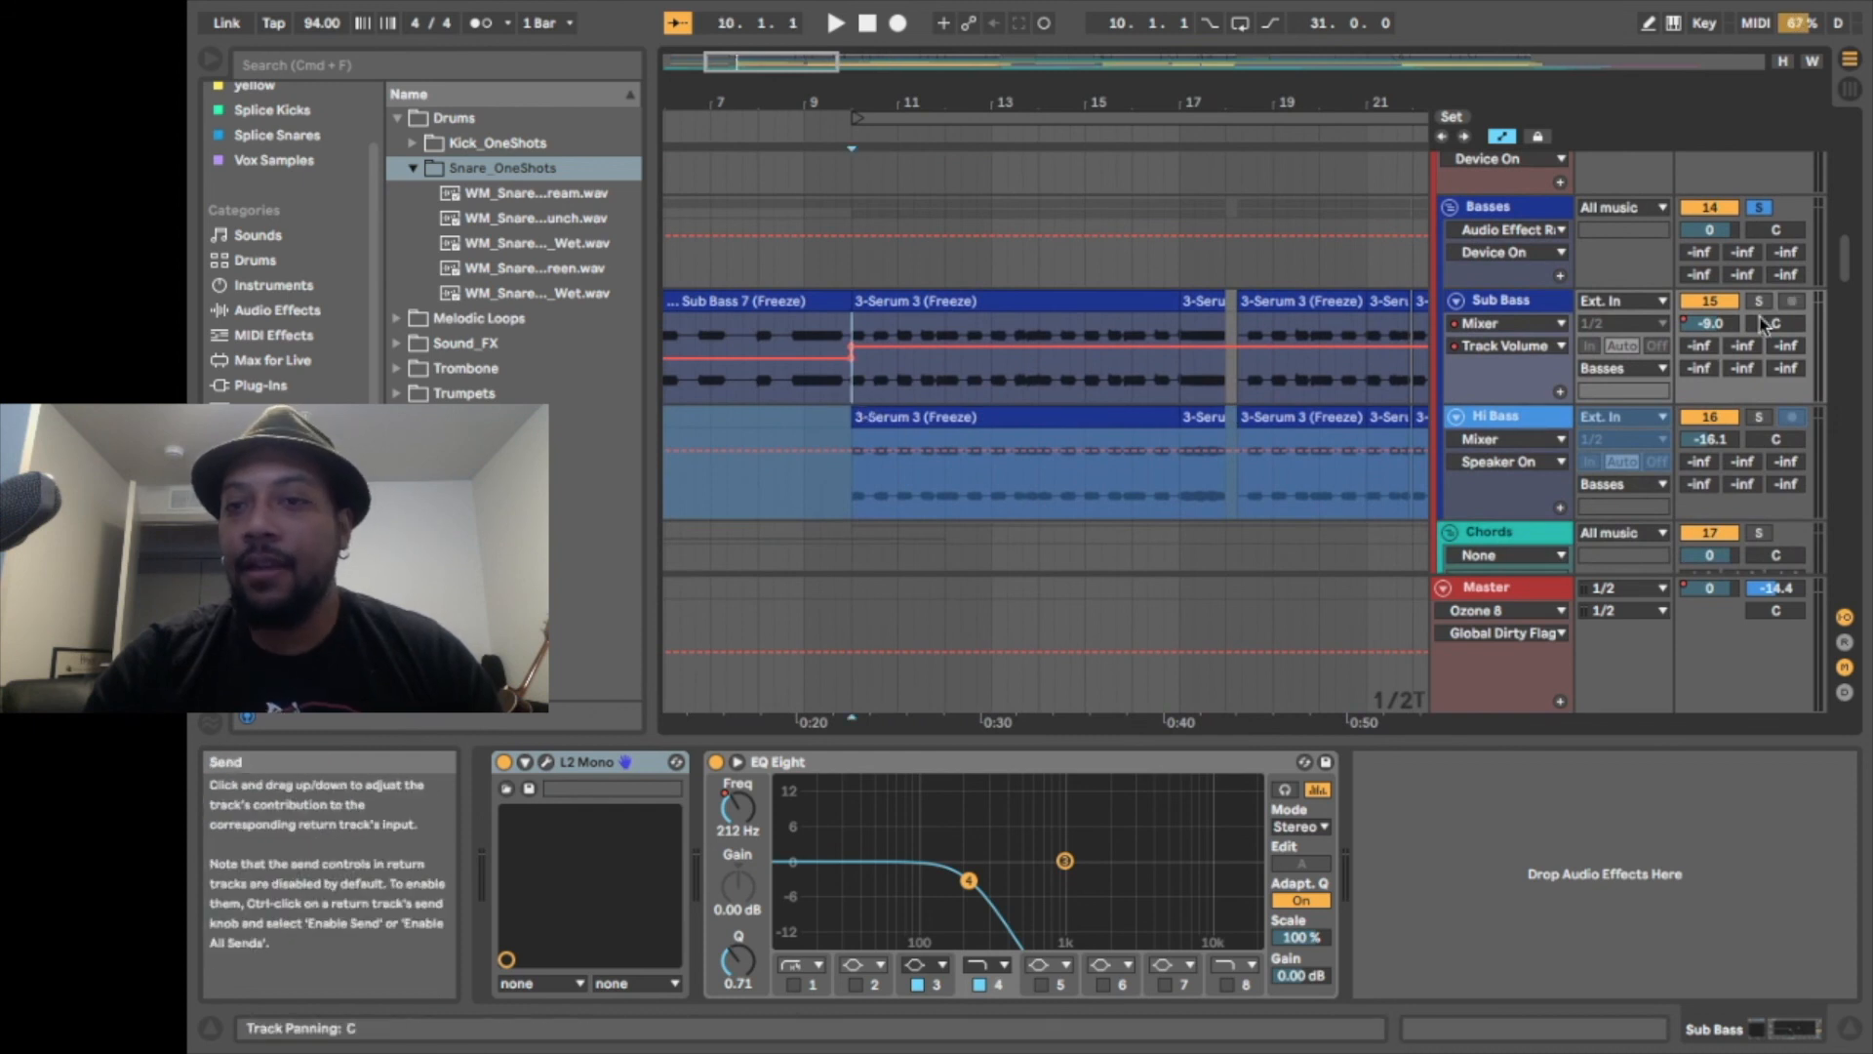
Audition the Basses group from bar 10, muting and reactivating the Hi Bass track first and the Sub Bass track second
key("space")
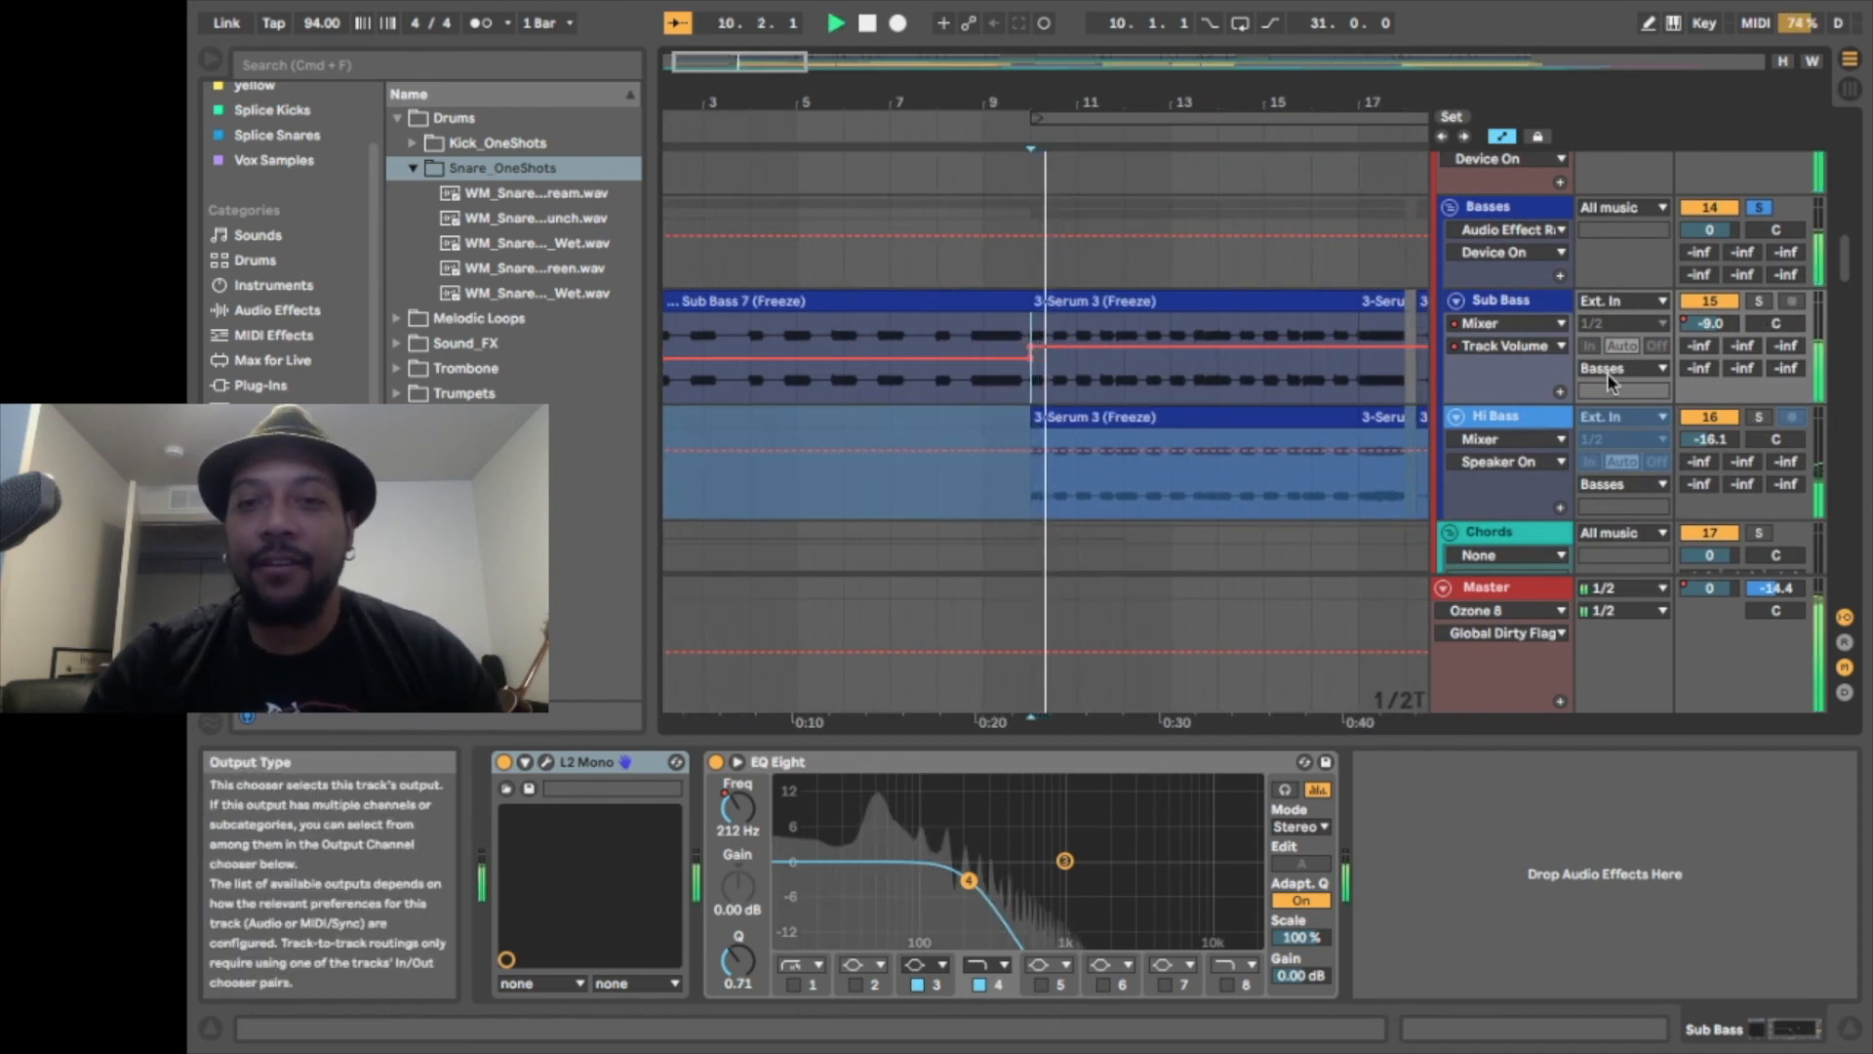
left_click(1719, 420)
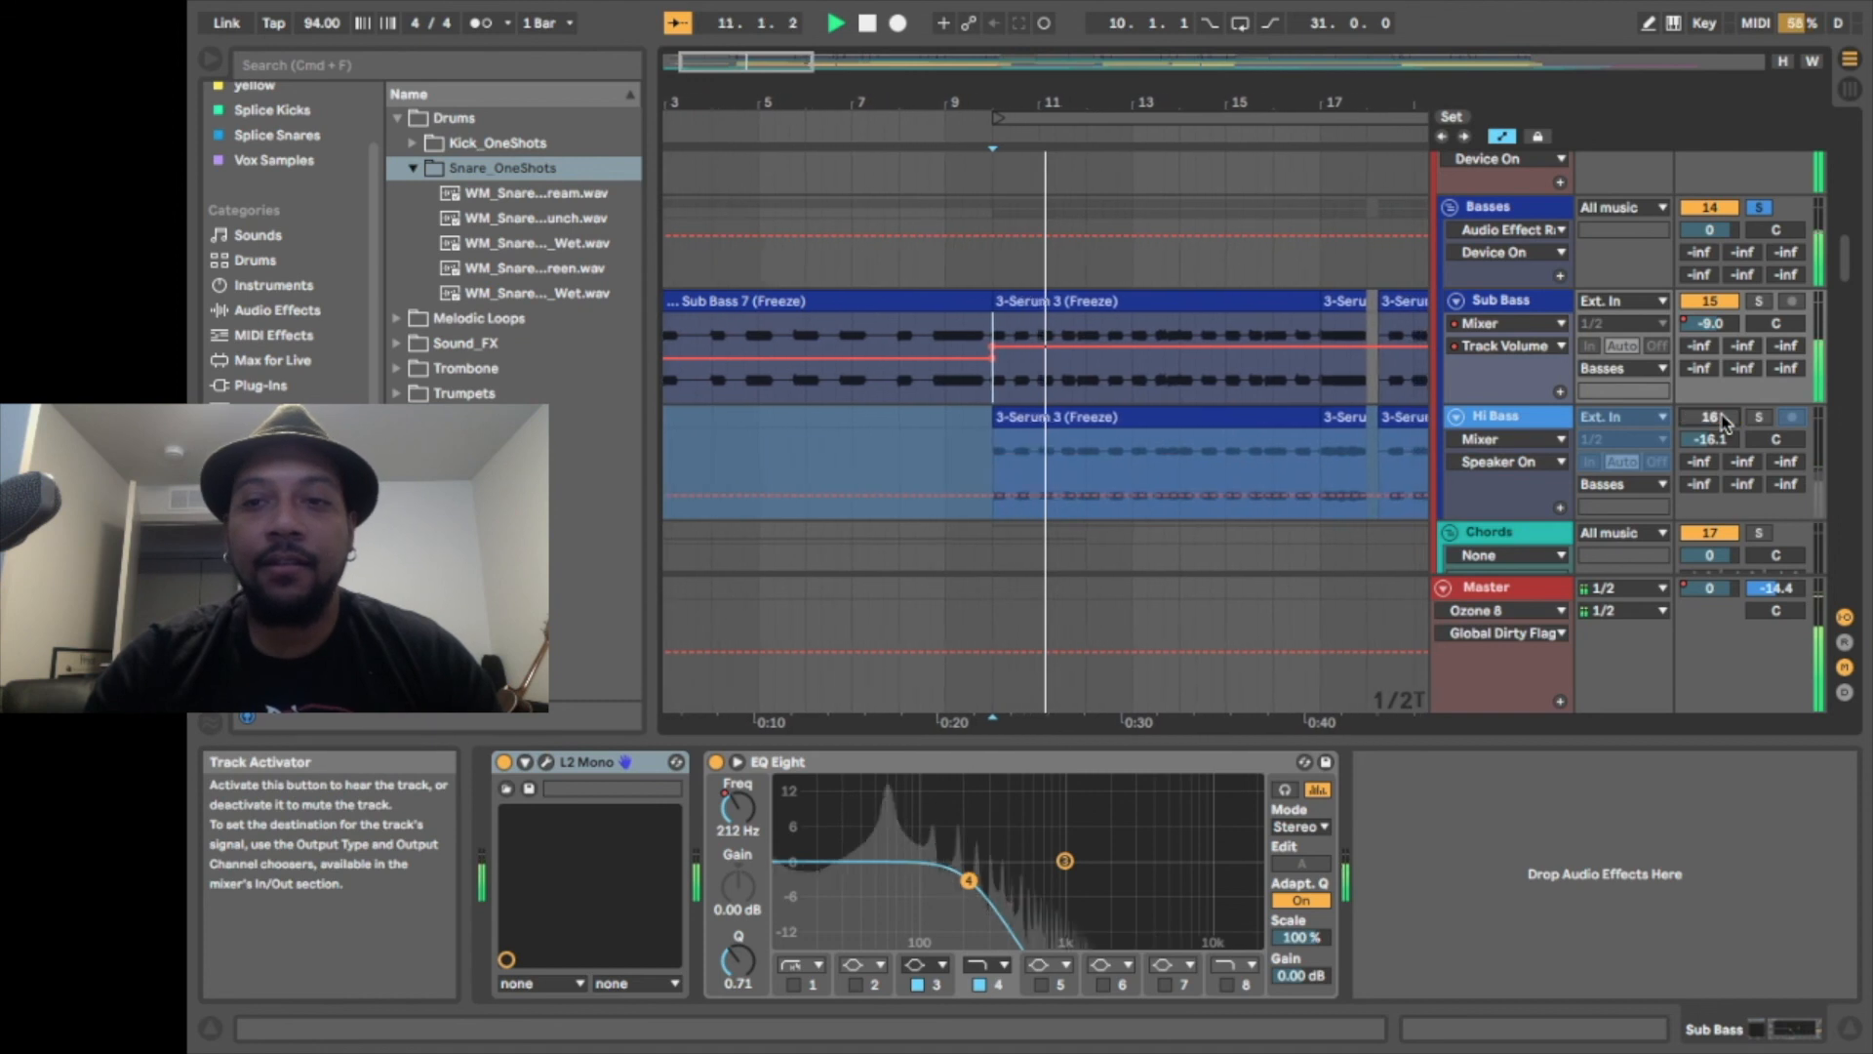
left_click(1719, 419)
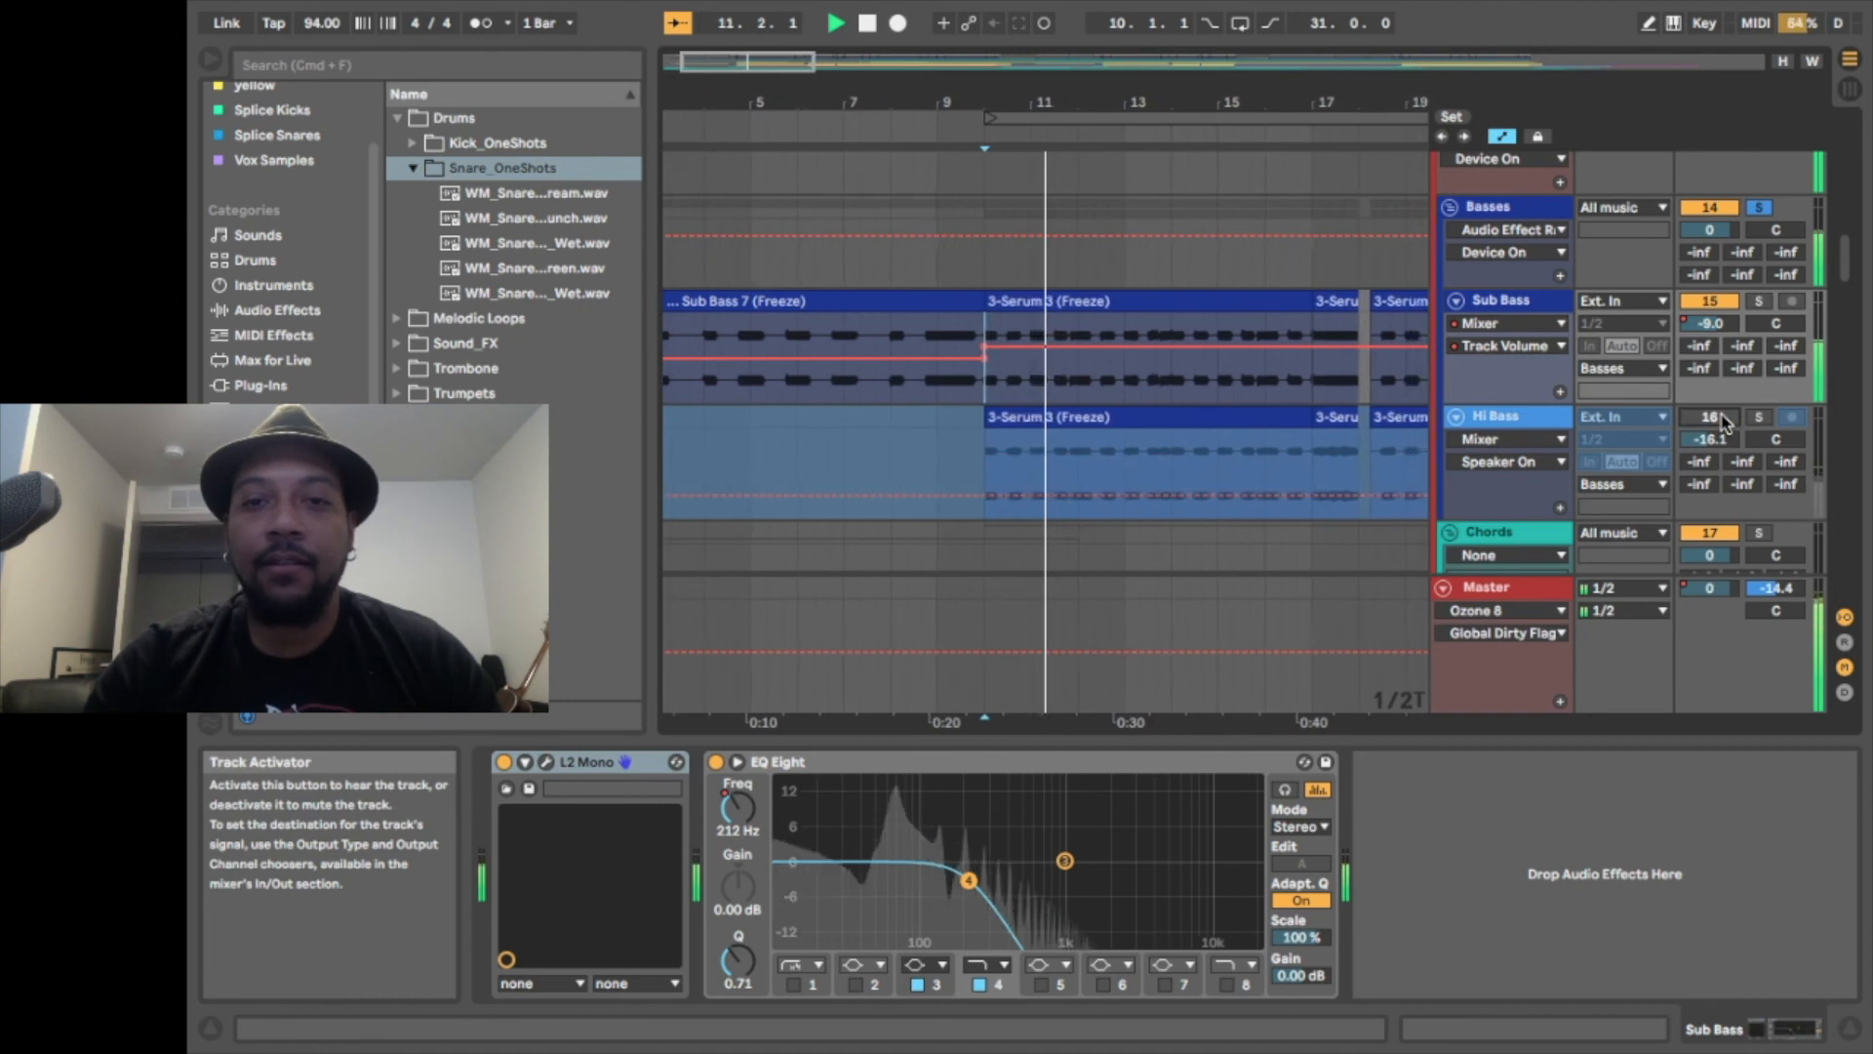
left_click(1720, 303)
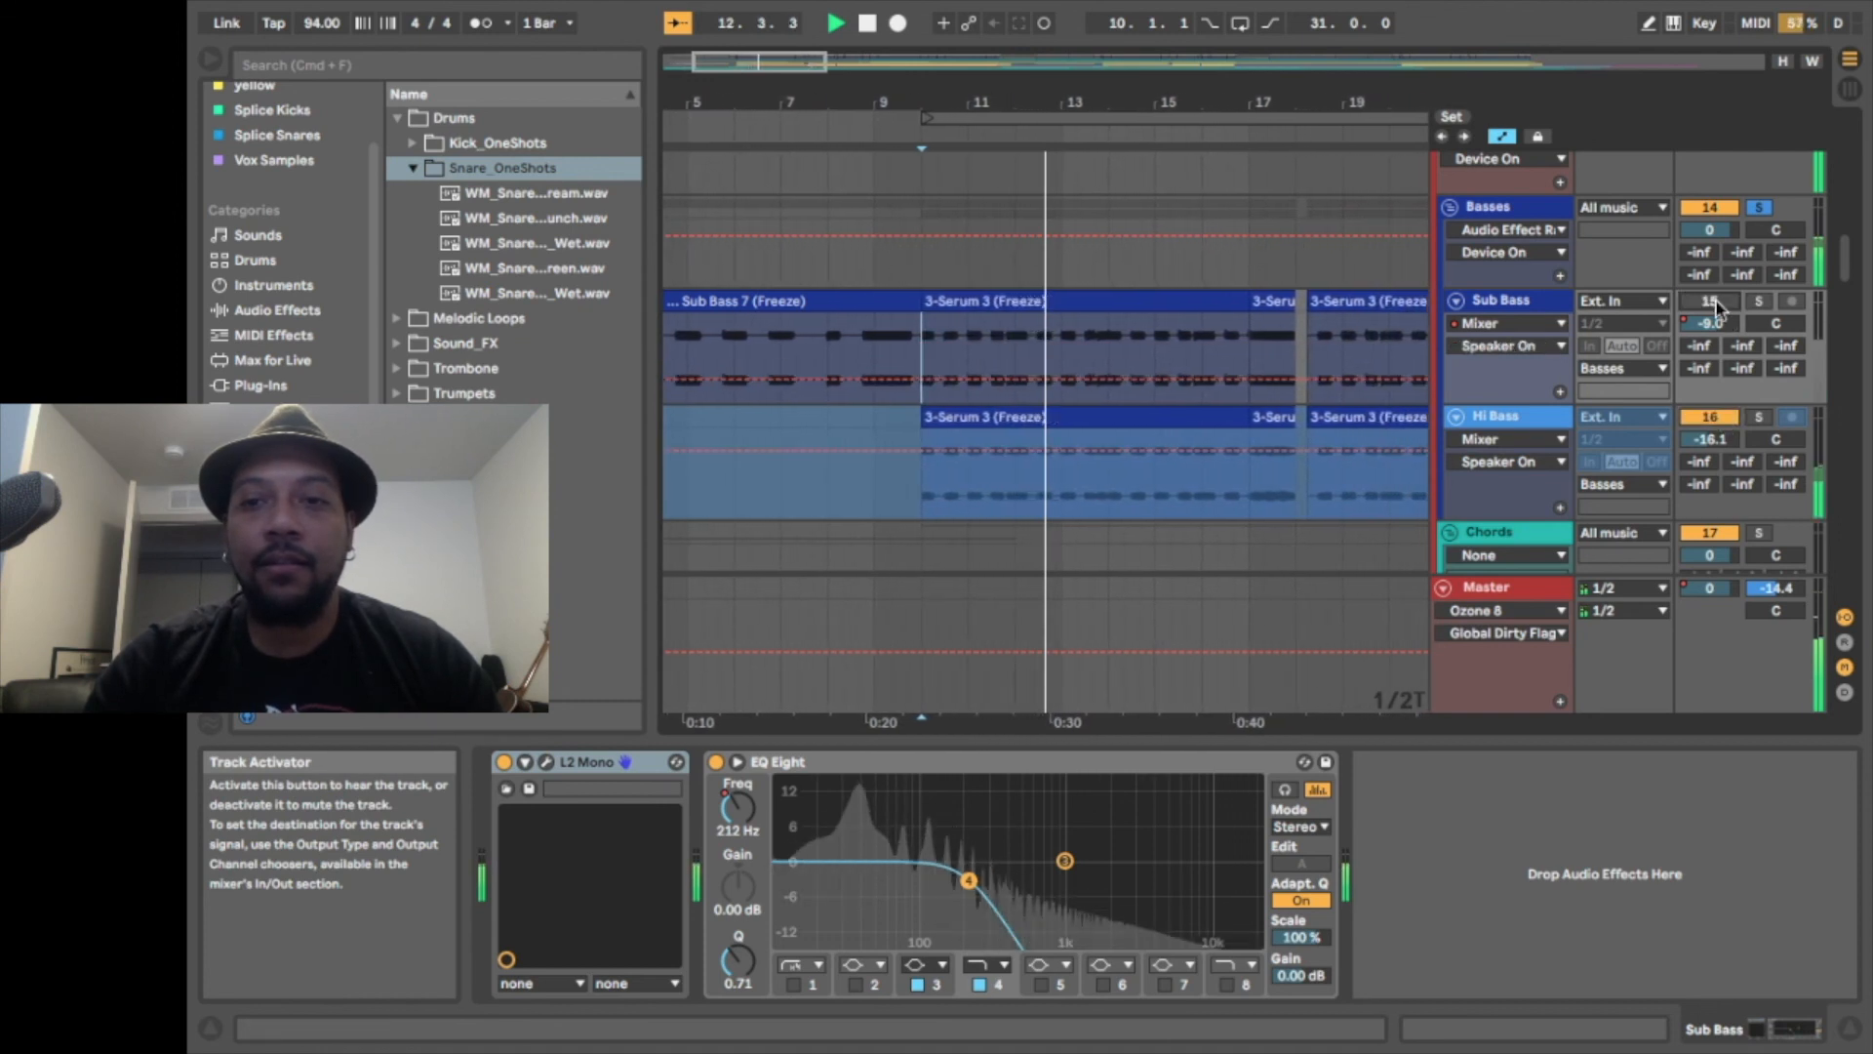
left_click(1717, 304)
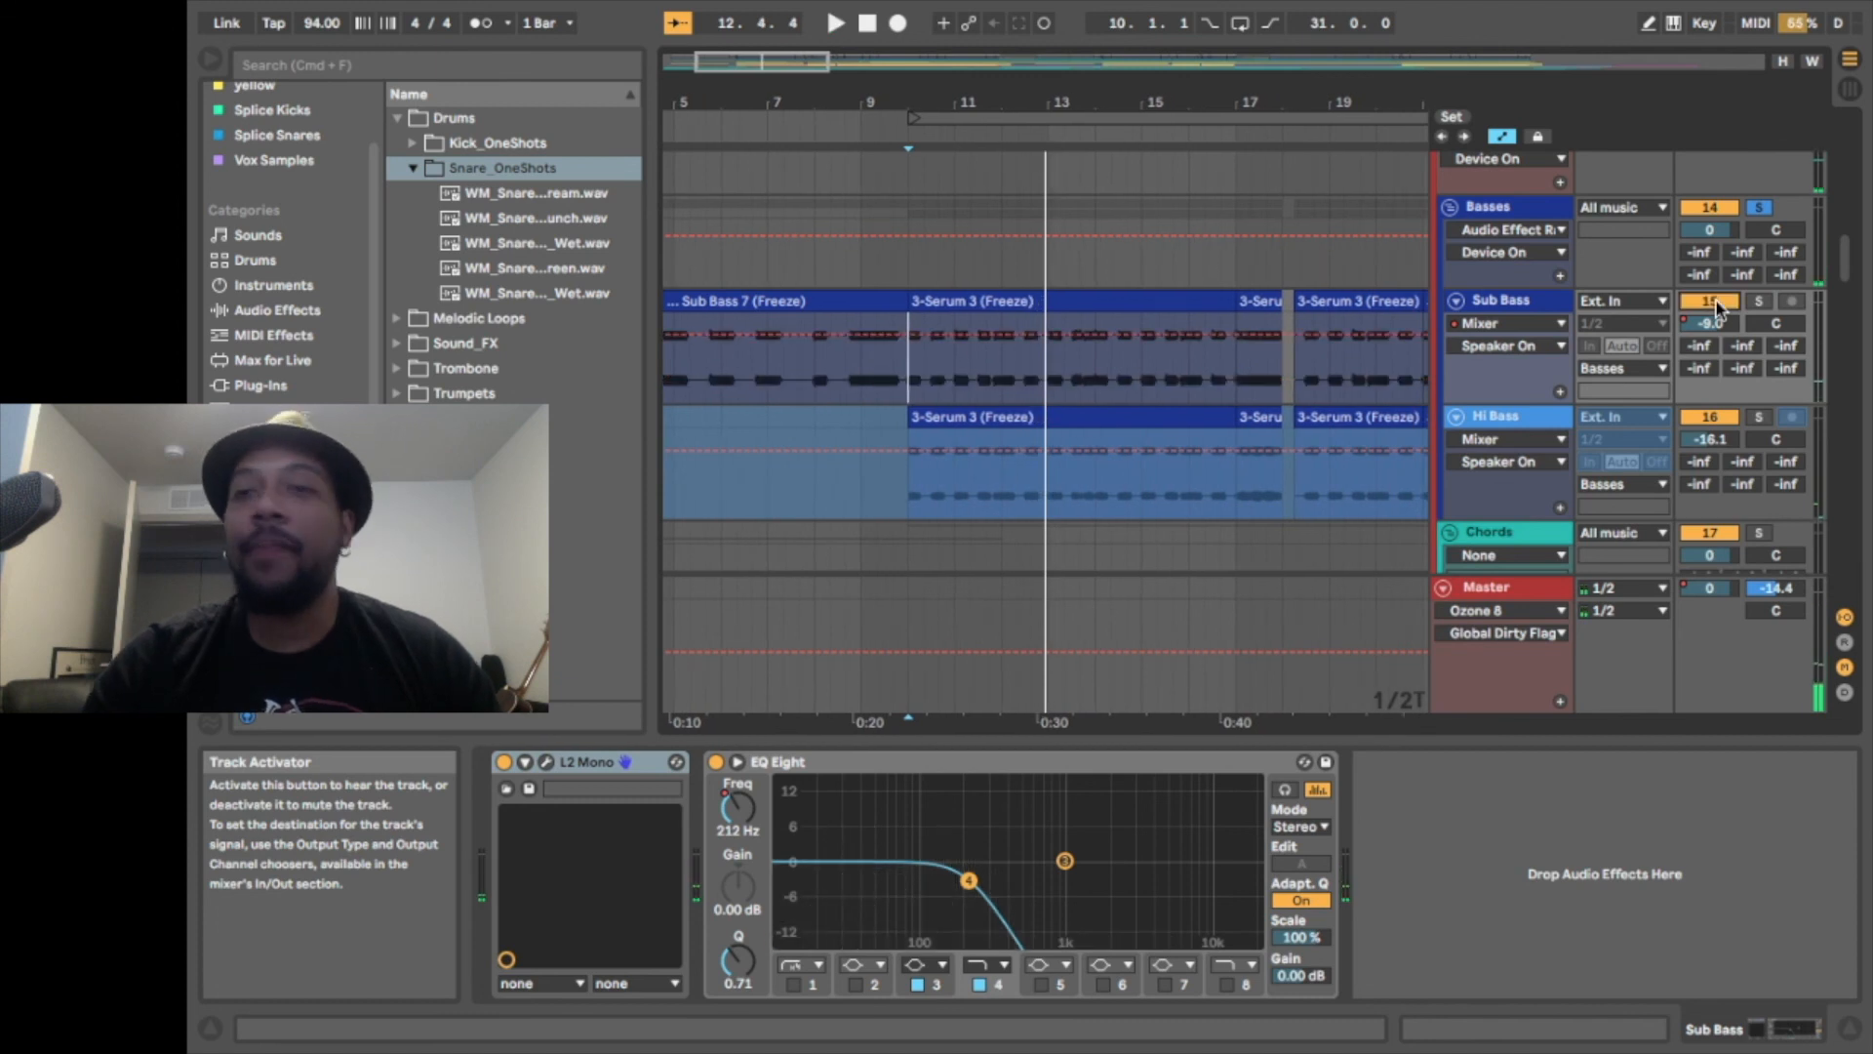
Open the L2 Mono plug-in window of the Sub Bass track
left_click(1519, 302)
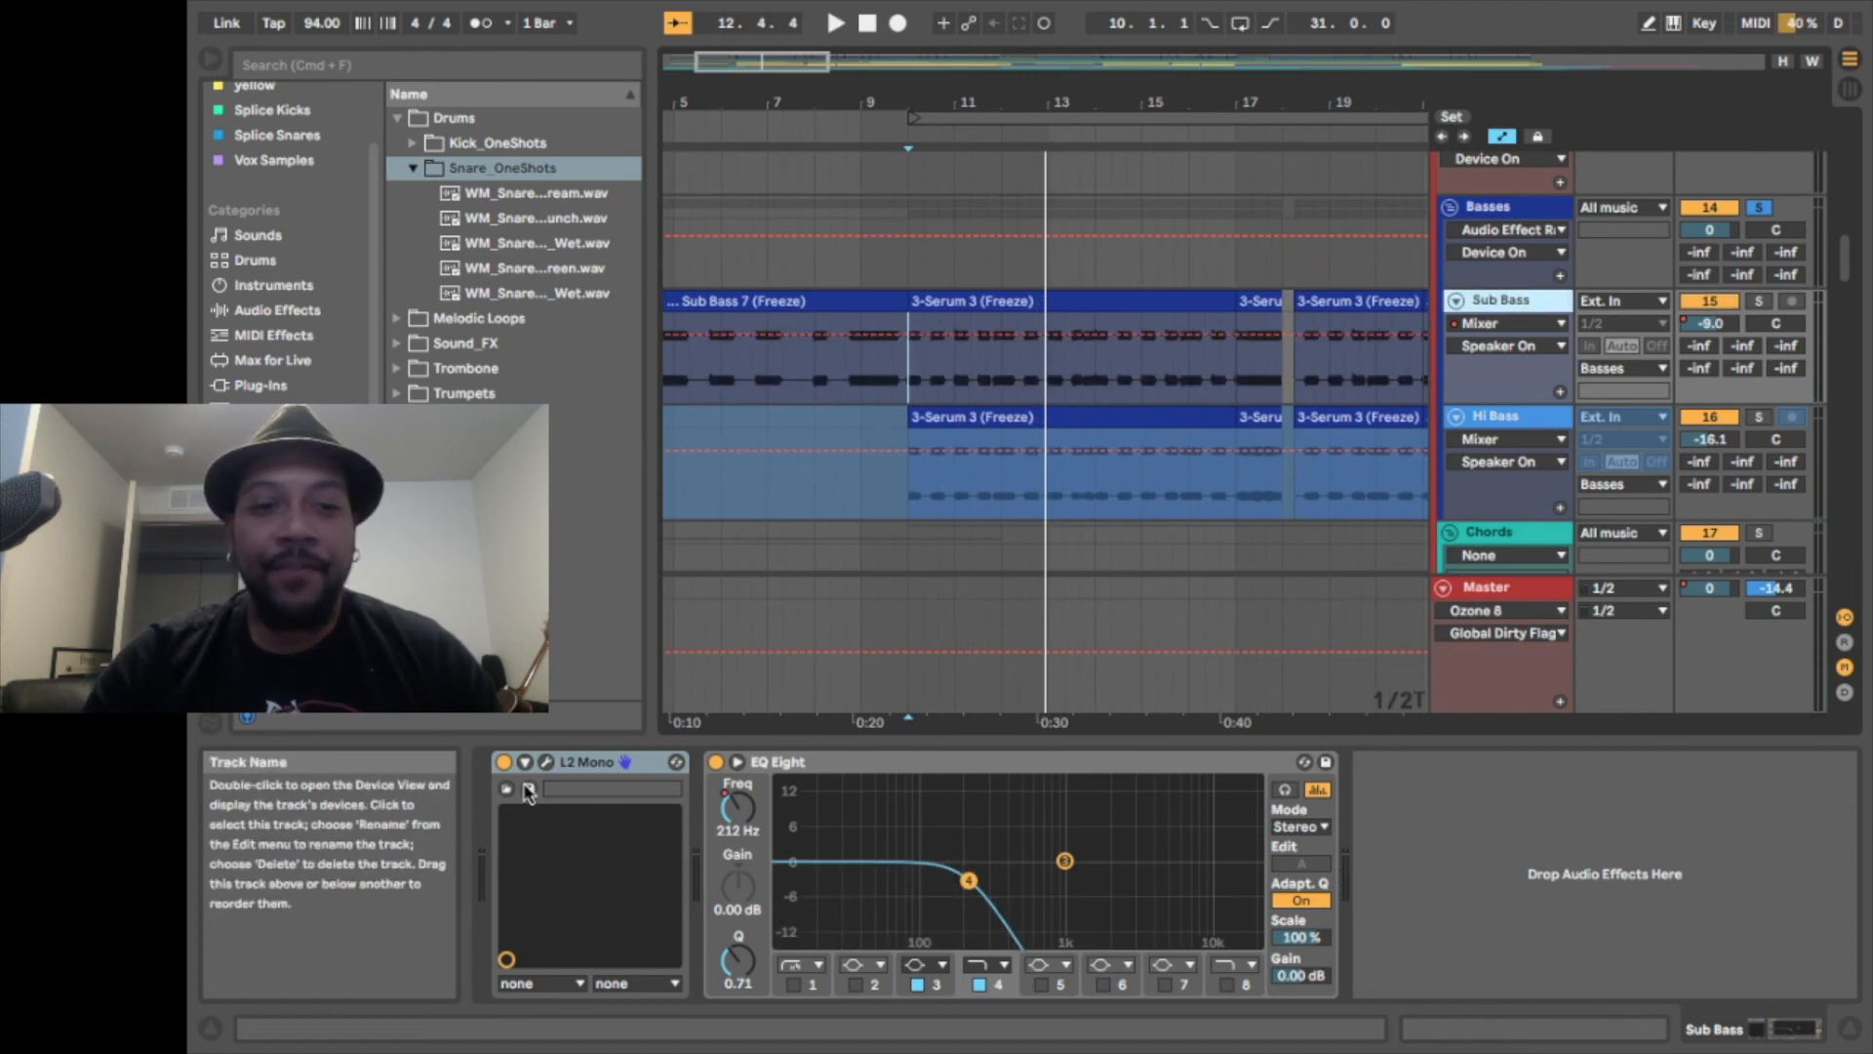
left_click(547, 763)
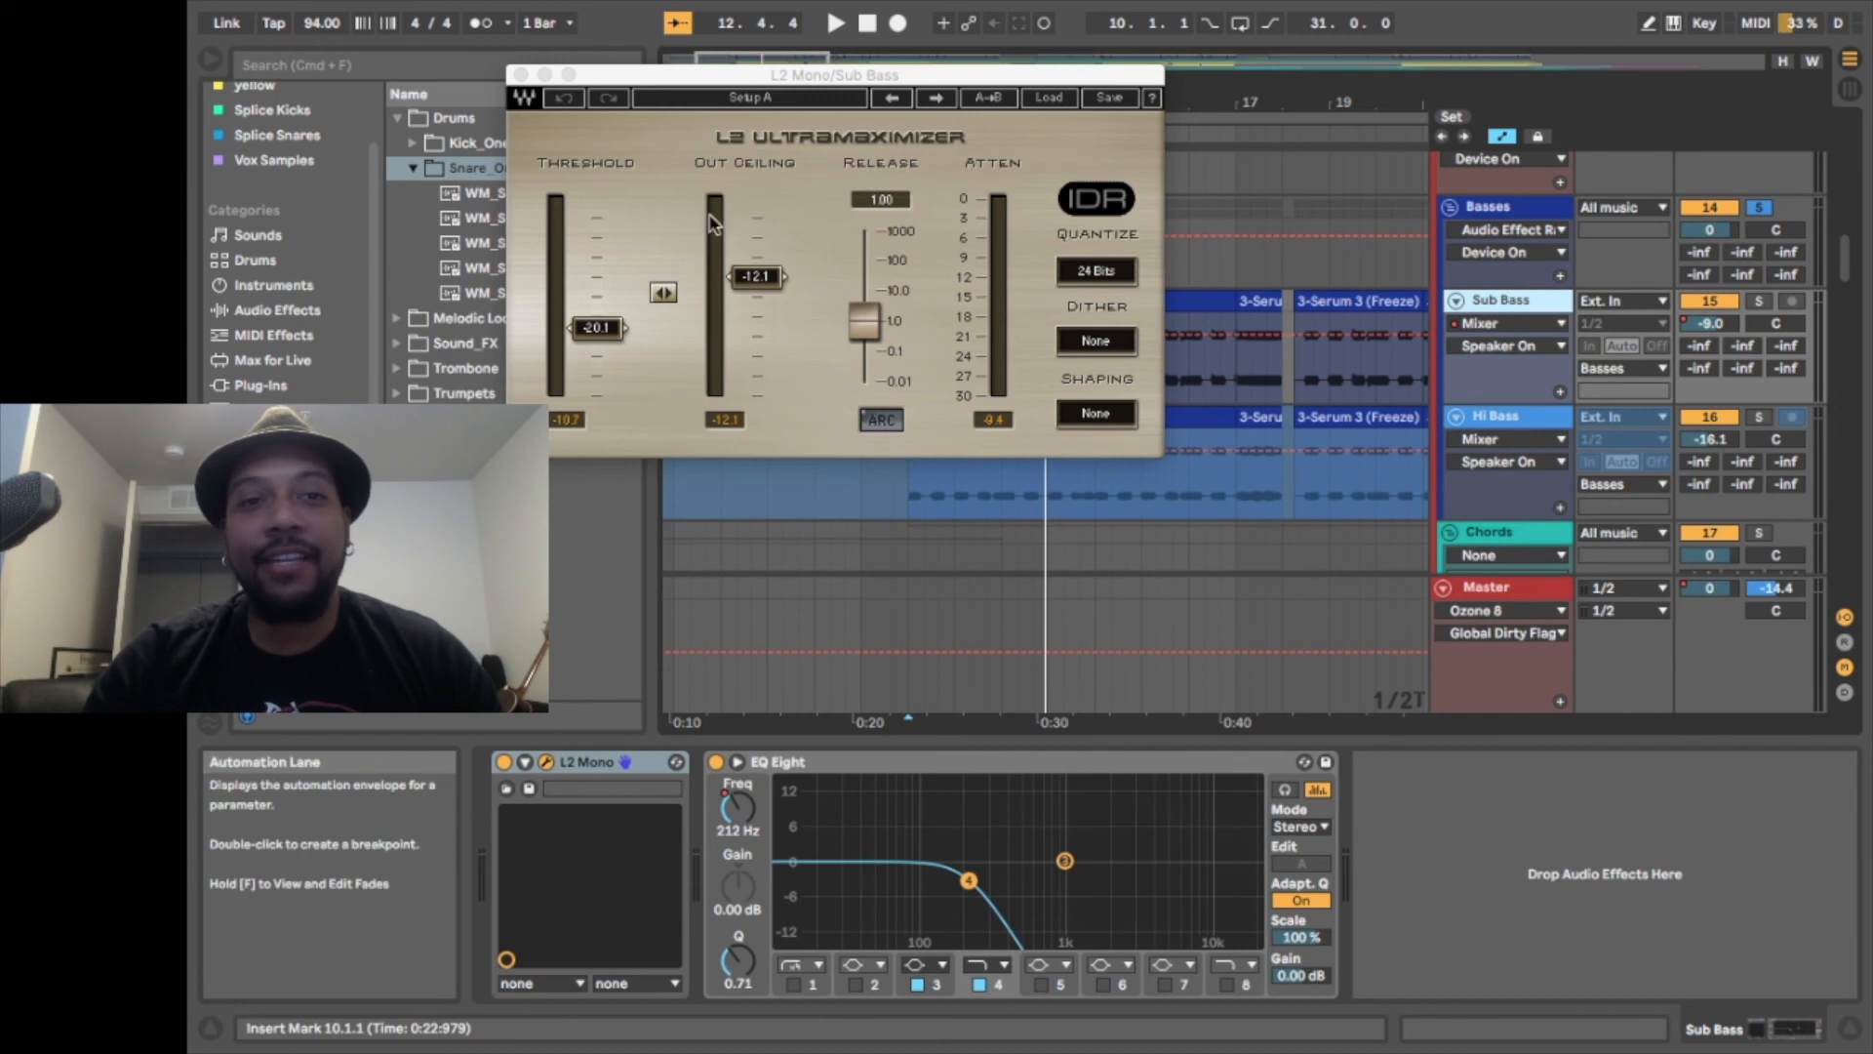
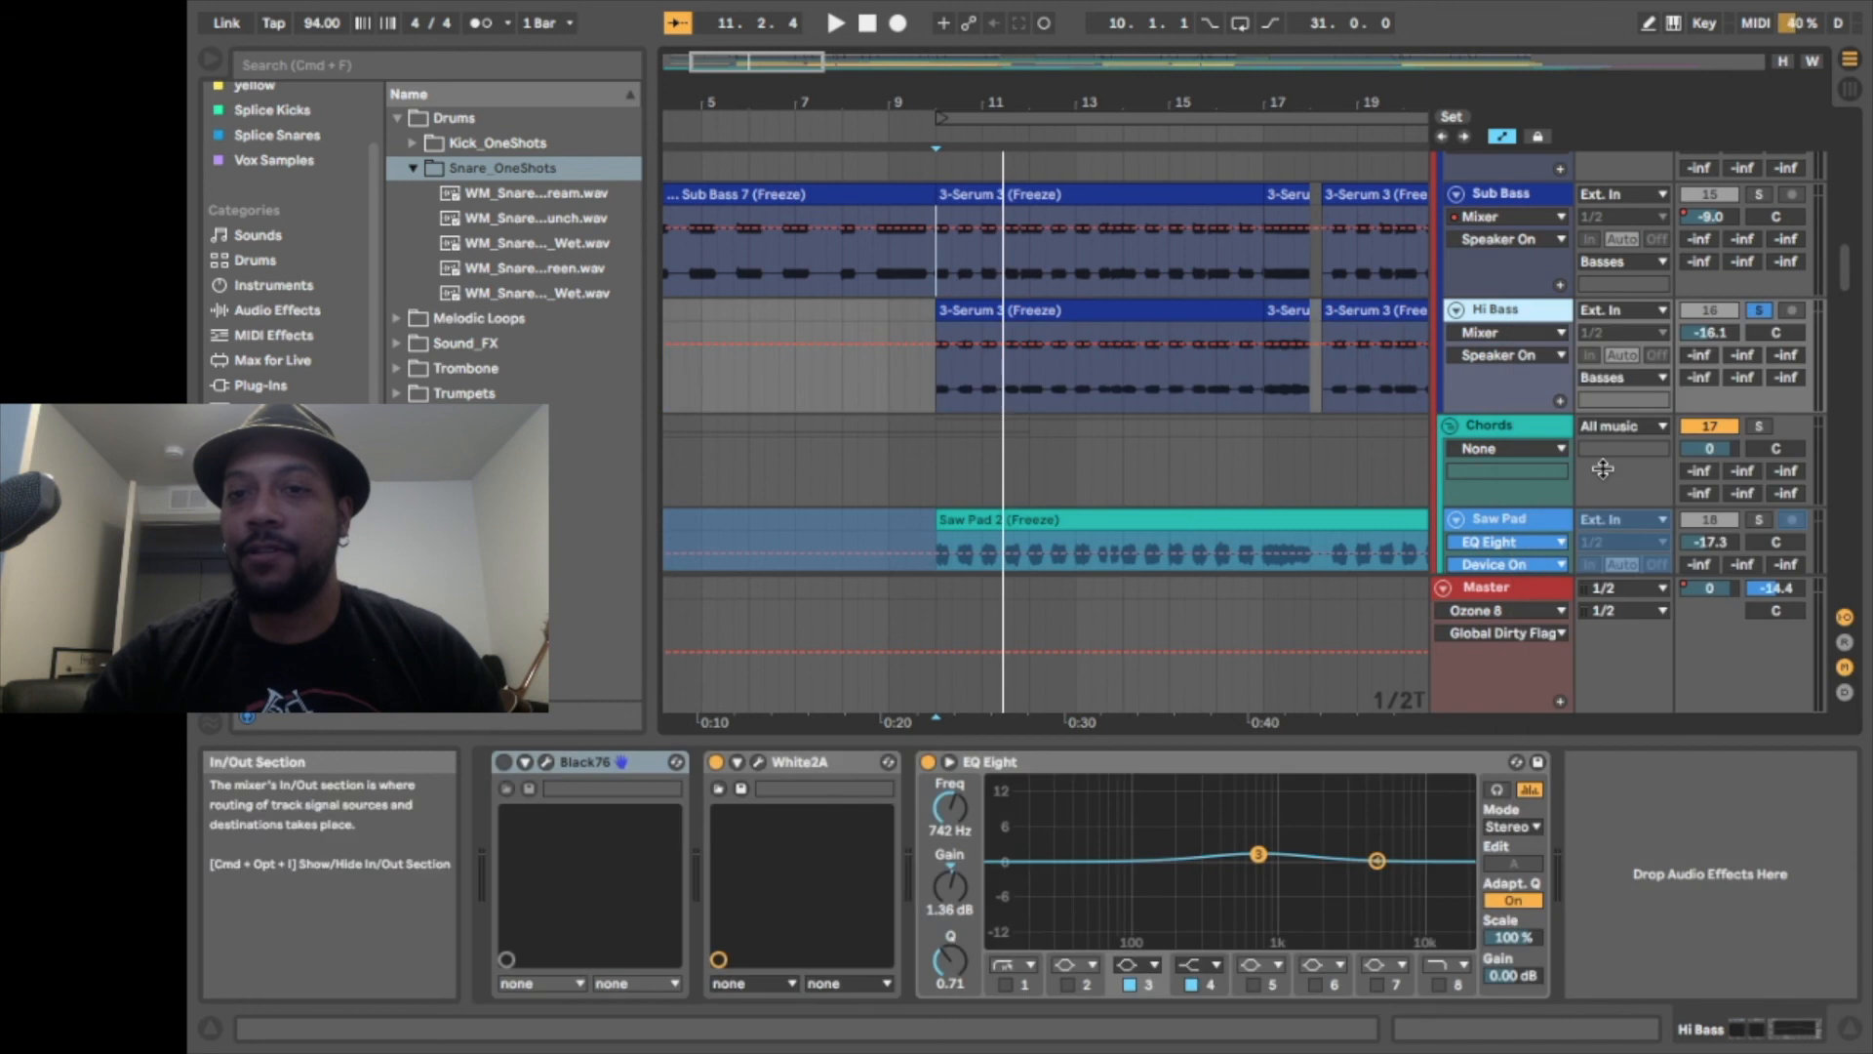
Audition the soloed Hi Bass track from bar 10 and stop playback
left_click(934, 400)
key("space")
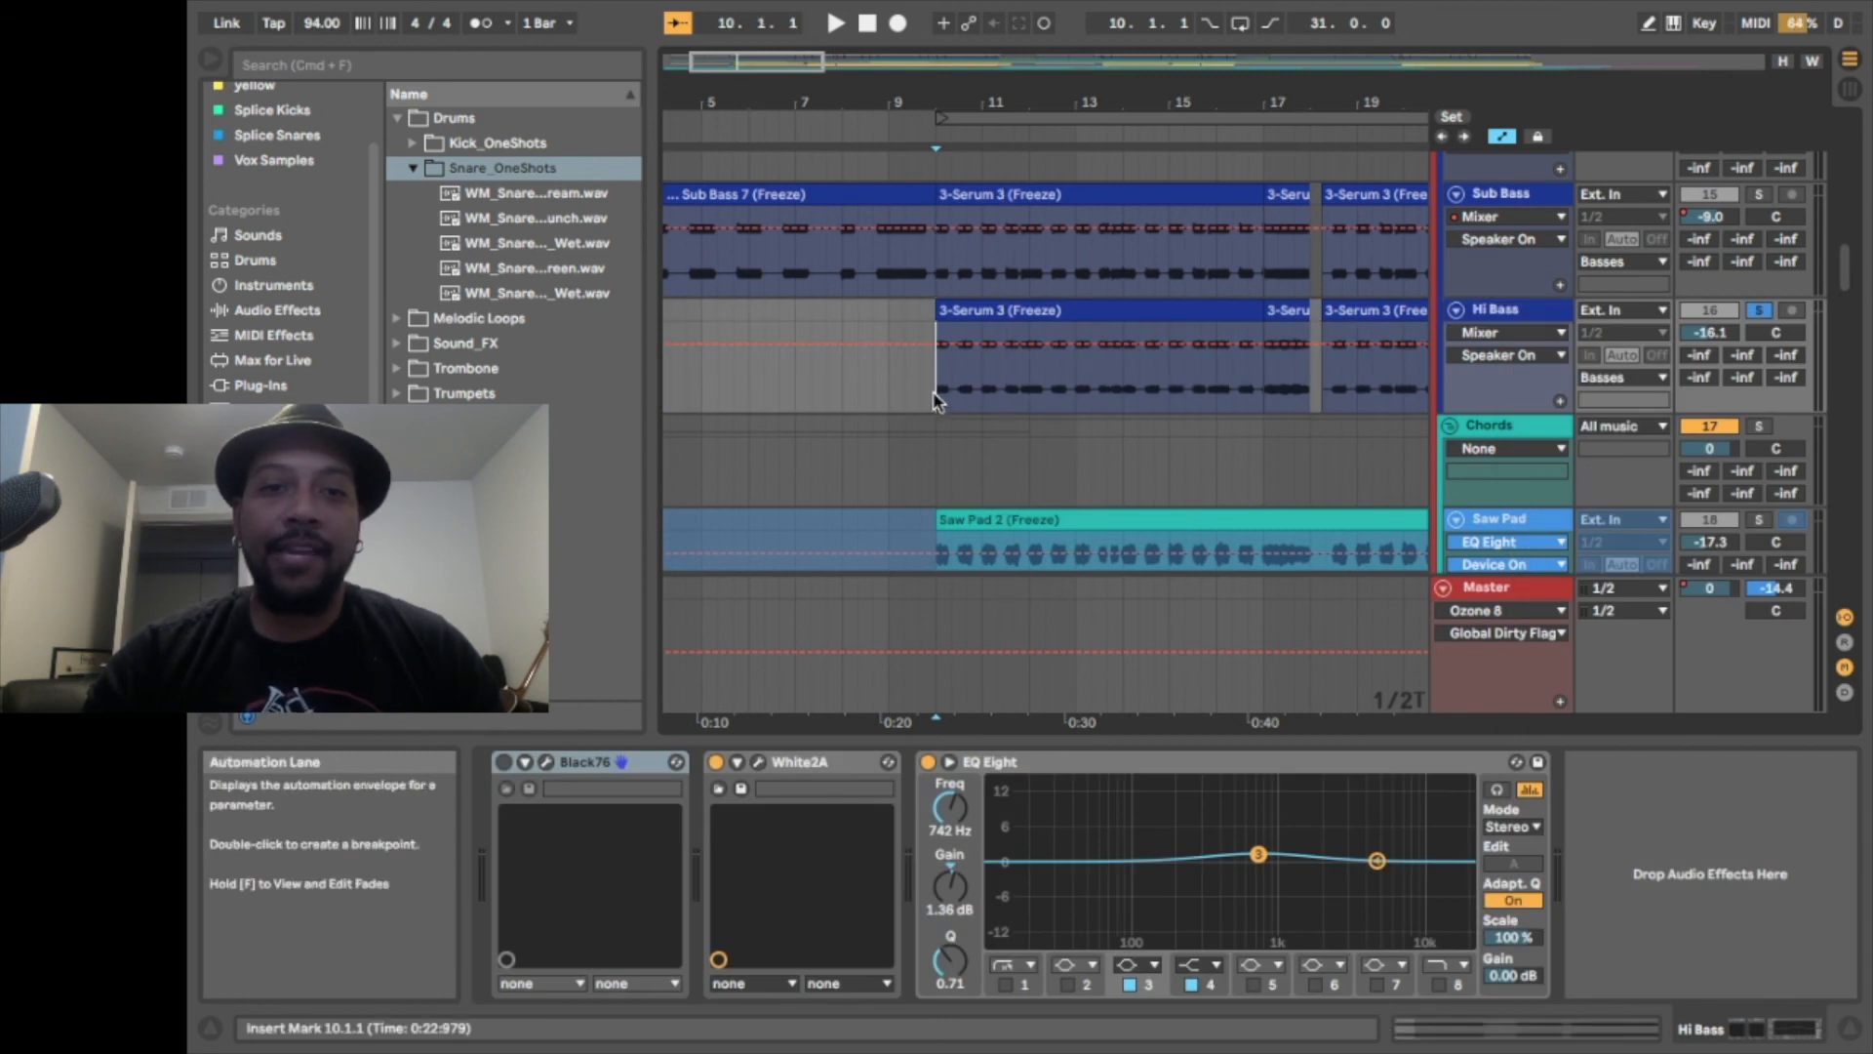
key("space")
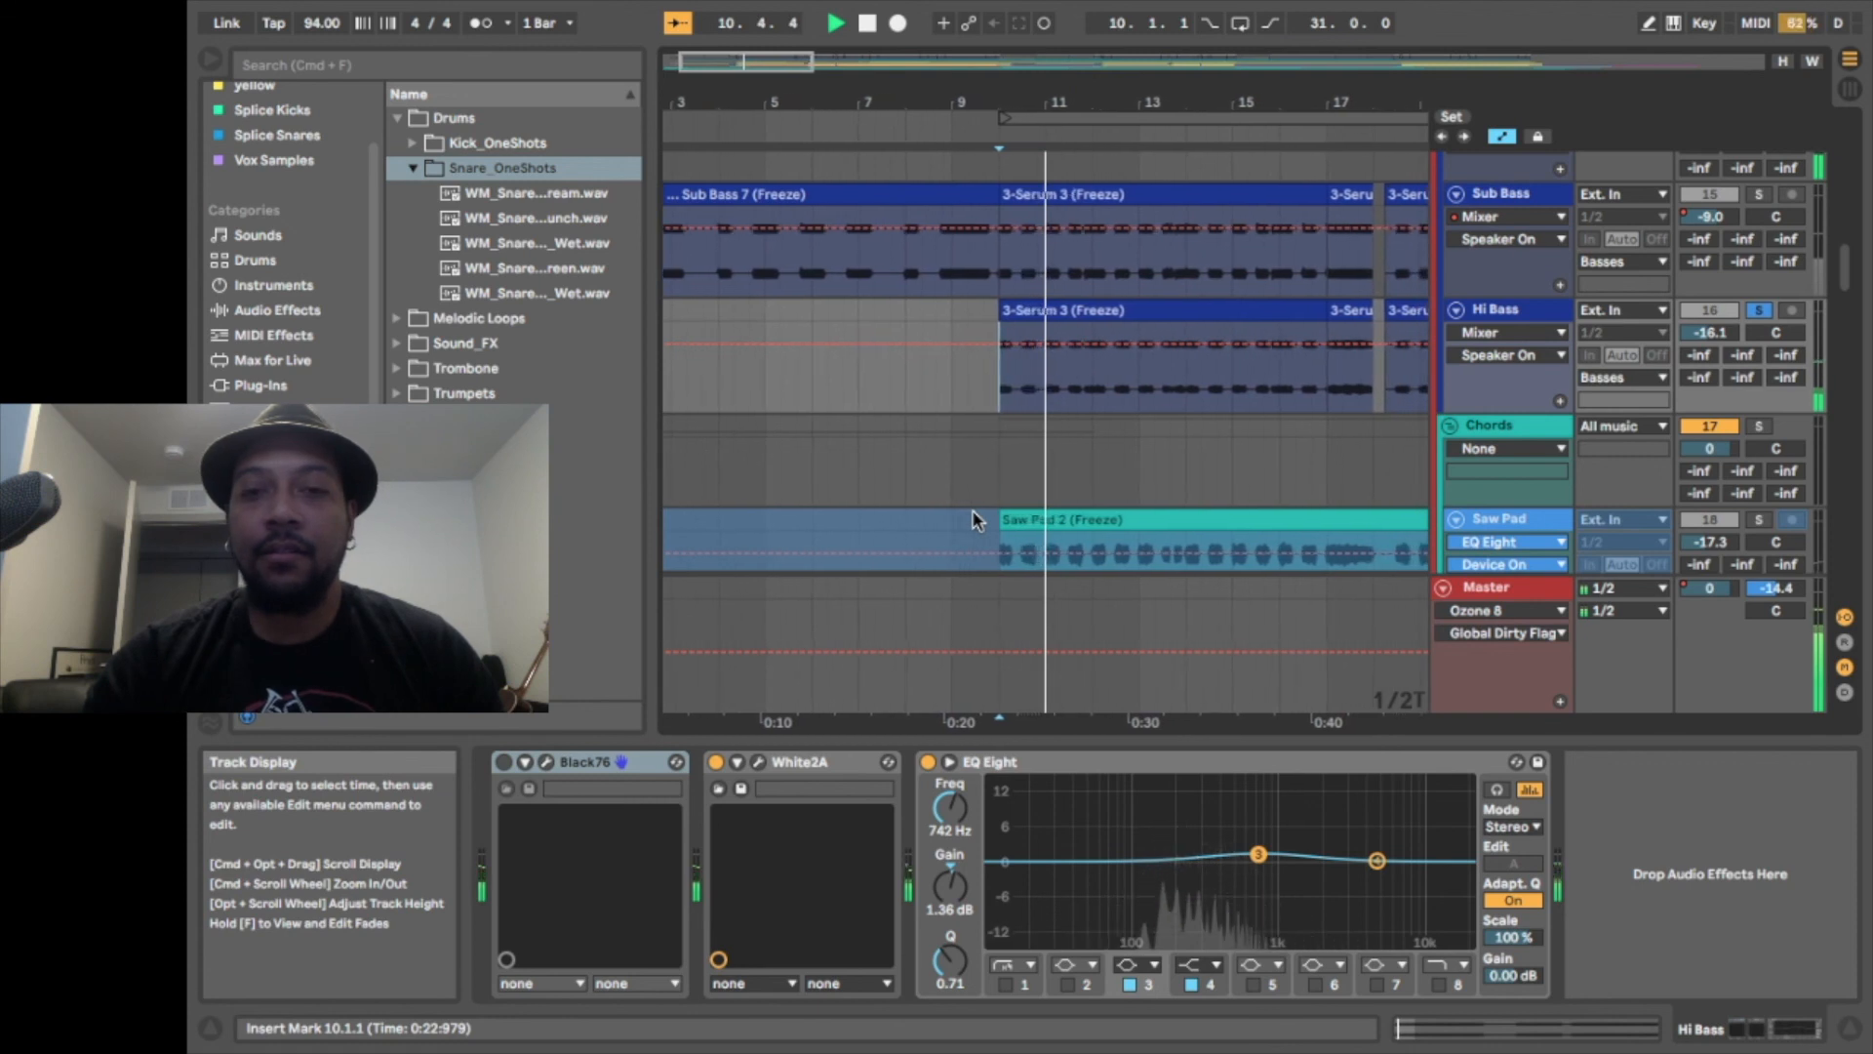
key("space")
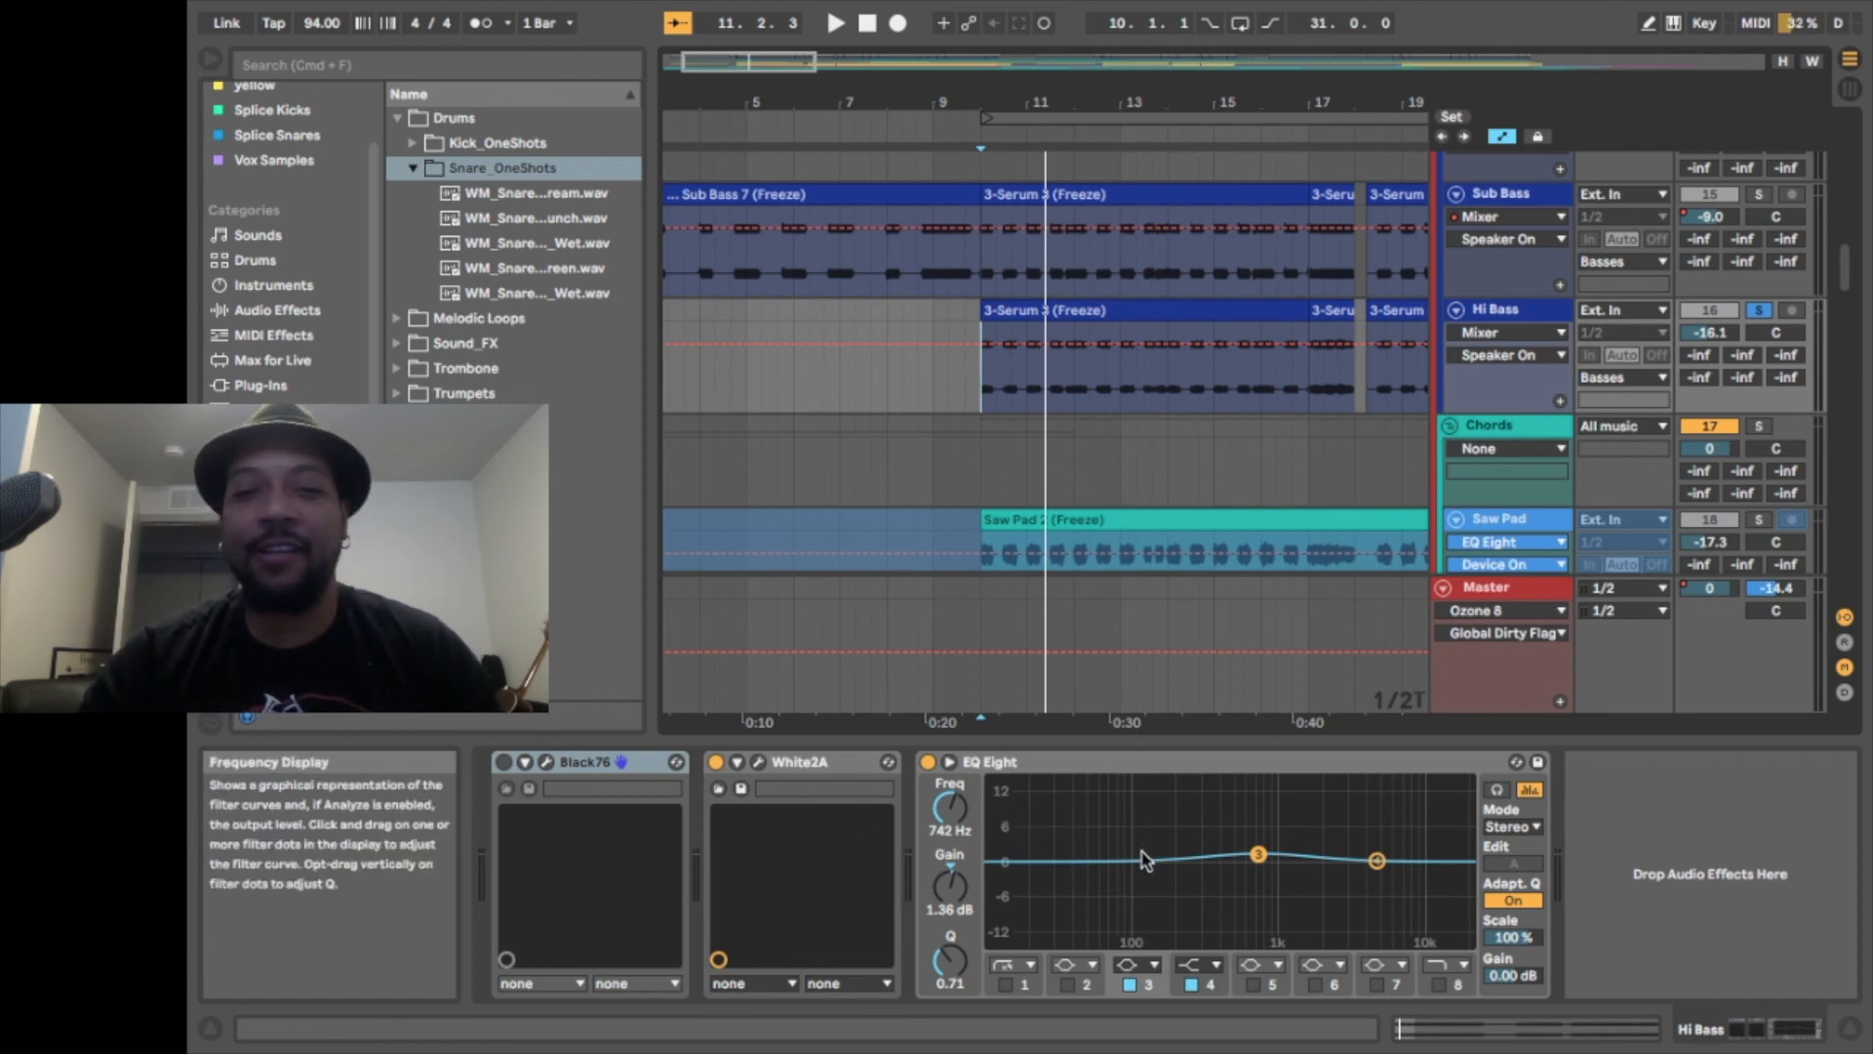
Inspect the White2A compressor on the Hi Bass track while auditioning it from bar 10, and close the plug-in window
left_click(760, 762)
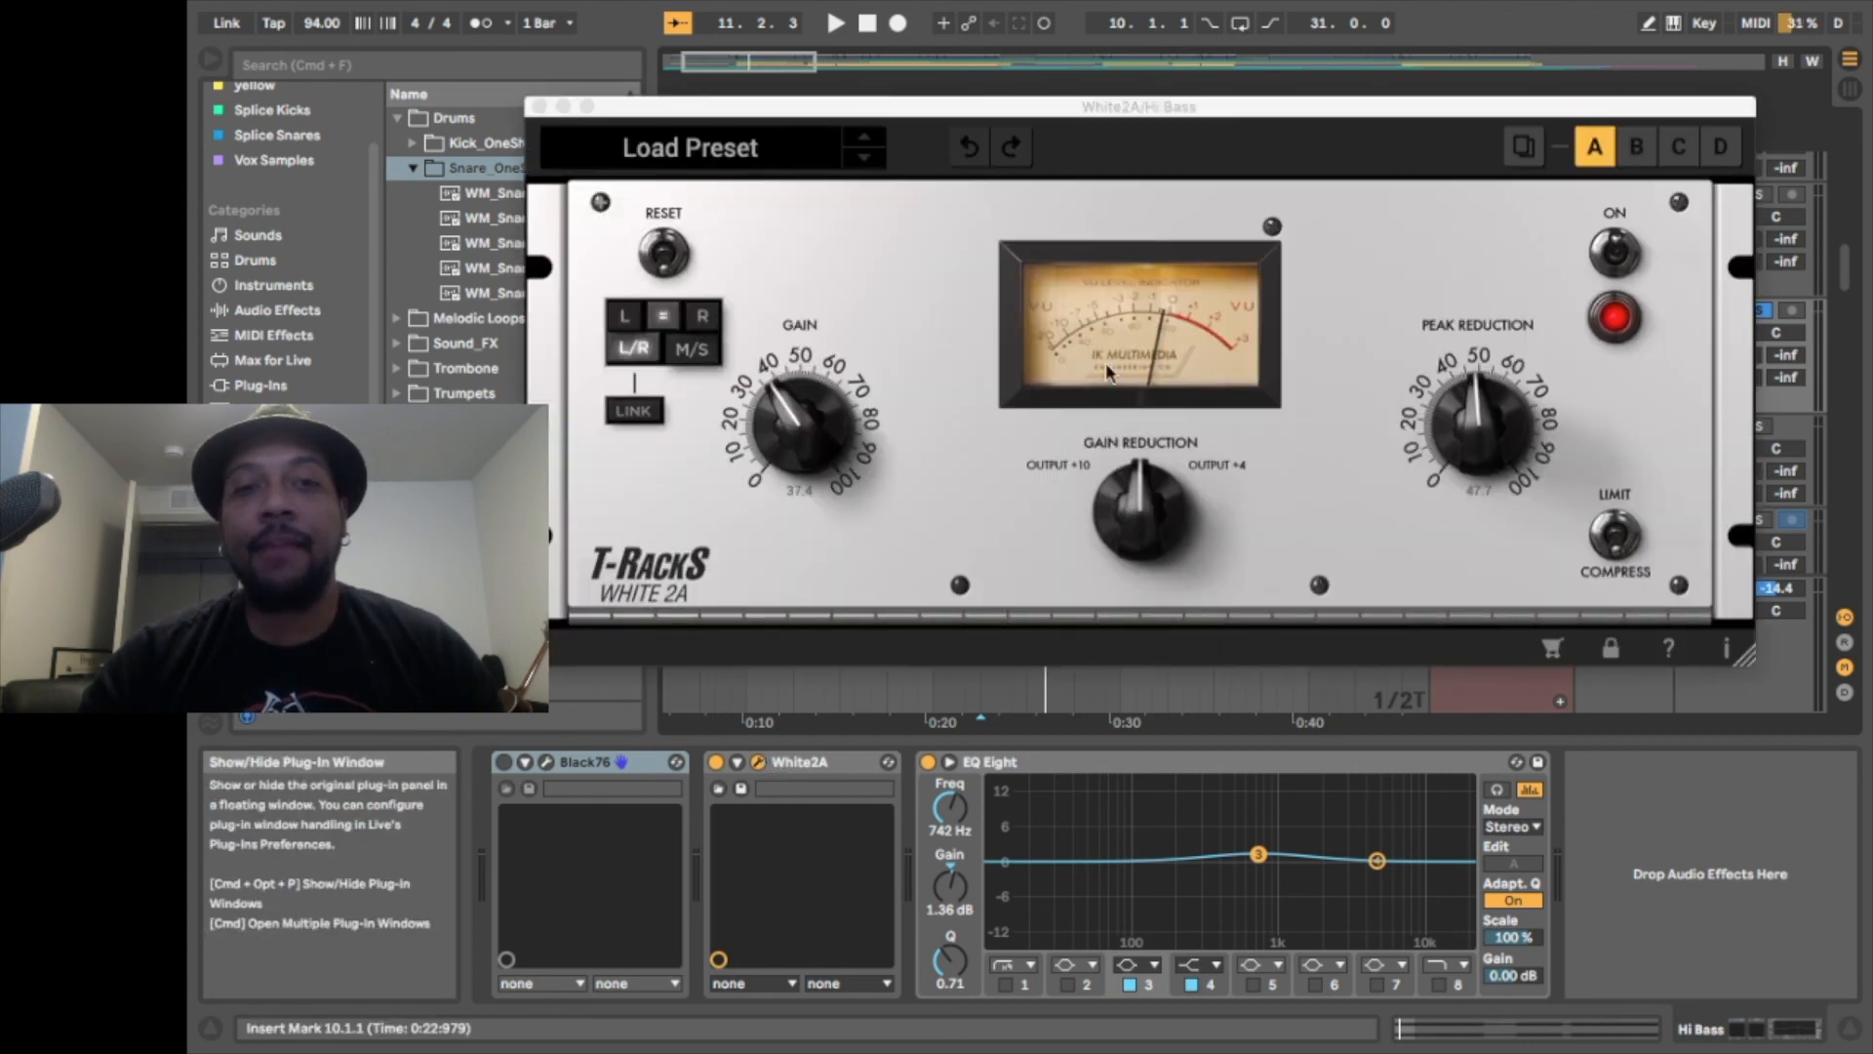
left_click_drag(1070, 119, 894, 88)
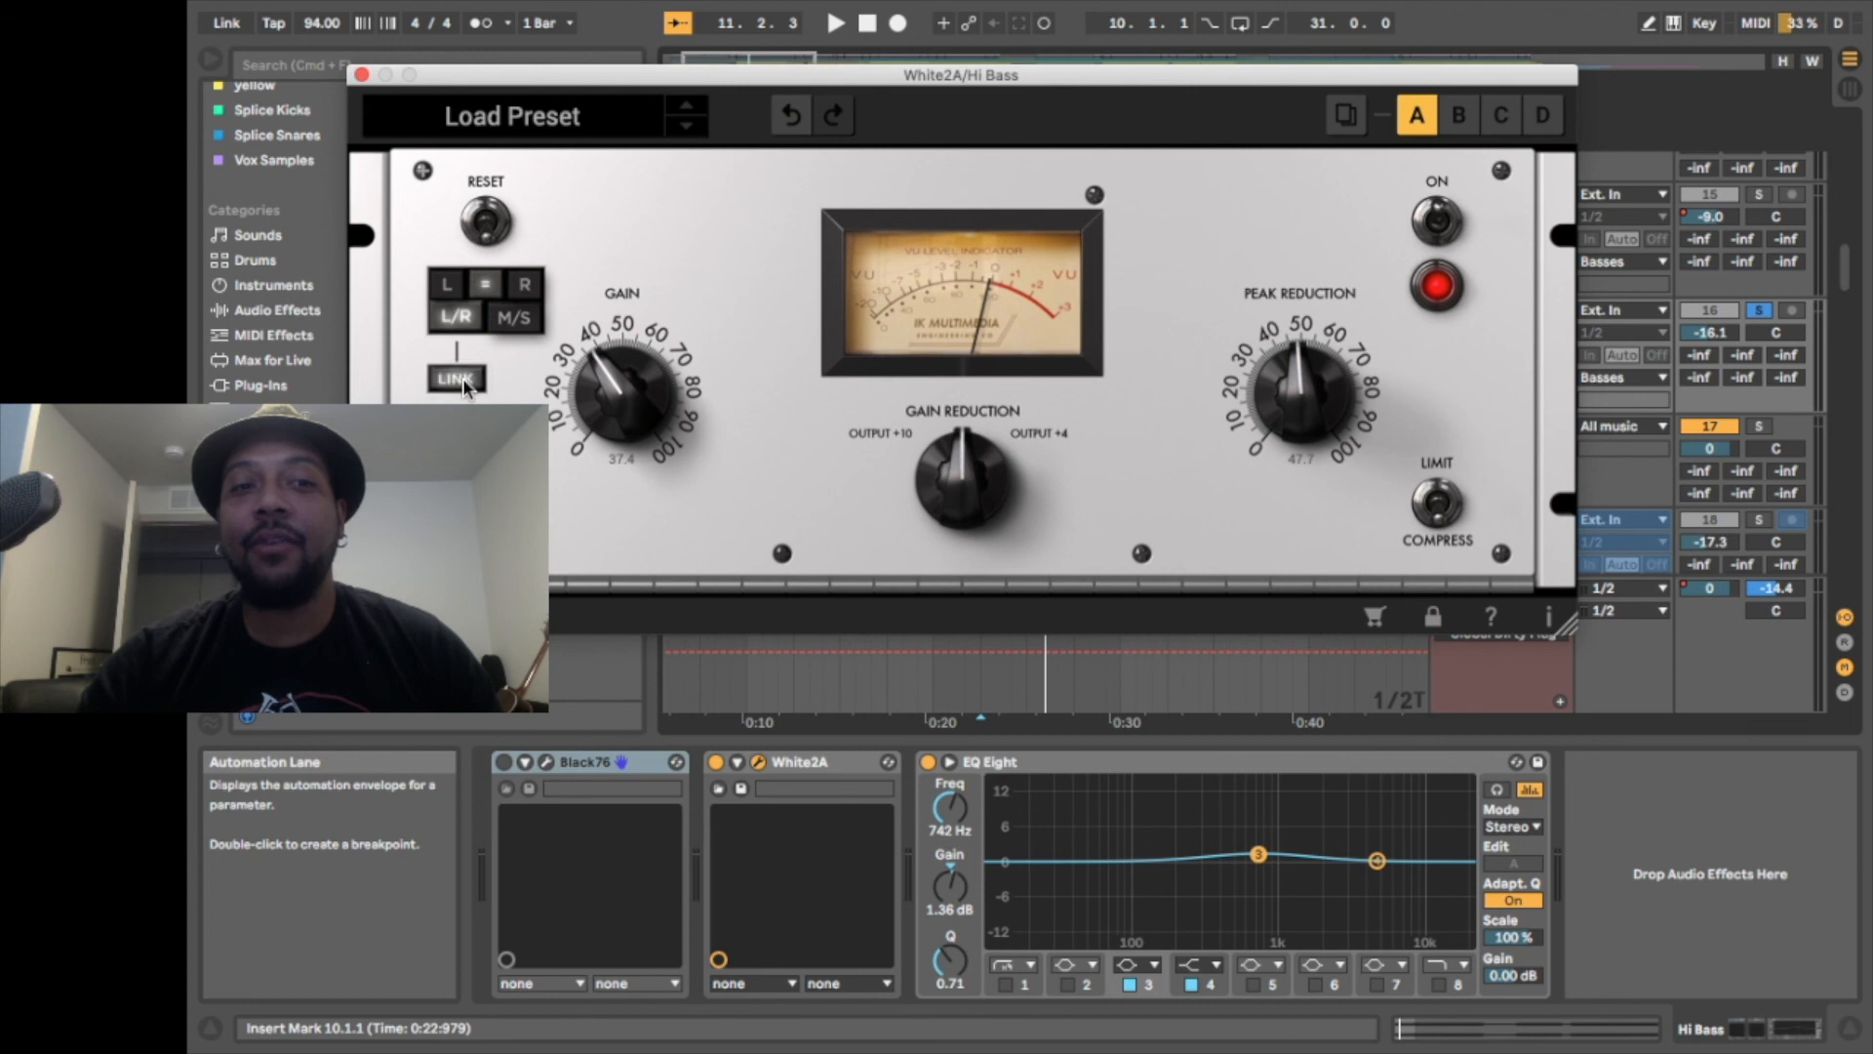
key("space")
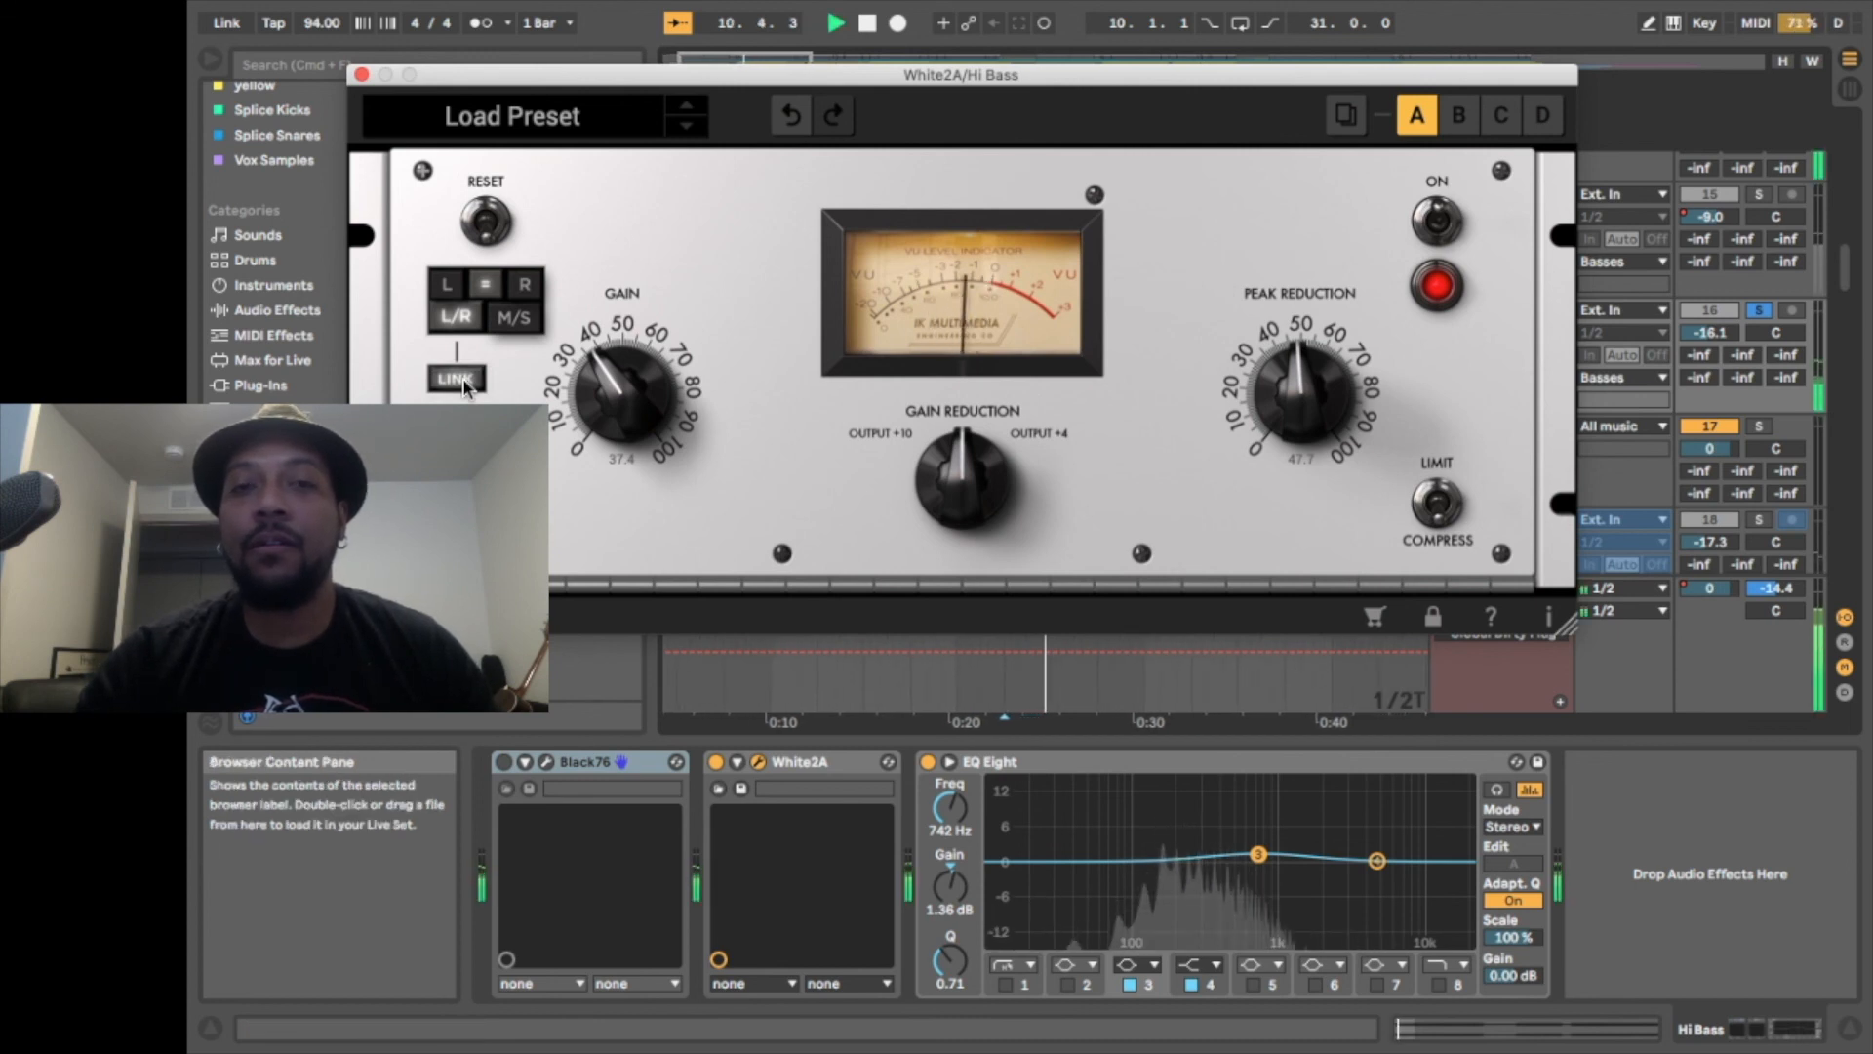
key("space")
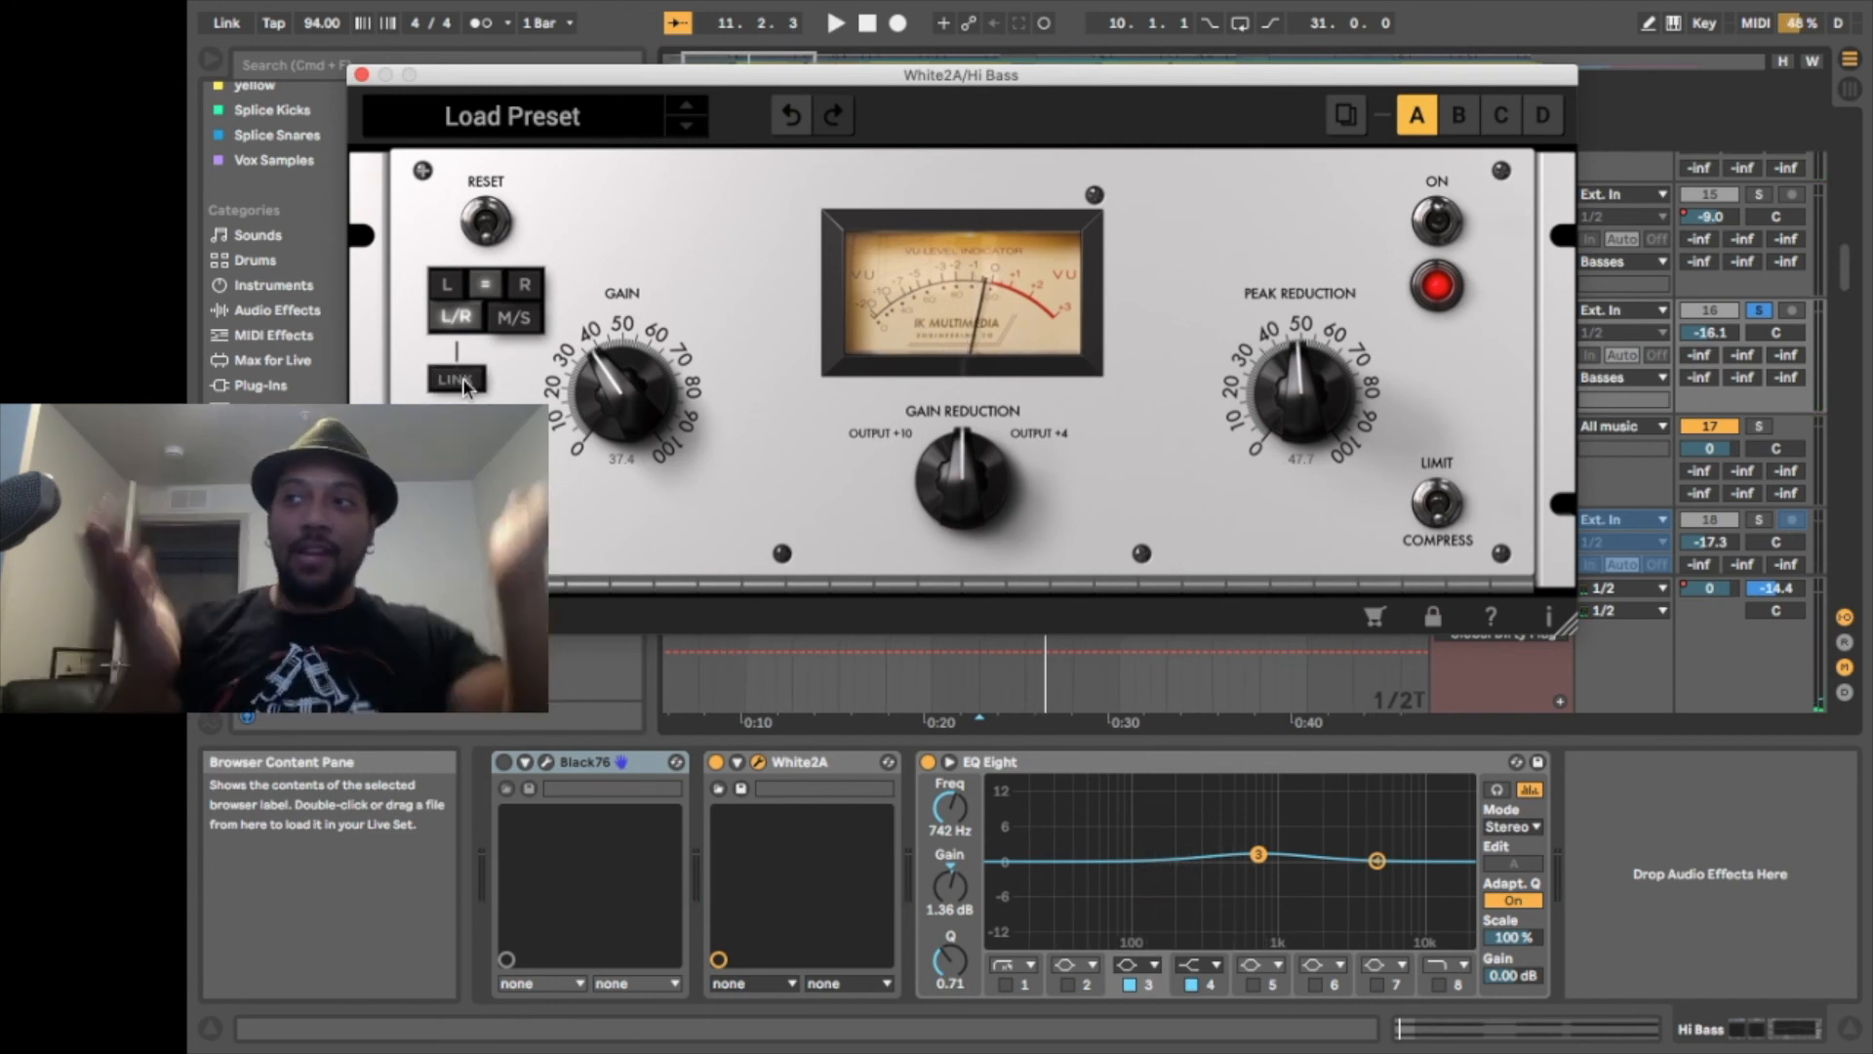
key("space")
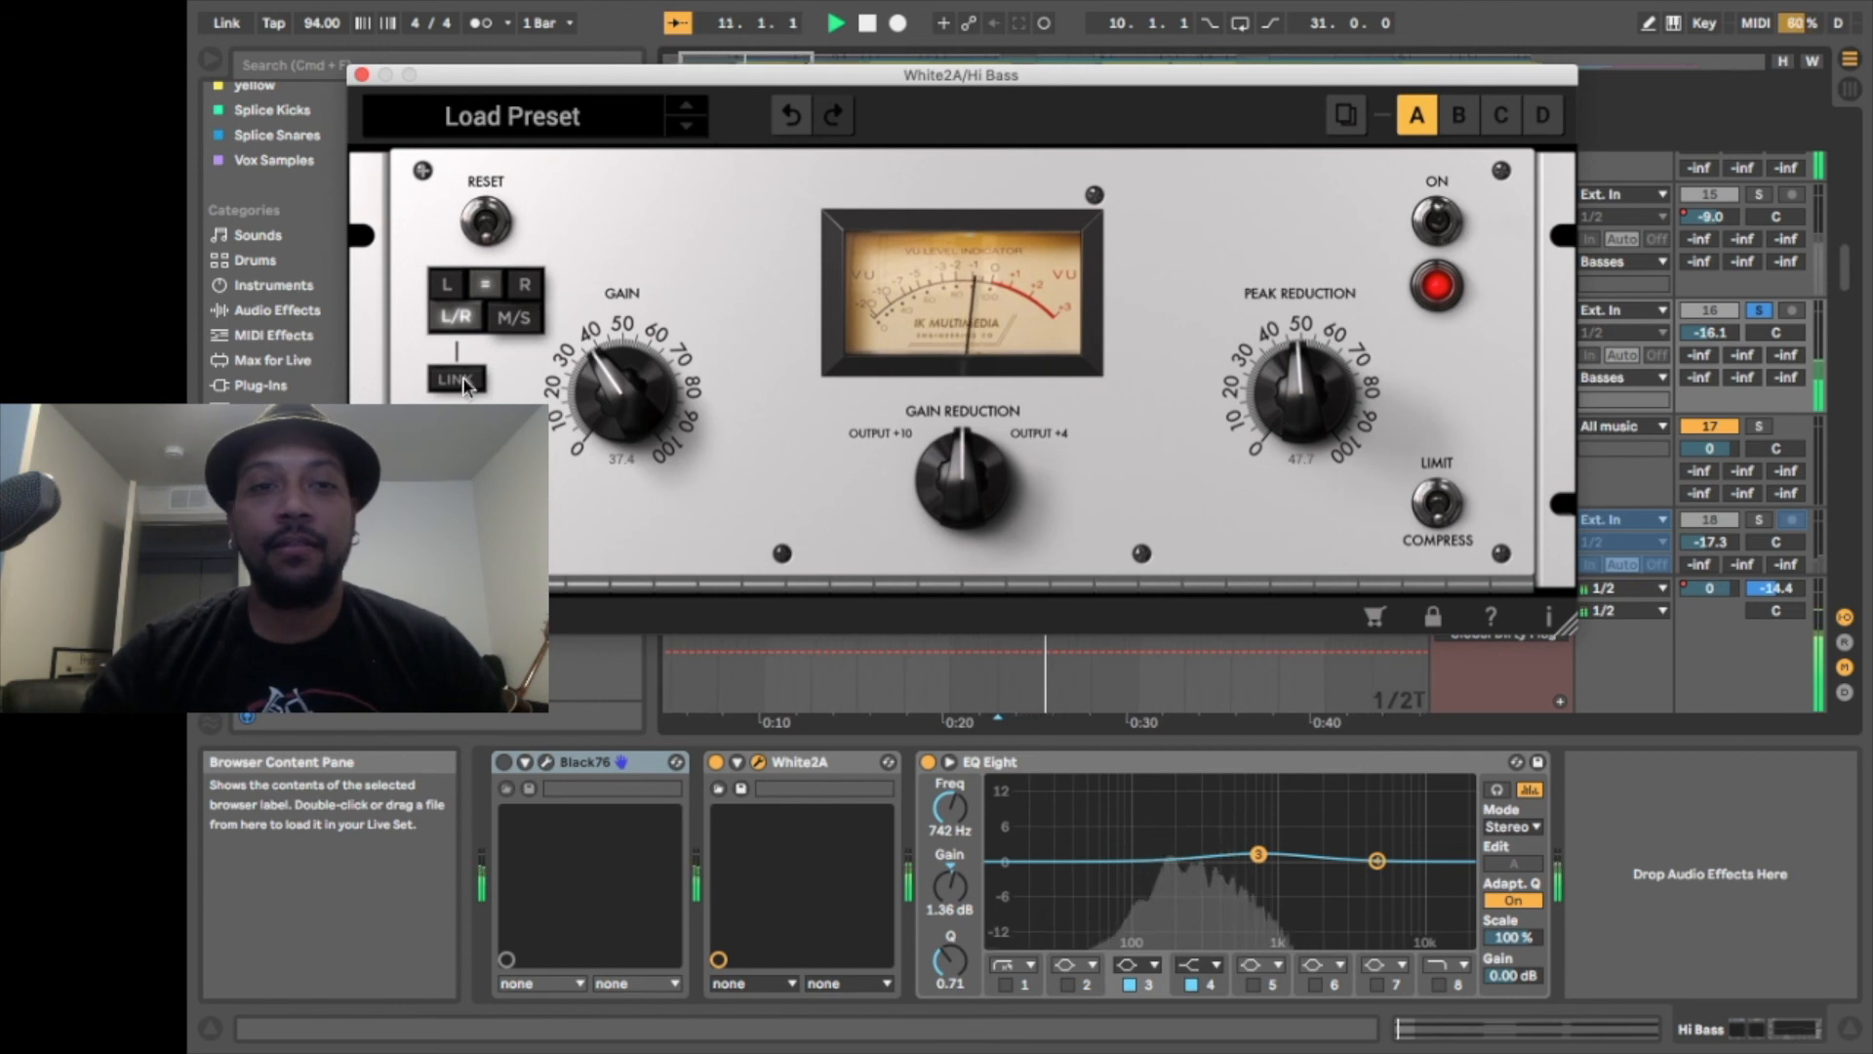
left_click(362, 75)
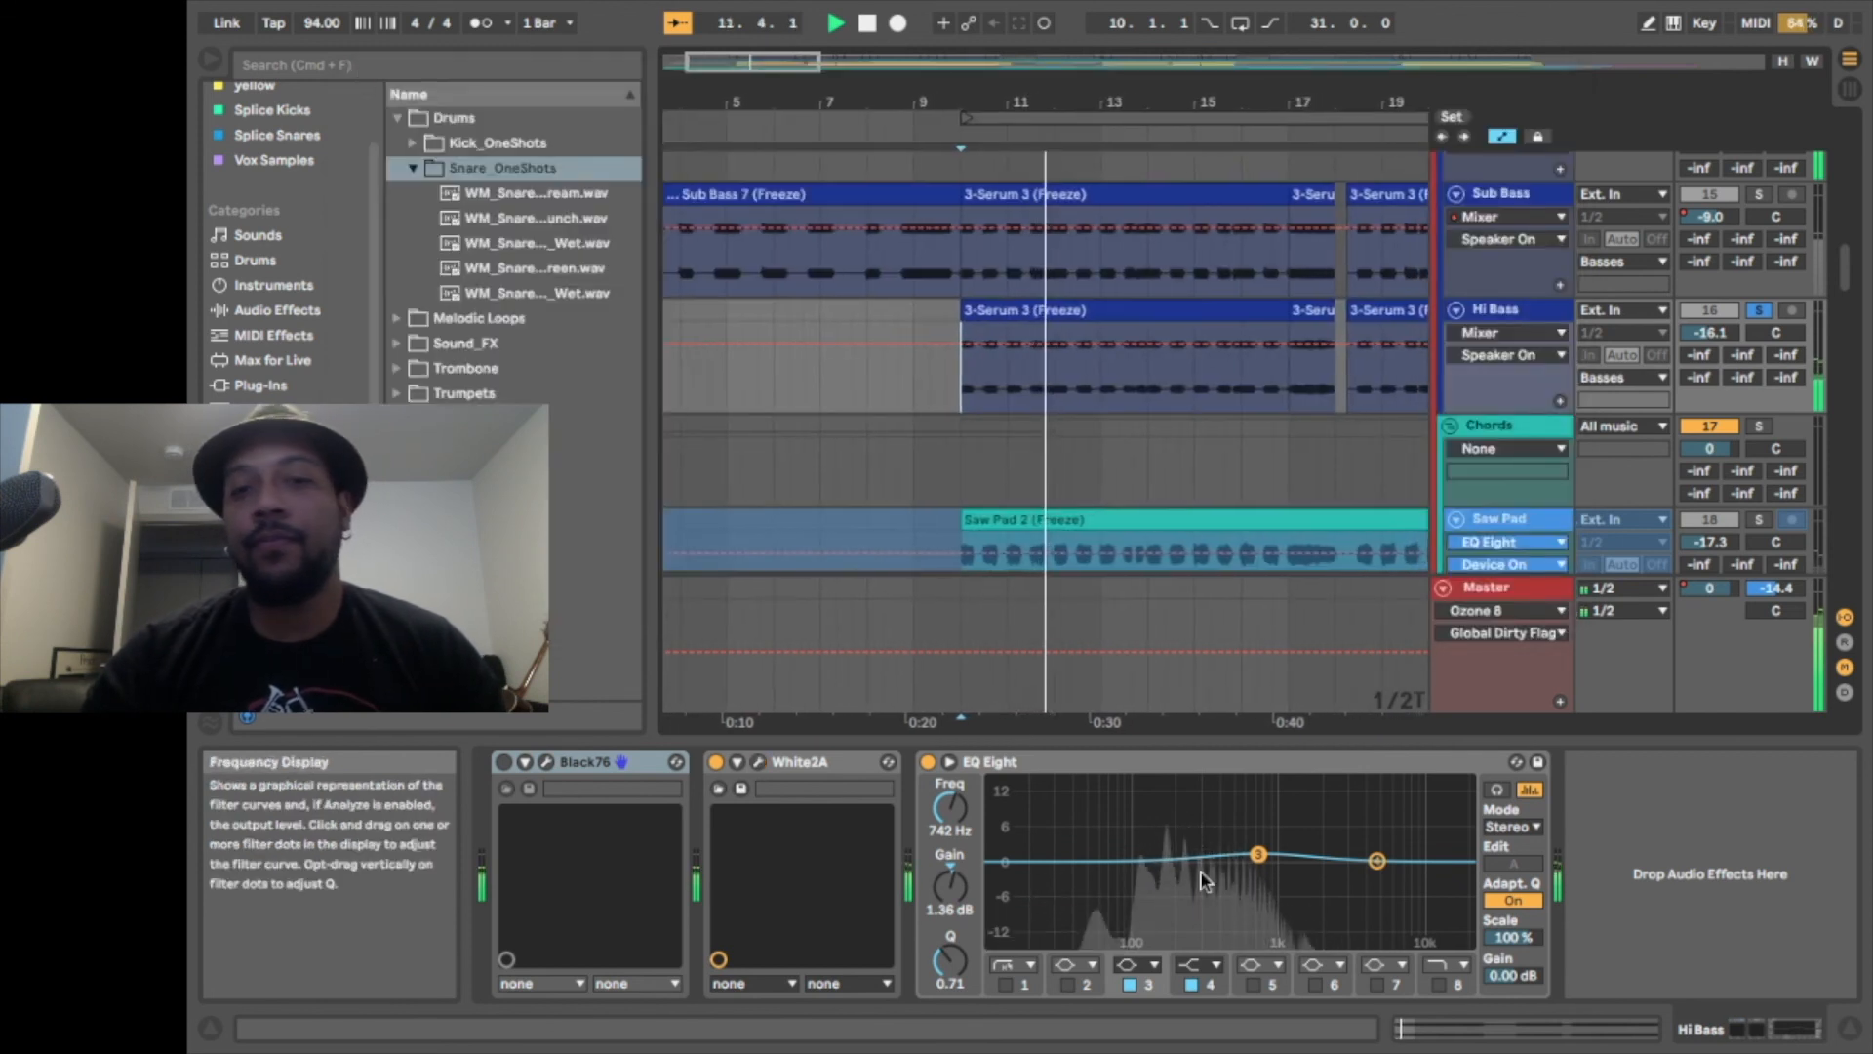
key("space")
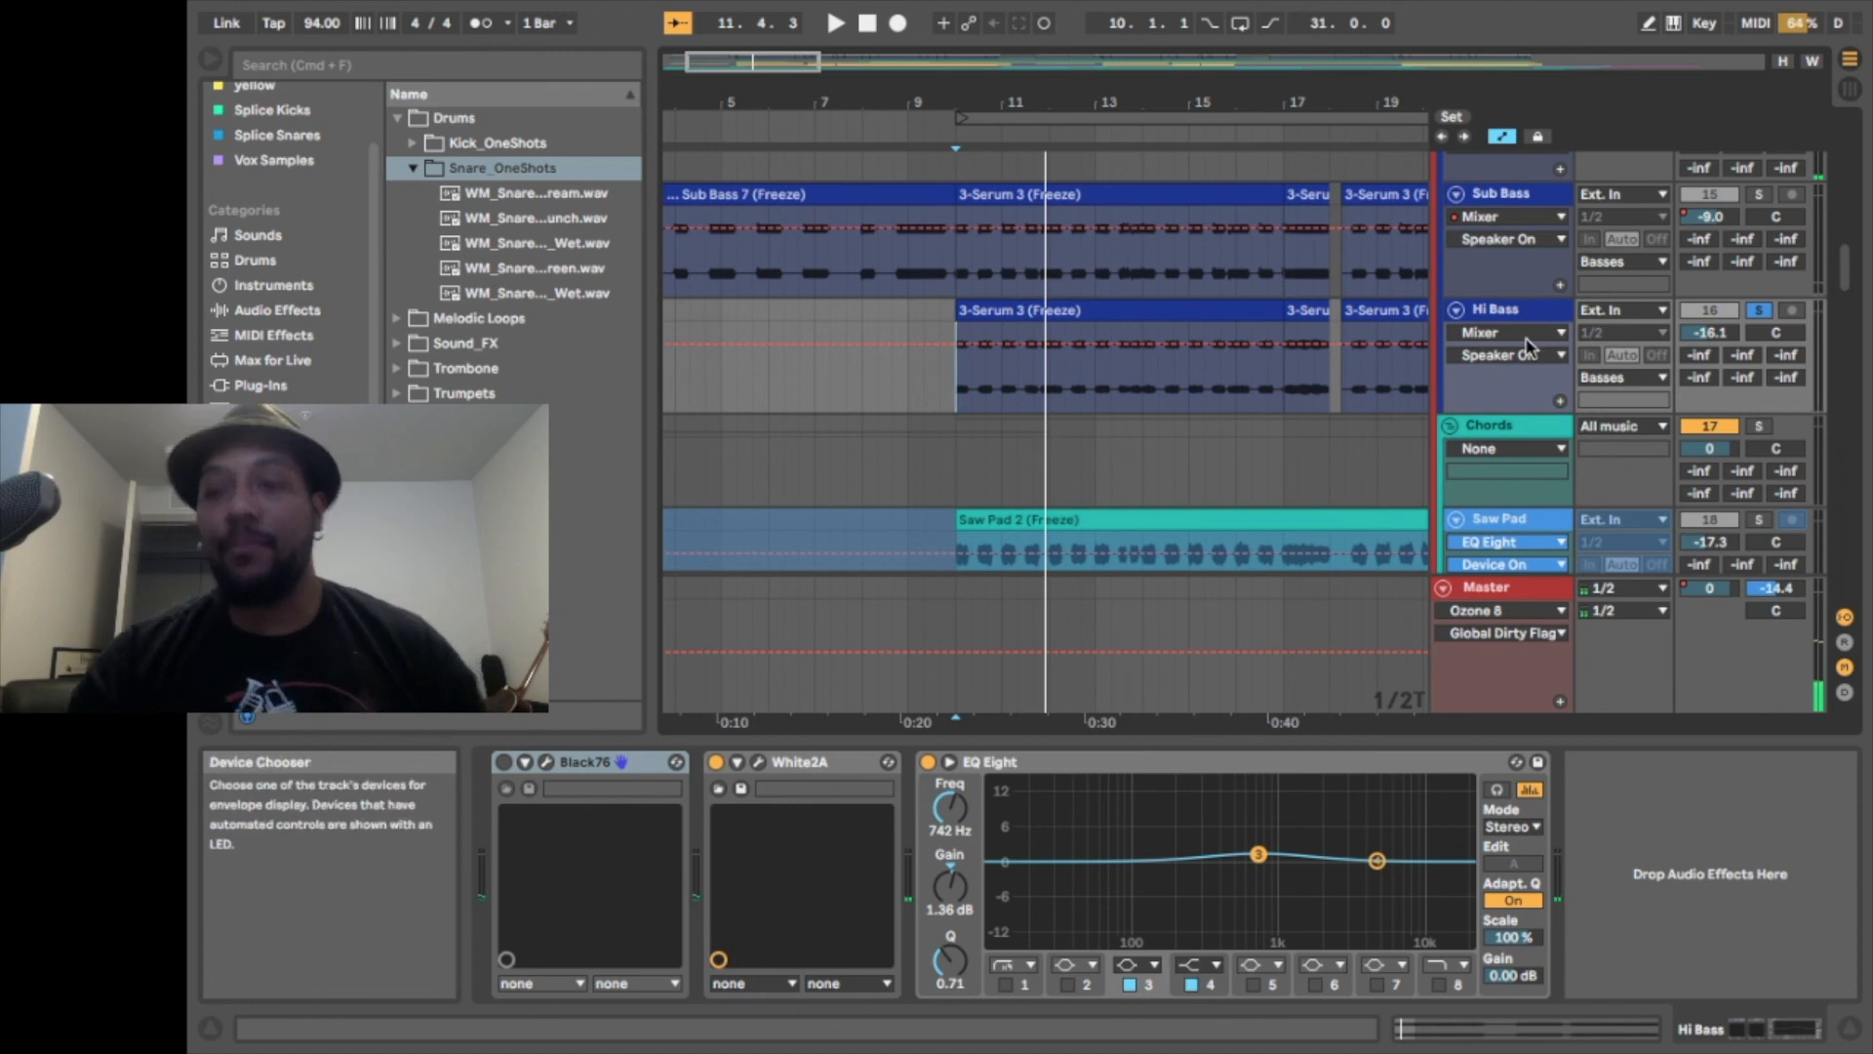
Solo the Basses and Drums groups together and play them from bar 10
left_click(1528, 344)
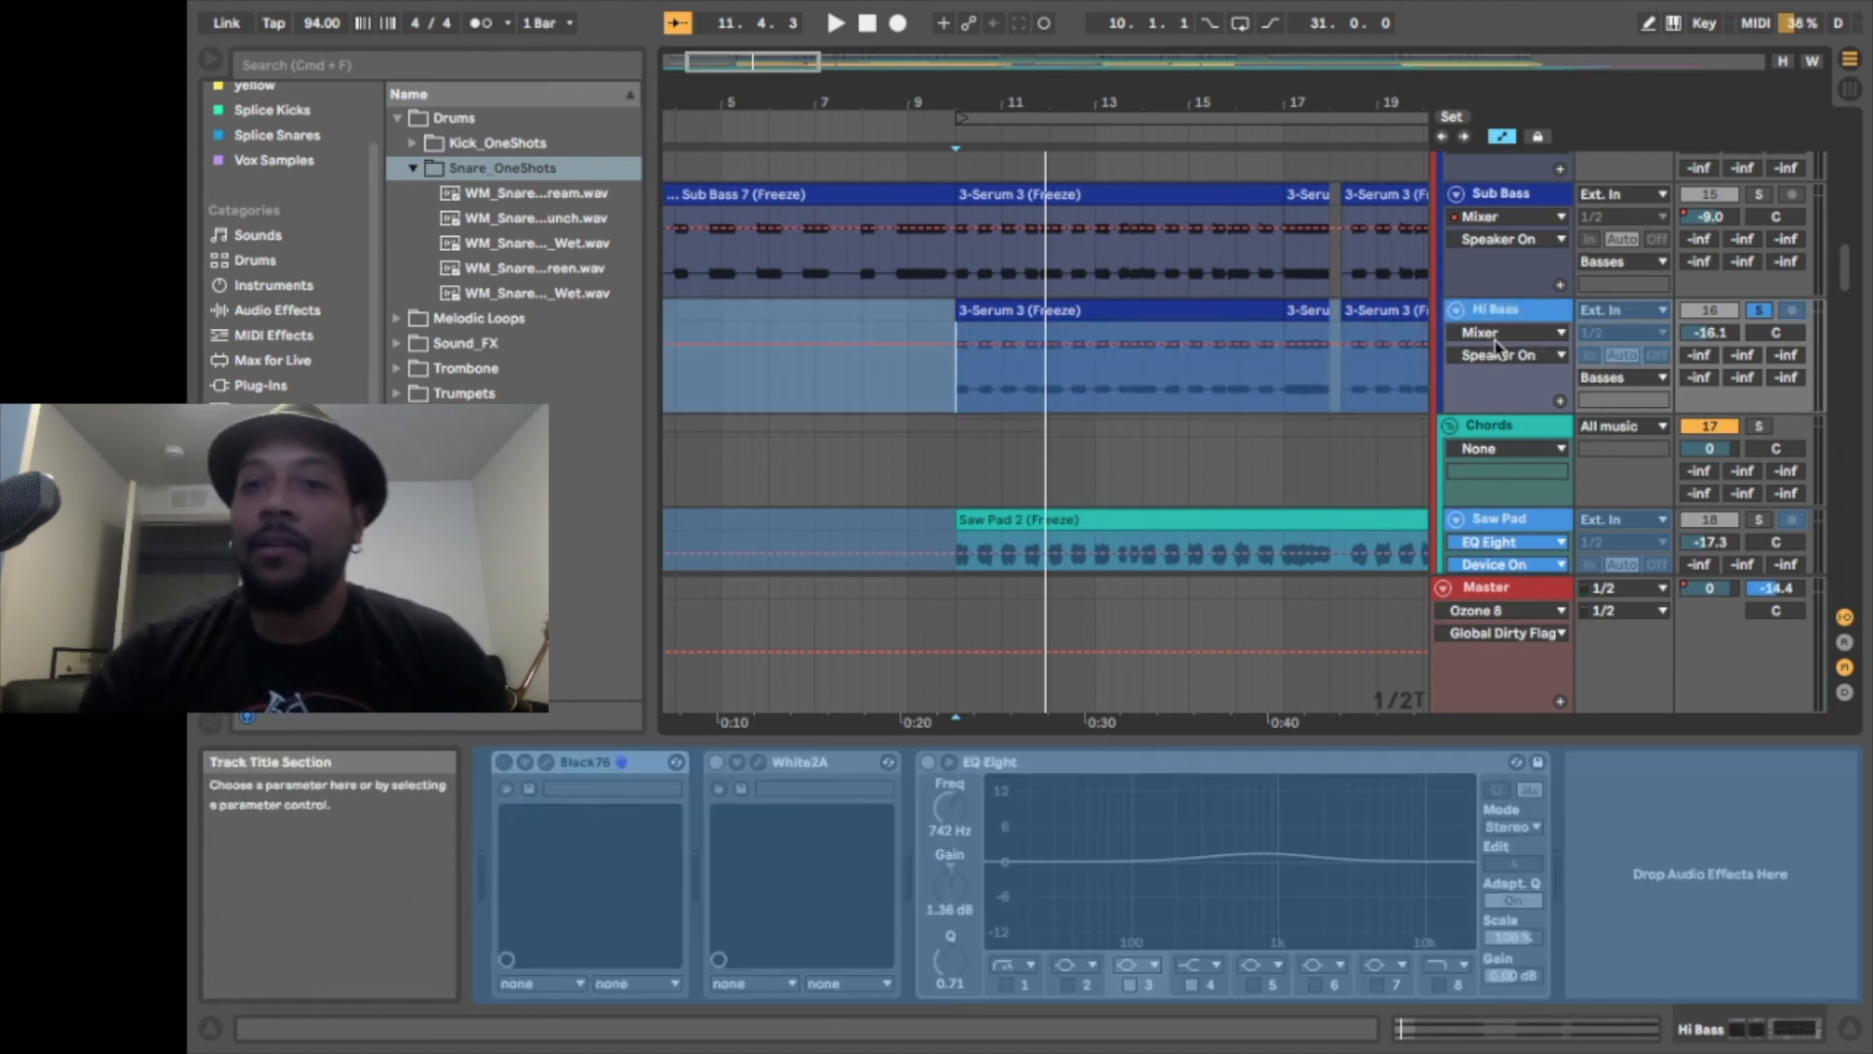
scroll(1495, 342, "up", 3)
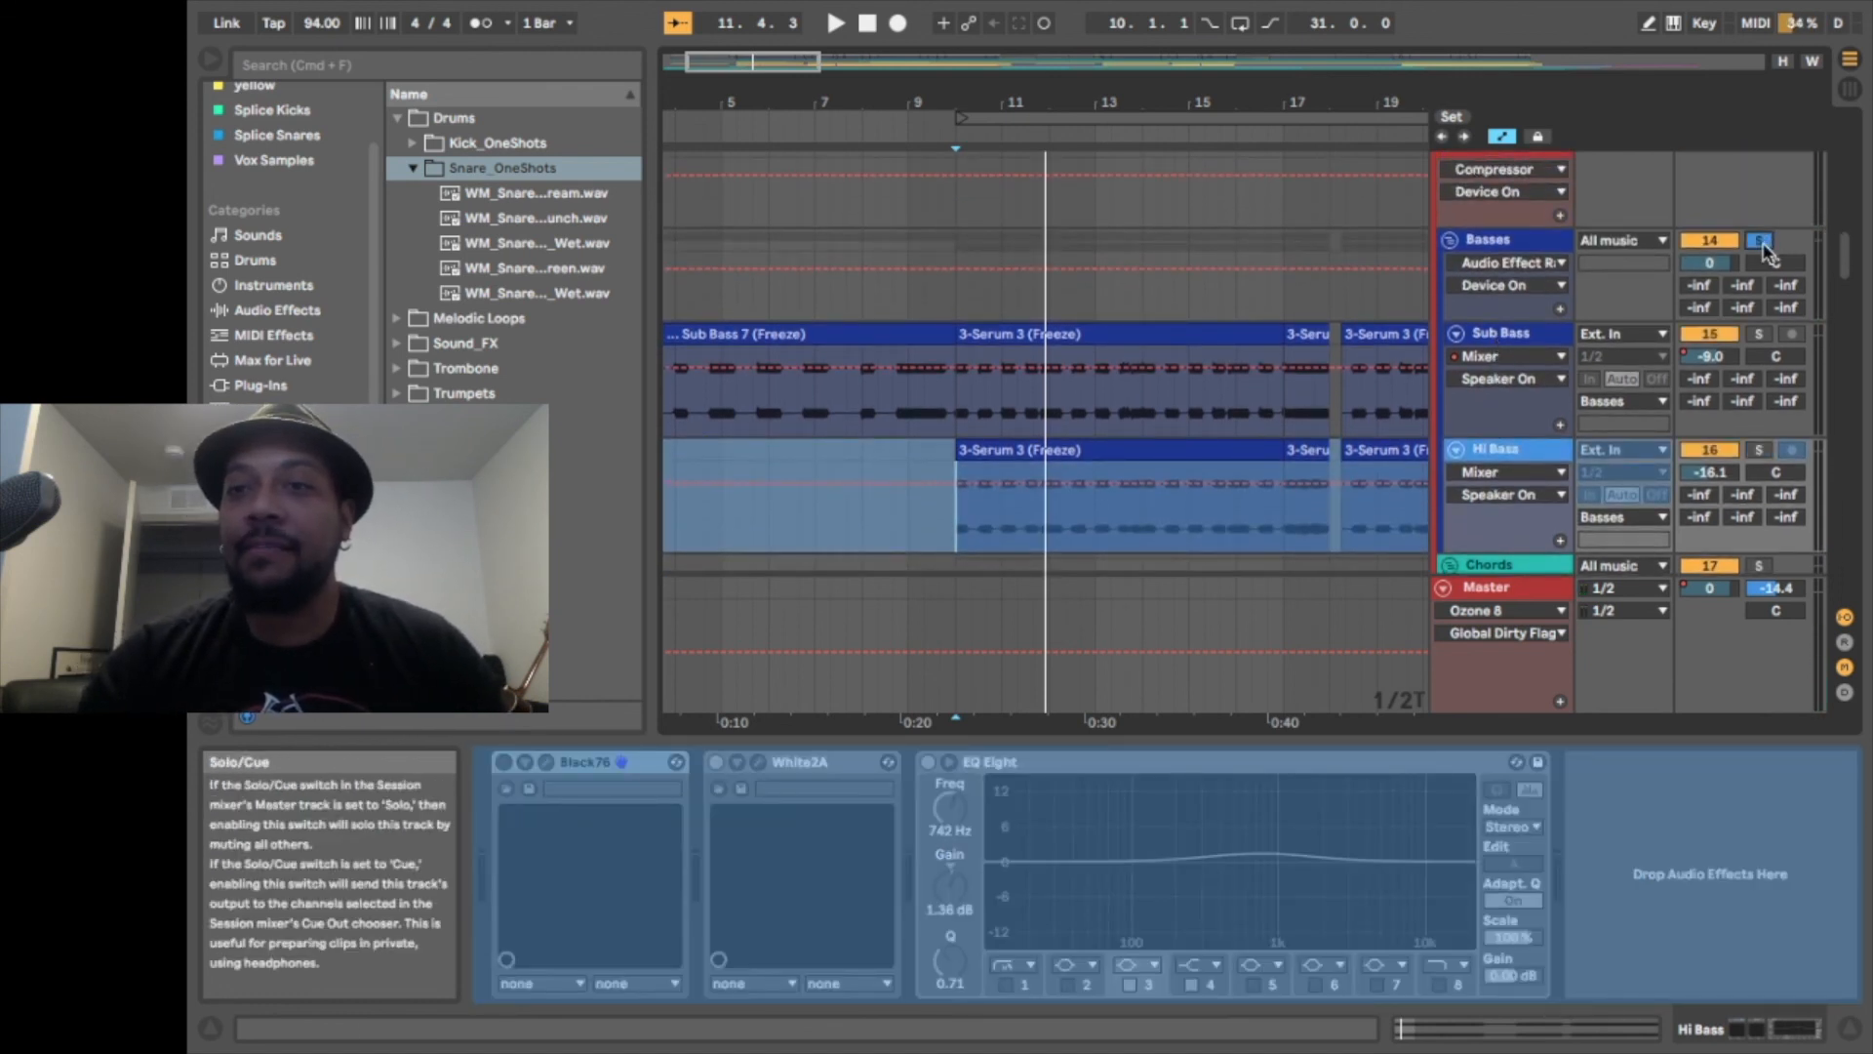
scroll(1765, 248, "up", 10)
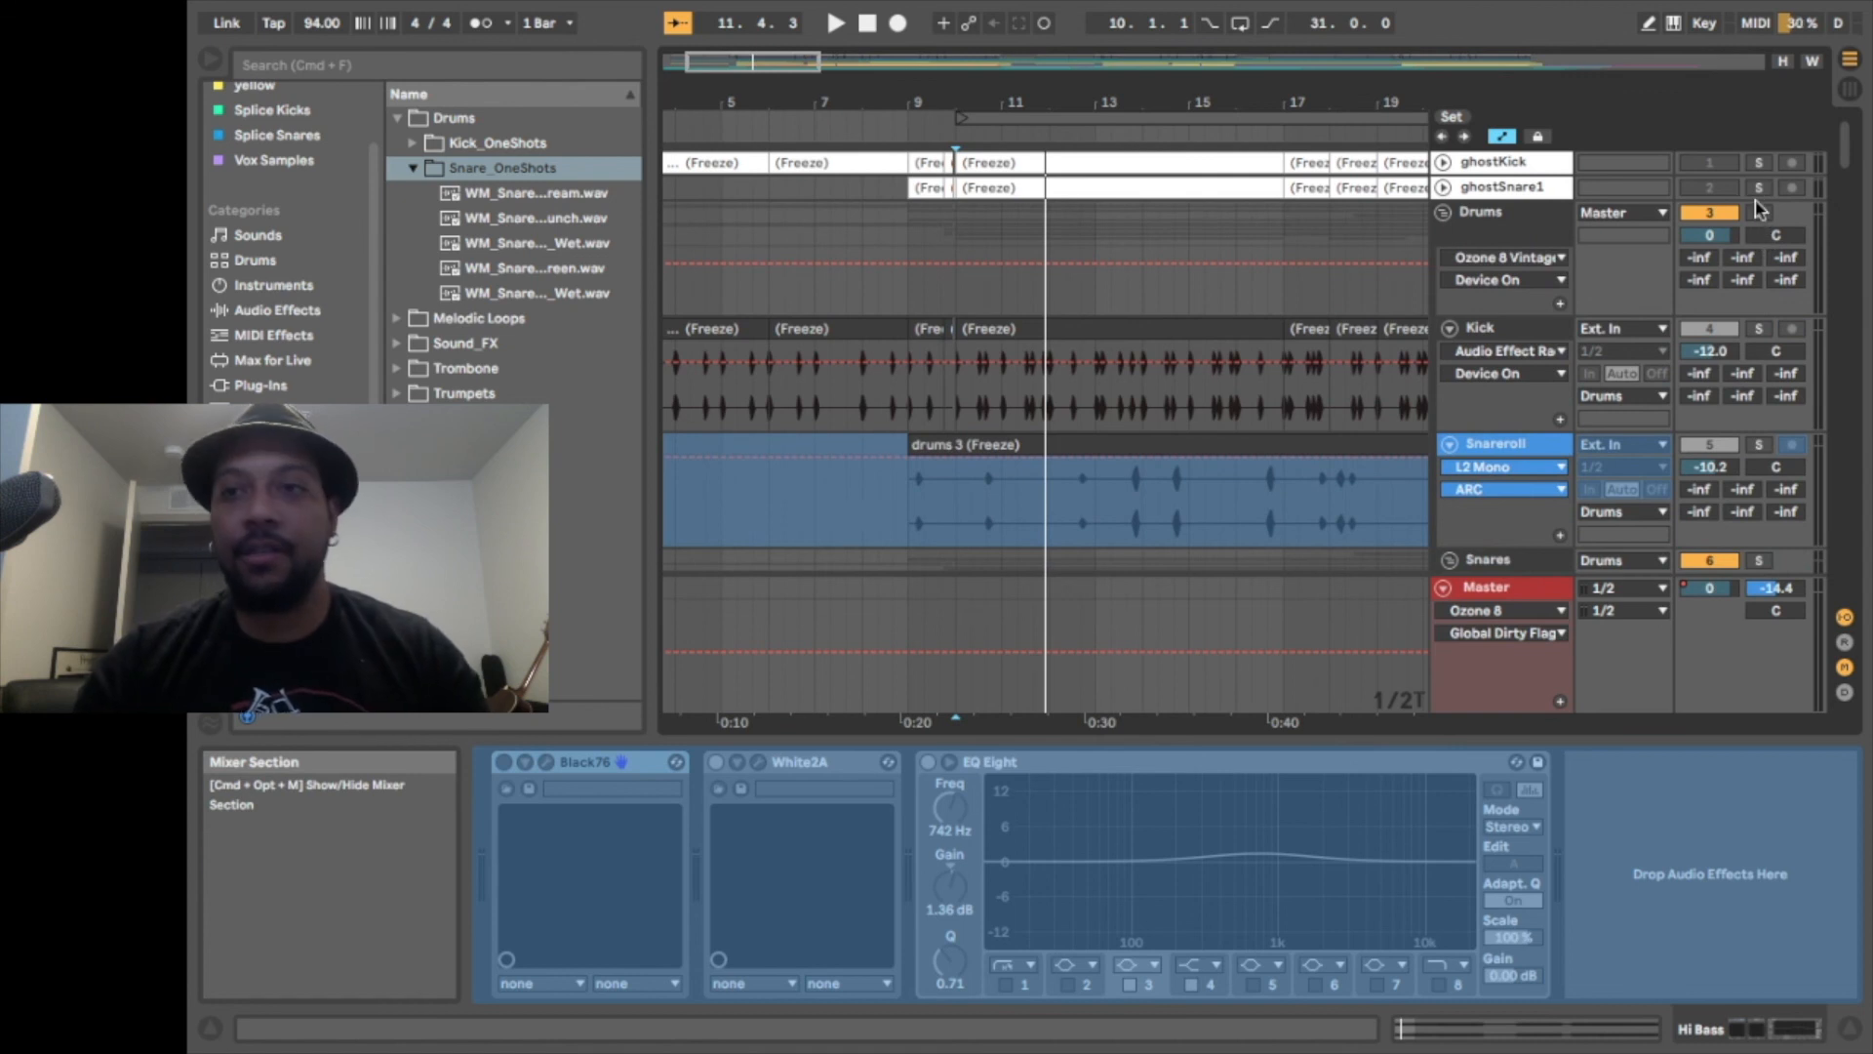
left_click(1758, 212)
key("space")
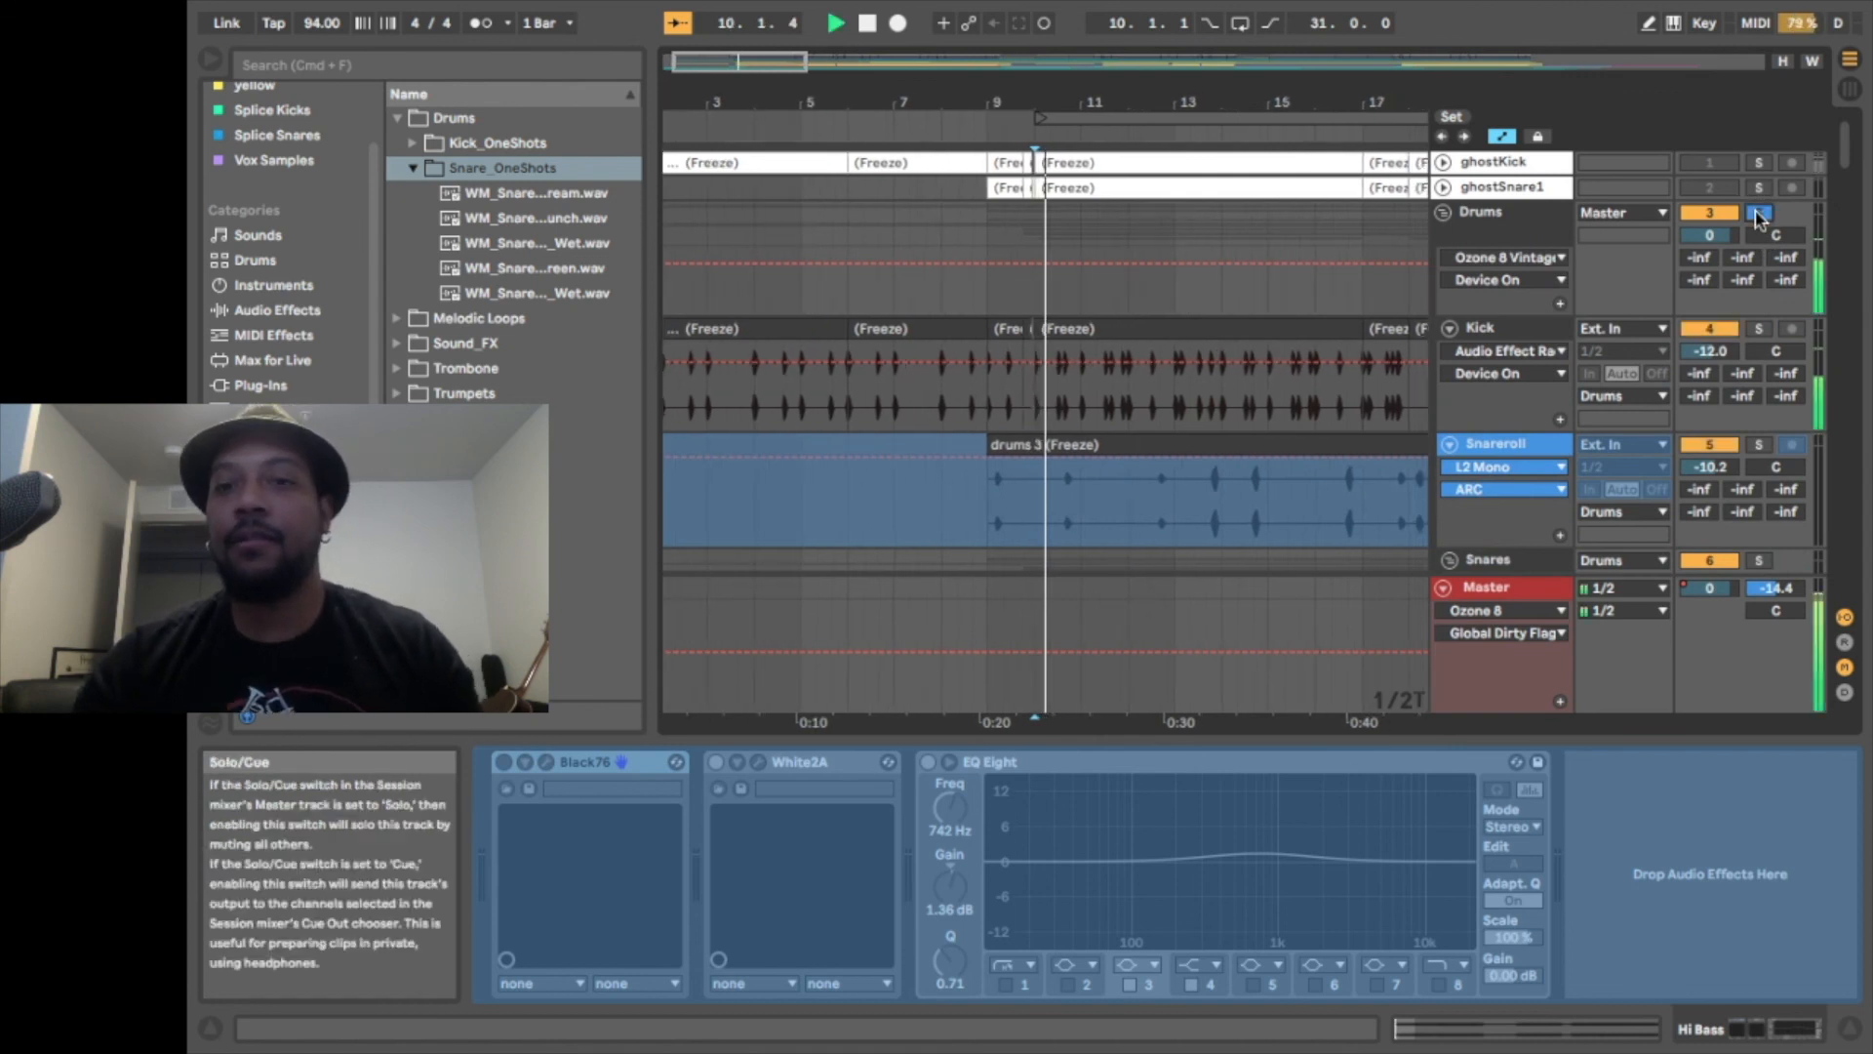
Stop playback and show the device chain of the All music group
scroll(1610, 433, "down", 5)
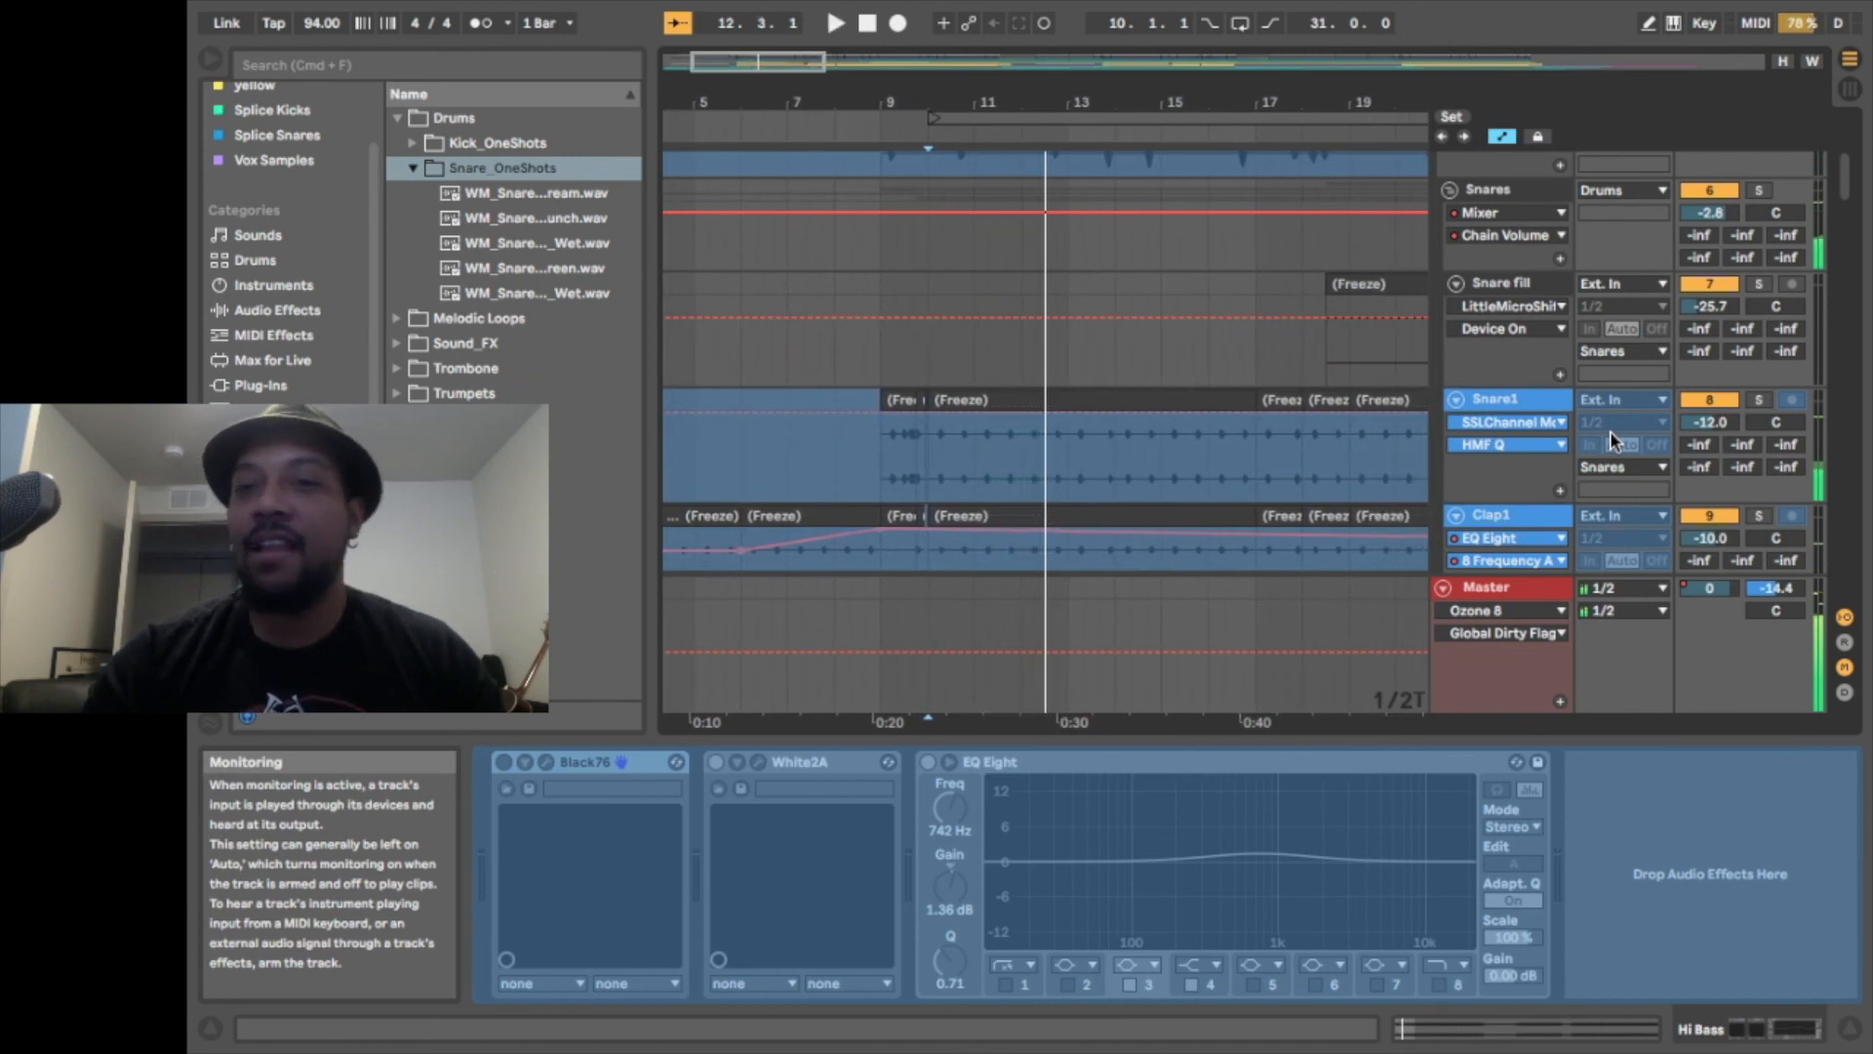
scroll(1484, 547, "down", 5)
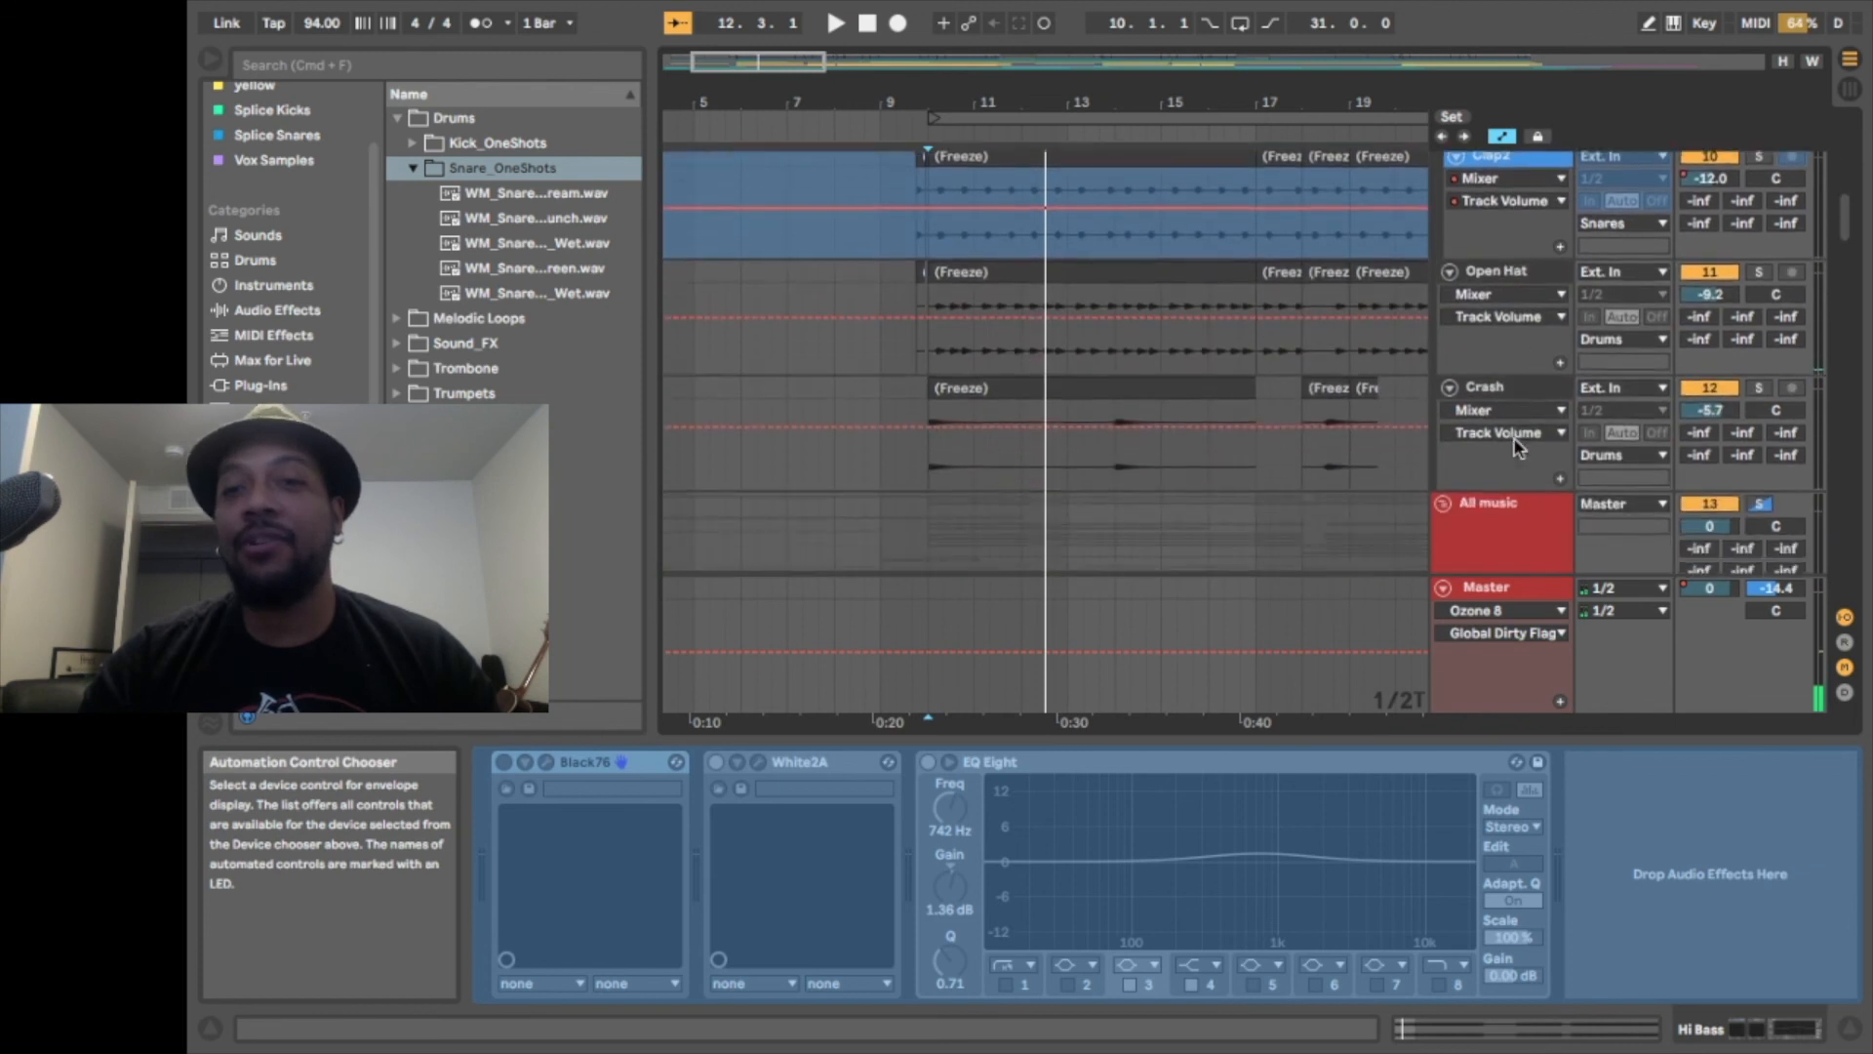
scroll(1515, 446, "down", 3)
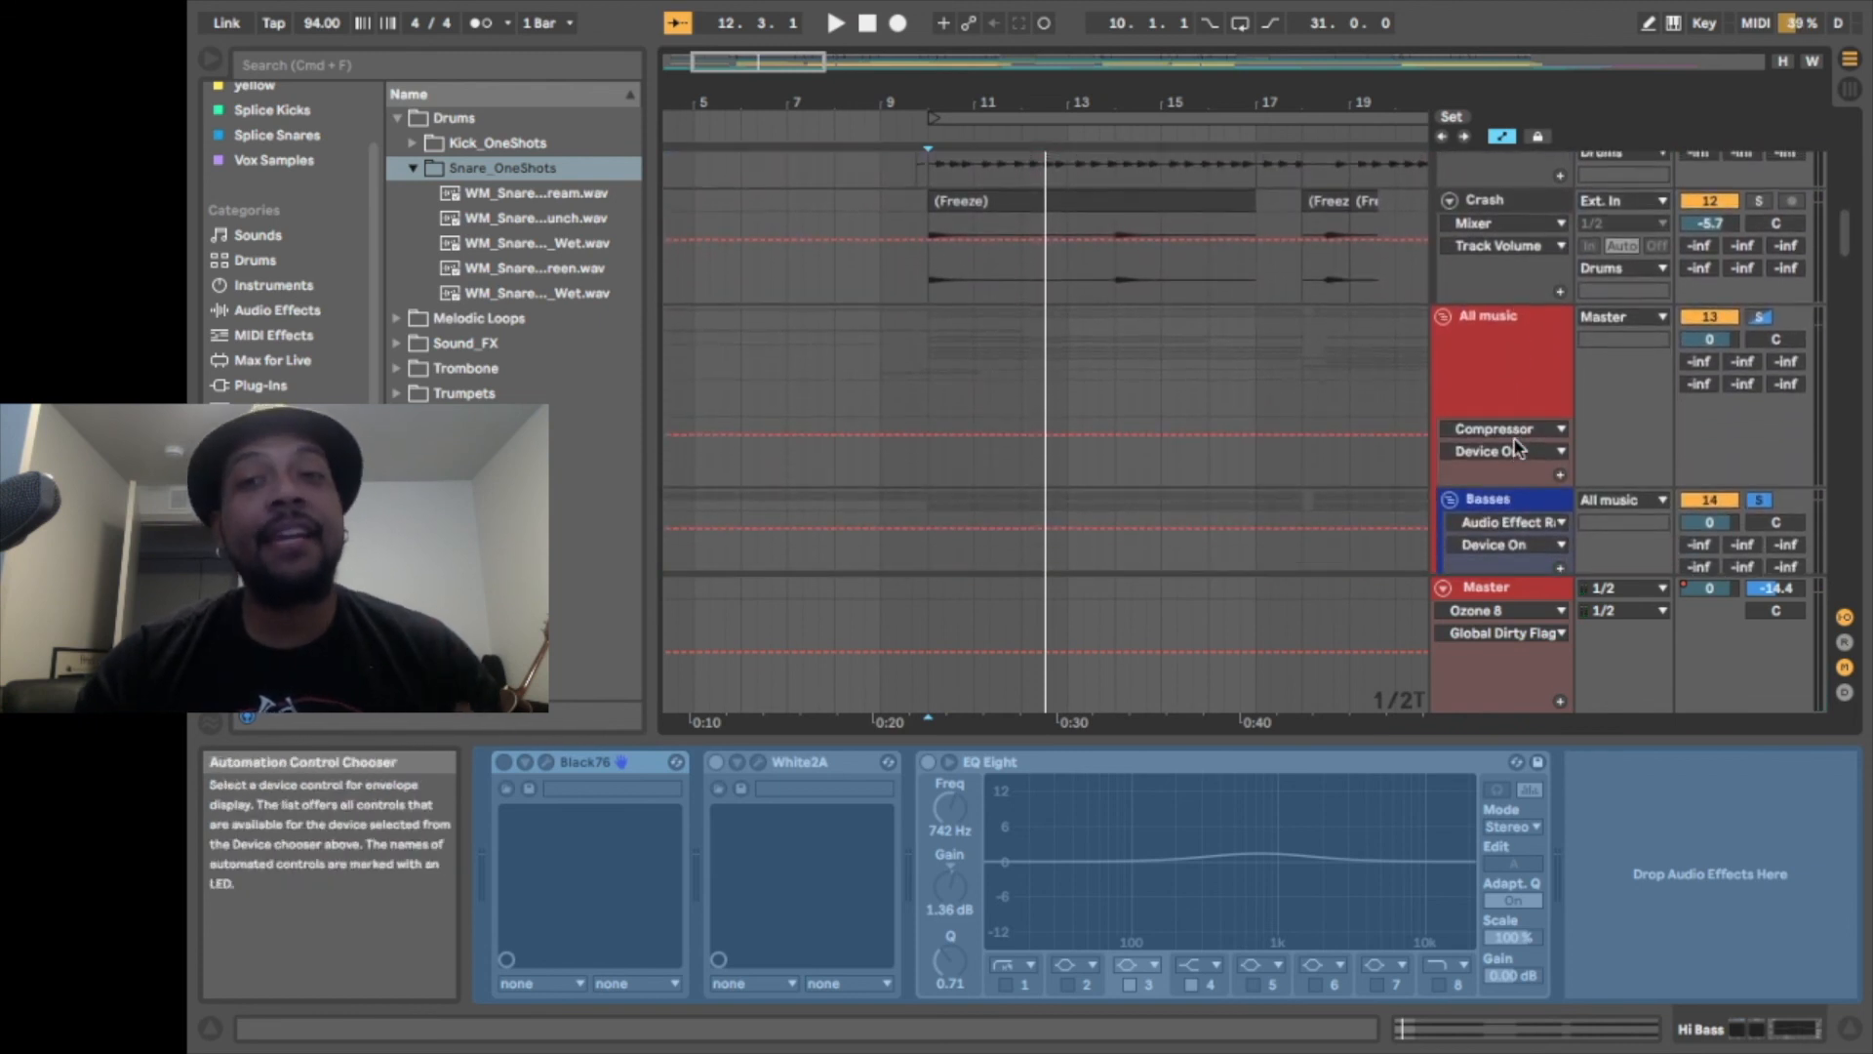
scroll(1516, 447, "down", 2)
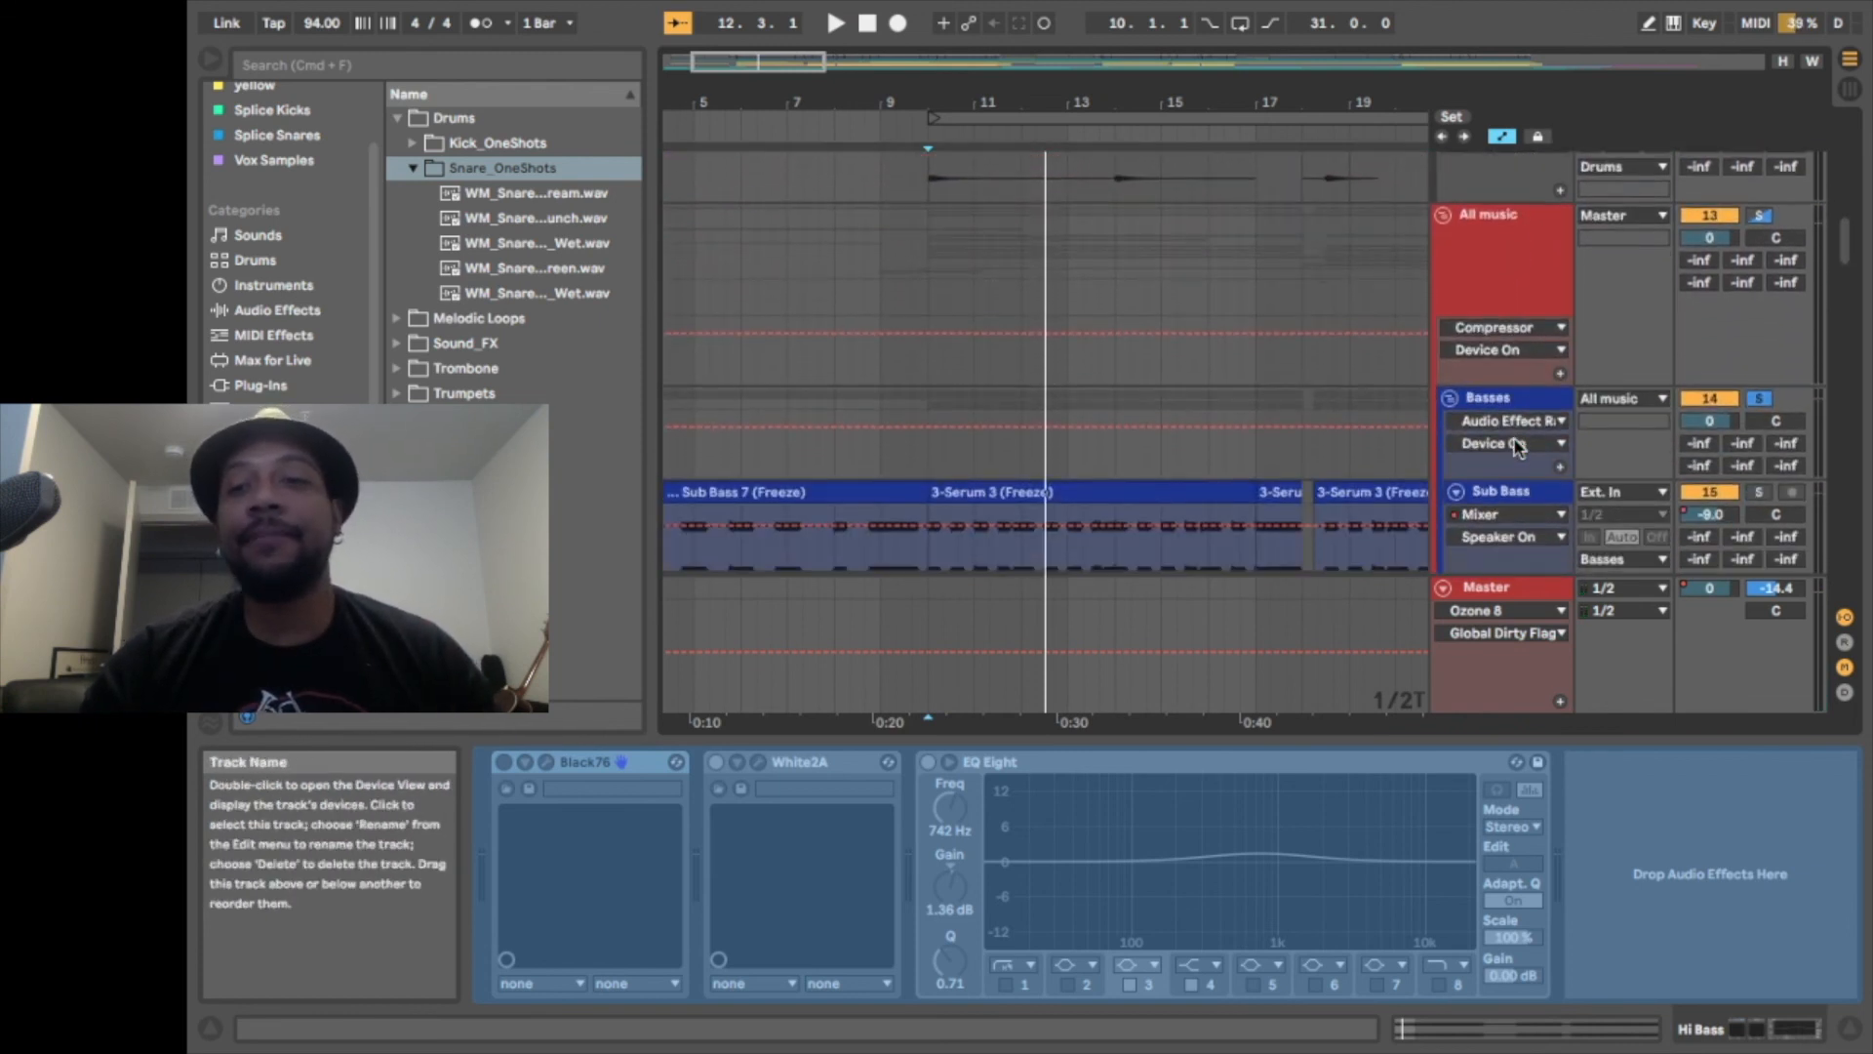
left_click(1505, 289)
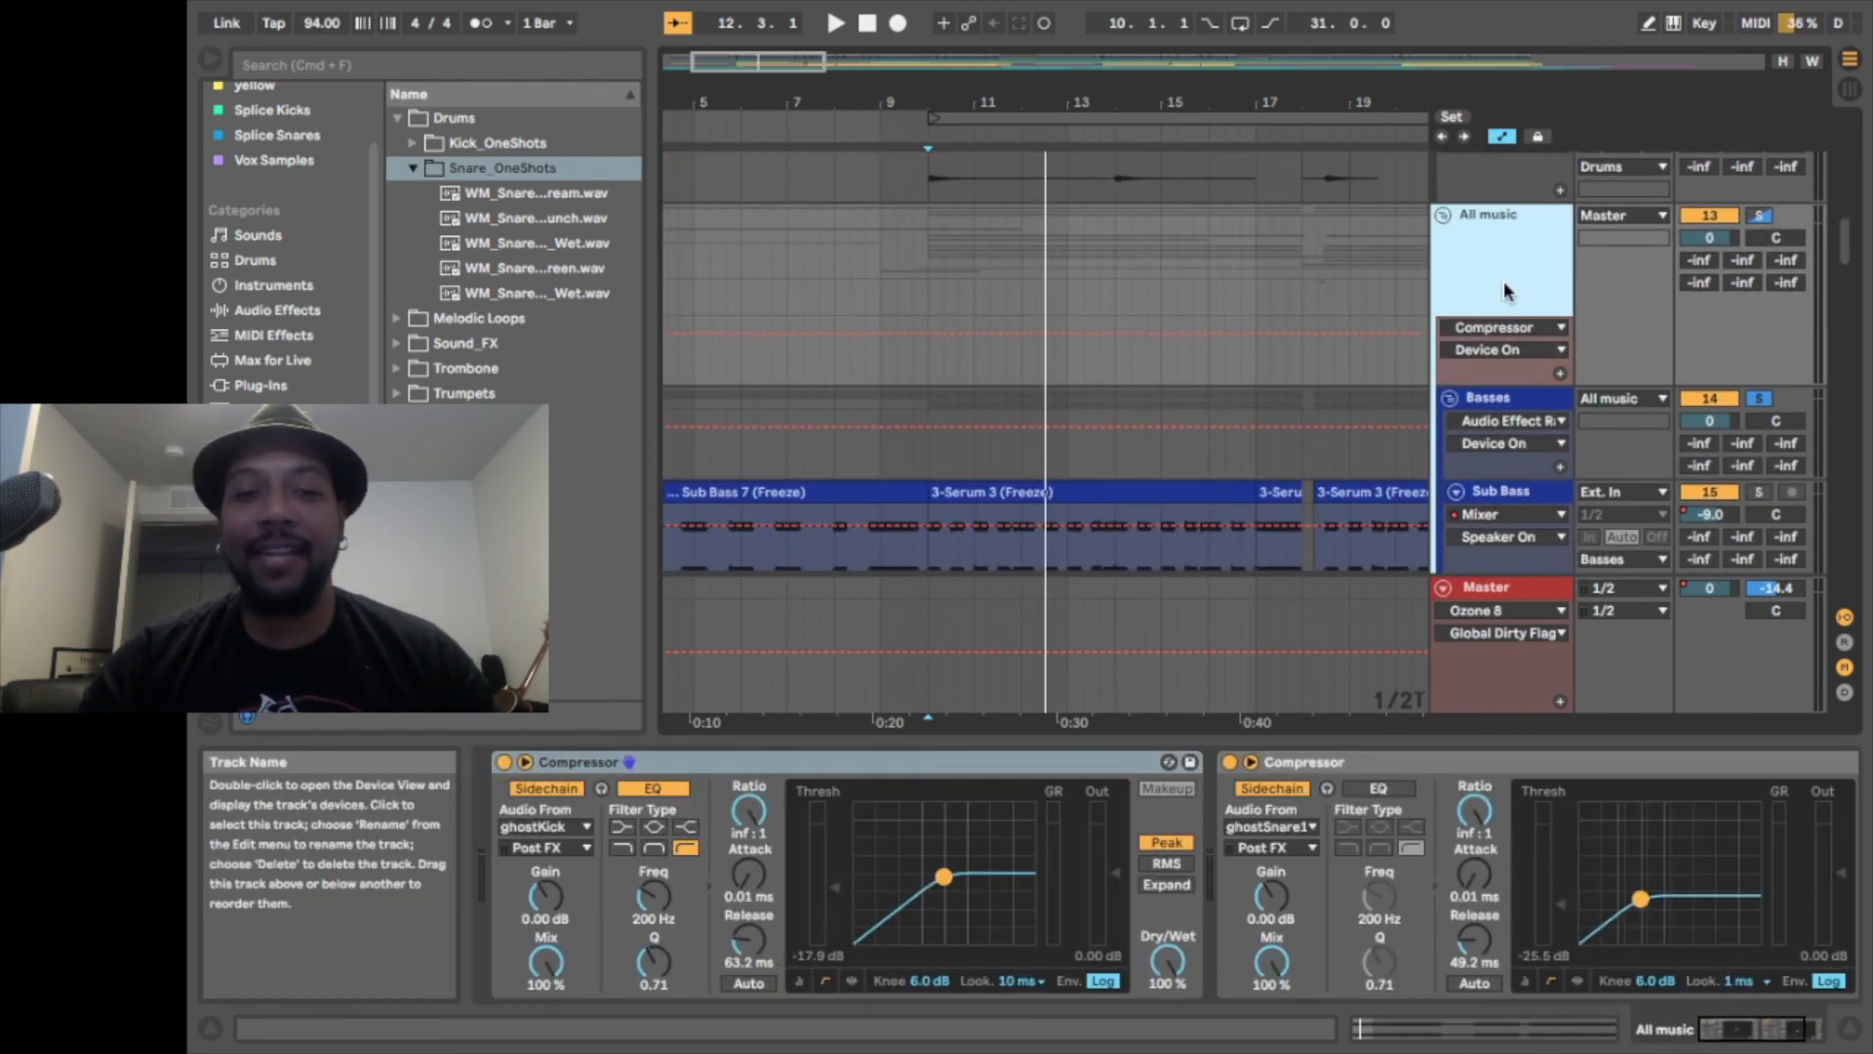
Compare the ghostKick and ghostSnare1 sidechain Compressors on the All music group, ending on the ghostKick one
left_click(768, 765)
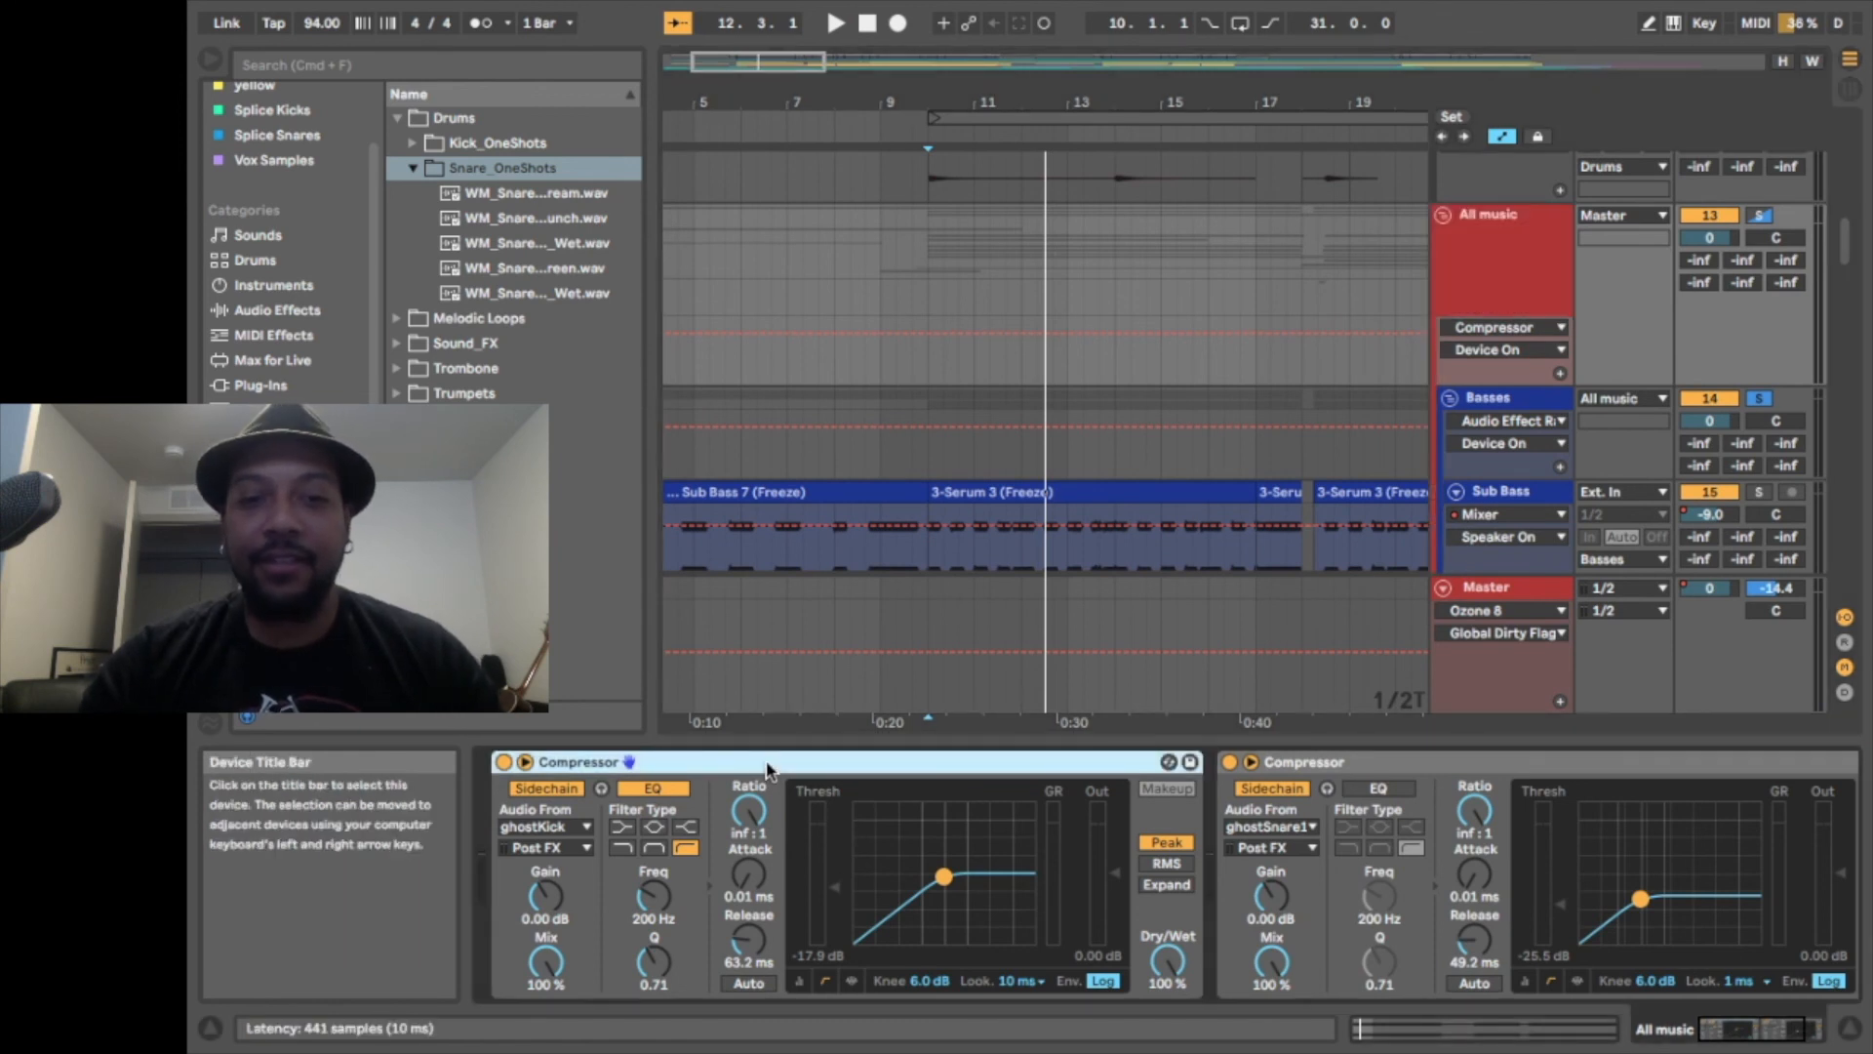
left_click(1437, 766)
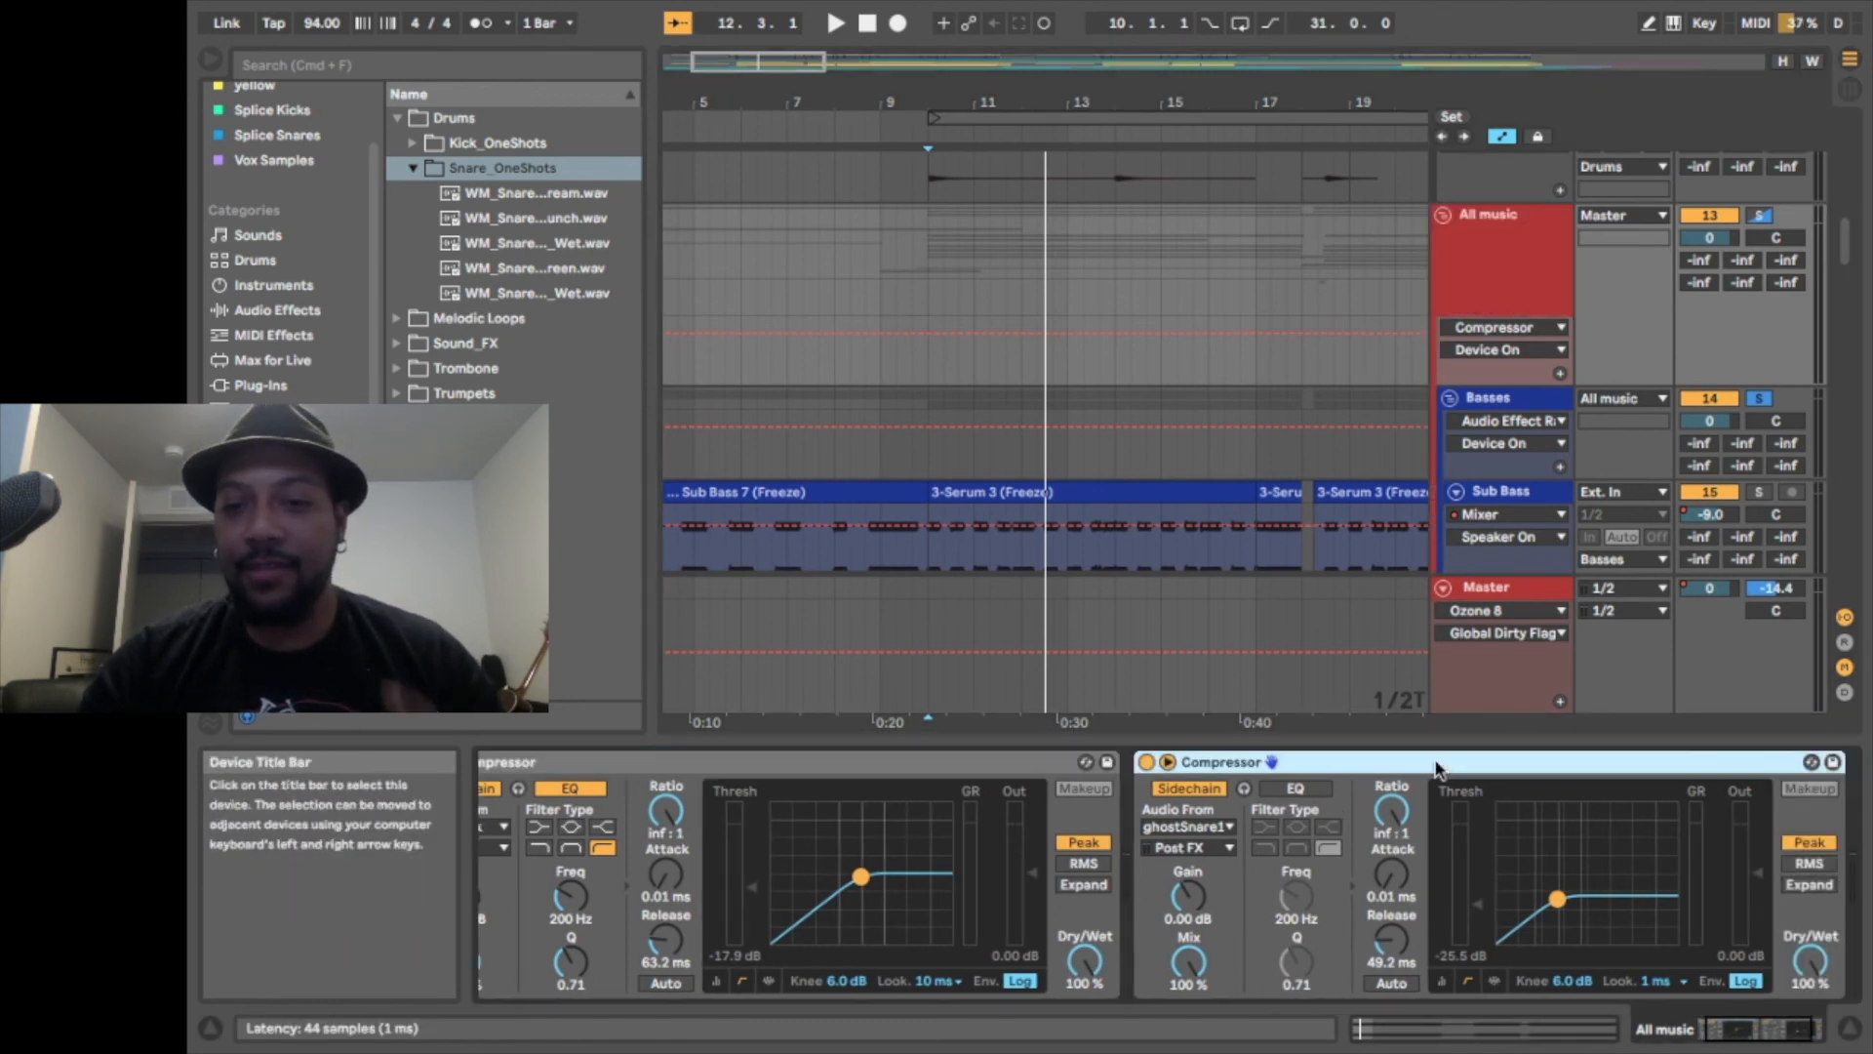
scroll(1132, 865, "left", 2)
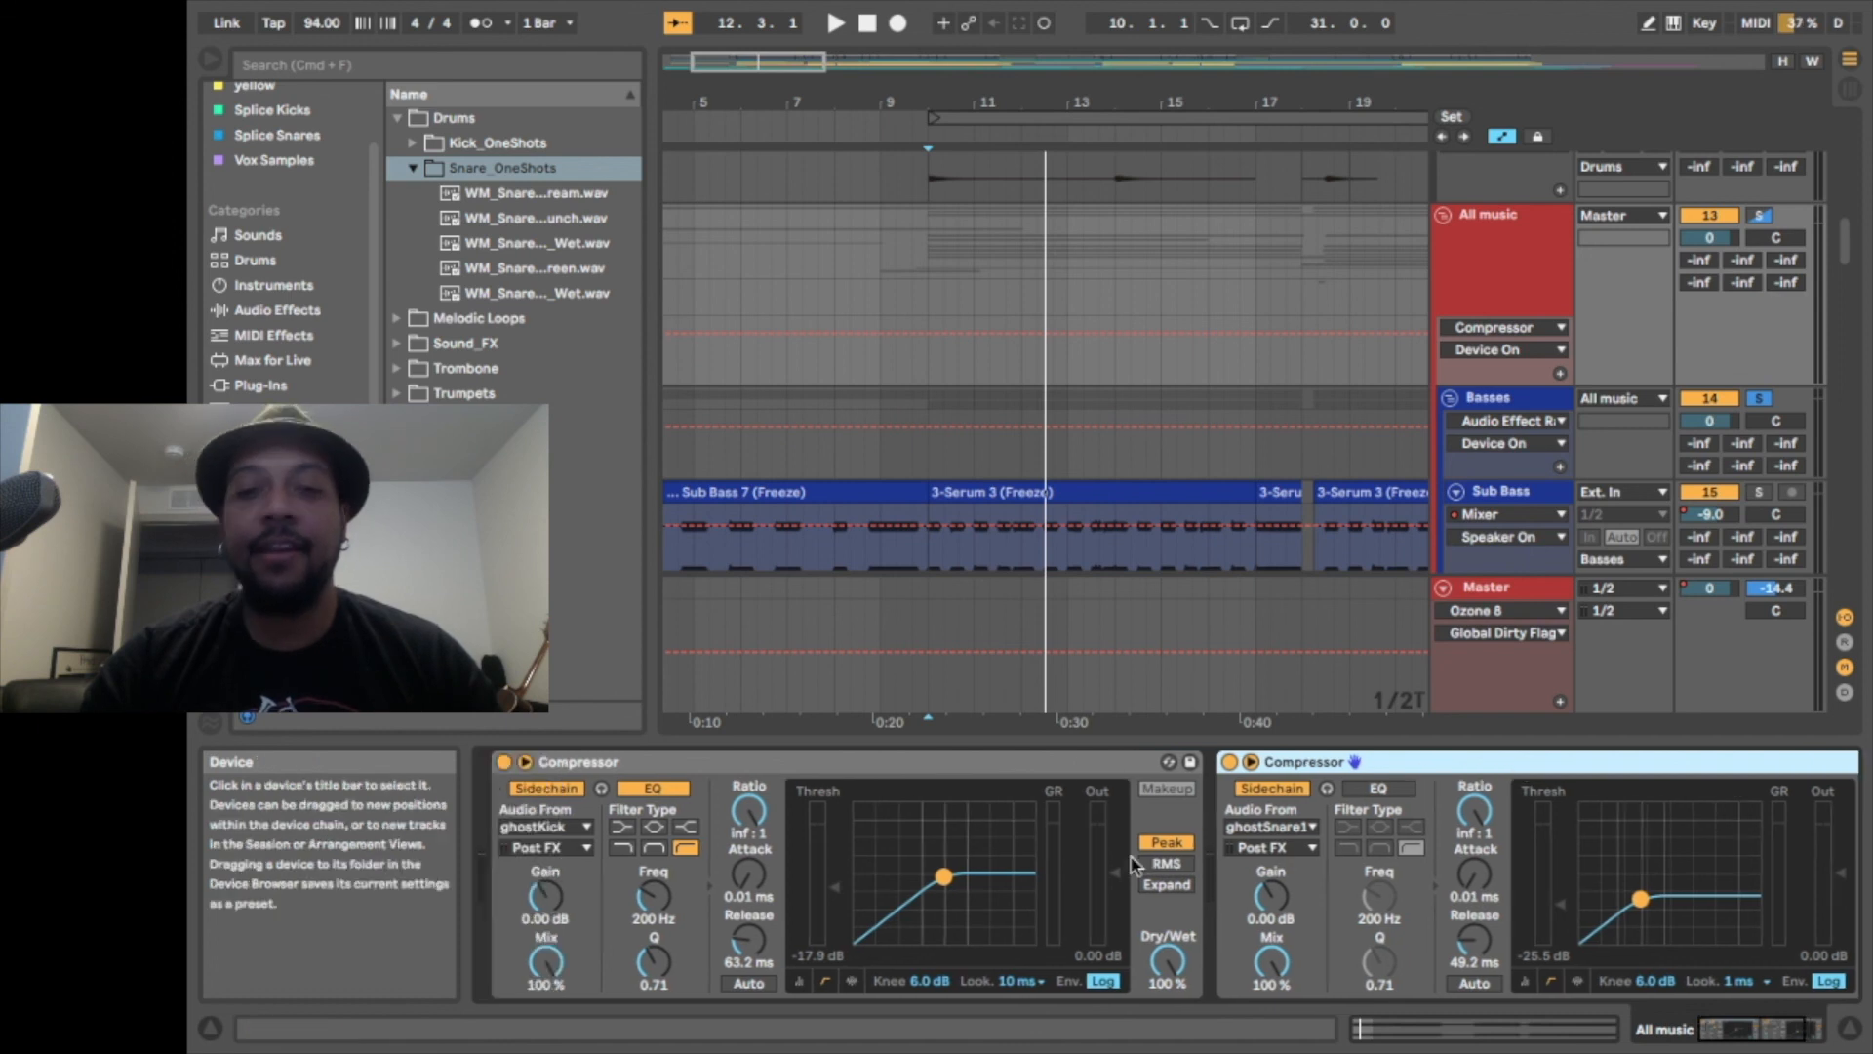
left_click(630, 765)
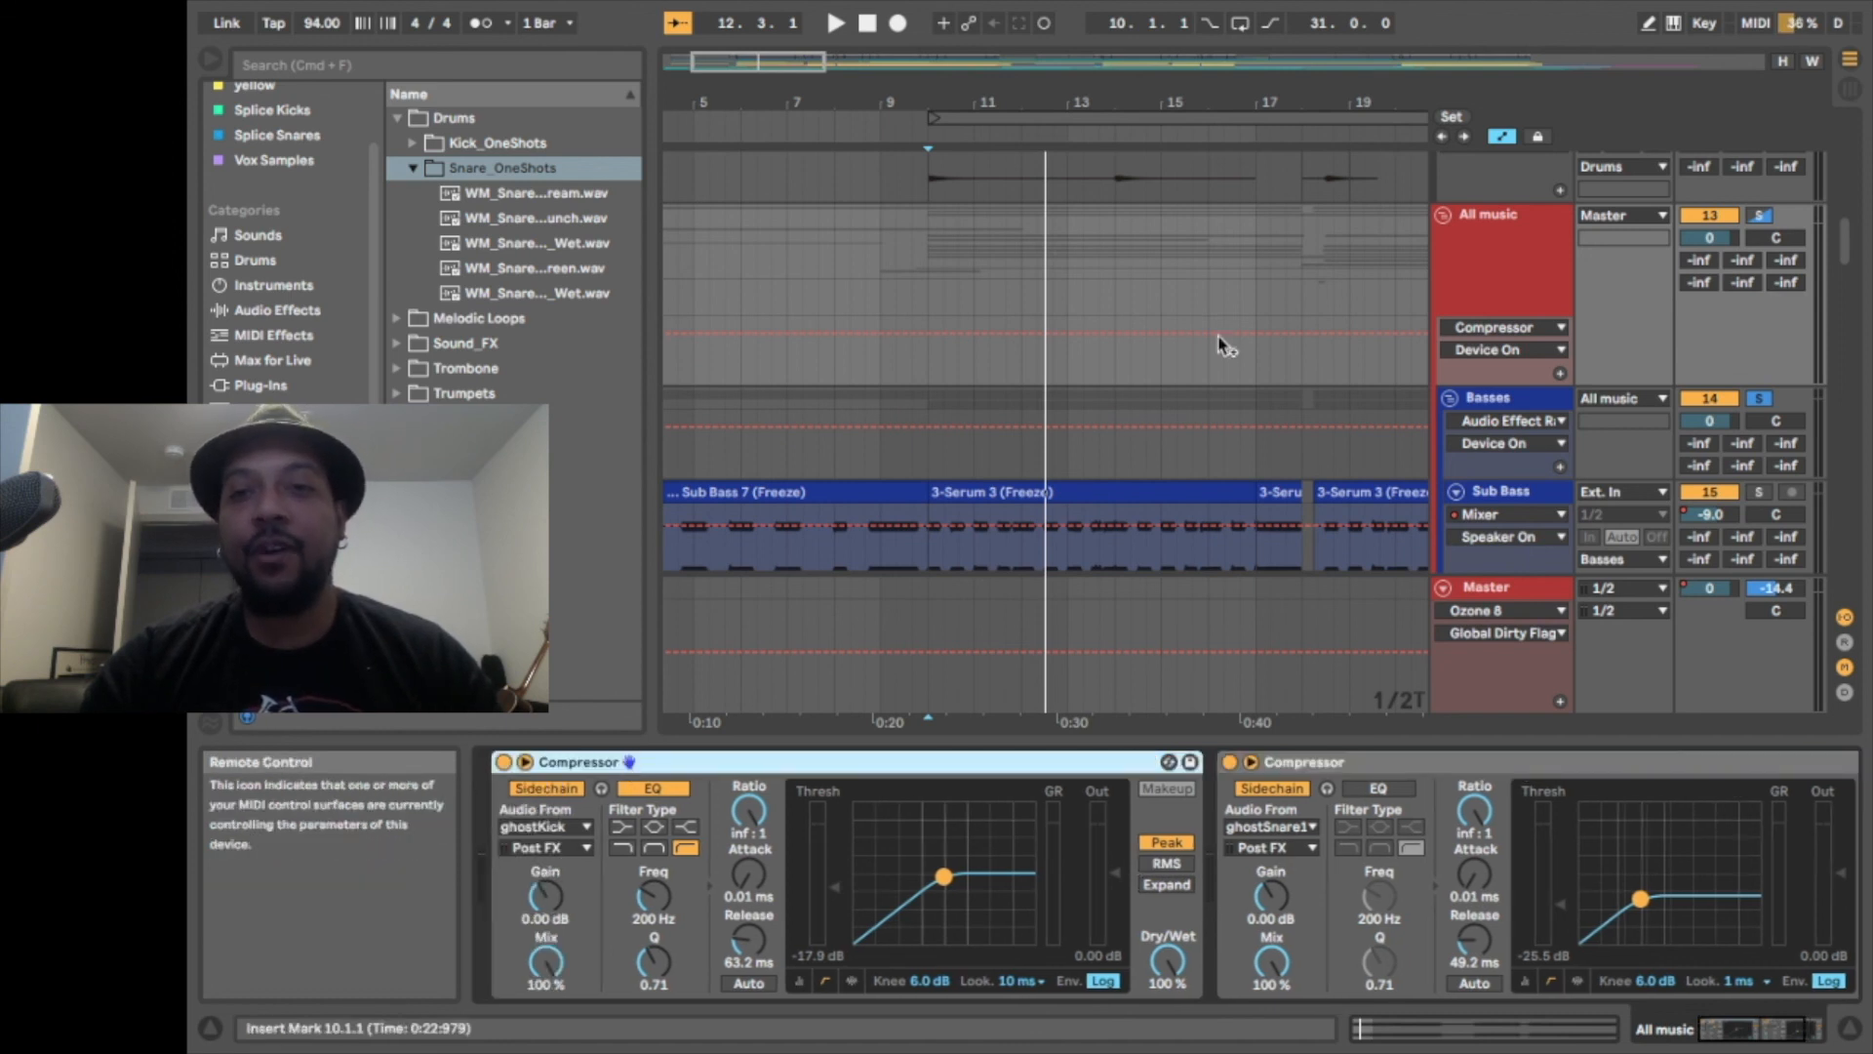
Unfold the ghostKick and ghostSnare1 tracks and show the device chain of each
scroll(1229, 337, "up", 8)
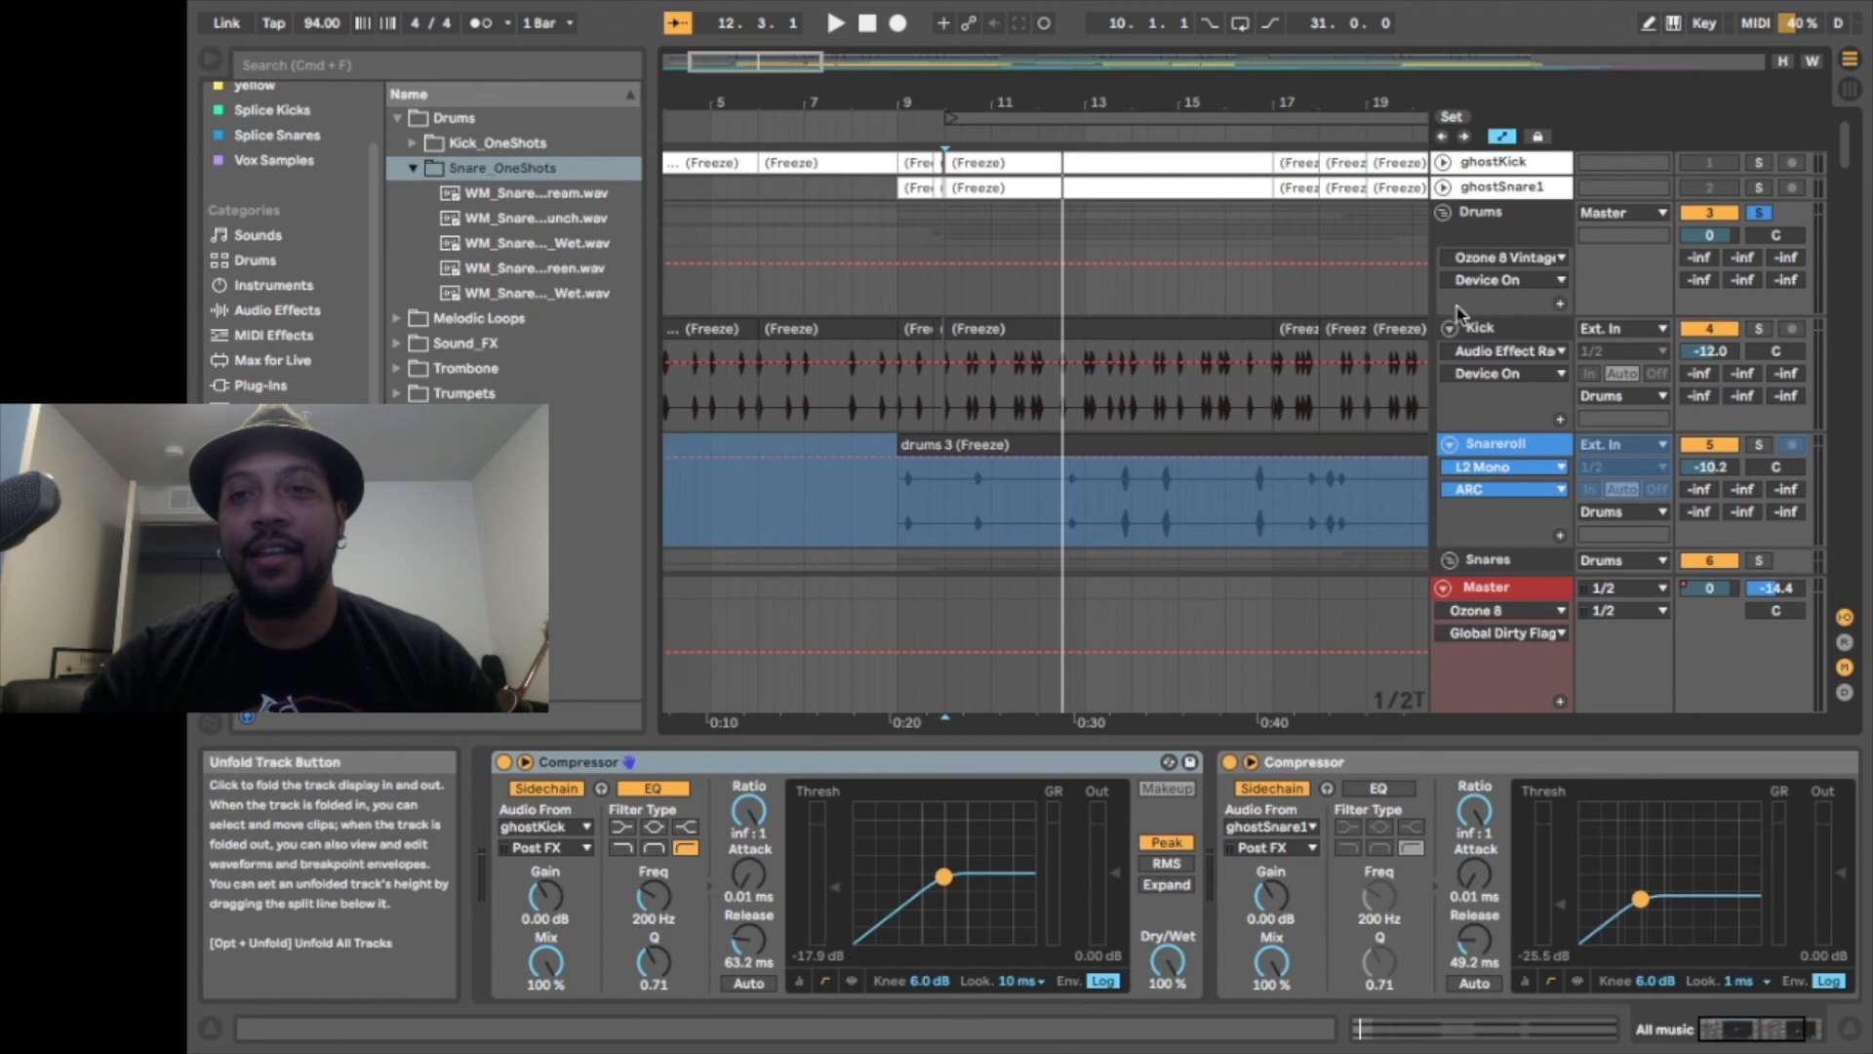
scroll(1503, 488, "down", 5)
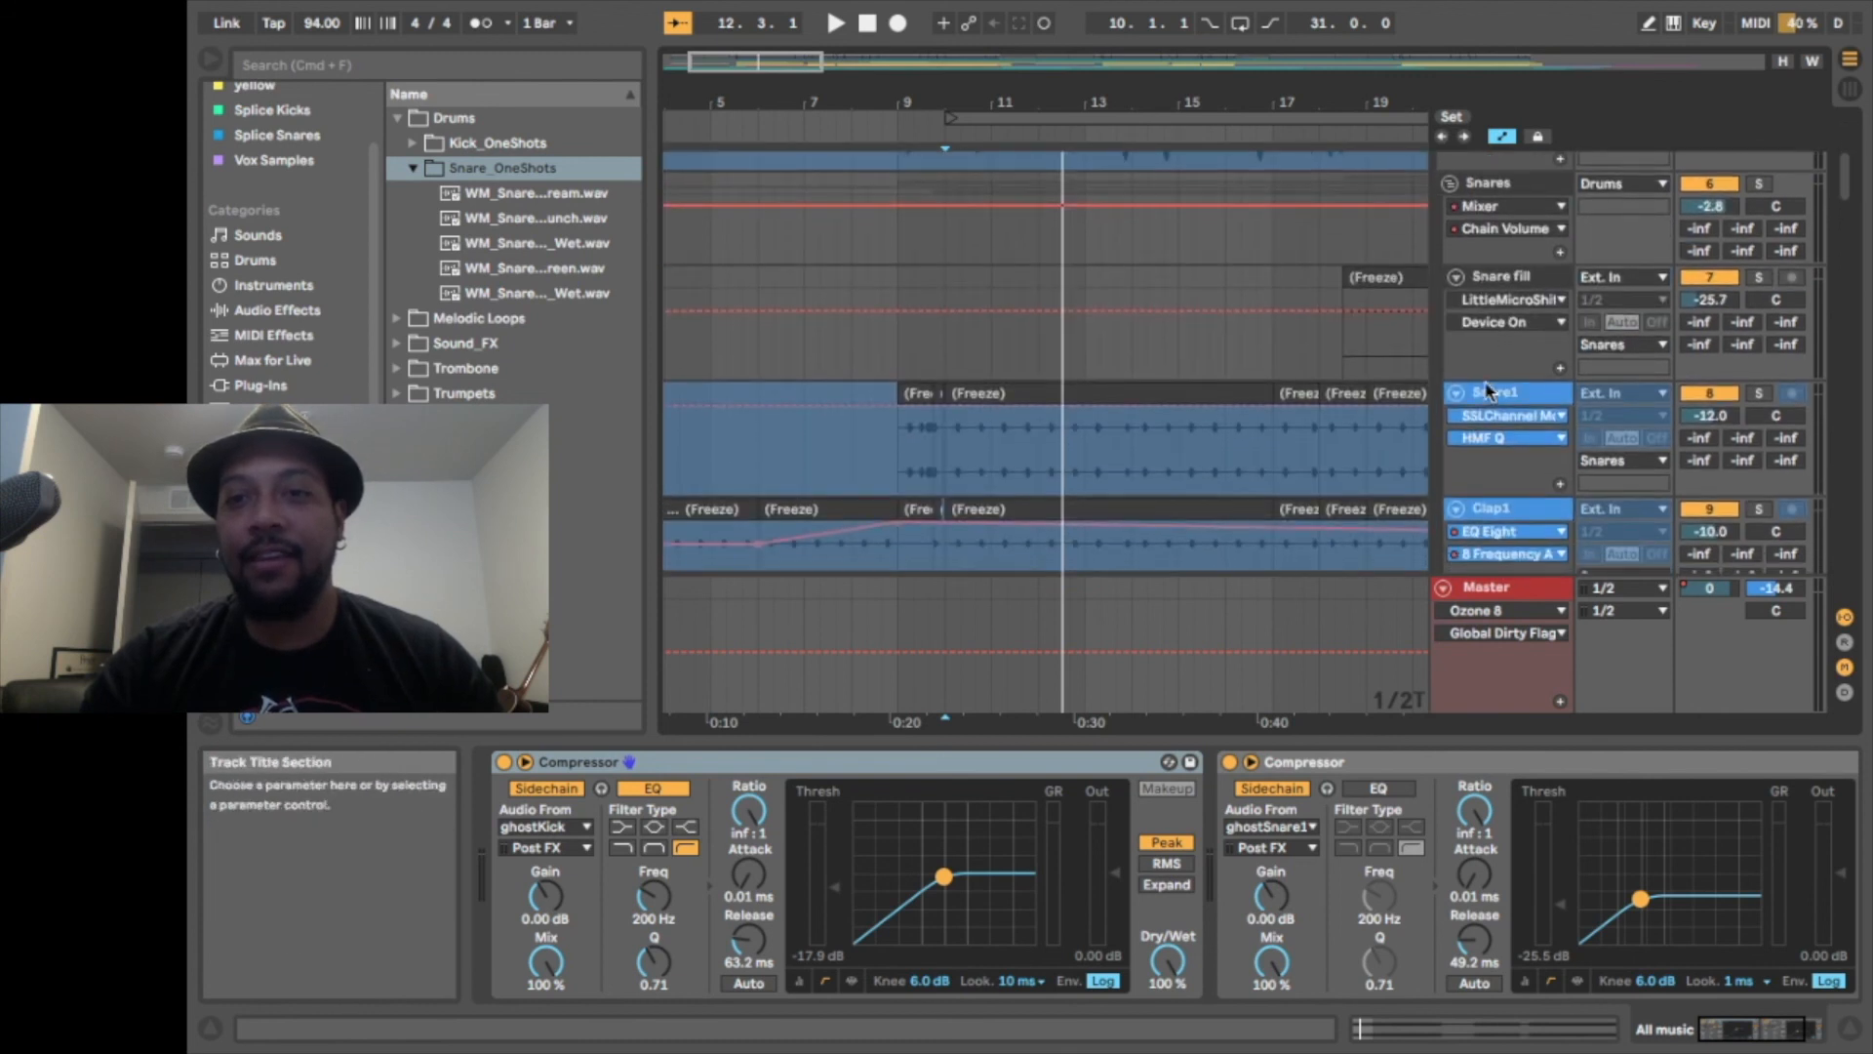
scroll(1514, 469, "up", 5)
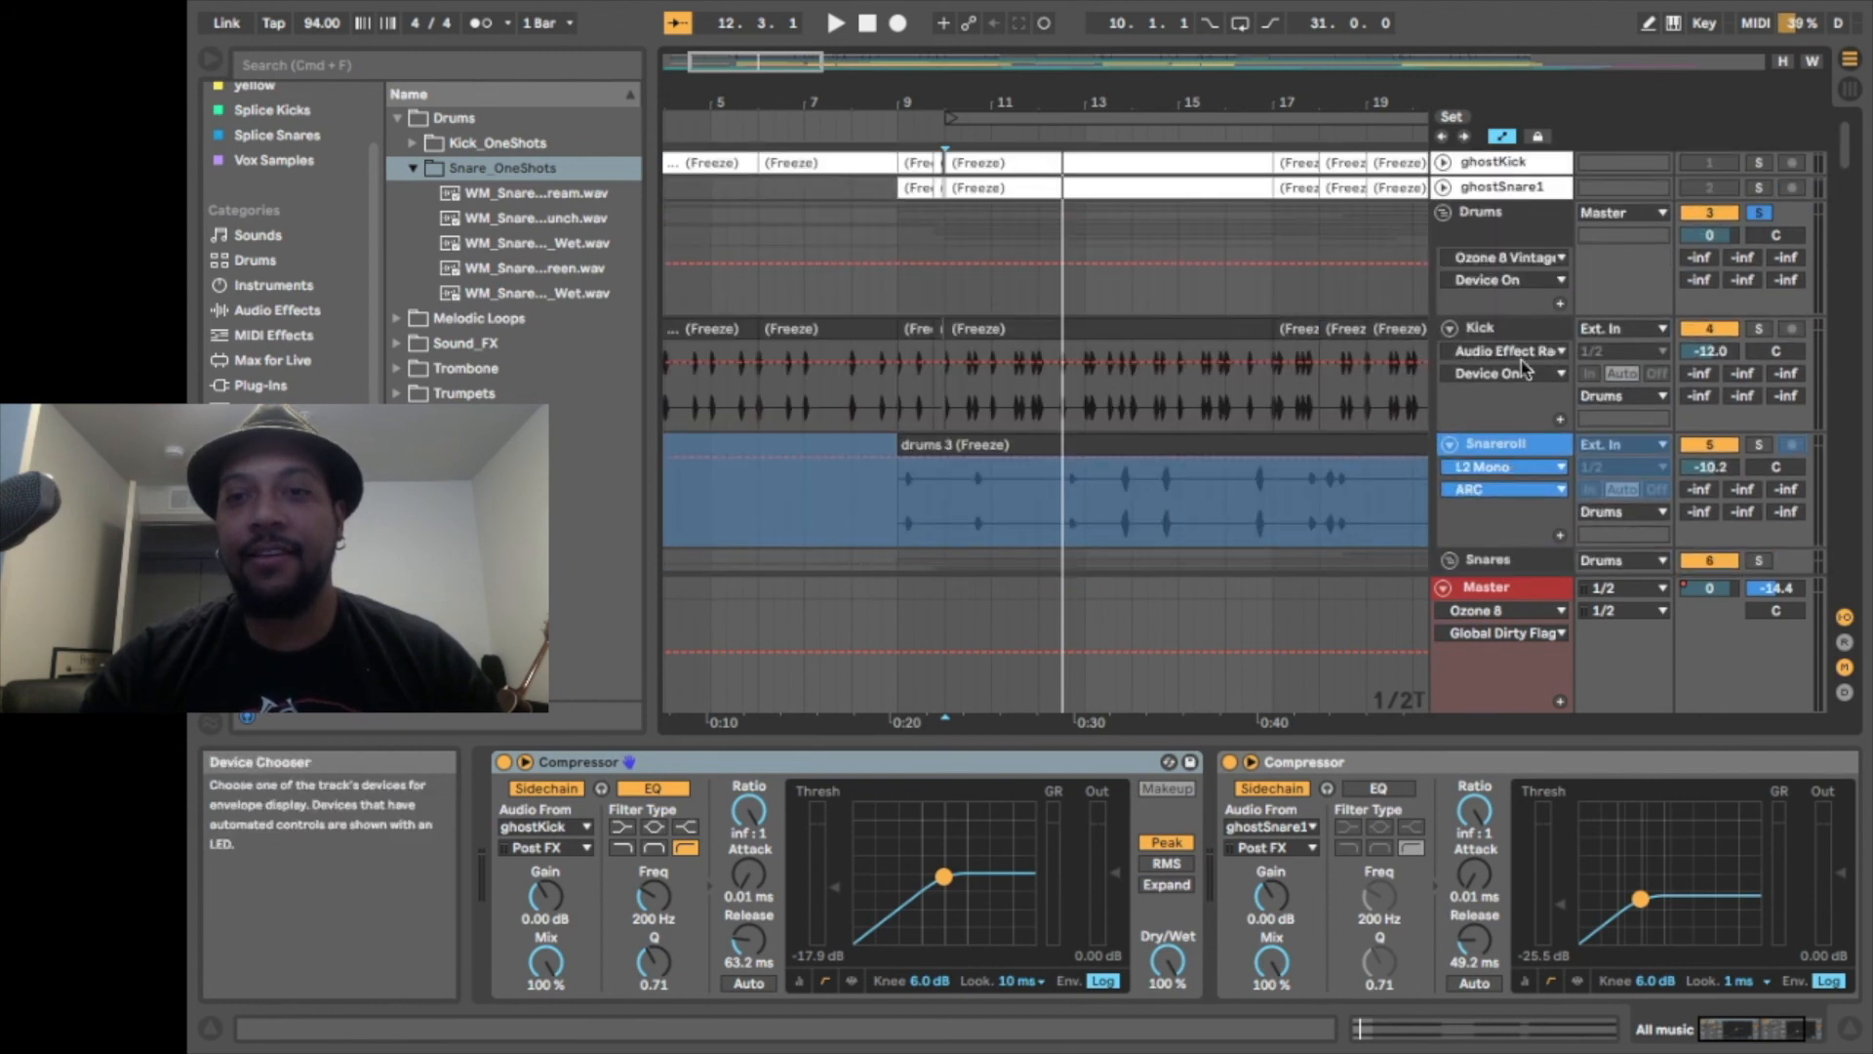
left_click(1444, 162)
left_click(1486, 168)
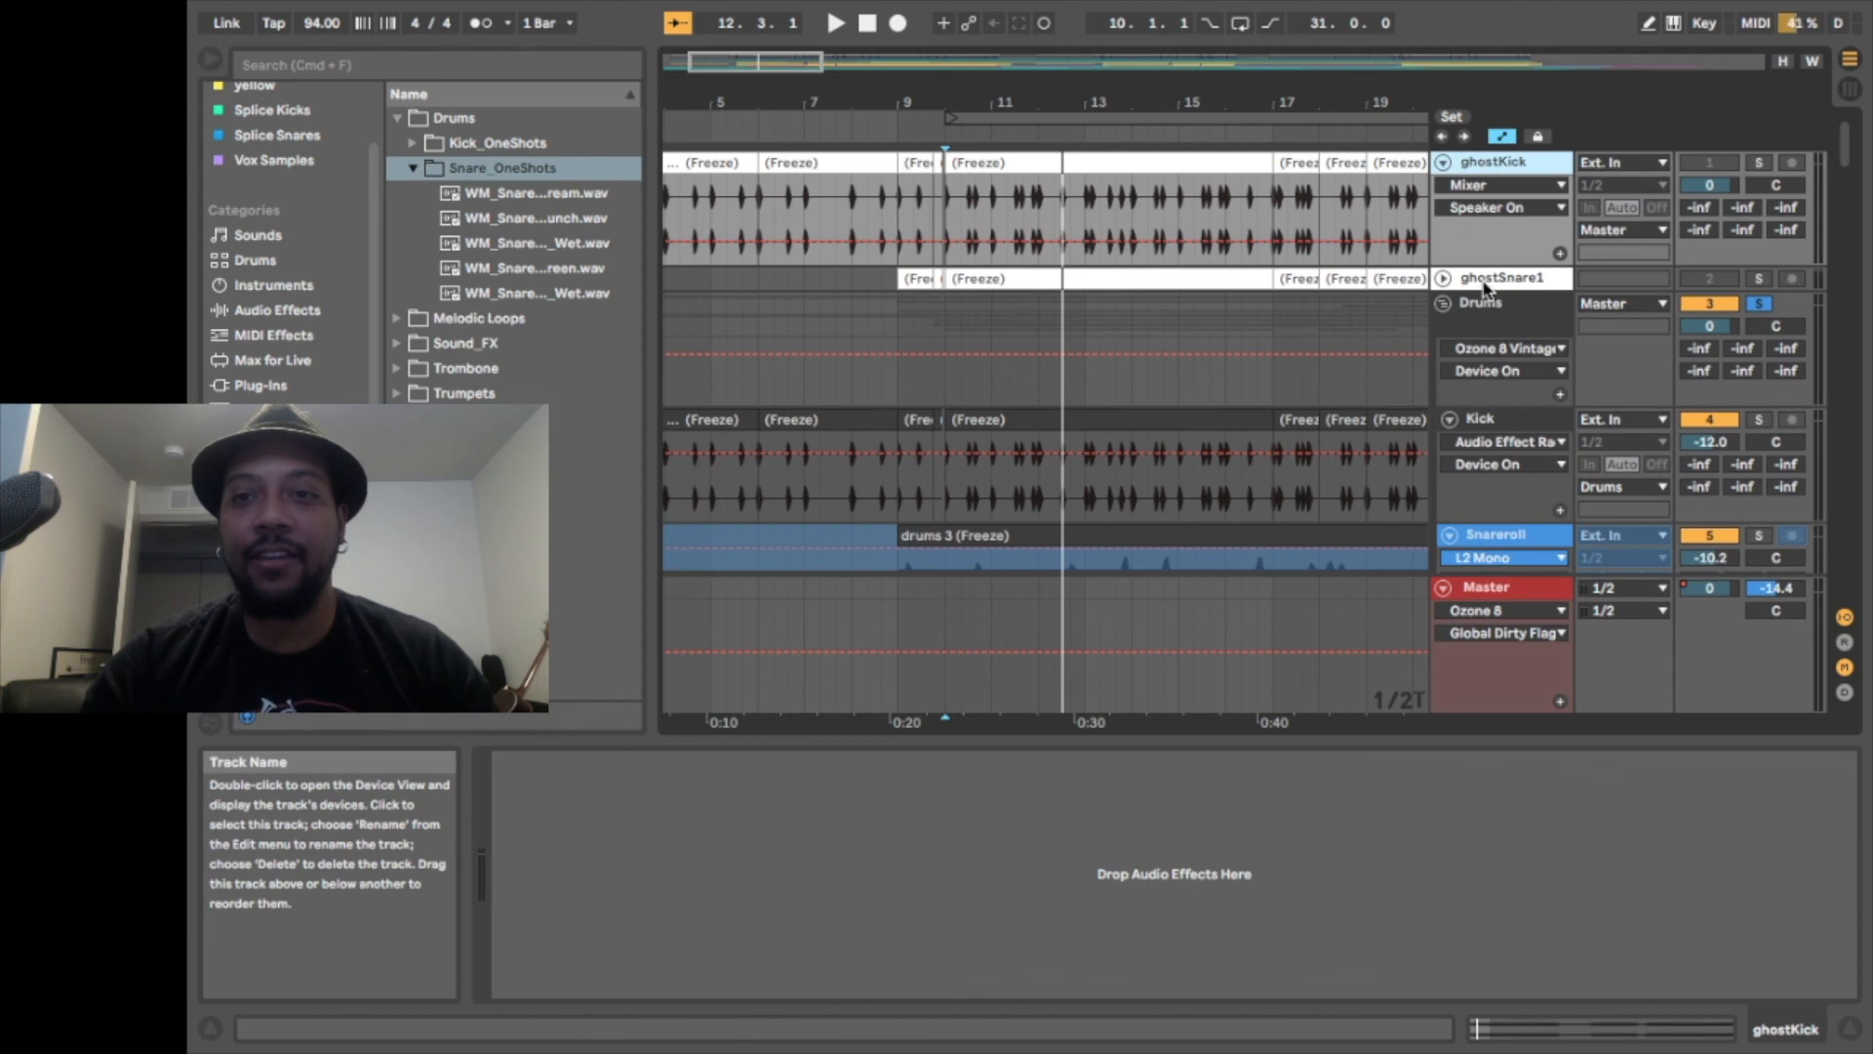
left_click(1444, 278)
left_click(1490, 285)
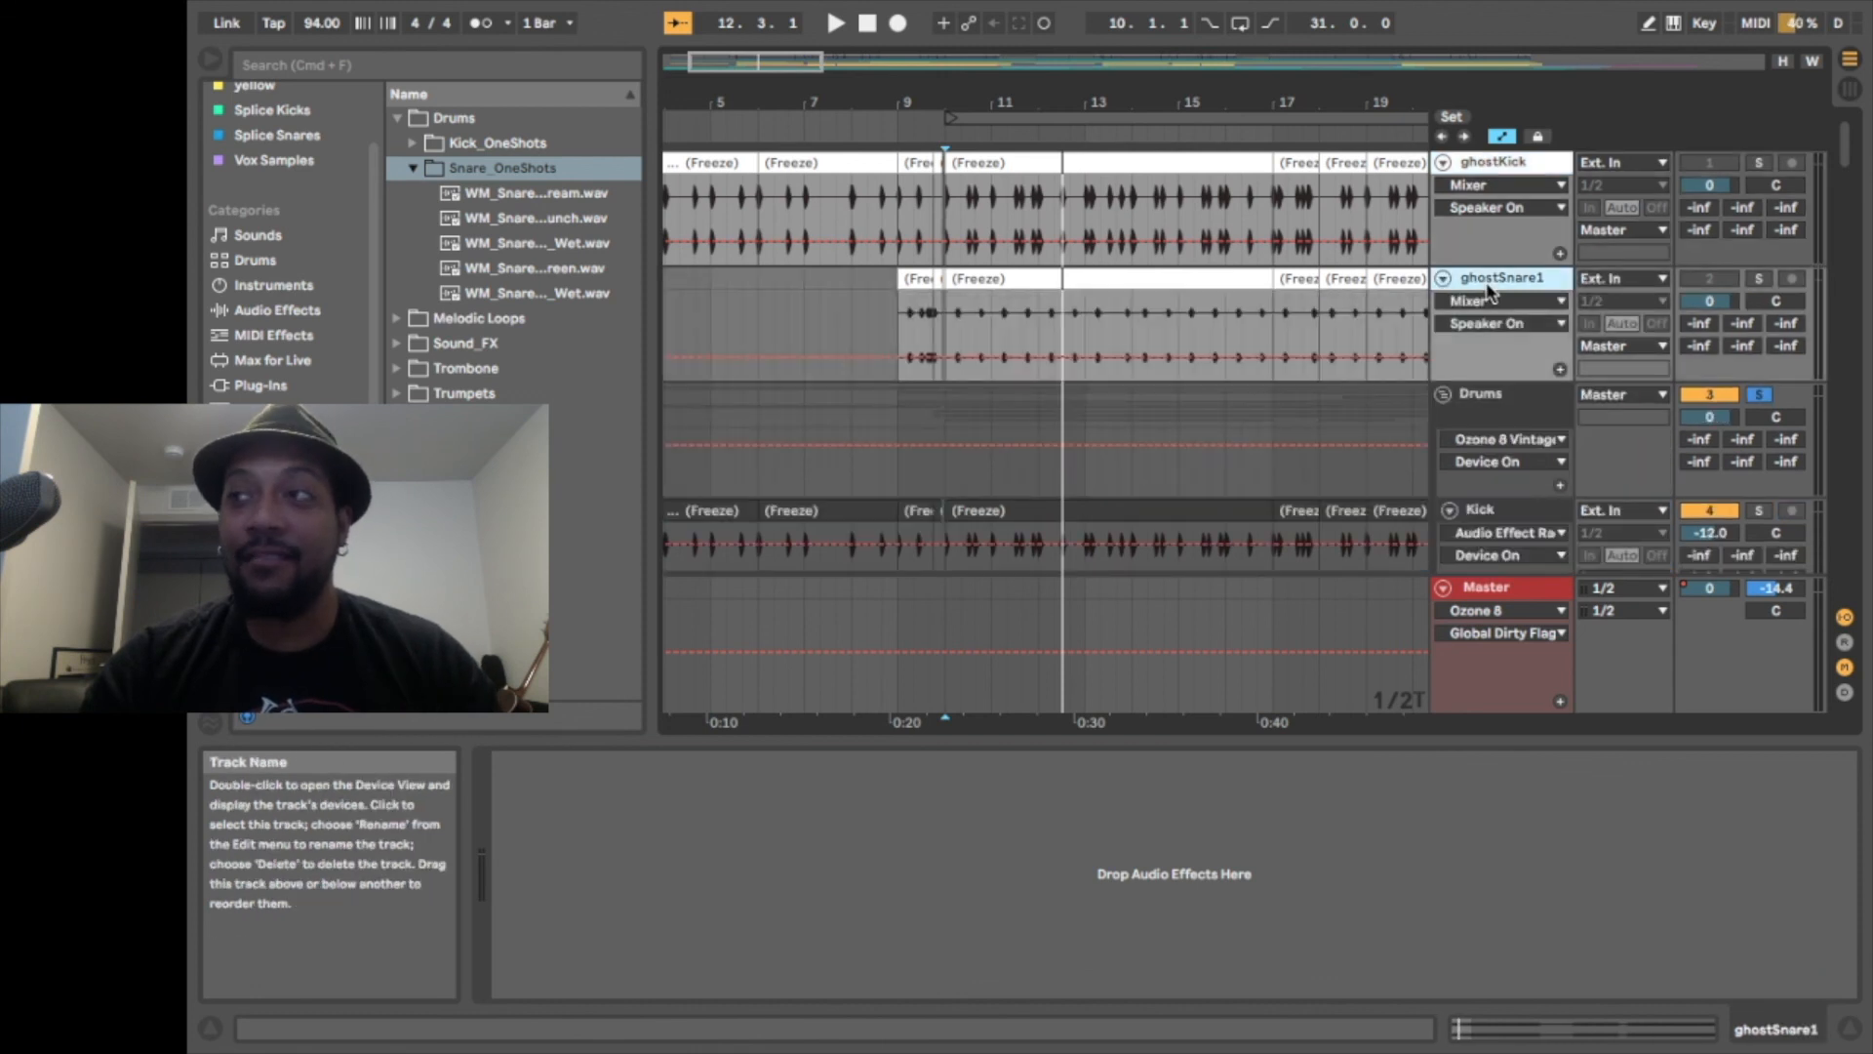
Review the ghost tracks beside the drum tracks, select ghostKick, and fold both ghost tracks
scroll(1493, 484, "down", 3)
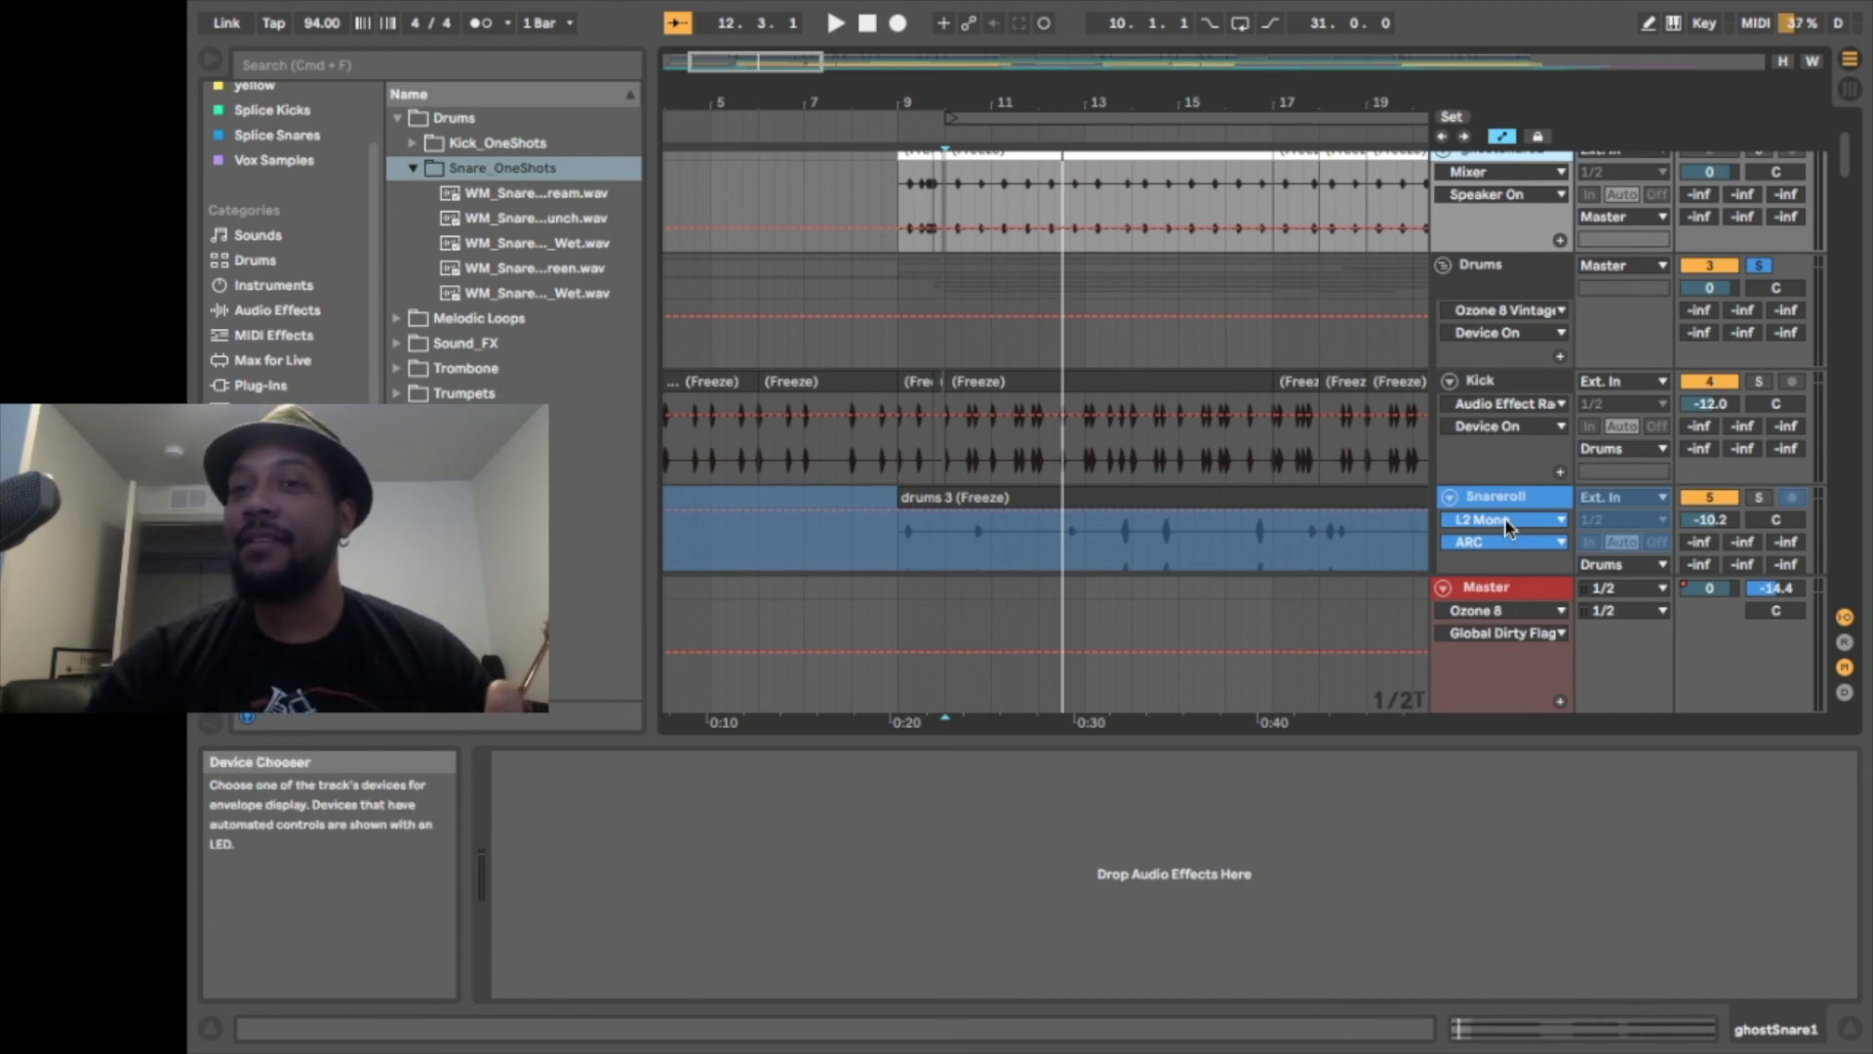
scroll(1552, 263, "up", 3)
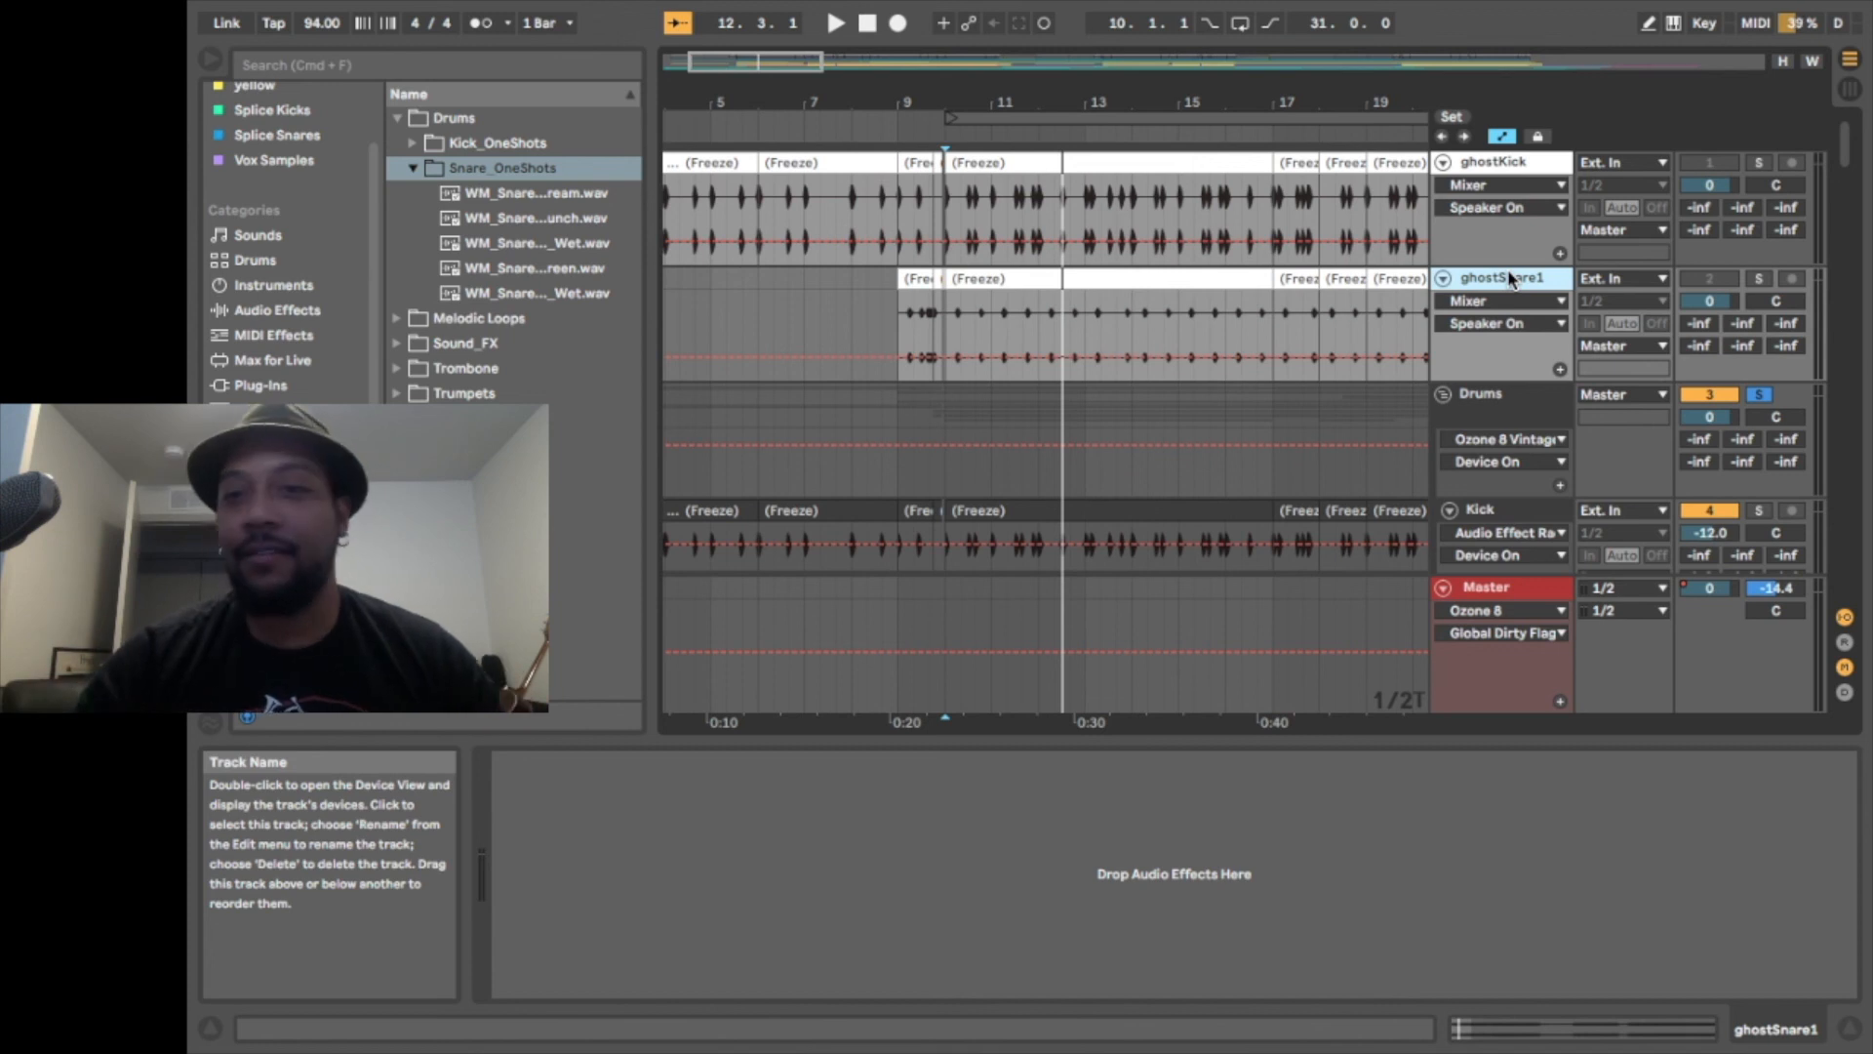
left_click(1501, 166)
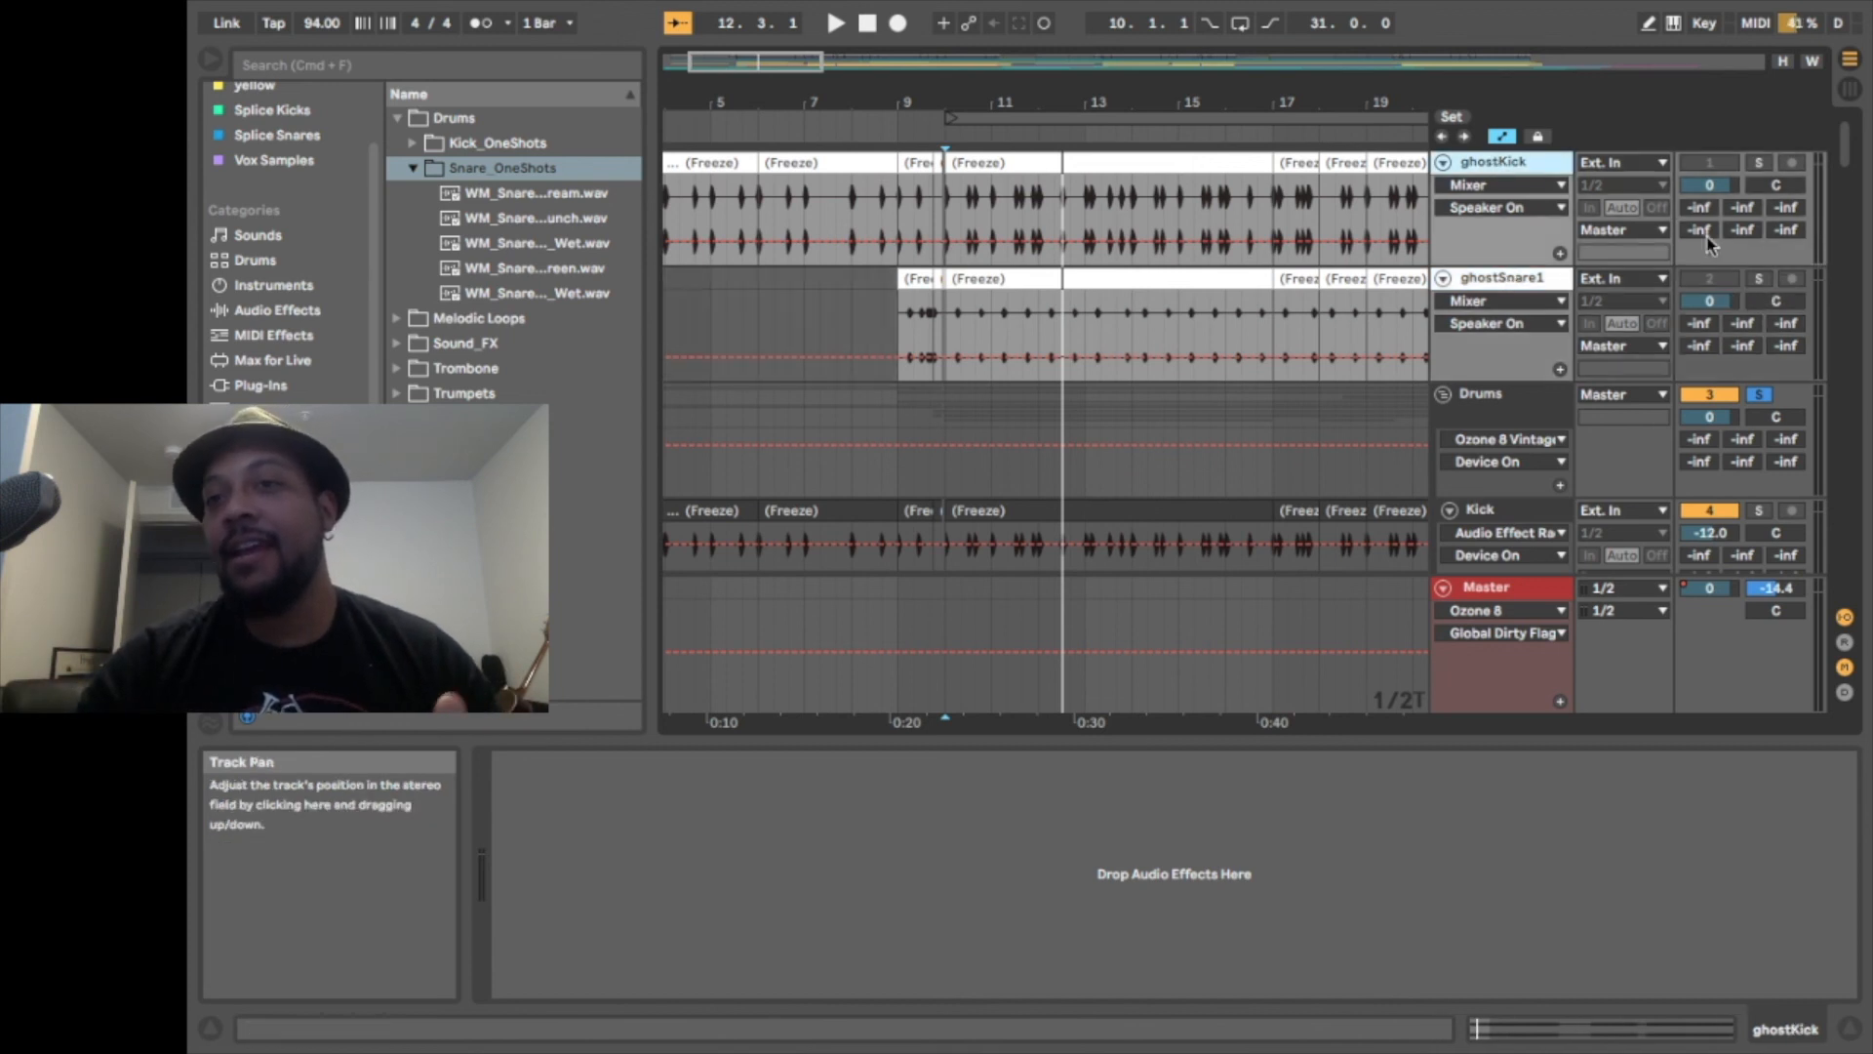
left_click(1444, 164)
left_click(1443, 187)
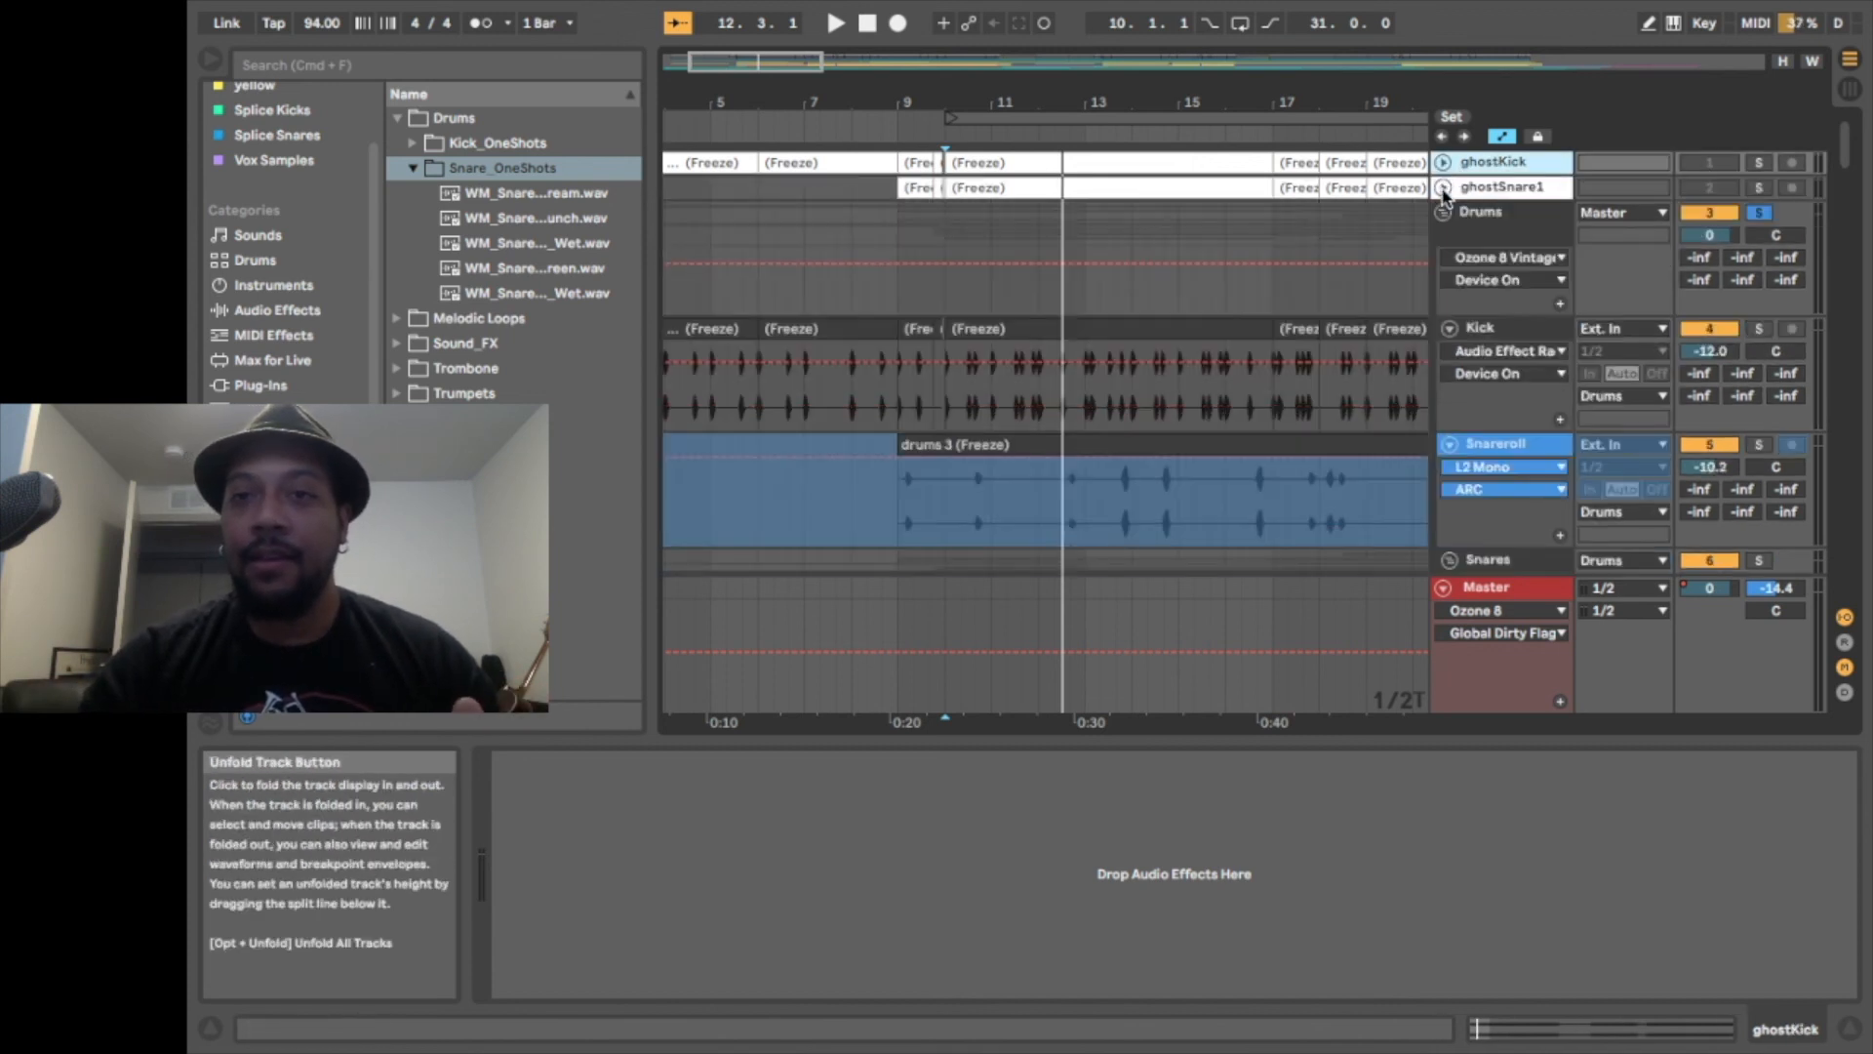
Show the All music group's device chain and look over the tracks it contains
scroll(1499, 575, "down", 10)
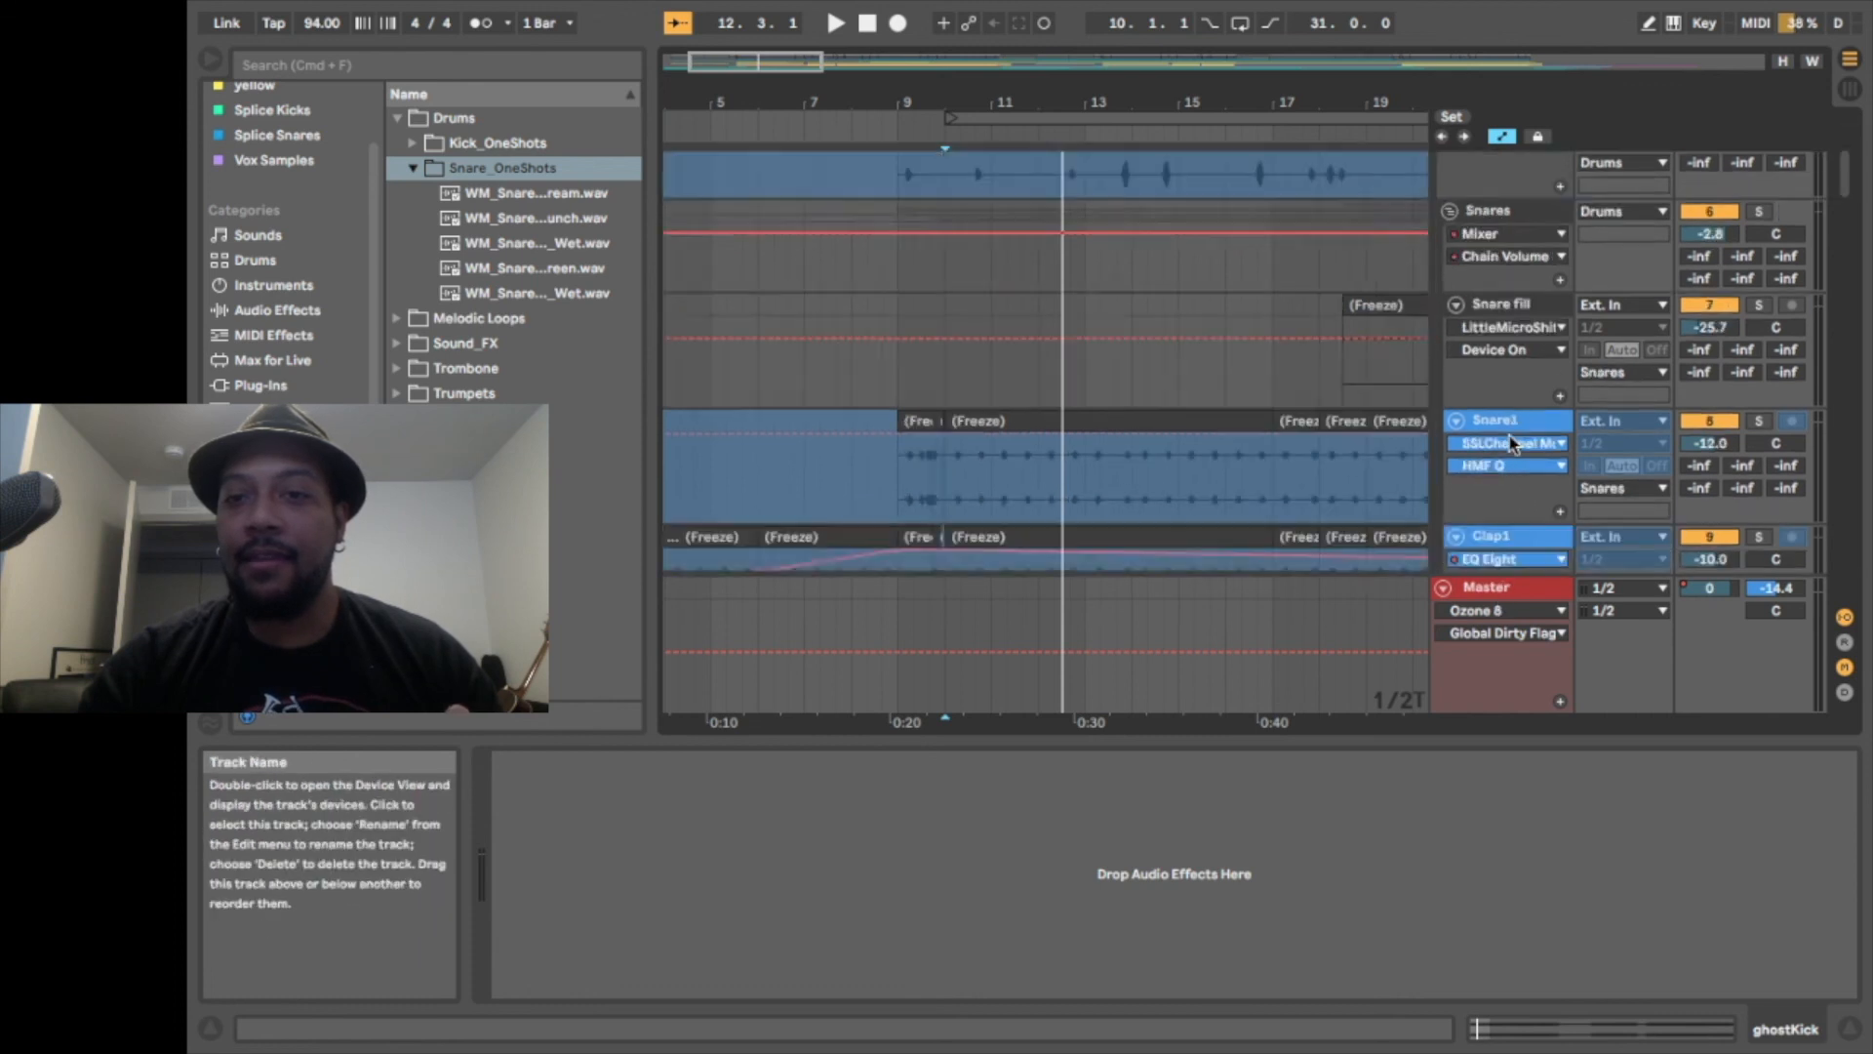
left_click(1493, 216)
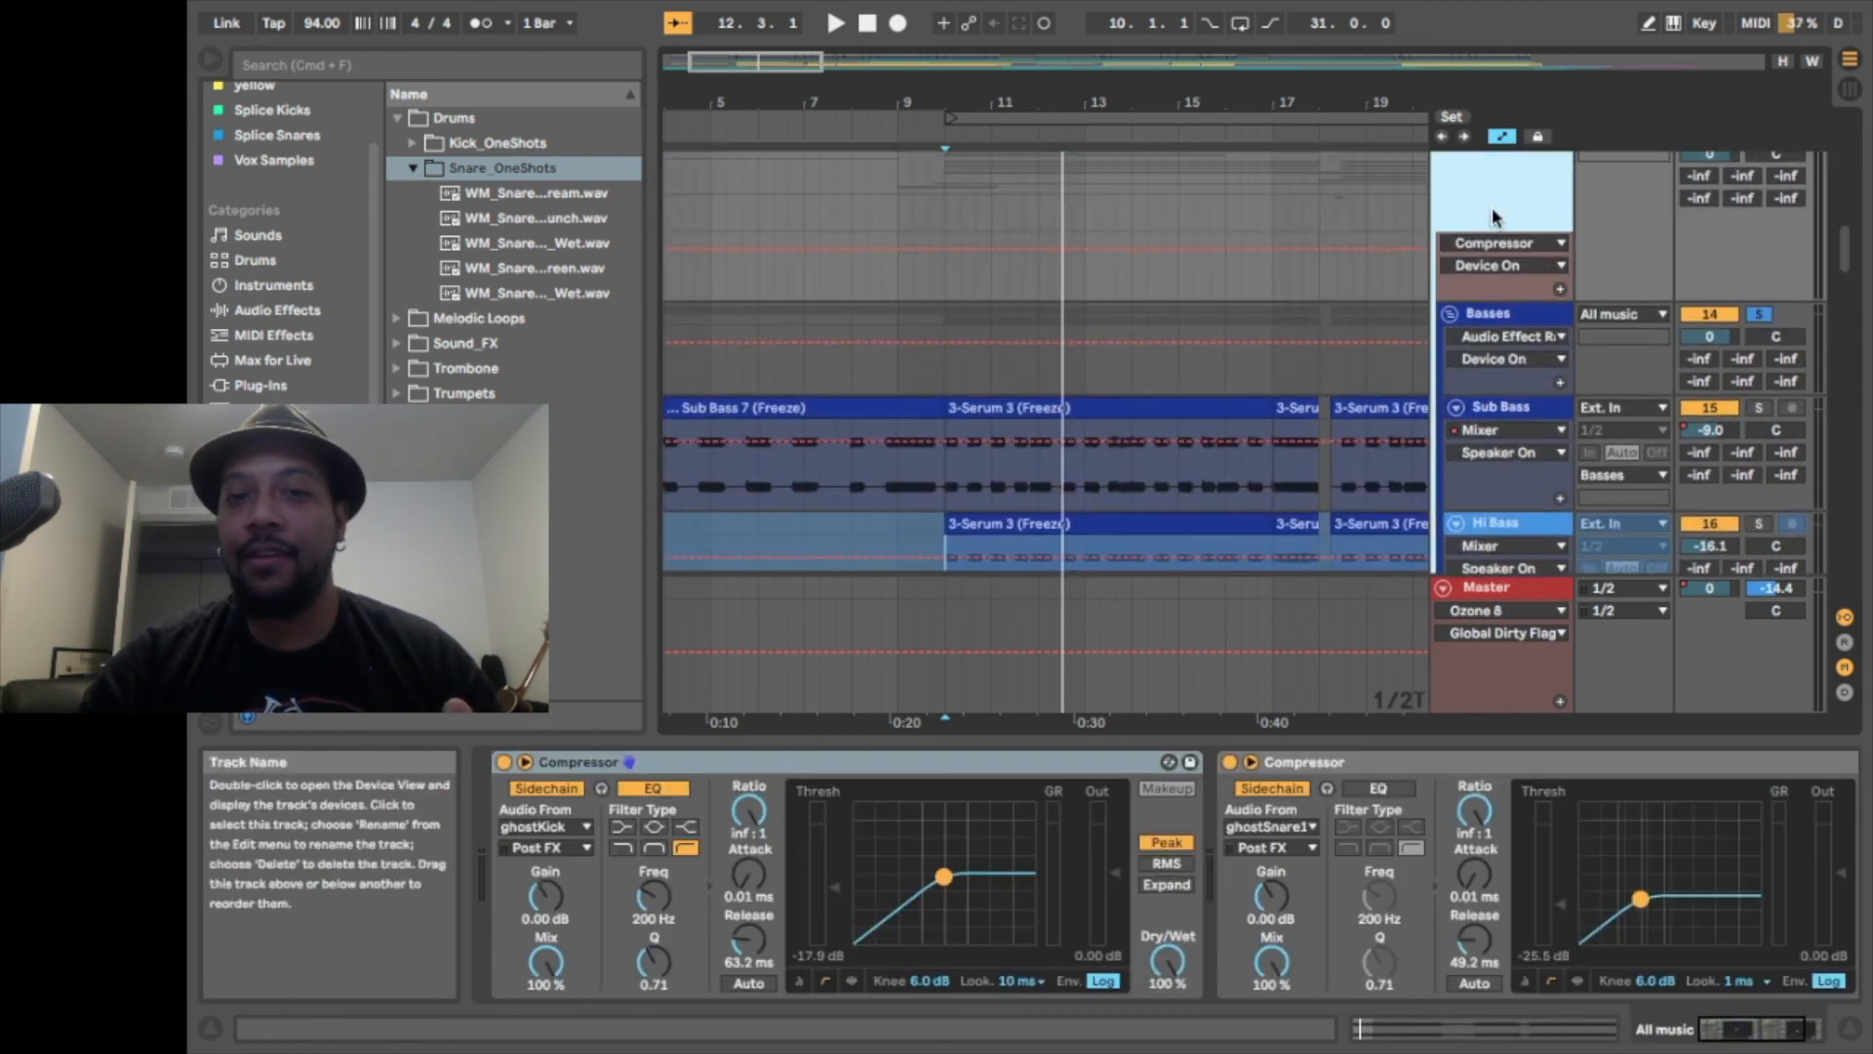
scroll(1480, 384, "down", 20)
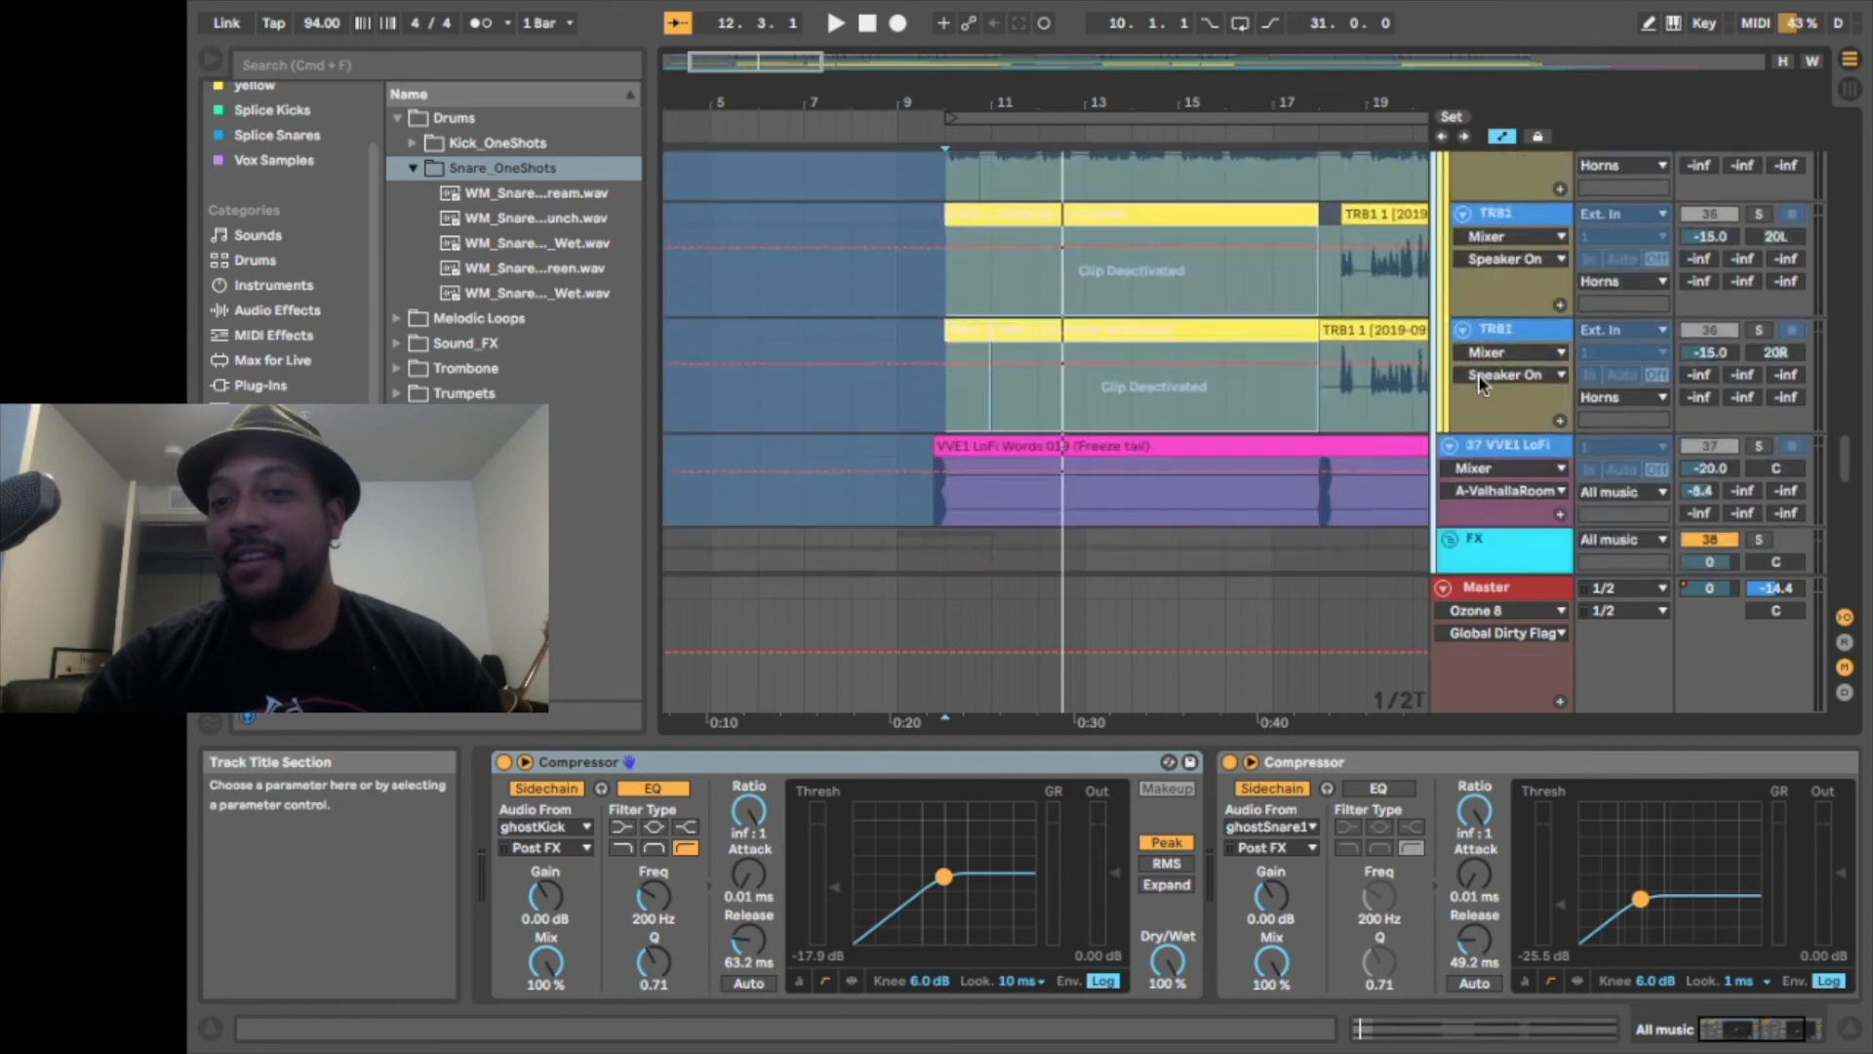
scroll(1481, 383, "up", 20)
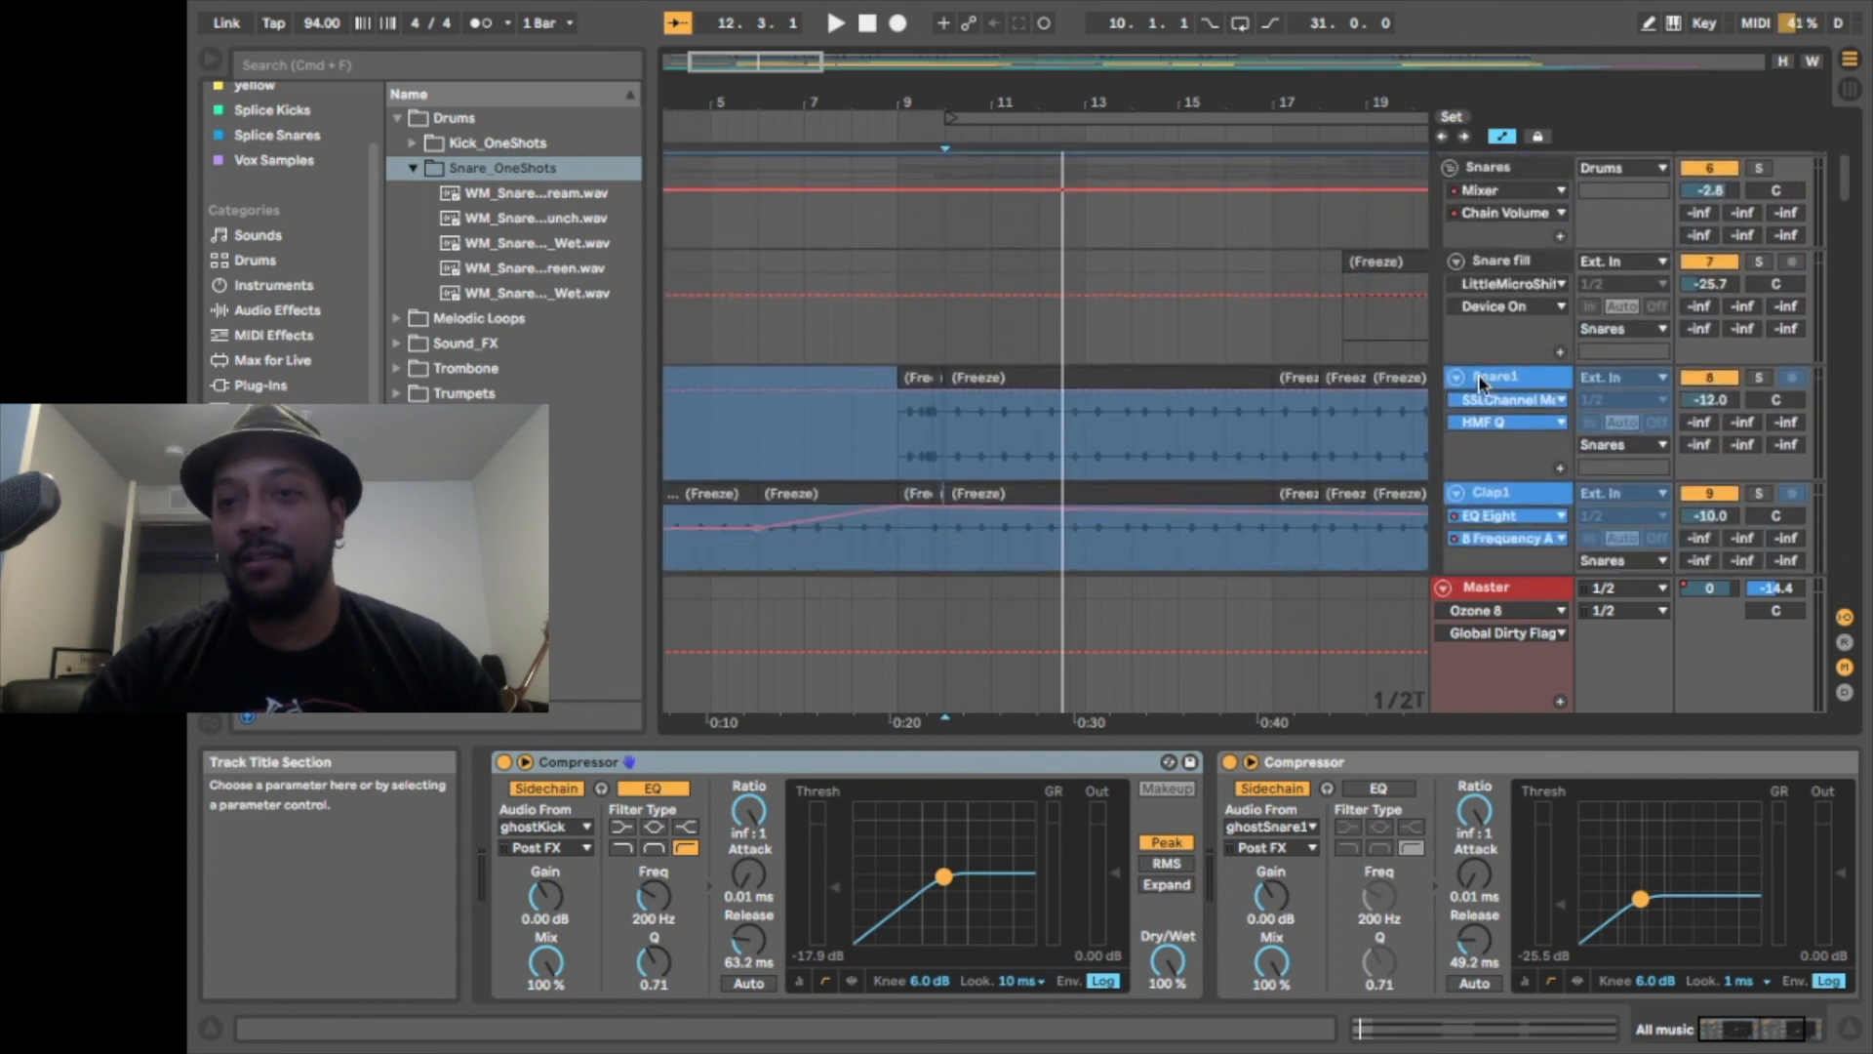
scroll(1480, 383, "down", 10)
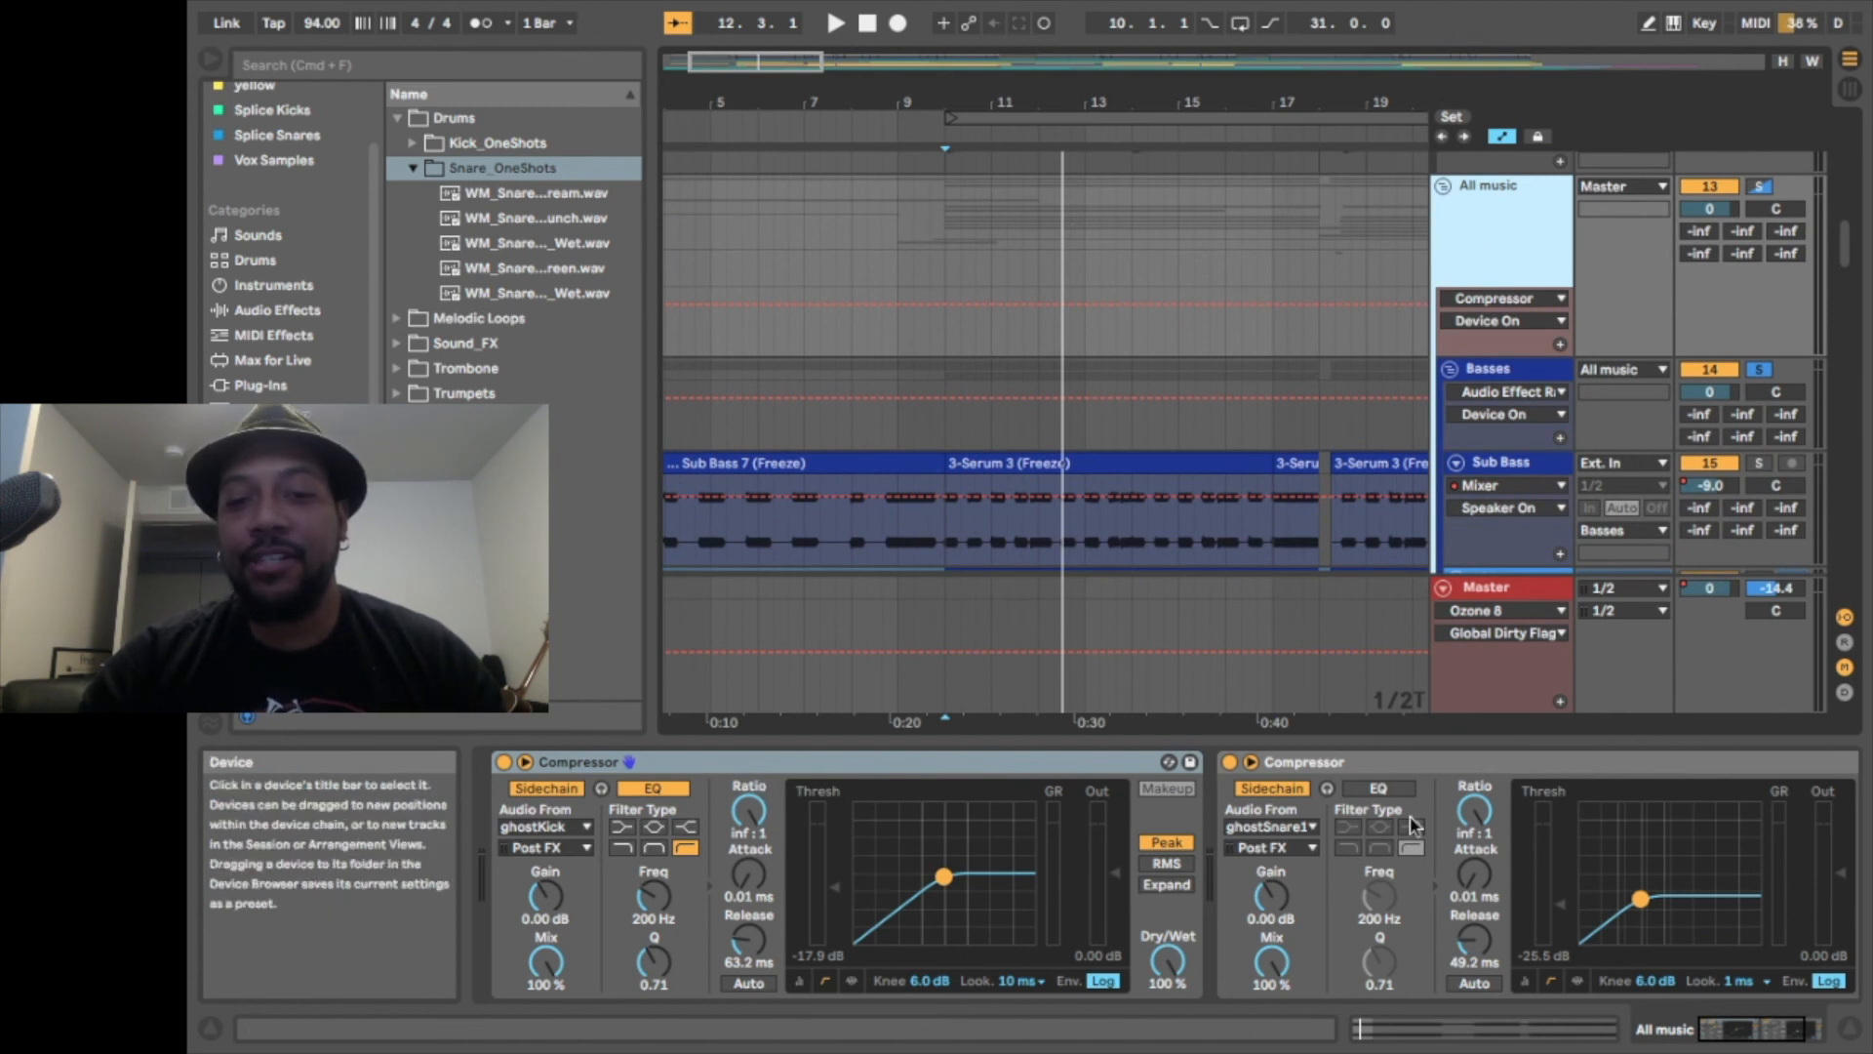
Select the All music group's ghostKick sidechain Compressor, audition the soloed groups from bar 10, and stop playback
left_click(1343, 760)
left_click(793, 764)
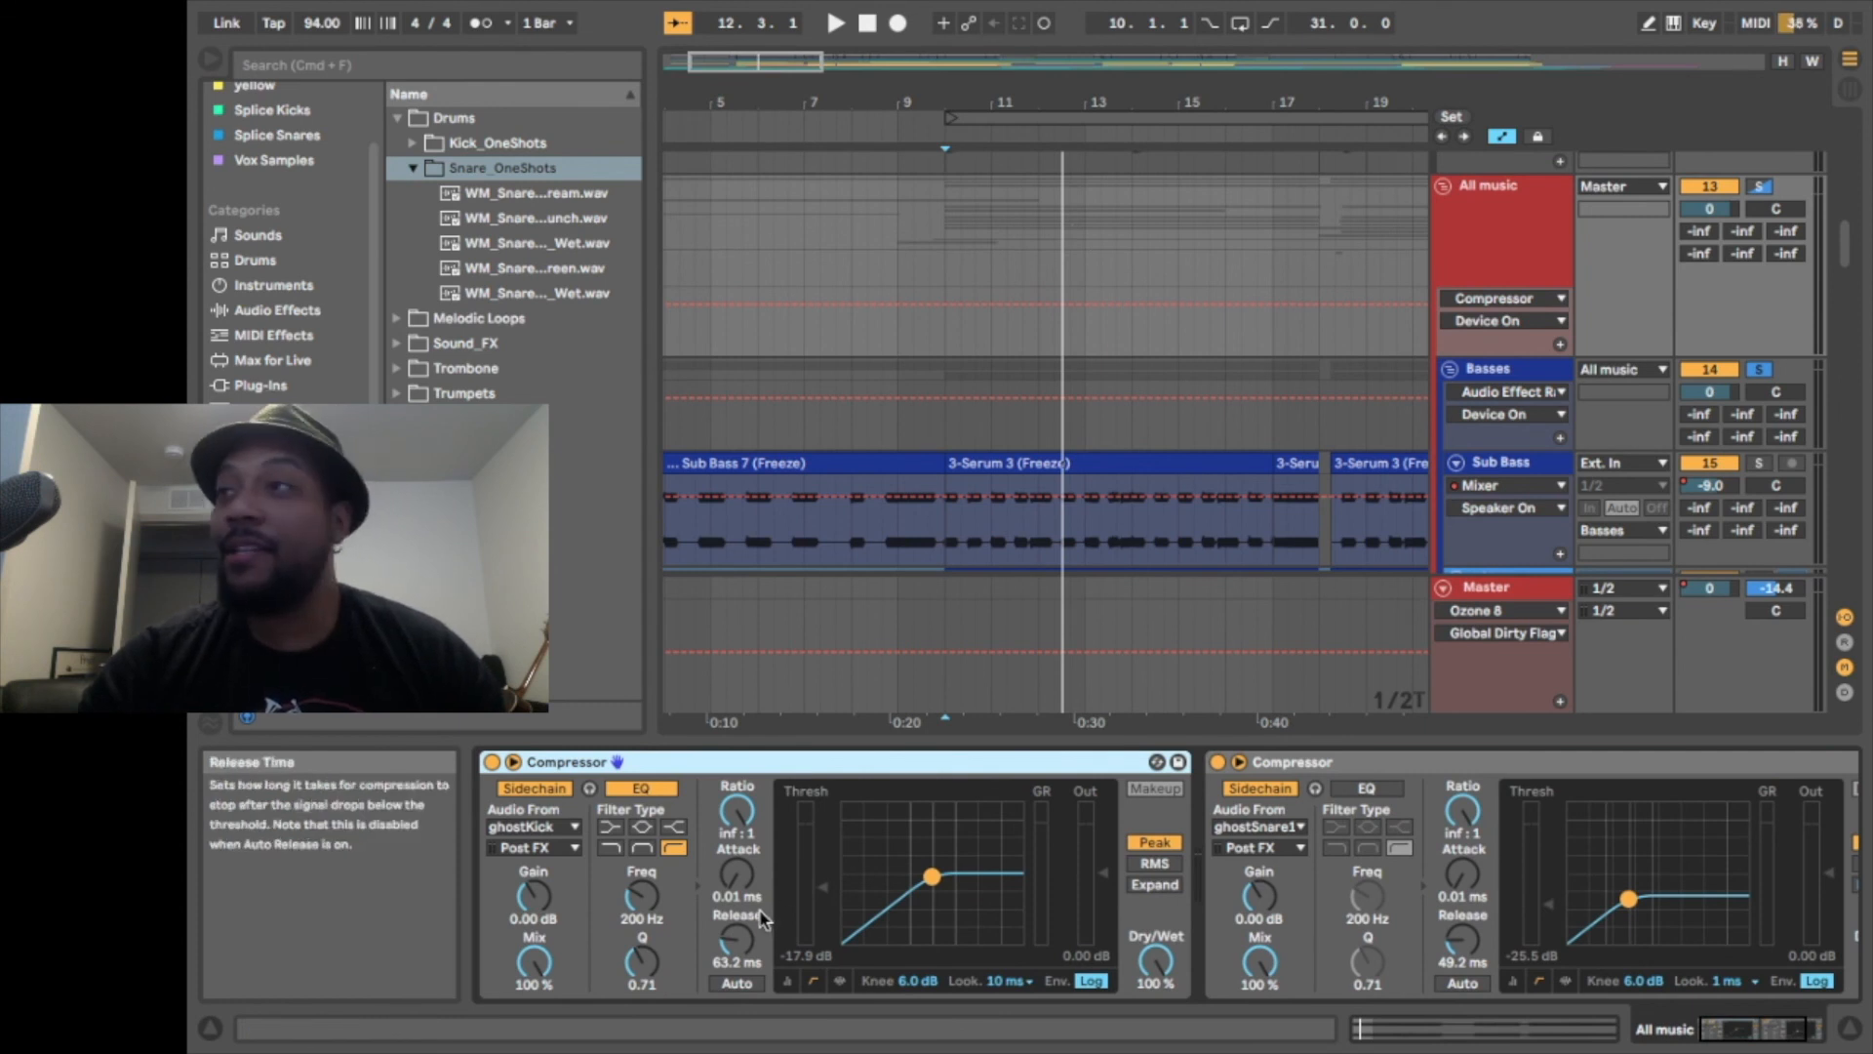
key("space")
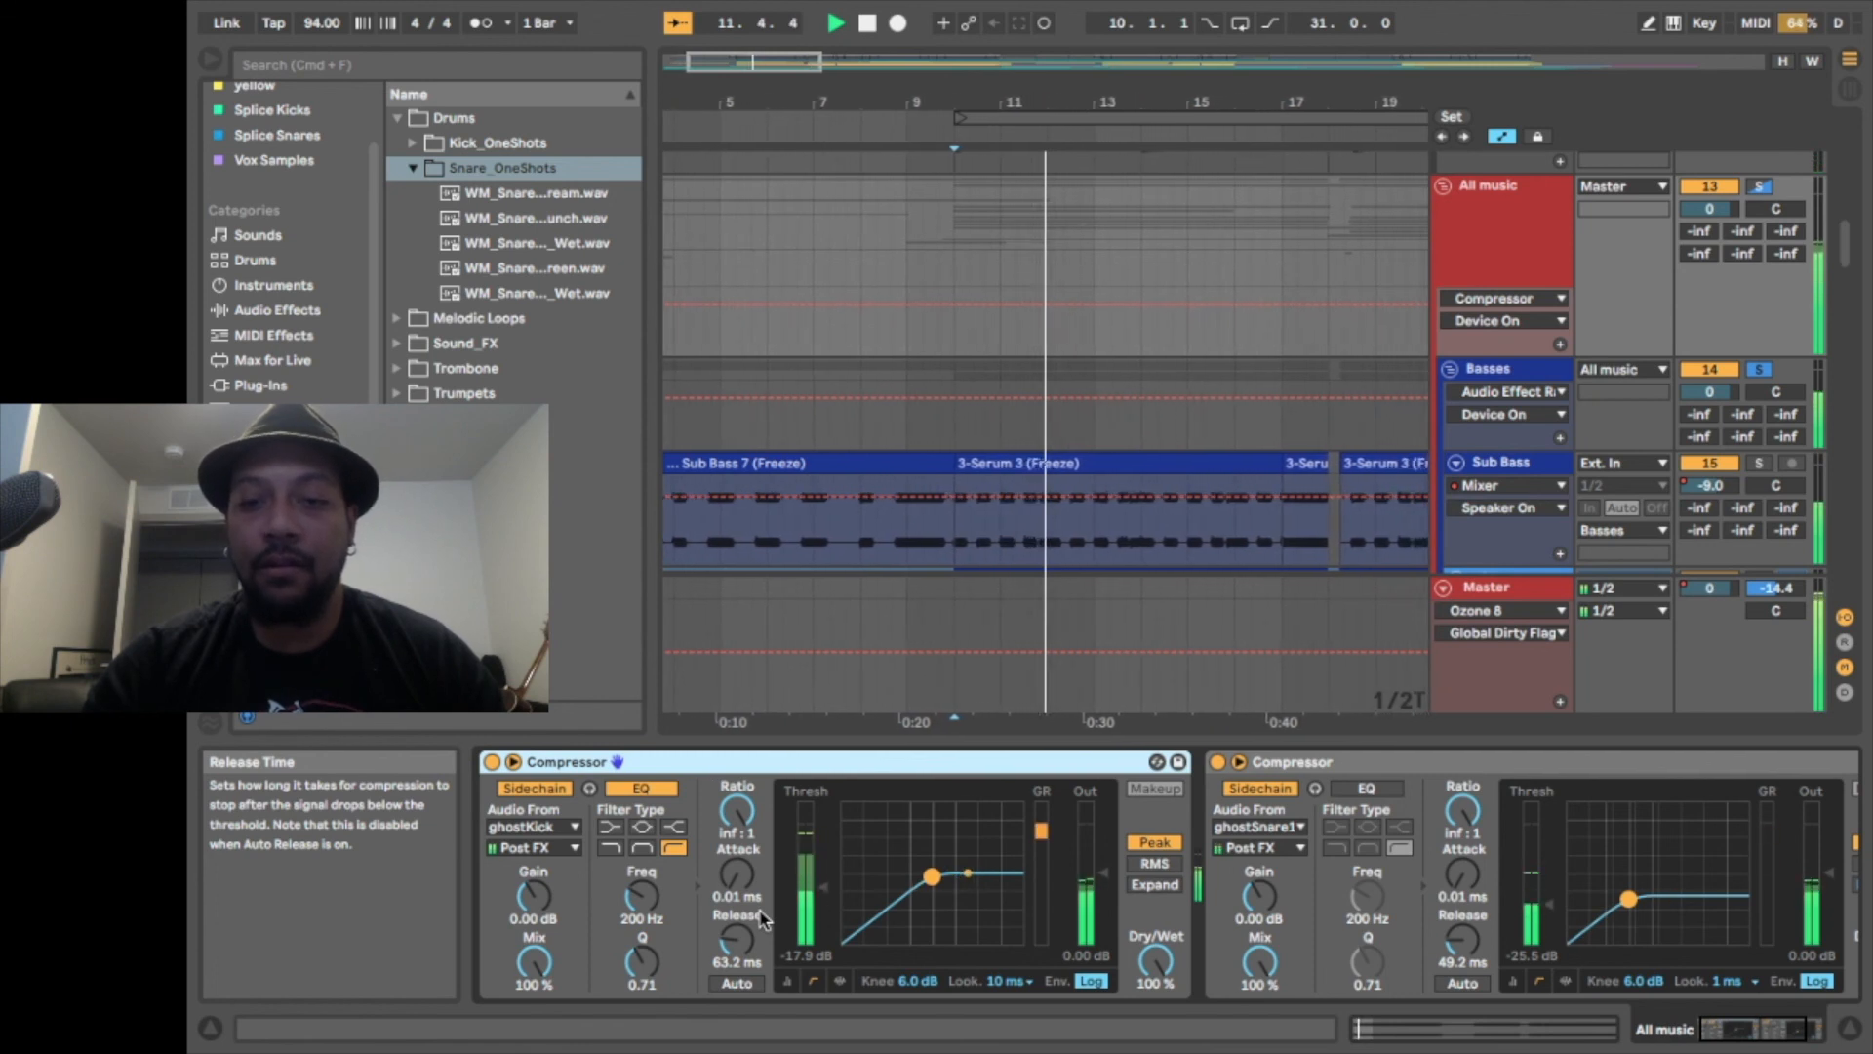
key("space")
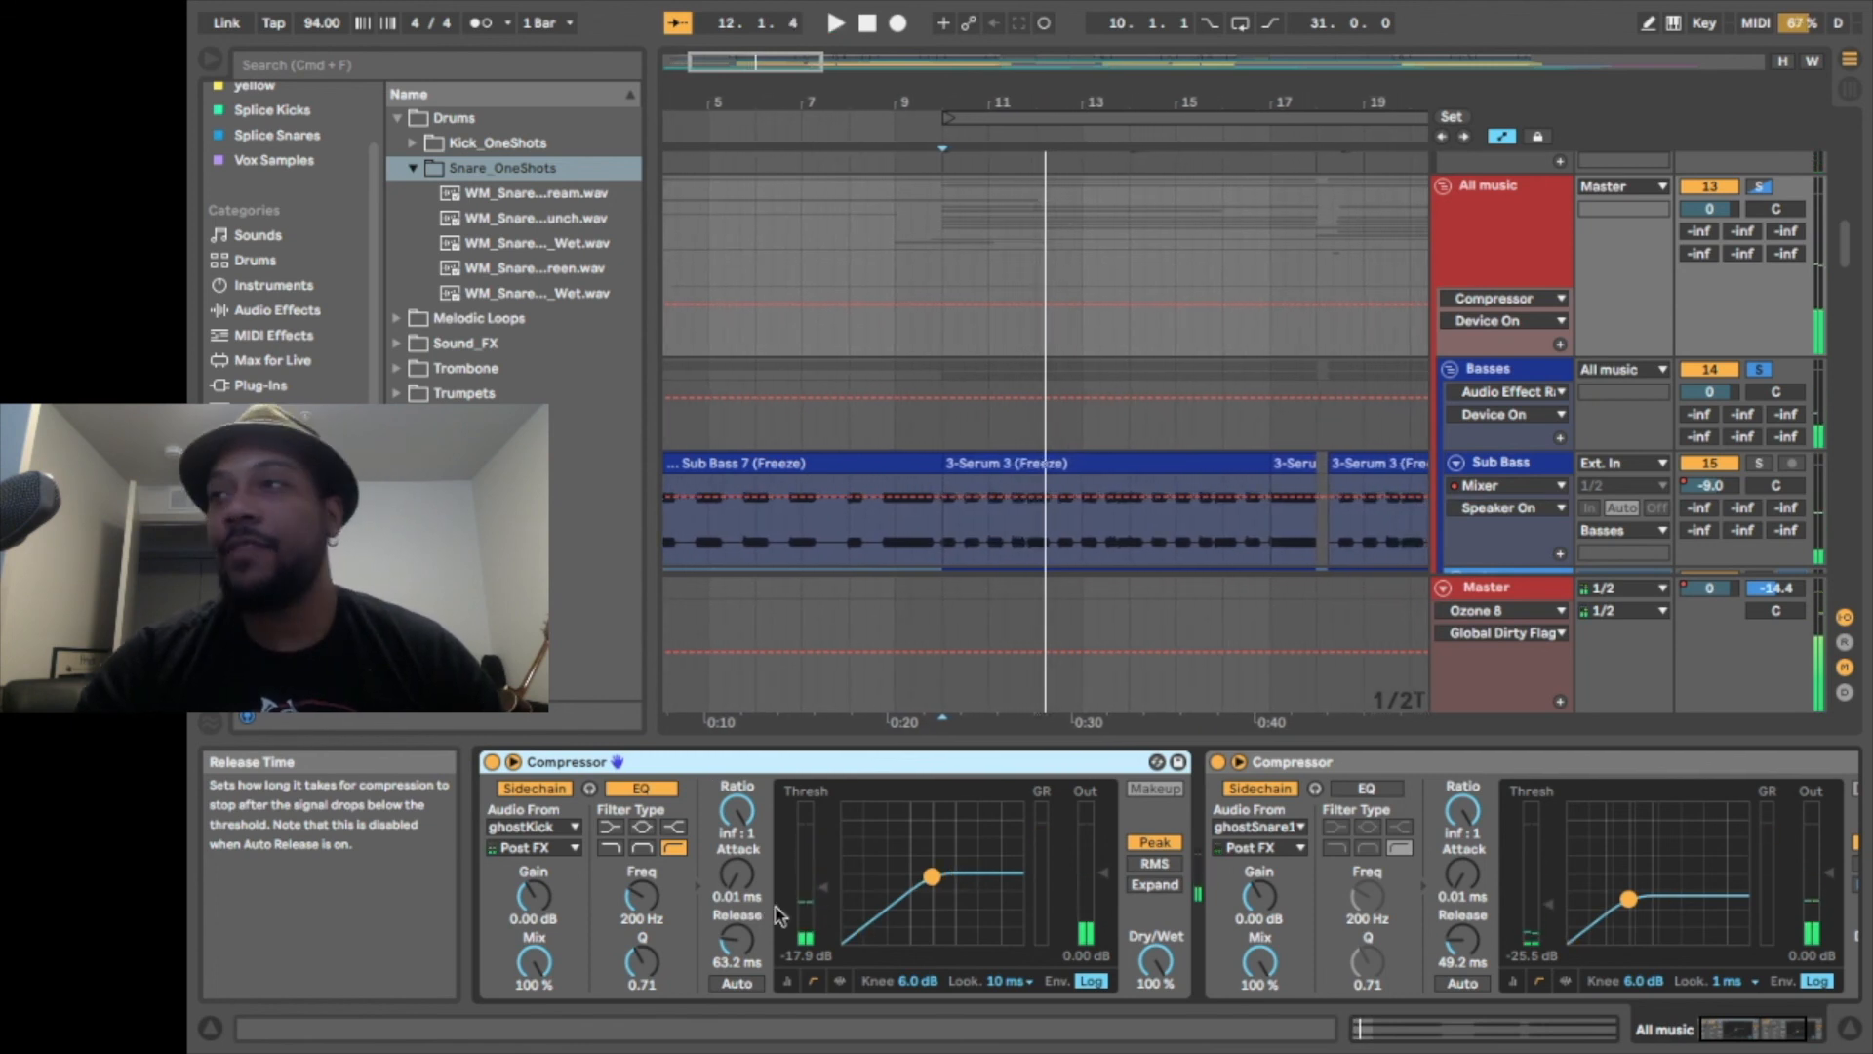
Check the Sub Bass track's device chain and return to the All music group's Compressors
scroll(1402, 405, "down", 3)
scroll(1395, 392, "up", 2)
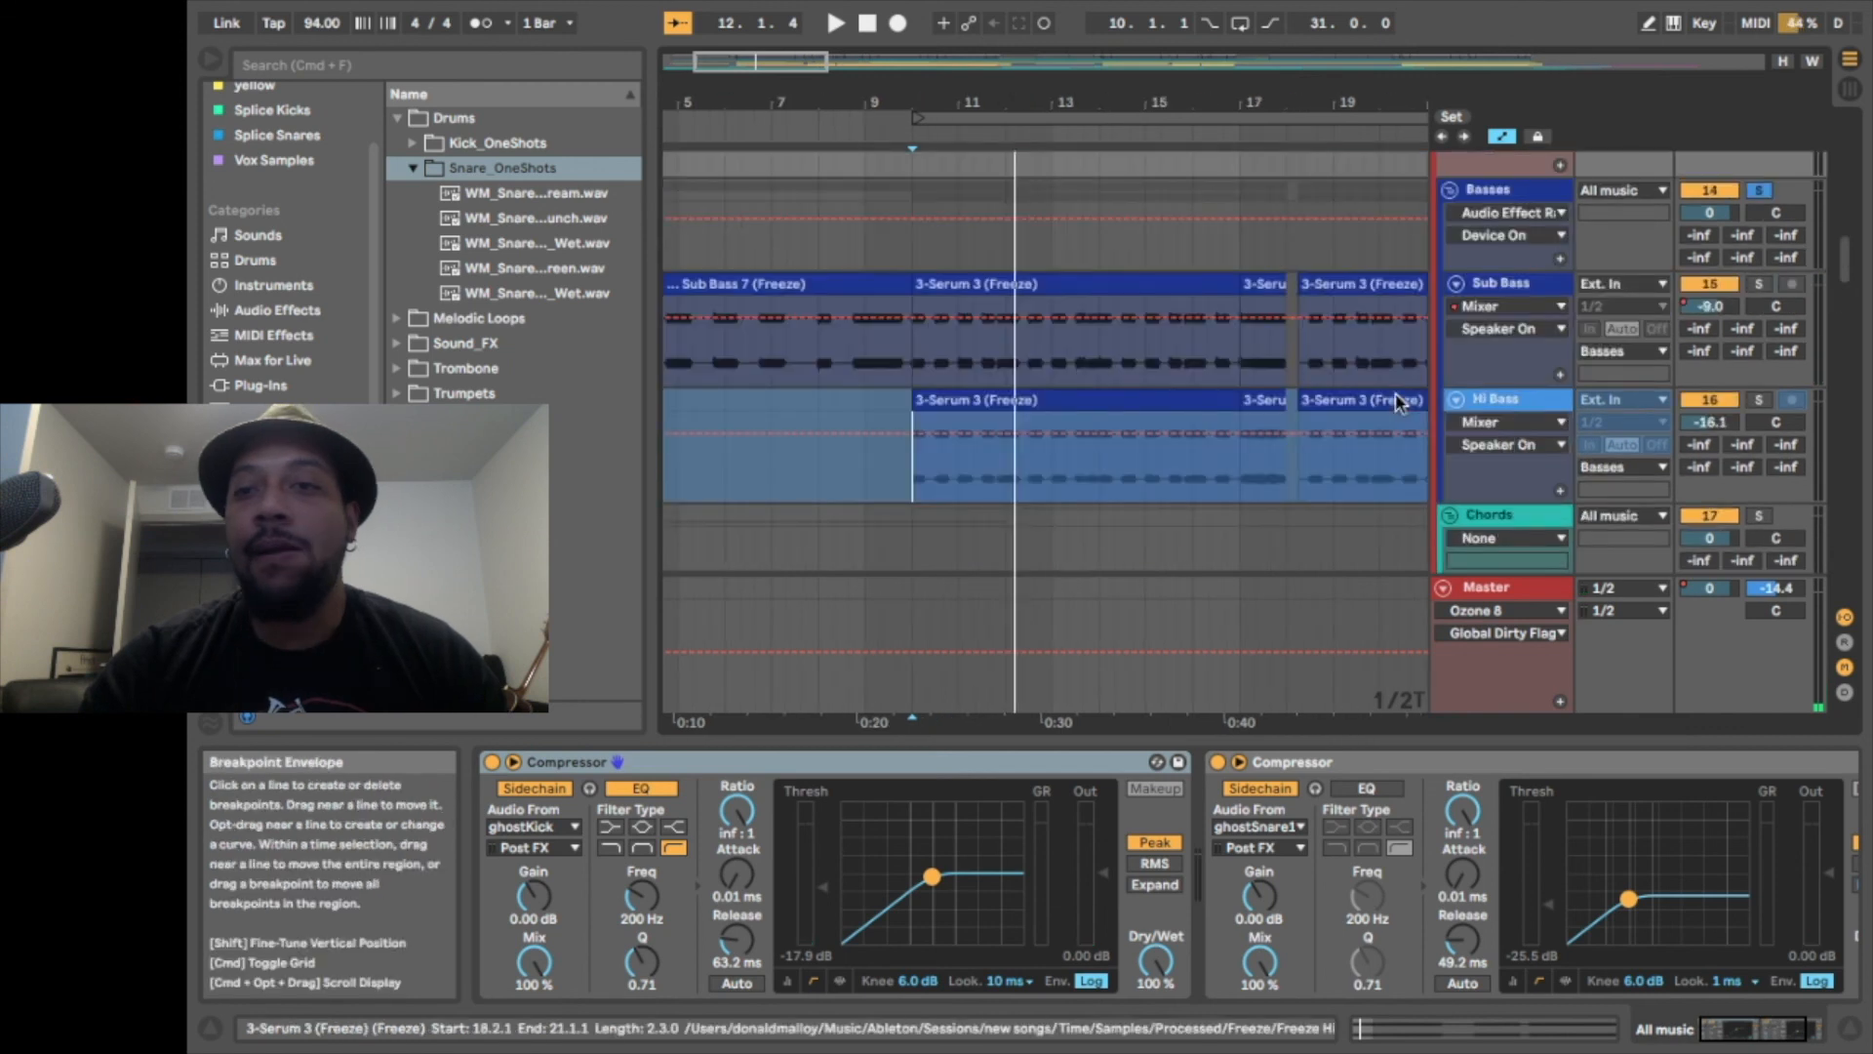
left_click(1536, 376)
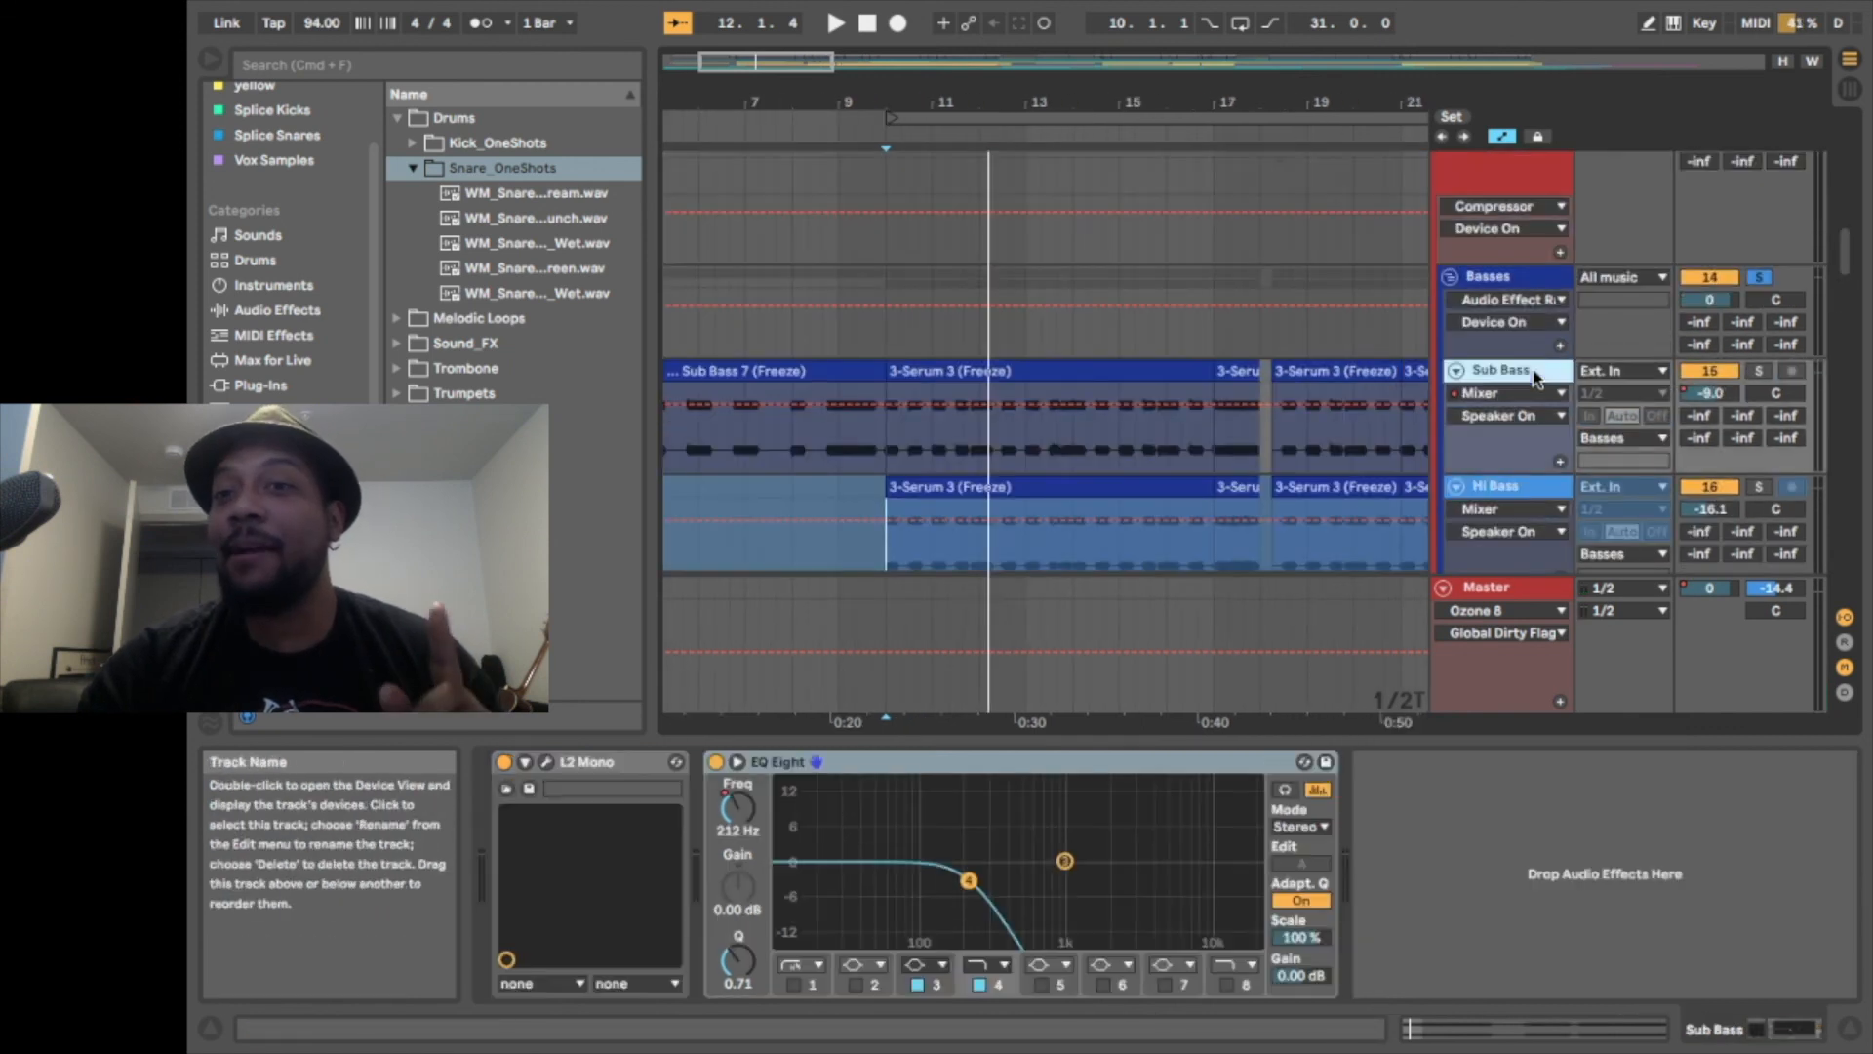
left_click(1514, 179)
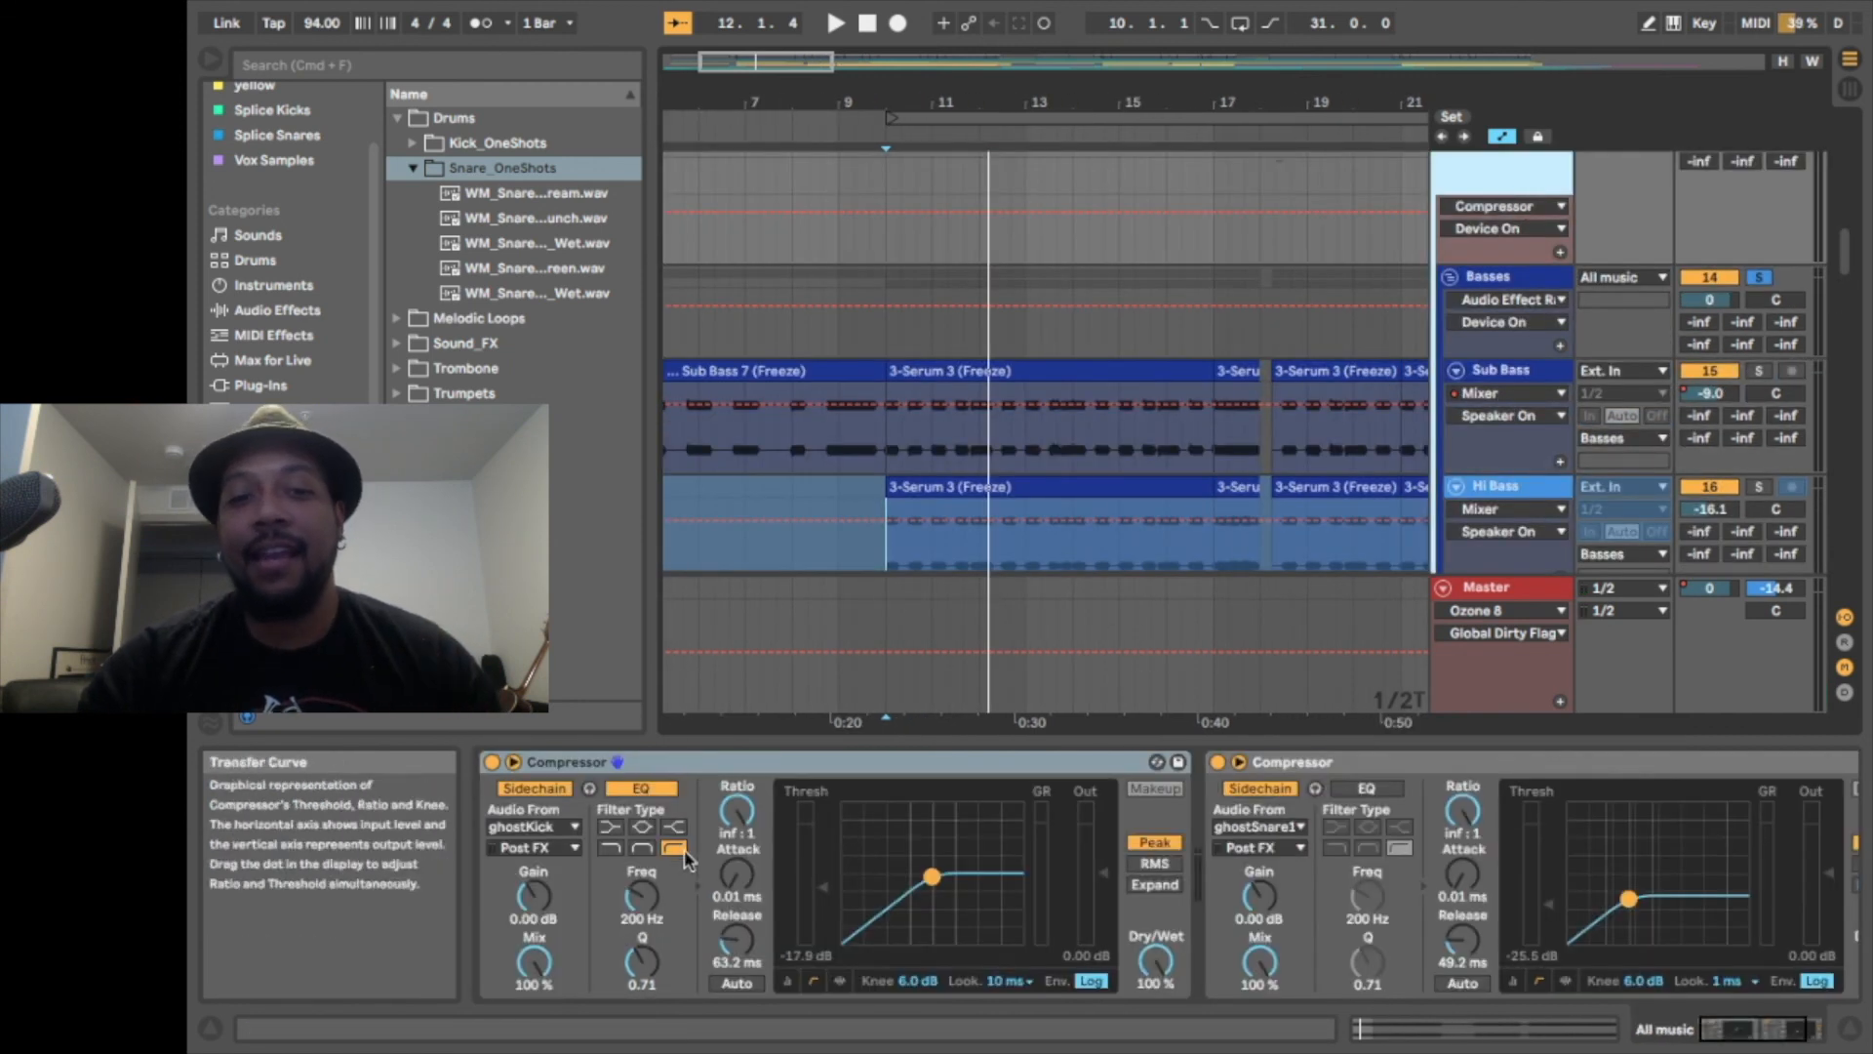
Turn on Sidechain Listen in the ghostKick Compressor, audition it from bar 10, and stop playback
left_click(642, 895)
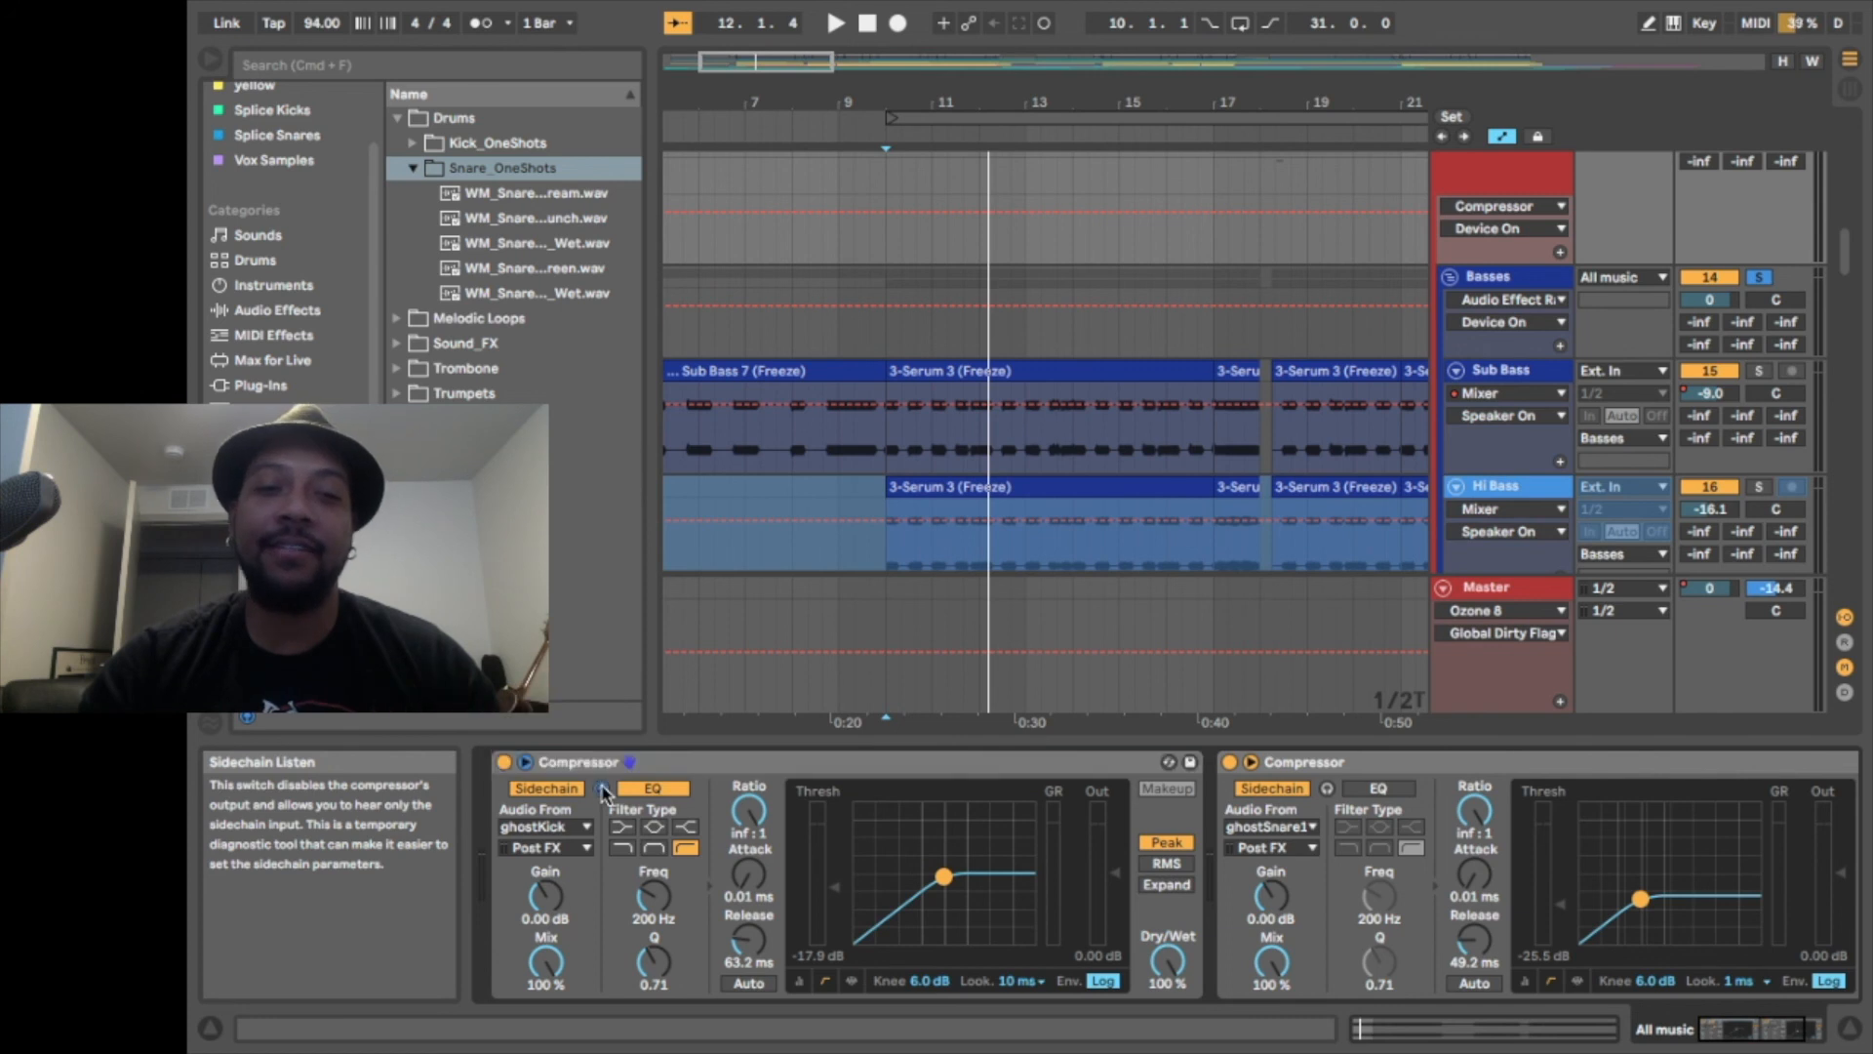
key("space")
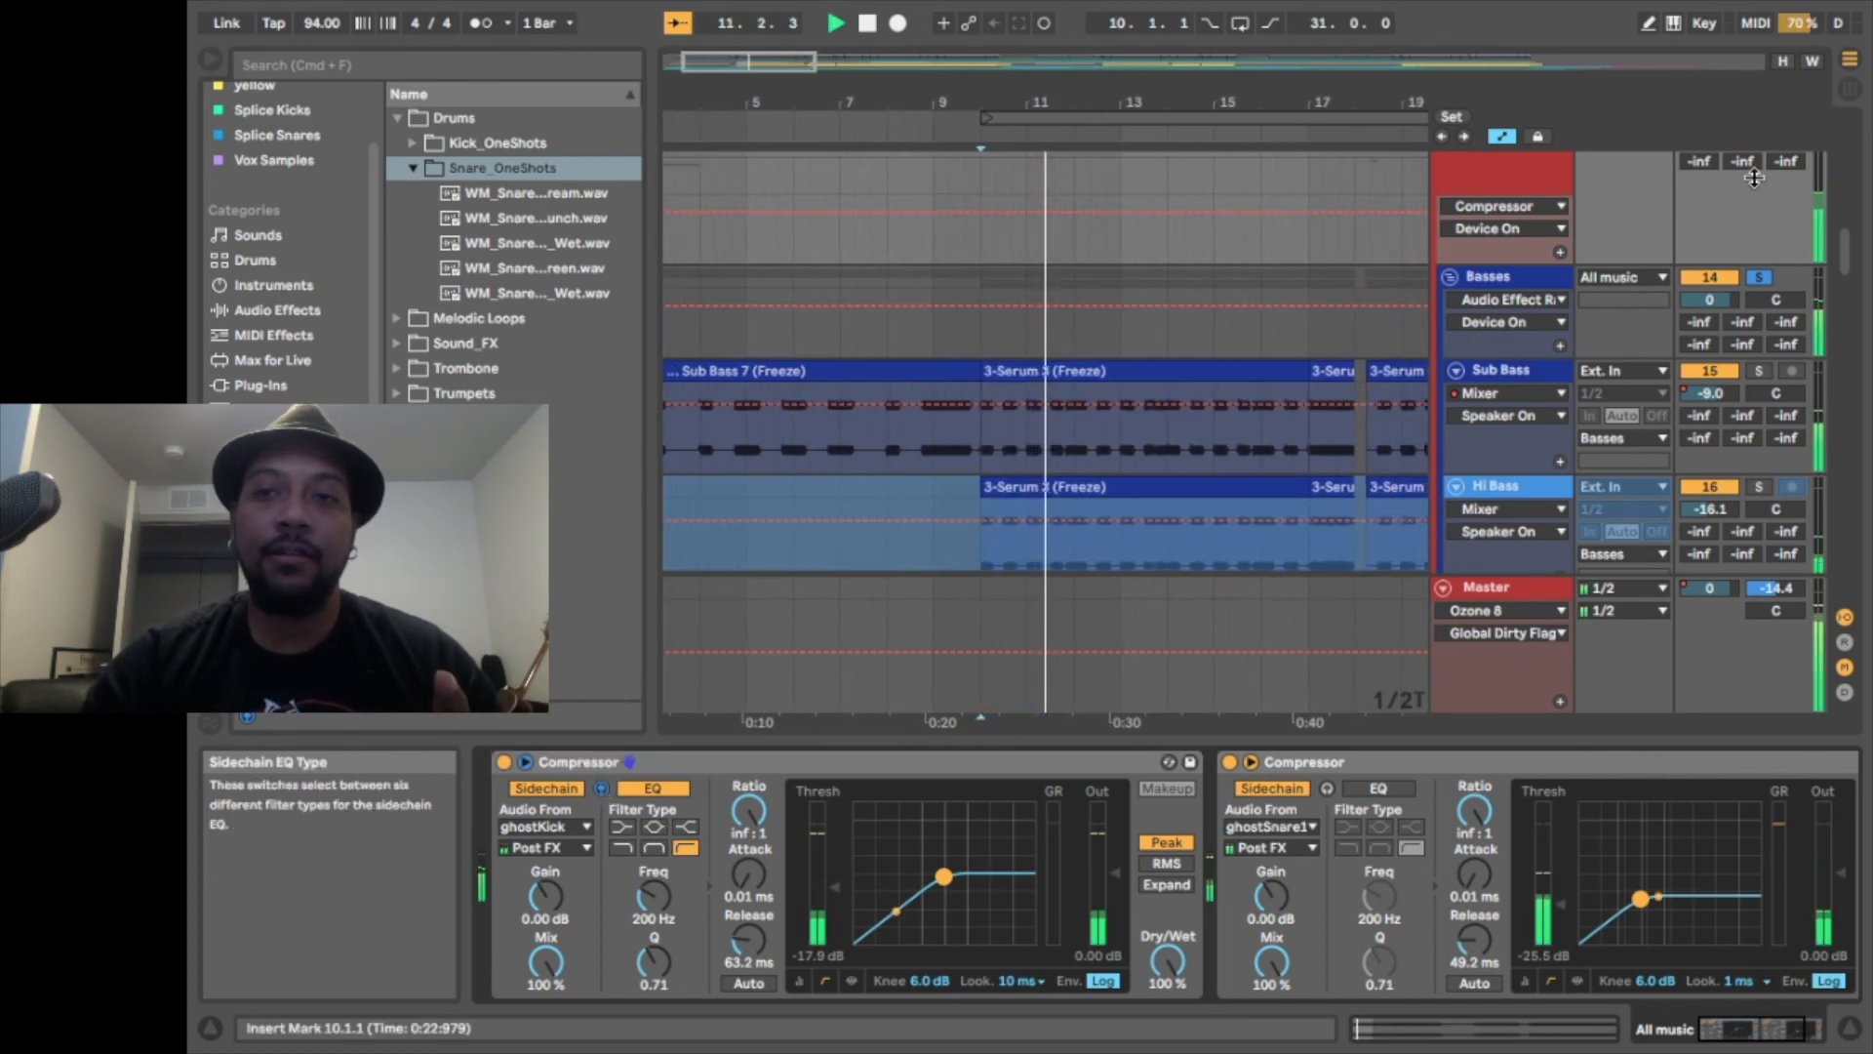
key("space")
Solo only the All music group and audition the ghostKick Compressor's sidechain signal
scroll(1663, 285, "up", 5)
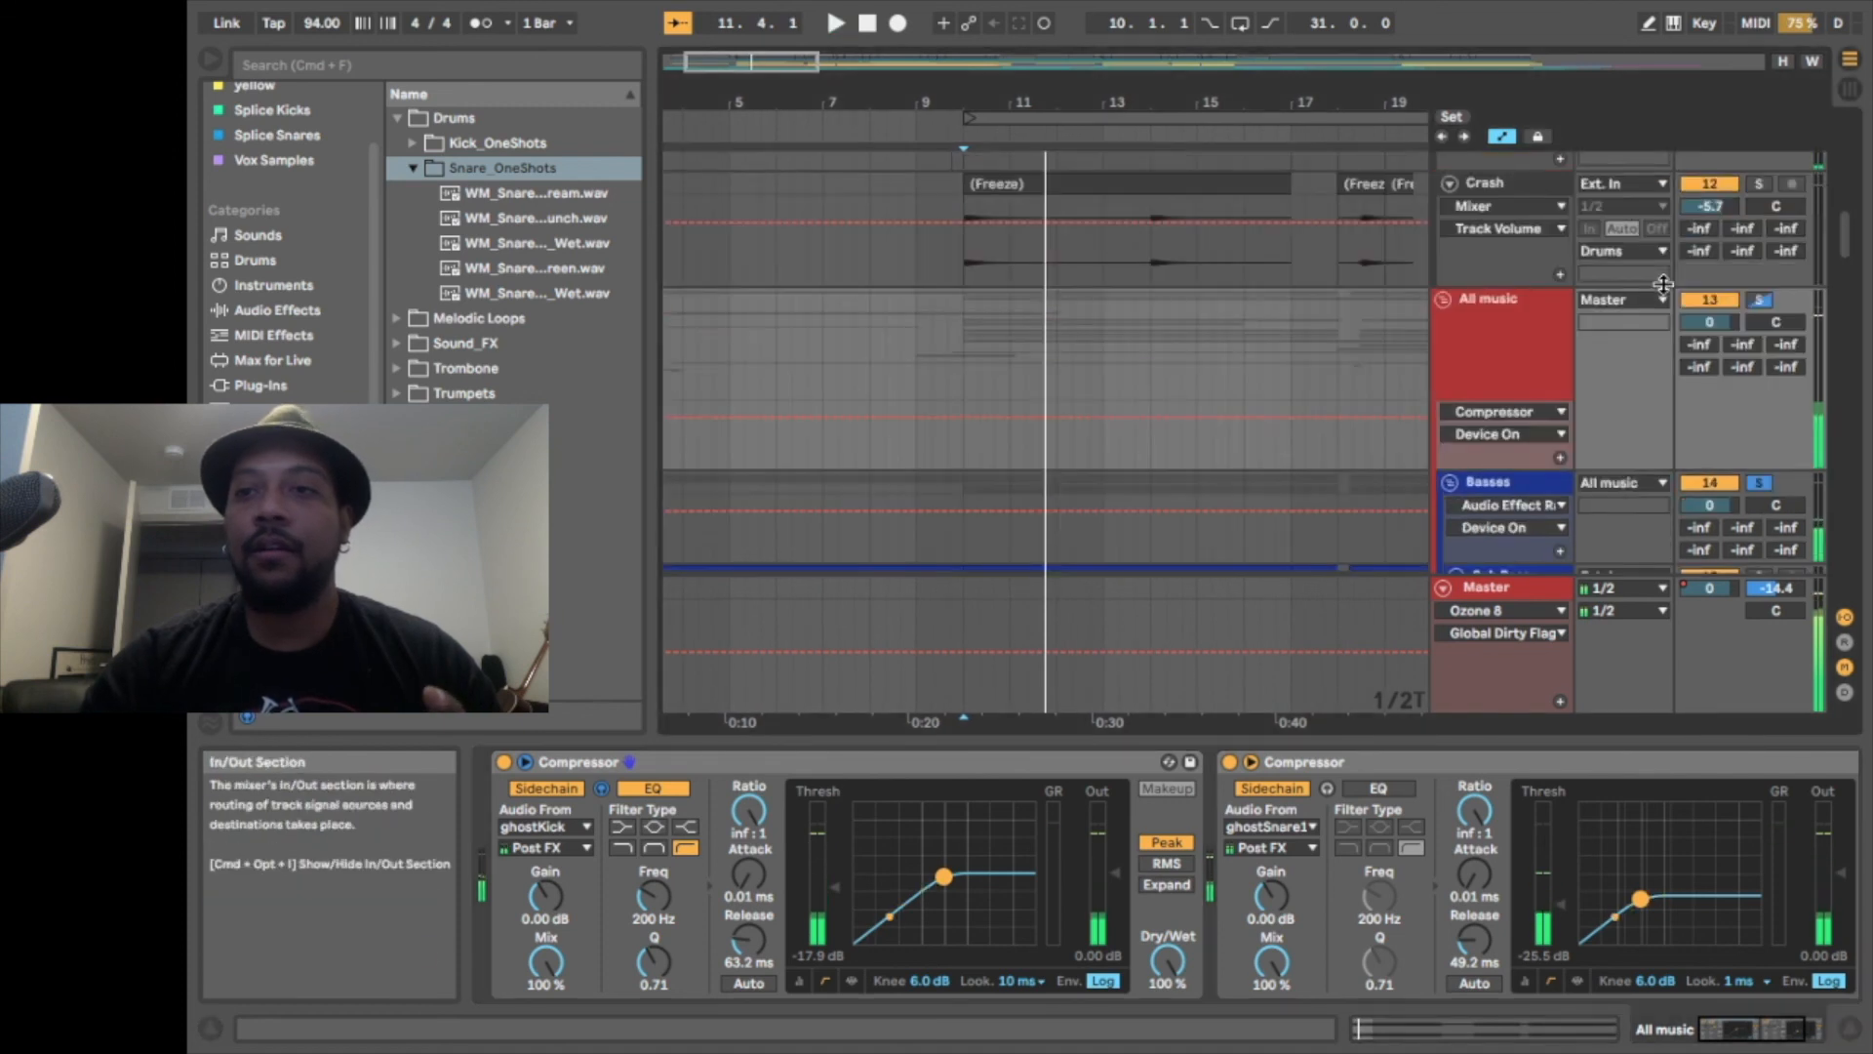
left_click(1762, 300)
key("space")
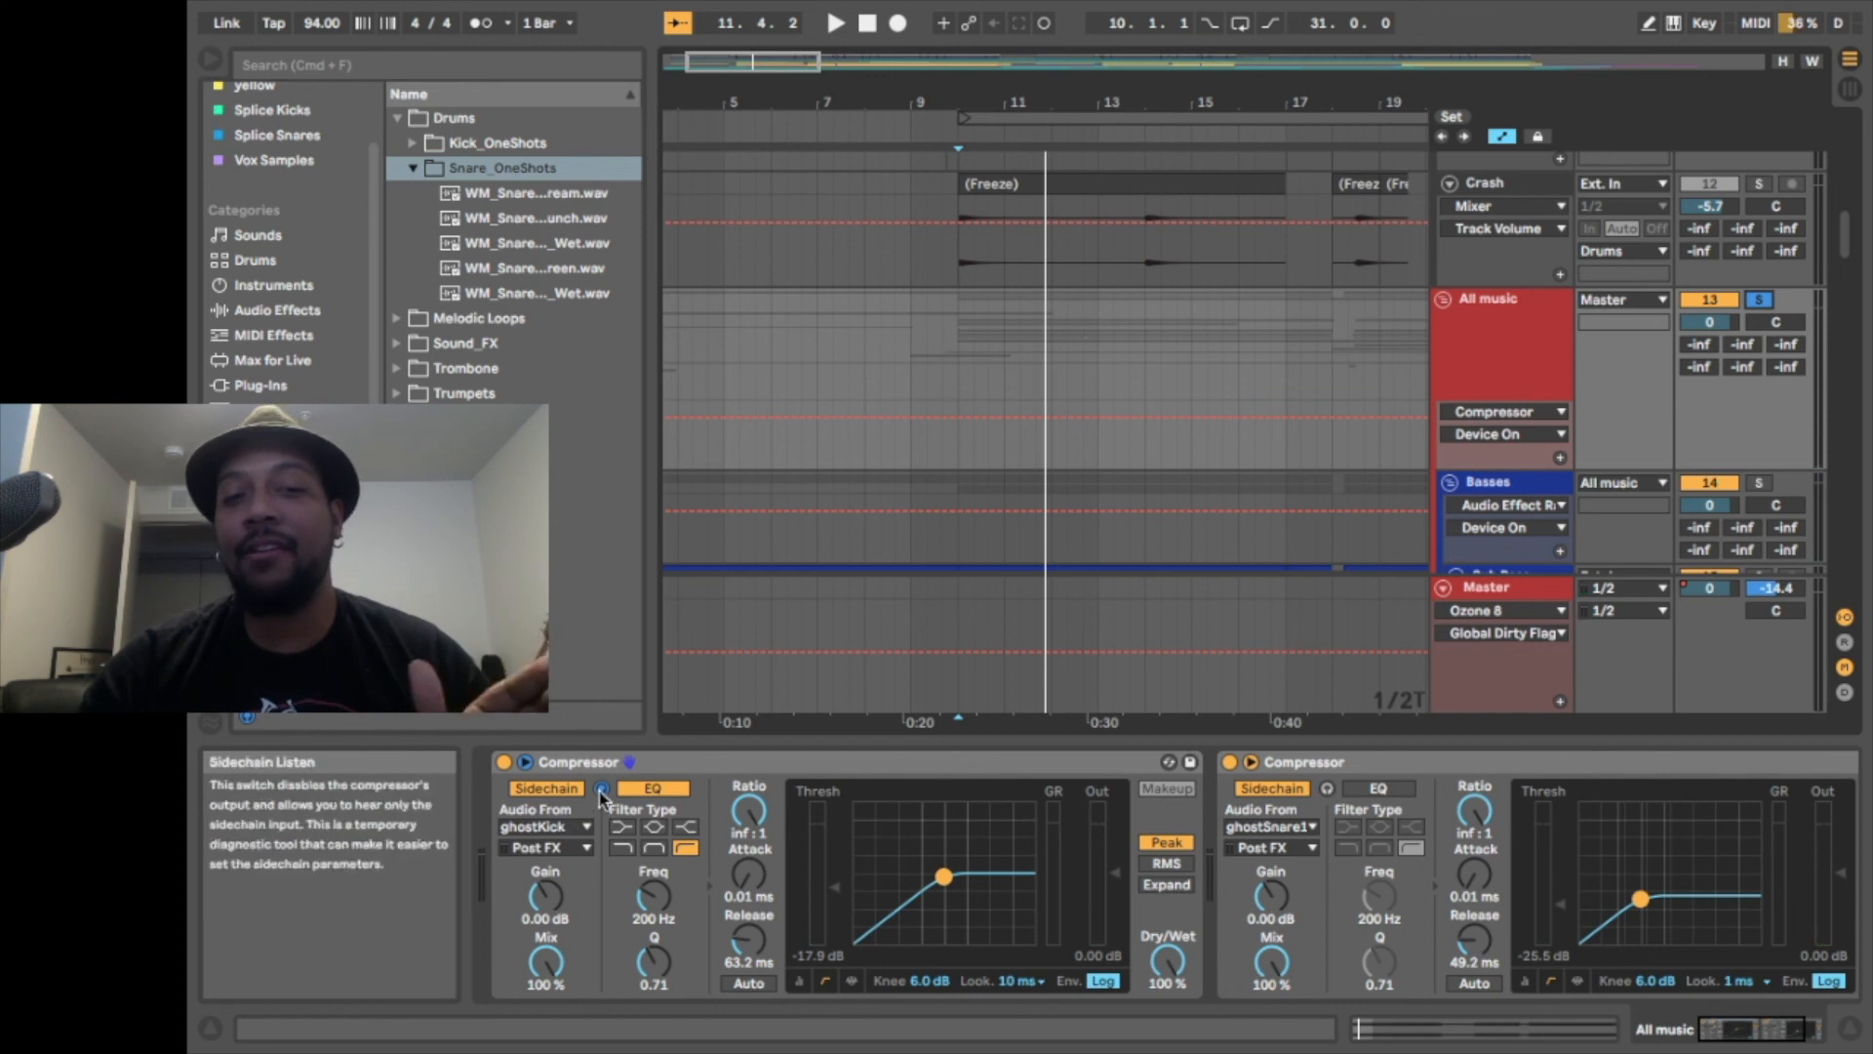
Audition the ghostKick Compressor's sidechain input with its EQ switched off, and switch the EQ back on
left_click(664, 788)
key("space")
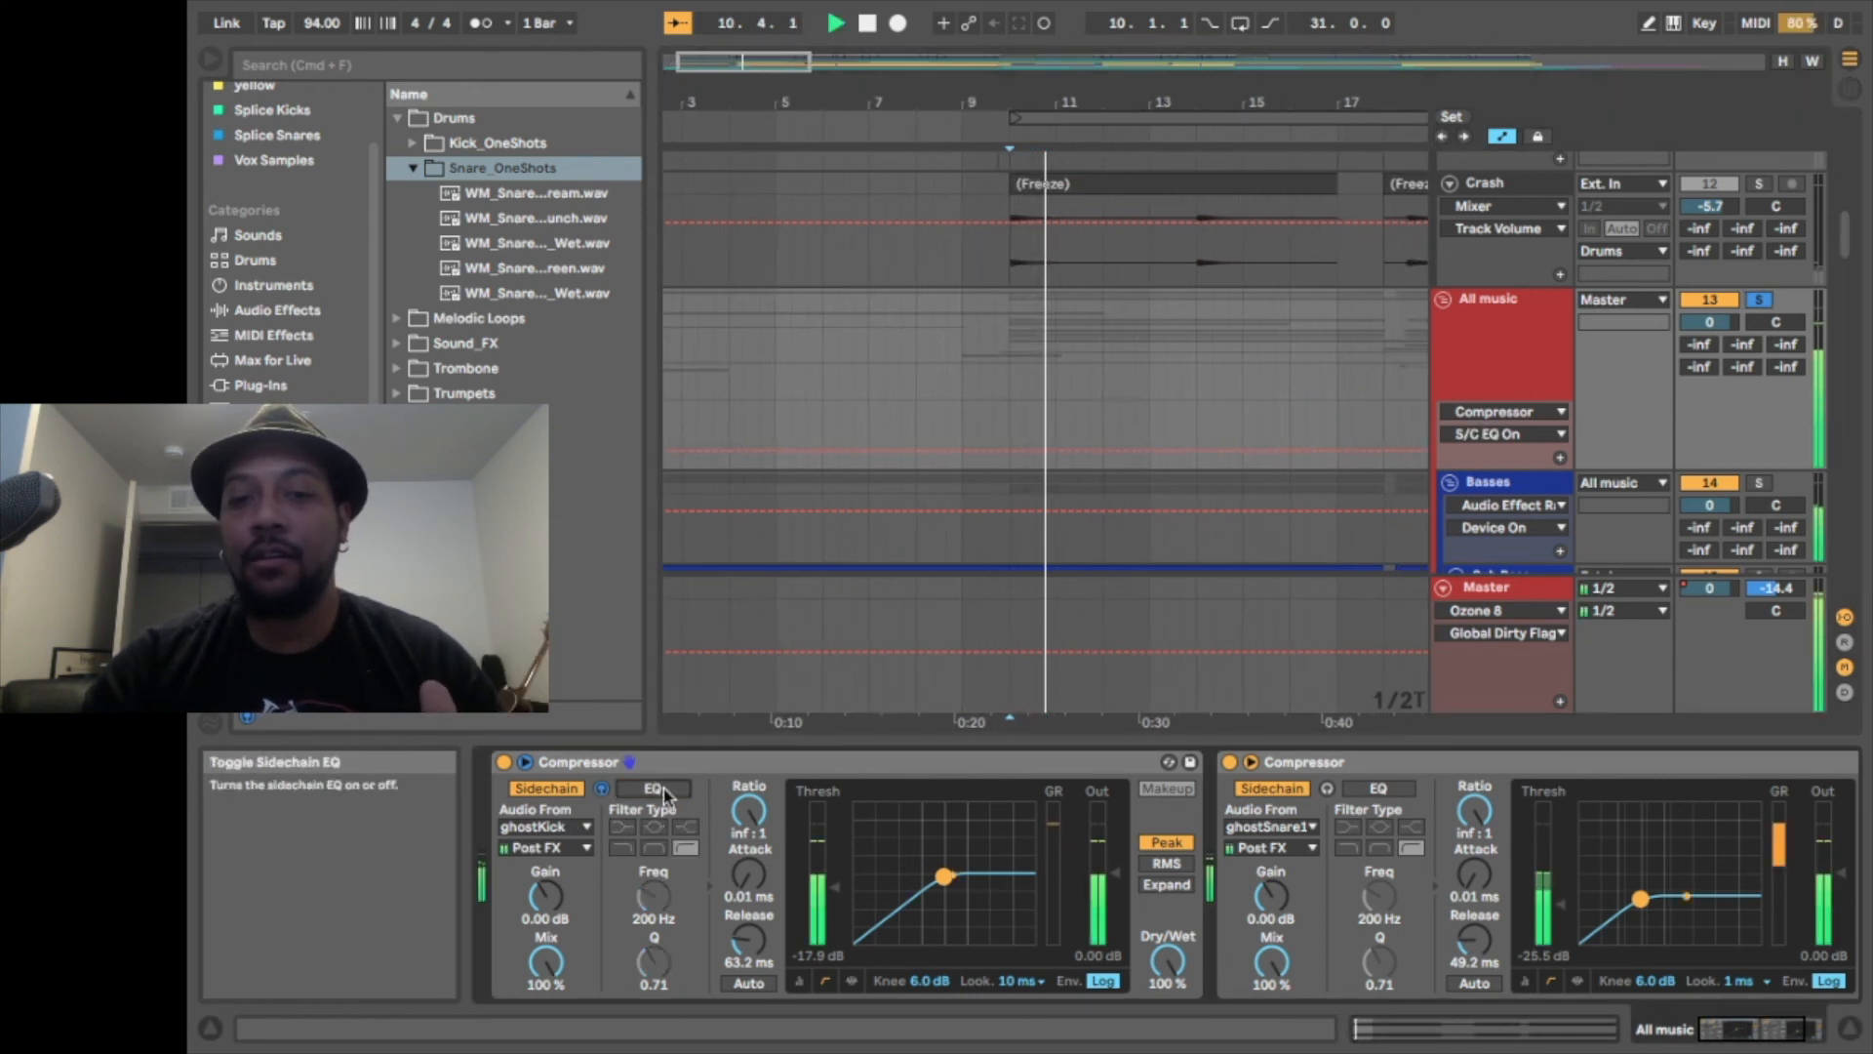
left_click(663, 789)
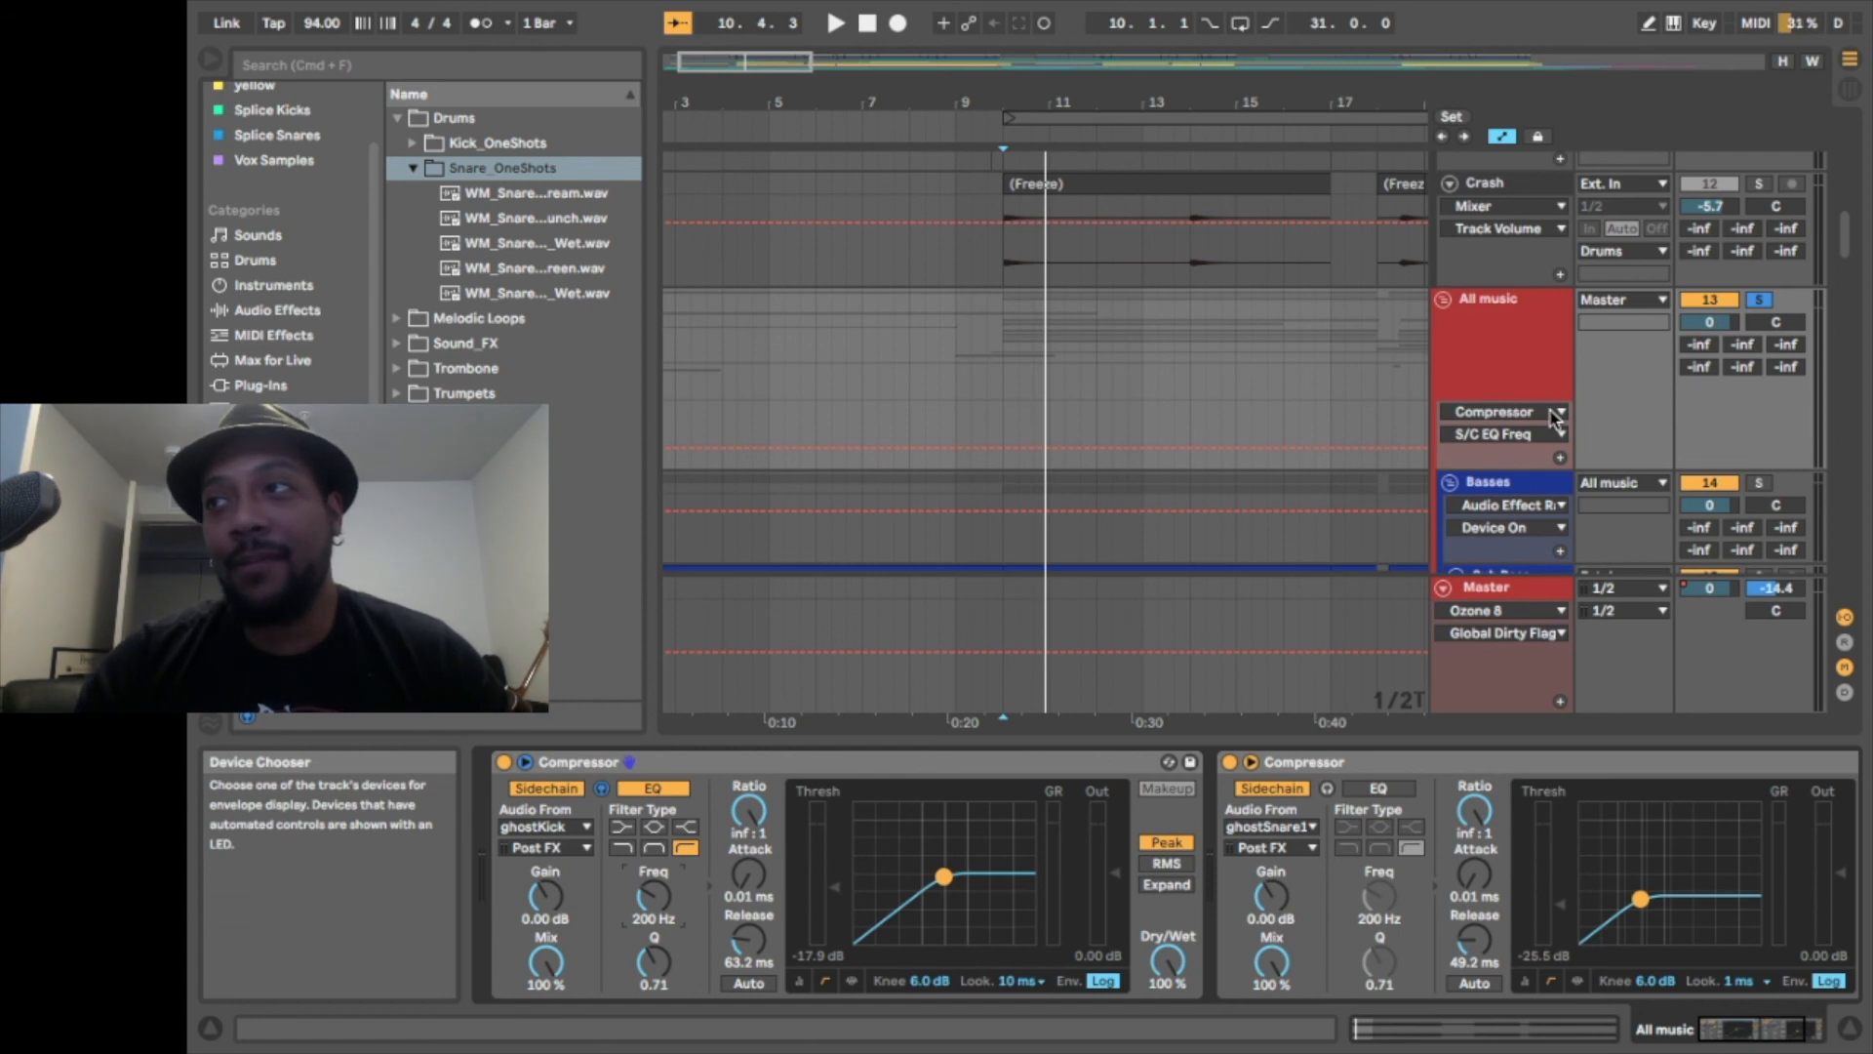
Show the Basses group's device chain and inspect it through to the EQ Eight and Auto Filter
scroll(1554, 418, "down", 4)
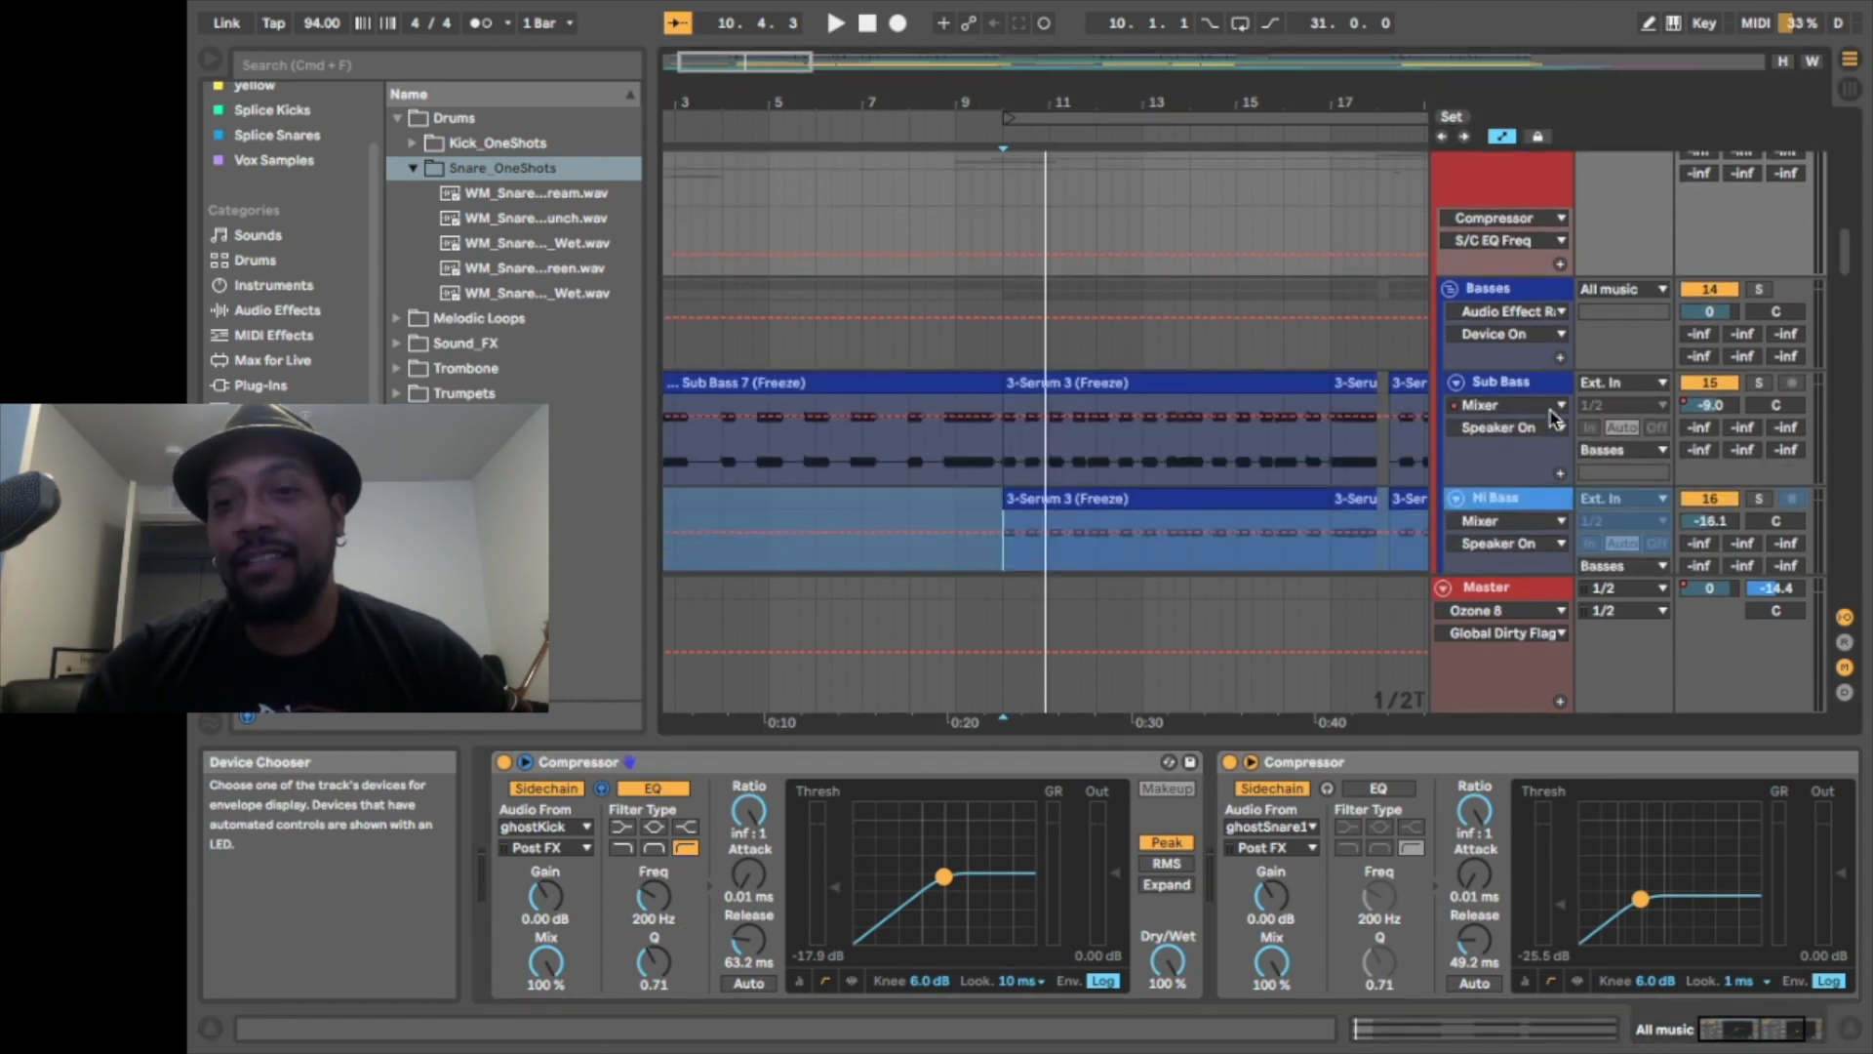
left_click(1519, 288)
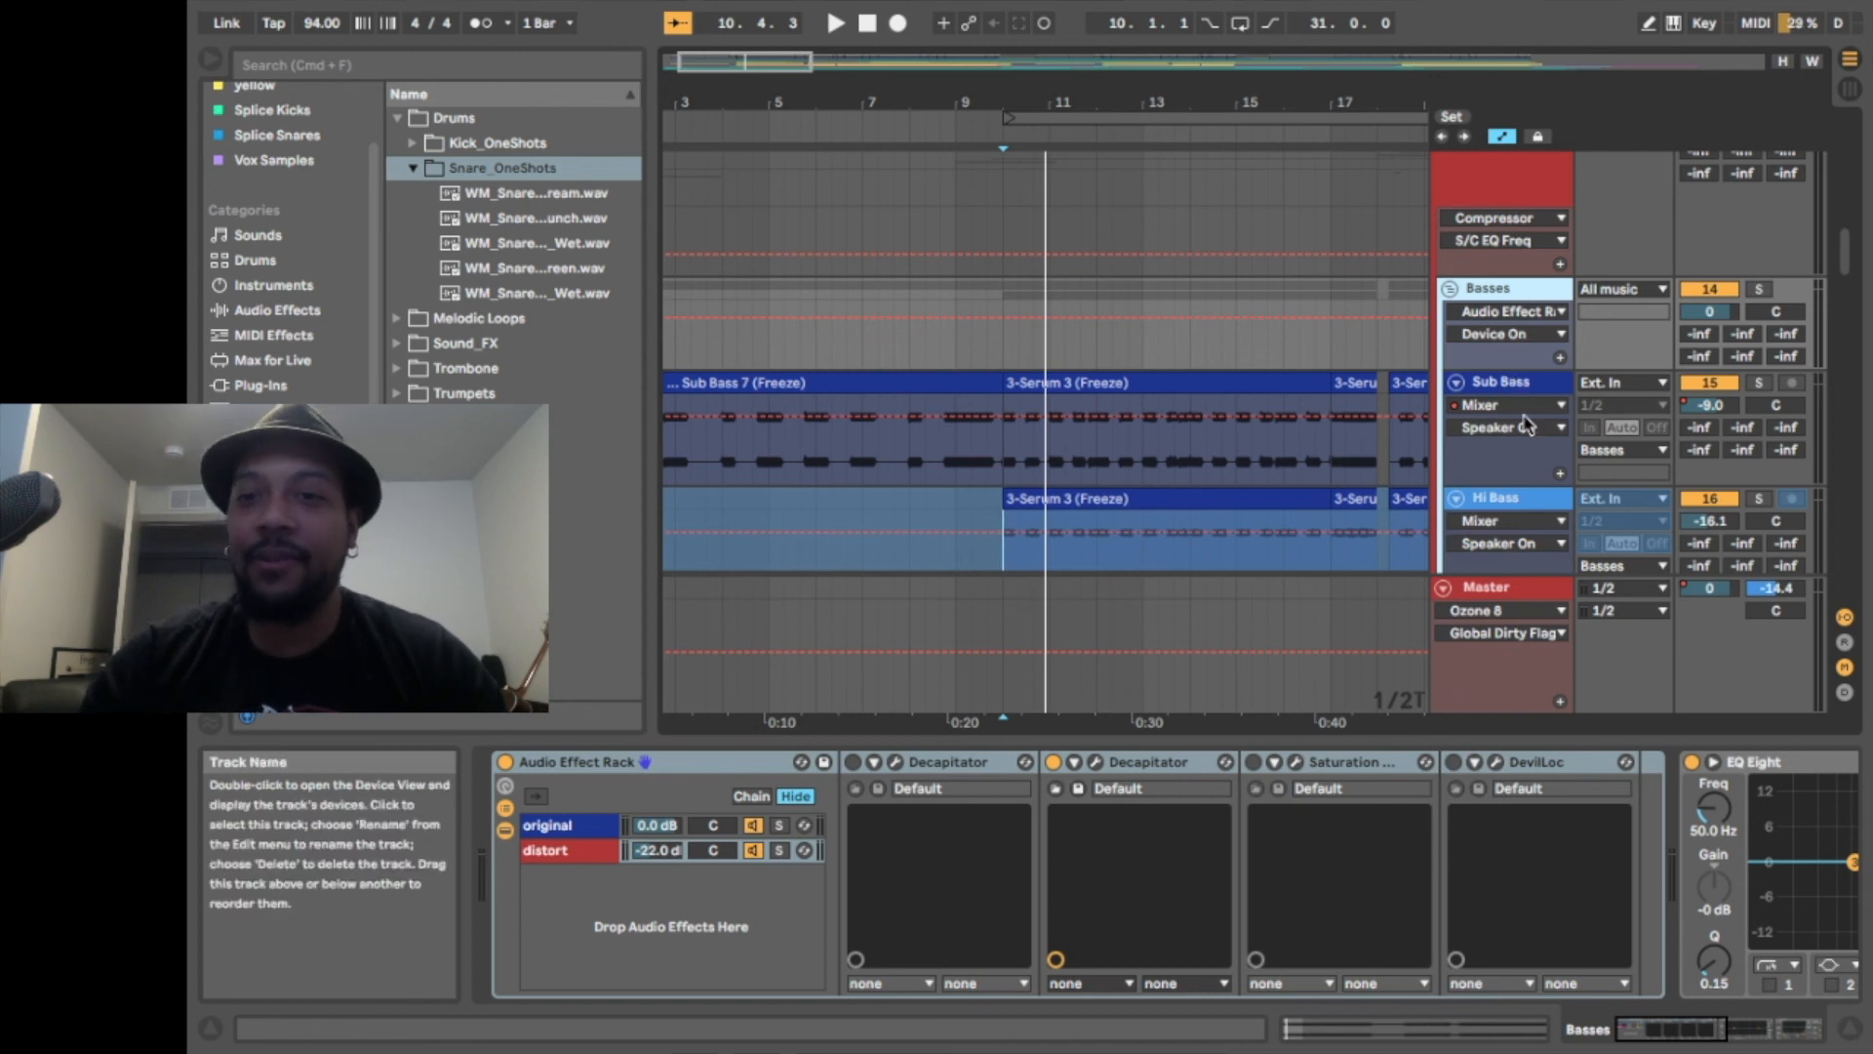
scroll(1396, 911, "right", 10)
scroll(1395, 911, "left", 2)
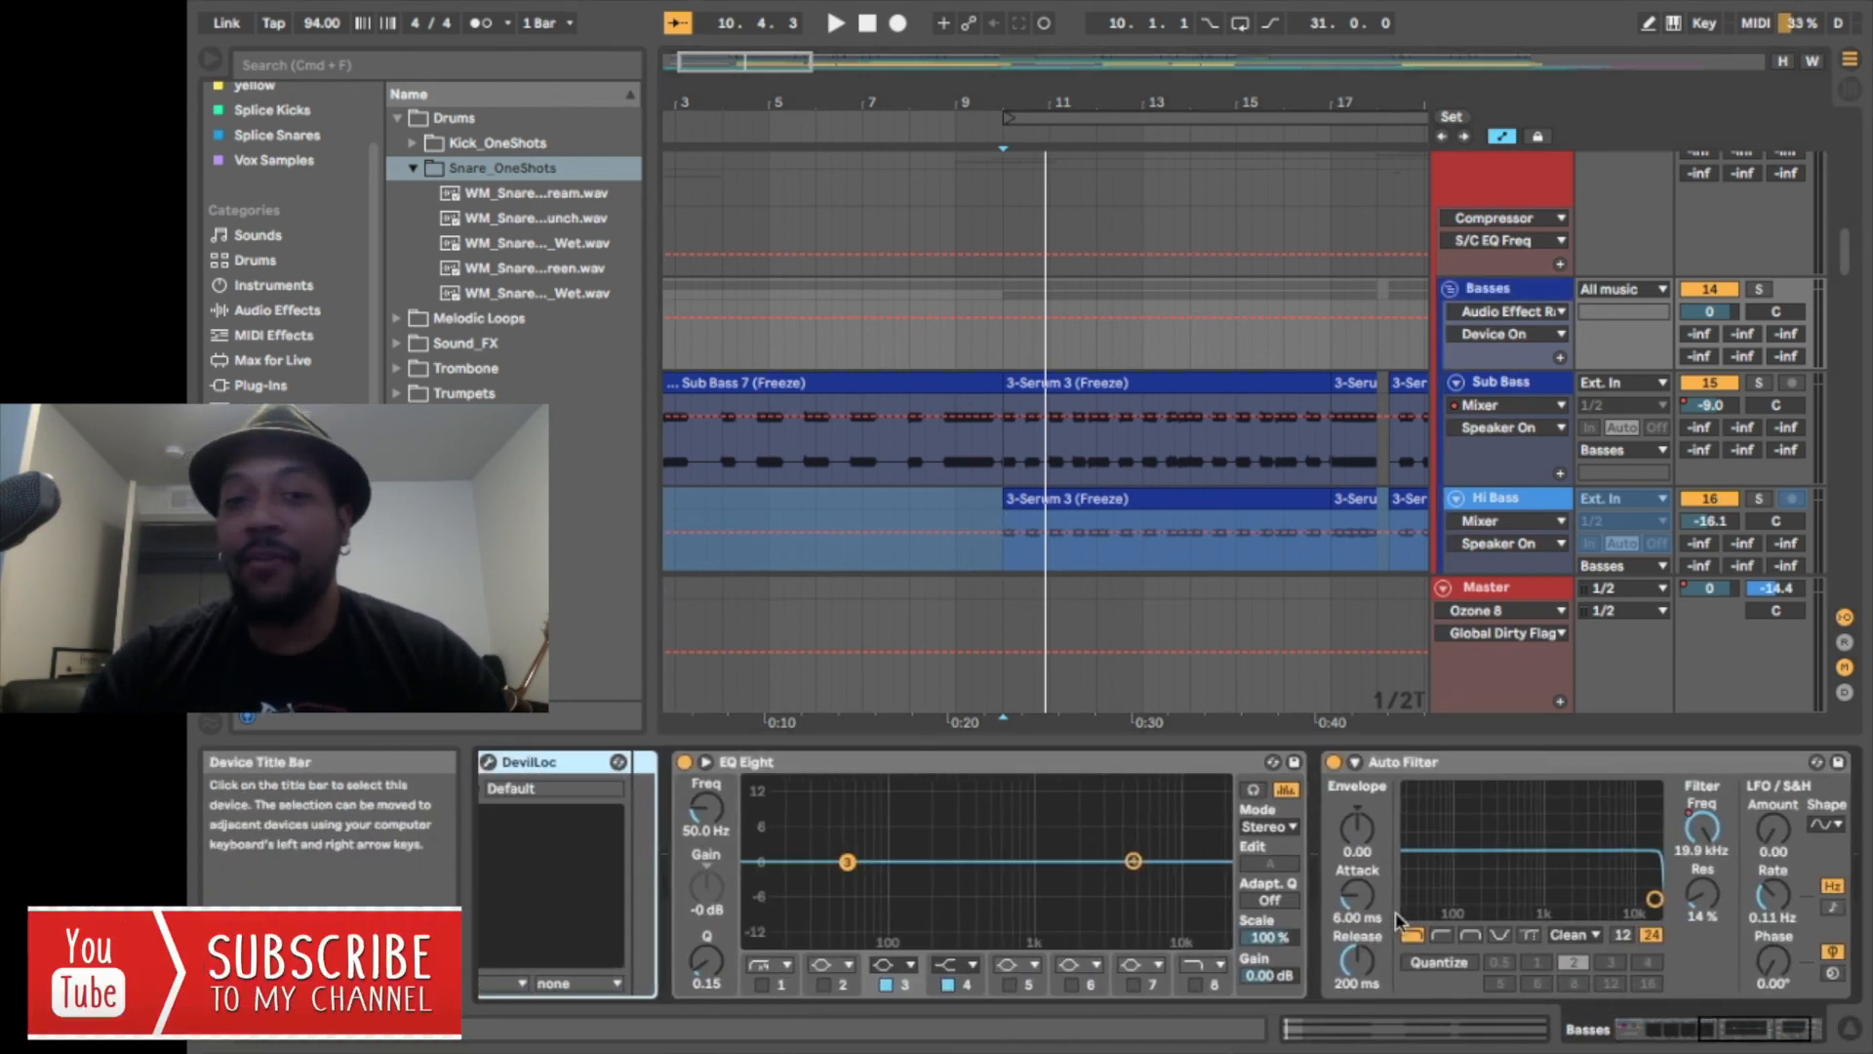
Show the Kick track's device chain and activate its Envelope Follower
scroll(1395, 911, "left", 1)
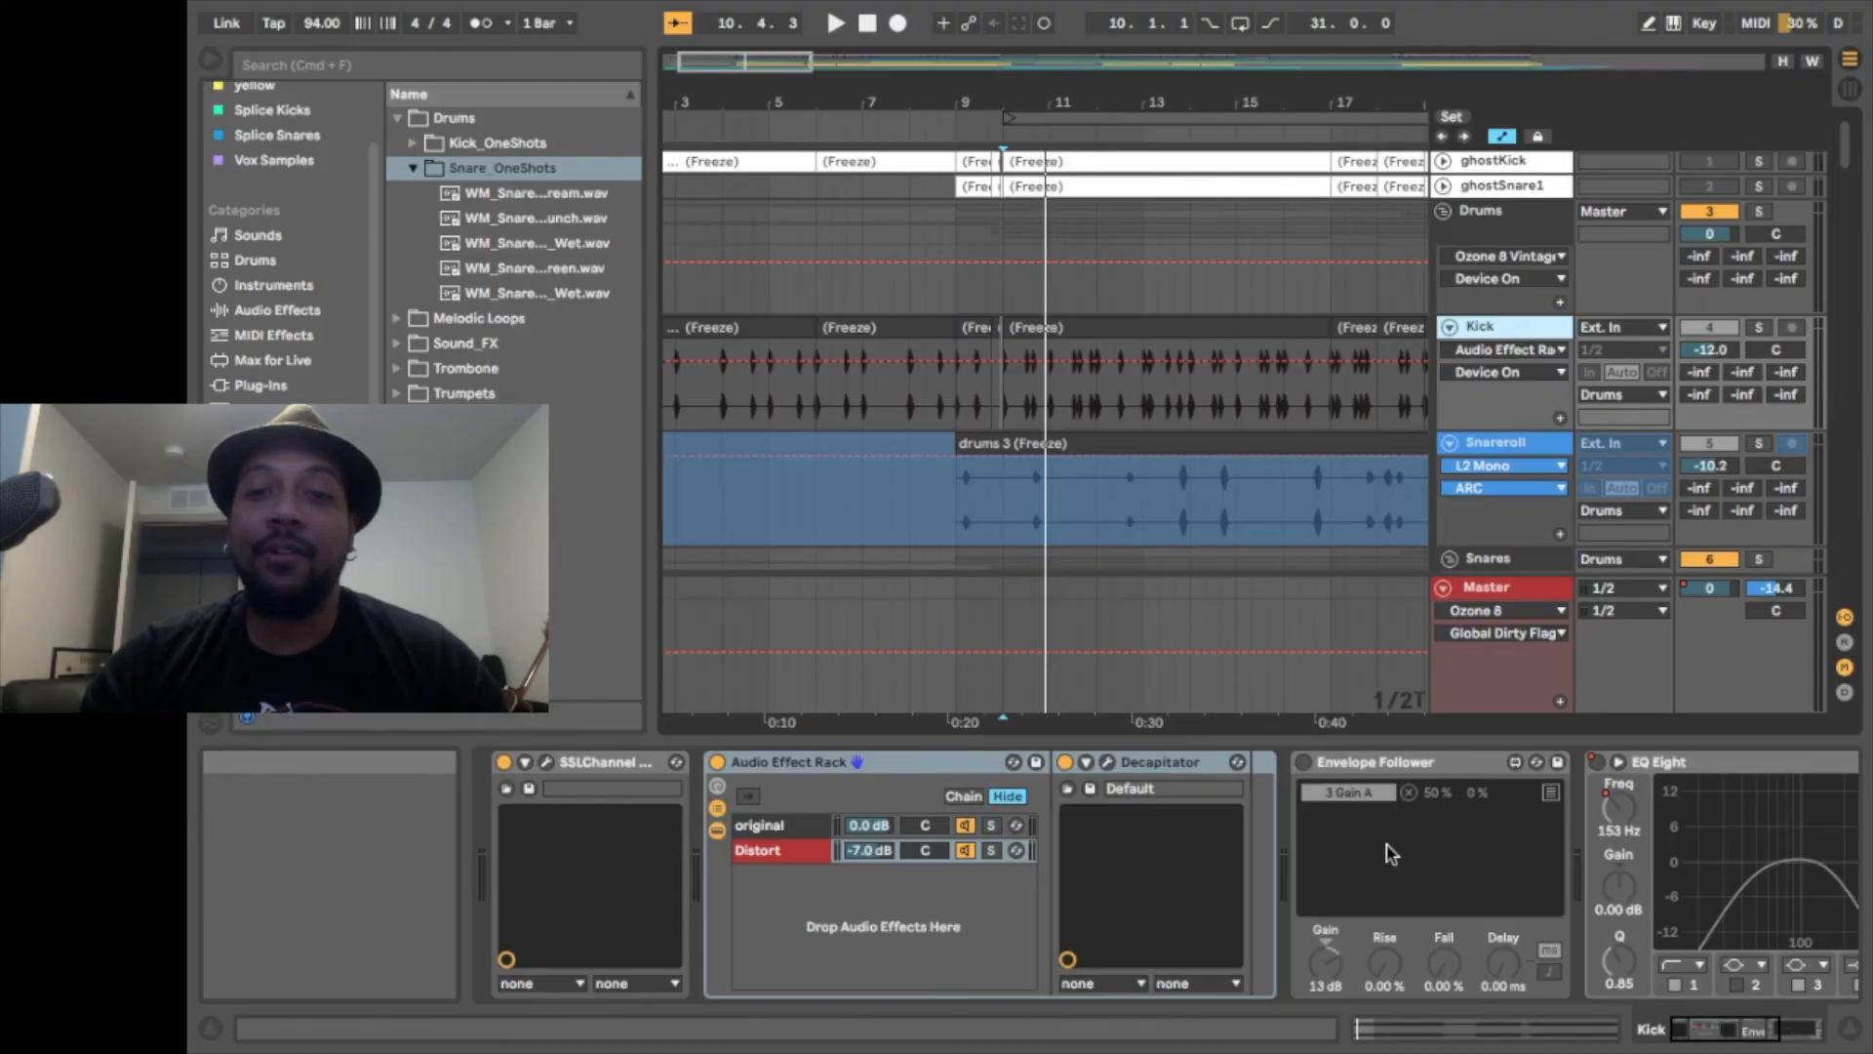
scroll(1230, 780, "right", 3)
left_click(1266, 765)
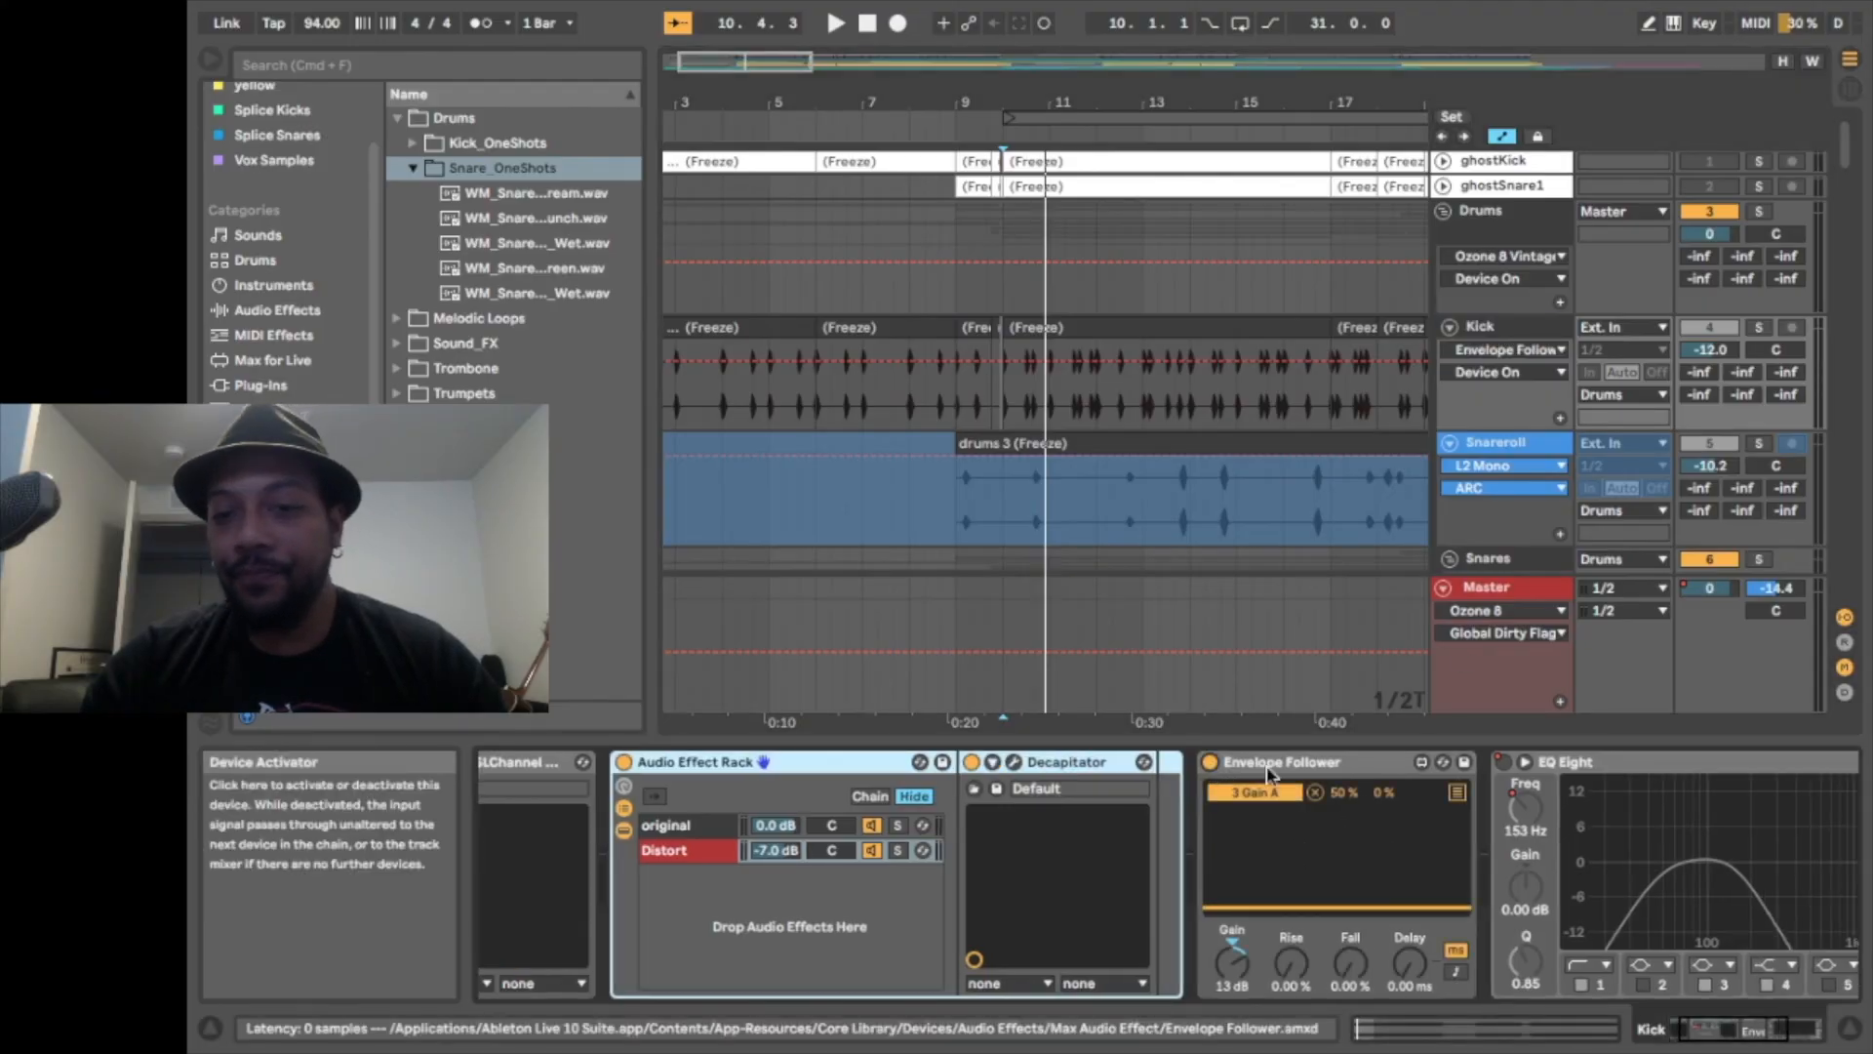
Select the Kick's Envelope Follower and play the song to watch how its envelope responds to the kick hits
left_click(1289, 772)
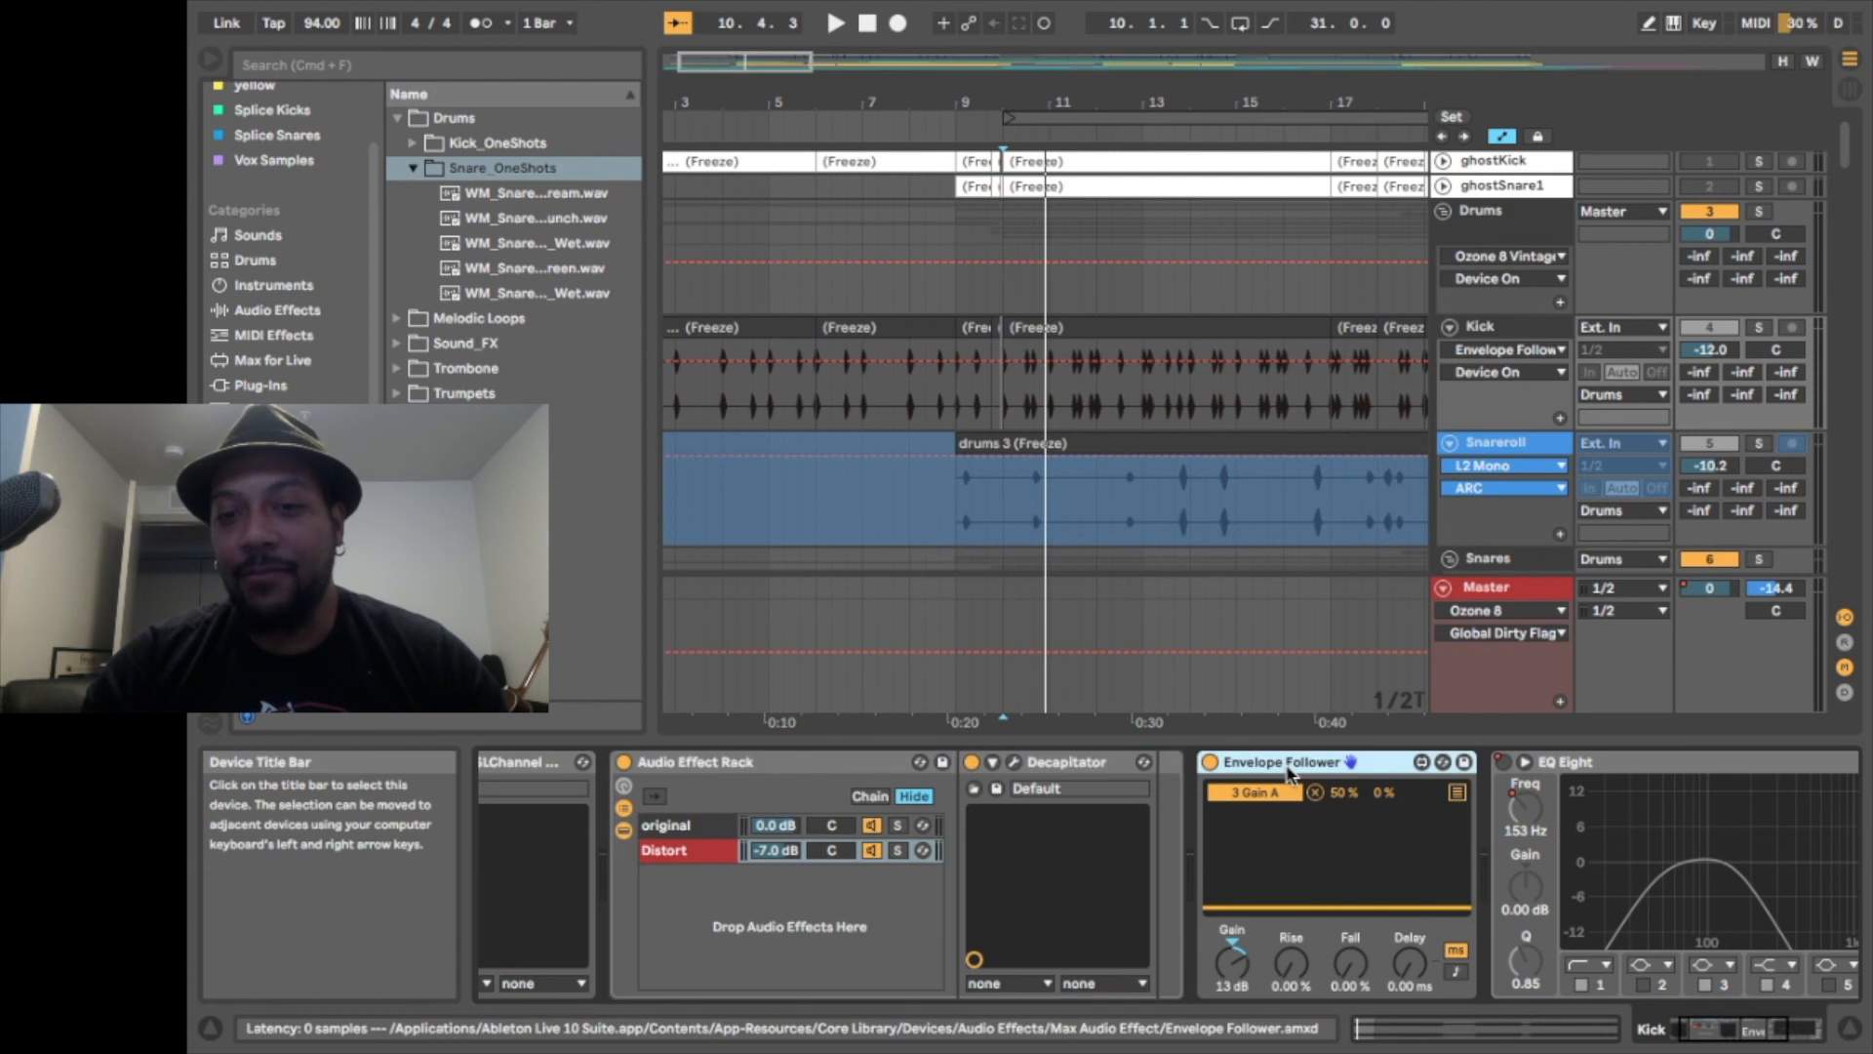
key("space")
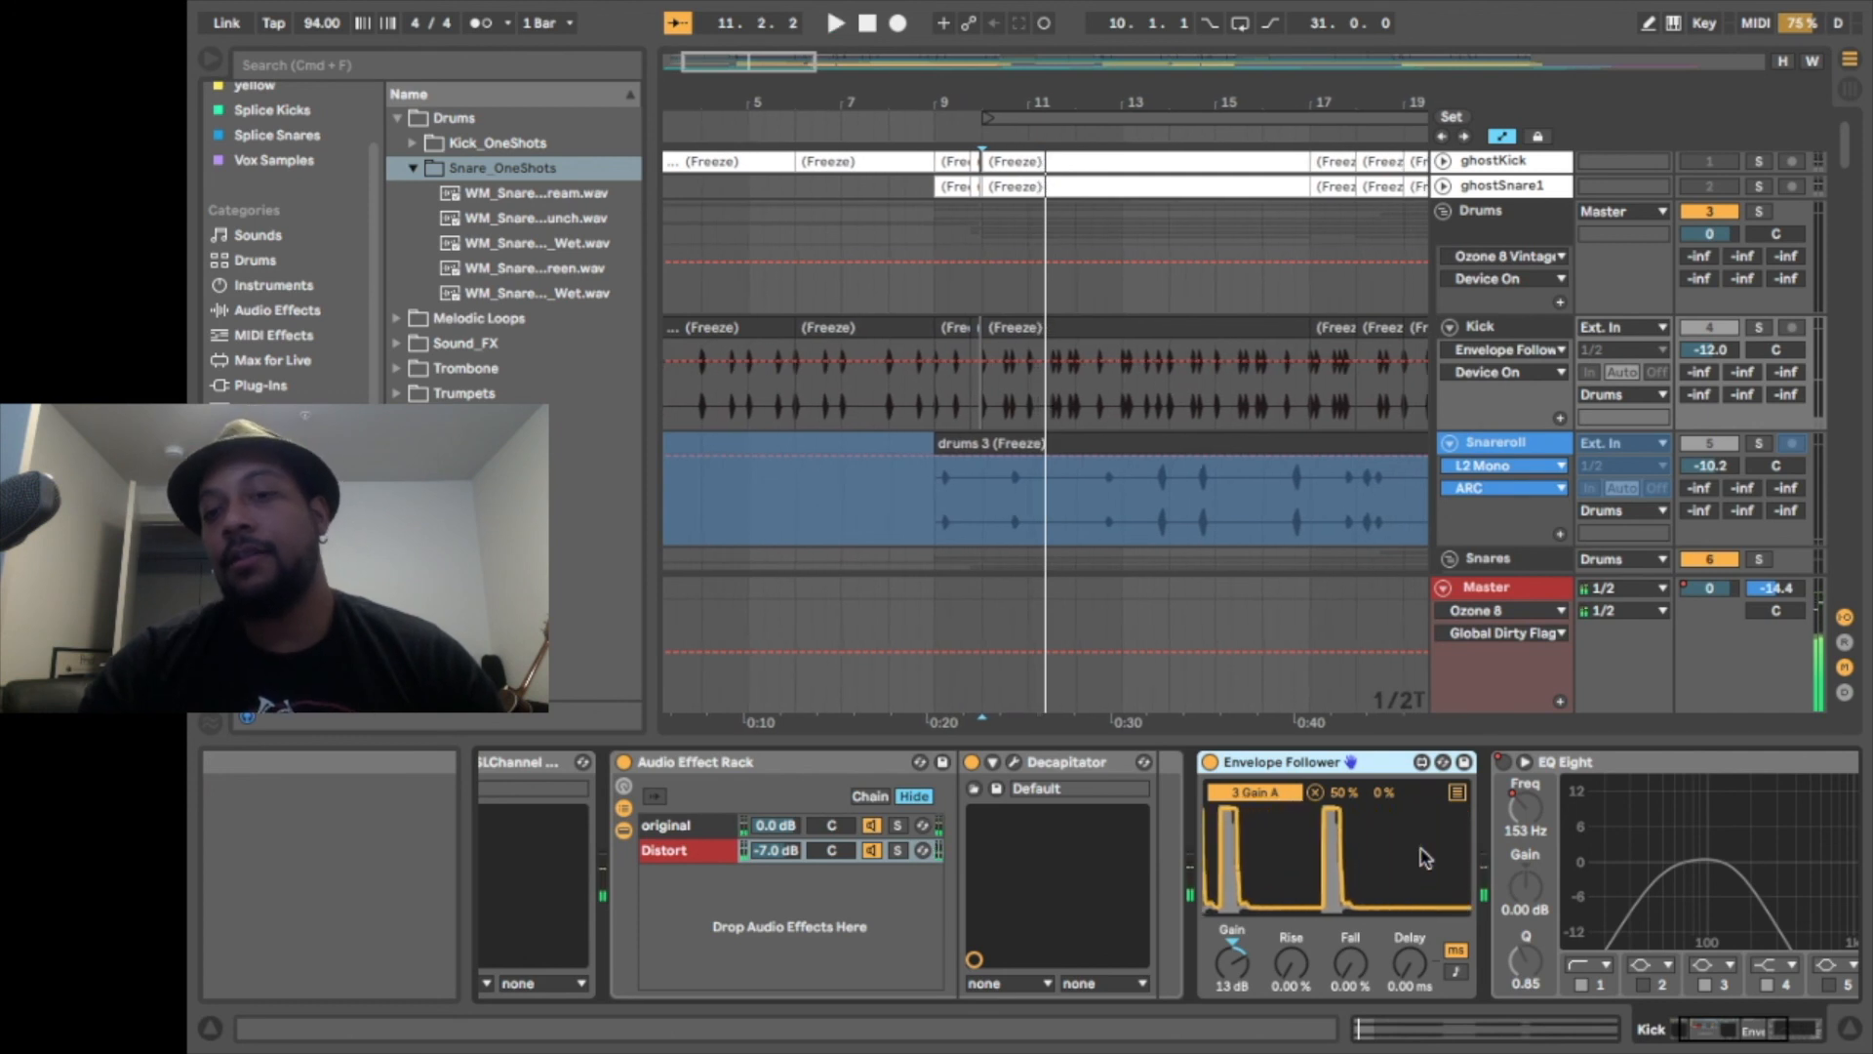
key("space")
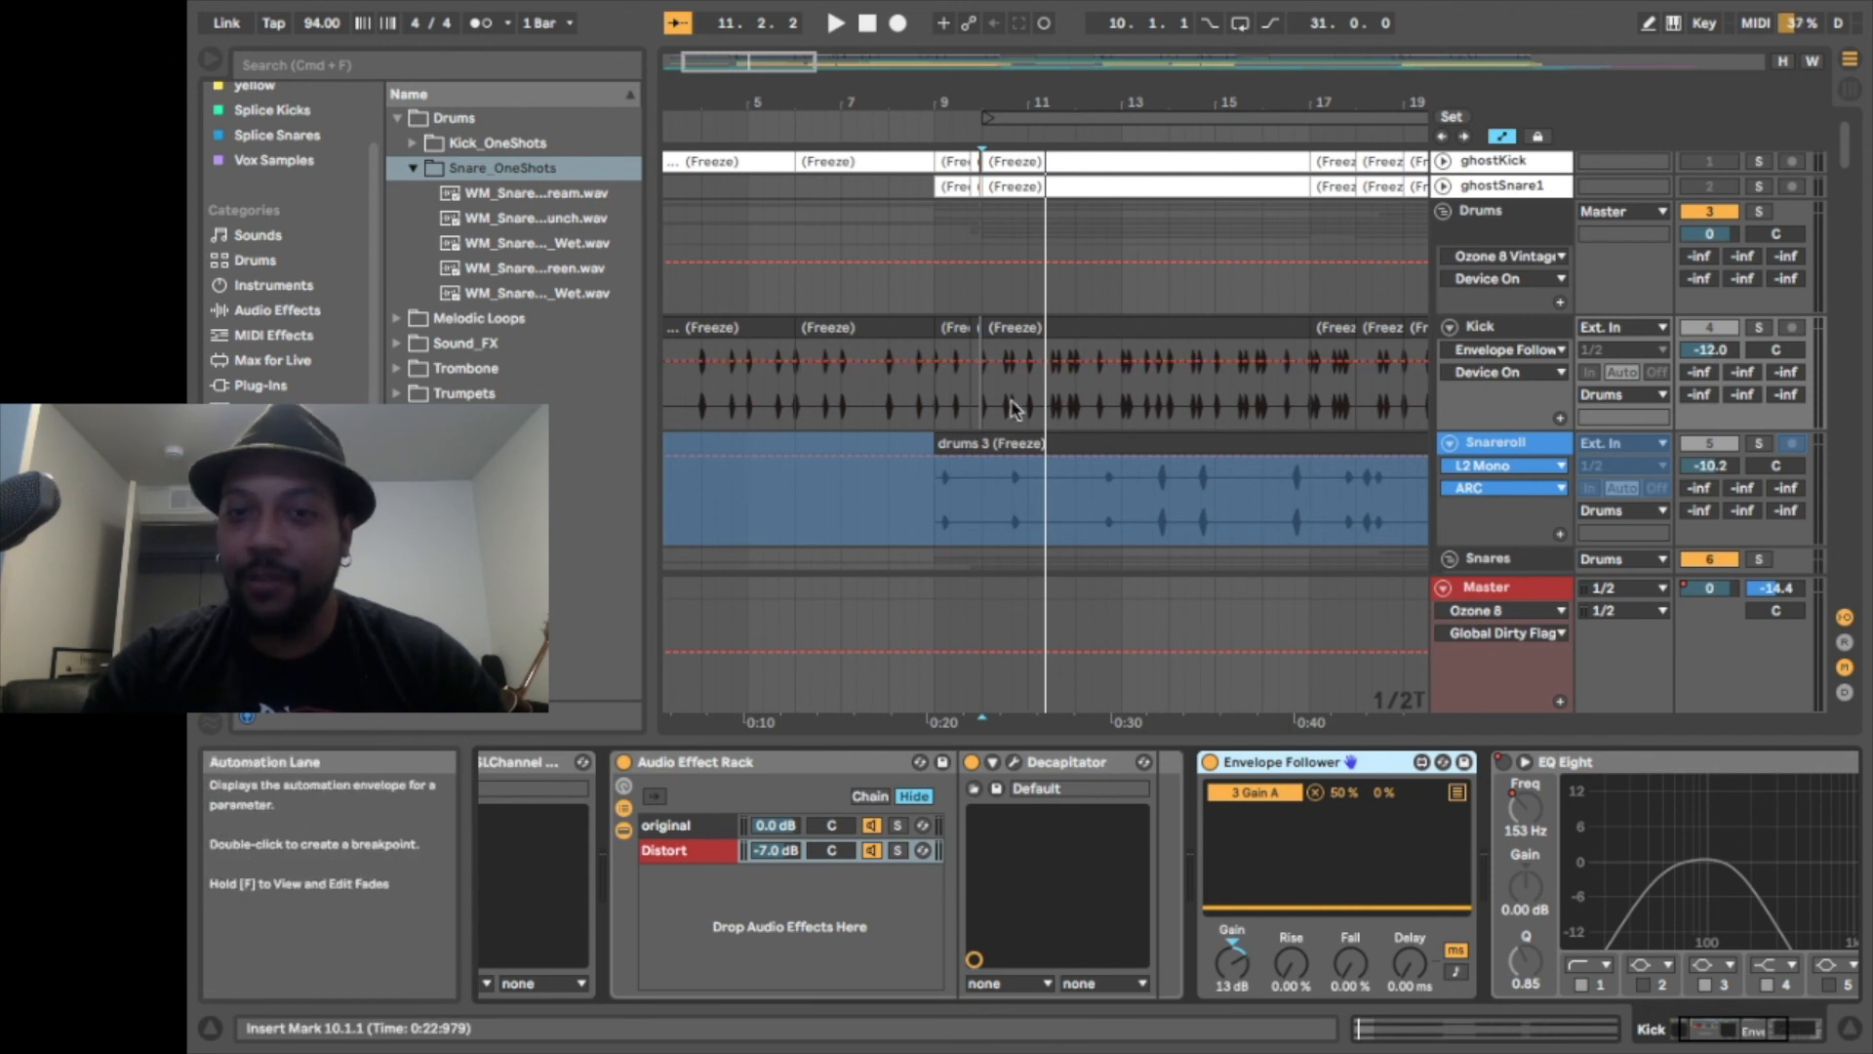
Show the All music group's devices and switch off Sidechain Listen on the ghostKick Compressor
scroll(1586, 444, "down", 5)
scroll(1585, 439, "down", 10)
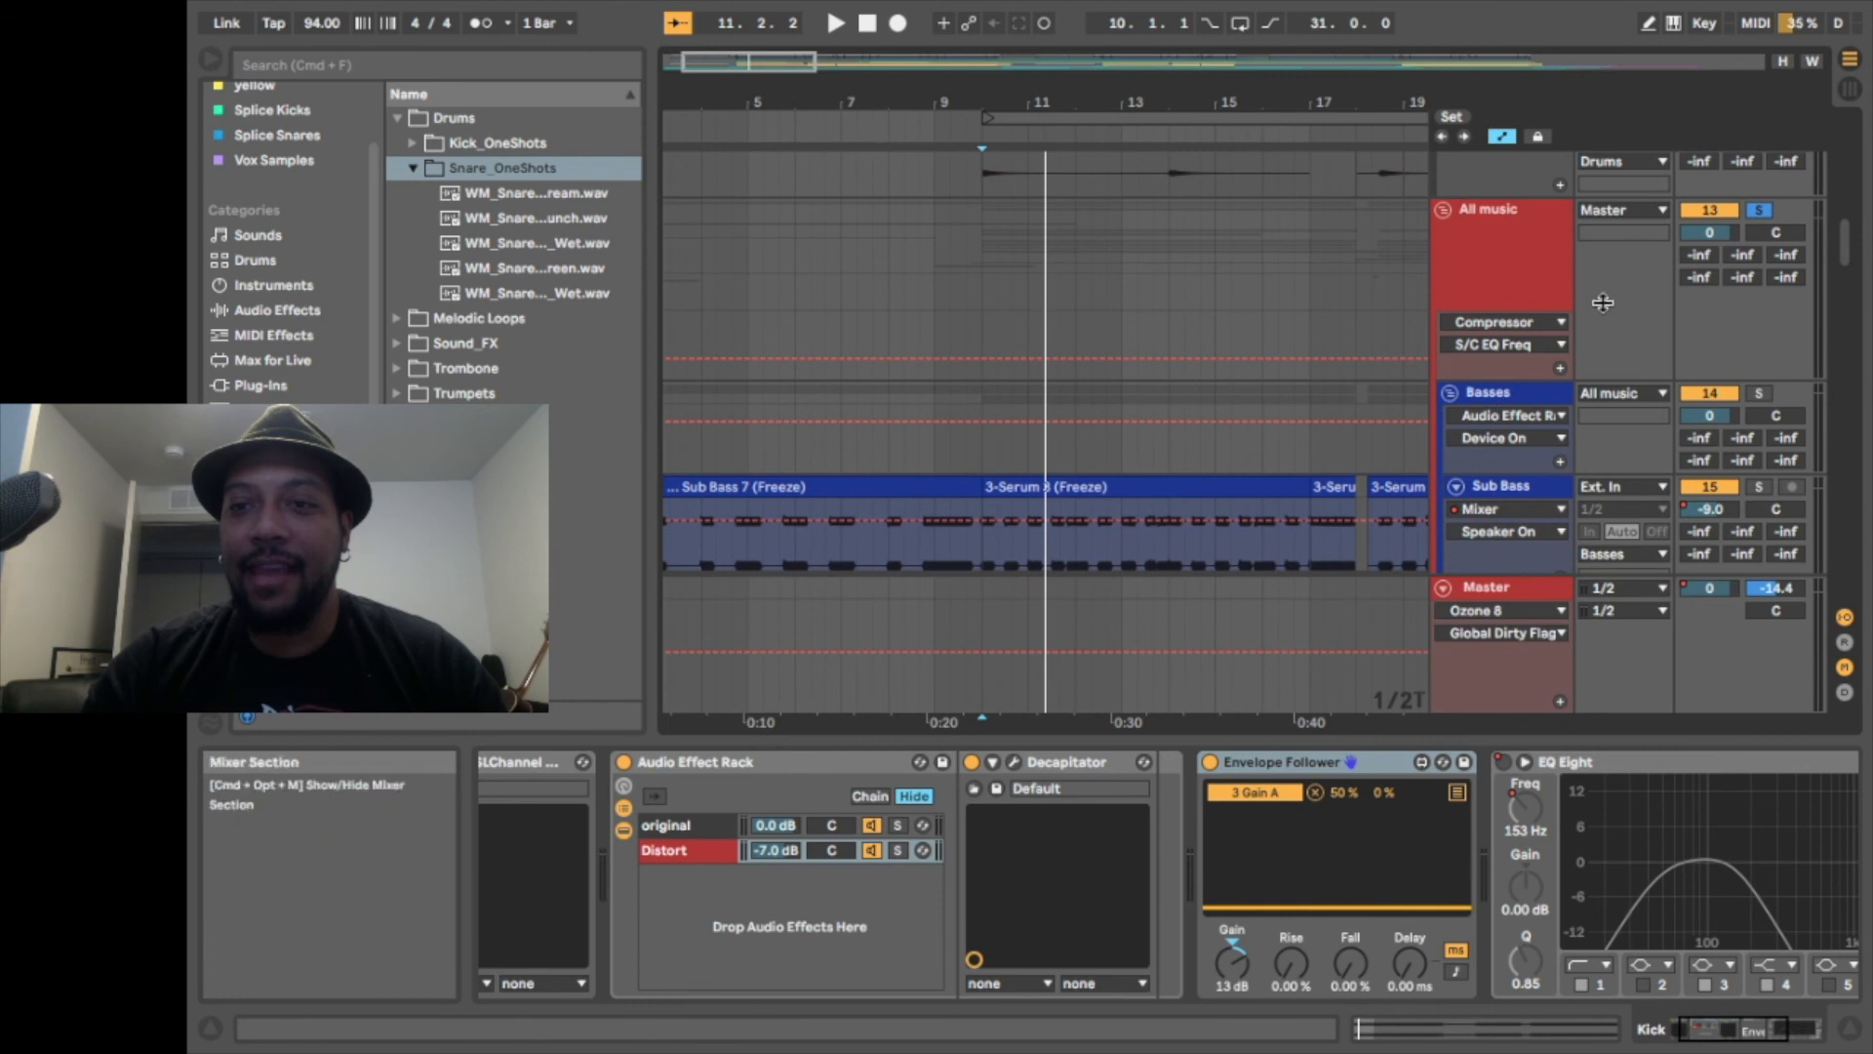
left_click(1507, 249)
left_click(603, 787)
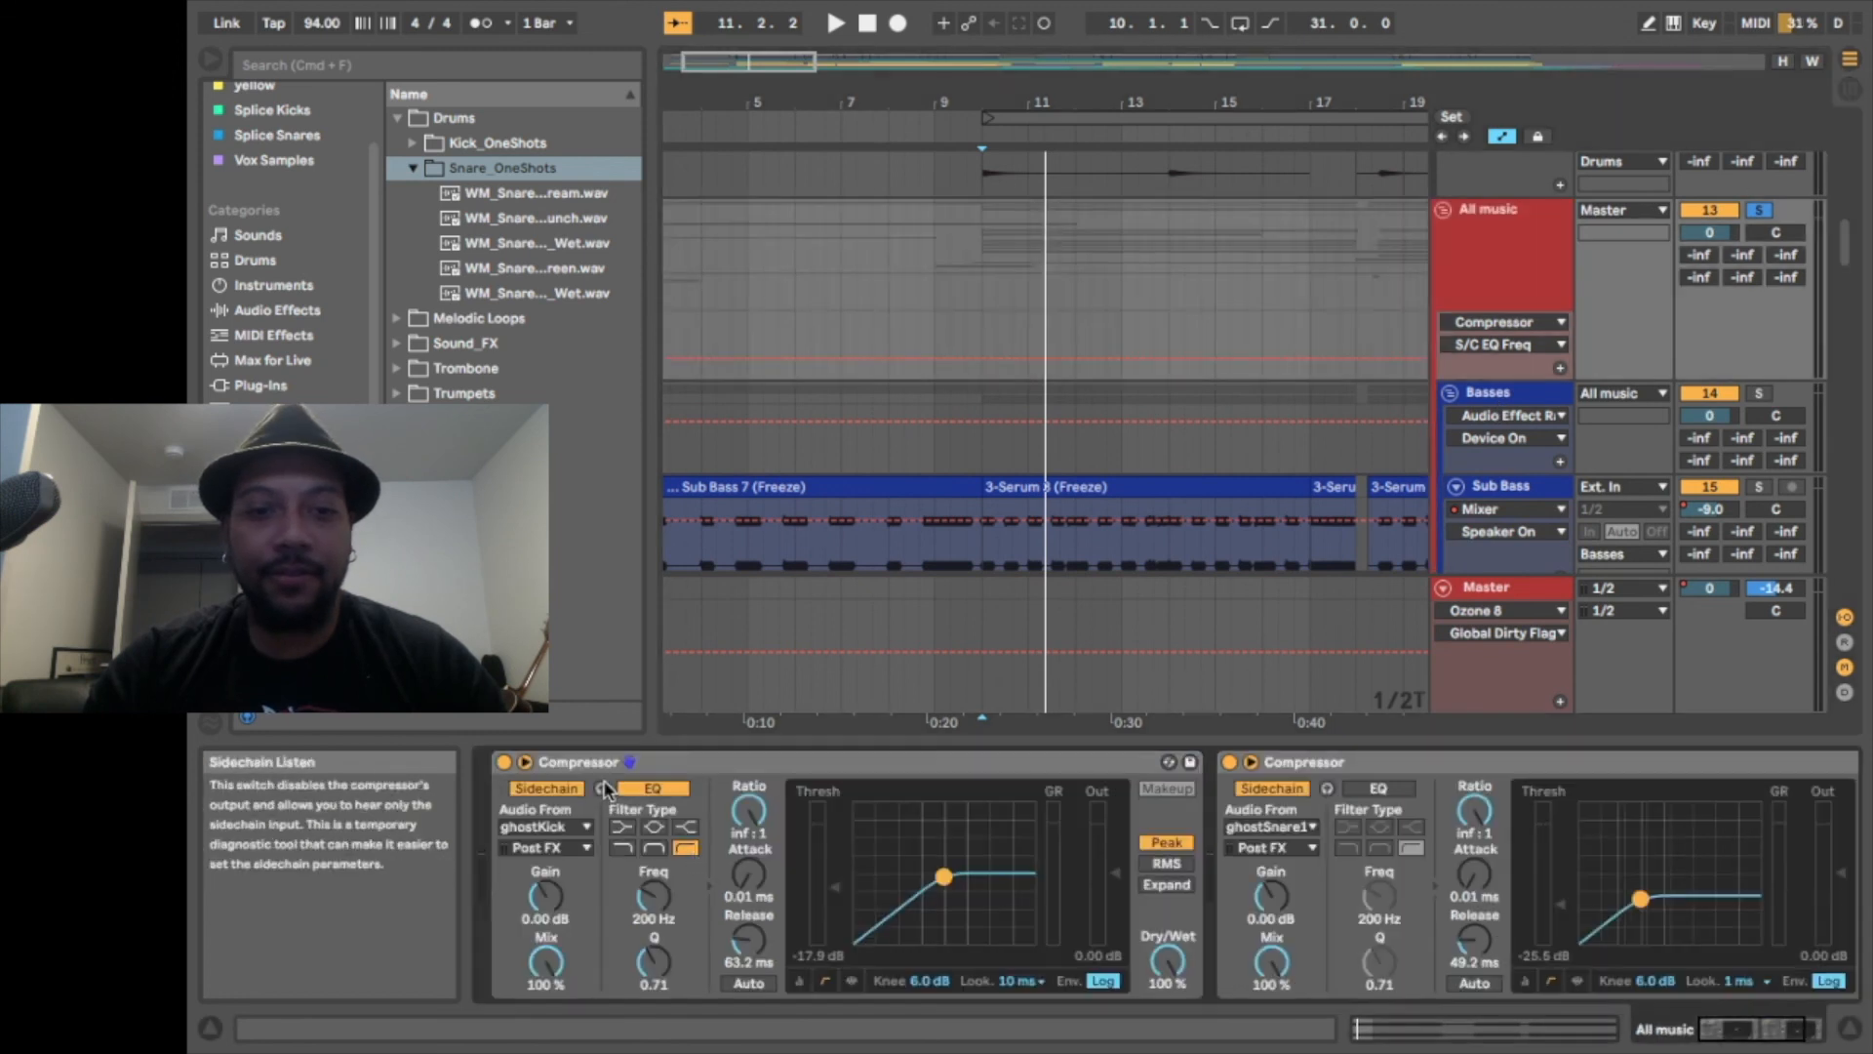
Show the Basses group's EQ Eight, select its 50 Hz band and play the song to watch the band being modulated
scroll(1500, 472, "down", 3)
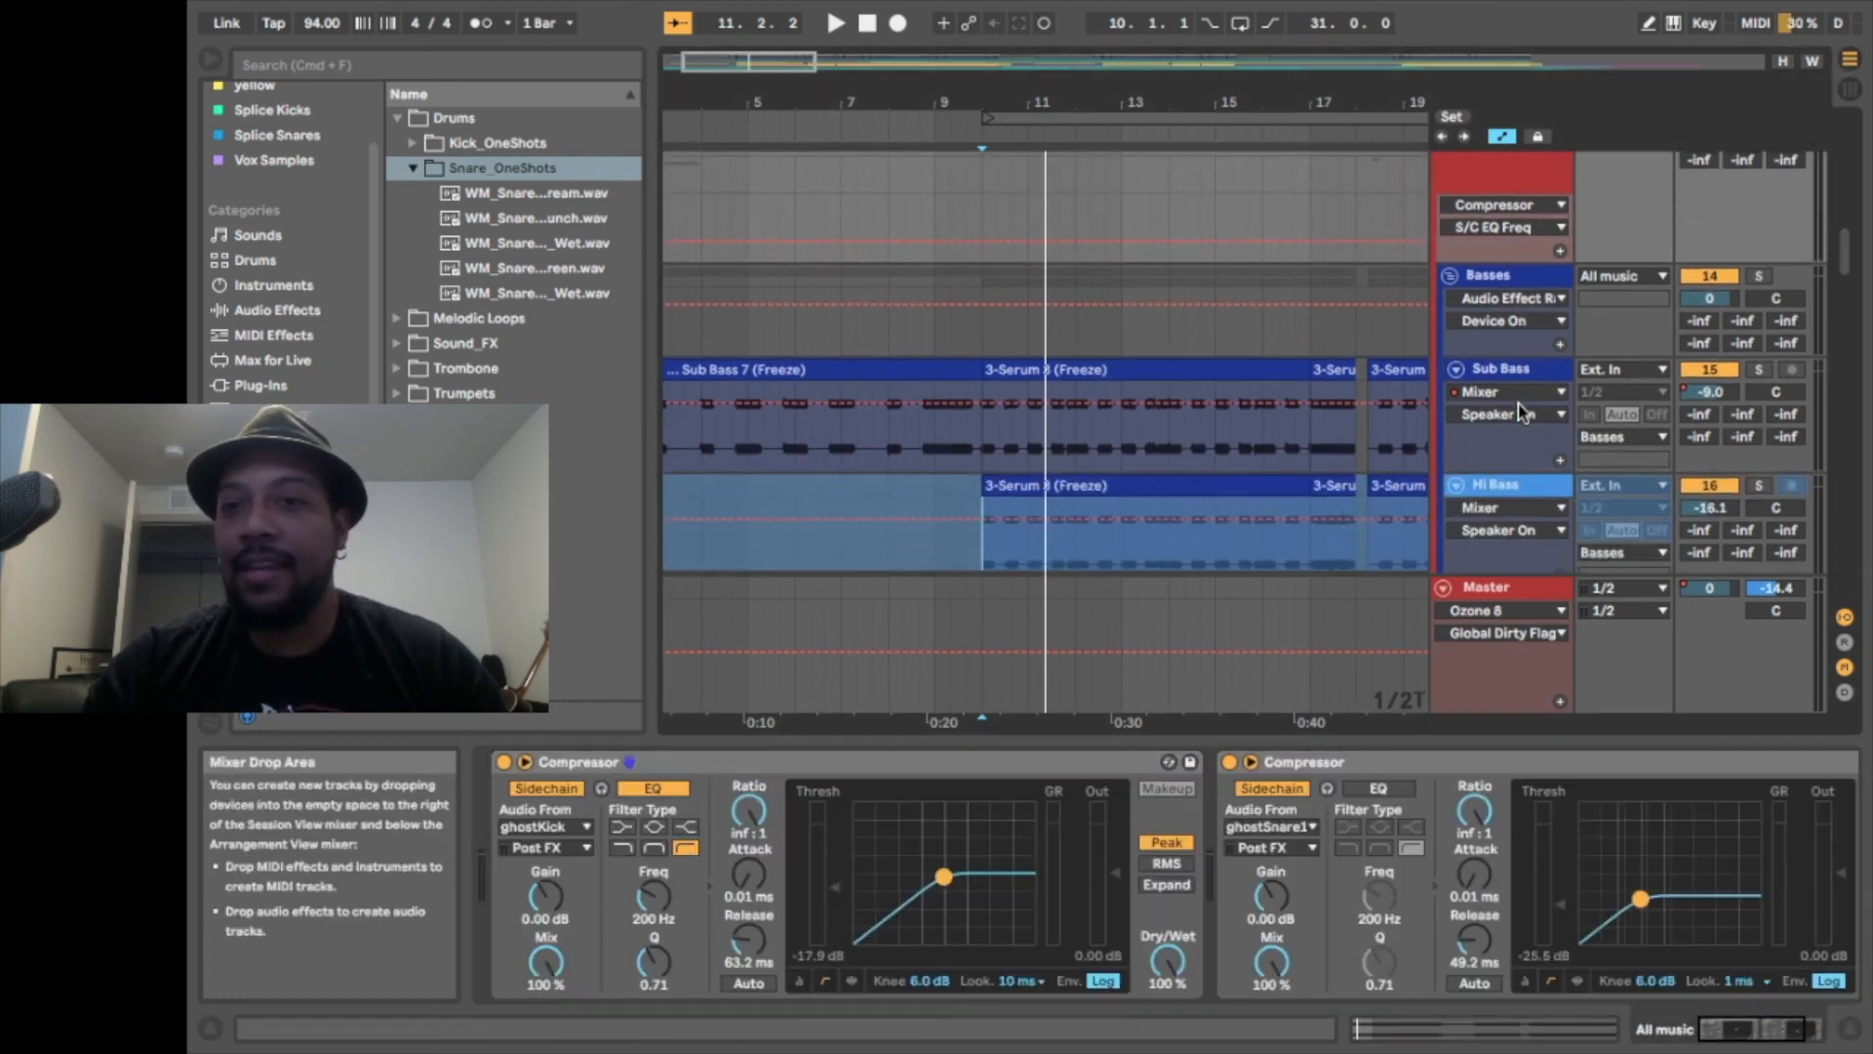
left_click(1501, 283)
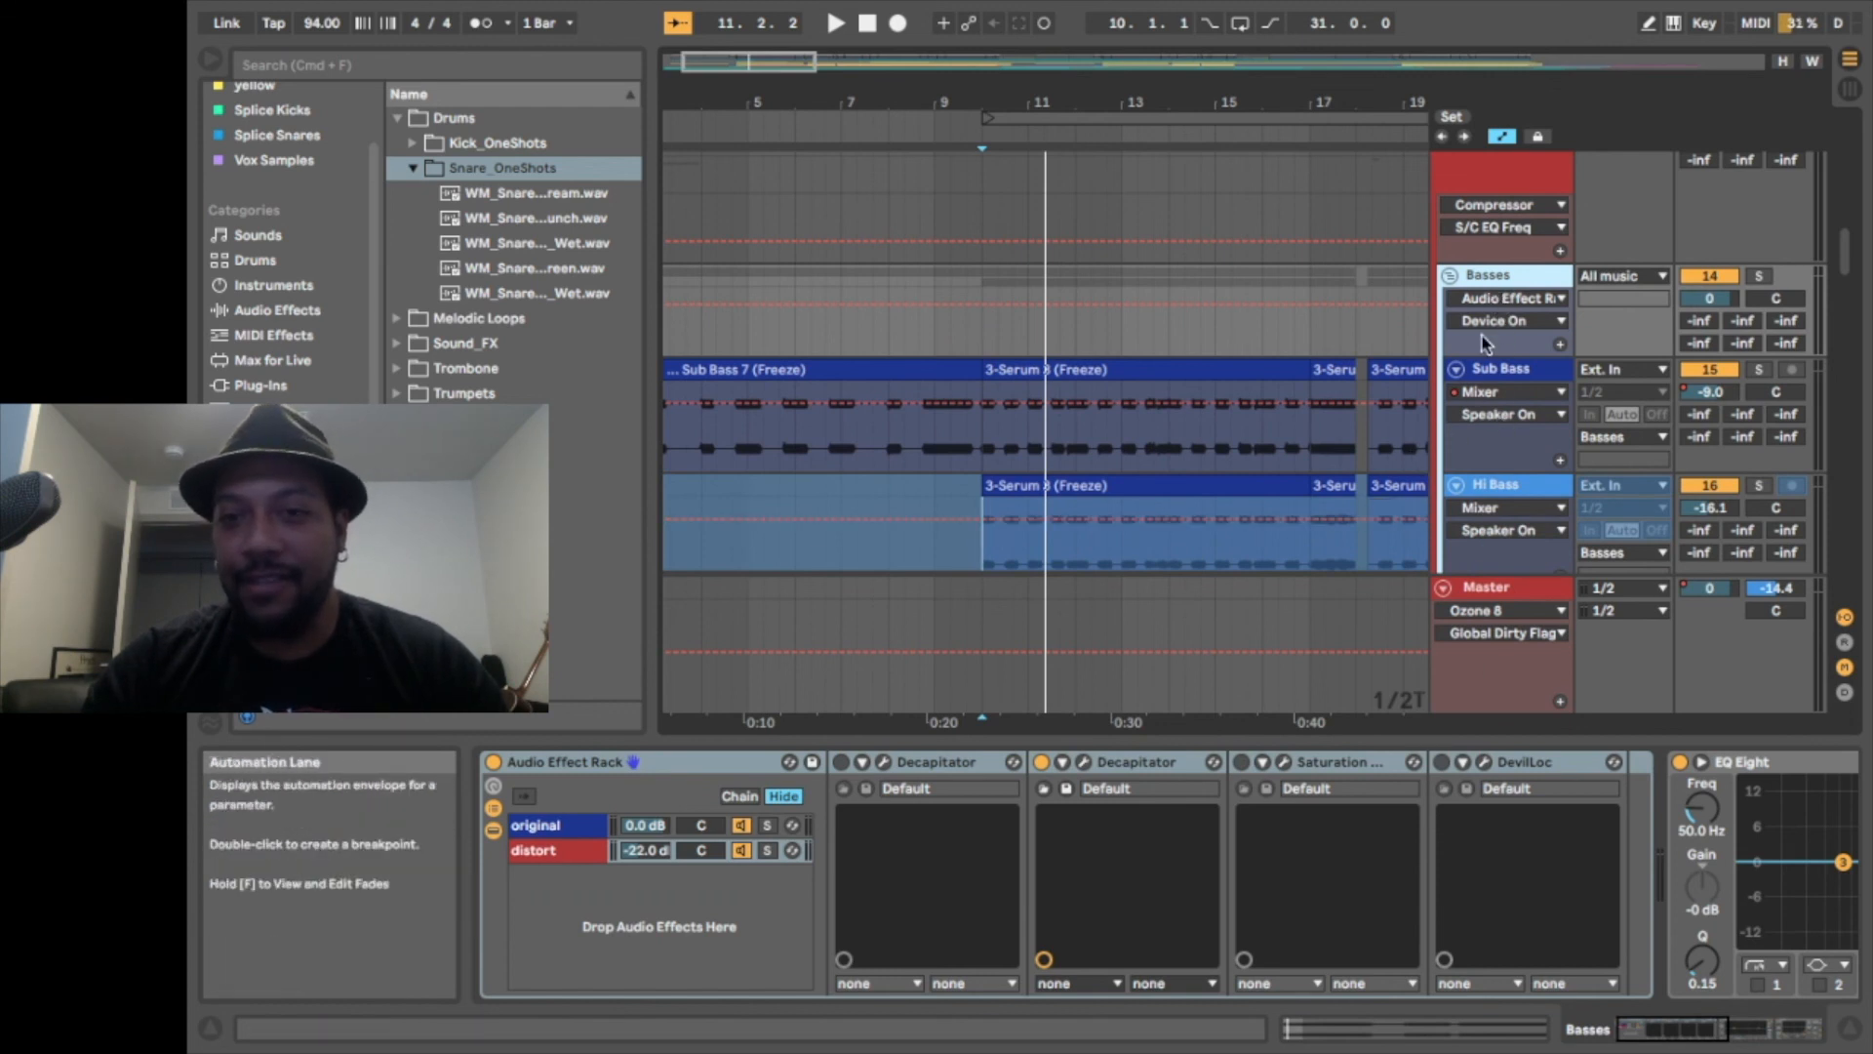
scroll(1296, 845, "right", 5)
scroll(1296, 845, "right", 5)
scroll(1296, 845, "left", 4)
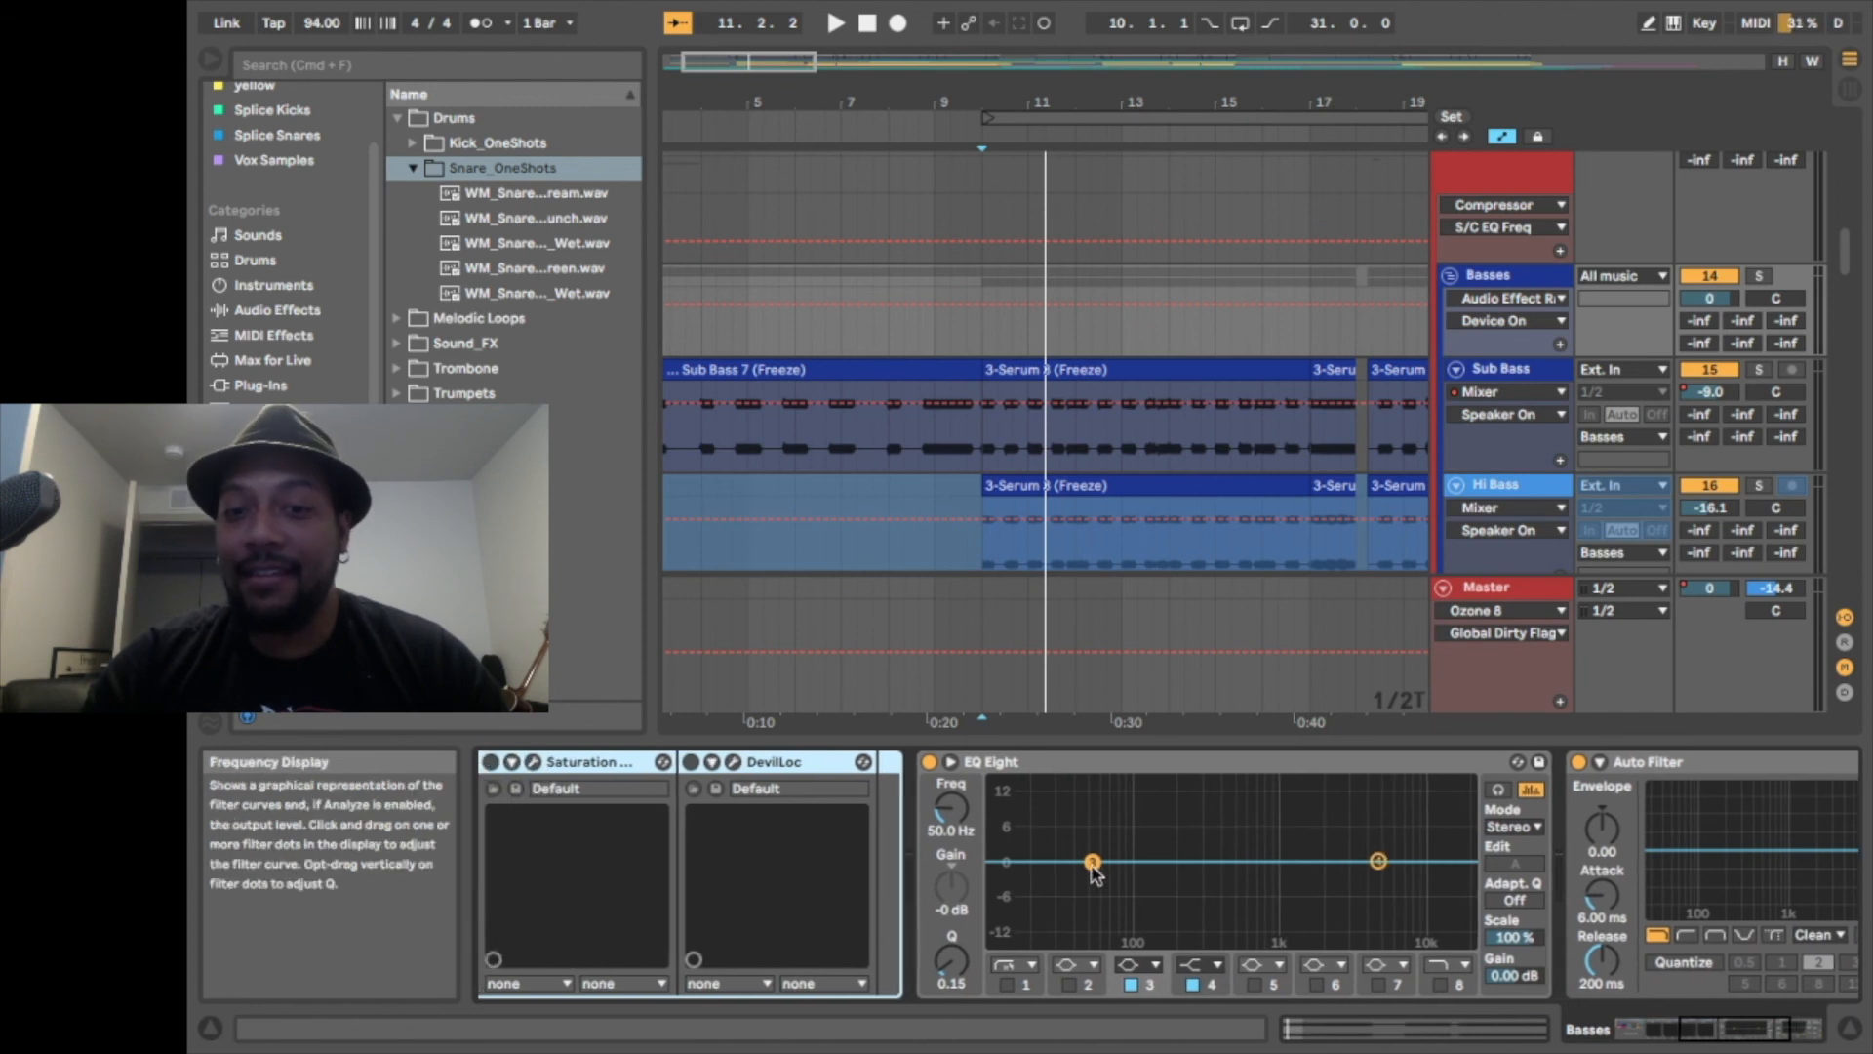
left_click(1093, 865)
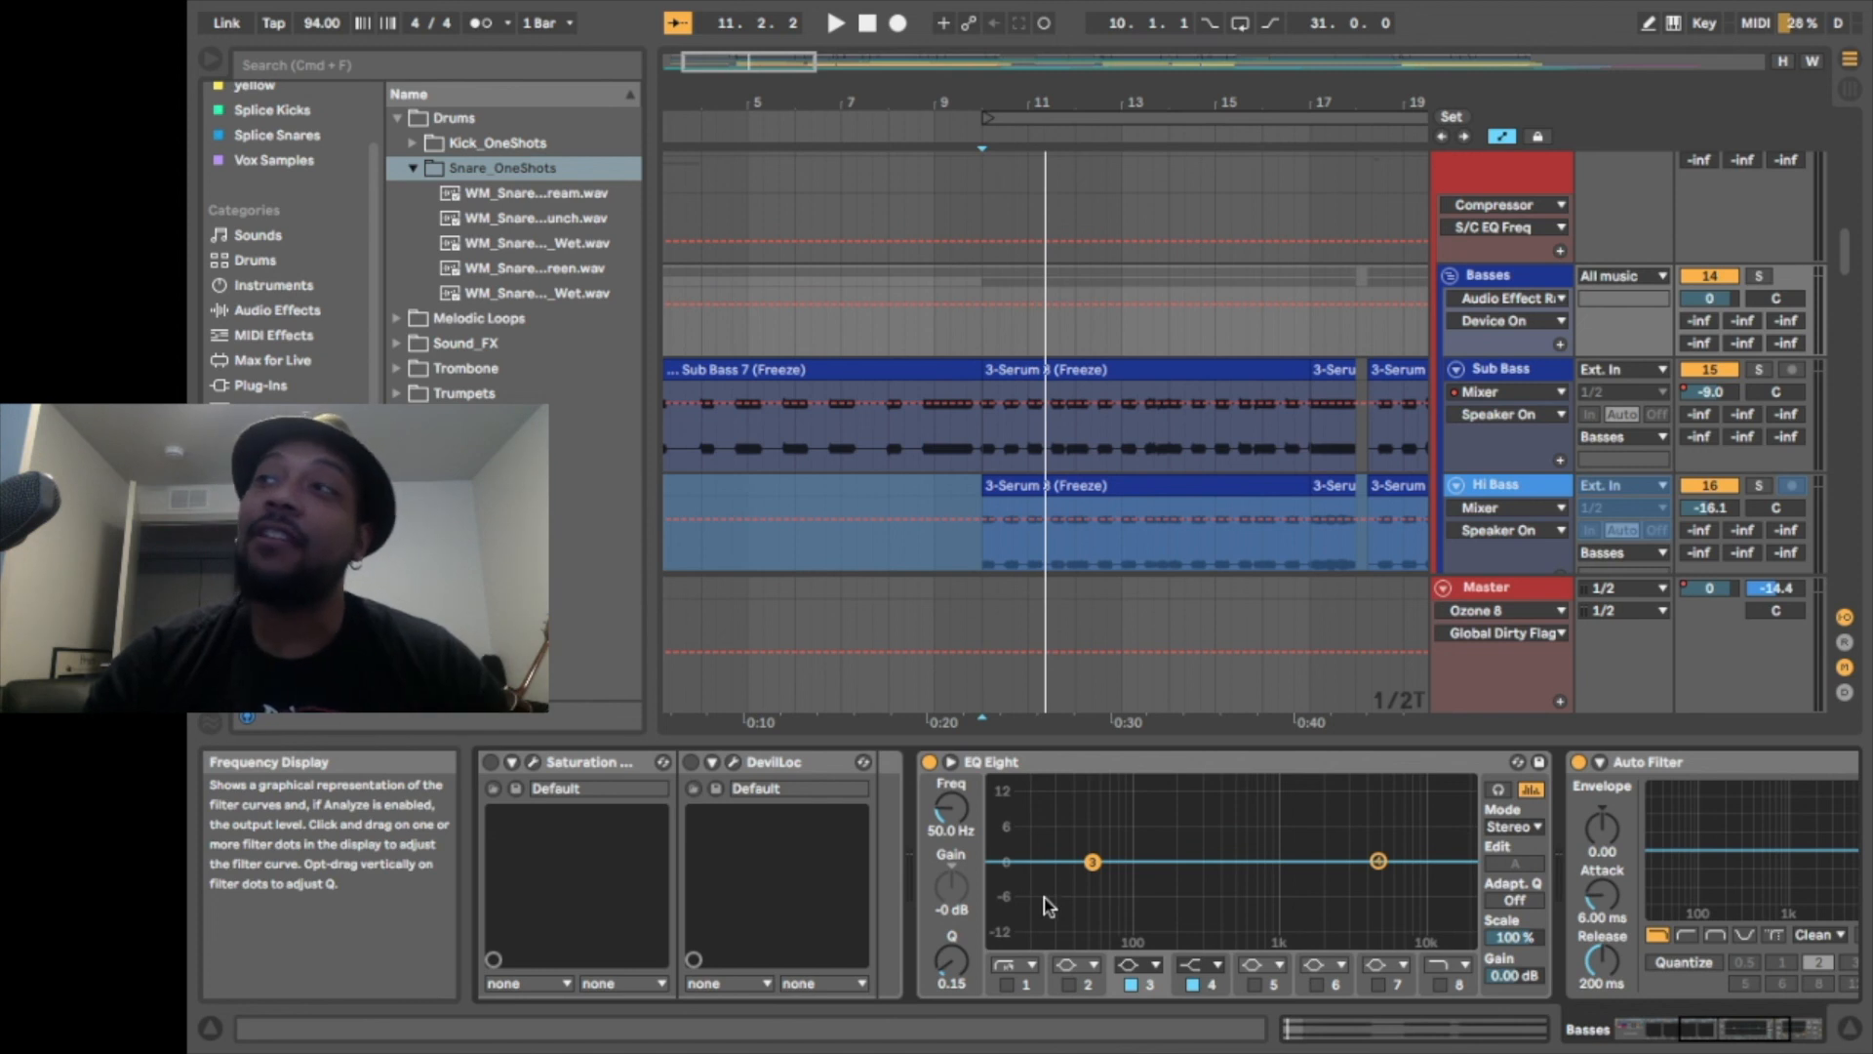
key("space")
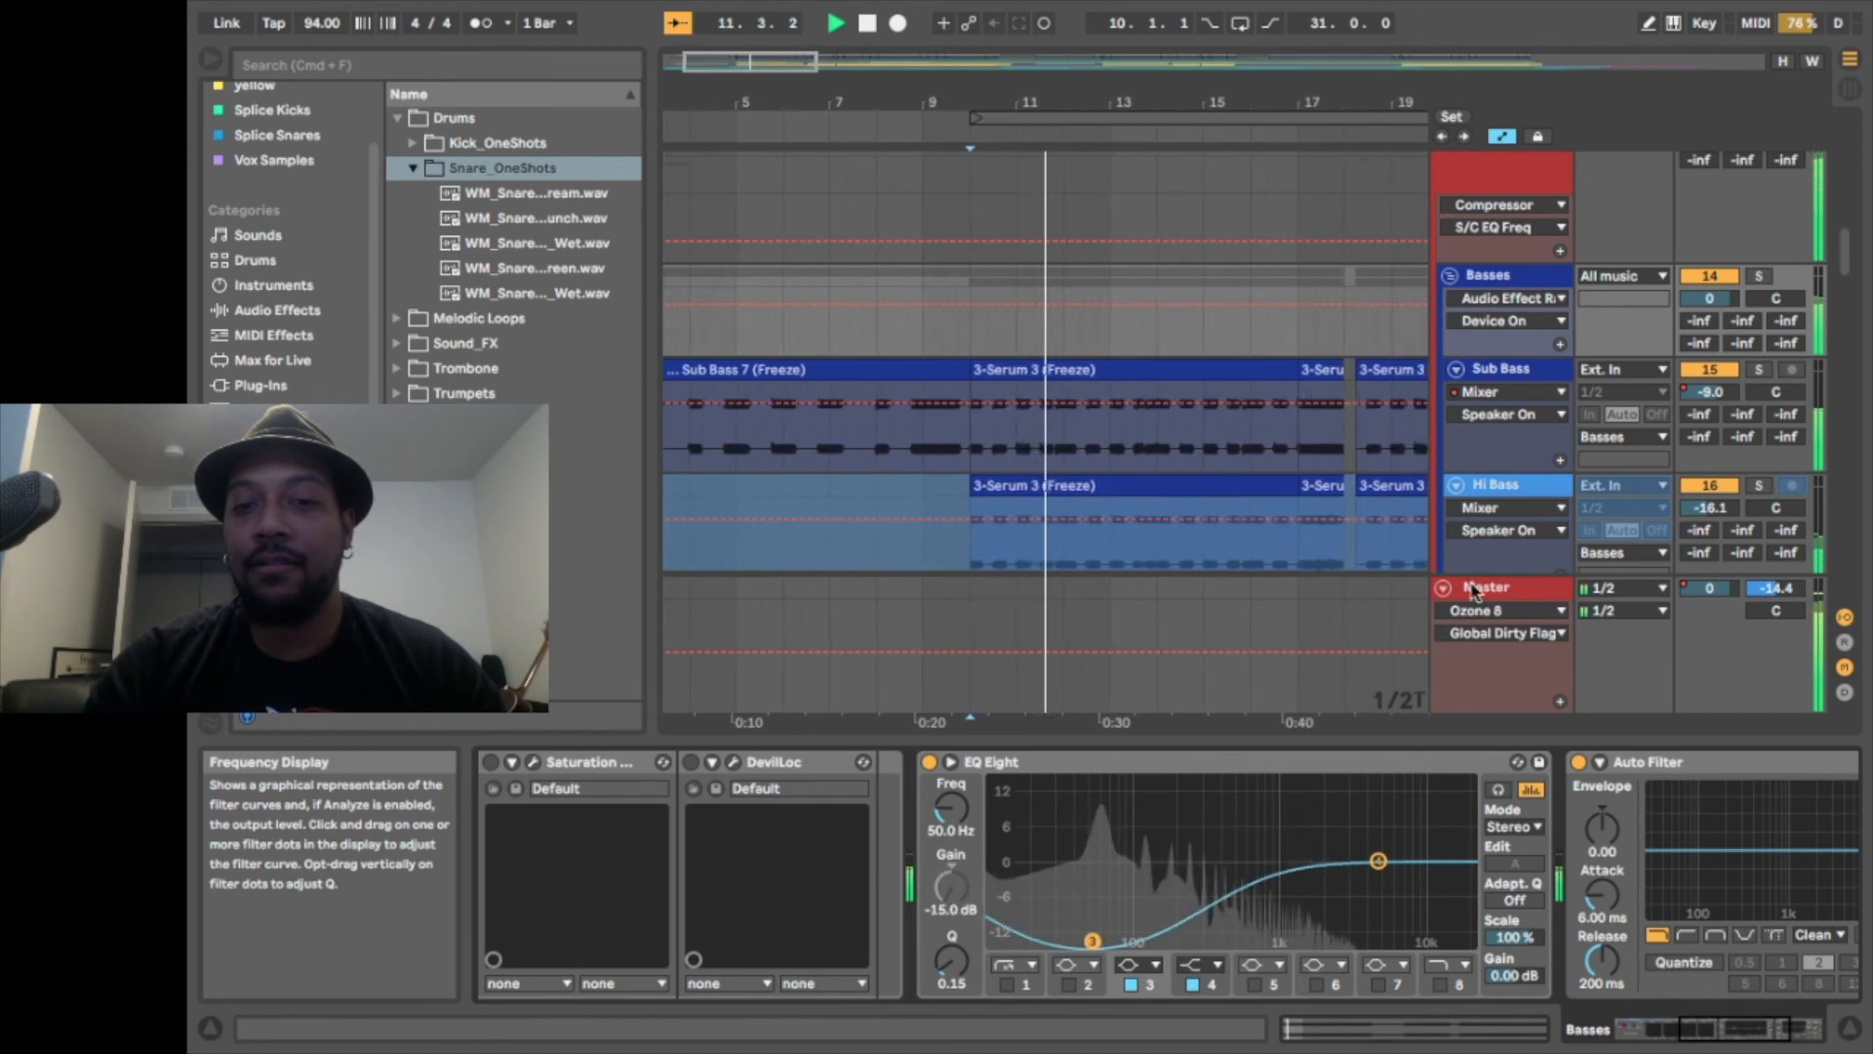
key("space")
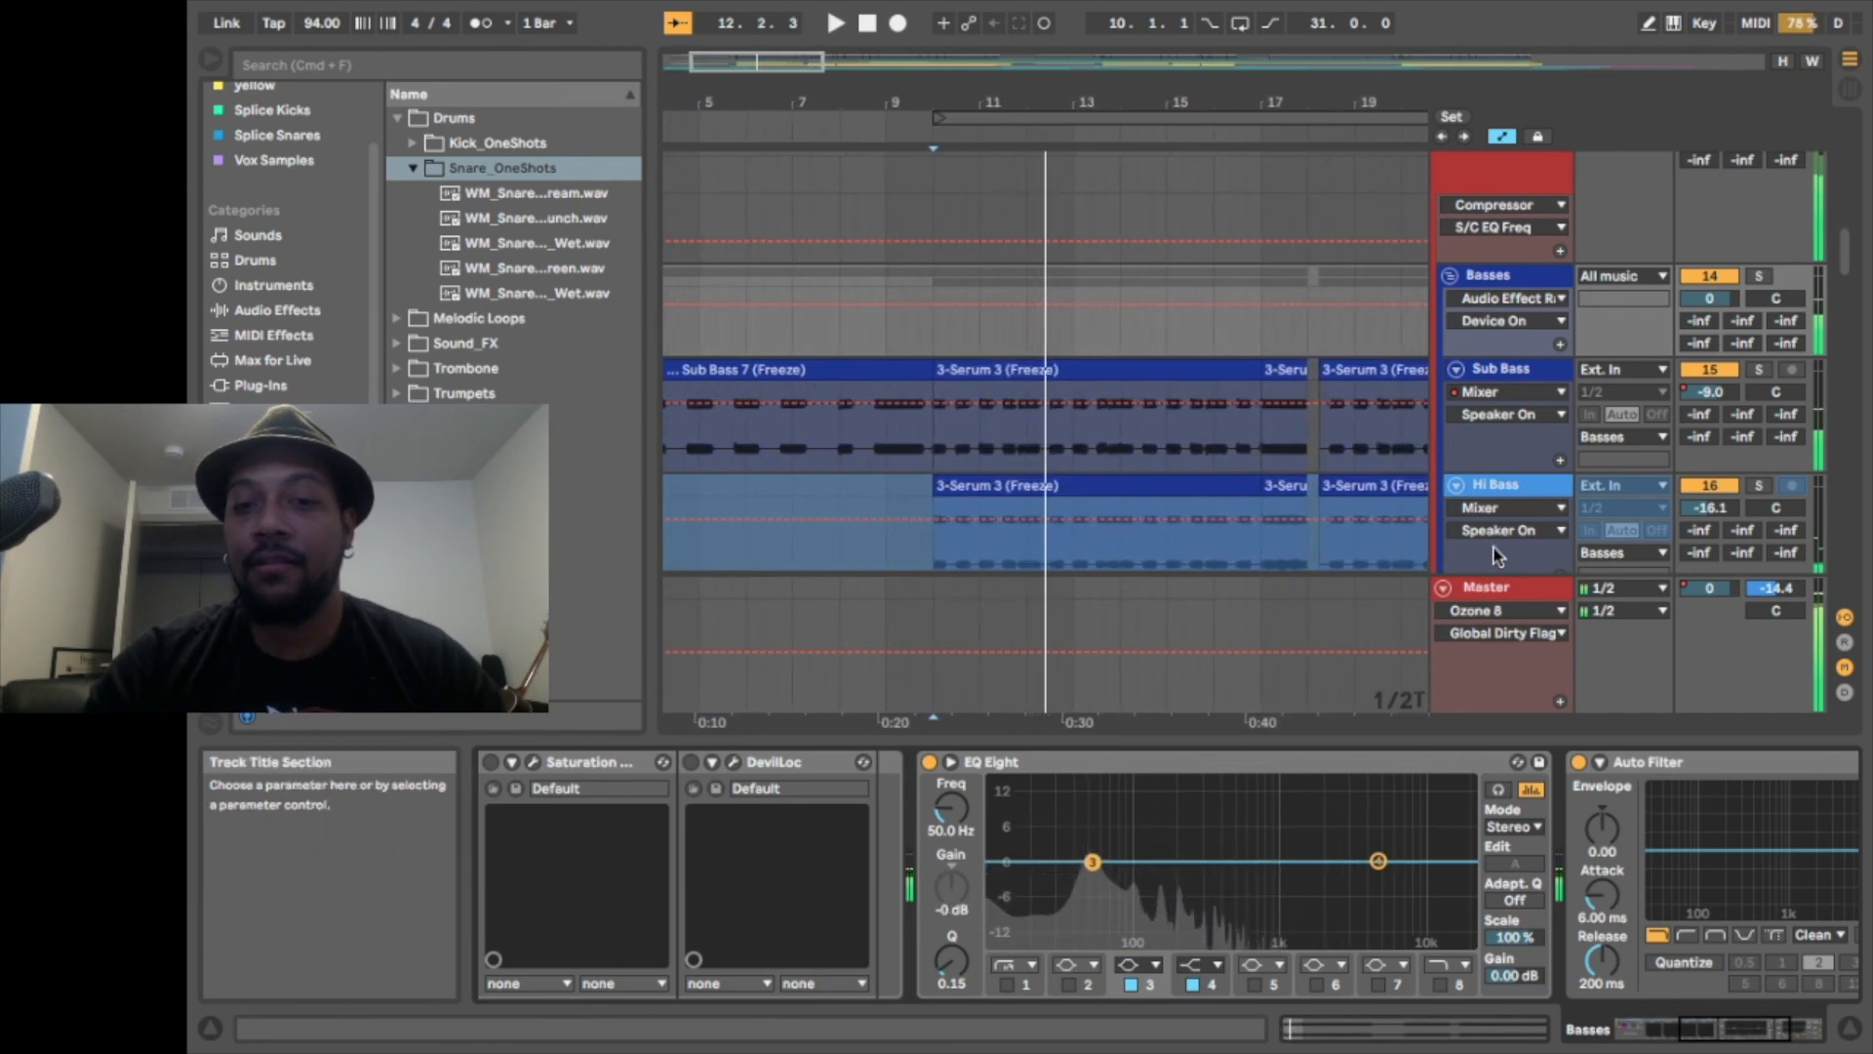
Clear the solo so all tracks are active, and play the full mix while watching the Basses EQ Eight
scroll(1436, 464, "up", 10)
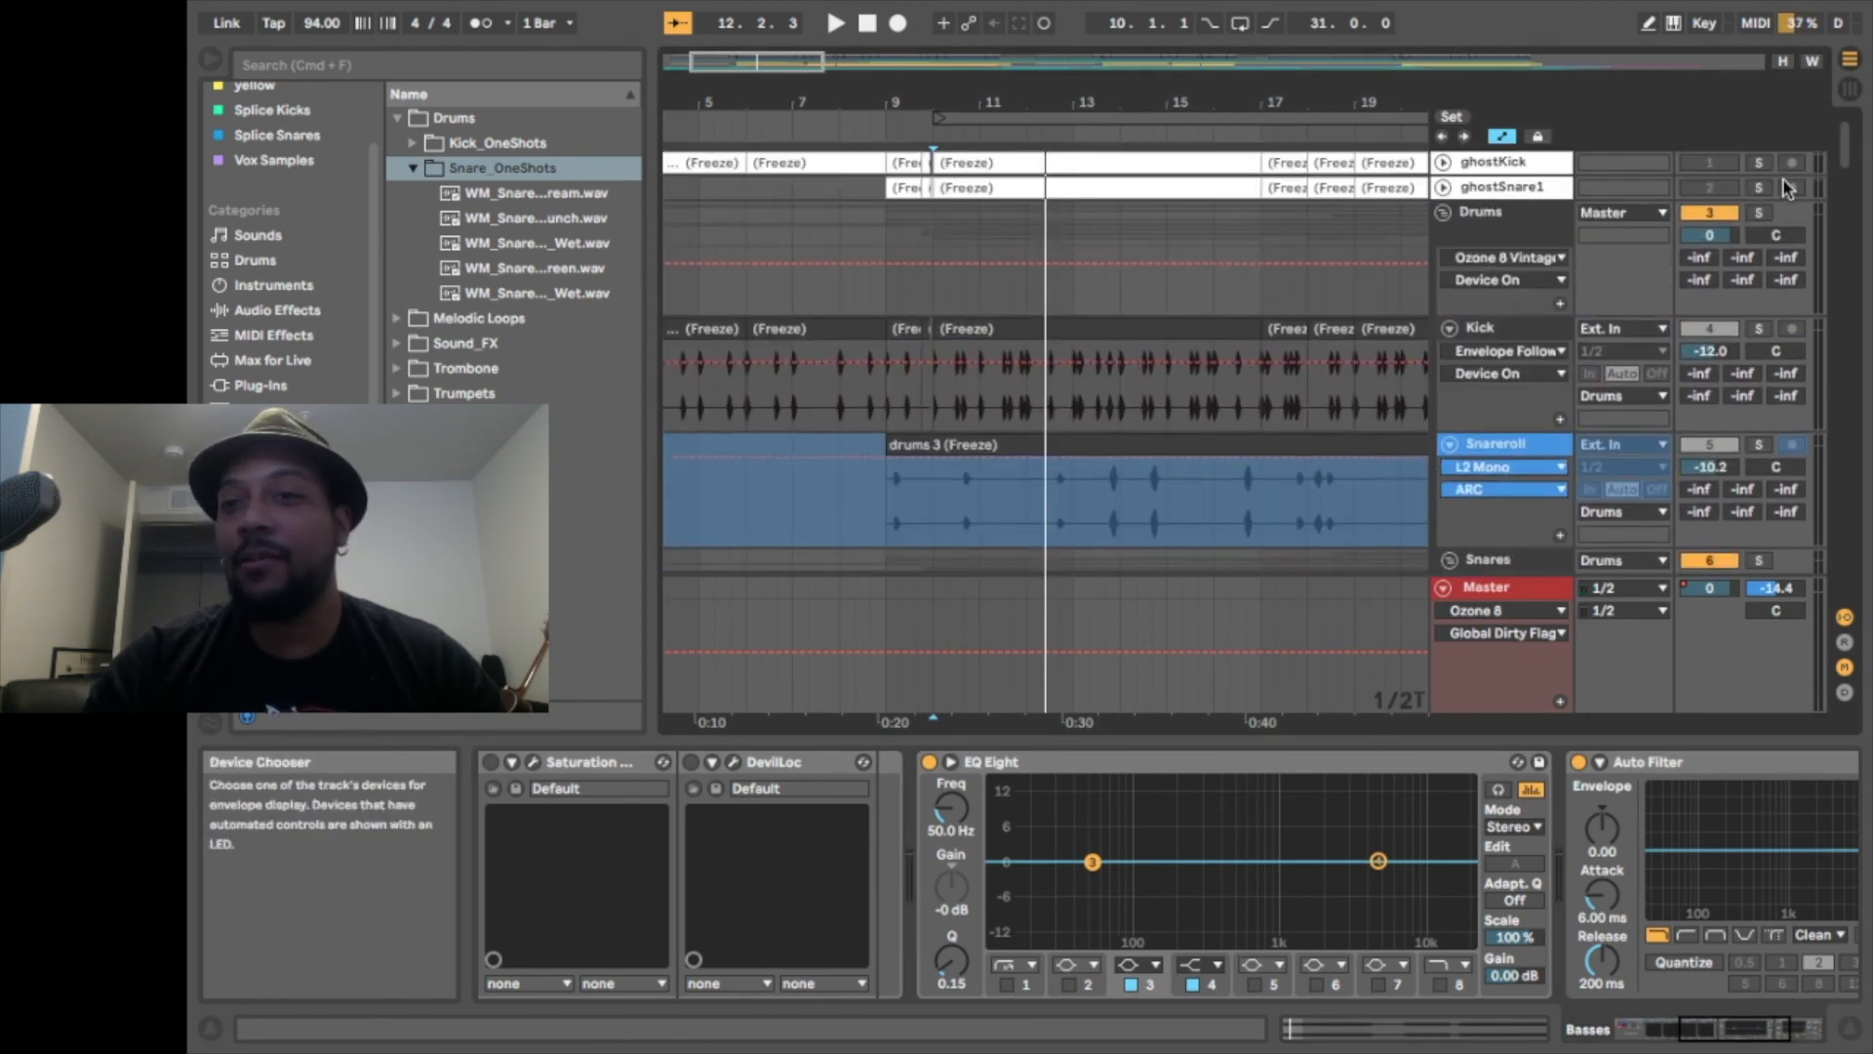
left_click(1762, 213)
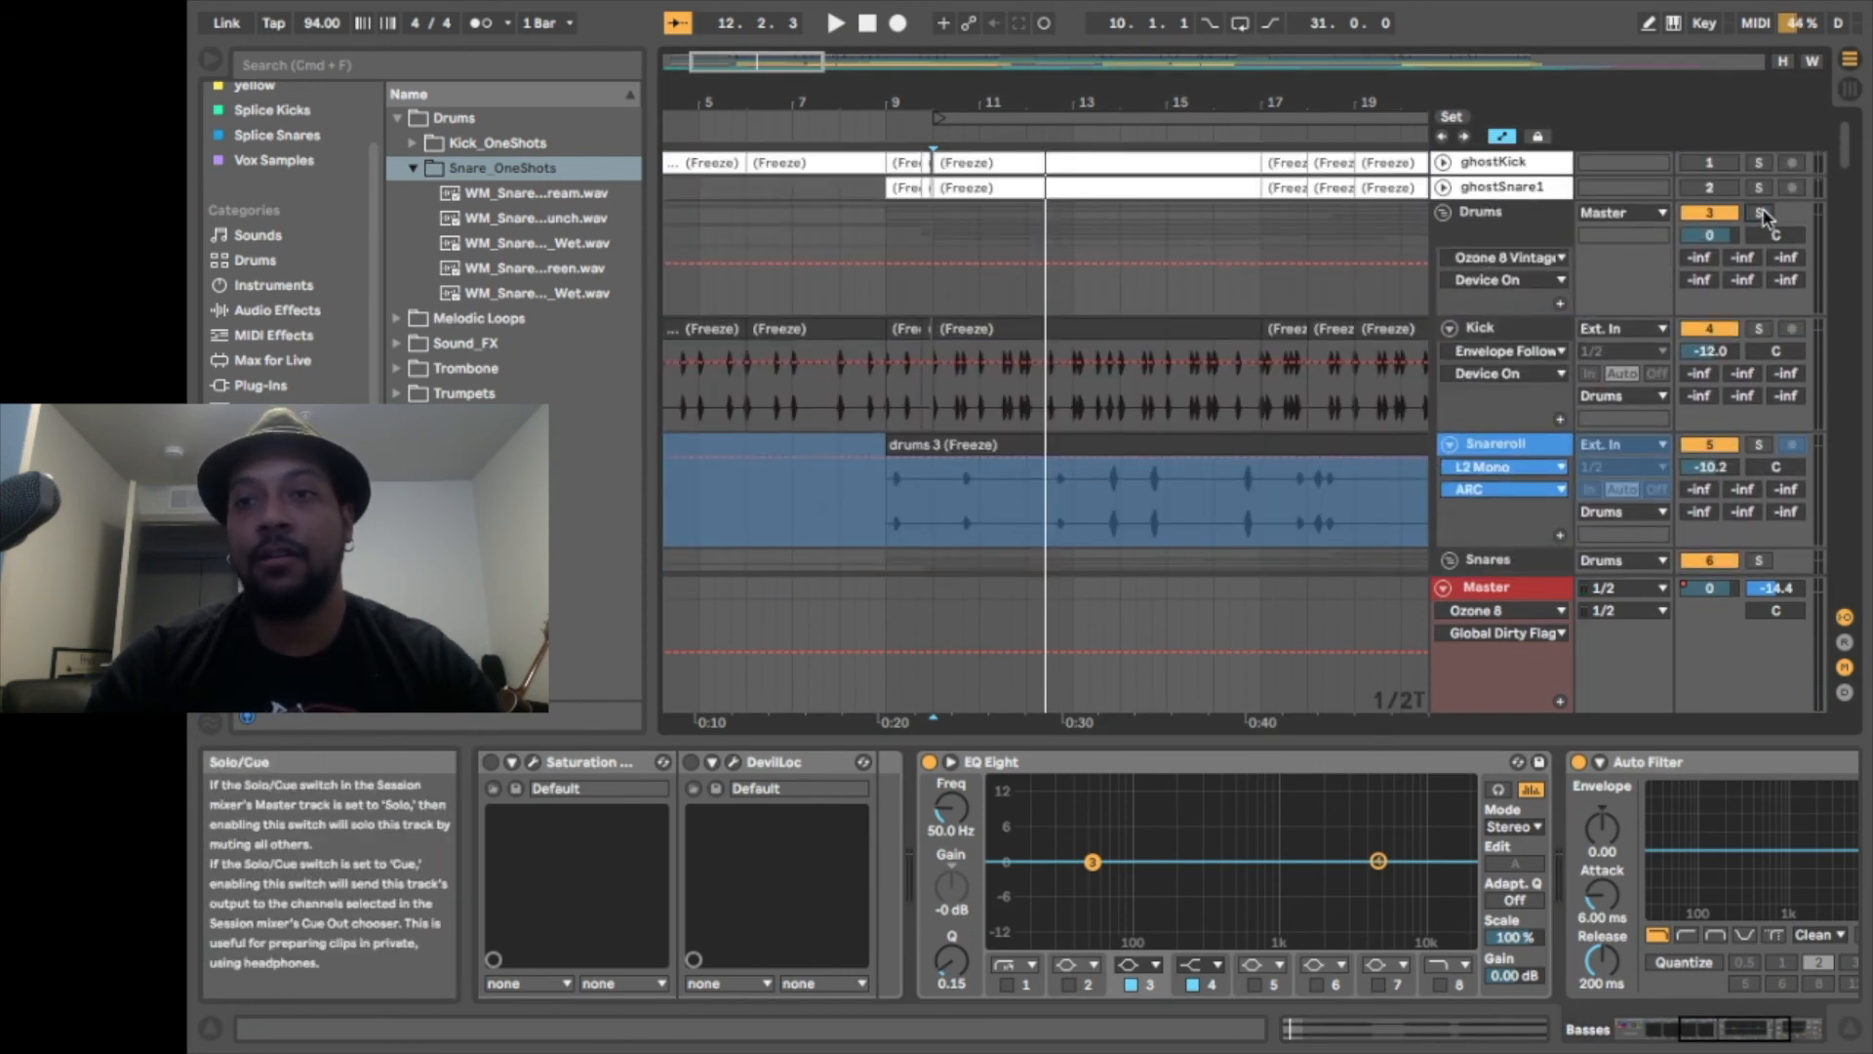
key("space")
scroll(1764, 215, "down", 5)
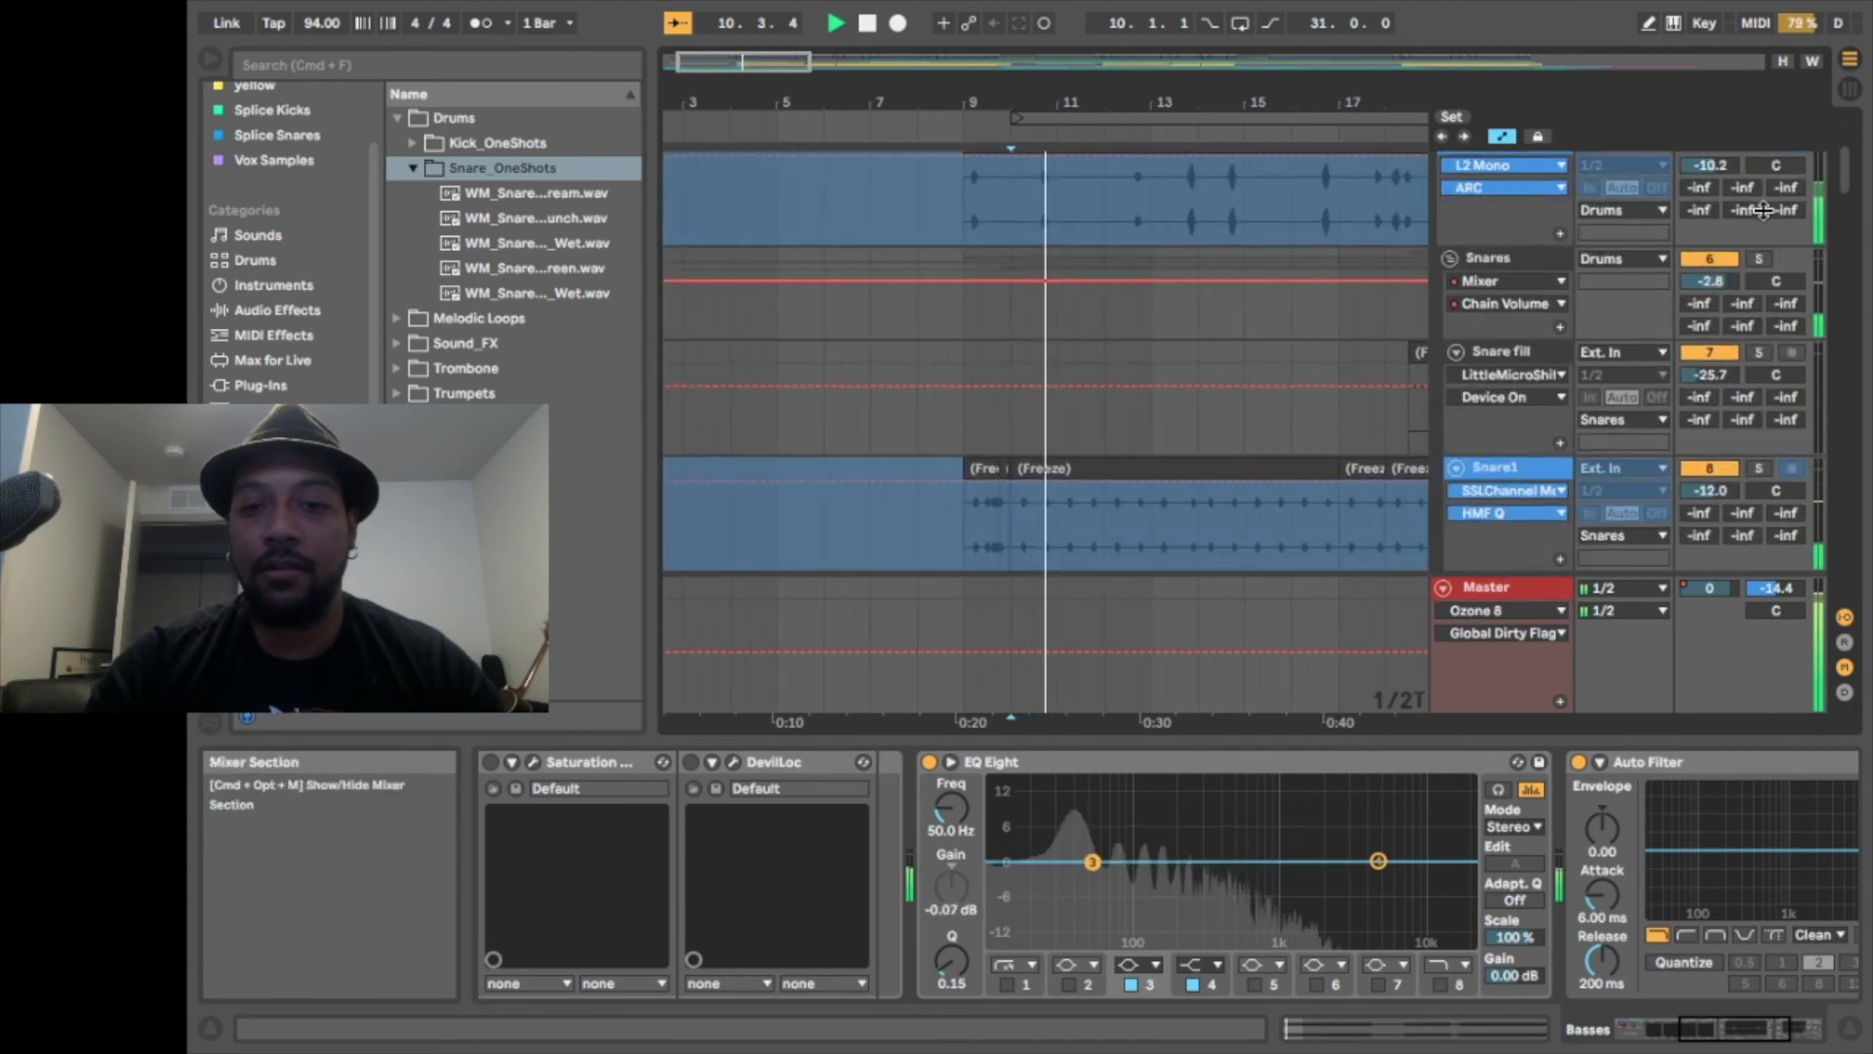
scroll(1764, 211, "down", 4)
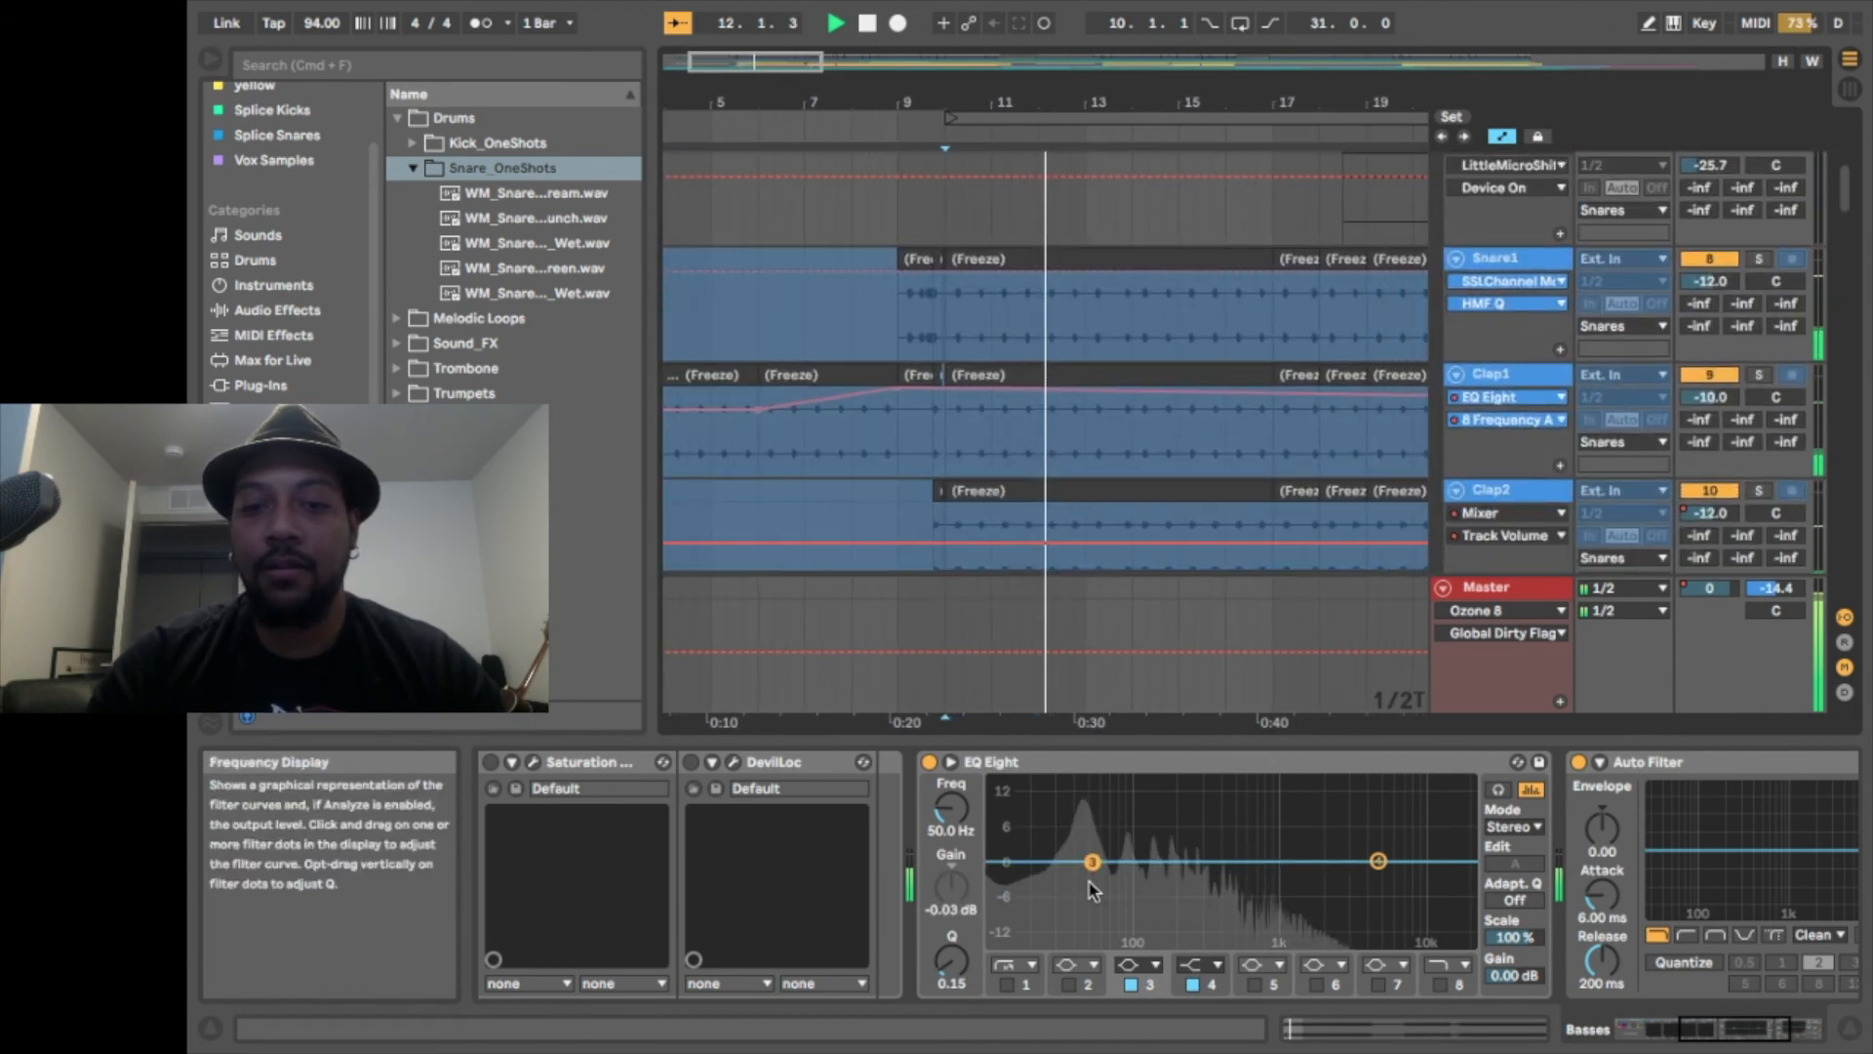
key("space")
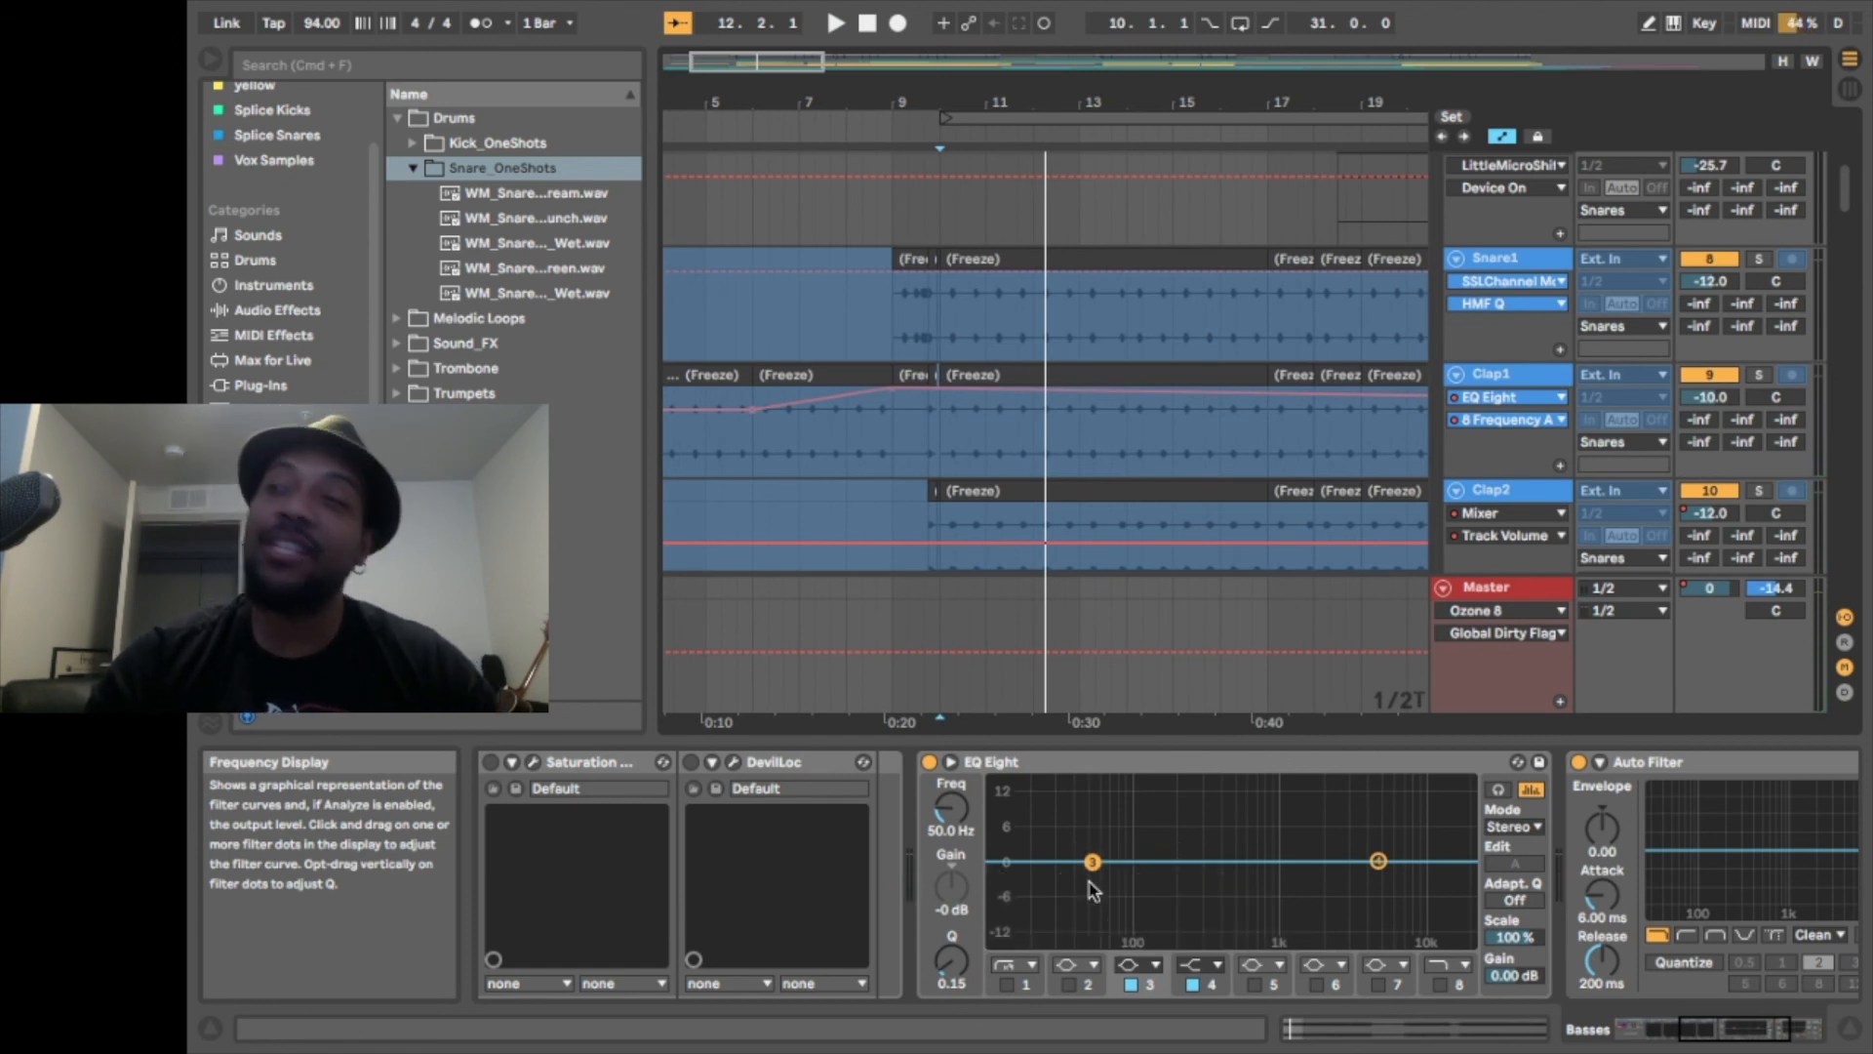
Show the Saw Pad track's device chain and inspect its White2A and both EQ Eight devices
scroll(1585, 420, "down", 7)
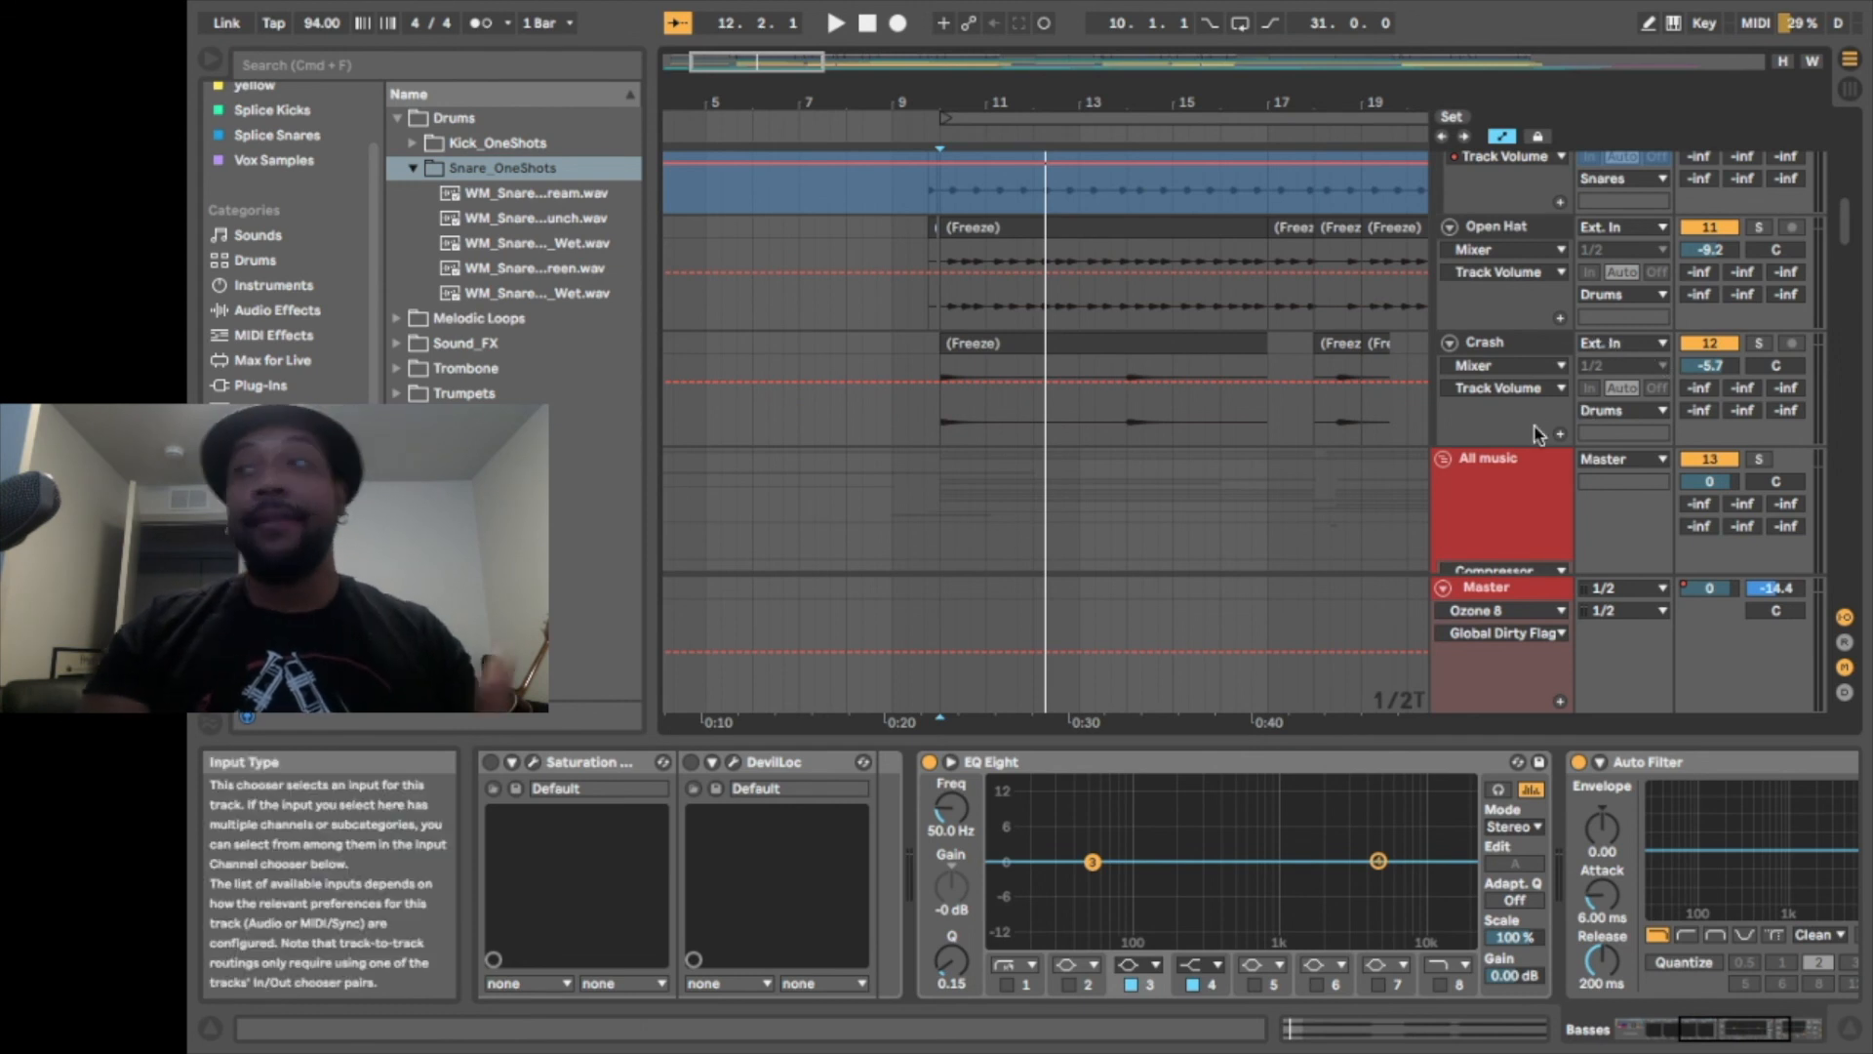
scroll(1539, 434, "down", 5)
scroll(1538, 433, "down", 8)
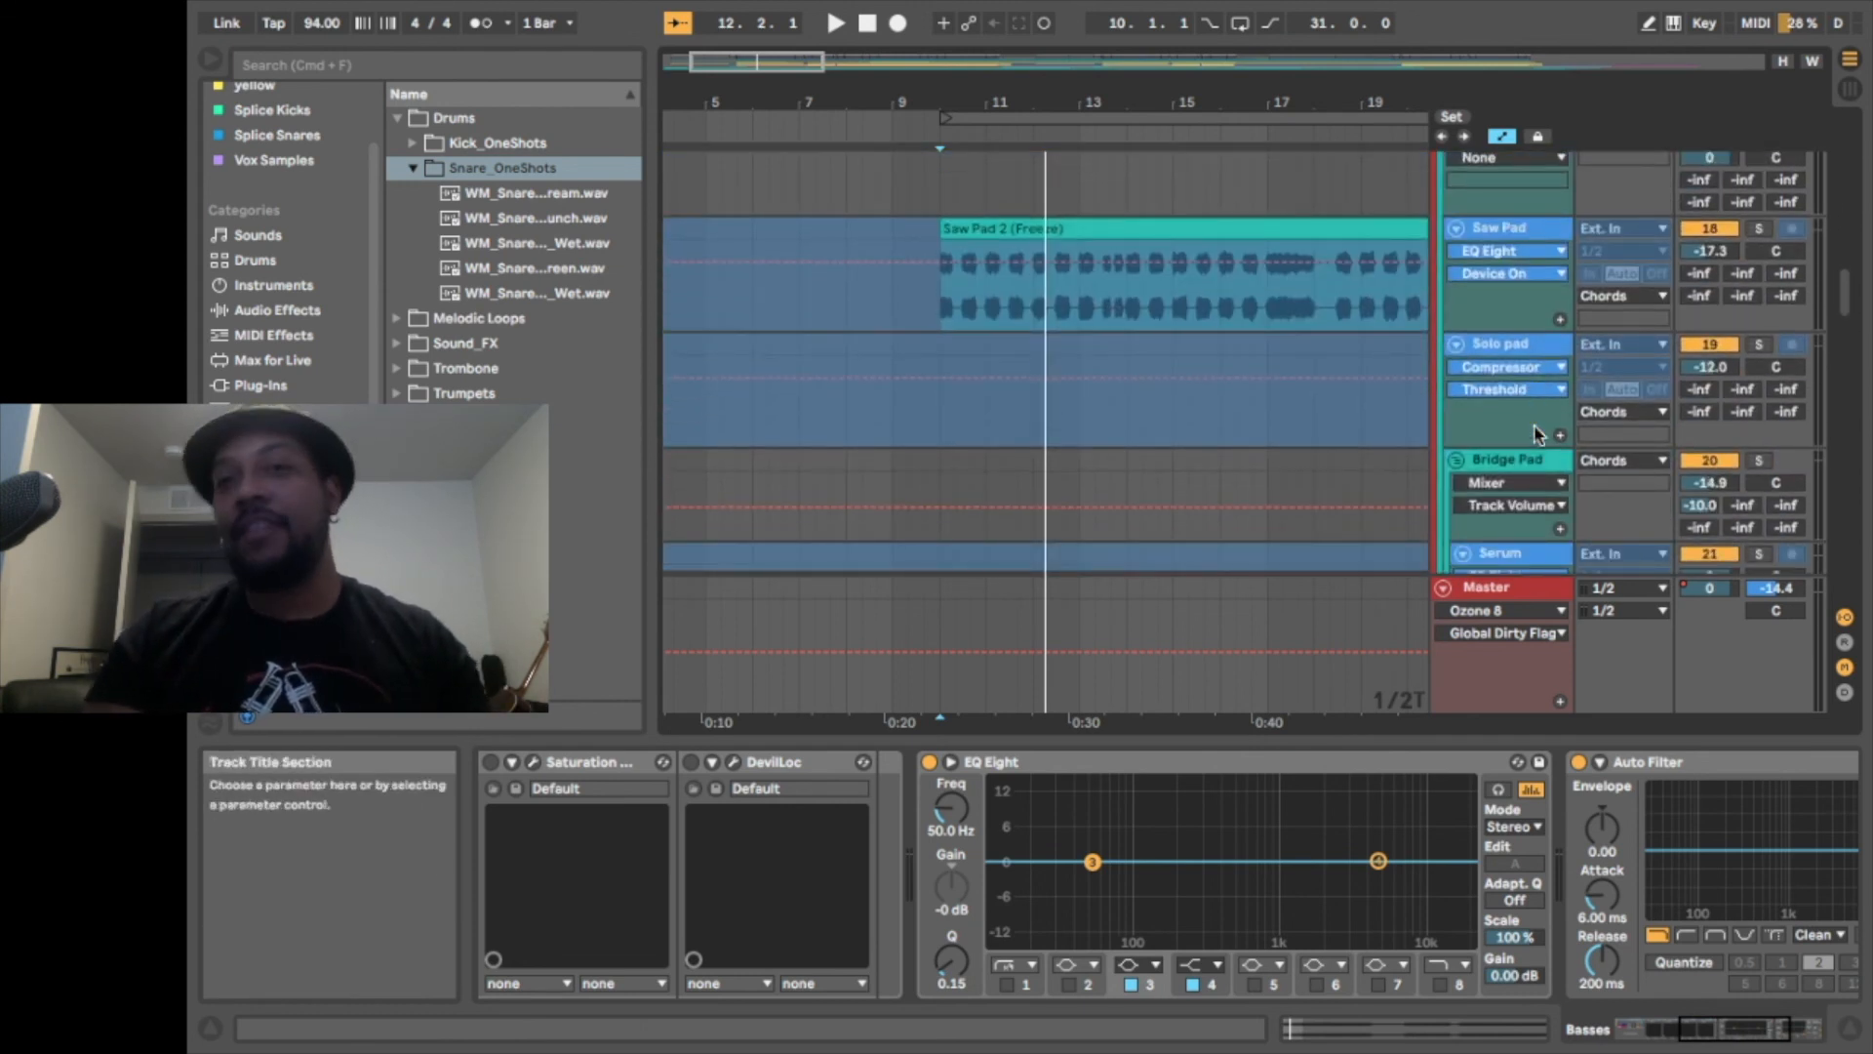
scroll(1554, 435, "up", 2)
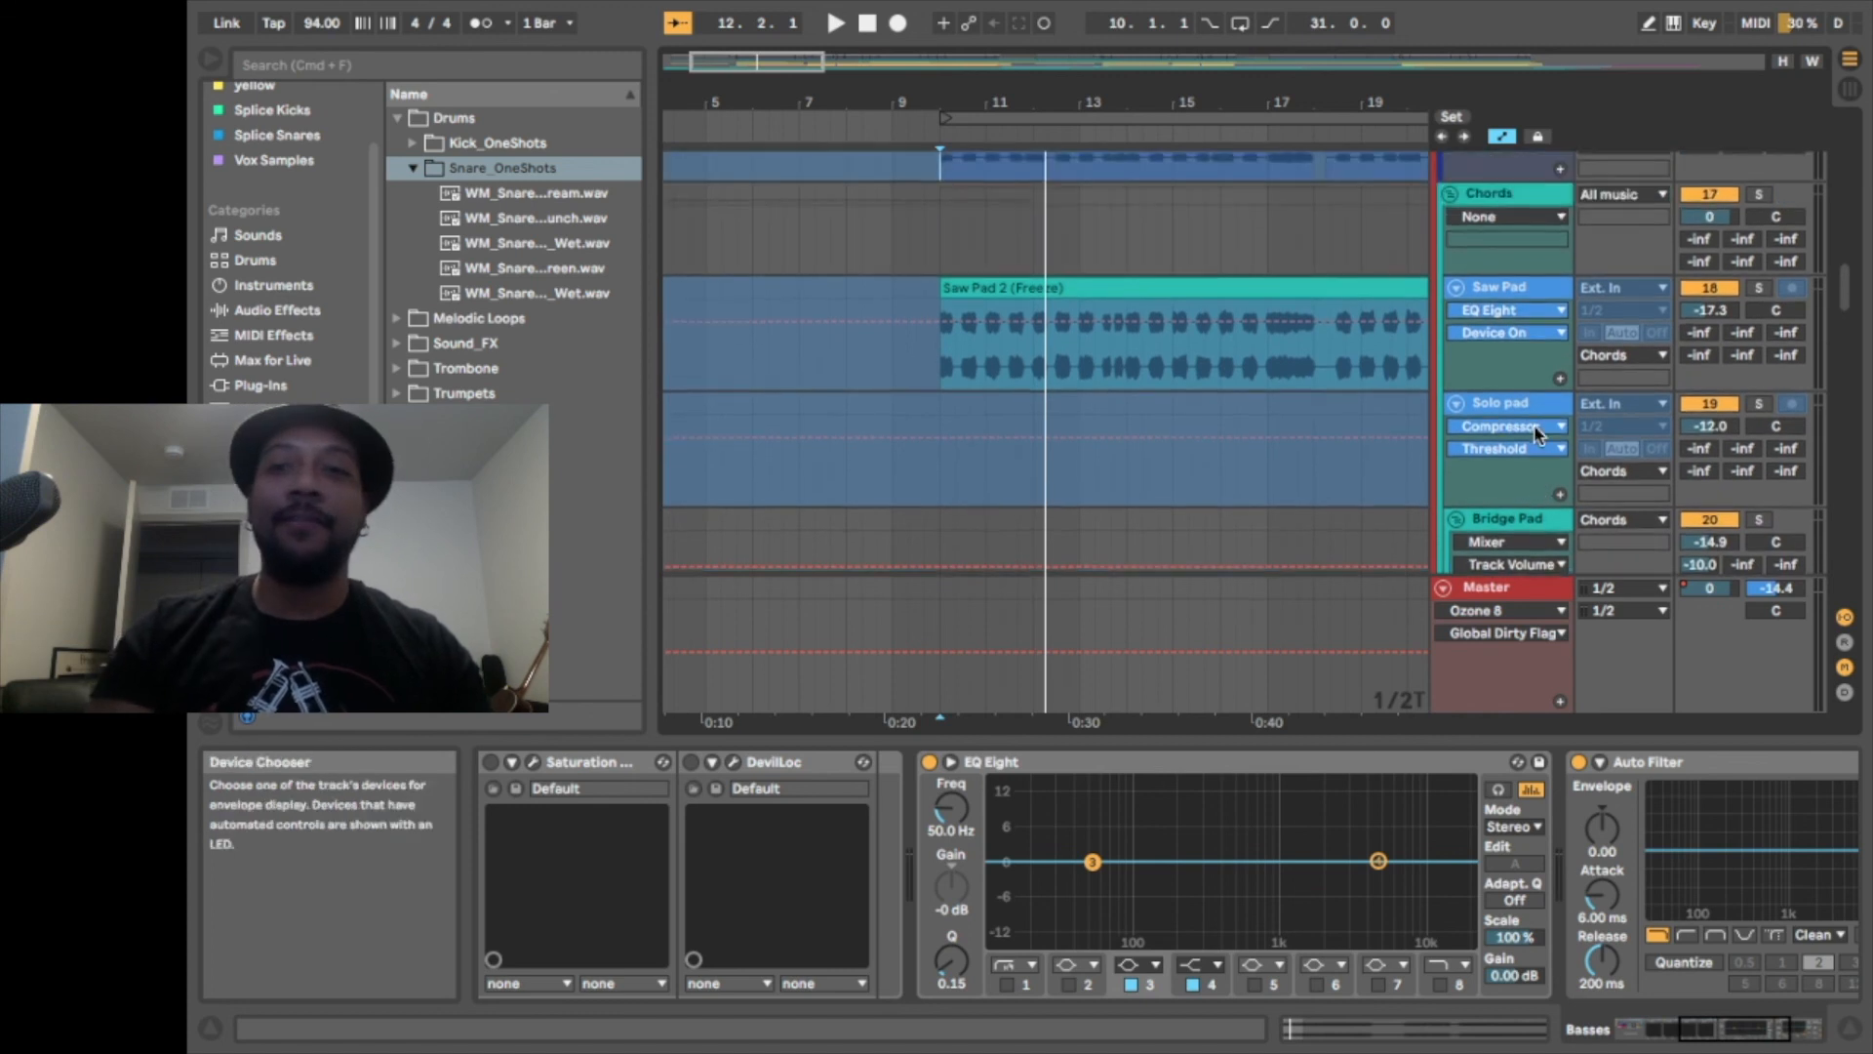
left_click(1498, 290)
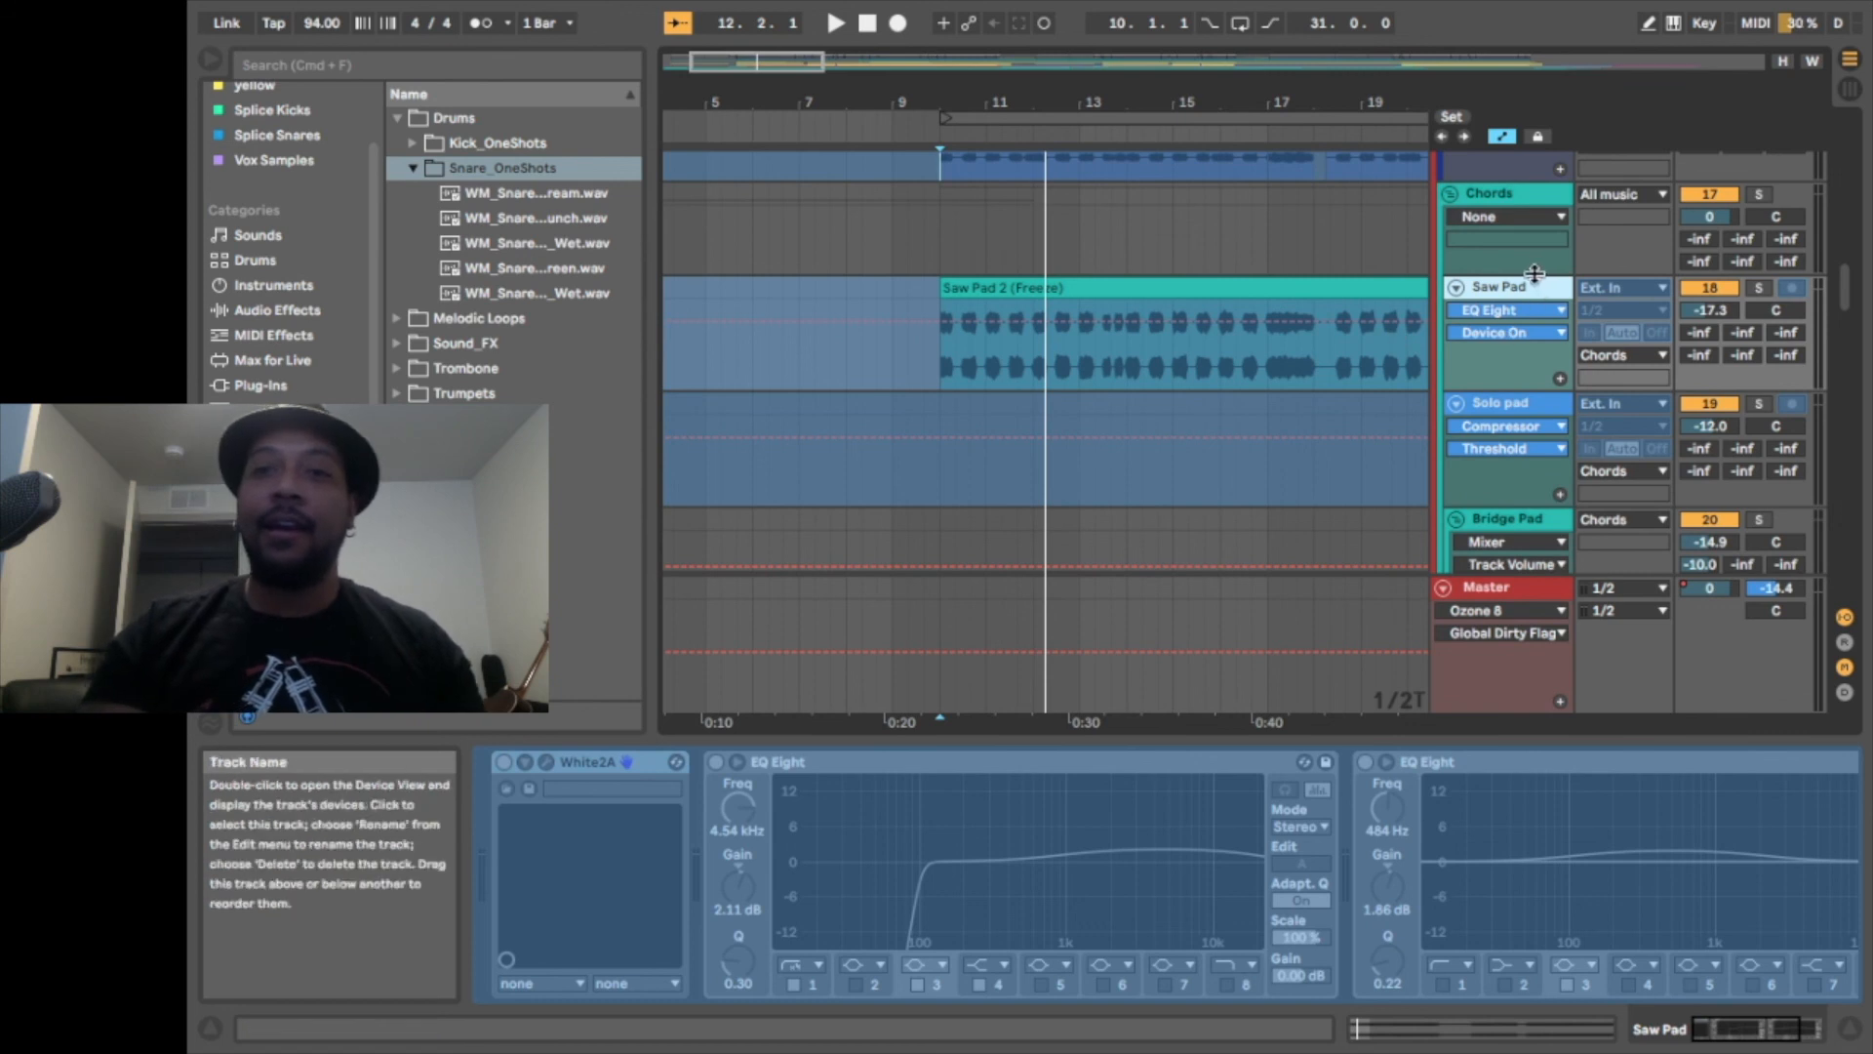
scroll(1284, 598, "up", 3)
scroll(1284, 598, "down", 3)
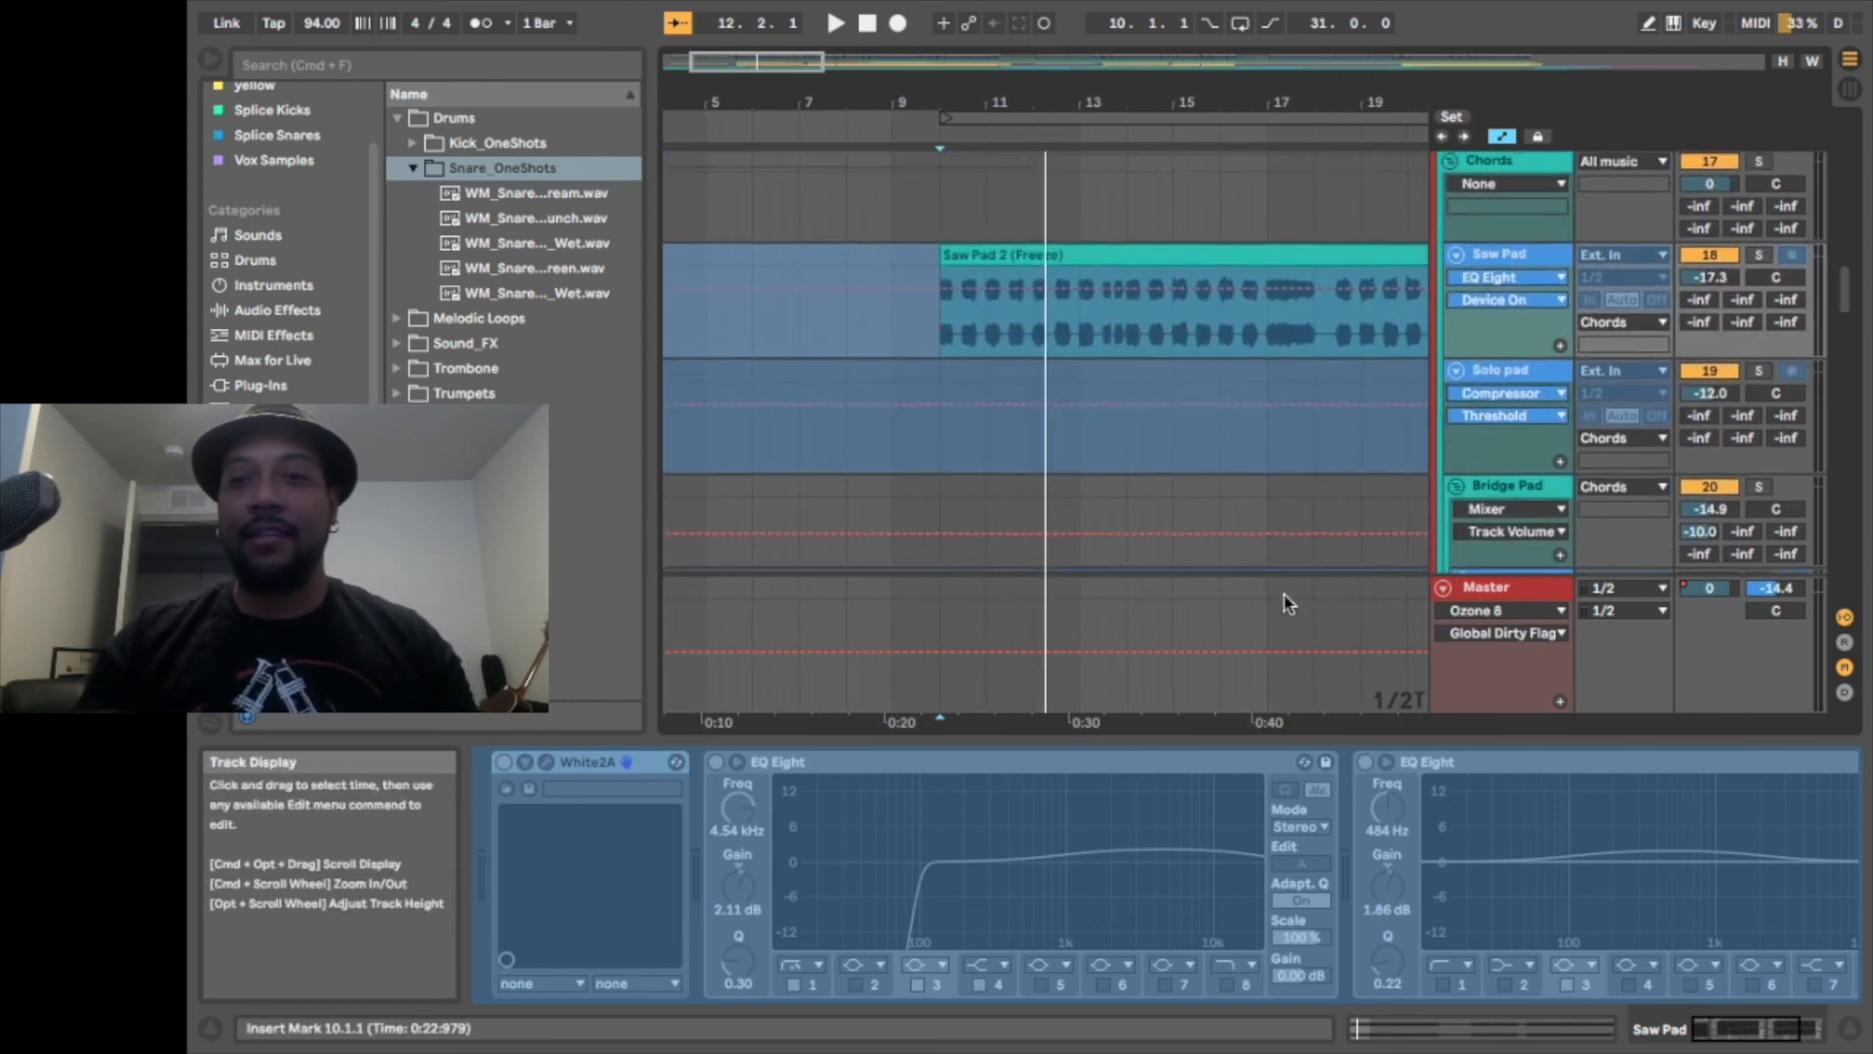
scroll(1361, 851, "right", 5)
scroll(1361, 851, "left", 5)
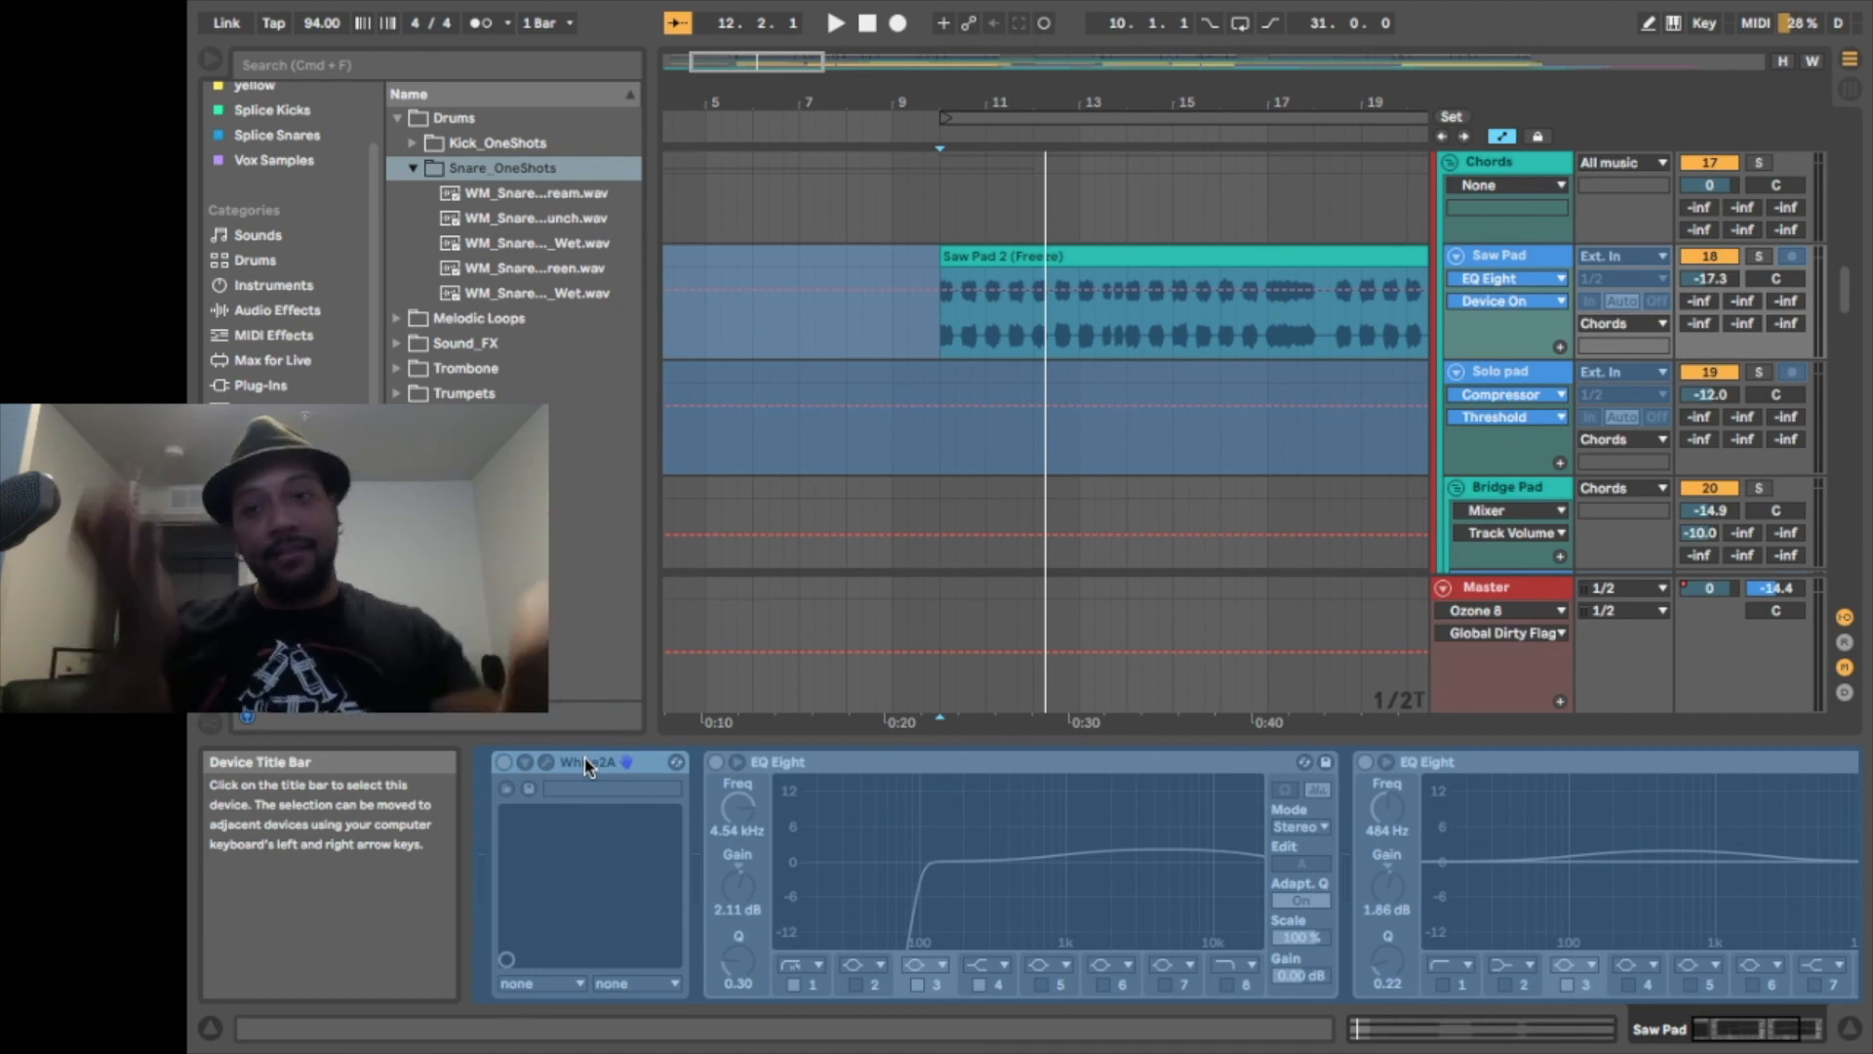
scroll(957, 898, "right", 5)
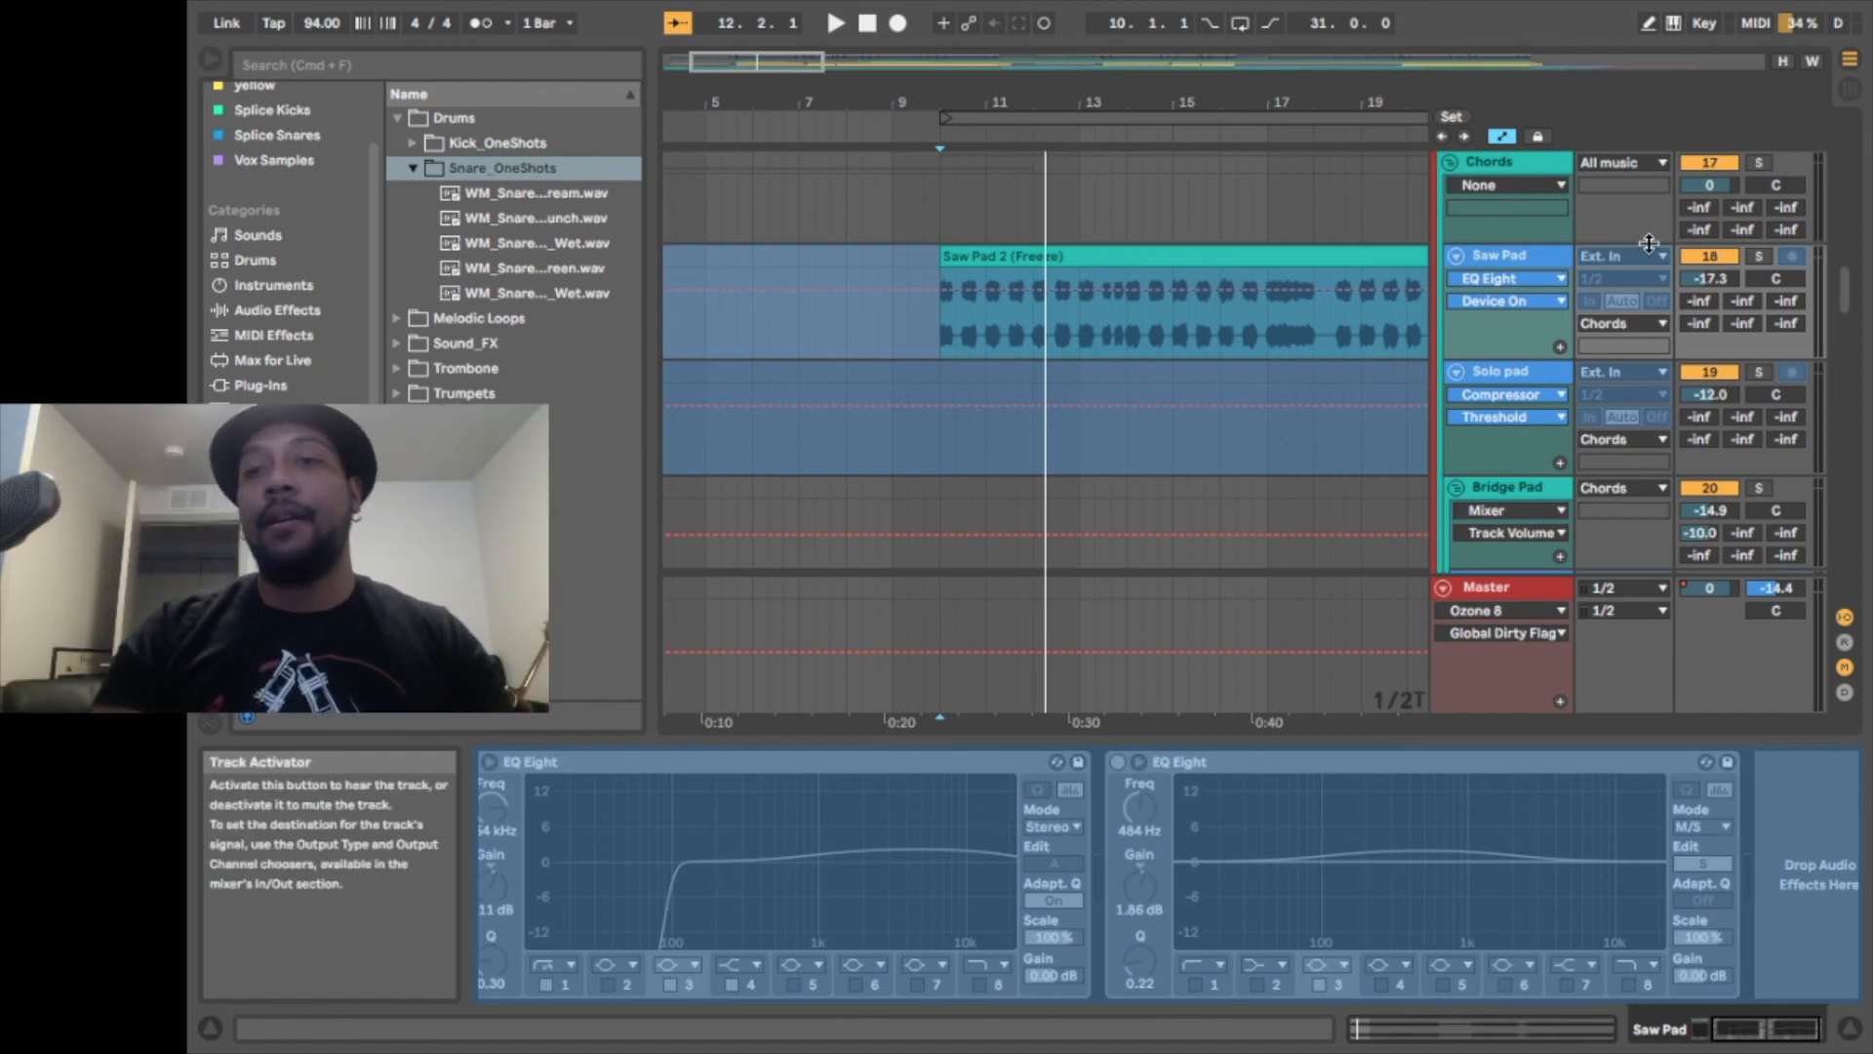
Unfreeze the Saw Pad track
left_click(1516, 255)
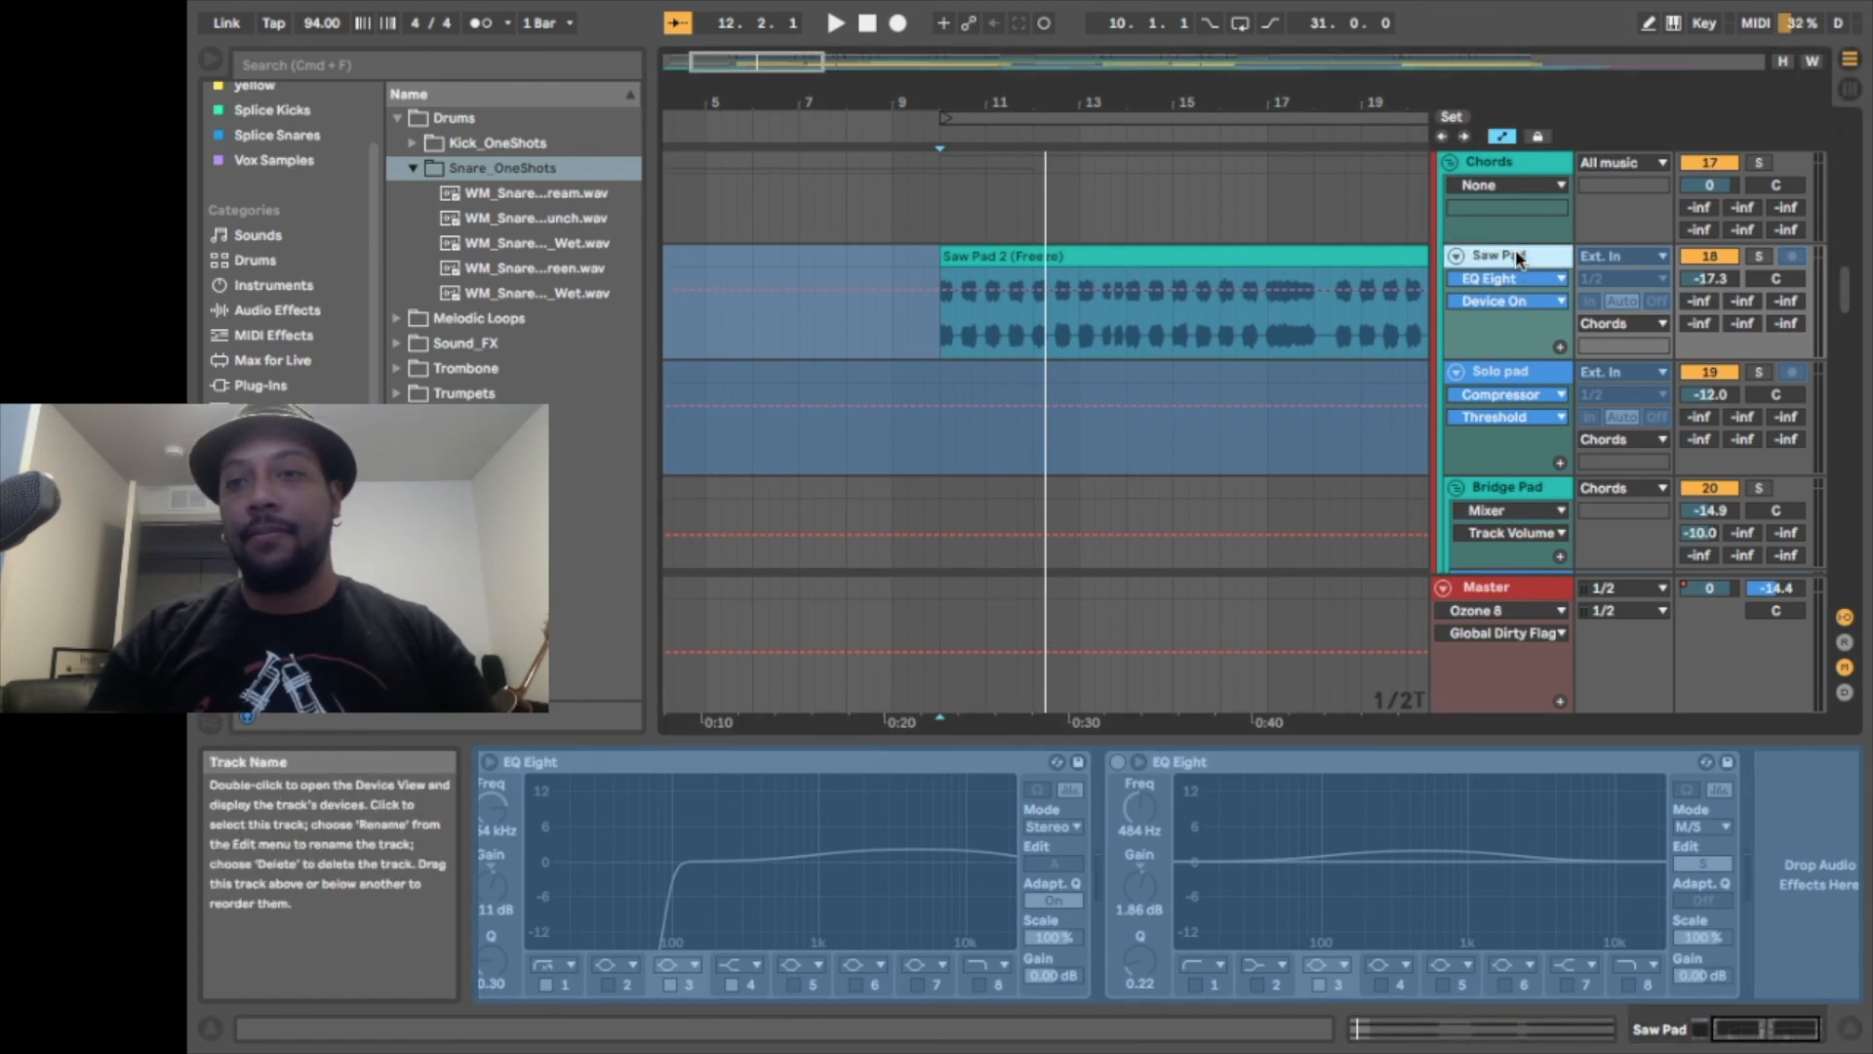
right_click(1516, 254)
left_click(1614, 413)
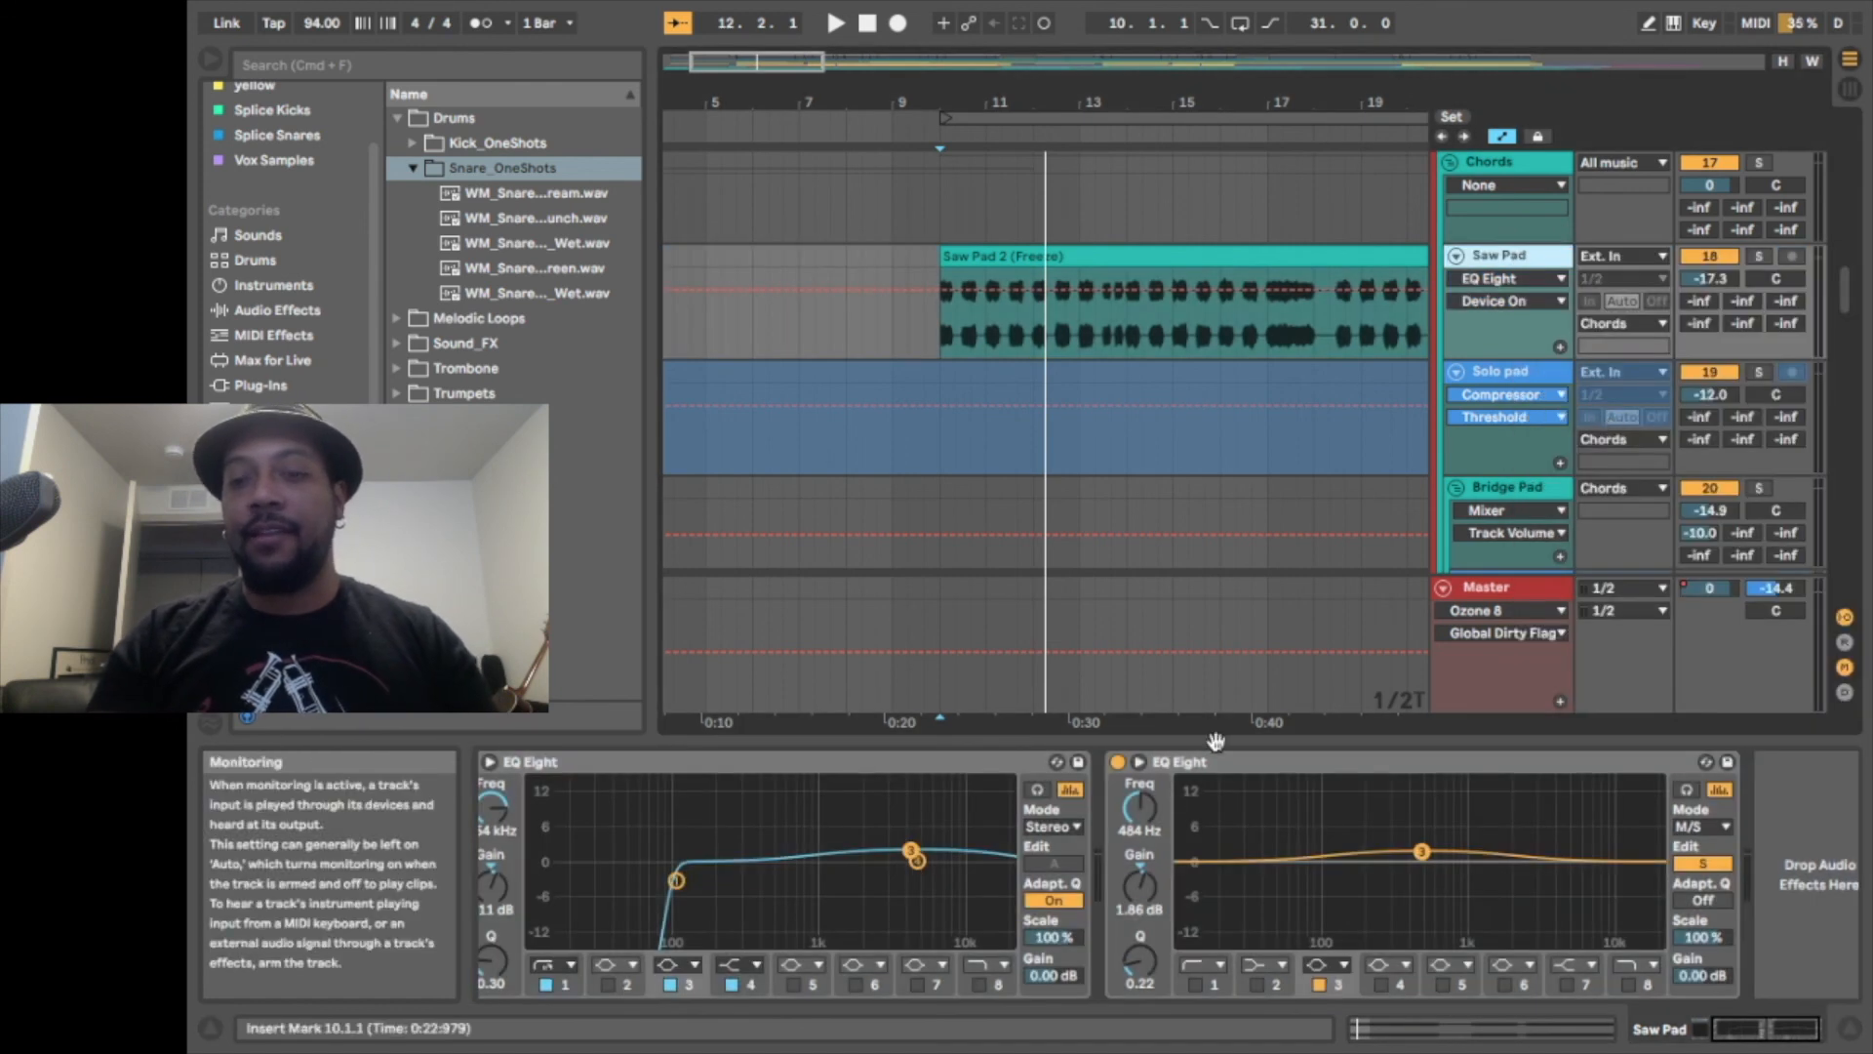
Solo the Saw Pad track and audition it while watching its device chain
scroll(1132, 789, "left", 3)
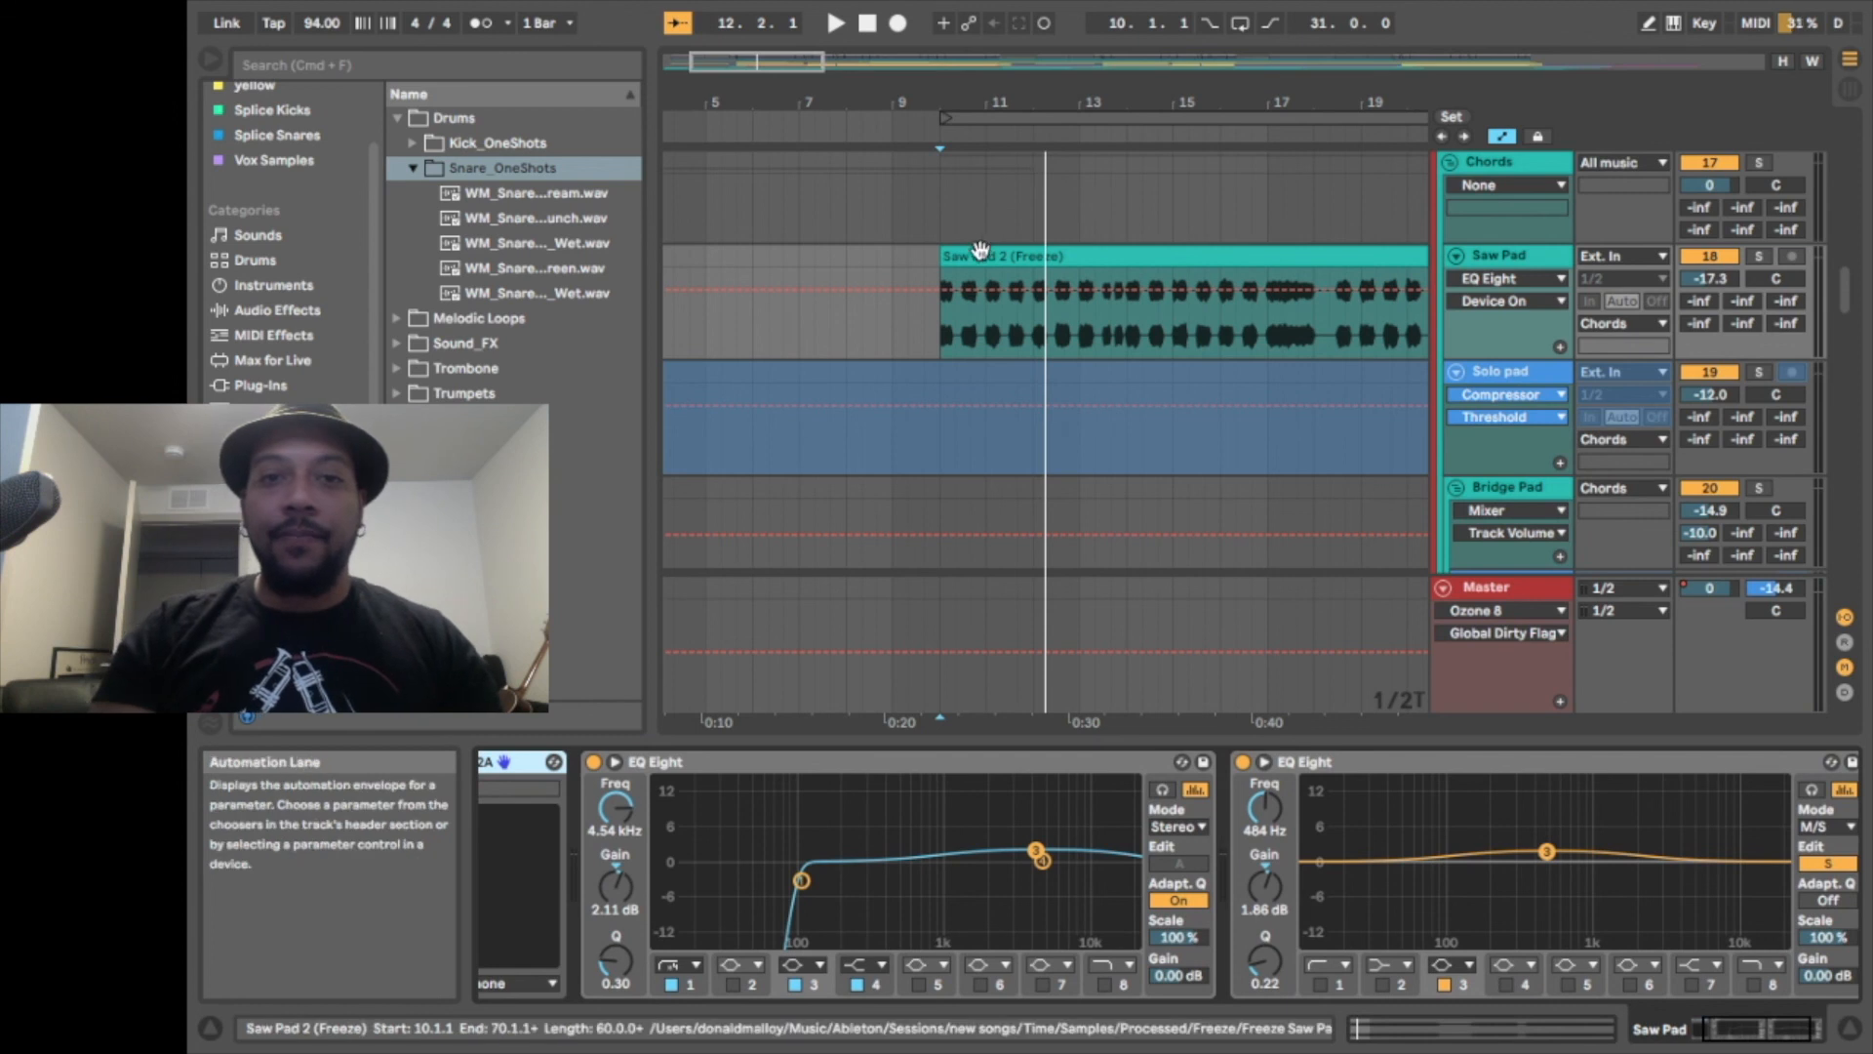
left_click(1761, 256)
key("space")
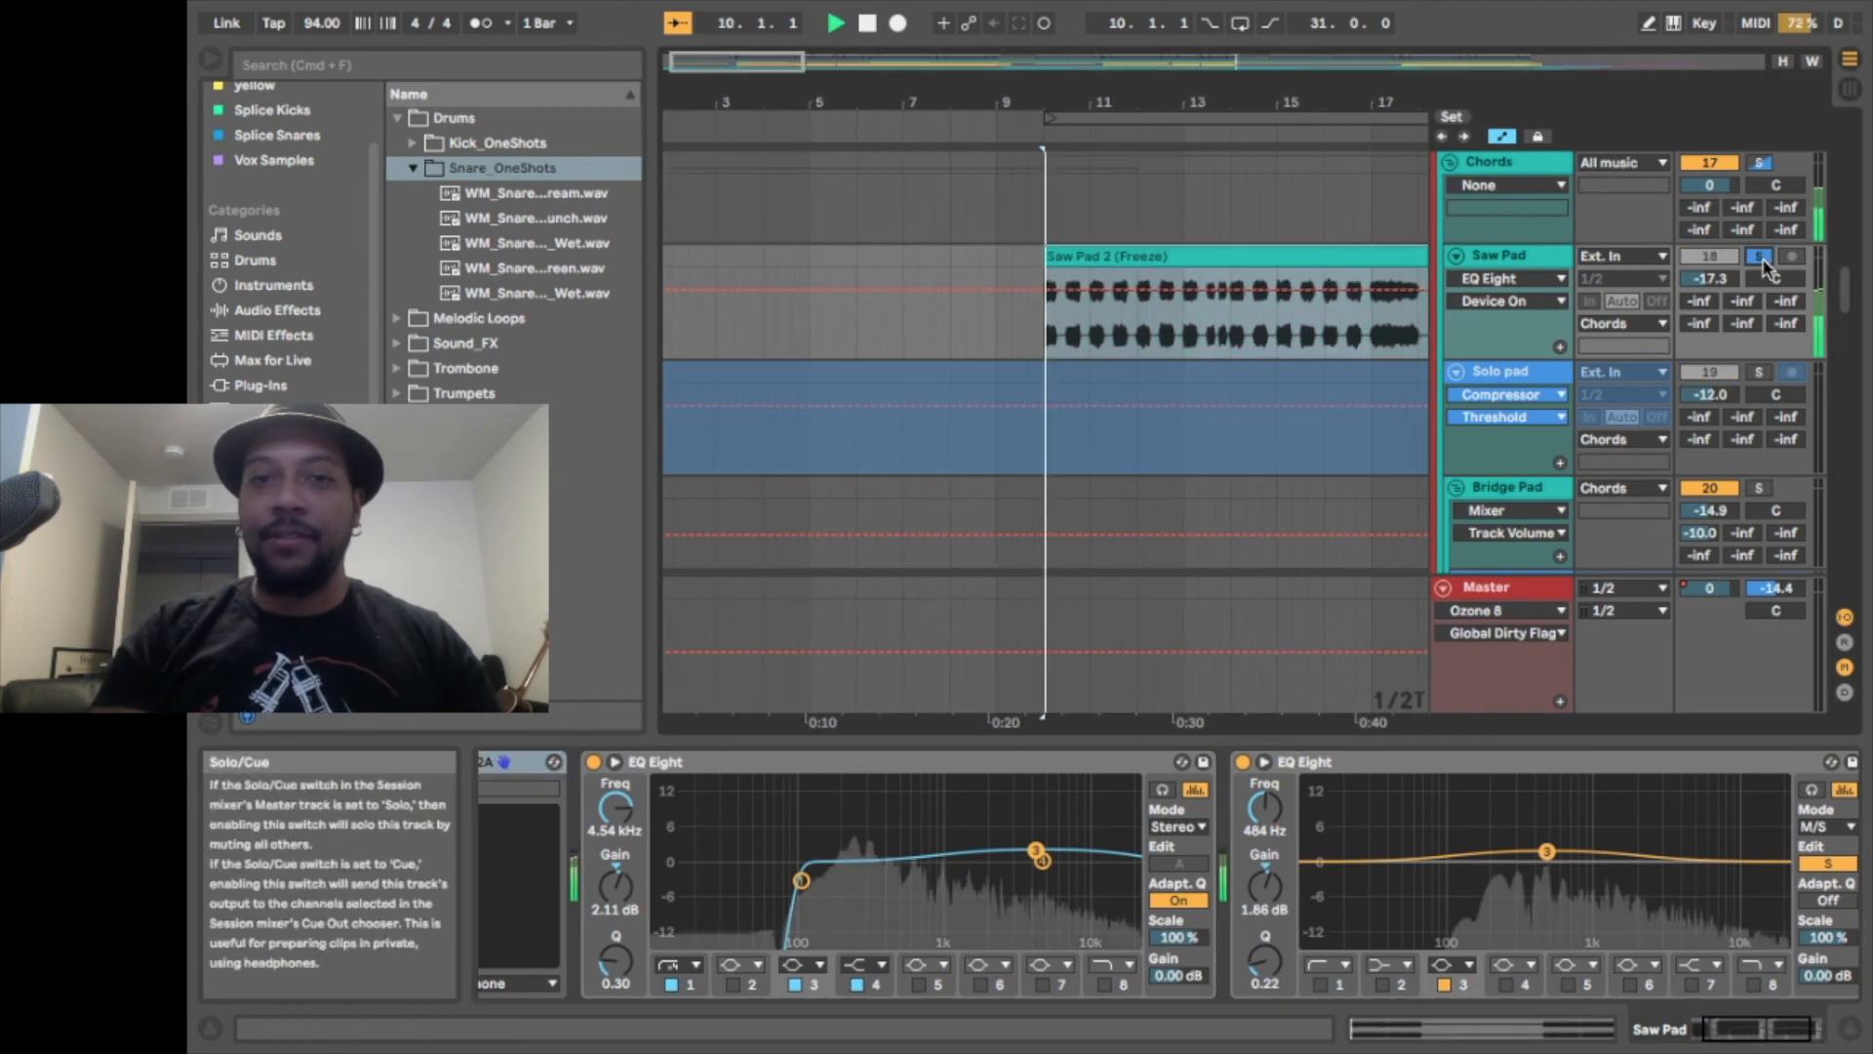
scroll(886, 960, "left", 3)
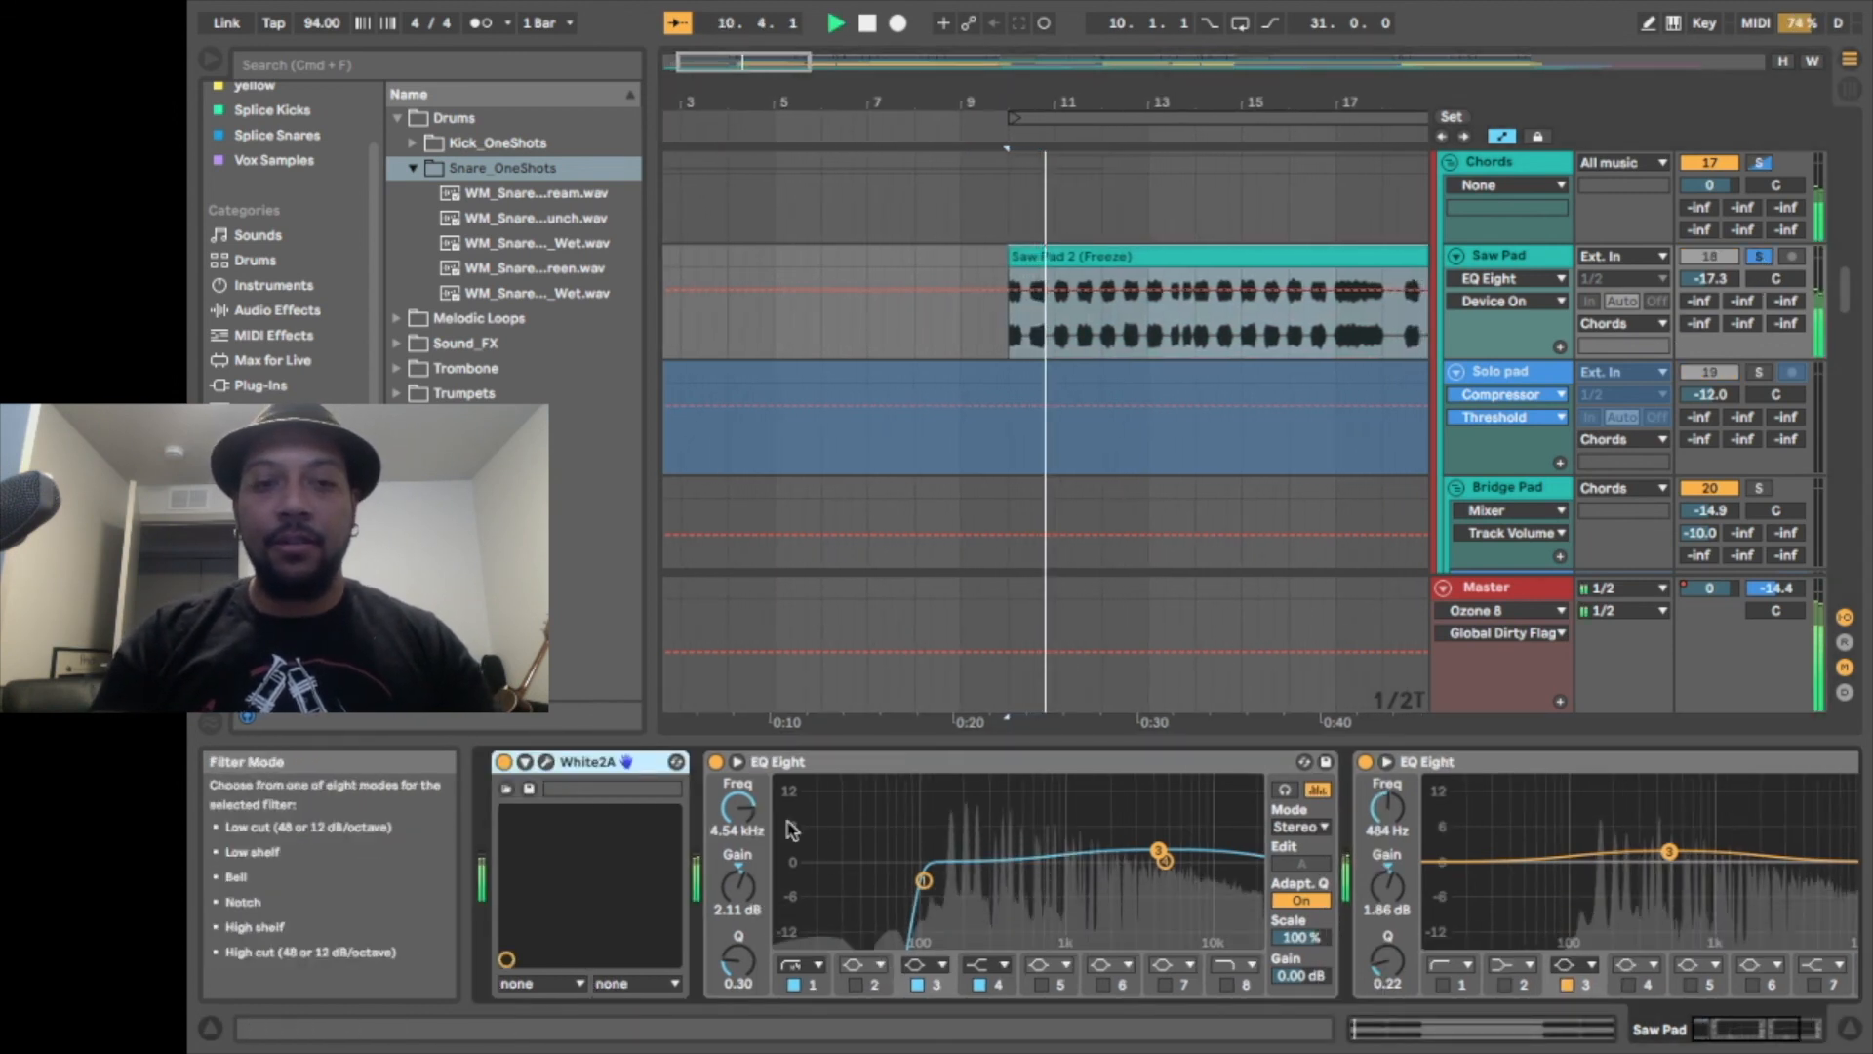
key("space")
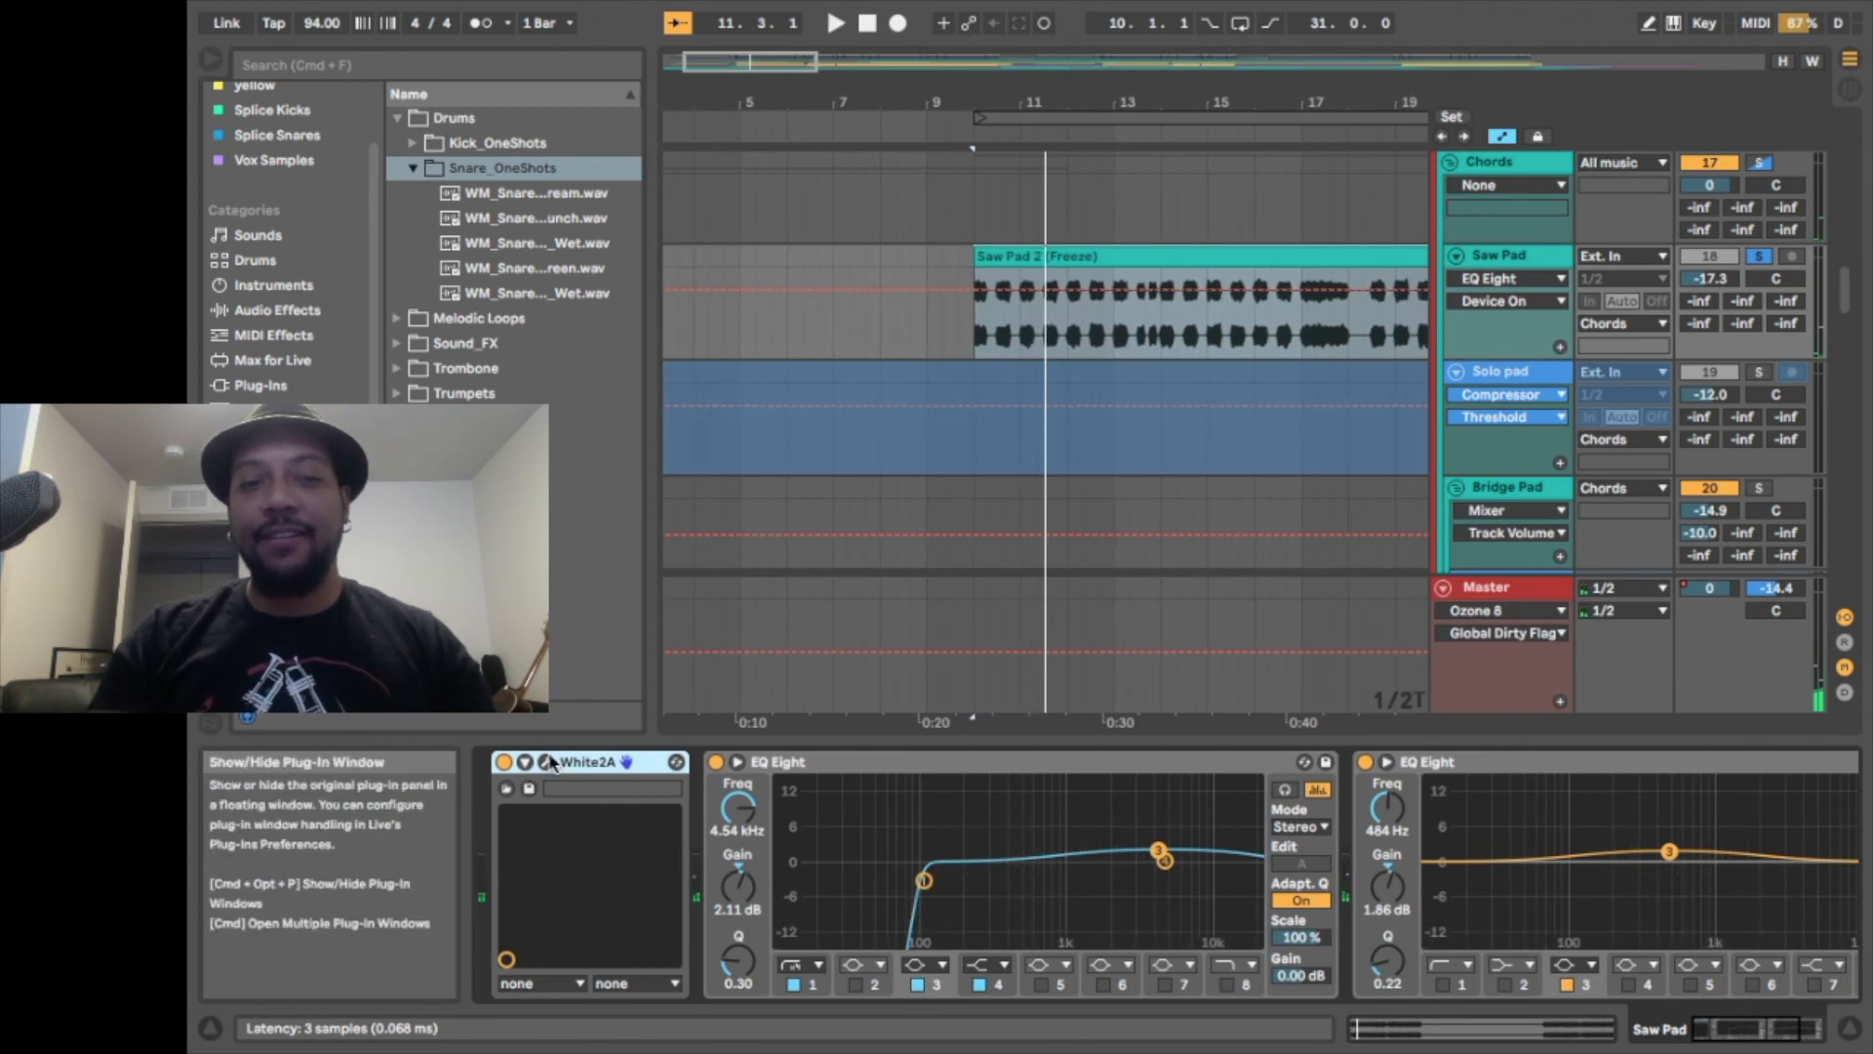
Open the Saw Pad's White2A plug-in window to view its gain and peak reduction settings, and close it
left_click(547, 762)
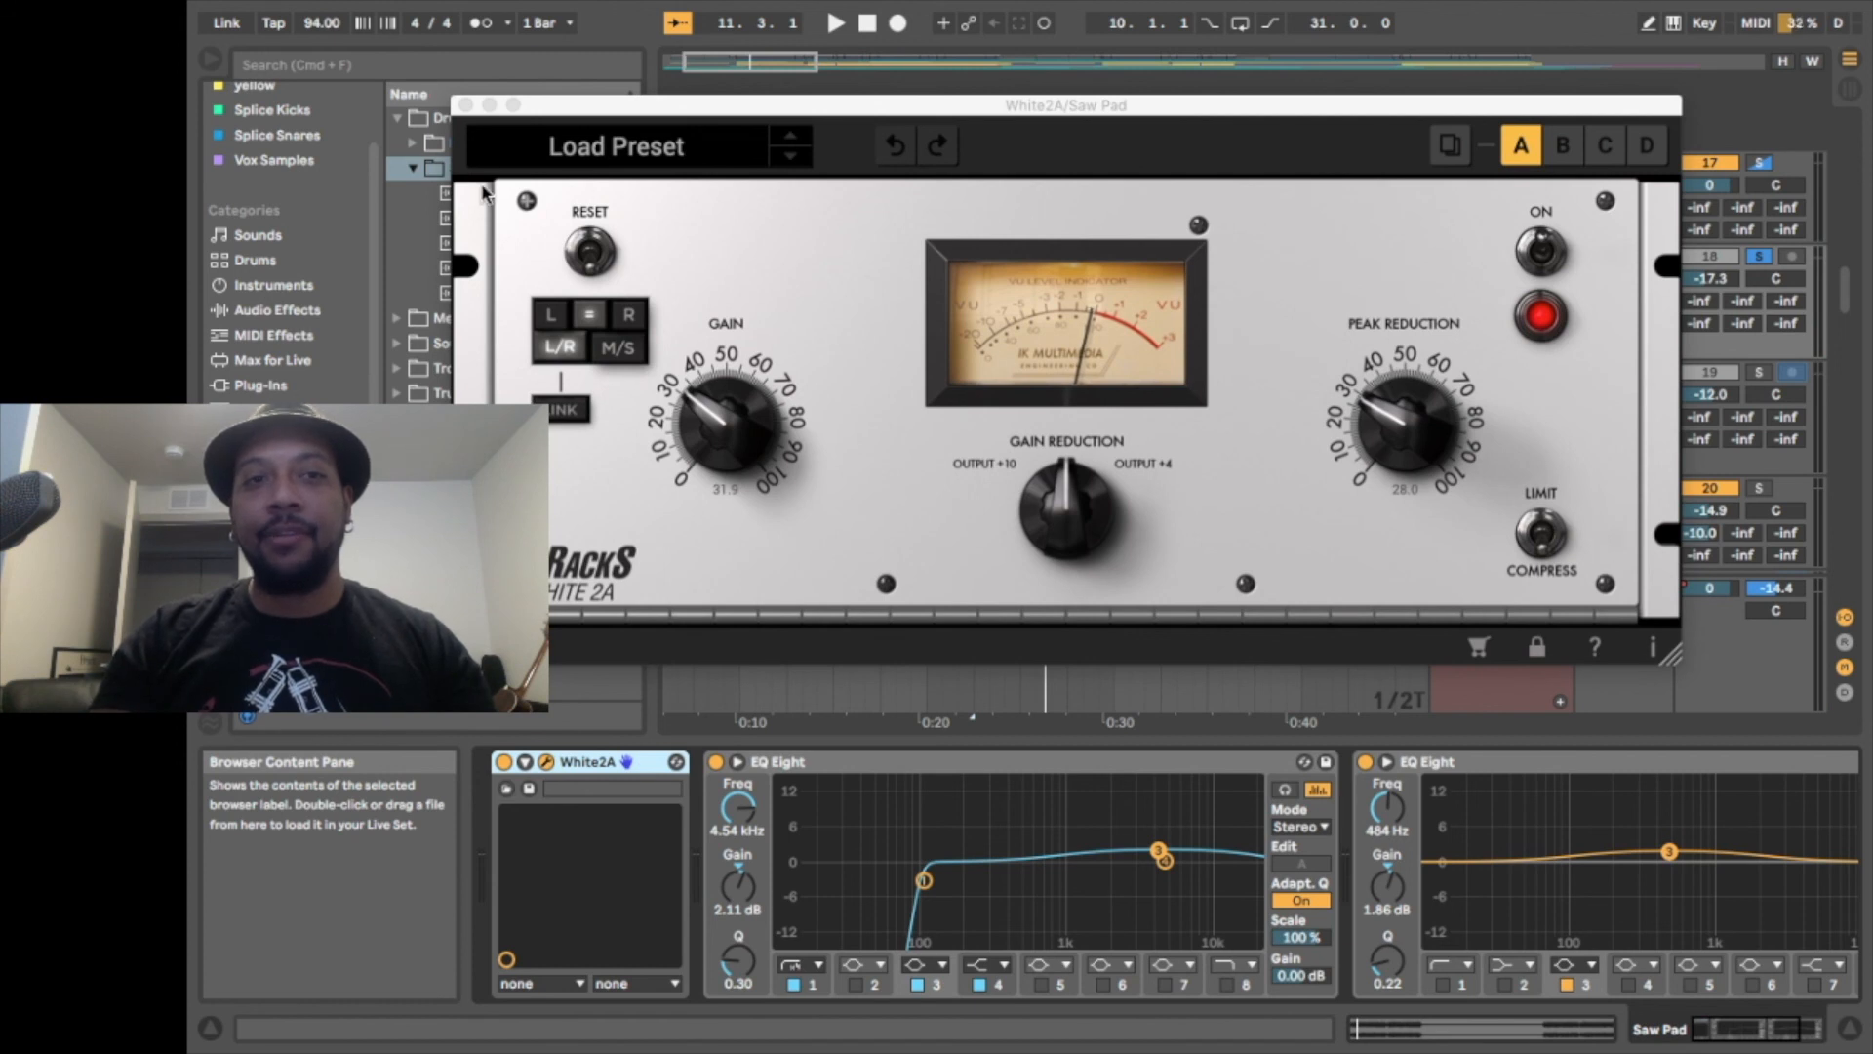
left_click(466, 104)
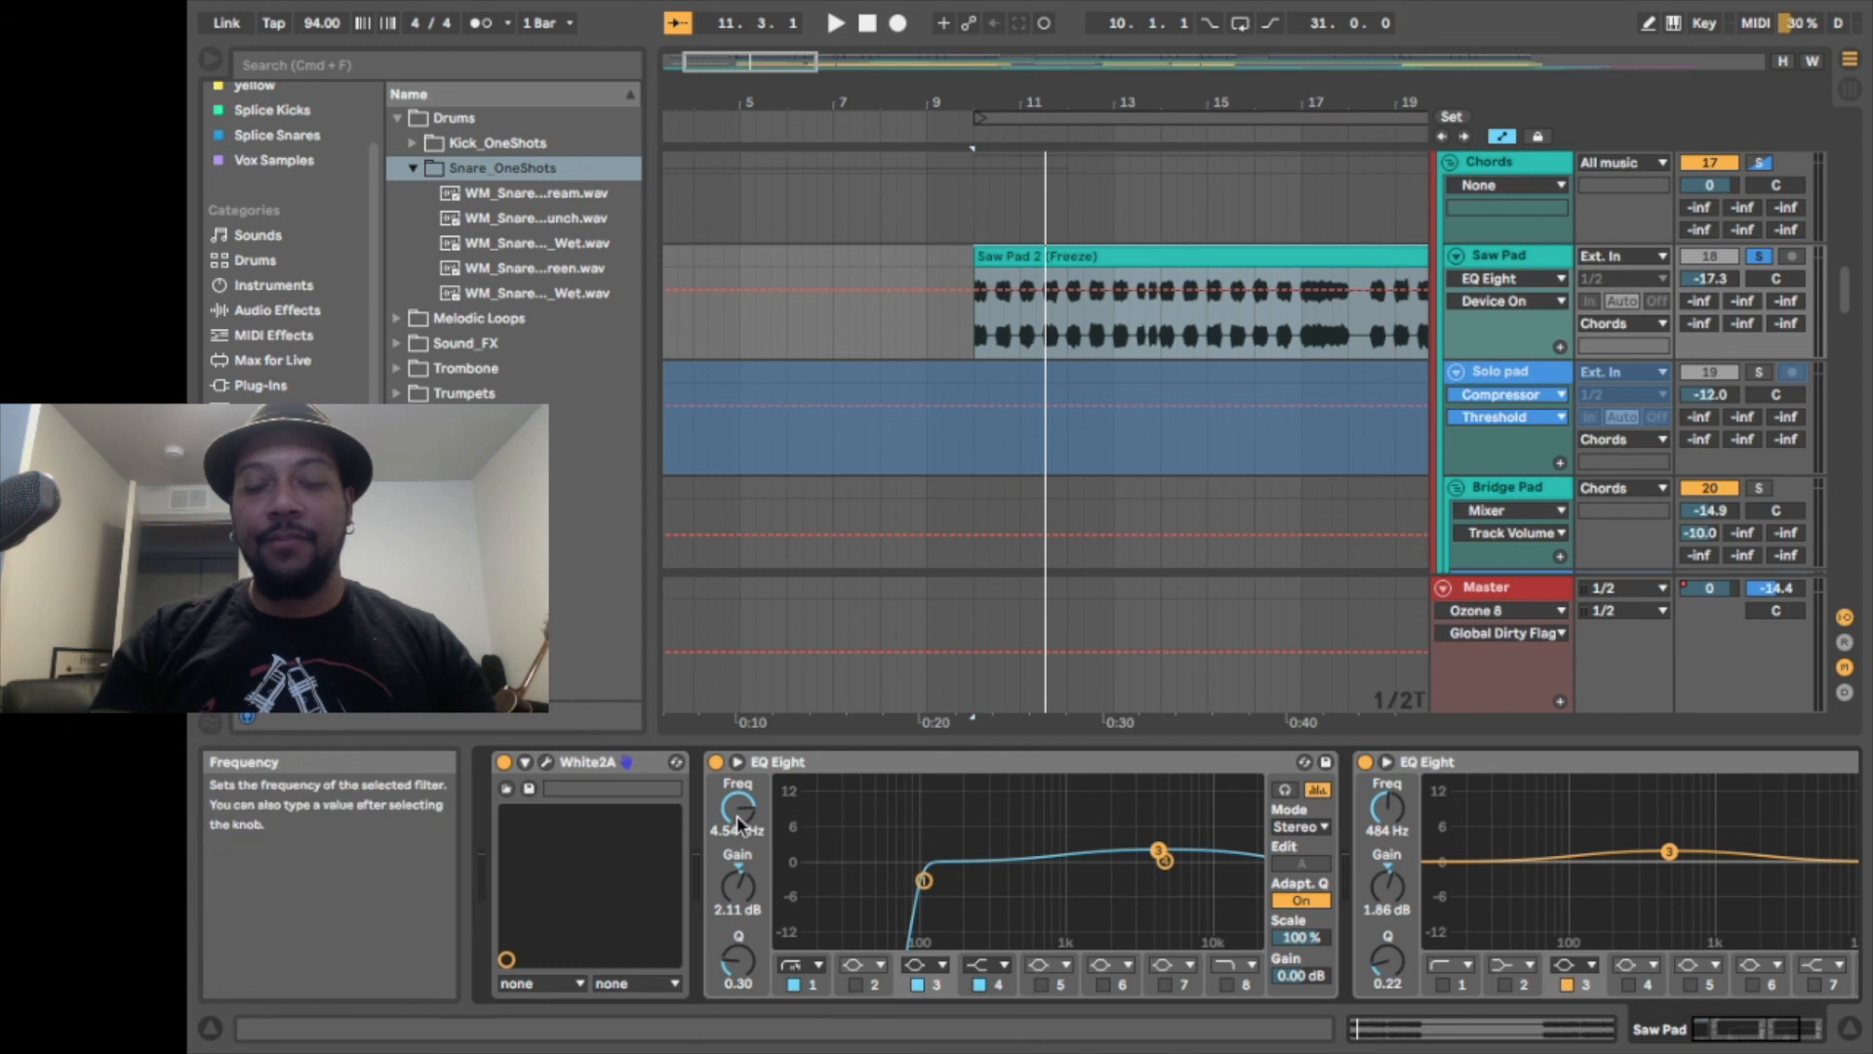
Keep the Saw Pad's second EQ Eight in M/S mode and switch its editing to the M channel
scroll(1161, 942, "right", 5)
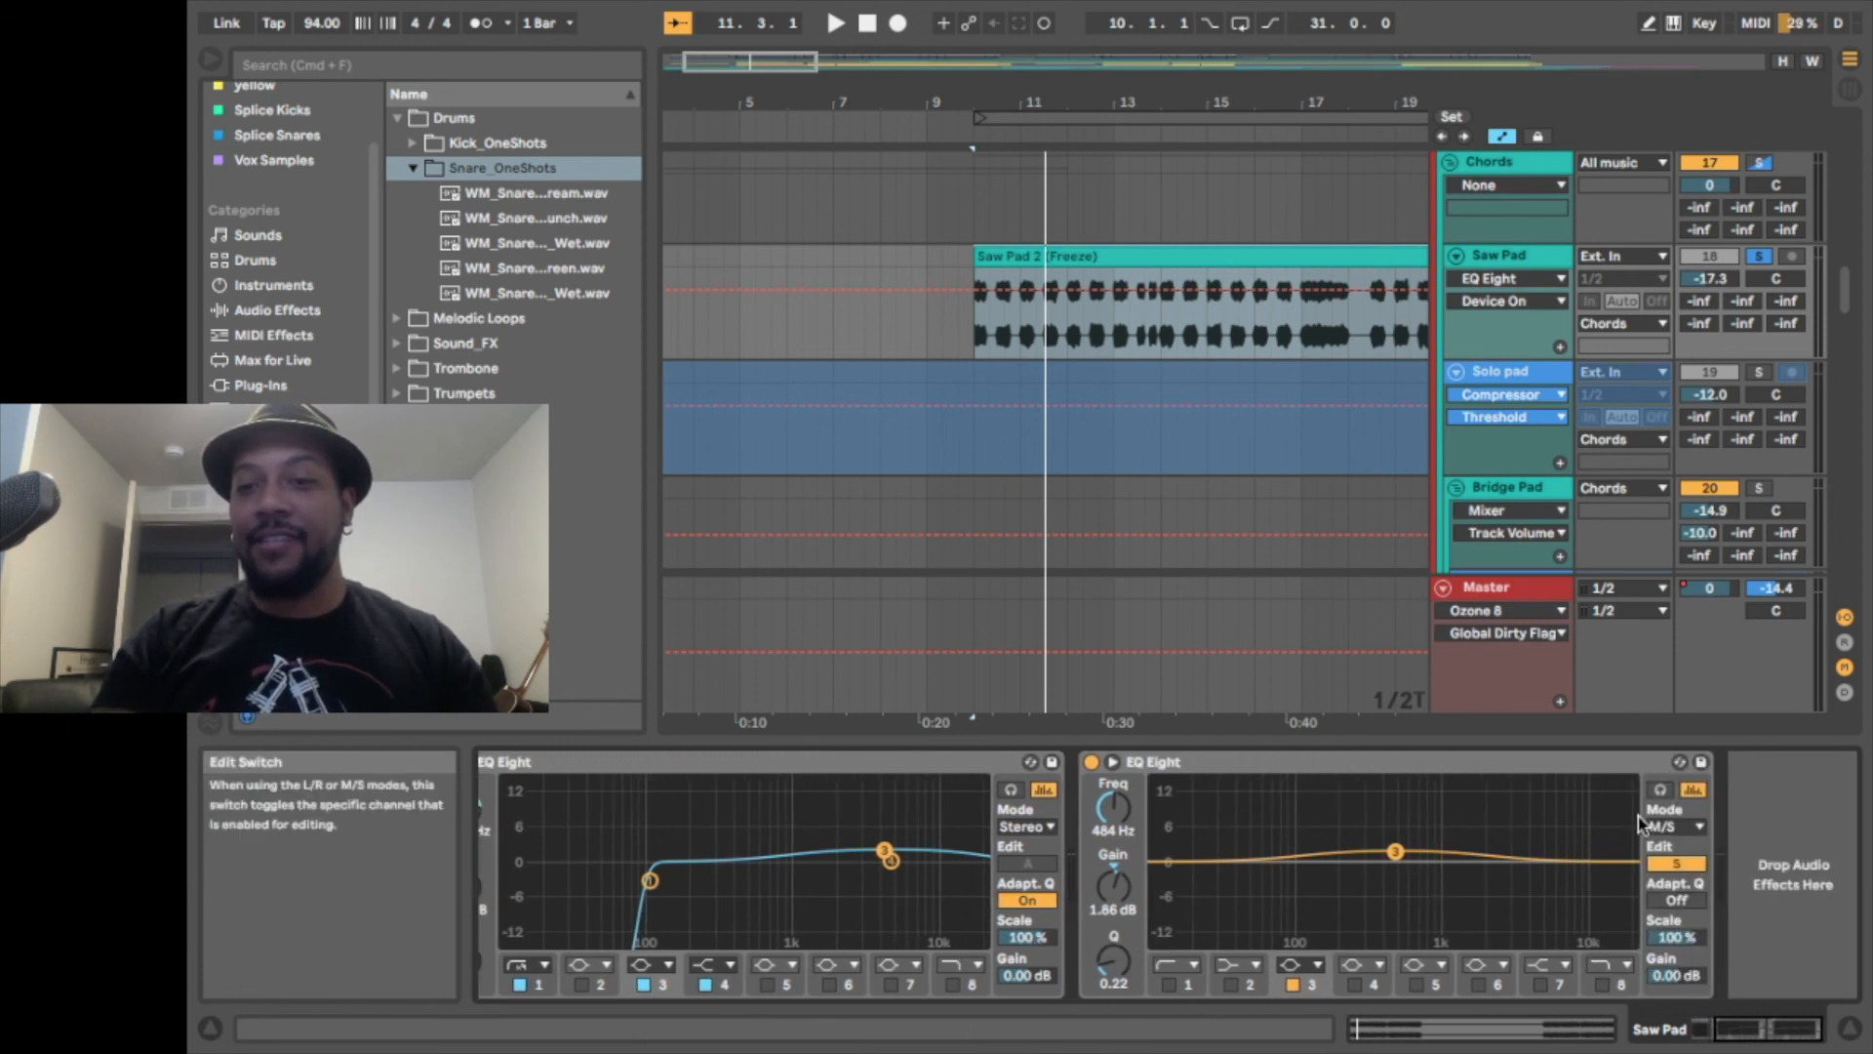
left_click(1674, 826)
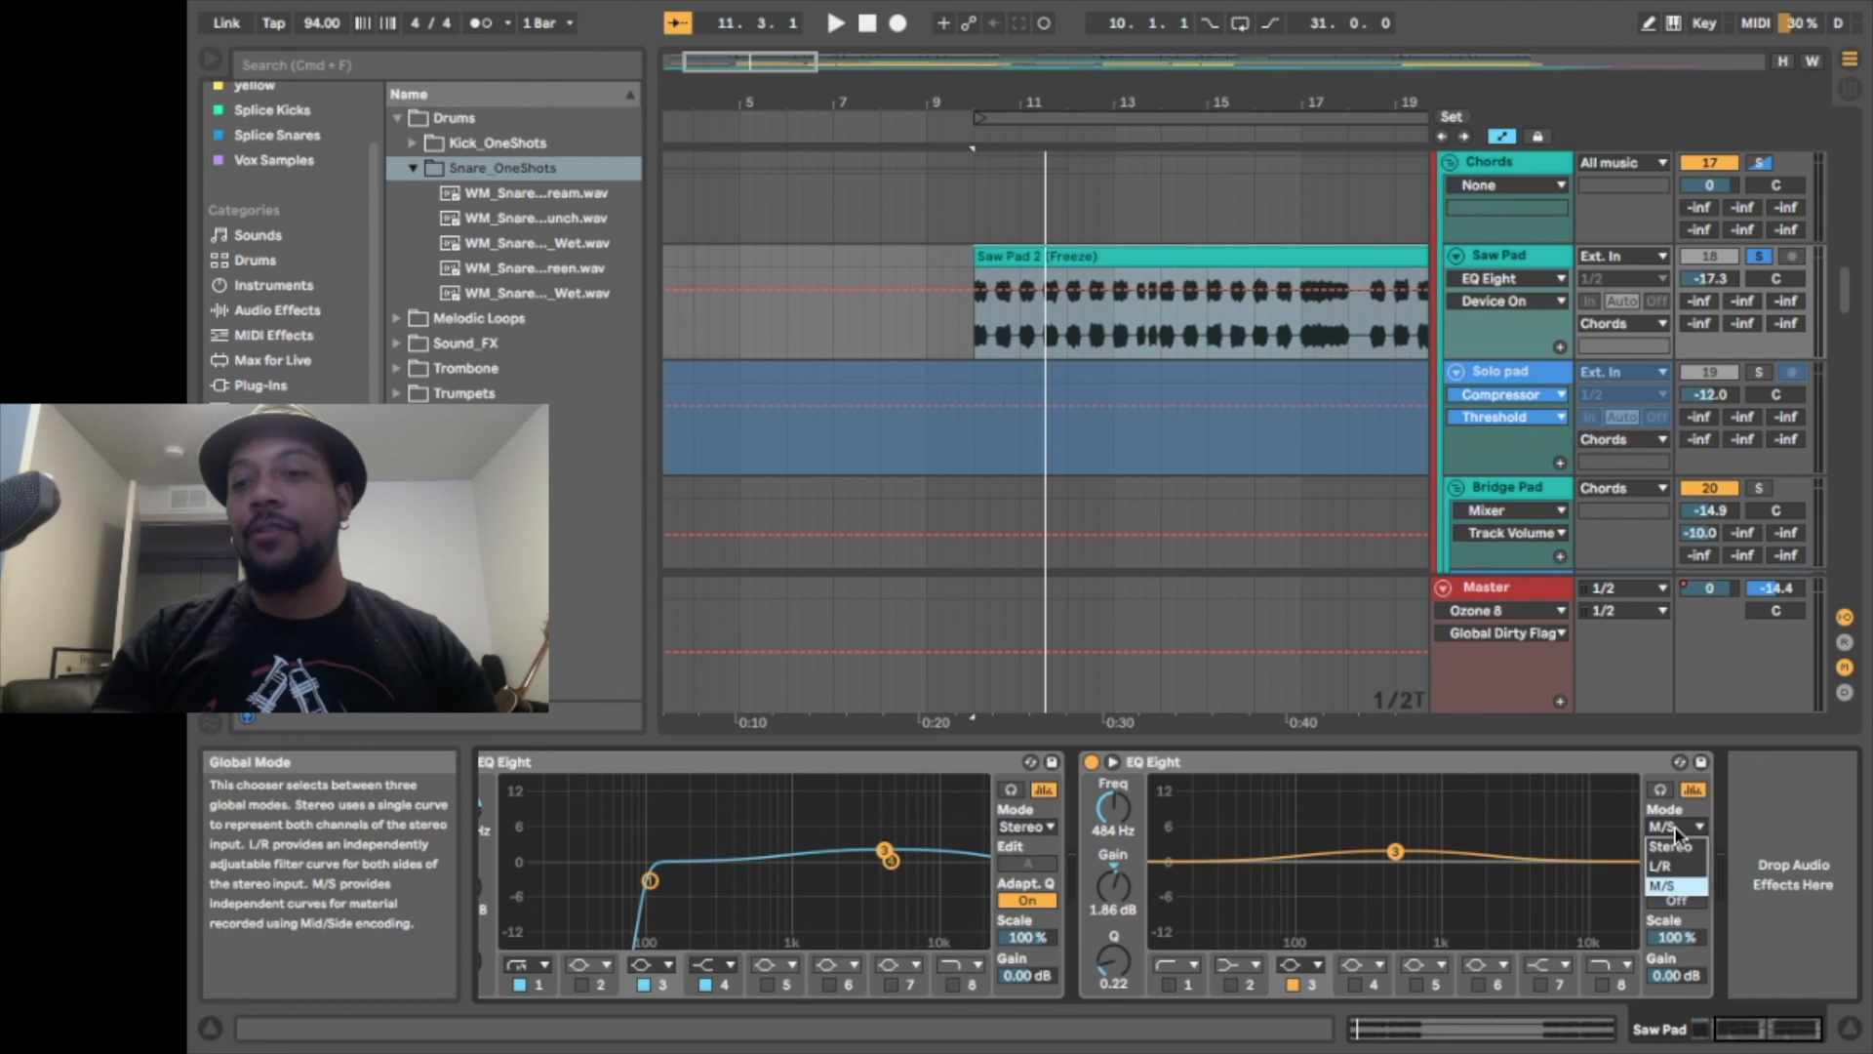
left_click(1671, 884)
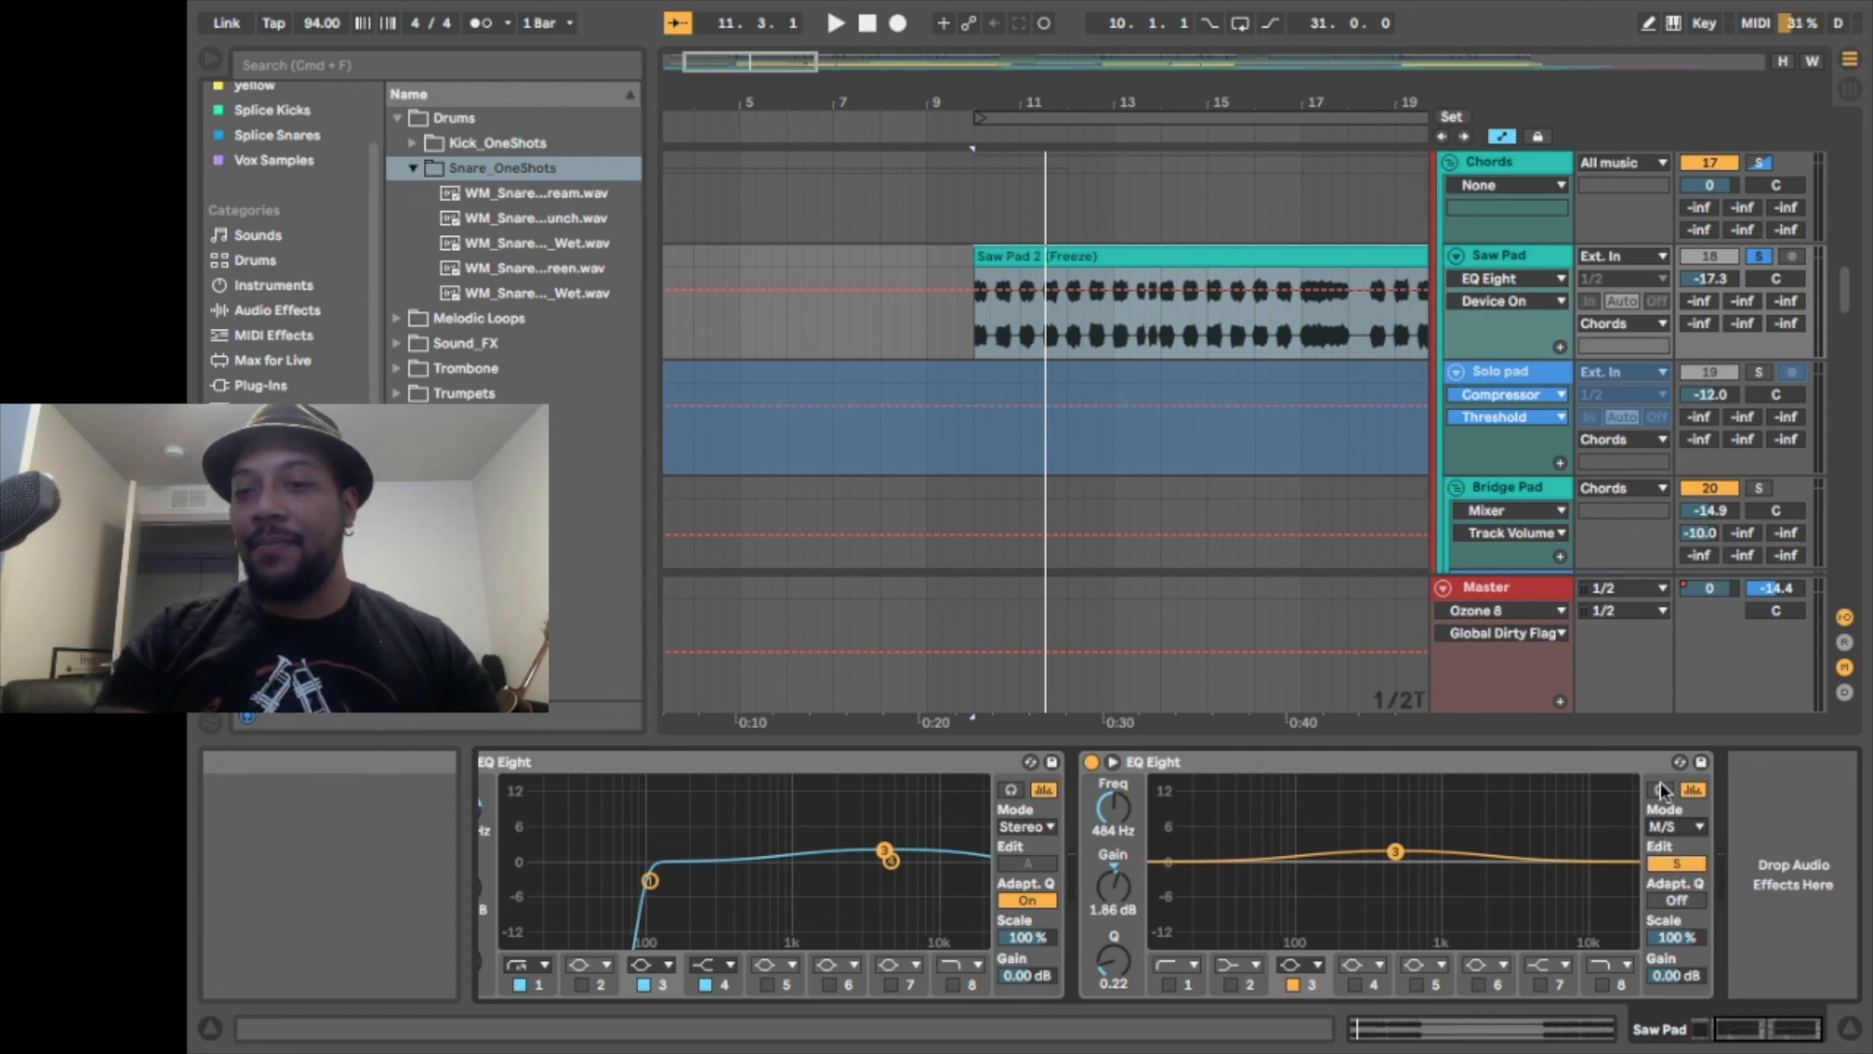
left_click(1667, 864)
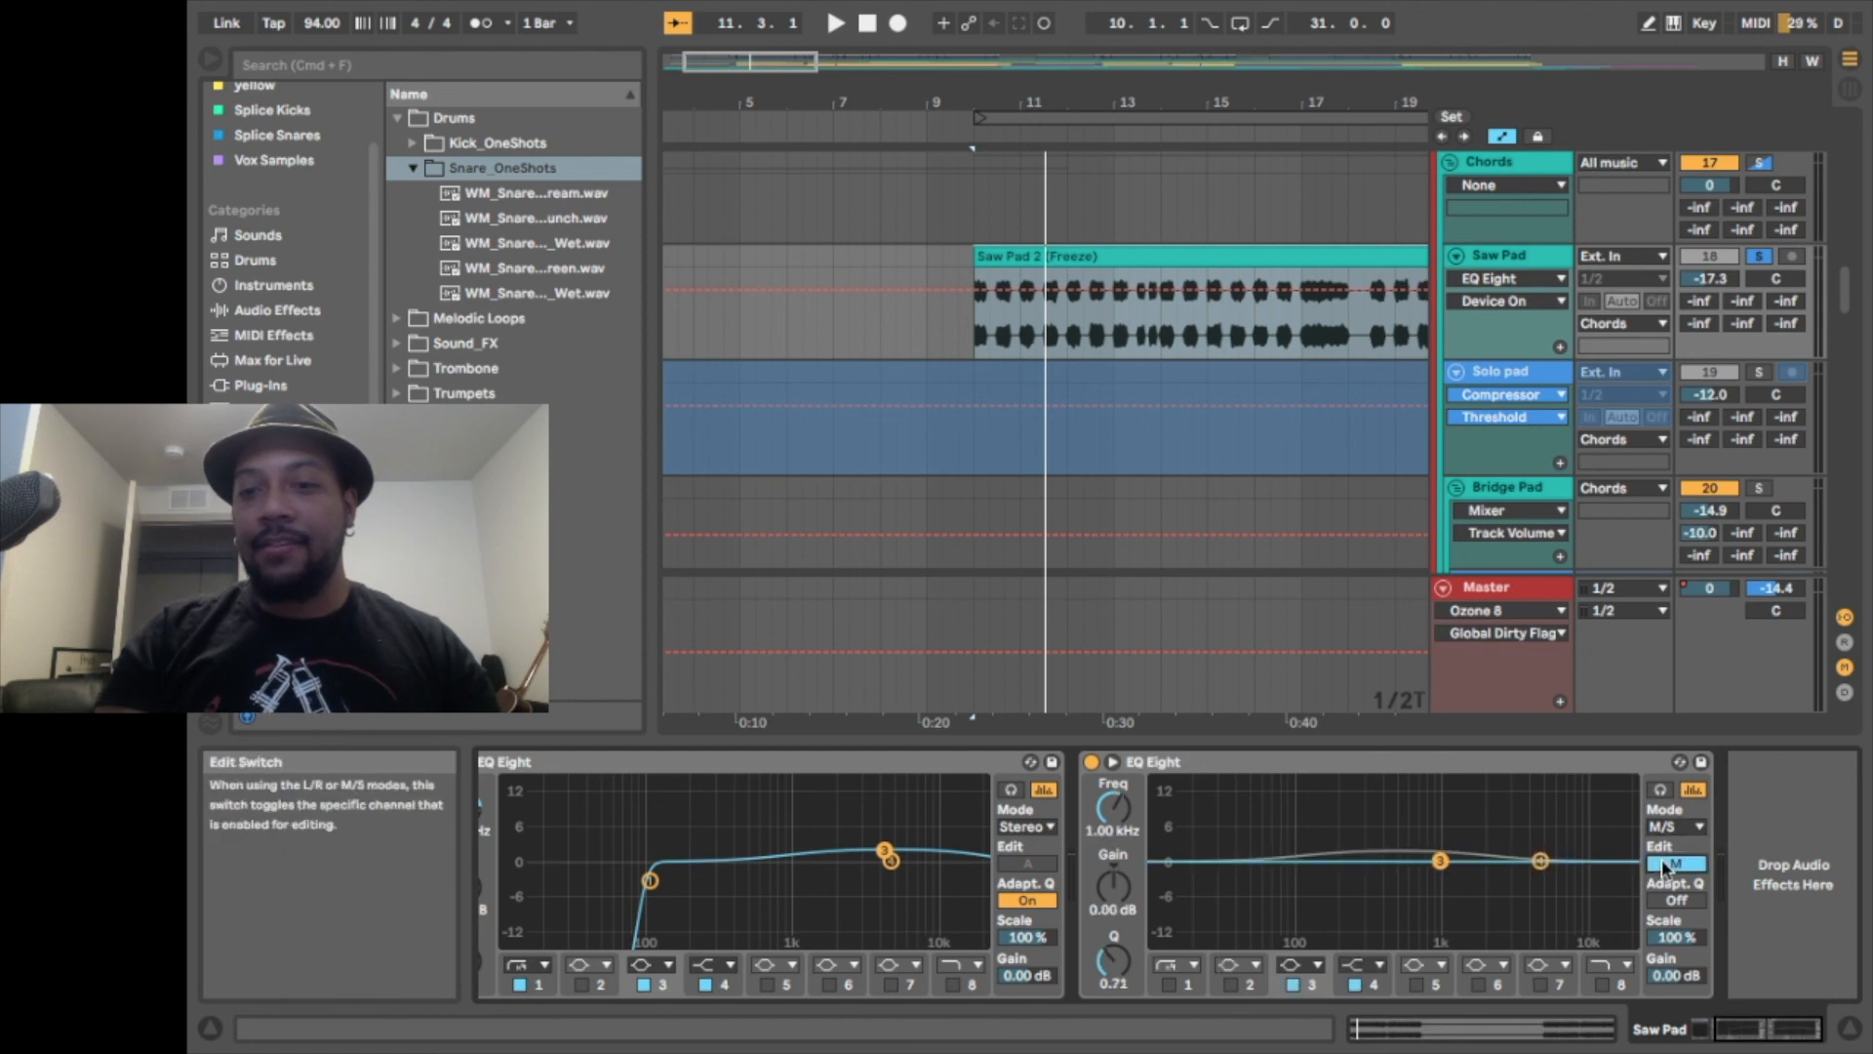
Switch the Saw Pad's second EQ Eight to editing the S channel, and compare the playback with the device bypassed and active
left_click(1660, 859)
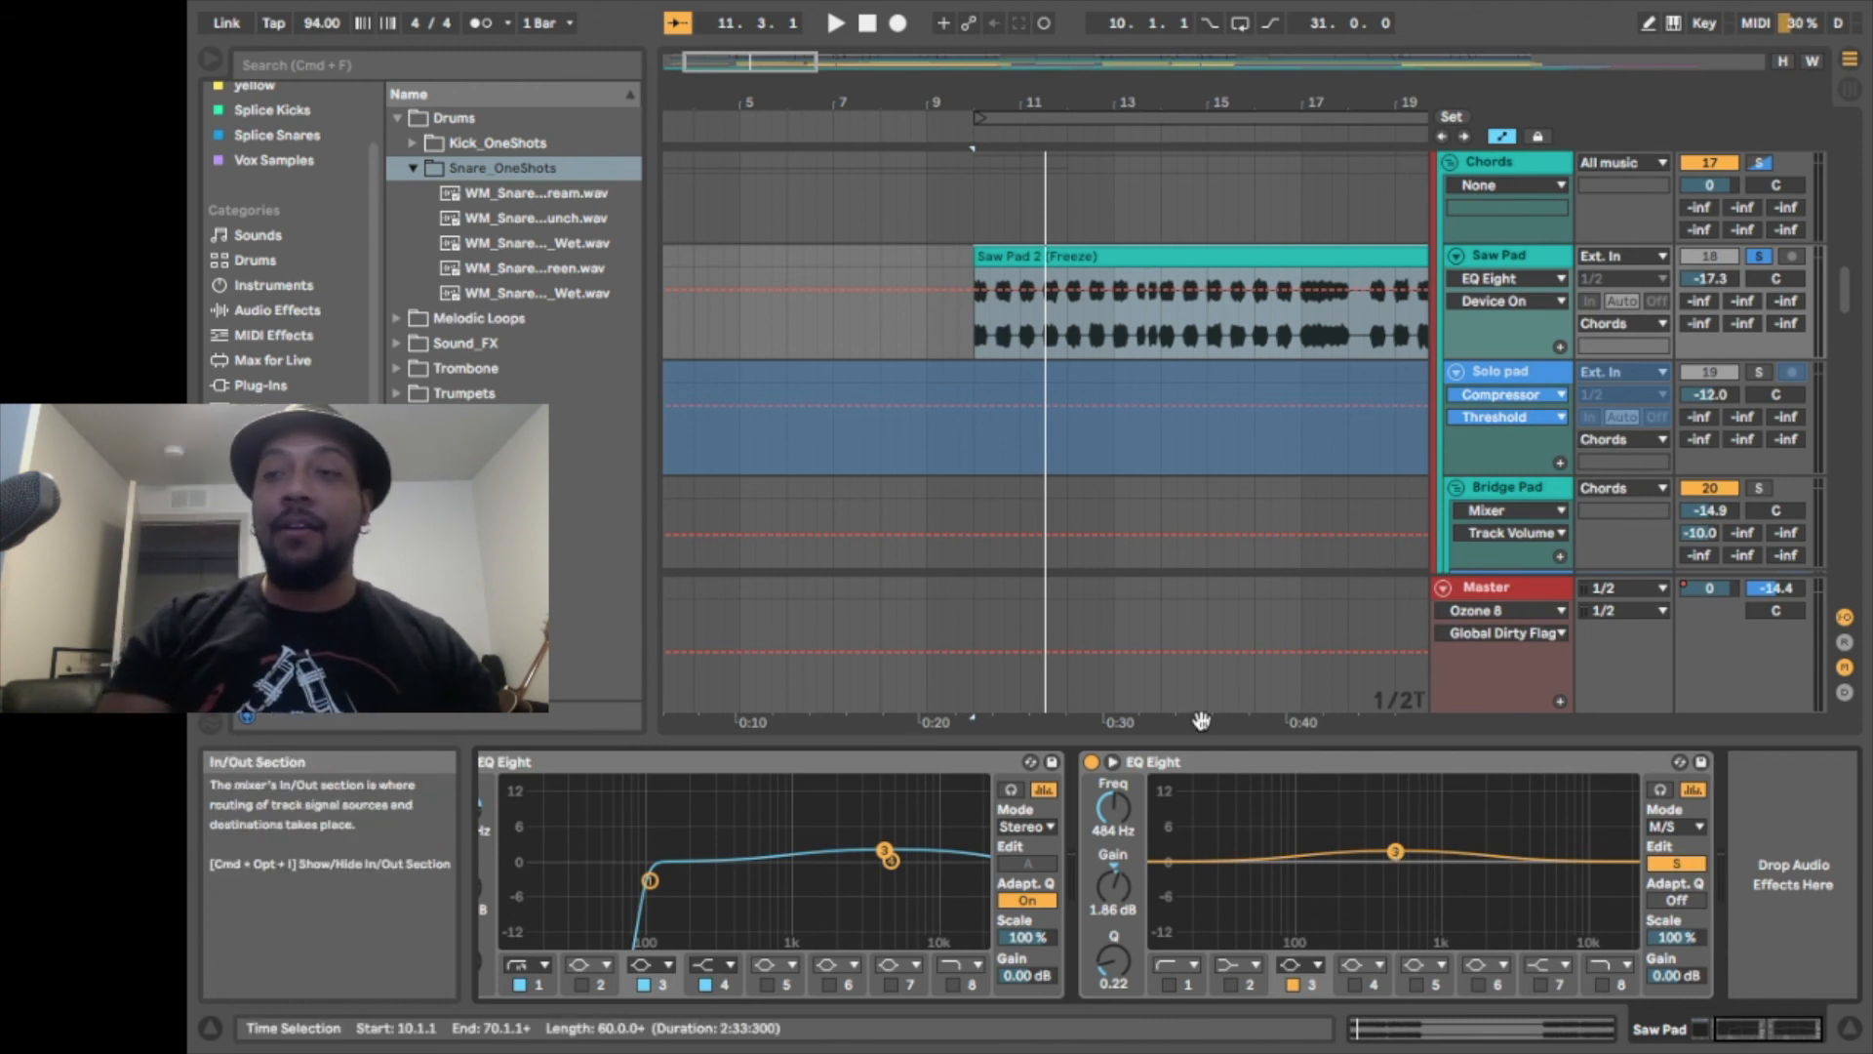
left_click(1092, 762)
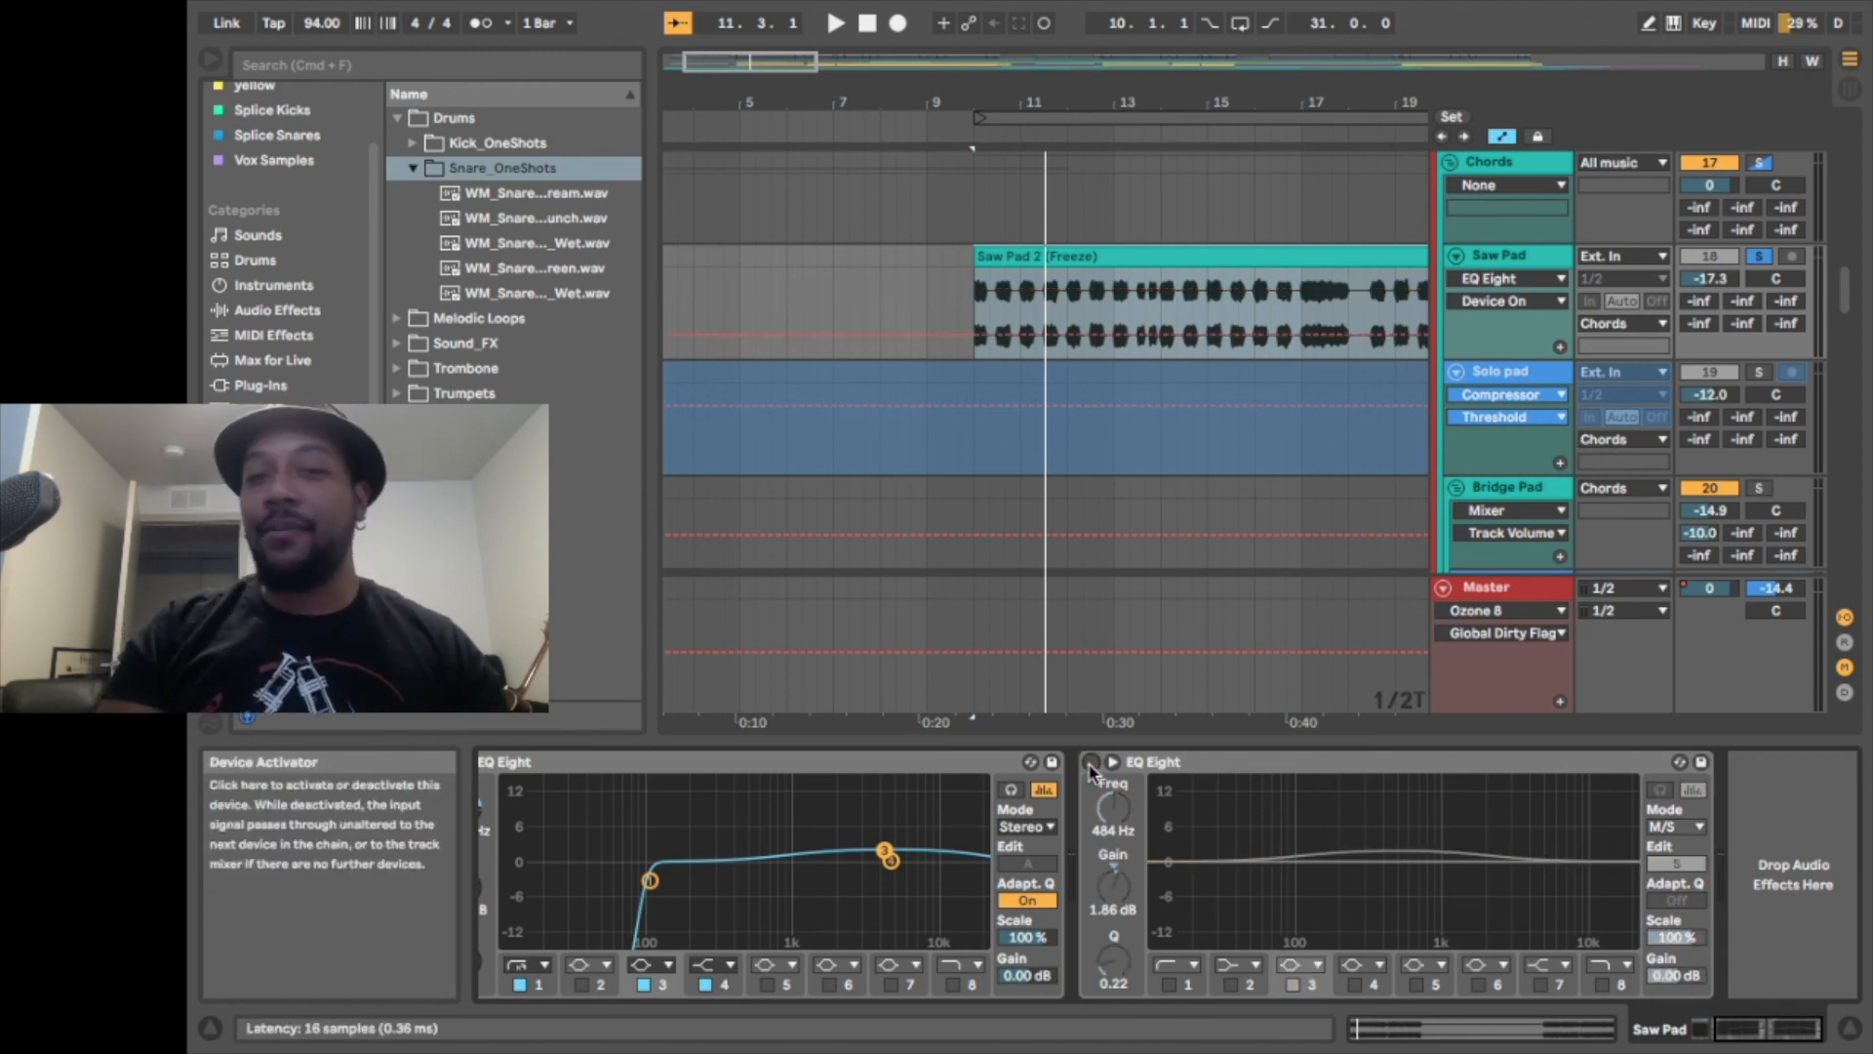
key("space")
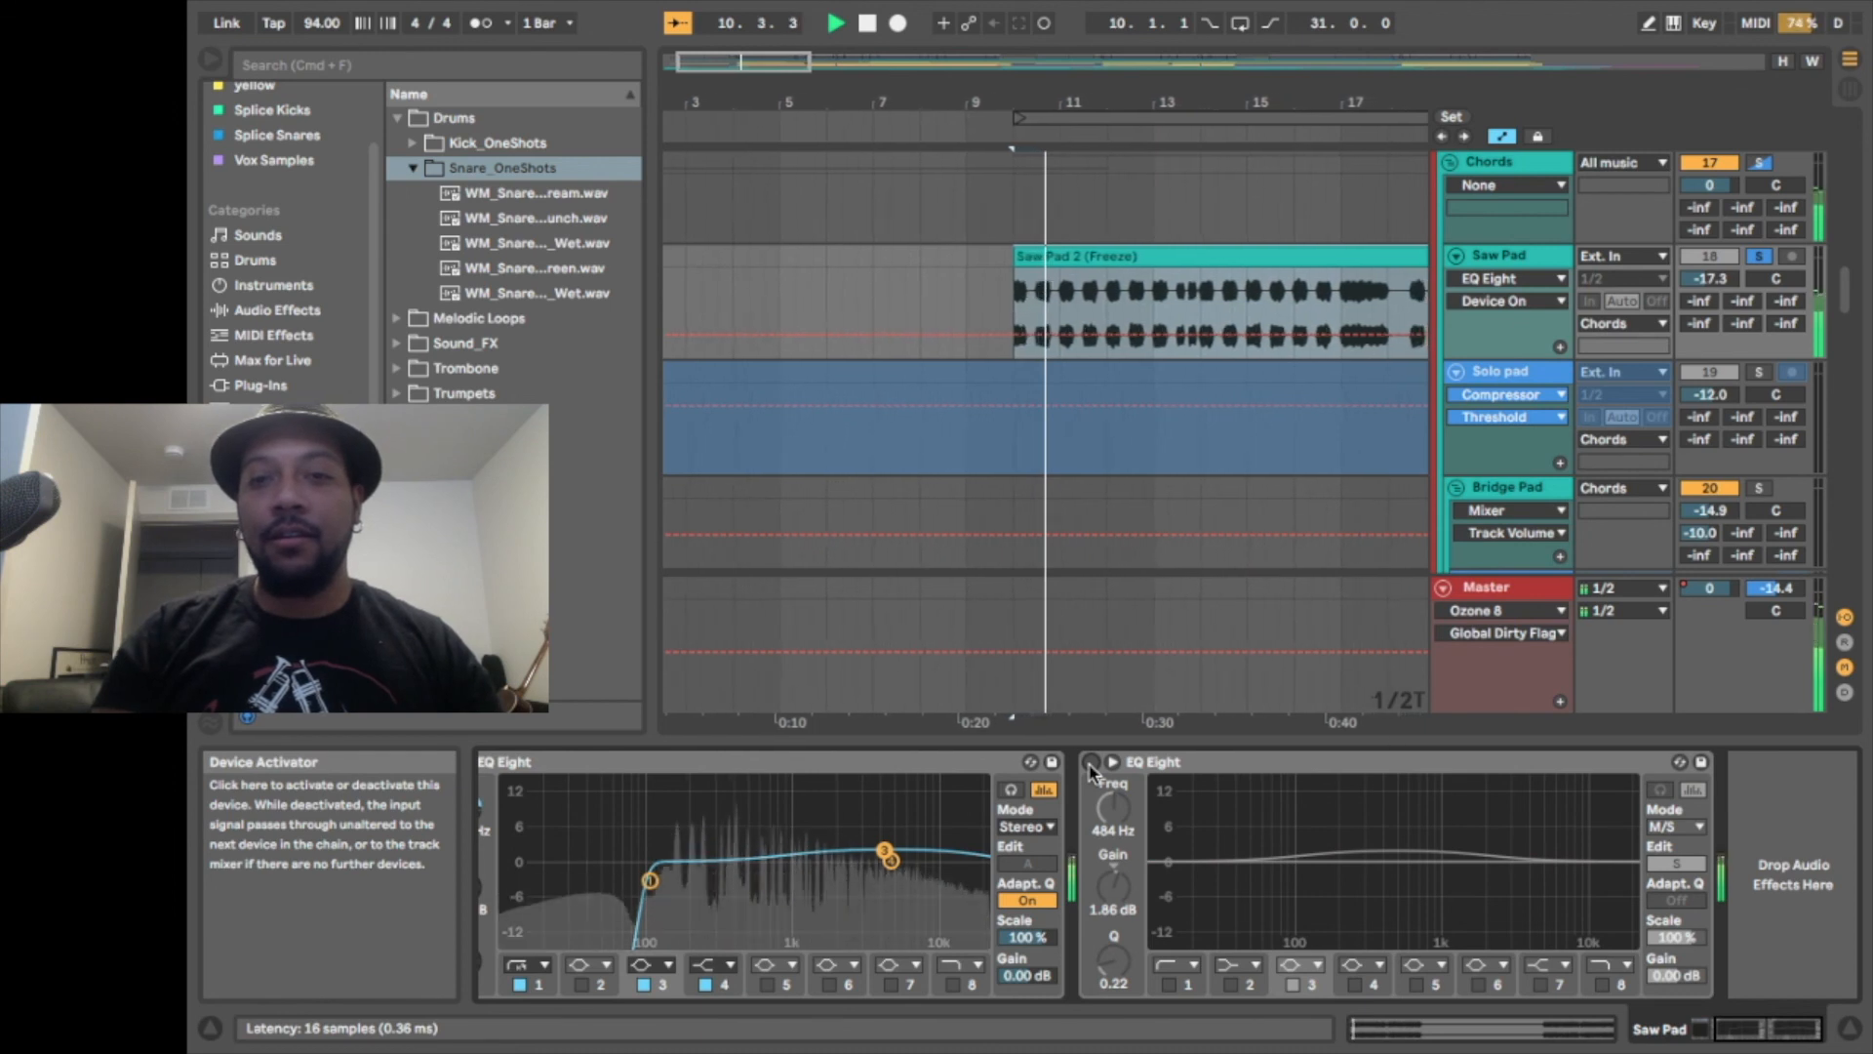
left_click(1092, 762)
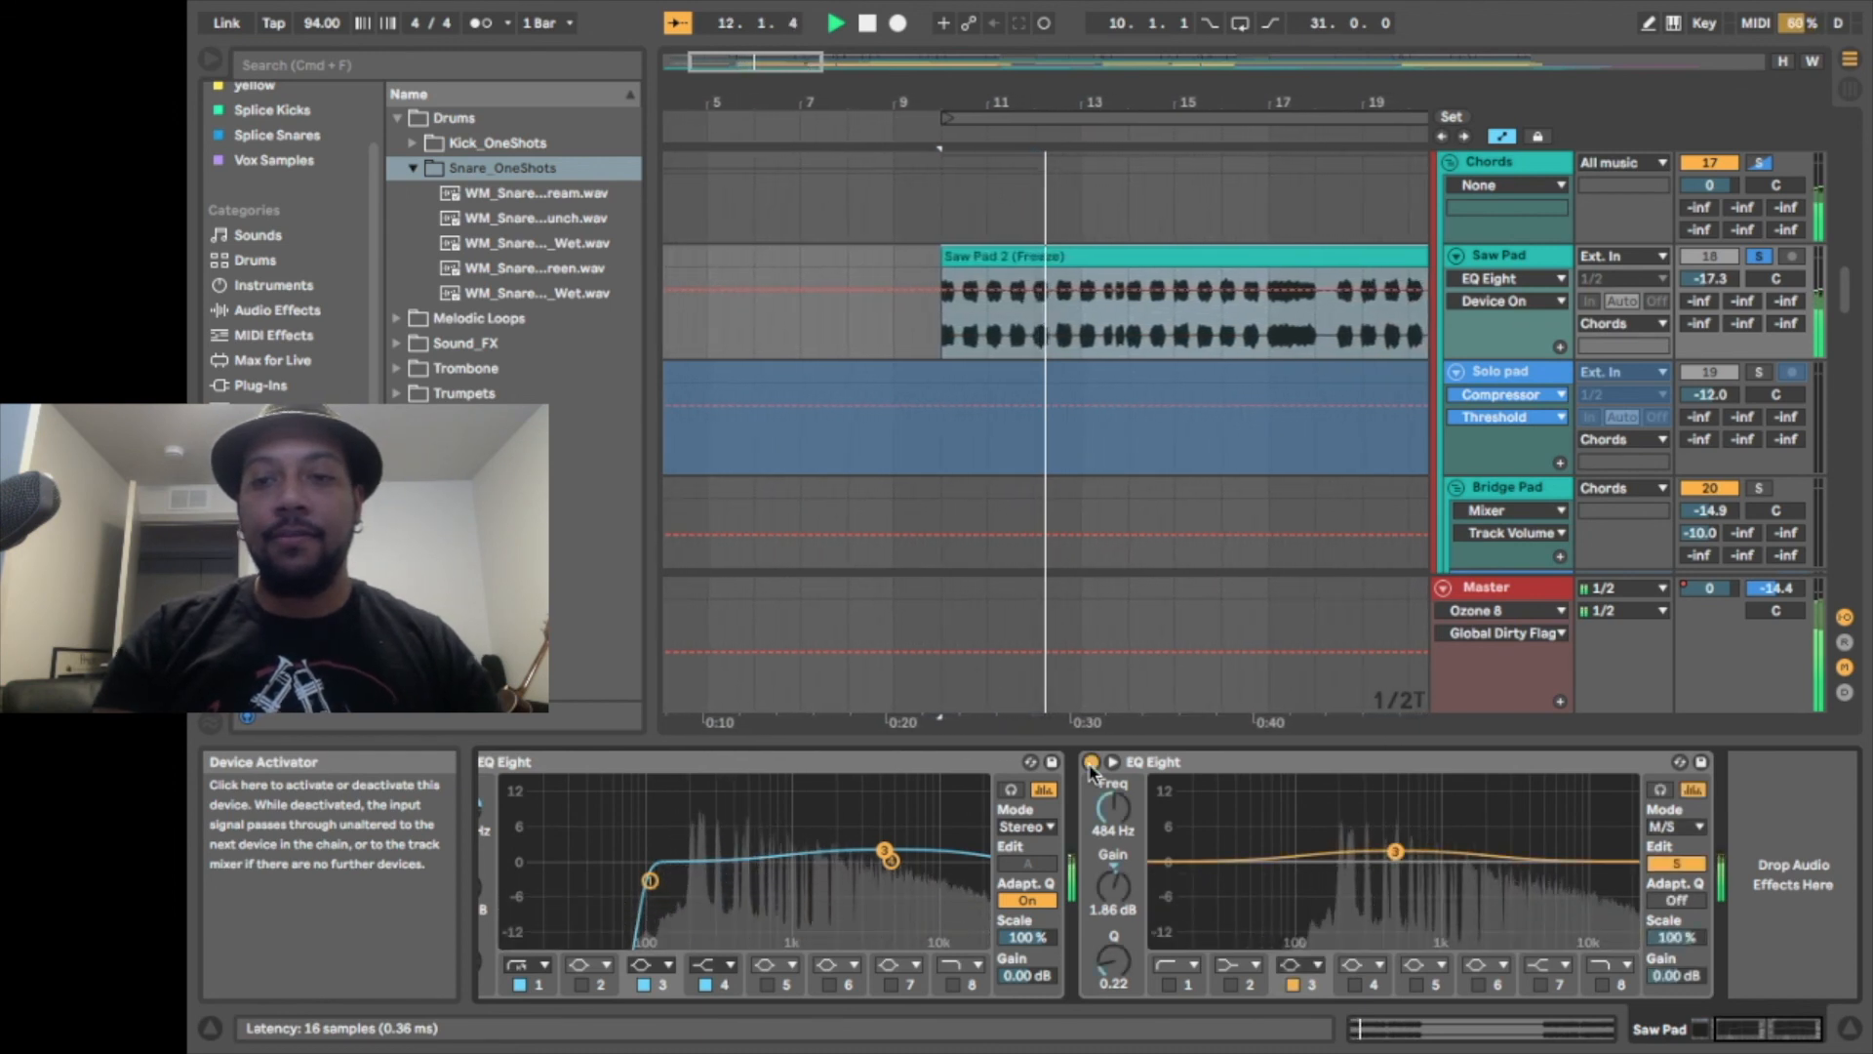
key("space")
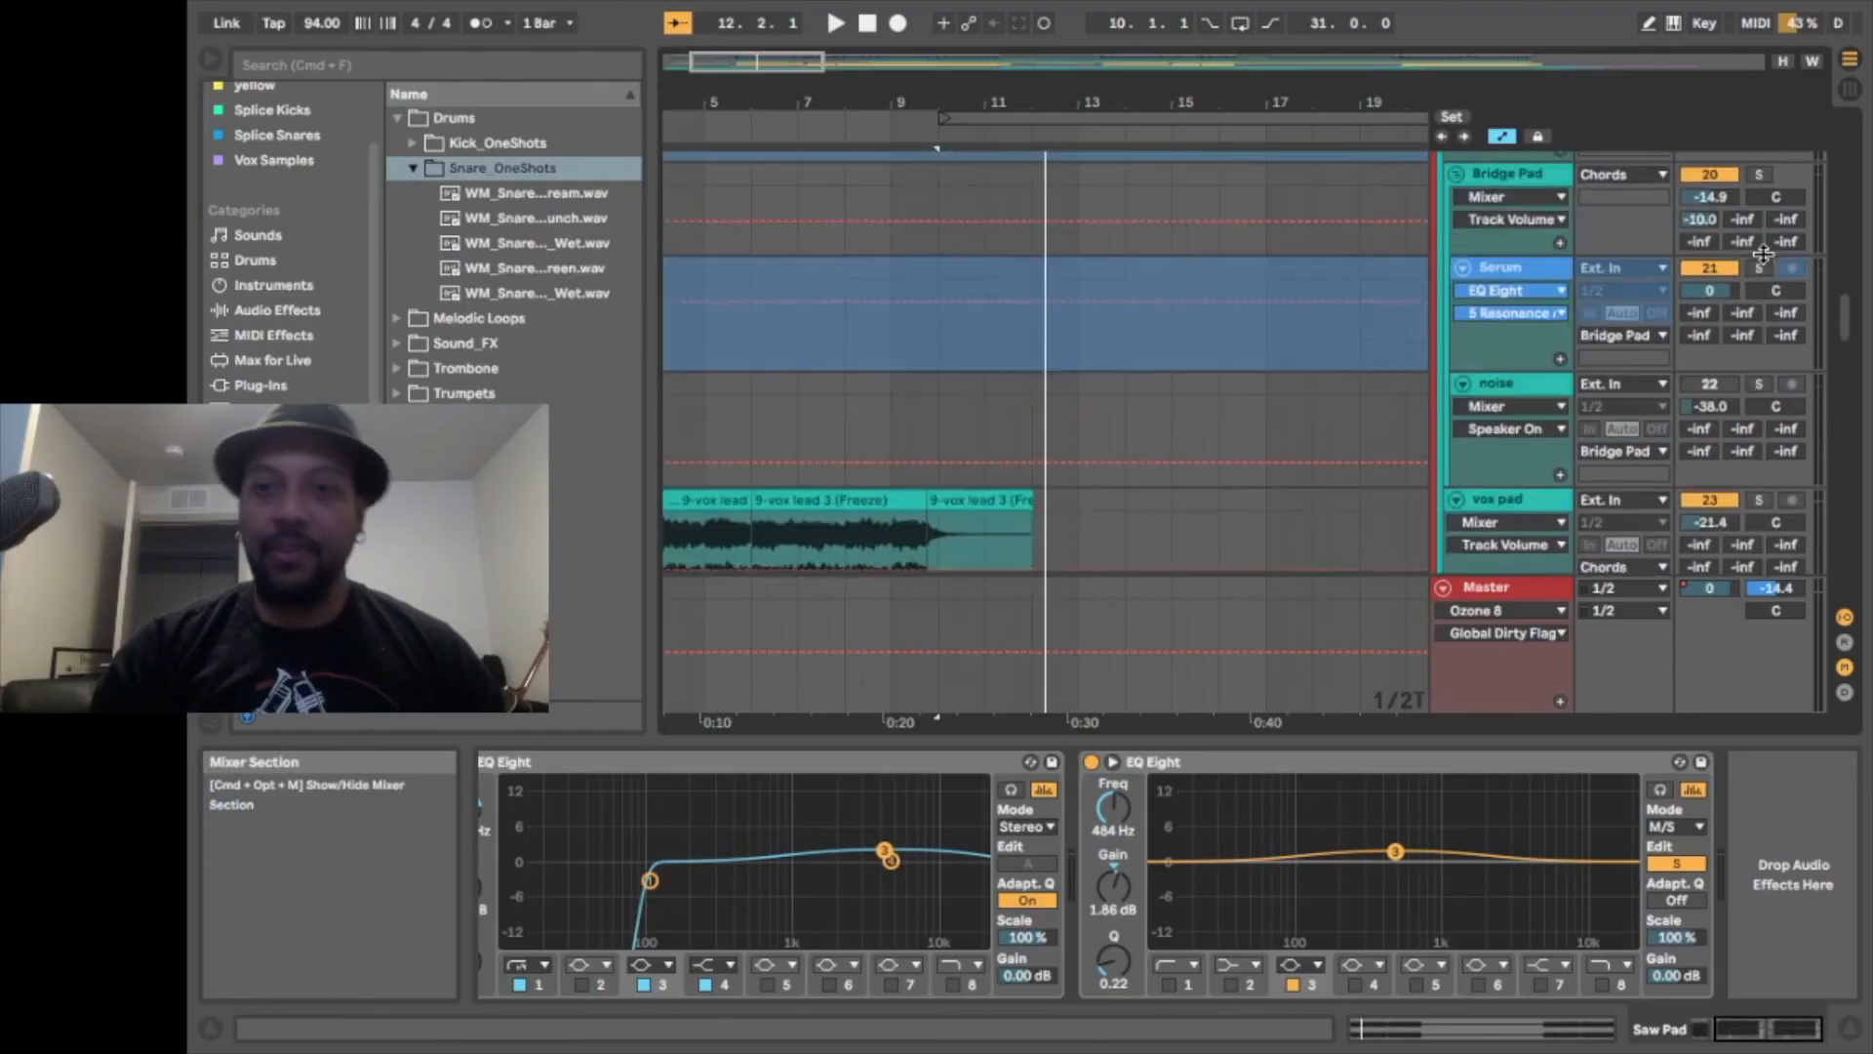
Freeze the Saw Pad track
scroll(1764, 253, "down", 3)
scroll(1764, 253, "up", 3)
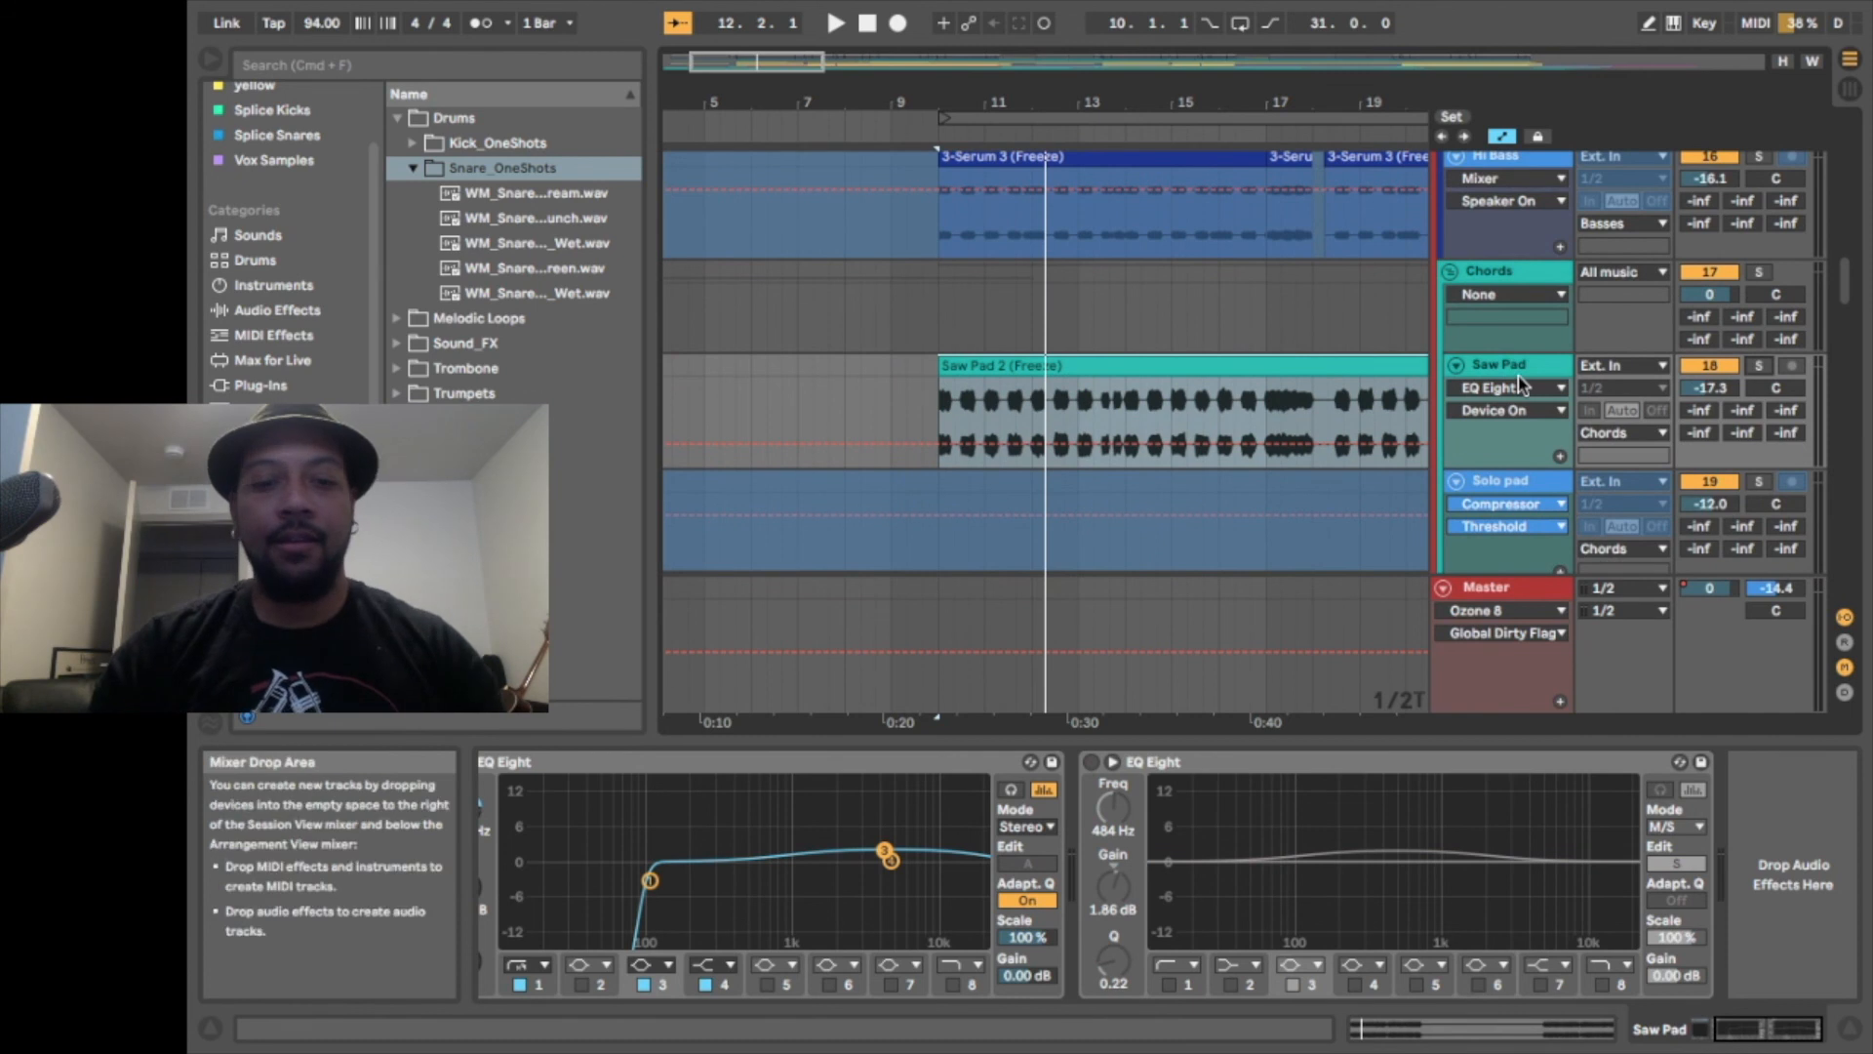
left_click(1520, 457)
Solo the Serum track in the Bridge Pad group and audition its frozen clip from bar 27
scroll(1521, 466, "down", 4)
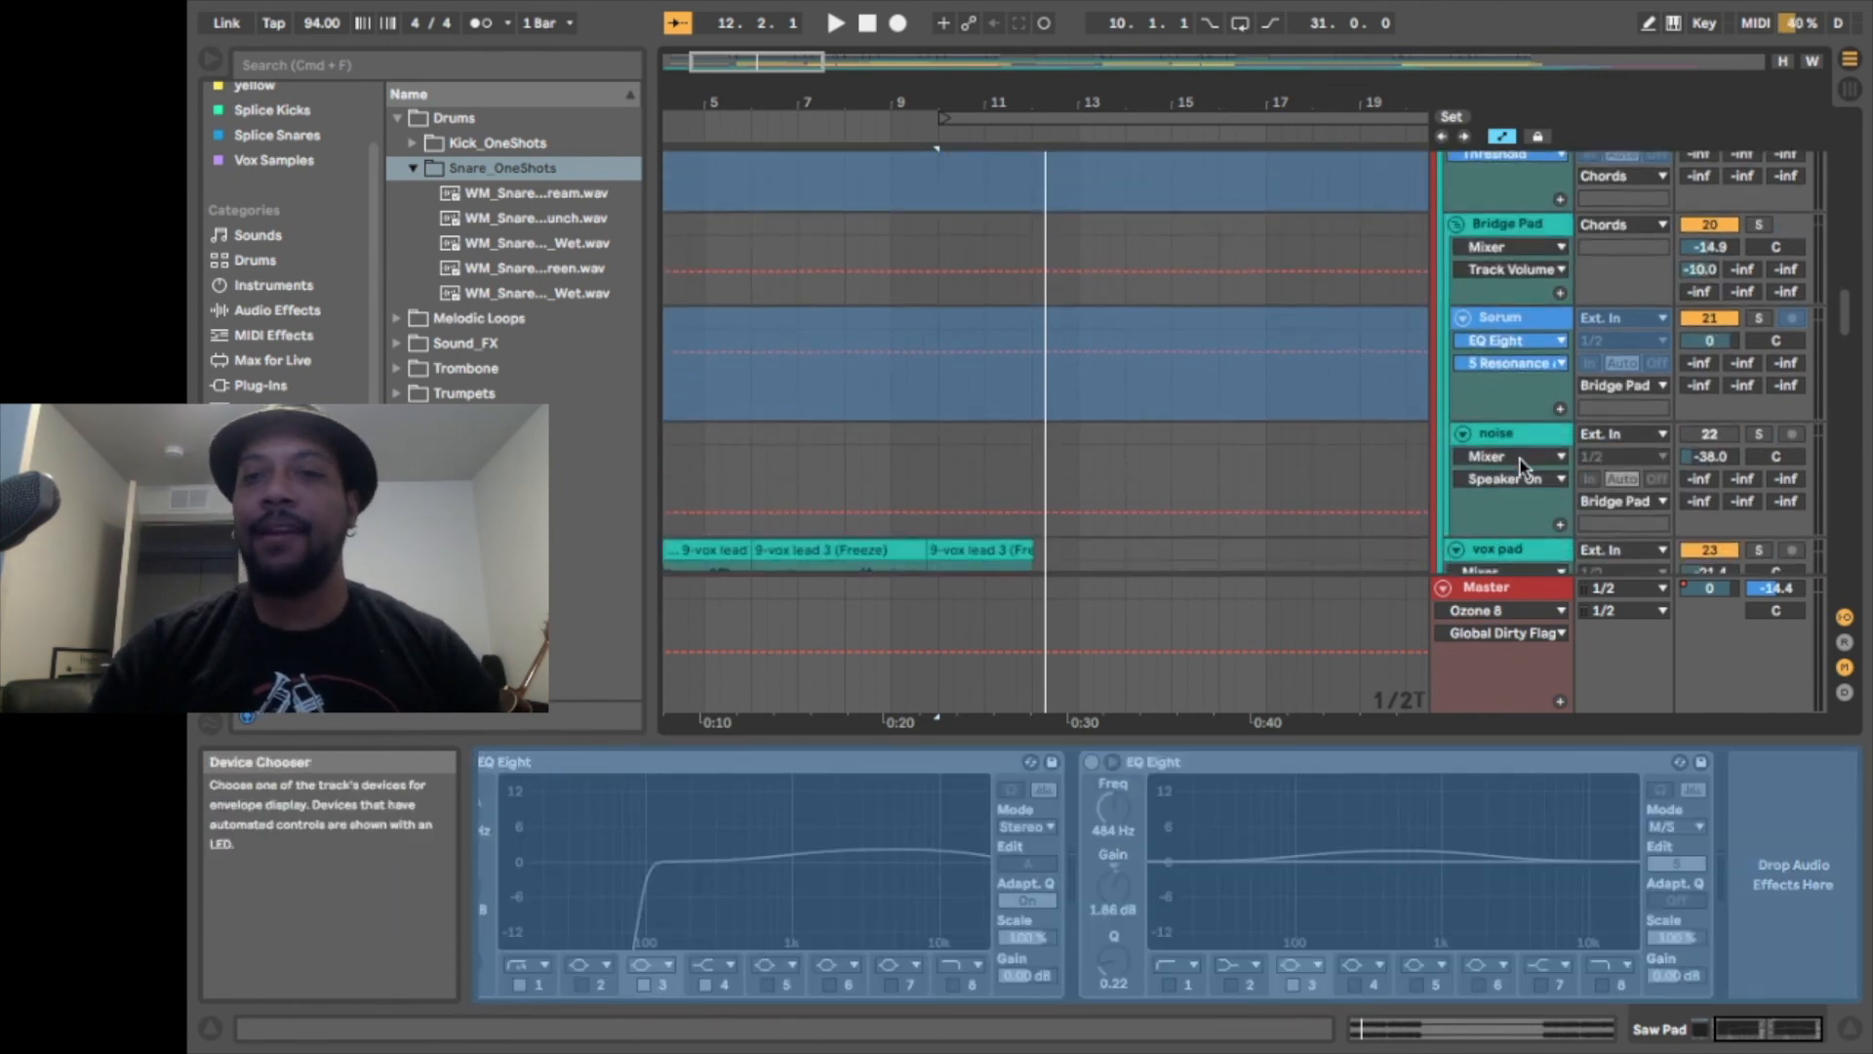
scroll(1522, 468, "up", 4)
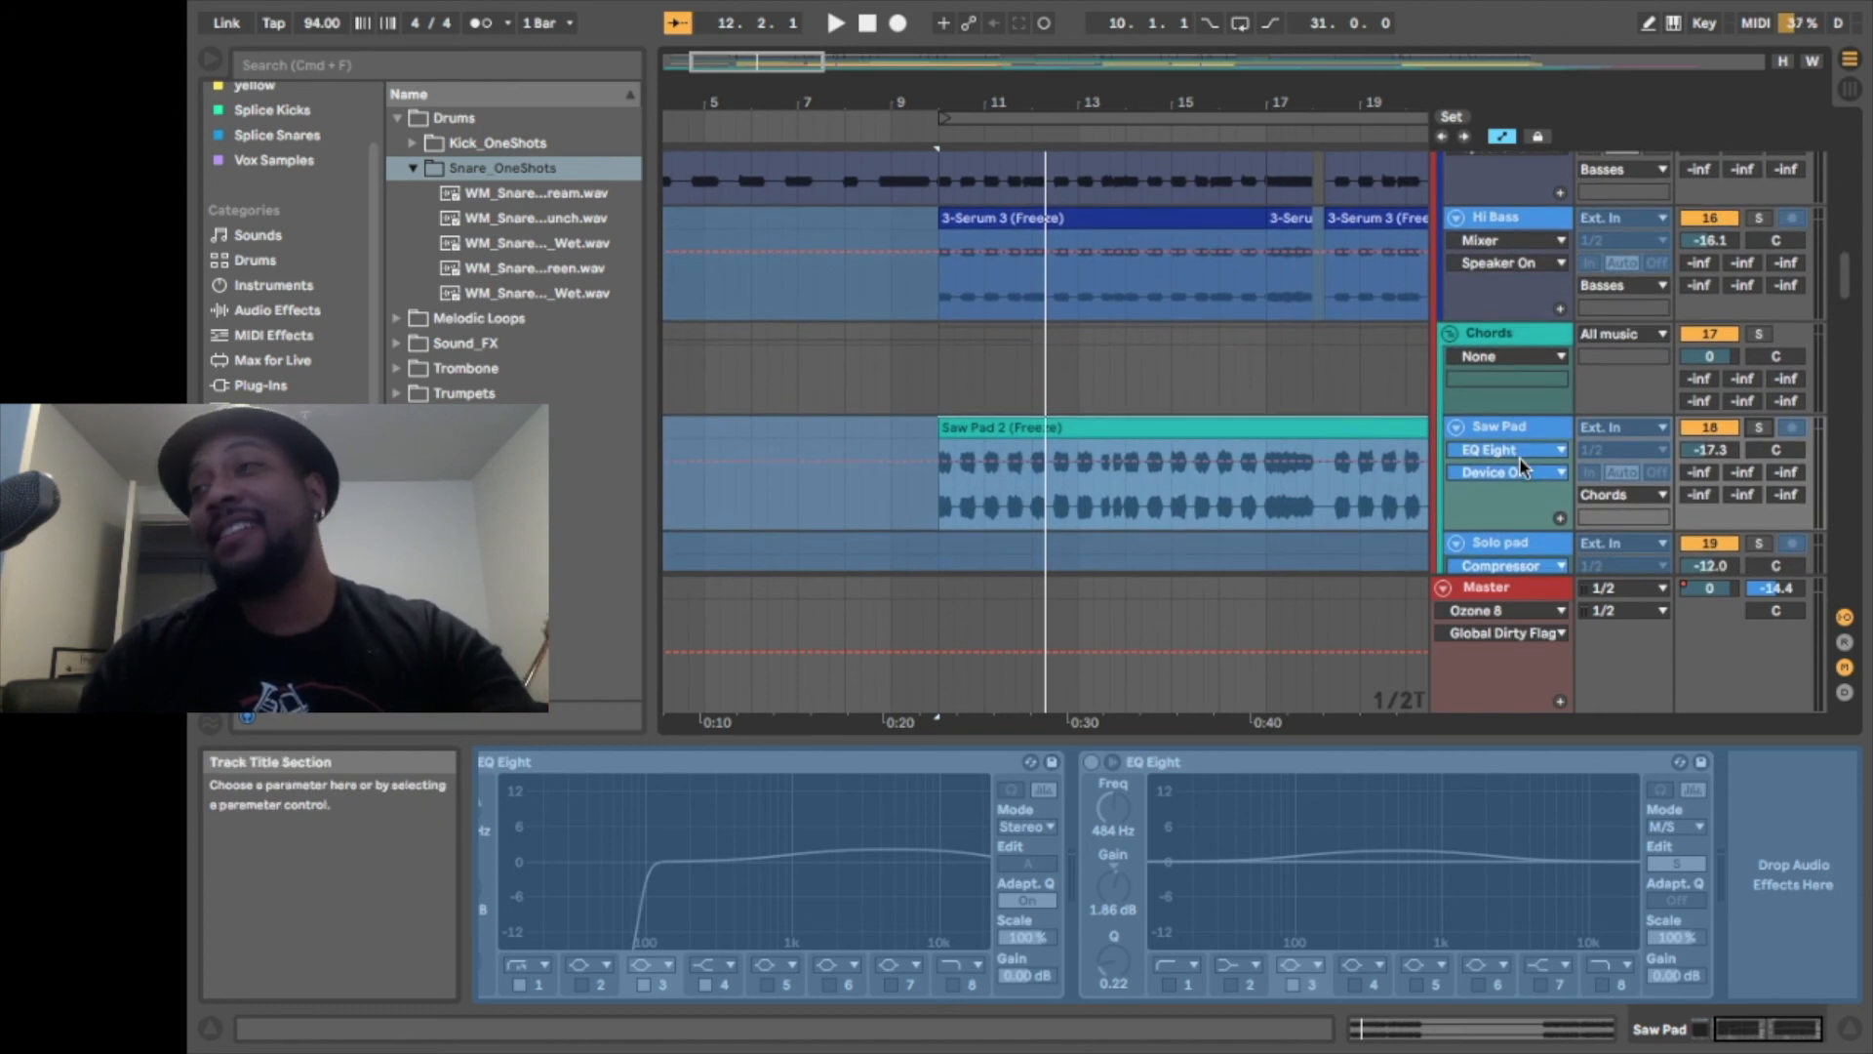
scroll(1519, 458, "down", 3)
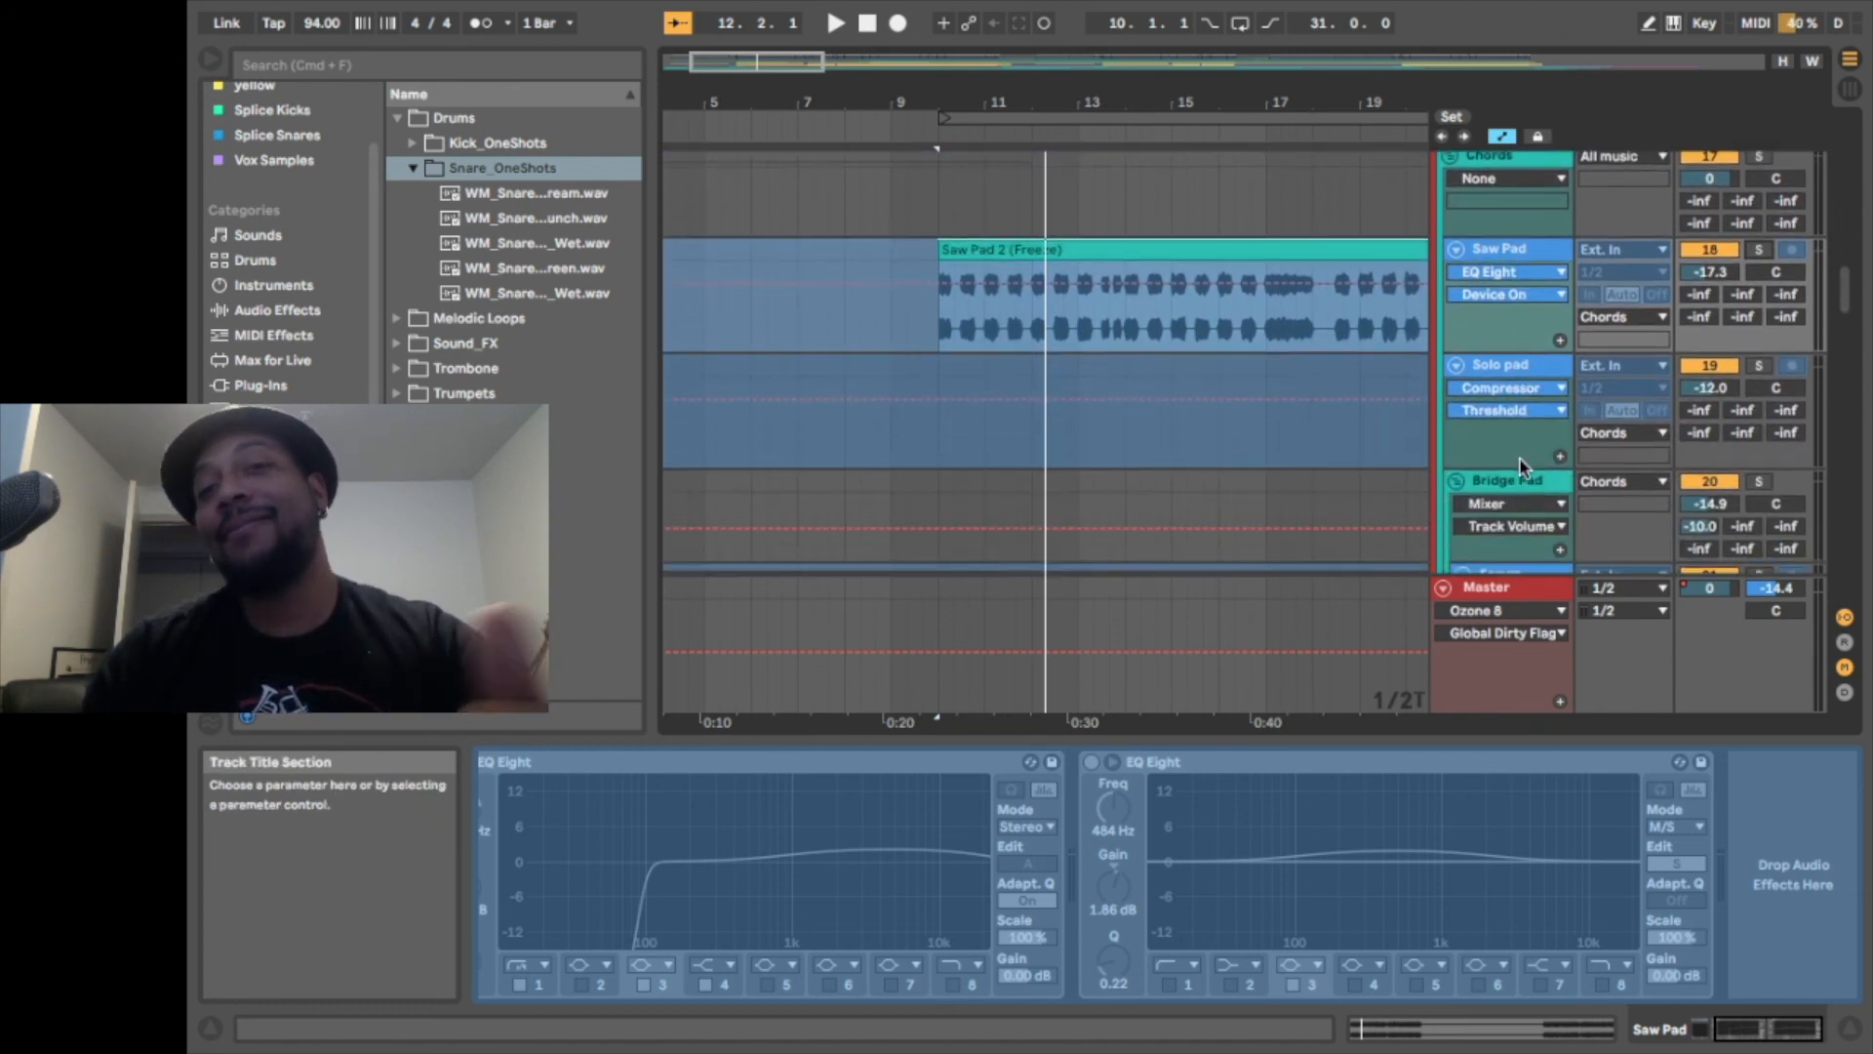
scroll(1522, 466, "down", 5)
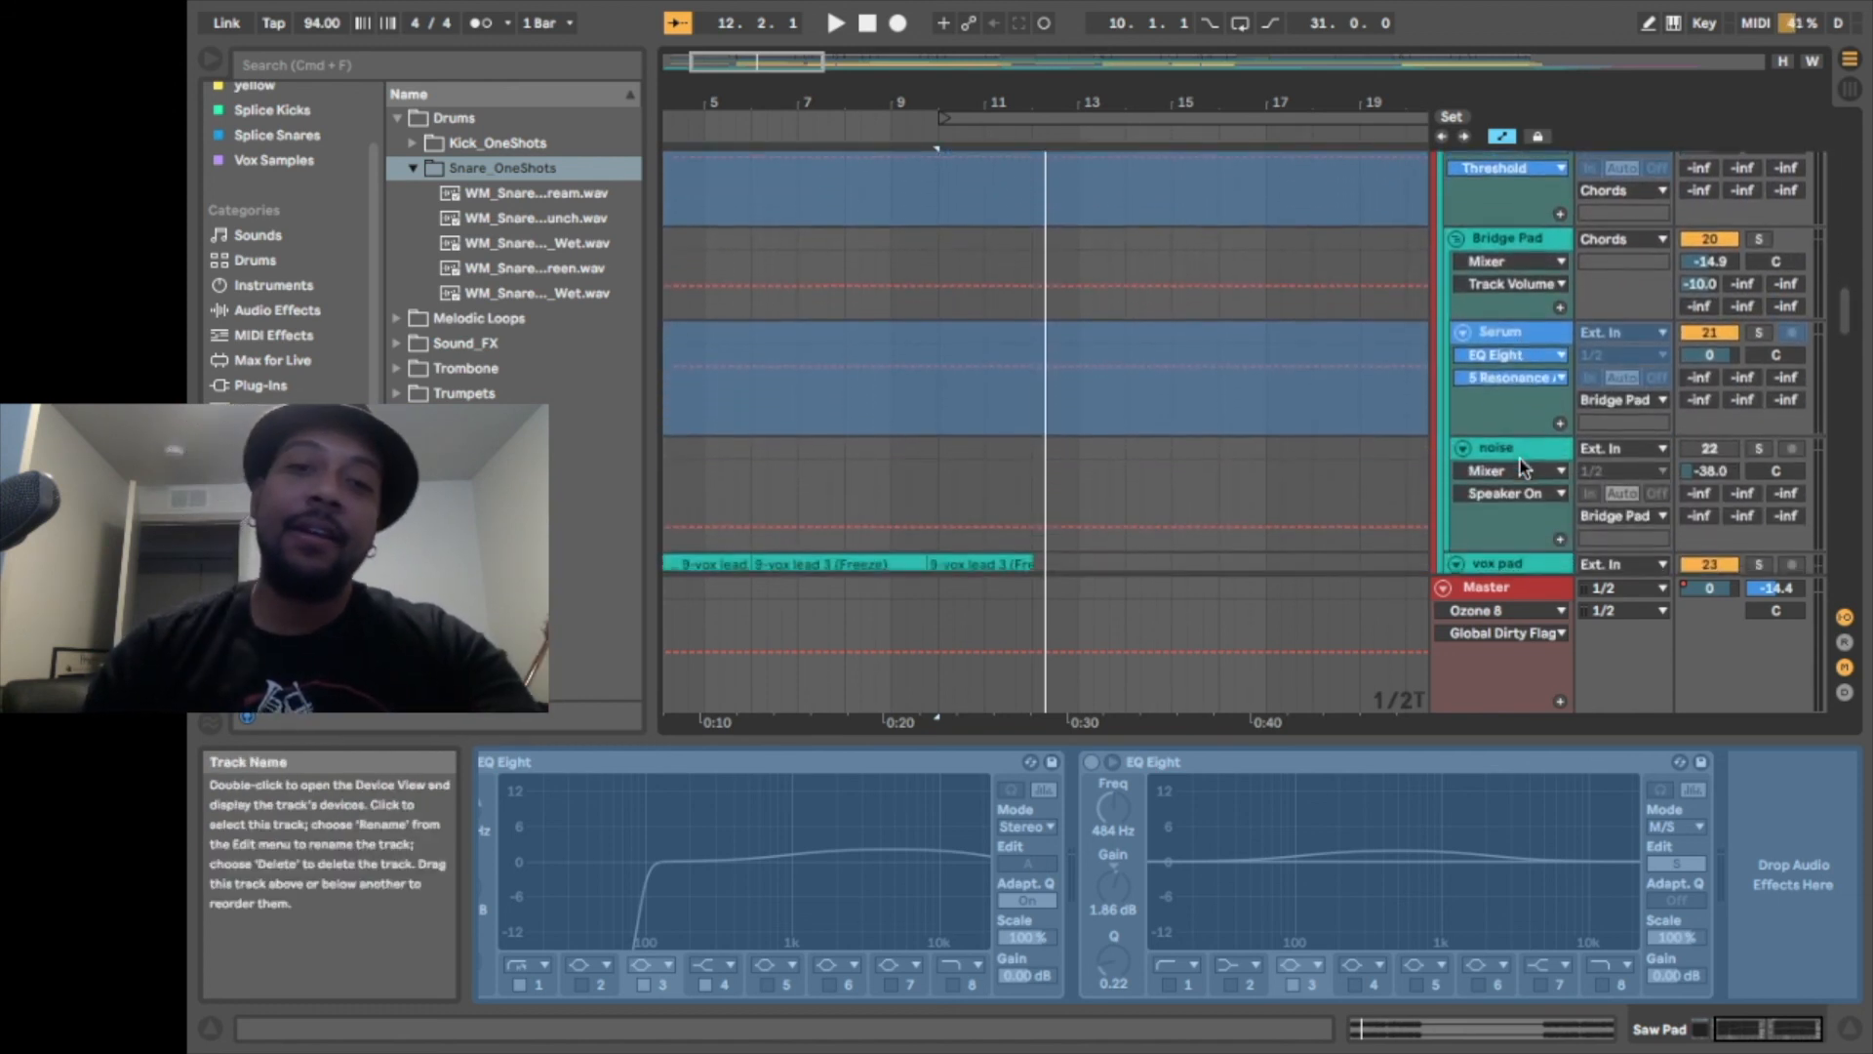
scroll(1525, 469, "down", 1)
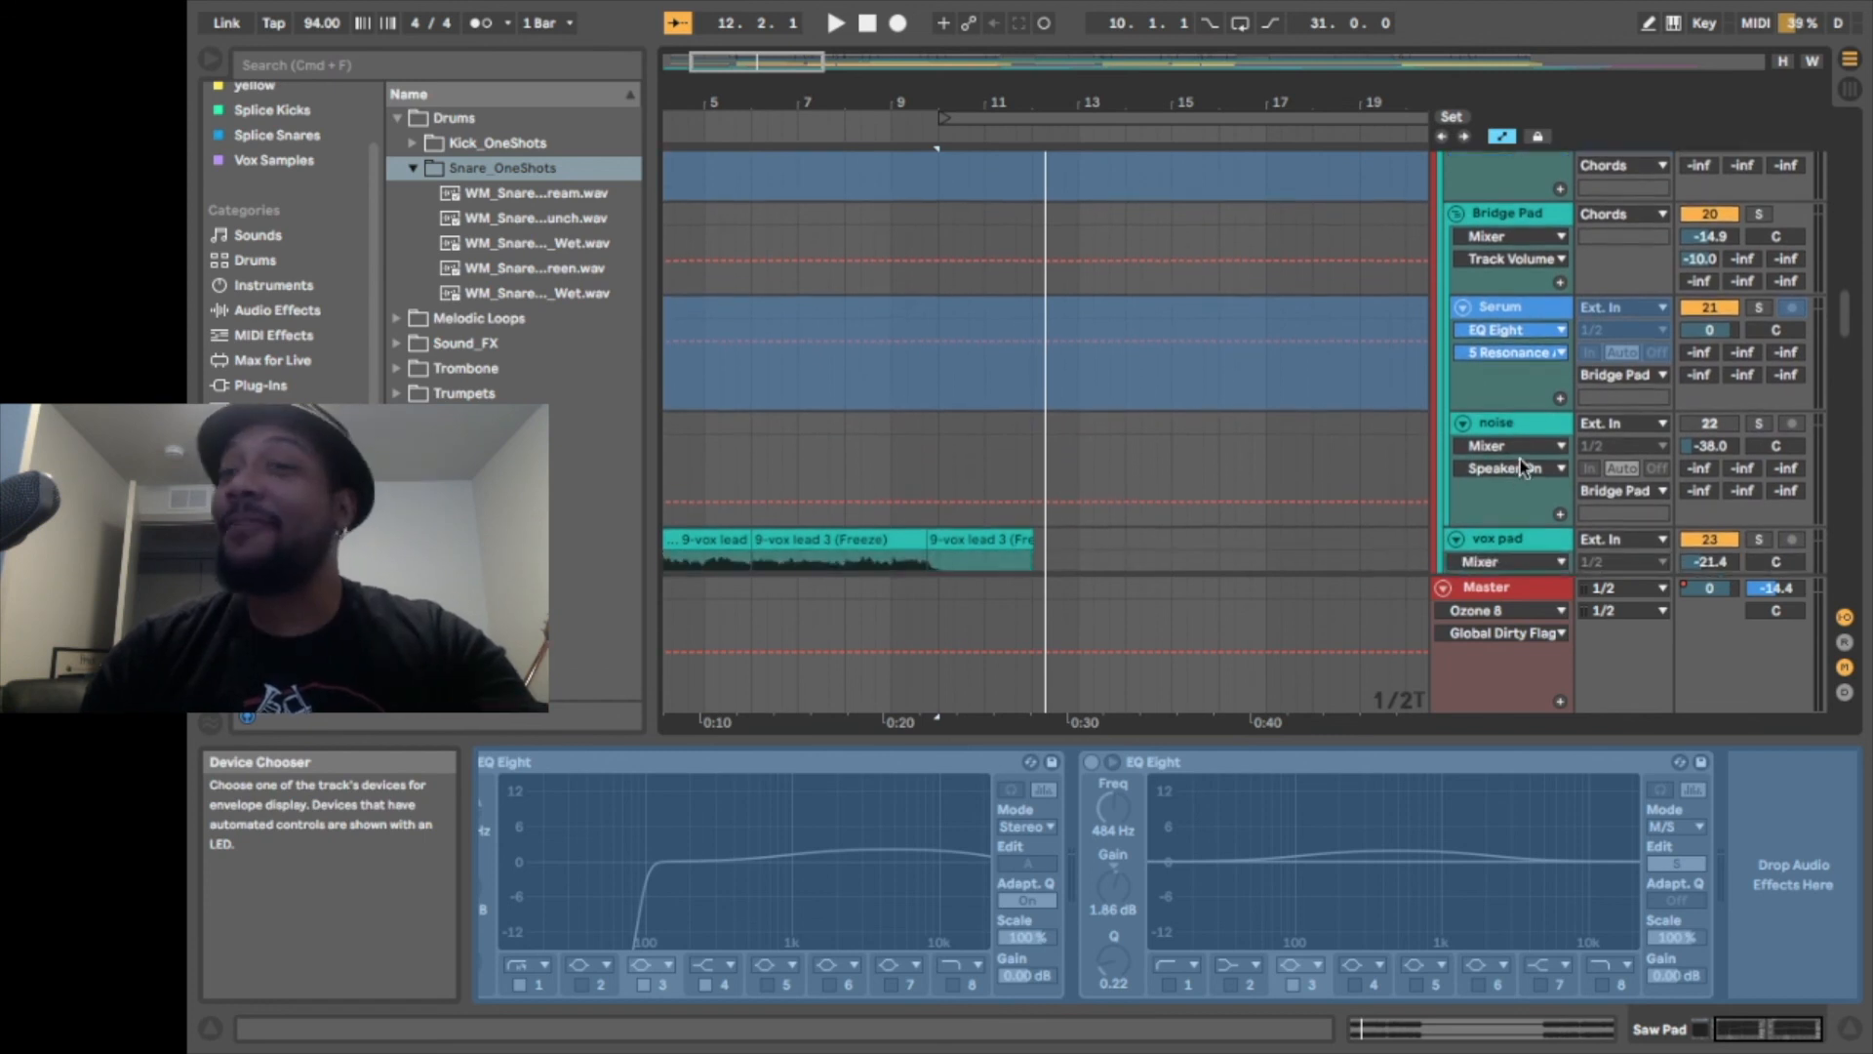
scroll(1525, 467, "up", 2)
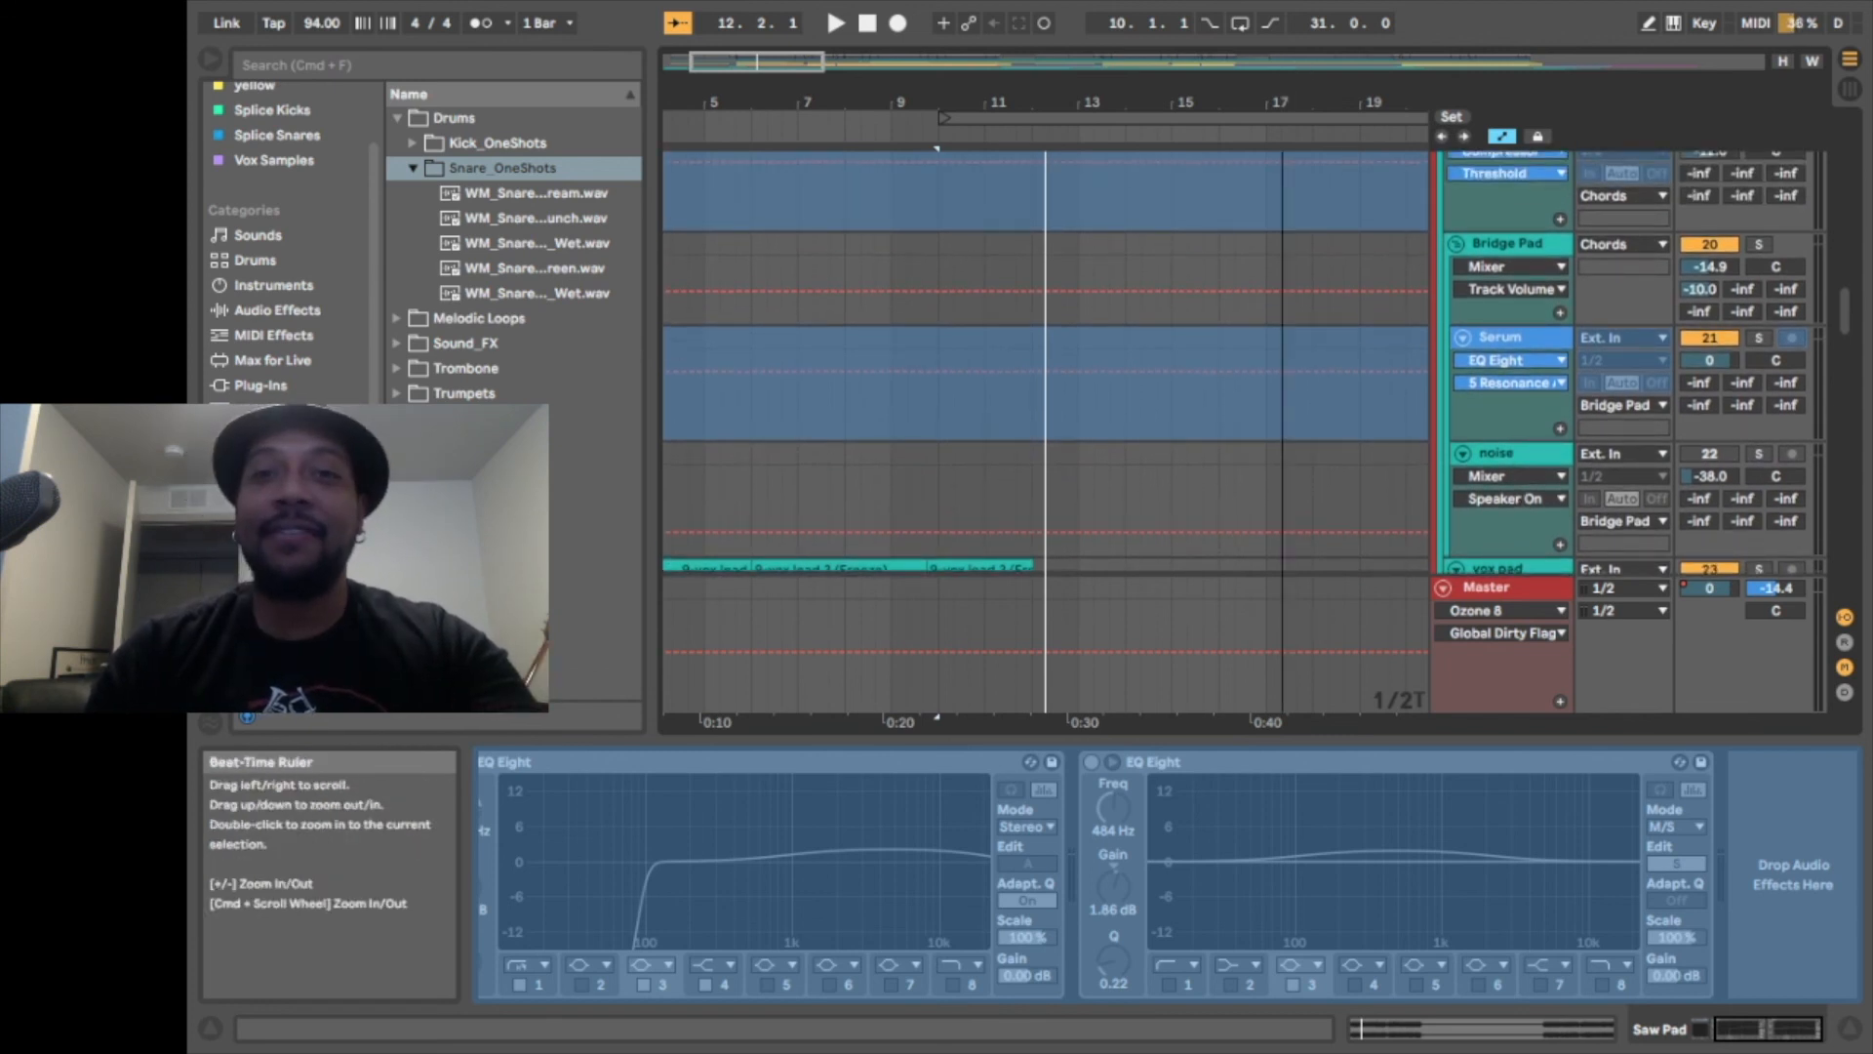
left_click_drag(1288, 85, 842, 96)
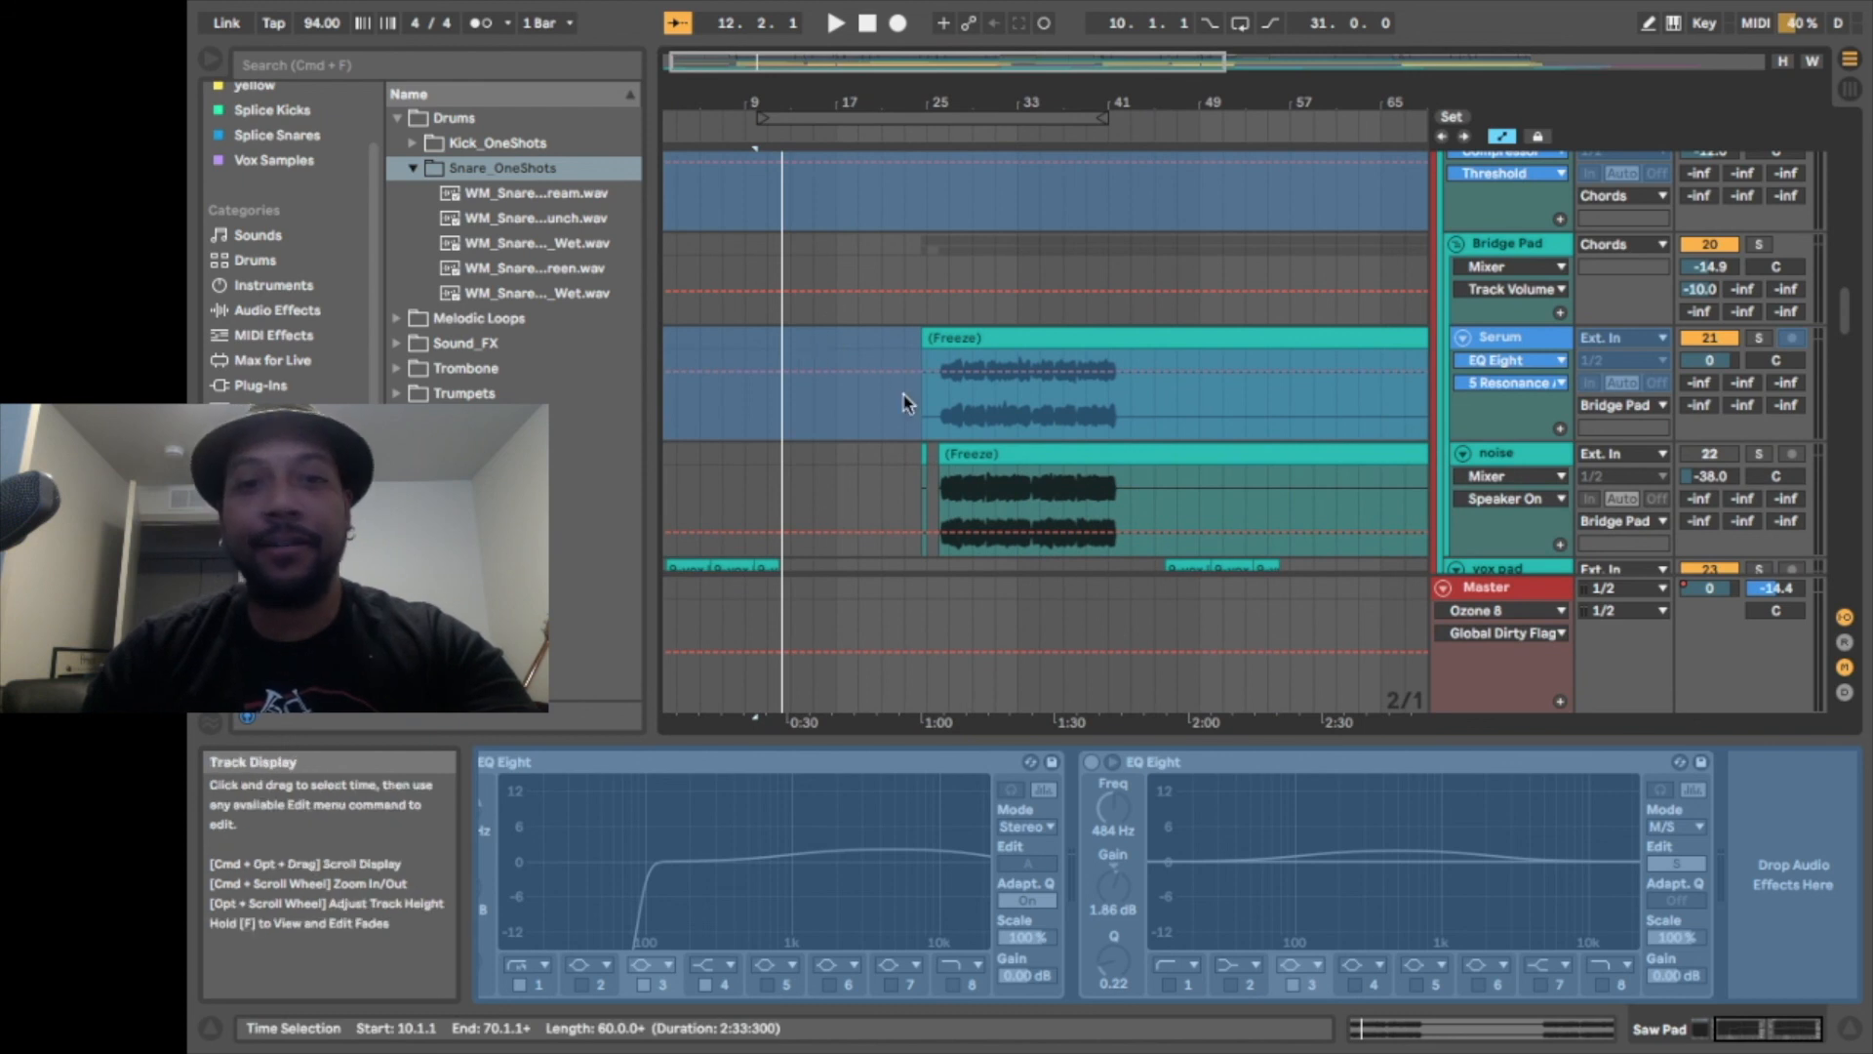
left_click(949, 408)
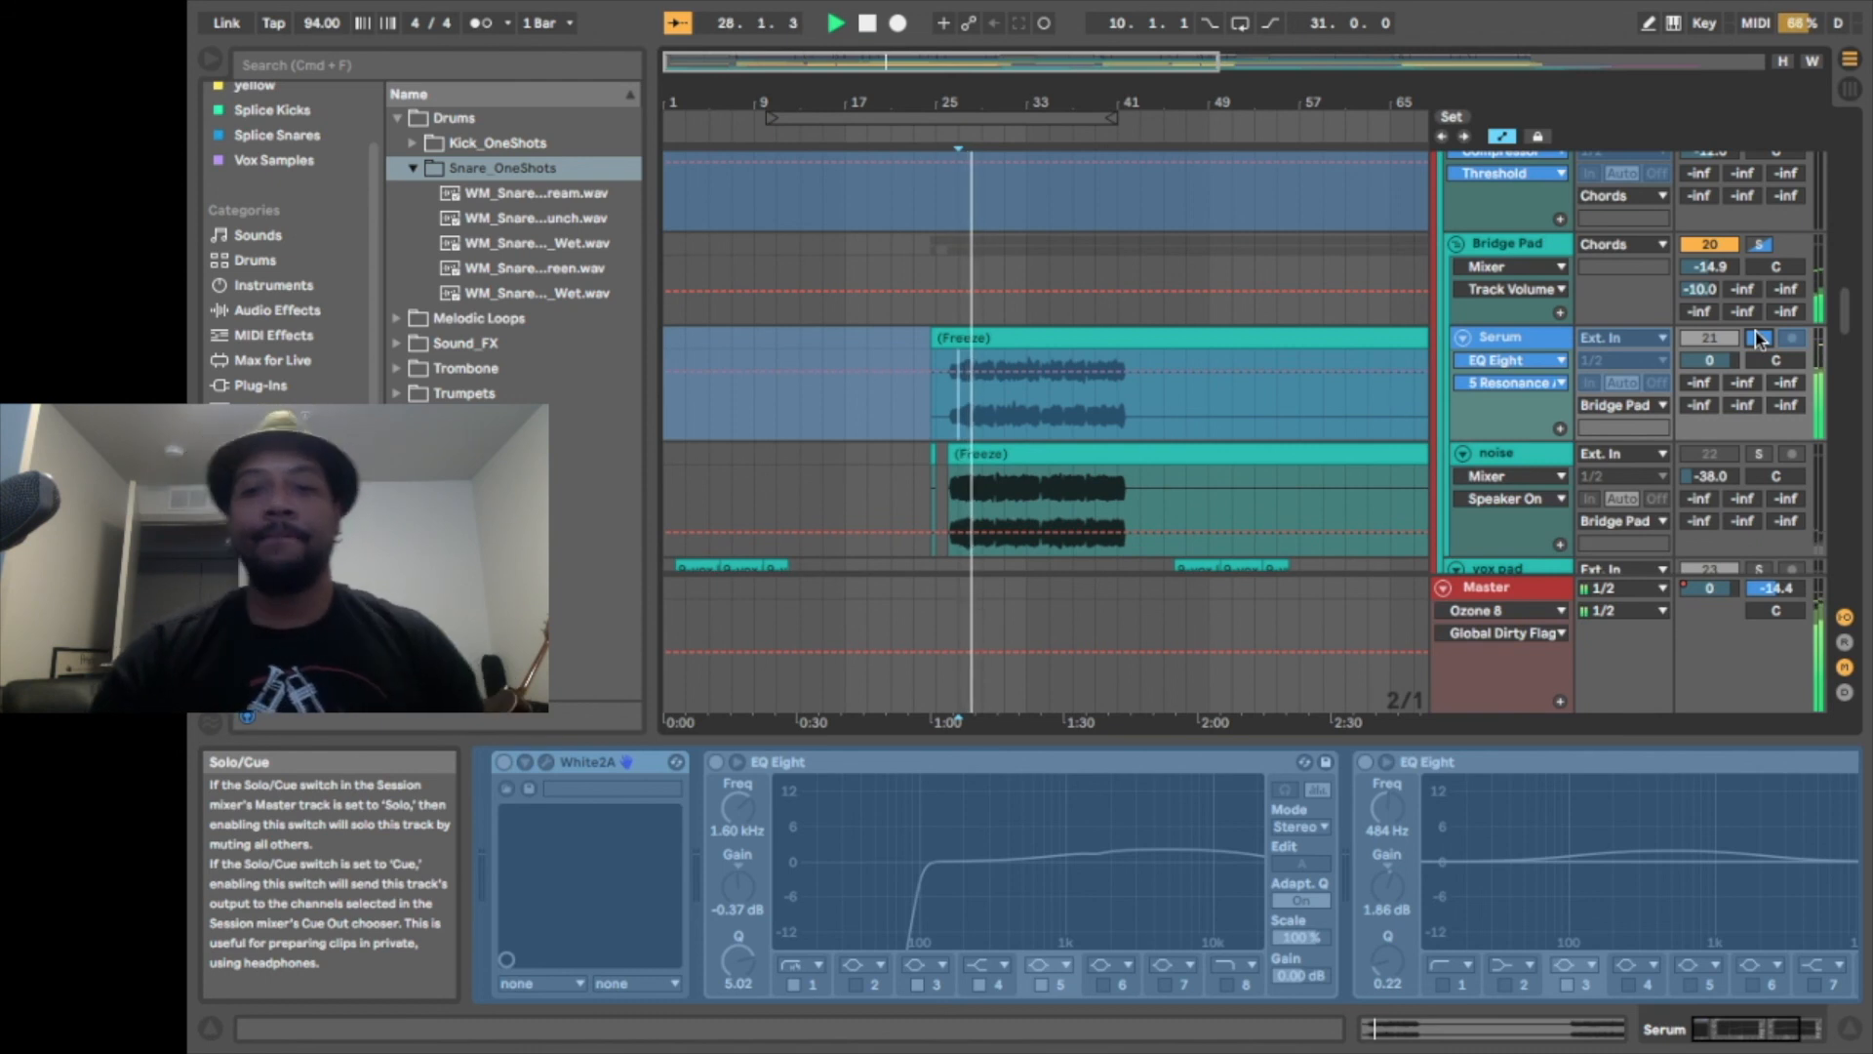
left_click(1758, 337)
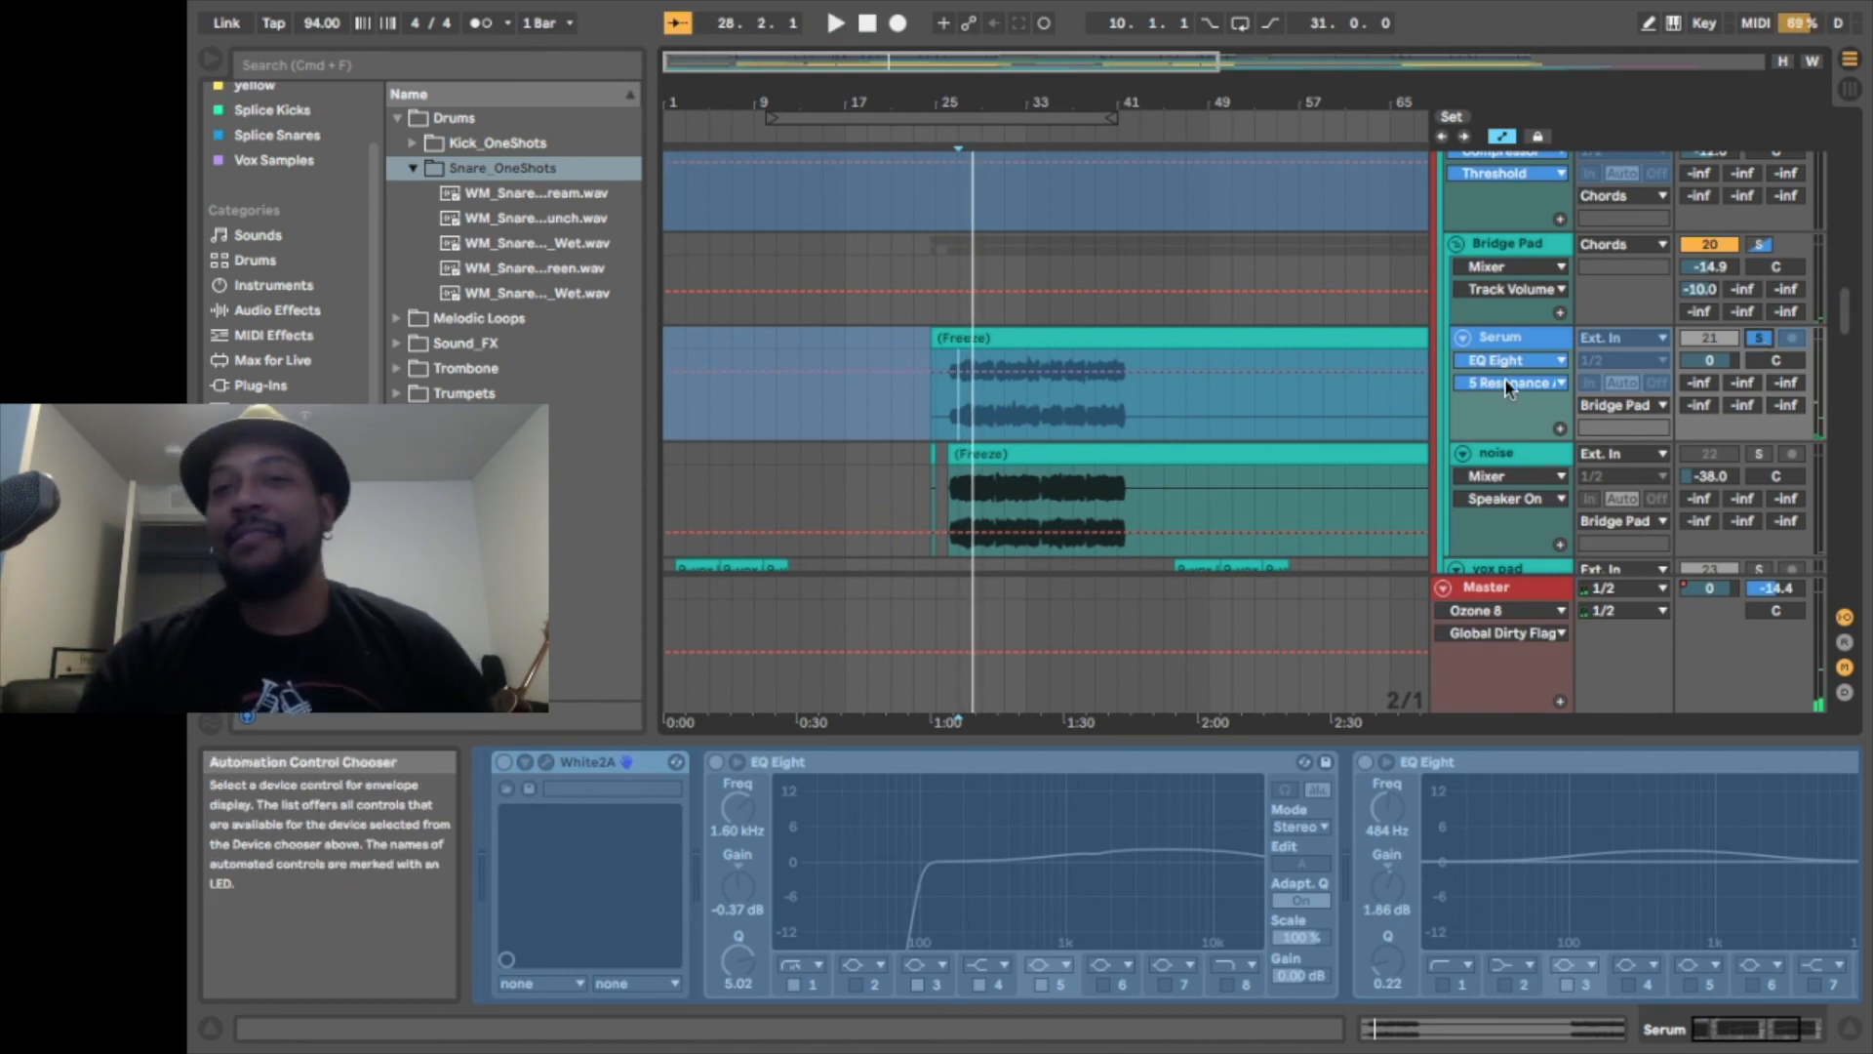
Open the Bridge Pad group's LFOTool window, audition the soloed group while viewing its volume curve, and close the window
scroll(1758, 367, "down", 2)
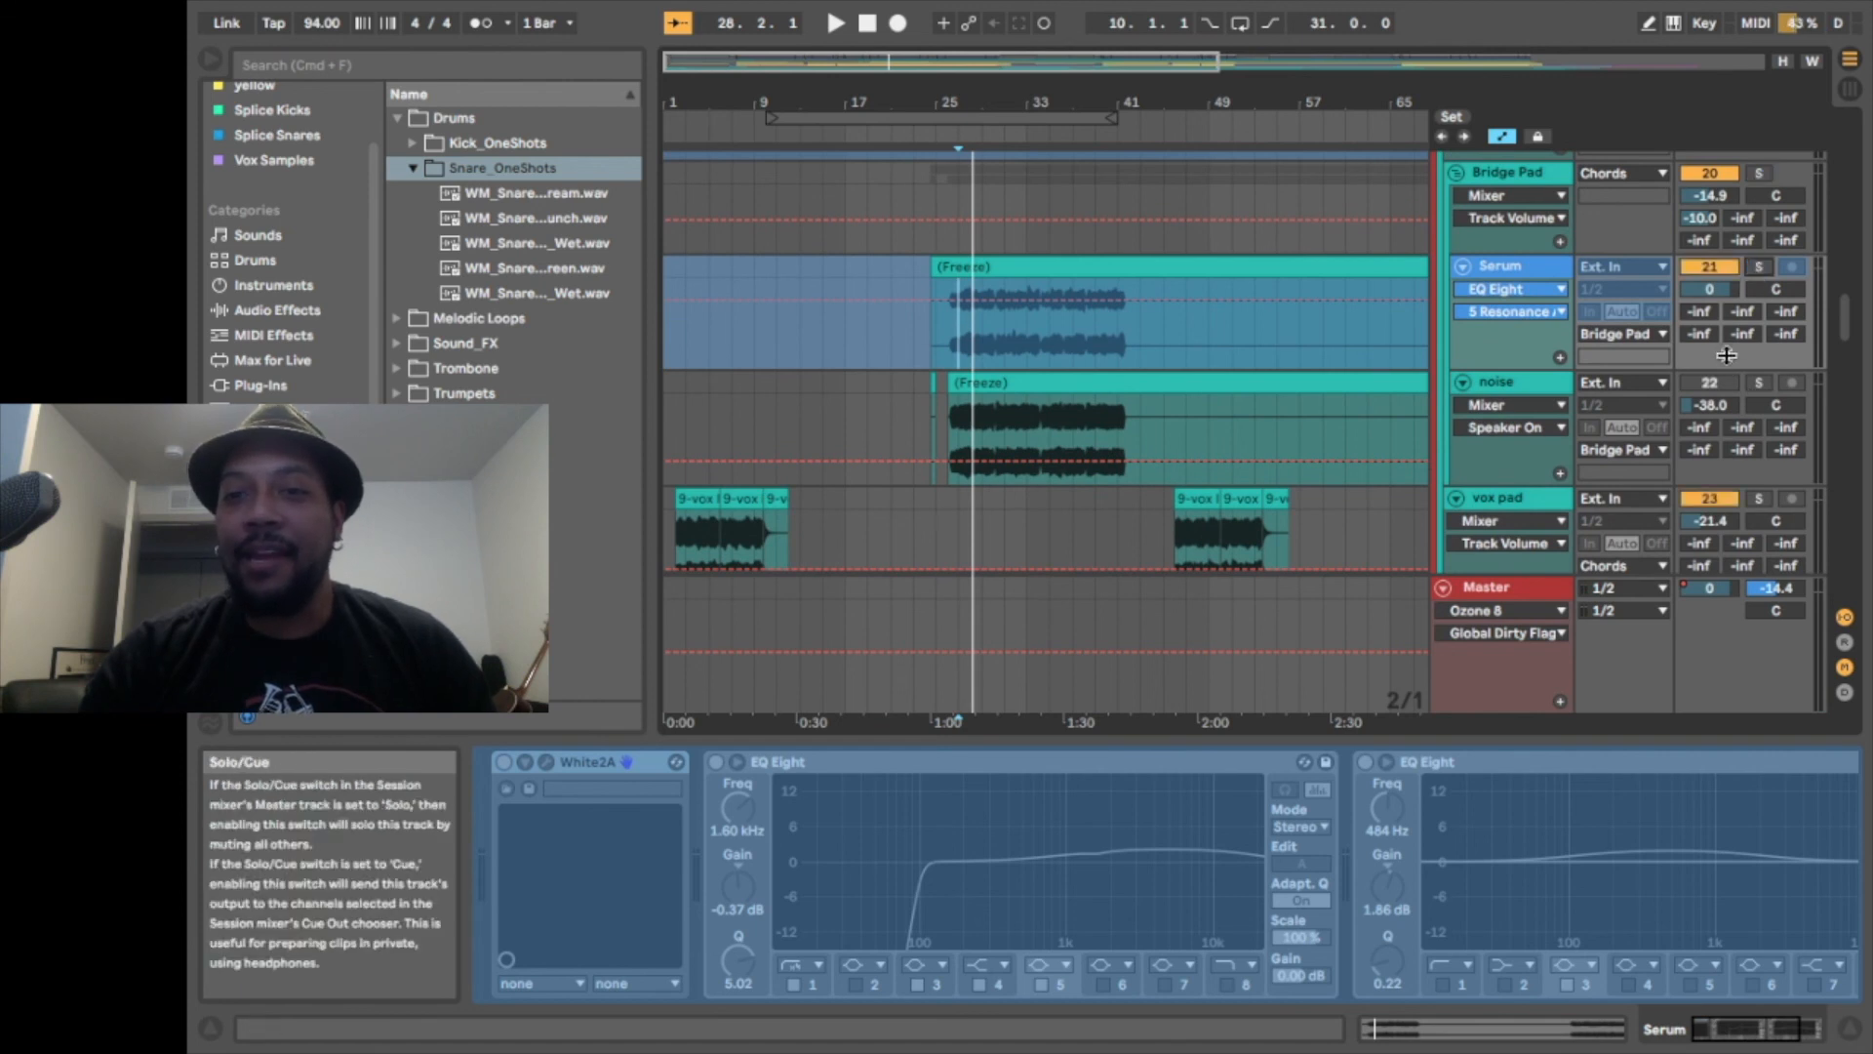
scroll(1727, 356, "up", 2)
left_click(1525, 257)
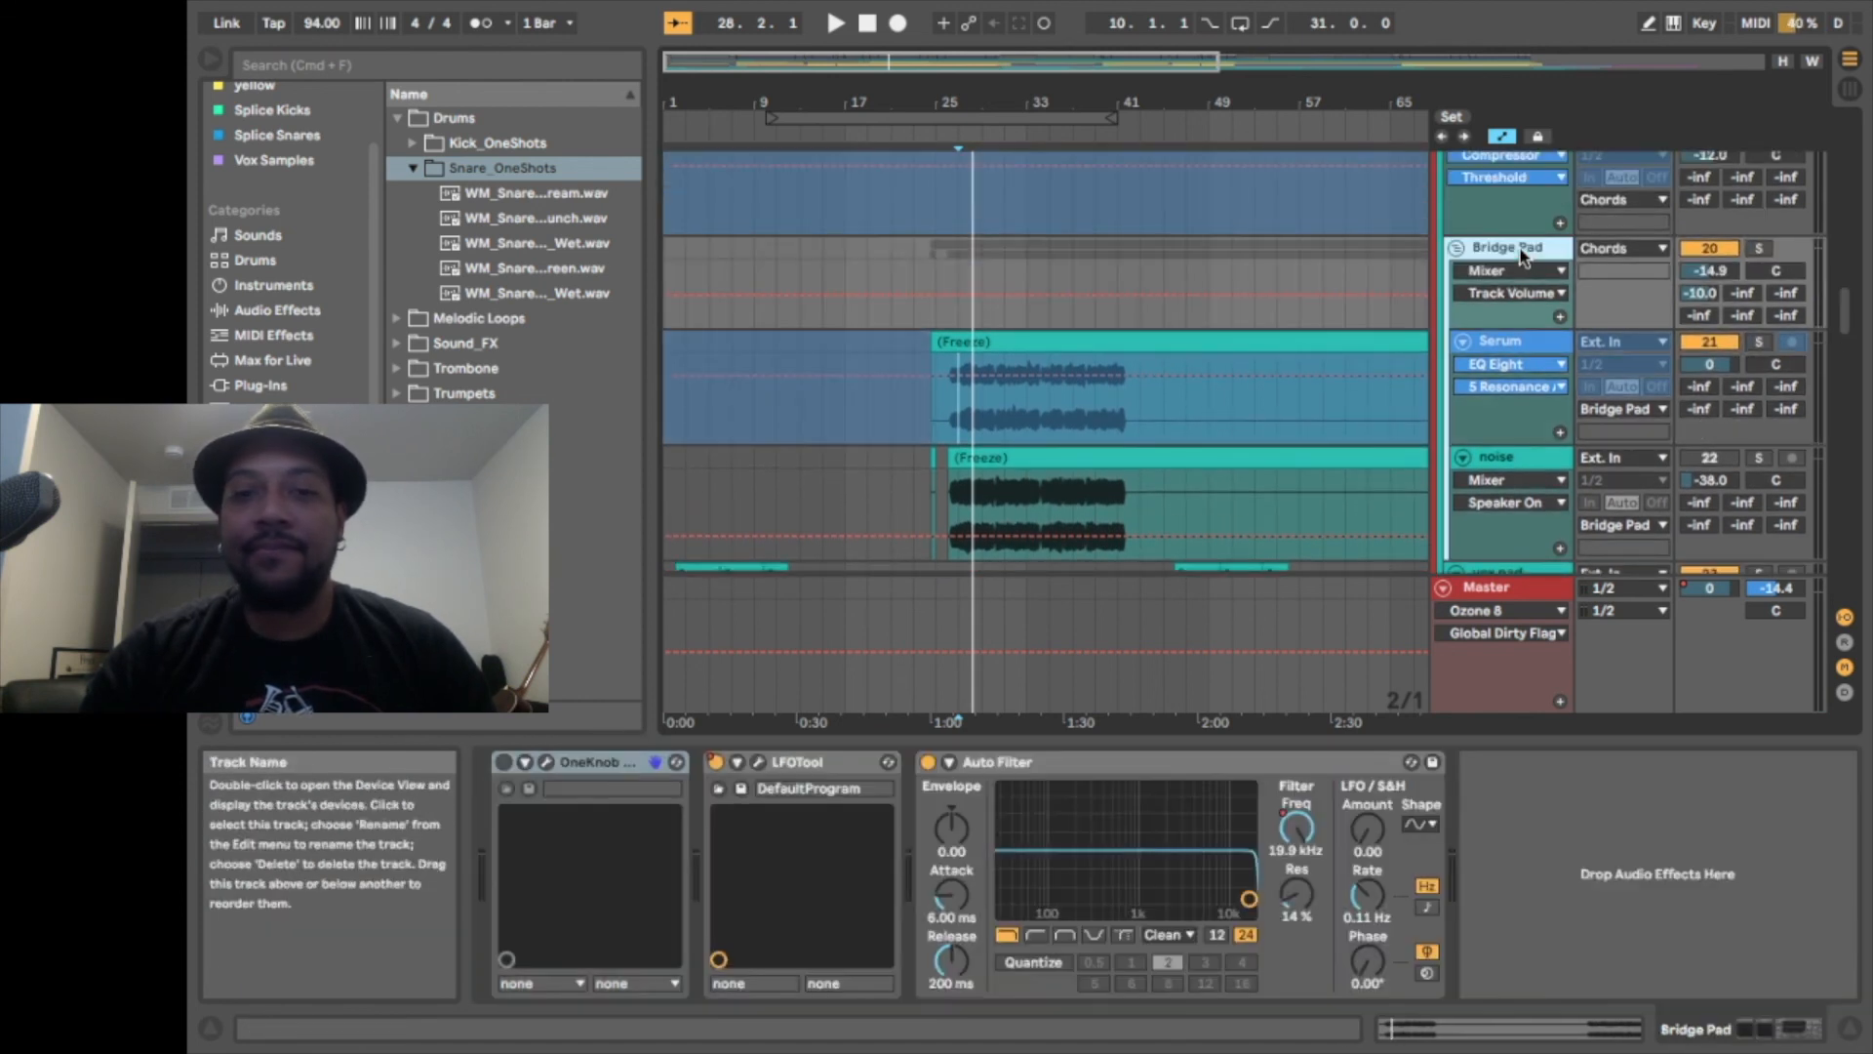
left_click(758, 762)
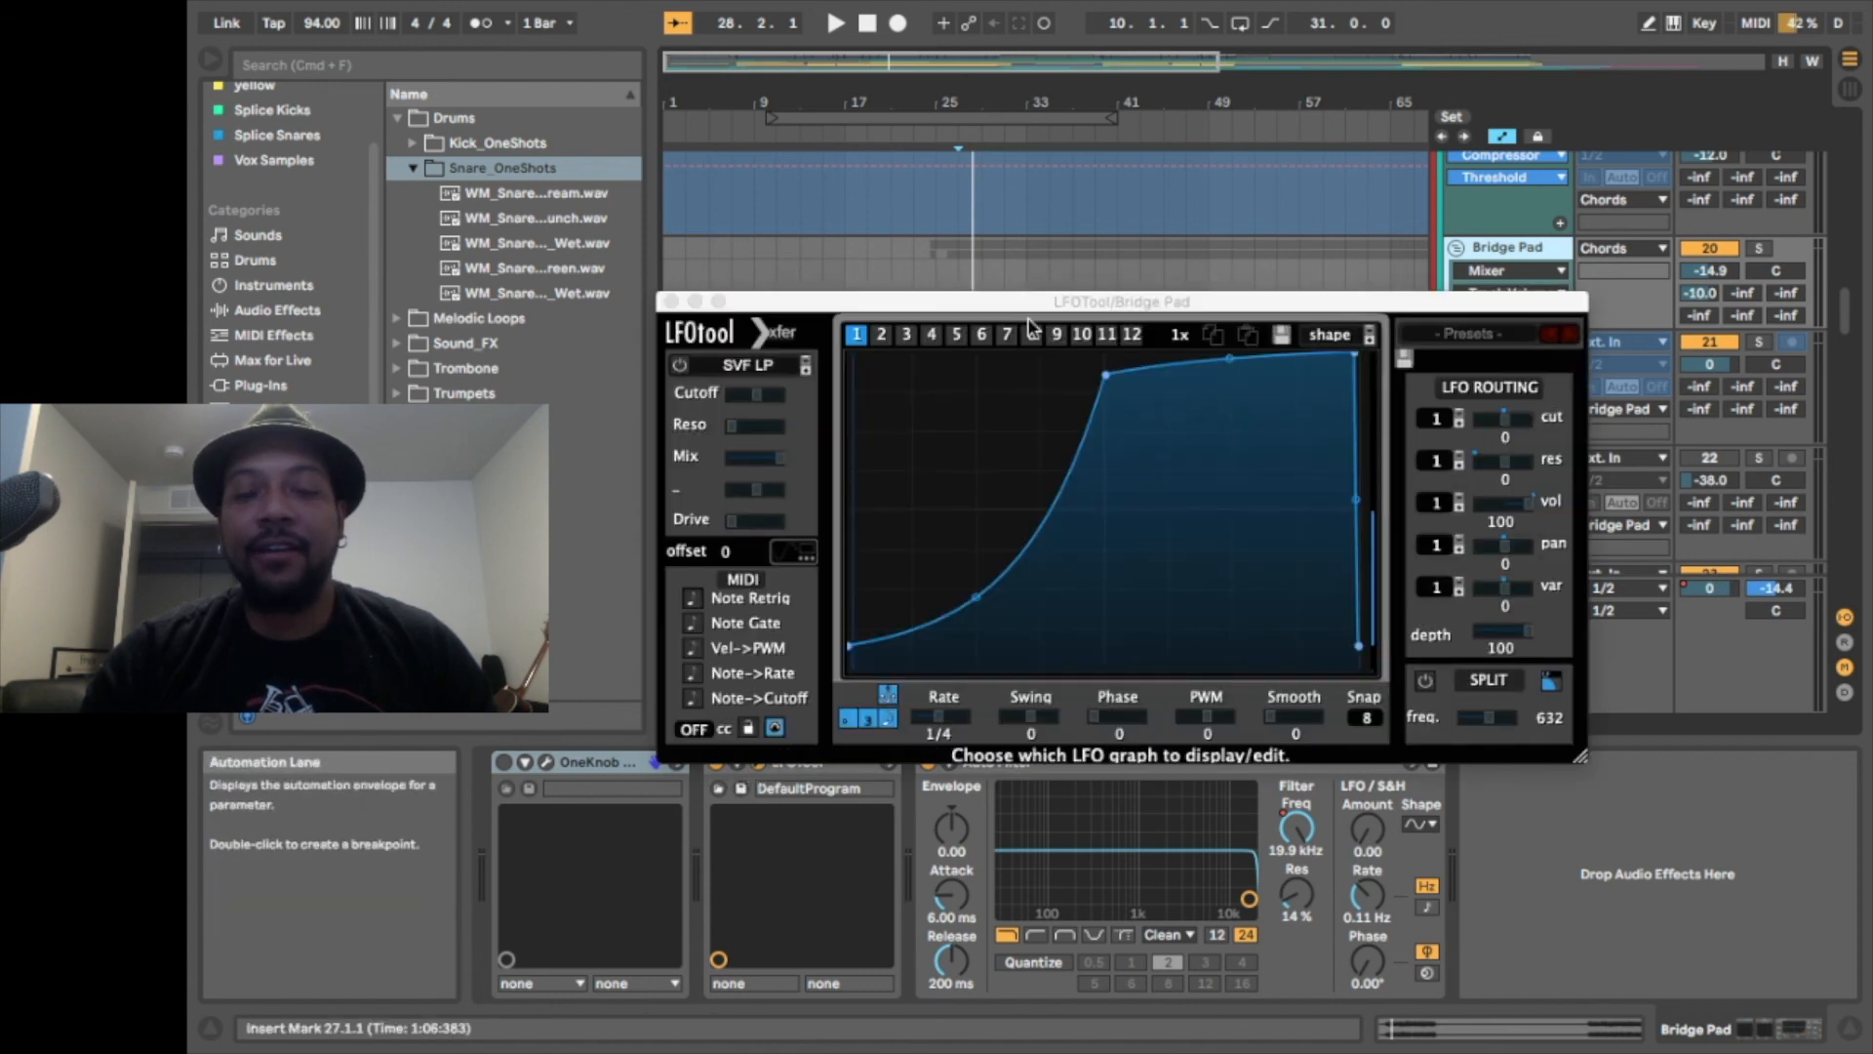
key("space")
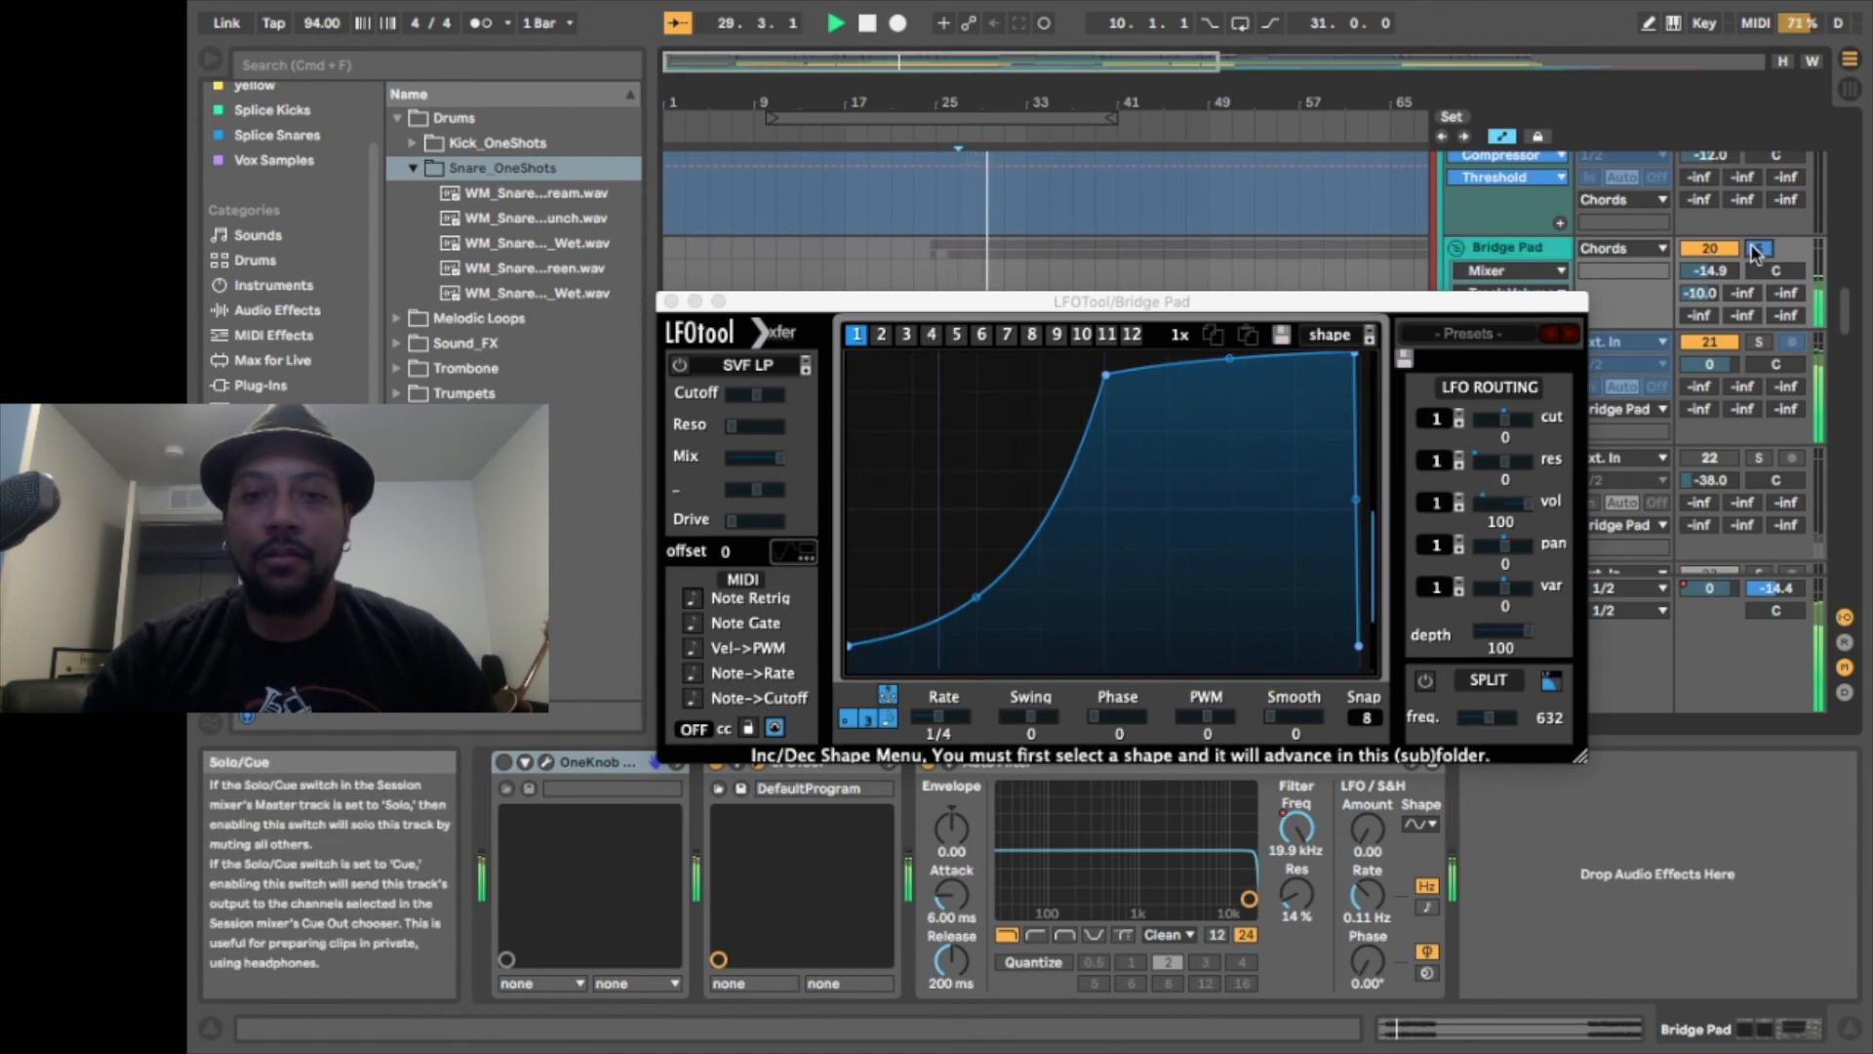
key("space")
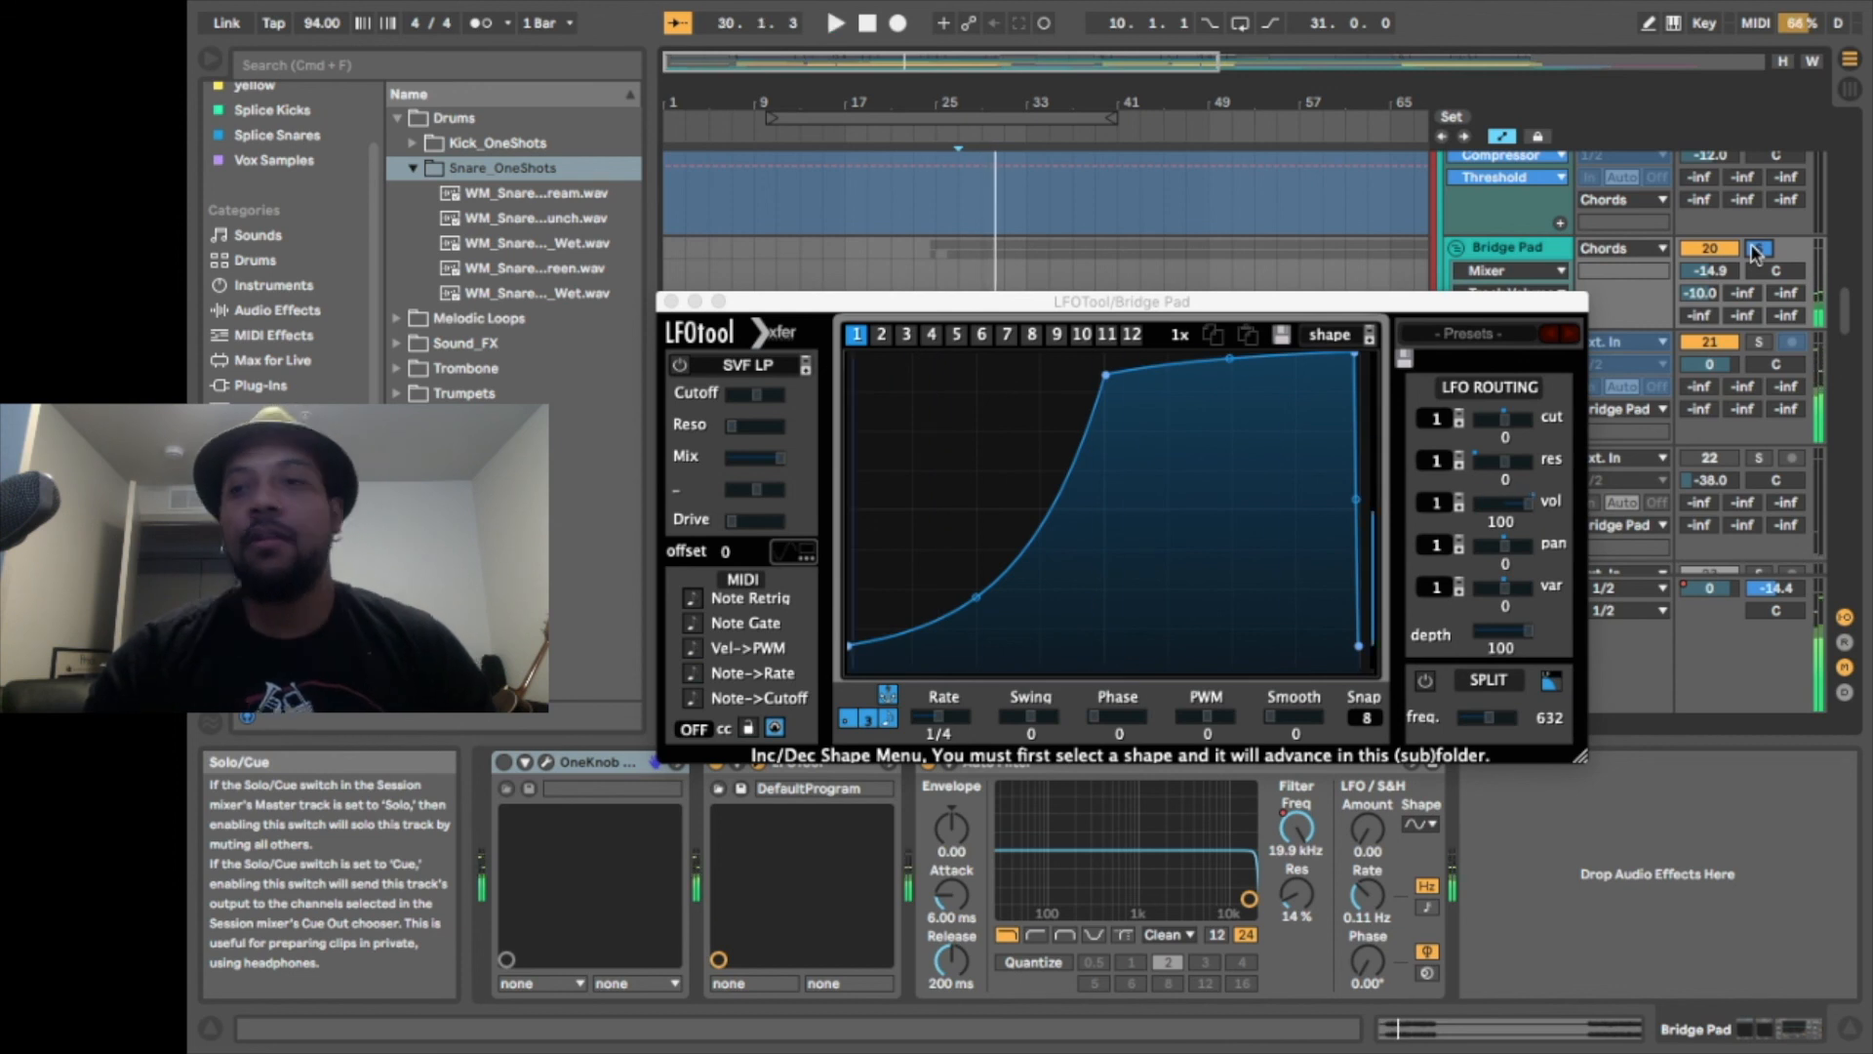
left_click(670, 301)
Show the devices of the Serum track in the Sequence group, and open the group's own LFOTool window to view its curve
scroll(1421, 375, "down", 10)
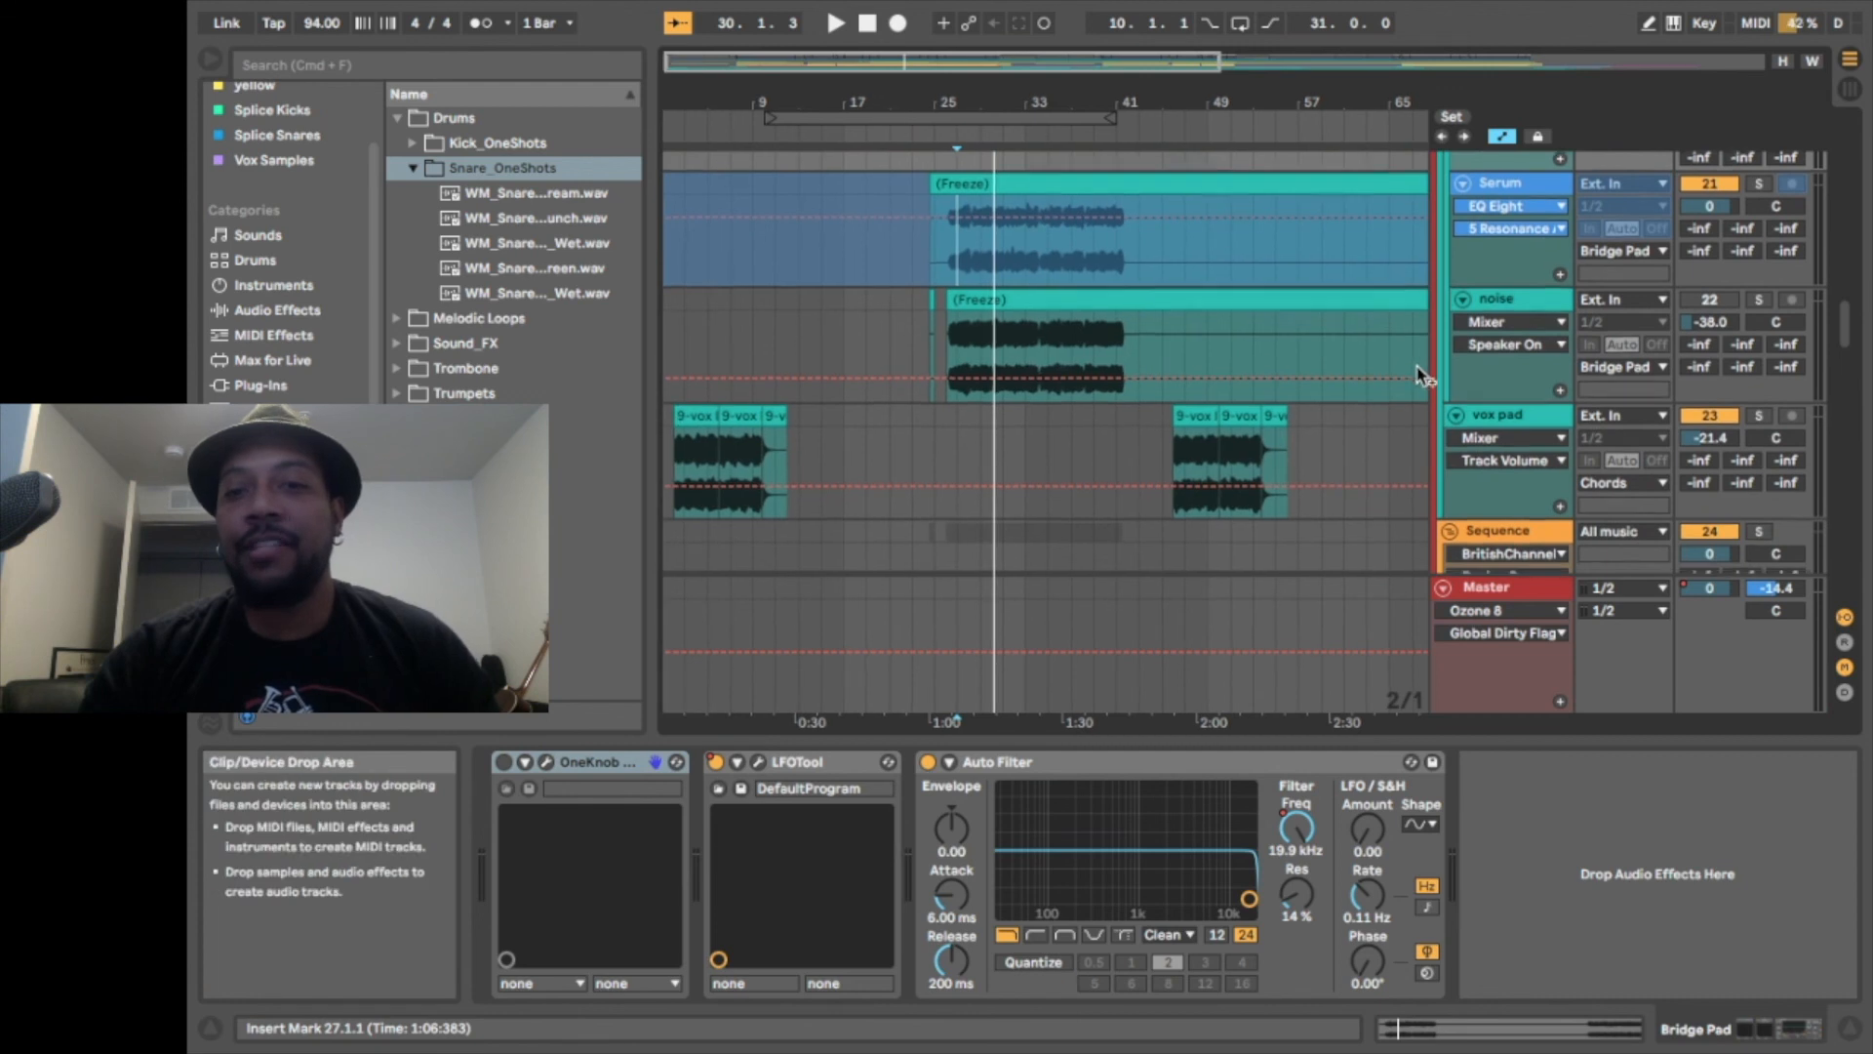
scroll(1421, 375, "down", 2)
scroll(1512, 352, "down", 4)
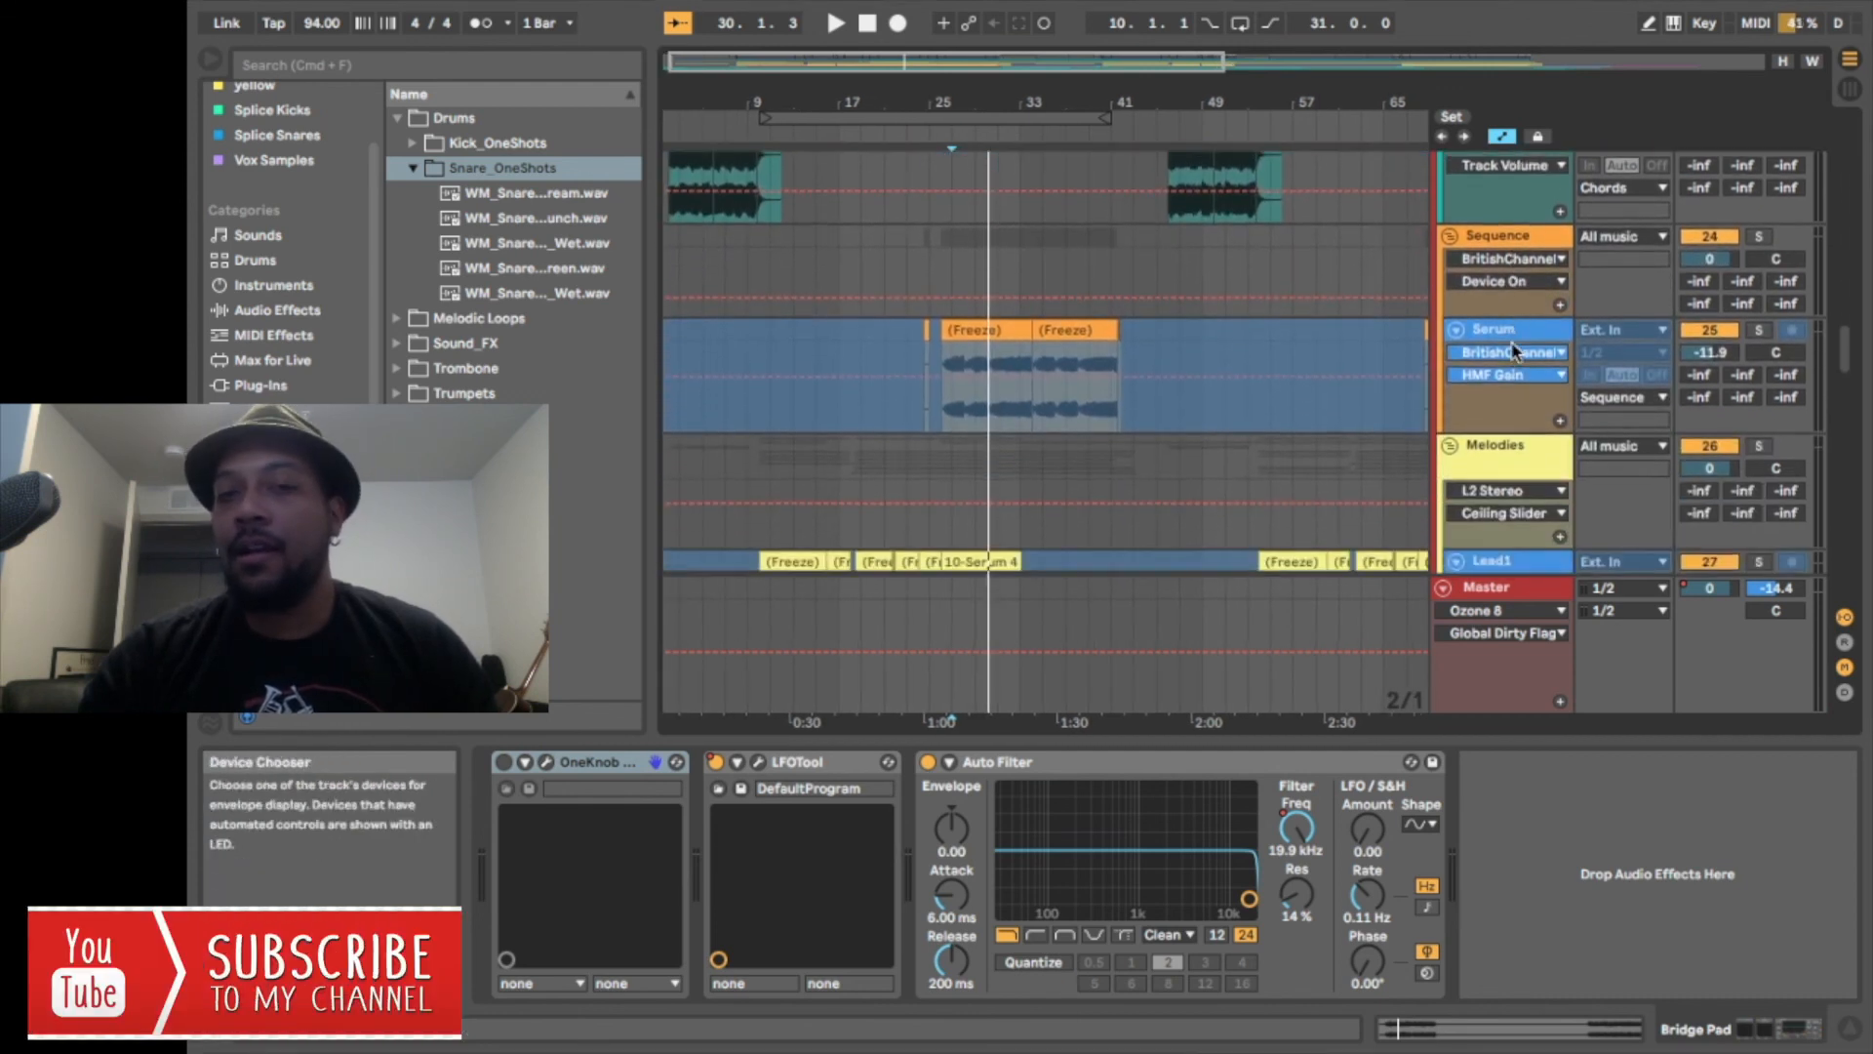
left_click(981, 328)
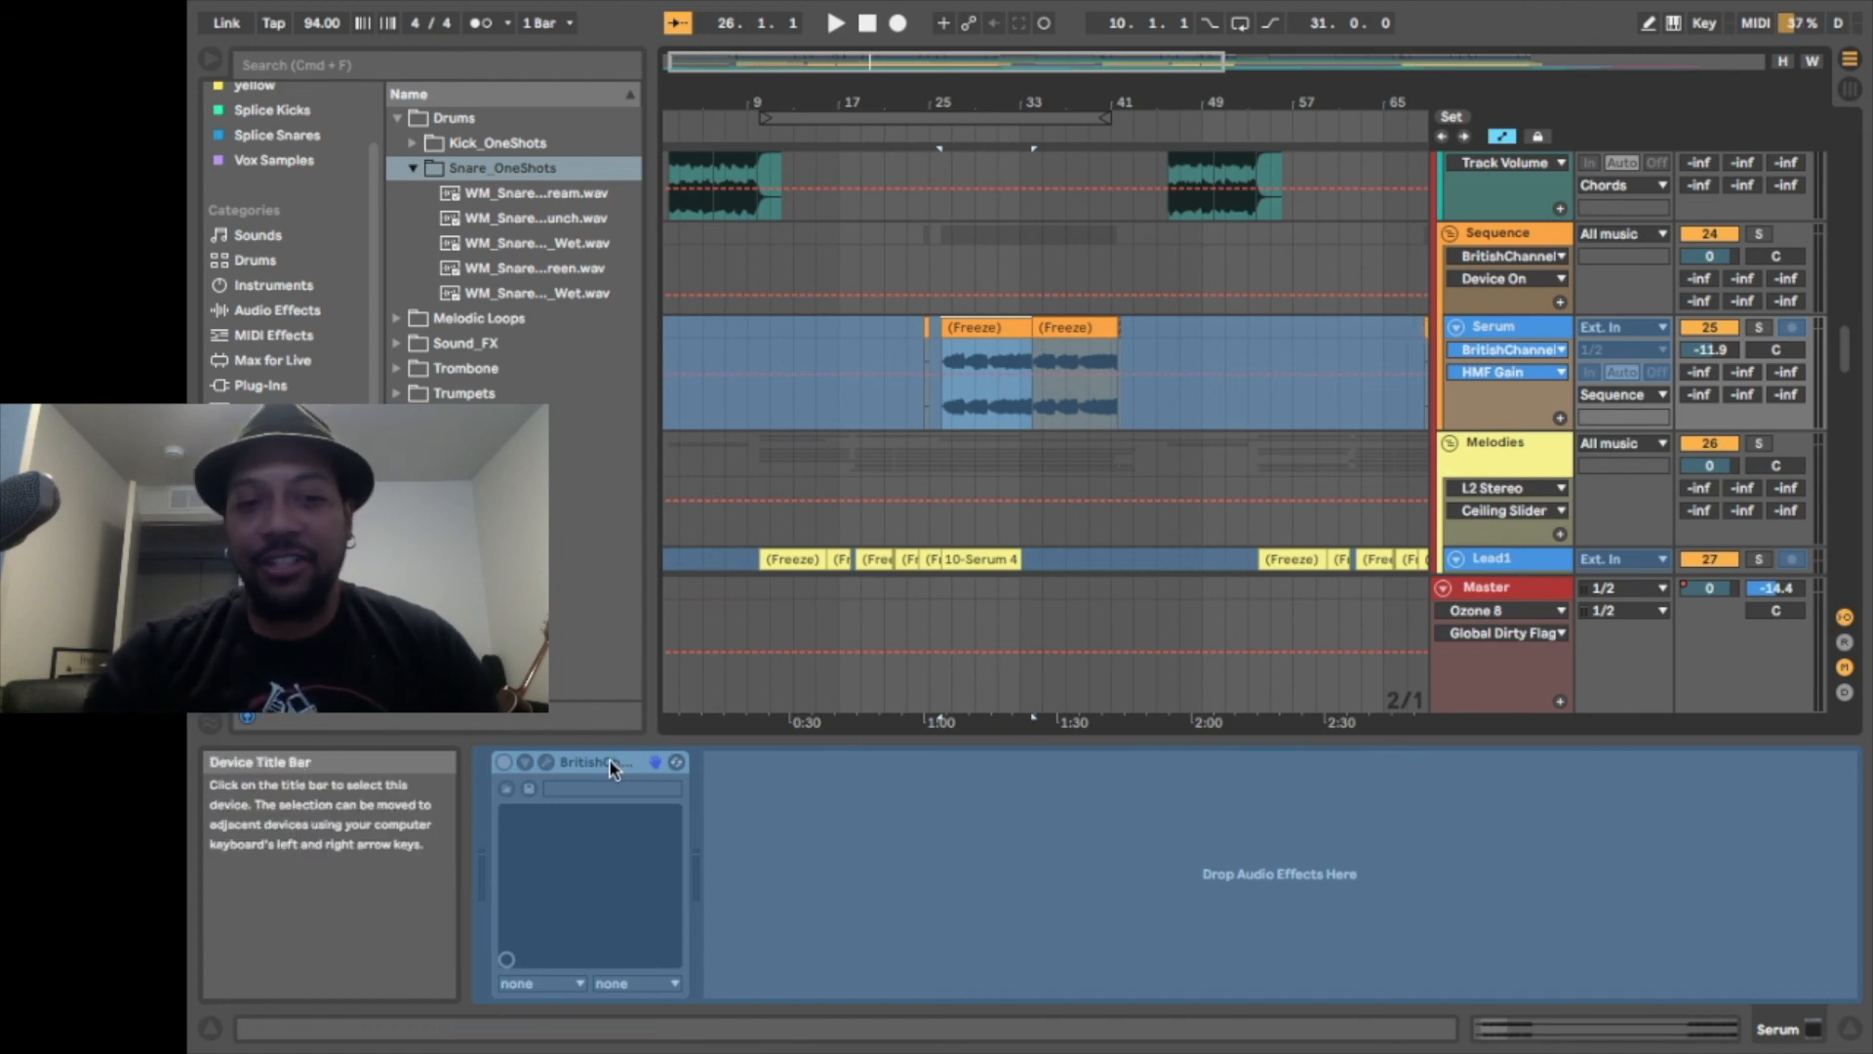
left_click(1513, 235)
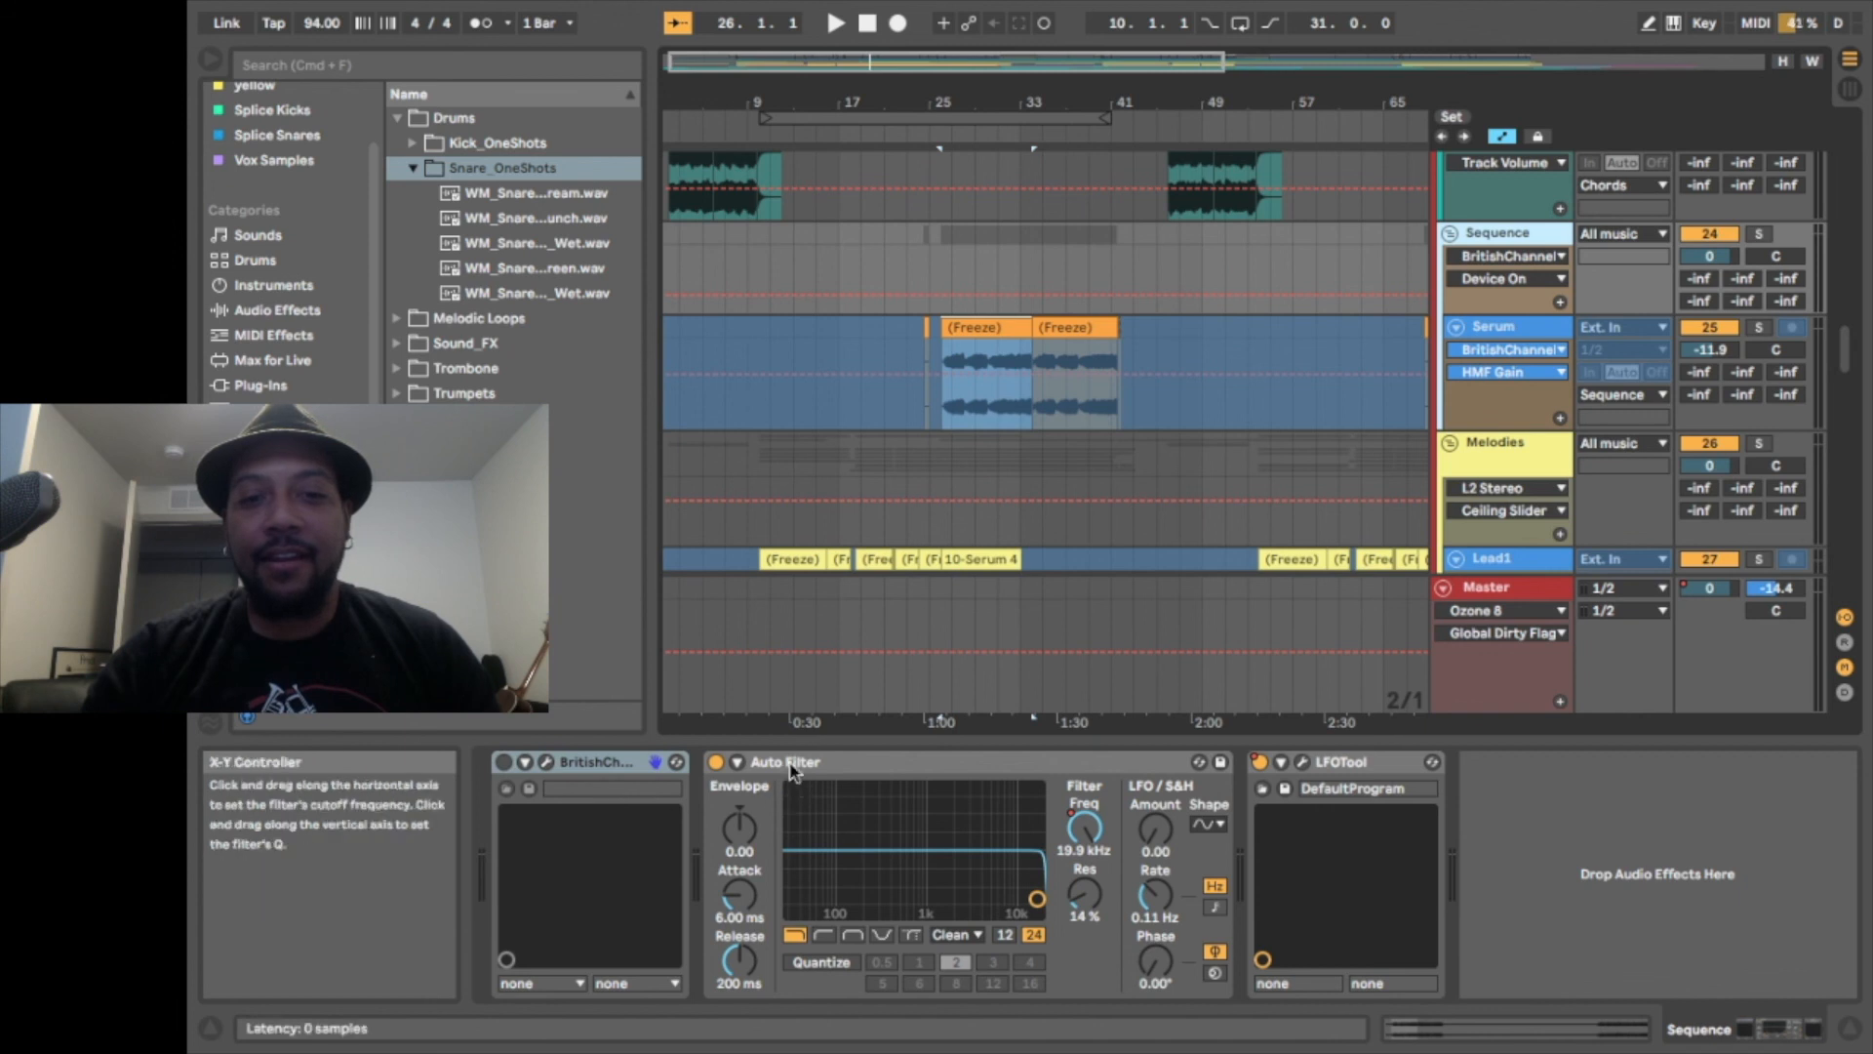
left_click(1303, 762)
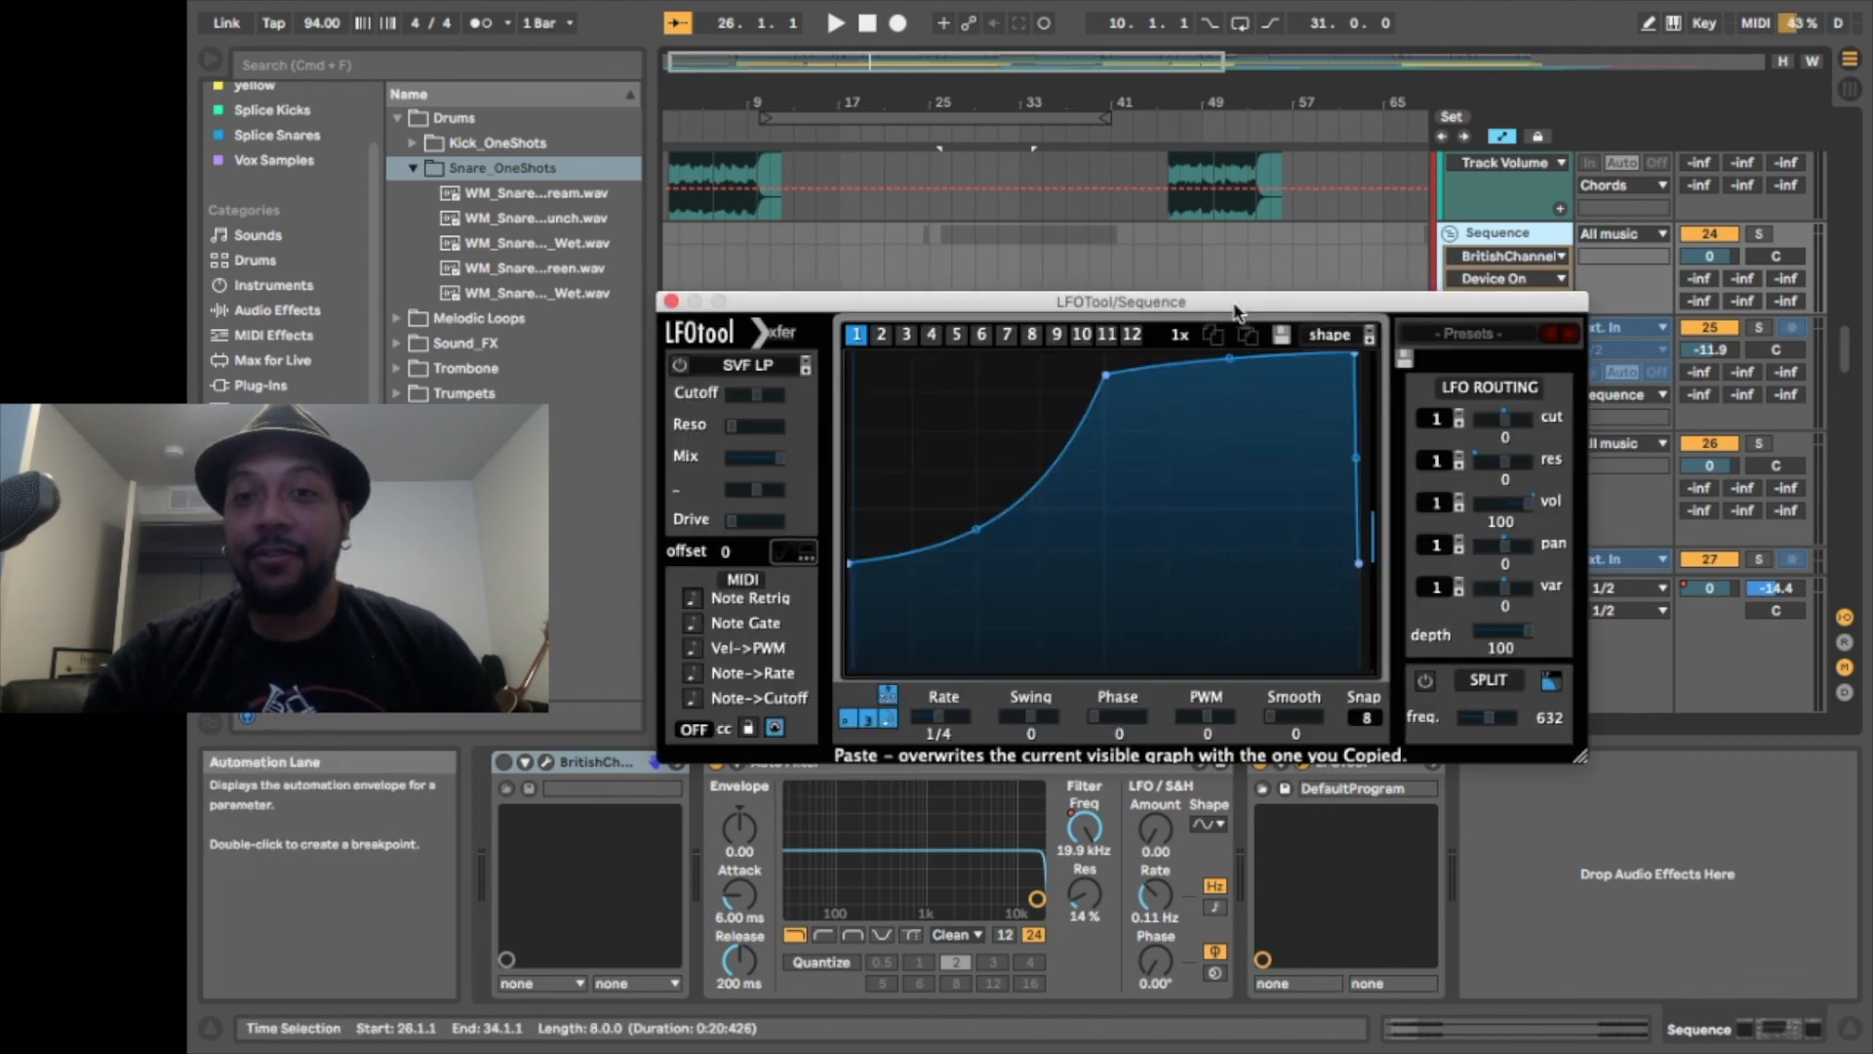
Solo the Sequence group and play it from bar 26 with its LFOTool volume curve in view
left_click_drag(1239, 309, 1545, 690)
left_click(1760, 235)
key("space")
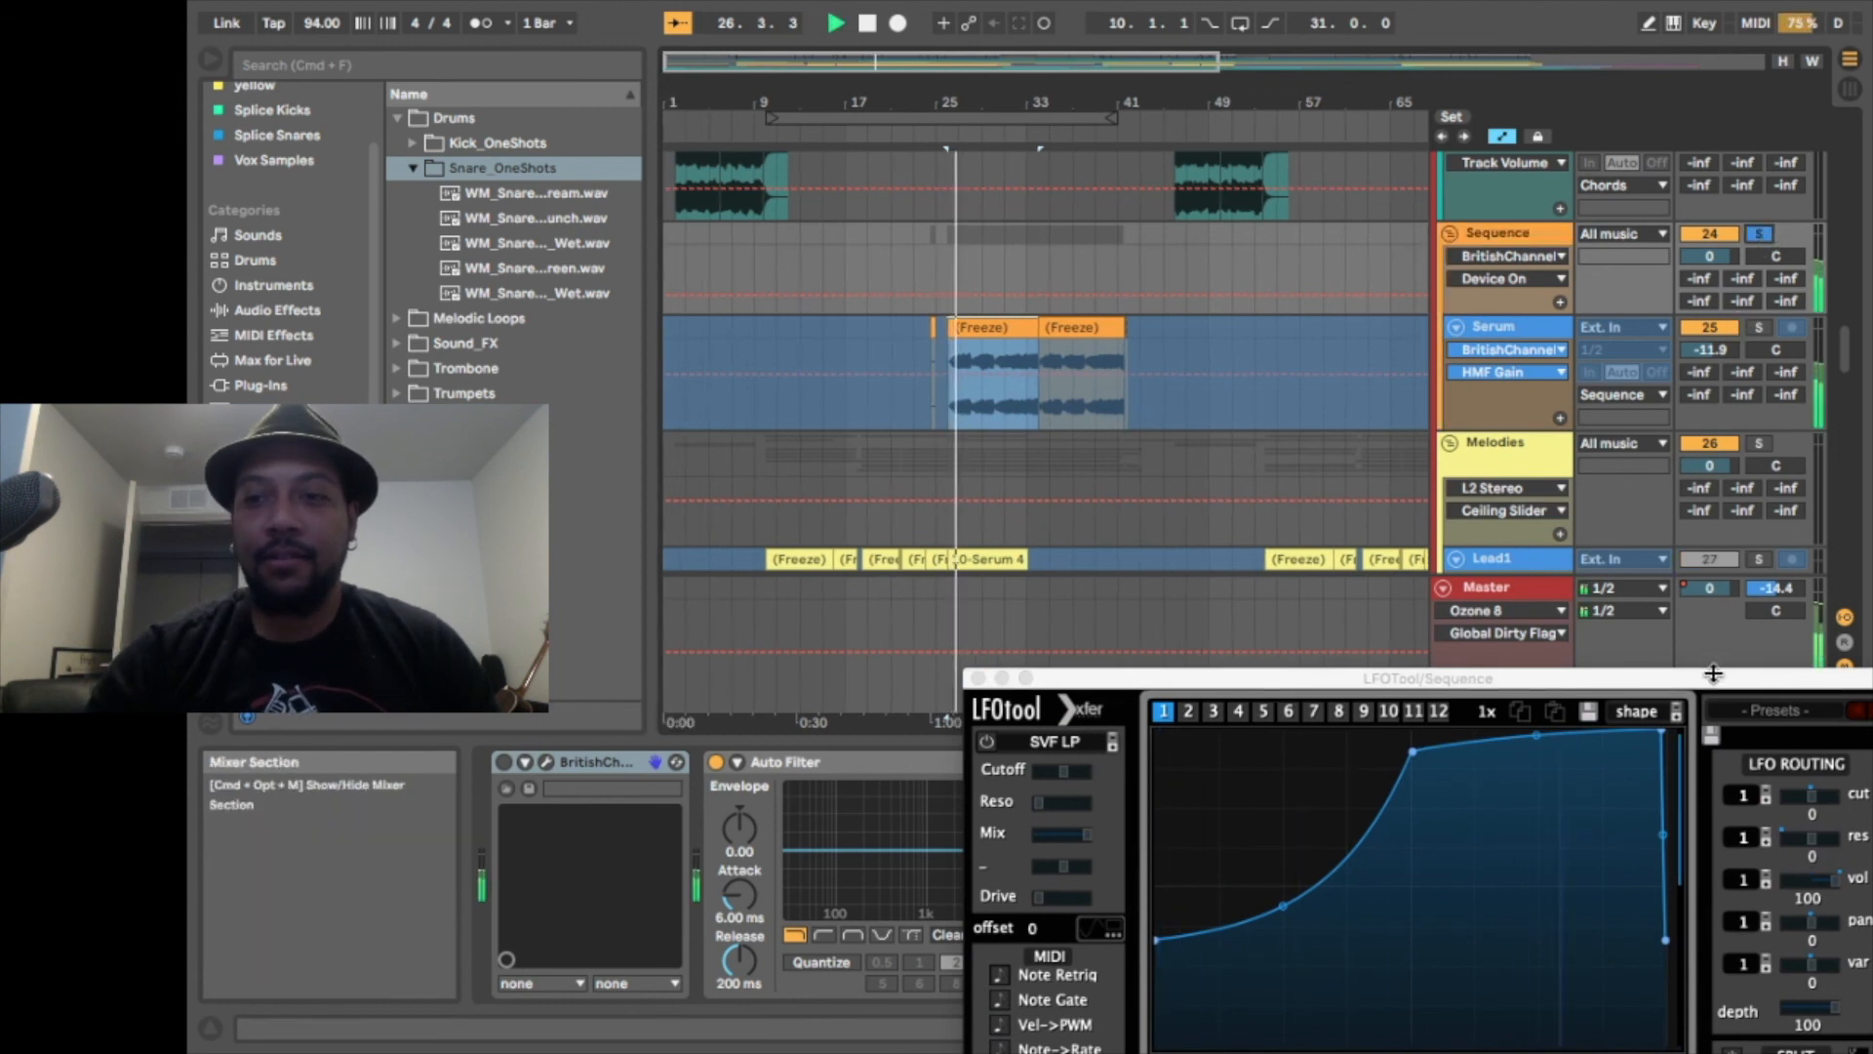
left_click_drag(1711, 680, 1564, 432)
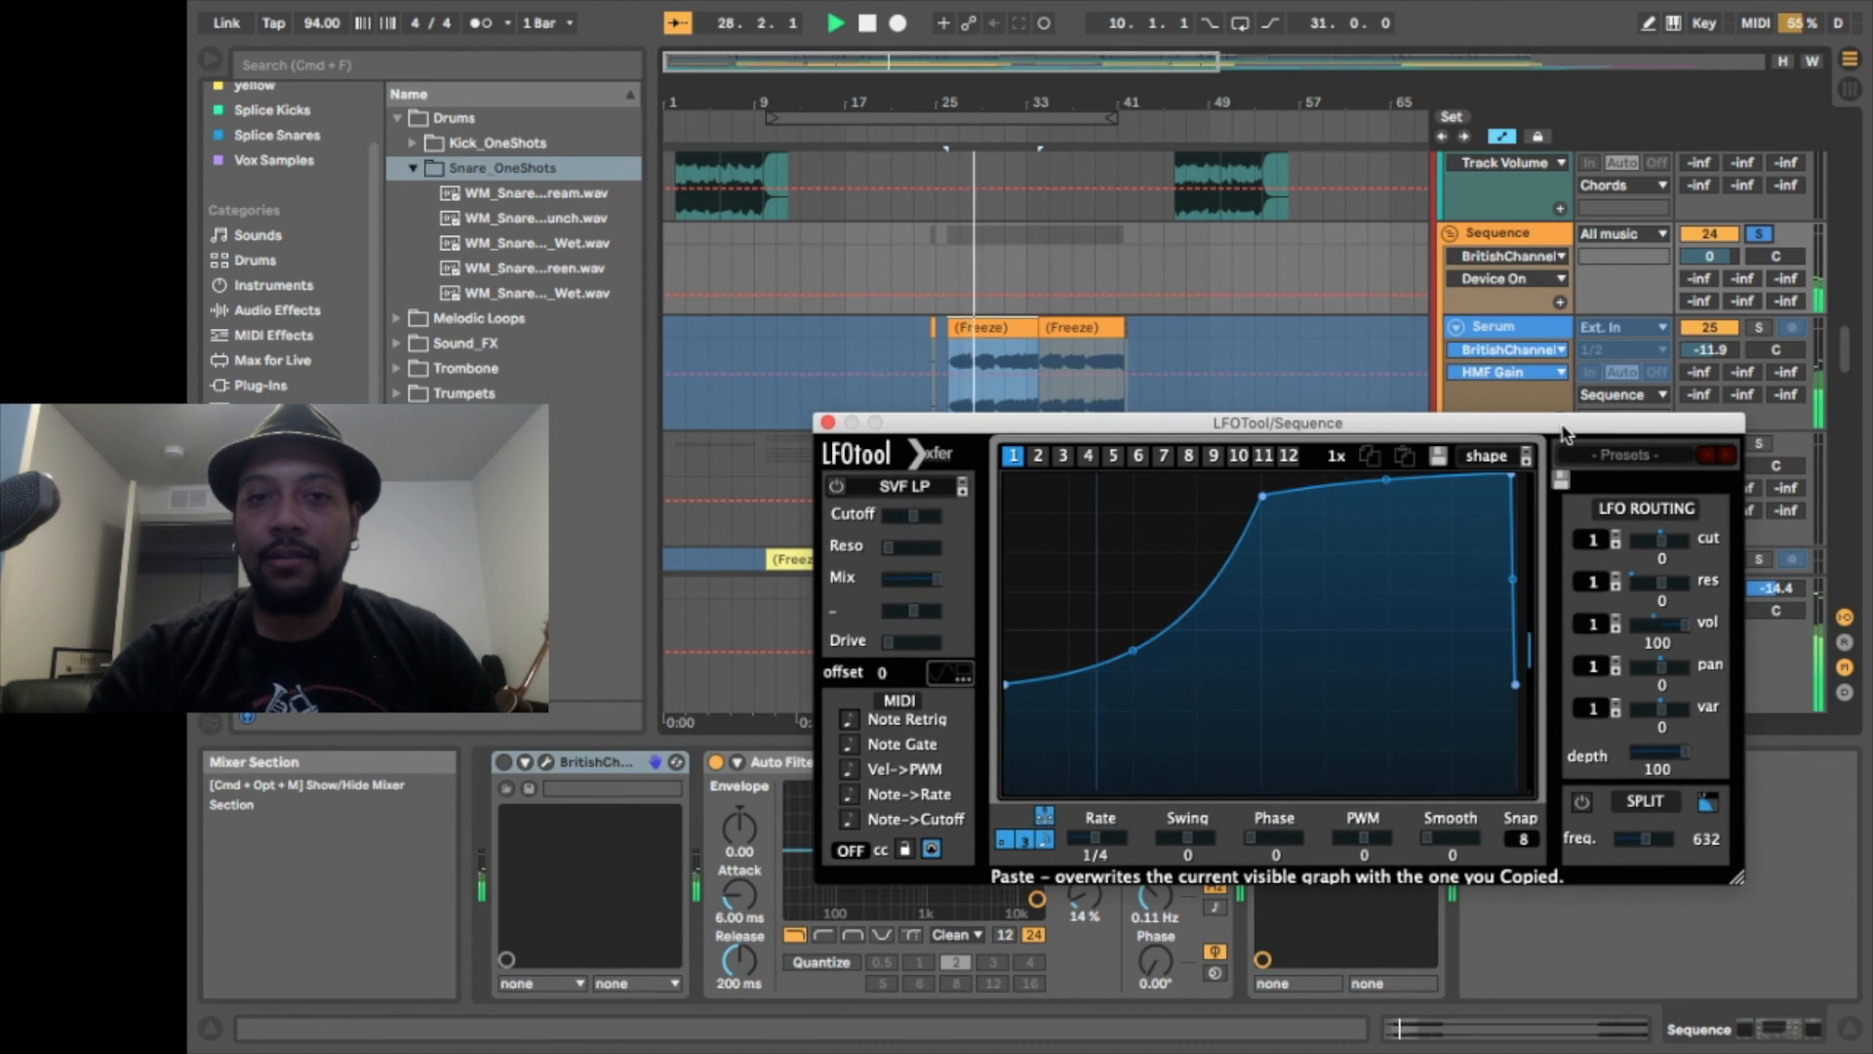
left_click_drag(1564, 432, 1405, 377)
key("space")
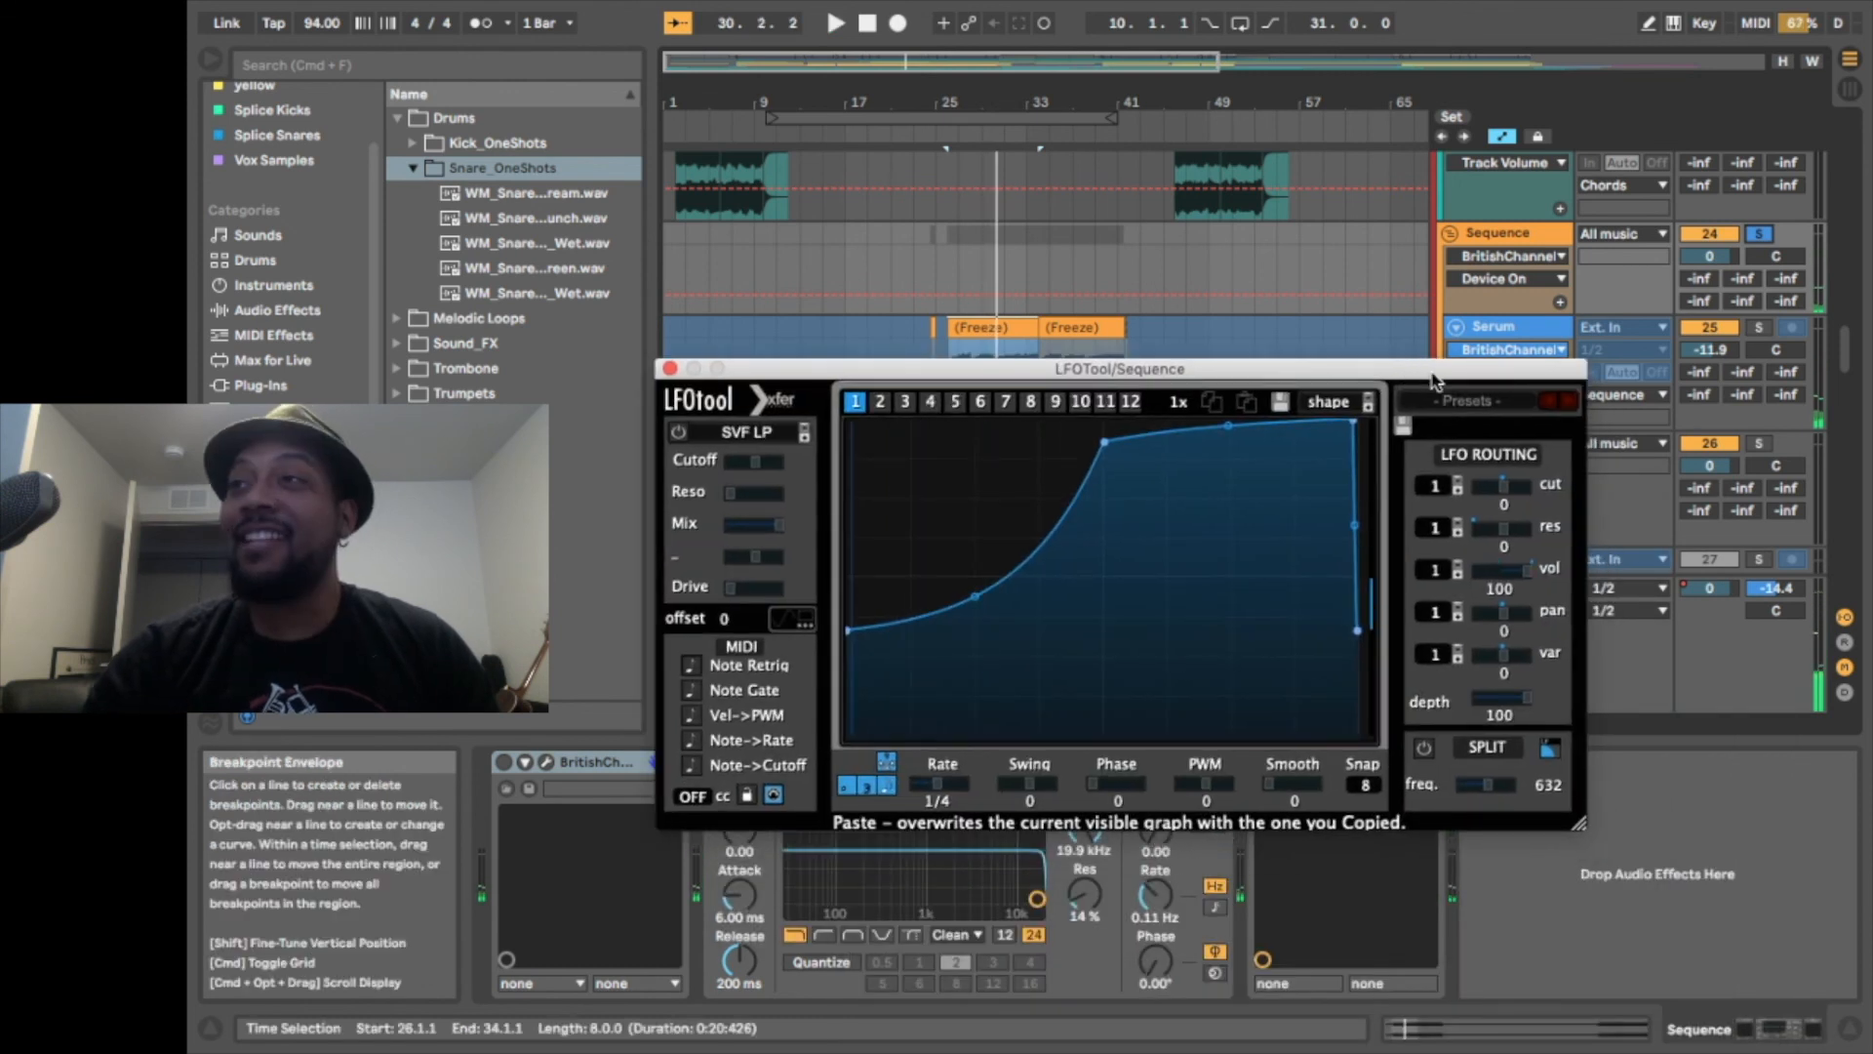
Take the Sequence group out of solo and play the section in the full mix with LFOTool closed
left_click(1757, 234)
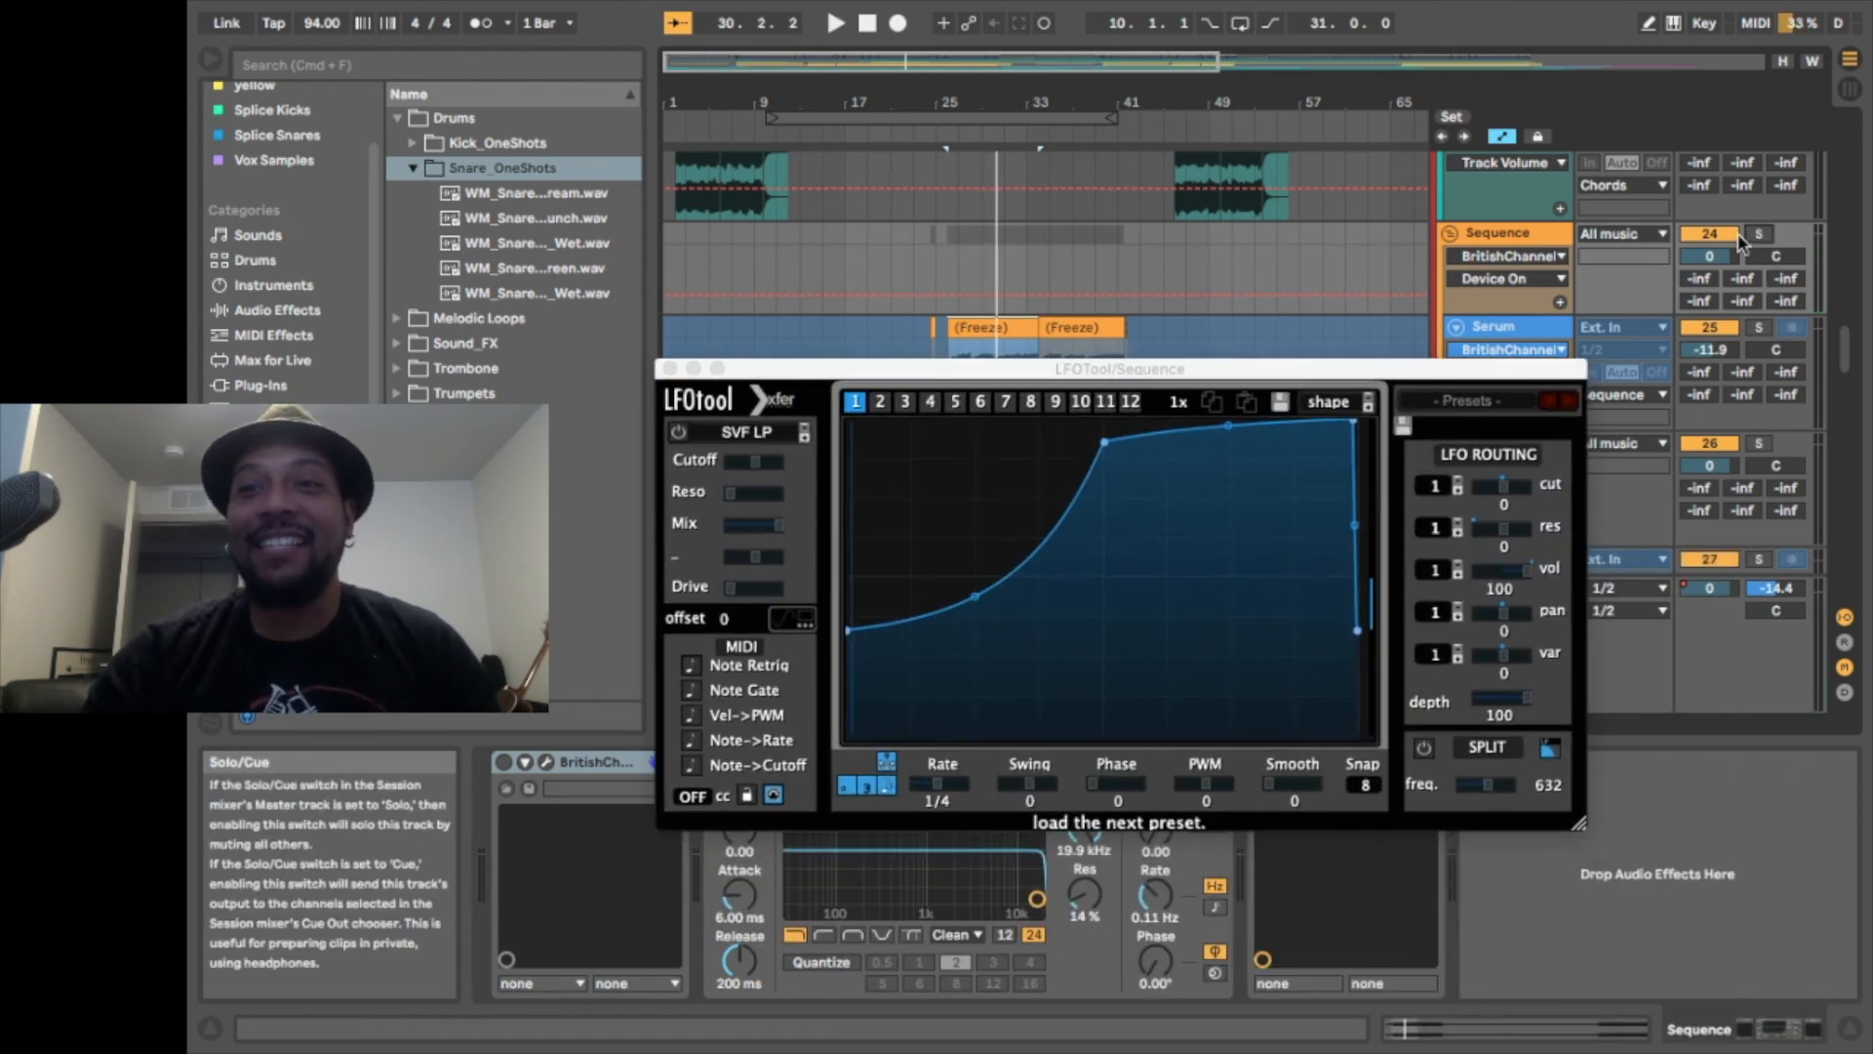
left_click(669, 368)
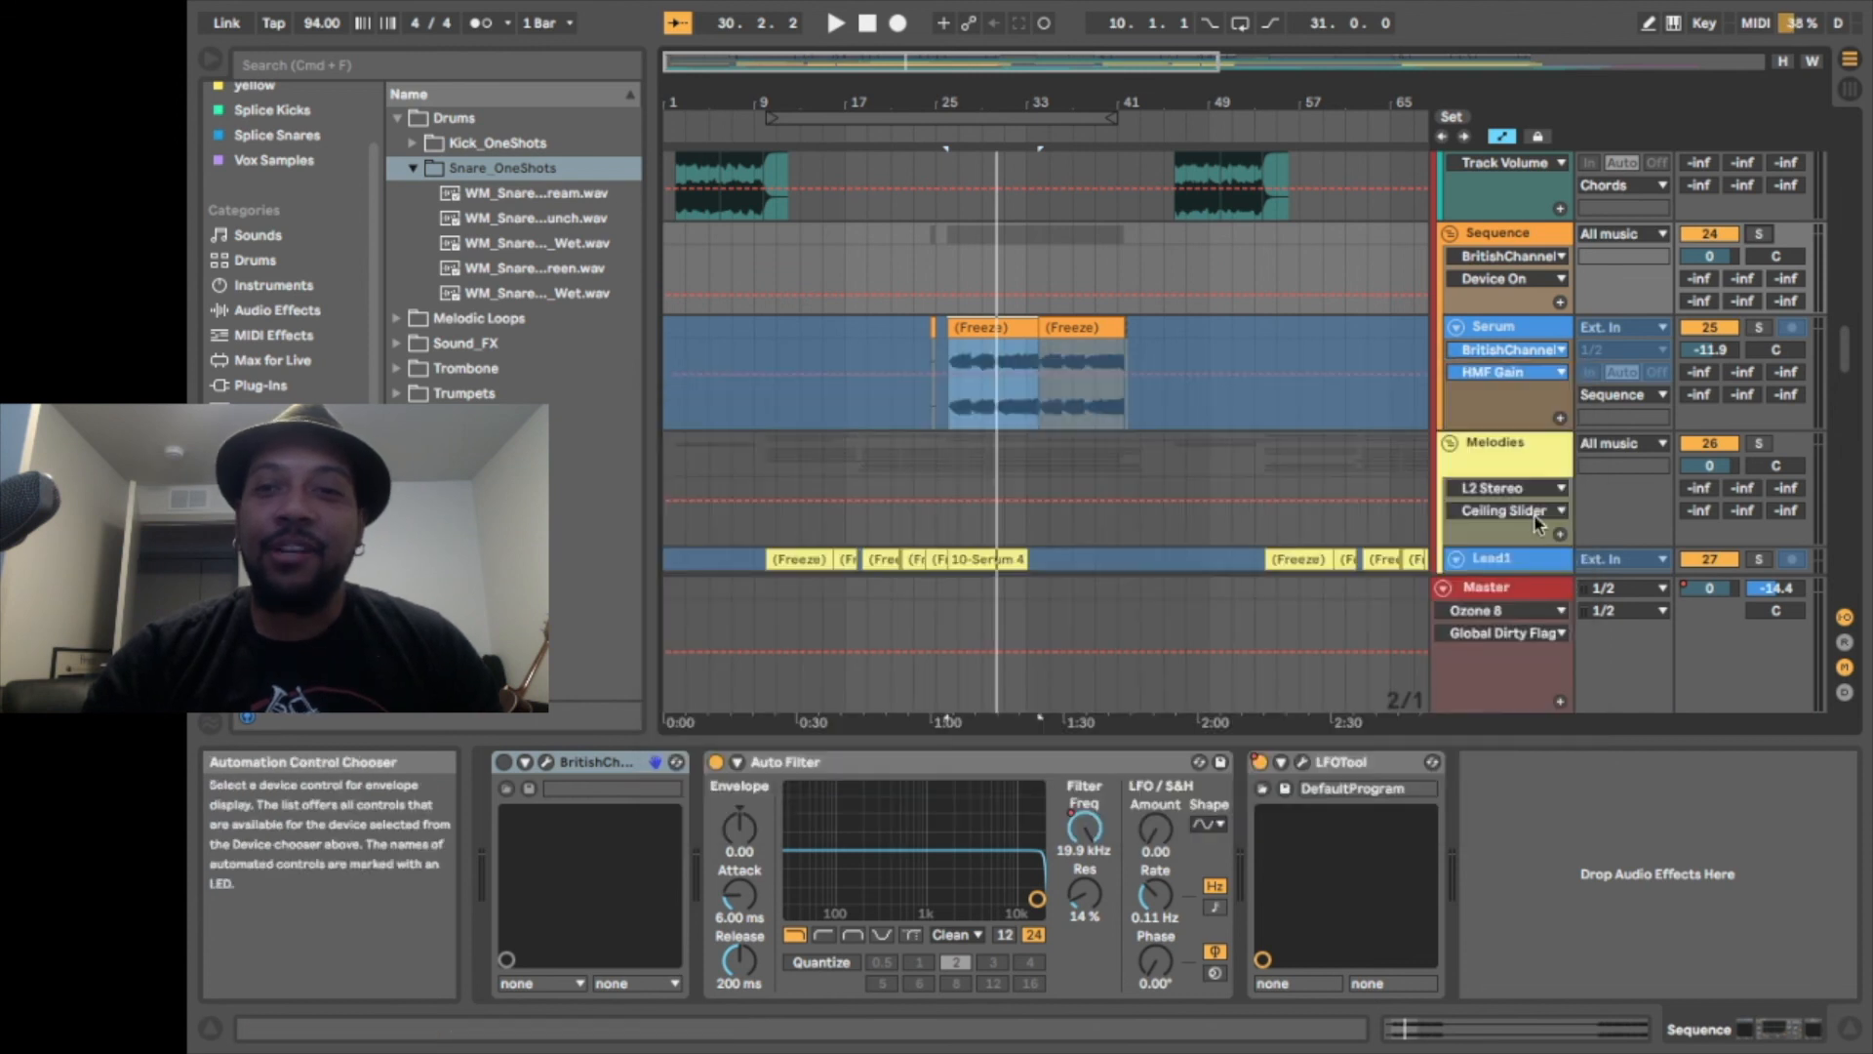
key("space")
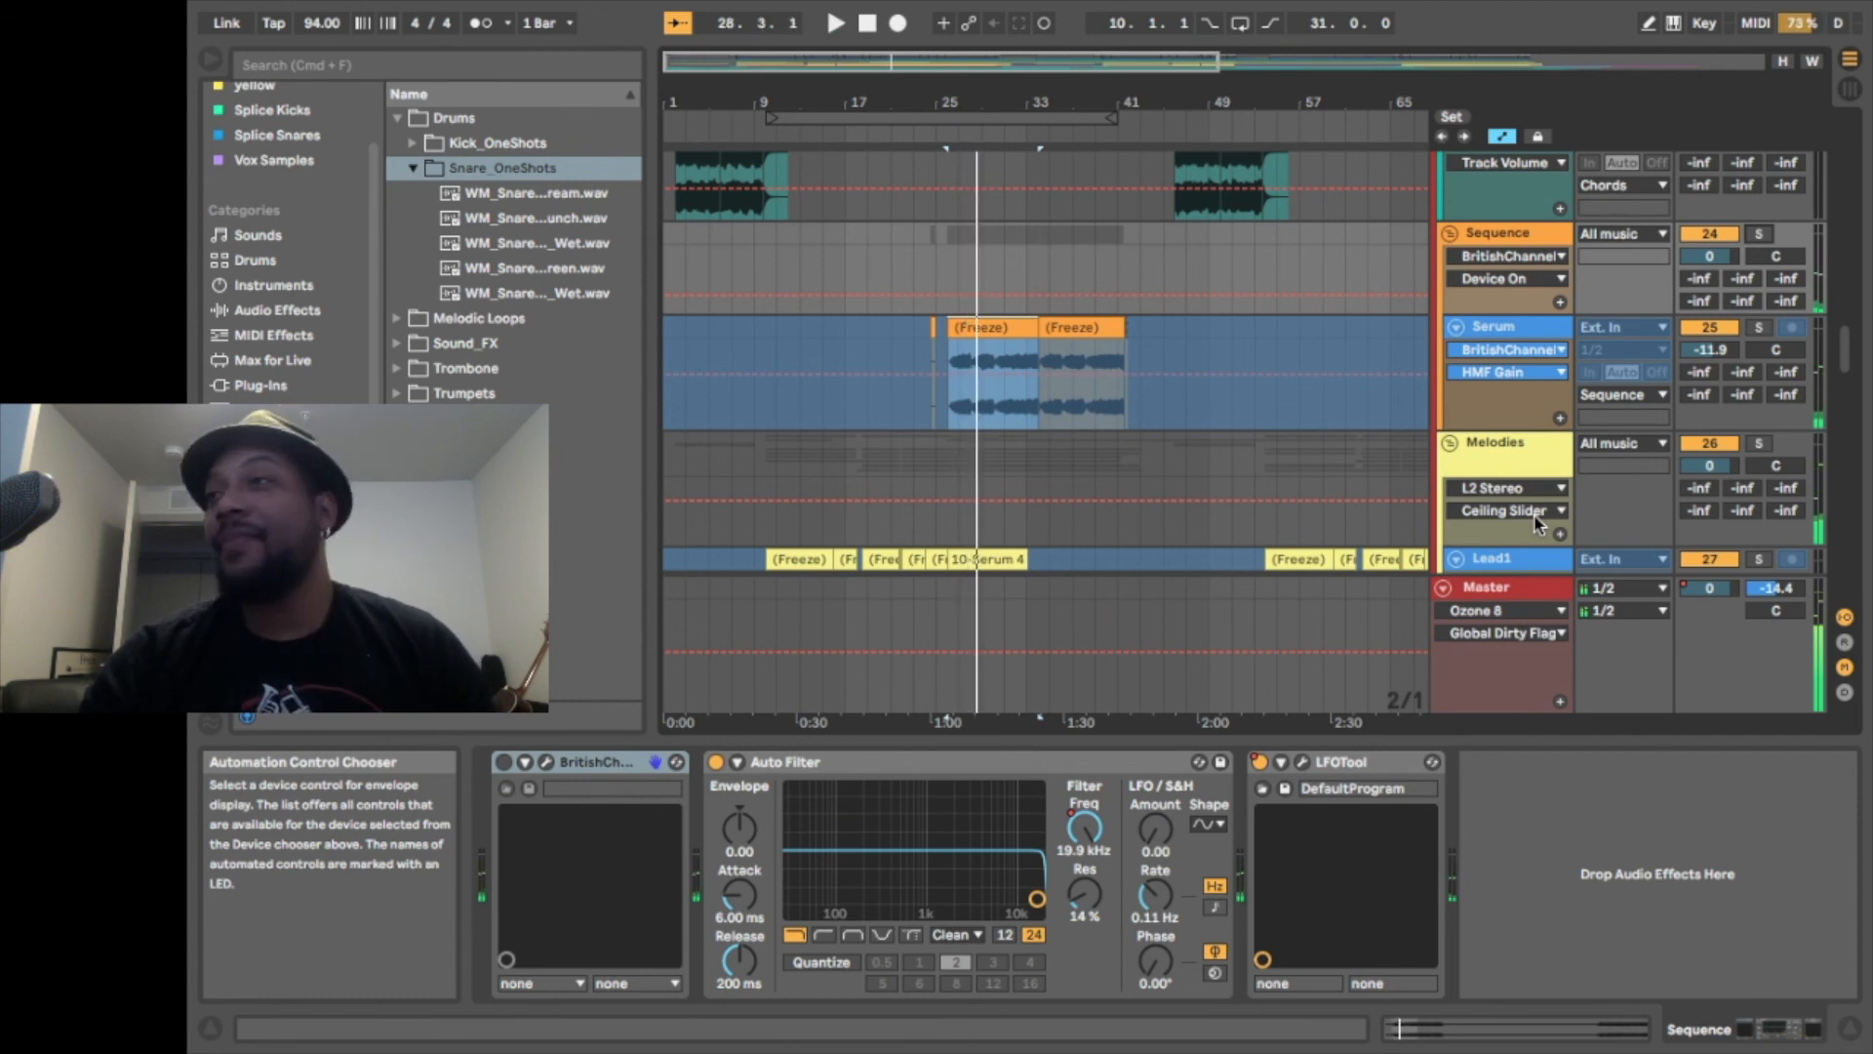
Solo the Lead1 track and play it from its frozen clip at bar 10
scroll(1561, 459, "down", 5)
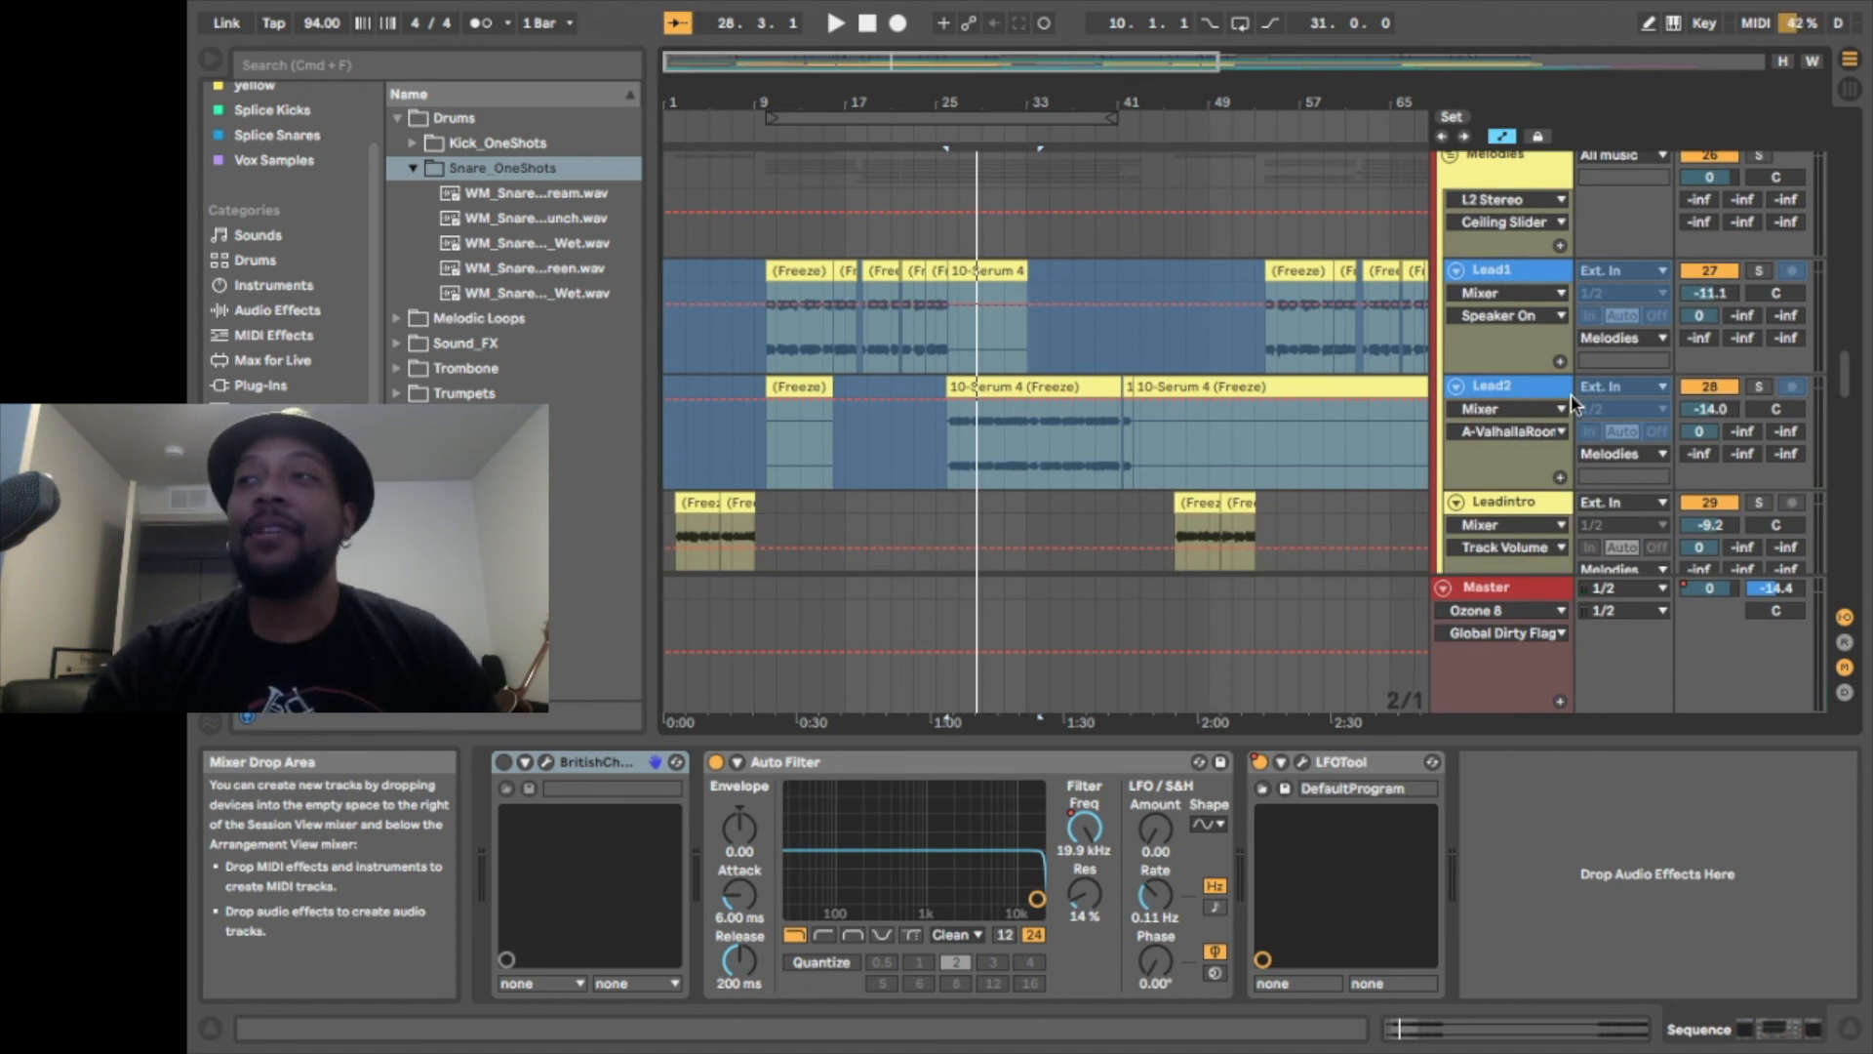
scroll(1574, 403, "down", 1)
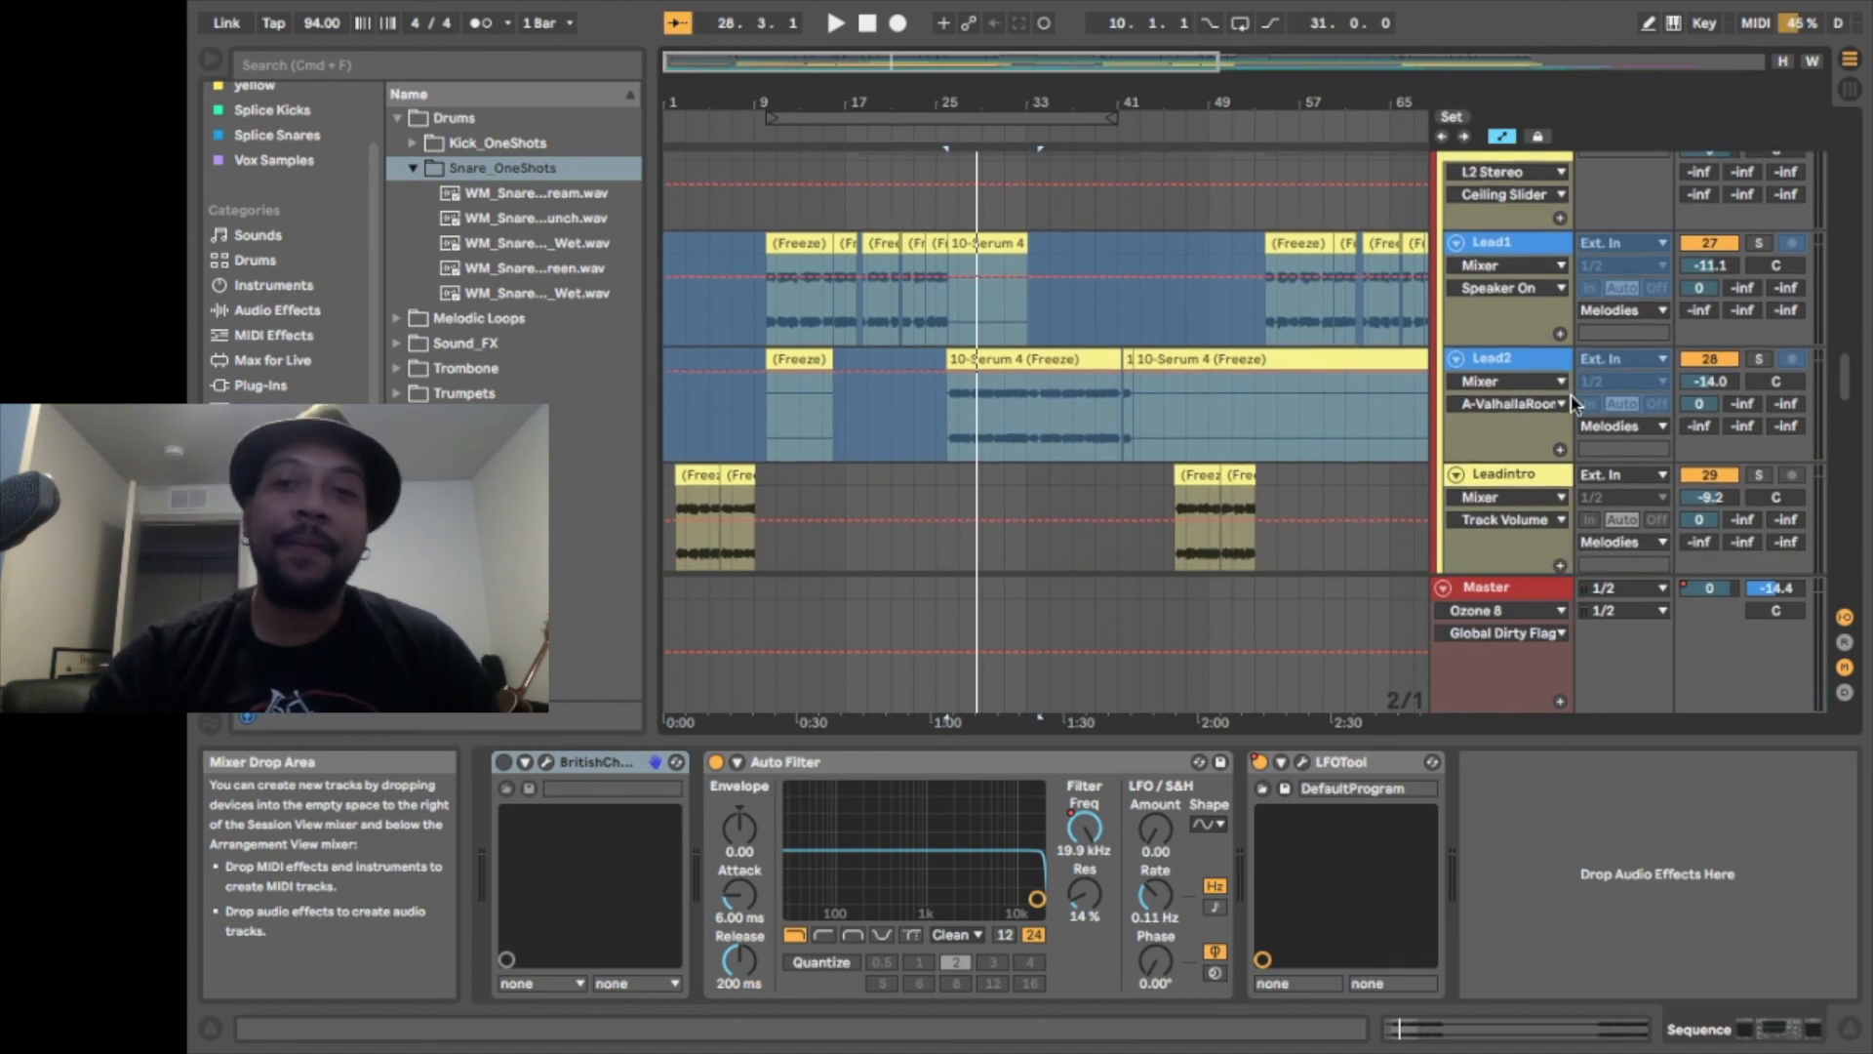
left_click(1019, 386)
scroll(1018, 380, "down", 2)
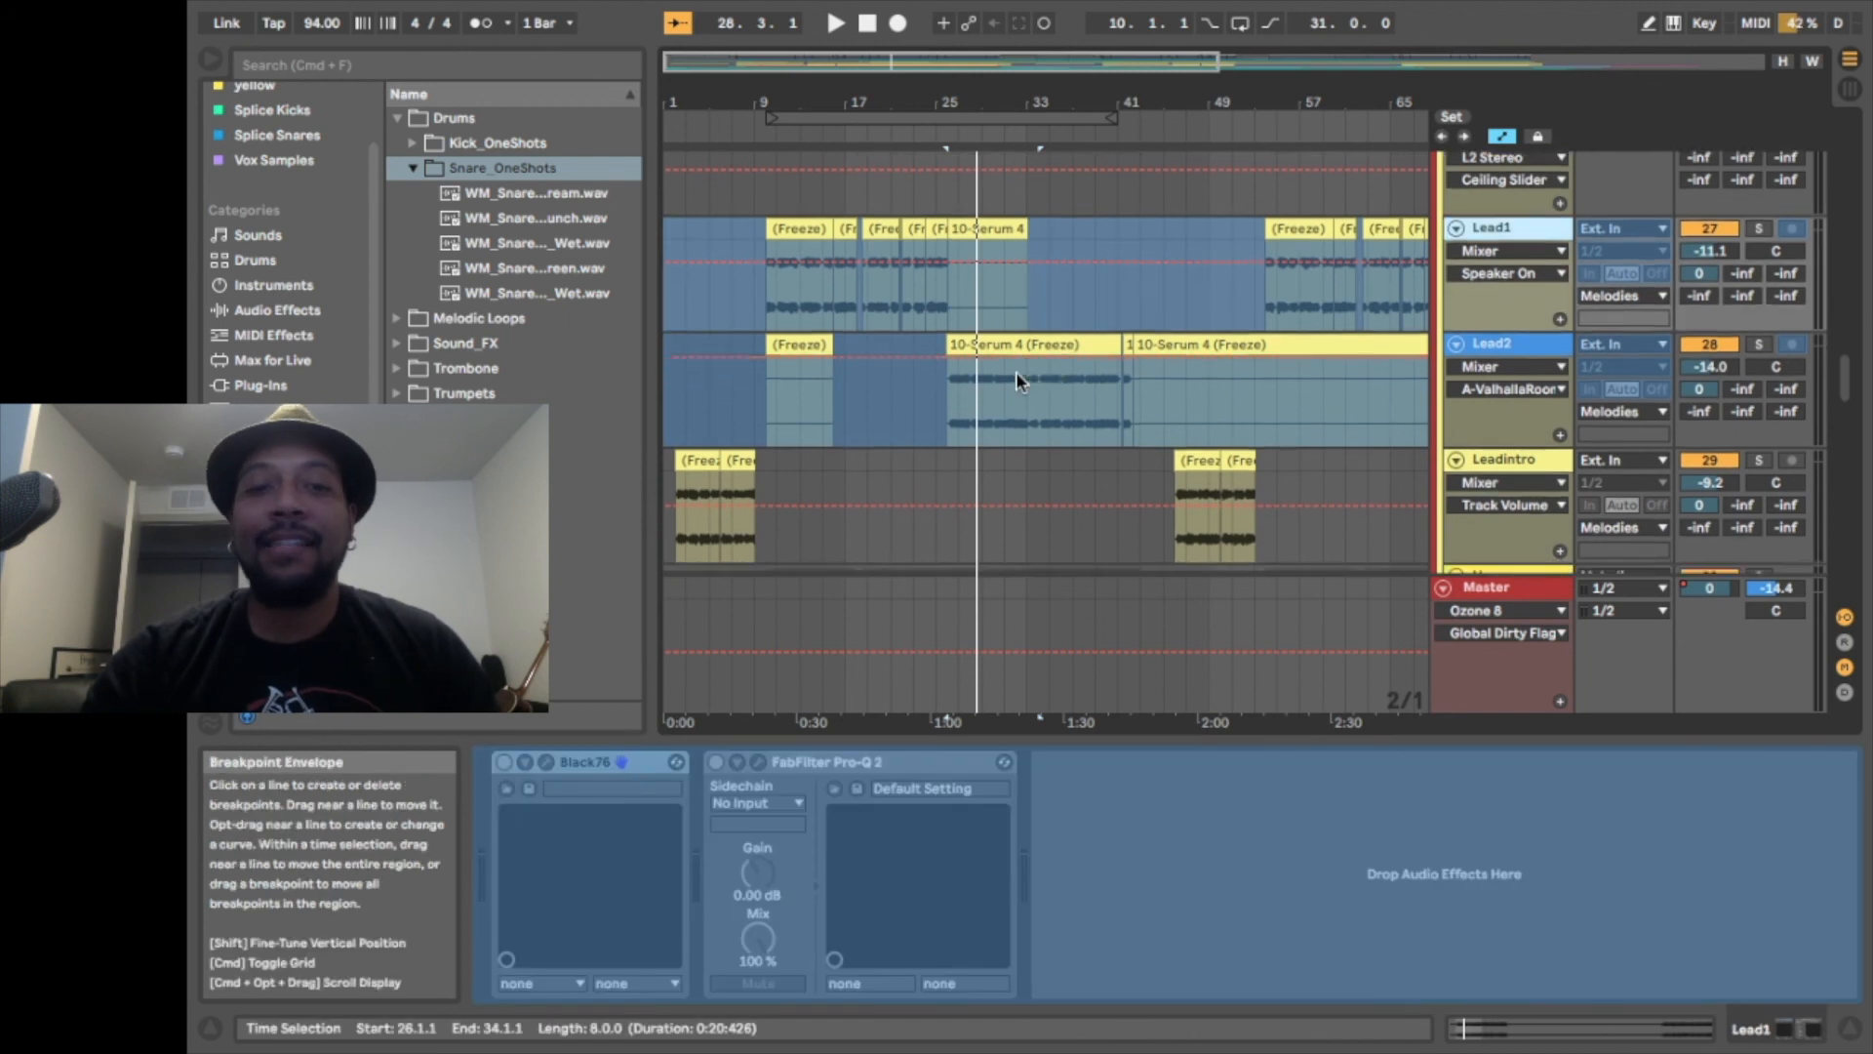
scroll(1018, 381, "up", 3)
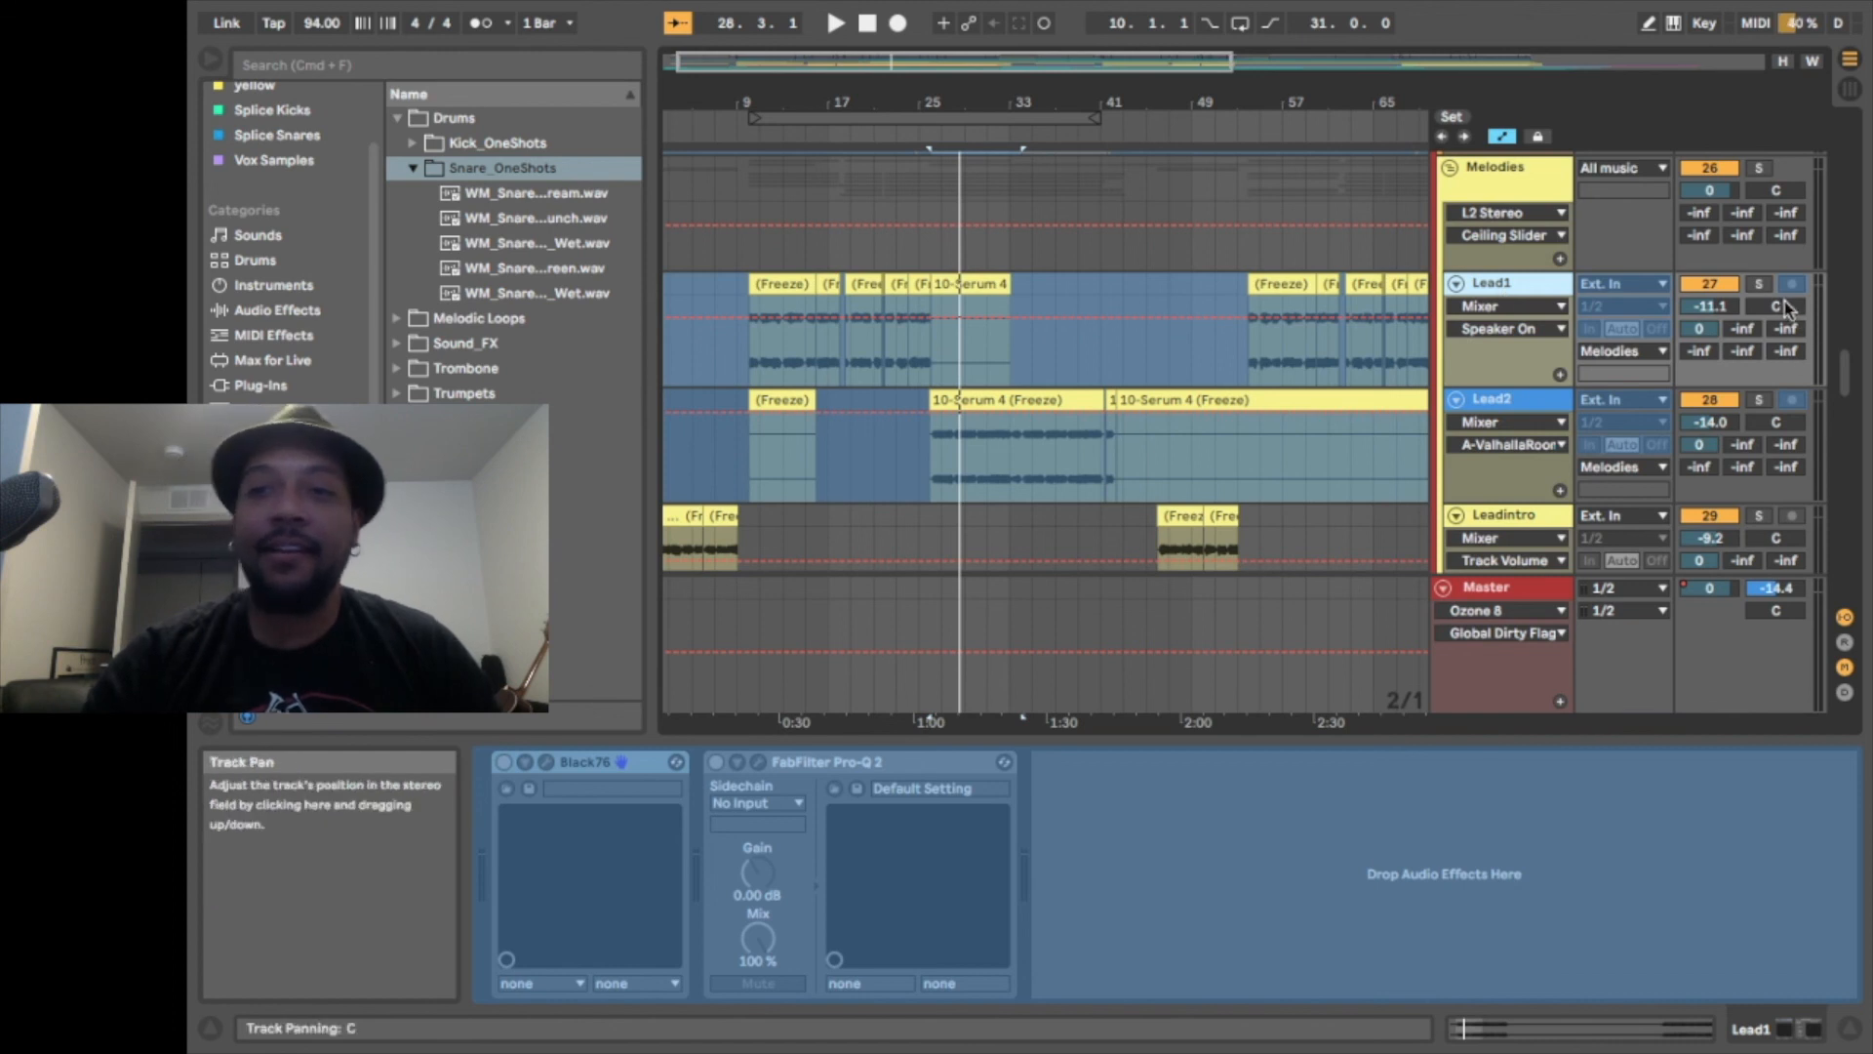
left_click(761, 276)
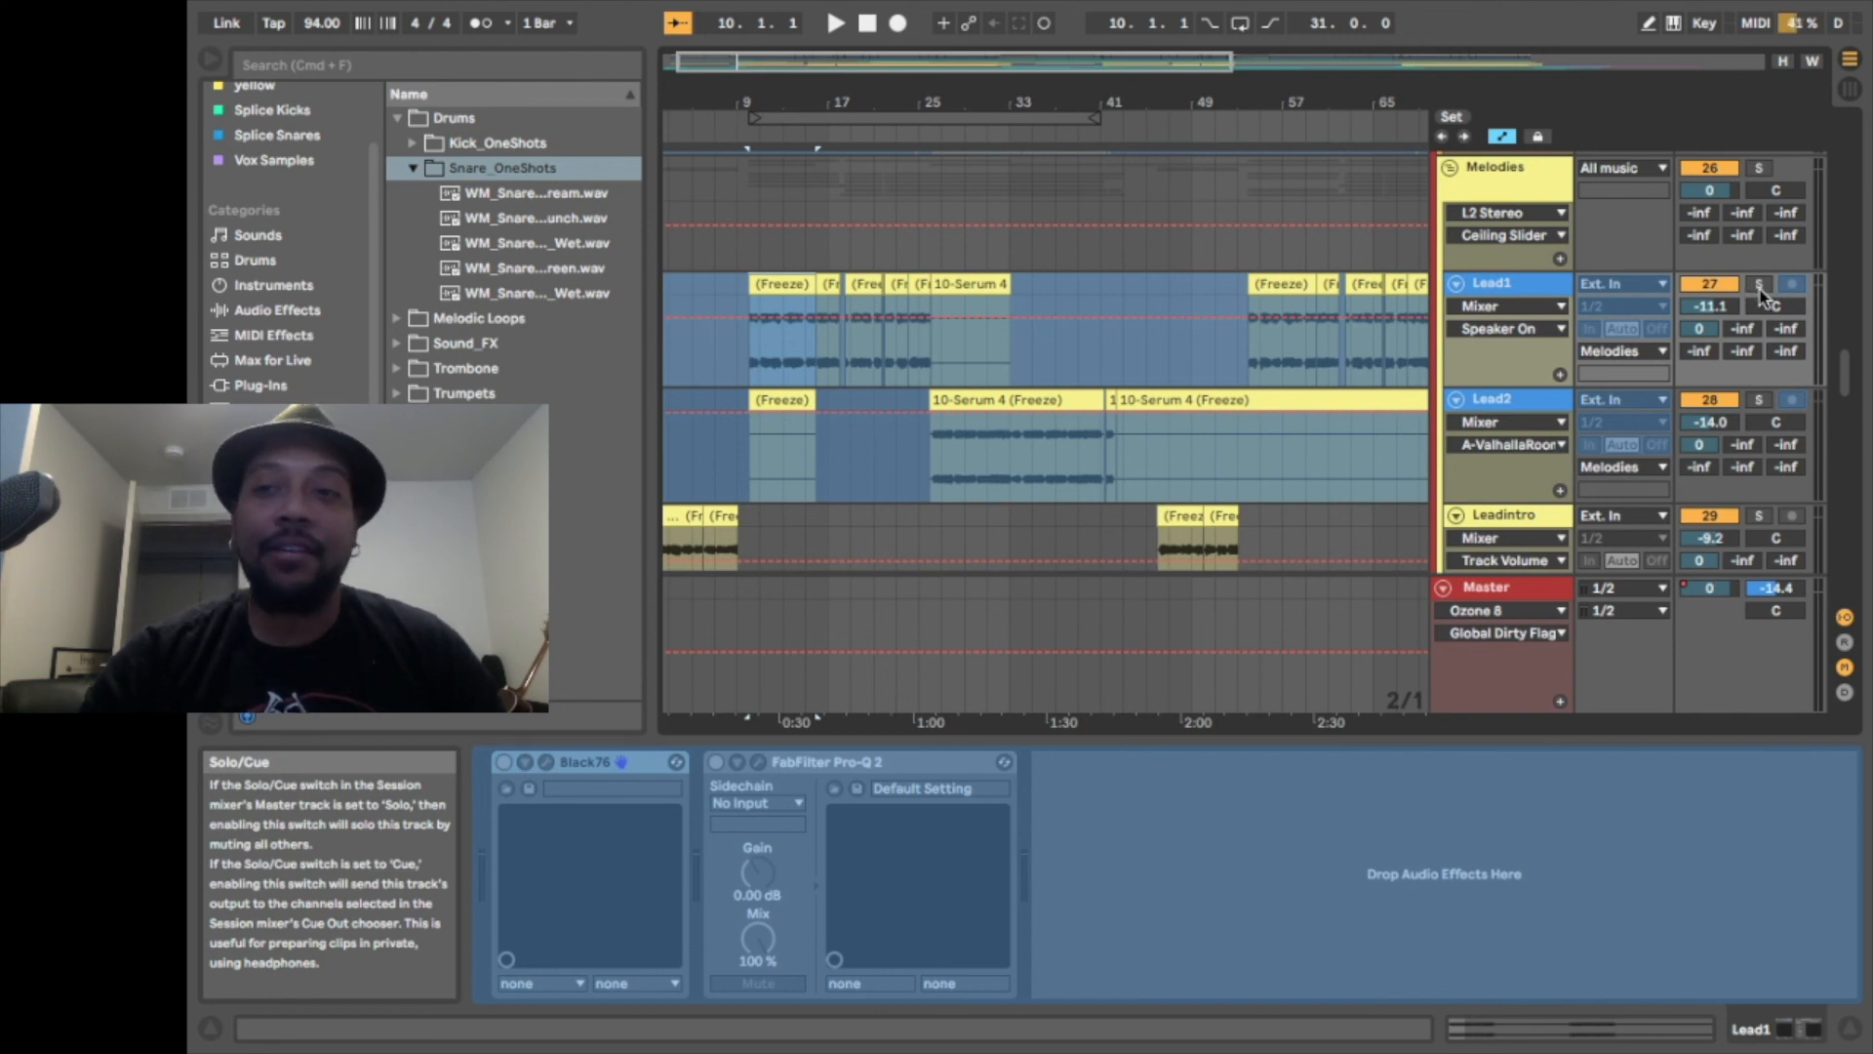
key("space")
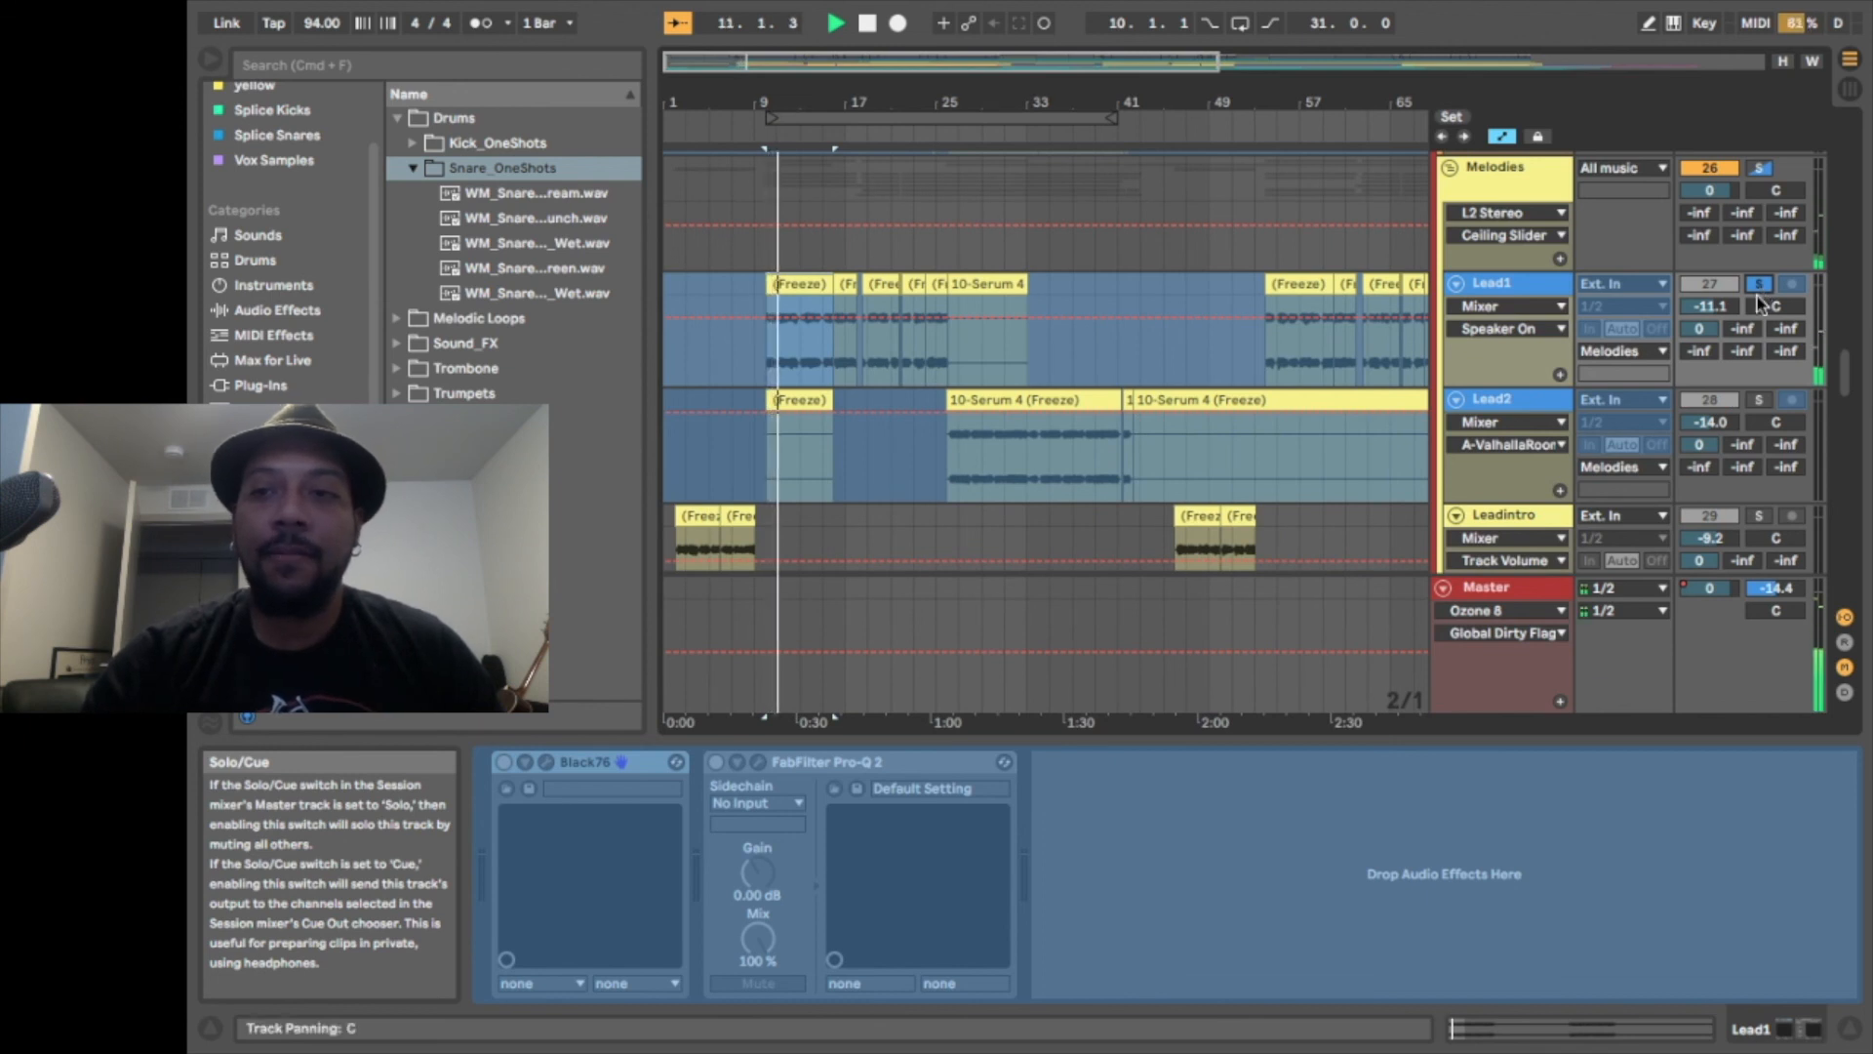
key("space")
Show the return tracks and audition the soloed lead with return A's ValhallaRoom reverb settings open
left_click(1843, 644)
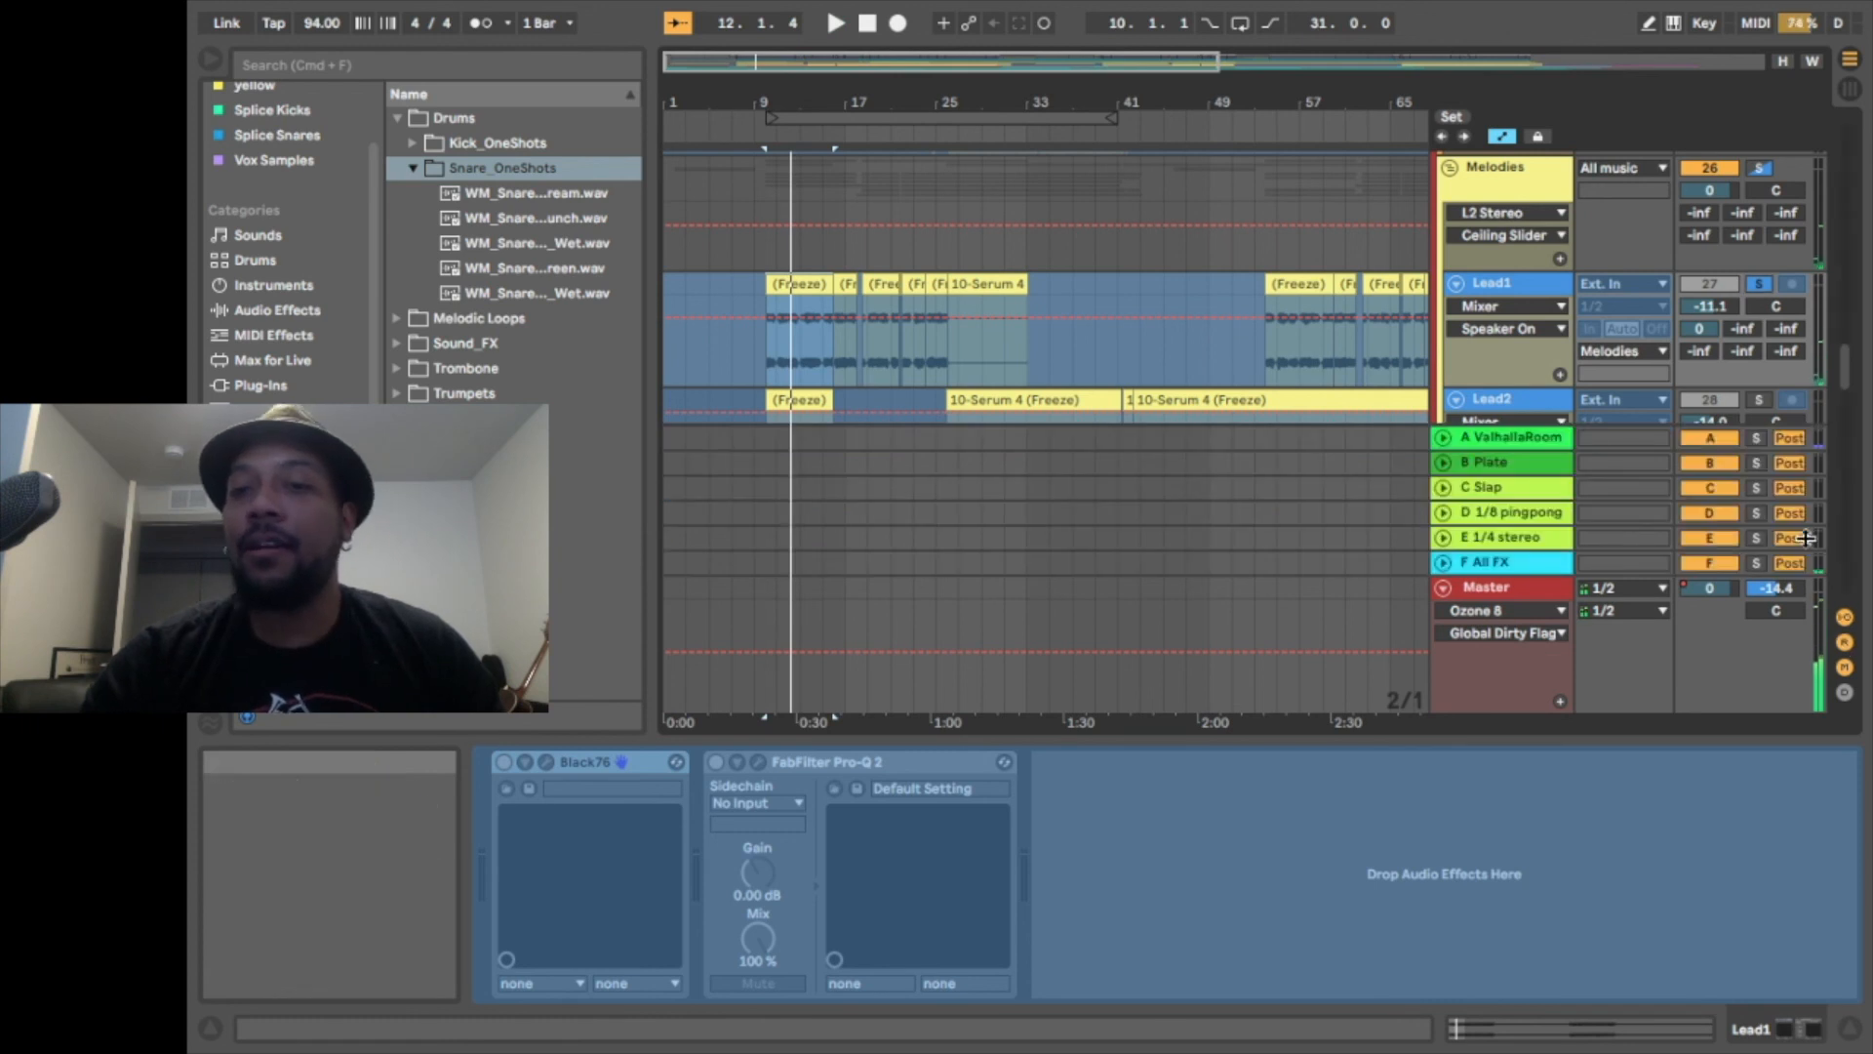
scroll(1490, 351, "down", 3)
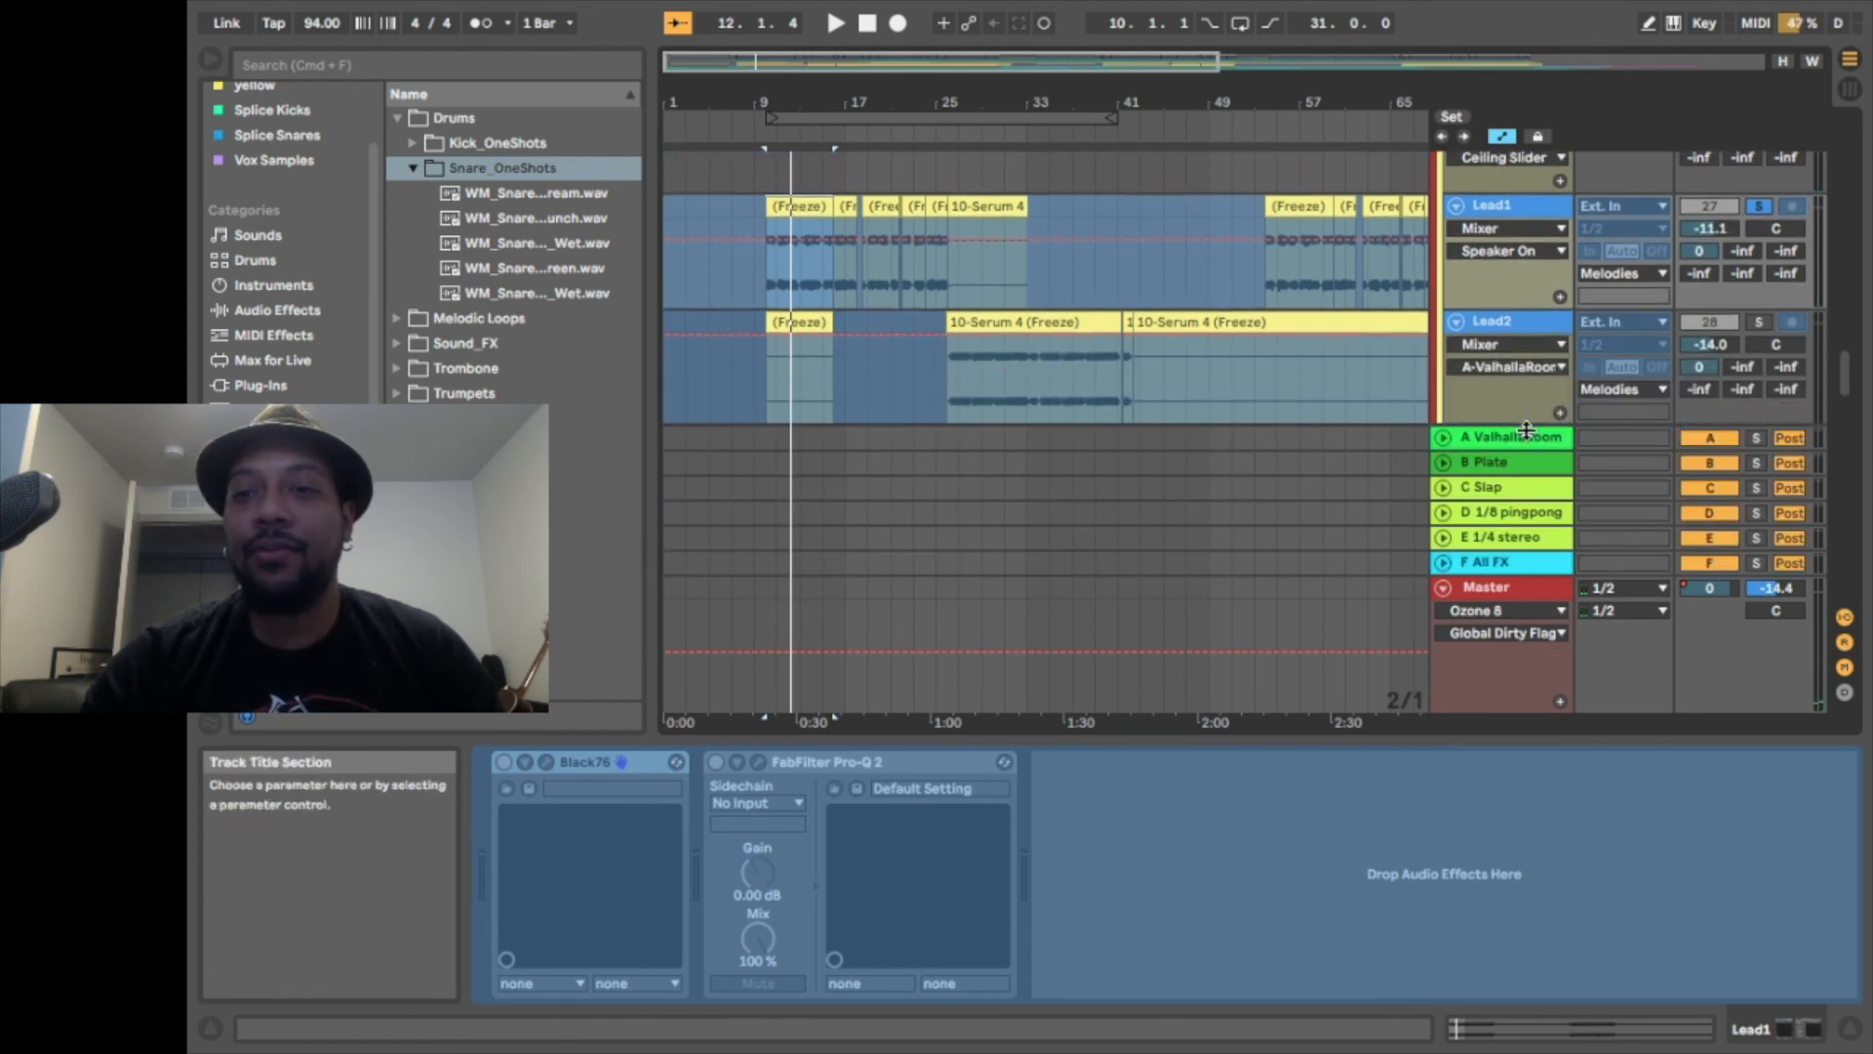
left_click(1527, 437)
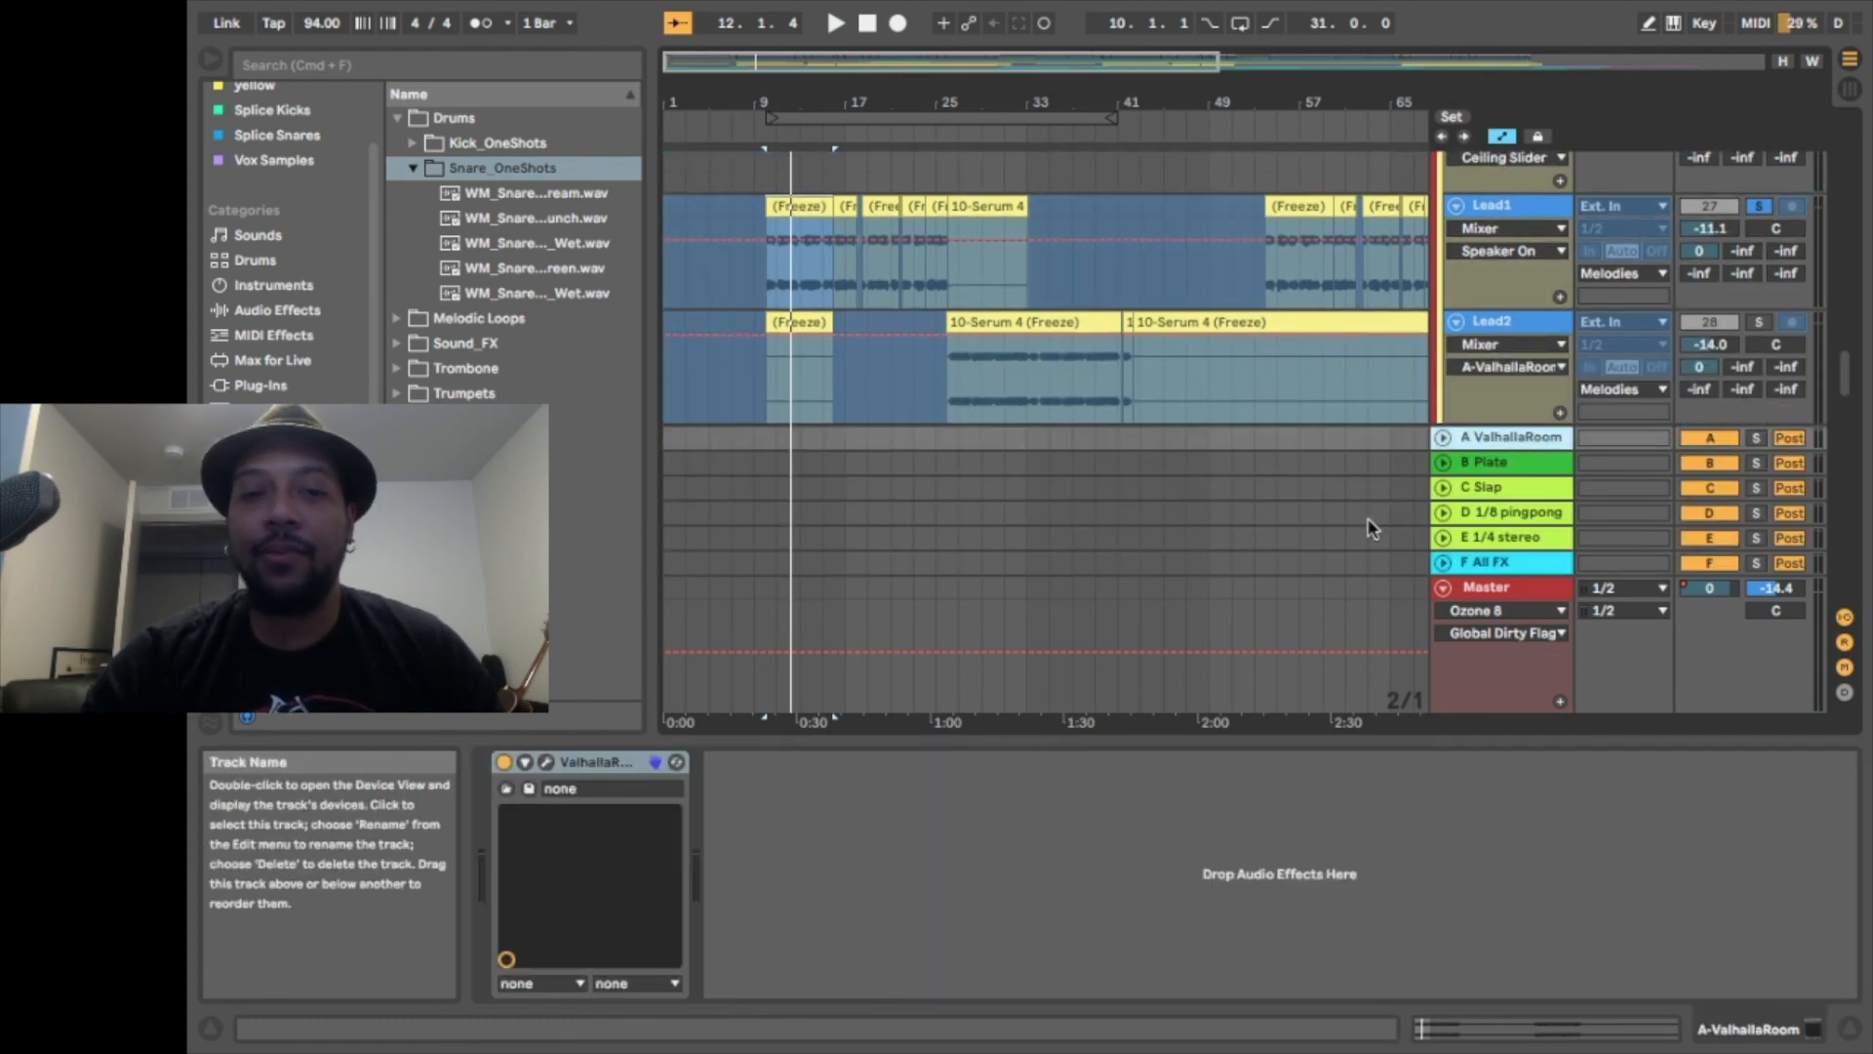
left_click(546, 763)
left_click_drag(946, 170, 621, 93)
key("space")
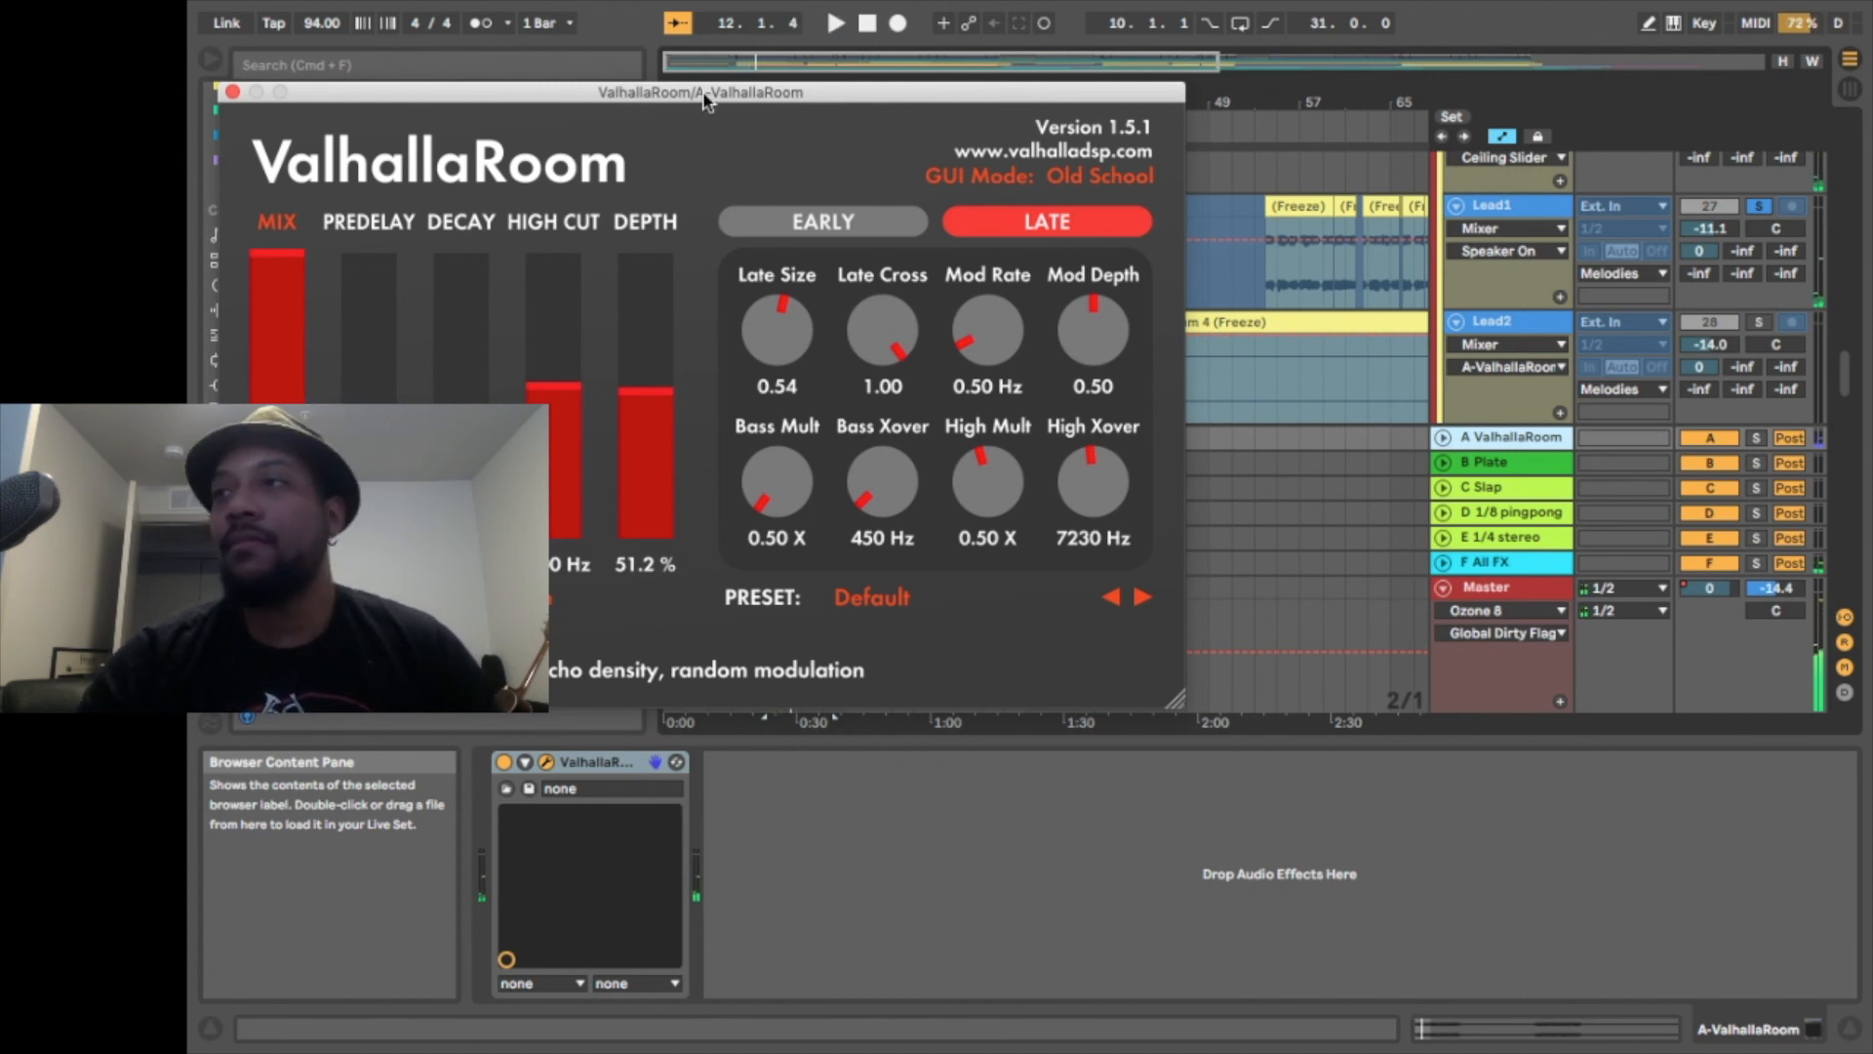
left_click(232, 93)
Examine the Horns group's Auto Filter and the Tr1, tr2 and tr3 trumpet tracks with their panning
scroll(1495, 341, "down", 5)
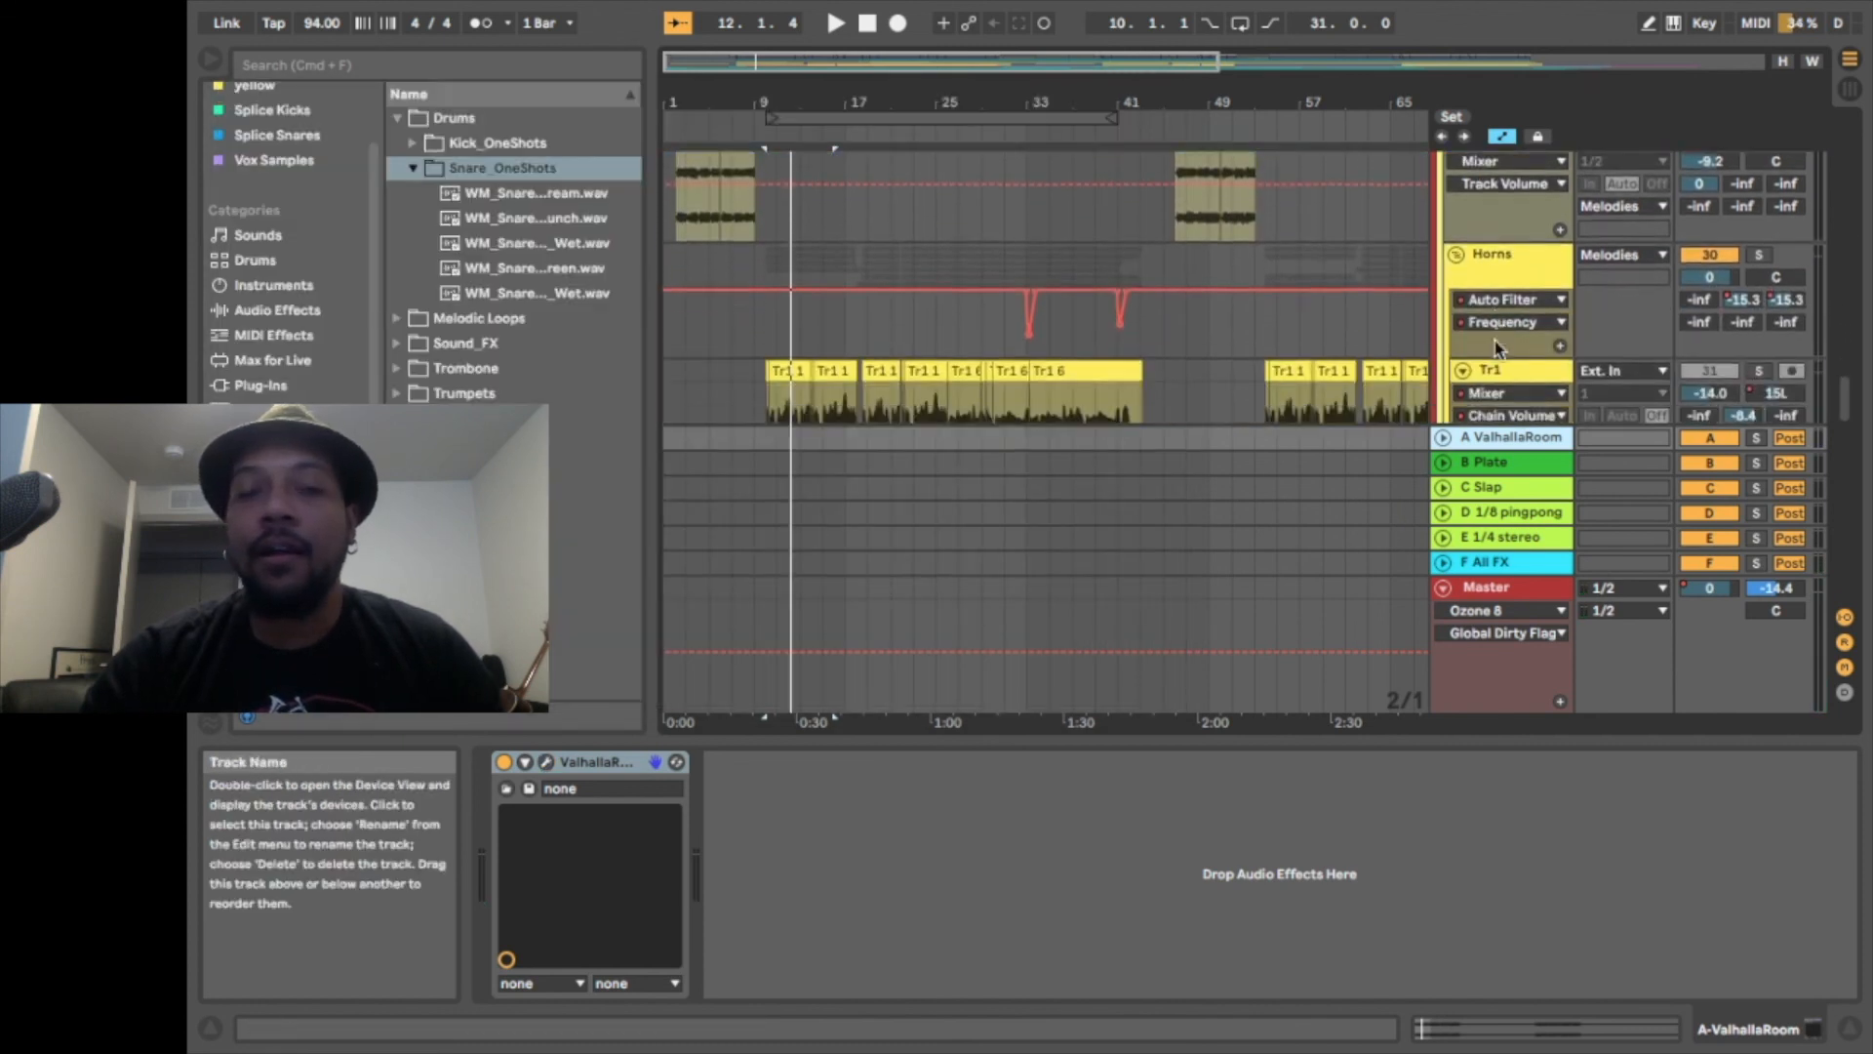
scroll(1495, 341, "down", 3)
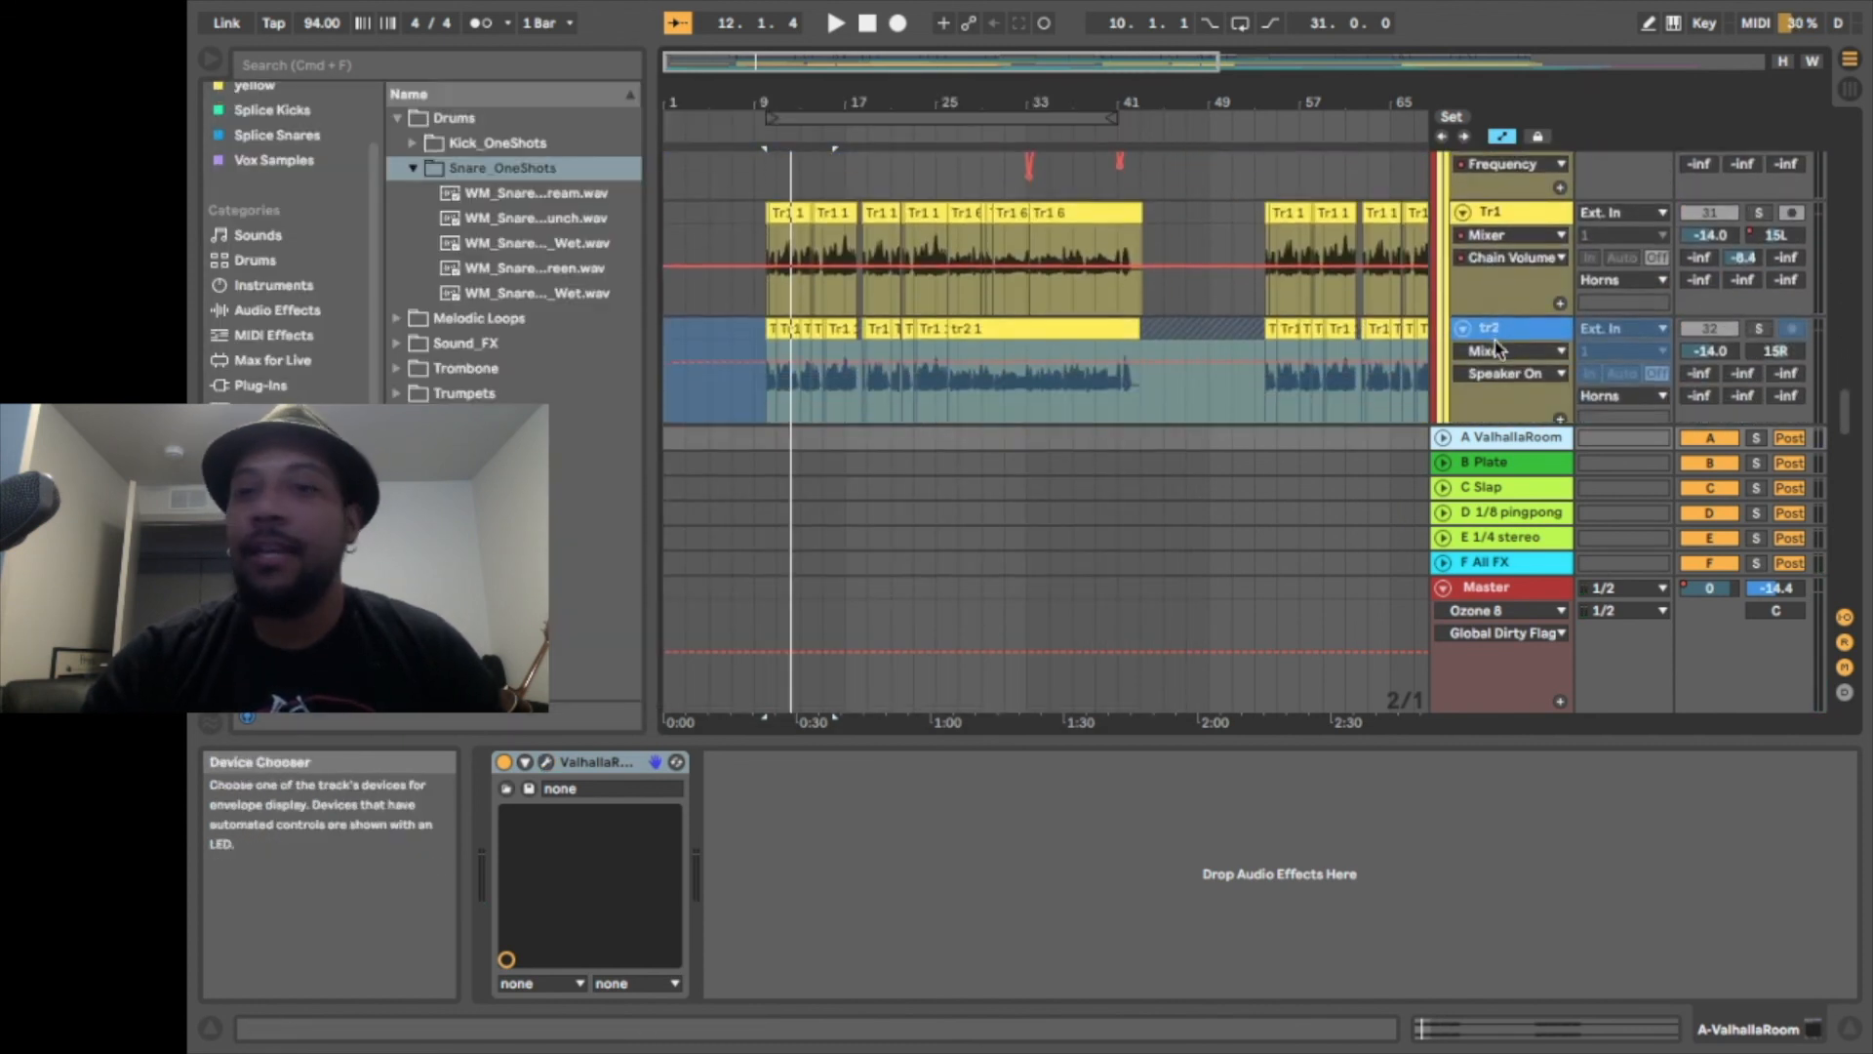
scroll(1498, 350, "up", 2)
left_click(1507, 256)
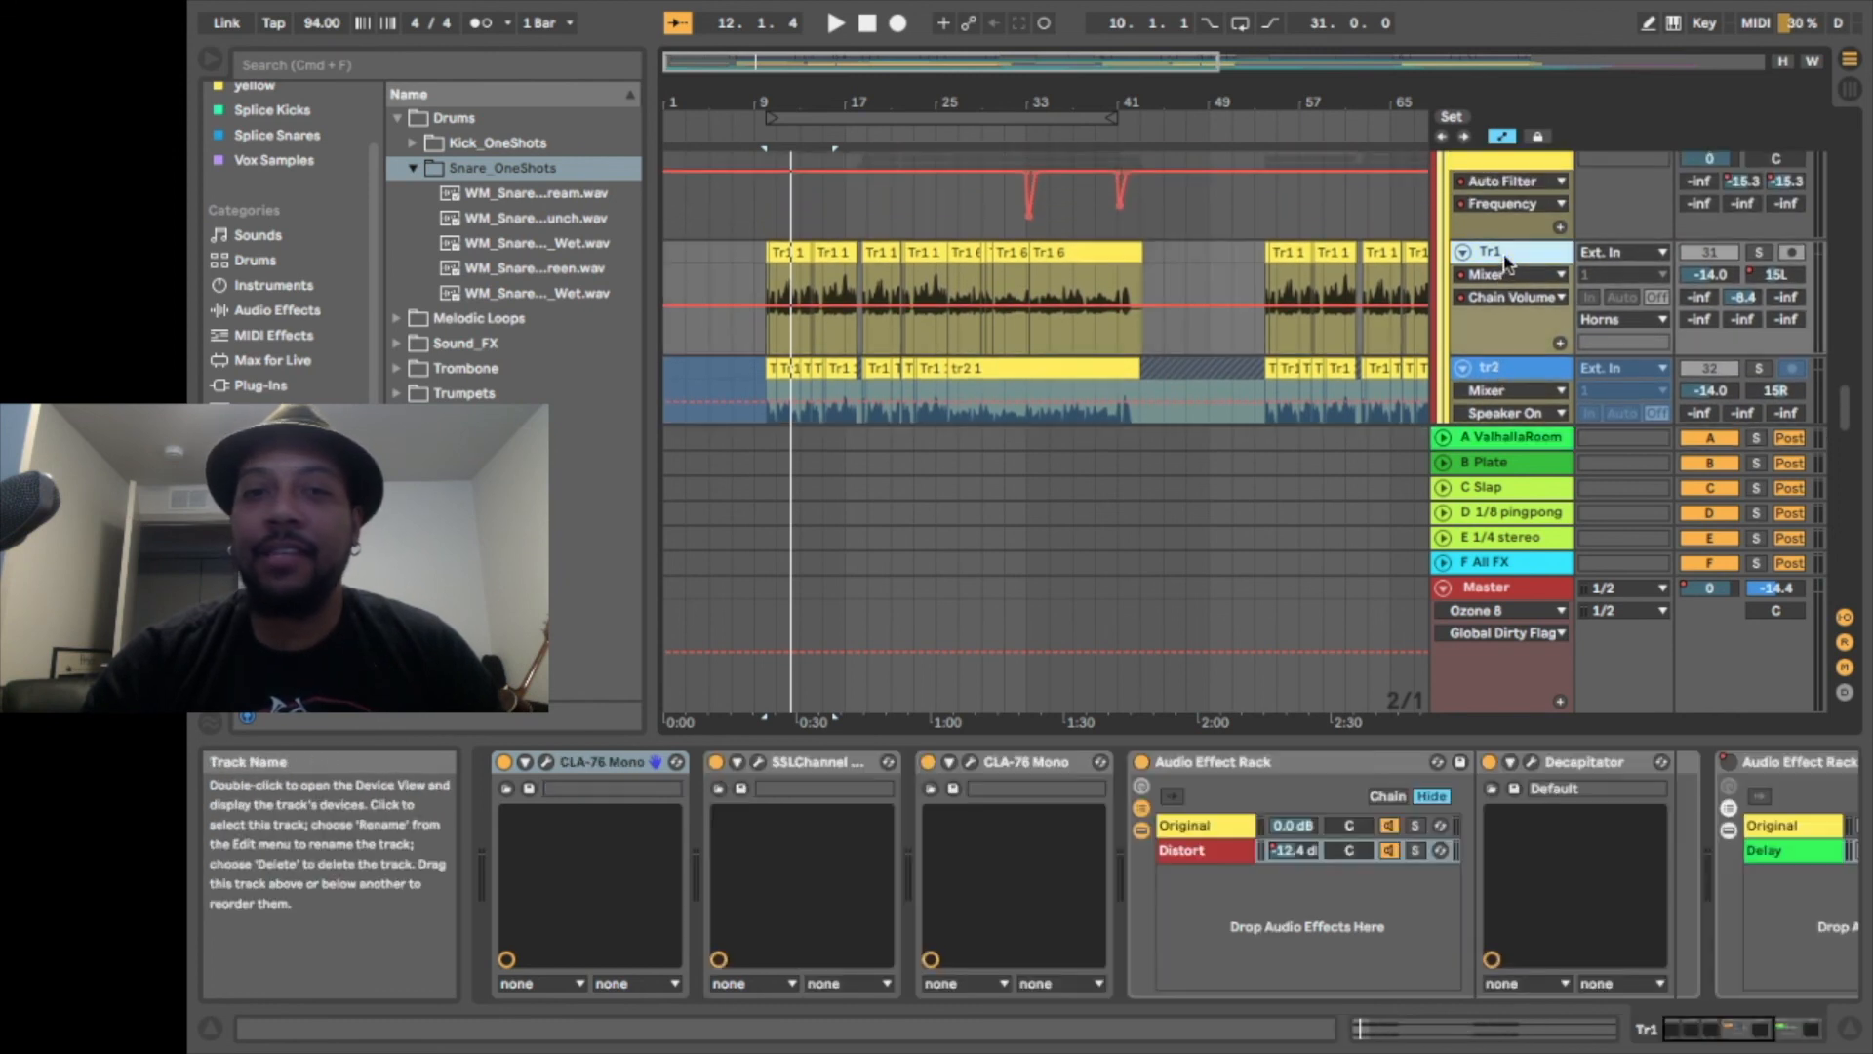
scroll(1508, 262, "up", 2)
left_click(1502, 254)
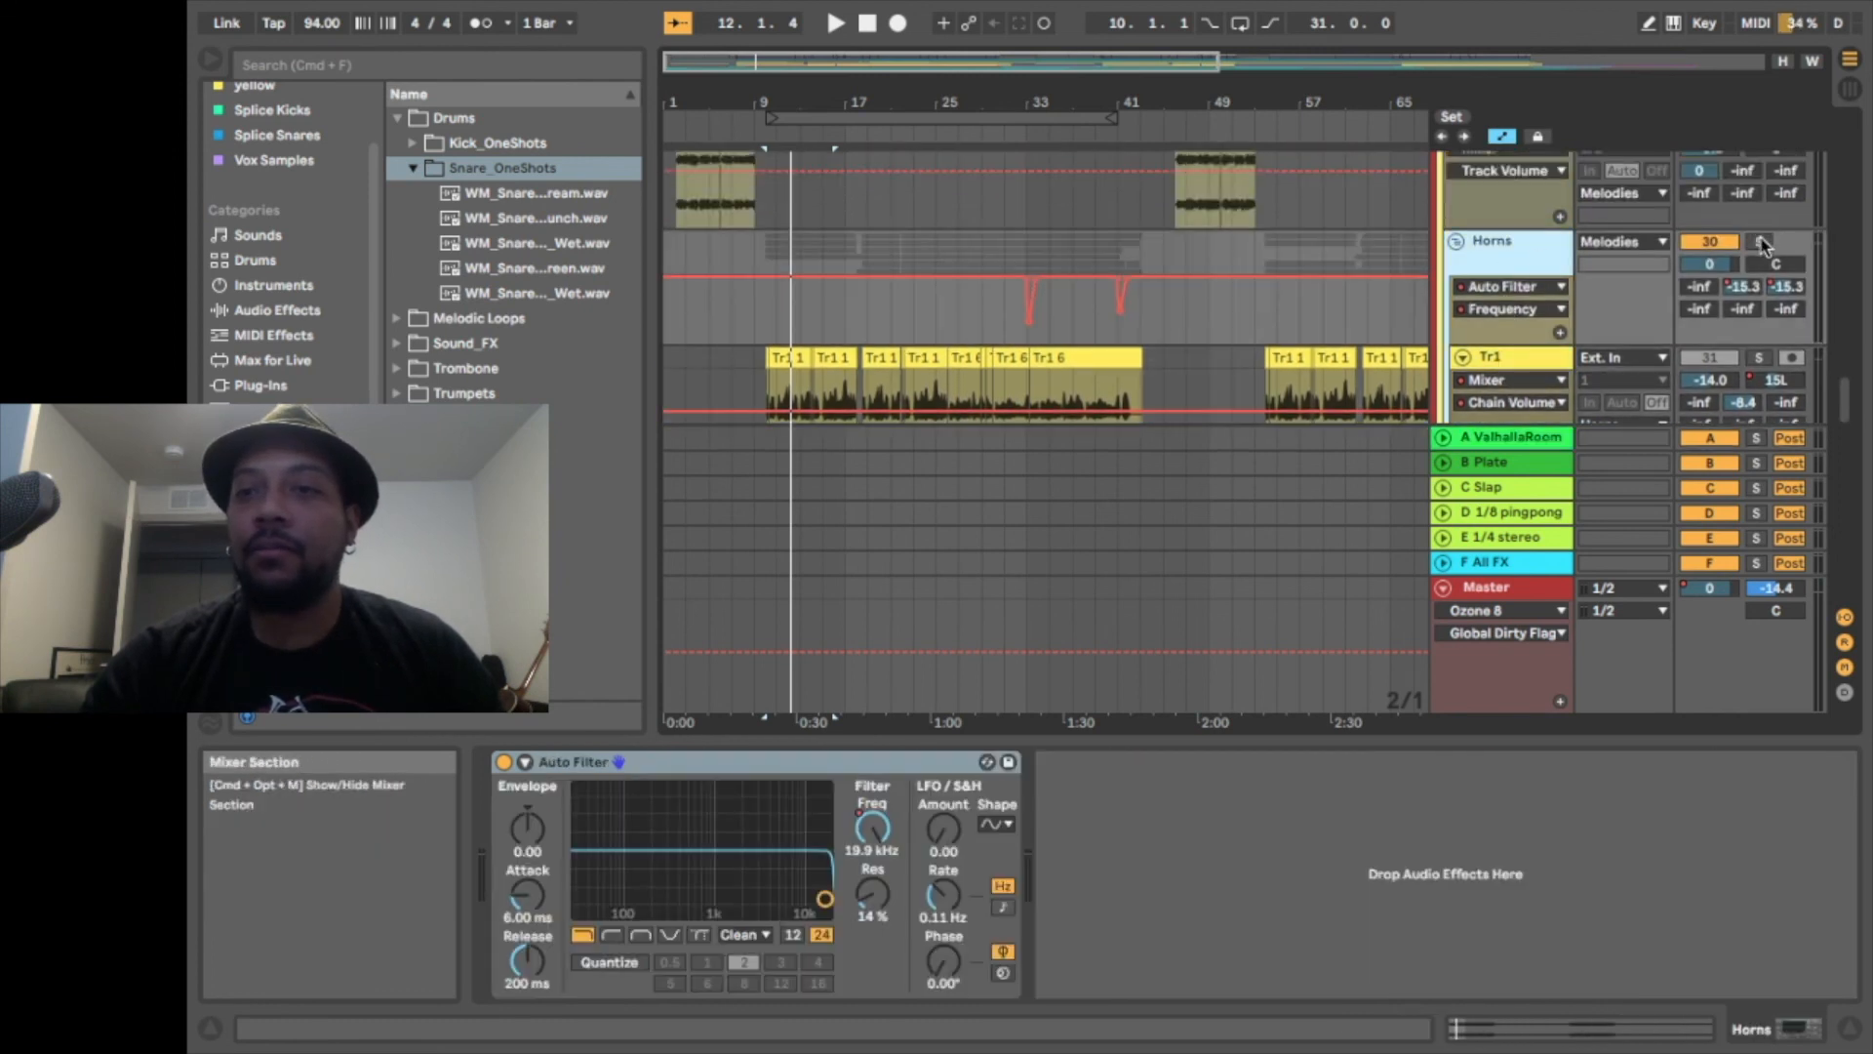
scroll(1566, 271, "down", 3)
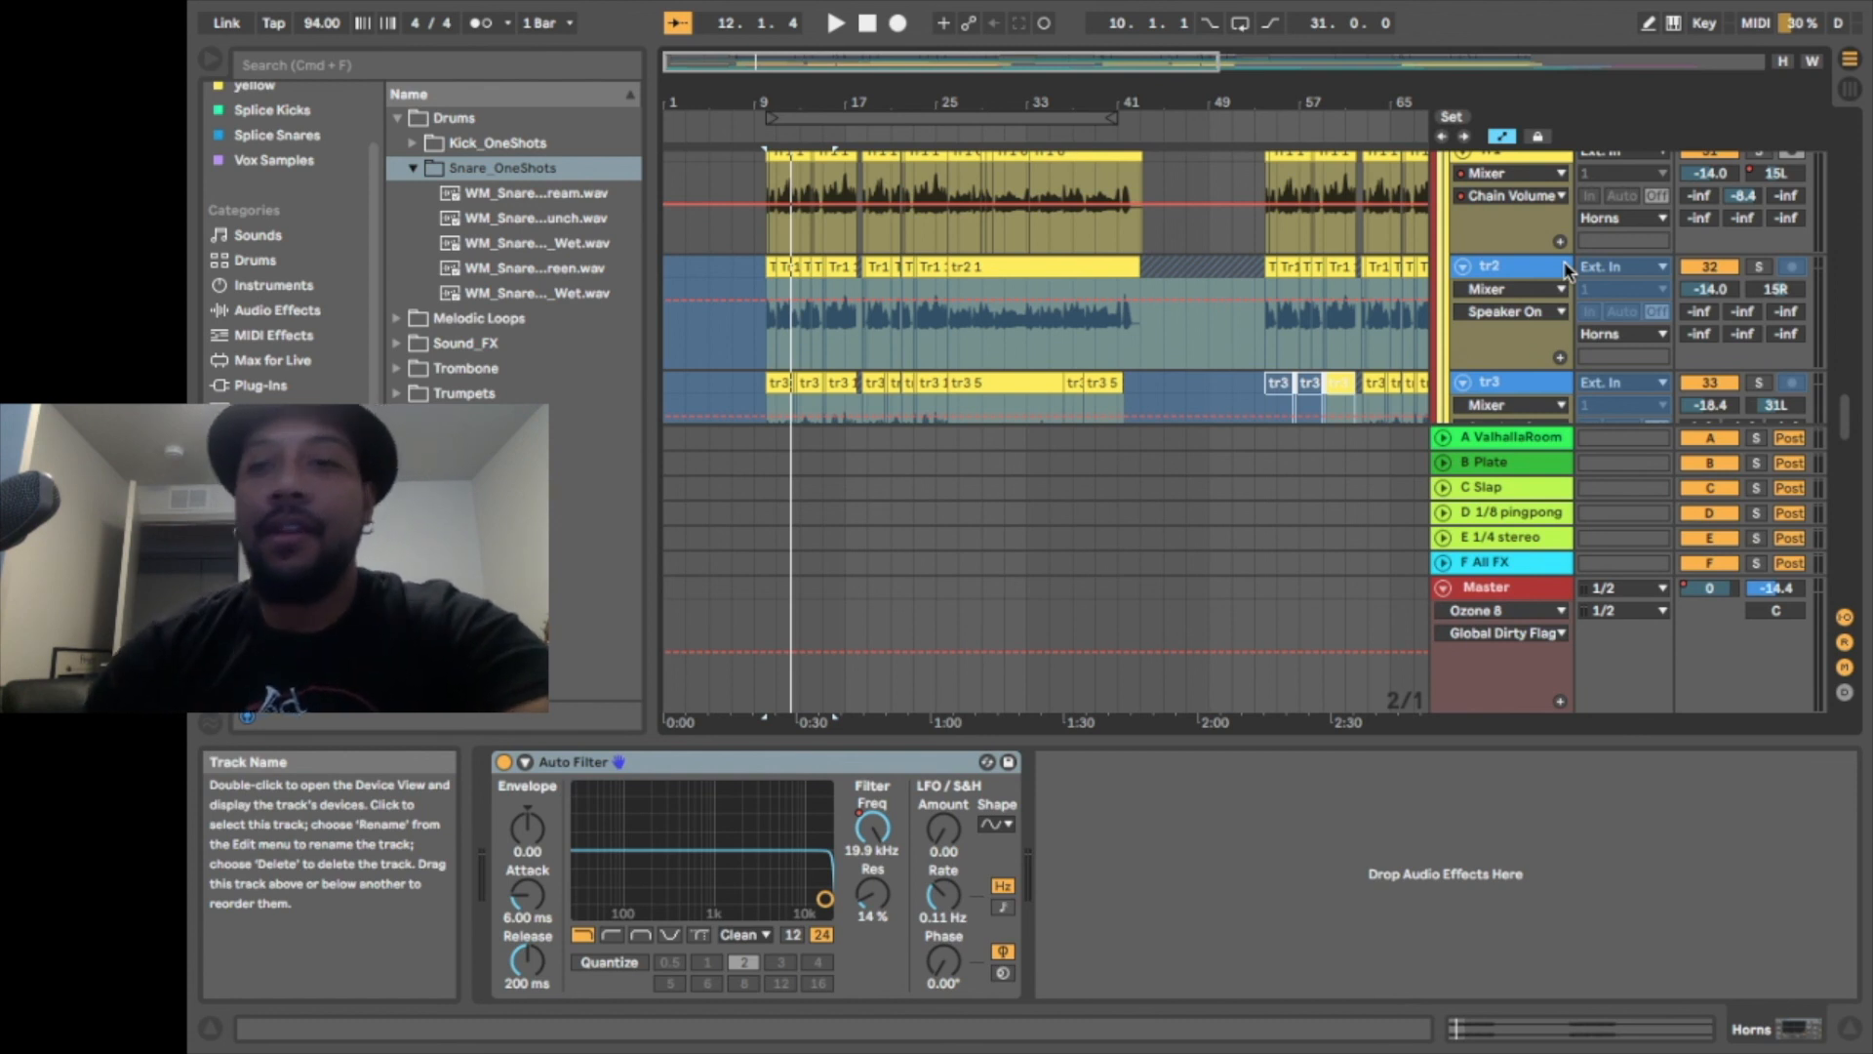
scroll(1566, 272, "up", 2)
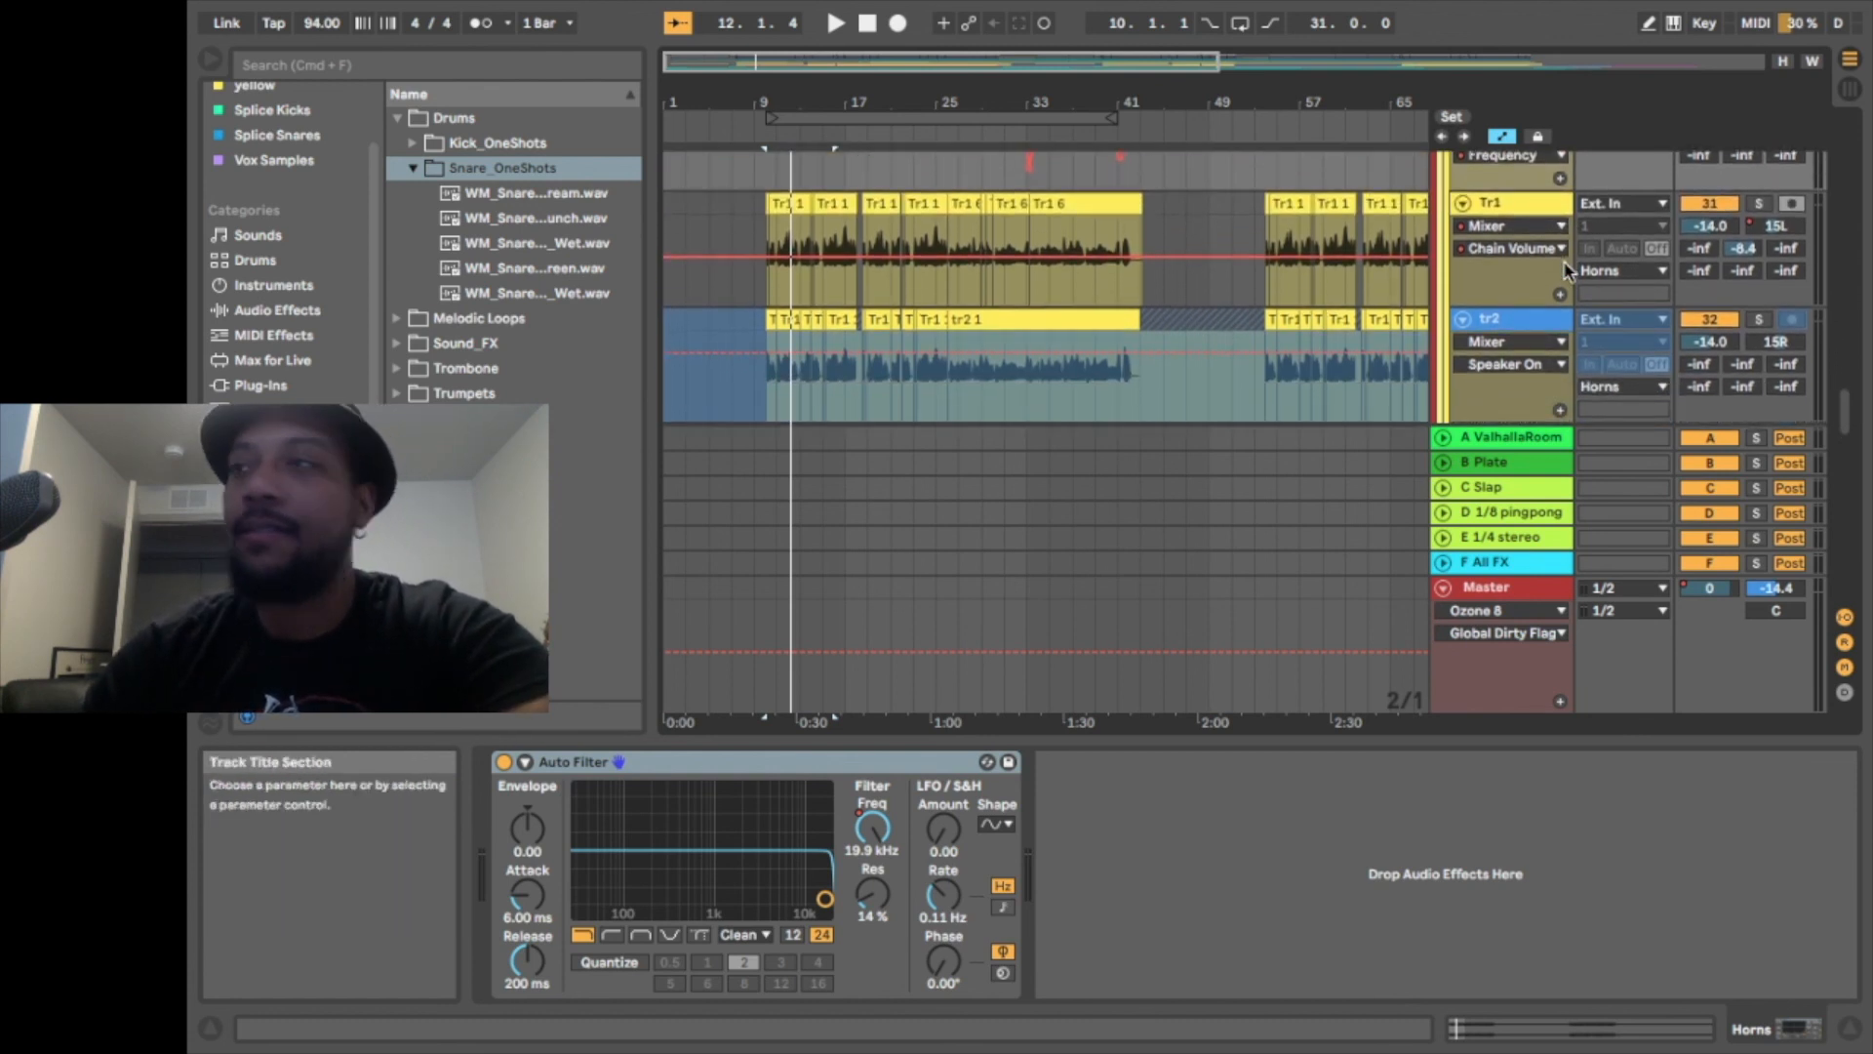
scroll(1566, 272, "down", 4)
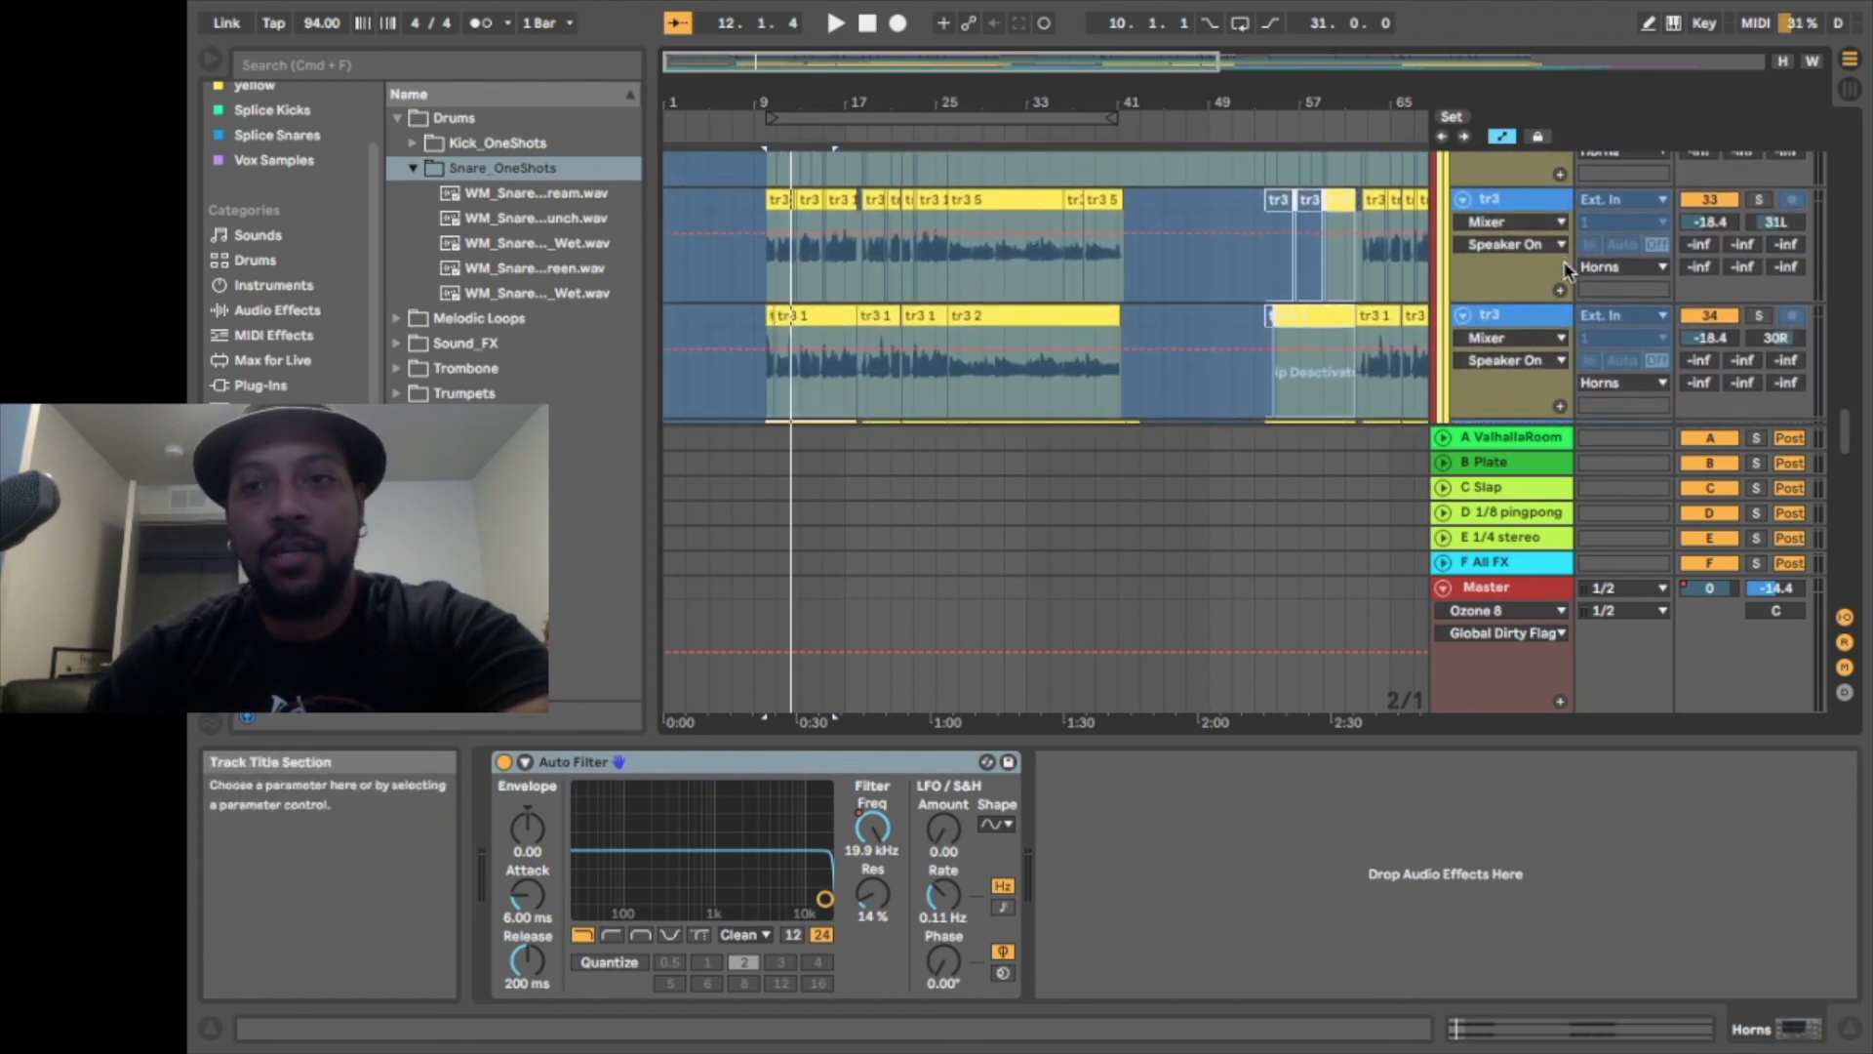
scroll(1566, 272, "up", 5)
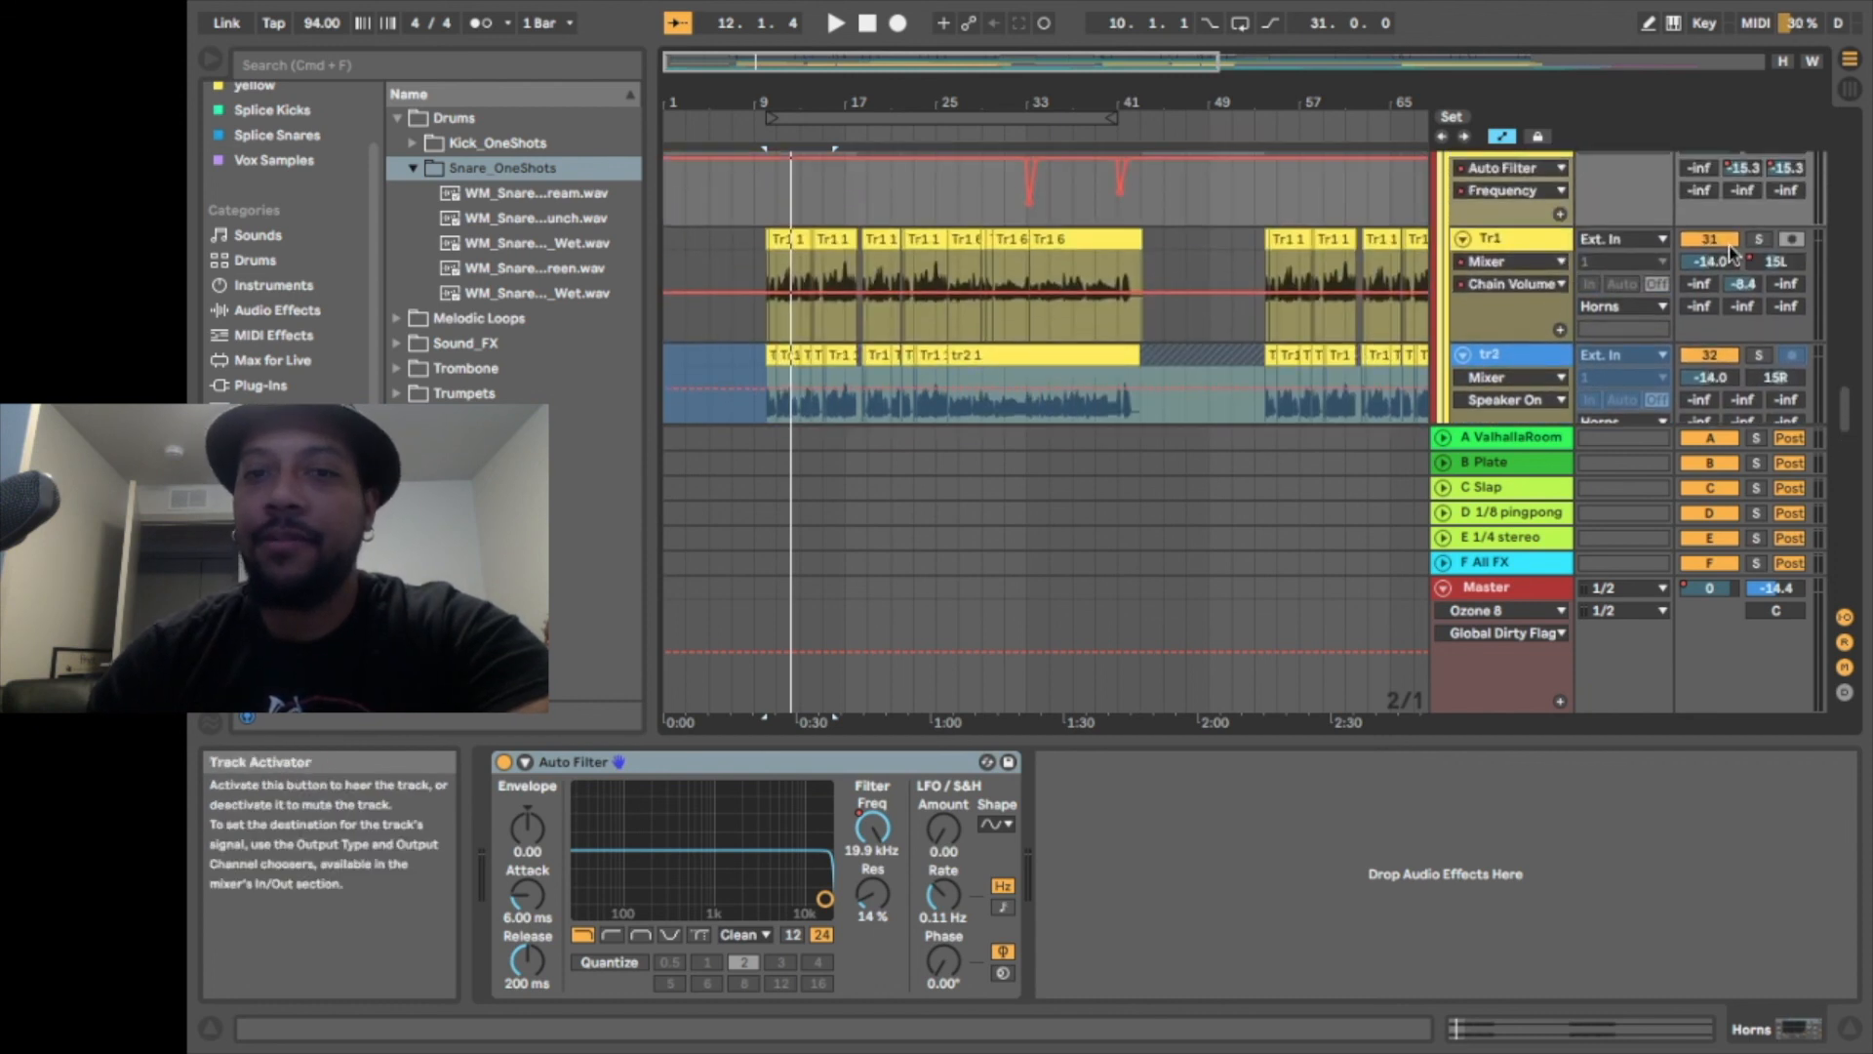
Play the horns from bar 10, adding the trumpet tracks Tr1, tr2 and both tr3 to the solo one by one
key("space")
scroll(1756, 229, "down", 1)
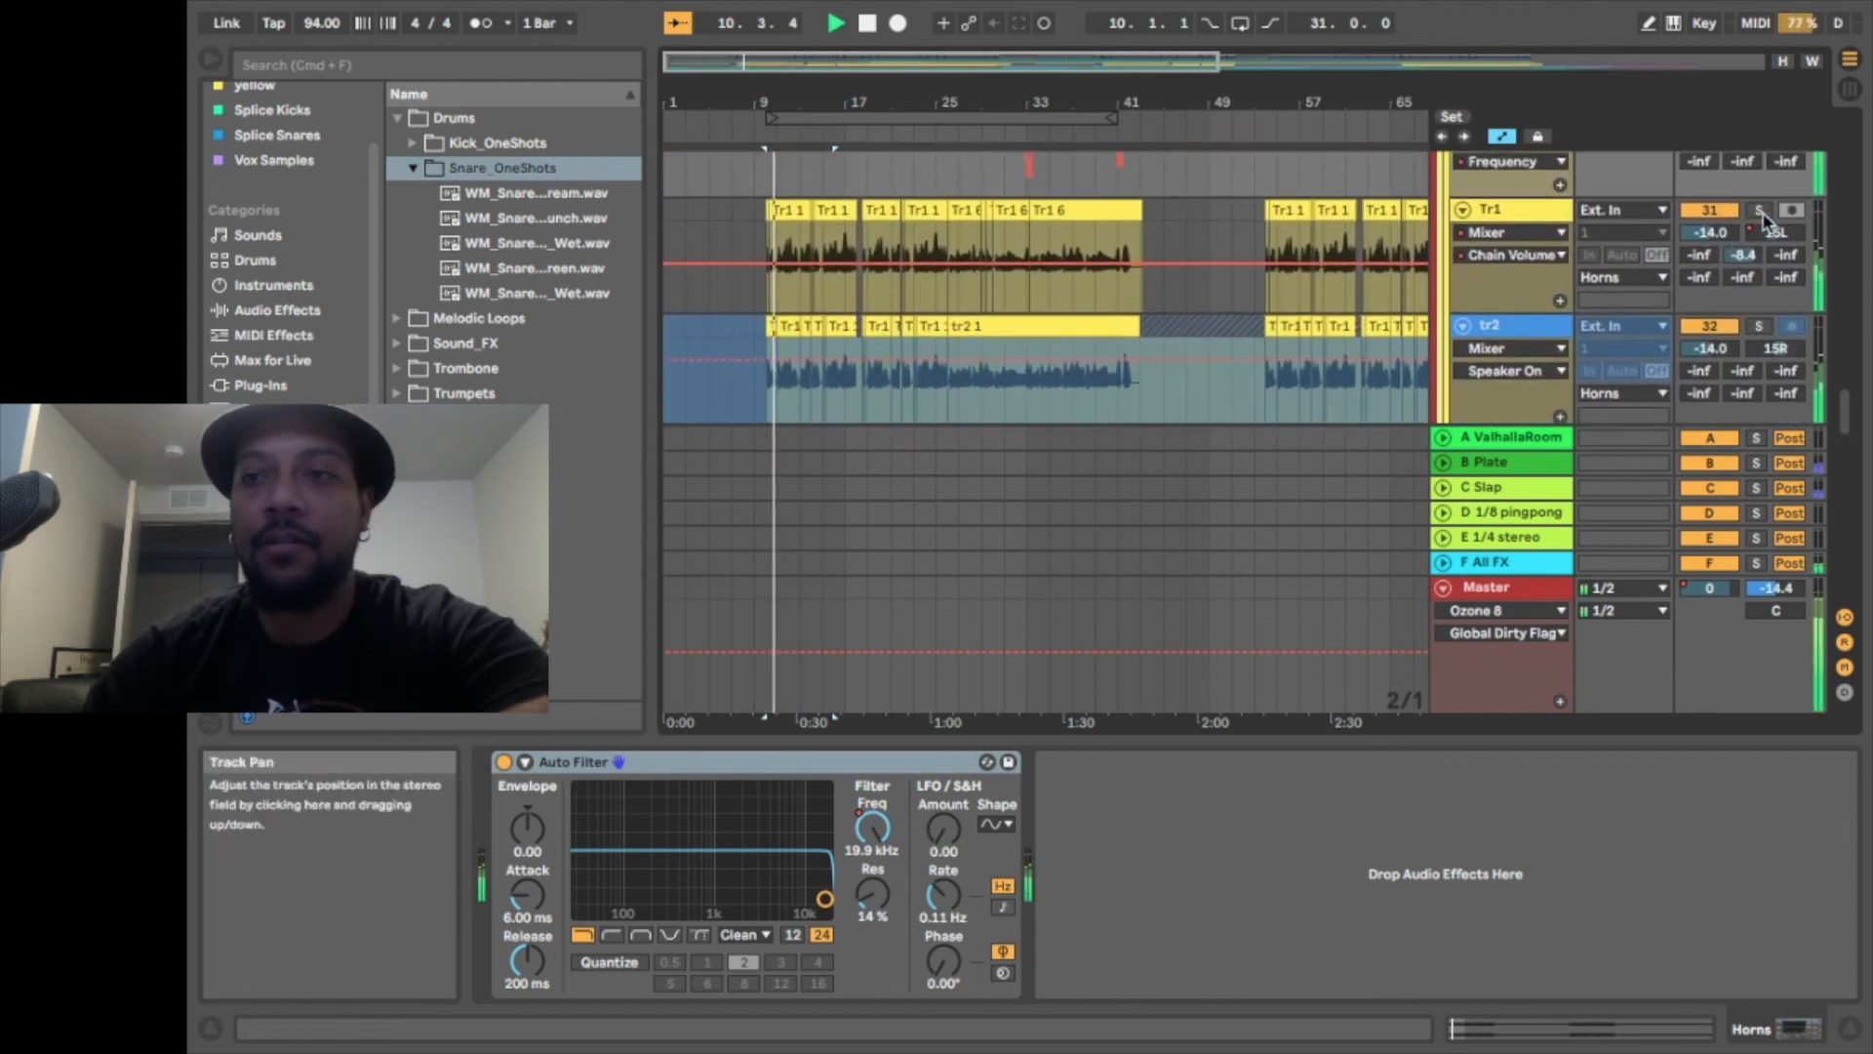
left_click(1760, 210)
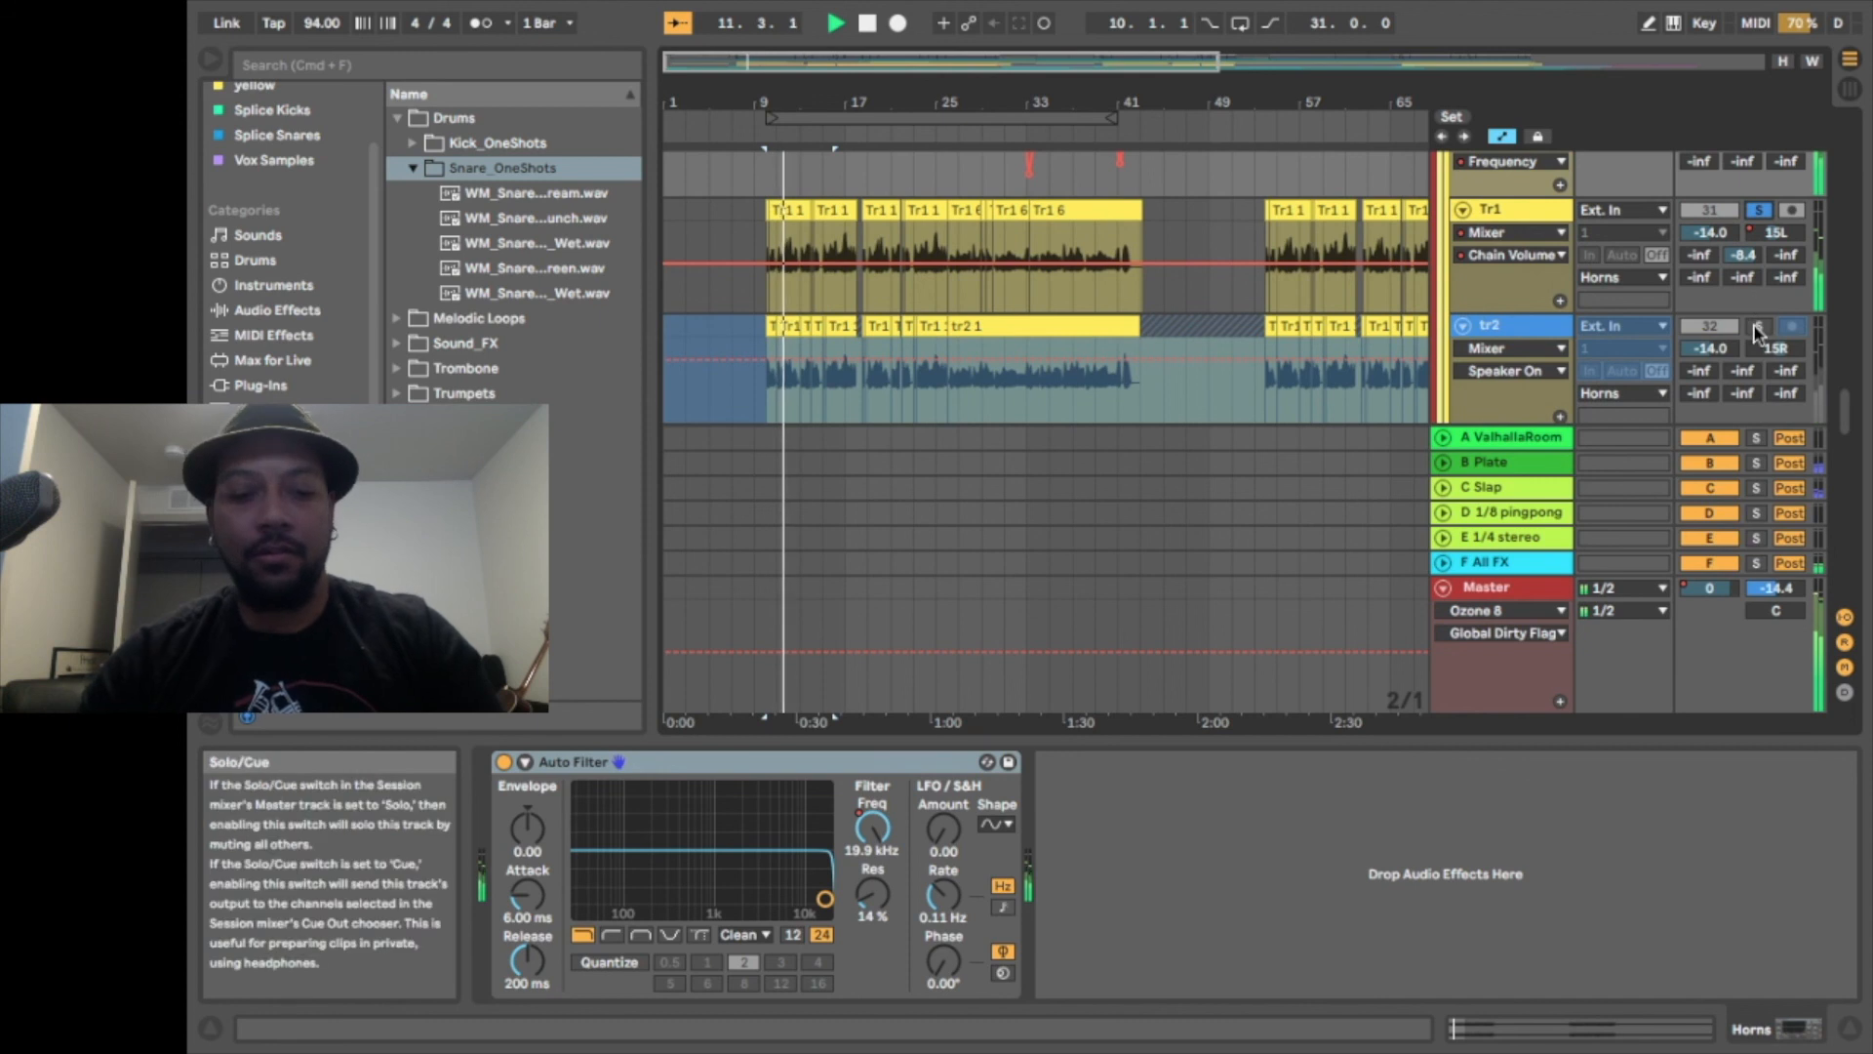
scroll(1757, 330, "down", 4)
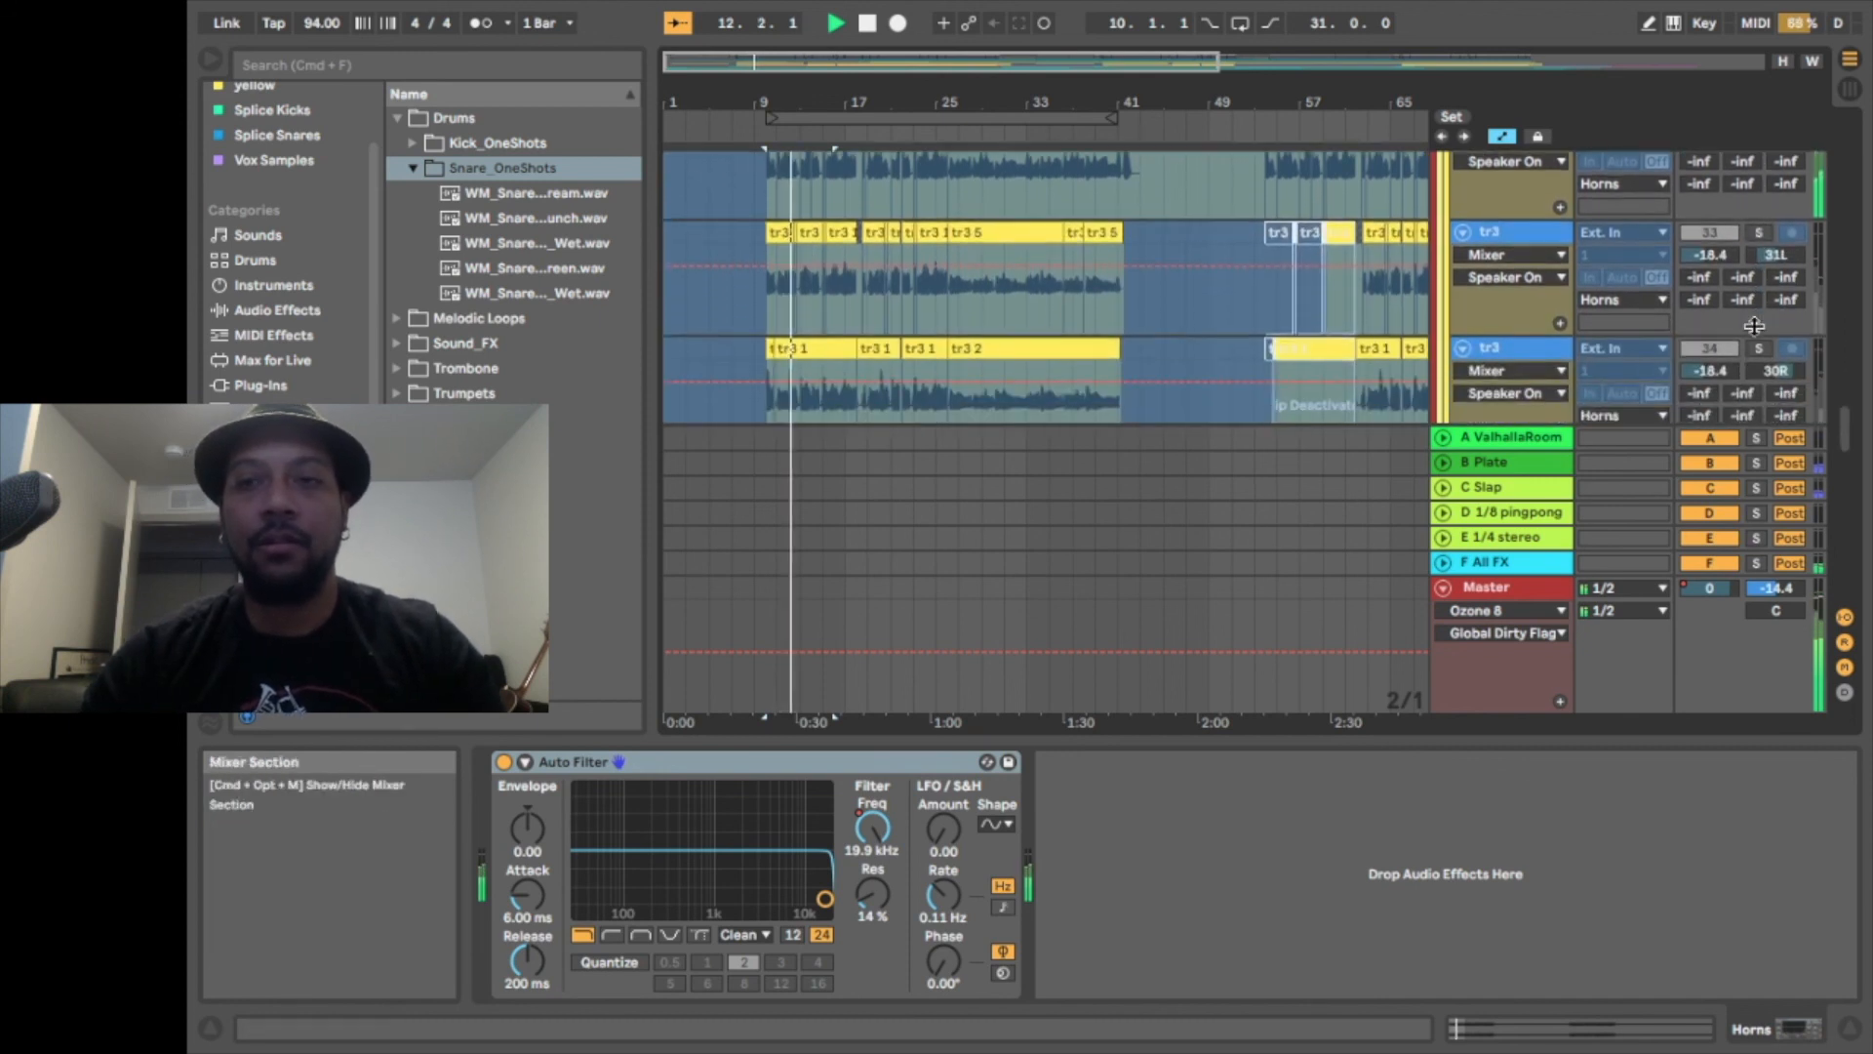
scroll(1755, 326, "down", 1)
left_click(1759, 210)
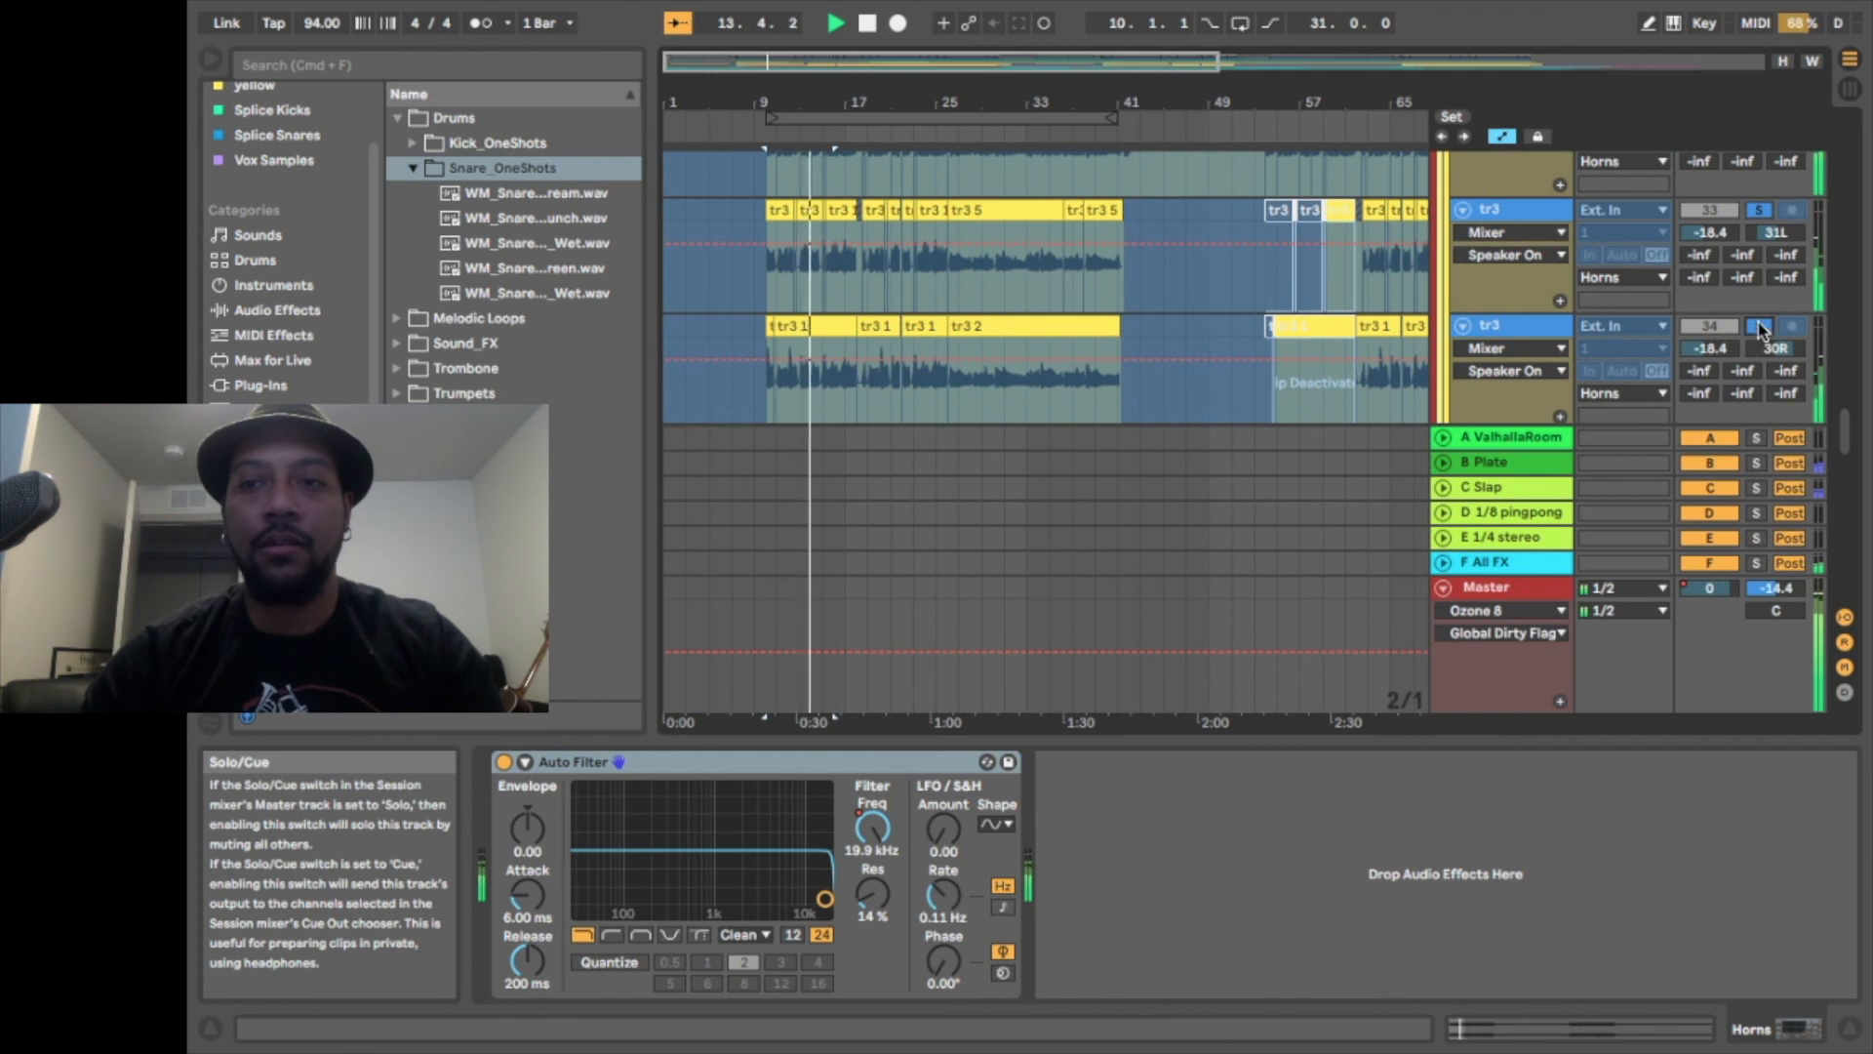
scroll(1761, 330, "down", 5)
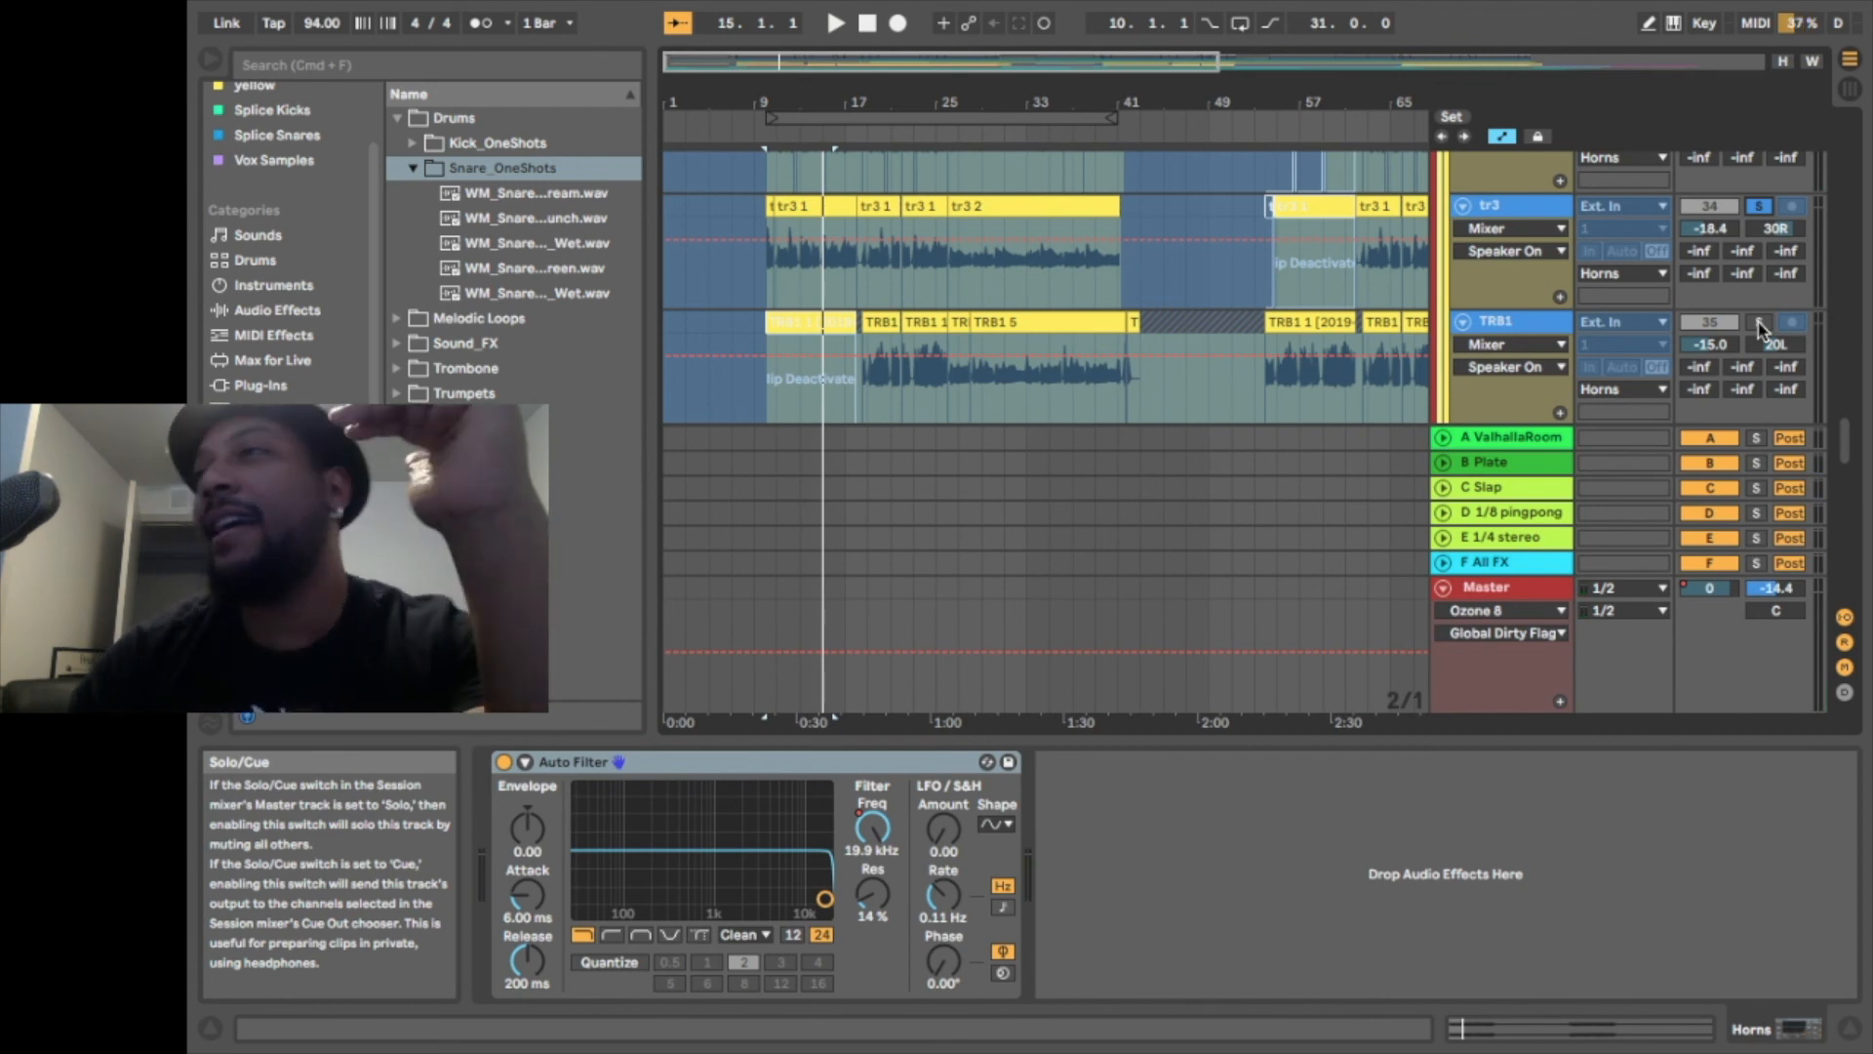
Select the Tr1 track and inspect the settings of its first CLA-76 Mono compressor
scroll(1608, 342, "up", 5)
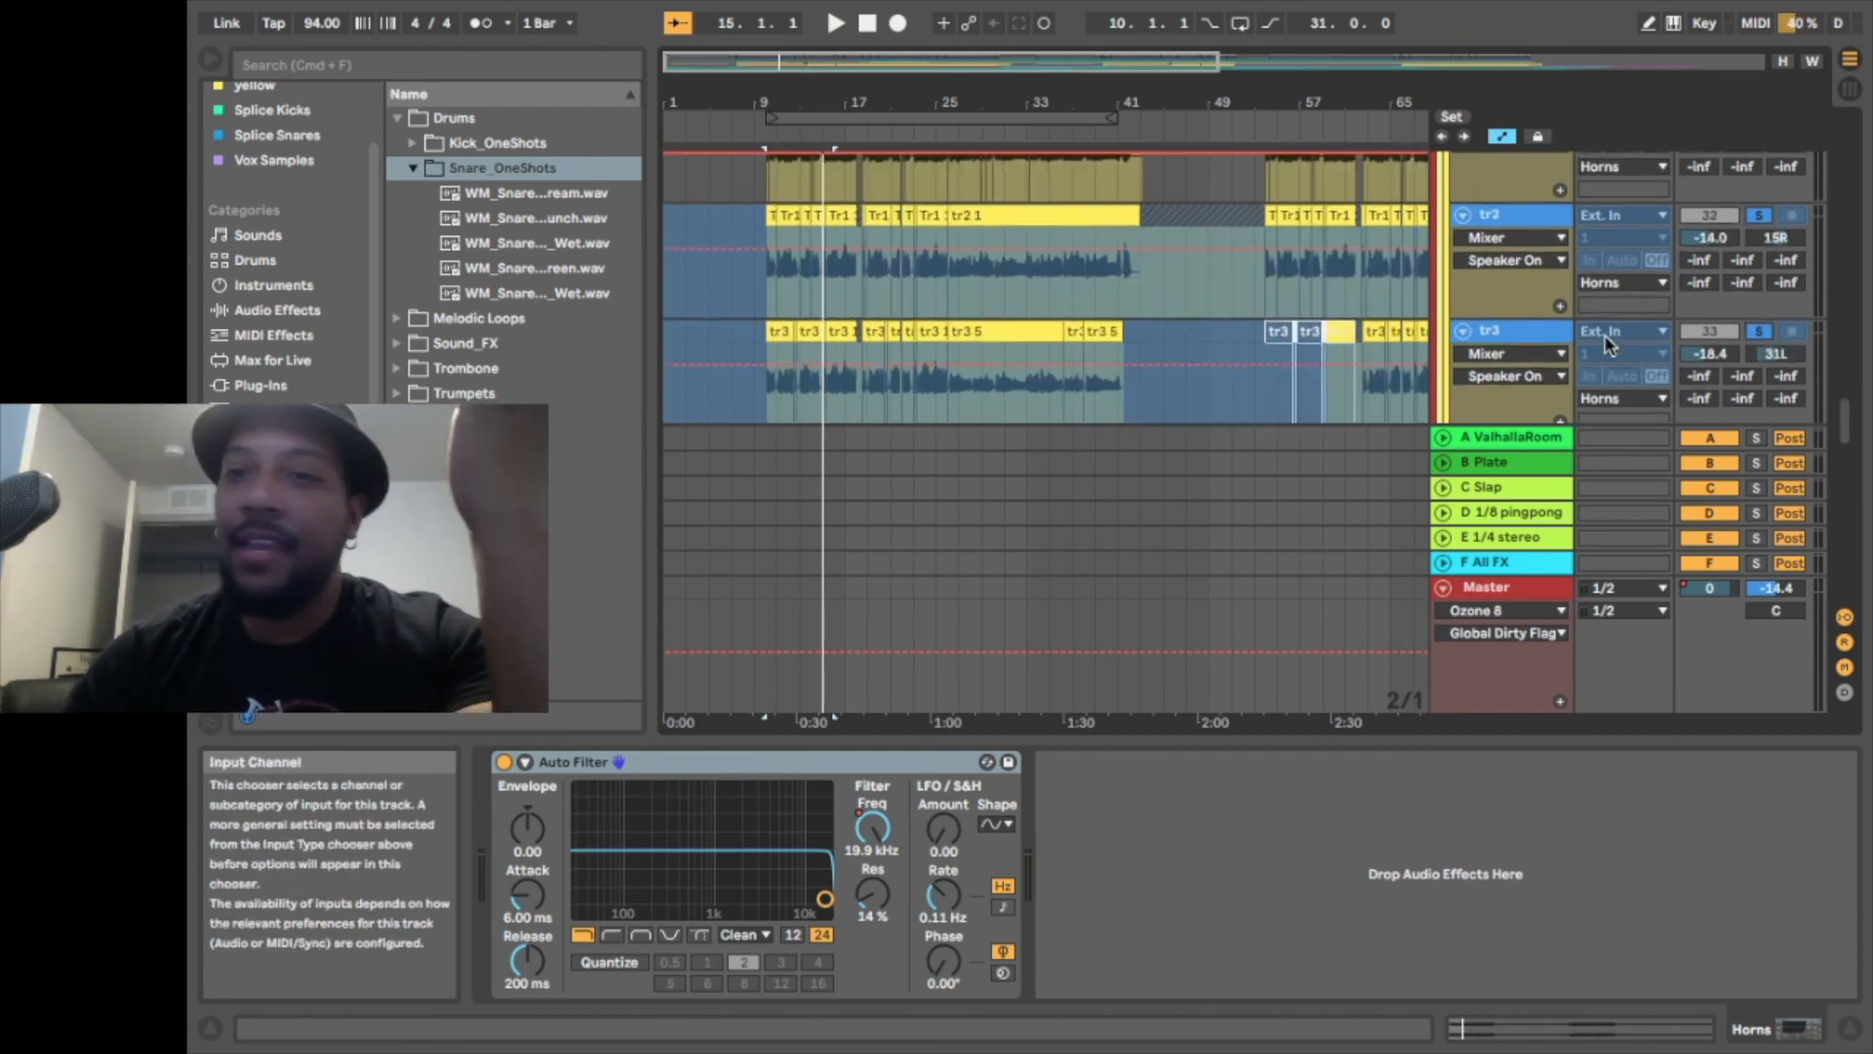
left_click(1515, 244)
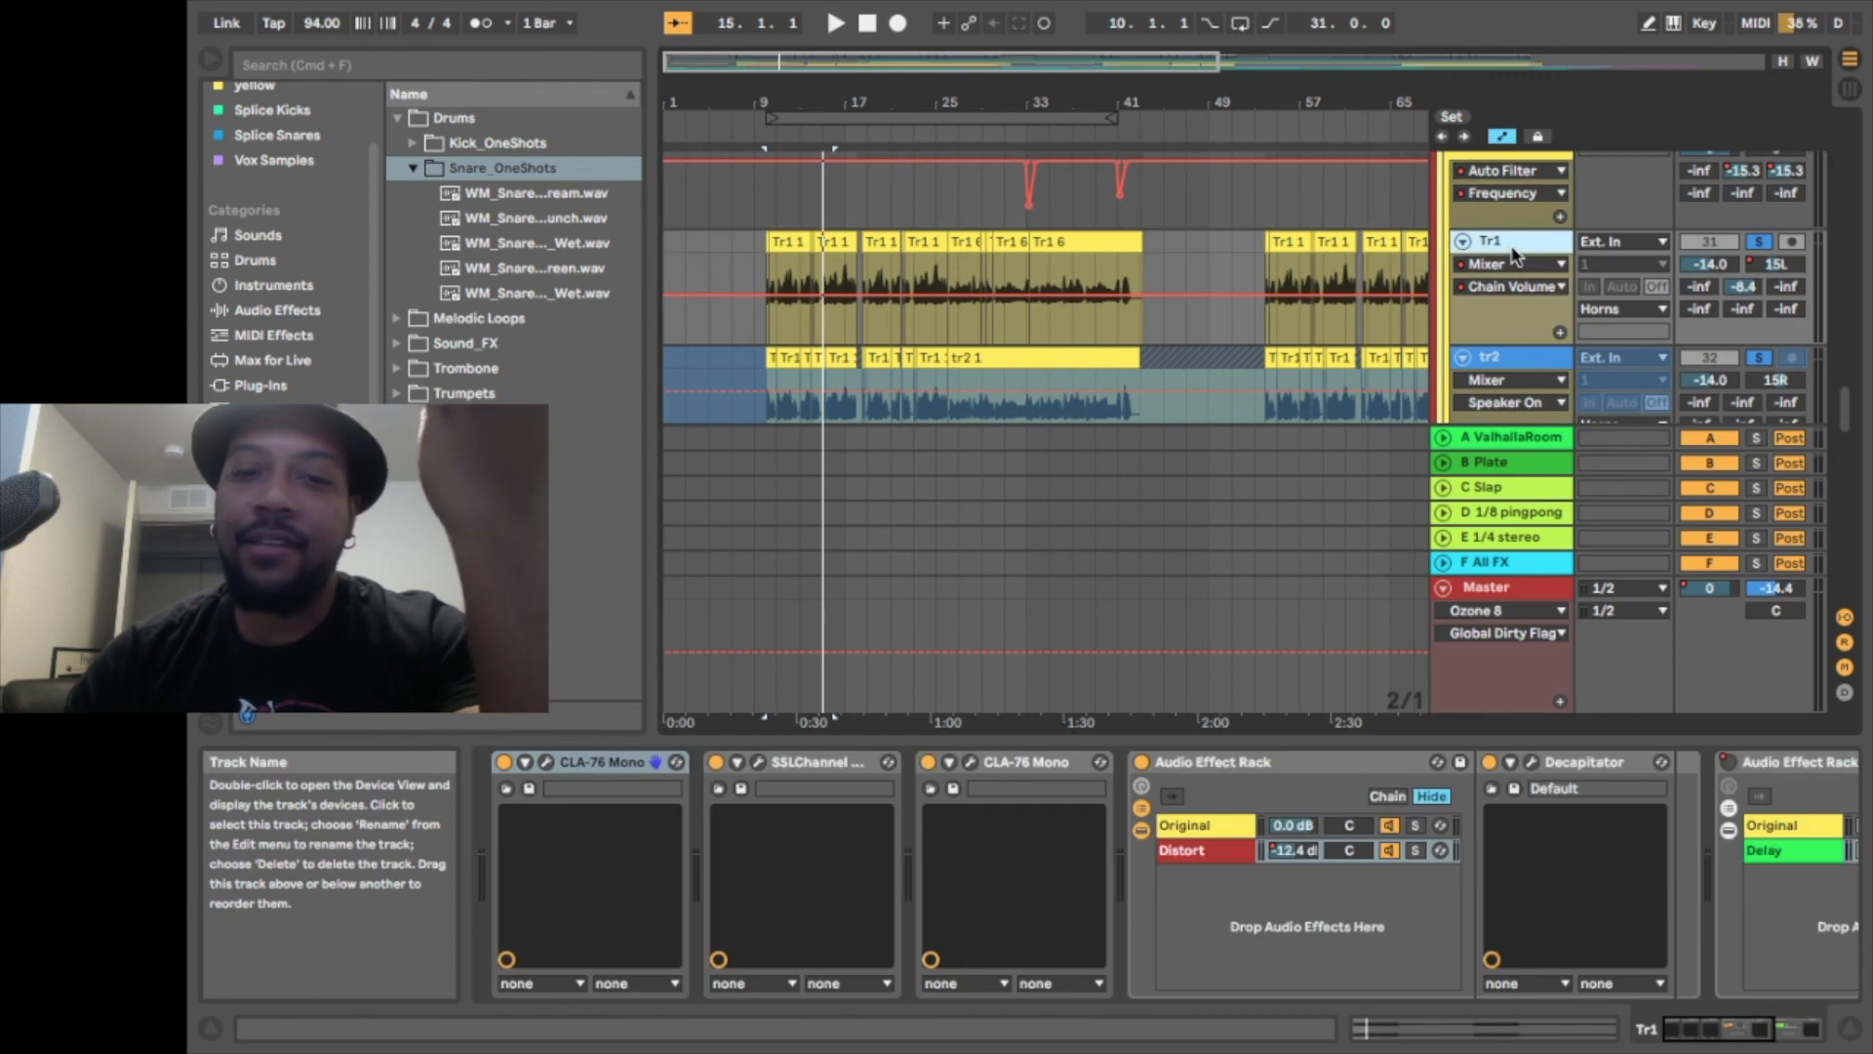
left_click(546, 765)
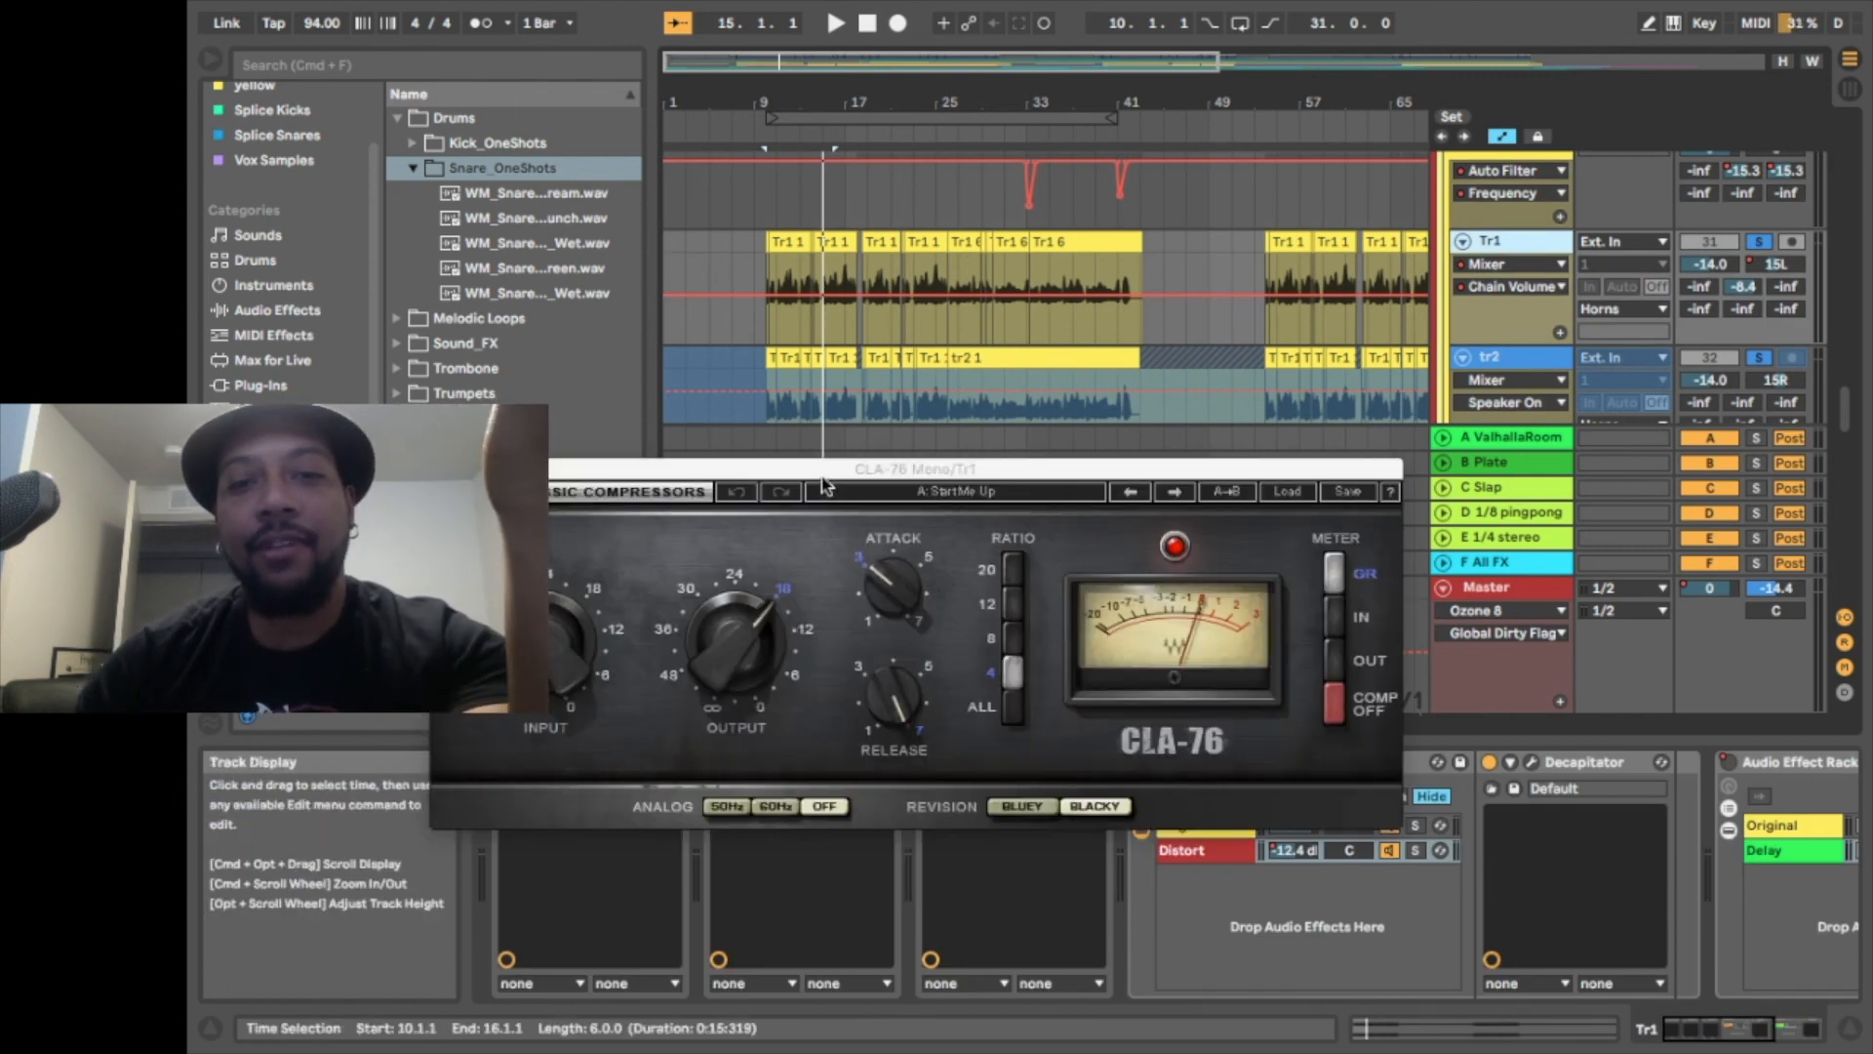
key("super+alt+p")
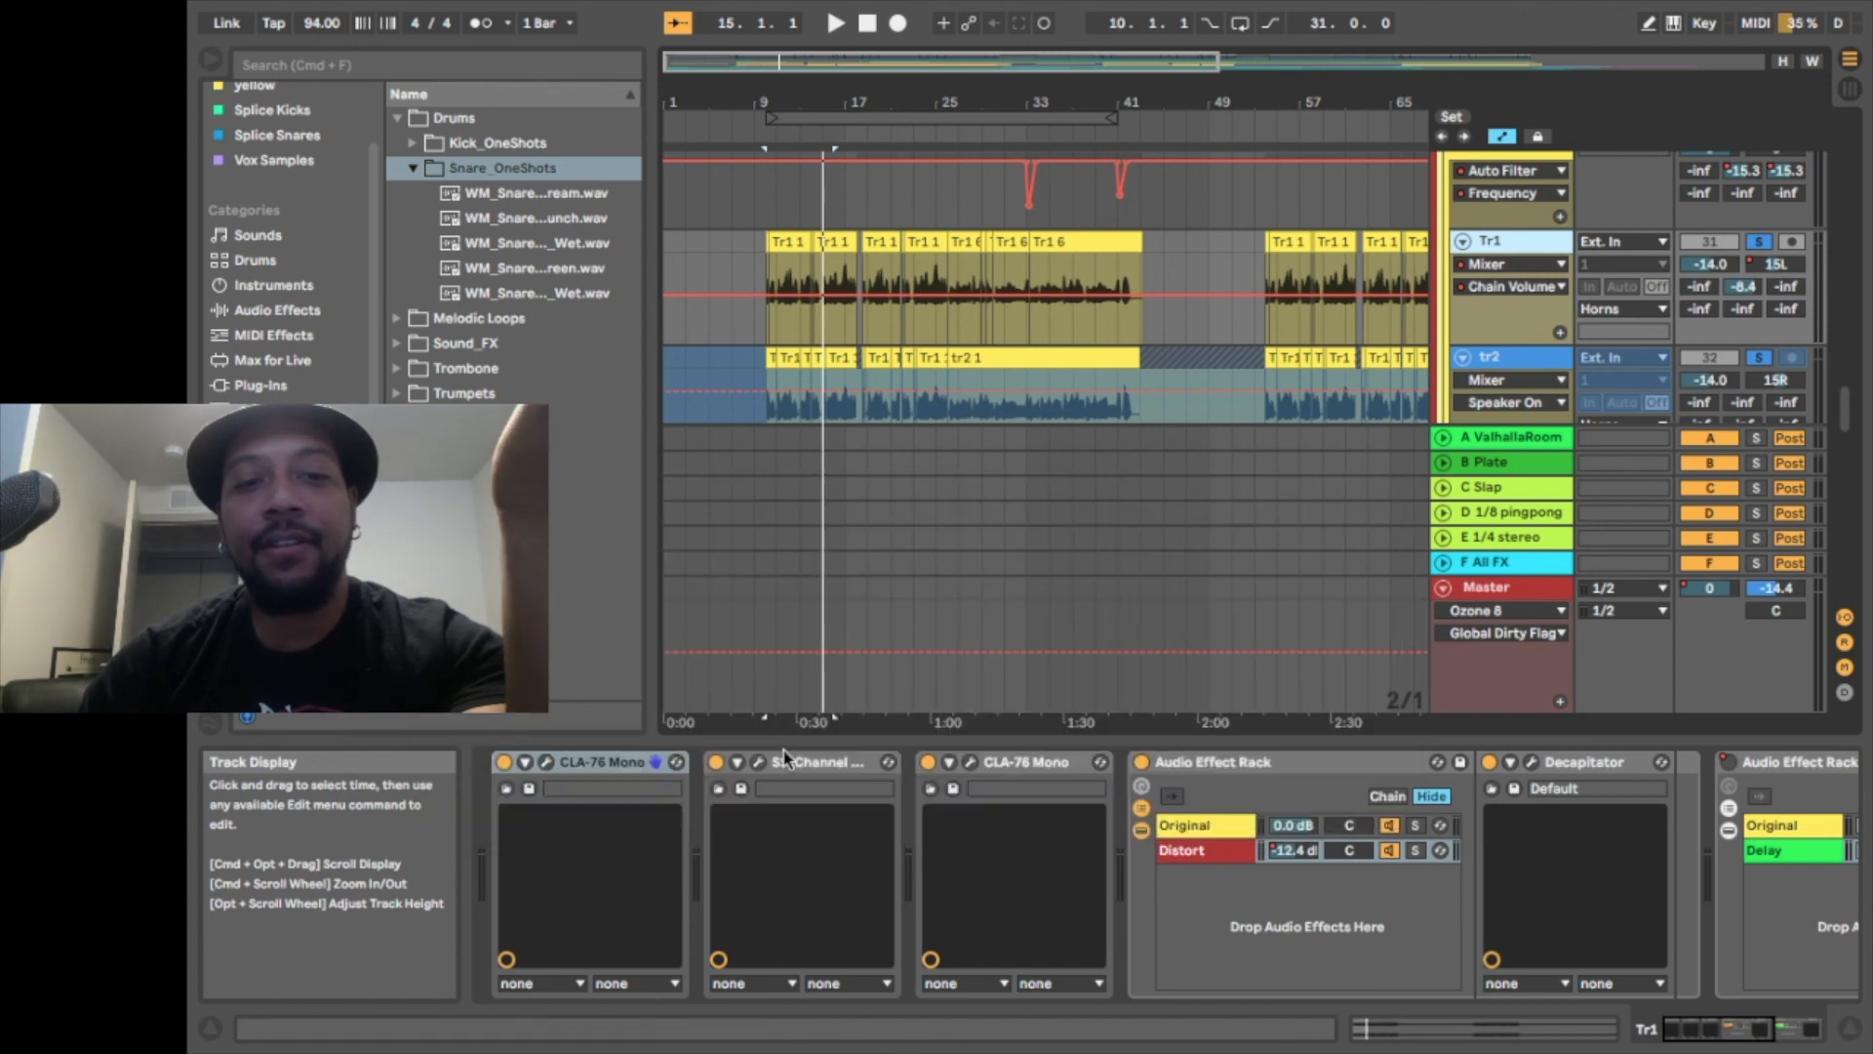
Open the SSLChannel plug-in on Tr1 and set its high-pass filter frequency to 105
left_click(761, 760)
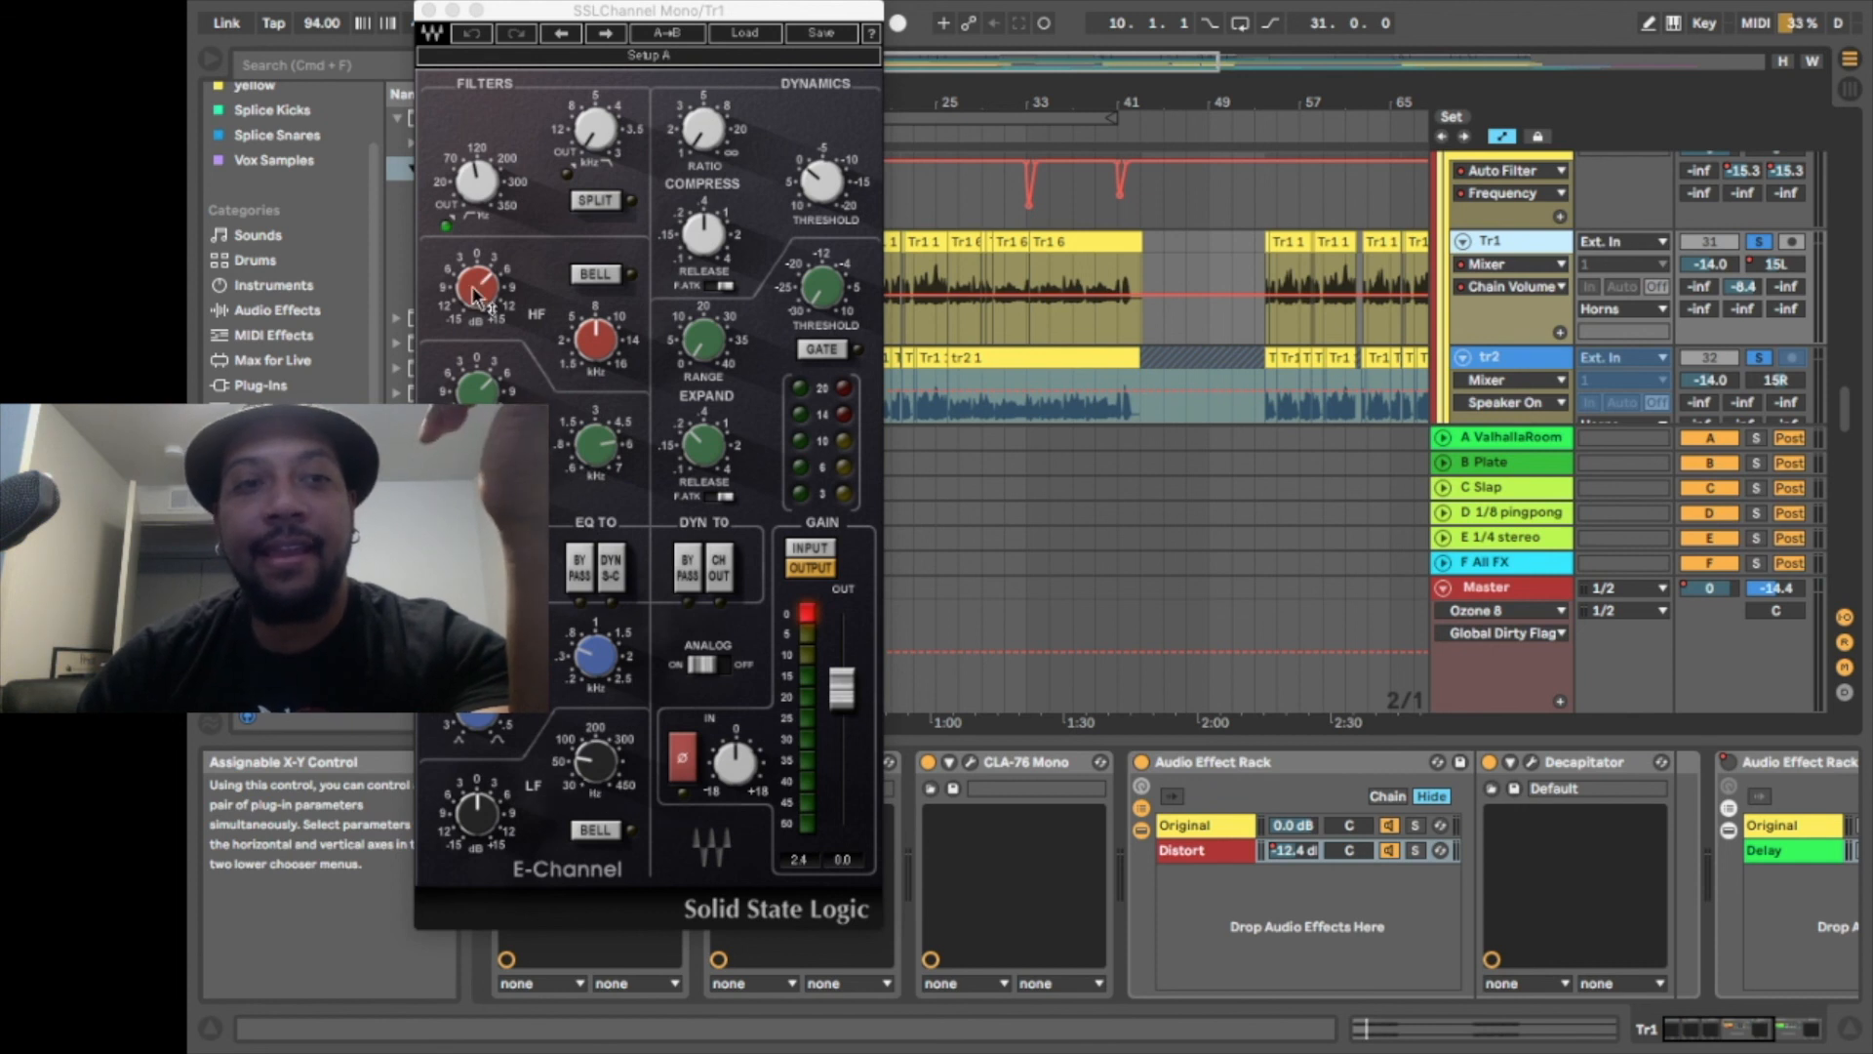
left_click_drag(477, 182, 476, 188)
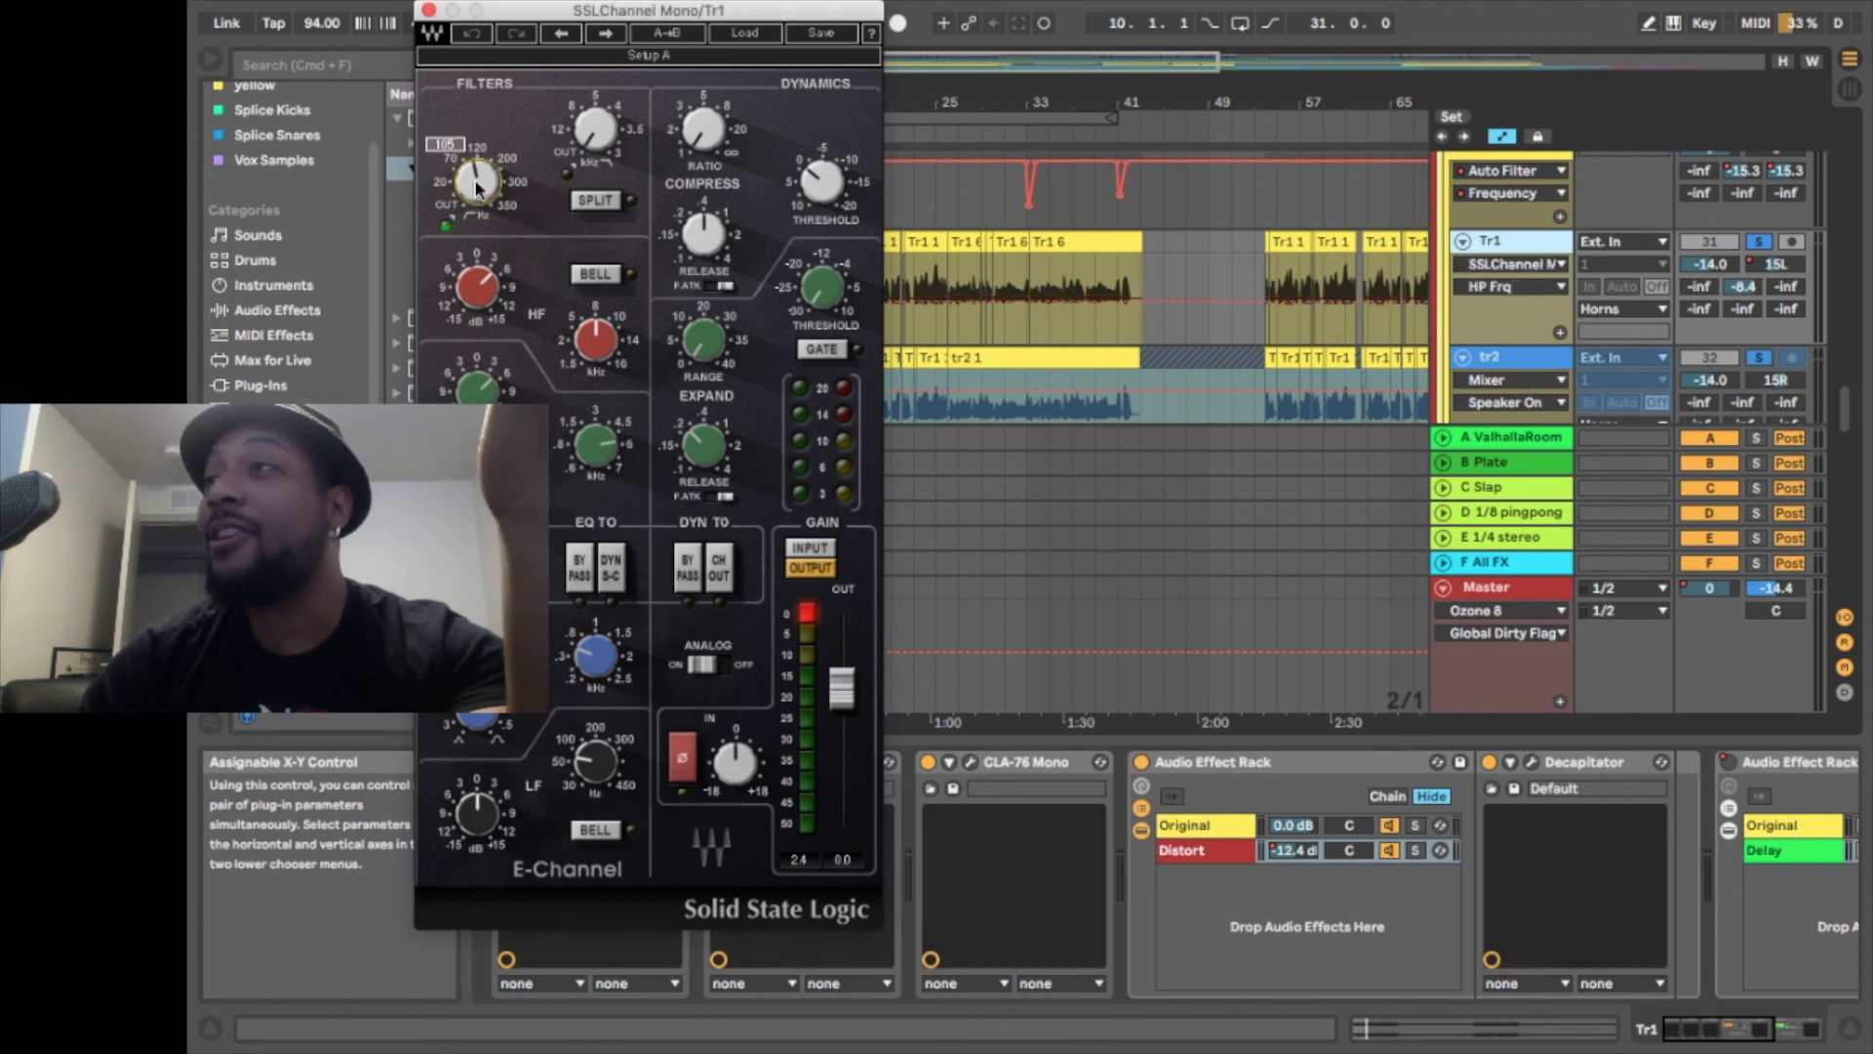
Close the SSLChannel plug-in and inspect the settings of the second CLA-76 Mono compressor on Tr1
left_click(428, 10)
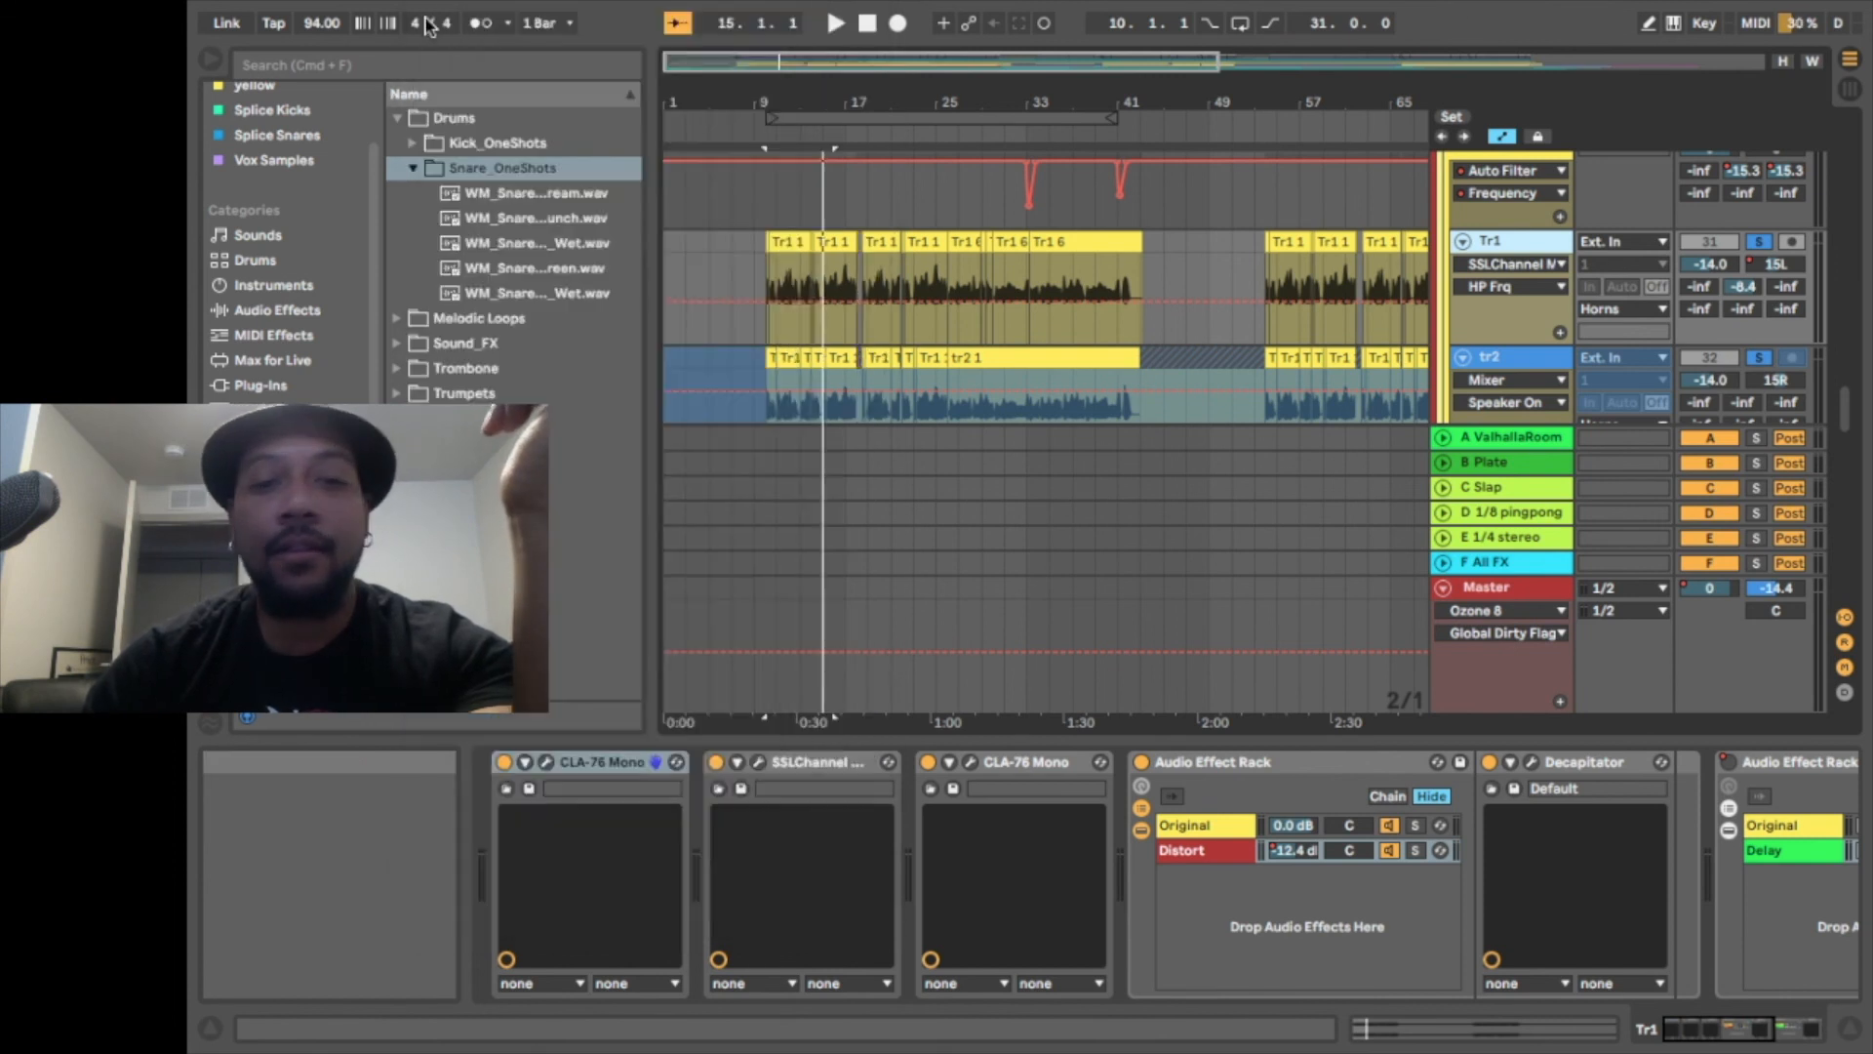
left_click(969, 761)
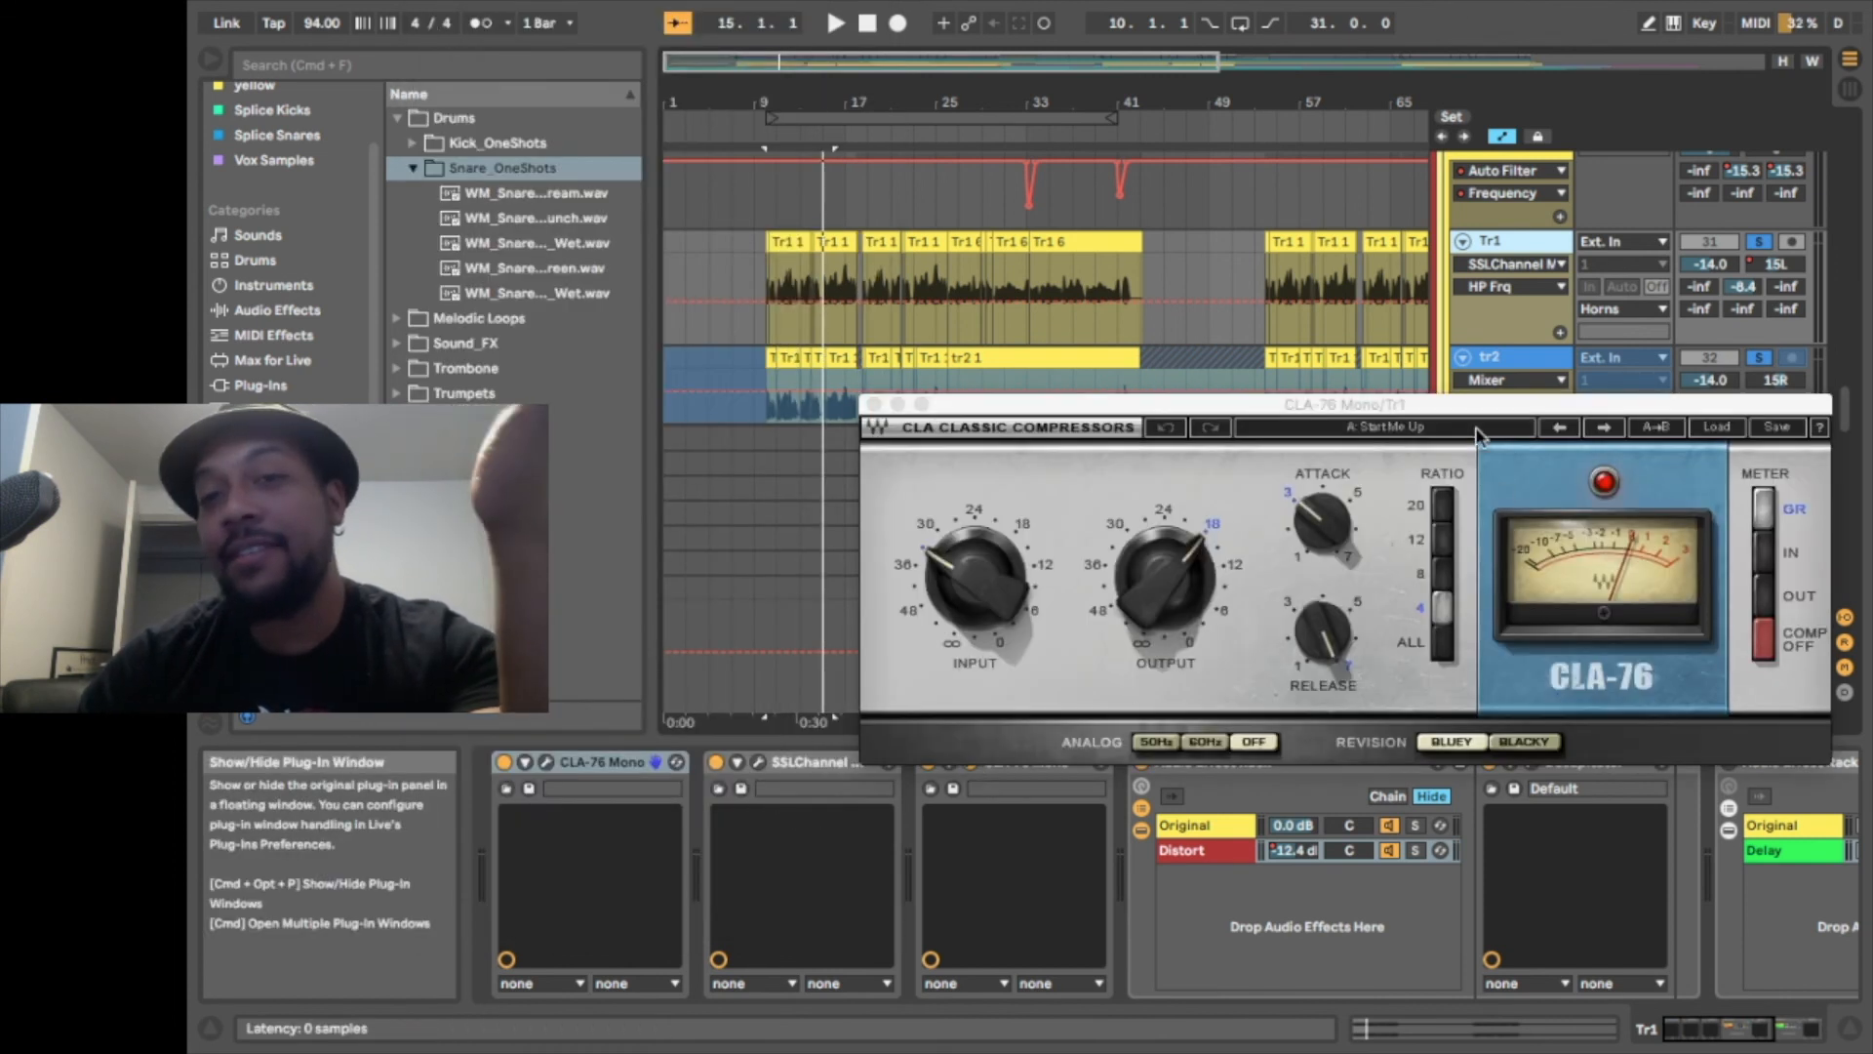
left_click_drag(1466, 407, 1307, 322)
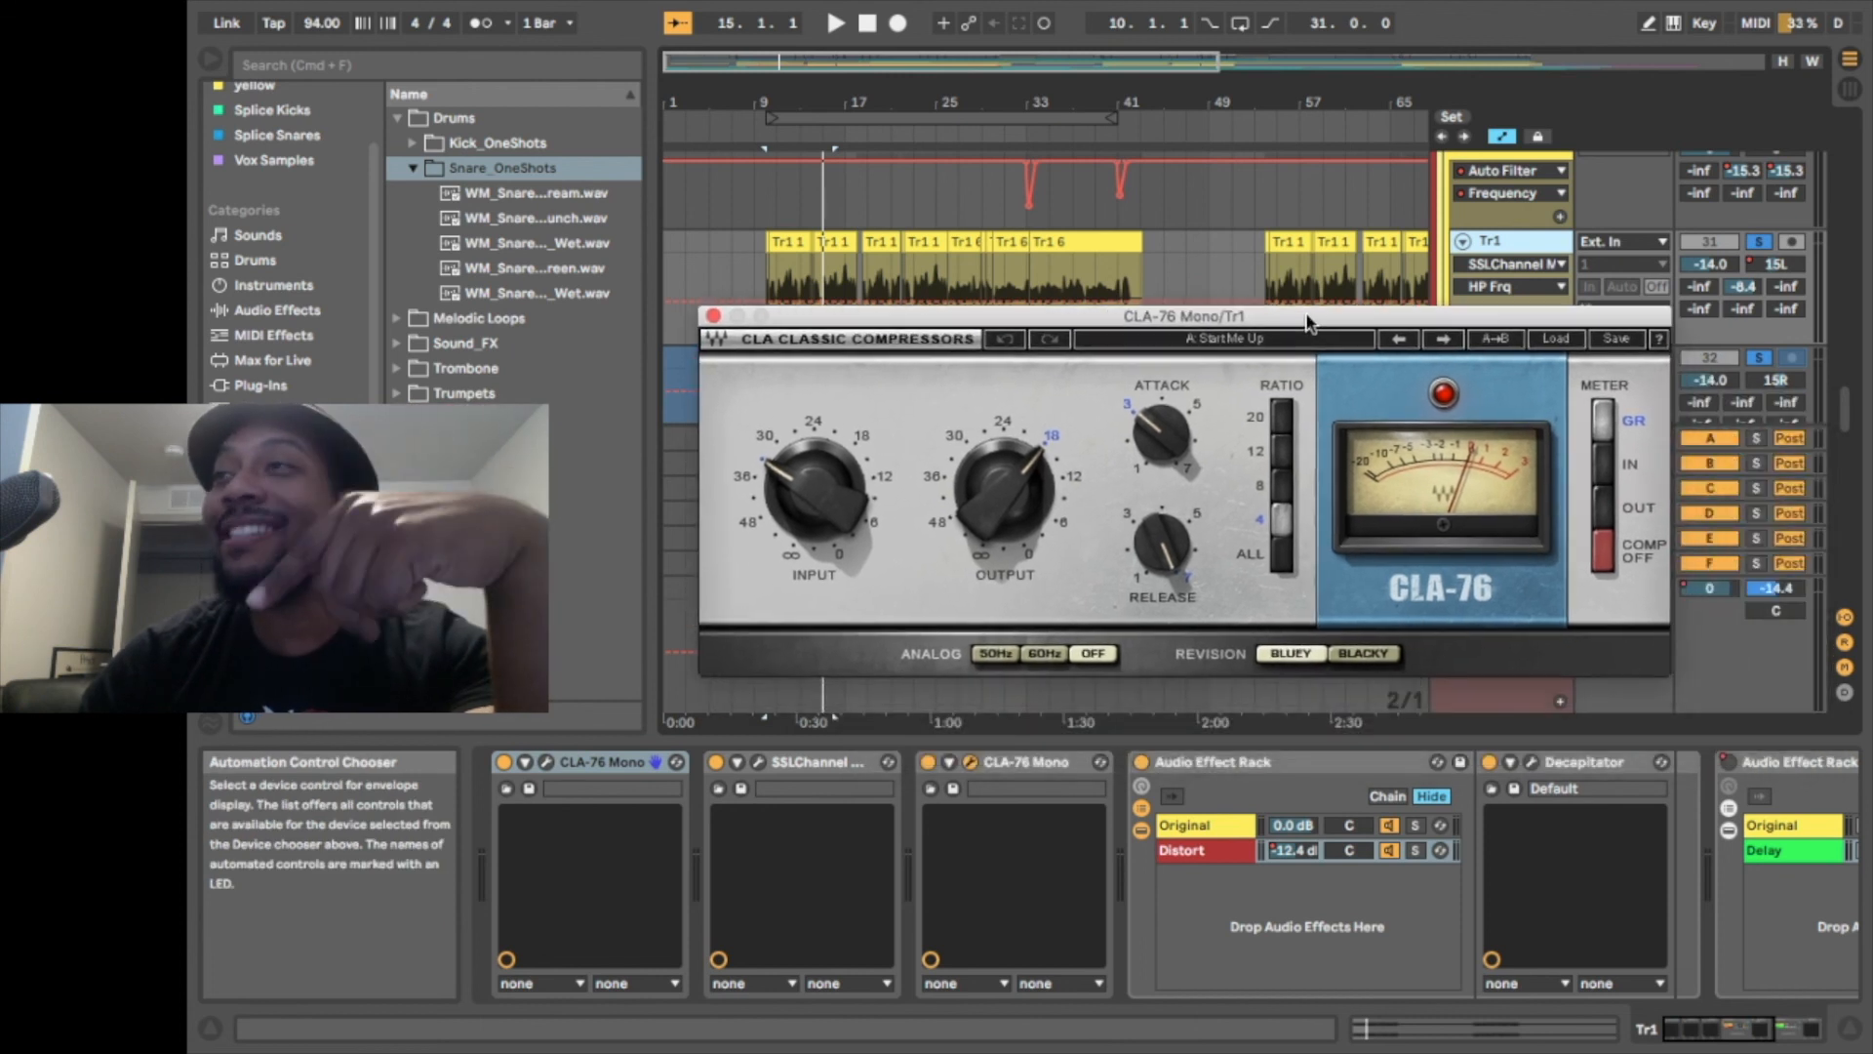
left_click(713, 317)
Select the Distort chain in Tr1's first Audio Effect Rack and play the horns while switching the rack off and on
scroll(1184, 893, "right", 5)
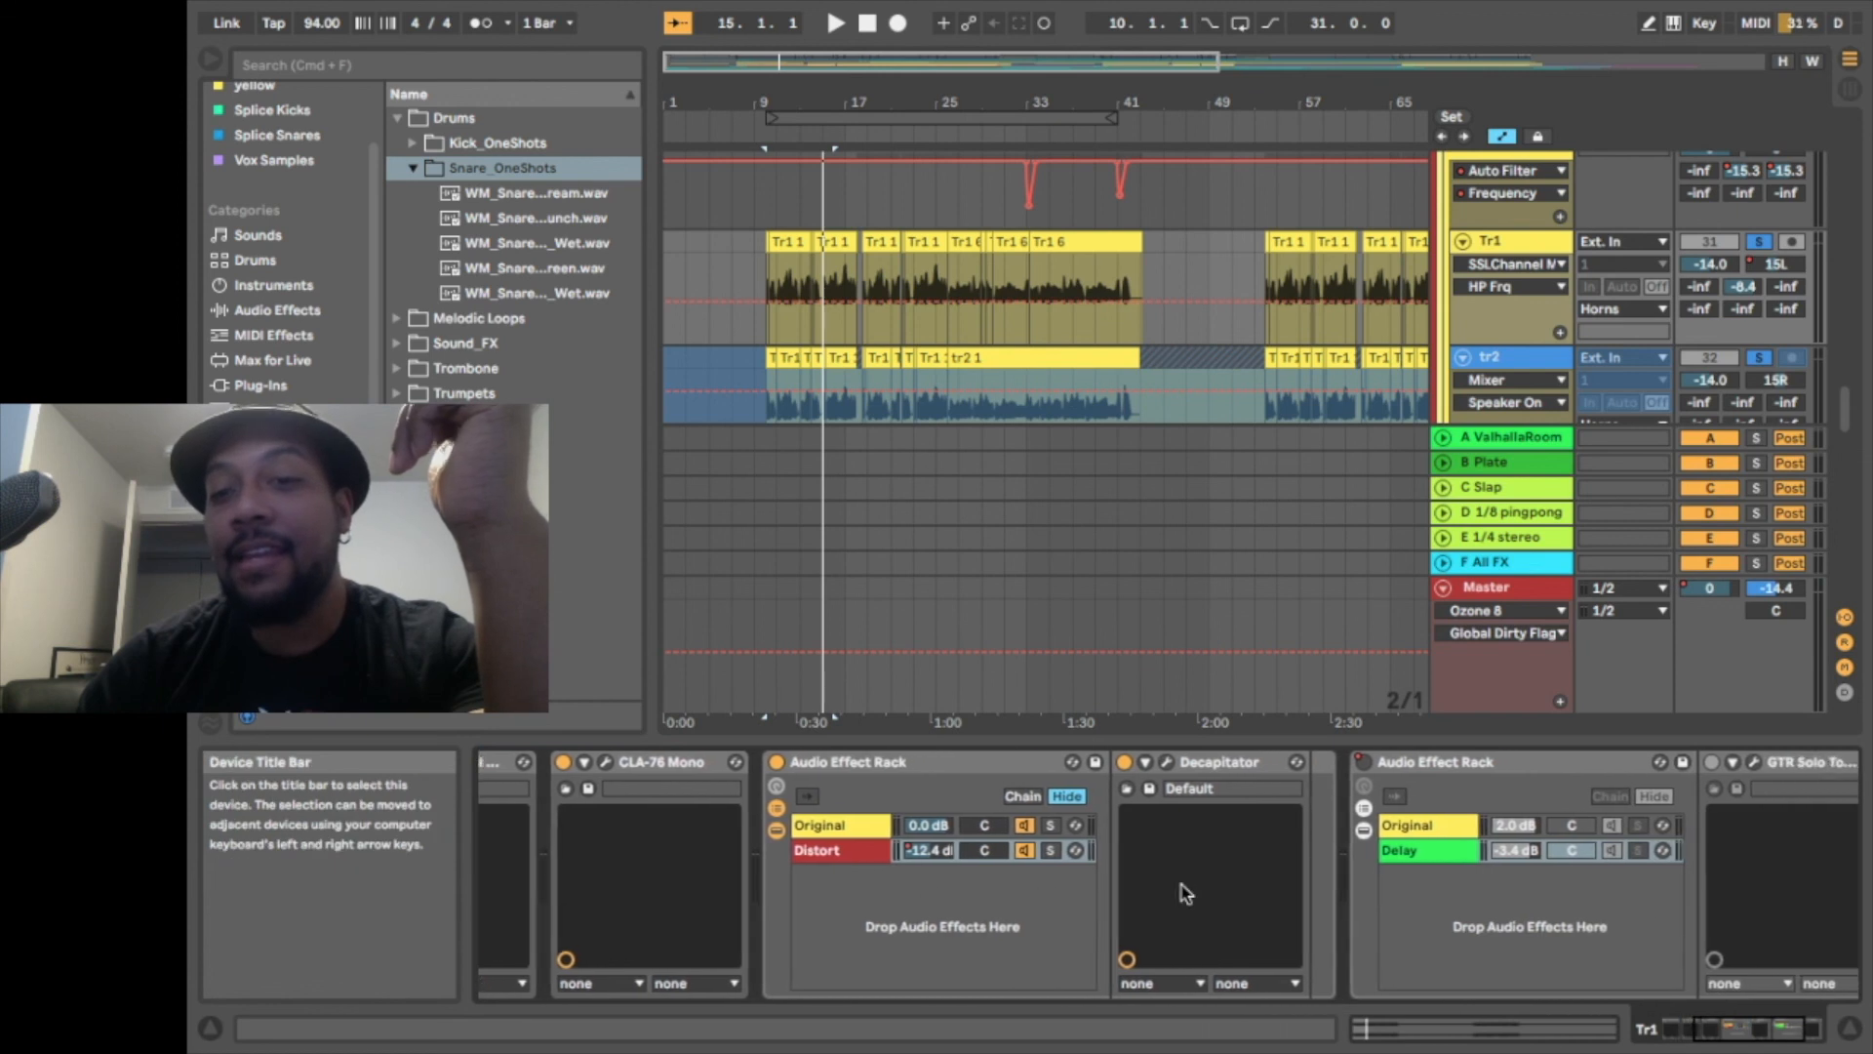
scroll(1184, 893, "left", 2)
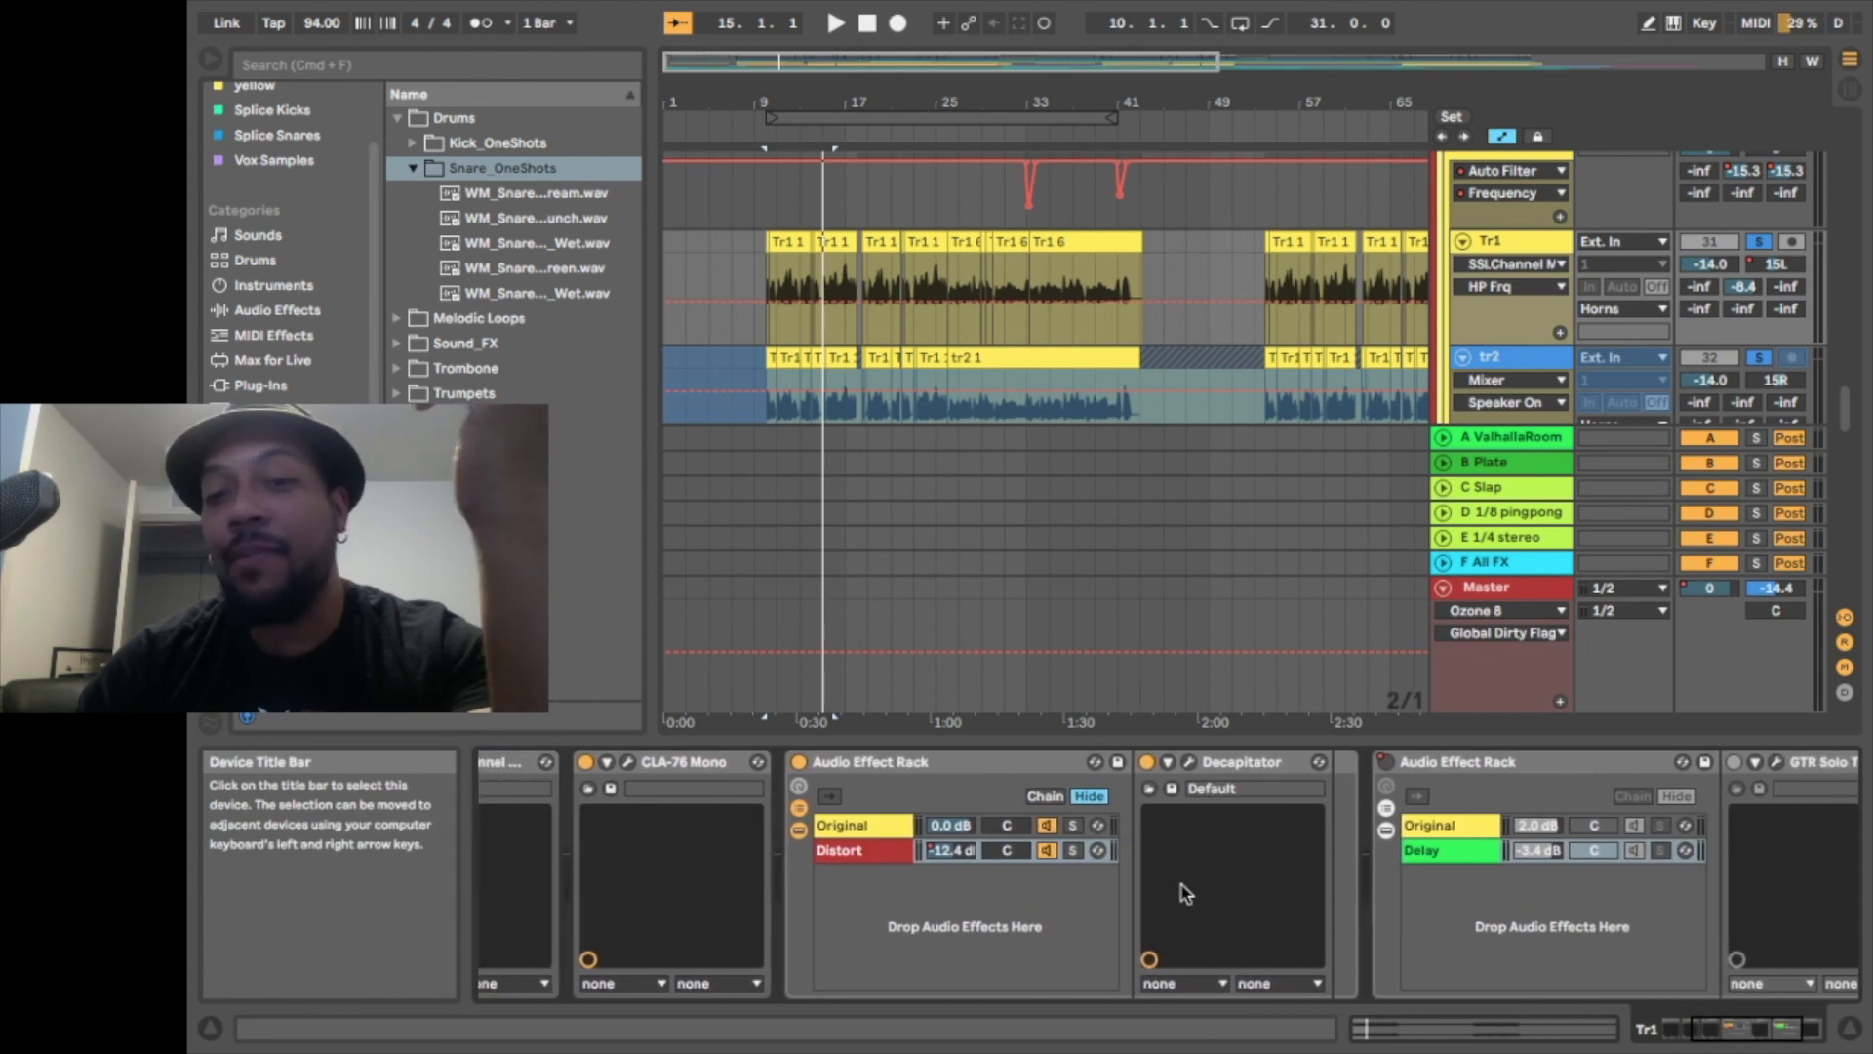
left_click(866, 857)
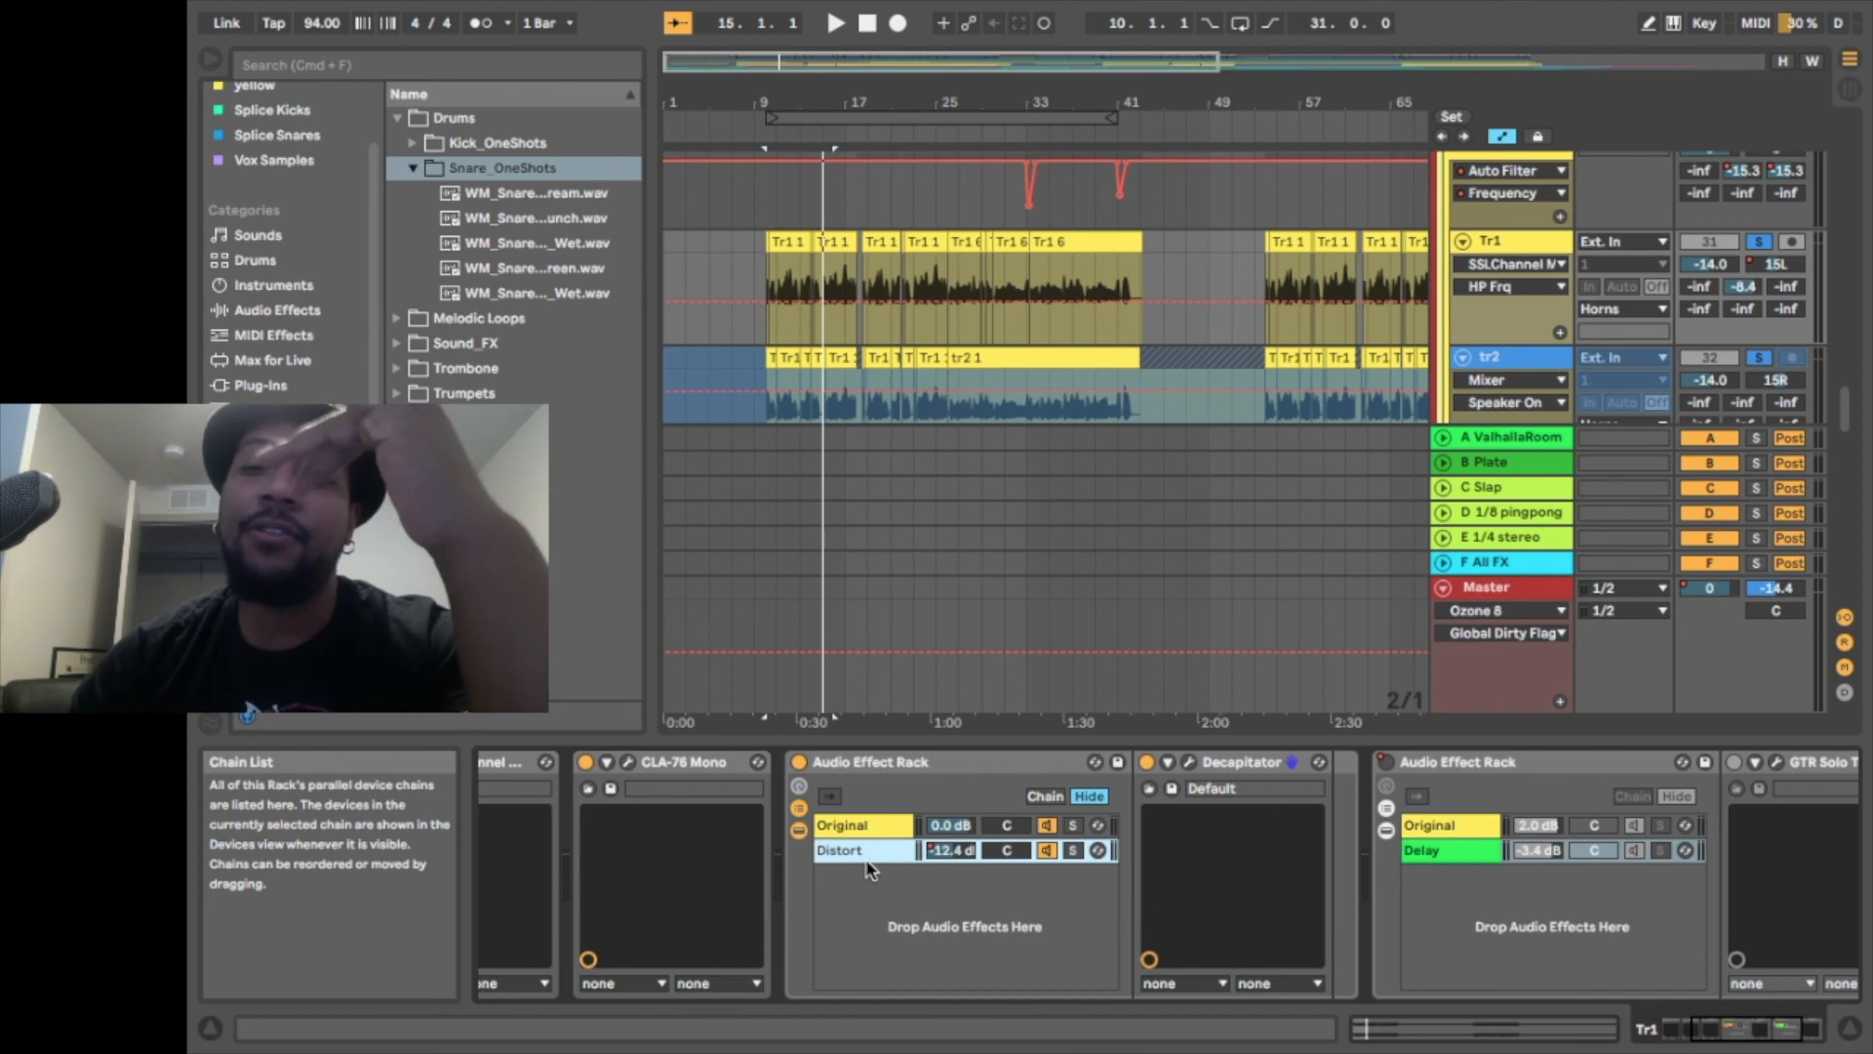
left_click(799, 762)
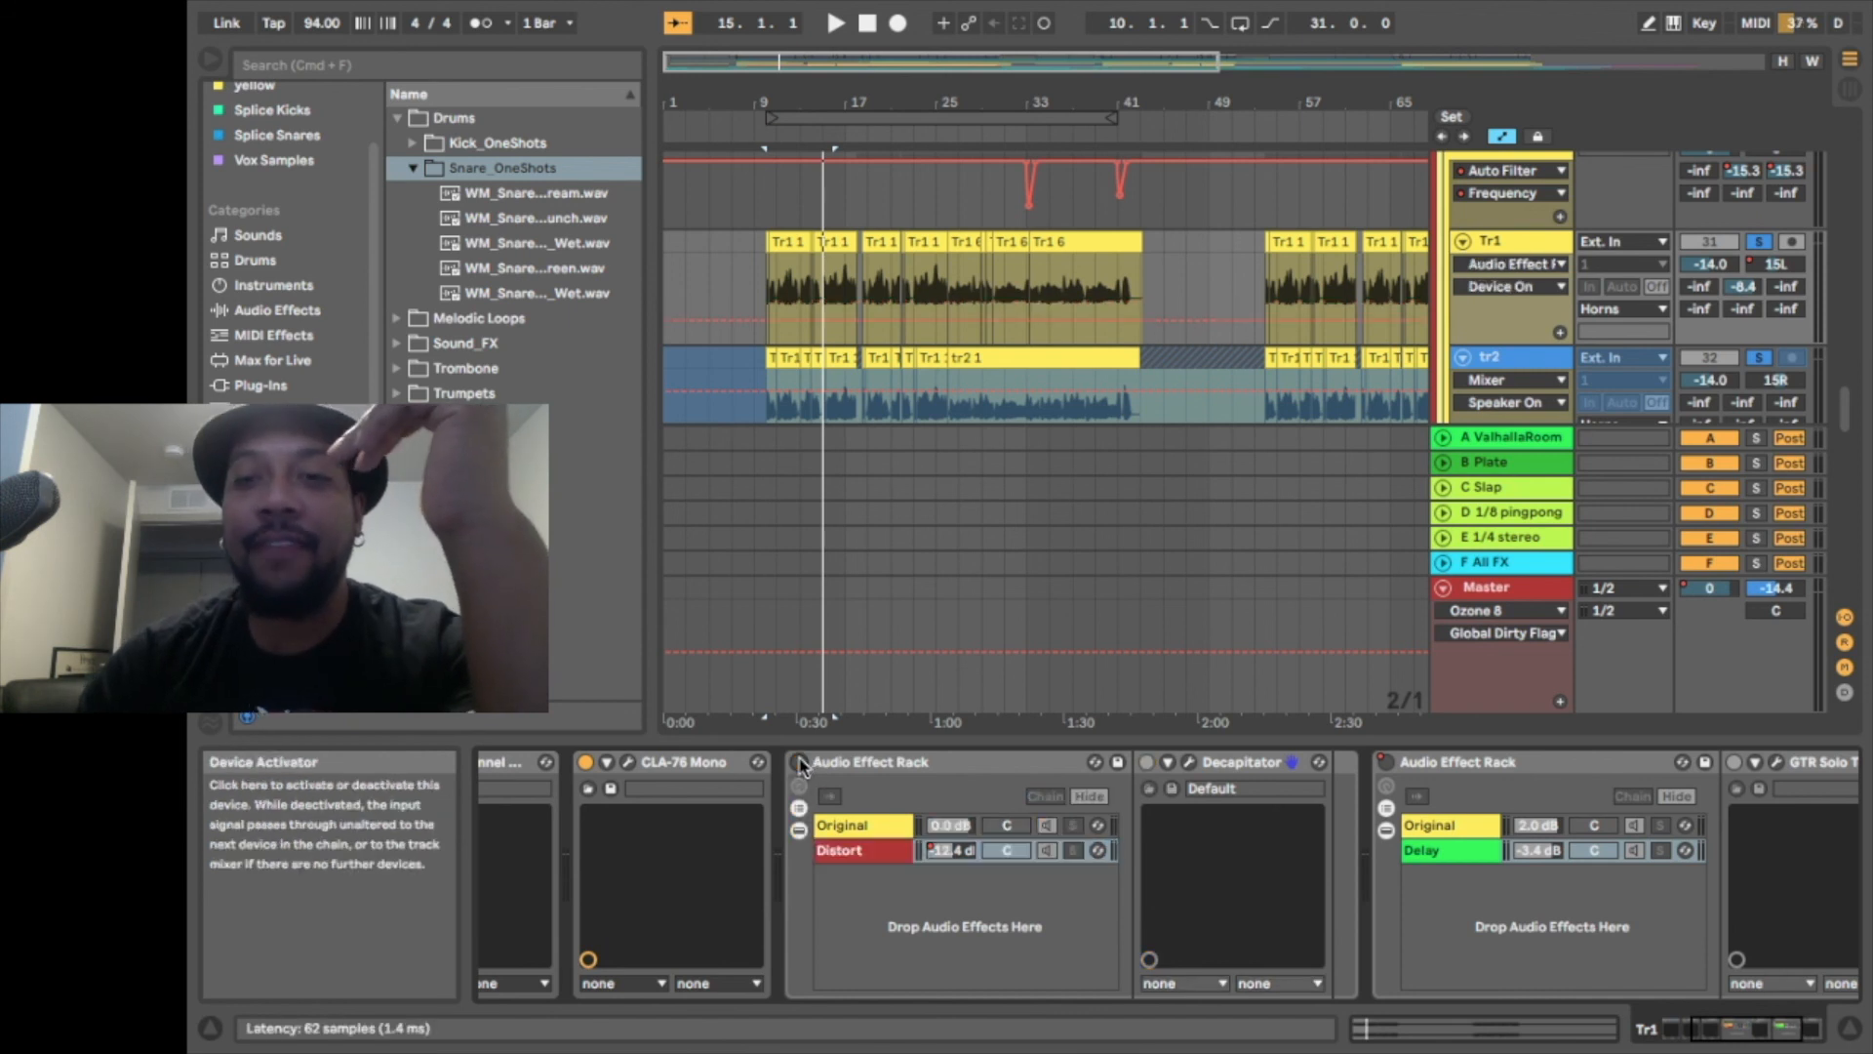
key("space")
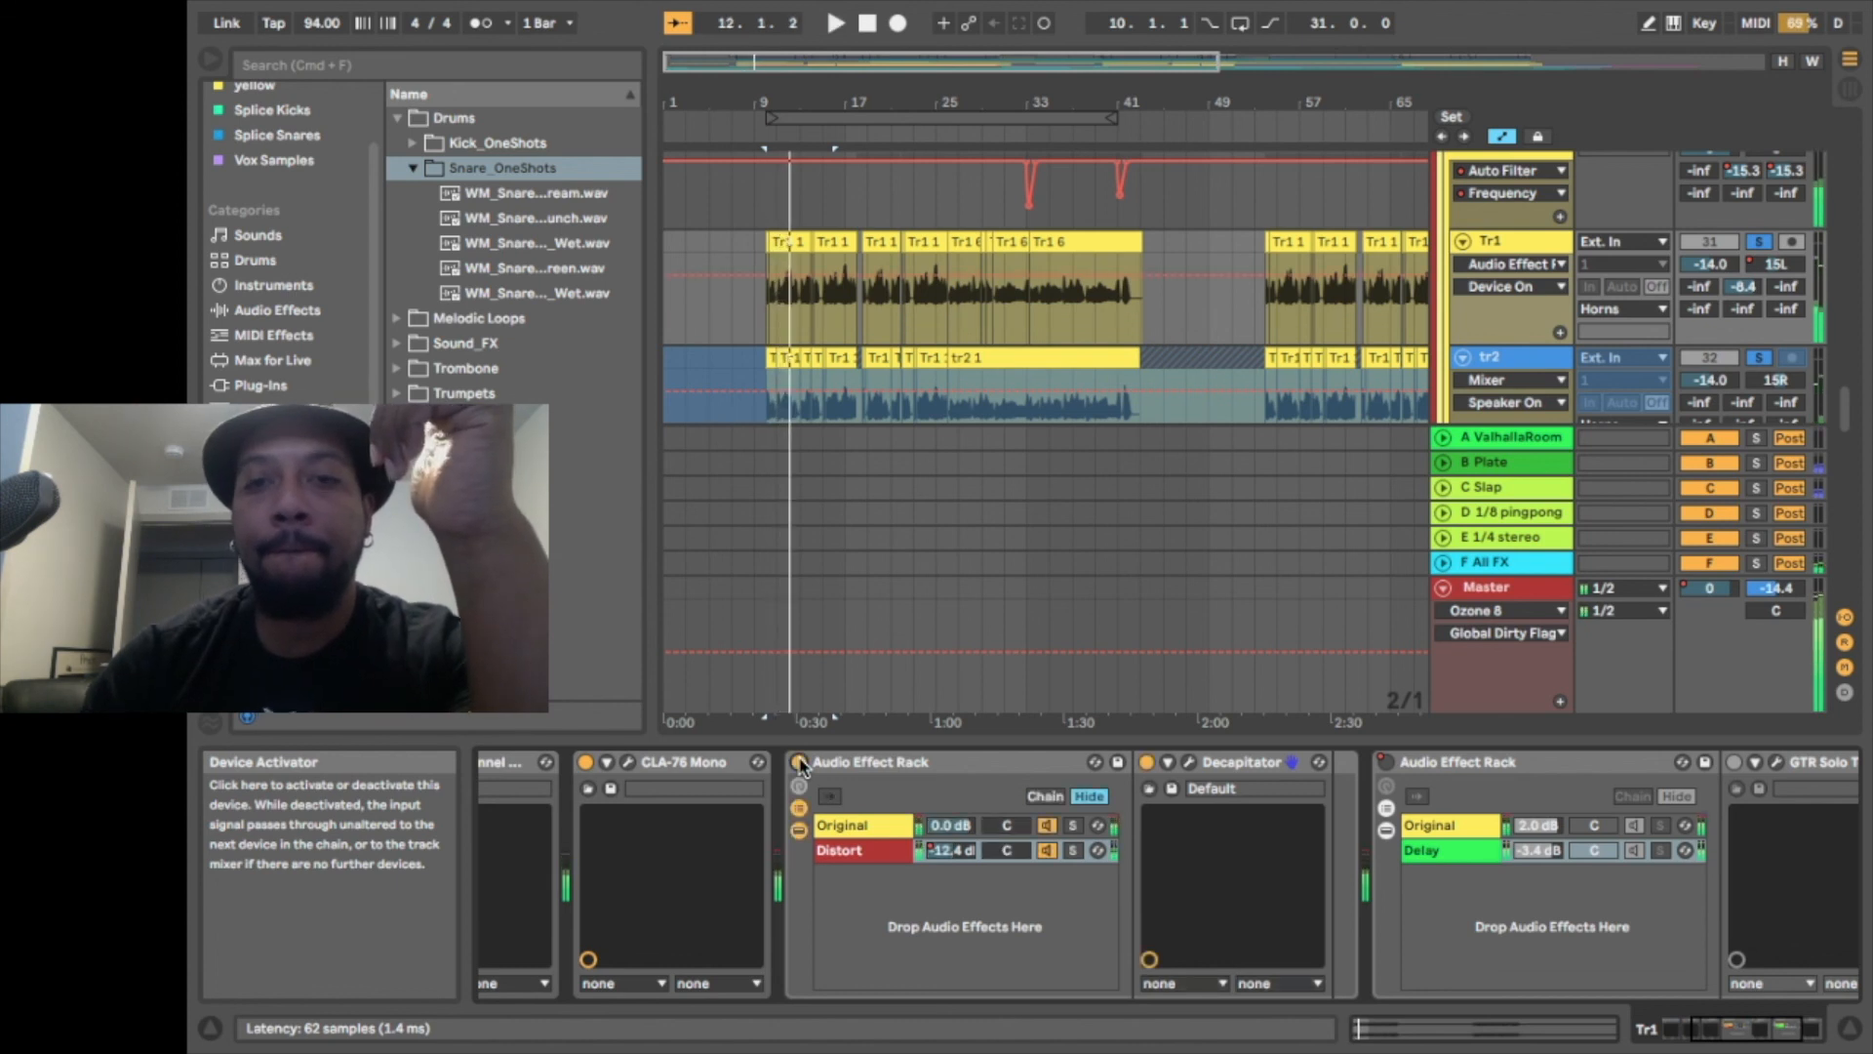
left_click(799, 762)
Solo only Tr1 and play it from bar 10, switching the Distort rack off and on to compare the sound
left_click(1762, 242)
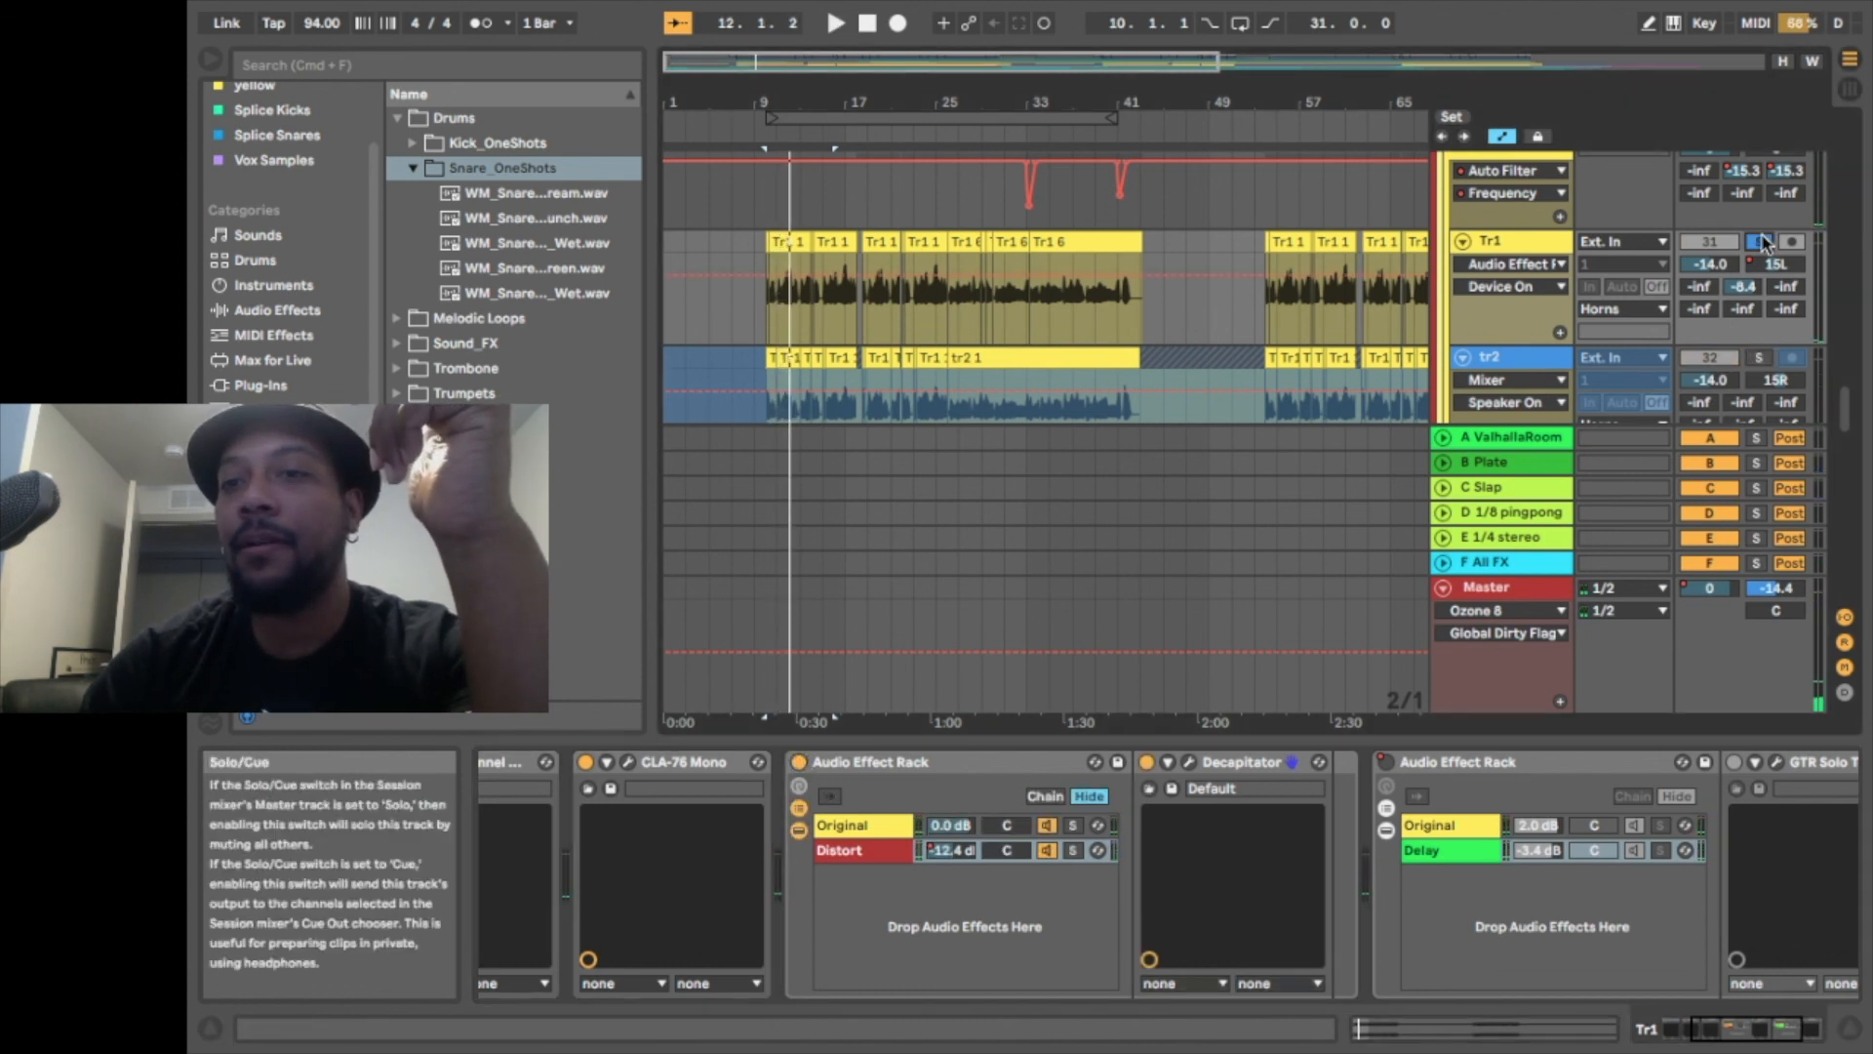
key("space")
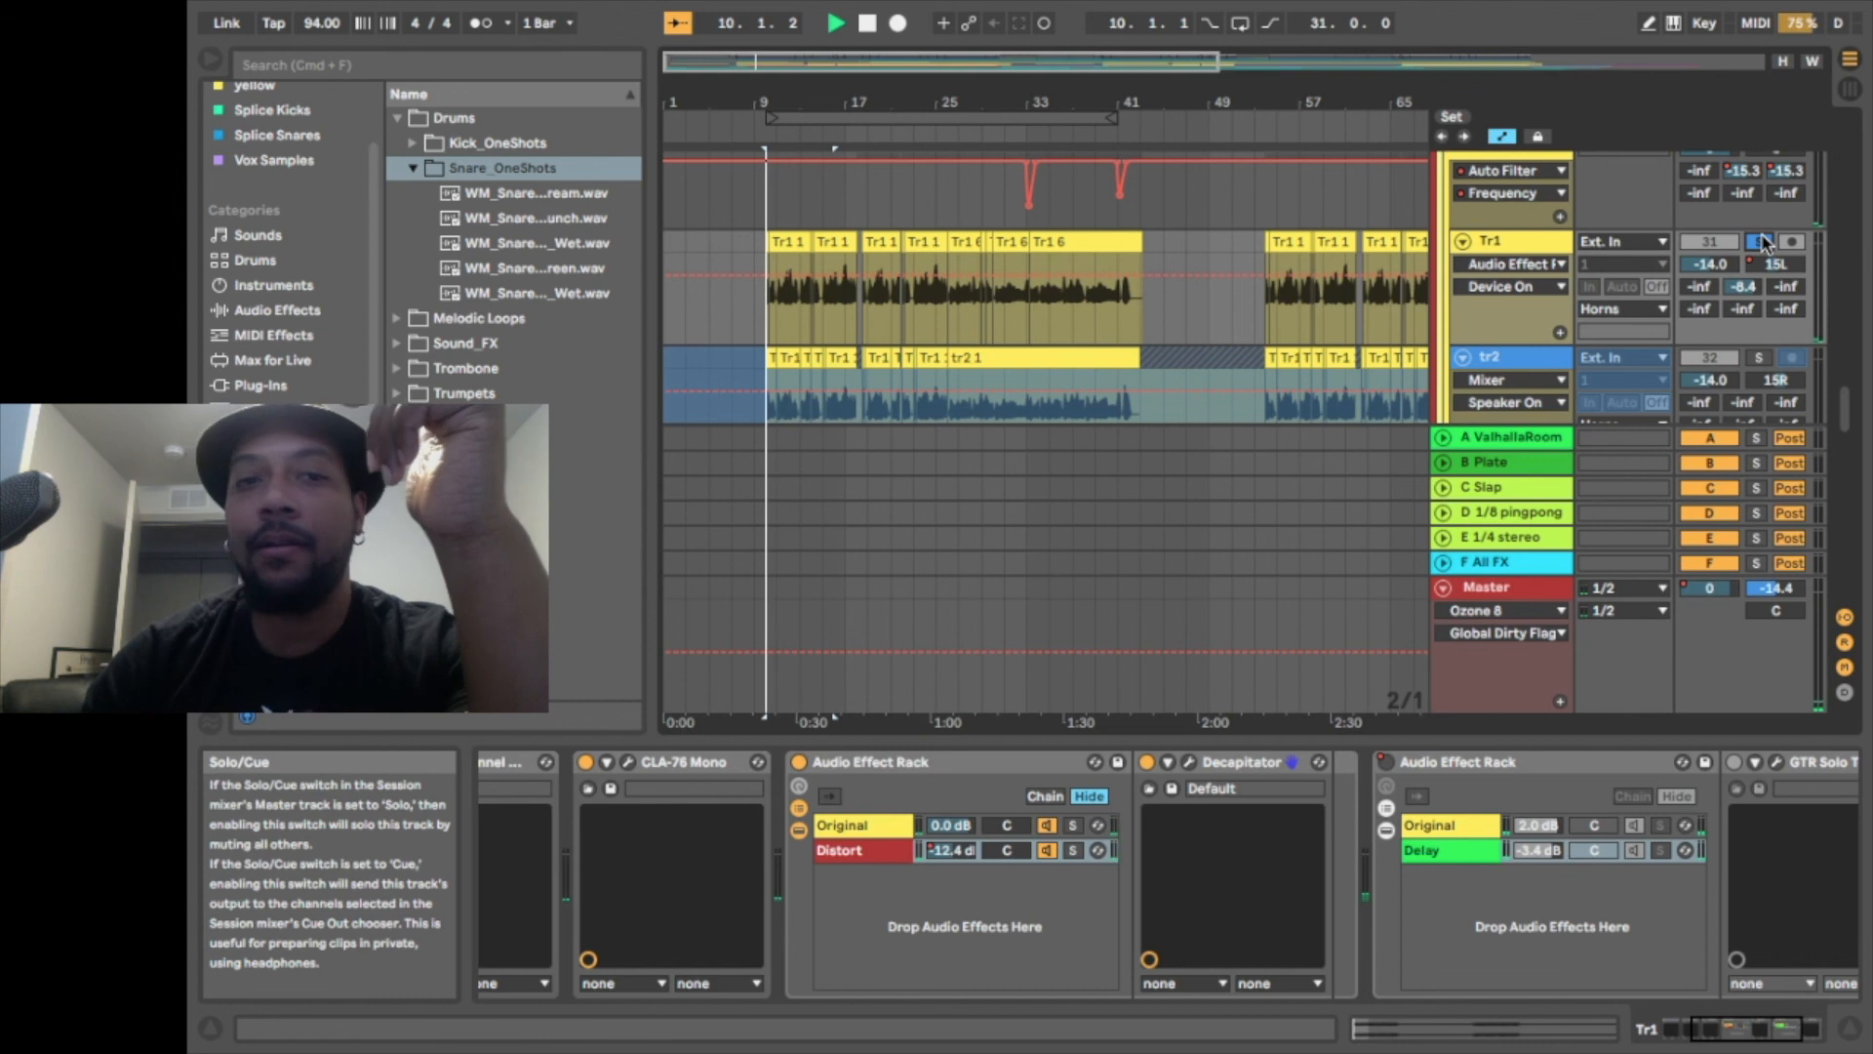
left_click(799, 762)
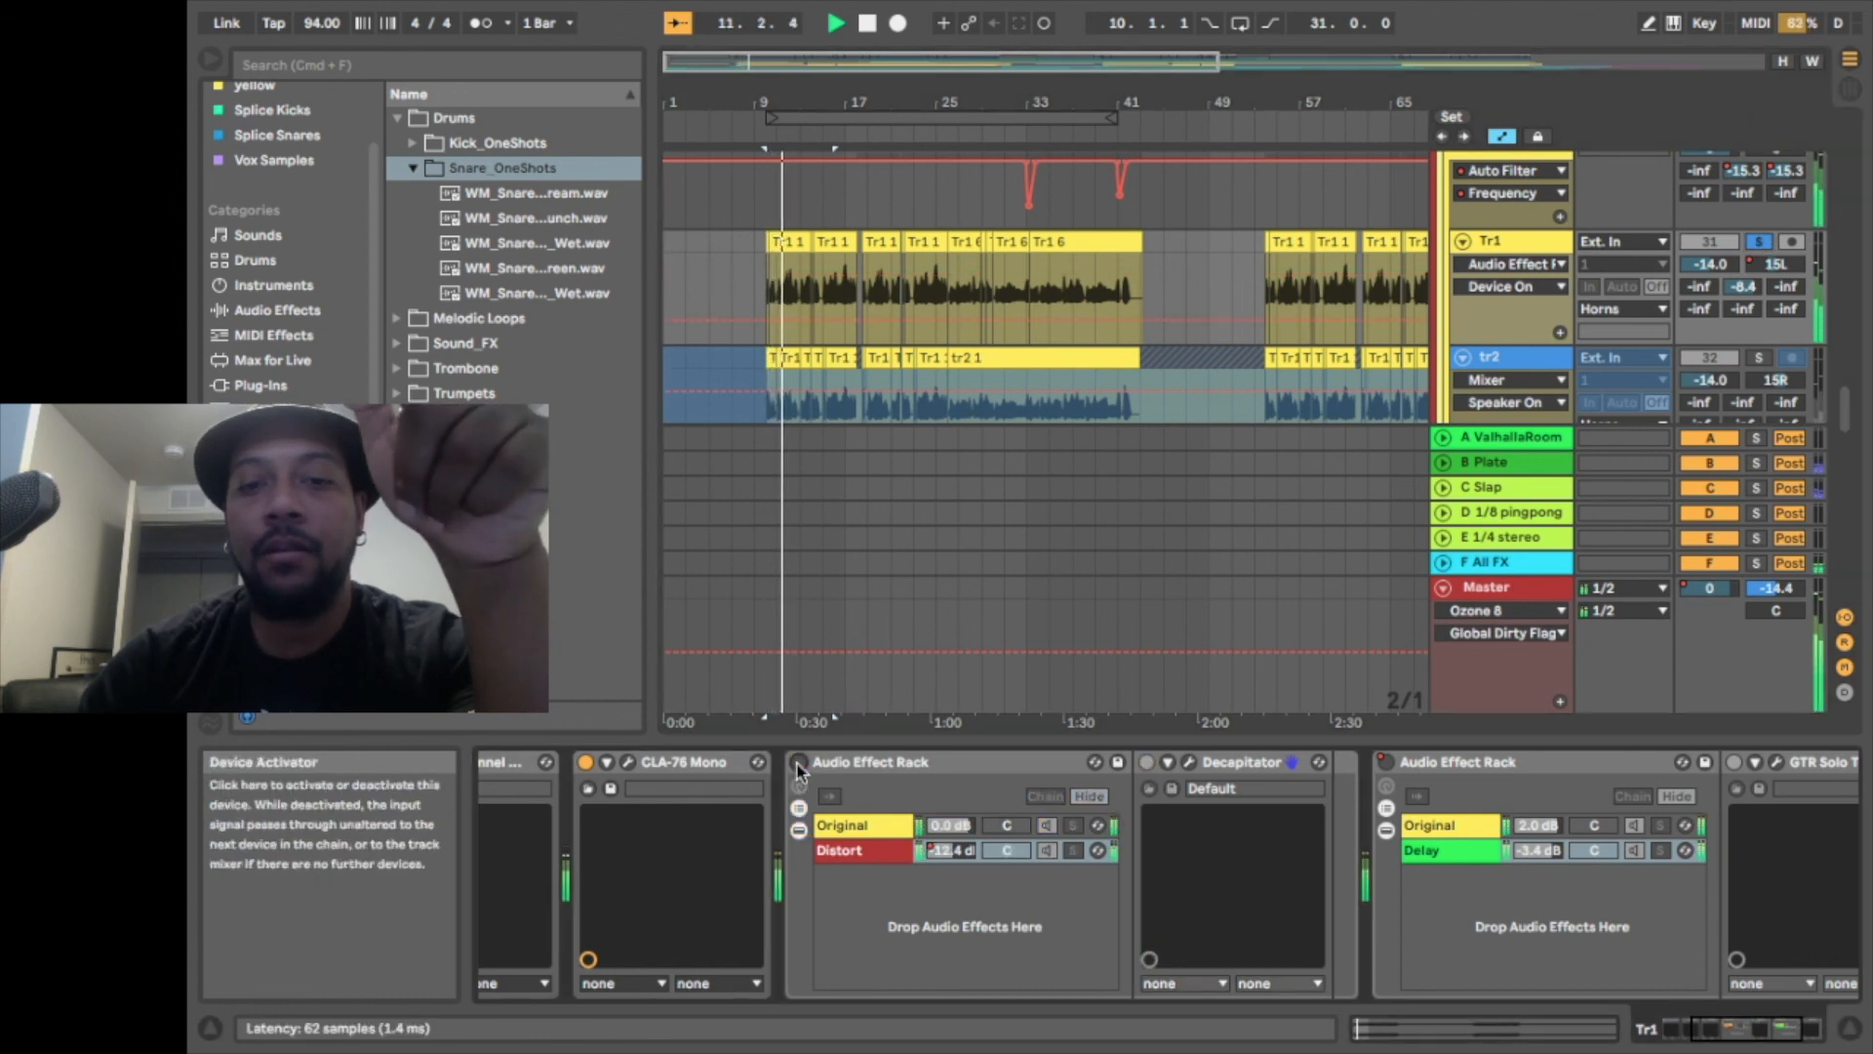
left_click(799, 762)
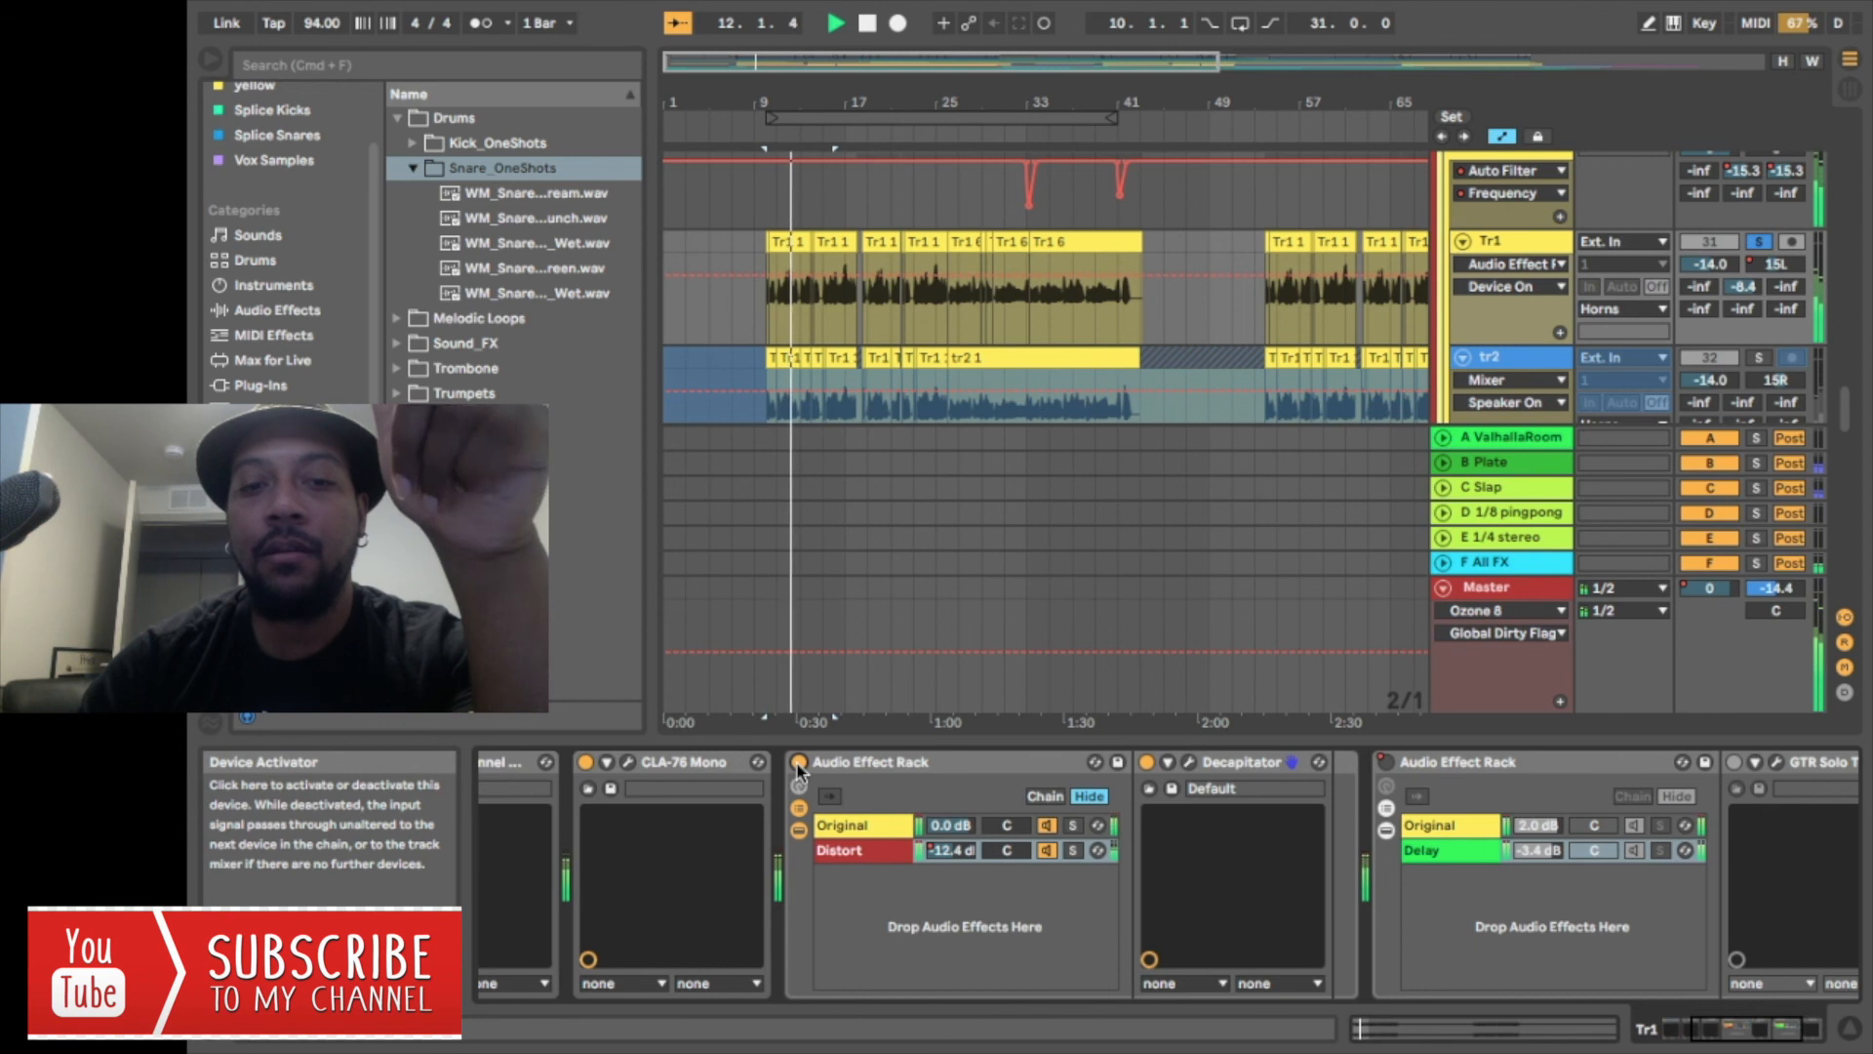
key("space")
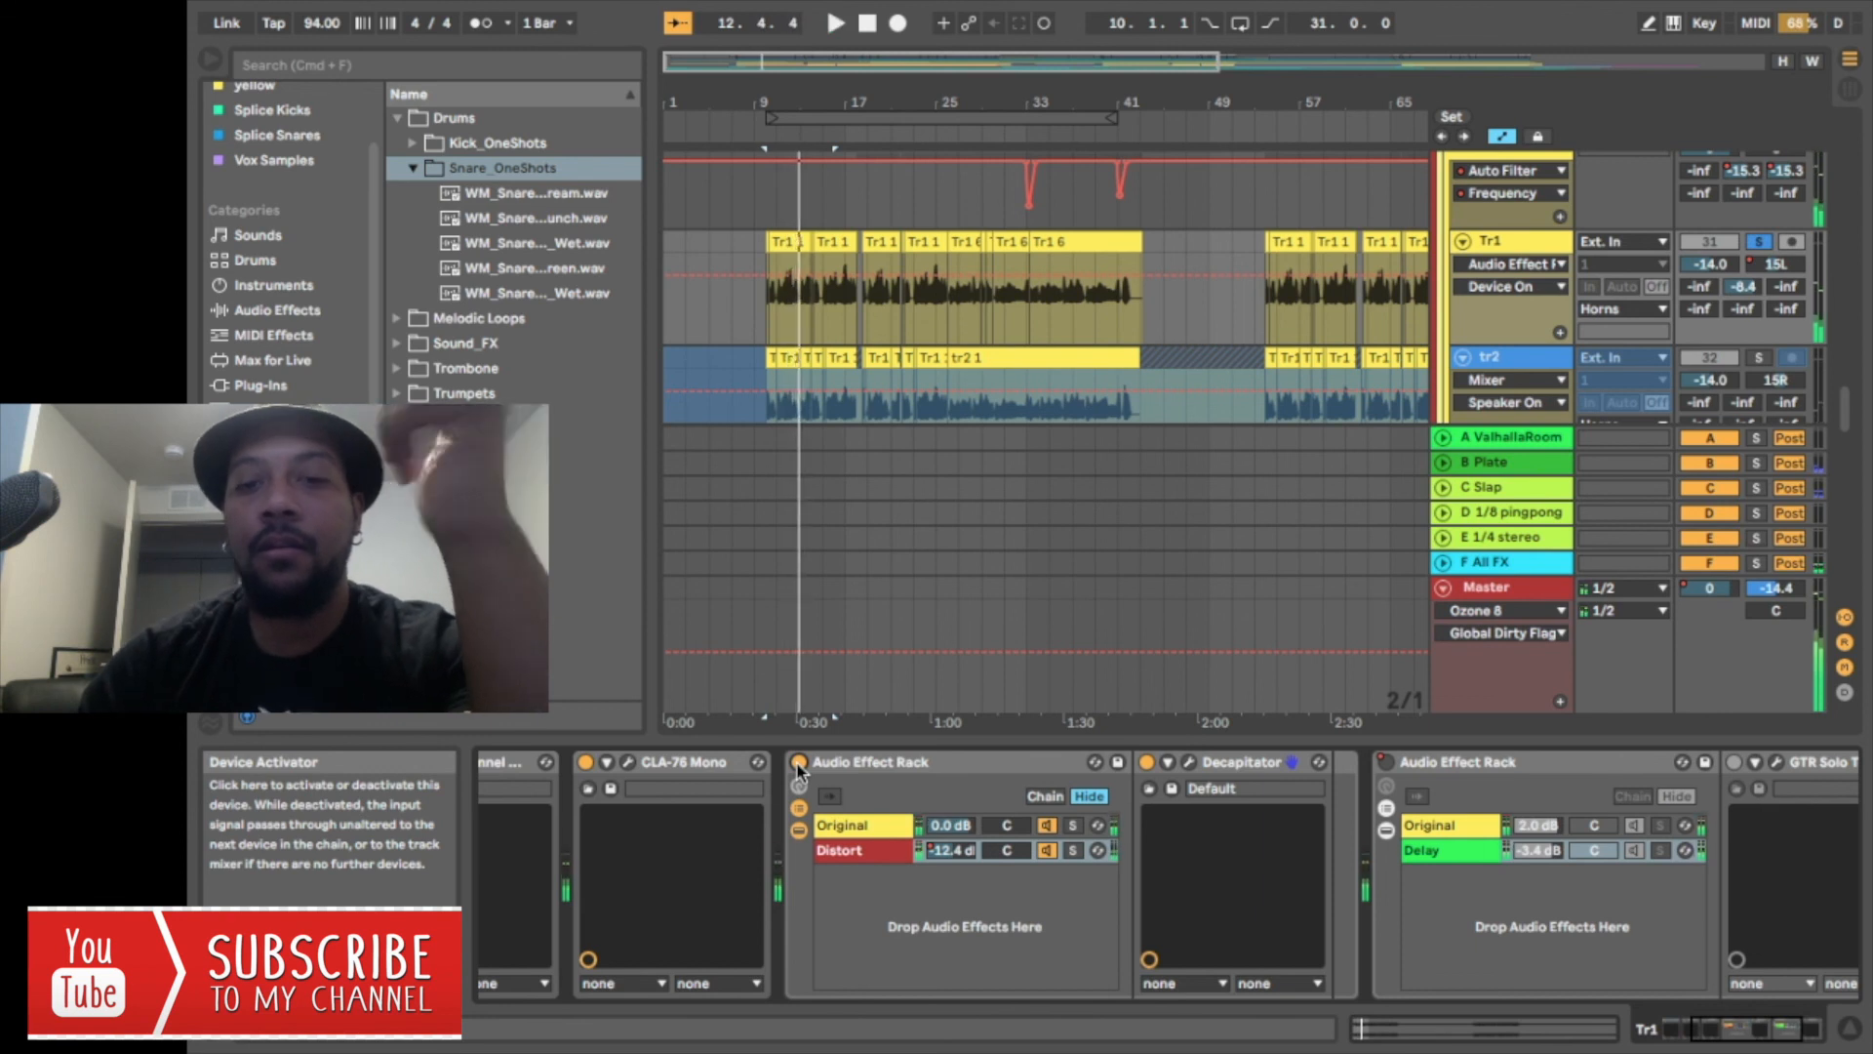
Solo the trombone tracks TRB1 and TRB2 and play them from the TRB1 clip at 18.2.4, adding the full Horns group
scroll(1204, 886, "right", 3)
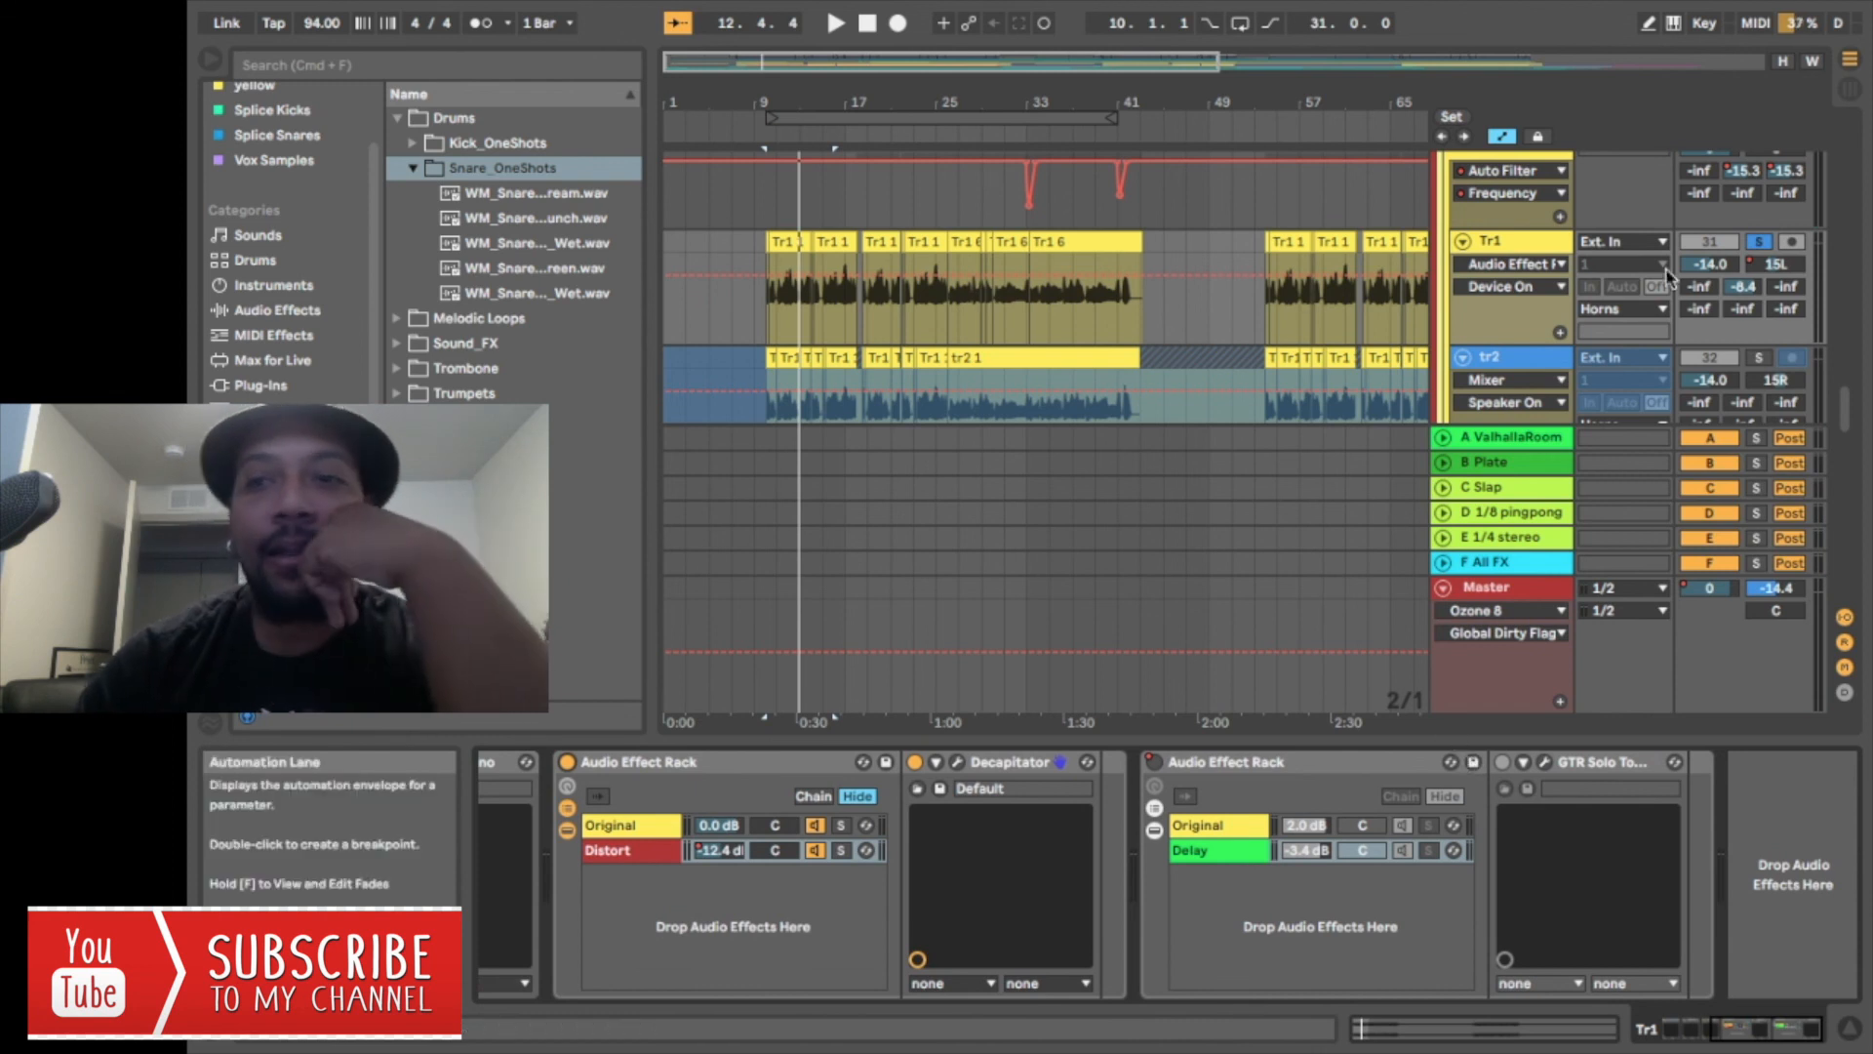
scroll(1764, 258, "down", 5)
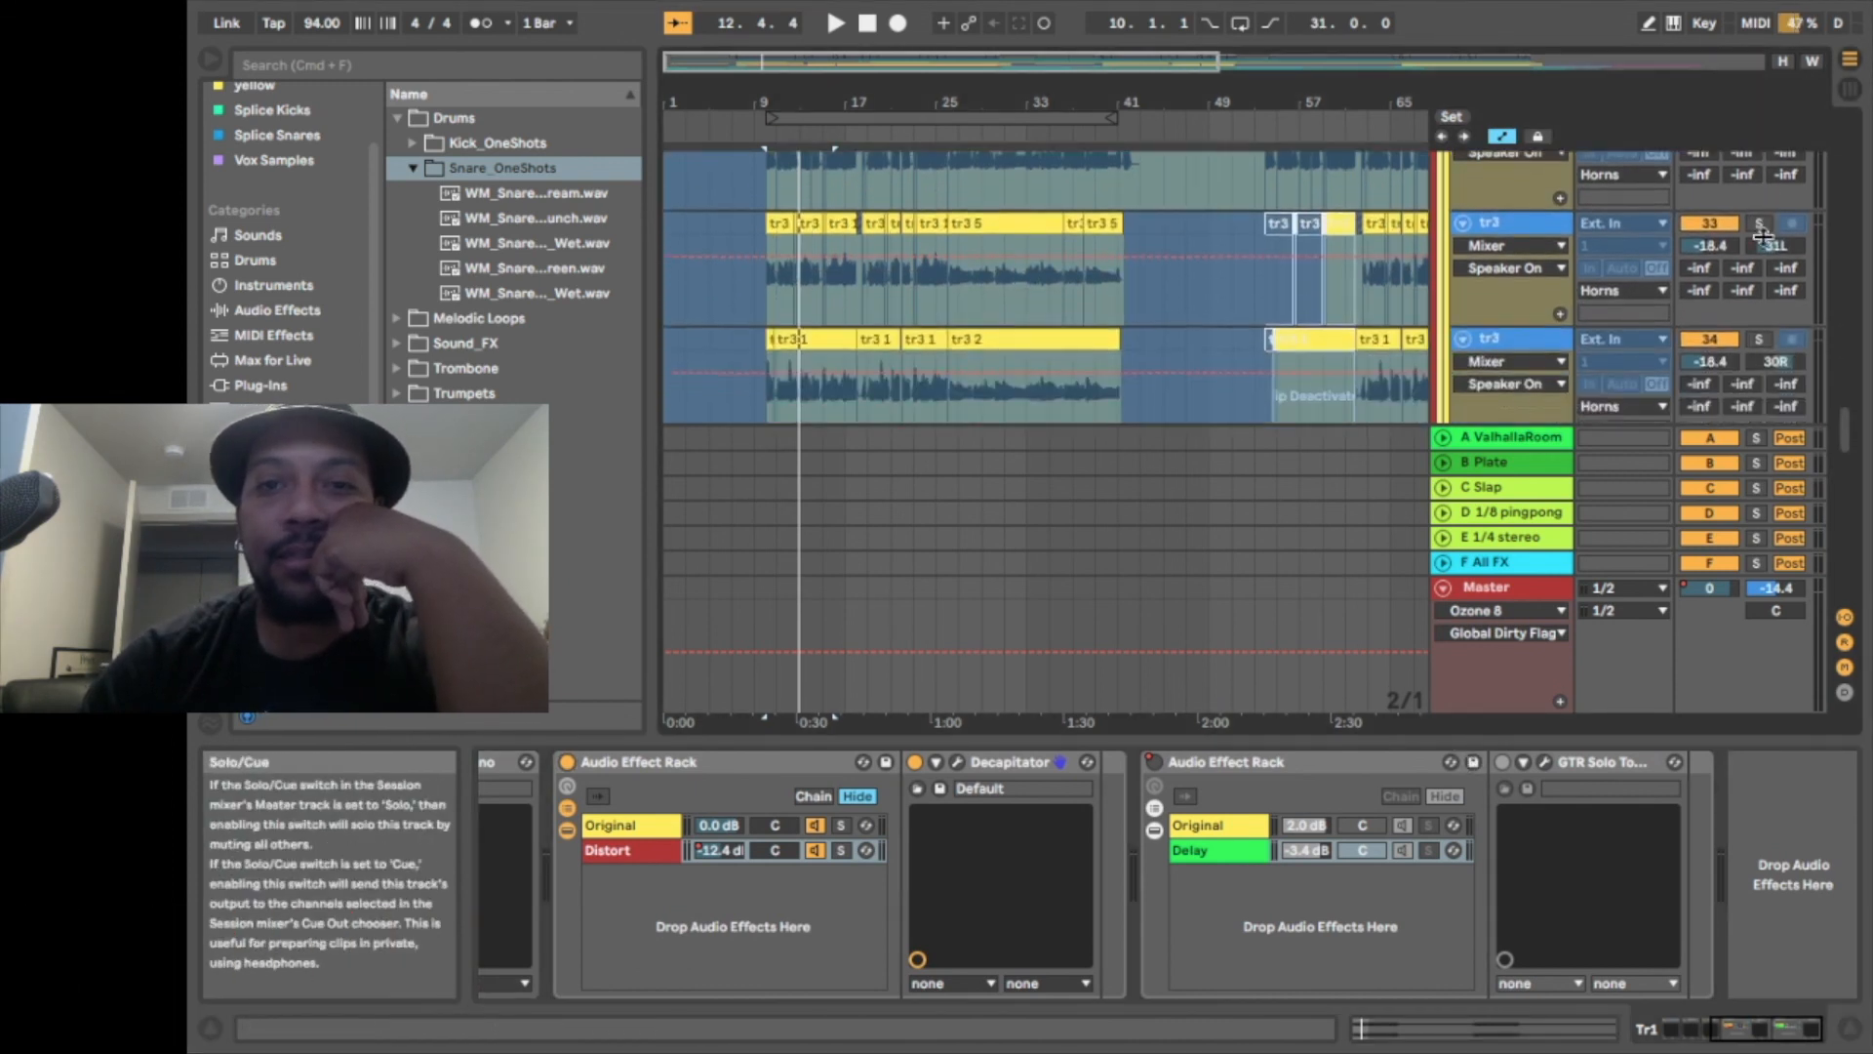
scroll(1764, 244, "down", 4)
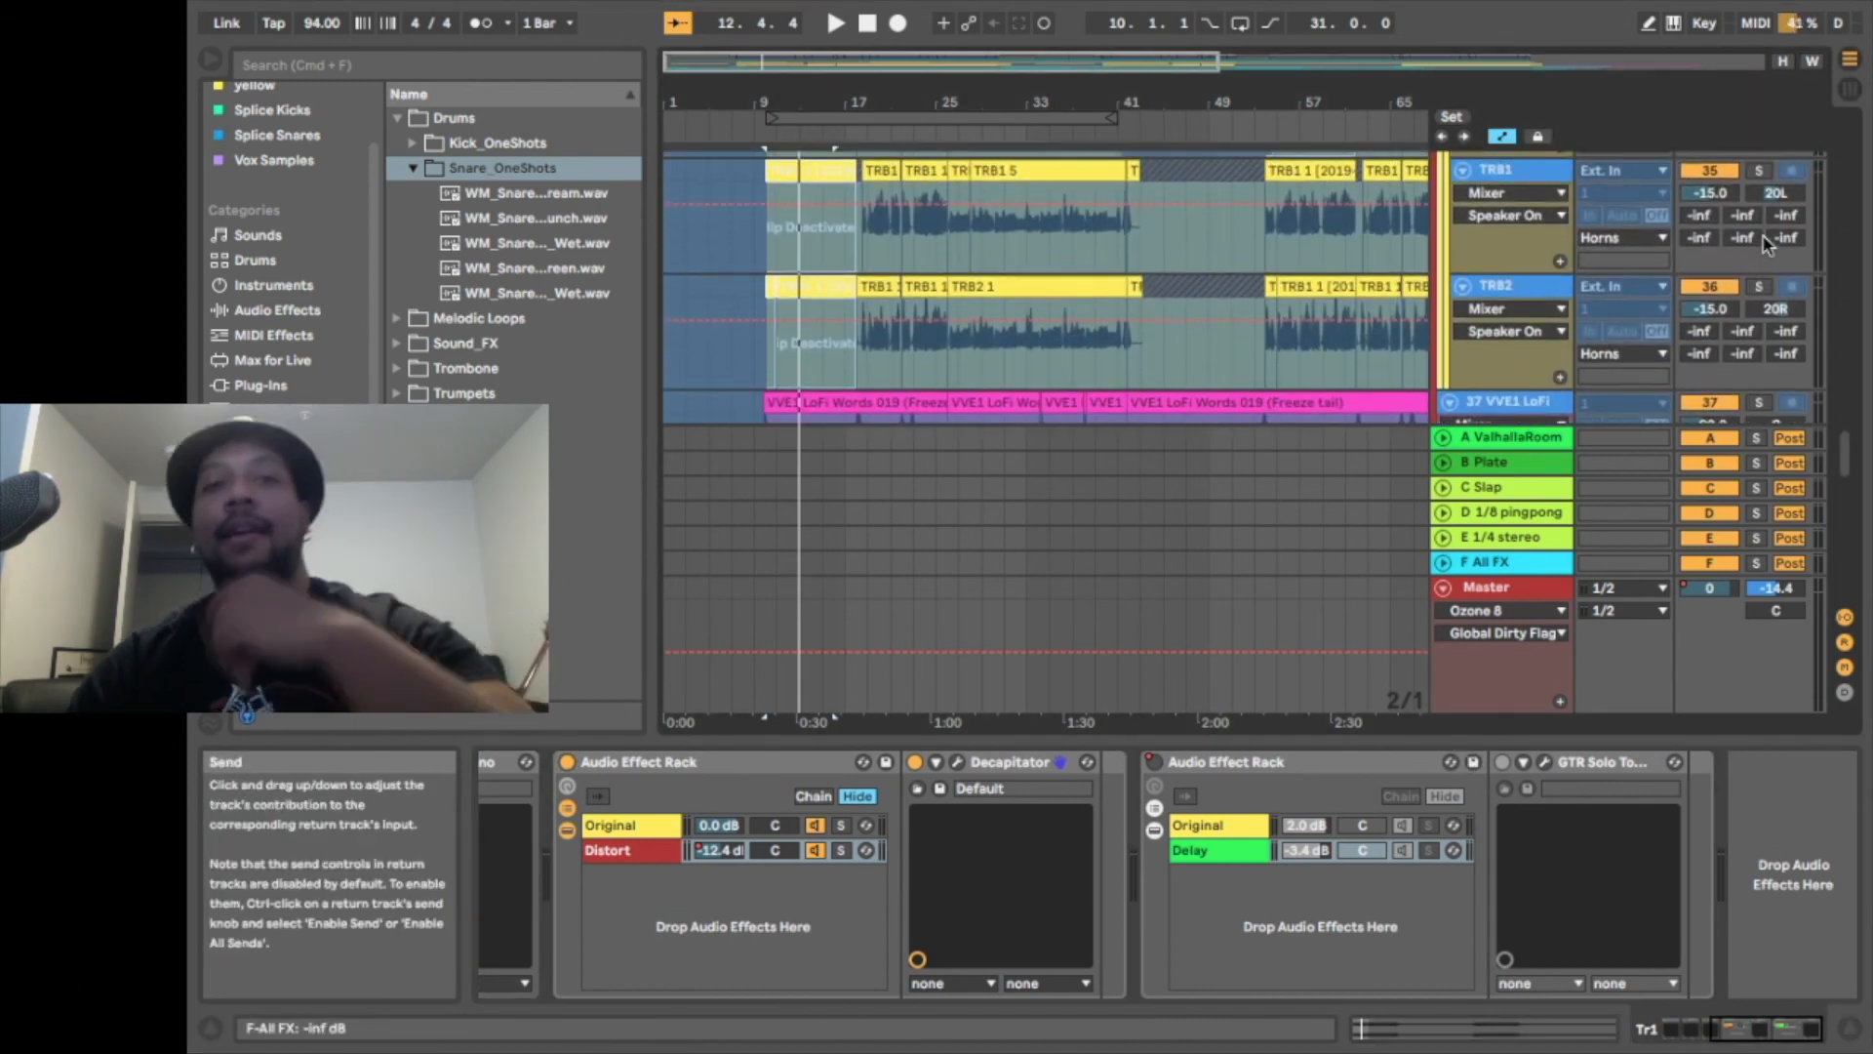
scroll(1764, 237, "down", 1)
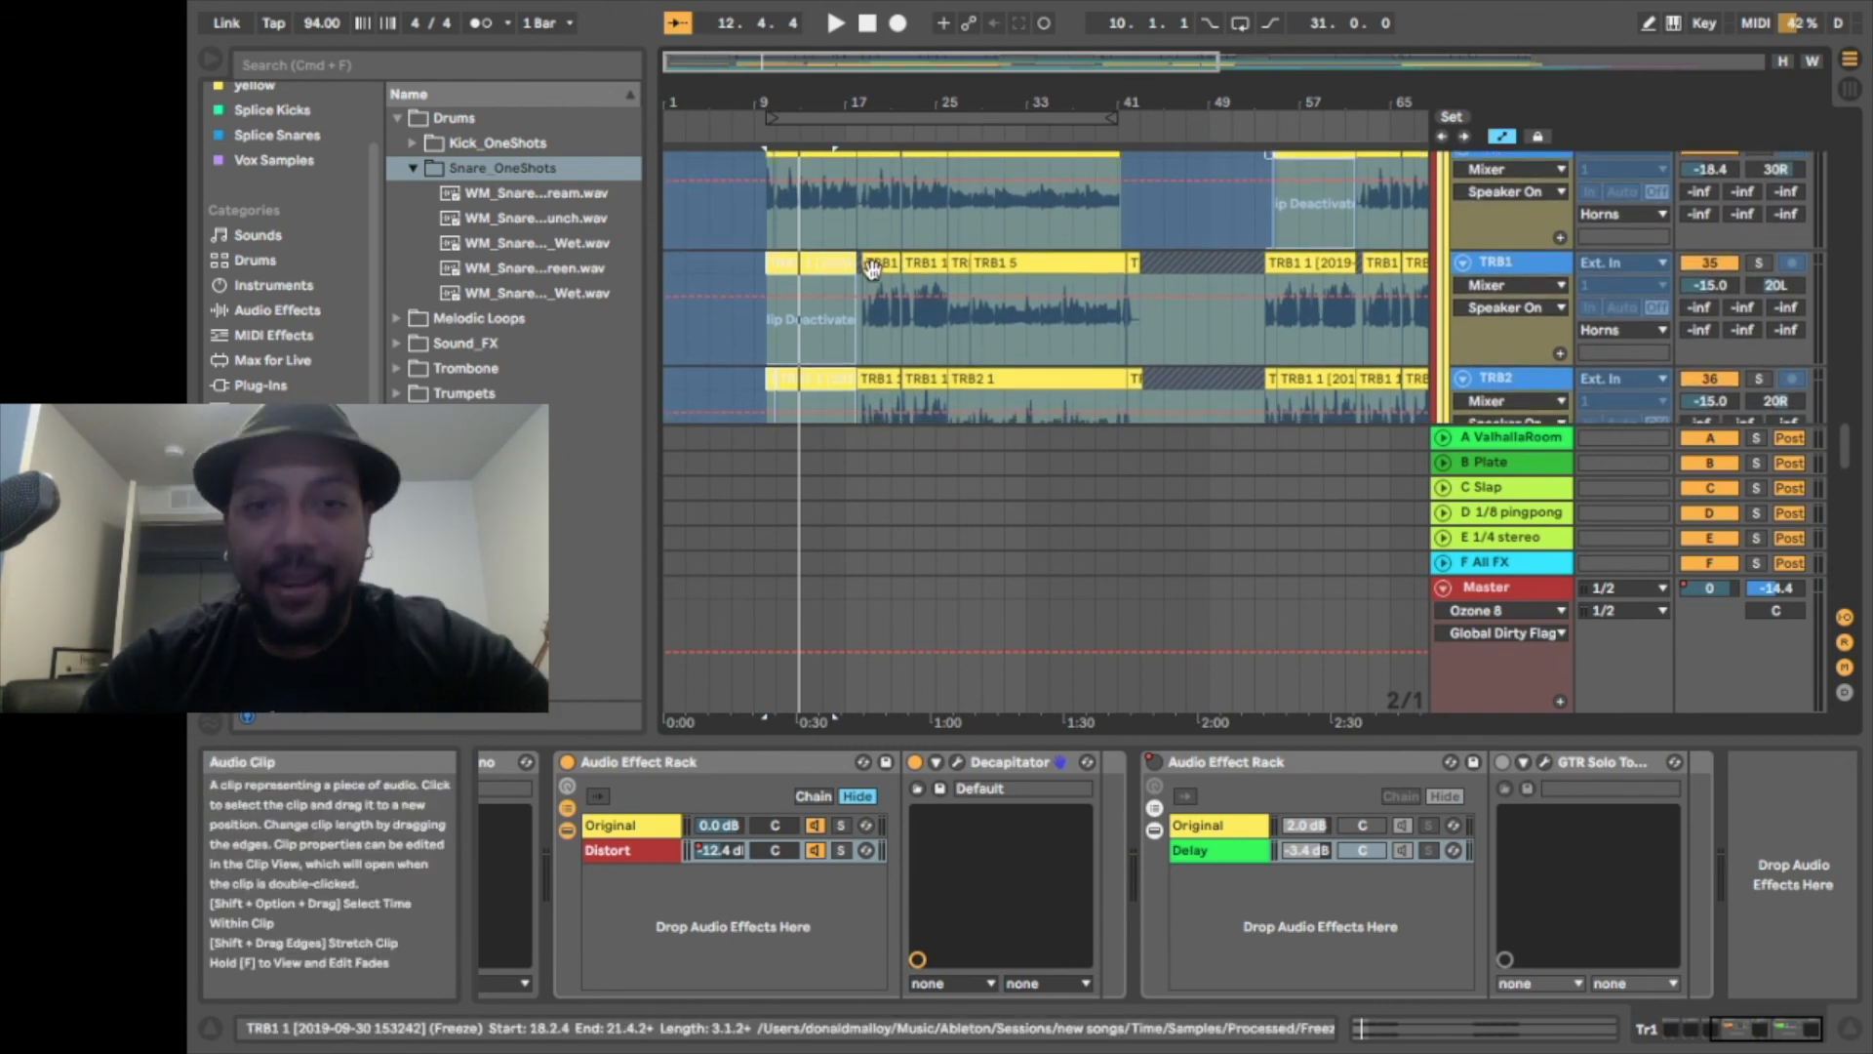
left_click(872, 268)
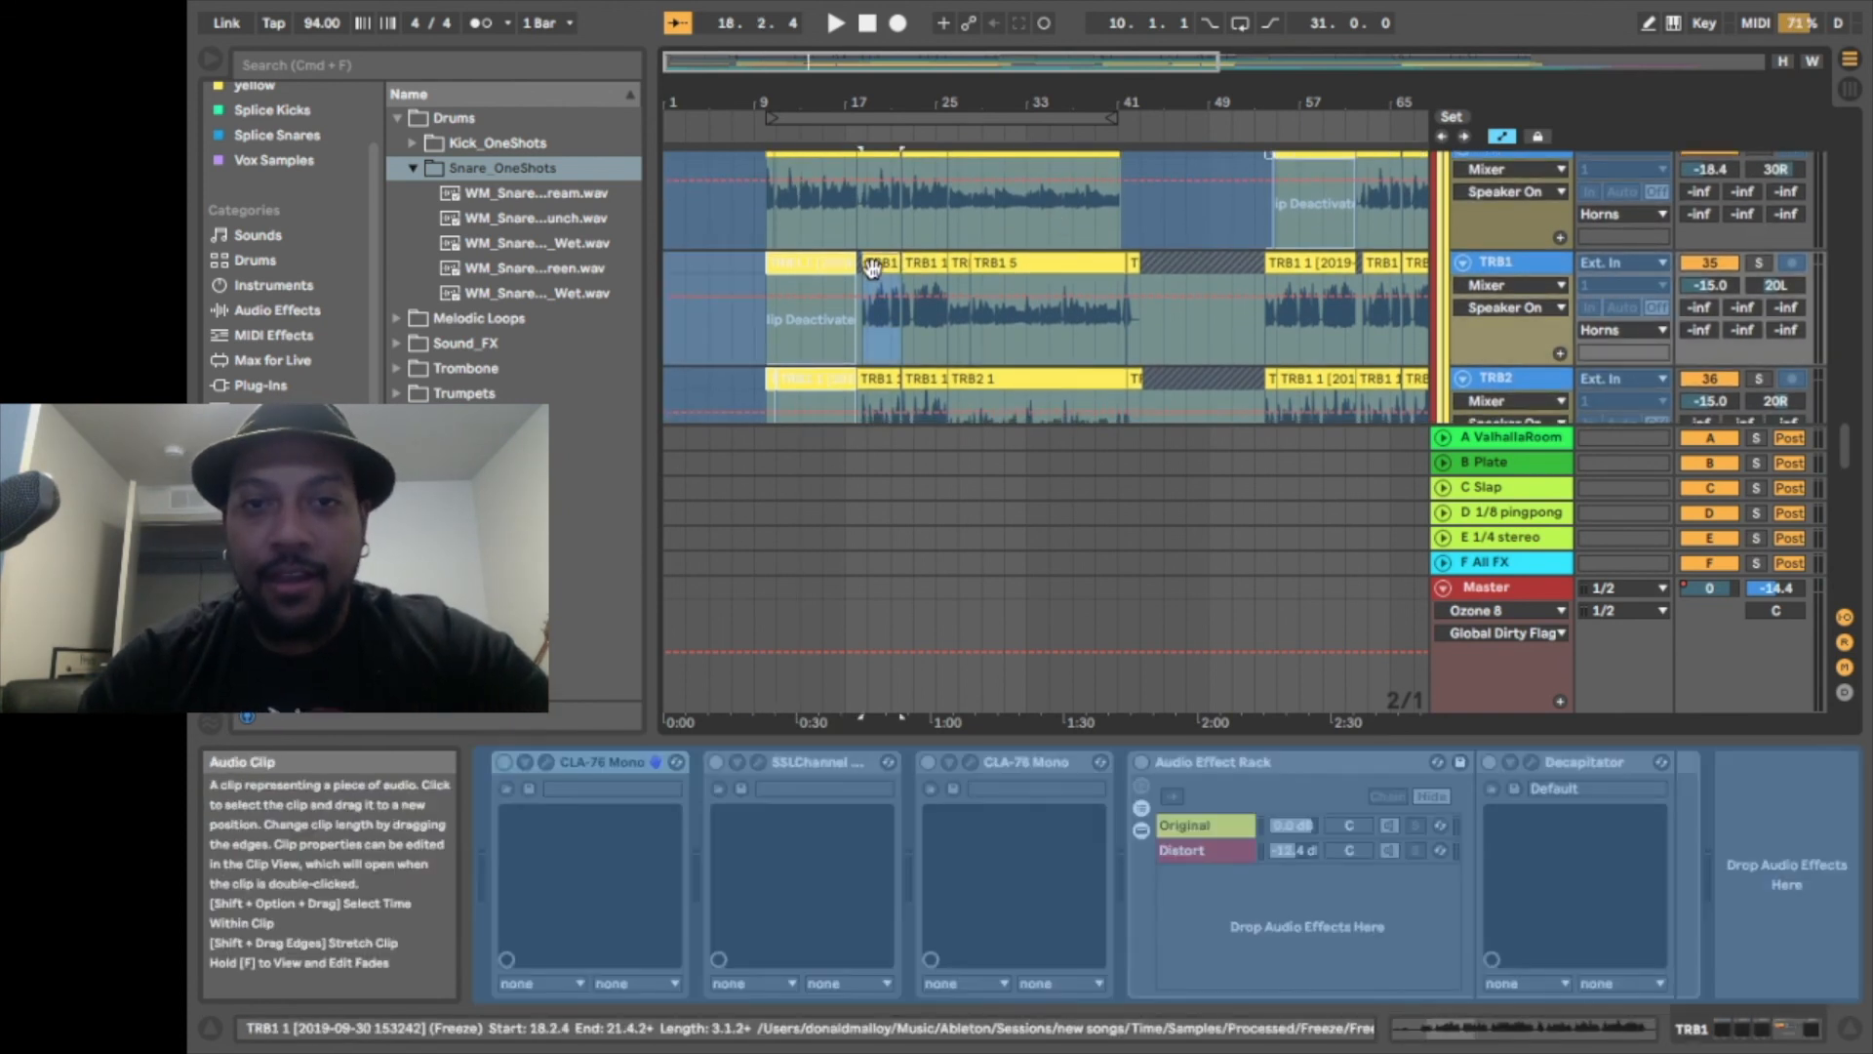
left_click(1761, 263)
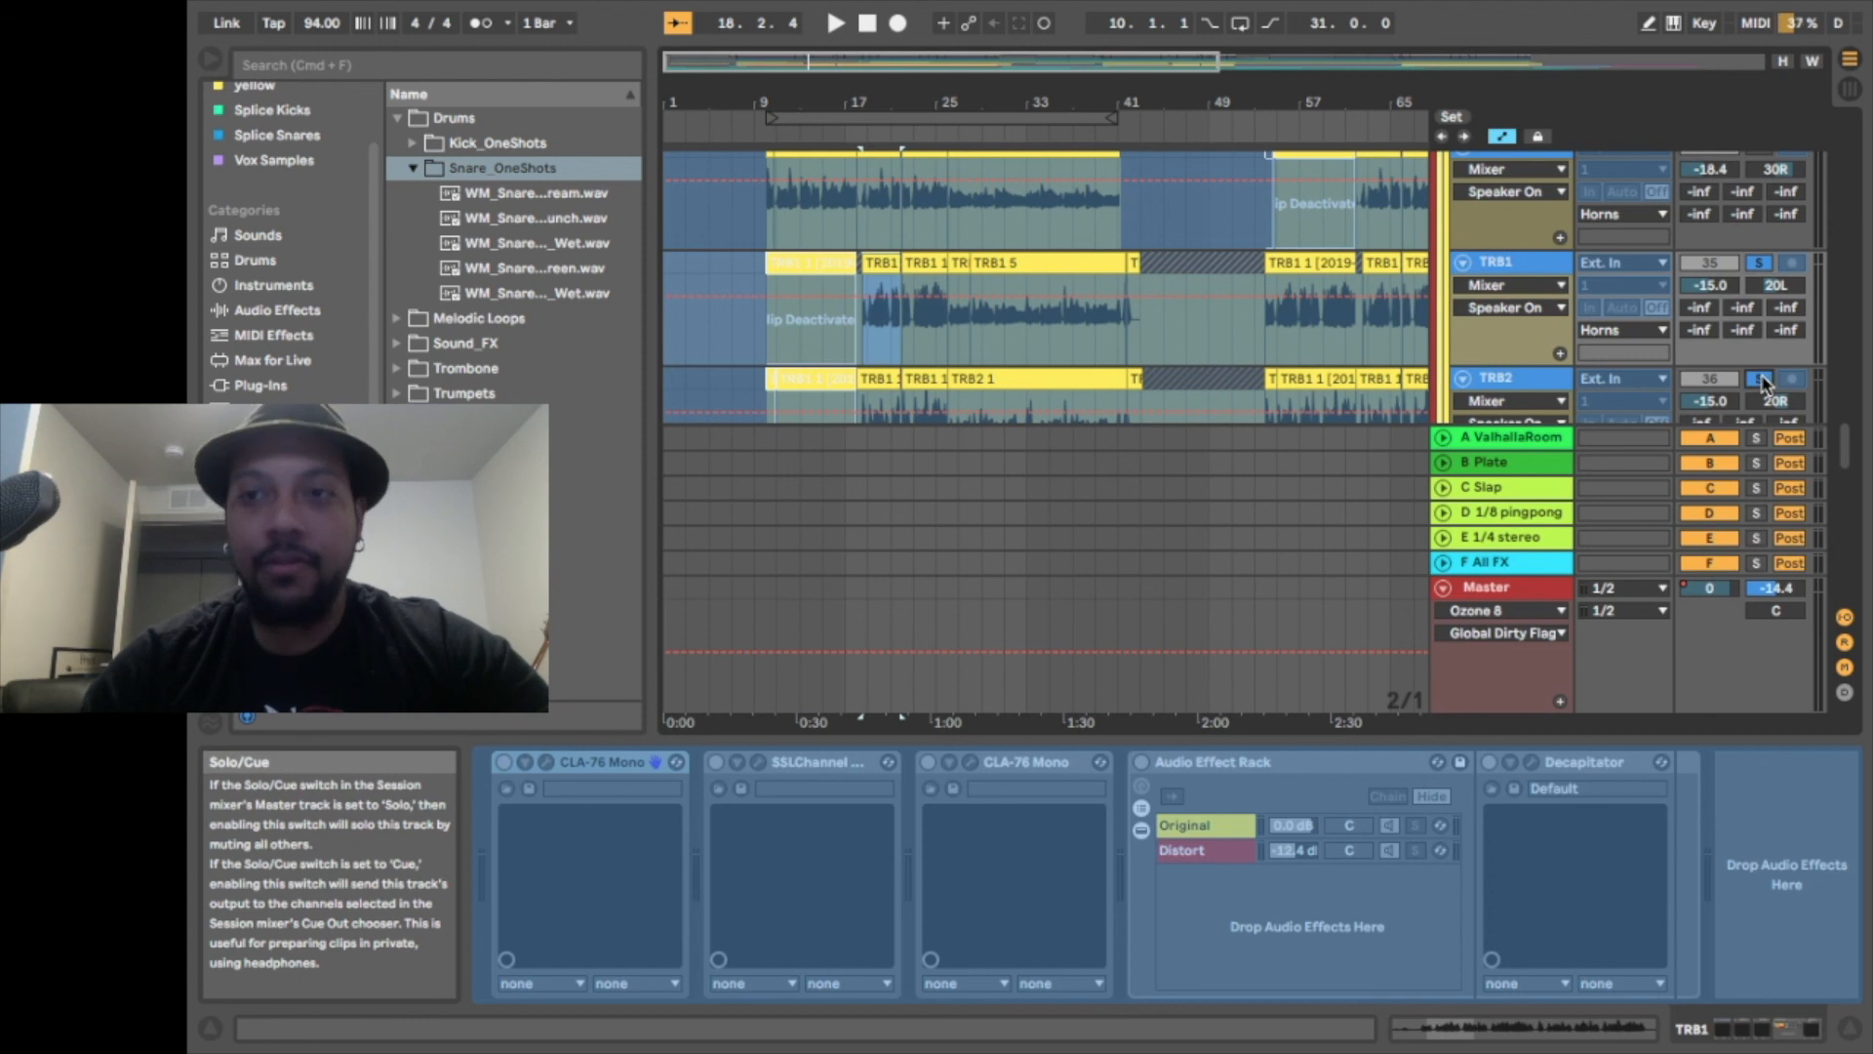
key("space")
scroll(1764, 384, "up", 5)
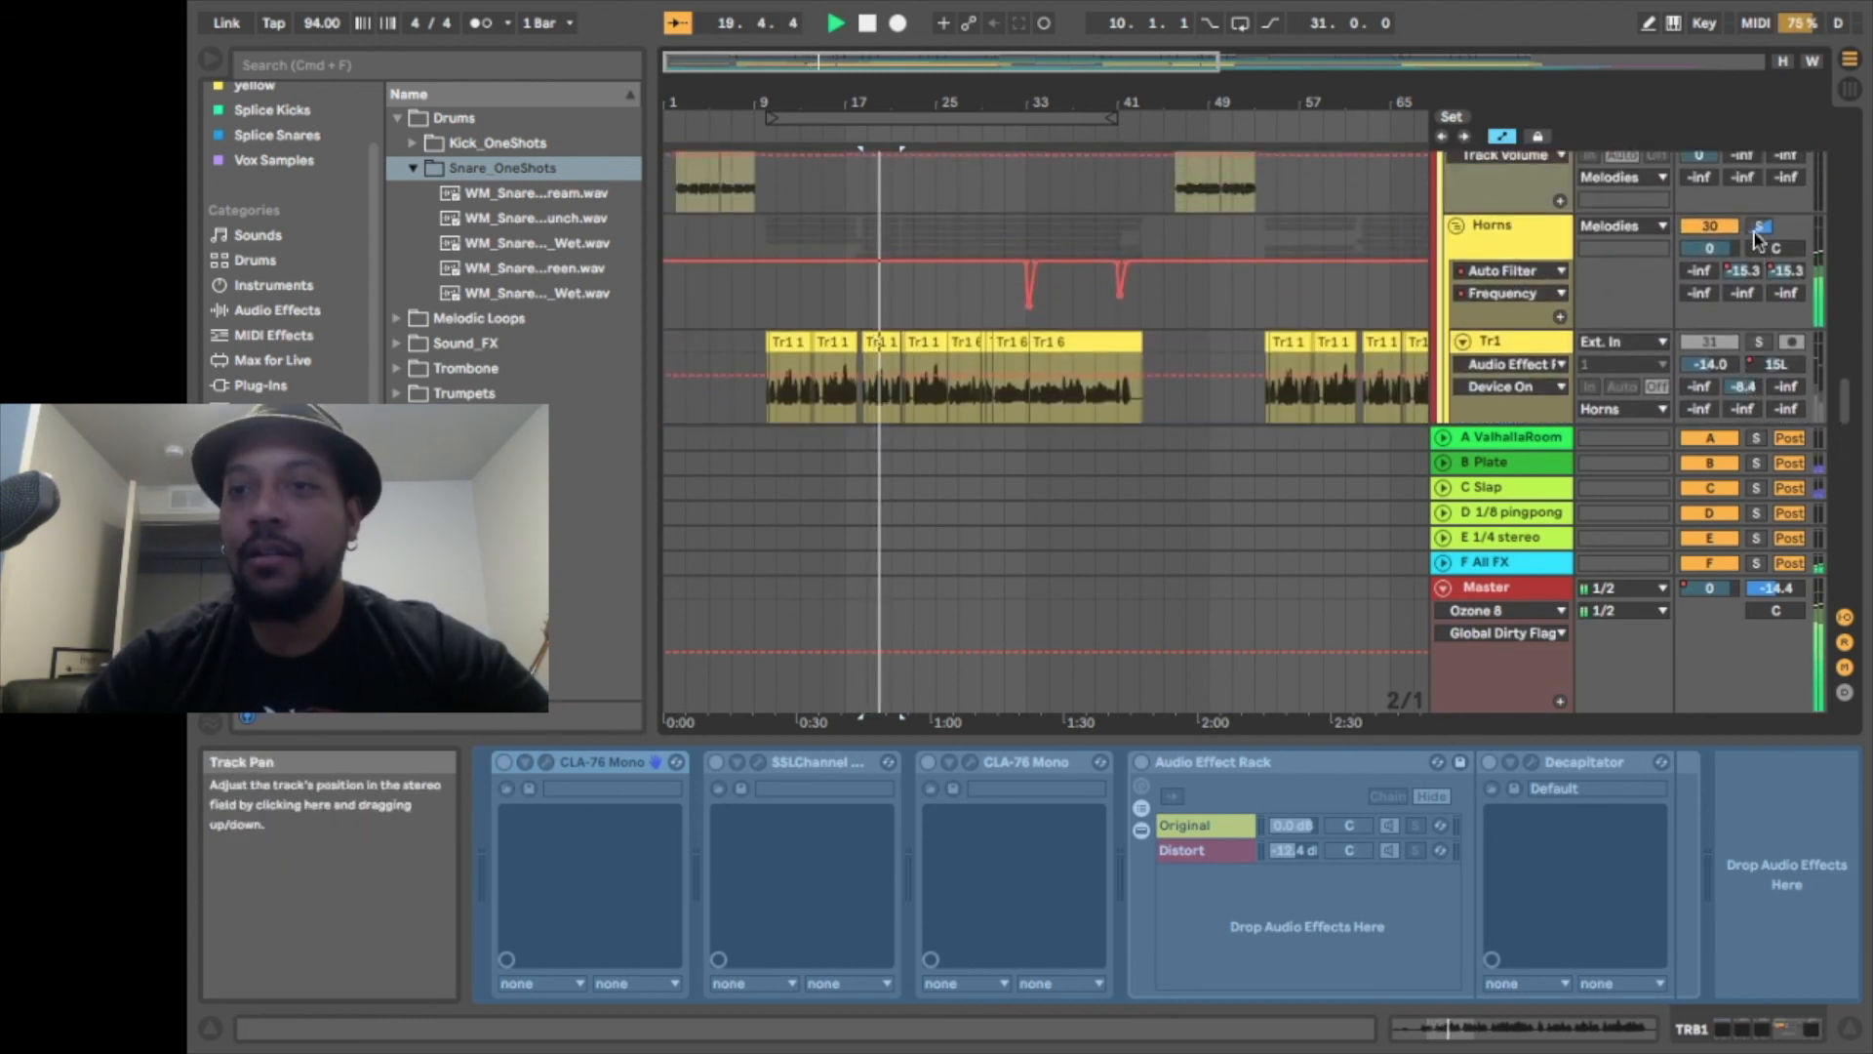
Play the soloed Horns group from the TRB2 clip at 26.1.1 and look over its trumpet and trombone tracks
scroll(1759, 235, "down", 5)
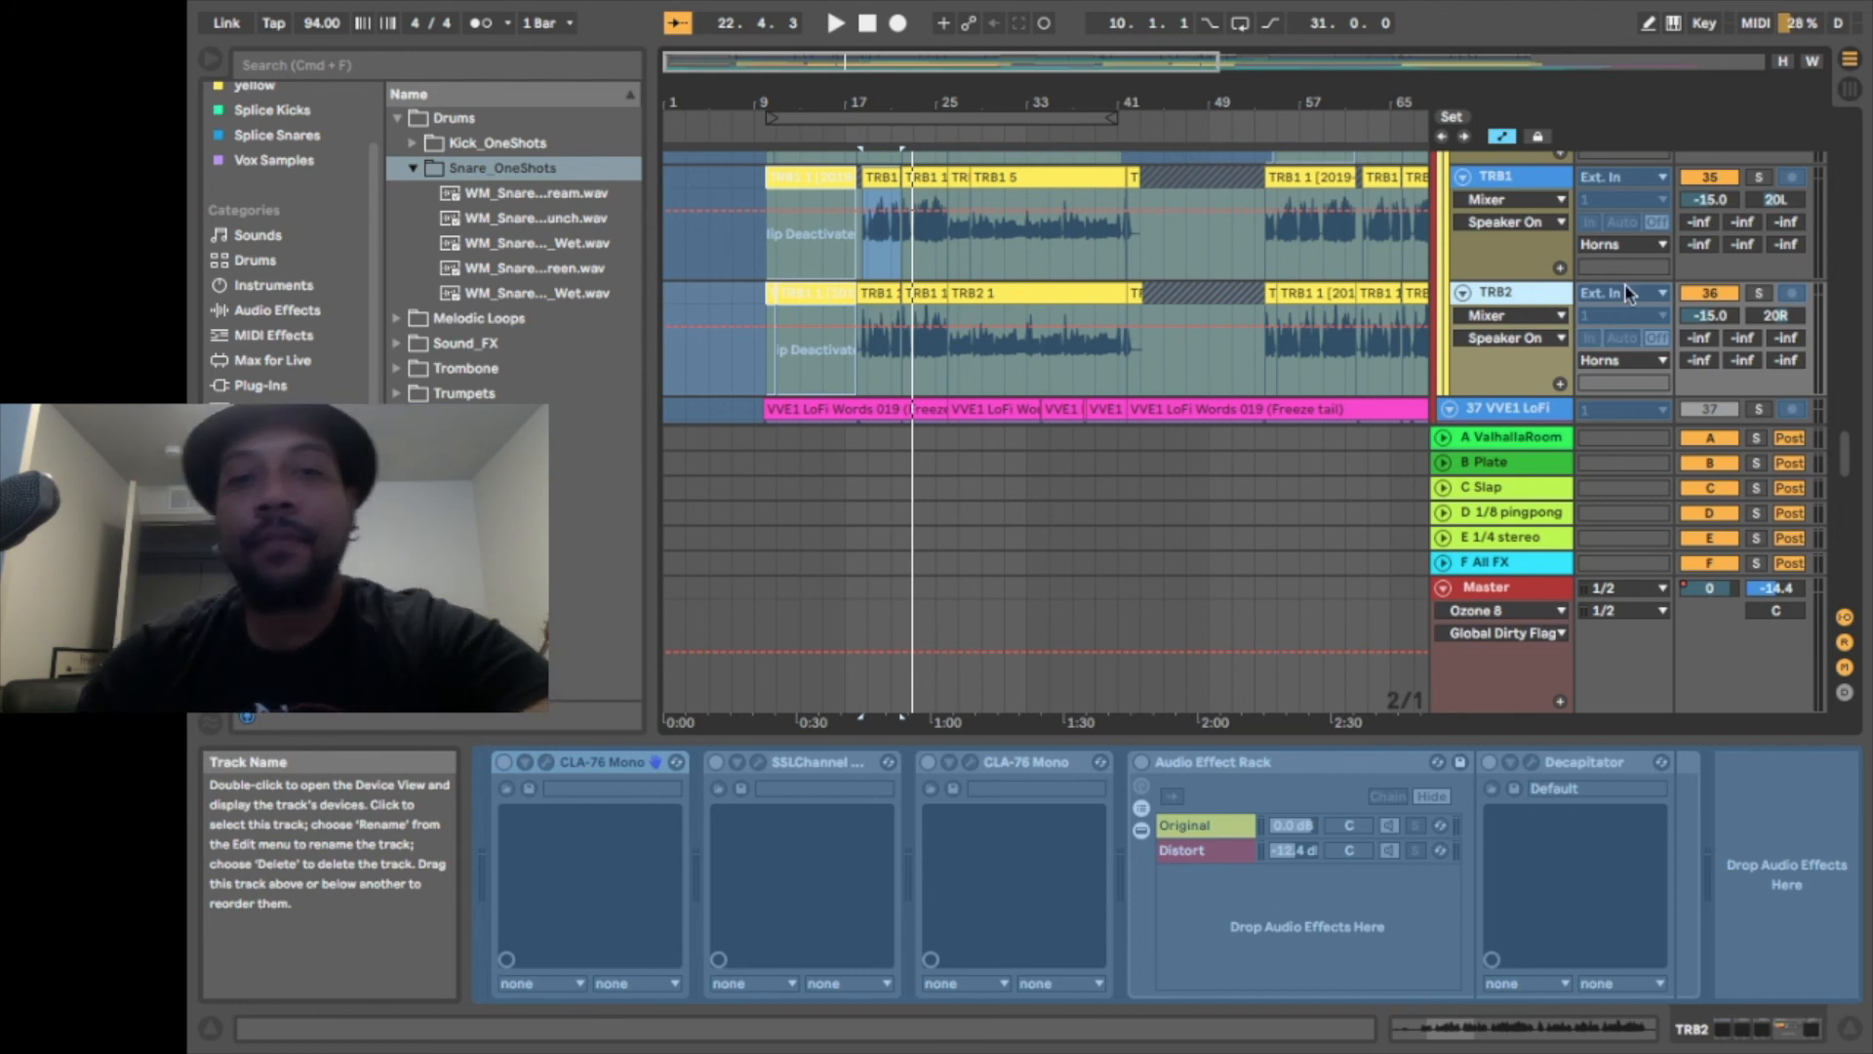
scroll(1266, 484, "down", 5)
scroll(1266, 484, "up", 2)
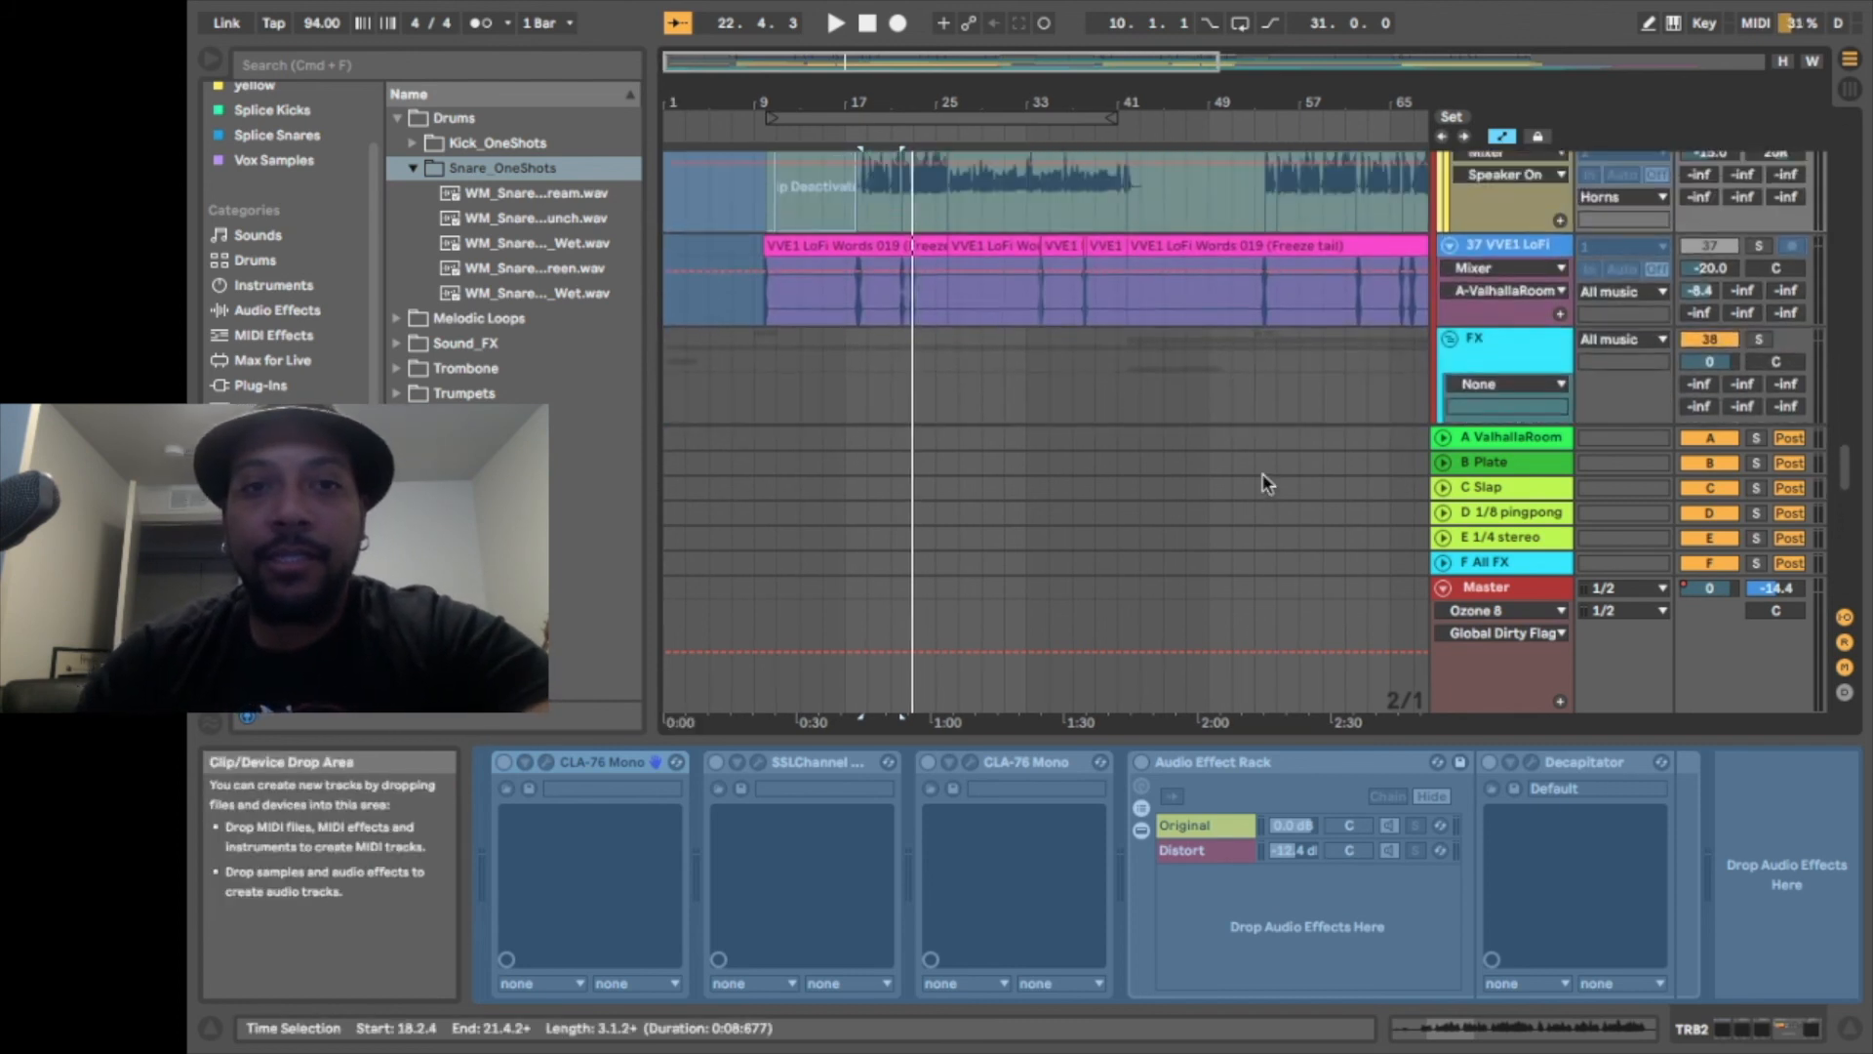
scroll(1266, 484, "up", 2)
left_click(1050, 252)
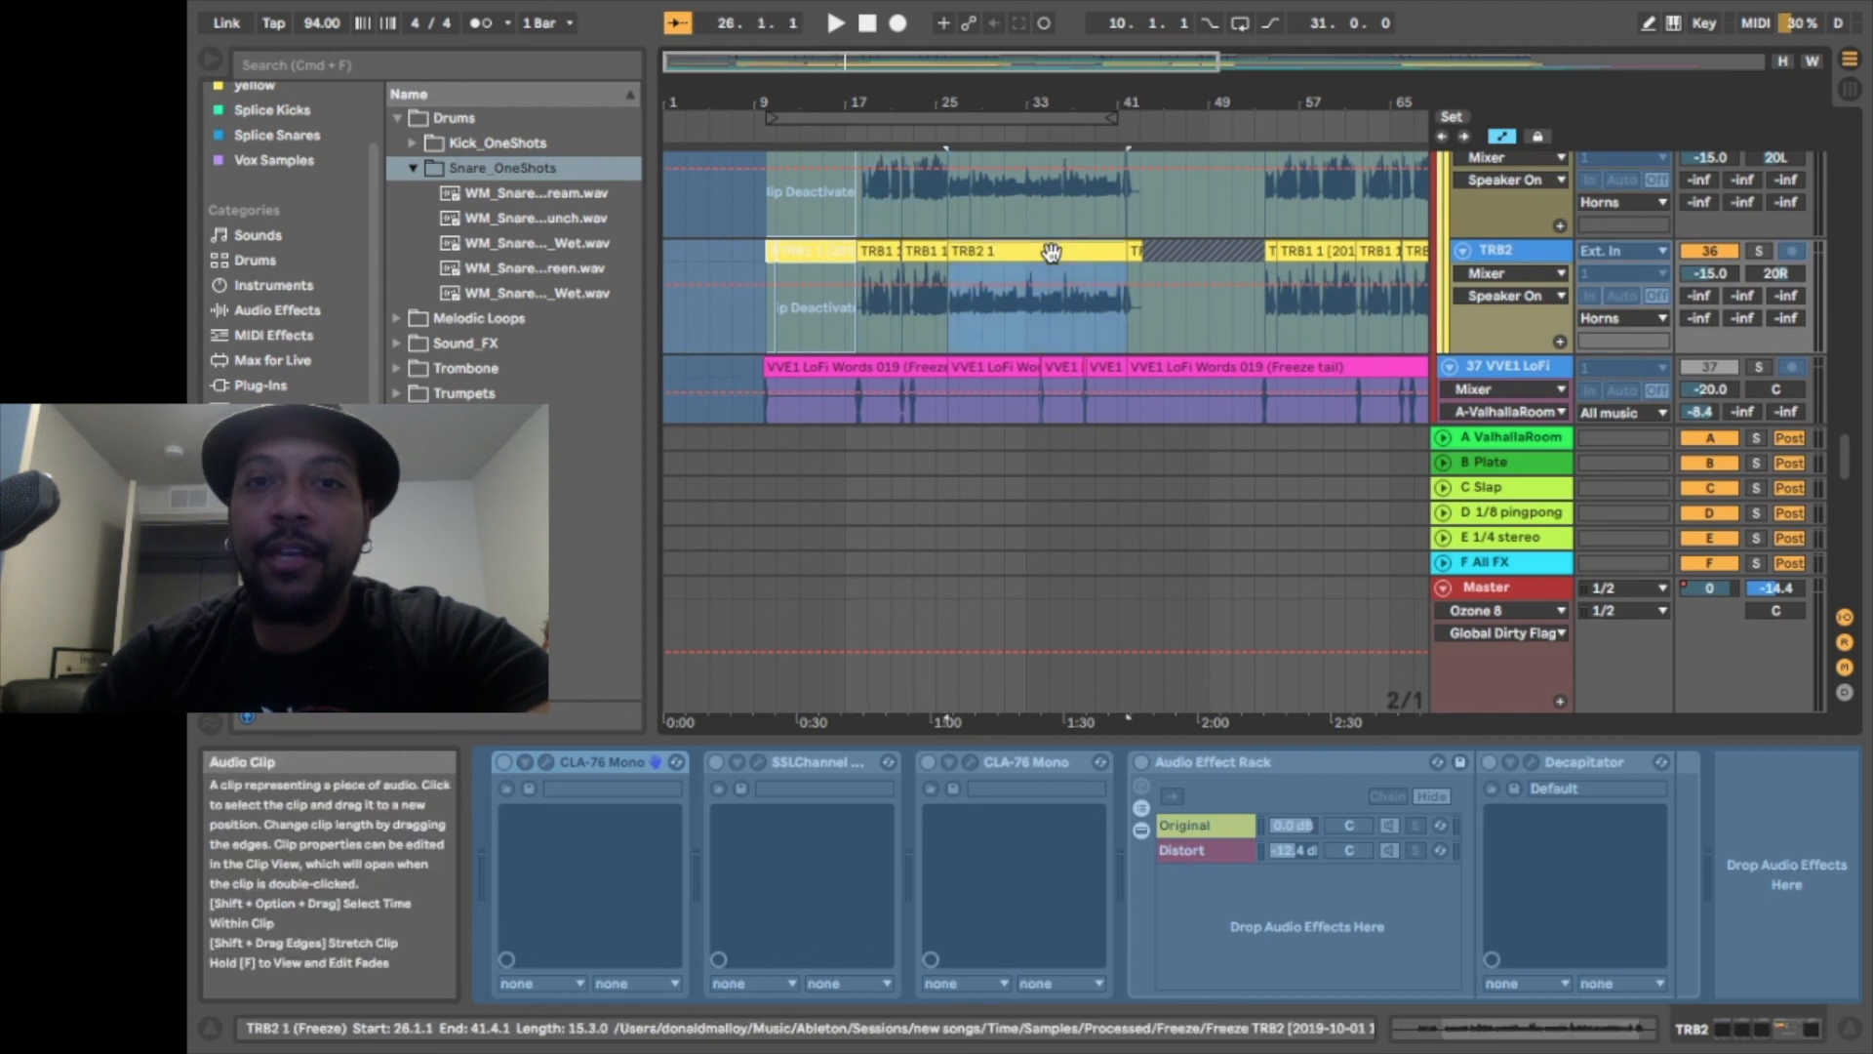
key("space")
scroll(1053, 253, "up", 4)
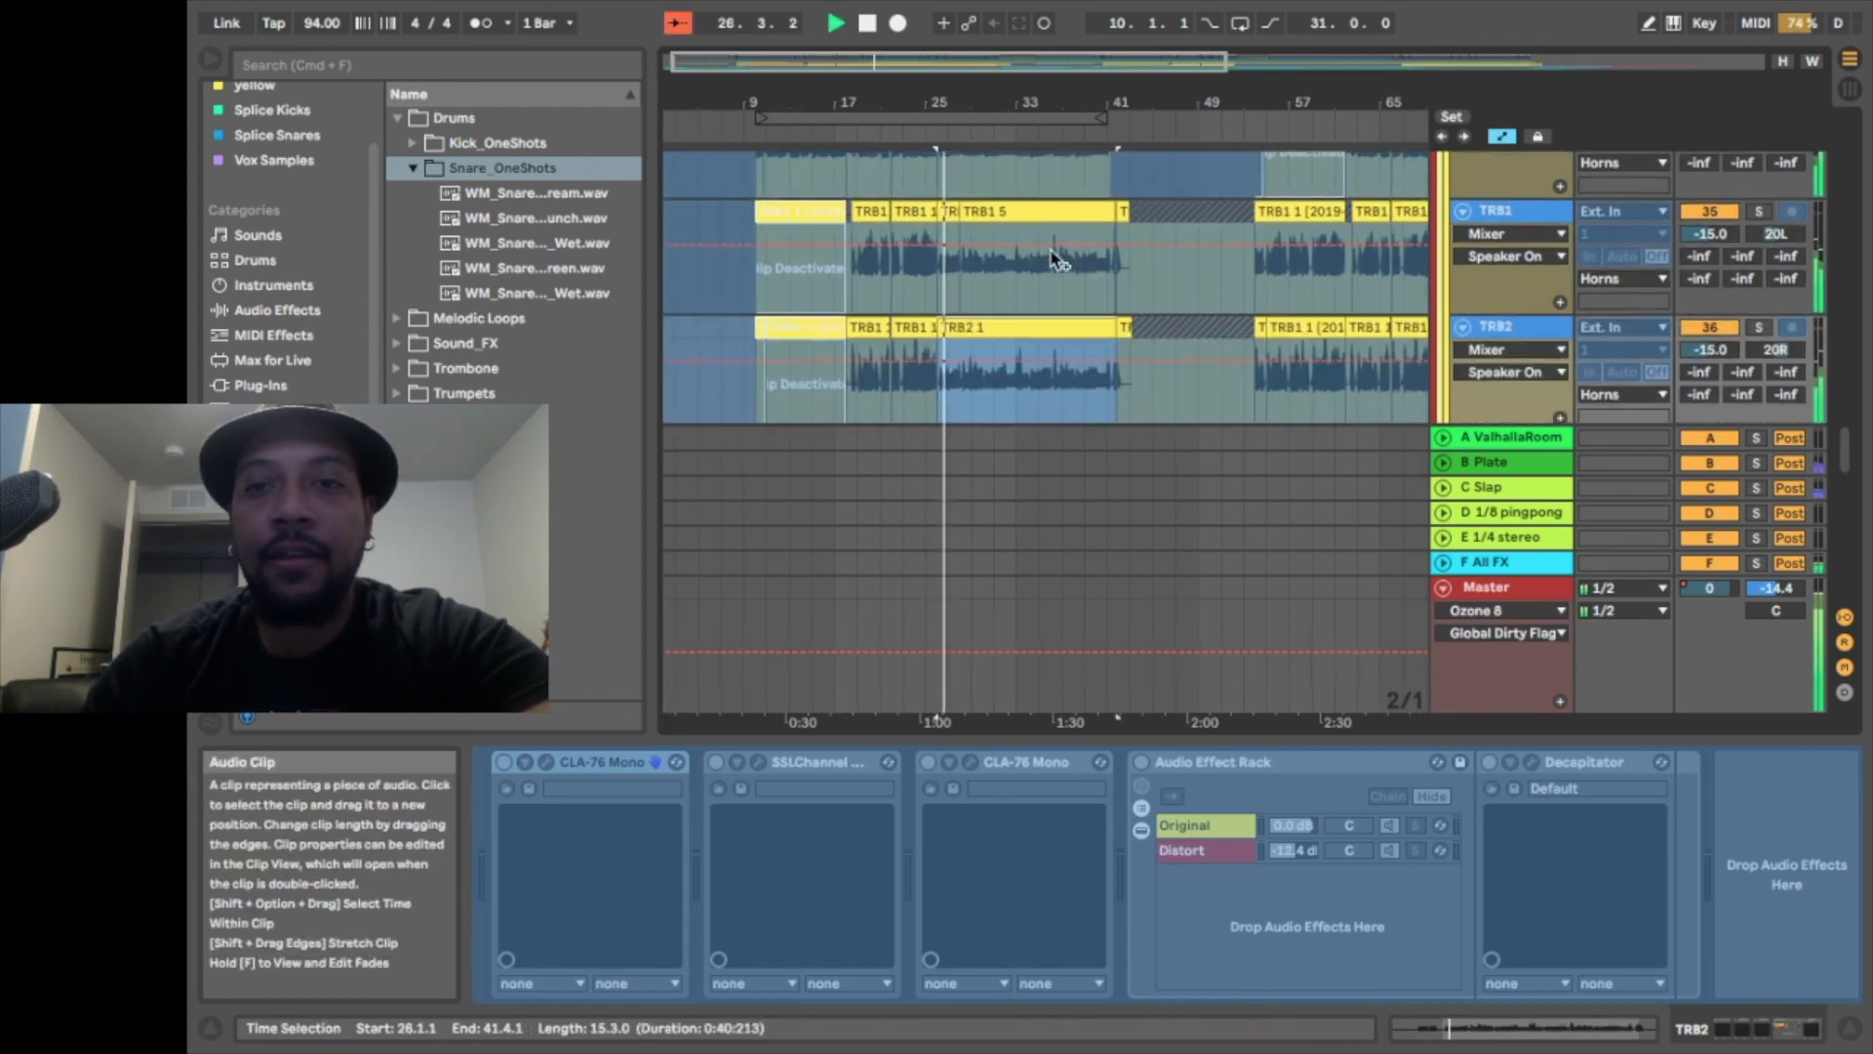
scroll(1052, 256, "up", 4)
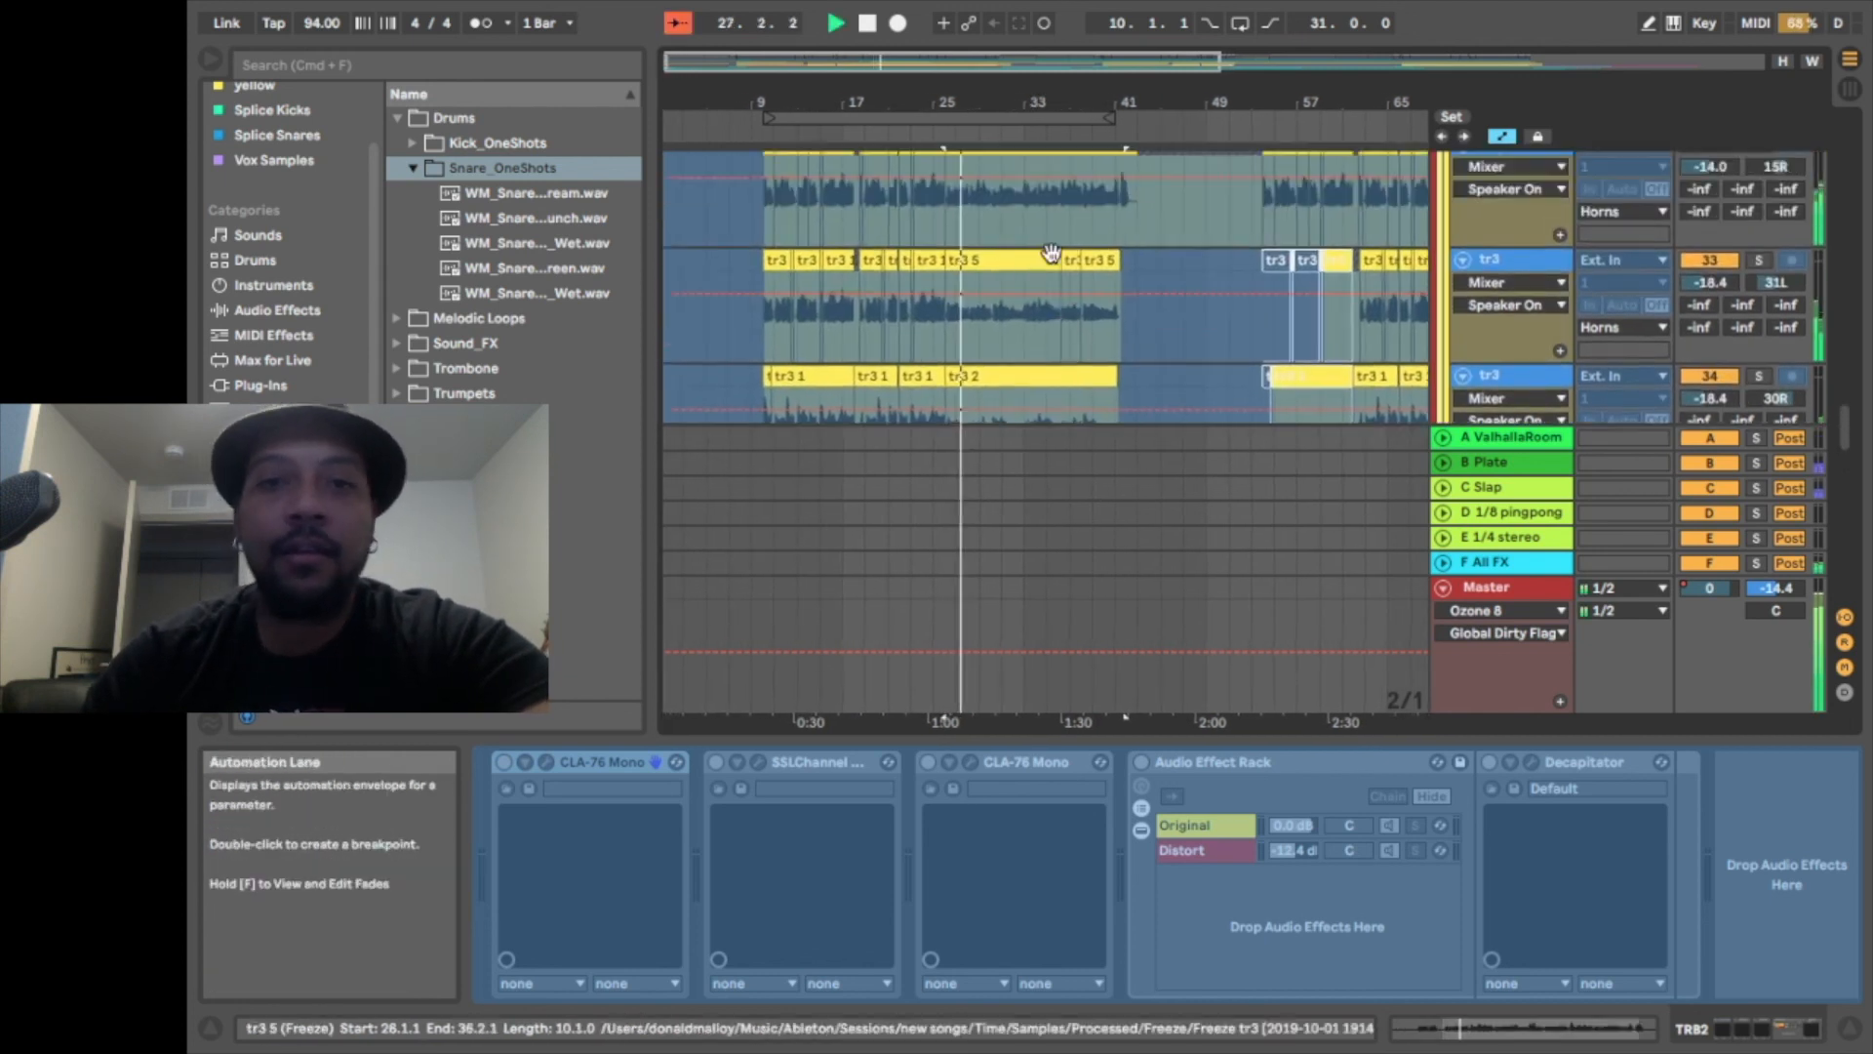
scroll(1049, 249, "up", 4)
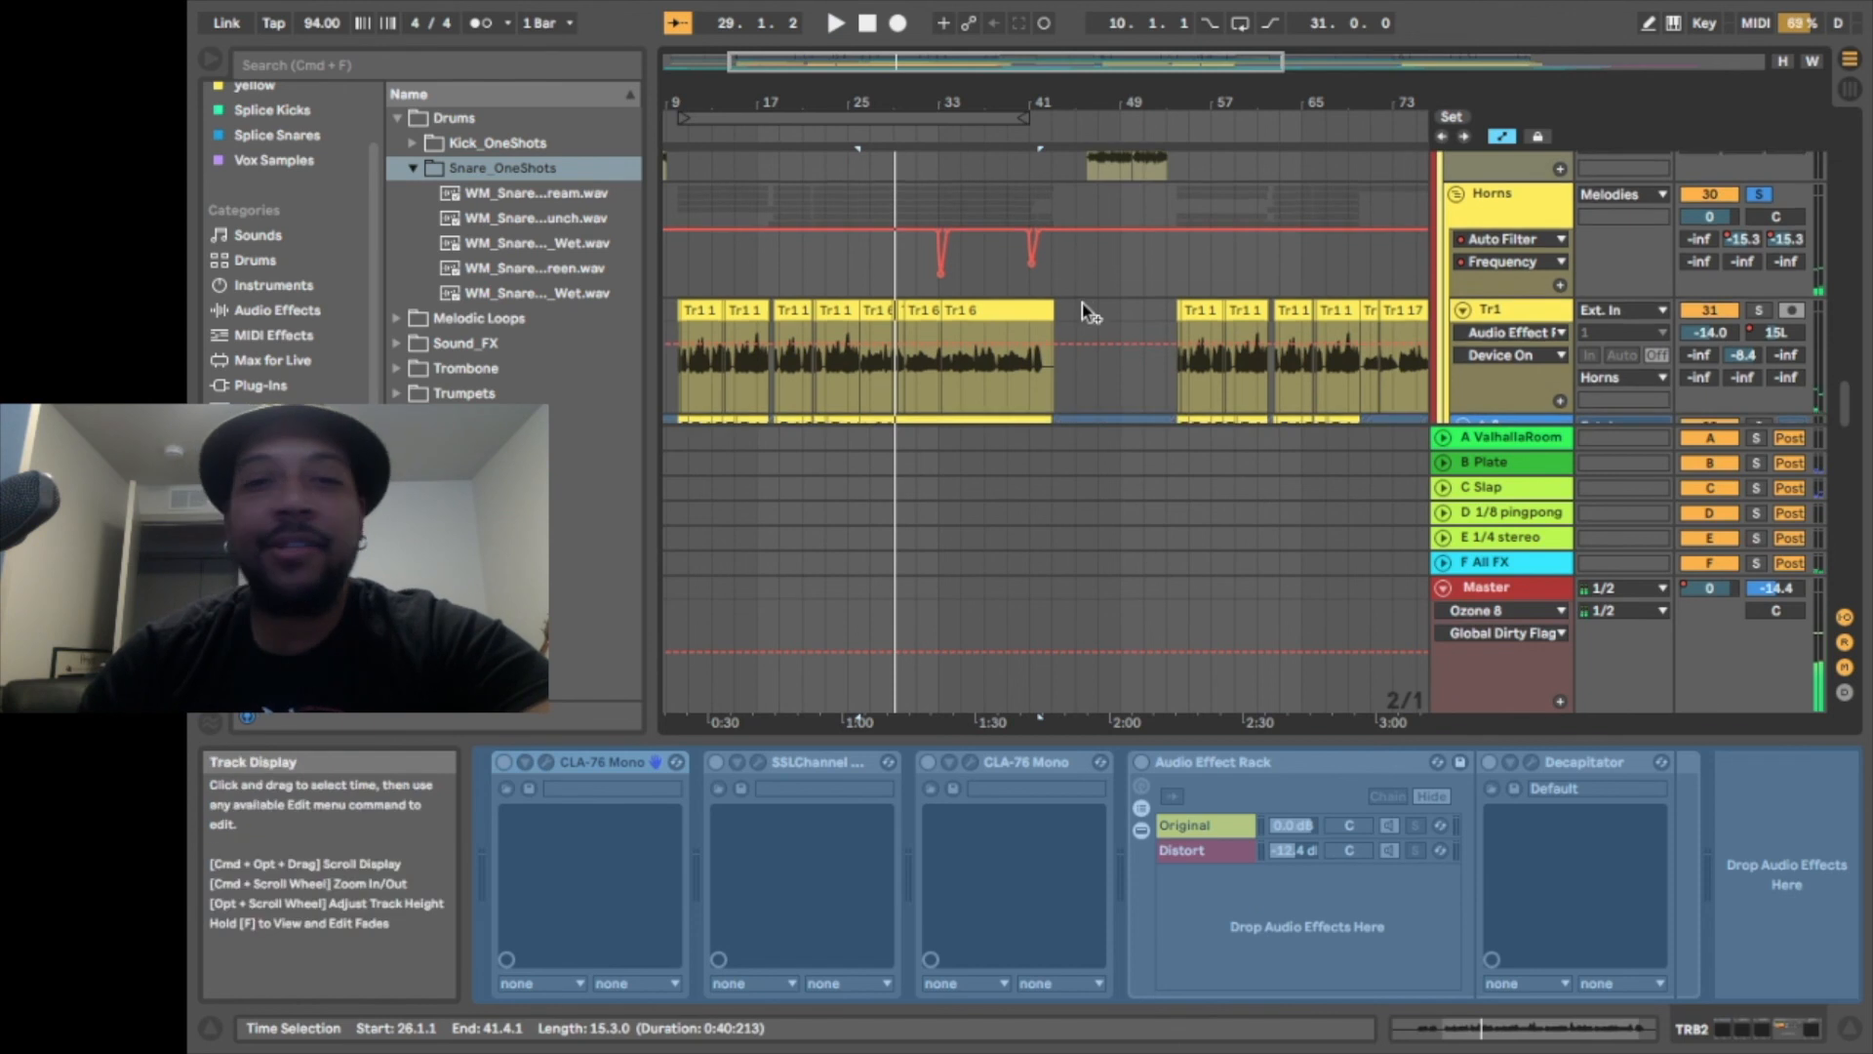
Place the playback start at 17.1.1 on the 37 VVE1 LoFi track, then solo and play the track
scroll(1081, 303, "down", 6)
scroll(1085, 310, "down", 10)
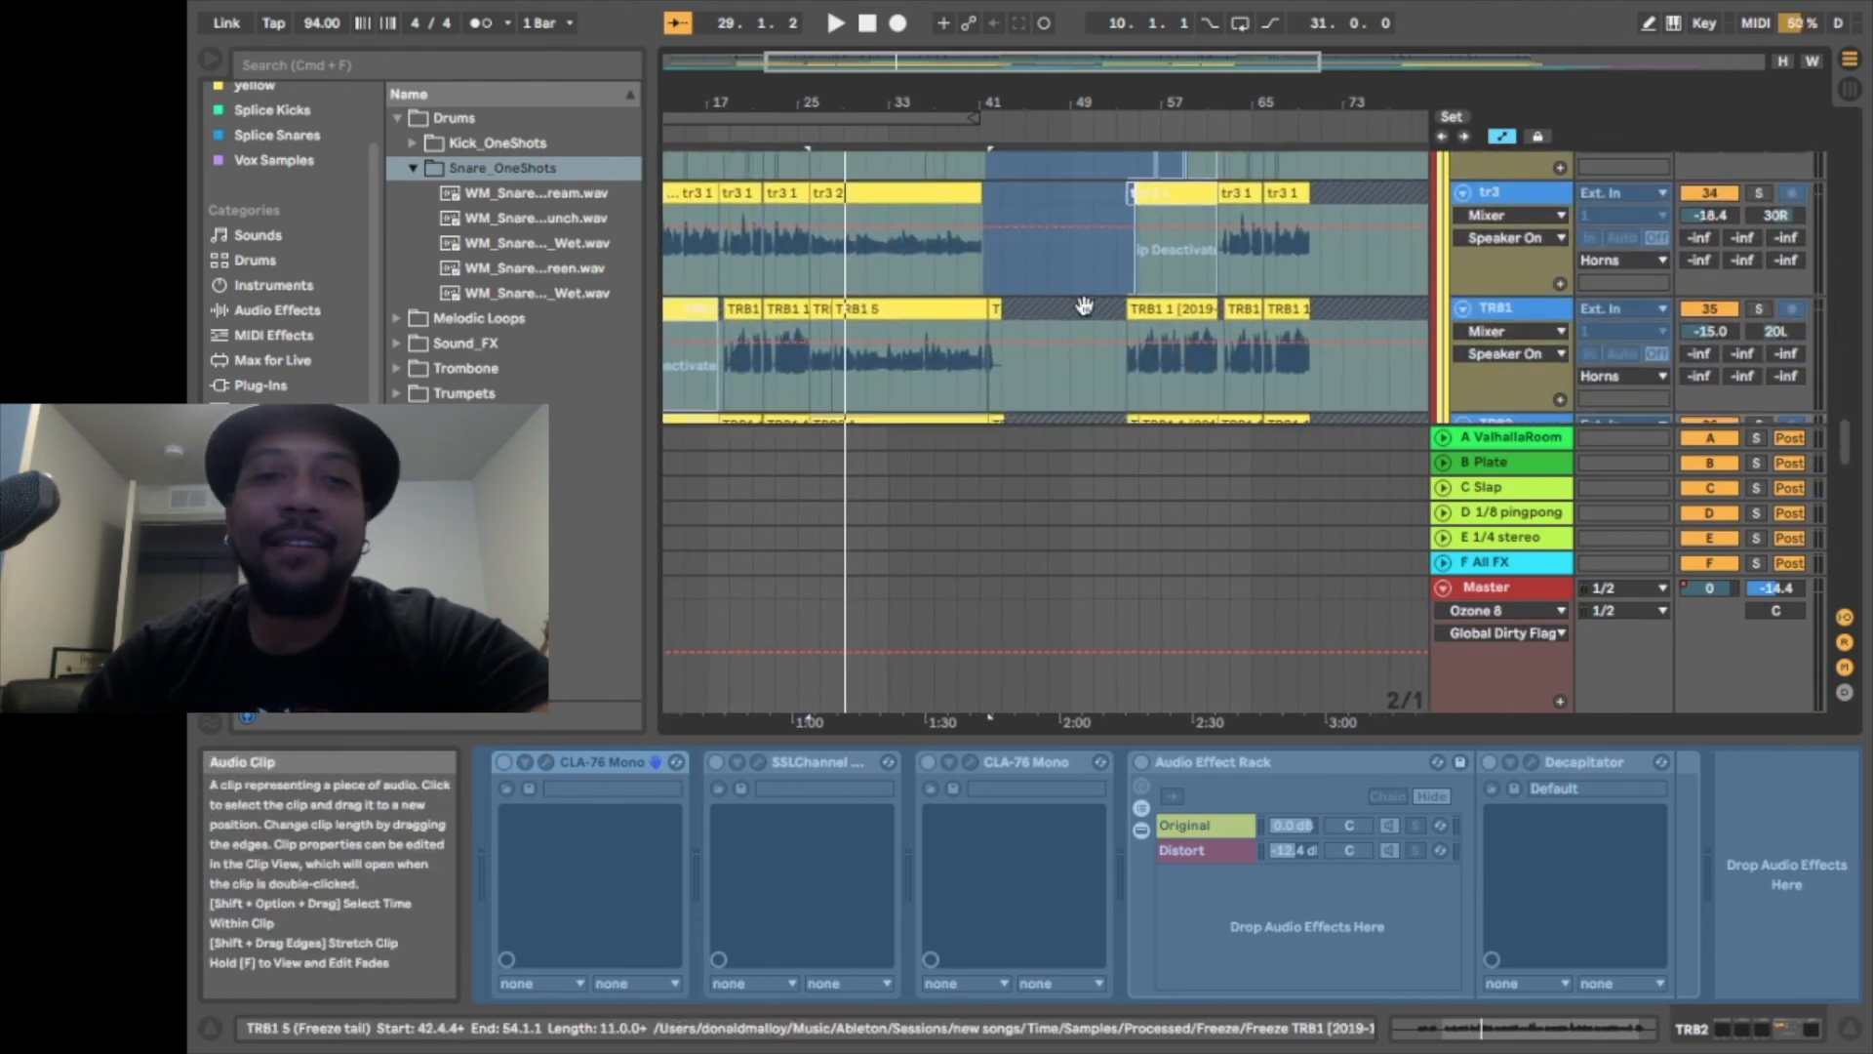
scroll(1085, 310, "up", 5)
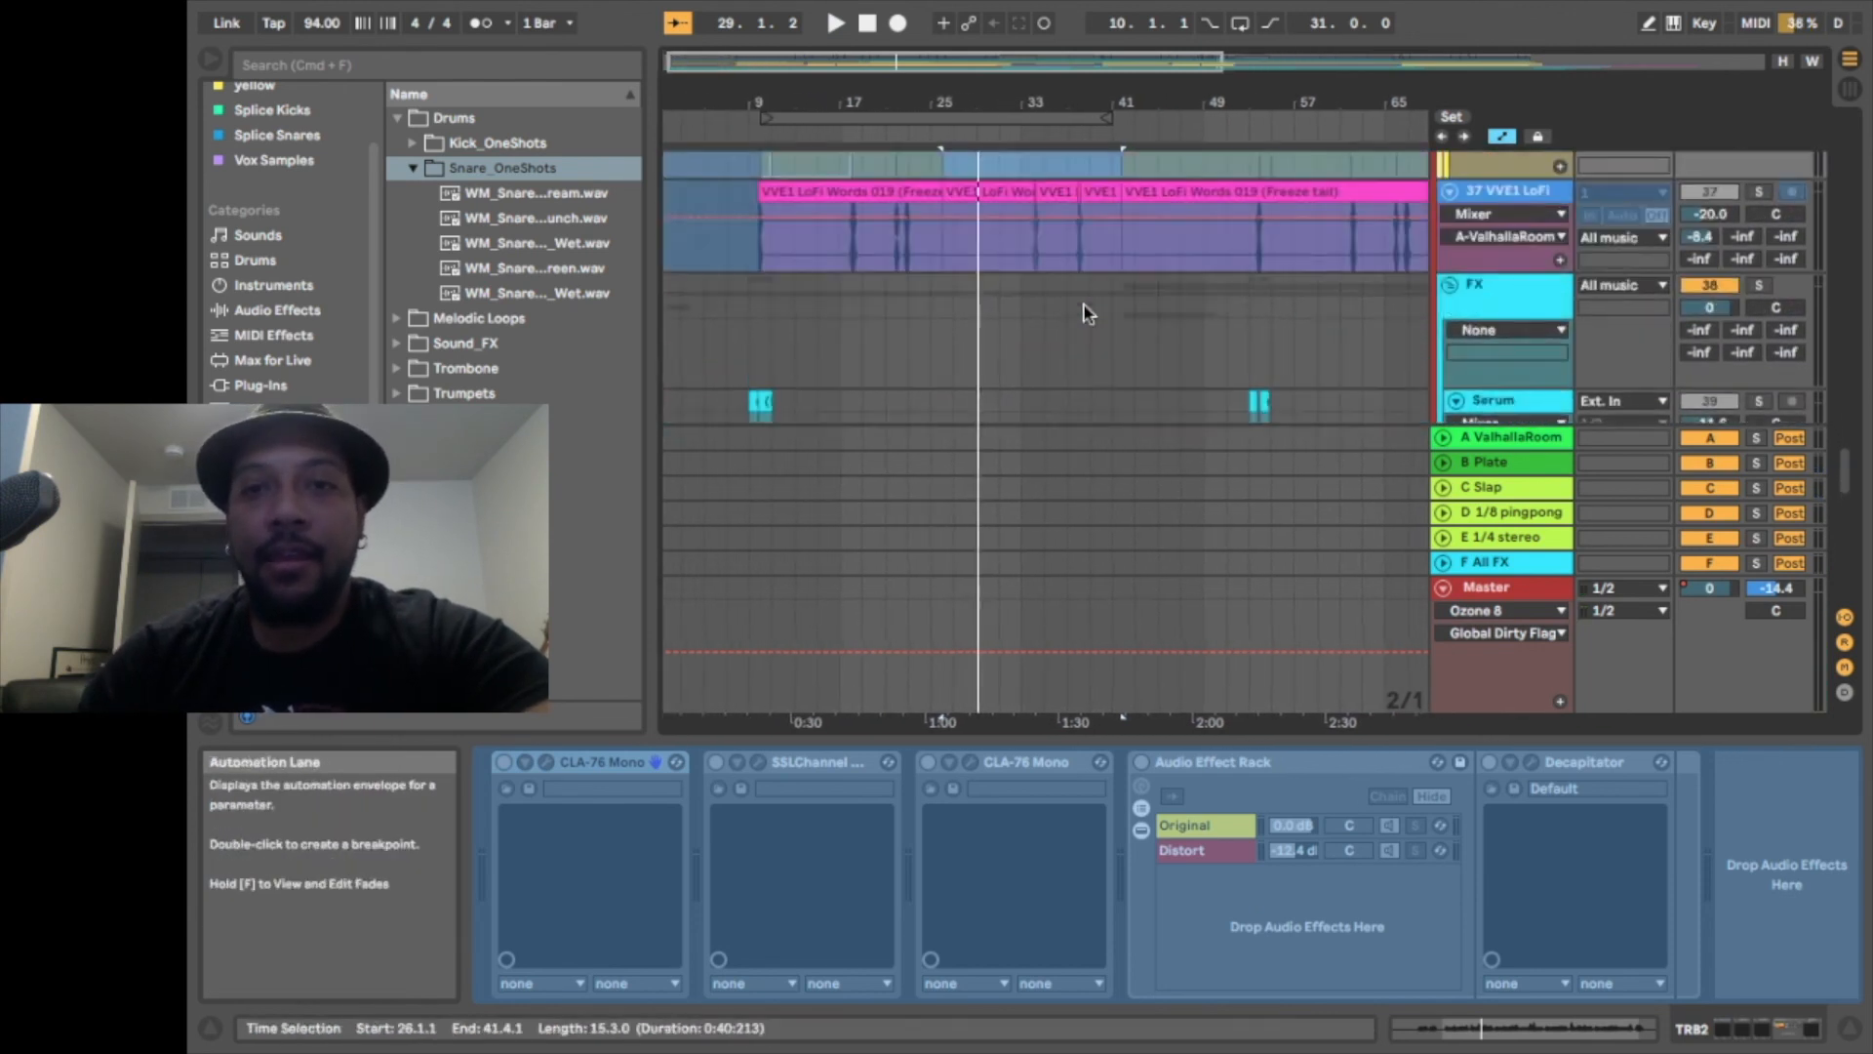
left_click(833, 334)
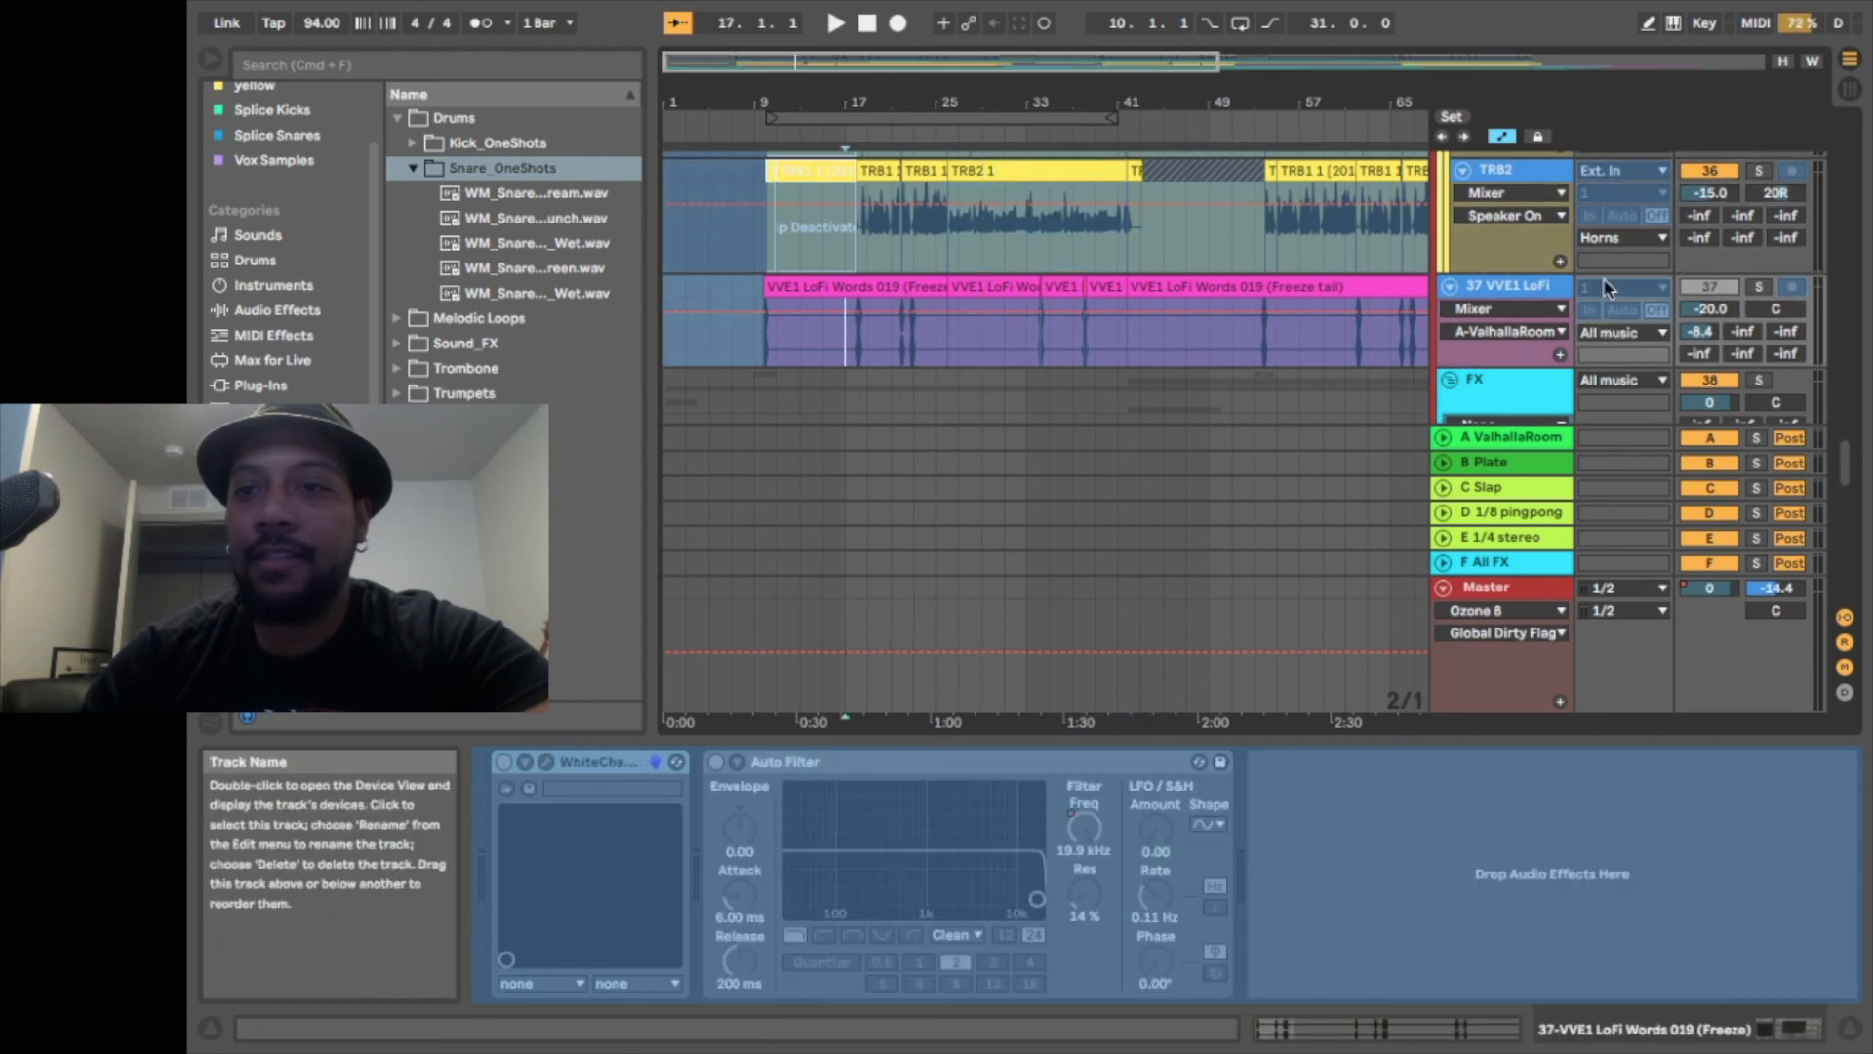
left_click(1759, 286)
key("space")
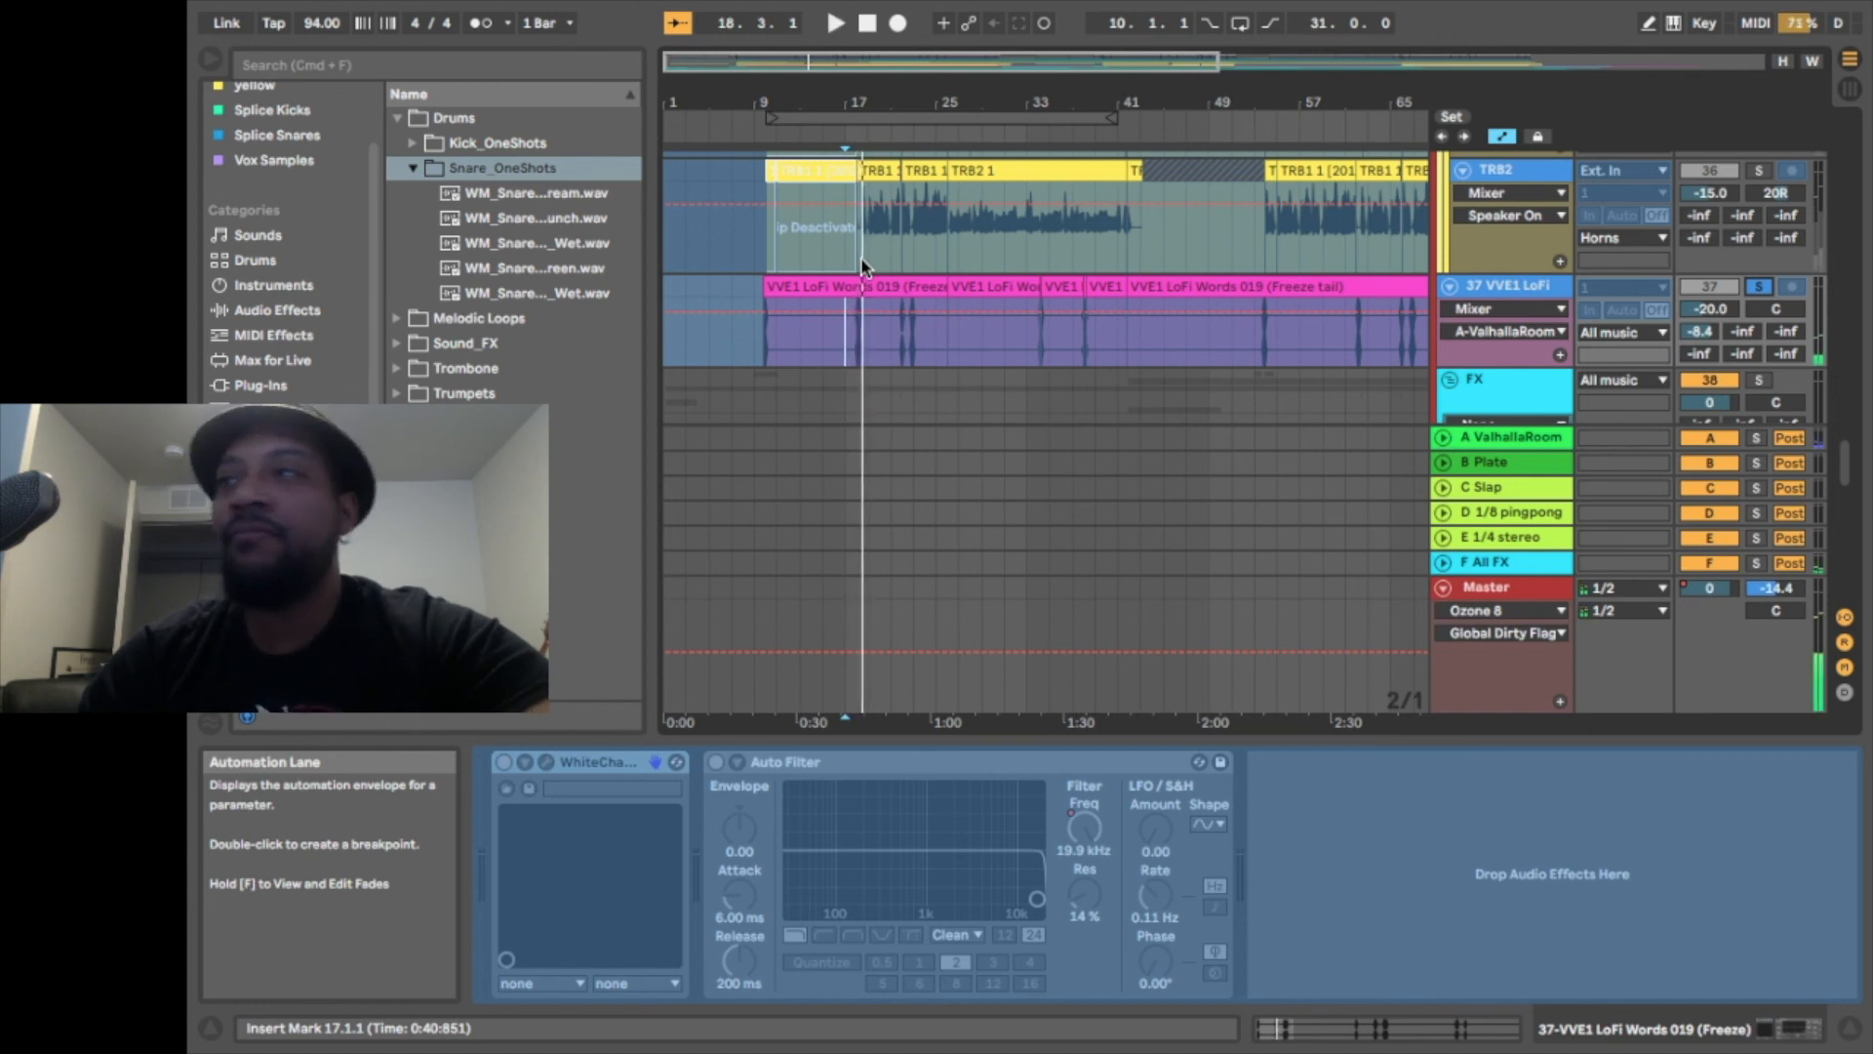
Unsolo the 37 VVE1 LoFi track and play it in the full mix from bar 17
left_click(1759, 287)
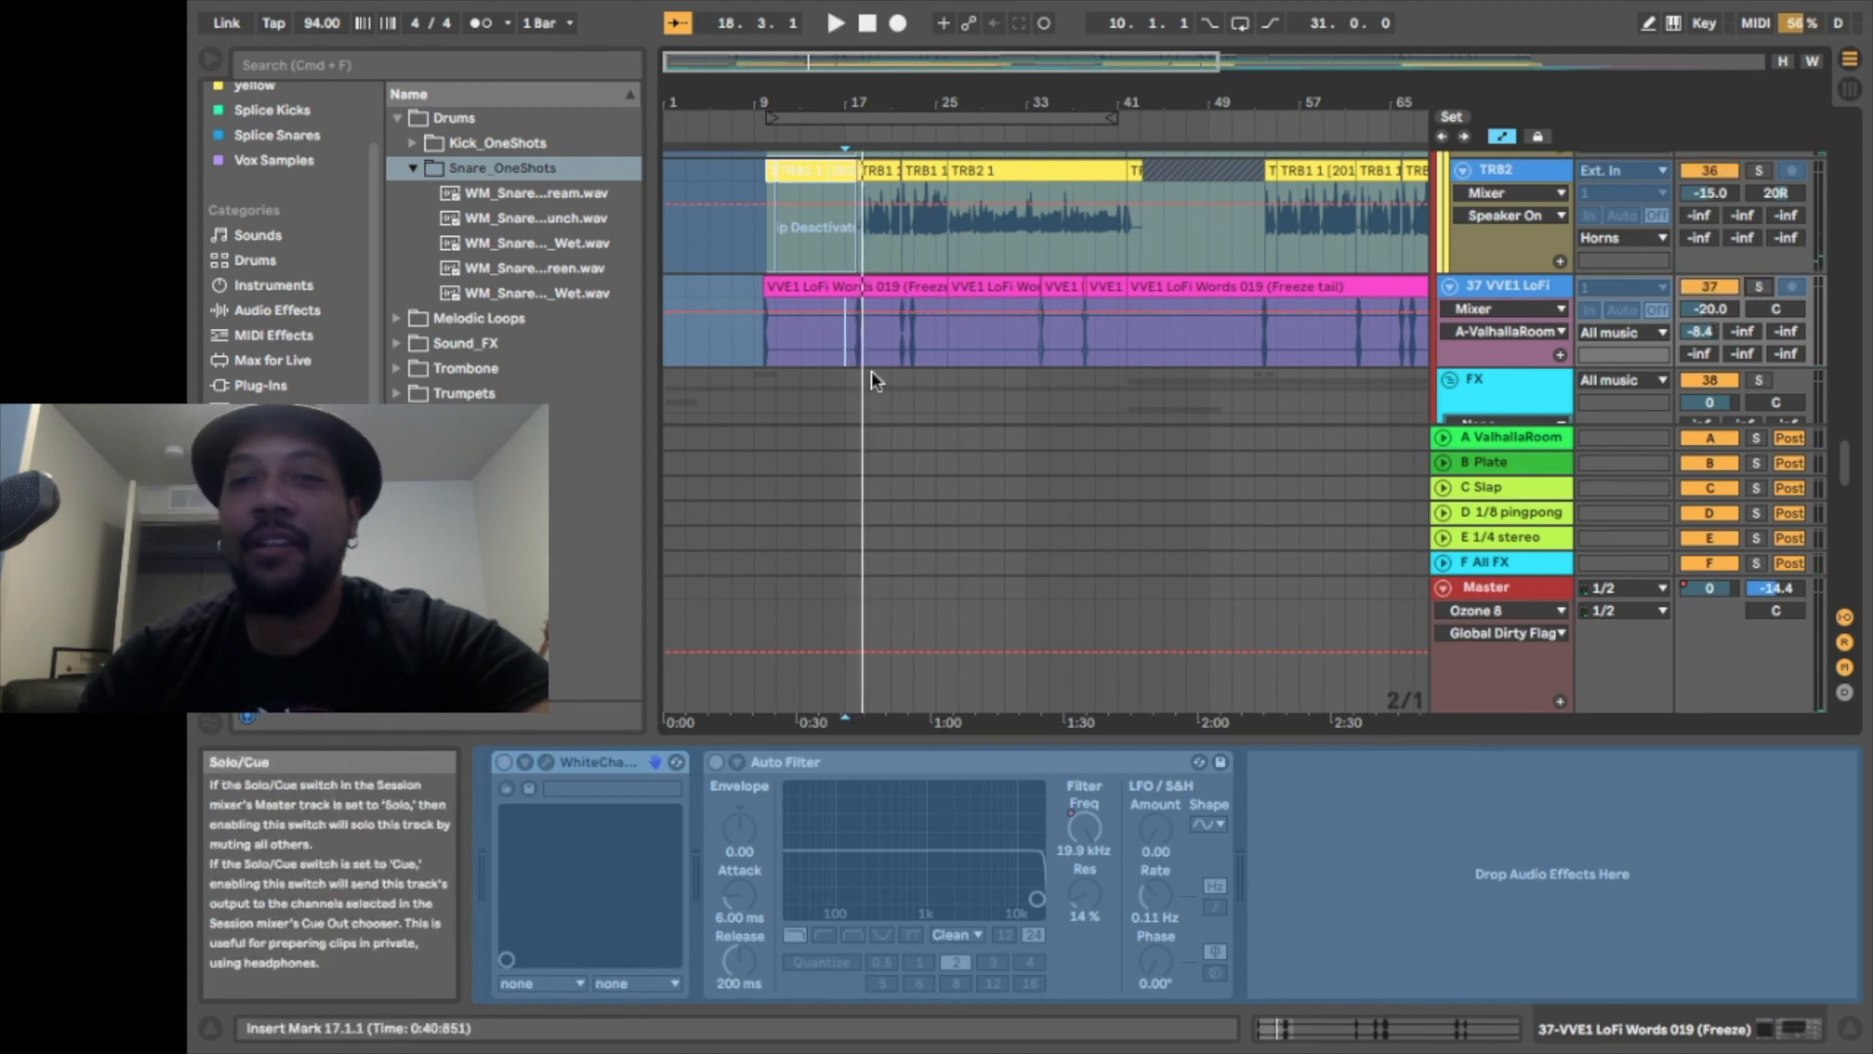
key("space")
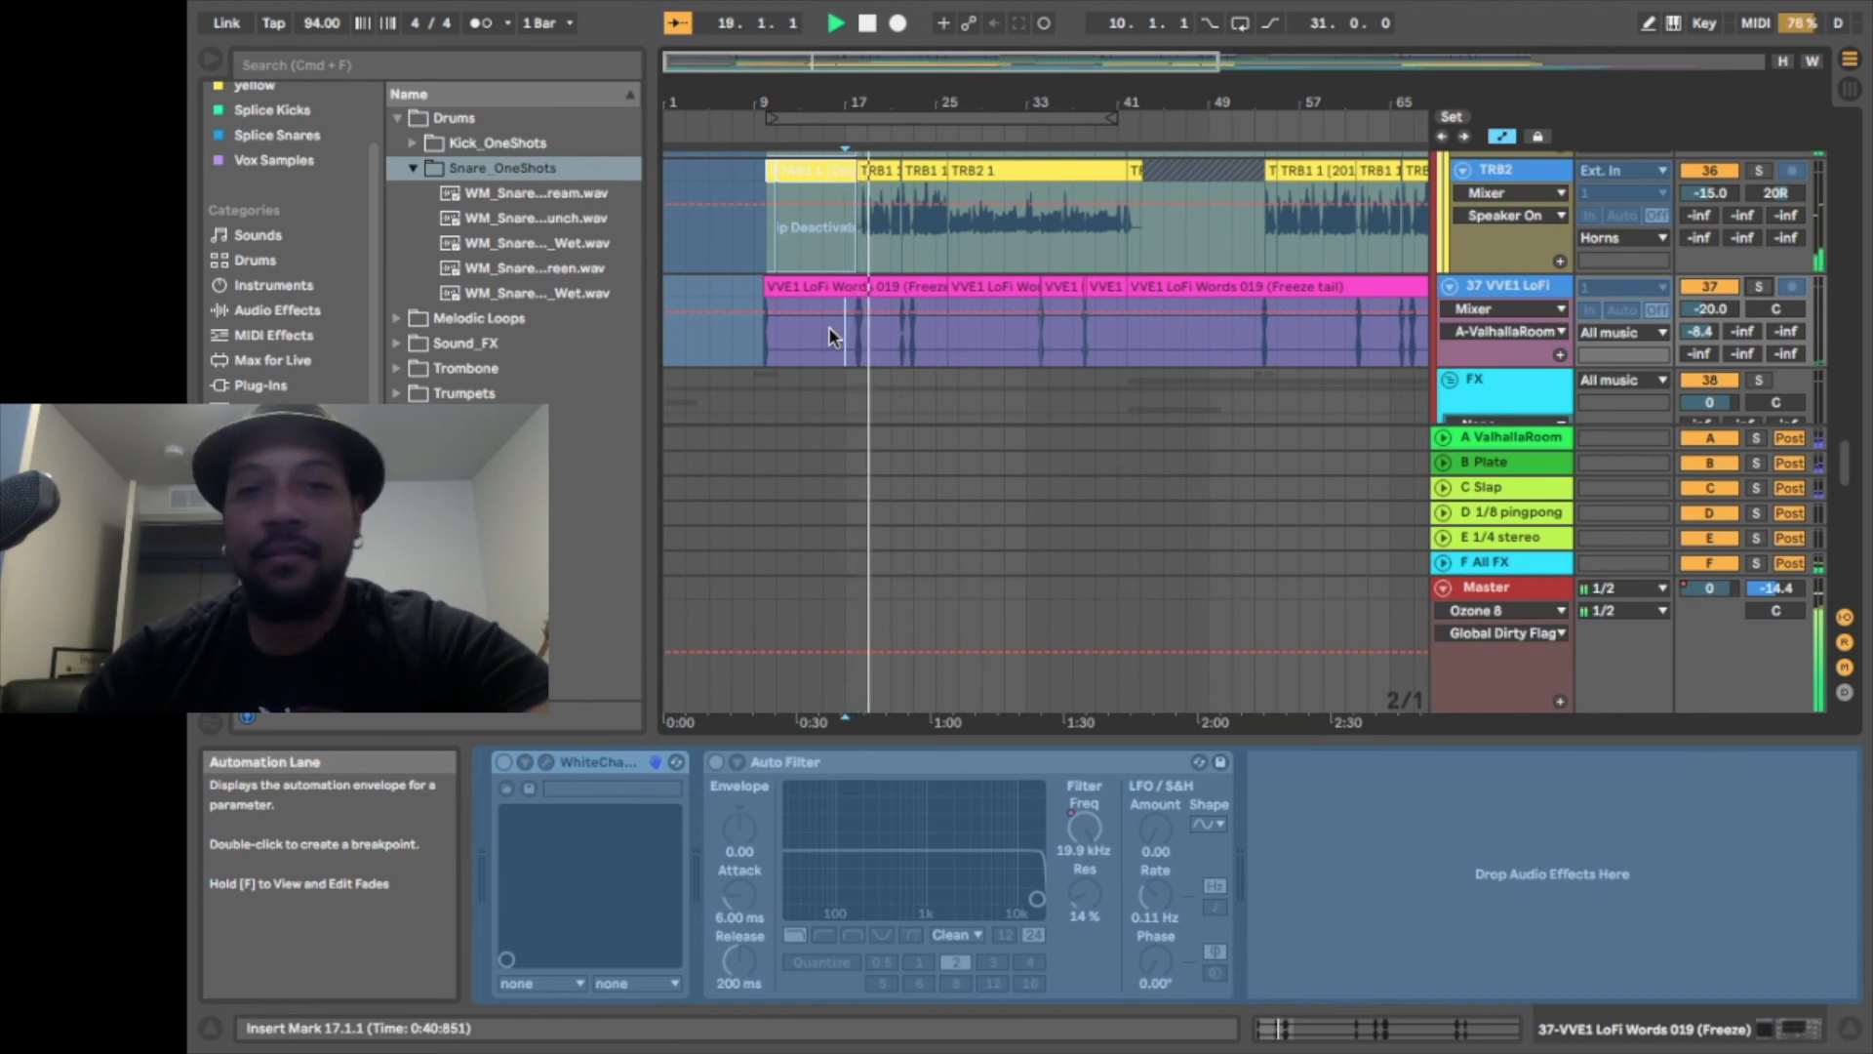
key("space")
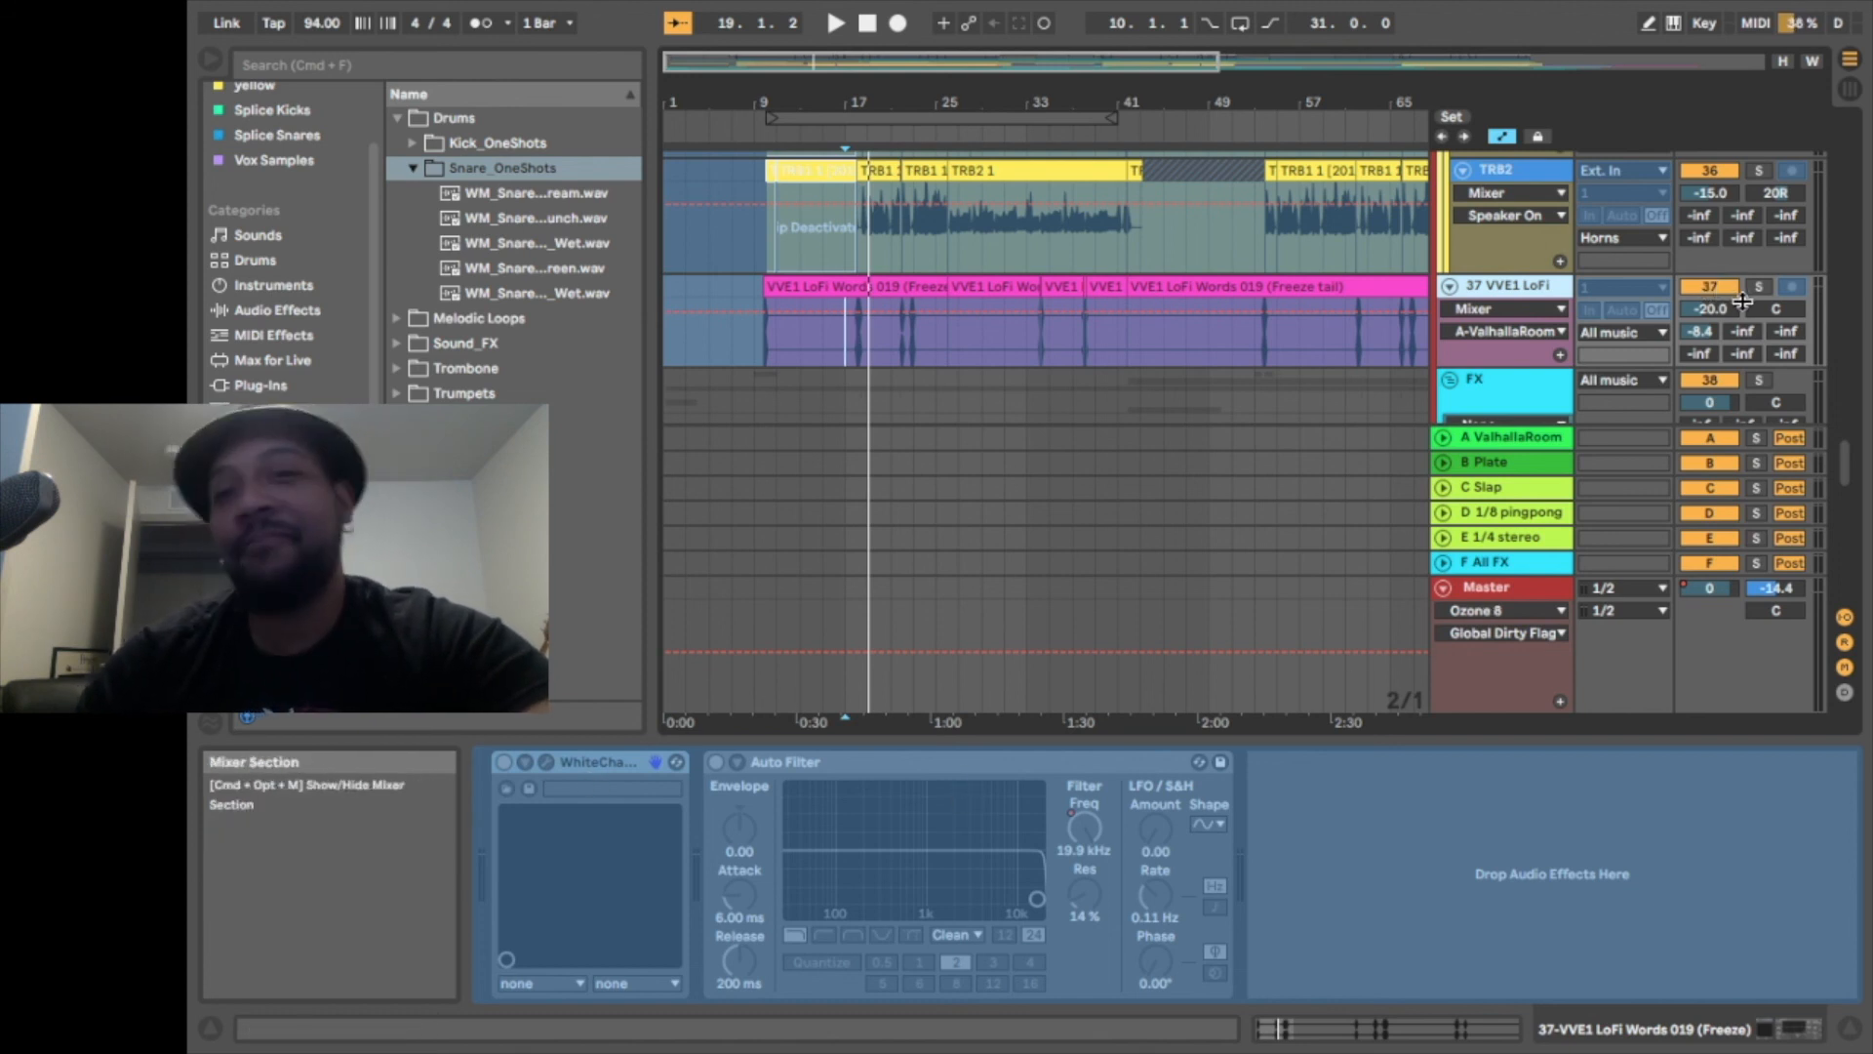
Play the Serum FX track from 9.1.1 in solo, then unsolo it and continue in the full mix
scroll(1742, 302, "down", 5)
scroll(1269, 292, "up", 2)
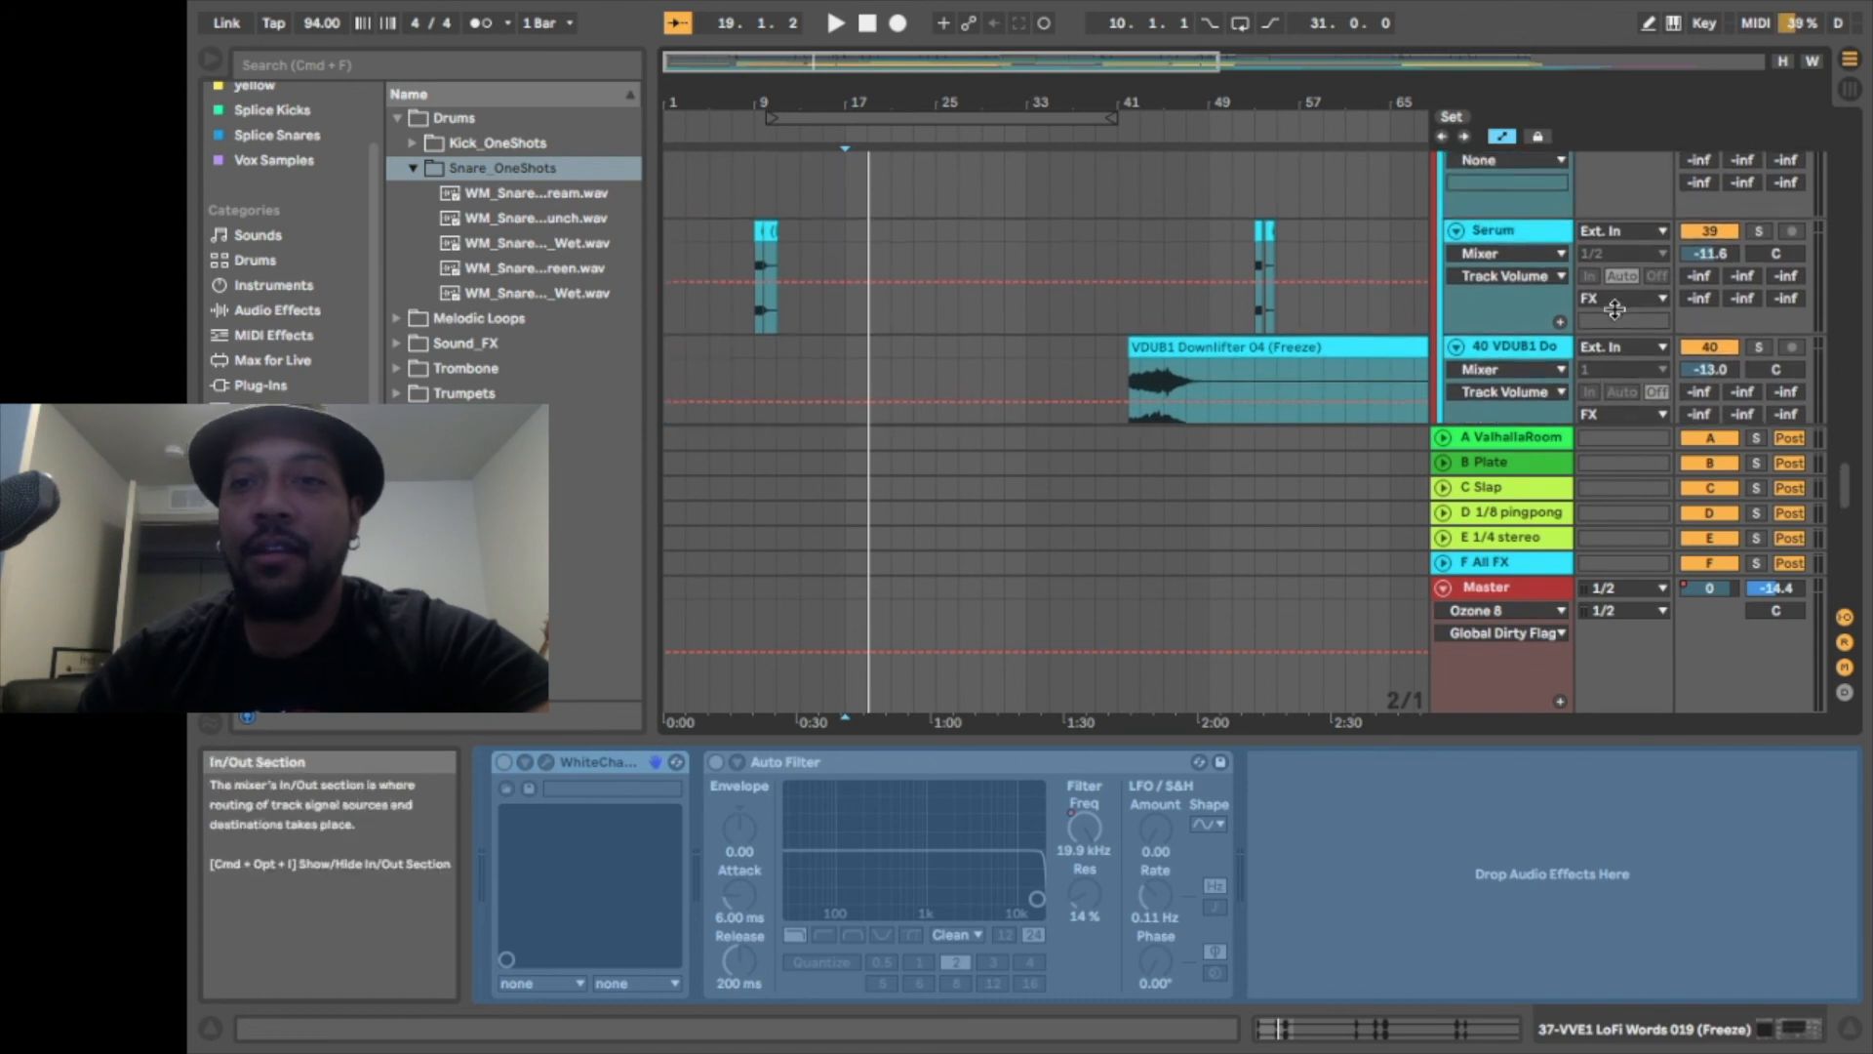
left_click(758, 231)
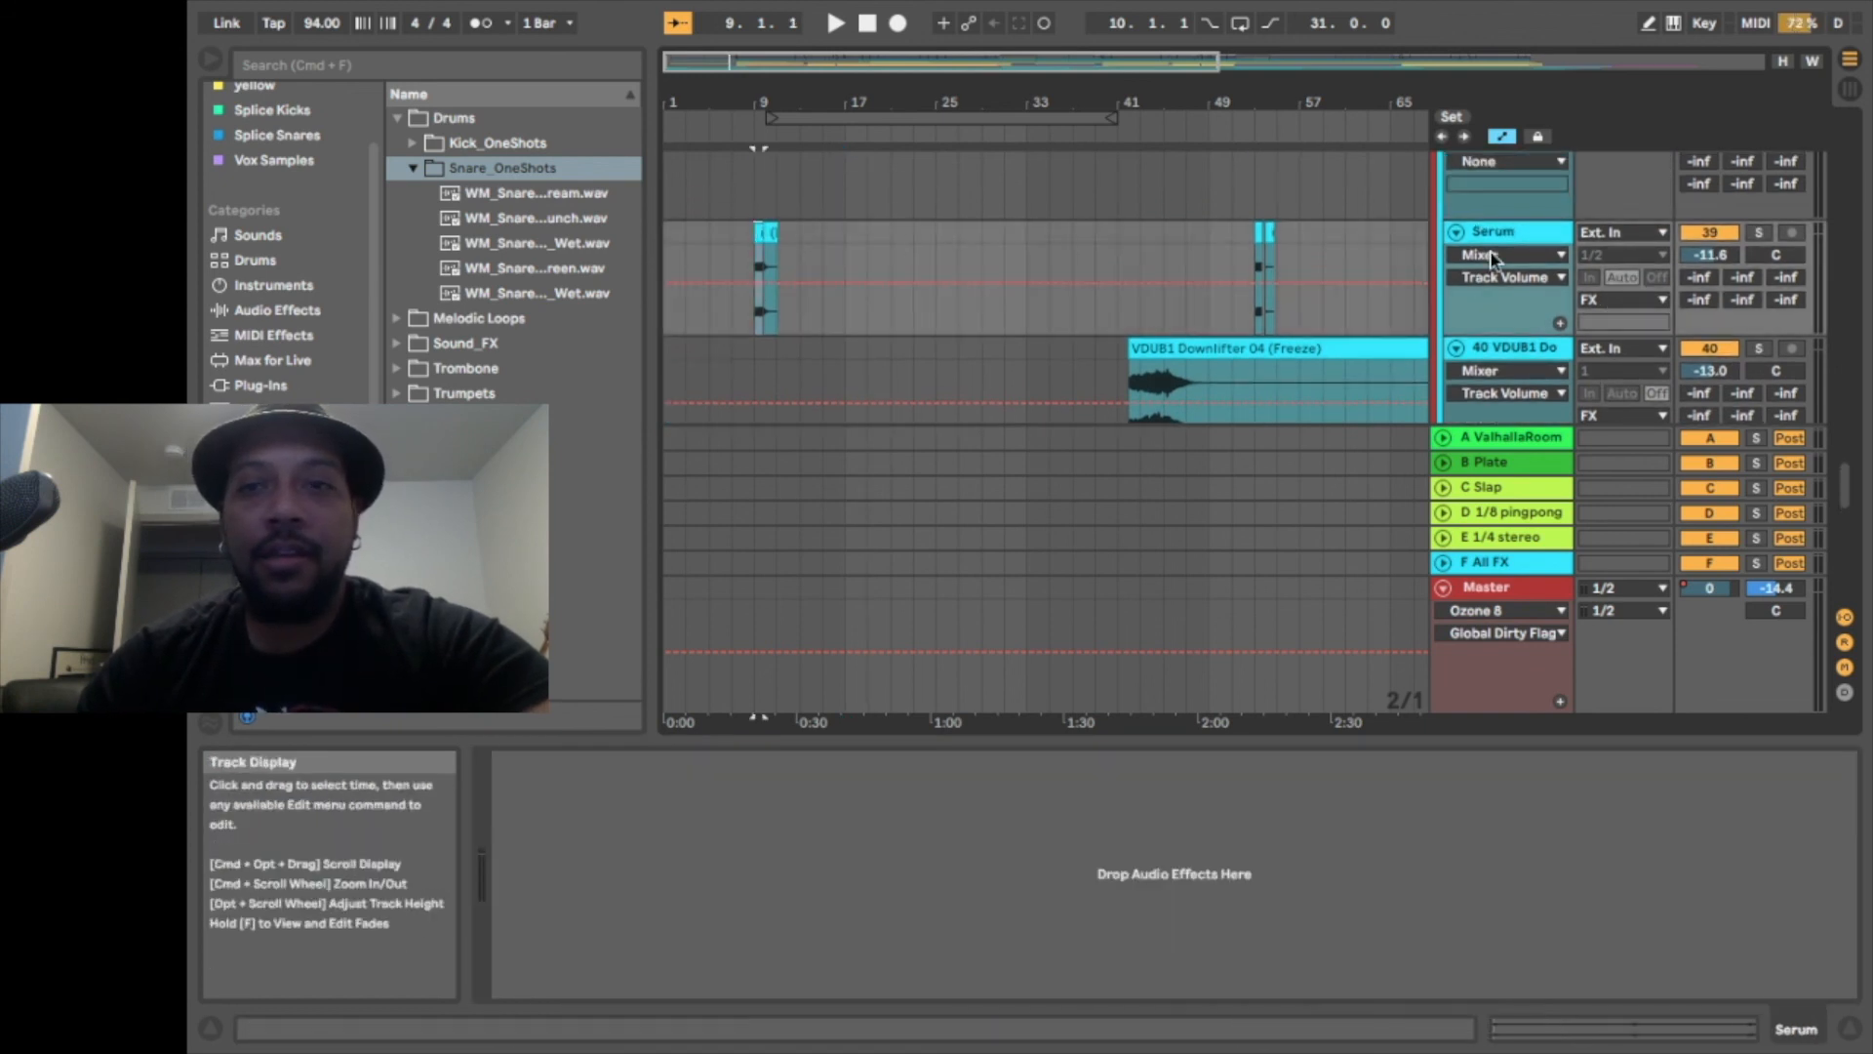
key("space")
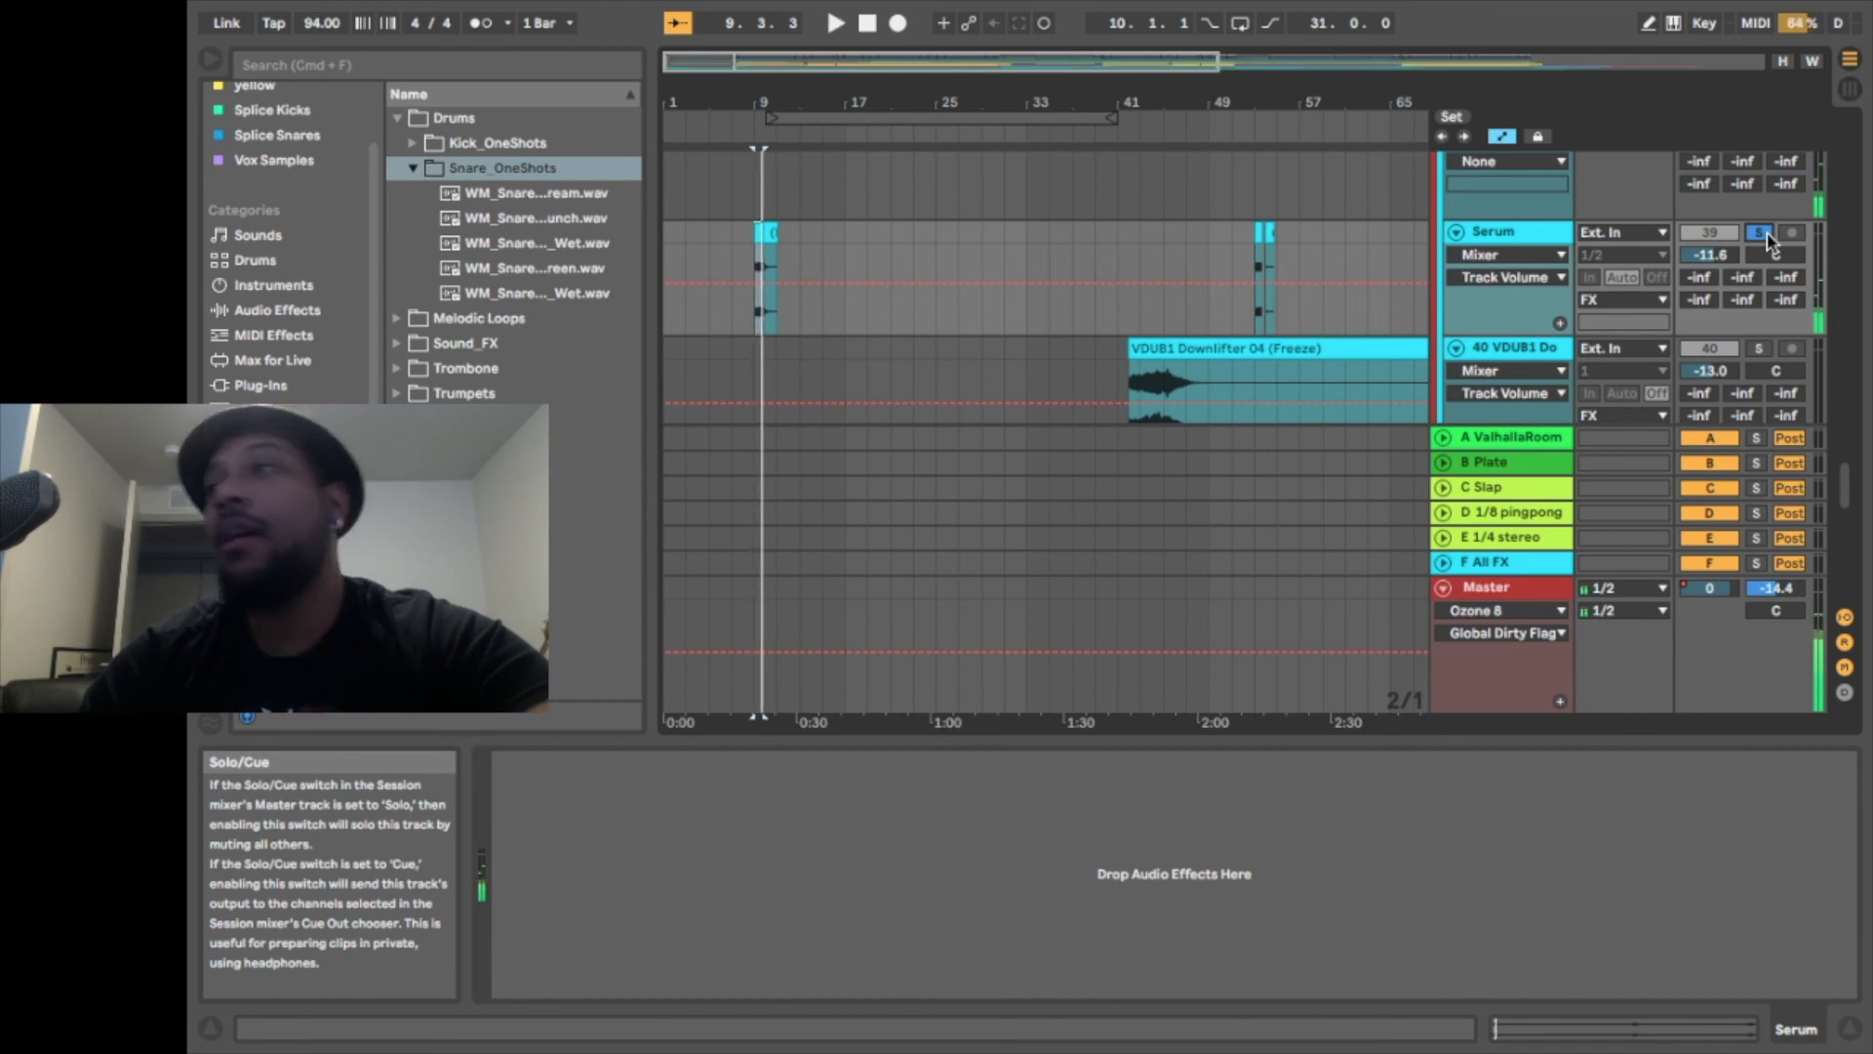
left_click(1761, 232)
key("space")
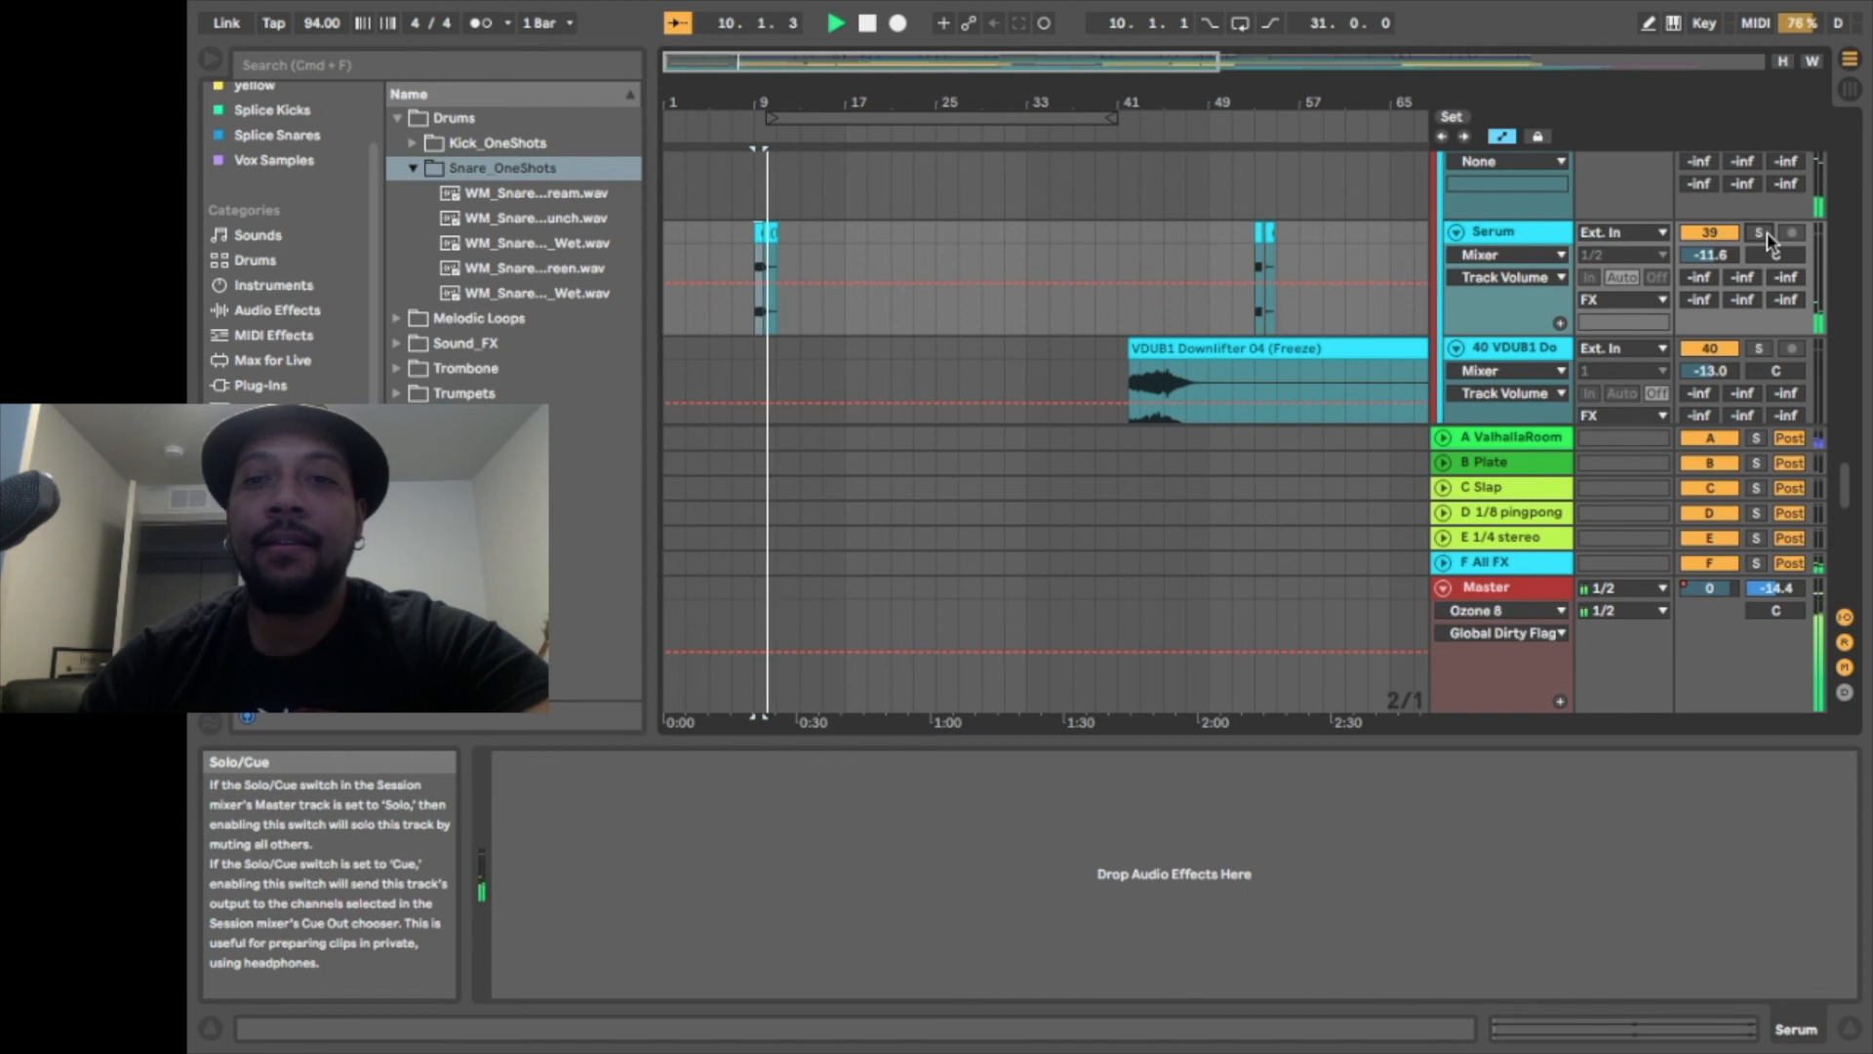
key("space")
Play the 40 VDUB1 Downlifter track from the start of its clip, first in solo and then in the full mix
scroll(1542, 195, "down", 3)
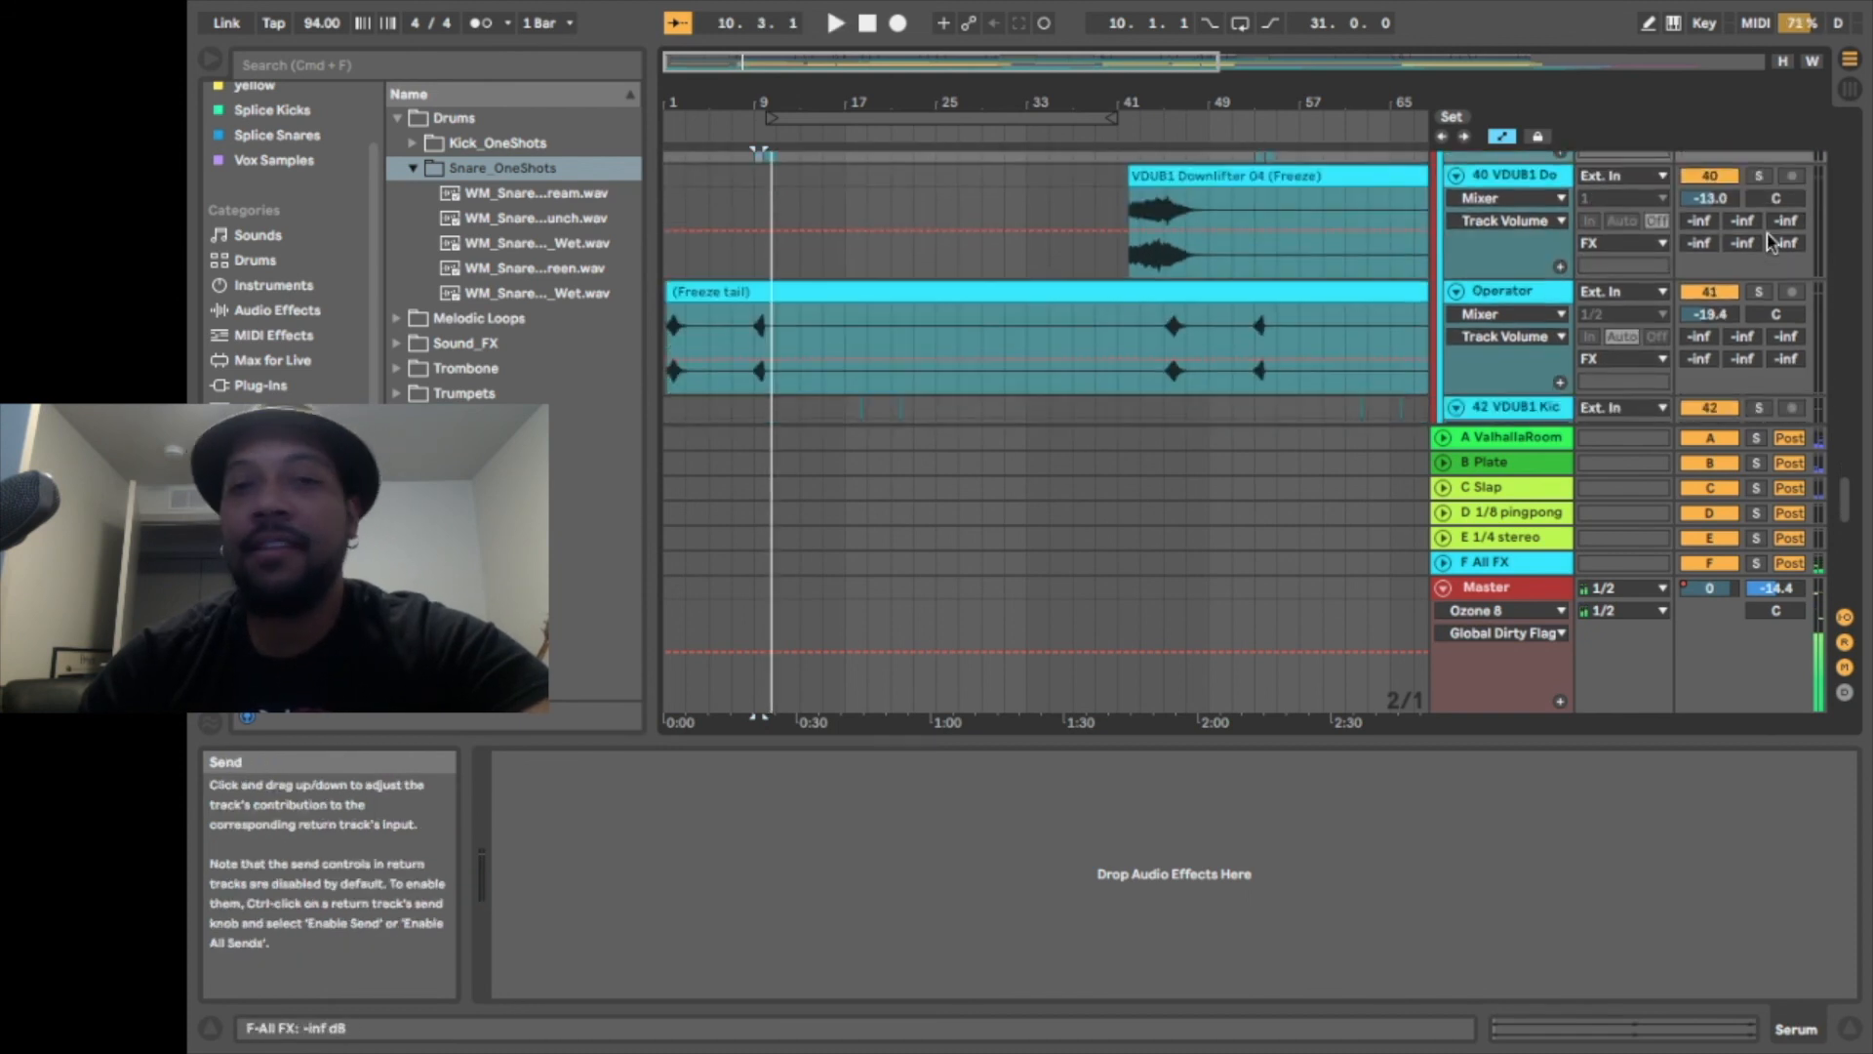
scroll(1542, 176, "up", 2)
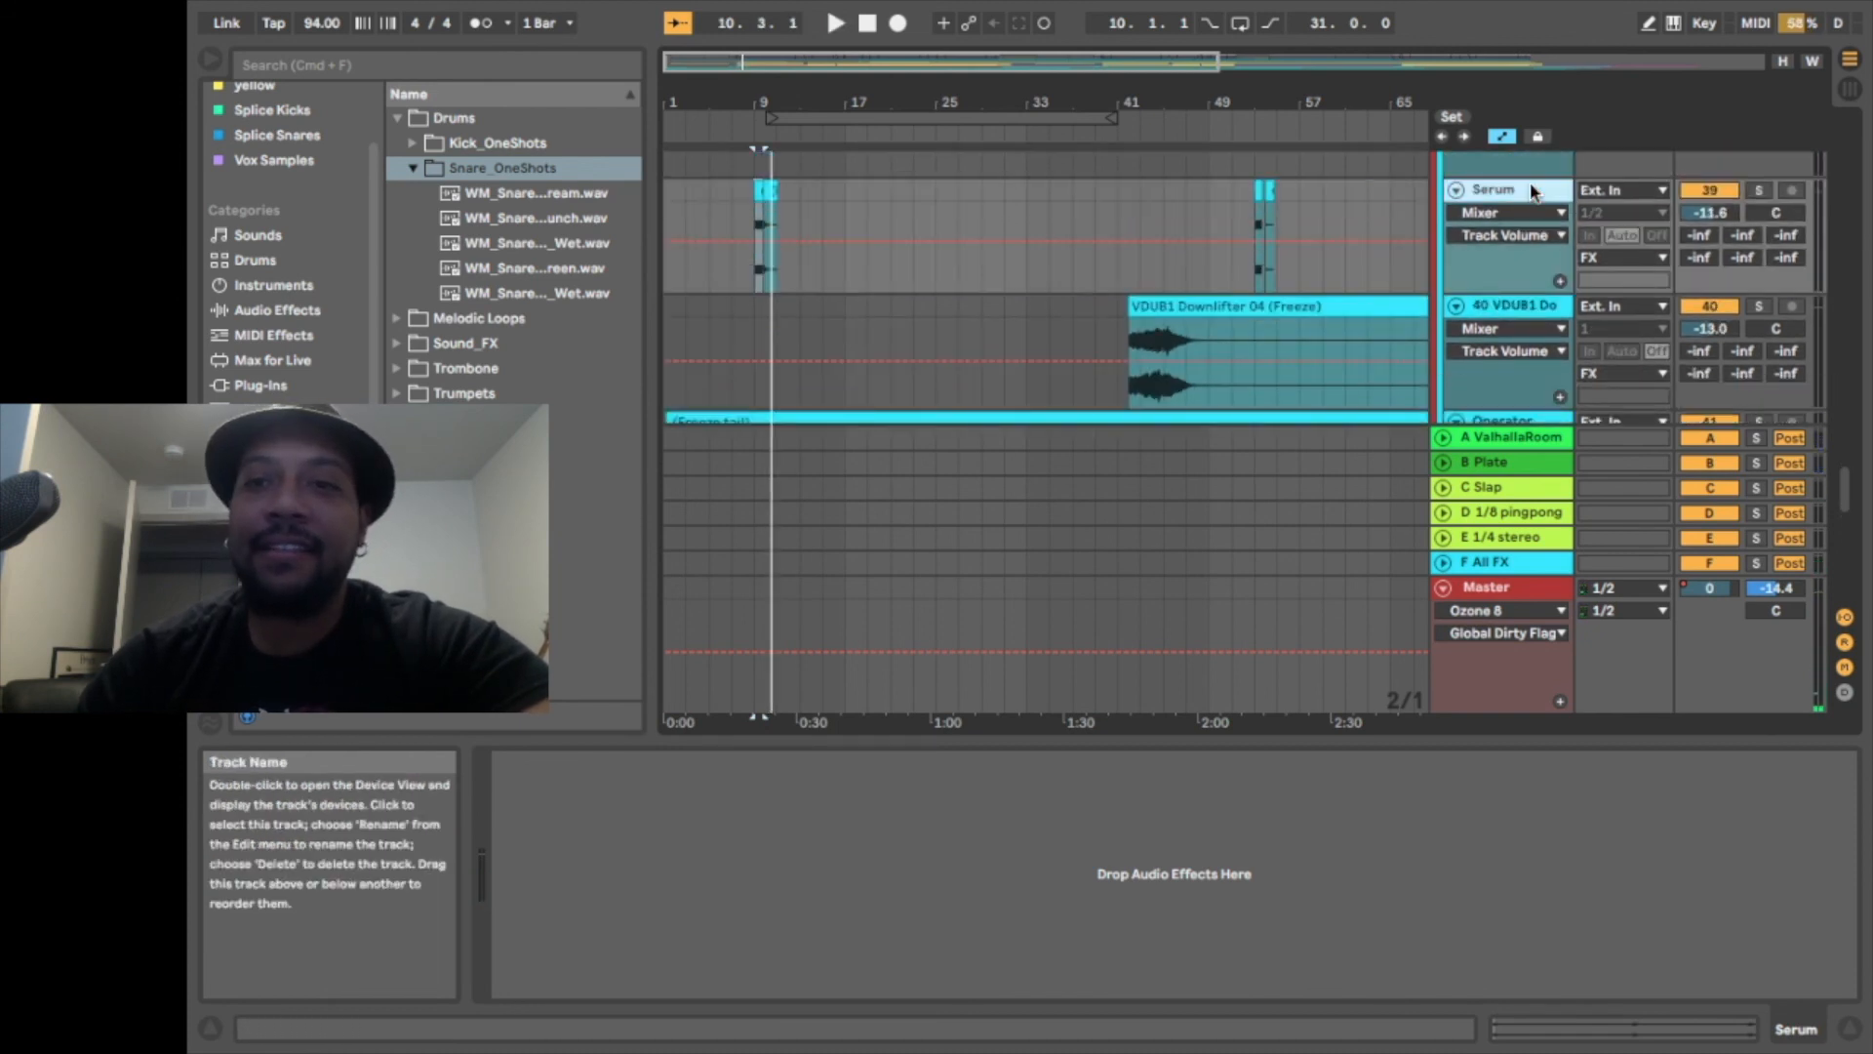
scroll(1512, 244, "down", 5)
scroll(1503, 320, "up", 3)
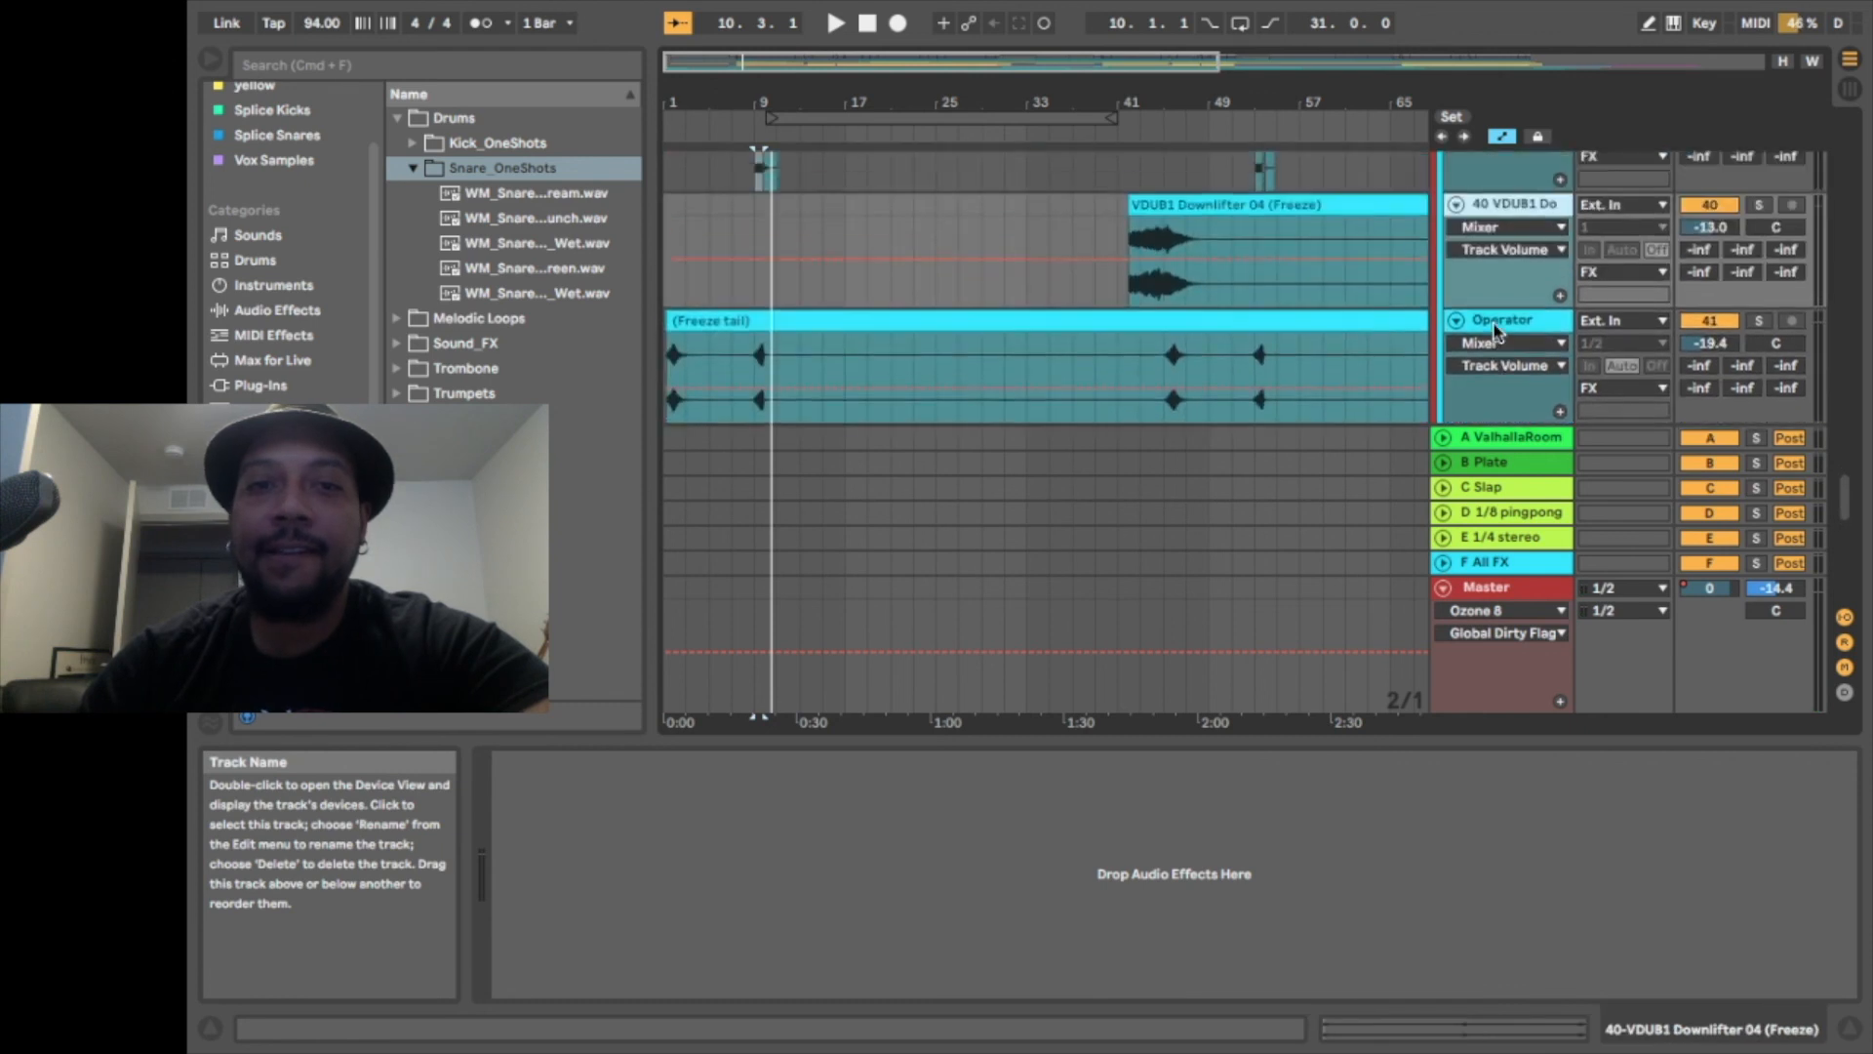
left_click(1210, 210)
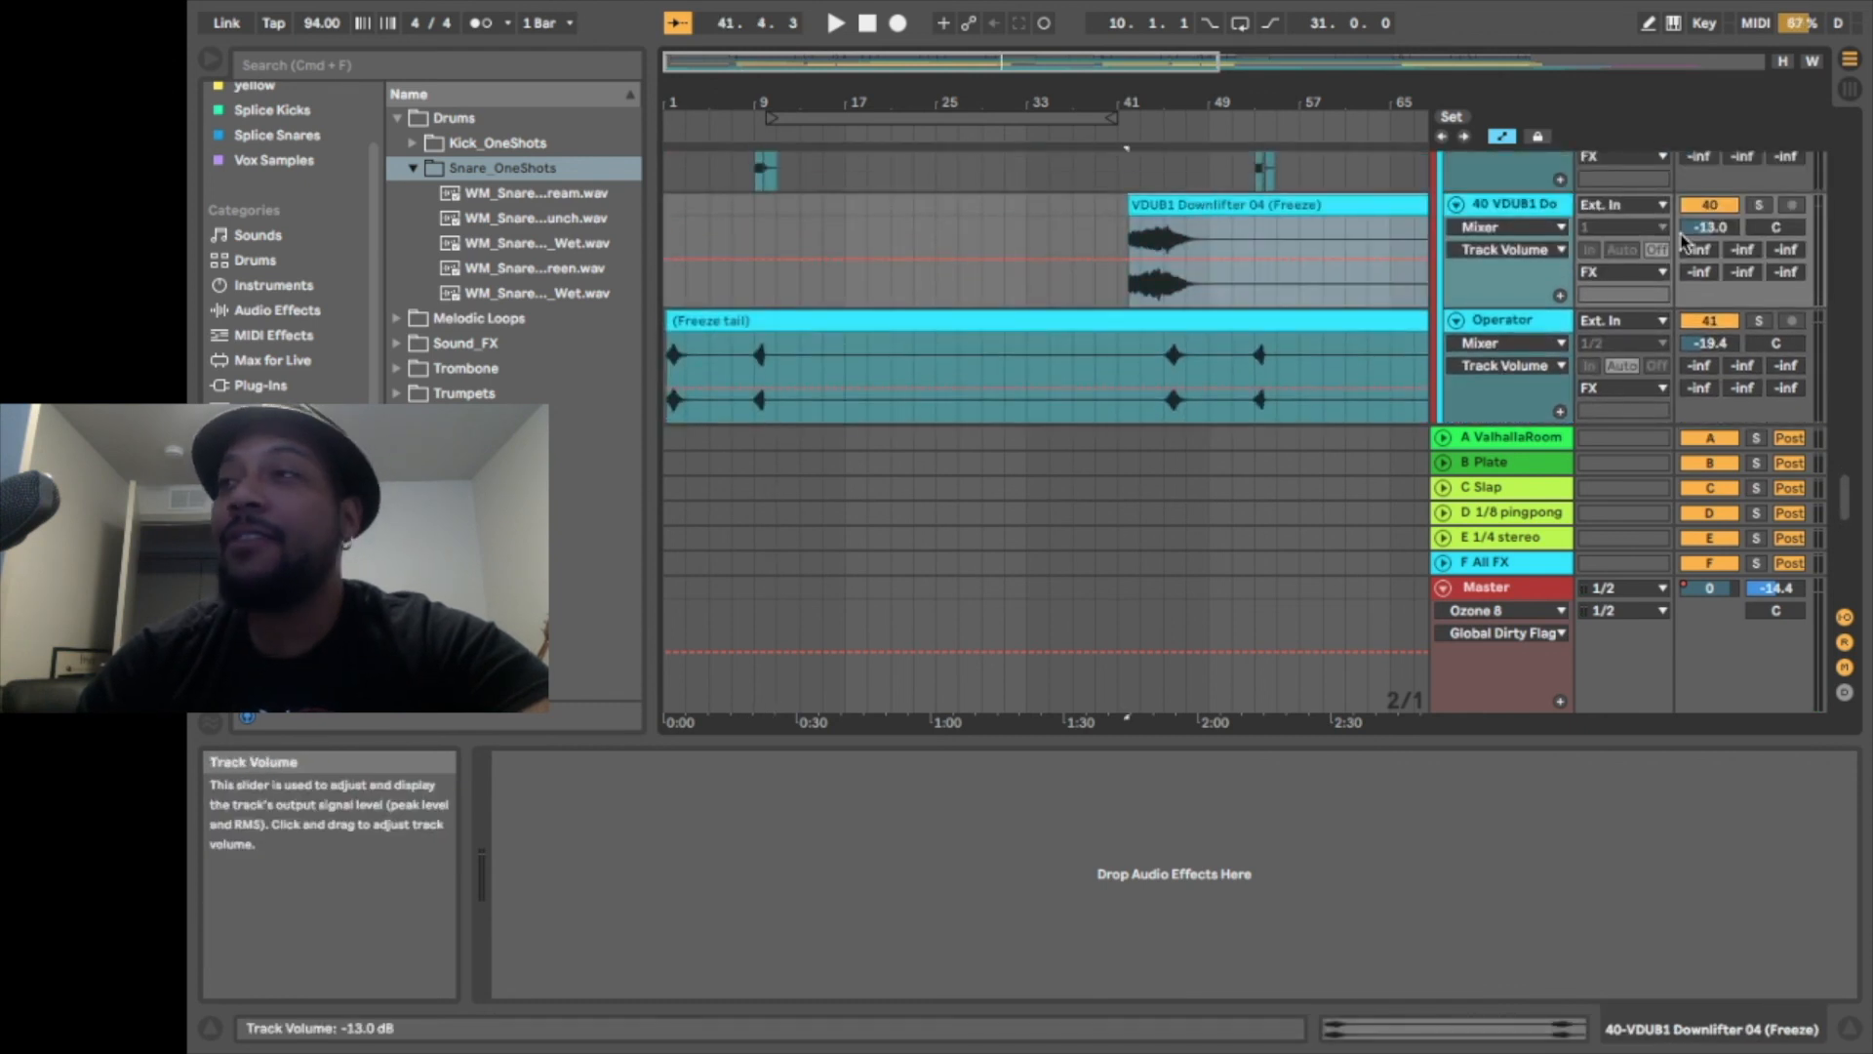
key("space")
left_click(1756, 205)
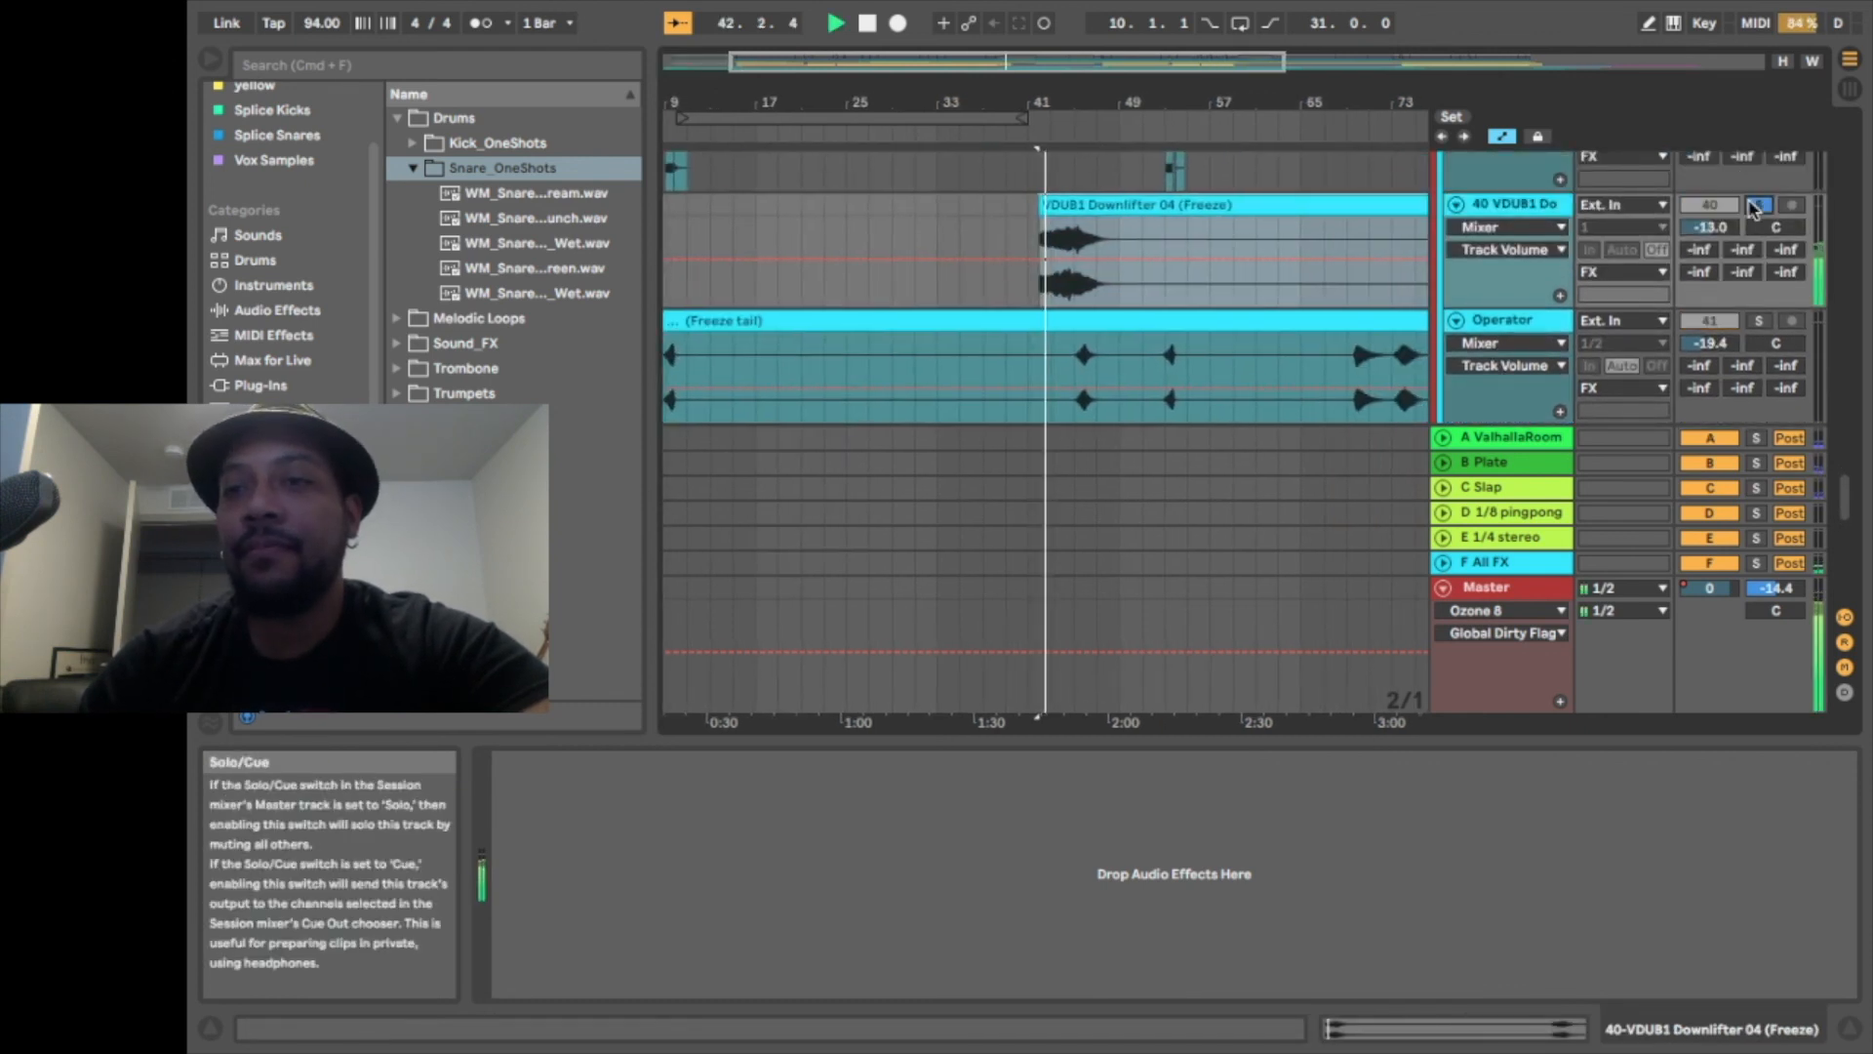
left_click(1756, 205)
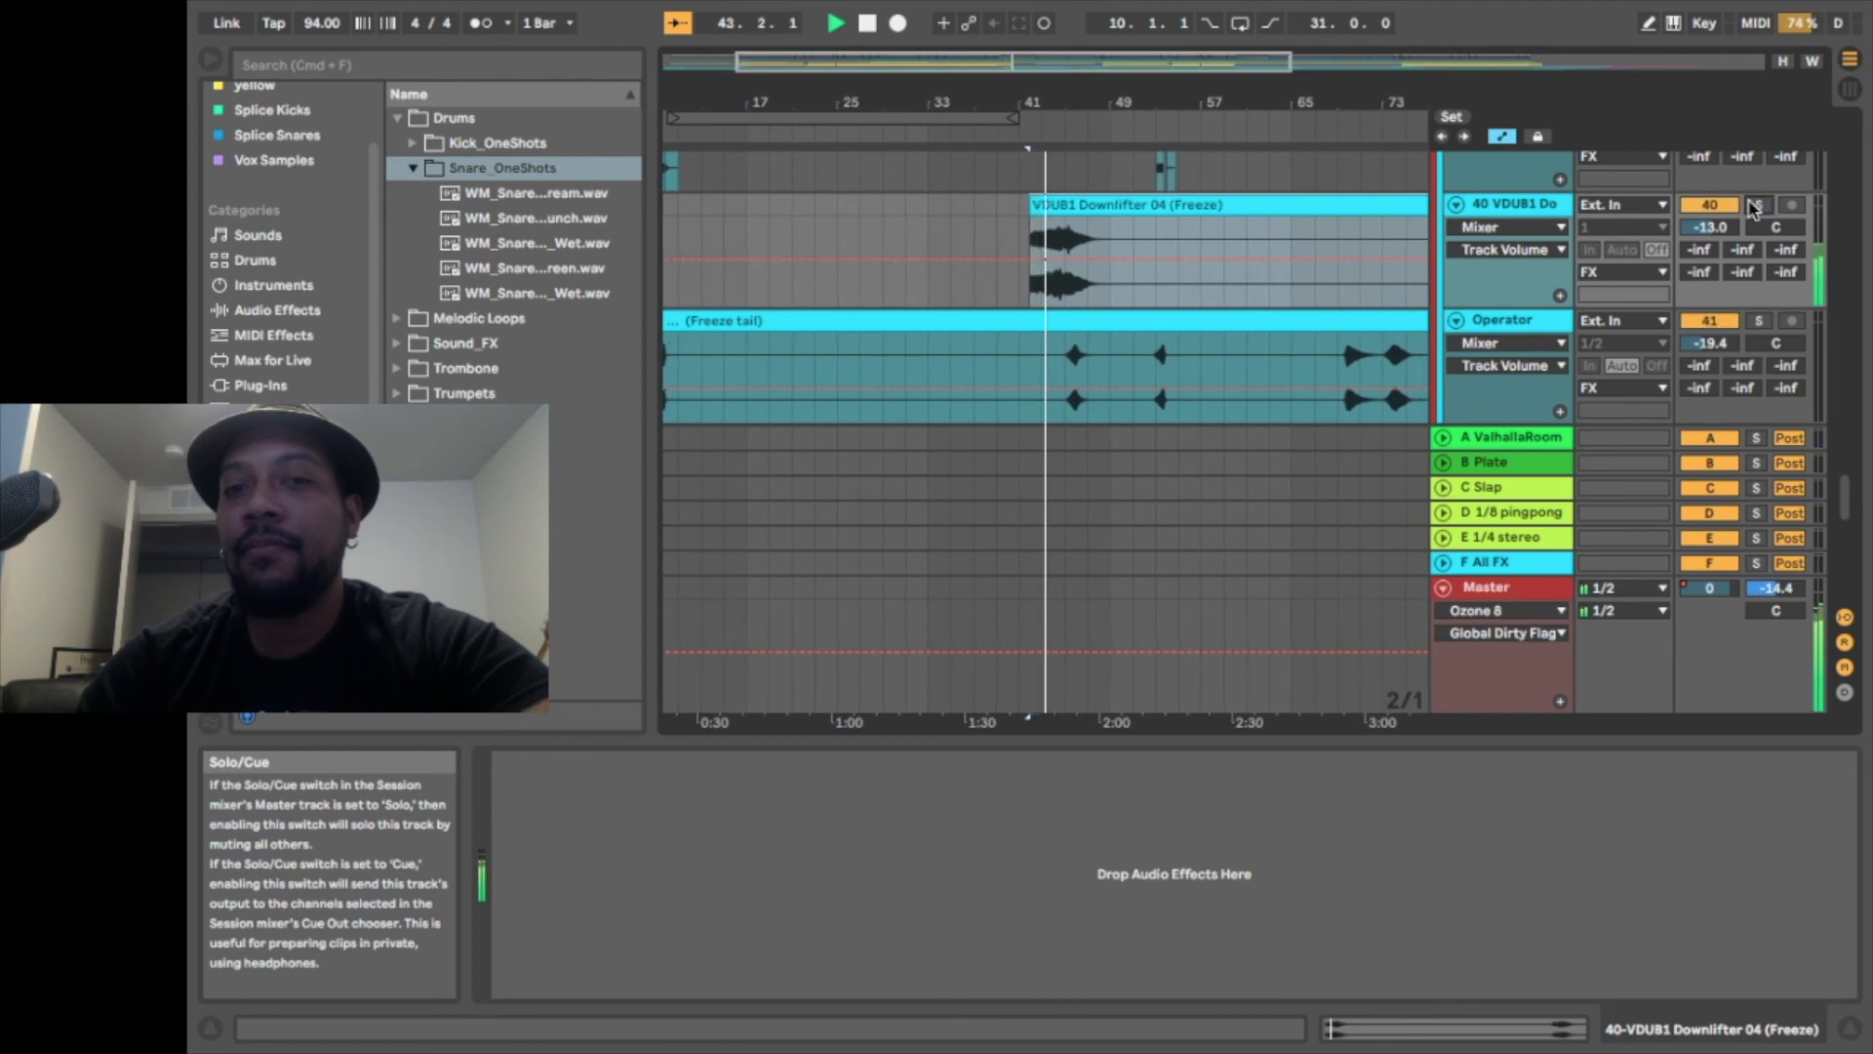
key("space")
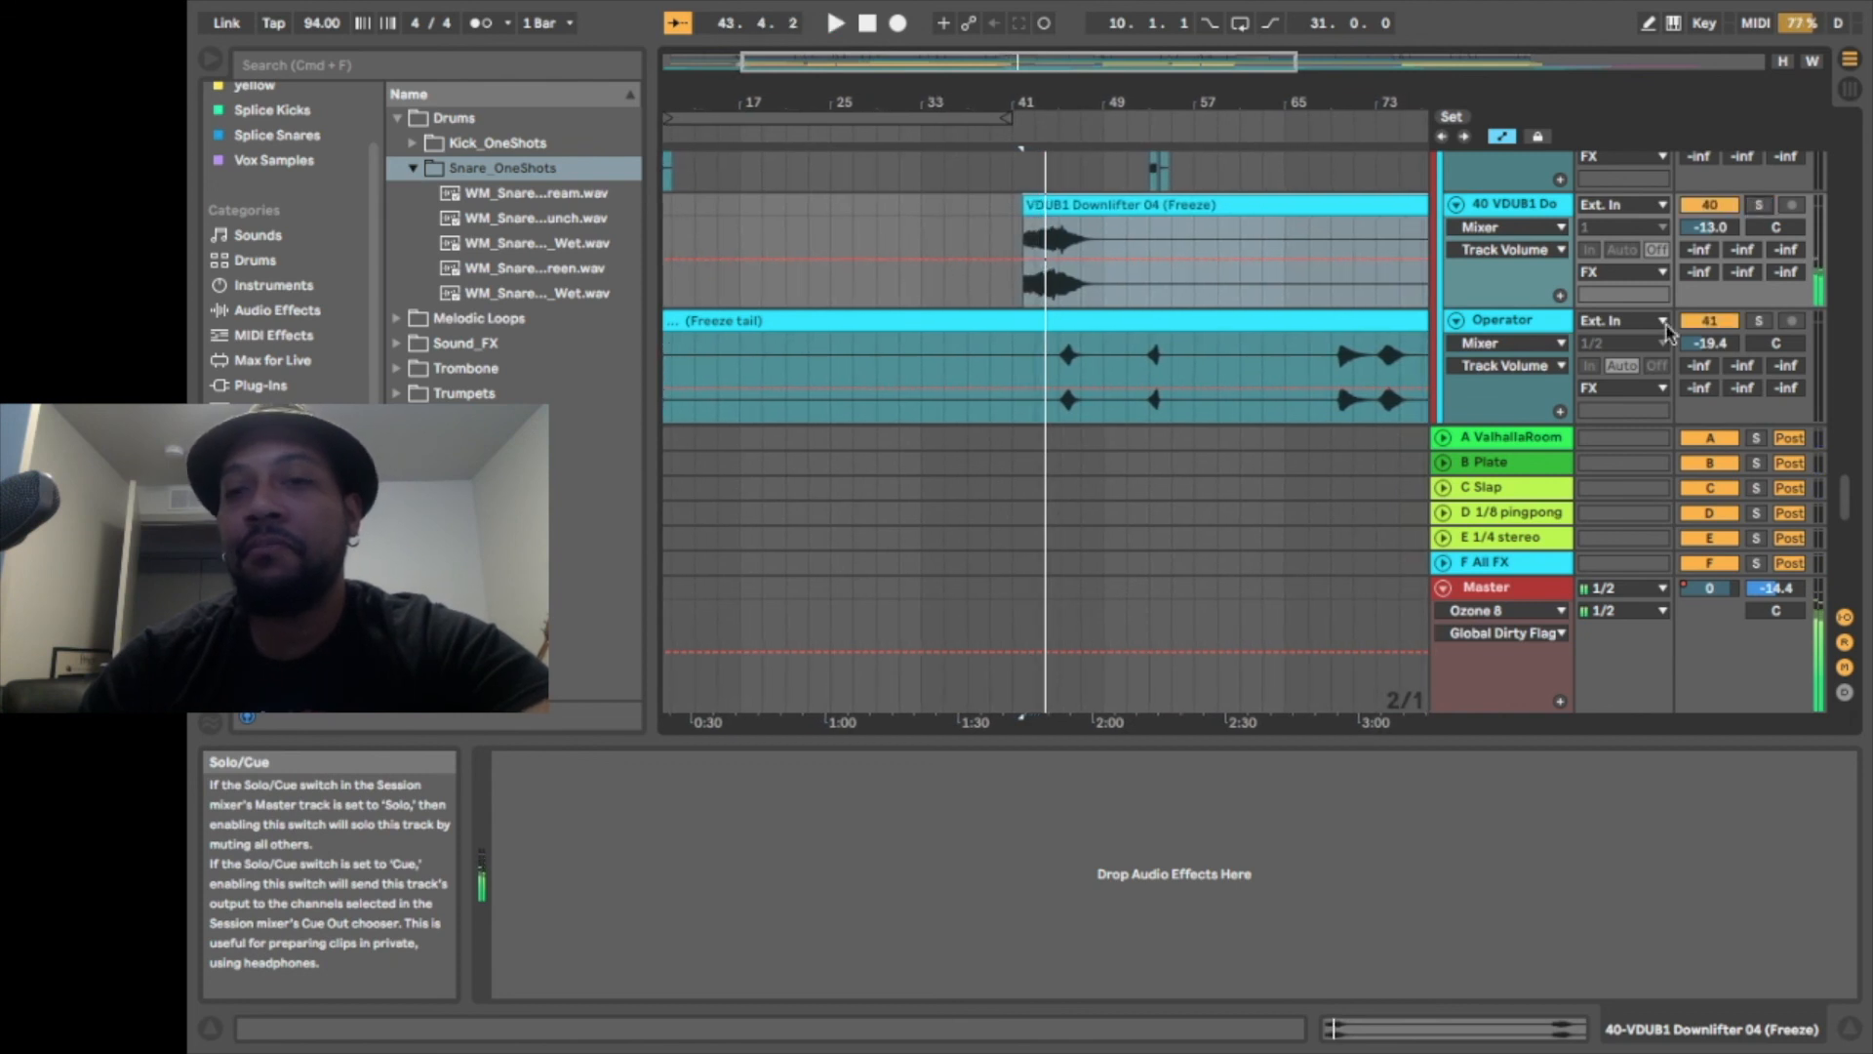
Set the playback start to 45.1.1 on the Operator track and play it in solo, then in the full mix
left_click(1507, 320)
left_click(1060, 379)
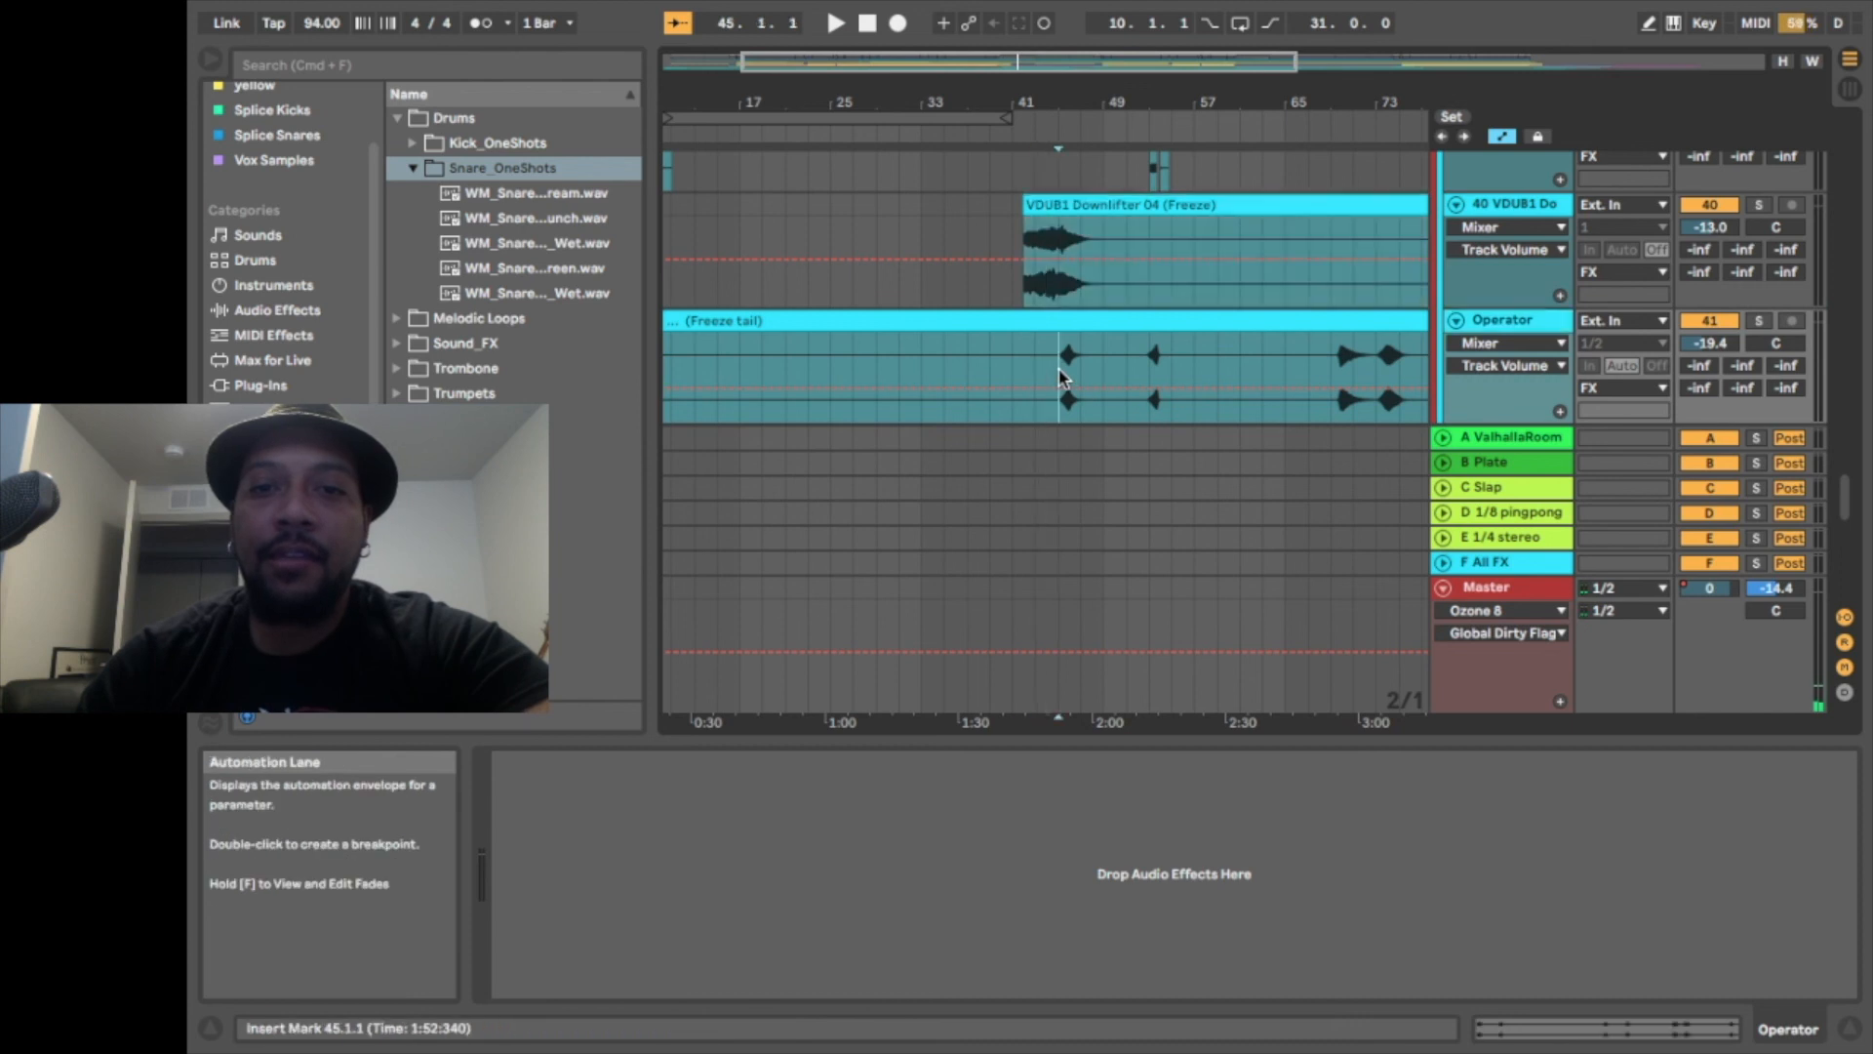
left_click(1760, 321)
key("space")
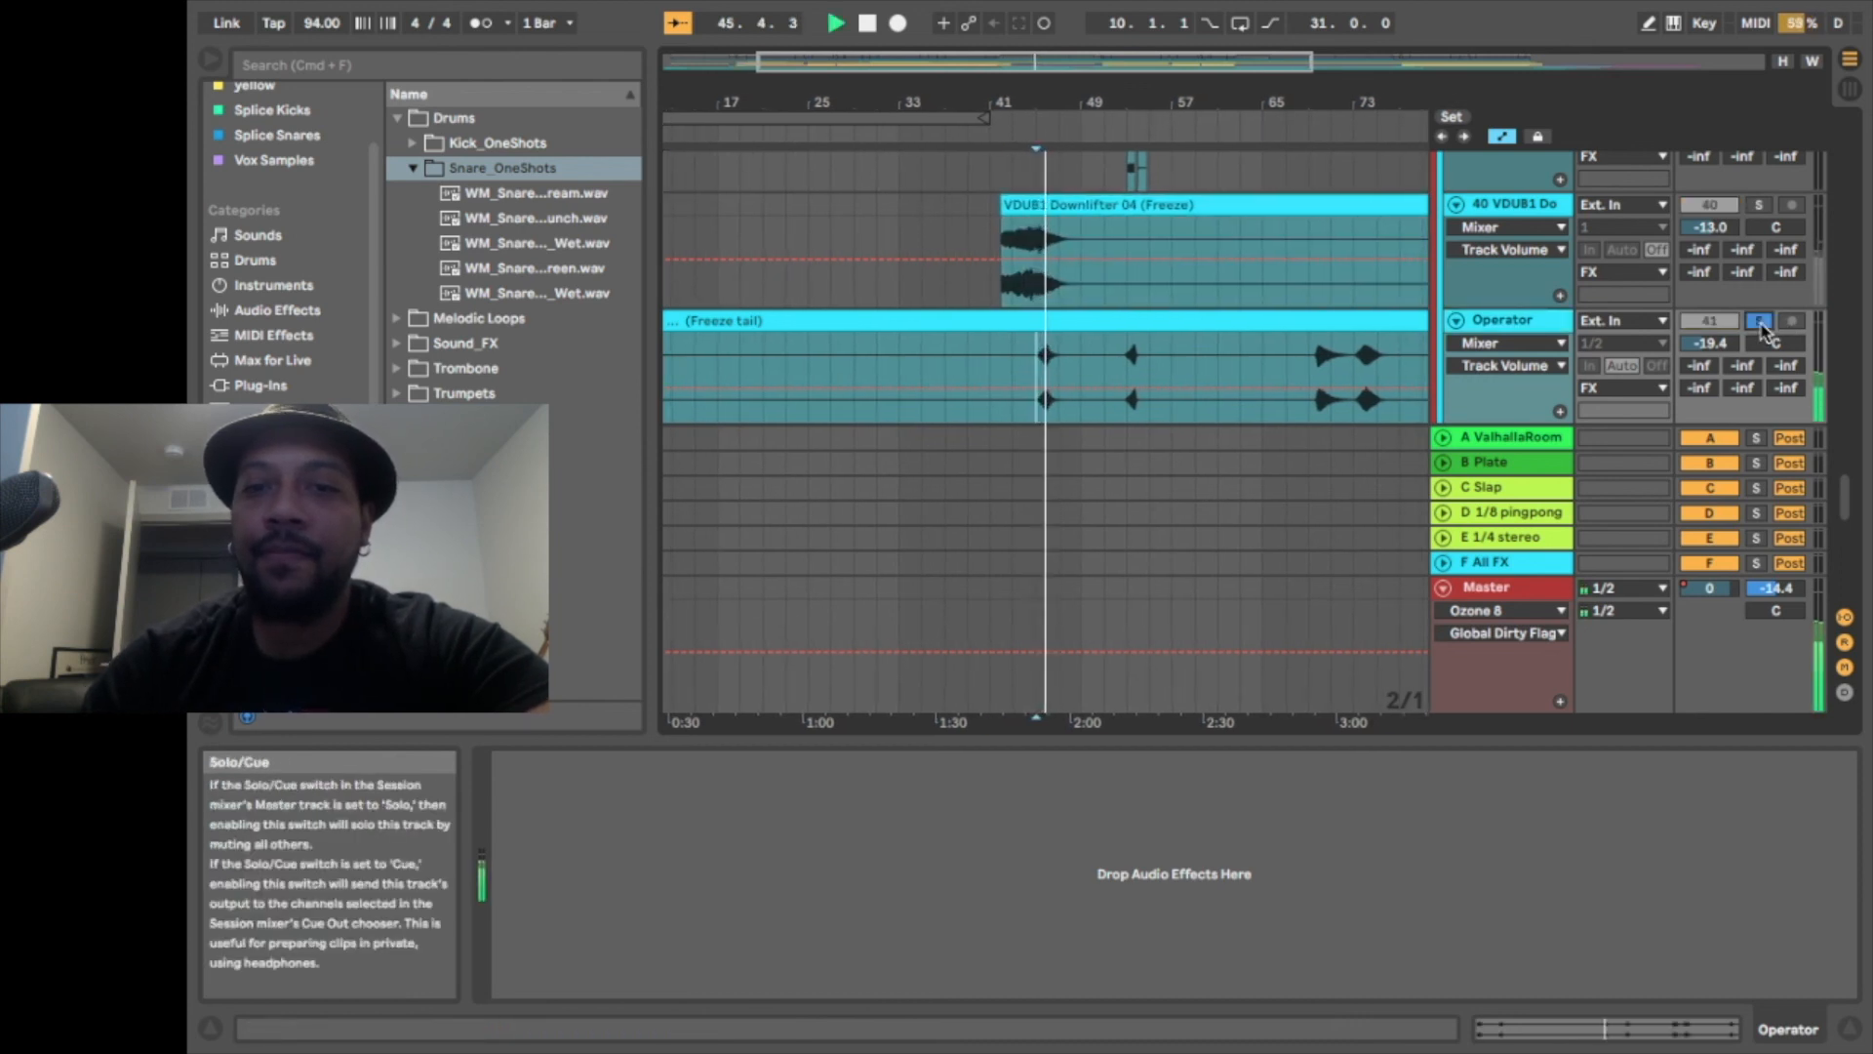
key("space")
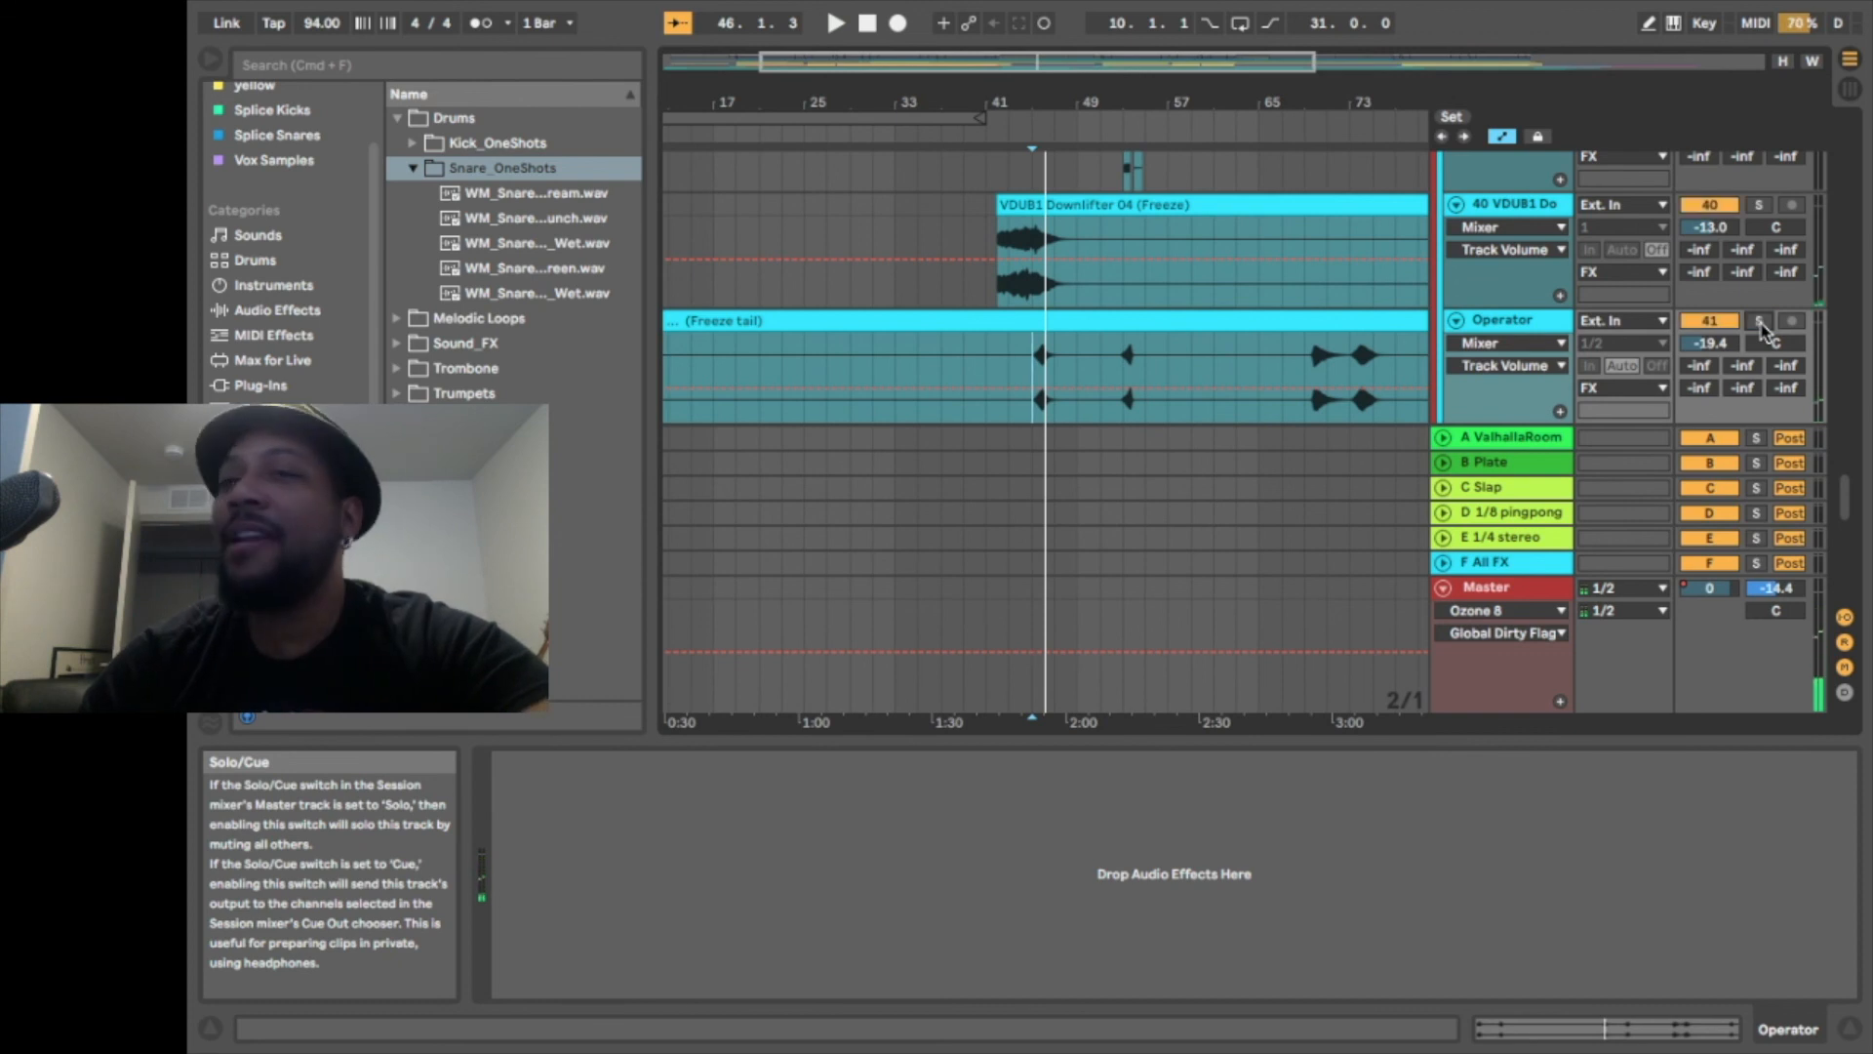
key("space")
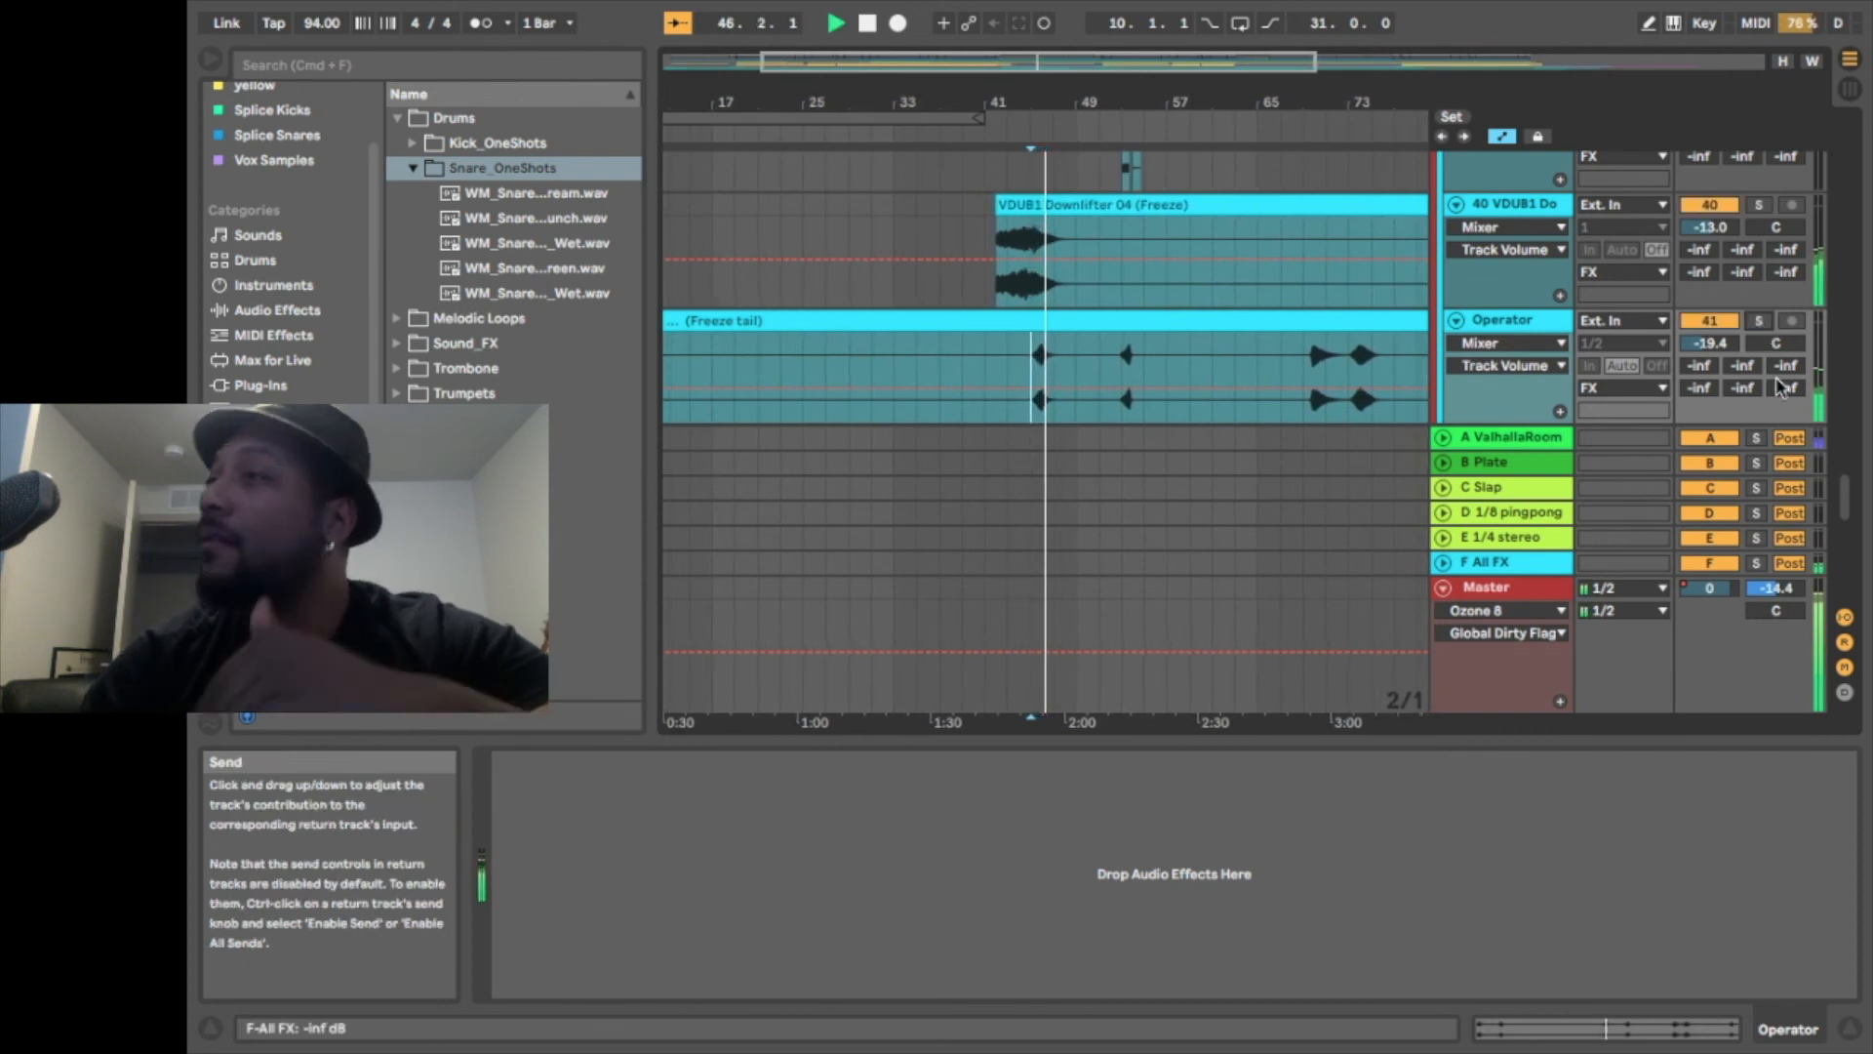
Solo the 44 VDUB1 Kick track and play its clip near bar 41
scroll(1778, 387, "down", 8)
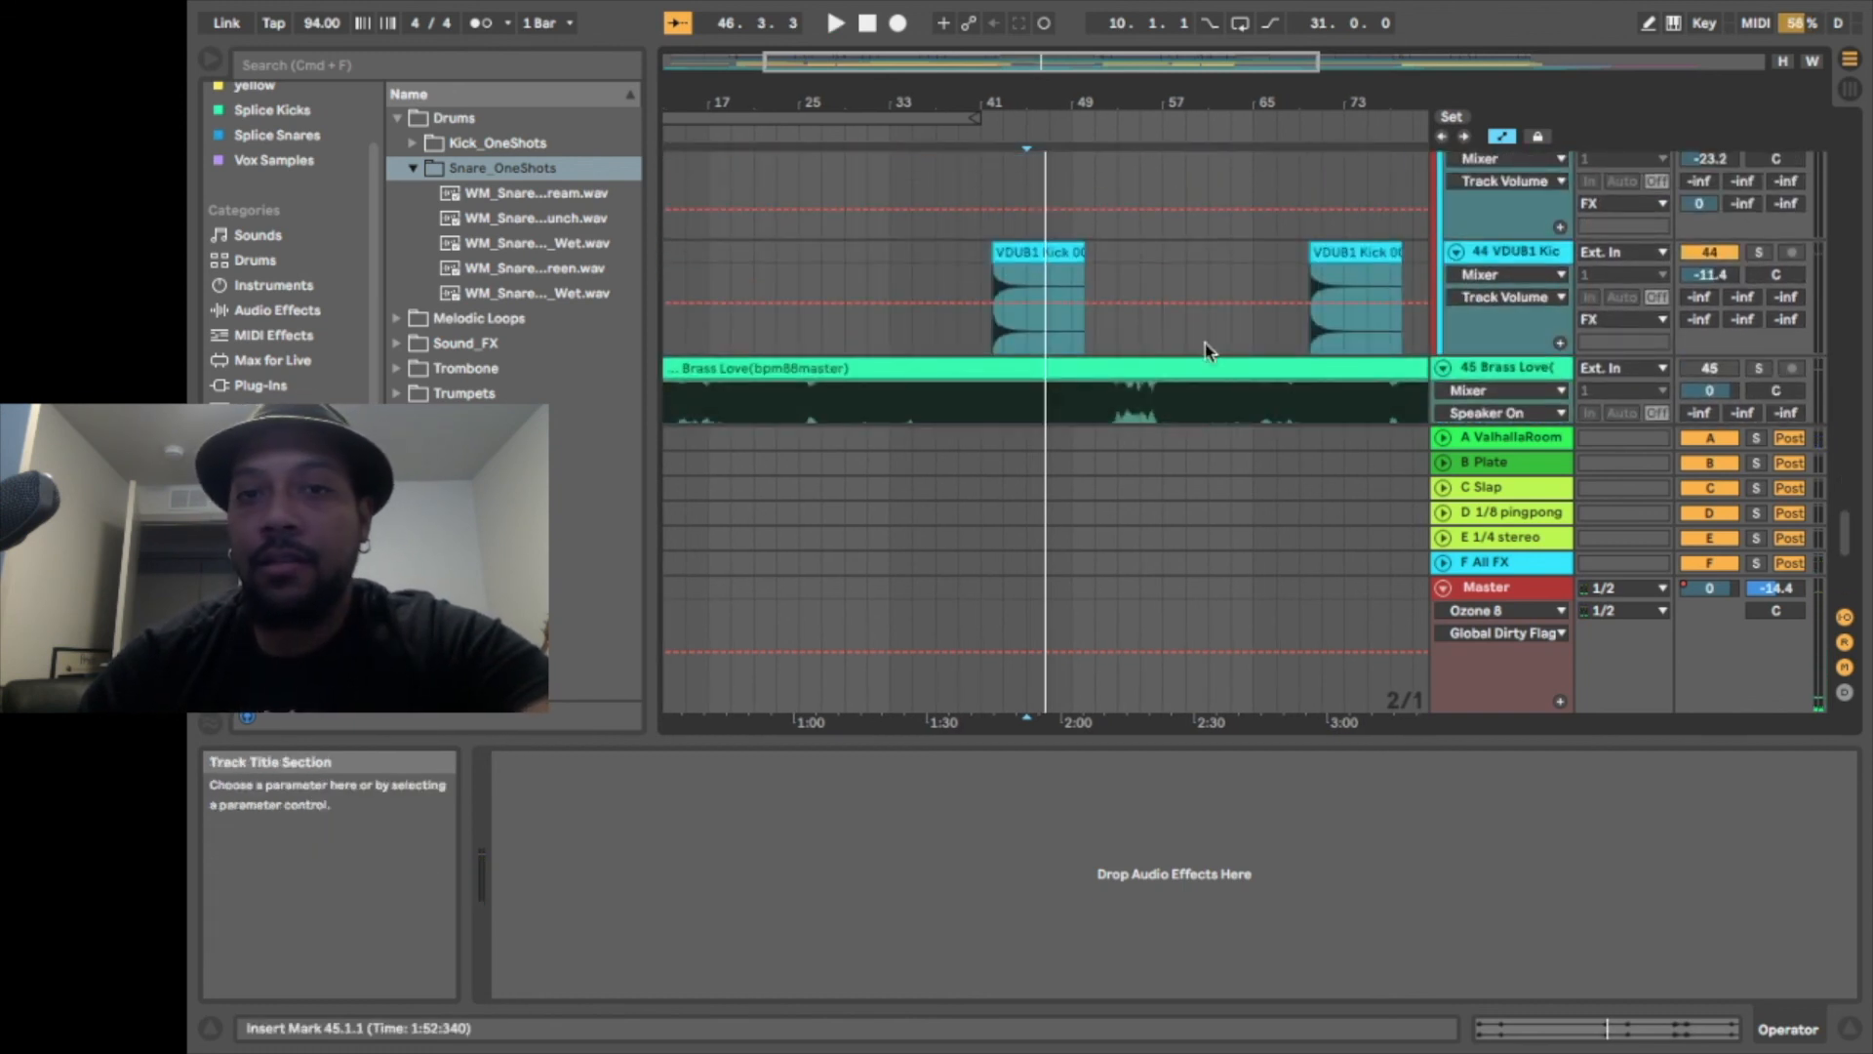
left_click(1039, 303)
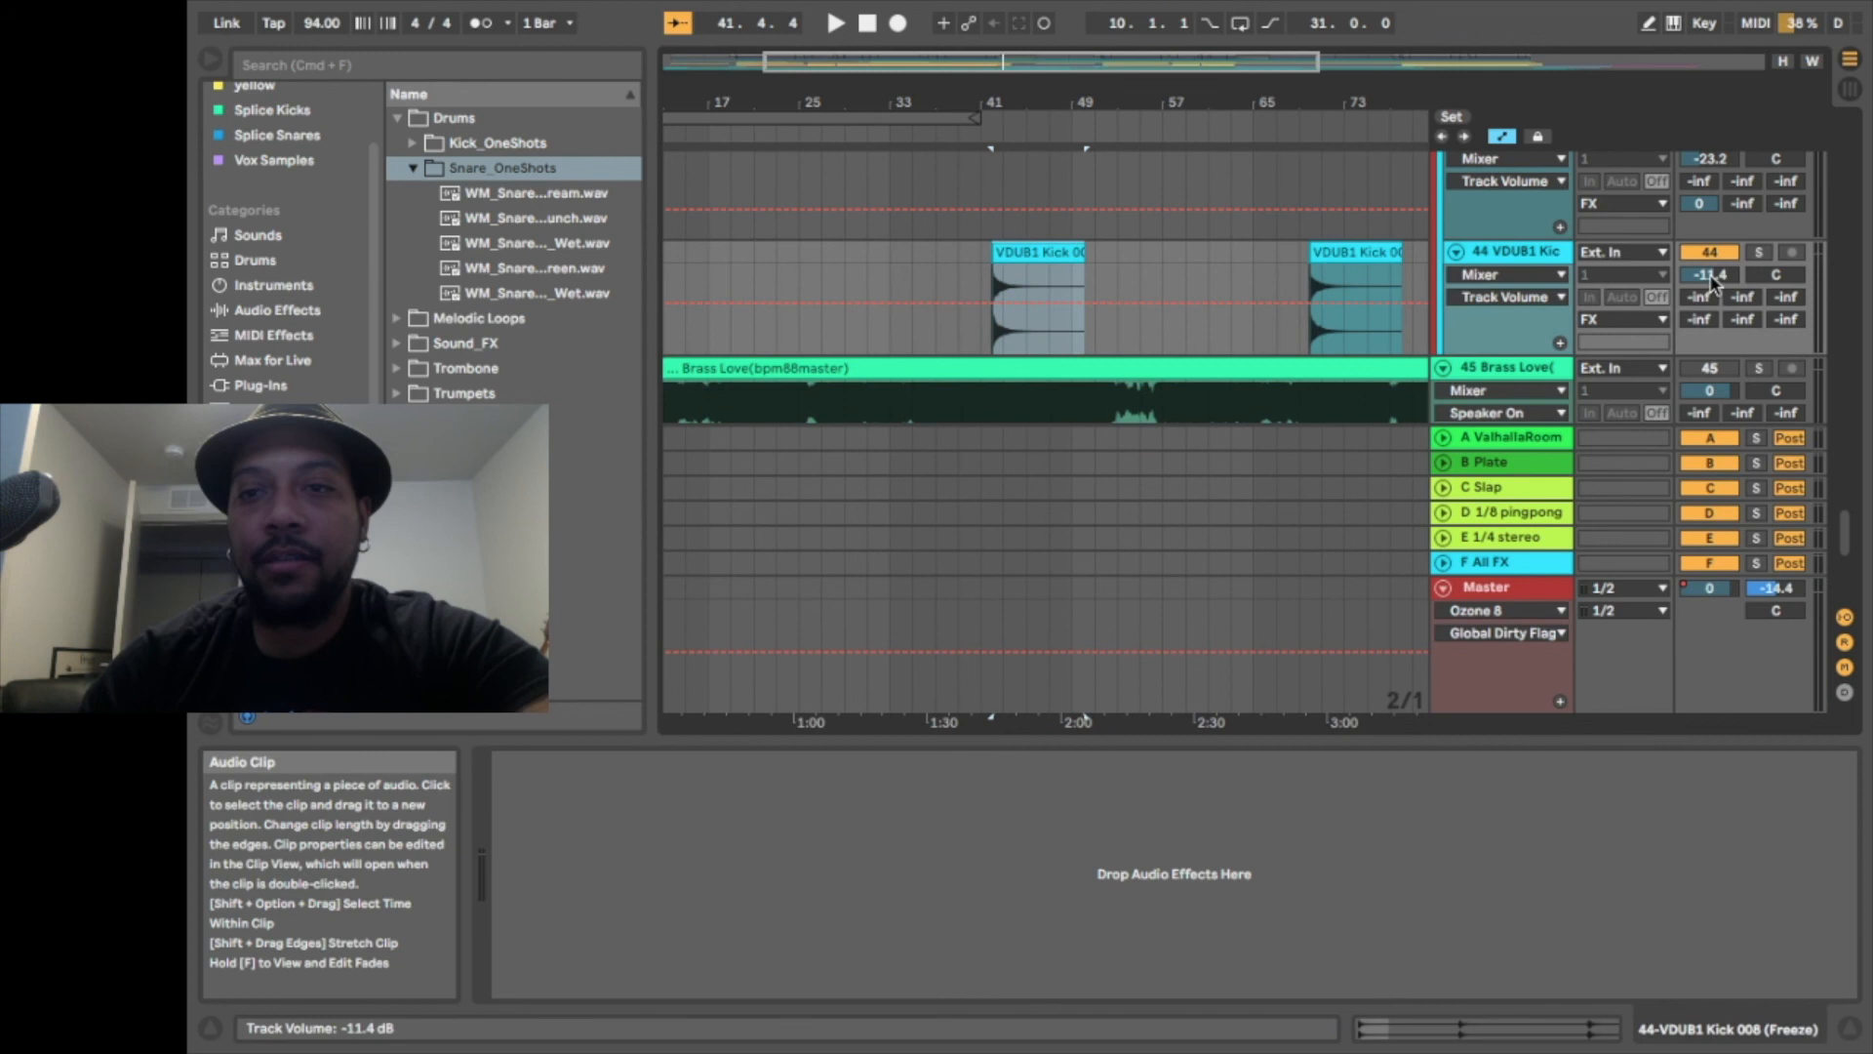
left_click(1759, 254)
key("space")
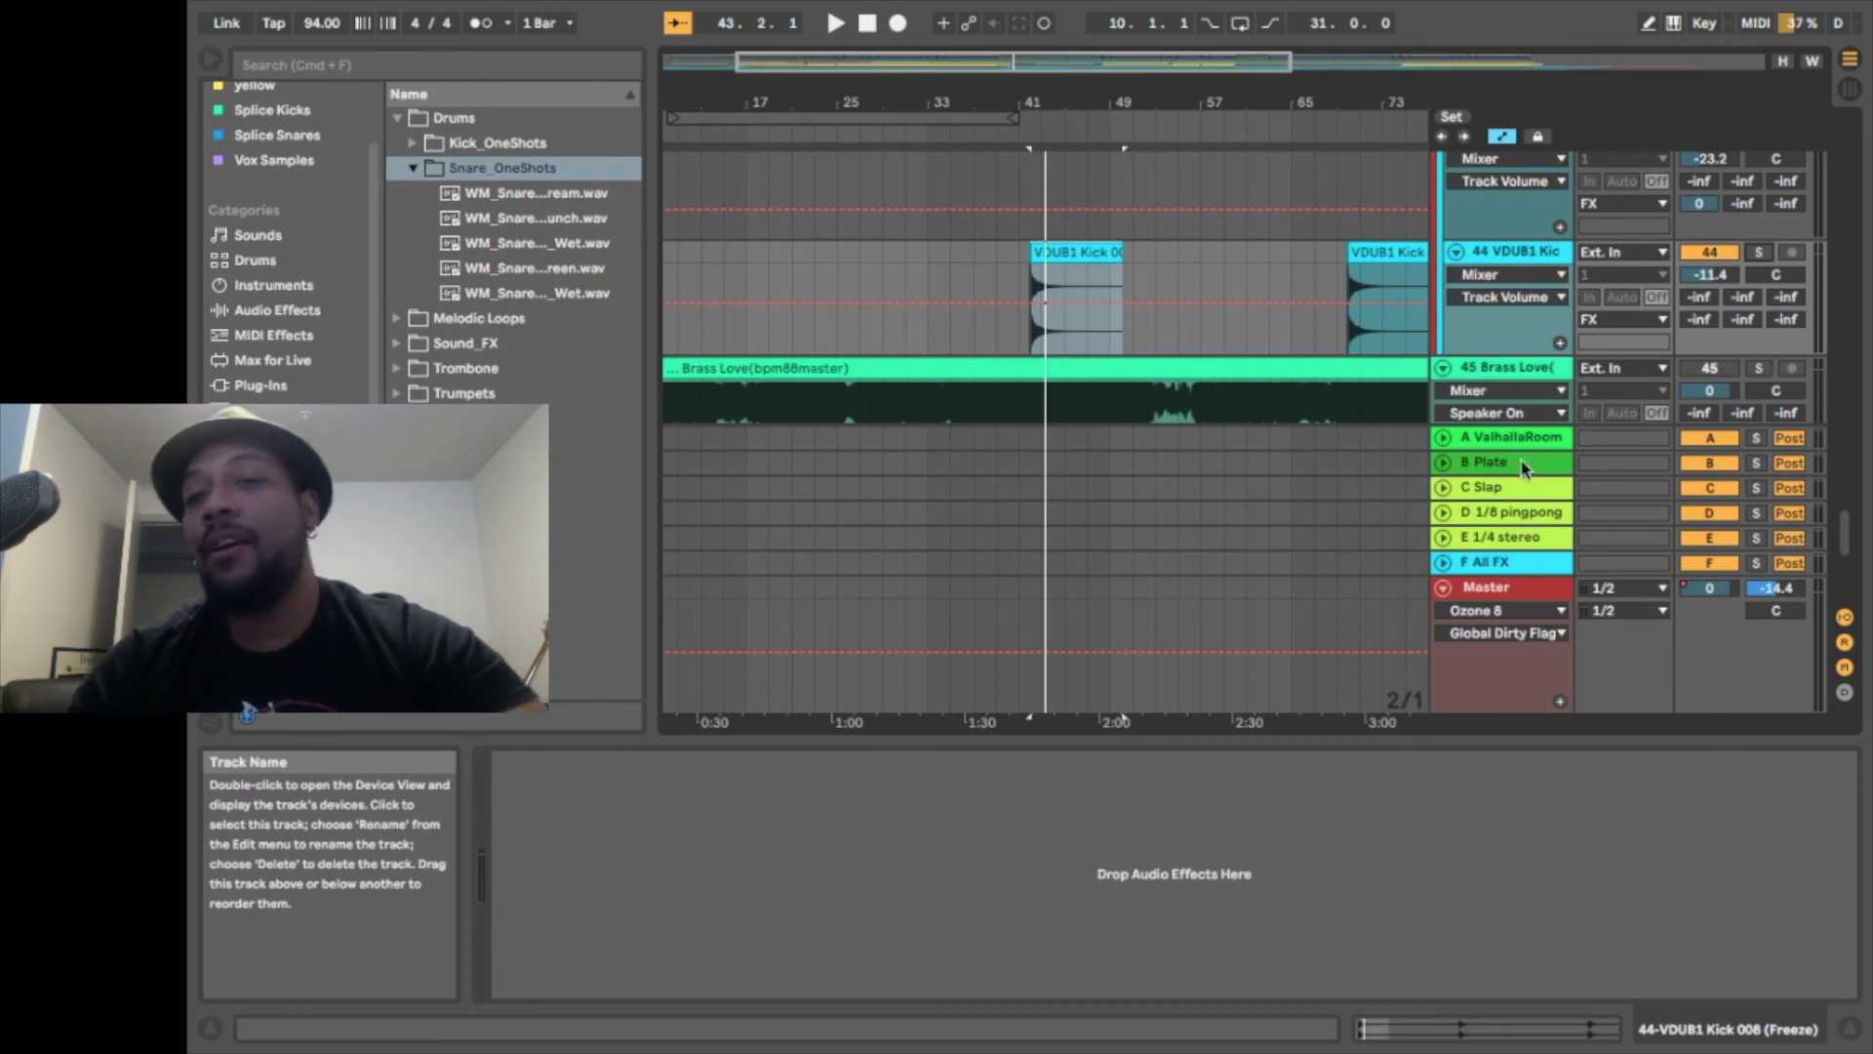
Review the effects on the return tracks A ValhallaRoom, B Plate, C Slap, D 1/8 pingpong and E 1/4 stereo
left_click(1515, 435)
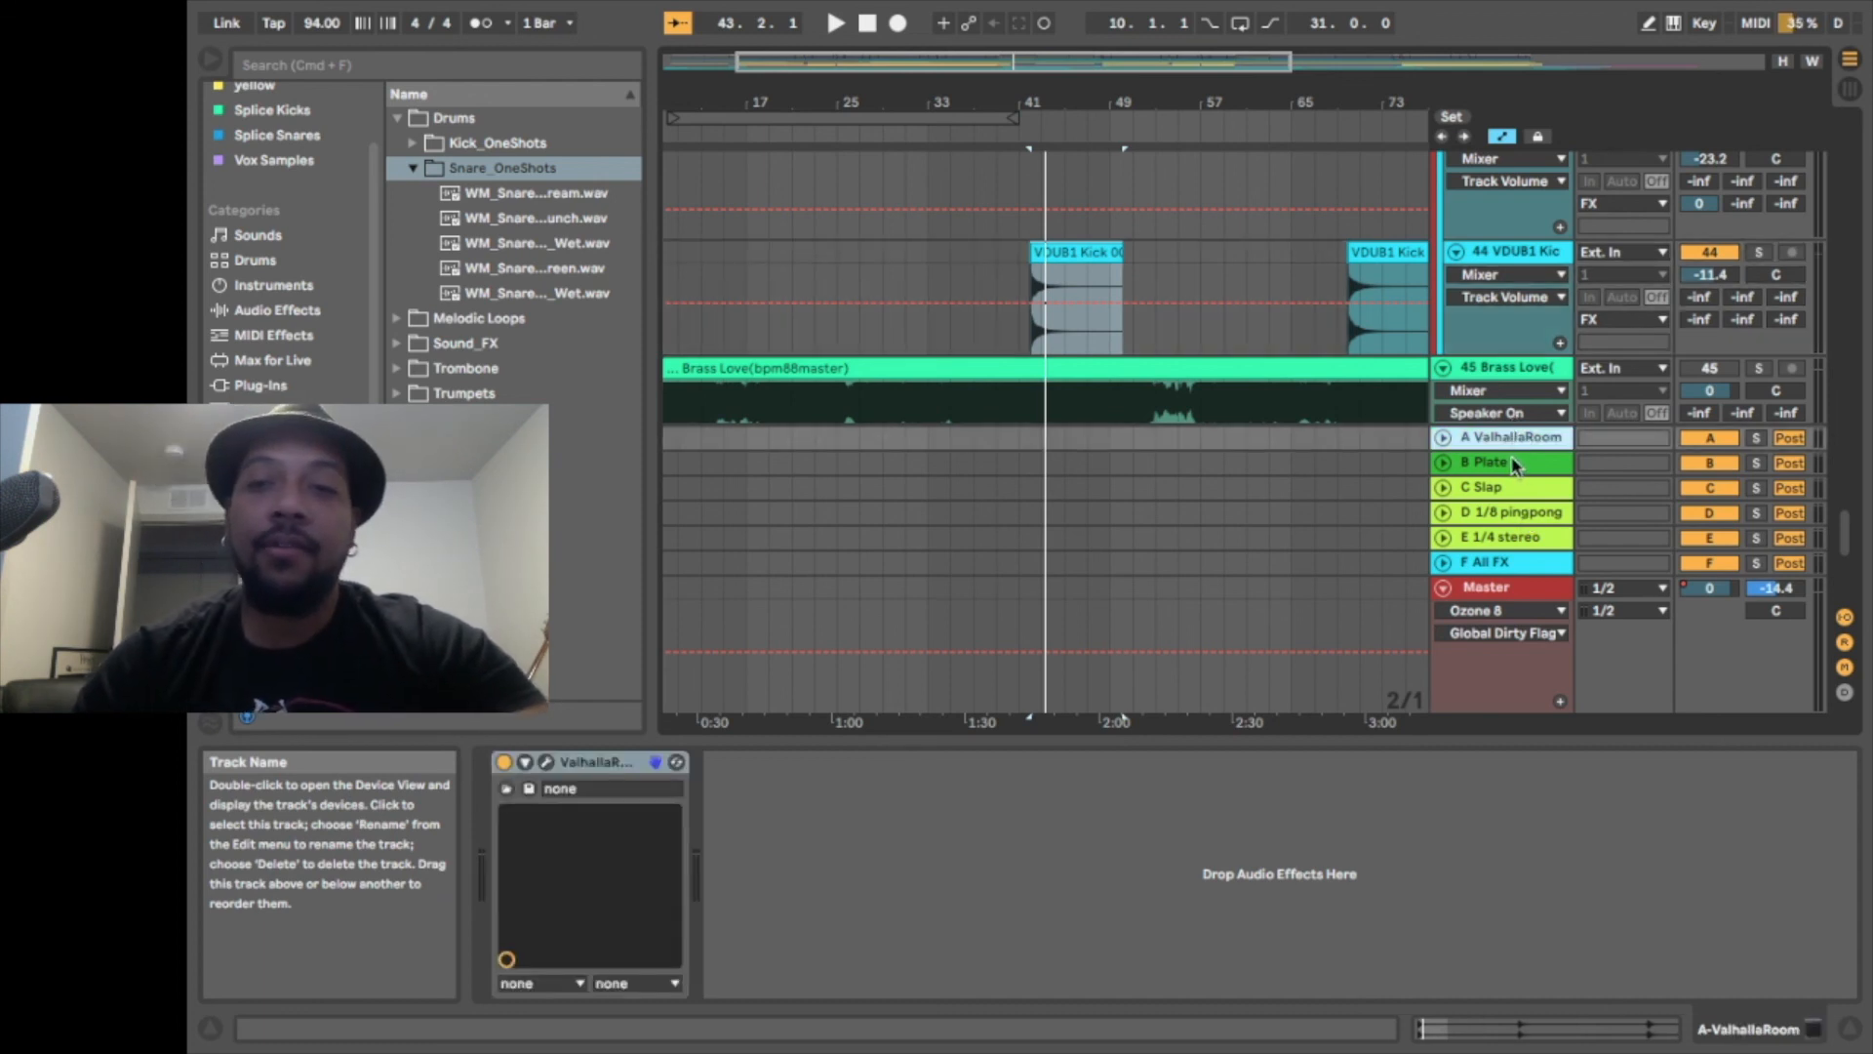
left_click(1512, 461)
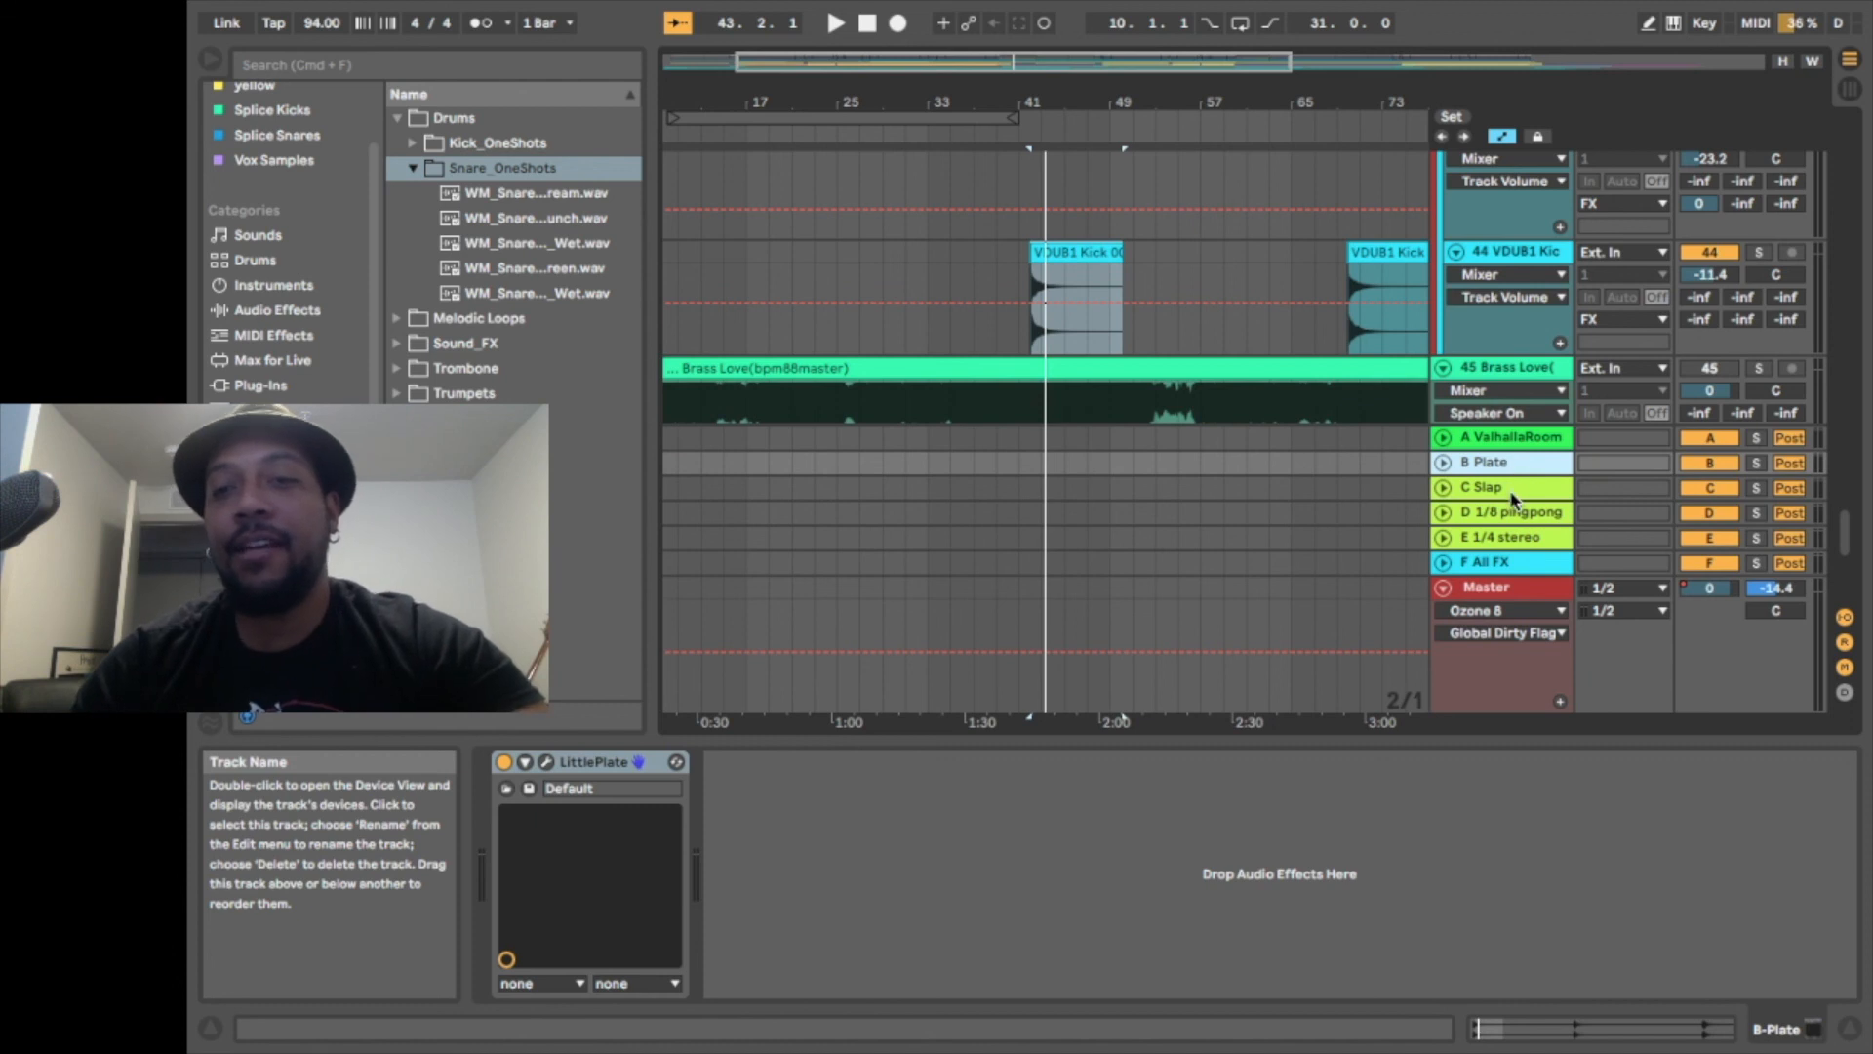
left_click(1512, 487)
left_click(1514, 514)
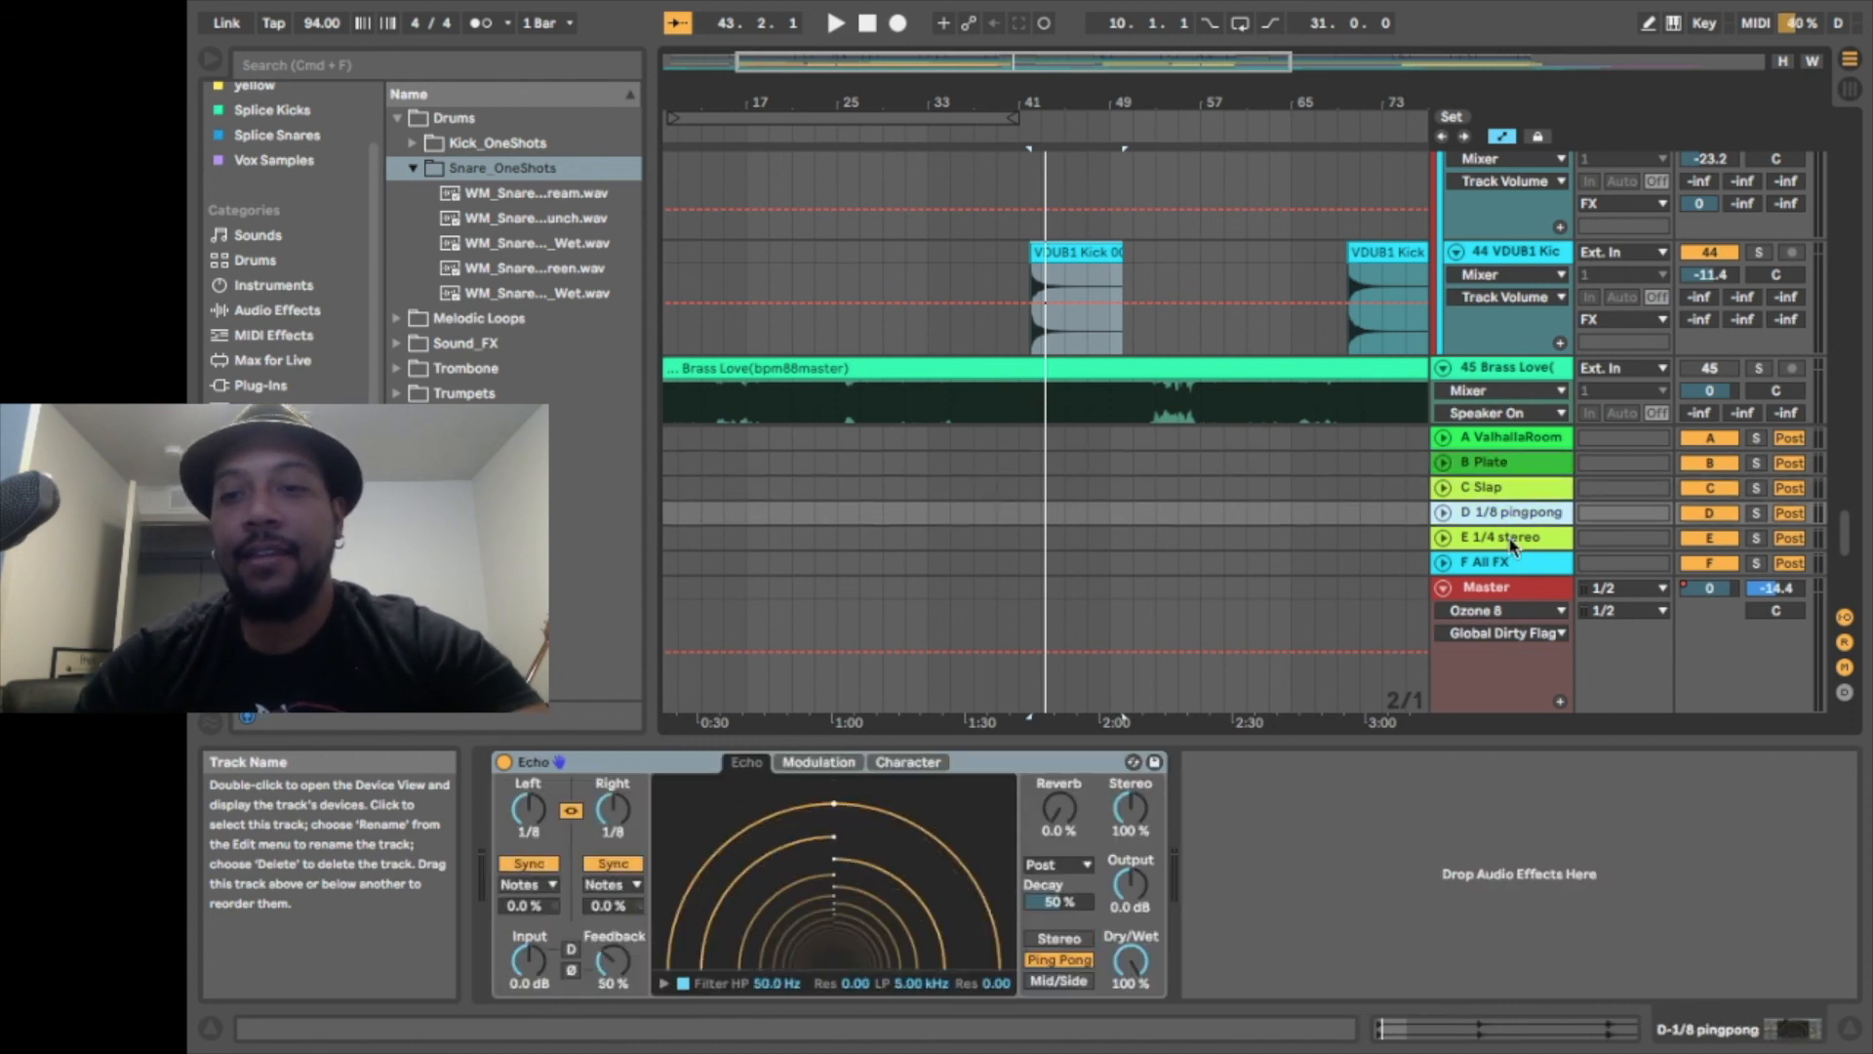
left_click(1512, 543)
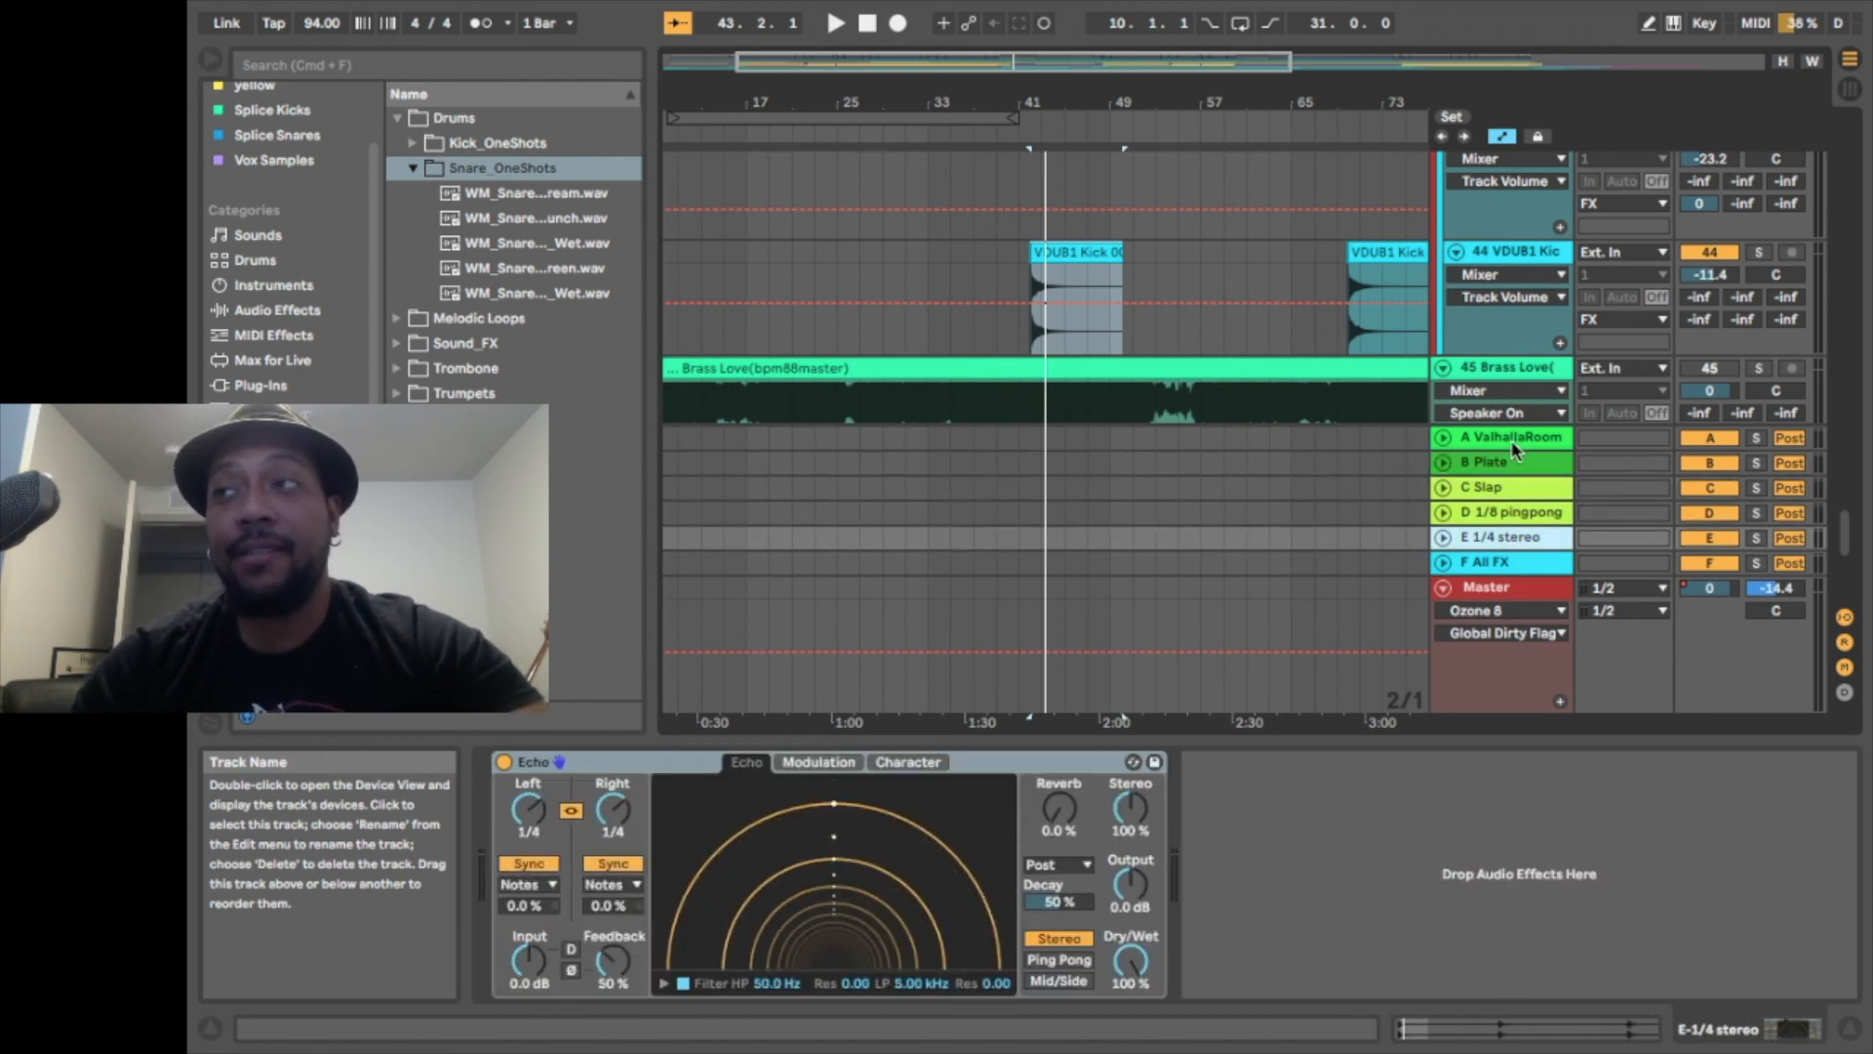
Show the Horns group's B-Plate and C-Slap send automation and review the effects on those two returns
scroll(1500, 290, "up", 12)
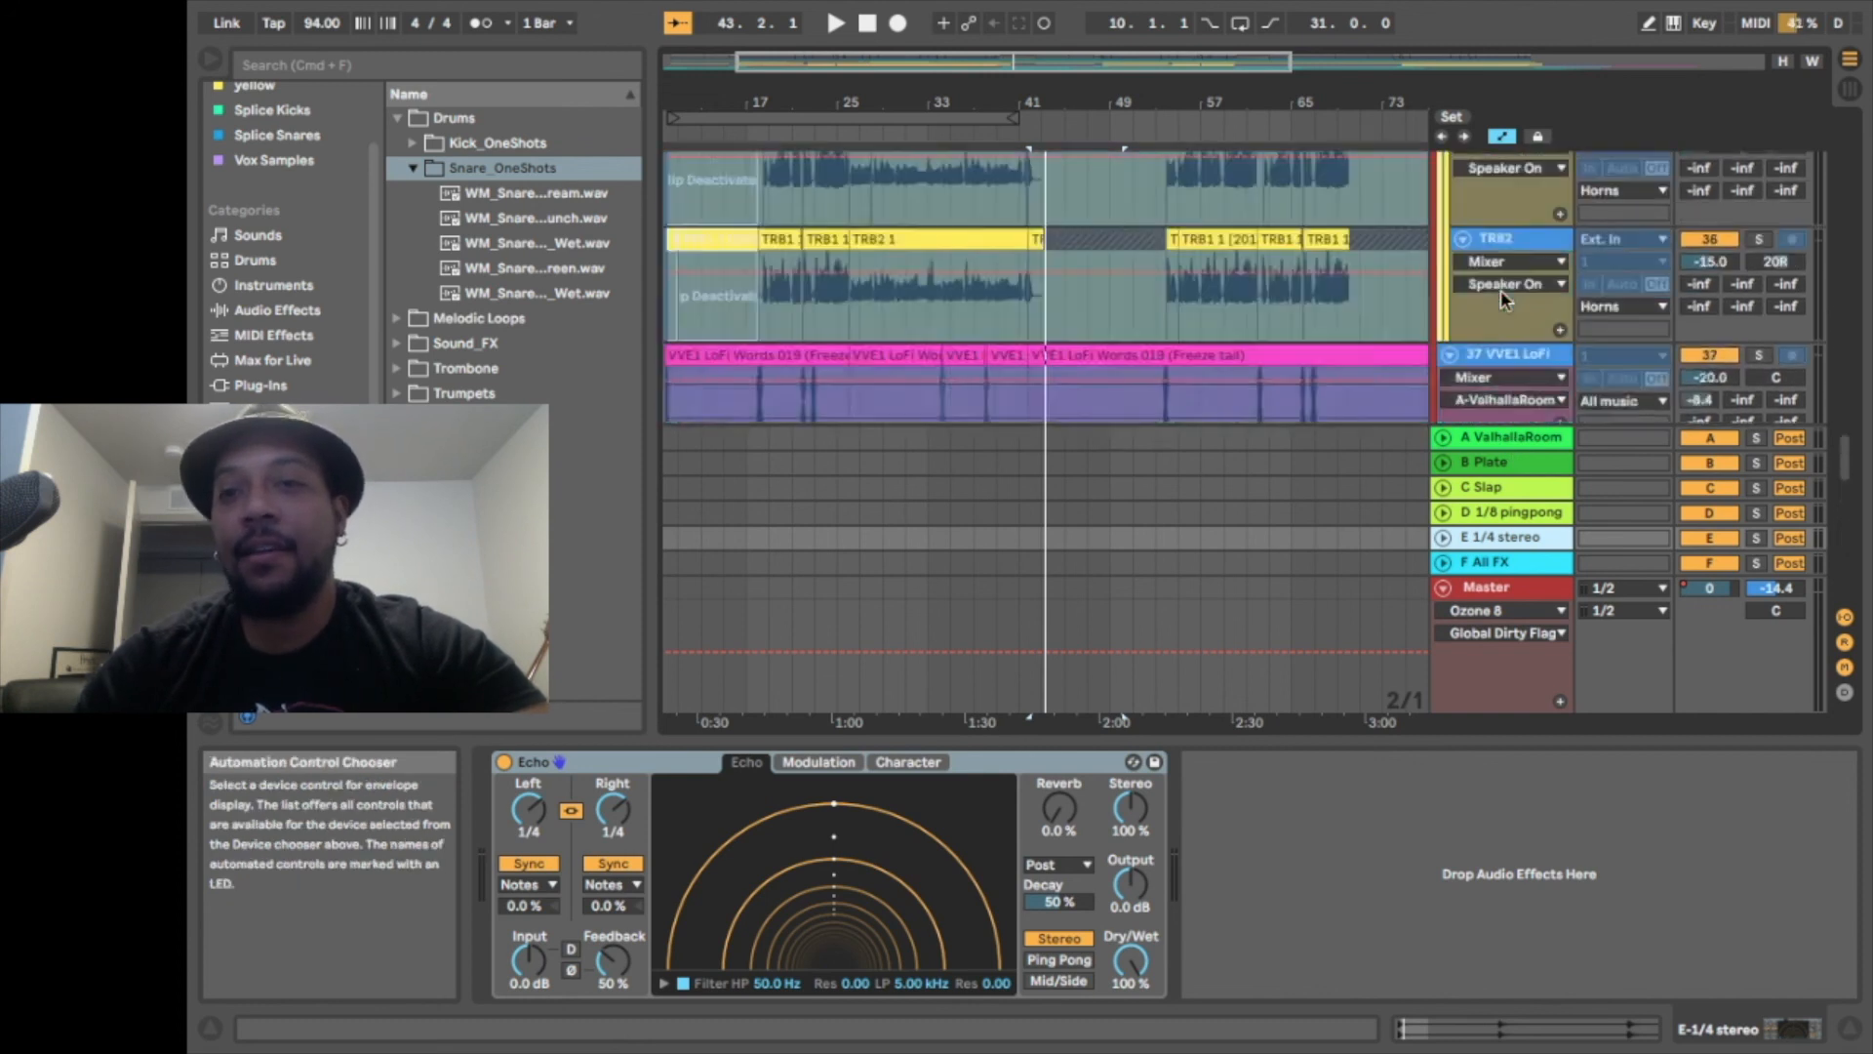
scroll(1500, 289, "up", 8)
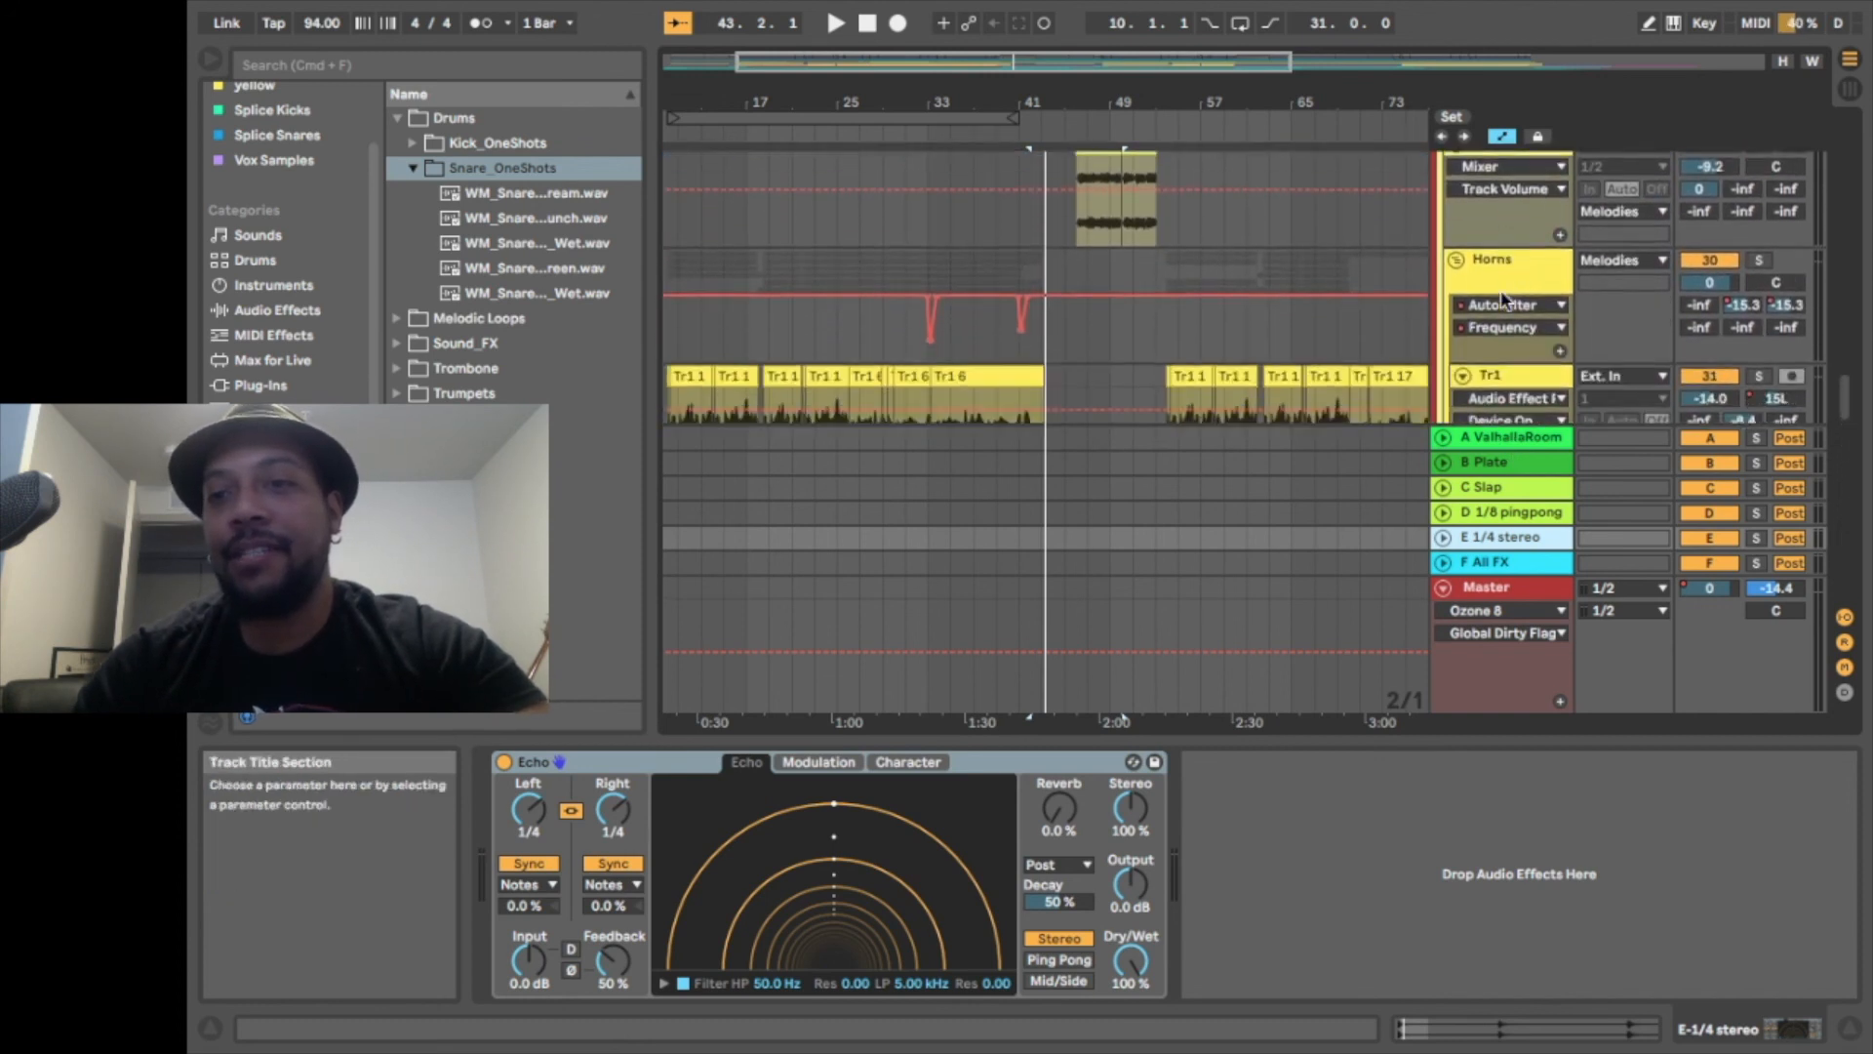
left_click(1744, 300)
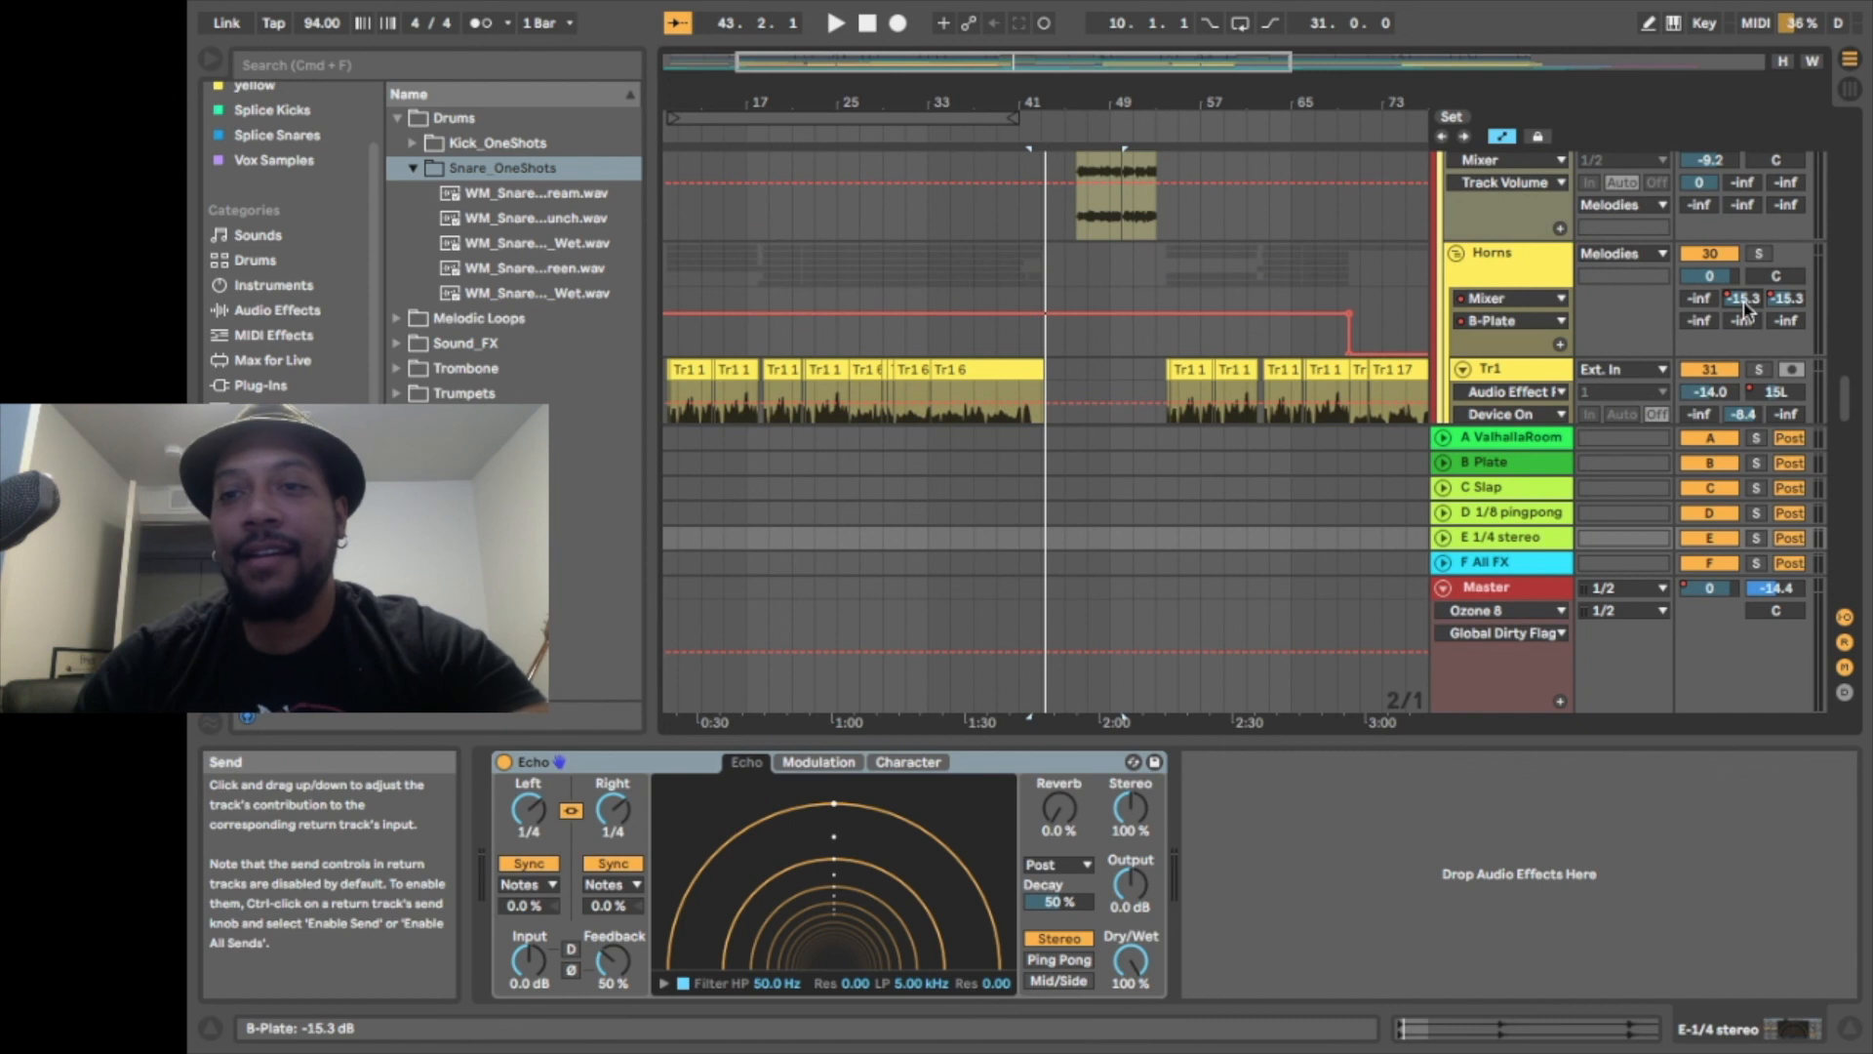
left_click(1512, 462)
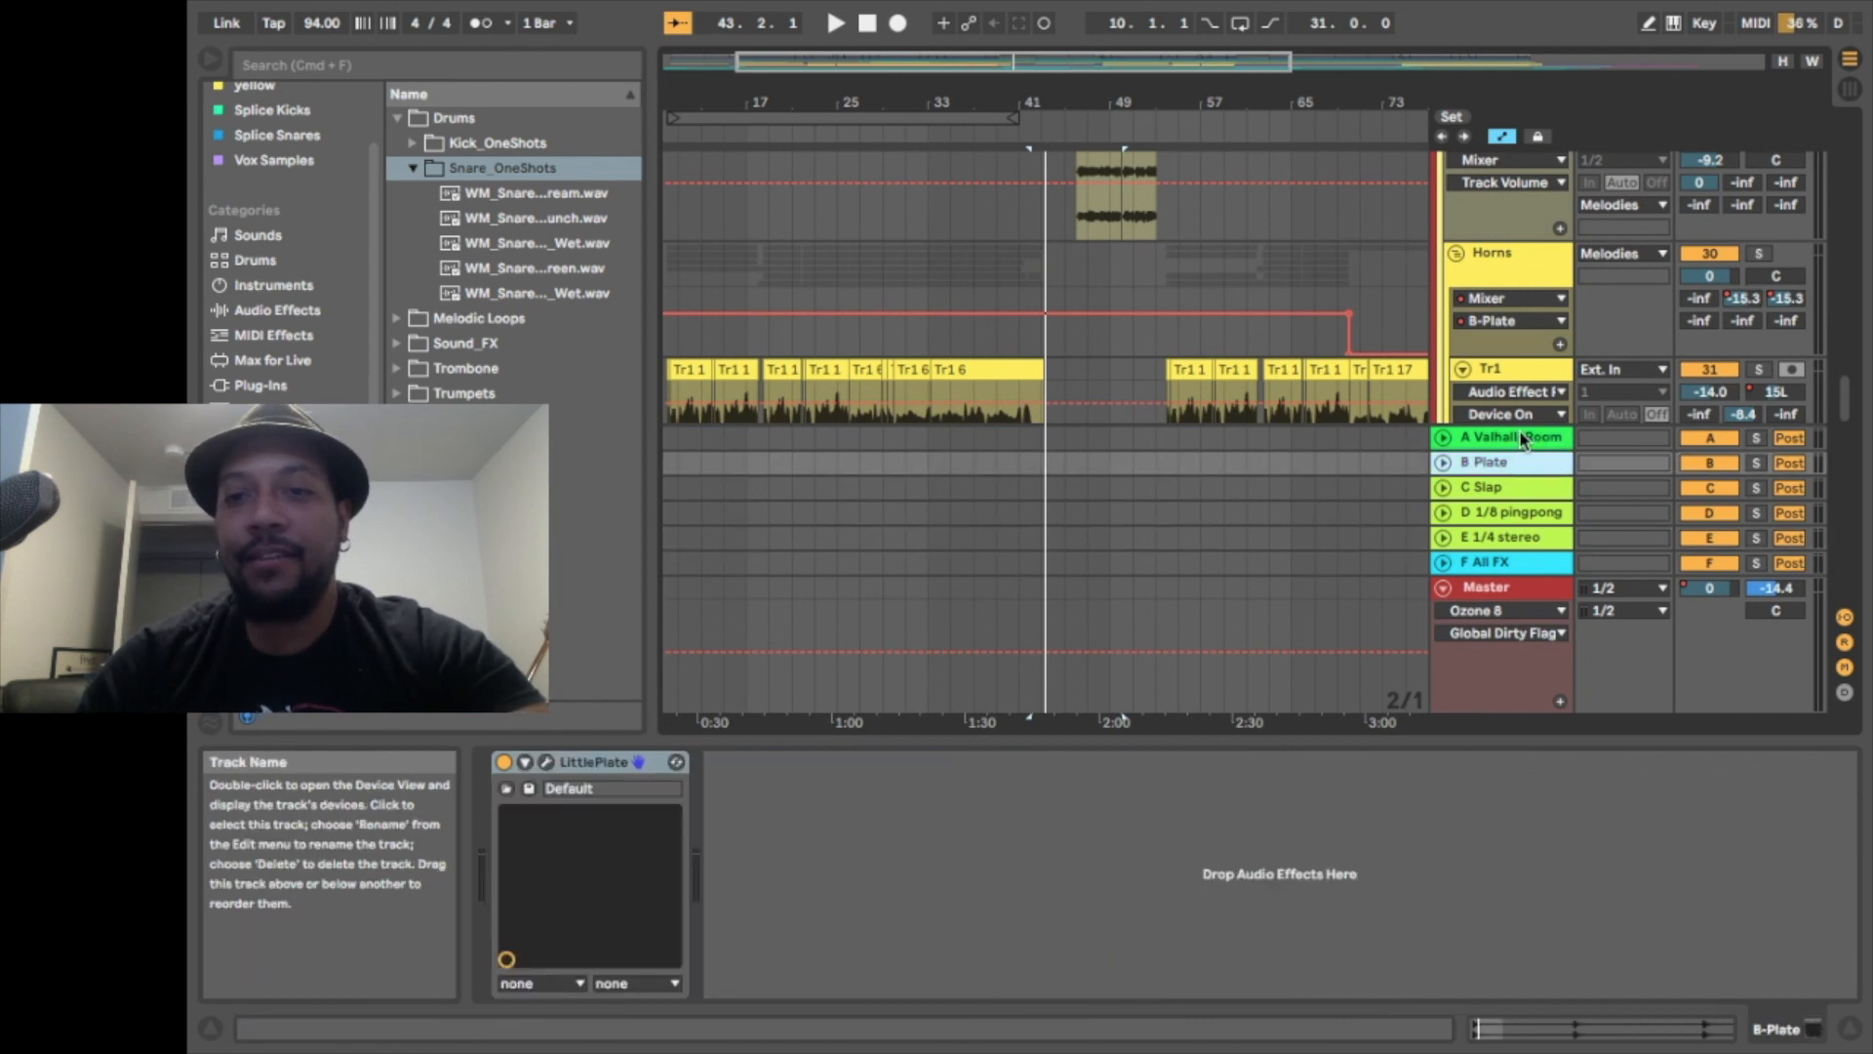
left_click(1524, 261)
left_click(1789, 299)
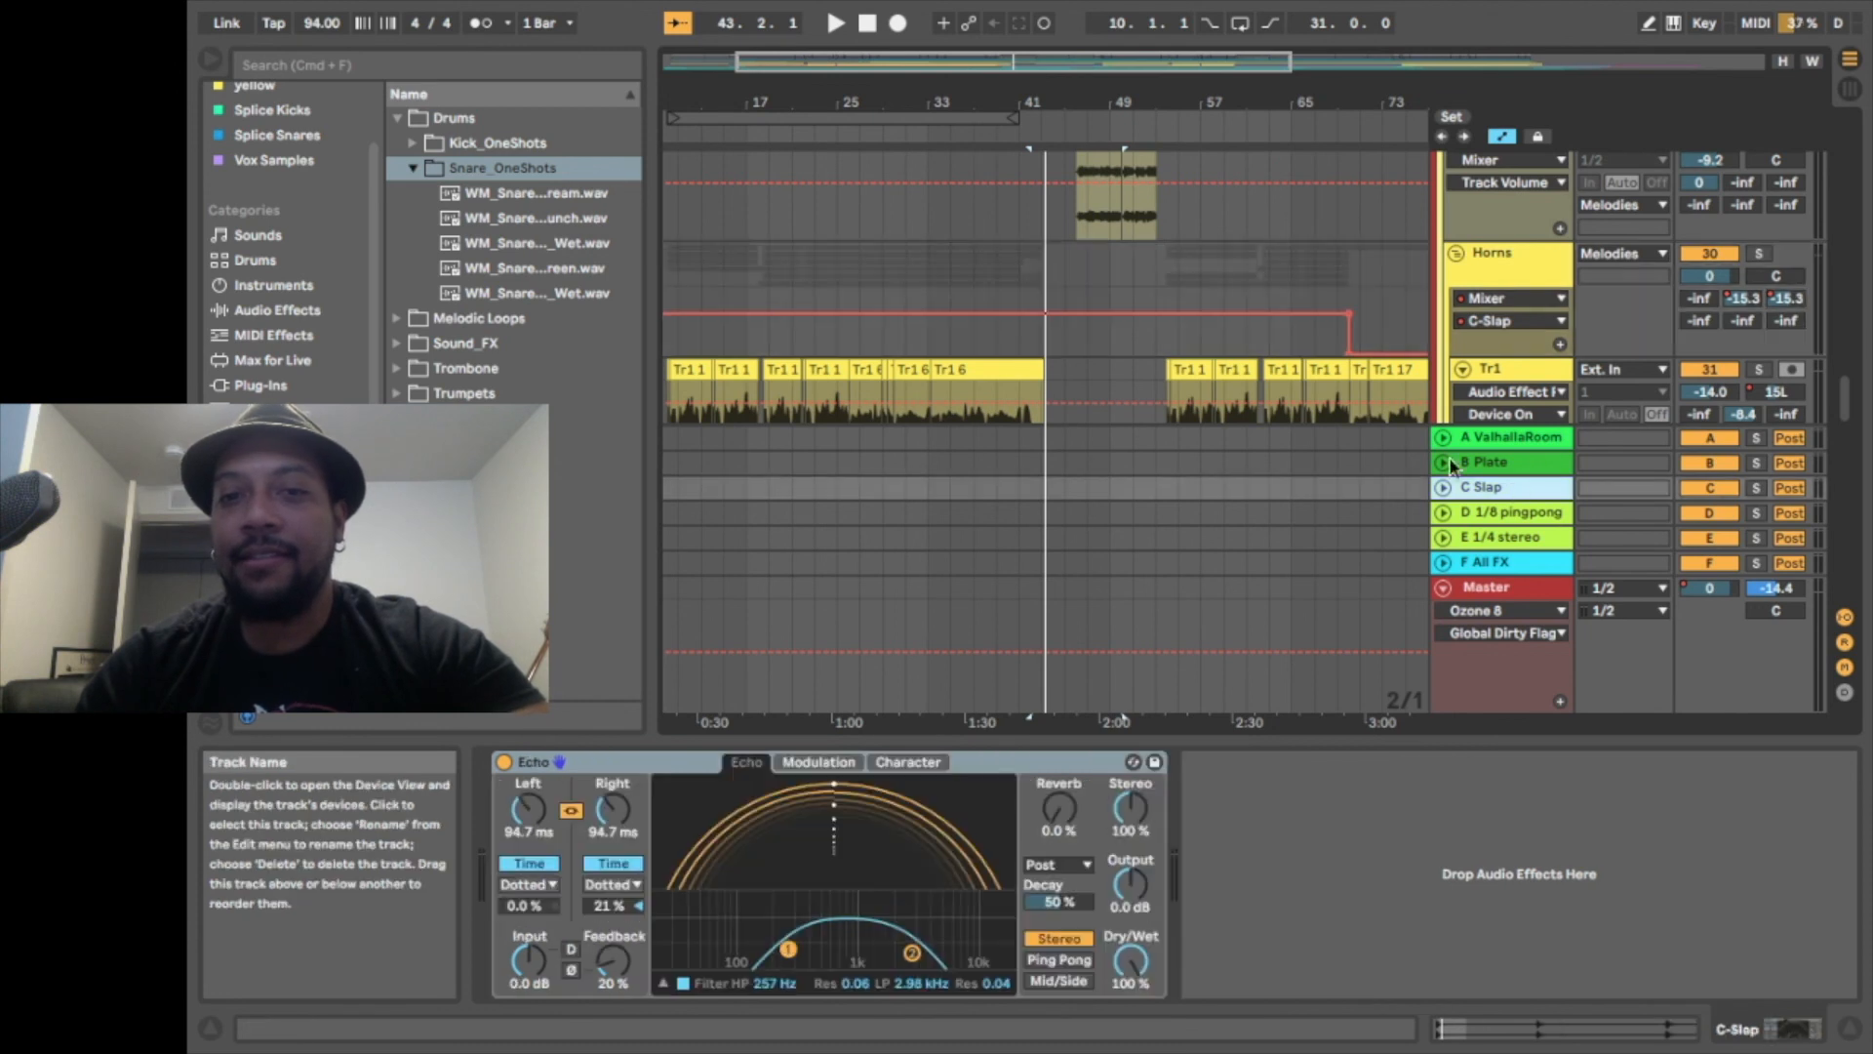
Solo the Horns group and play it from the Tr1 clip near bar 33, switching the Plate and Slap returns off and back on
left_click(934, 368)
left_click(1757, 255)
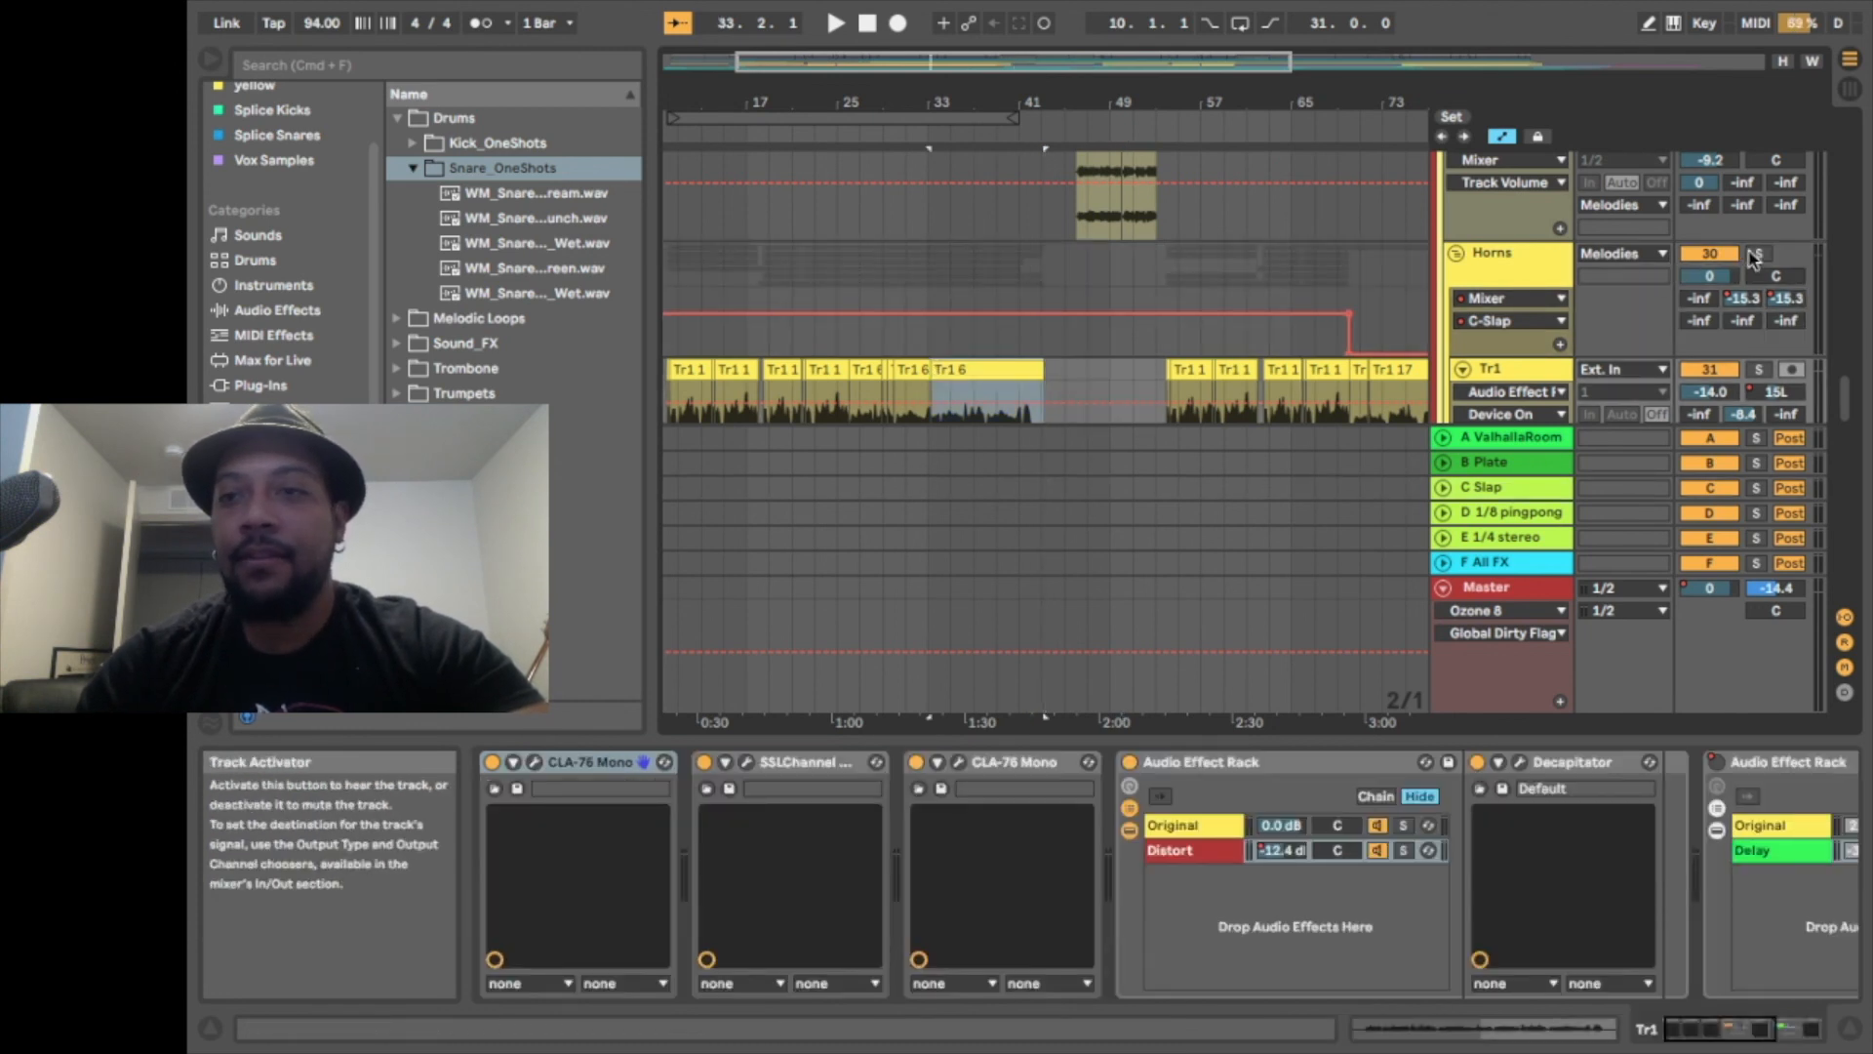
key("space")
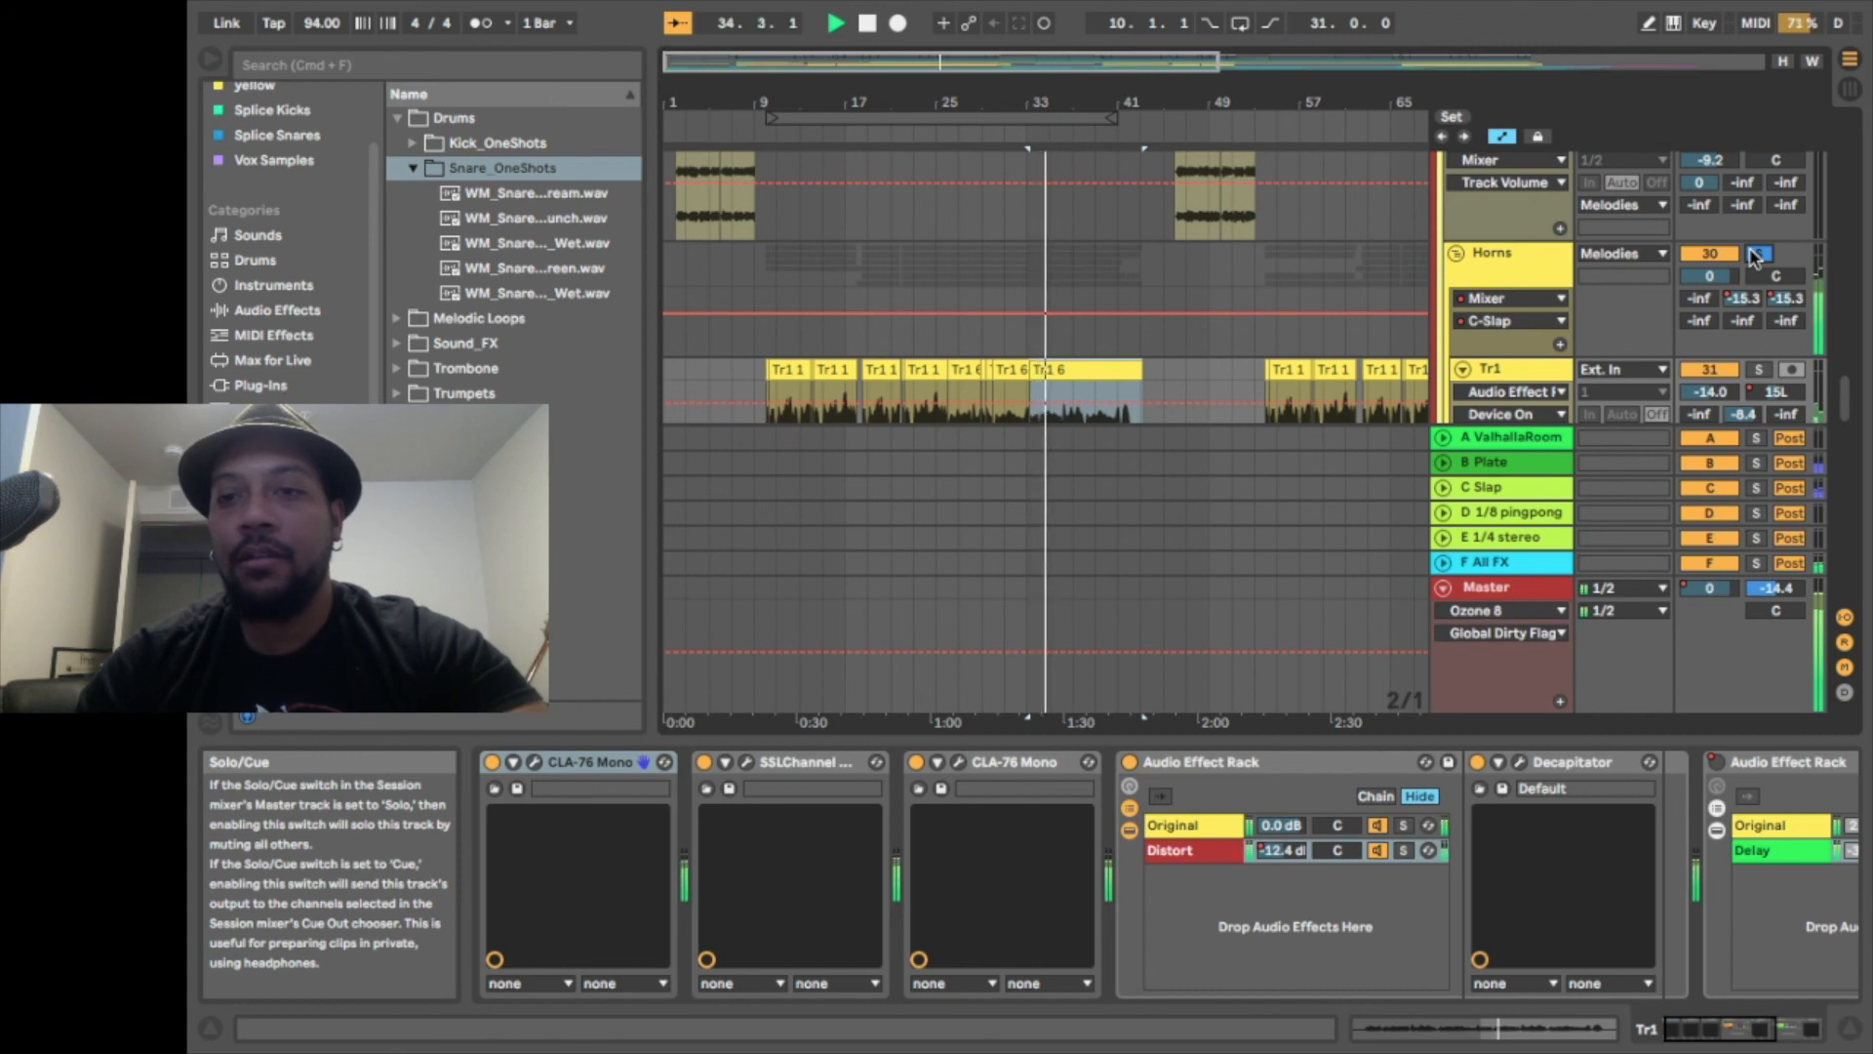
left_click(1710, 462)
left_click(1710, 488)
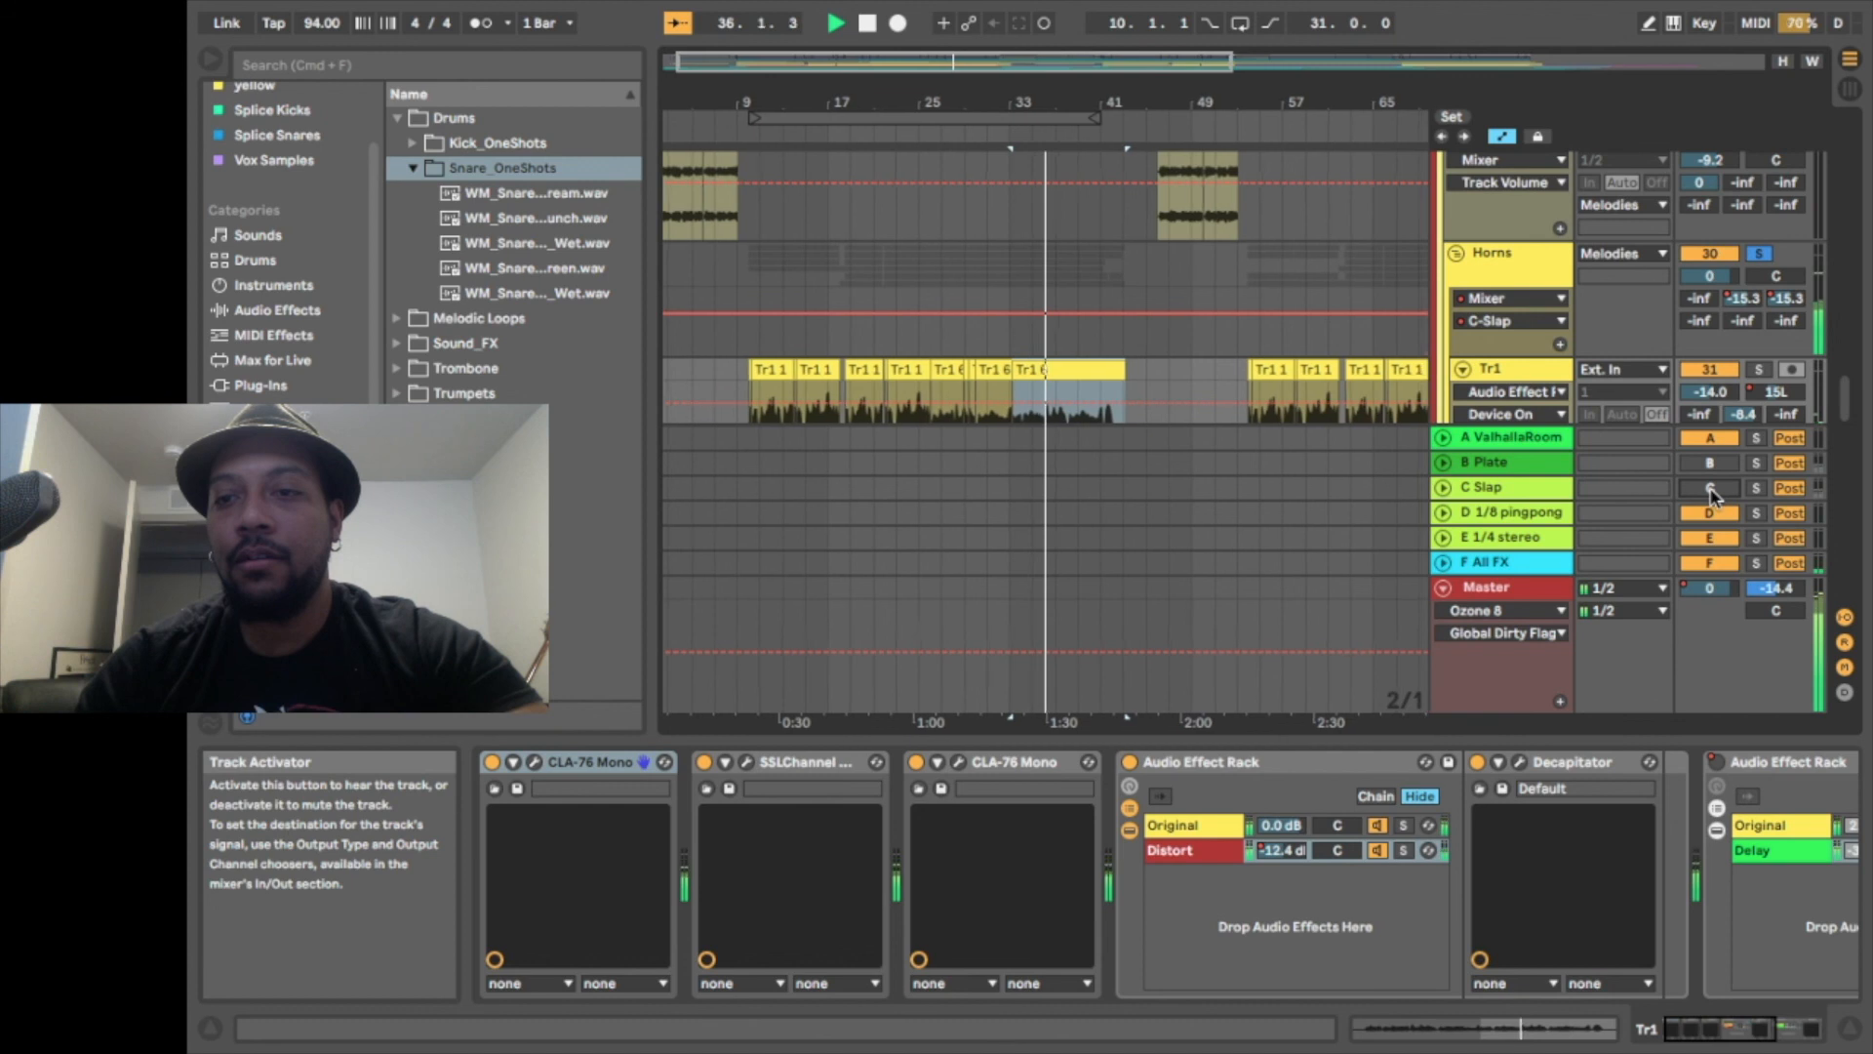
left_click(1710, 488)
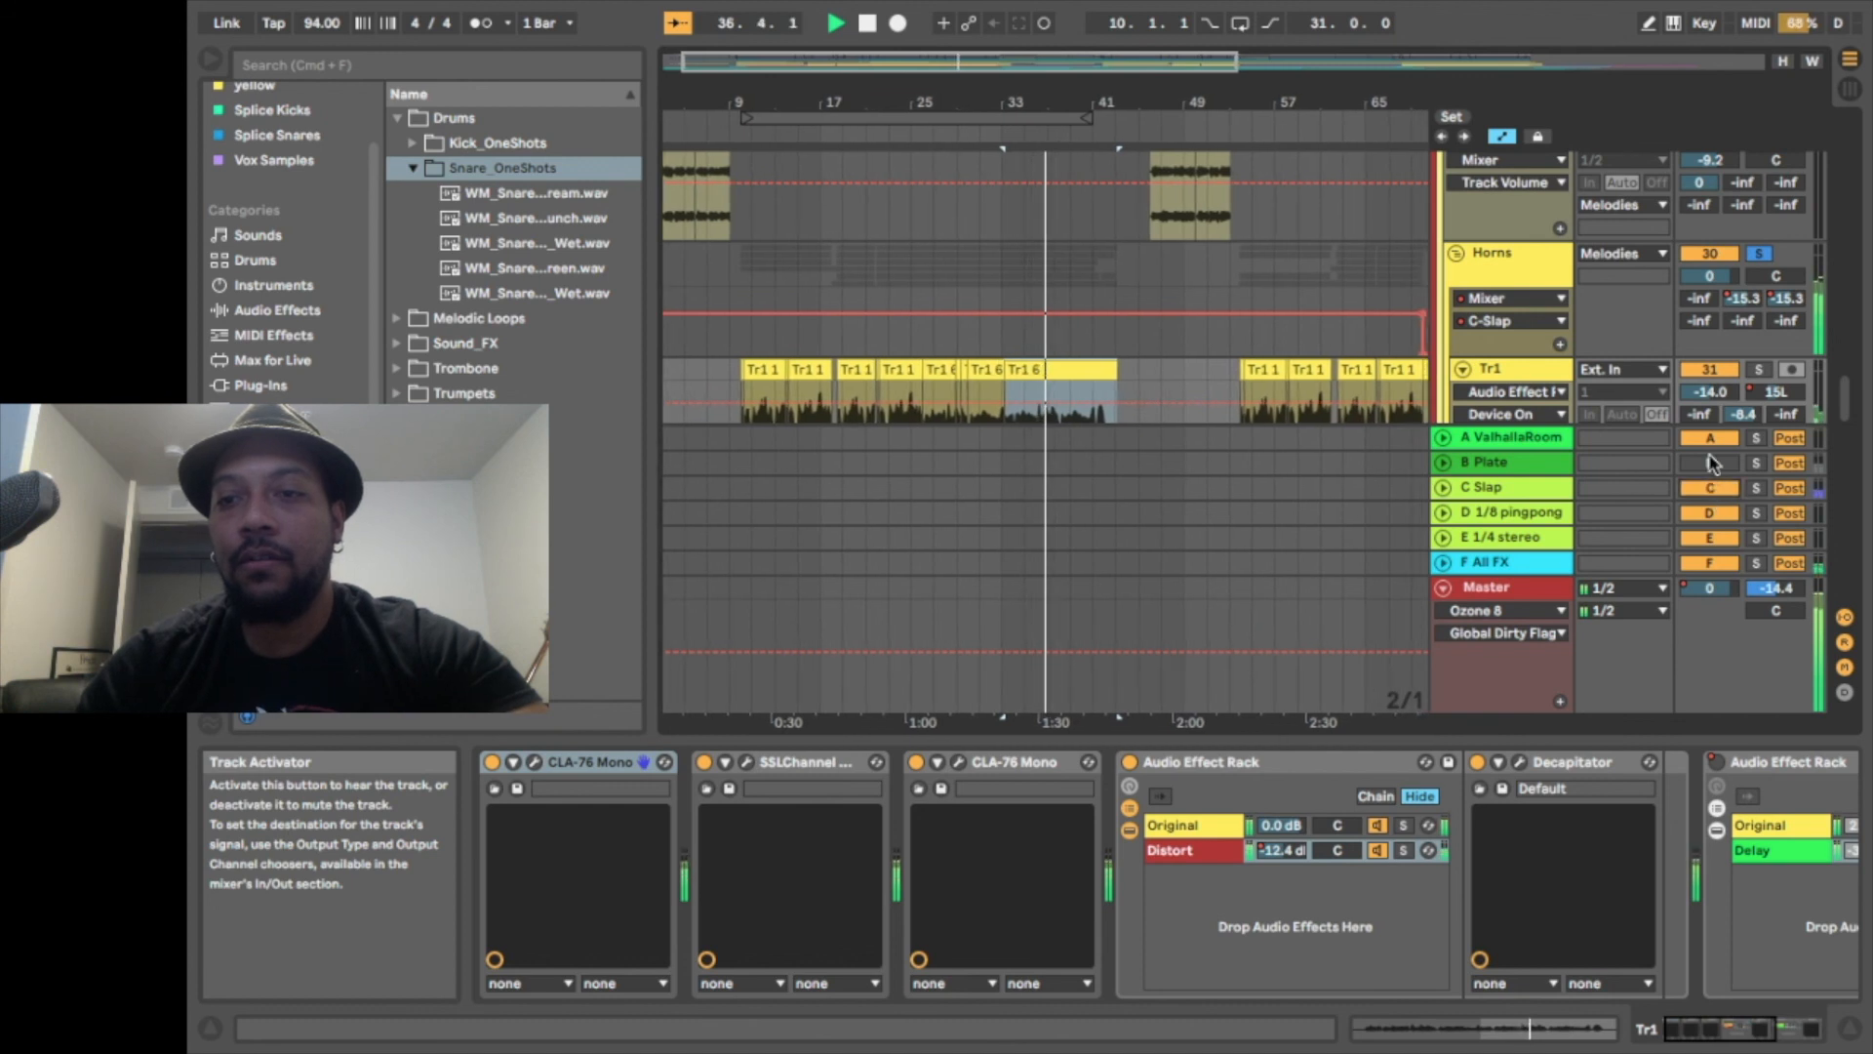
left_click(1709, 464)
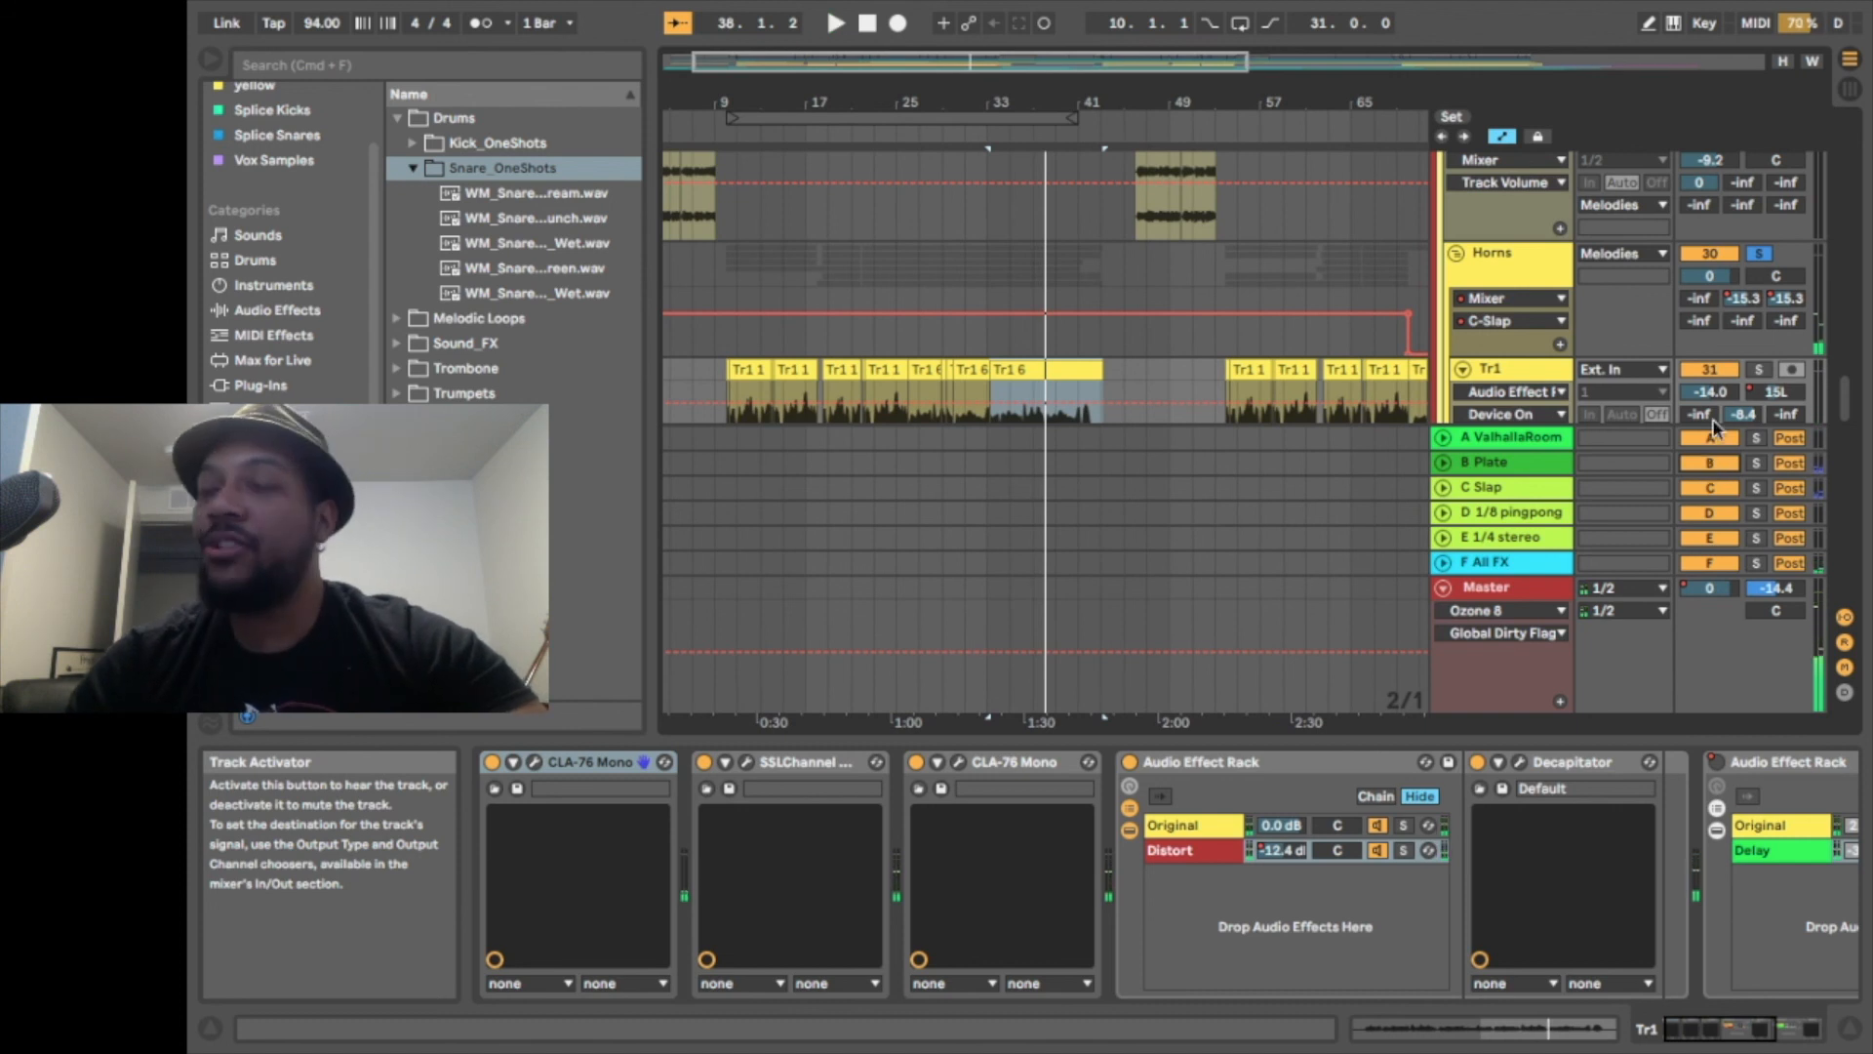
Find the All music group and review its two sidechain compressors
scroll(1531, 341, "down", 3)
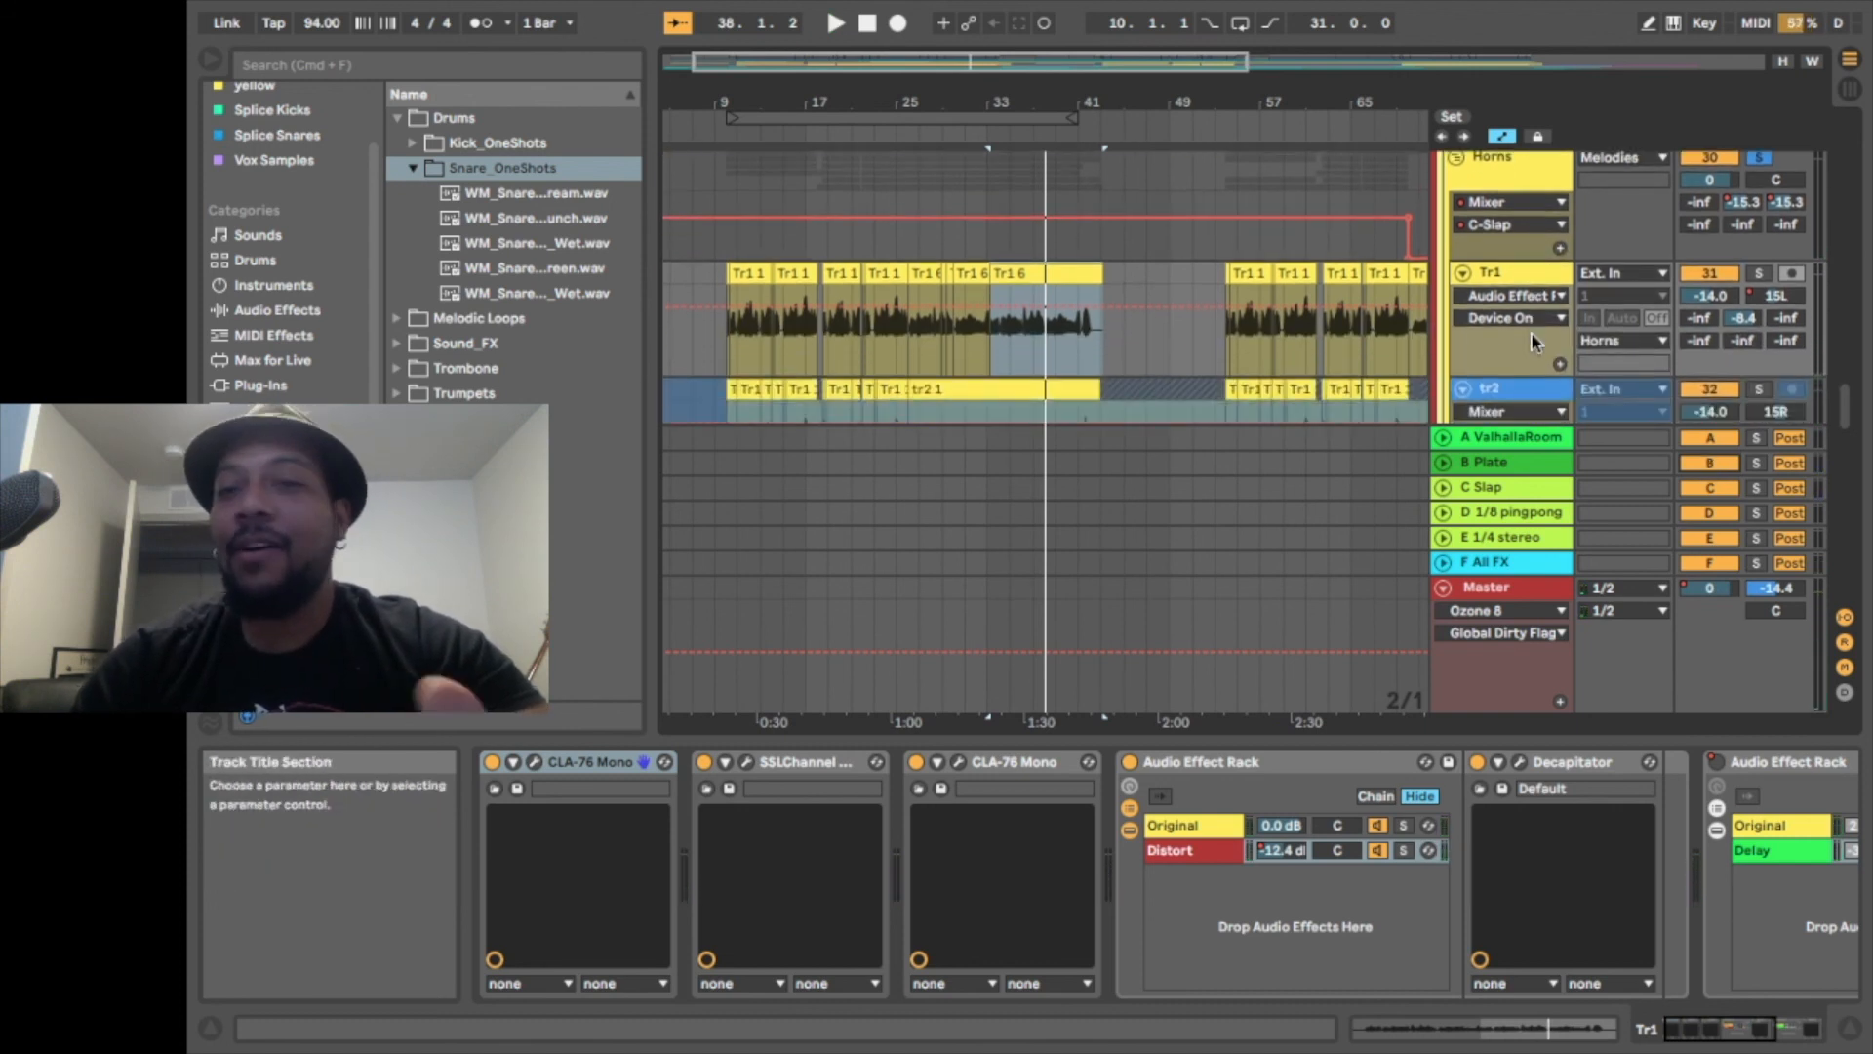
scroll(1531, 337, "down", 1)
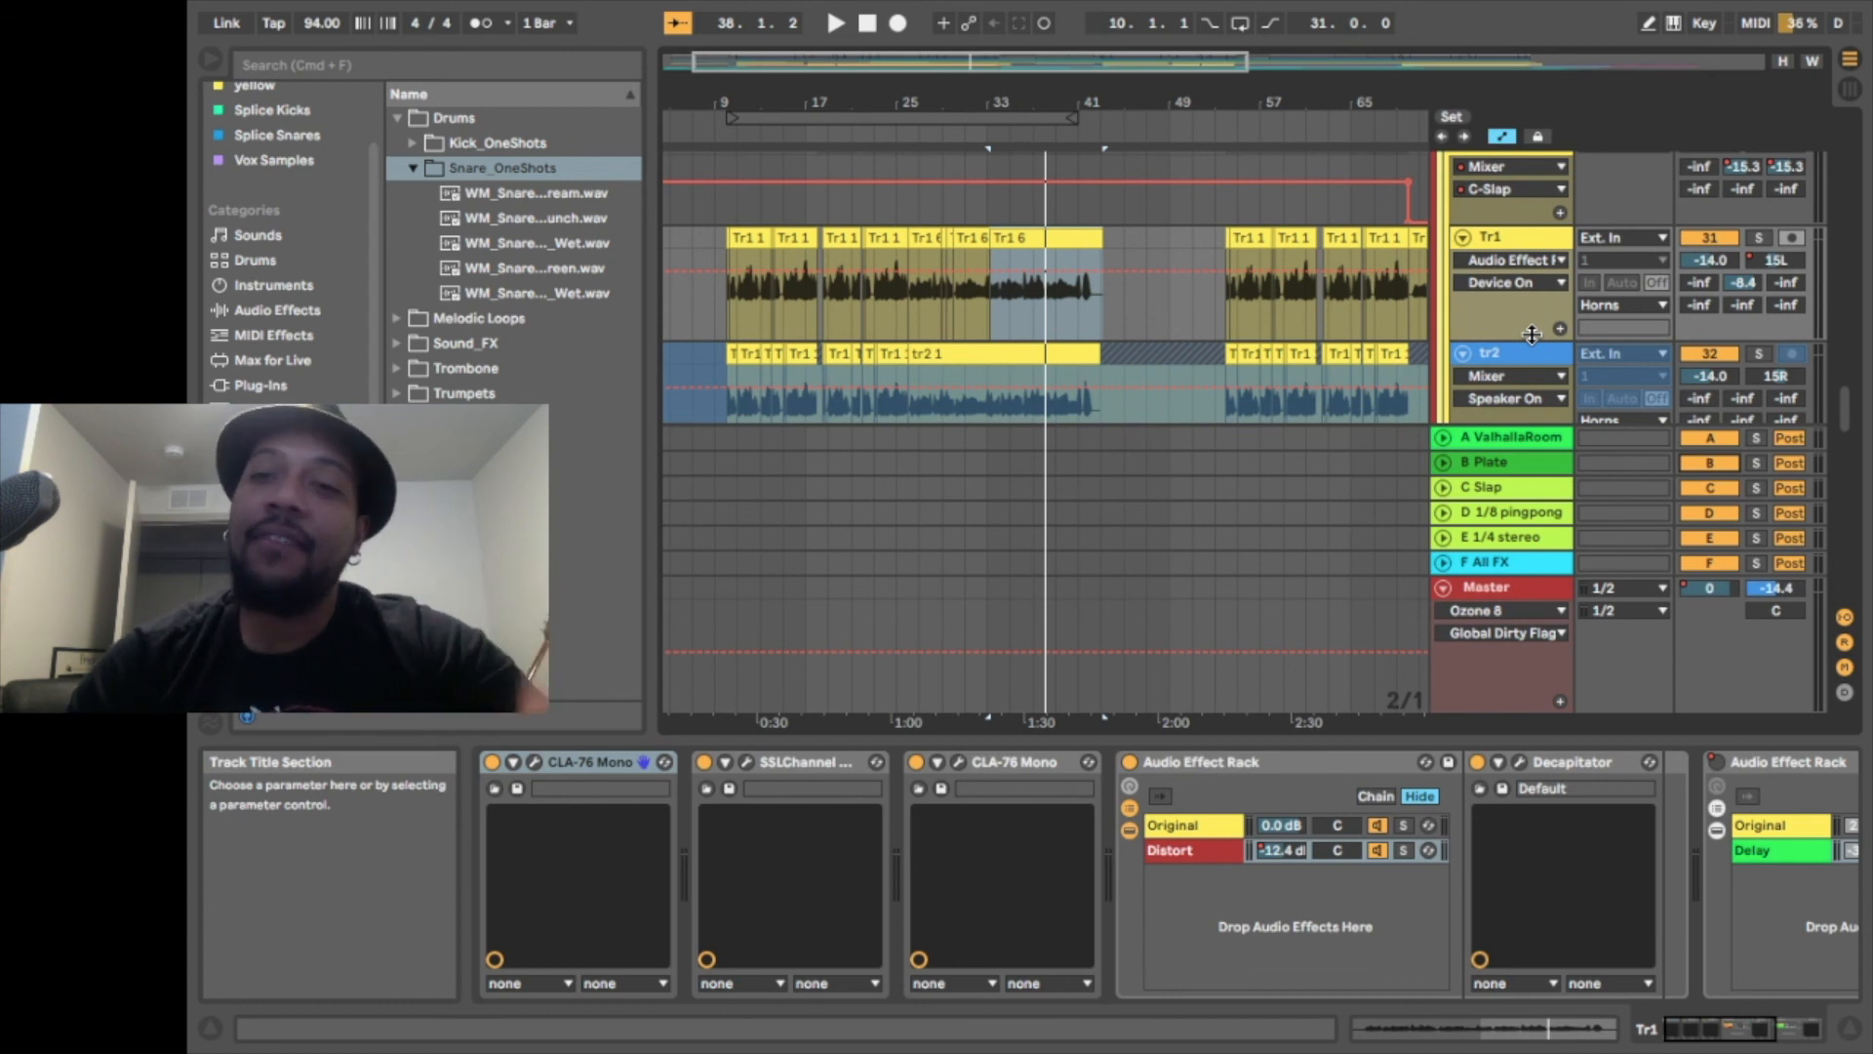
scroll(1531, 335, "down", 10)
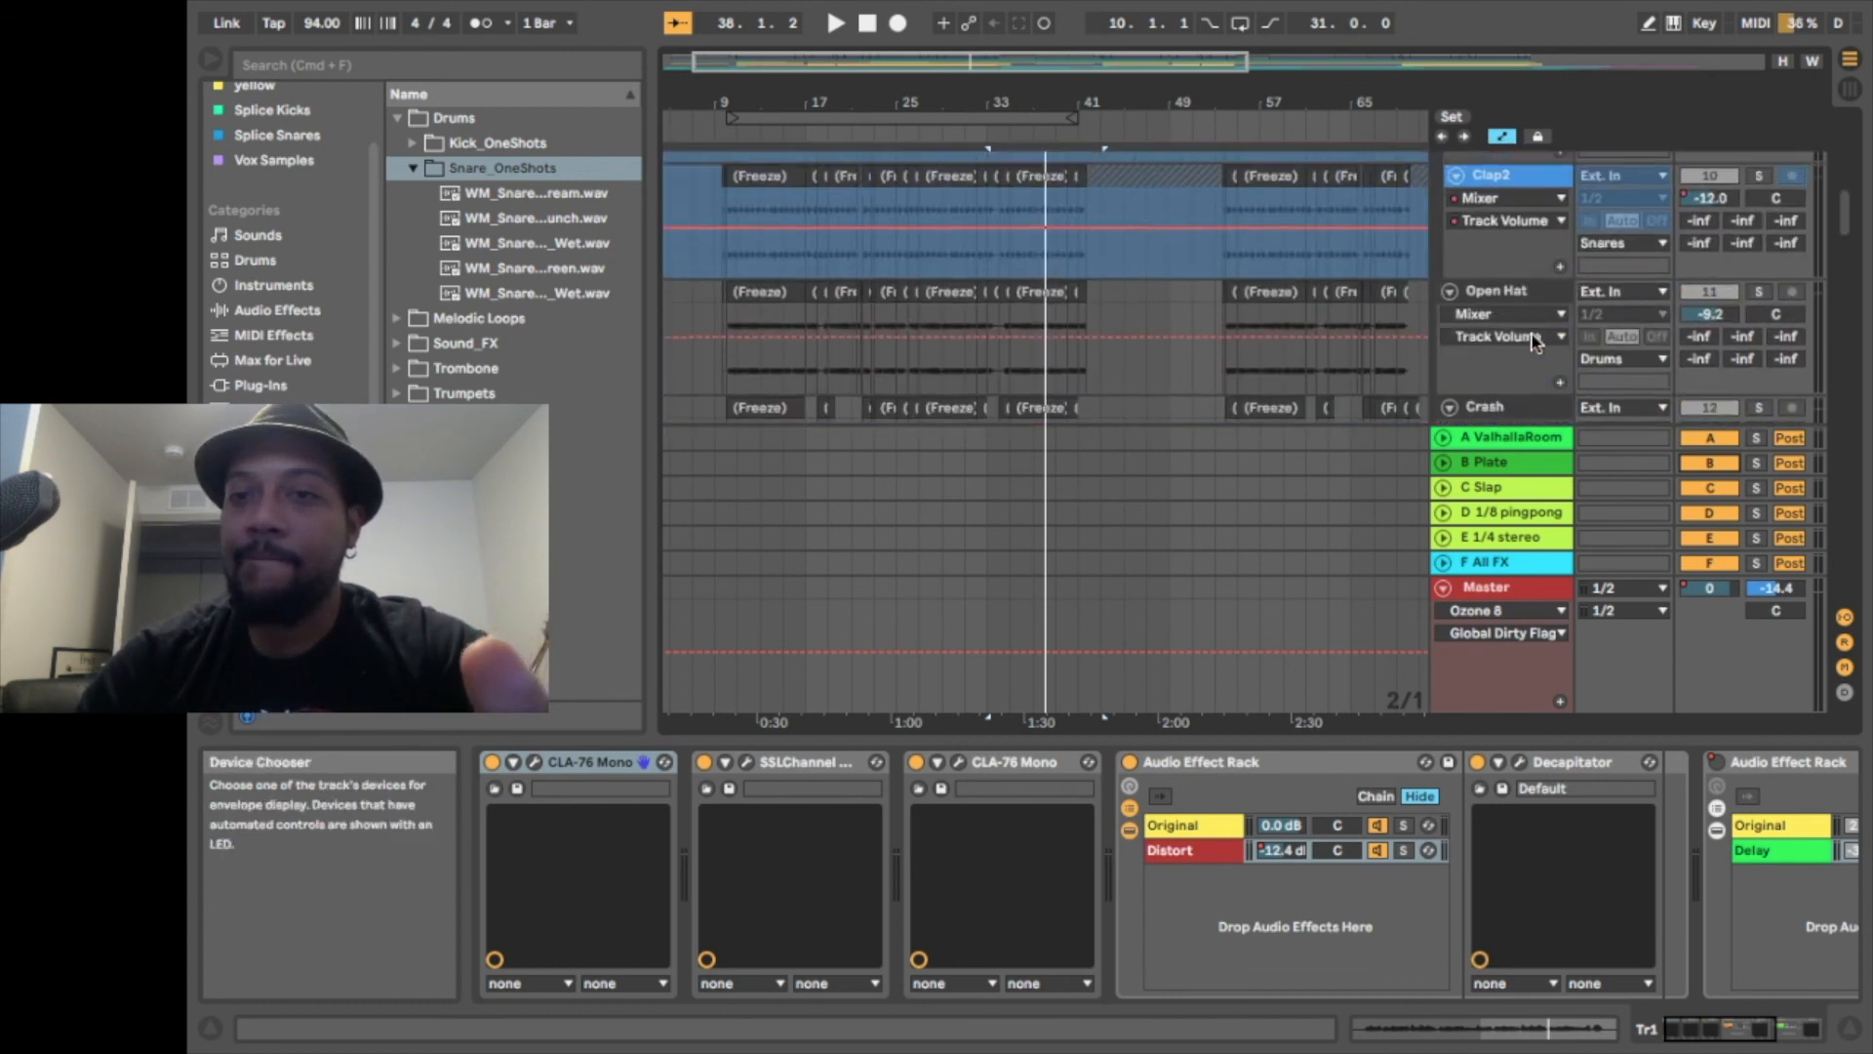
scroll(1535, 341, "down", 5)
left_click(1519, 383)
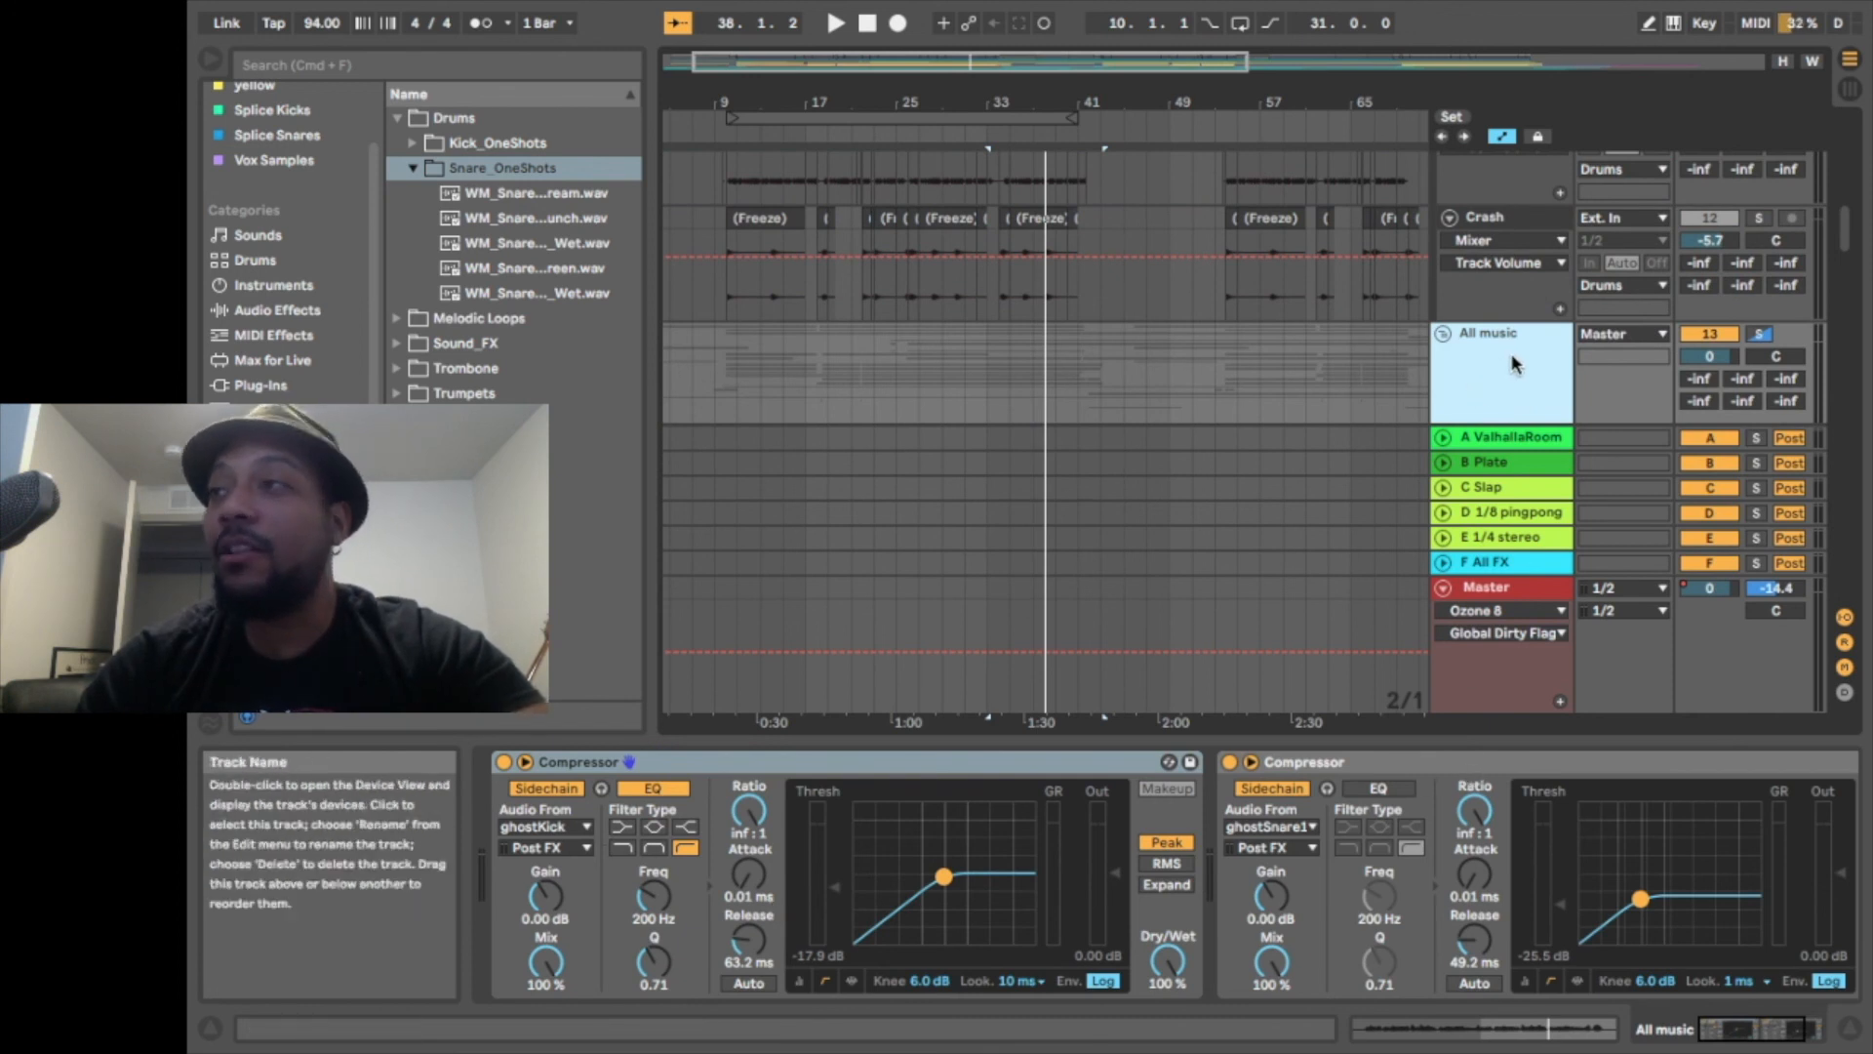
Unfold returns A ValhallaRoom through E 1/4 stereo to view their routing and sends, and review the compressors on the F All FX return
scroll(1512, 362, "down", 5)
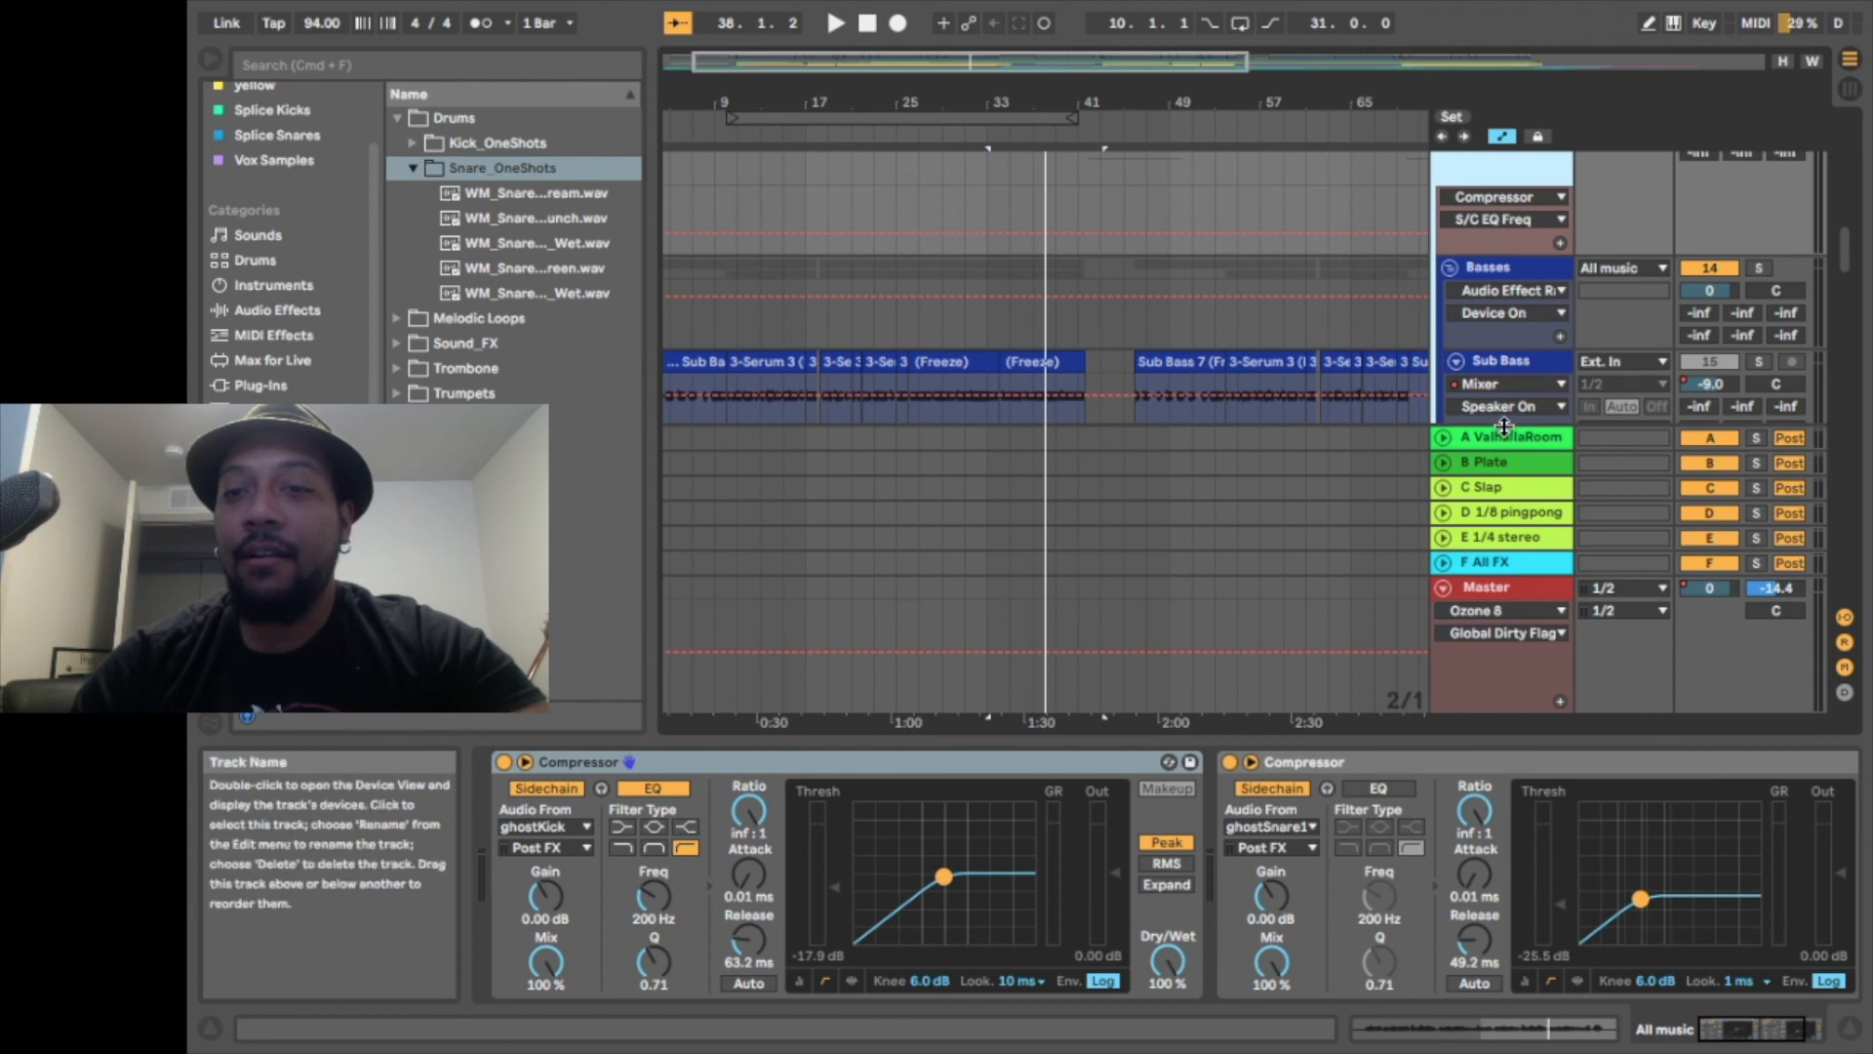
left_click(1504, 441)
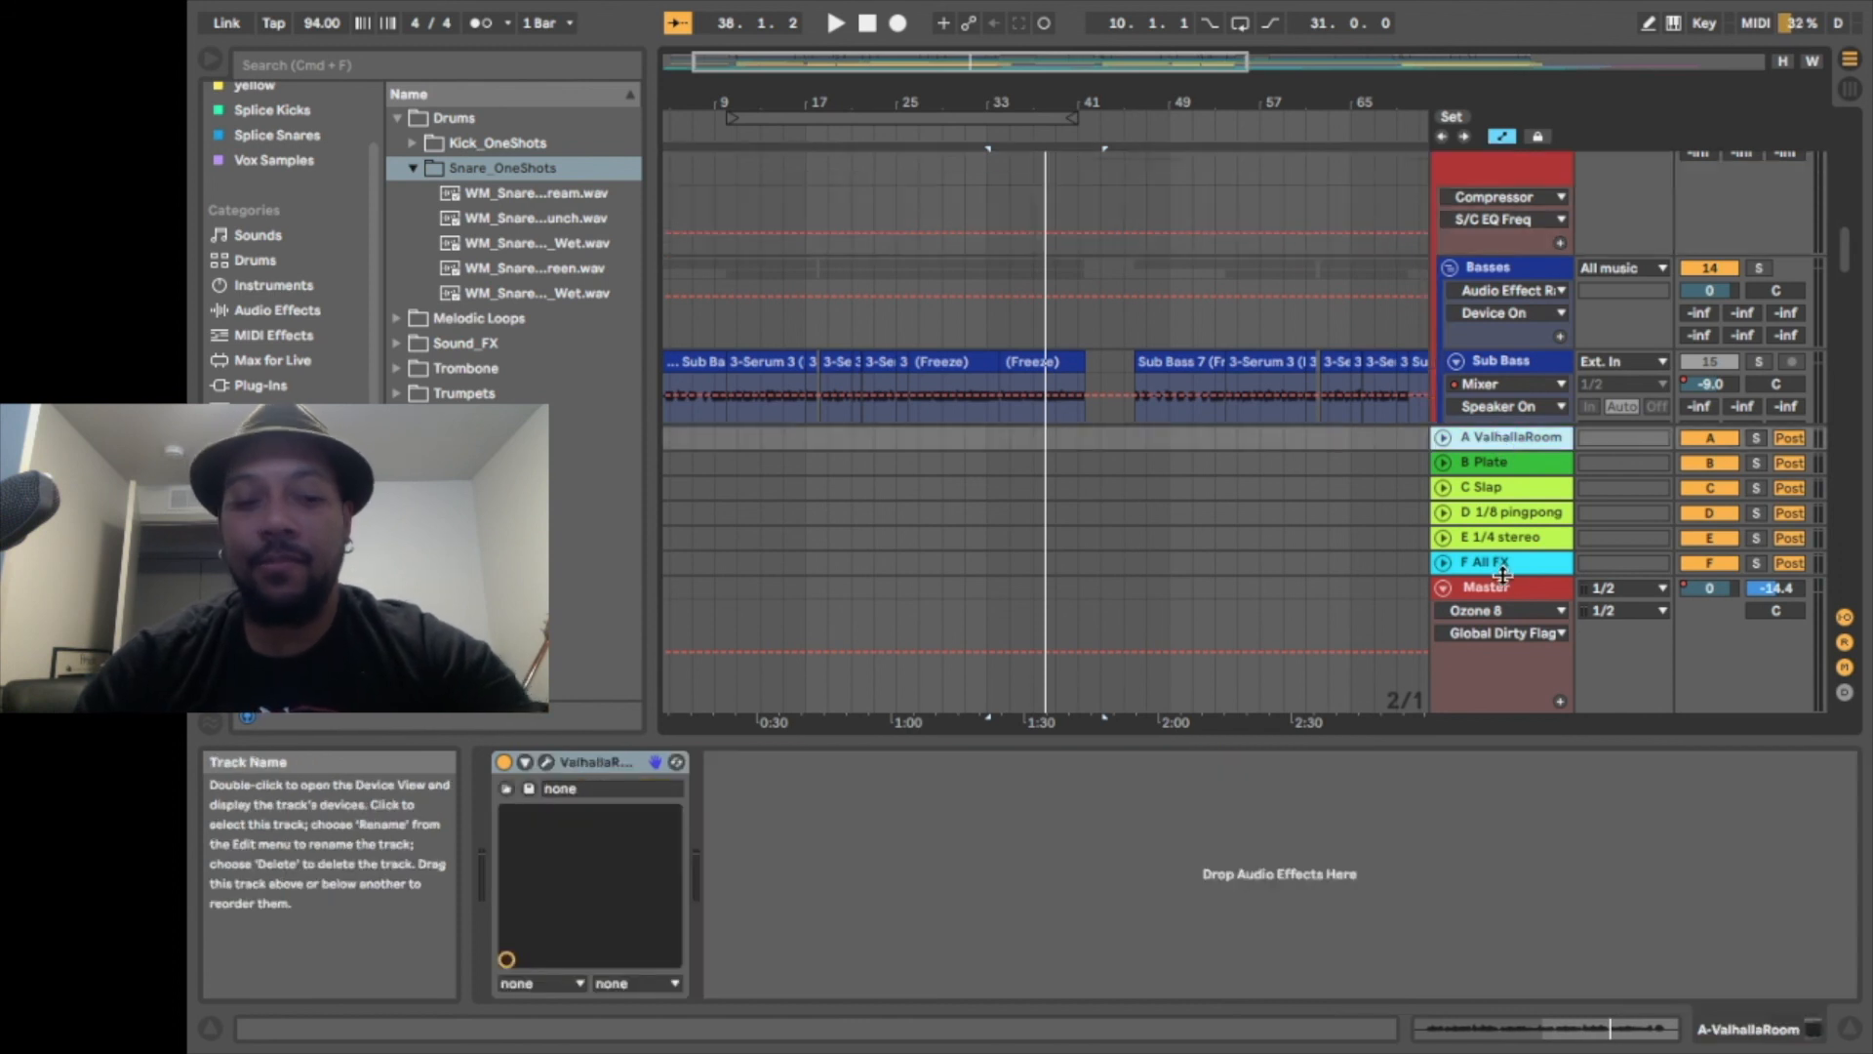
left_click(1501, 541)
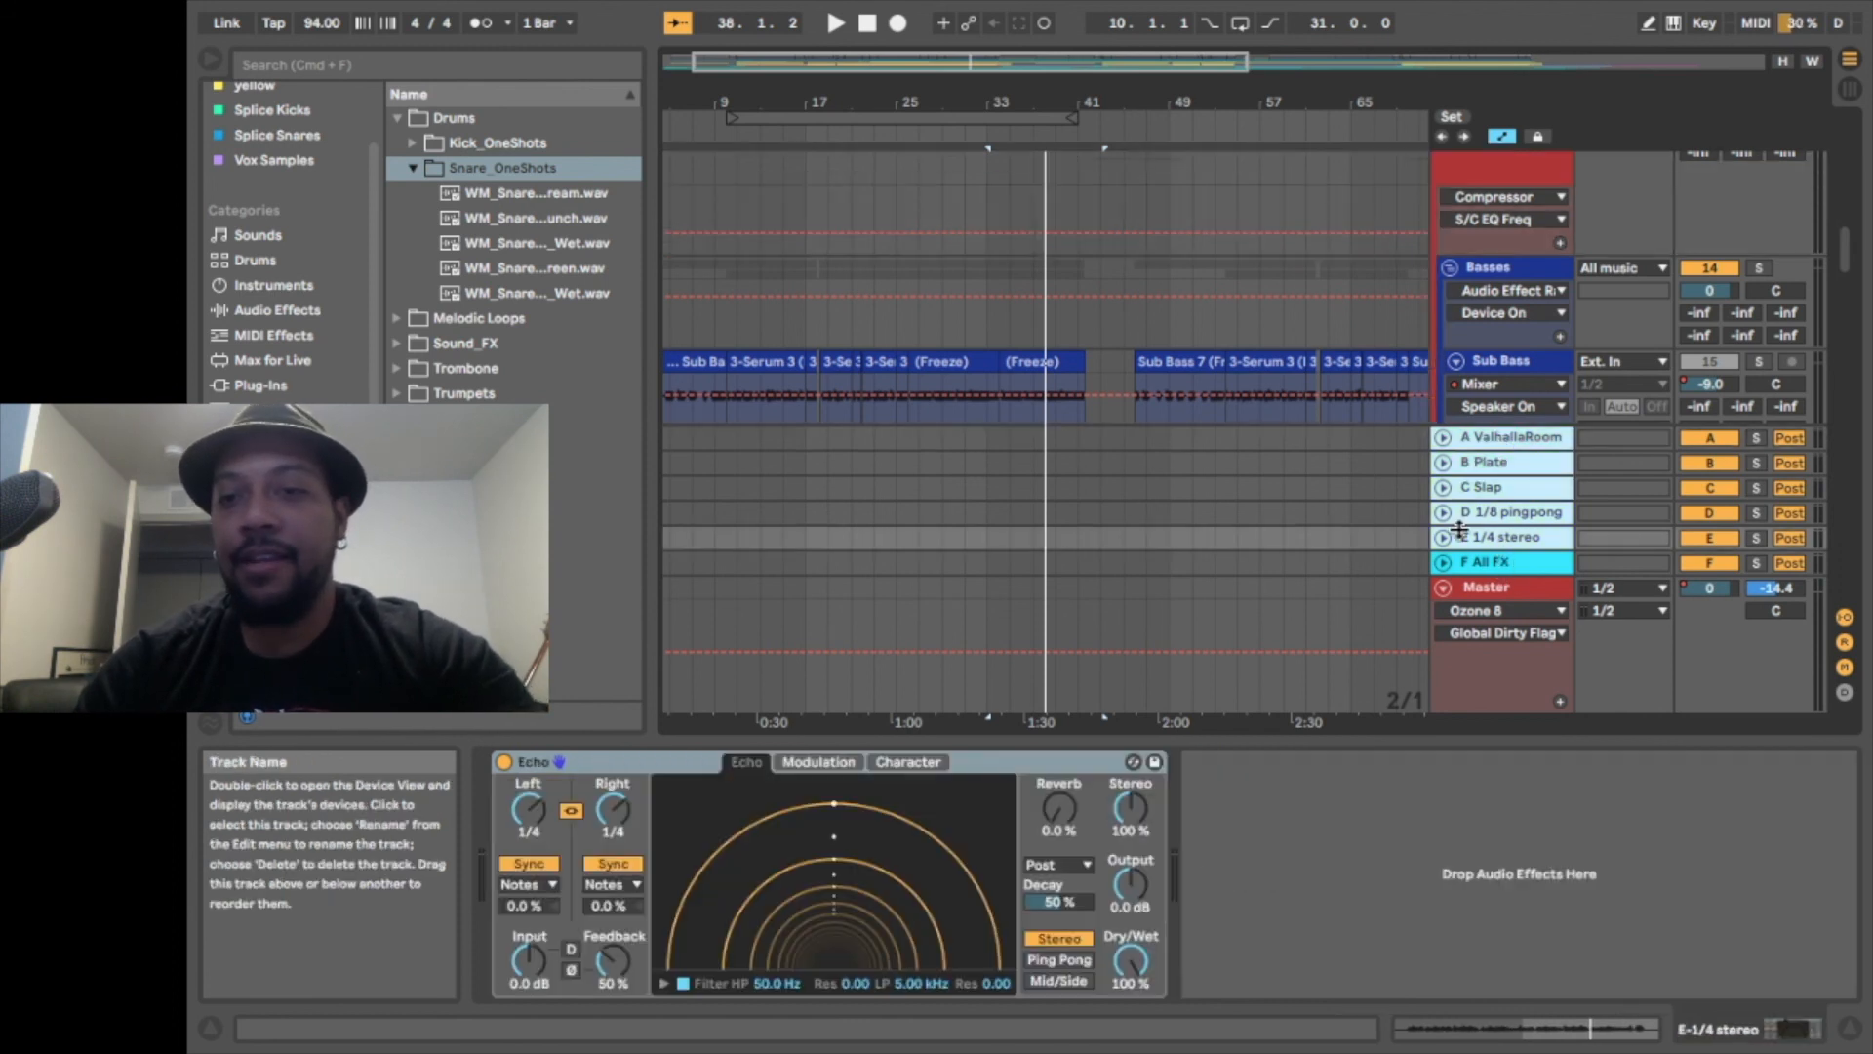
left_click(1443, 440, "alt")
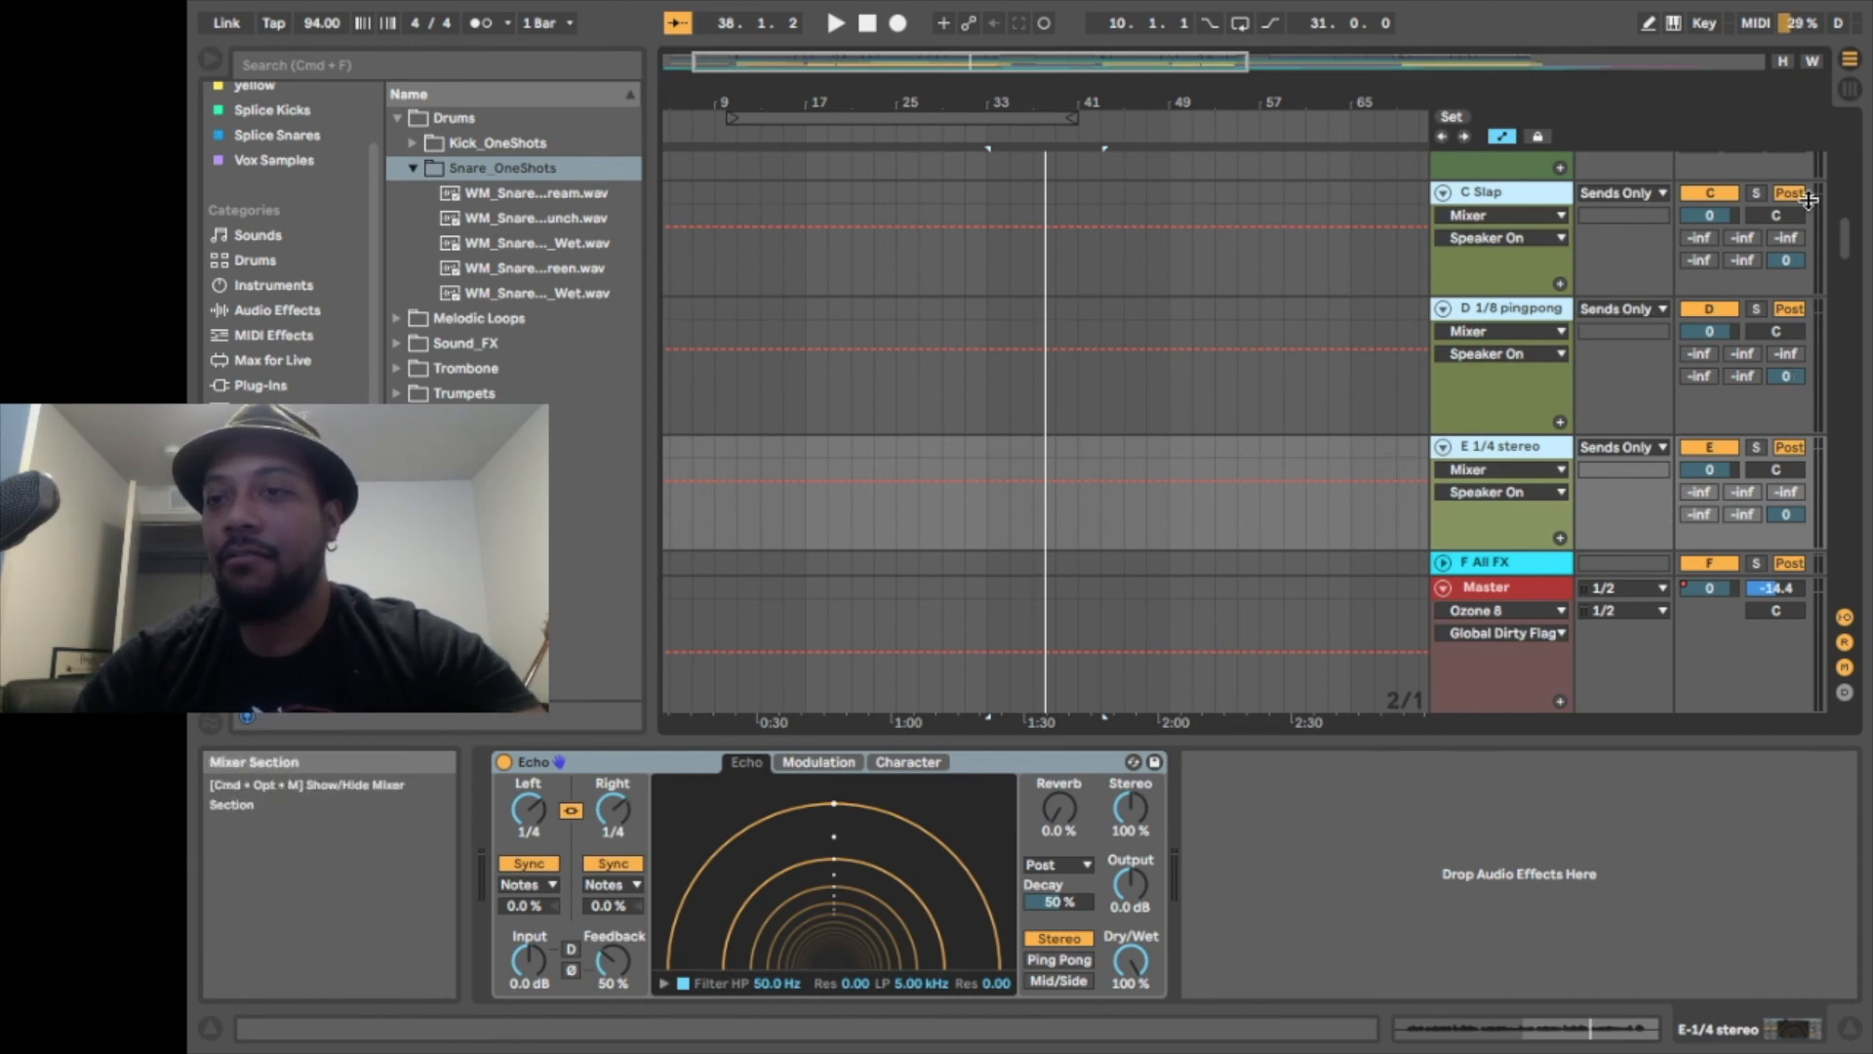
left_click(1510, 563)
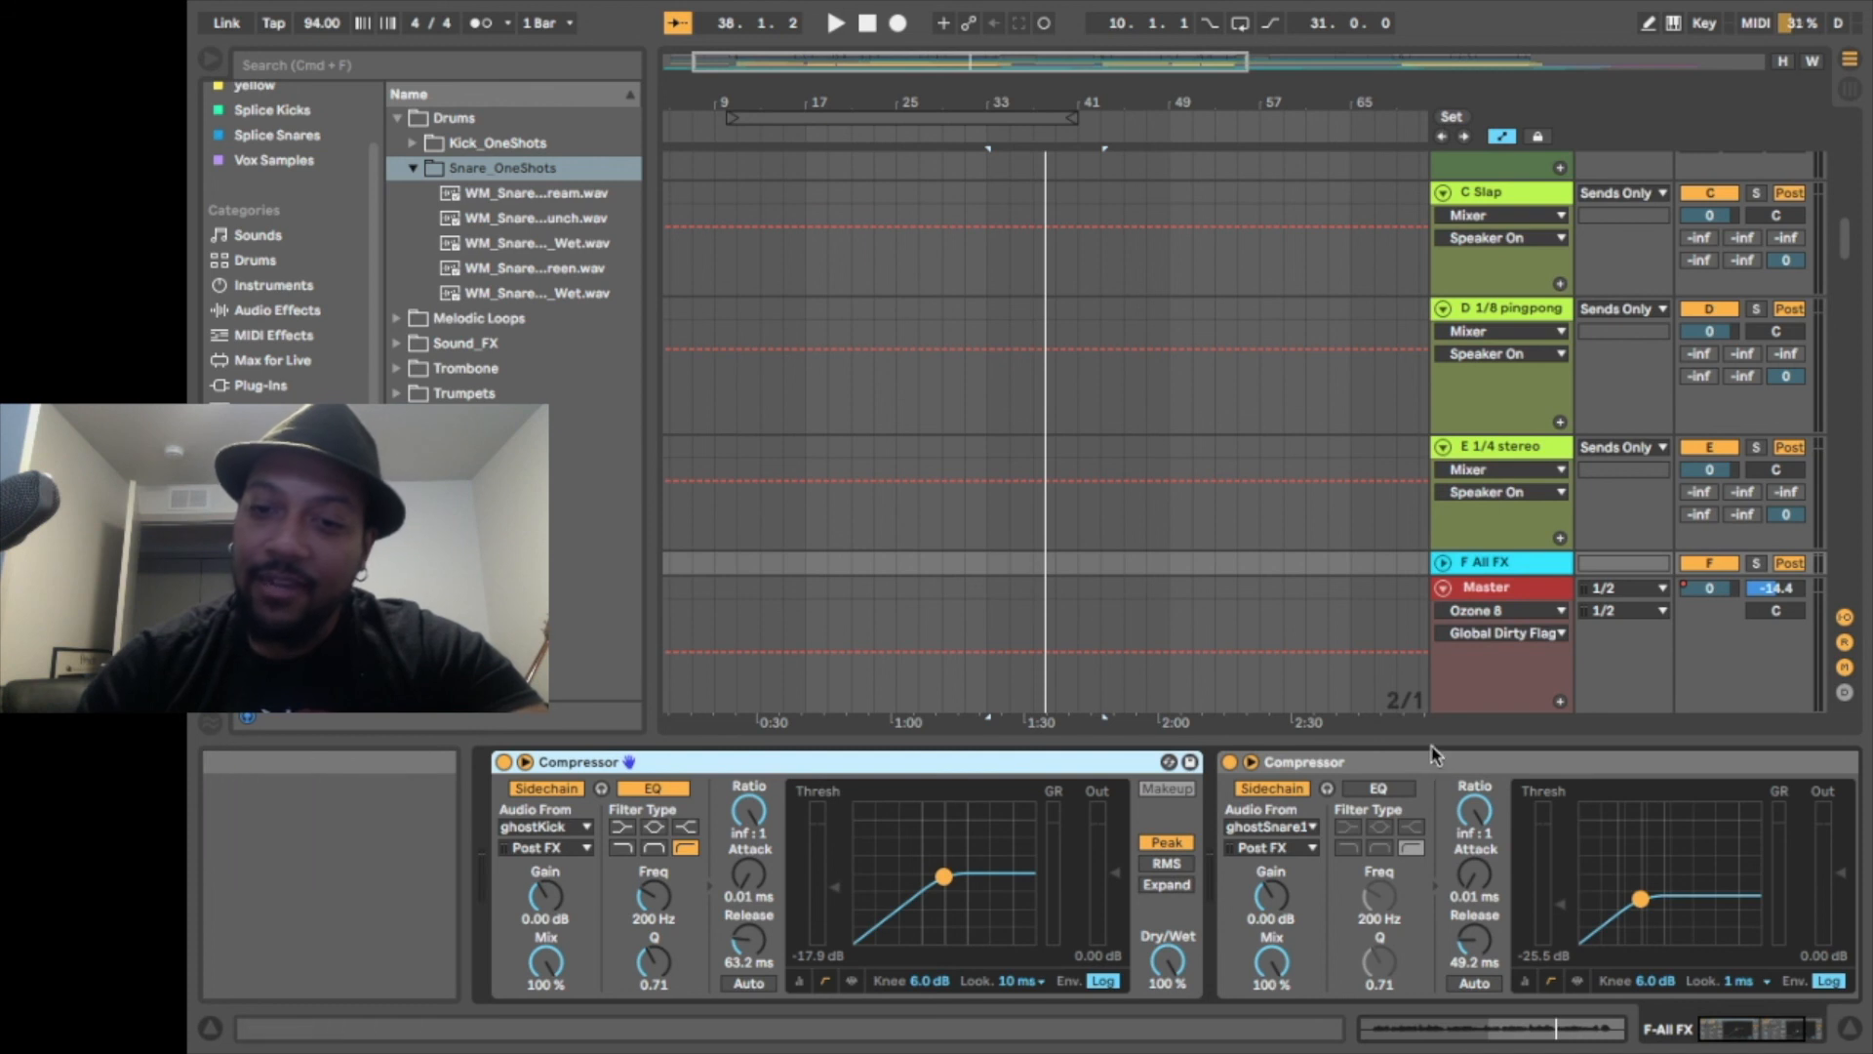
left_click(1431, 764)
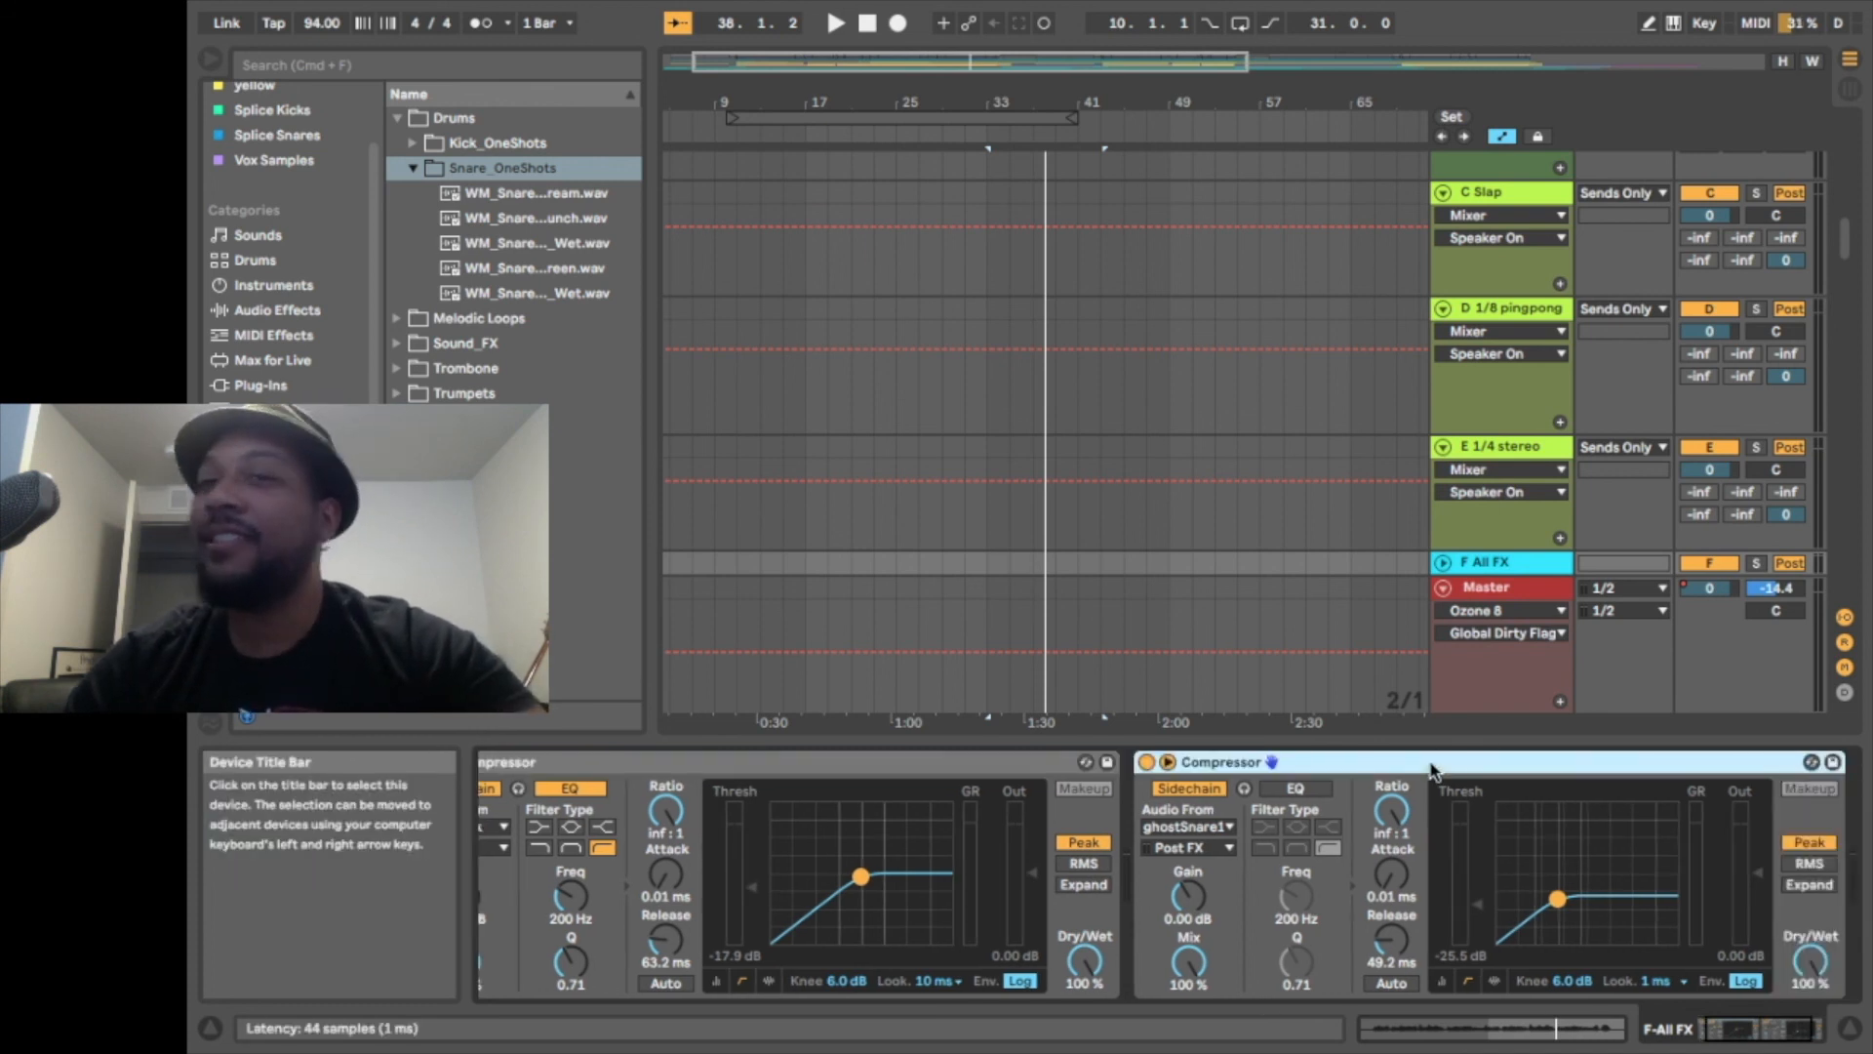
Fold return tracks A ValhallaRoom through E 1/4 stereo
left_click(1443, 447)
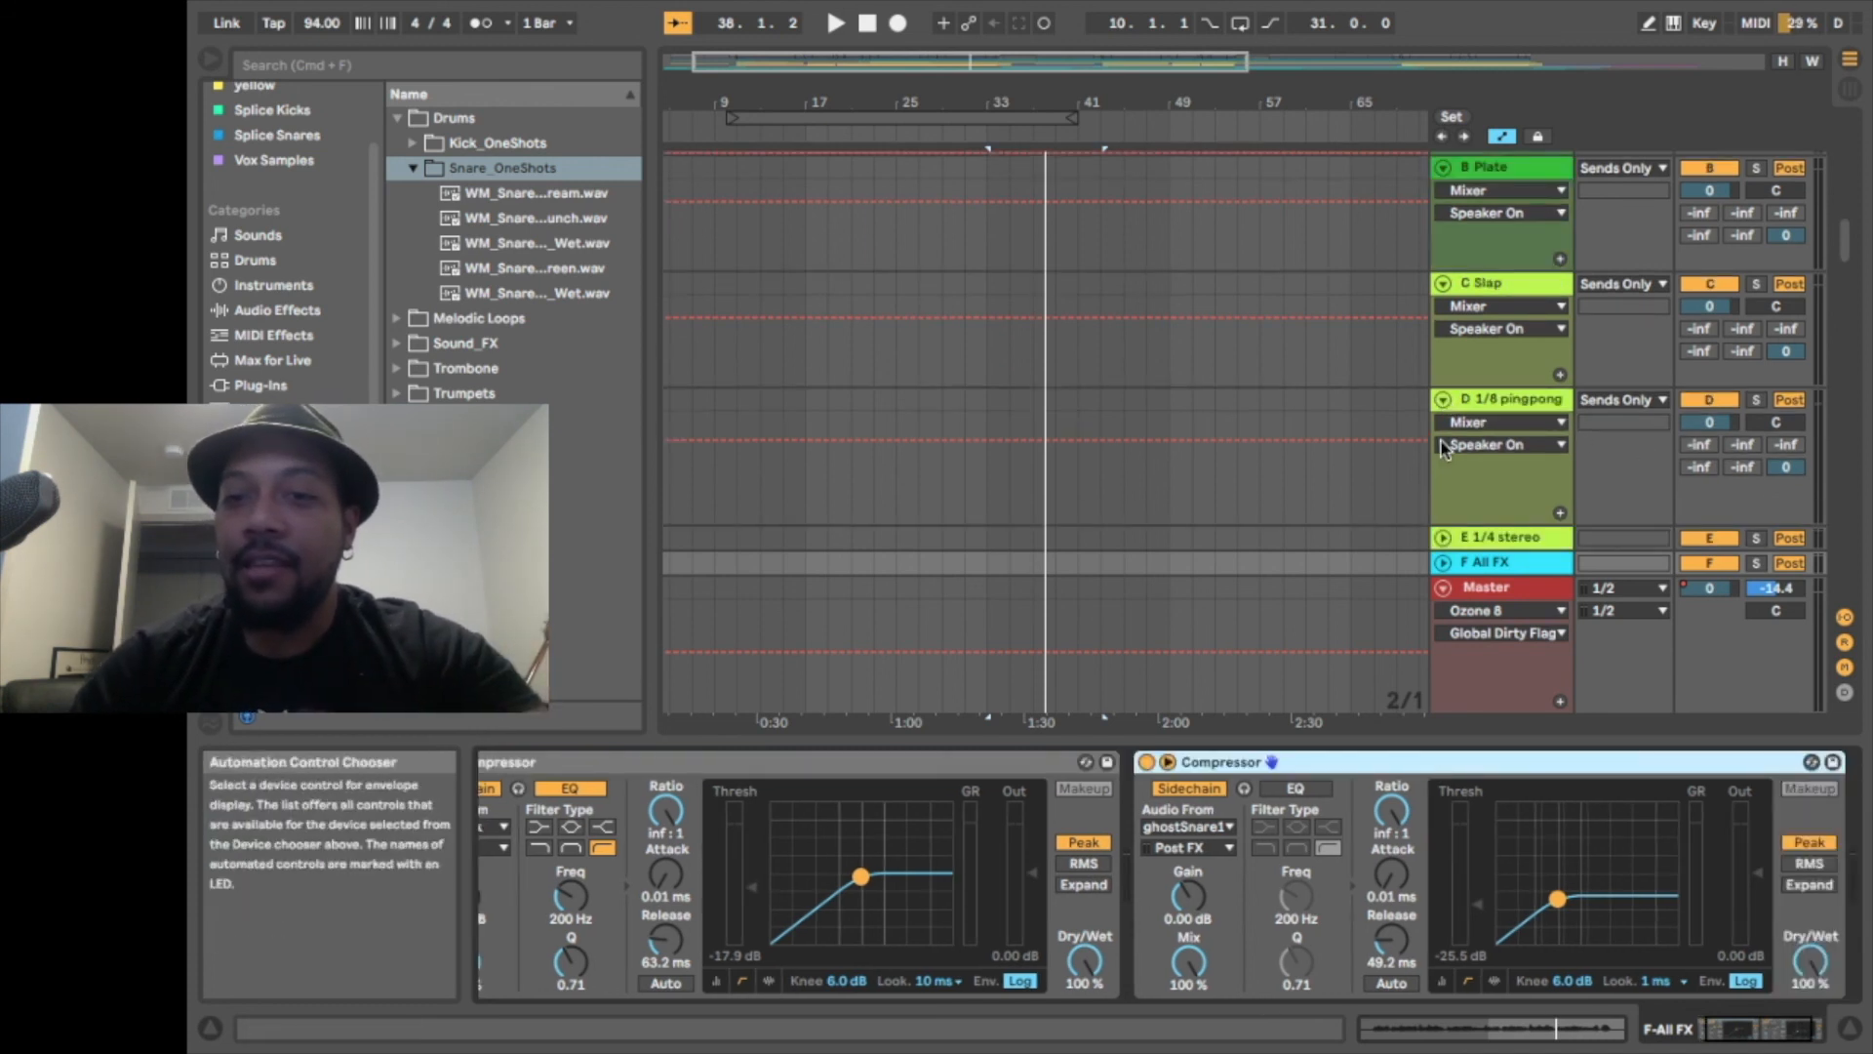
left_click(1444, 402)
left_click(1443, 398)
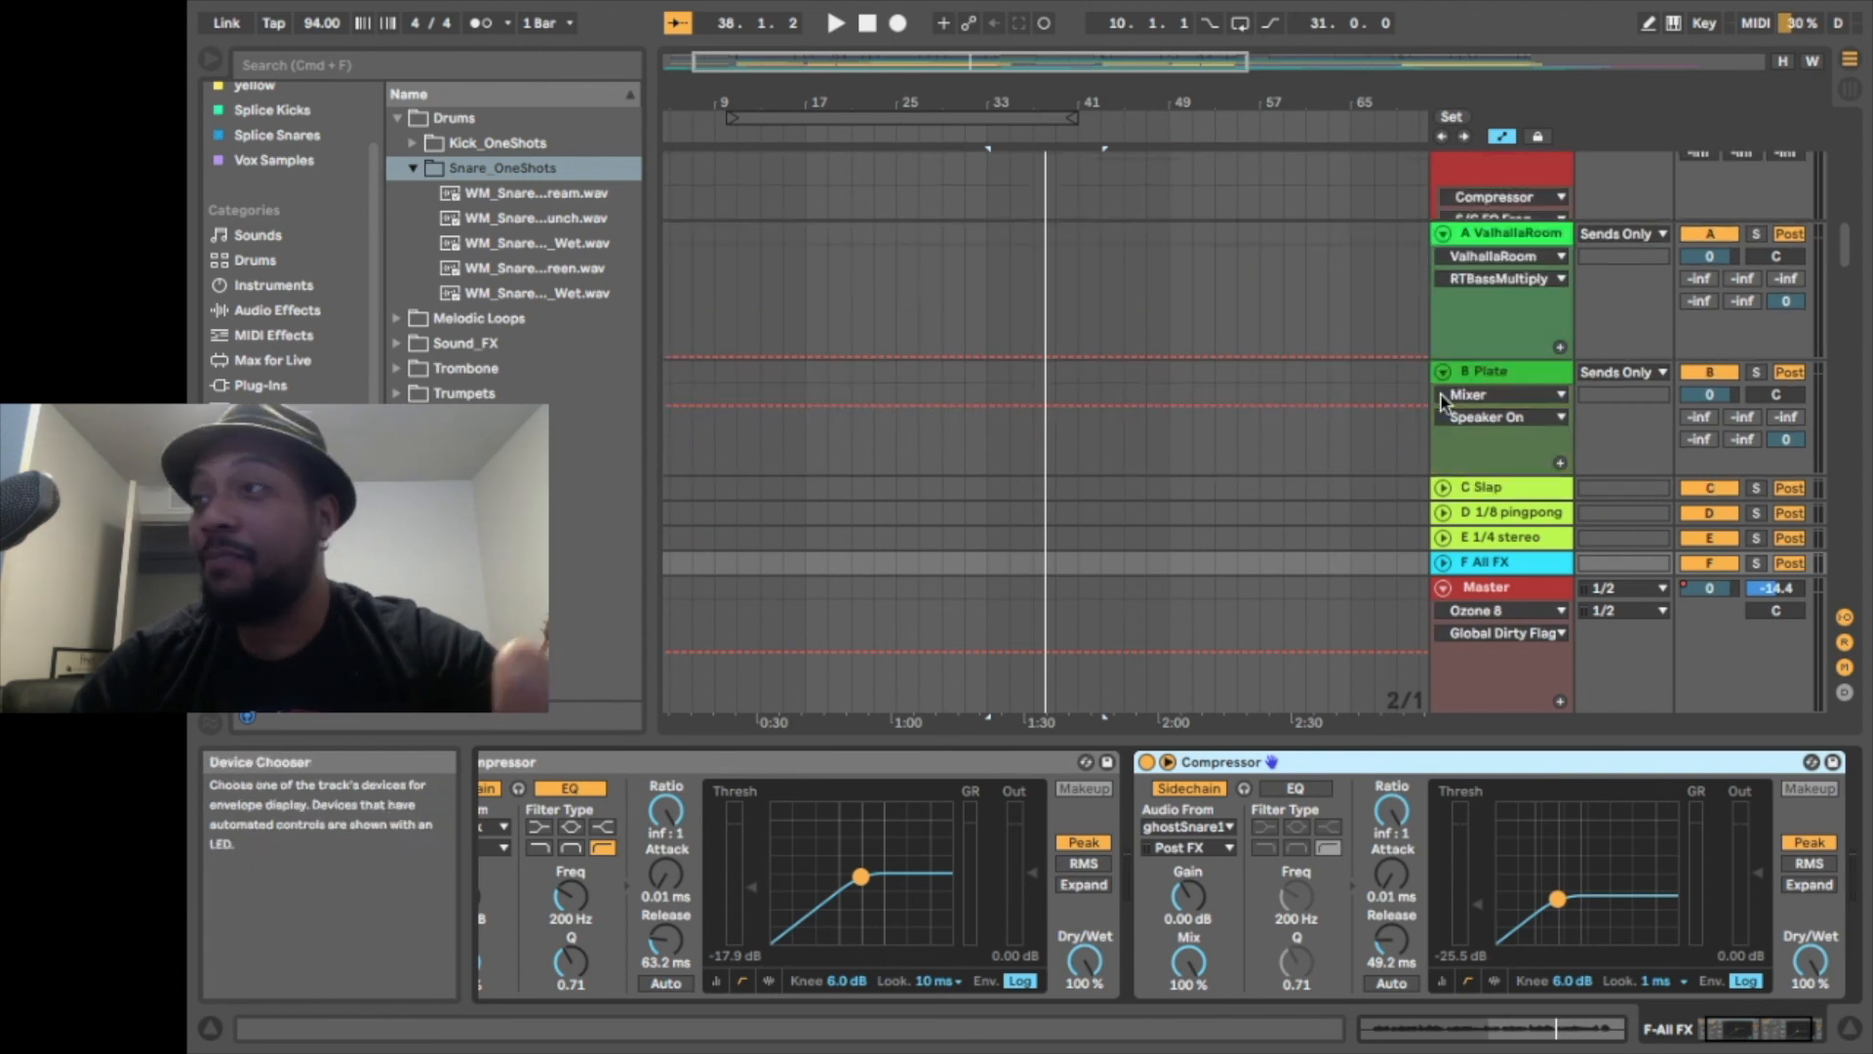
left_click(1444, 372)
left_click(1443, 326)
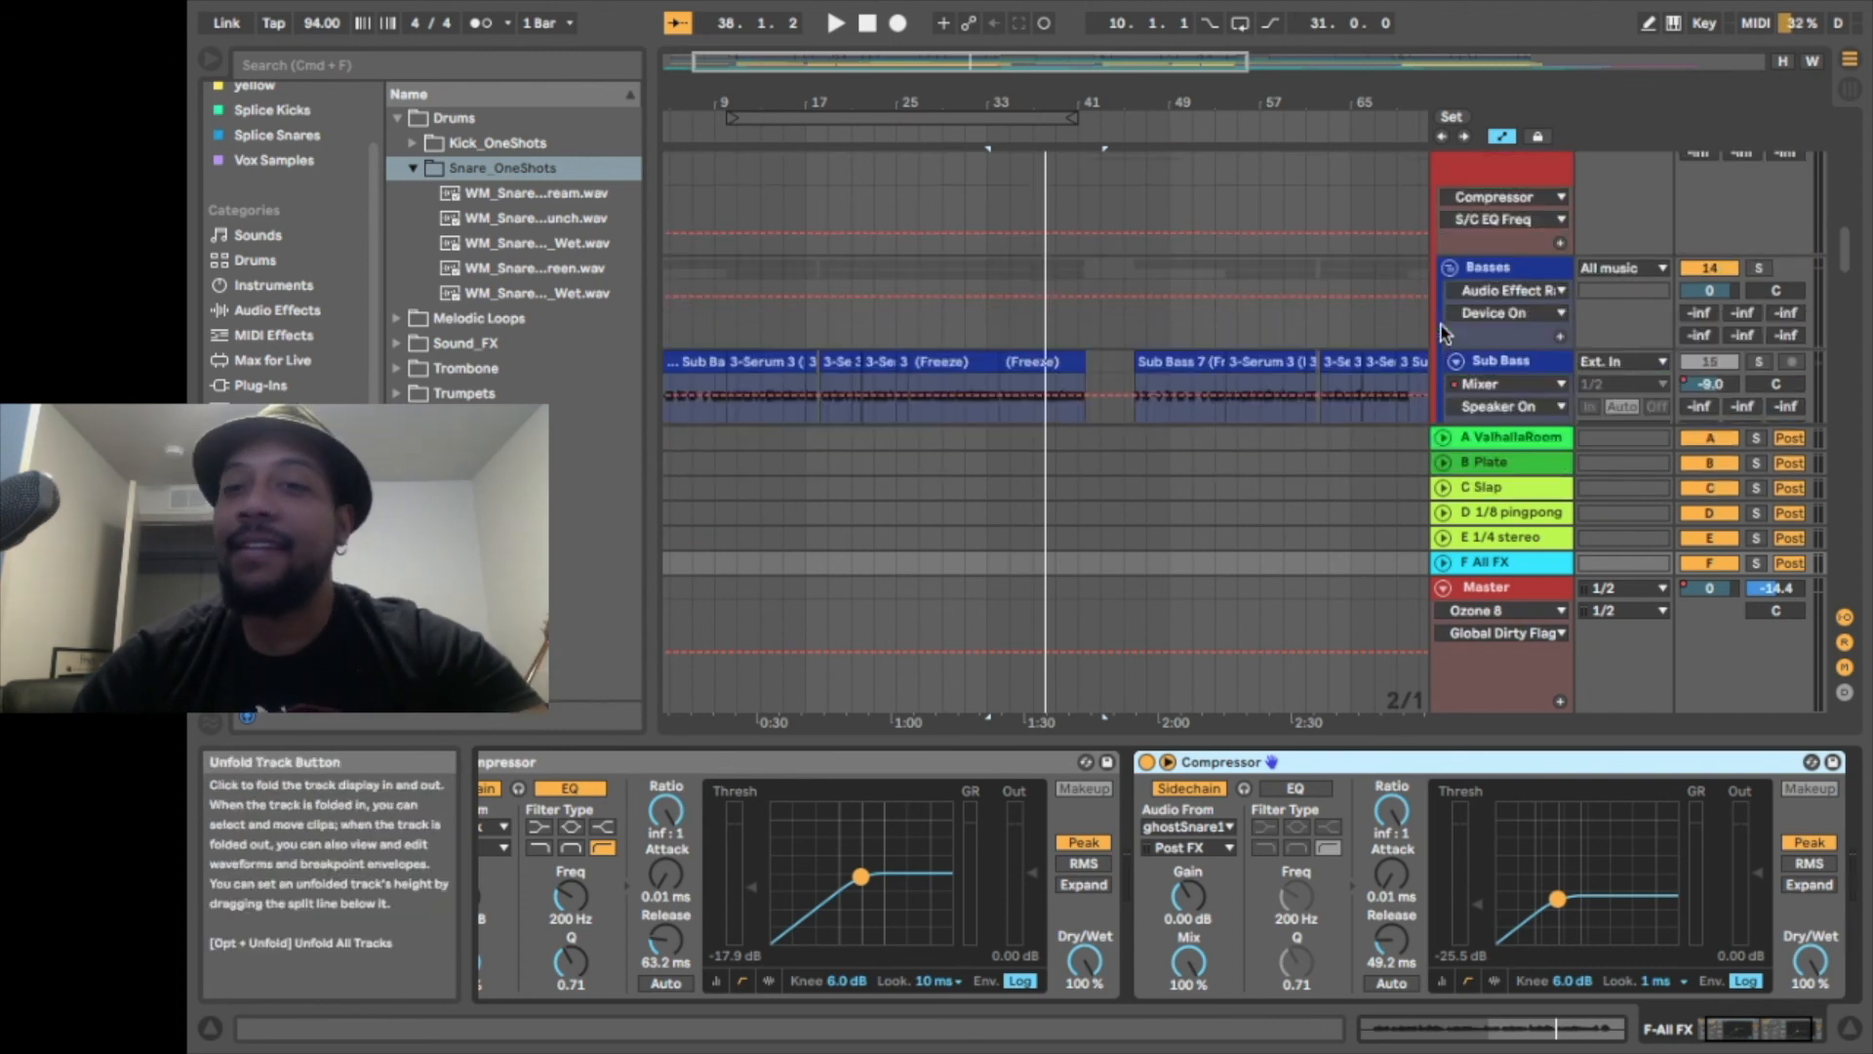
Look through the bass, chord, lead and horn tracks in the arrangement
scroll(1512, 444, "down", 4)
scroll(1514, 444, "down", 5)
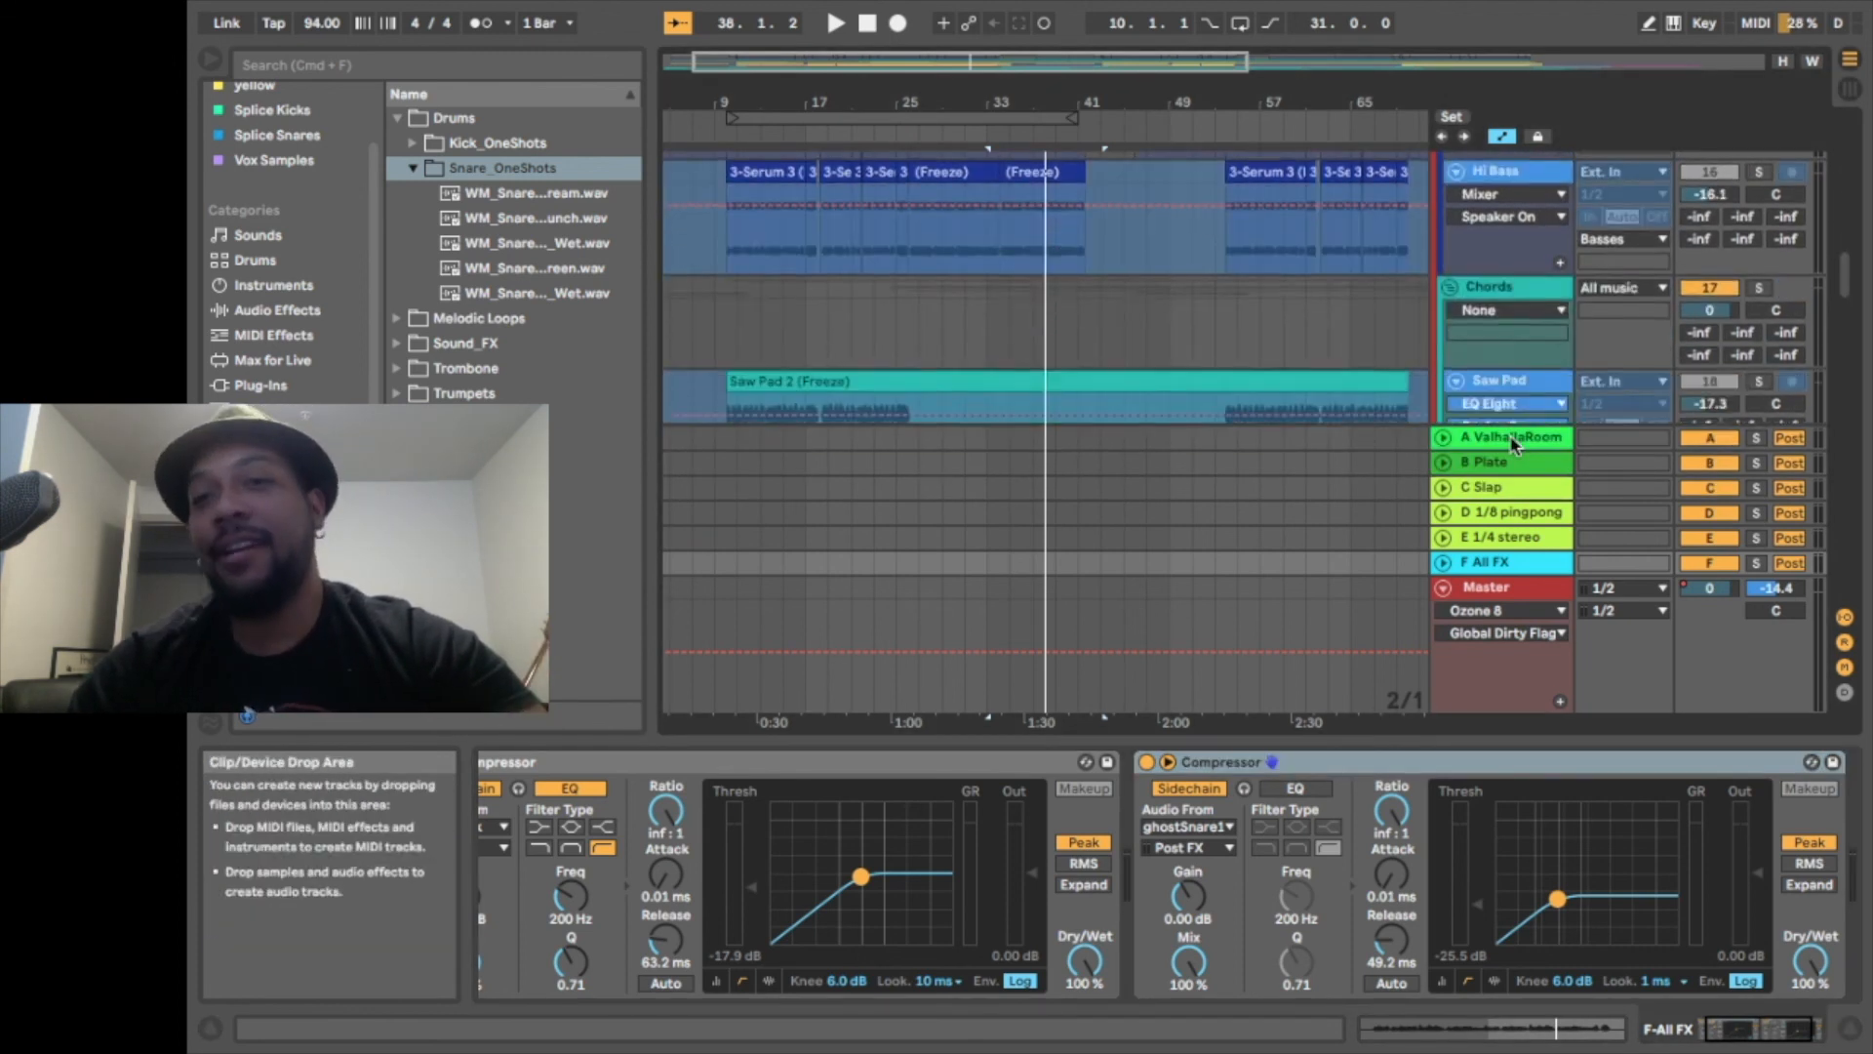
scroll(1514, 444, "down", 8)
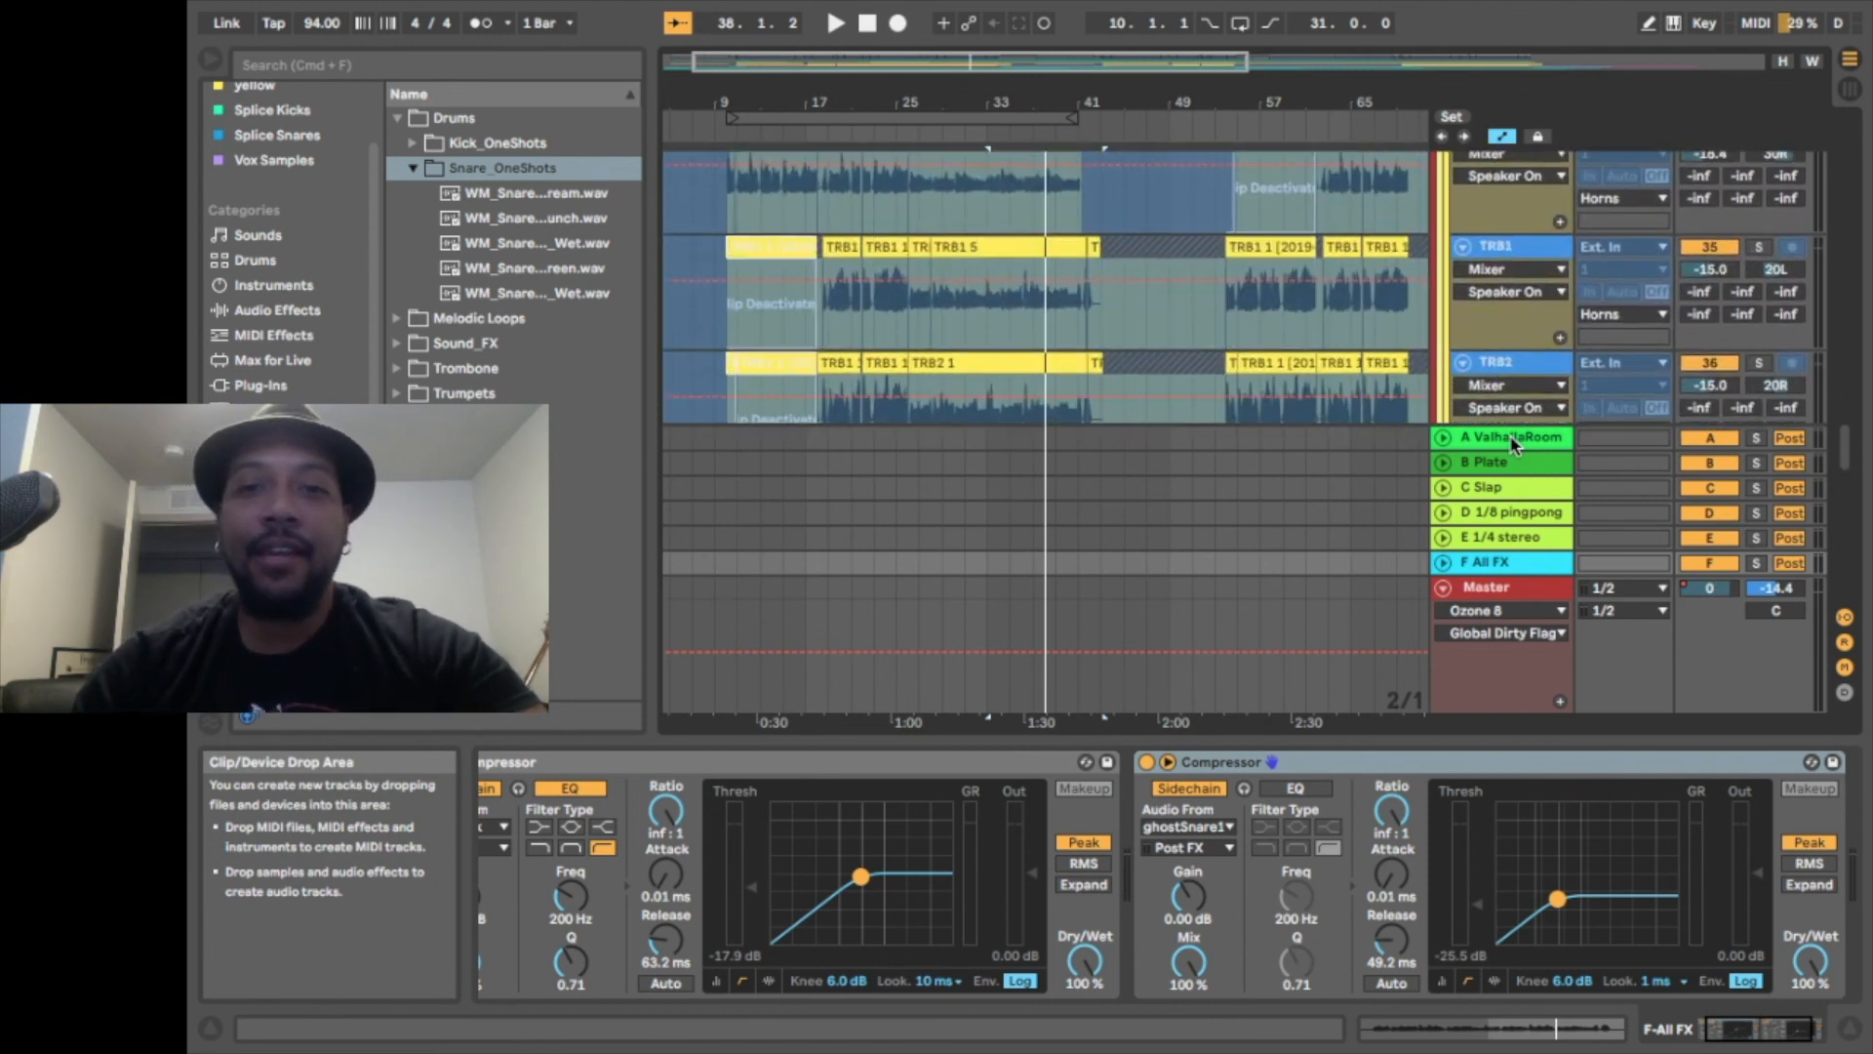
scroll(1515, 444, "up", 5)
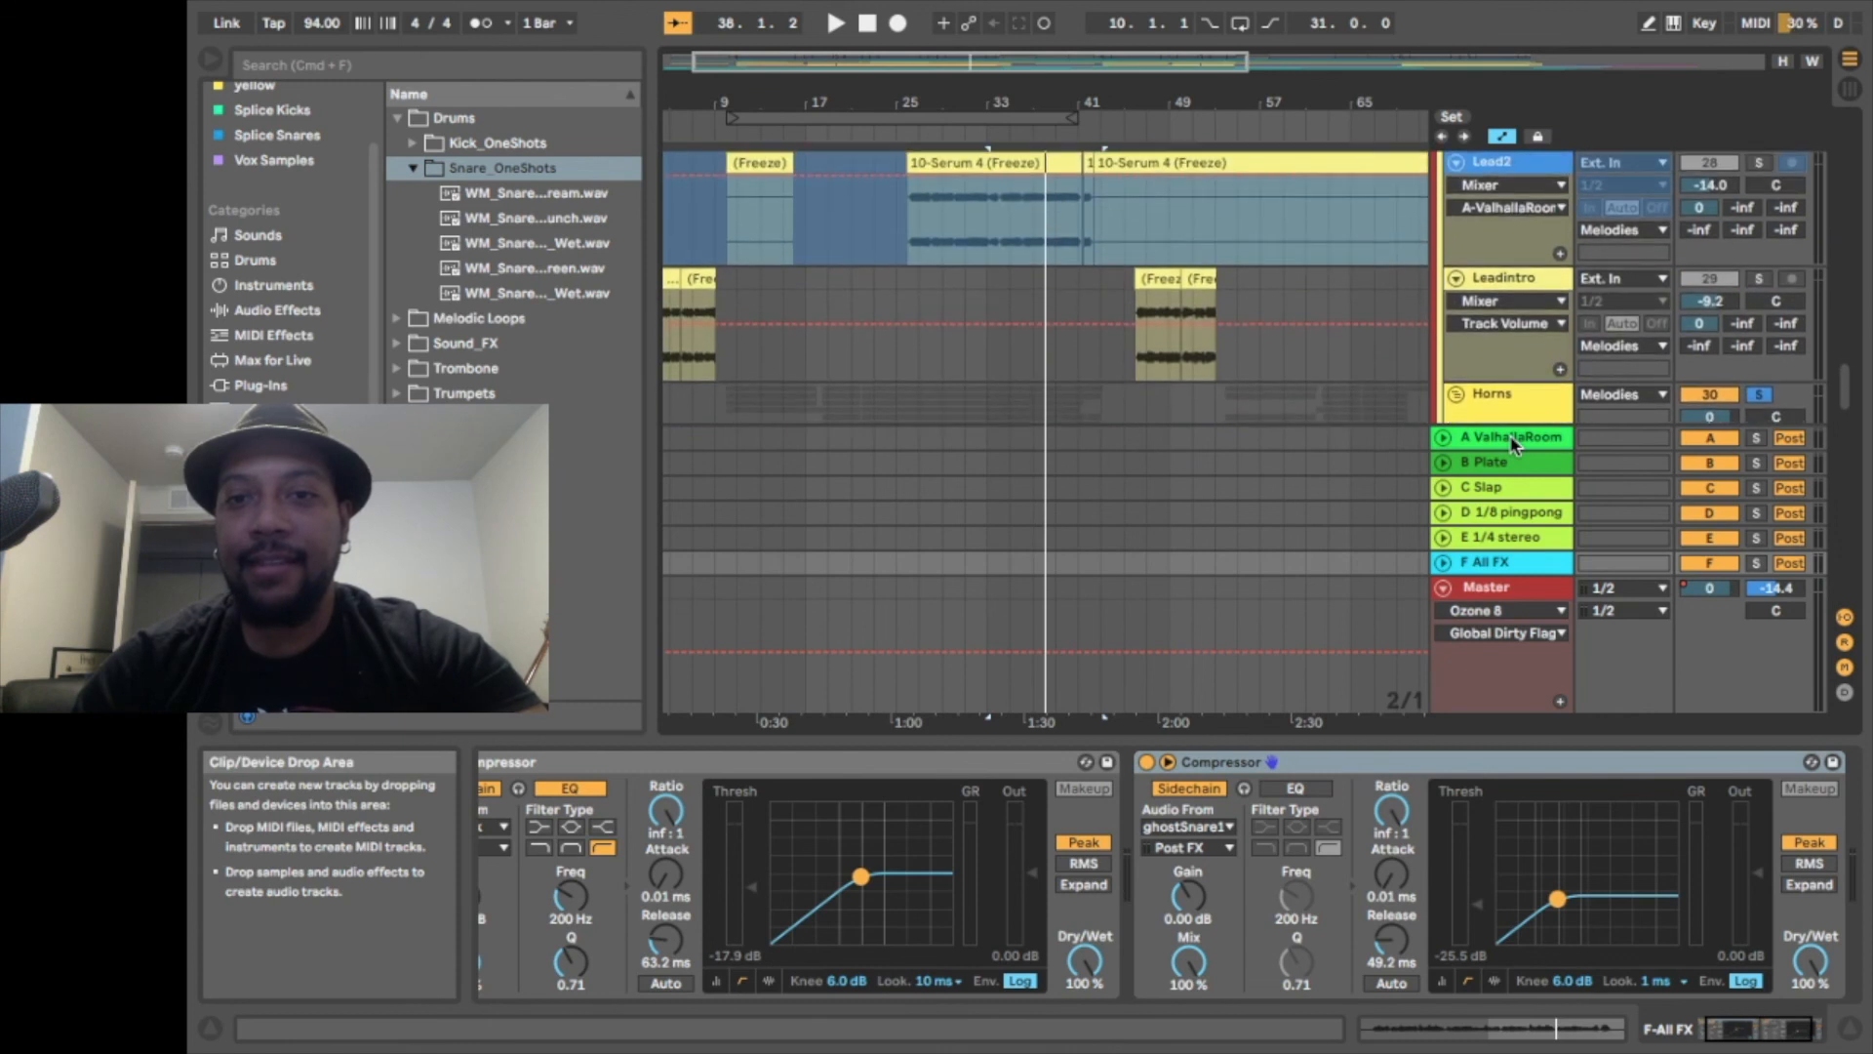
scroll(1196, 322, "down", 5)
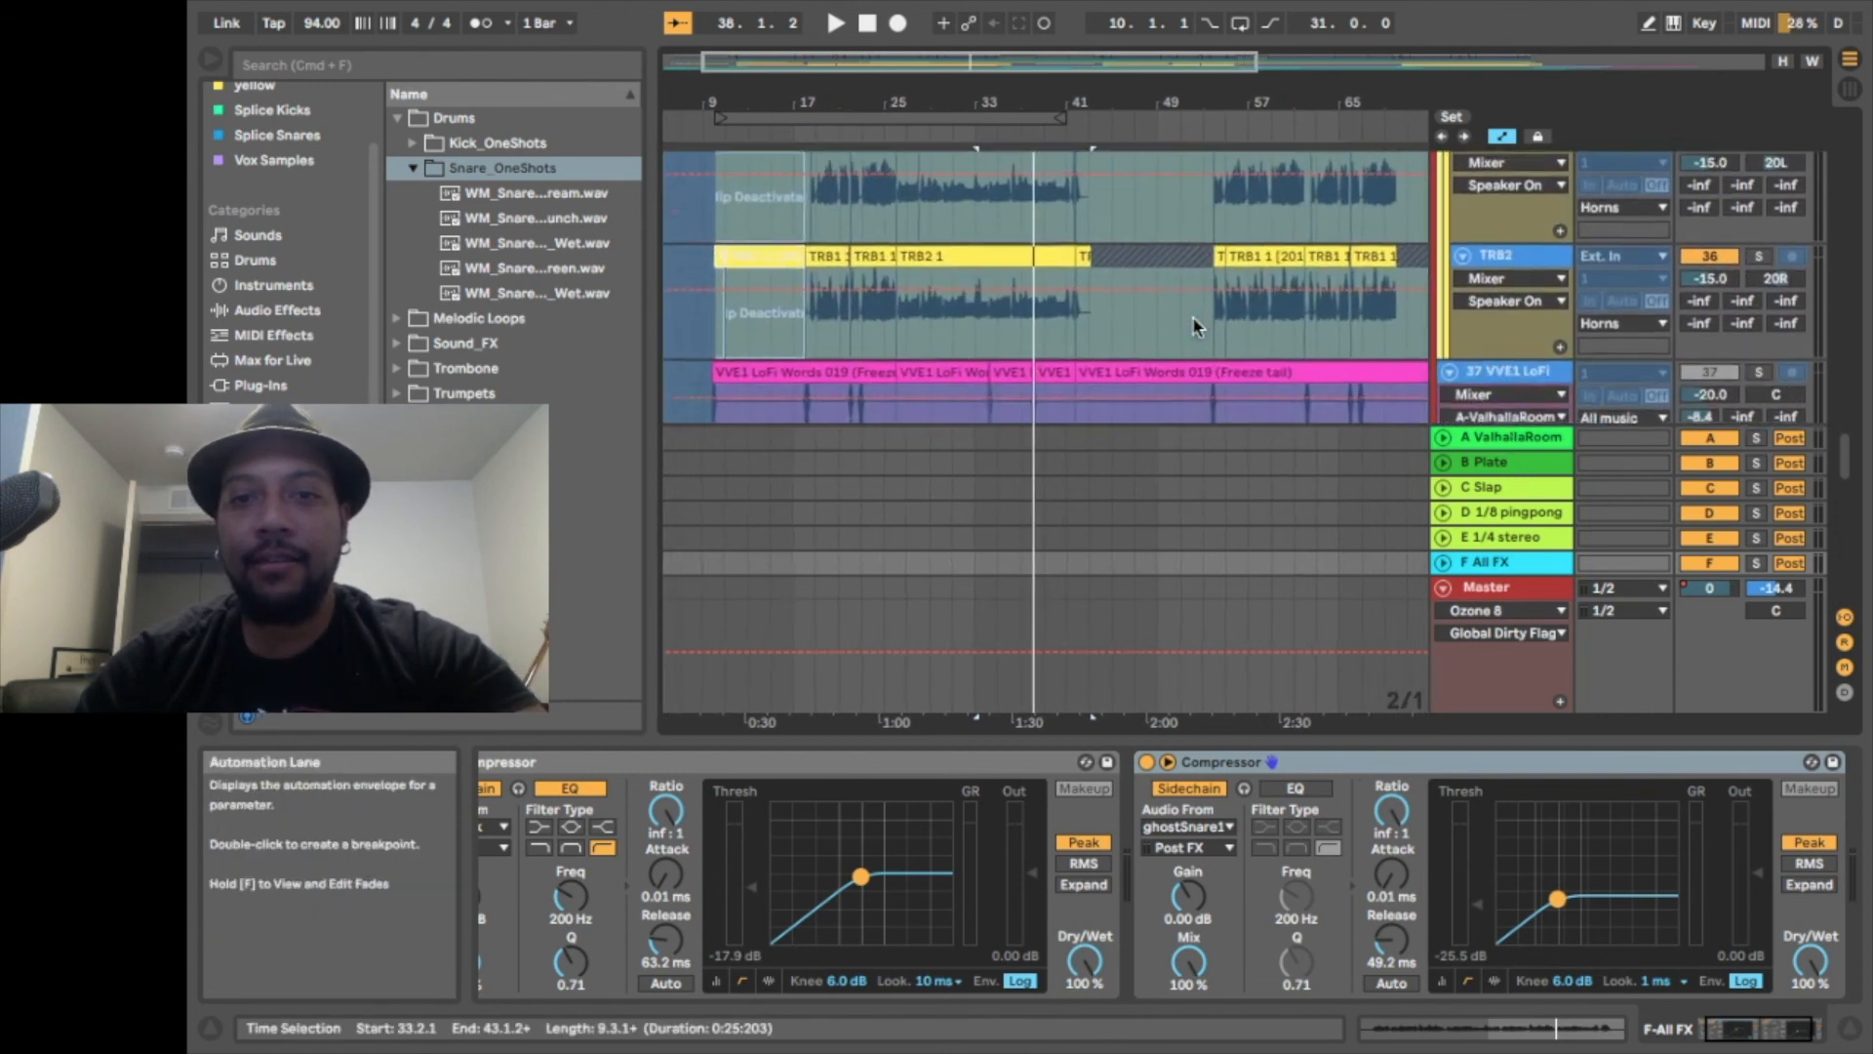
scroll(1196, 327, "up", 5)
scroll(1196, 327, "down", 4)
scroll(1196, 327, "up", 3)
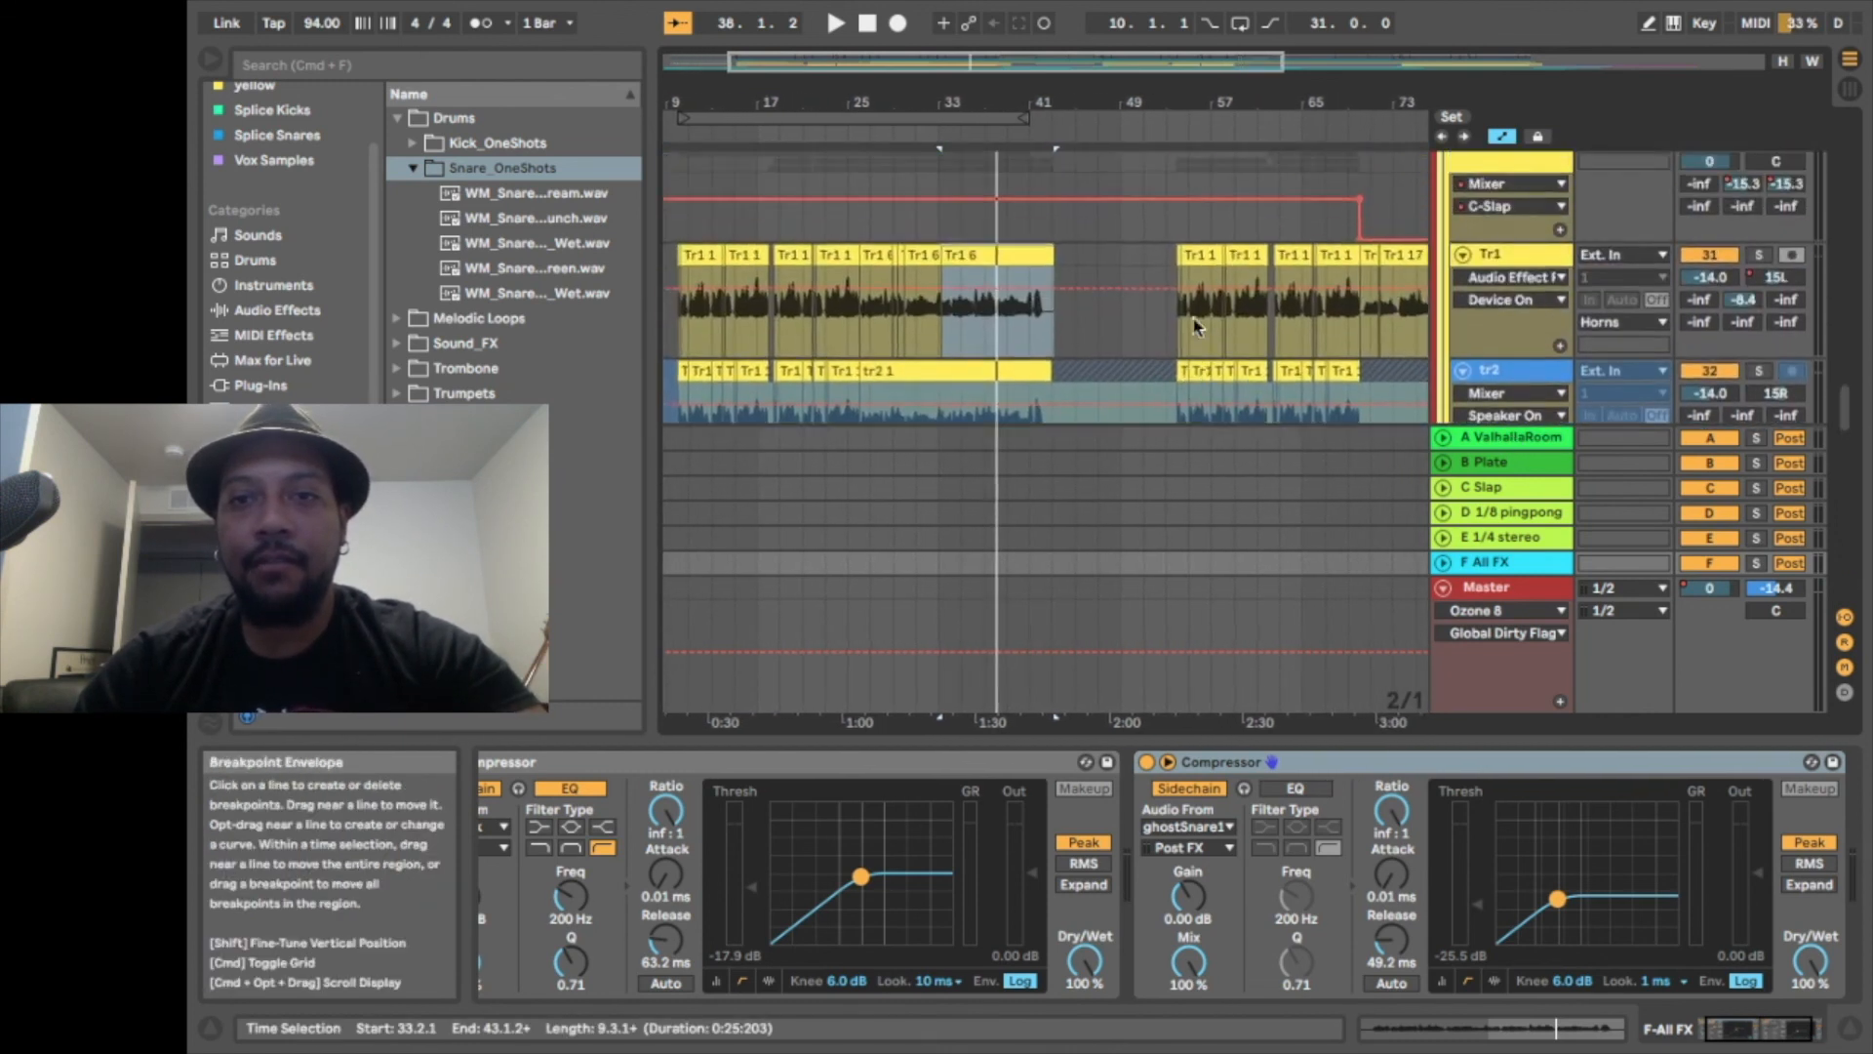
scroll(1196, 327, "down", 6)
scroll(1196, 327, "up", 4)
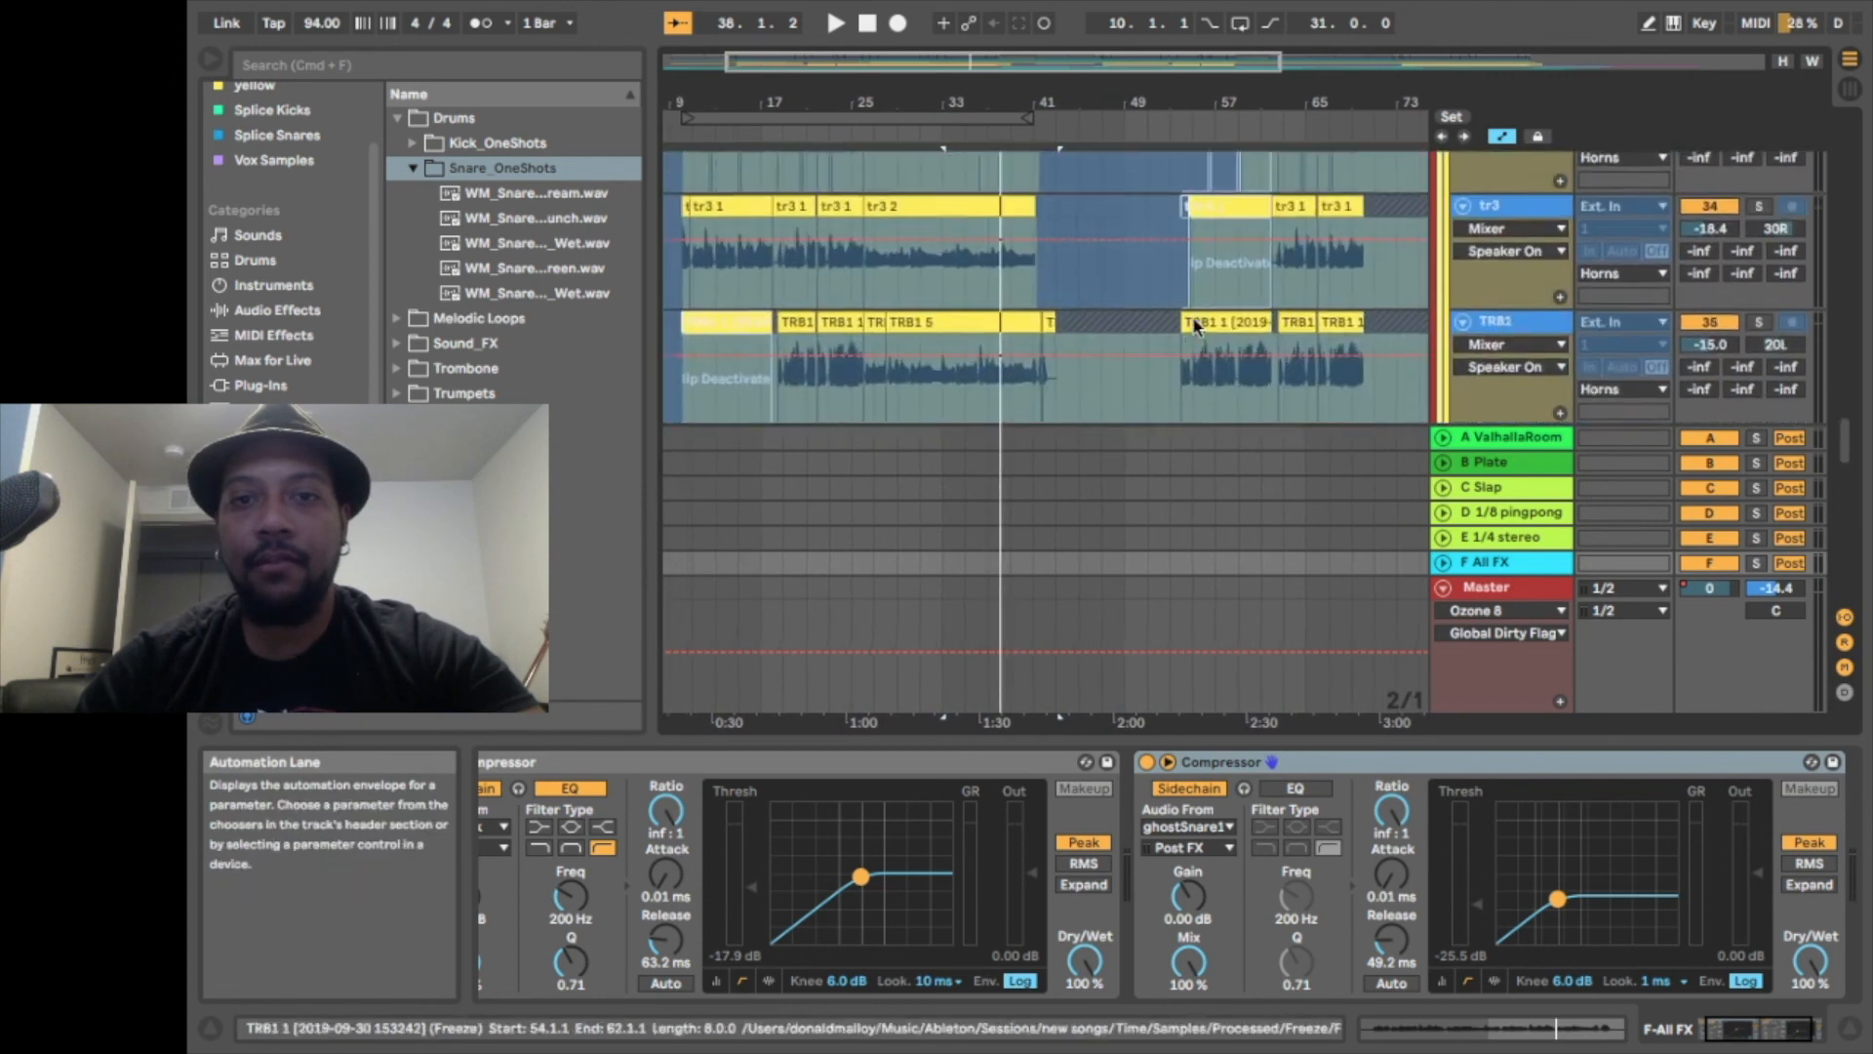
Turn off the Horns group's solo and briefly play from the Leadintro clip at bar 46
scroll(1194, 327, "up", 4)
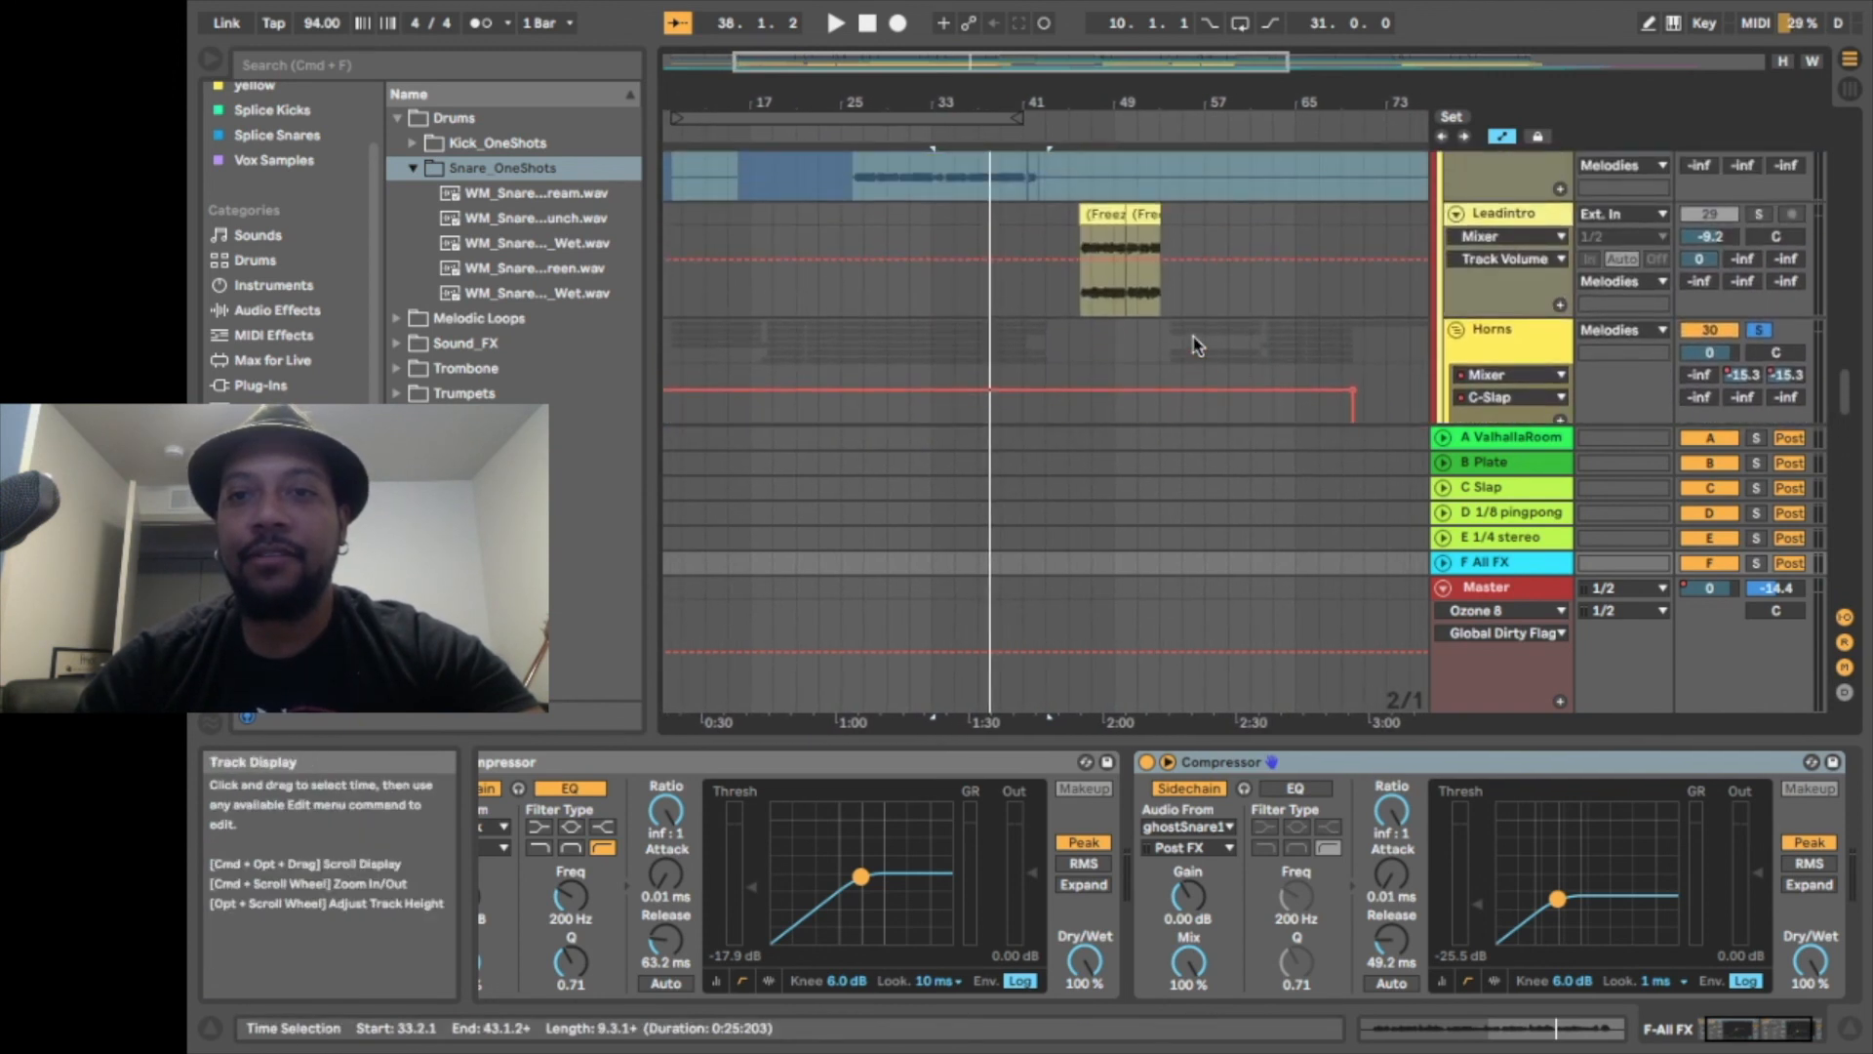
left_click(1102, 244)
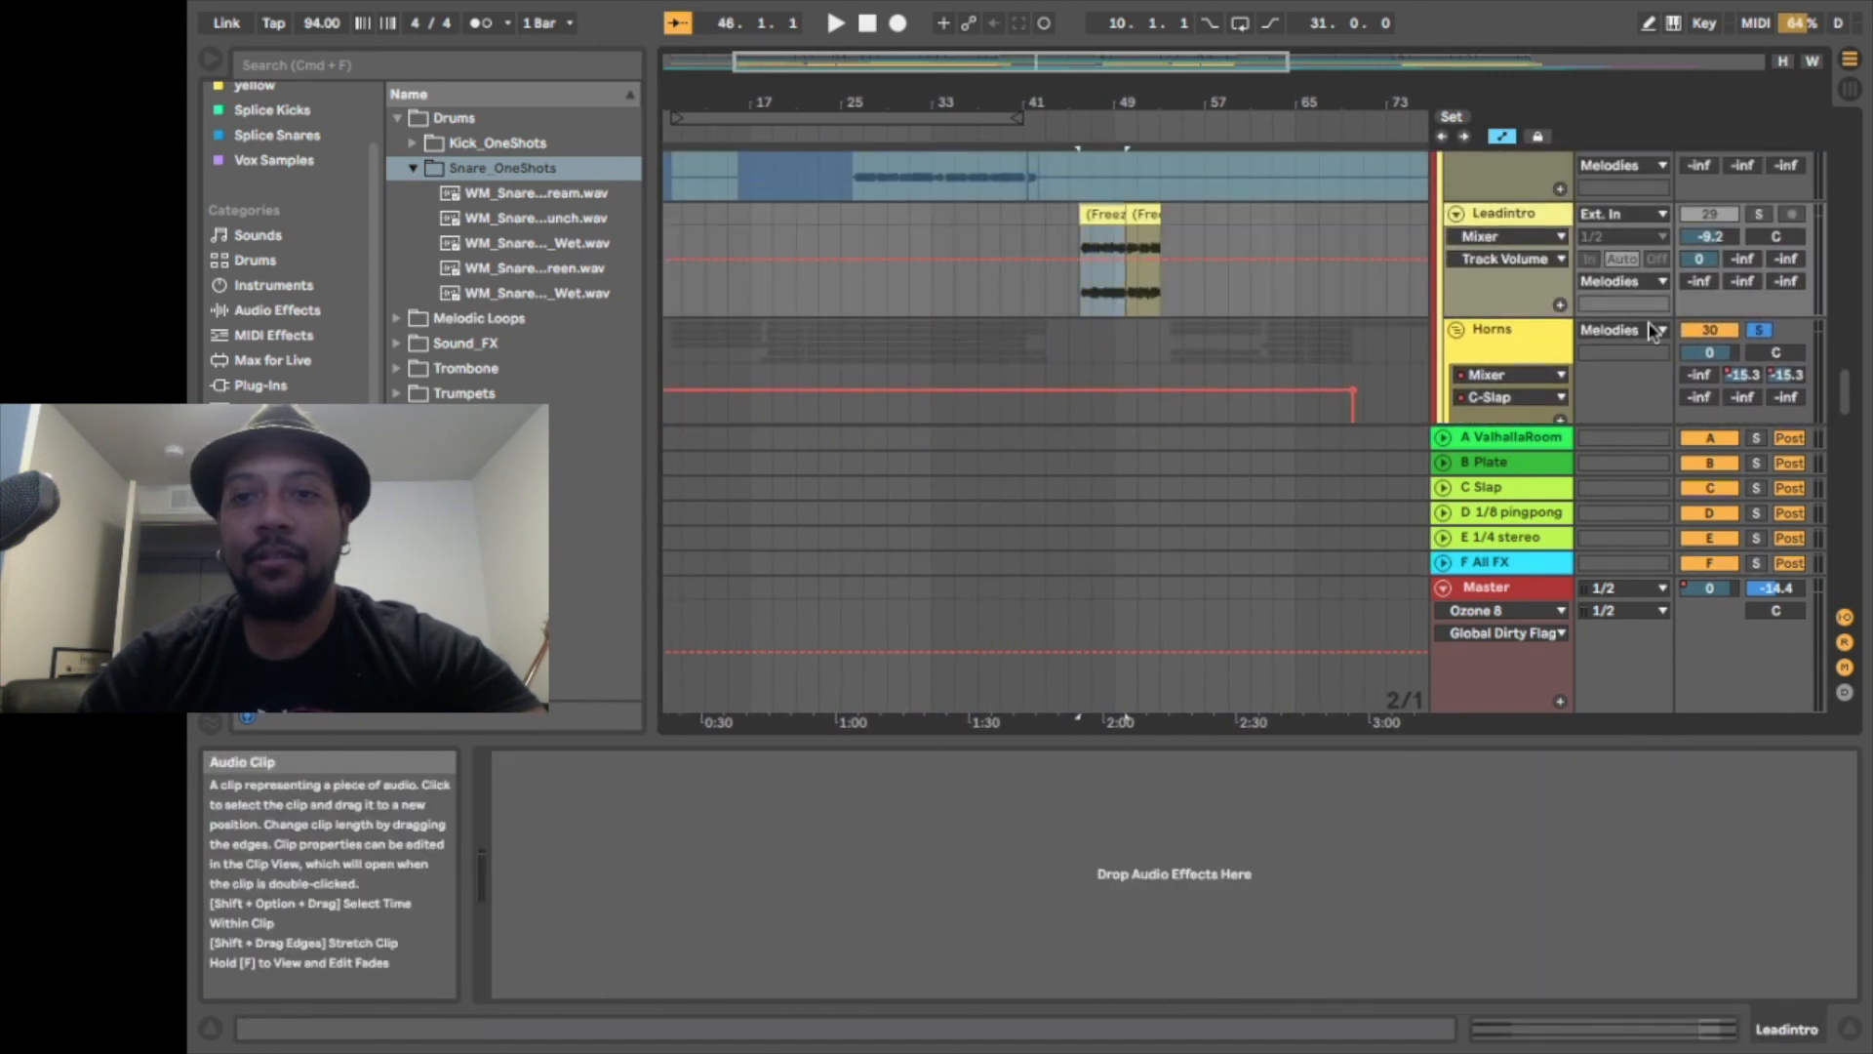
left_click(1756, 330)
key("space")
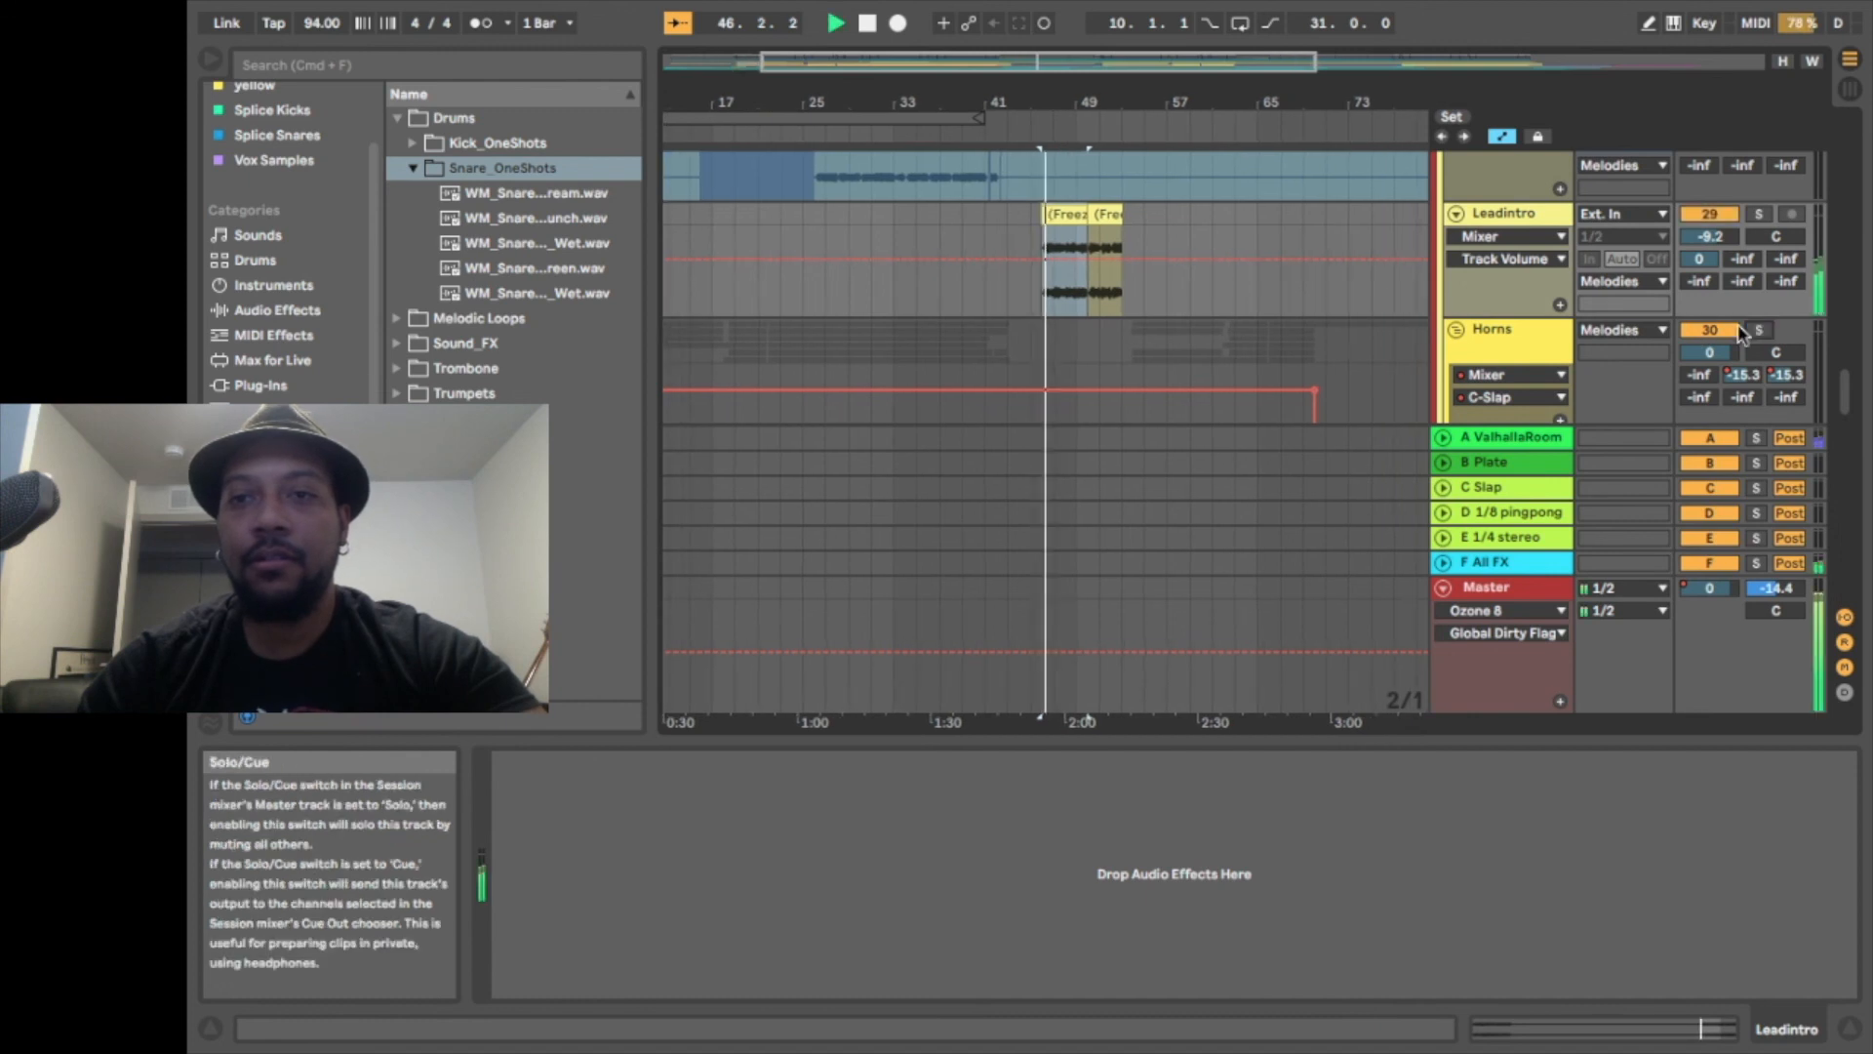
scroll(1251, 309, "down", 3)
key("space")
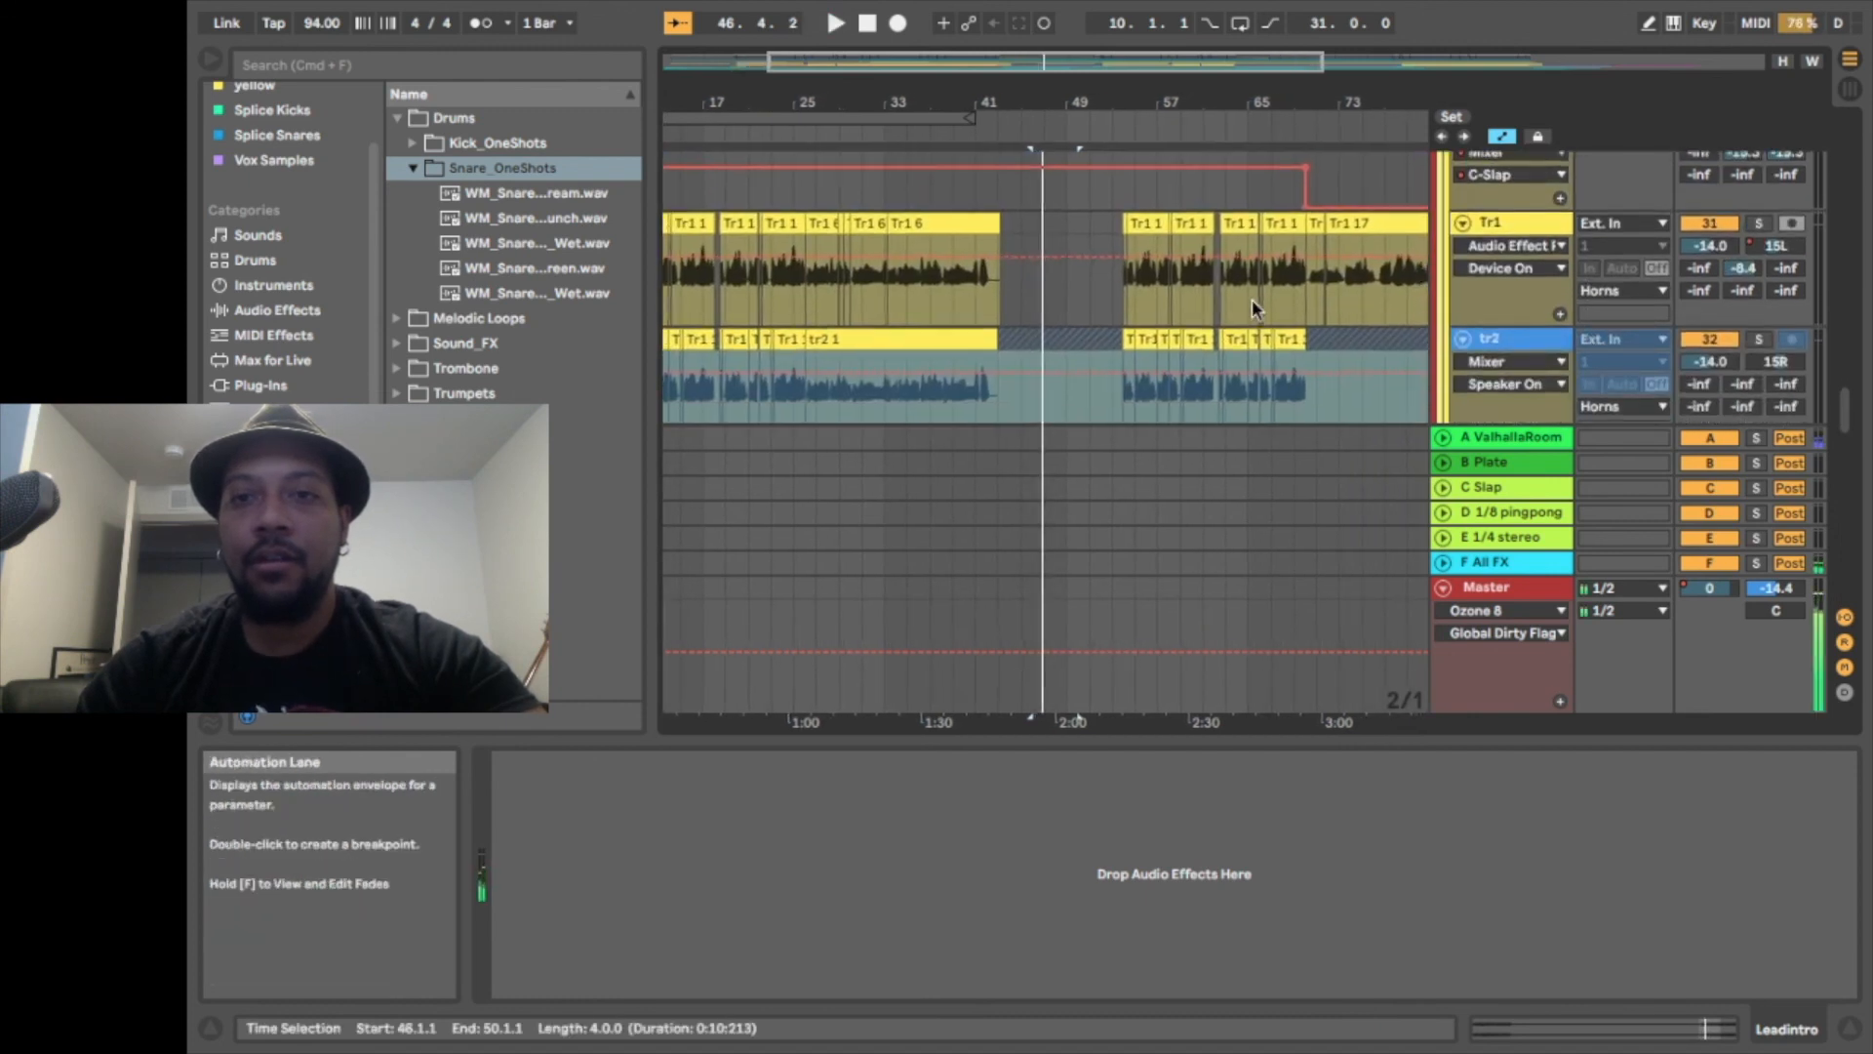
Play from the Tr1 17 clip at bar 71, locate the Solo pad track and stop playback
scroll(1253, 311, "right", 3)
scroll(1253, 311, "down", 1)
left_click(1117, 192)
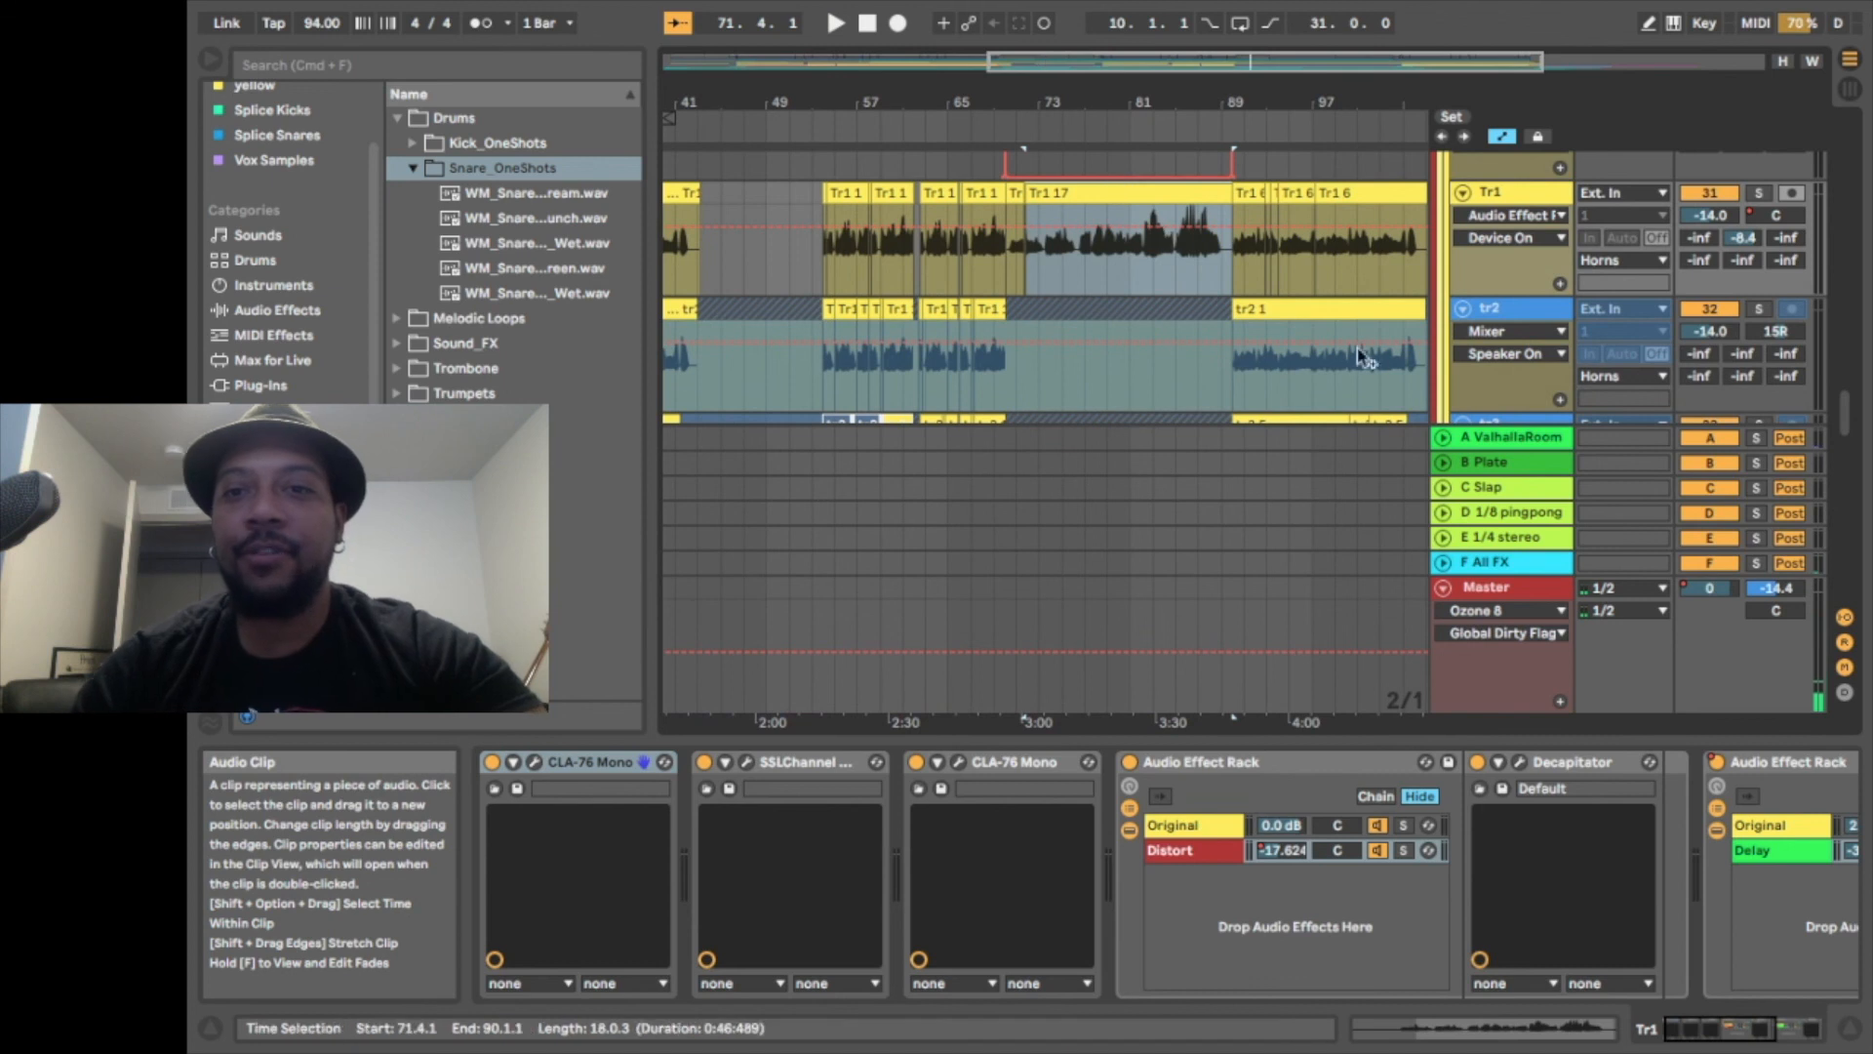
key("space")
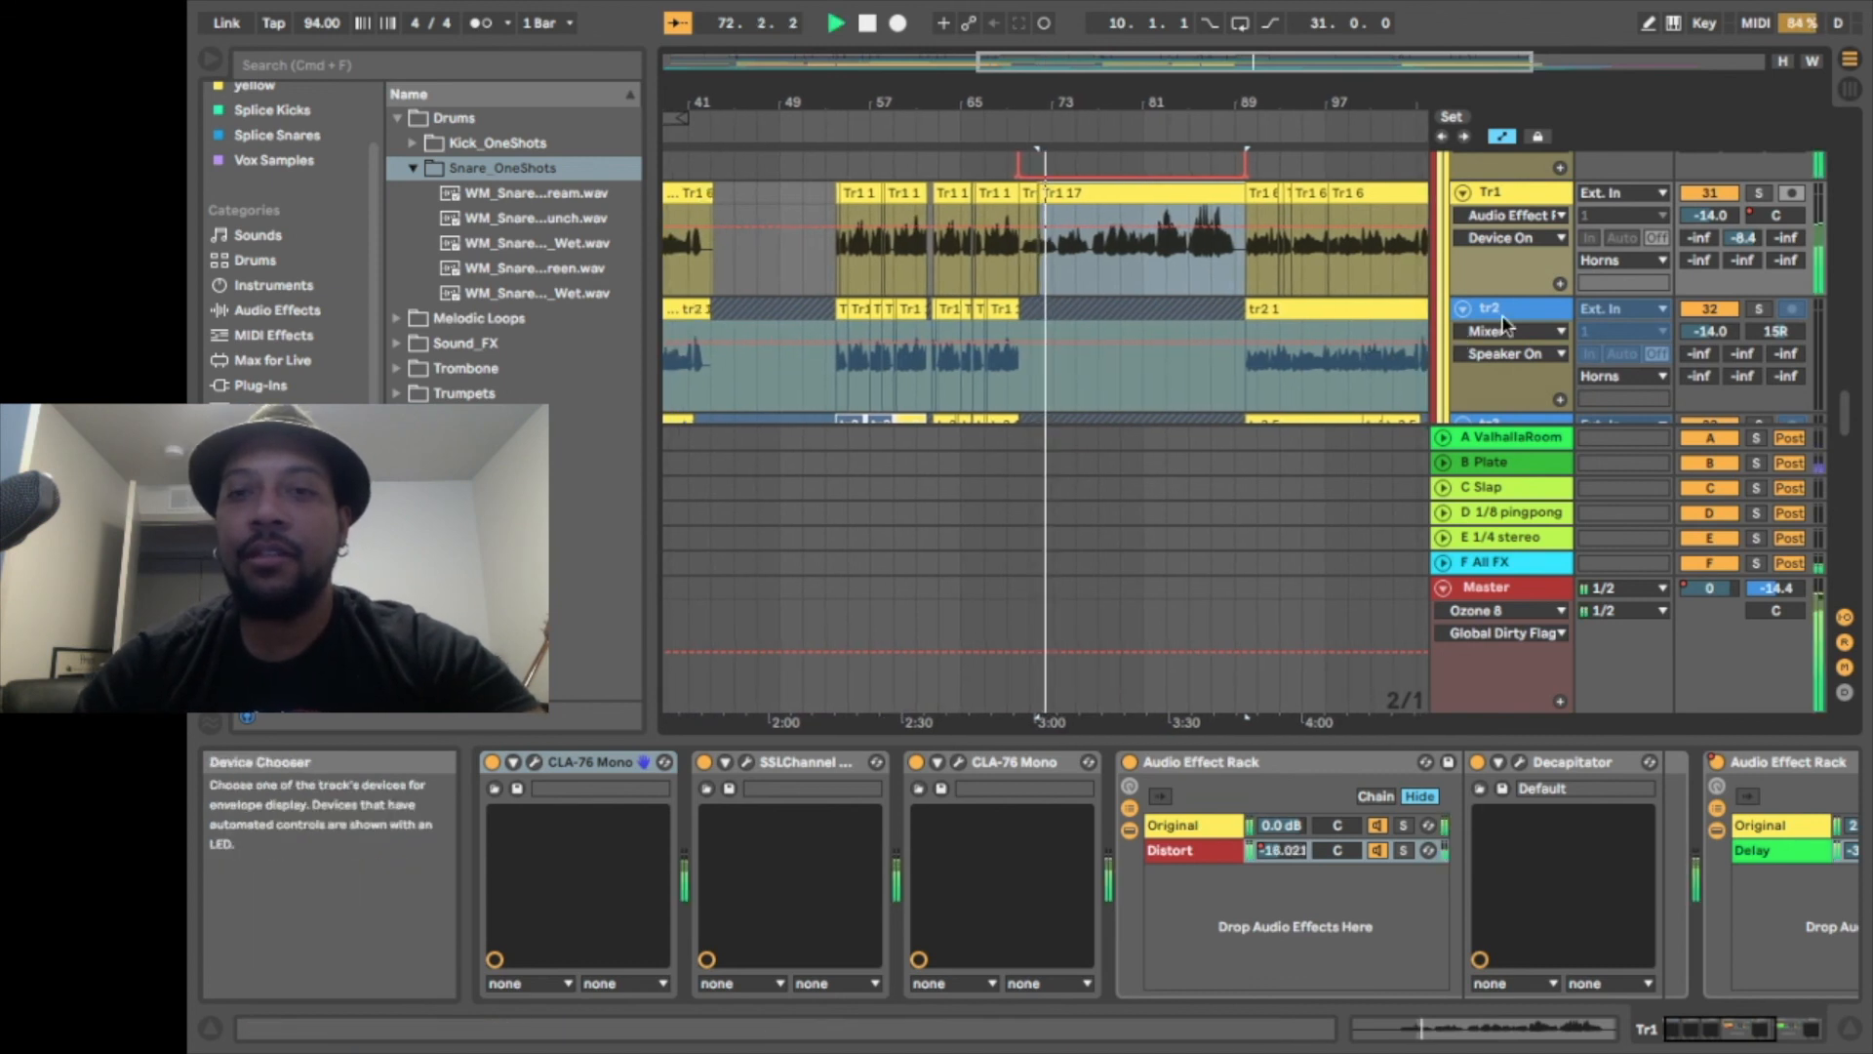
scroll(1504, 323, "down", 10)
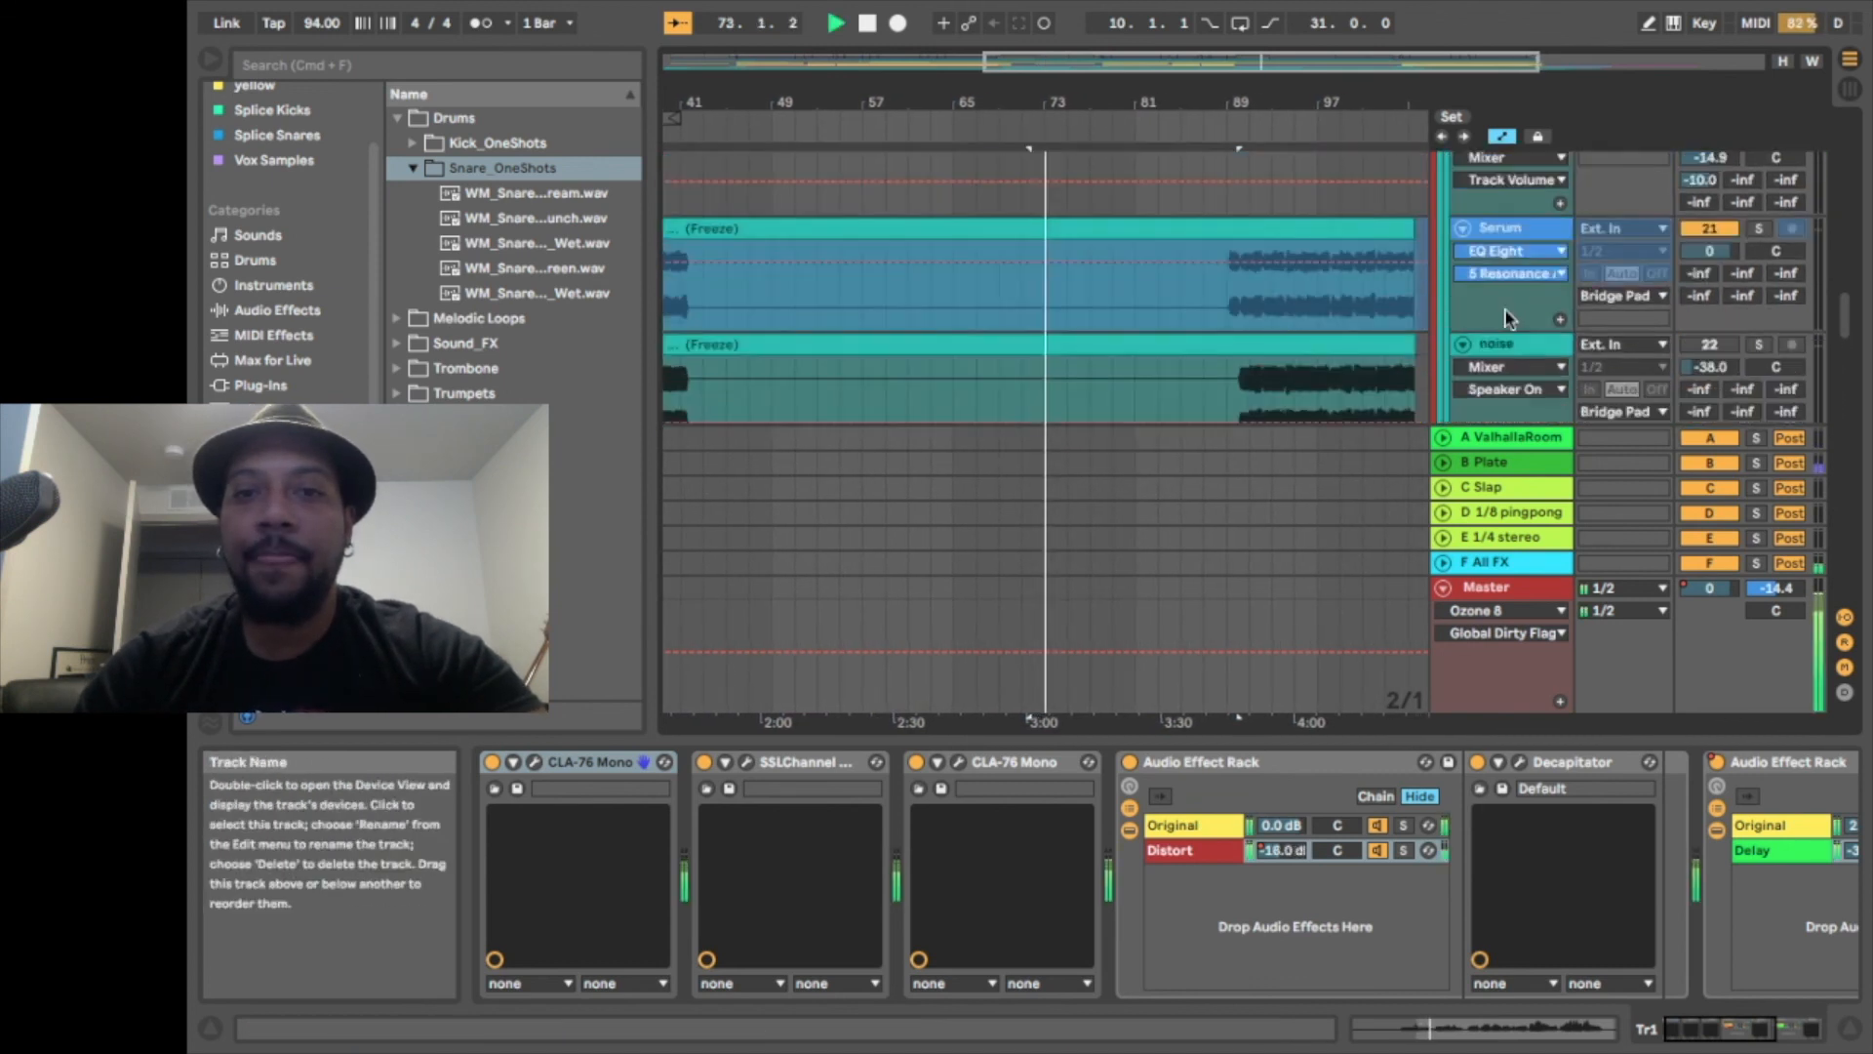
scroll(1503, 318, "up", 5)
key("space")
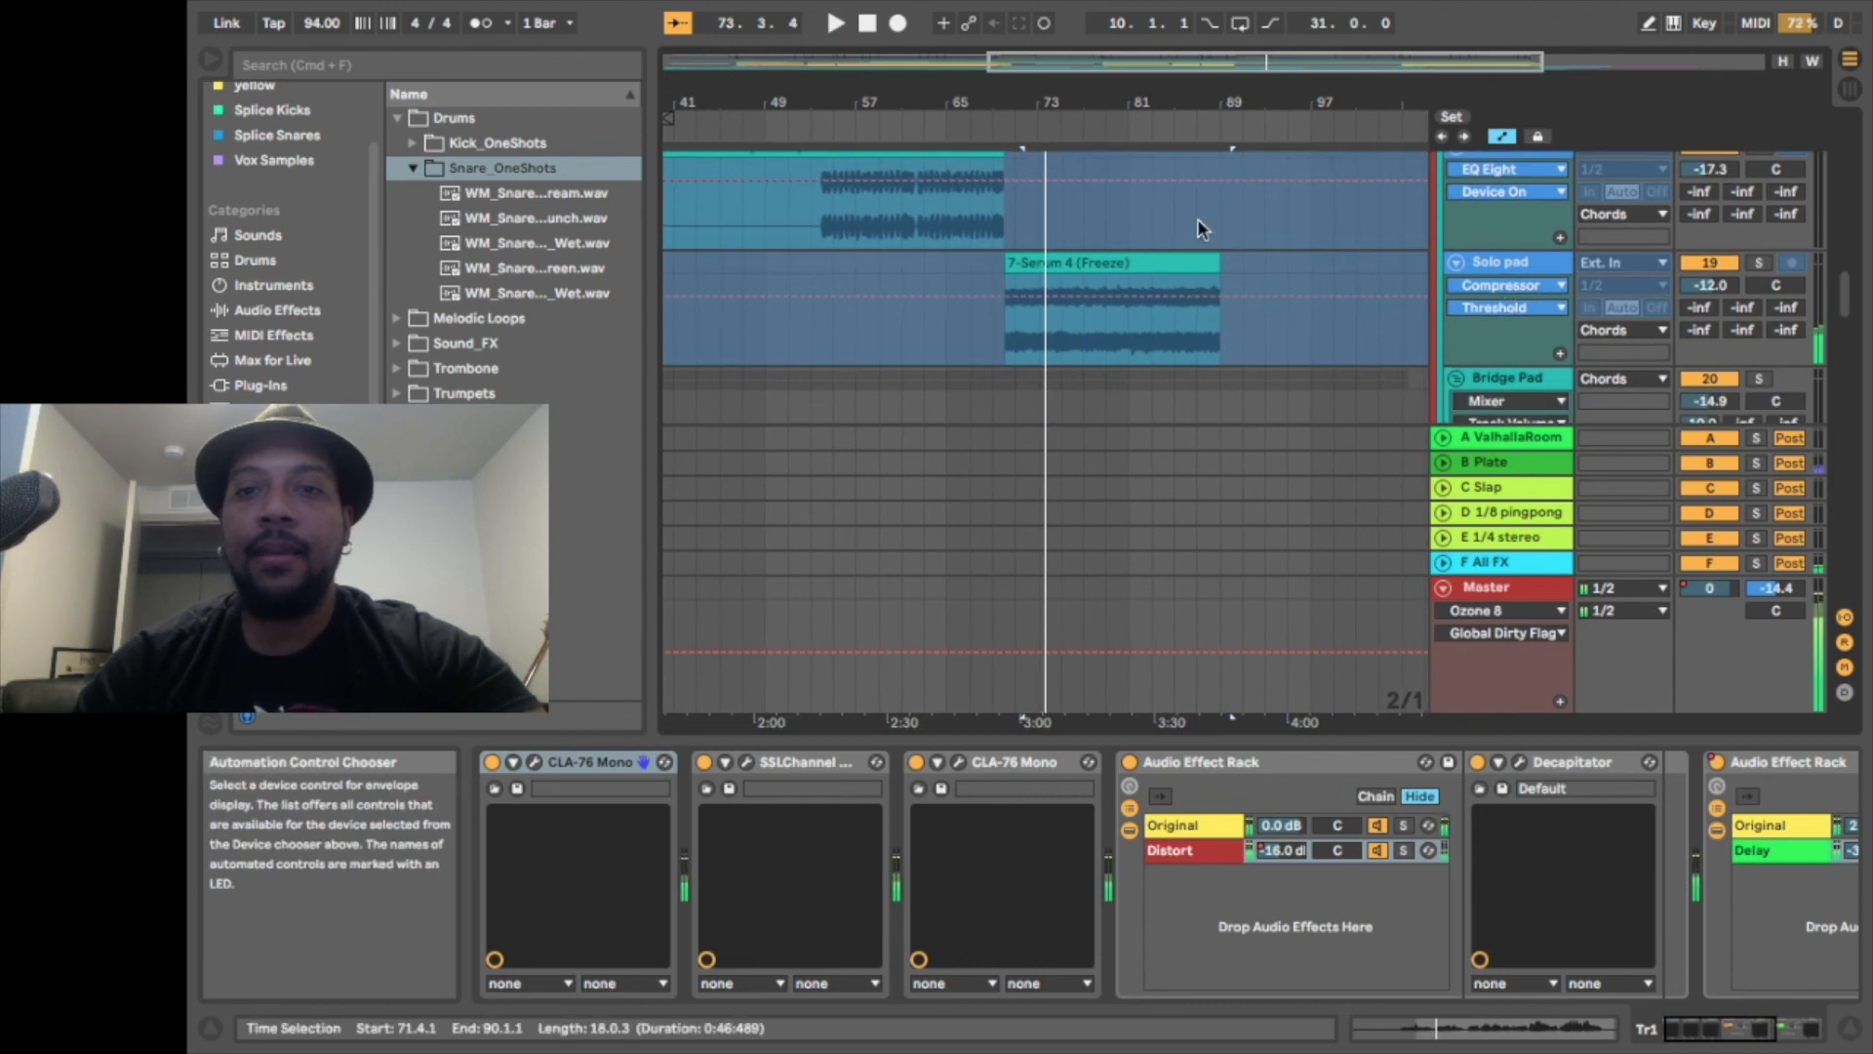
Select the 7-Serum 4 clip on Solo pad and review the track's frozen effects, from White2A to the Compressor
left_click(1147, 260)
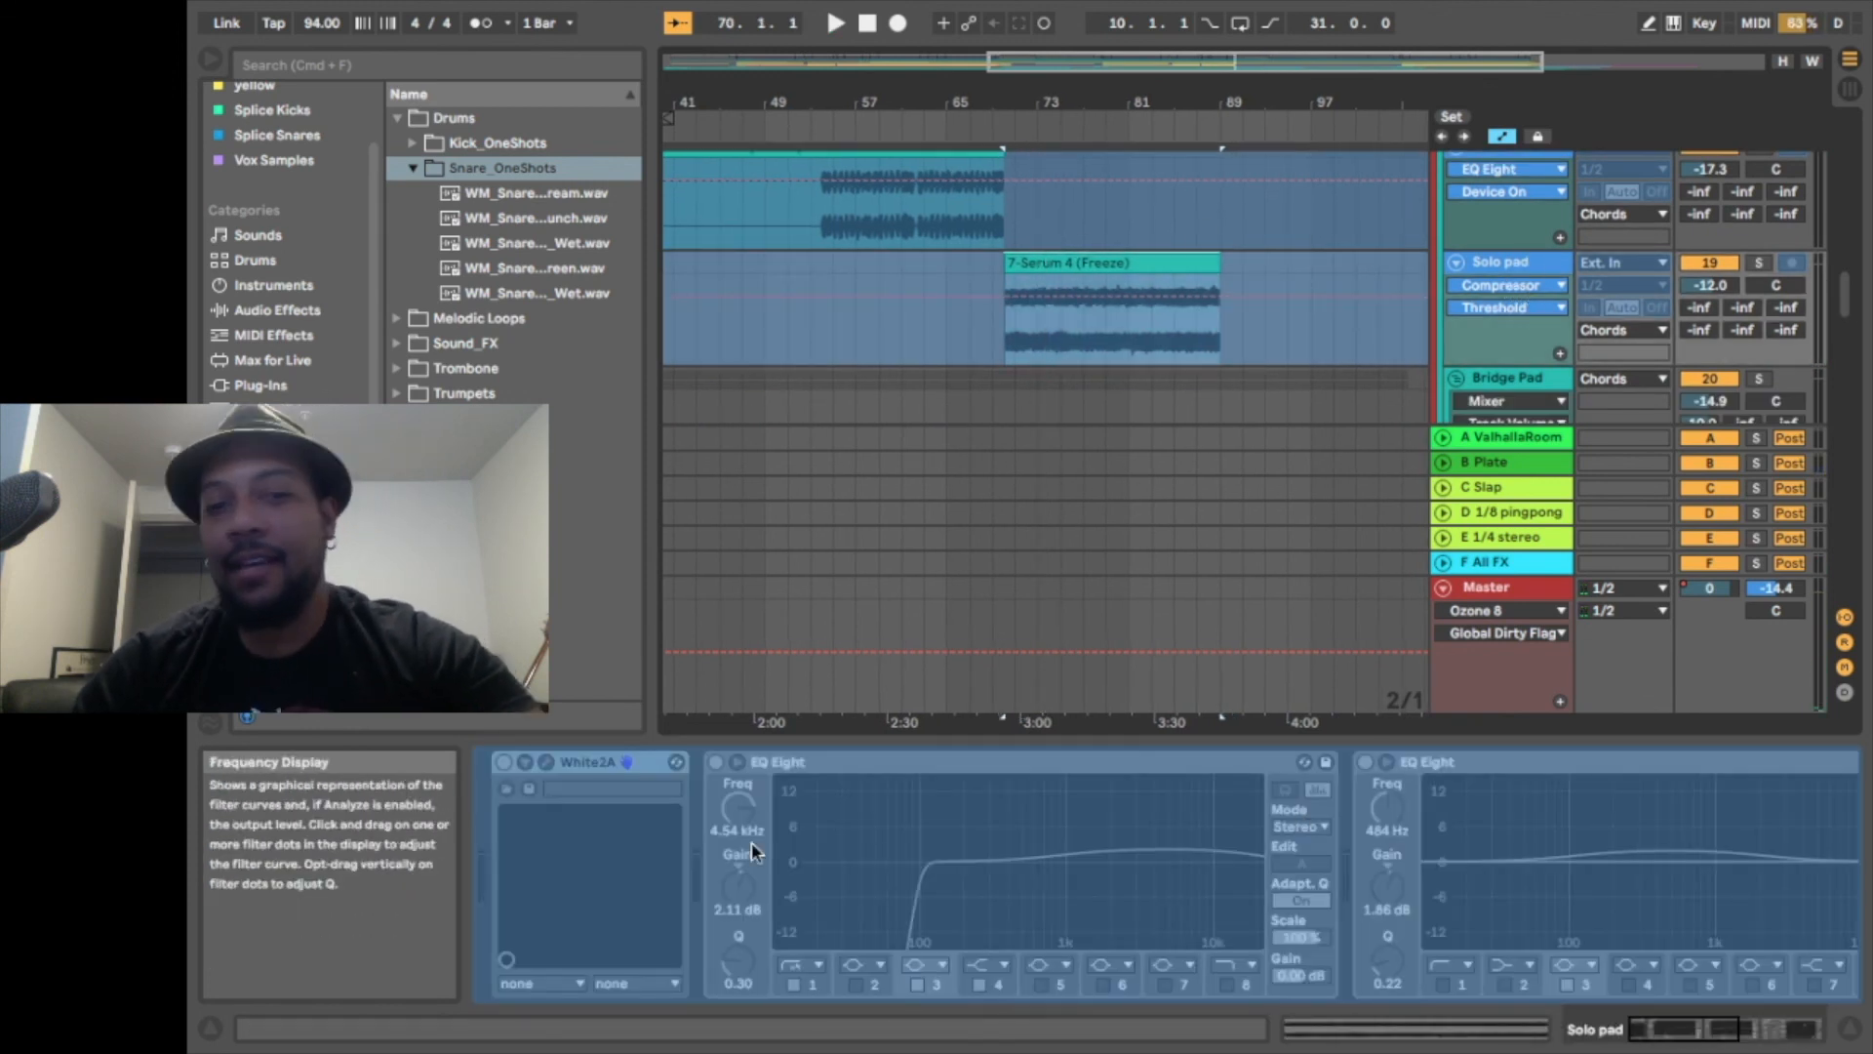
scroll(905, 868, "right", 3)
scroll(904, 868, "right", 6)
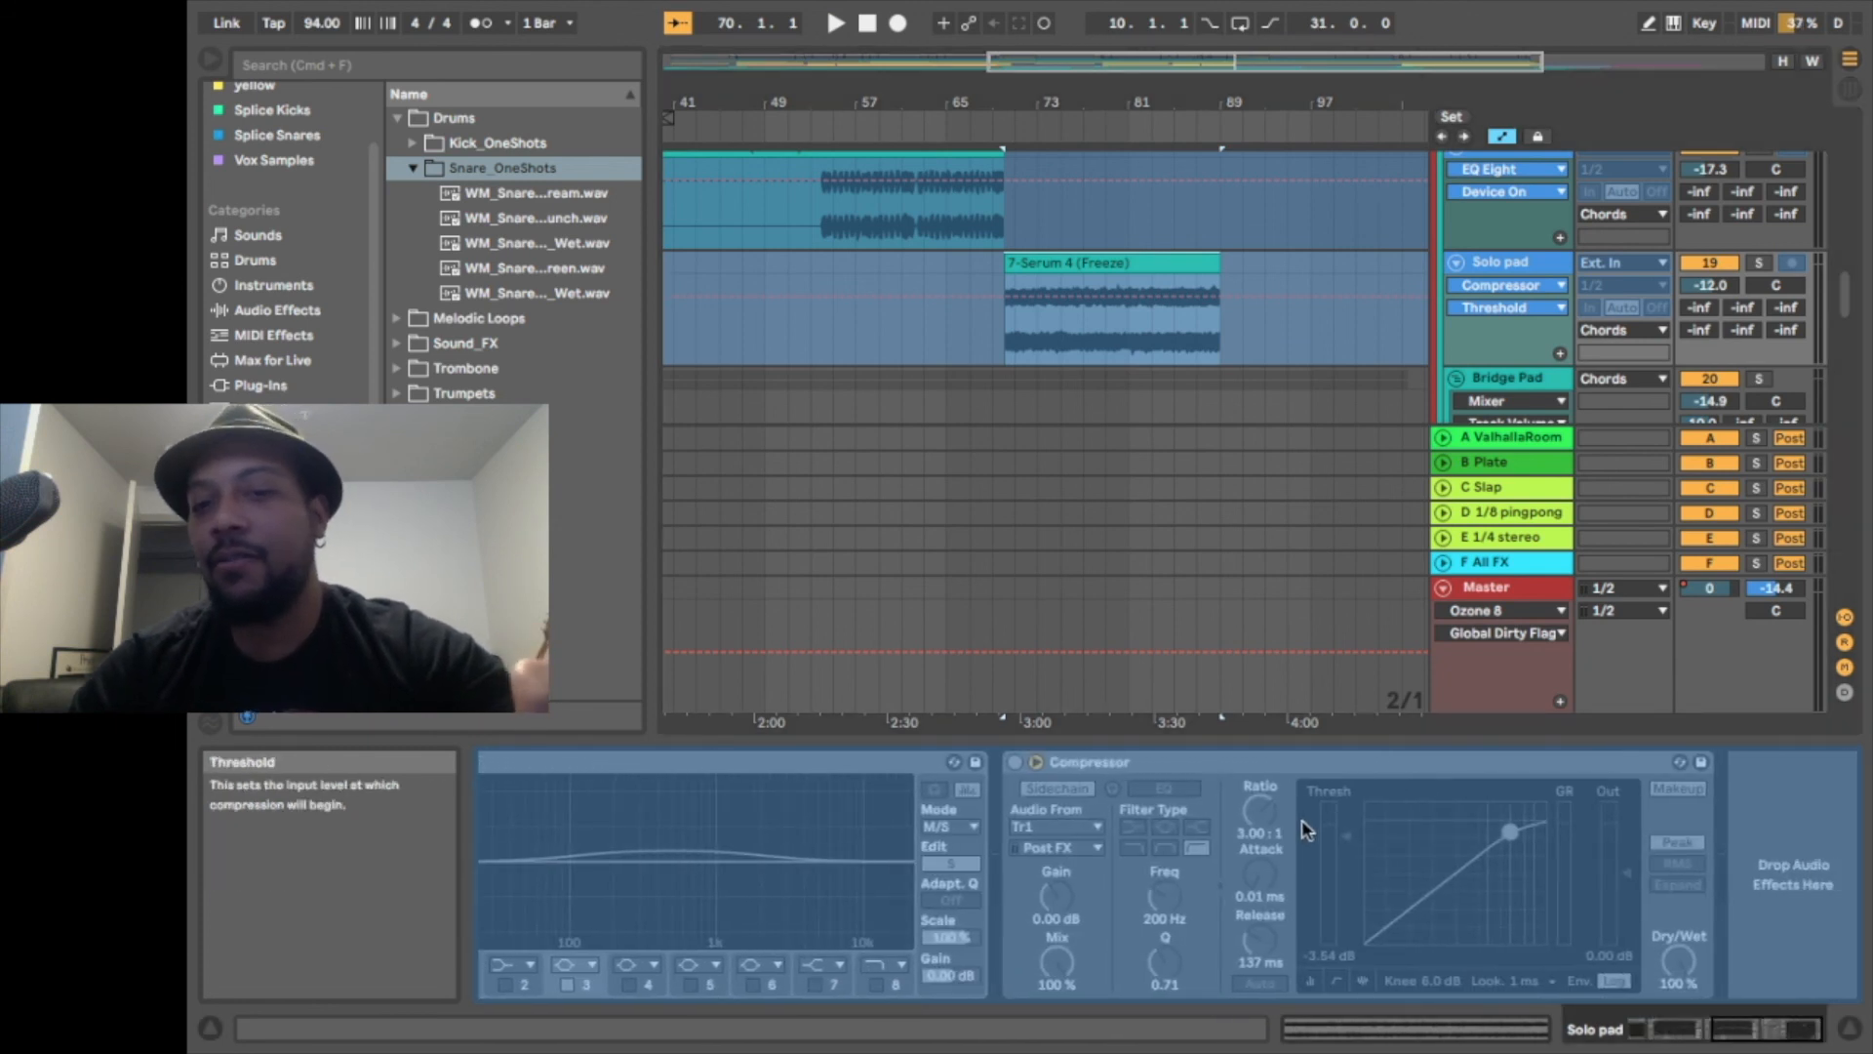
Unfreeze the Solo pad track and select its Compressor, which is sidechained from Tr1
left_click(1501, 264)
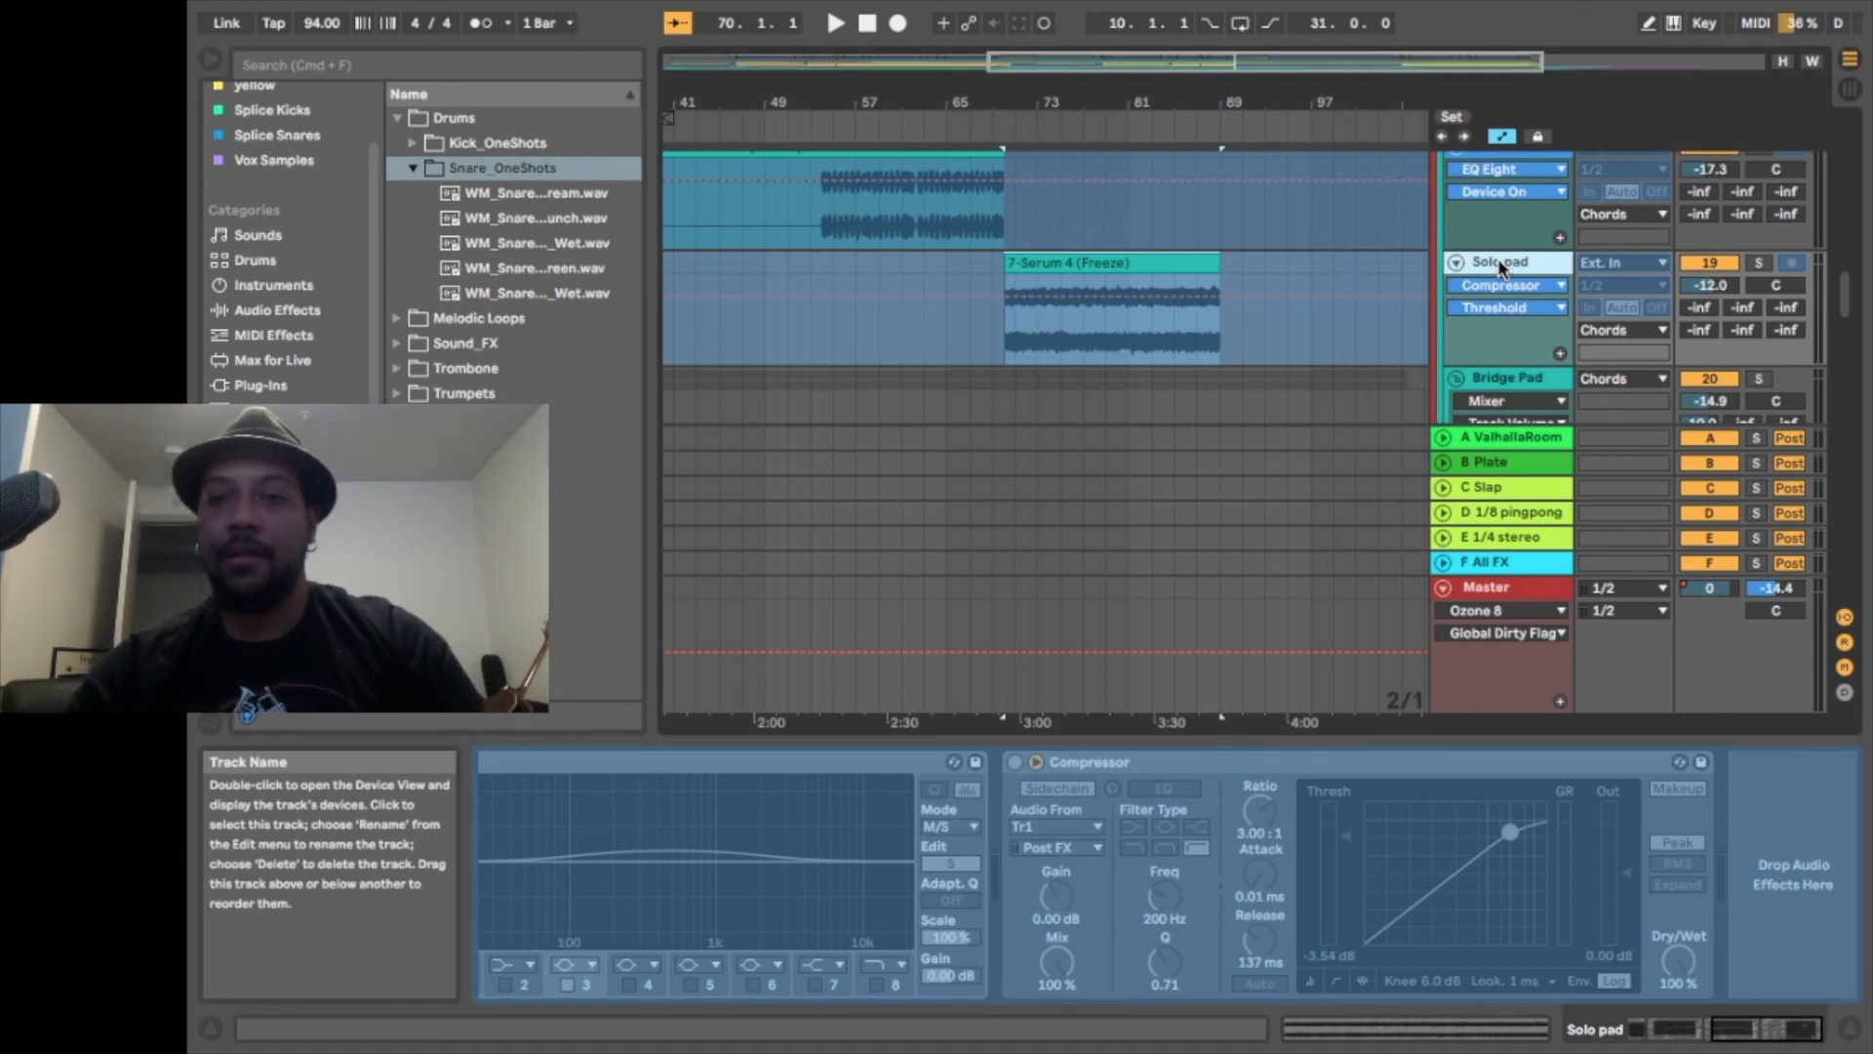
right_click(1500, 264)
left_click(1567, 413)
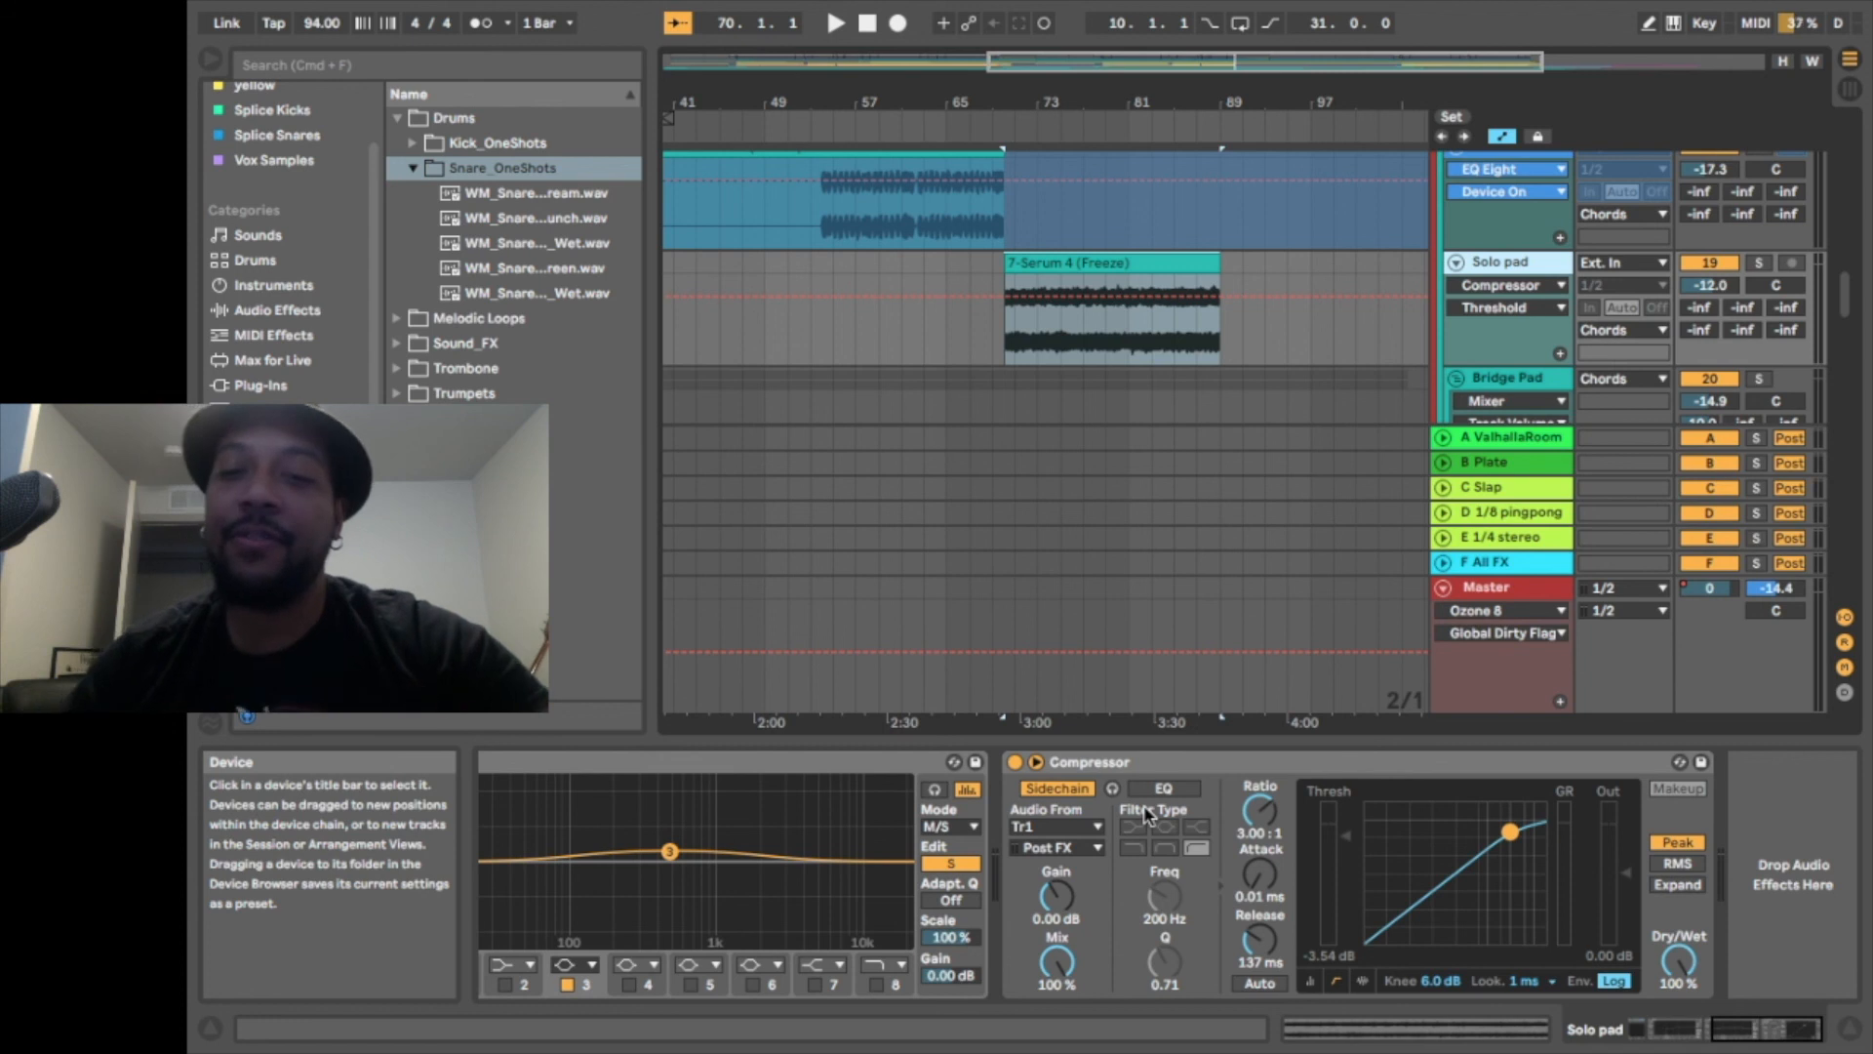
left_click(1185, 761)
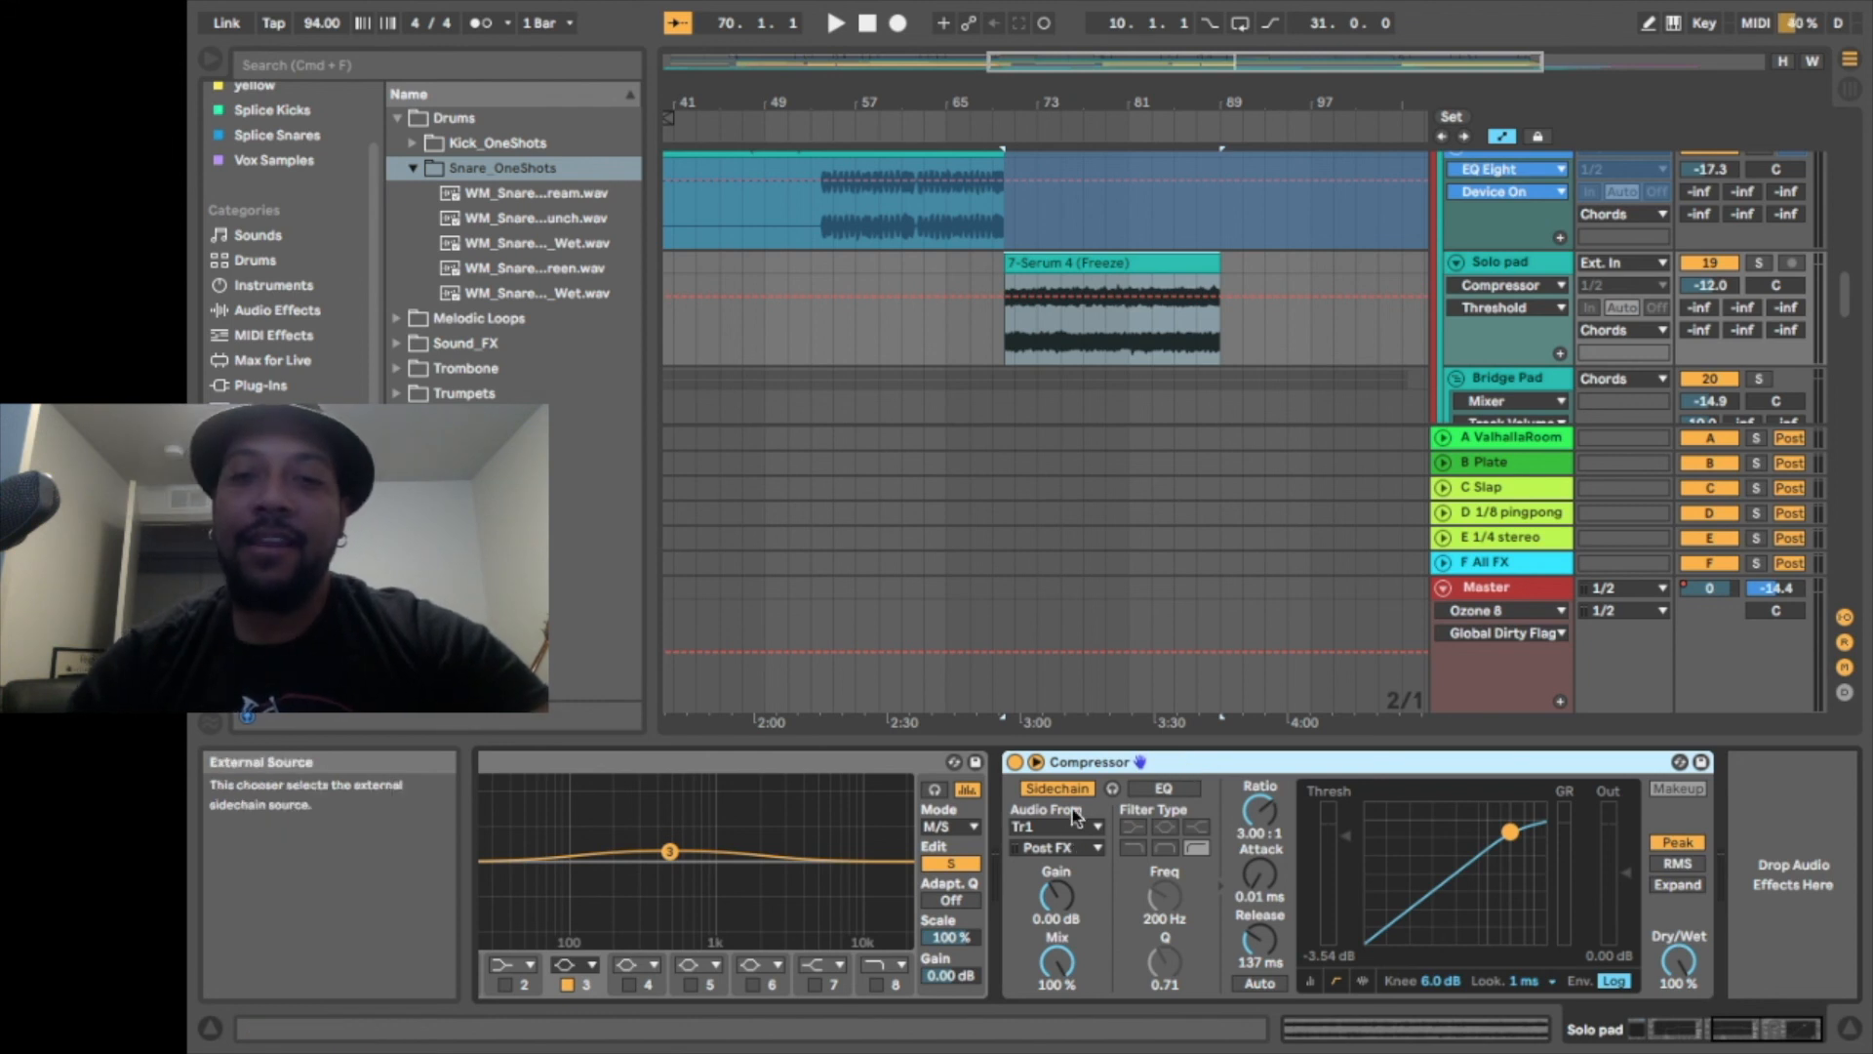
Switch off and solo the Solo pad track, and play briefly from its clip at bar 70
left_click(1712, 263)
left_click(1188, 281)
key("space")
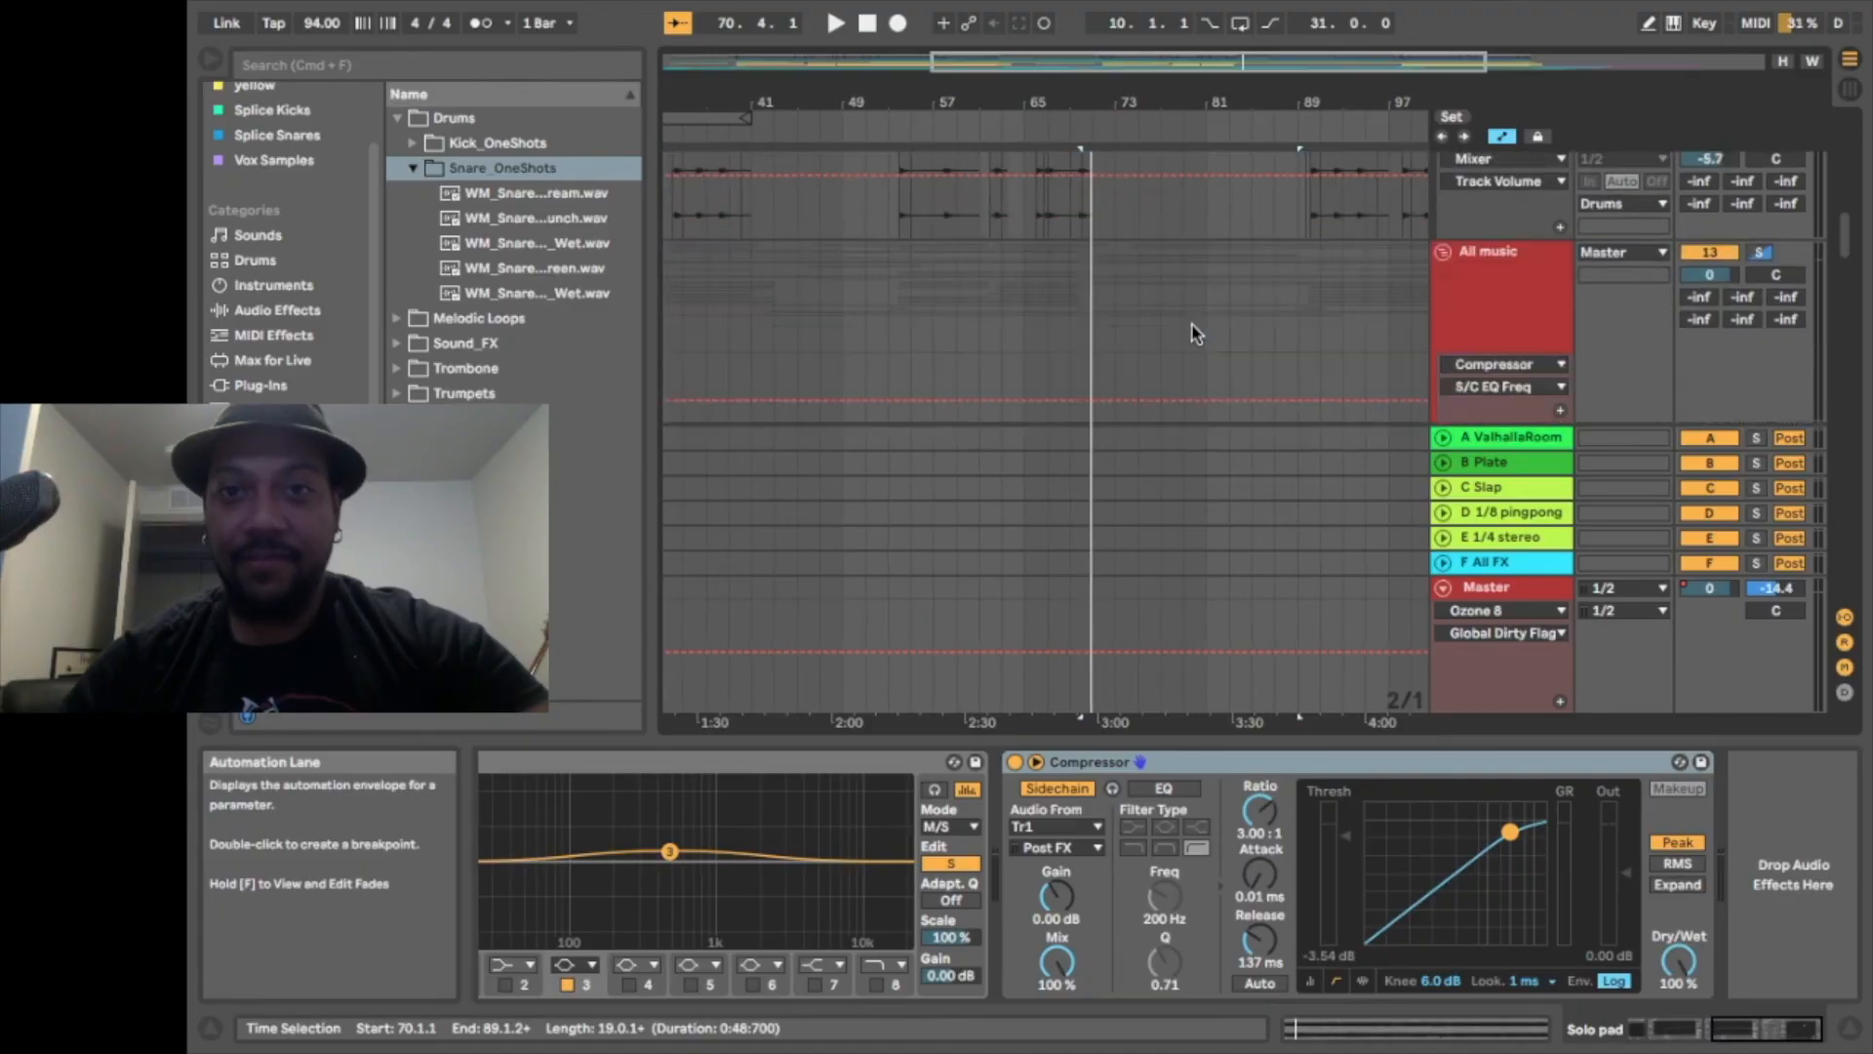
scroll(1192, 335, "down", 5)
scroll(1193, 326, "up", 5)
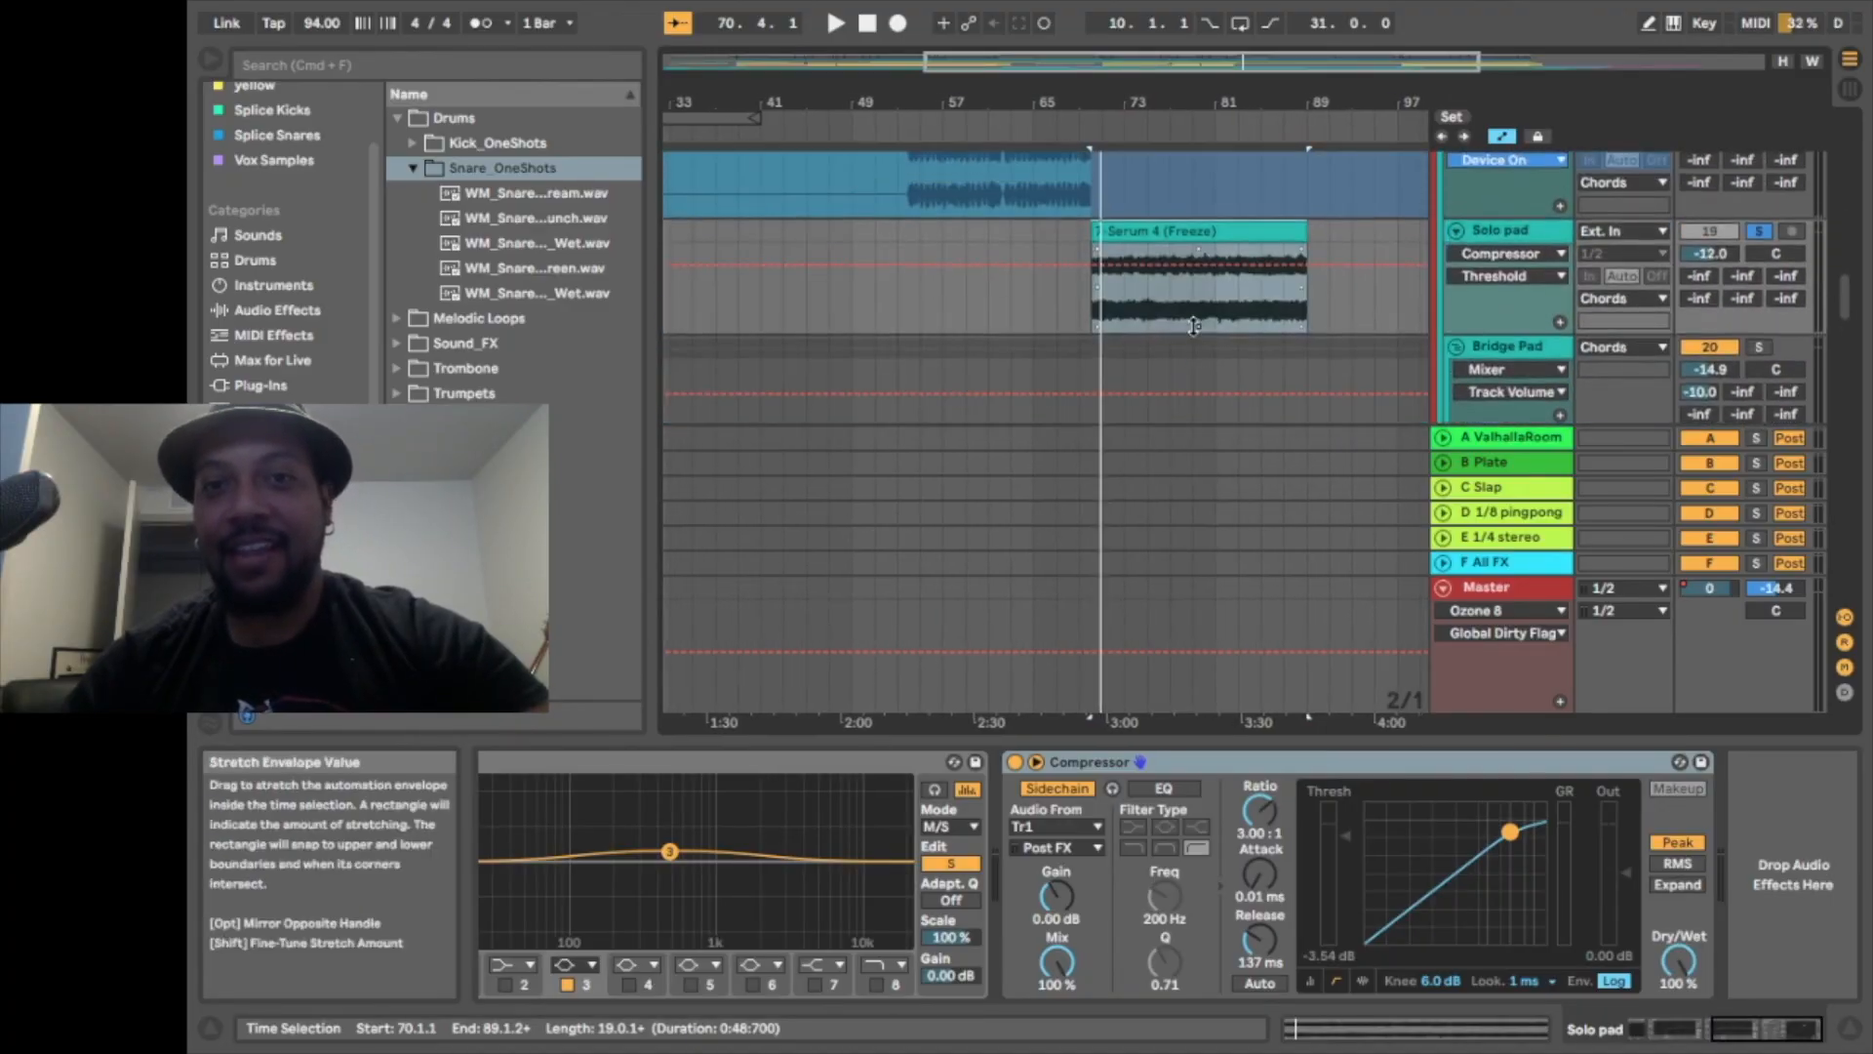
scroll(1192, 326, "down", 3)
scroll(1193, 335, "up", 3)
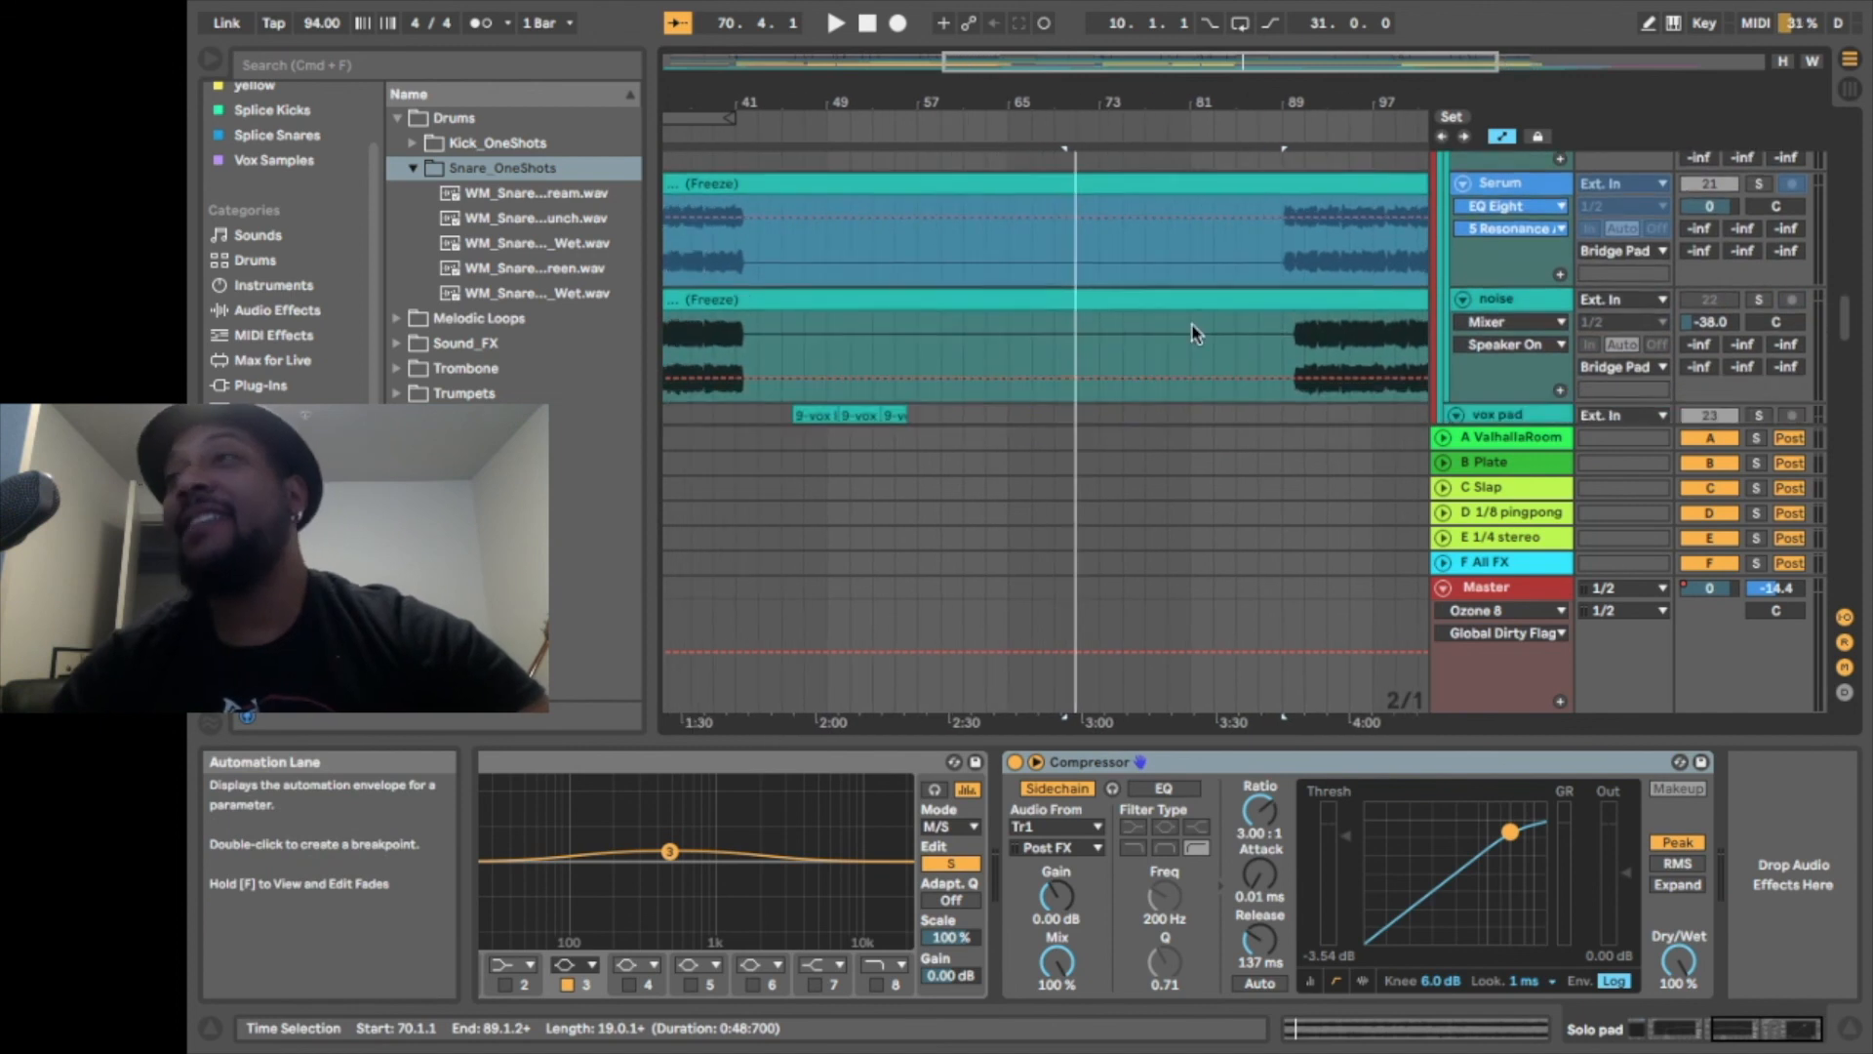
Find the Tr1 horn track, start playback from bar 70 and solo Tr1 alongside the Solo pad
scroll(1192, 335, "down", 2)
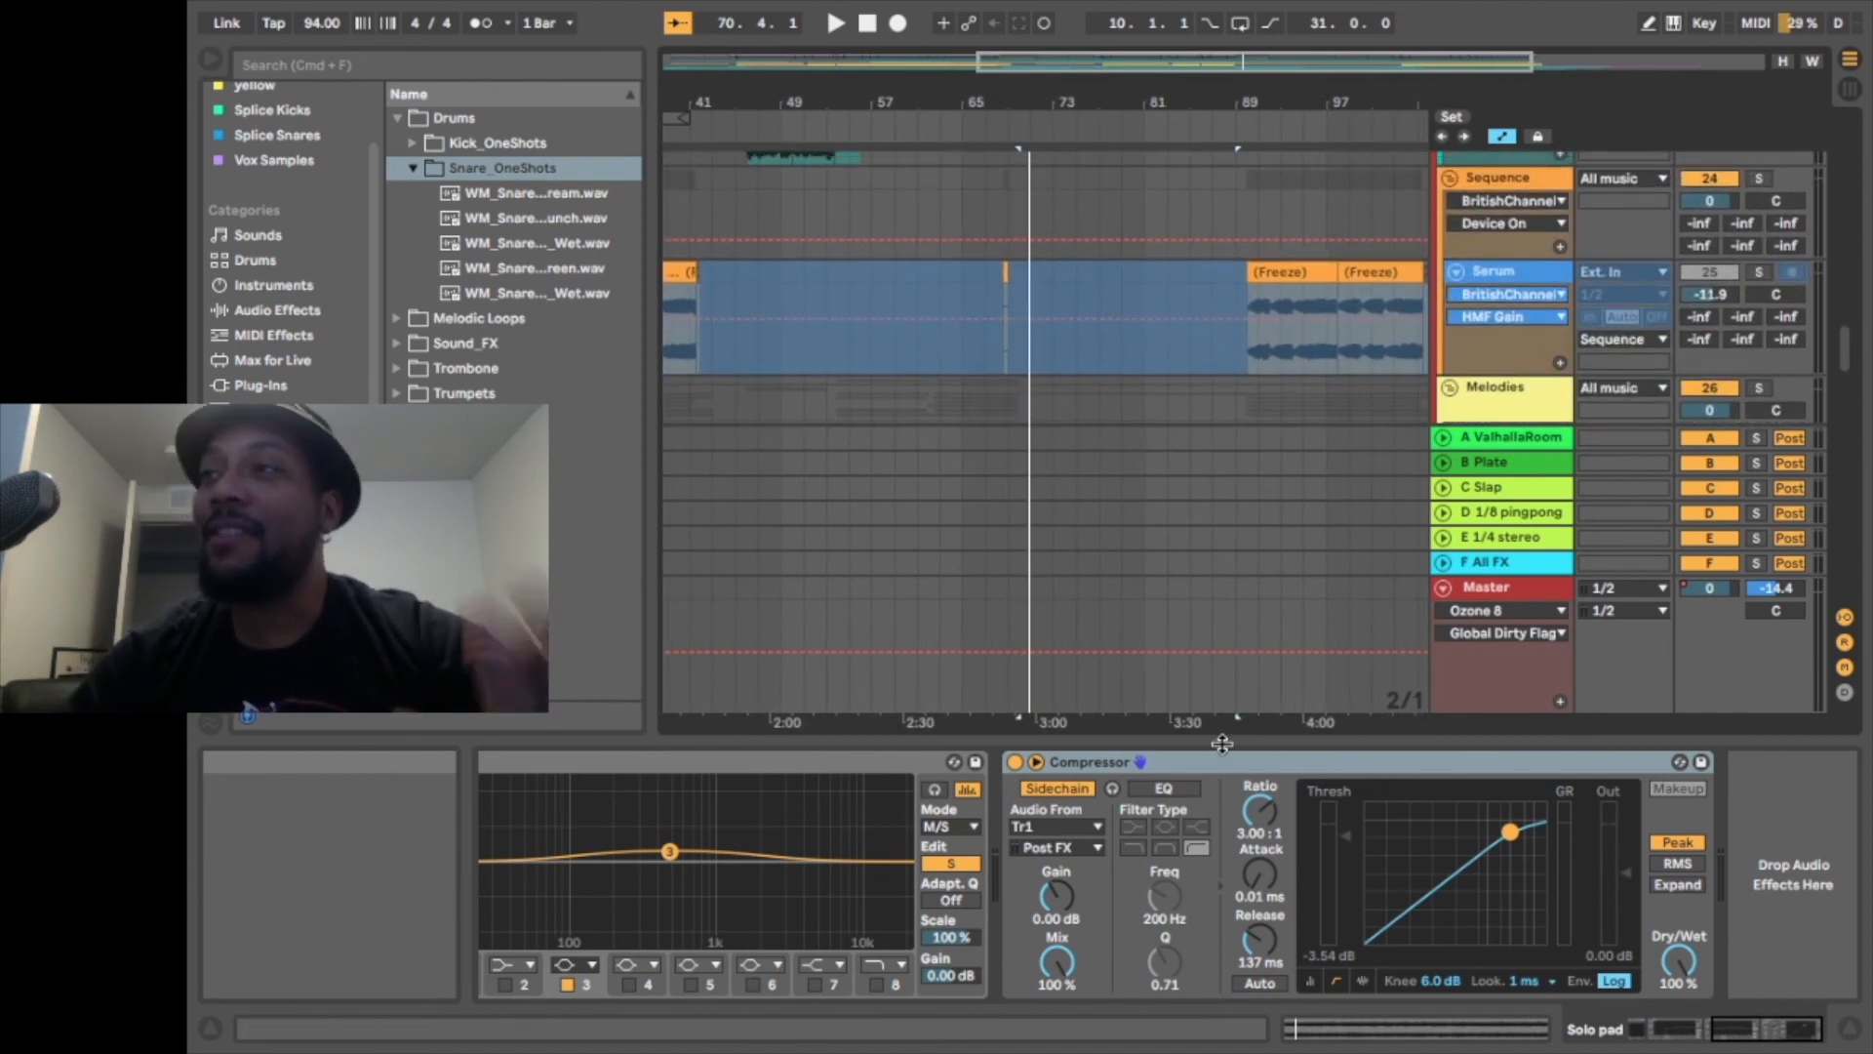
scroll(1237, 511, "down", 5)
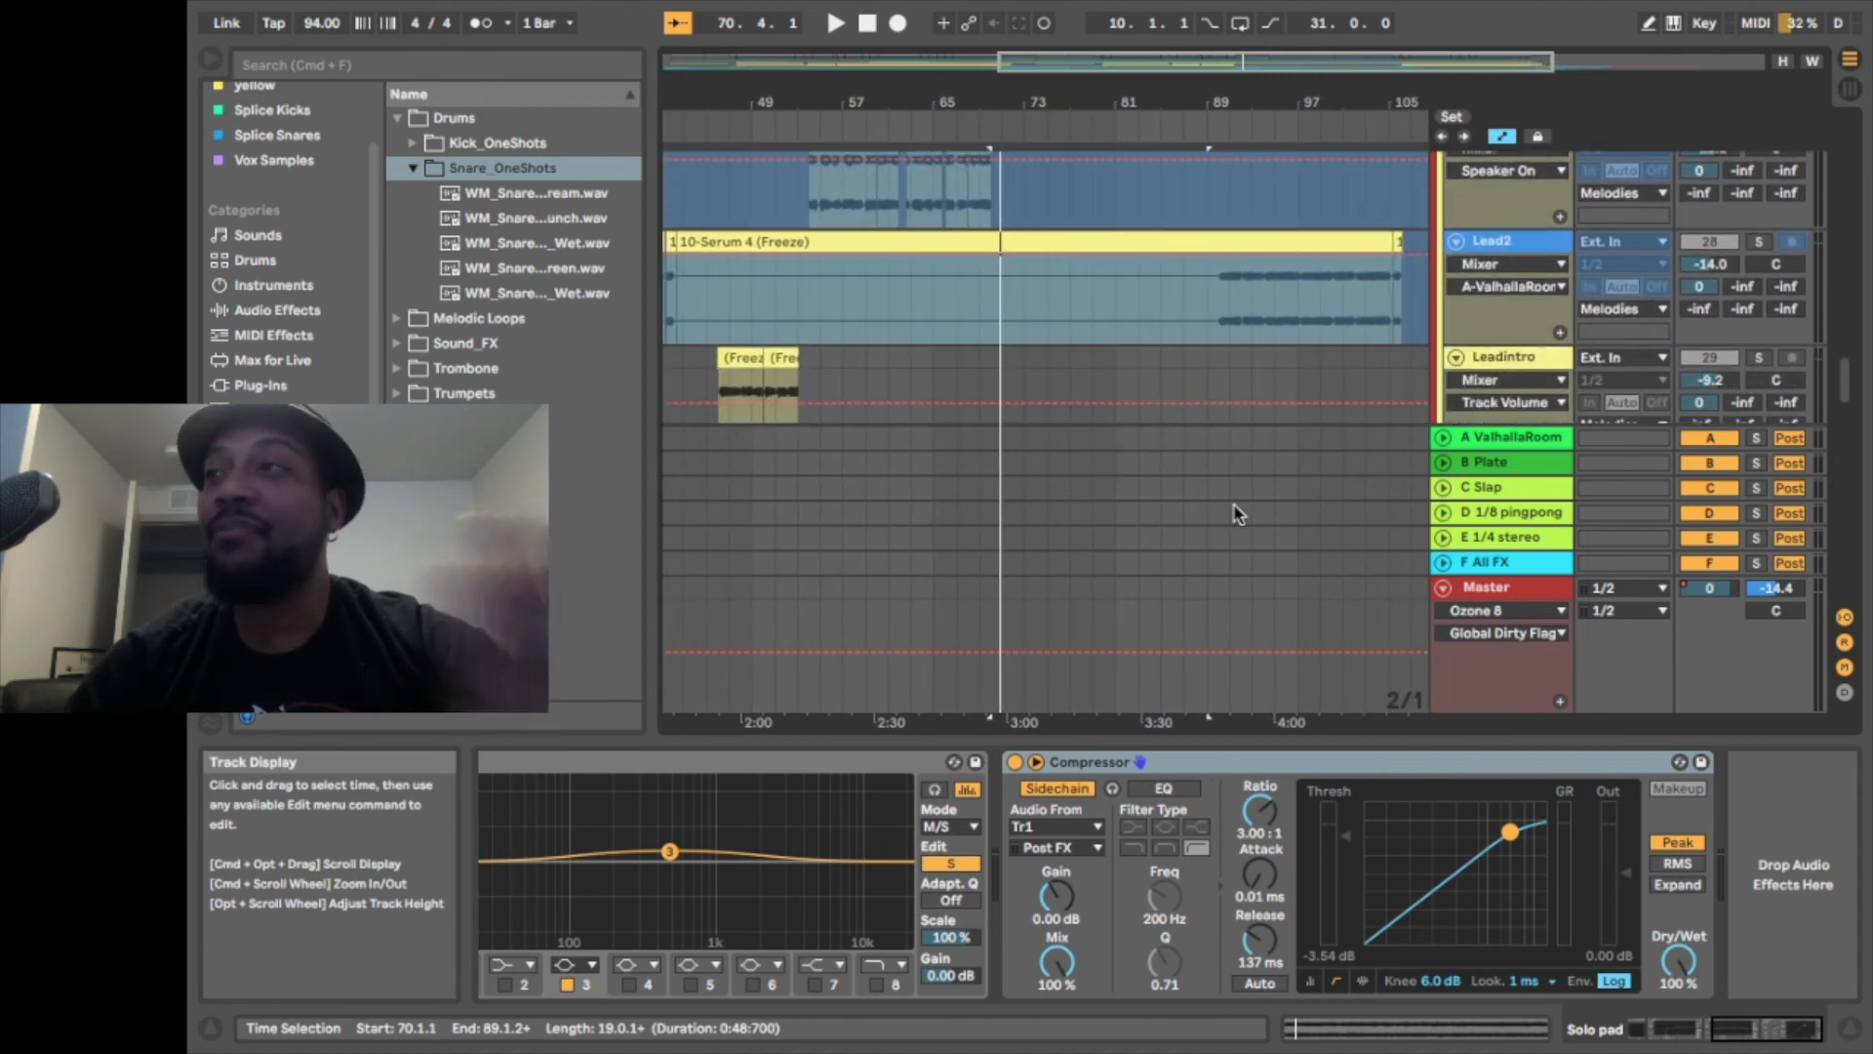
scroll(1237, 515, "down", 5)
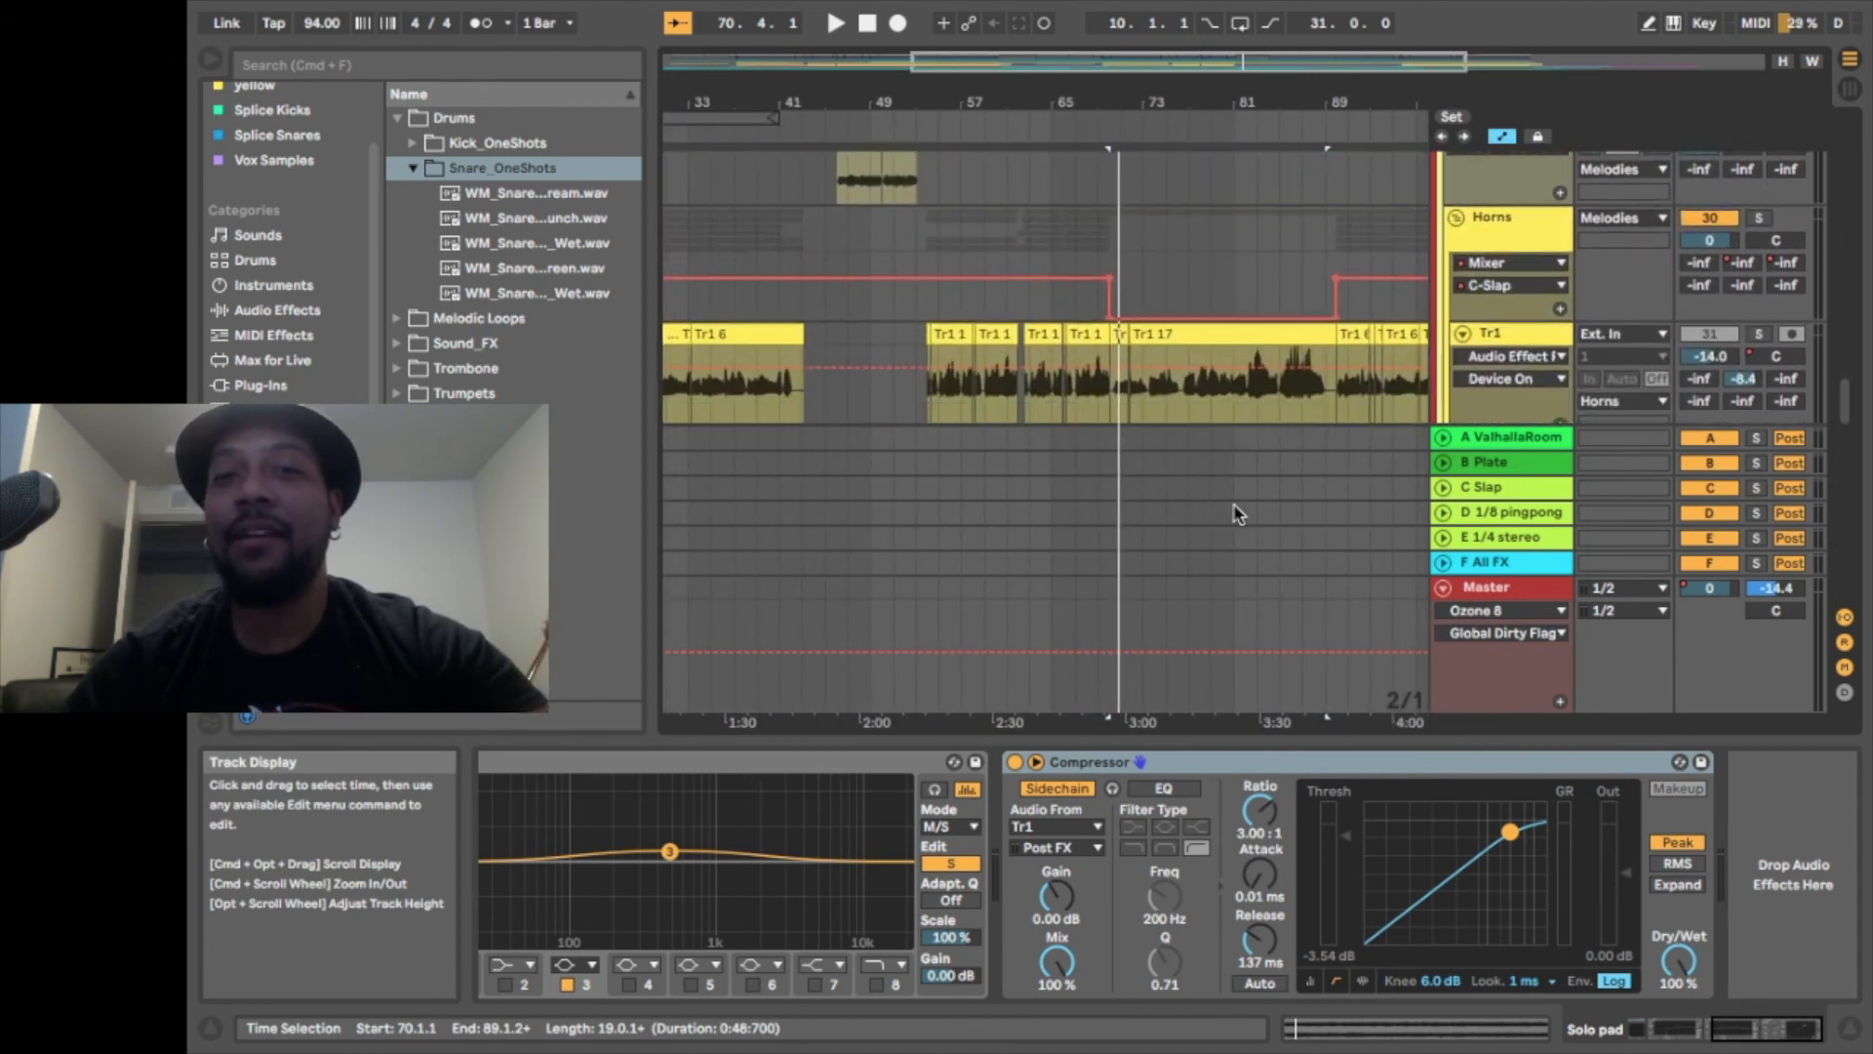
key("space")
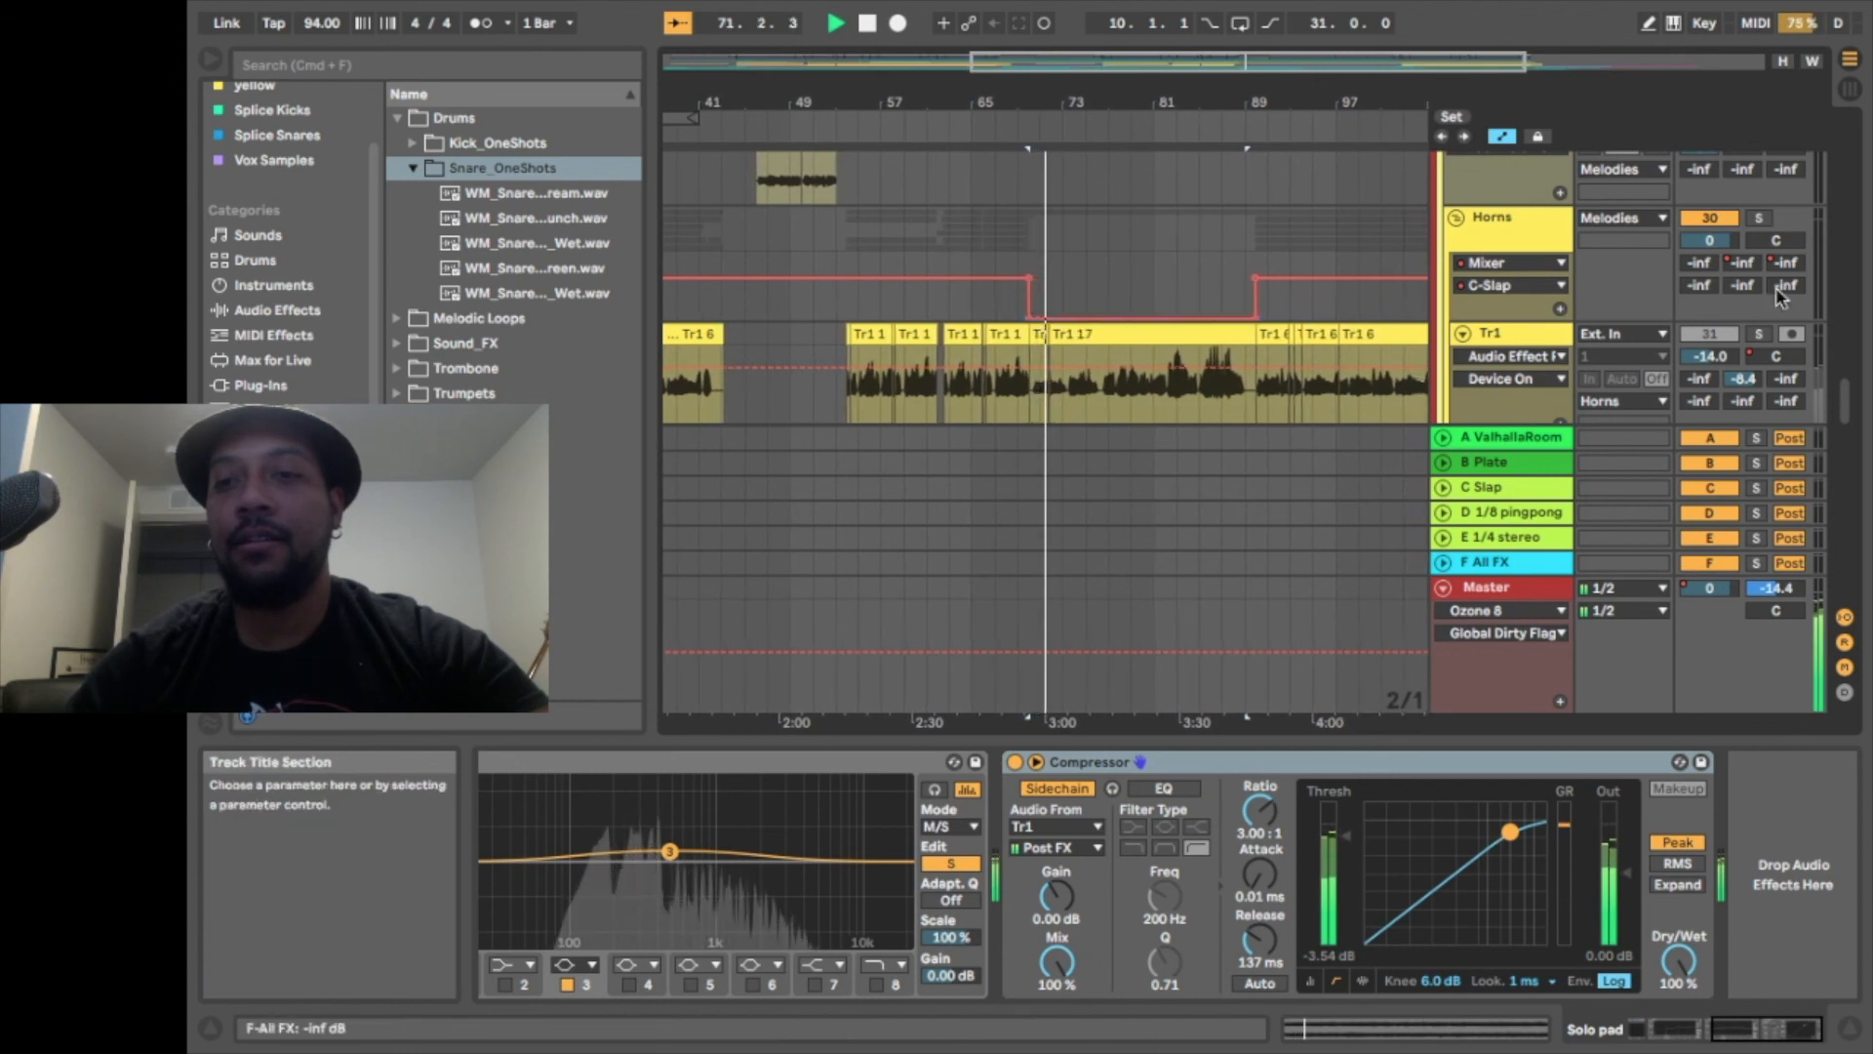
left_click(1760, 333)
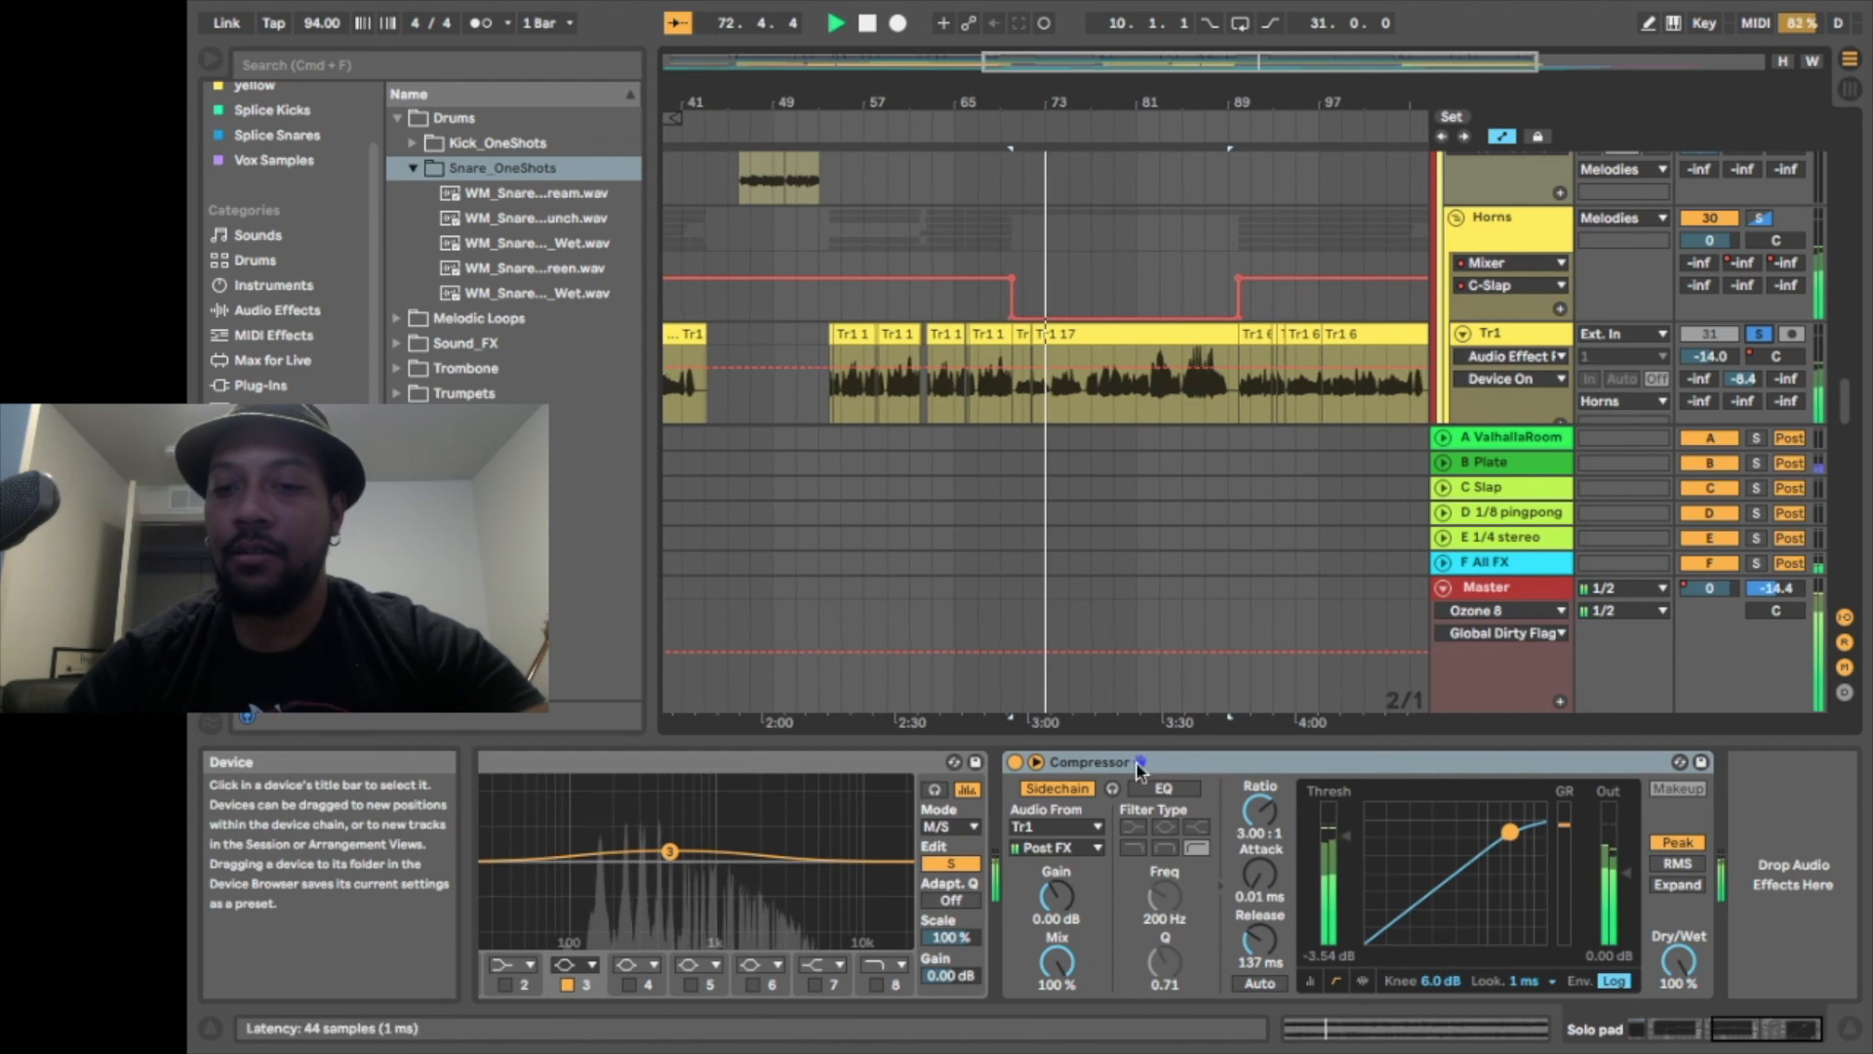
Compare the Solo pad with its sidechain Compressor bypassed and re-enabled during playback, and stop the song
left_click(1015, 767)
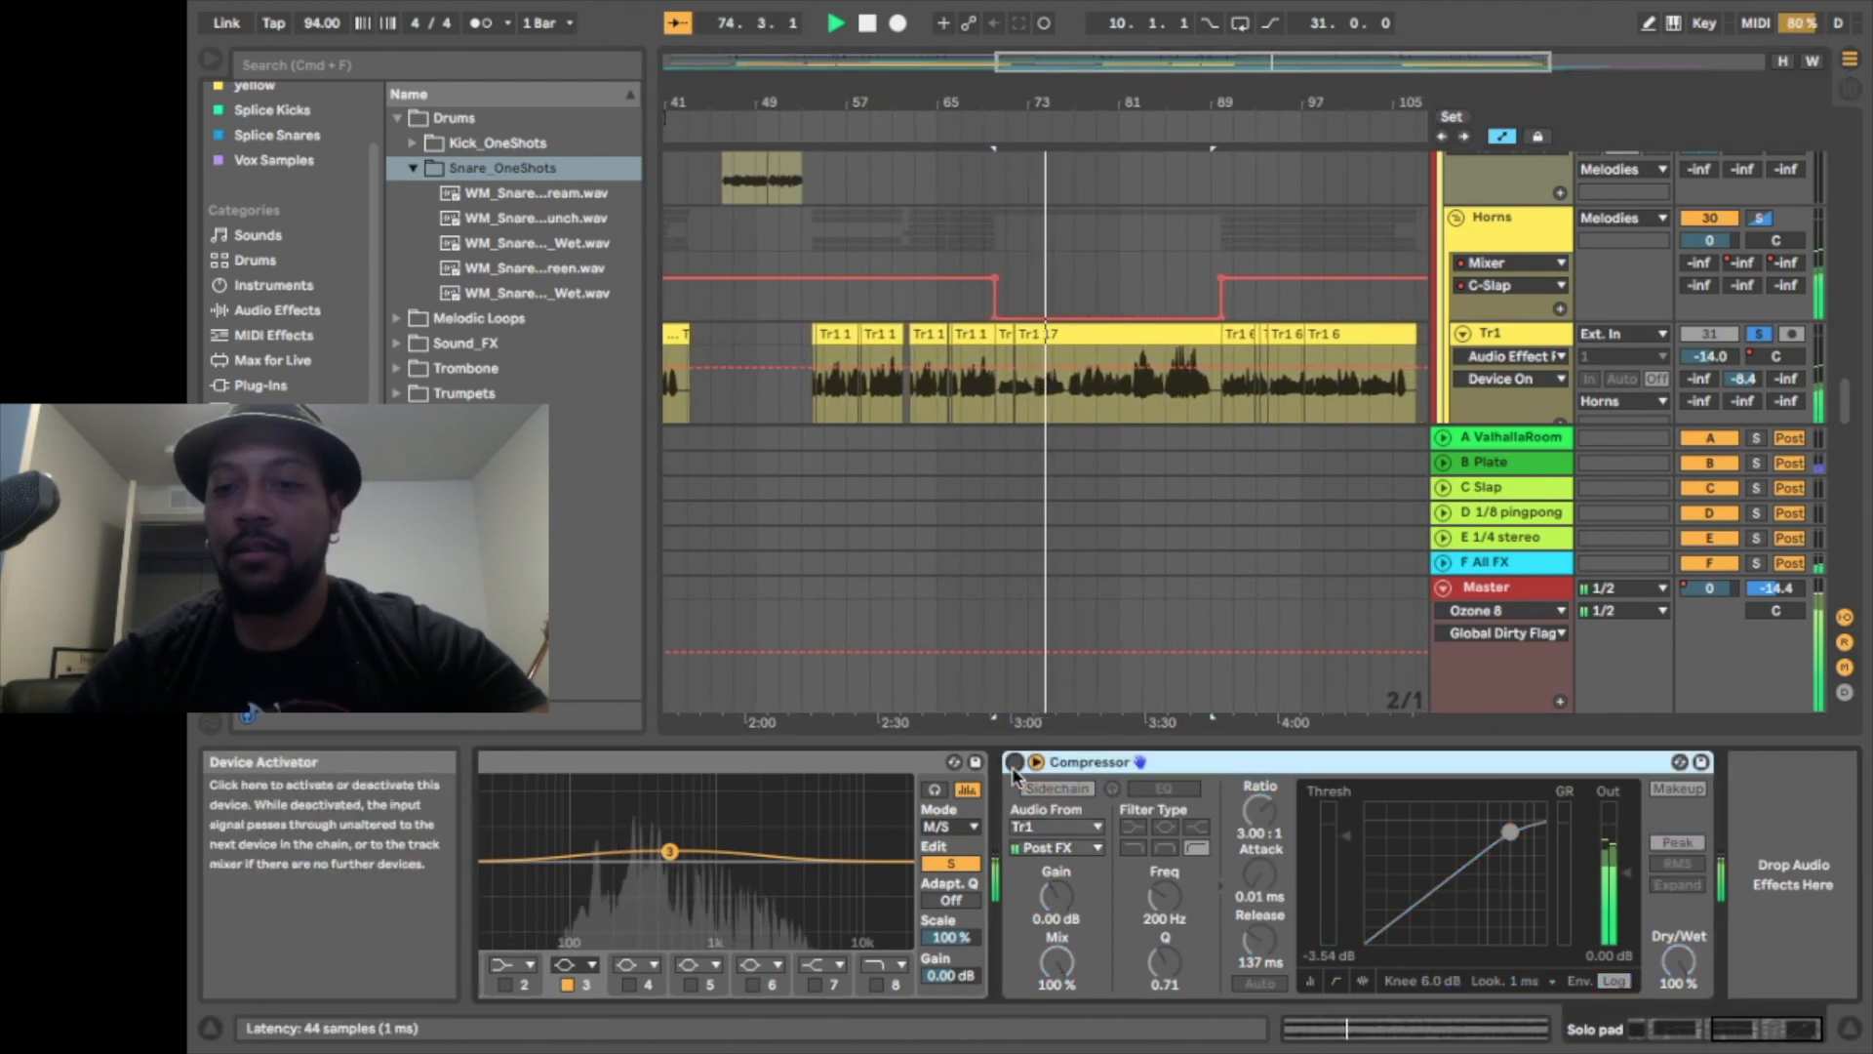
left_click(1014, 767)
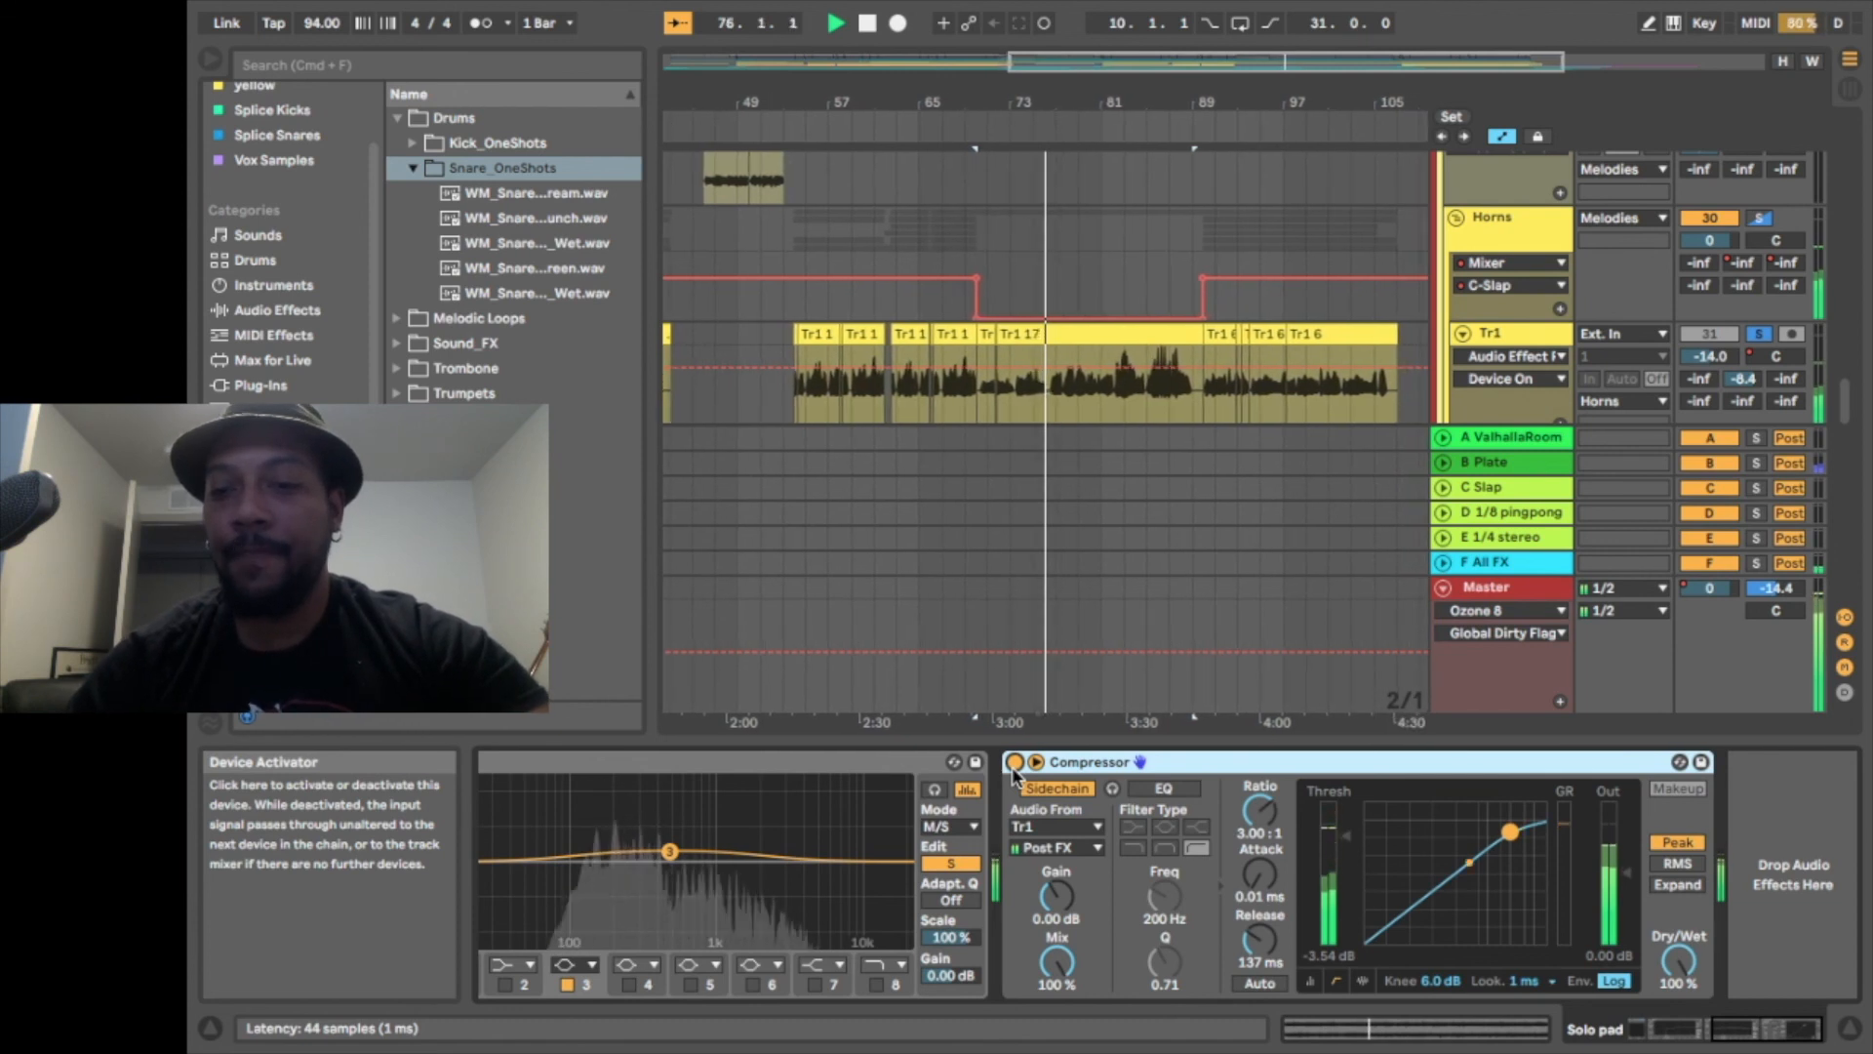
key("space")
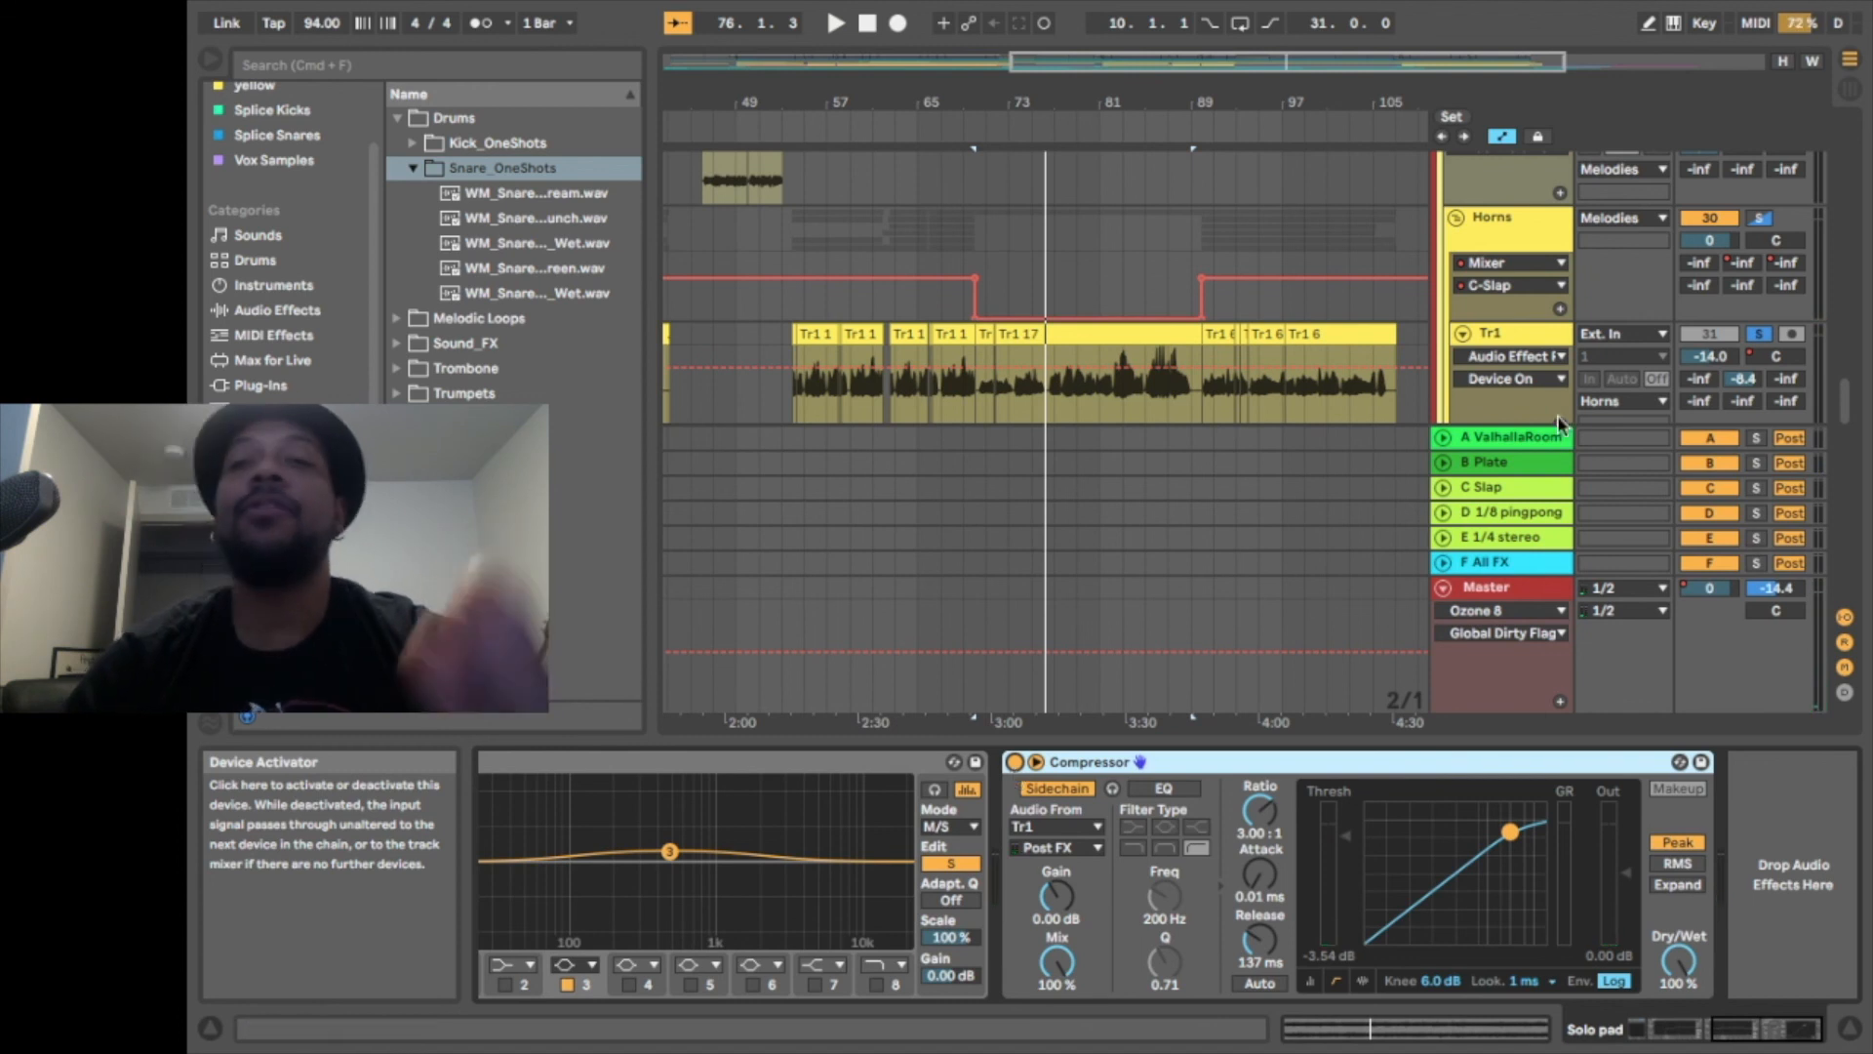
Collapse the Master track and look through the arrangement's tracks from the drums down to the FX group
scroll(1635, 261, "up", 3)
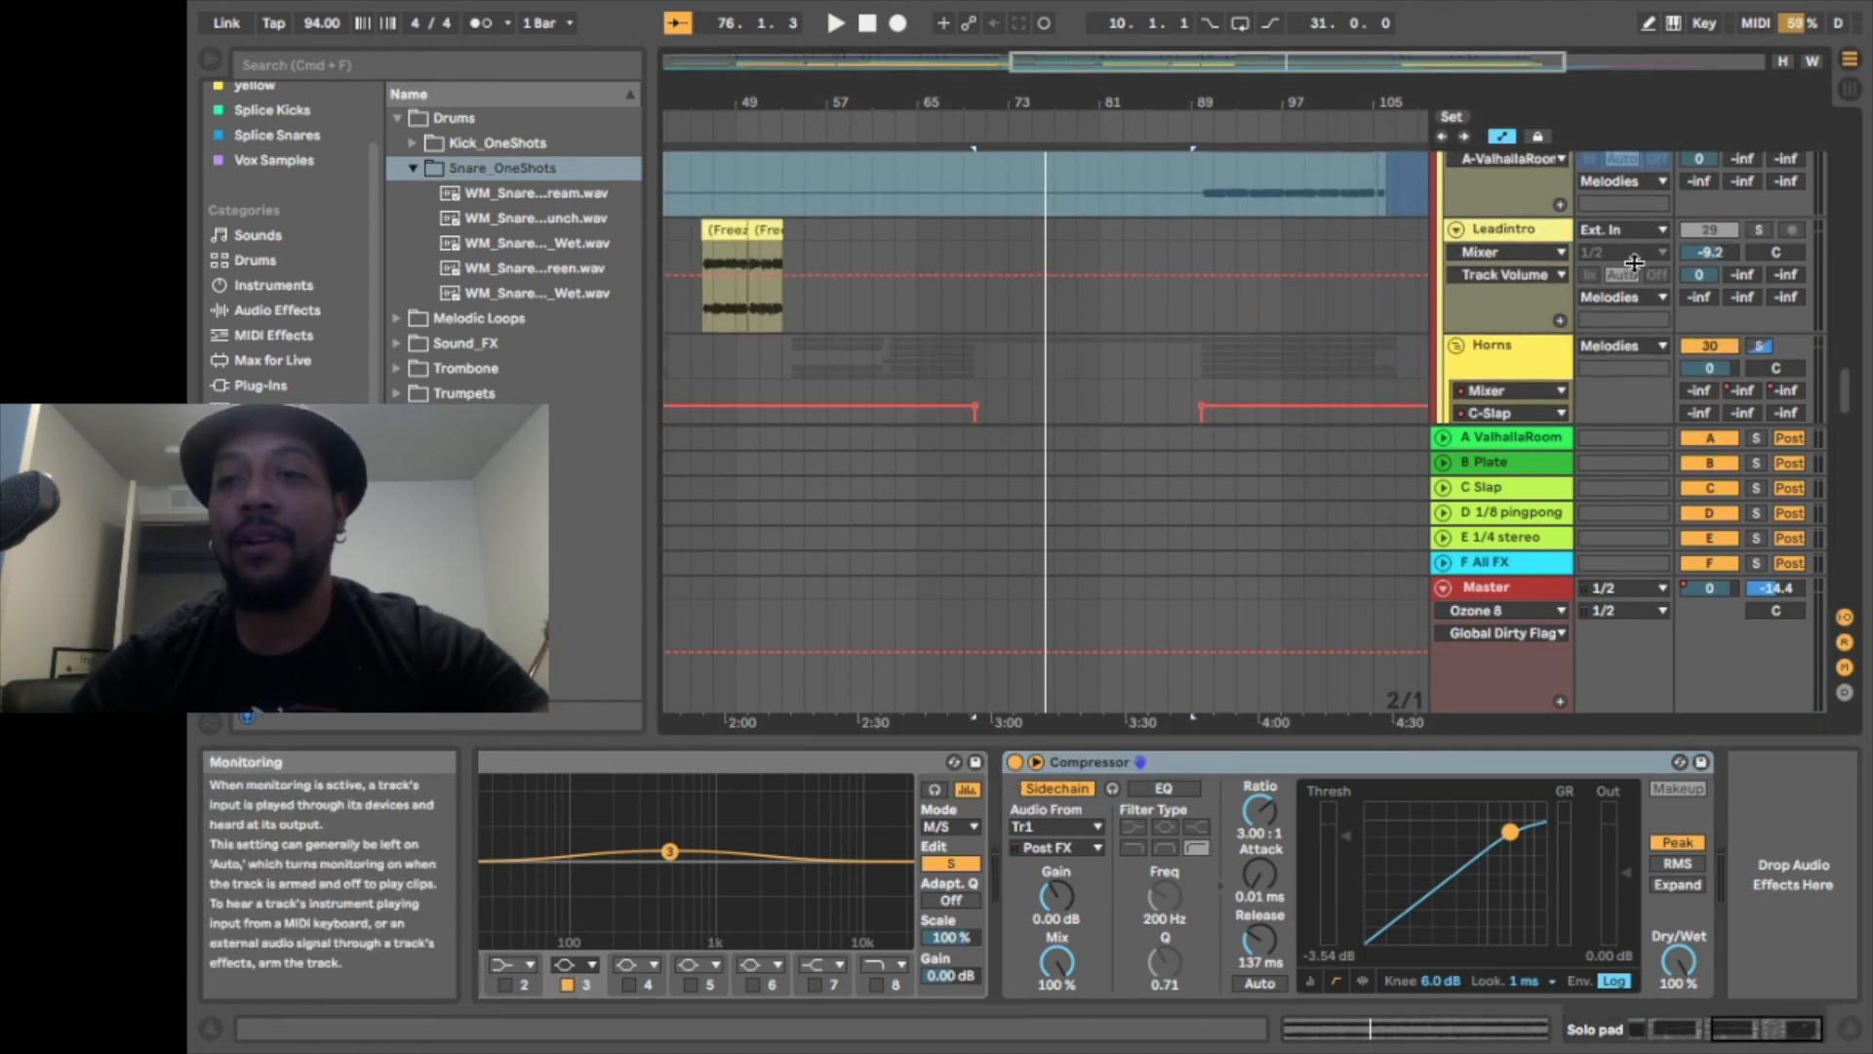
scroll(1635, 262, "up", 6)
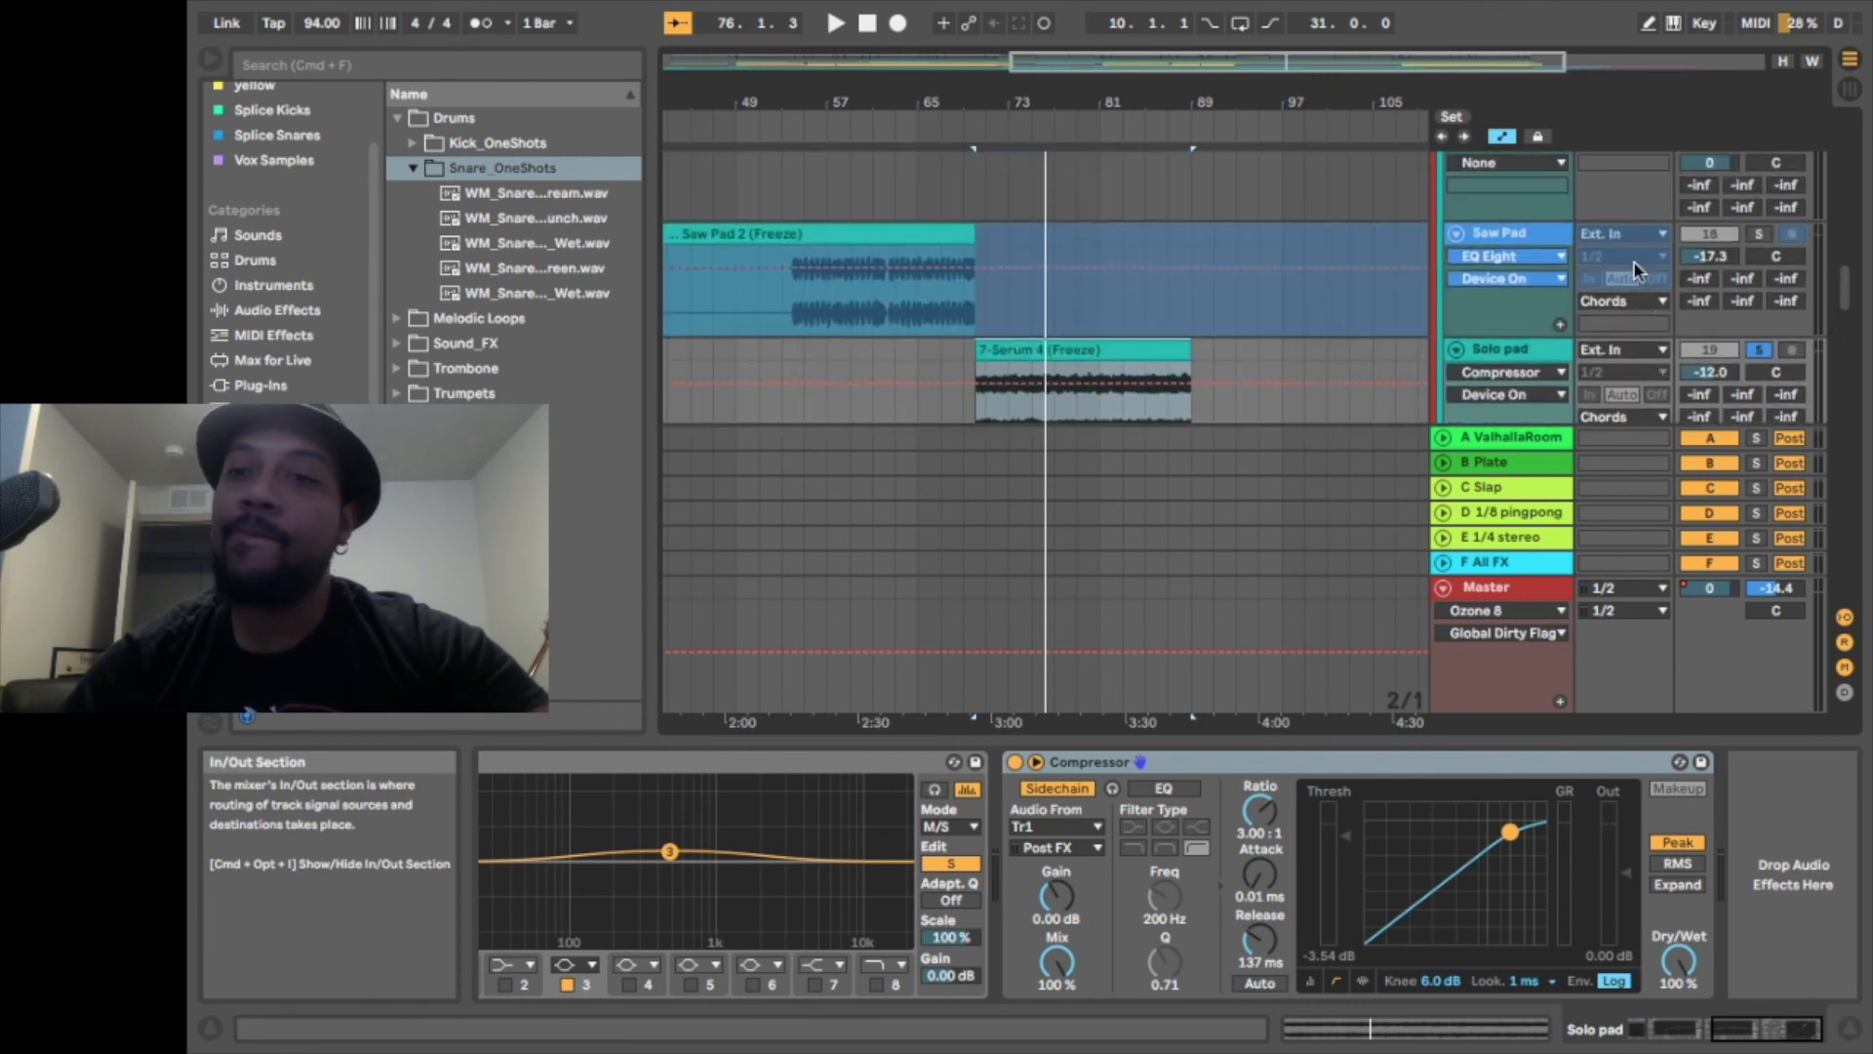
scroll(1634, 271, "up", 1)
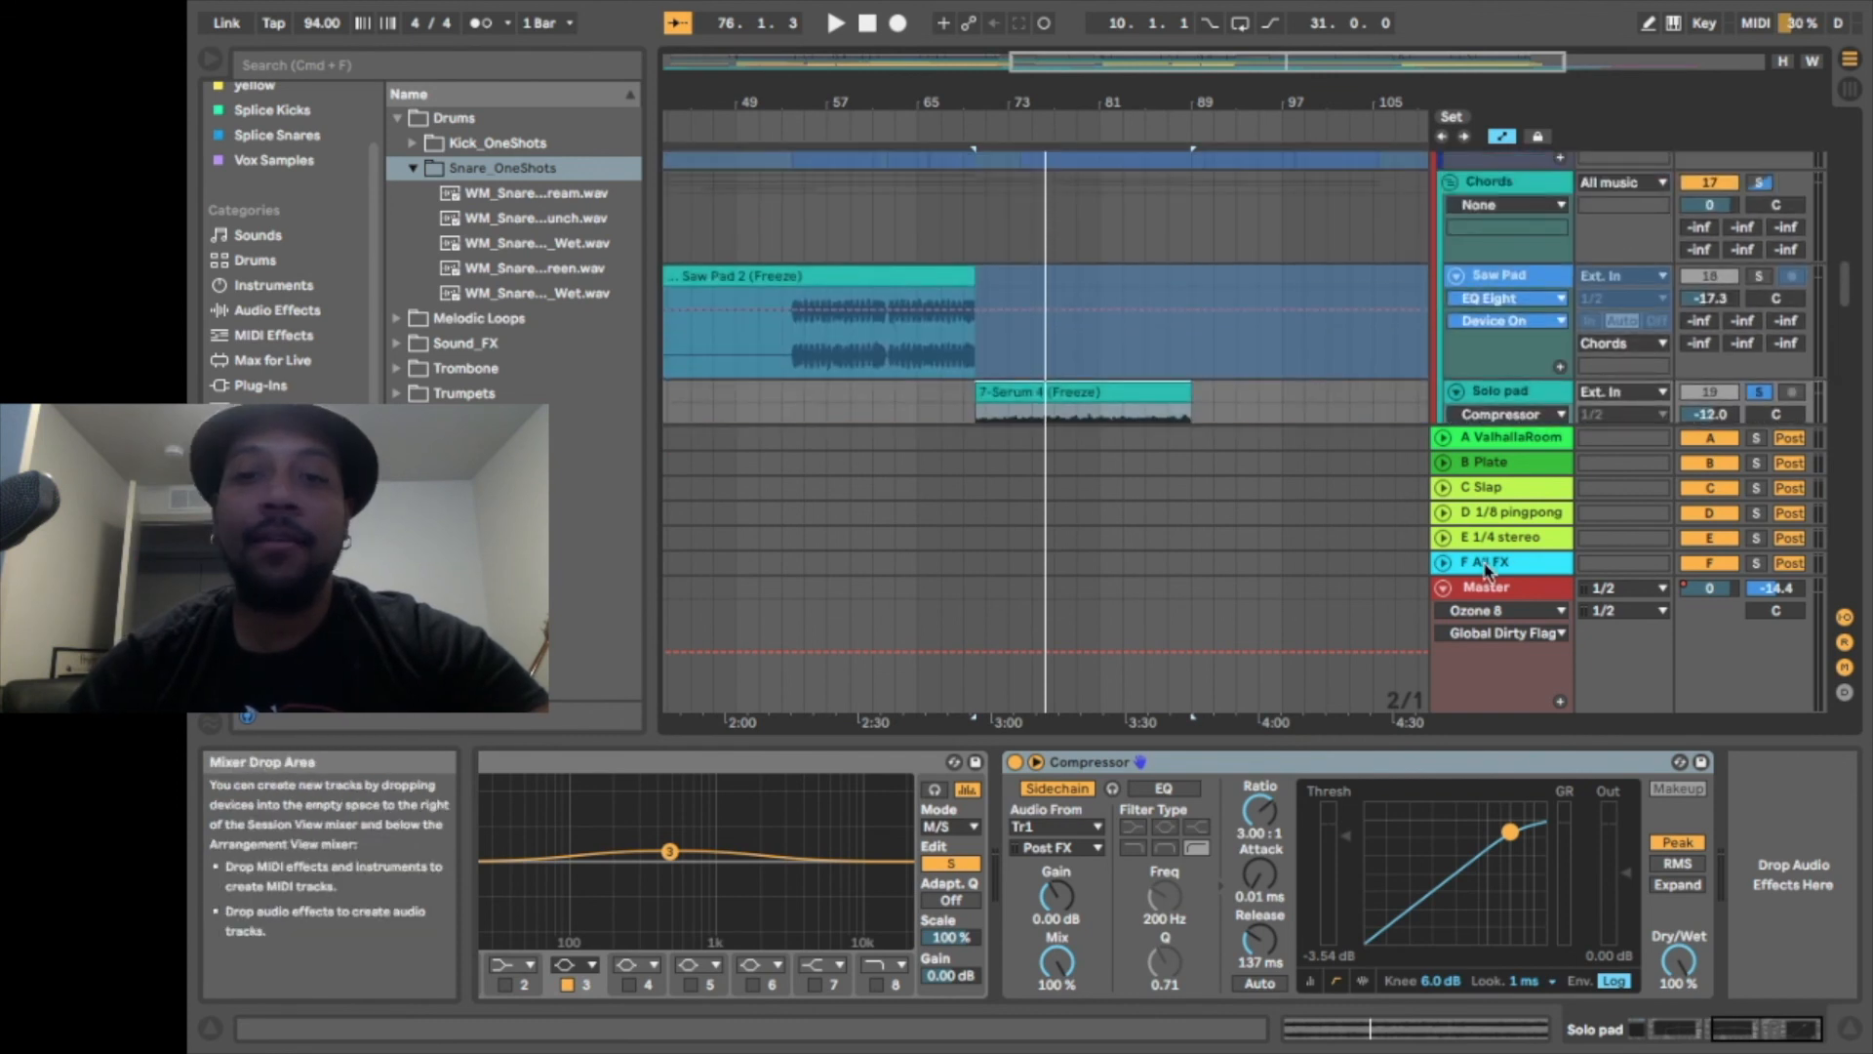
left_click(1442, 592)
scroll(1567, 320, "up", 5)
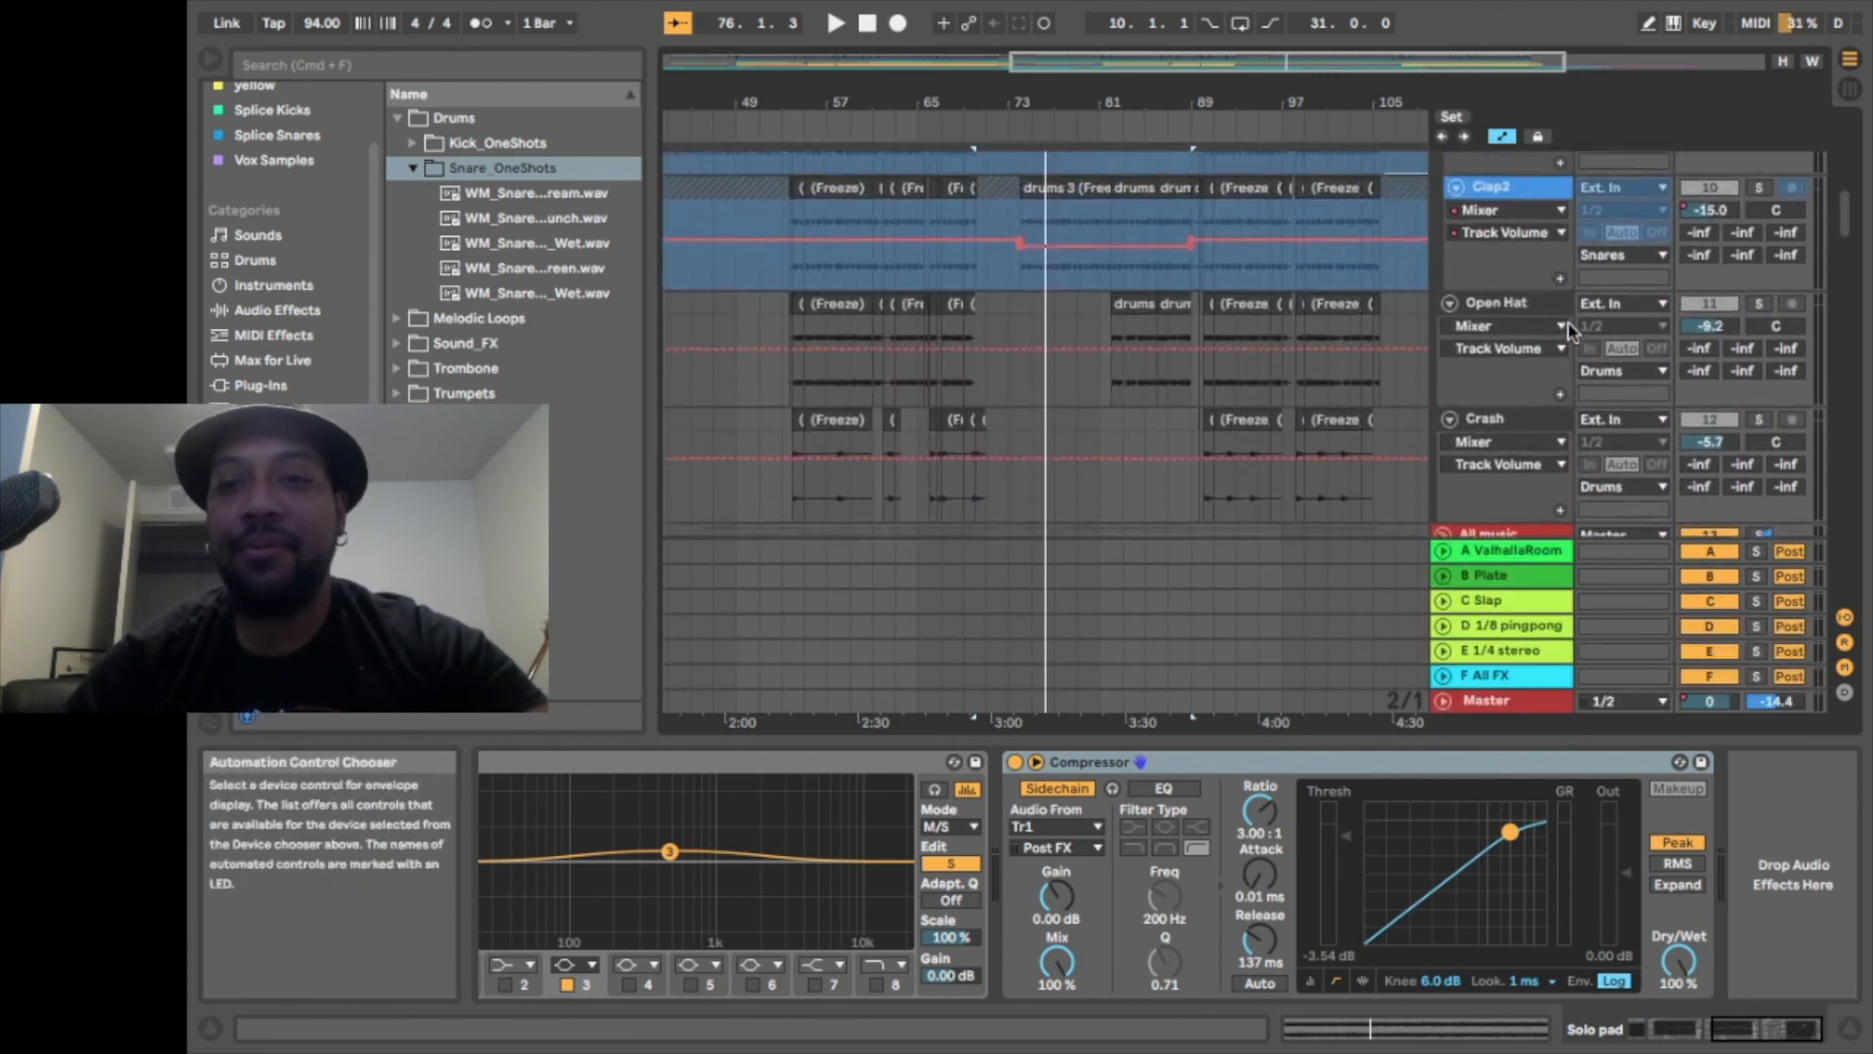
scroll(1567, 322, "up", 6)
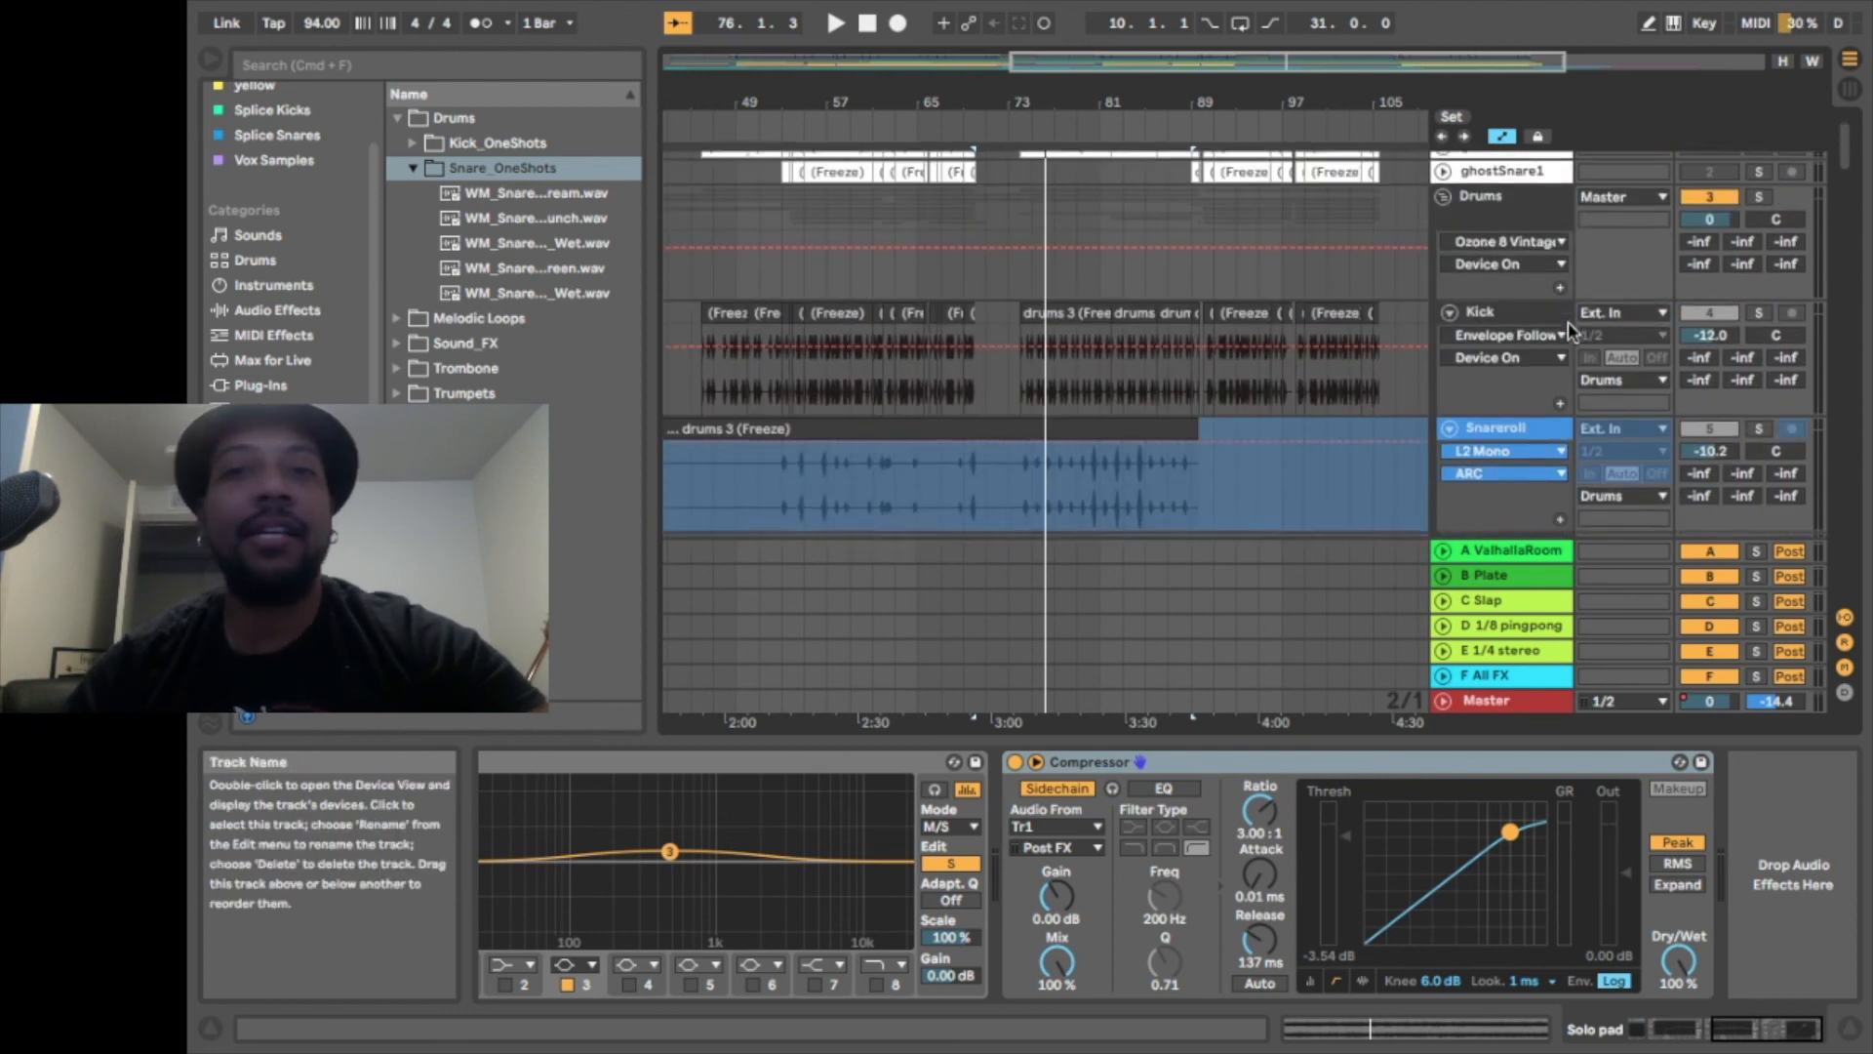
scroll(1567, 322, "down", 15)
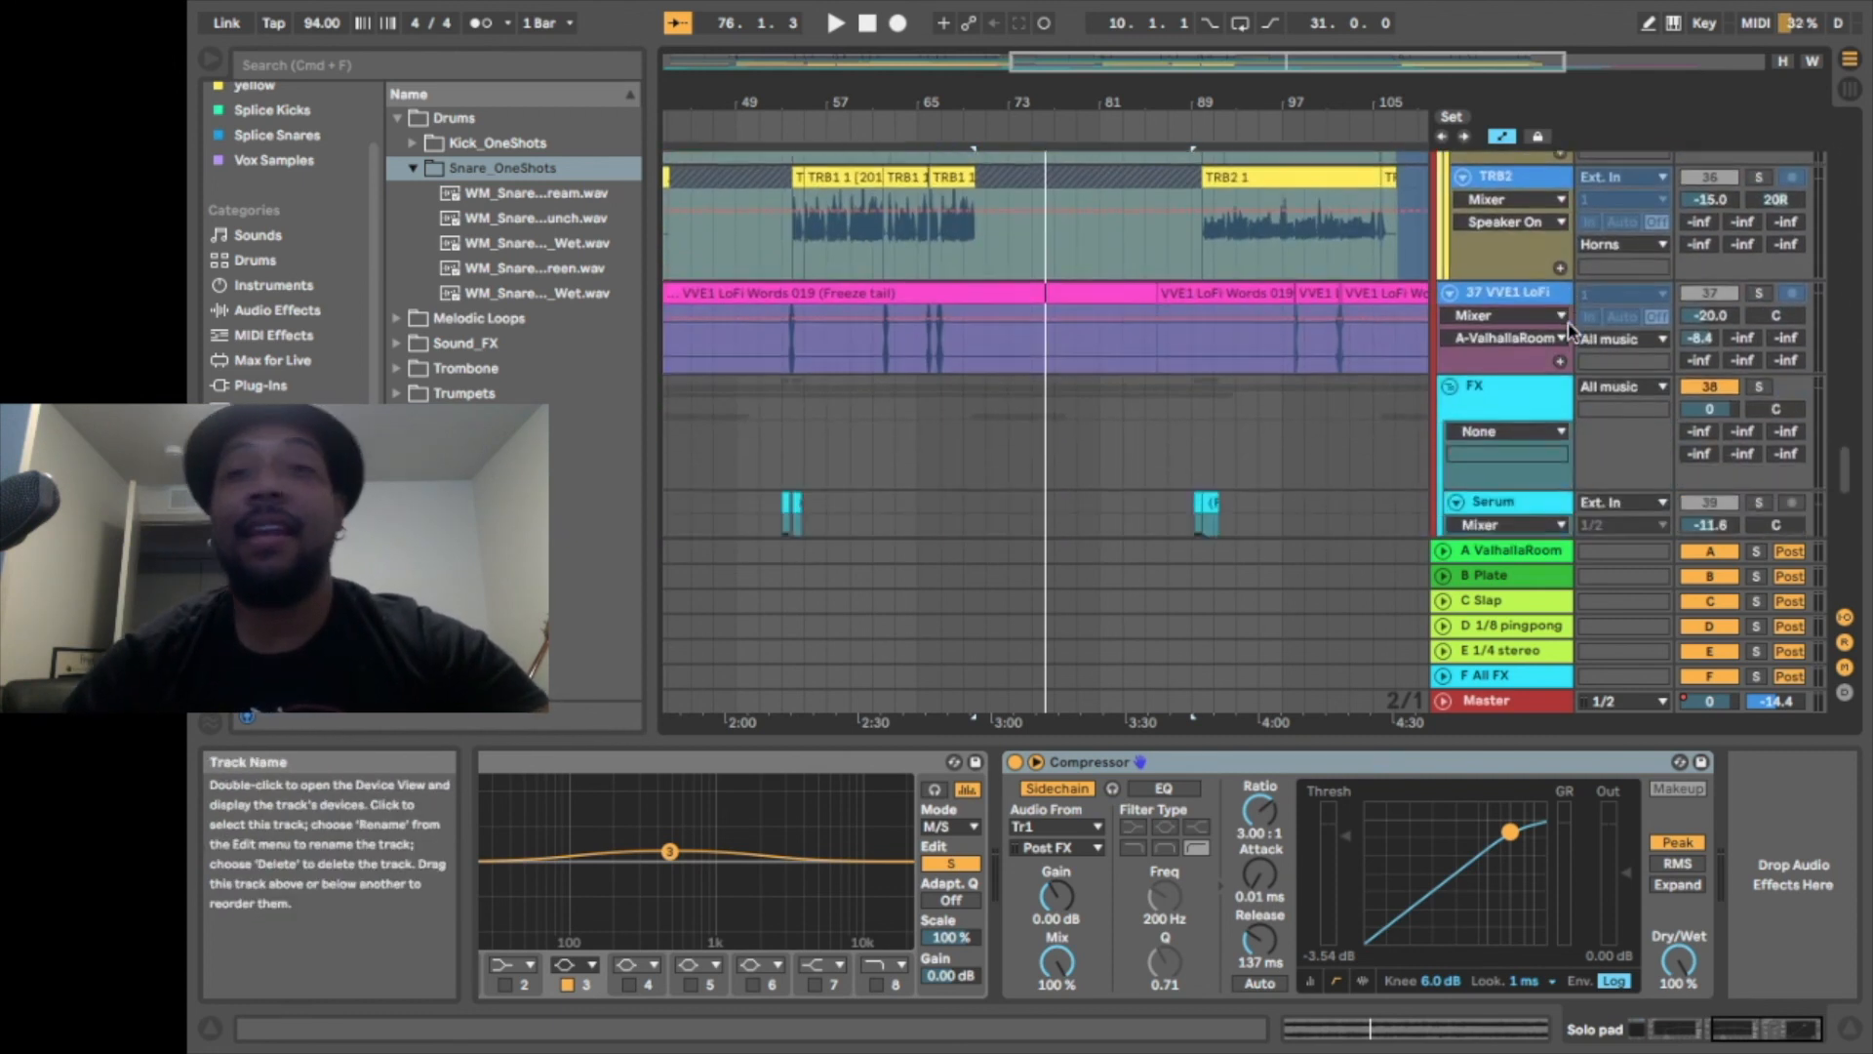
scroll(1567, 320, "down", 5)
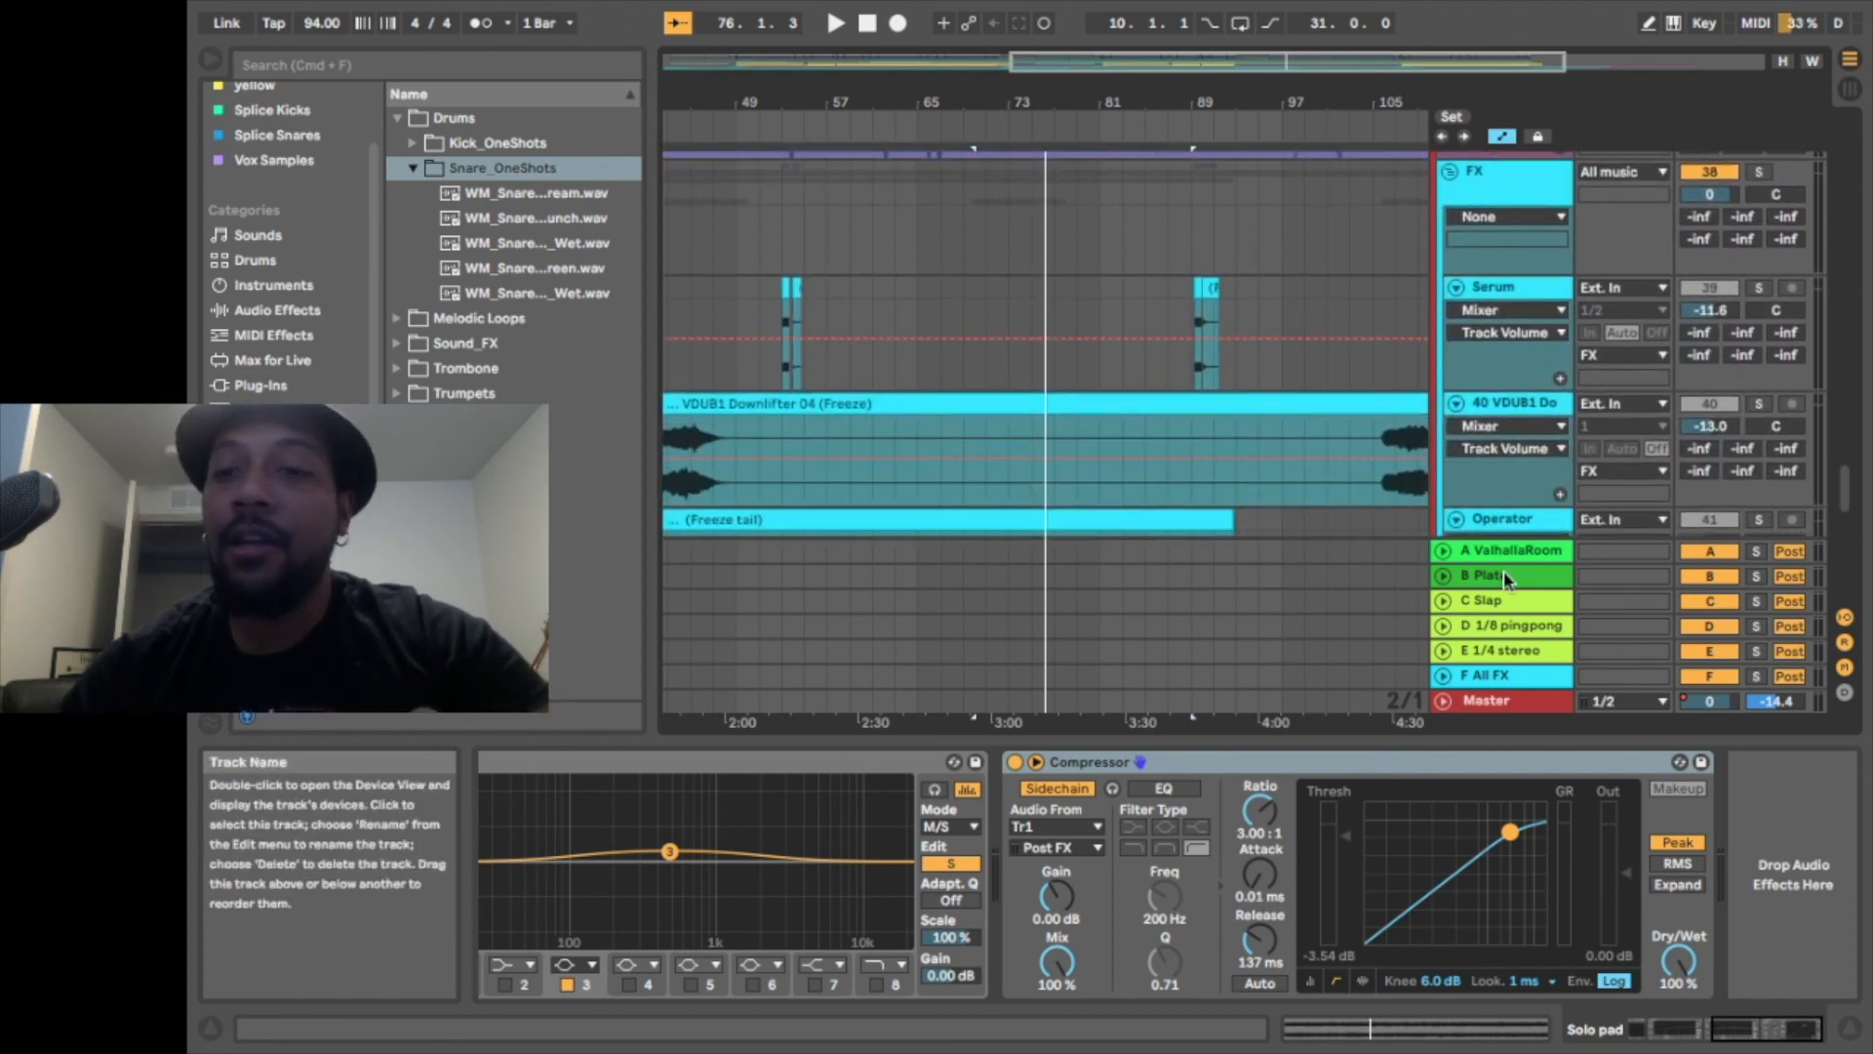
Show the Master track's effects and go back along the chain from T-RackS 5 to FabFilter Pro-Q 2
left_click(1505, 705)
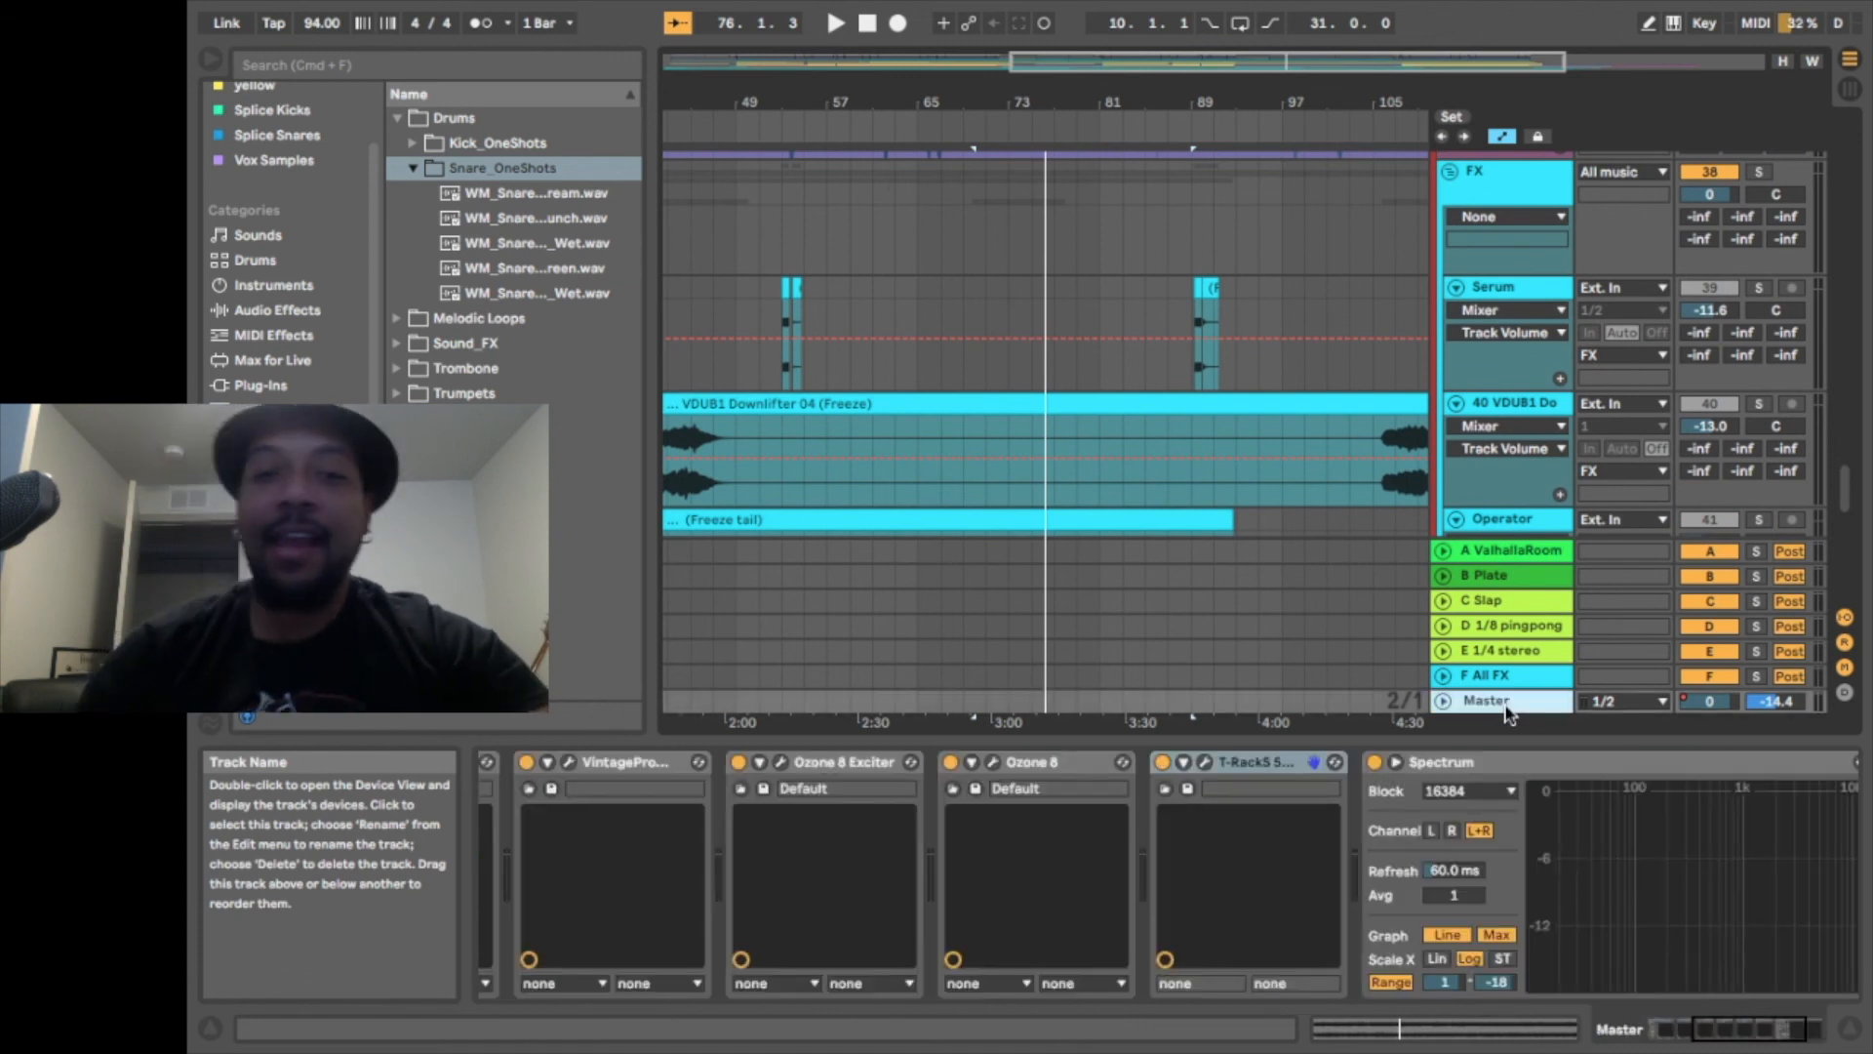
left_click(1193, 934)
scroll(1179, 944, "left", 5)
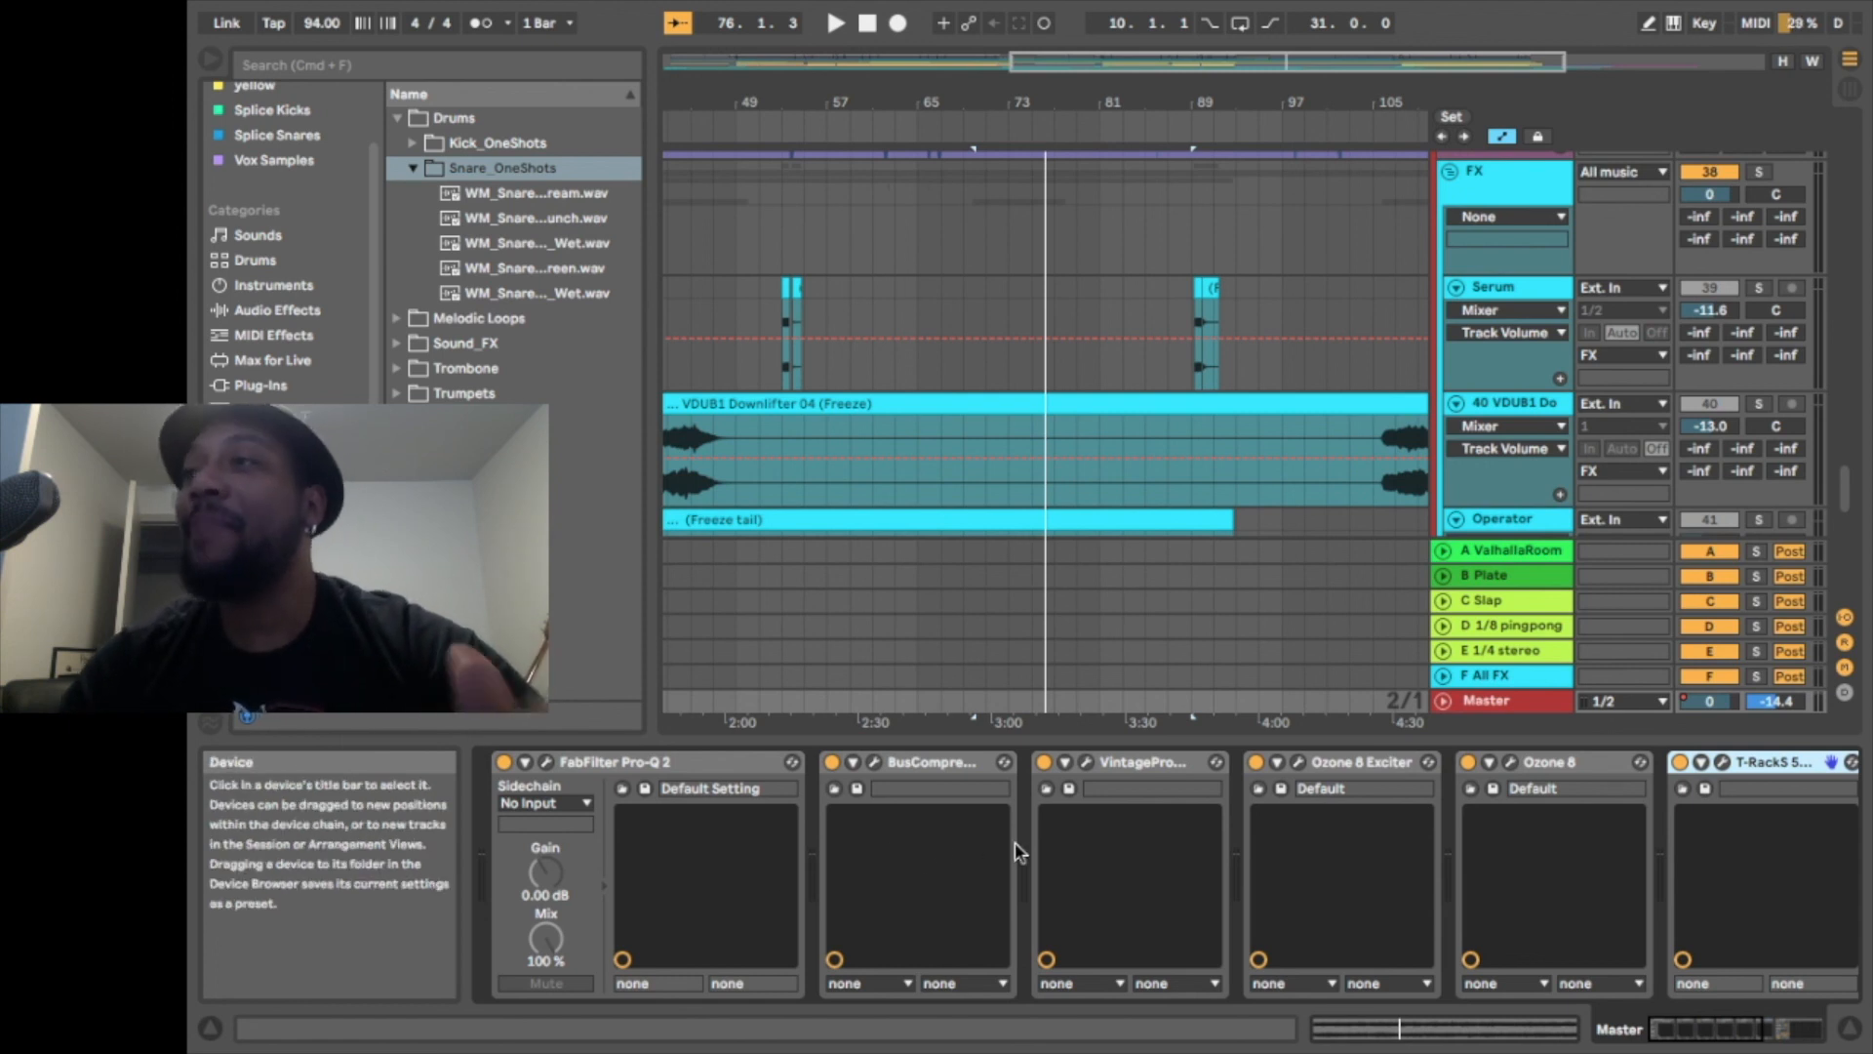
Open the Master's FabFilter Pro-Q 2 and inspect its two low-cut bands one after the other
left_click(547, 762)
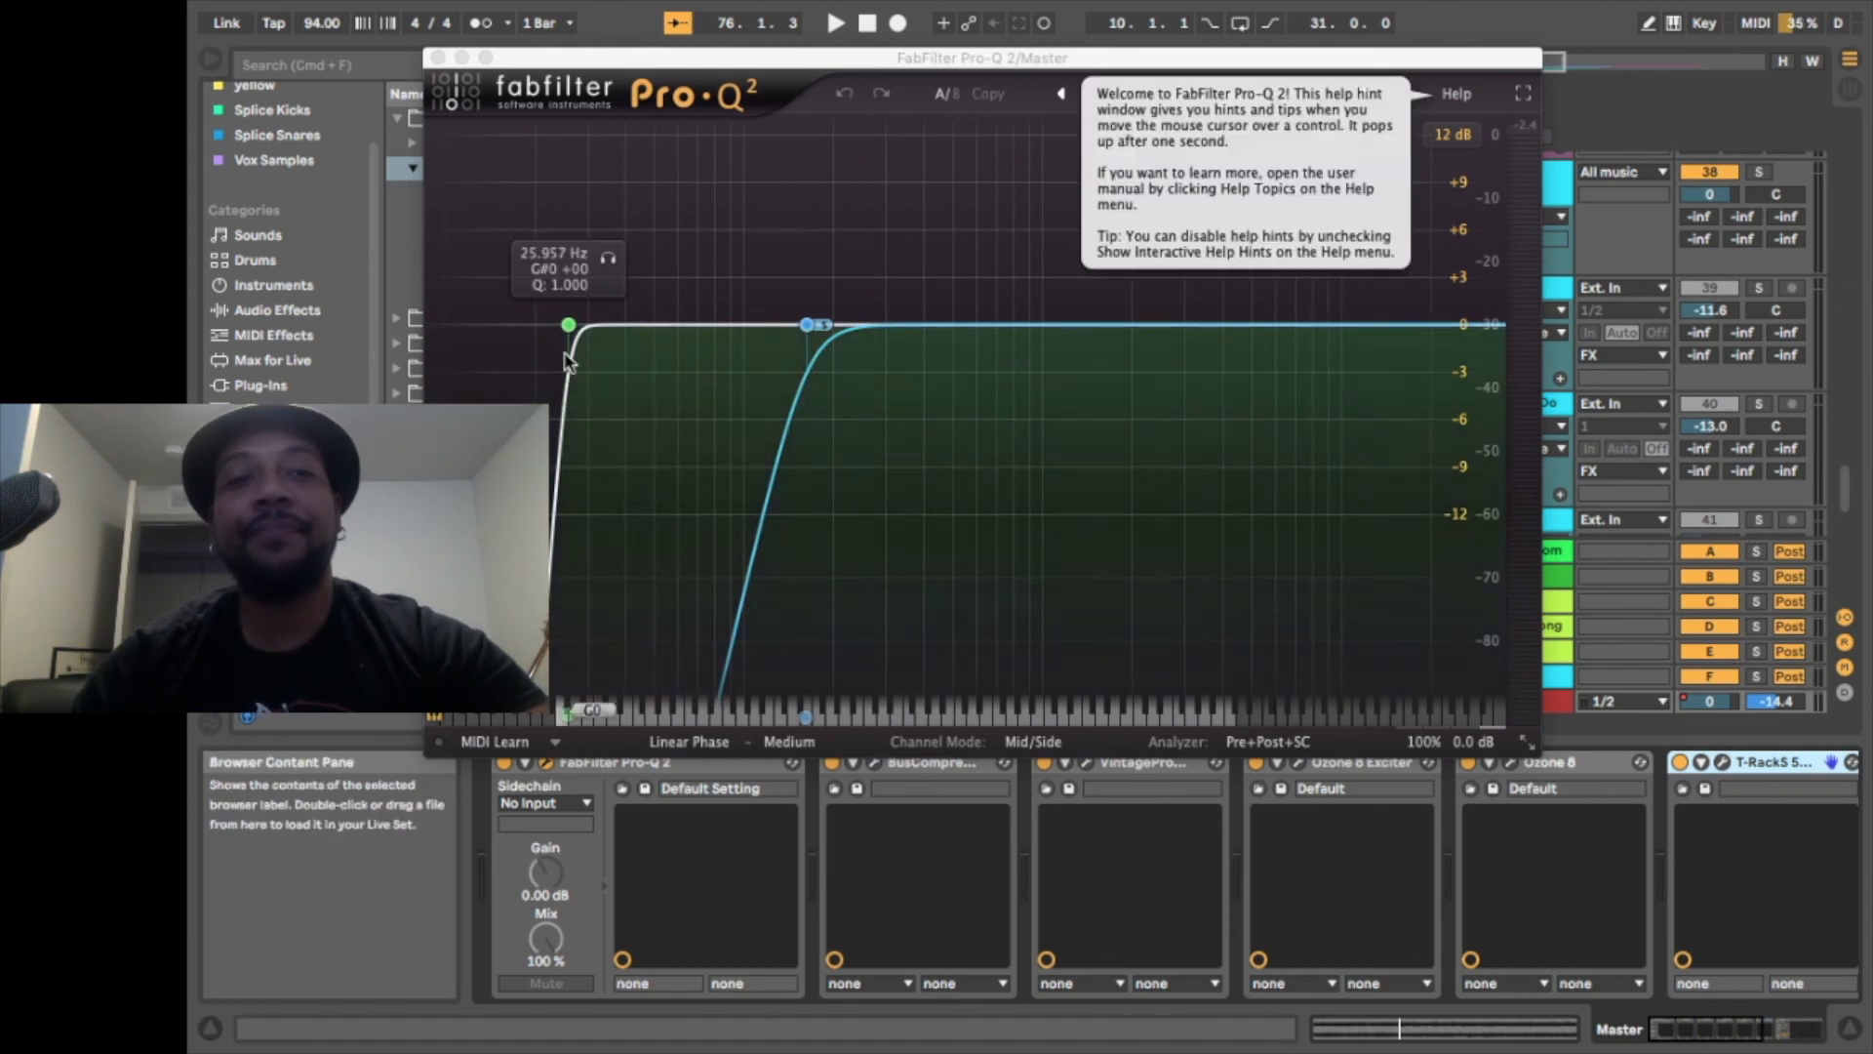
left_click(569, 327)
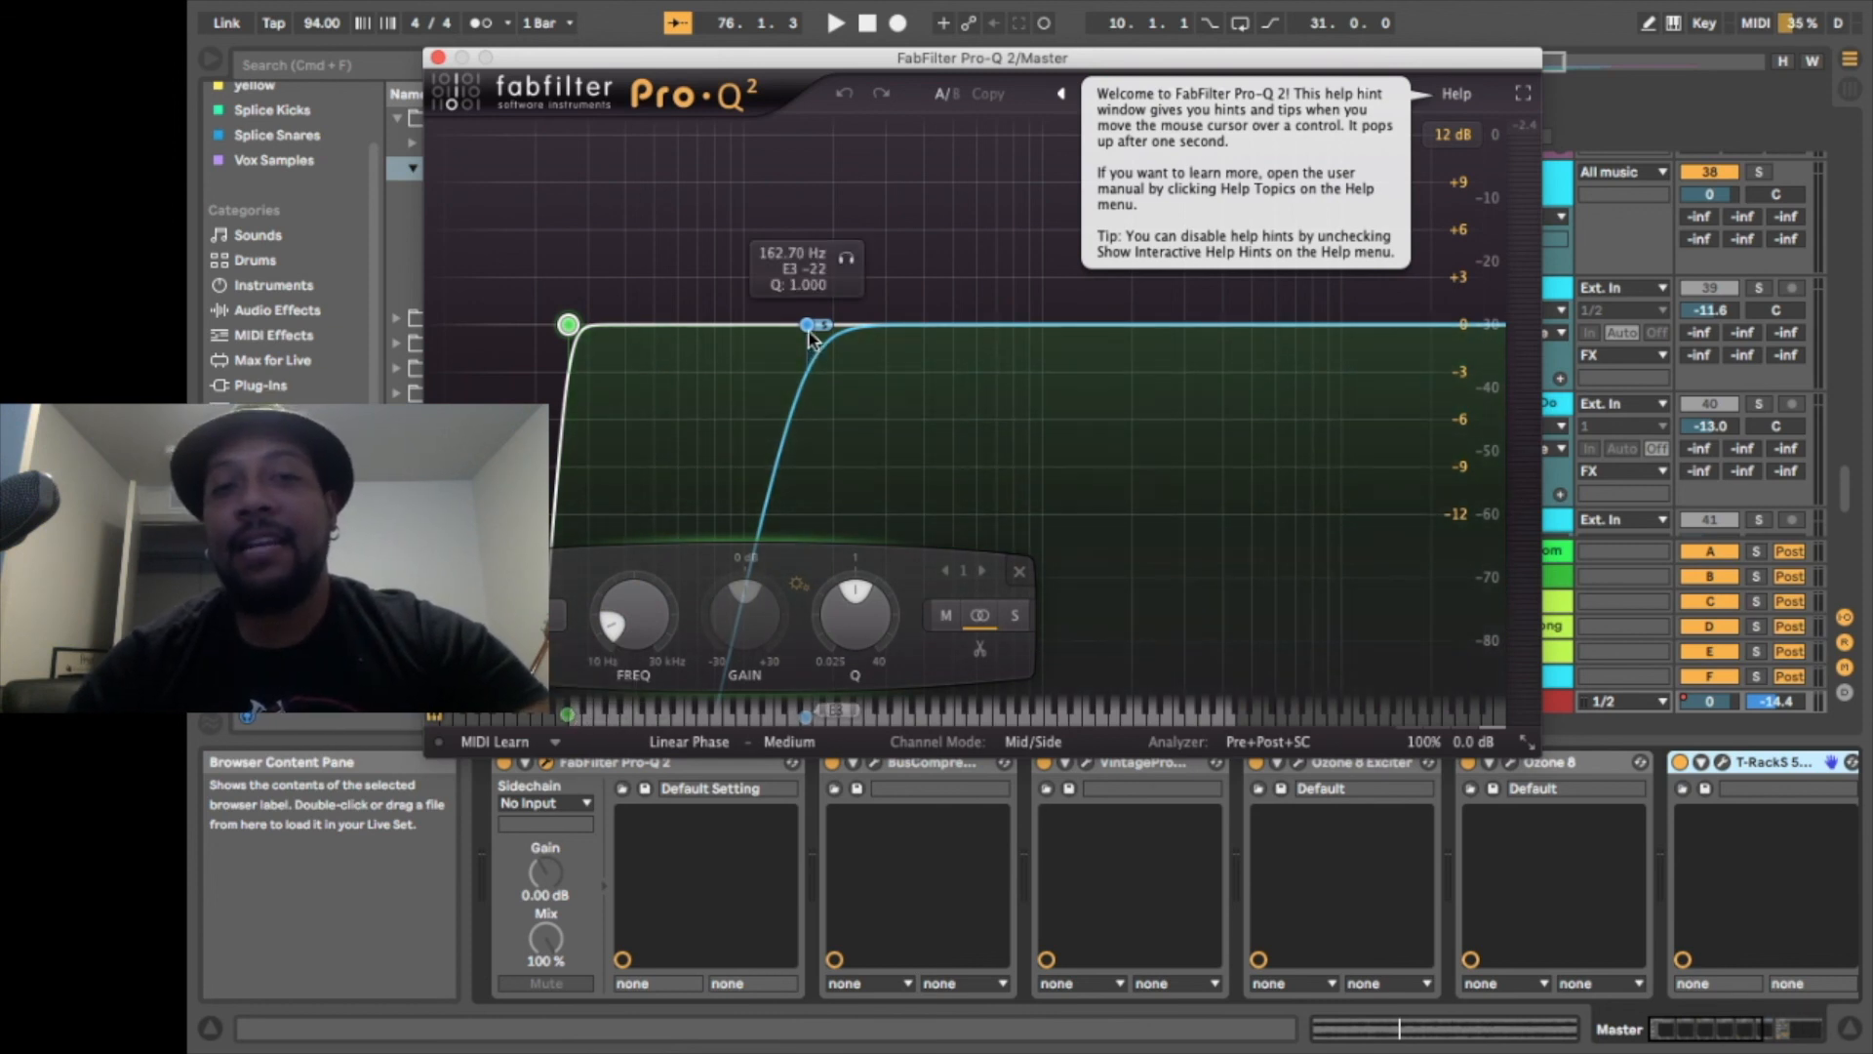
left_click(807, 325)
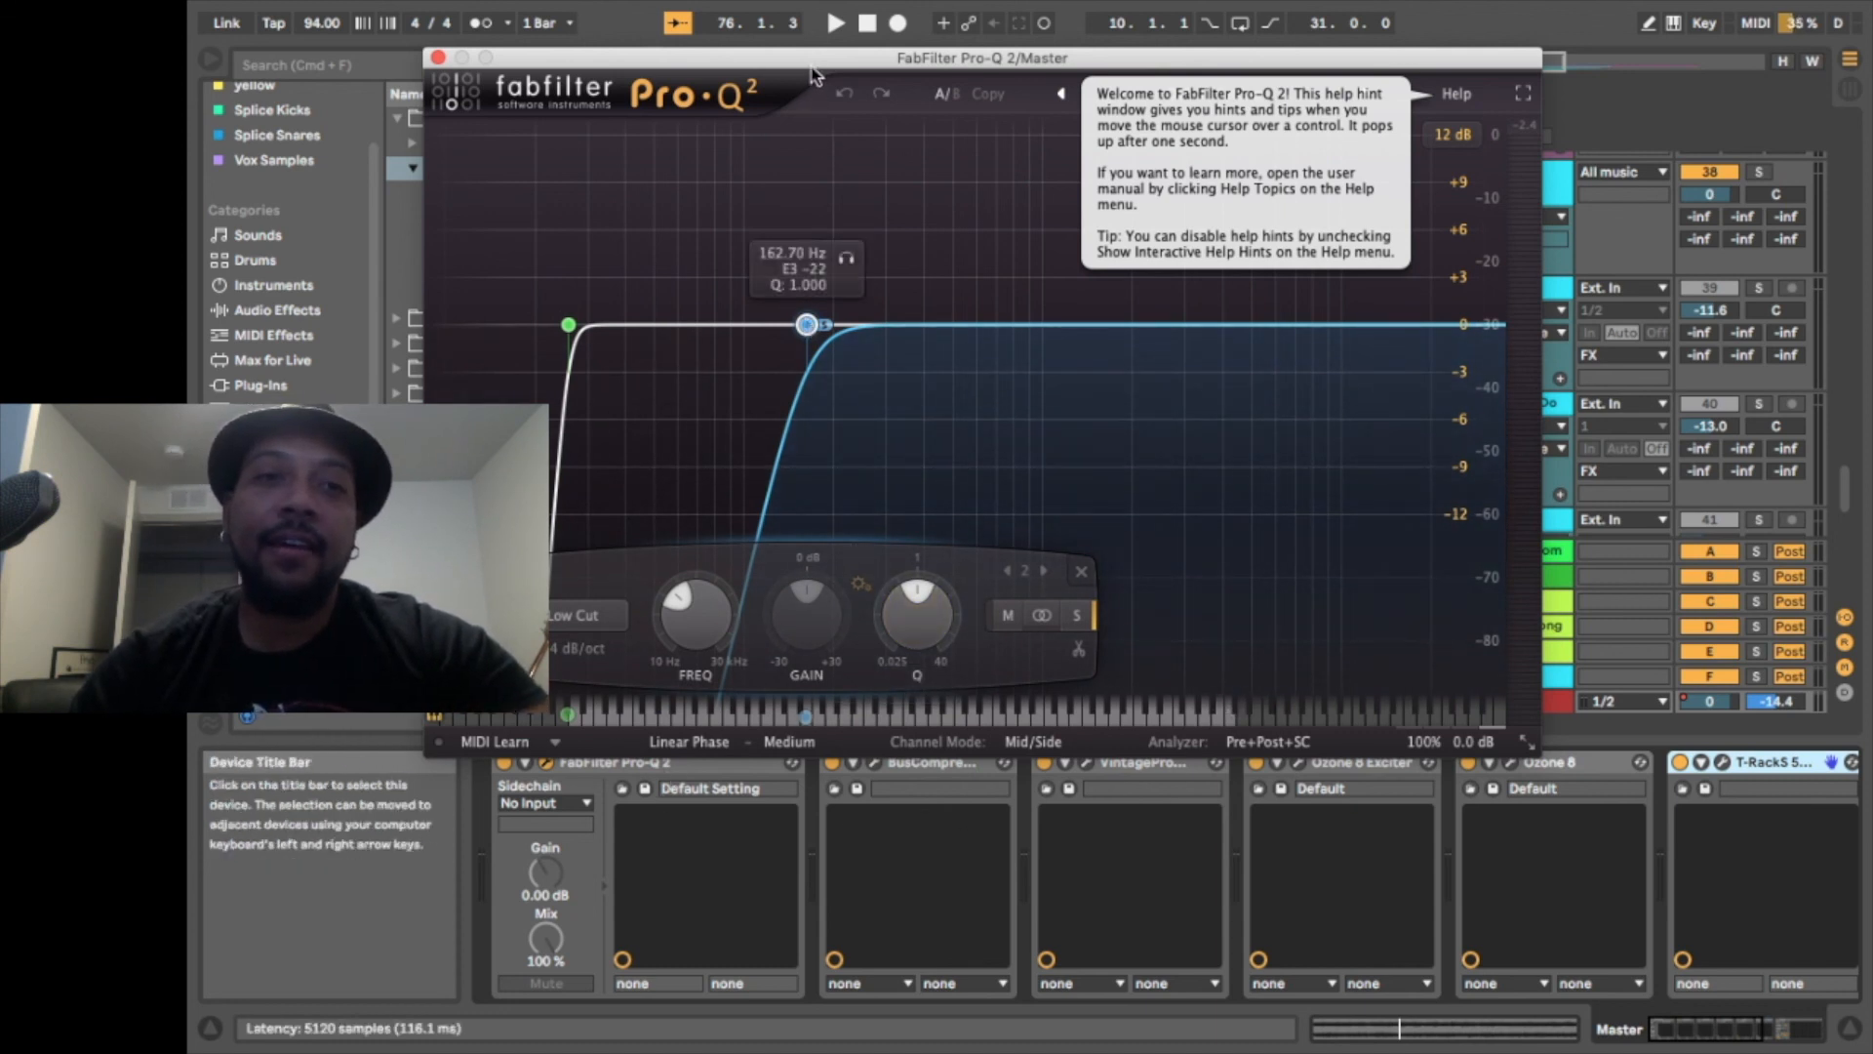
Switch the higher low-cut band through its mid, stereo and side placement, leave it on side, and close Pro-Q 2
left_click_drag(815, 59, 807, 10)
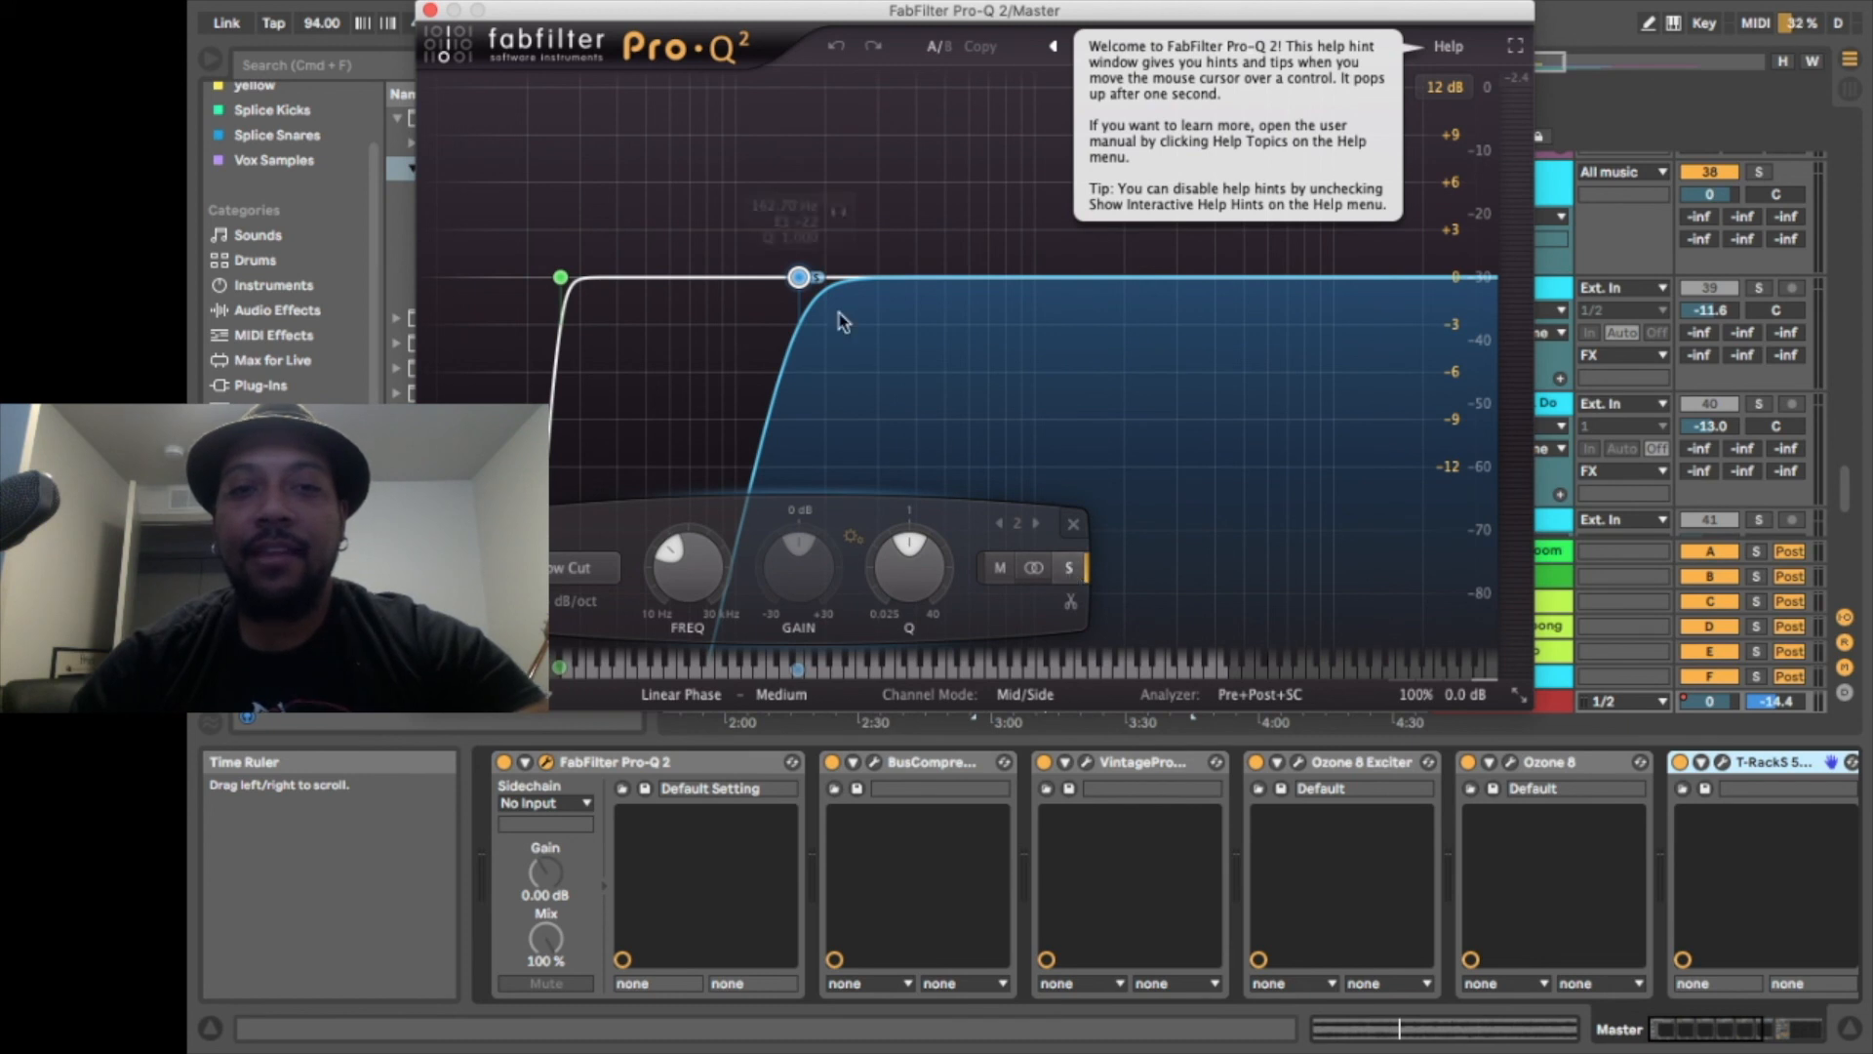
mouse_move(804, 282)
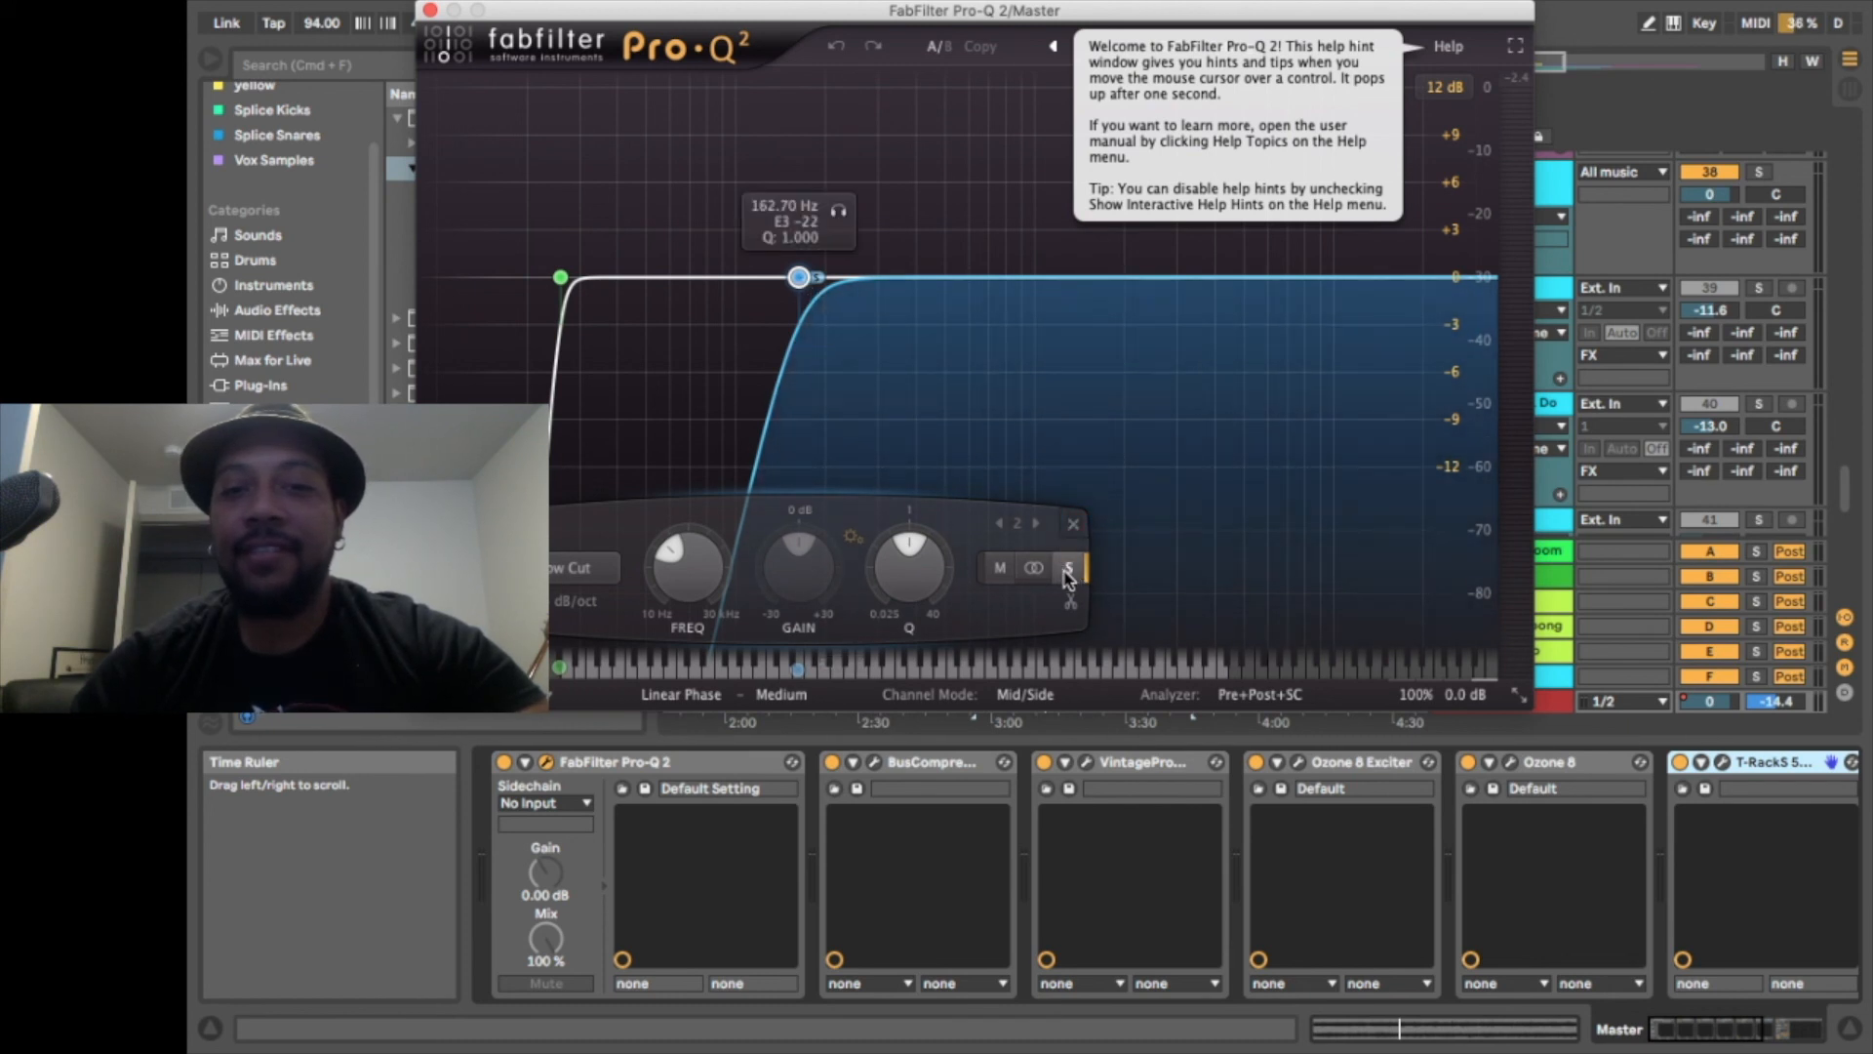
left_click(1003, 574)
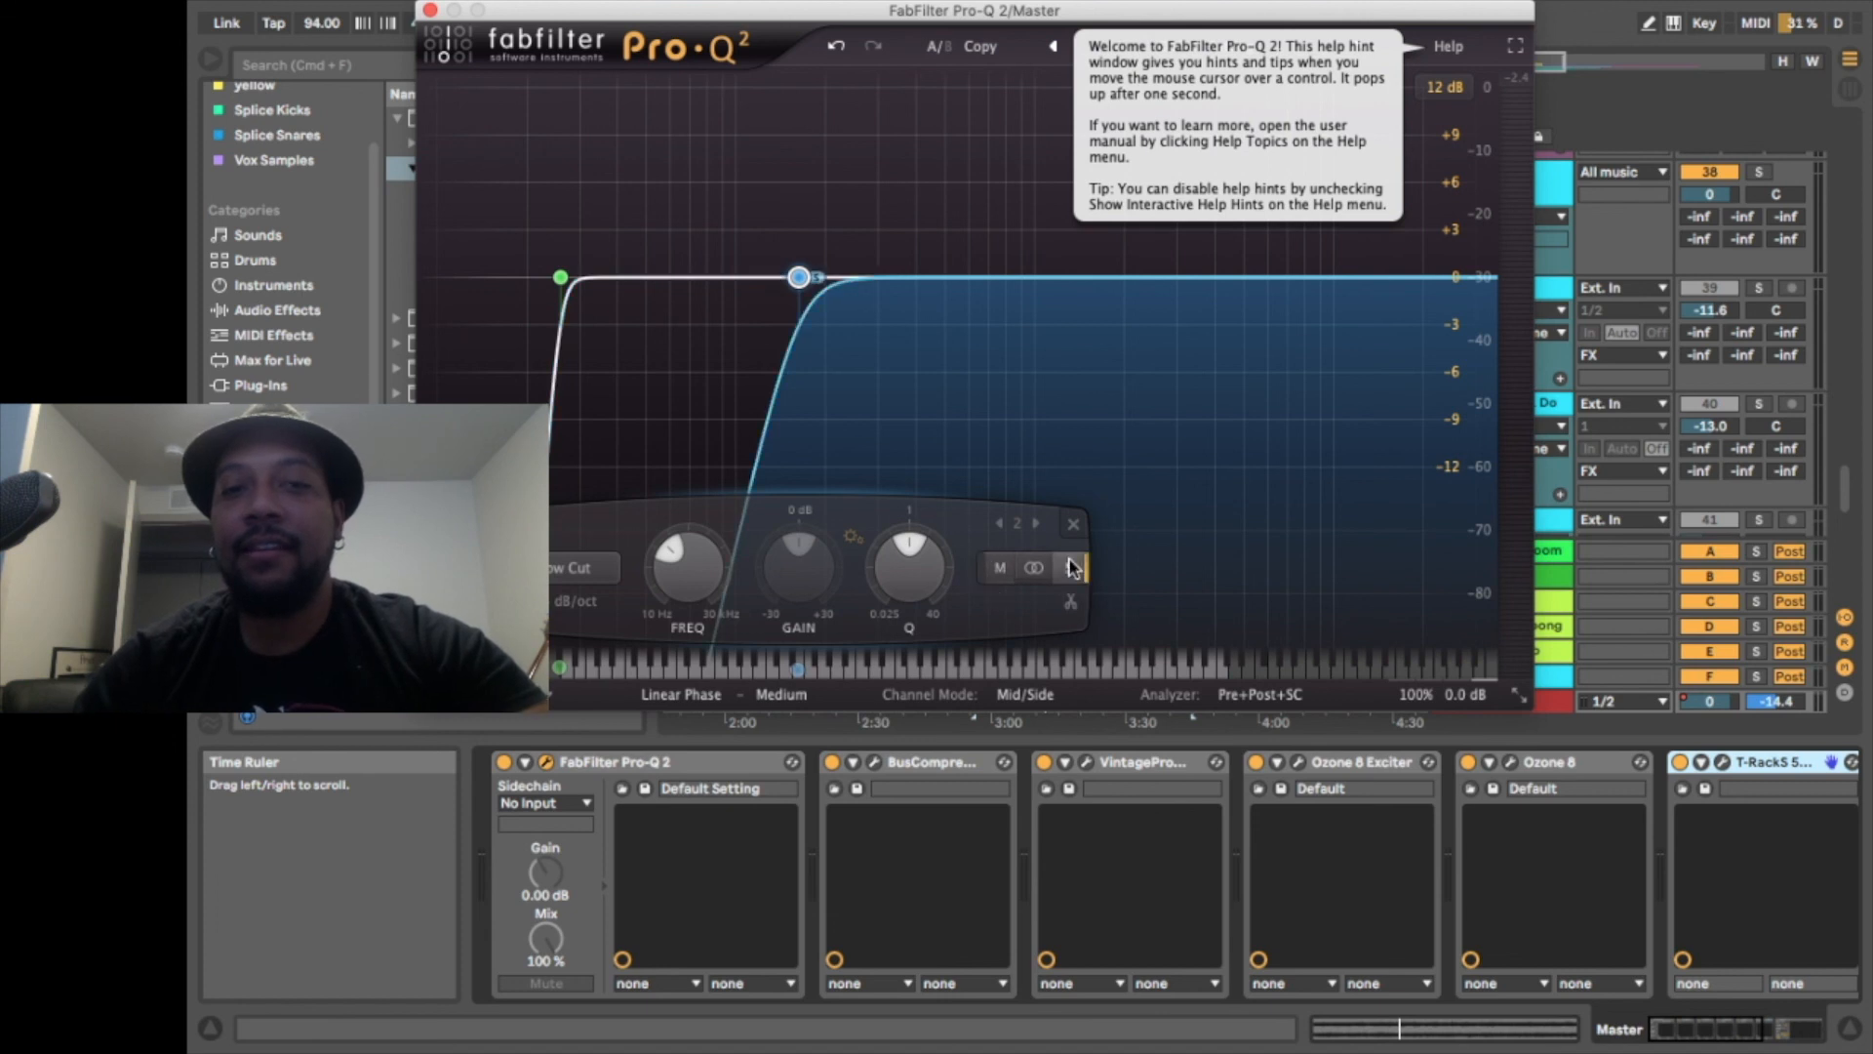
left_click(1035, 569)
left_click(1067, 572)
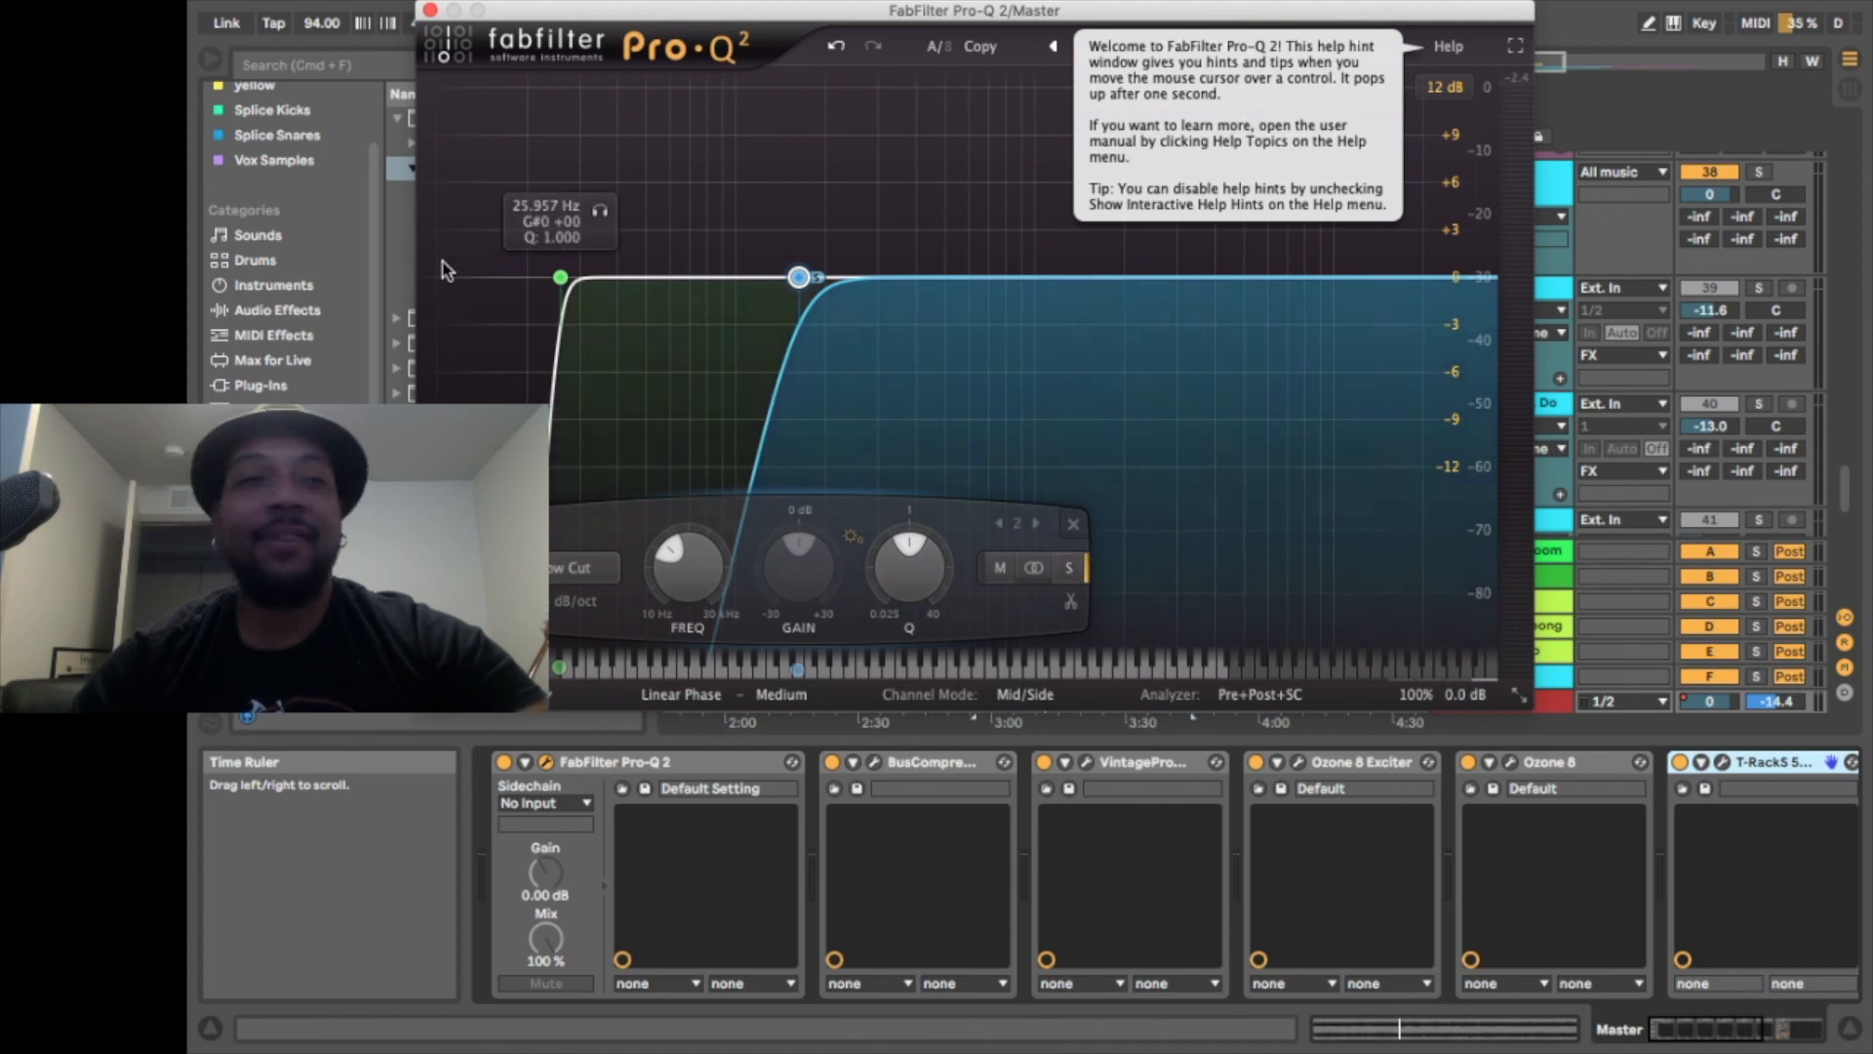
left_click(429, 11)
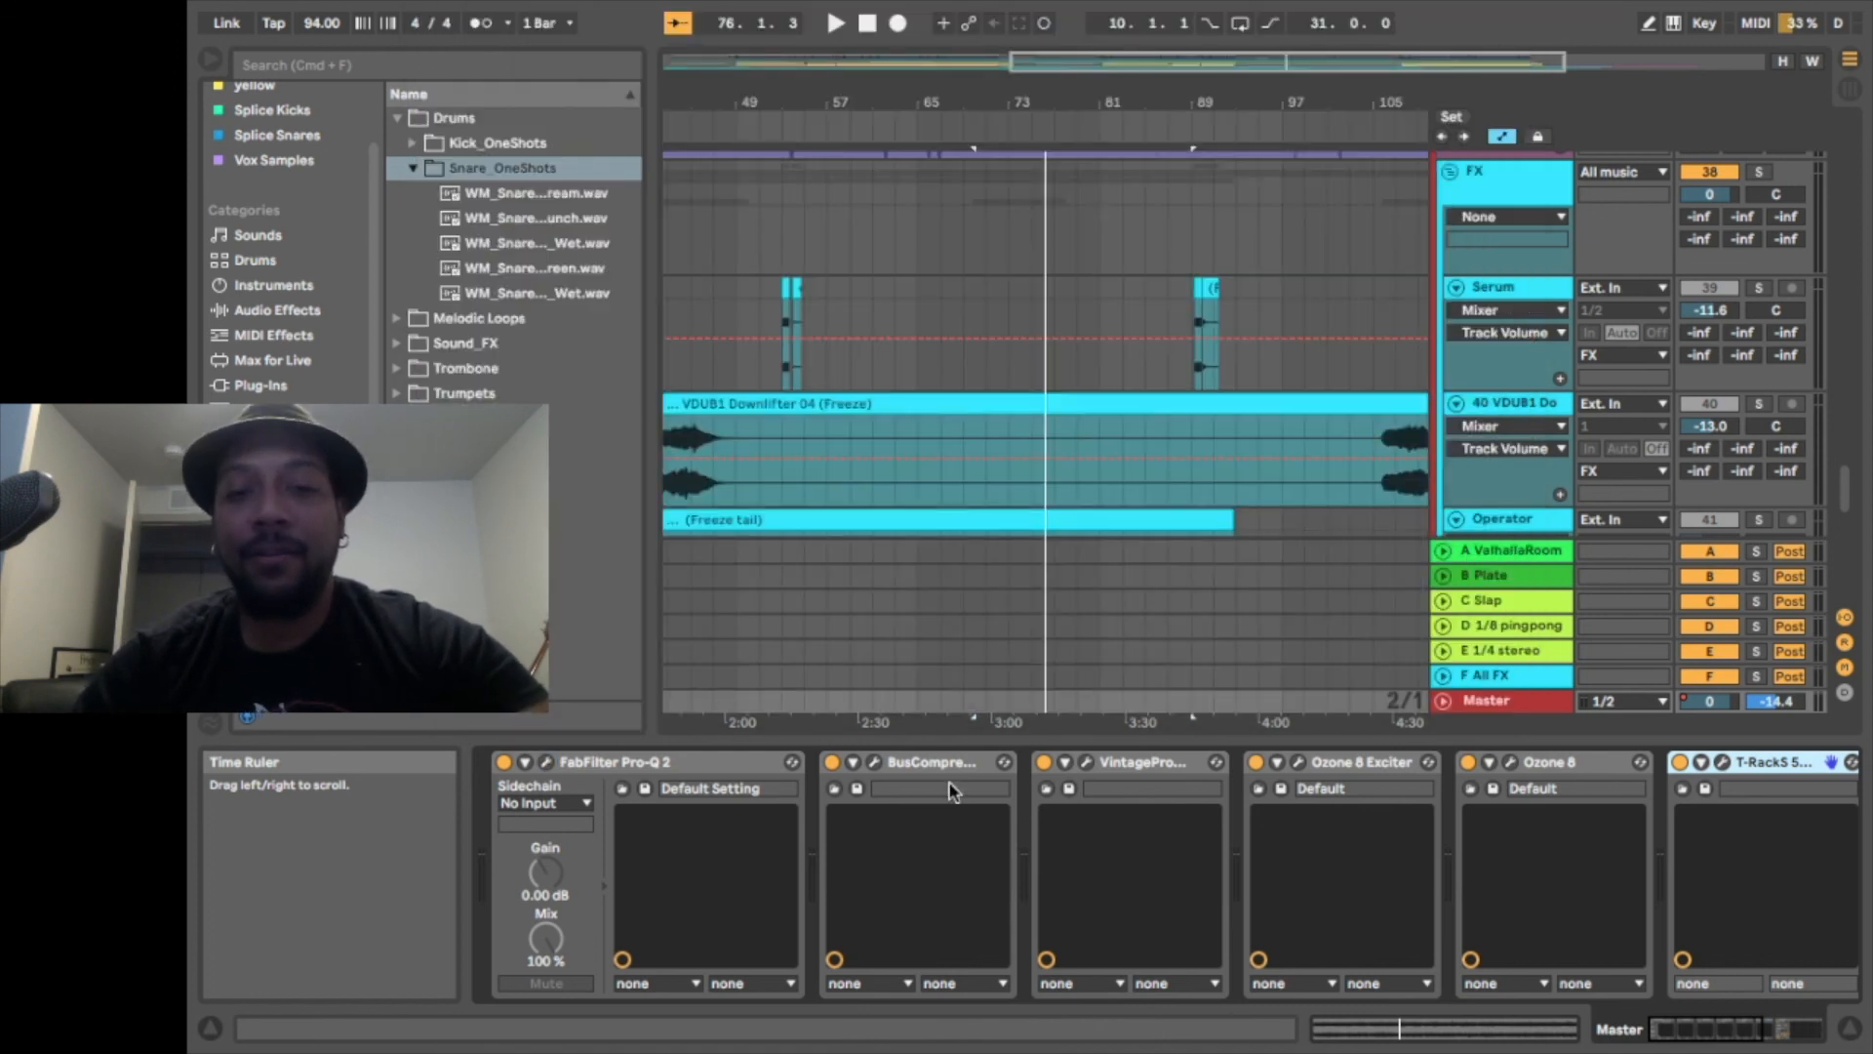
Open the Master's T-RackS Bus Compressor, move it clear of the device chain and briefly play the song through it
left_click(875, 767)
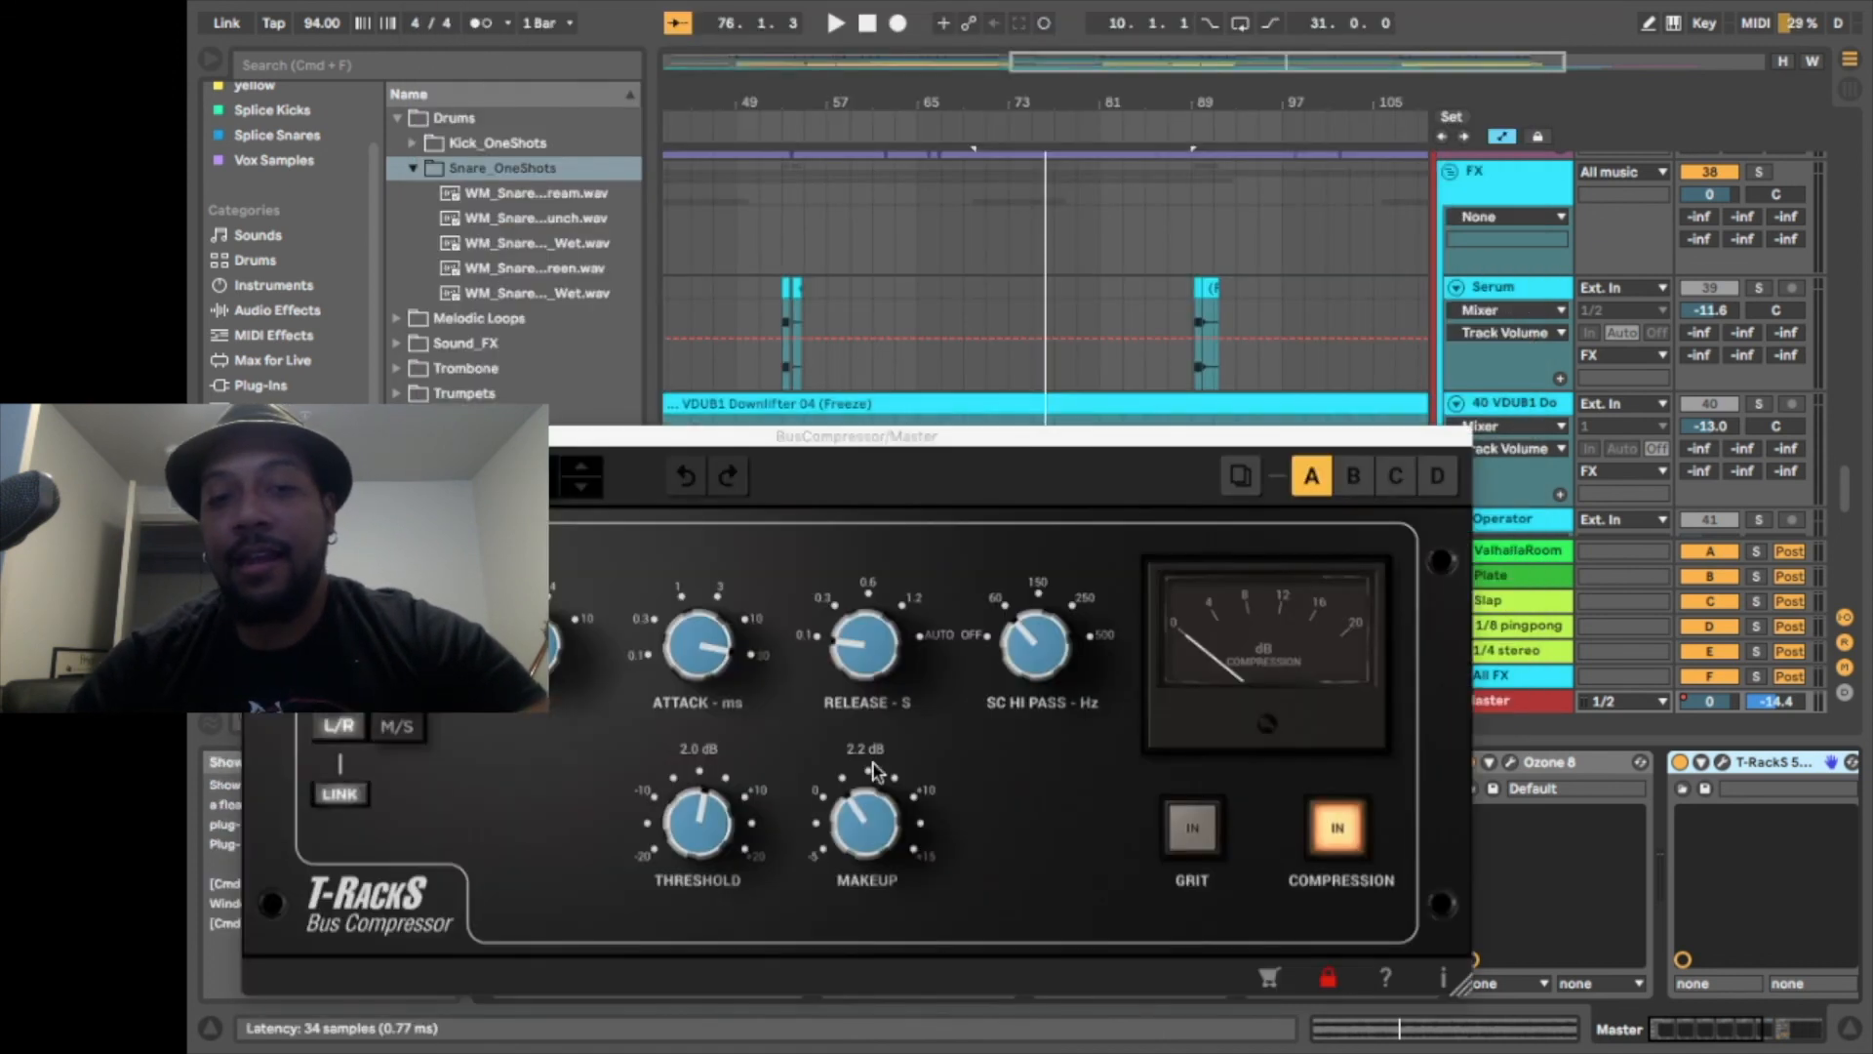
left_click_drag(829, 432, 842, 86)
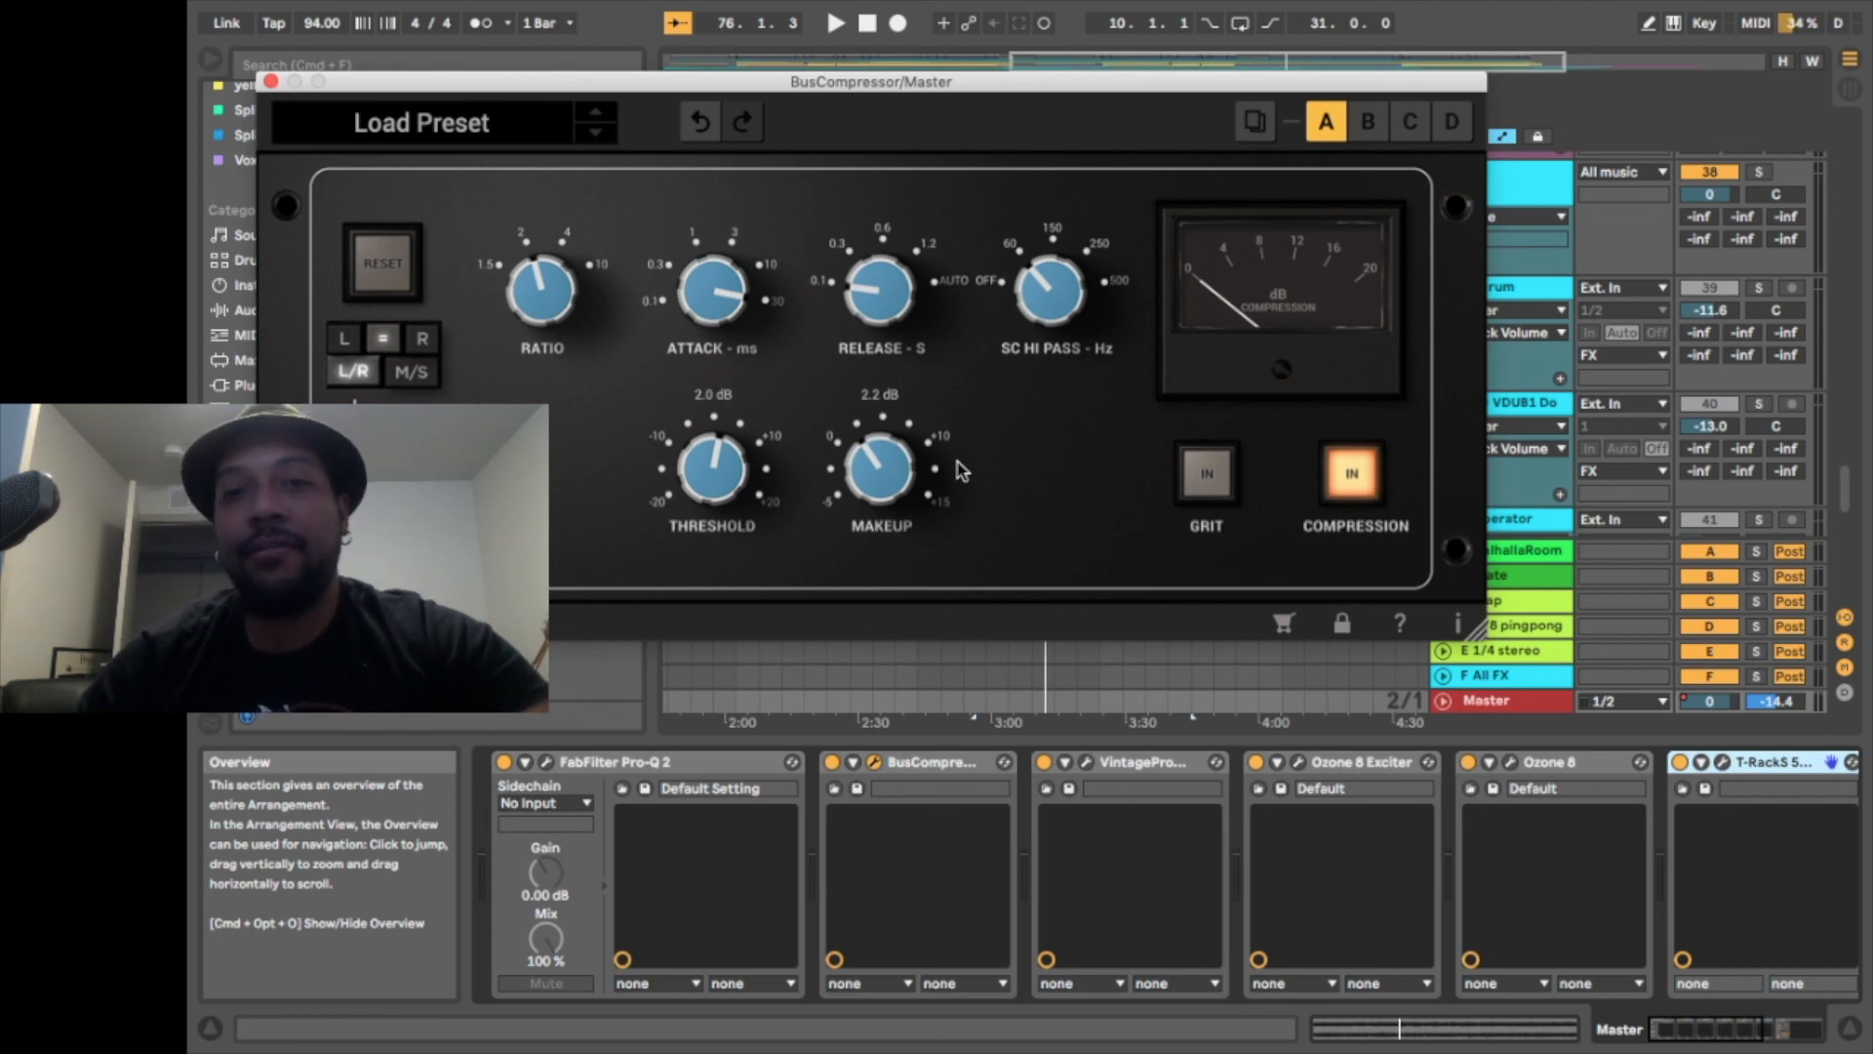
key("space")
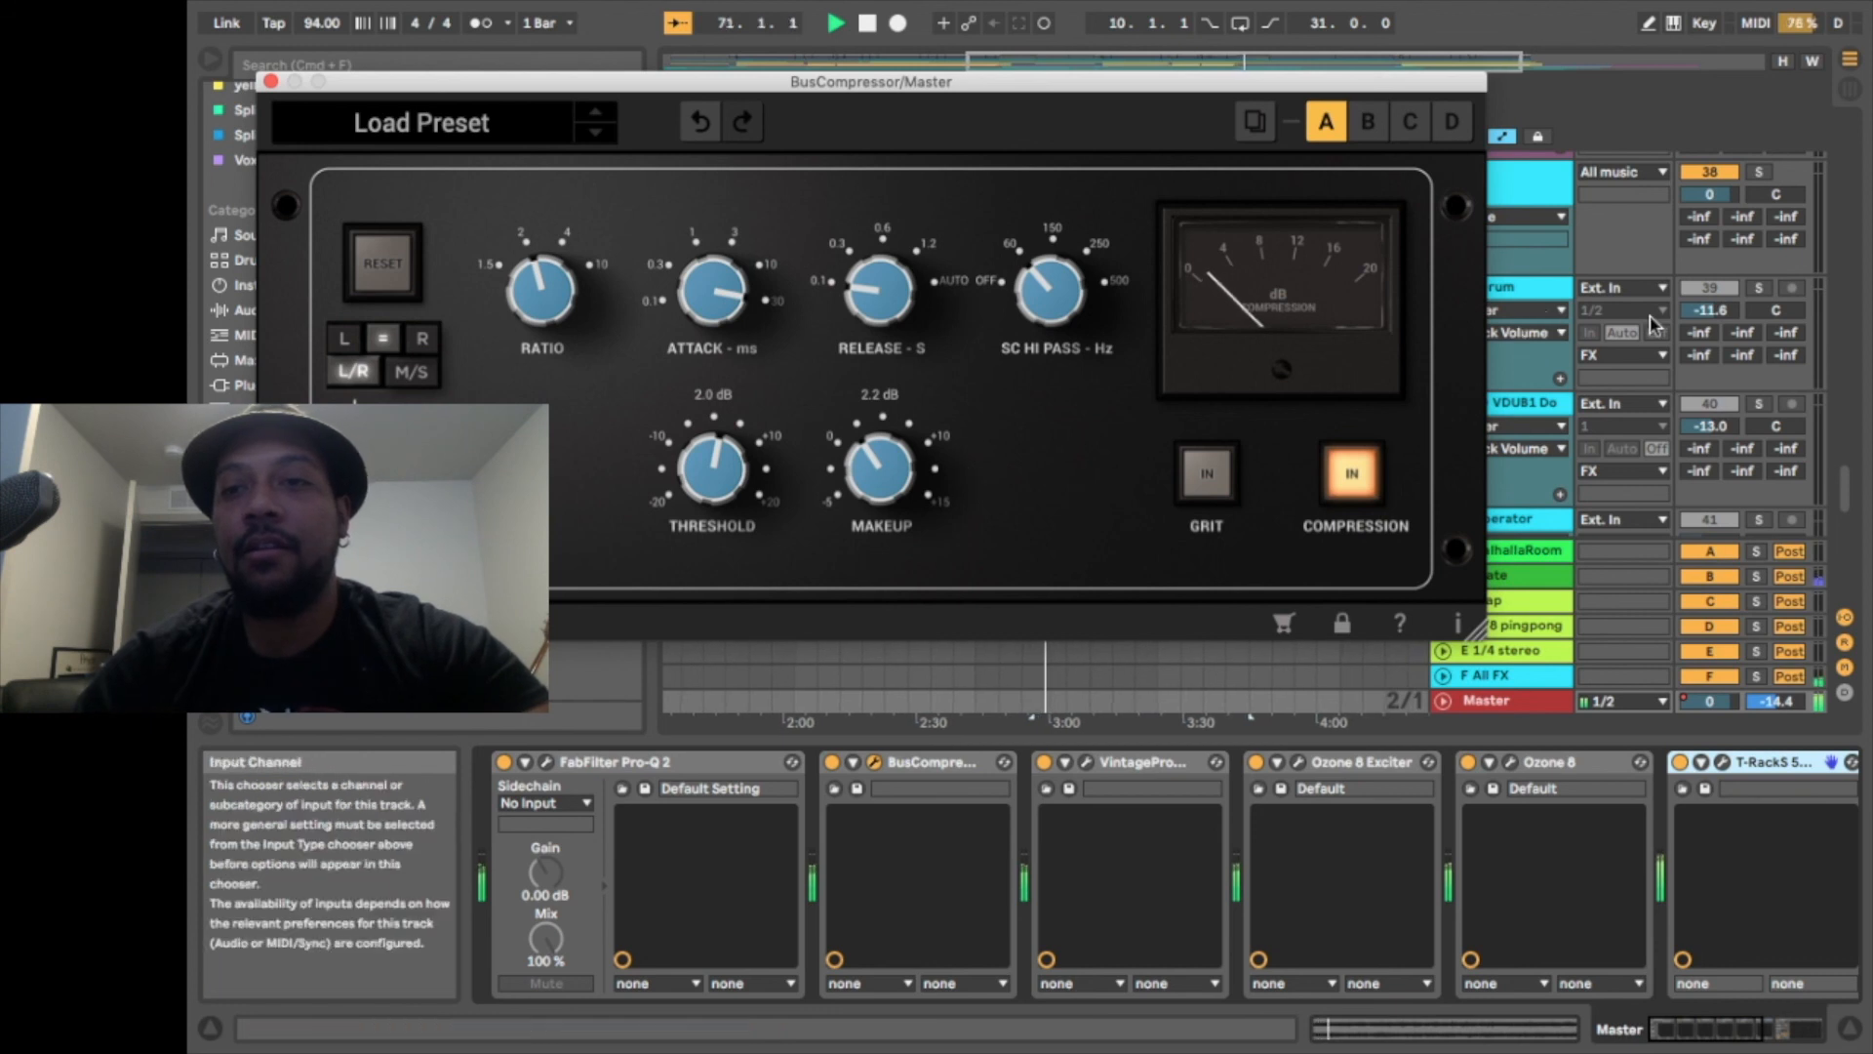
key("space")
Clear the solo on the Horns group and its Tr1 track
scroll(1649, 314, "up", 3)
scroll(1649, 314, "up", 5)
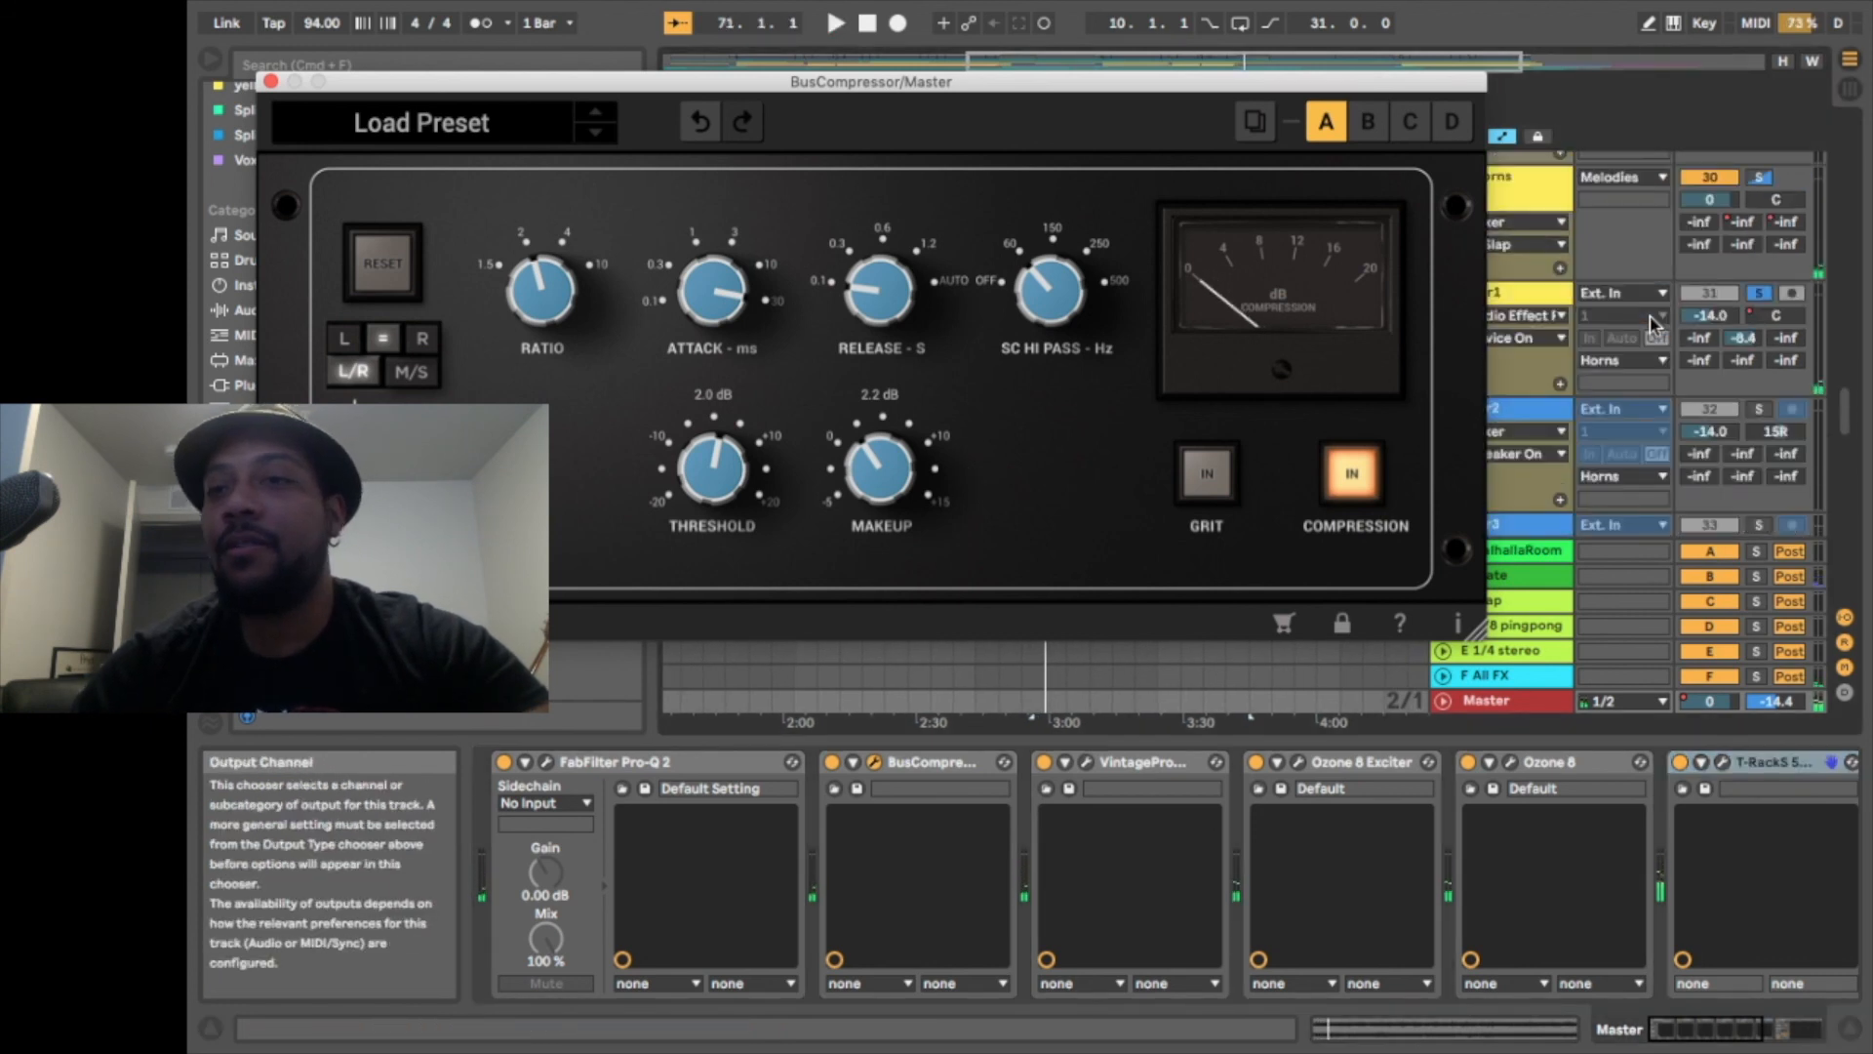
left_click(1769, 341)
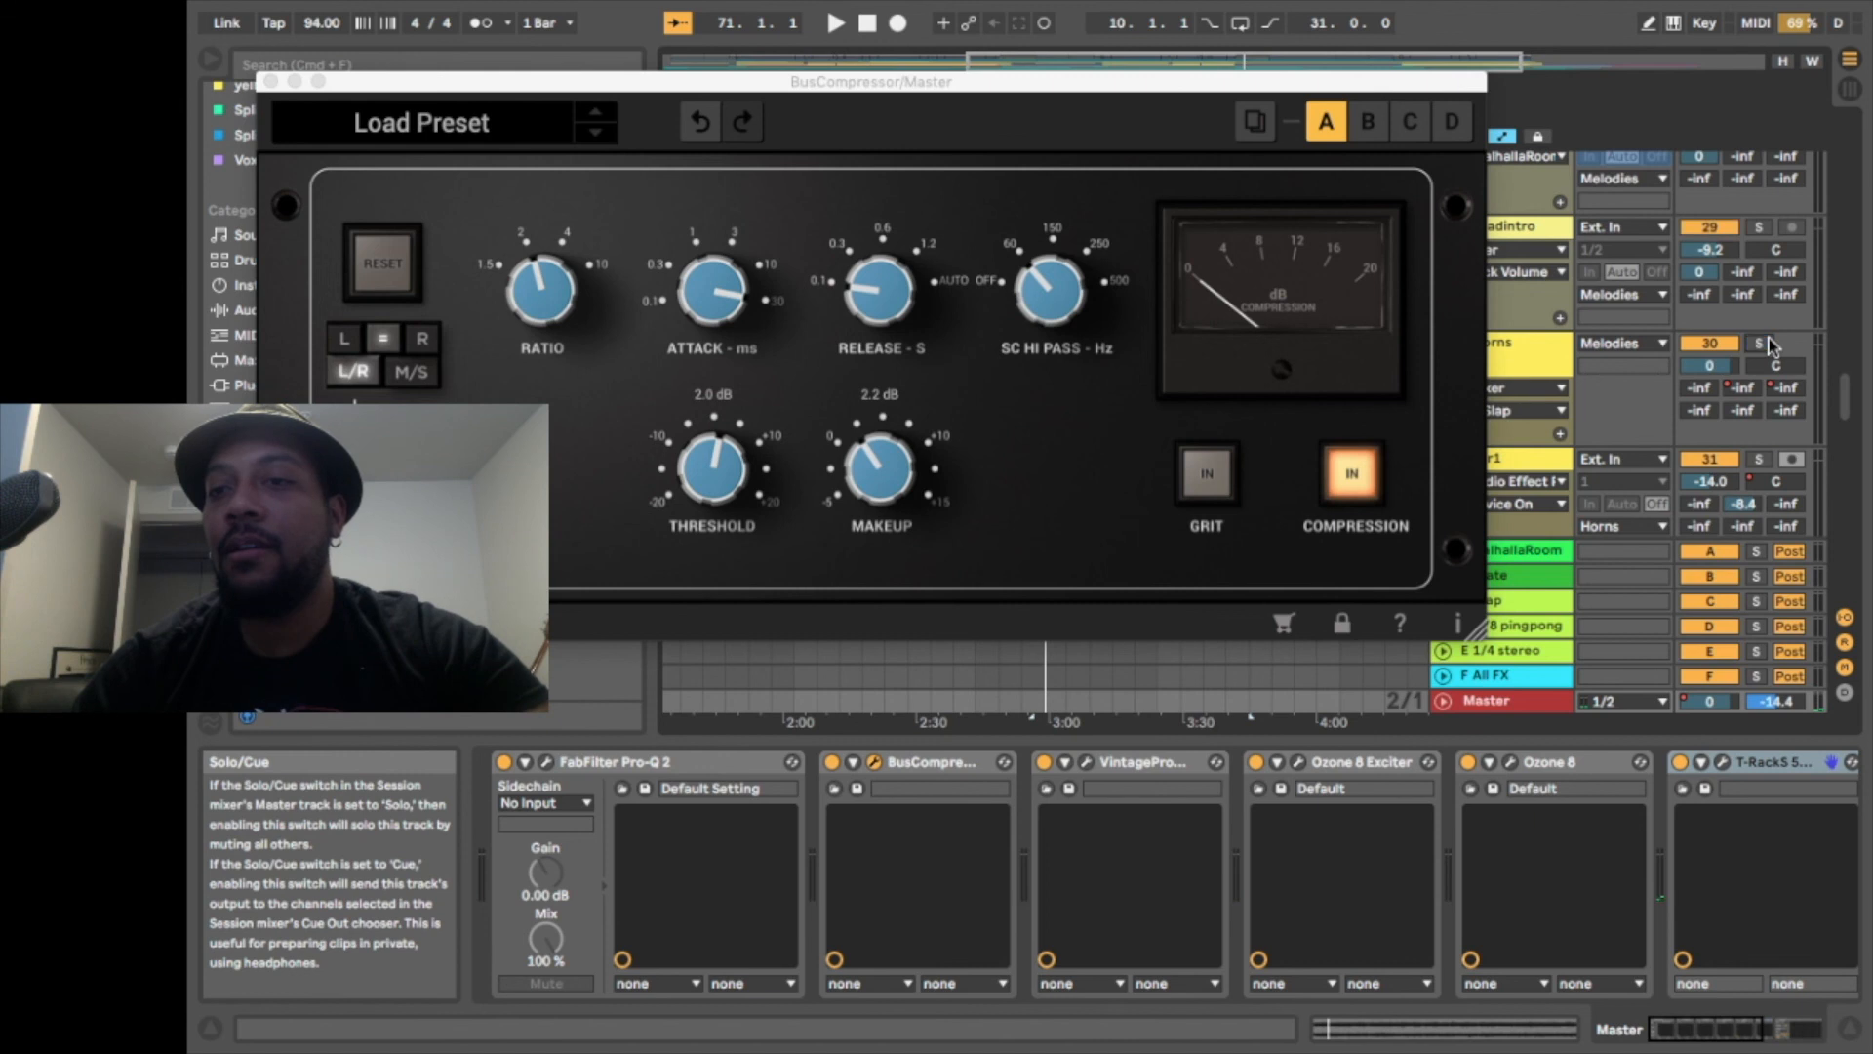
Play the full mix briefly while watching the Bus Compressor's gain-reduction meter, and close the plugin
key("space")
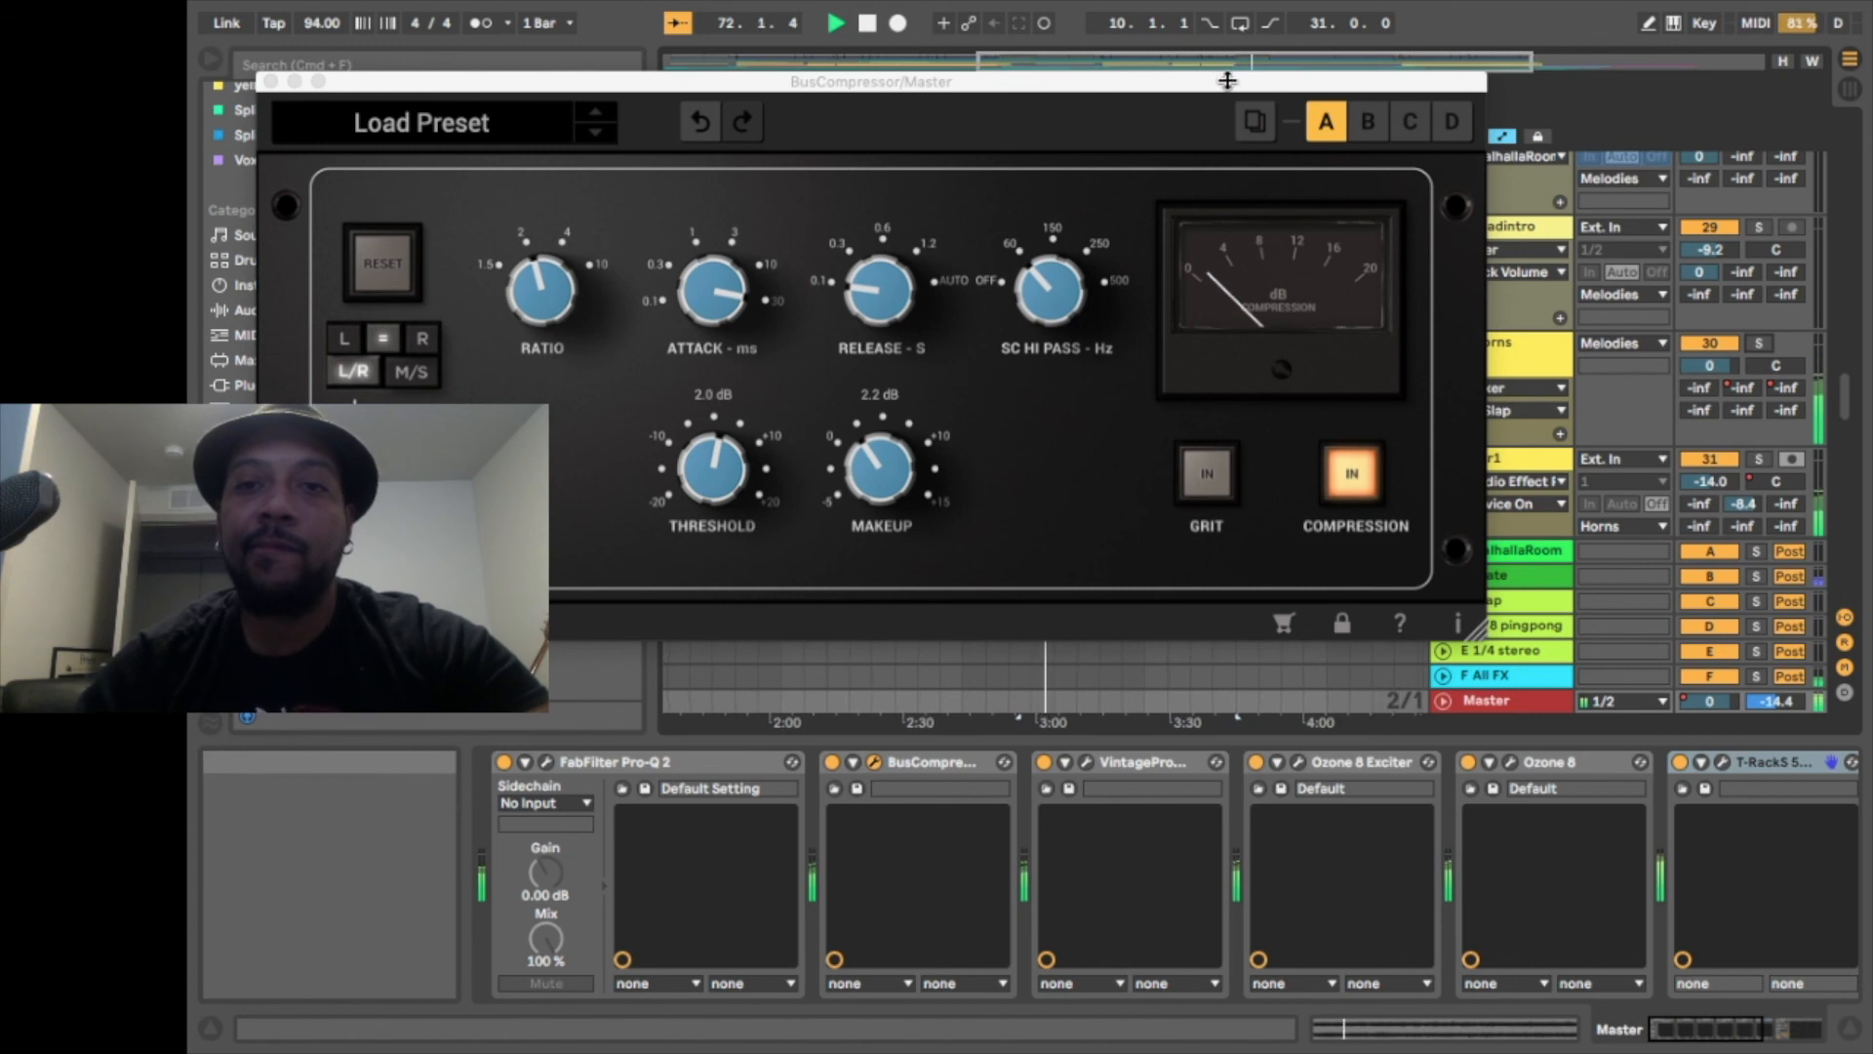
key("space")
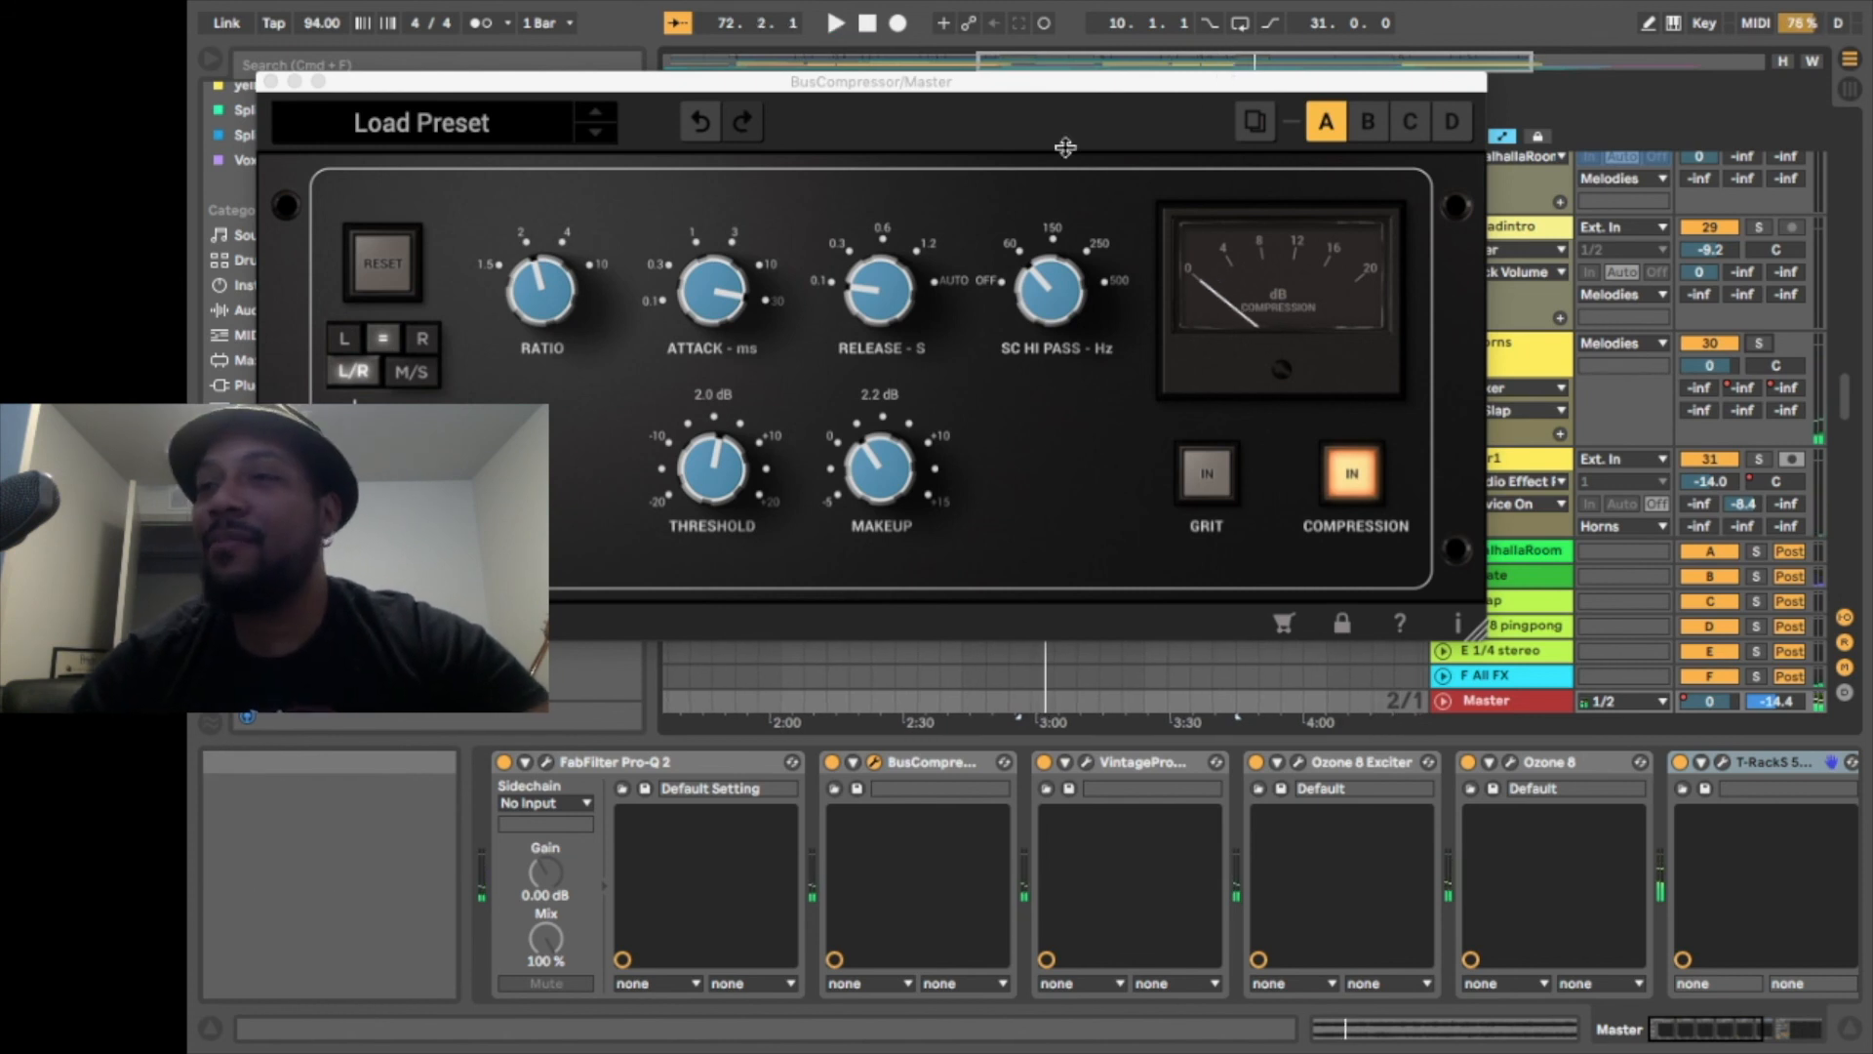
left_click(272, 83)
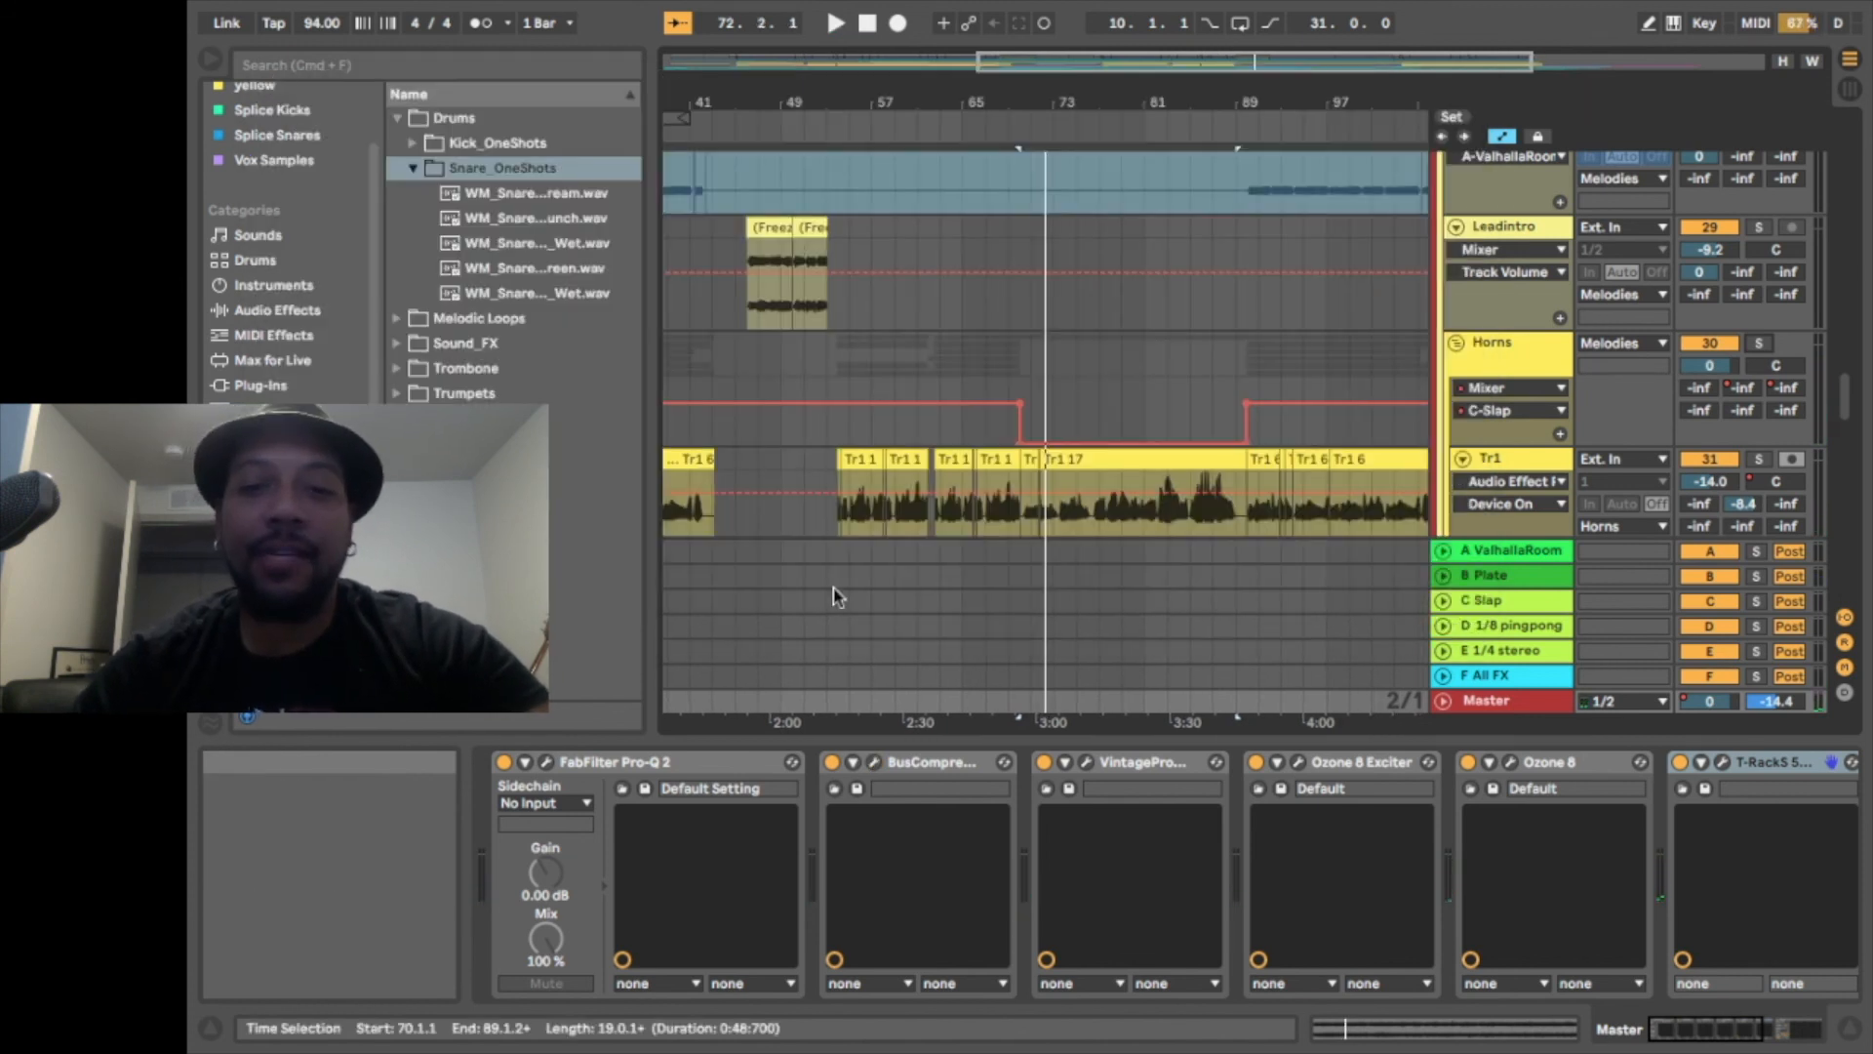
Set the playback position at bar 93 on the Horns group and show the Master track's effects chain
left_click(1189, 407)
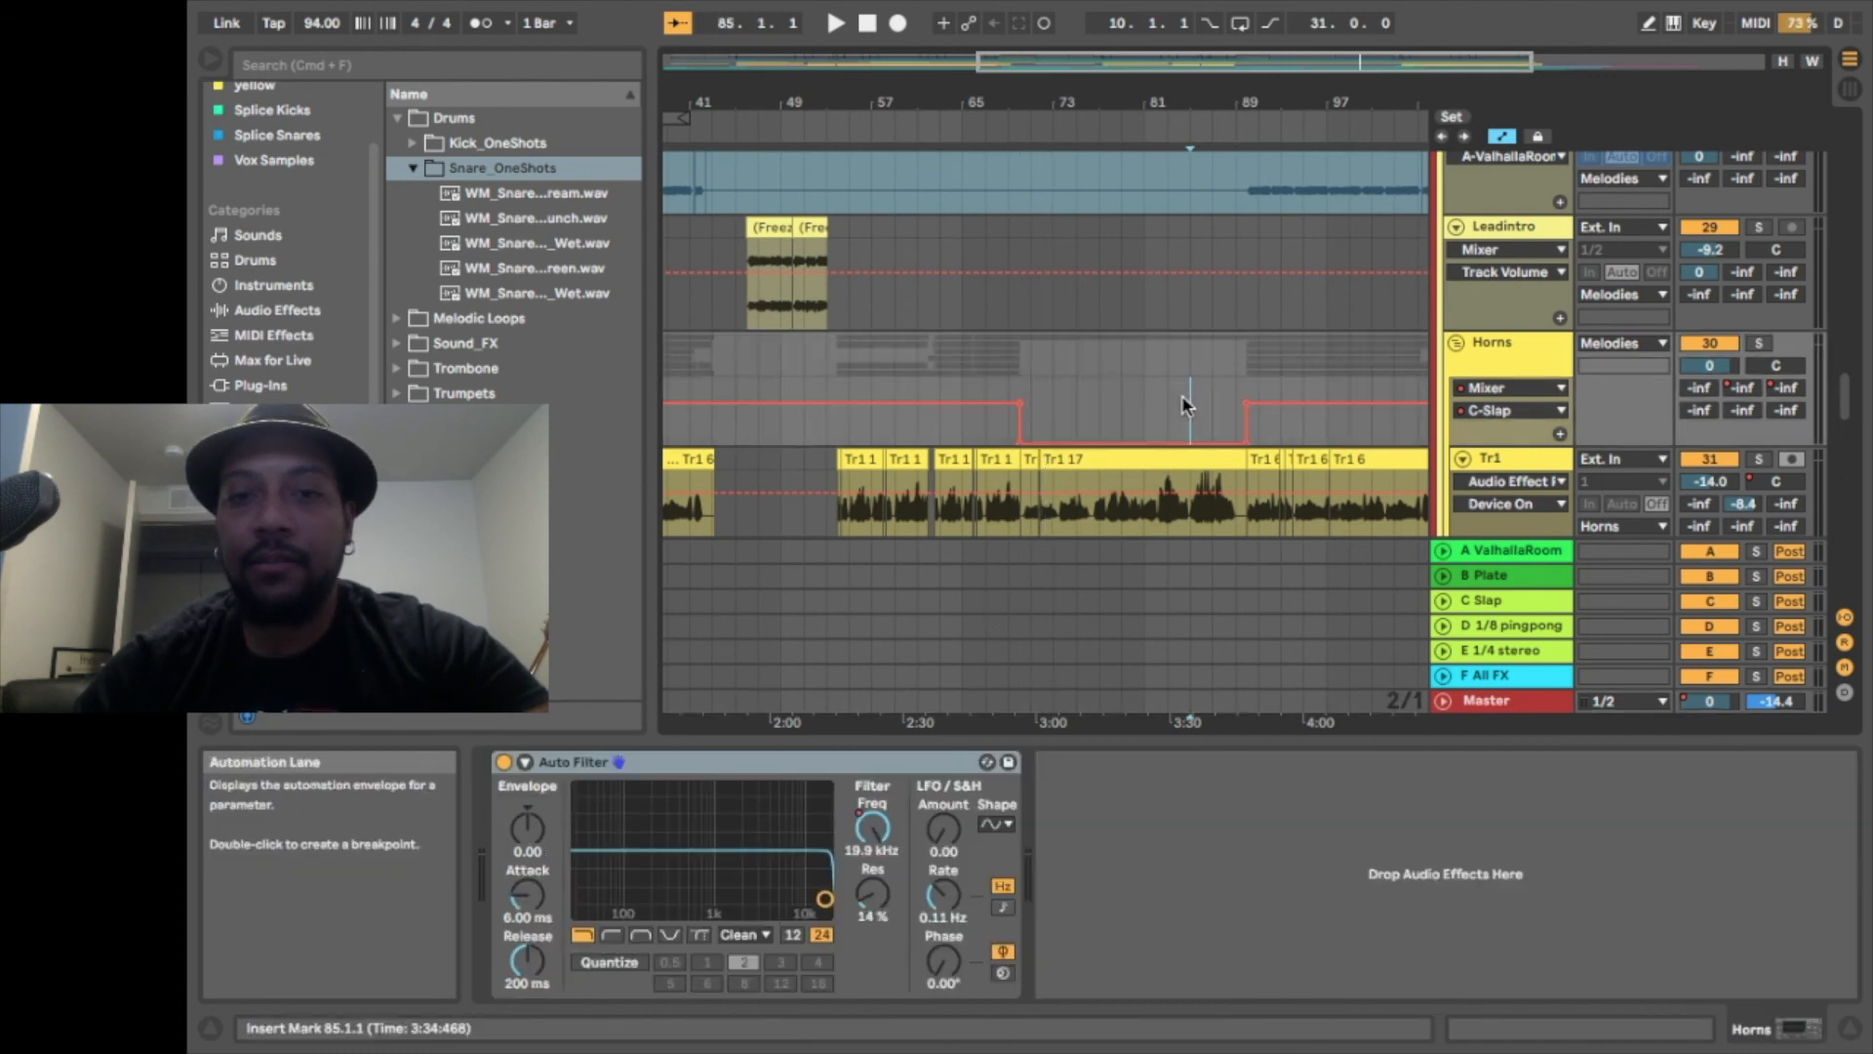
left_click(1279, 357)
left_click(1503, 701)
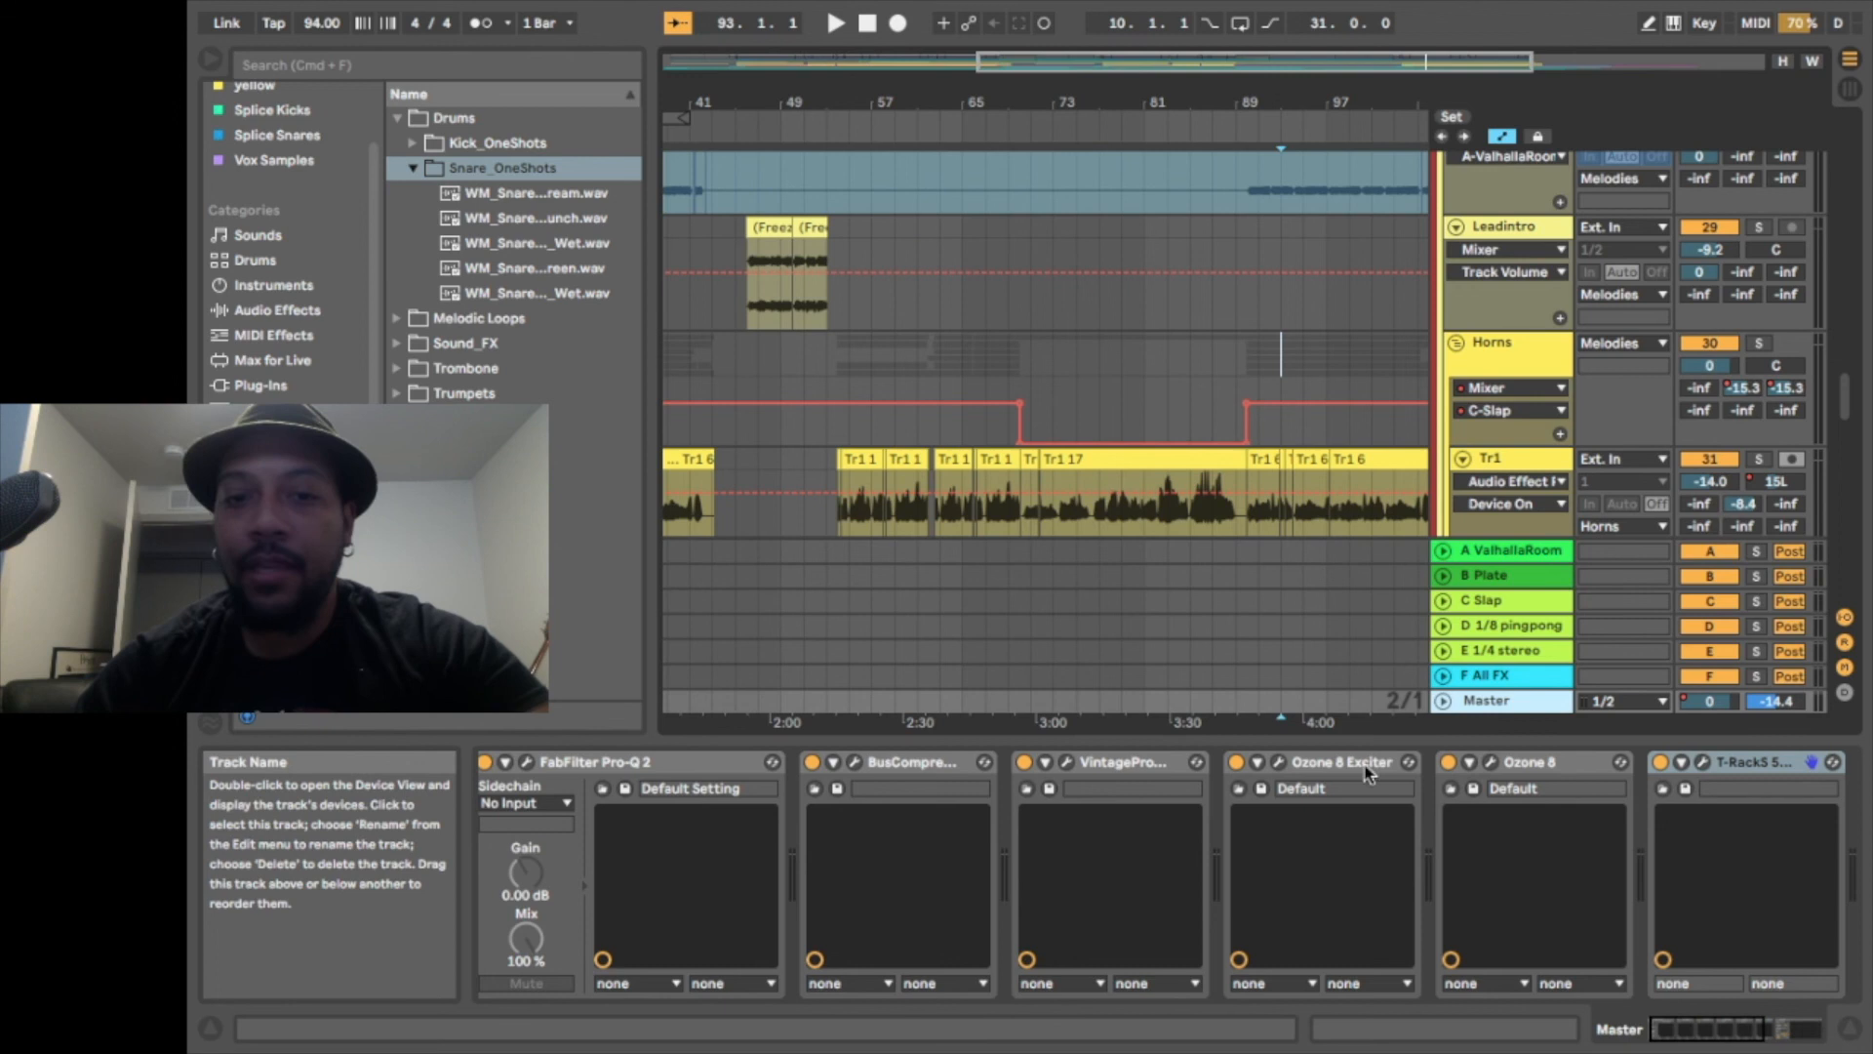
Open the Master's Vintage Program EQ, look over its low and high boost settings, and close the plugin
left_click(1189, 911)
scroll(1189, 911, "right", 3)
scroll(1188, 911, "left", 4)
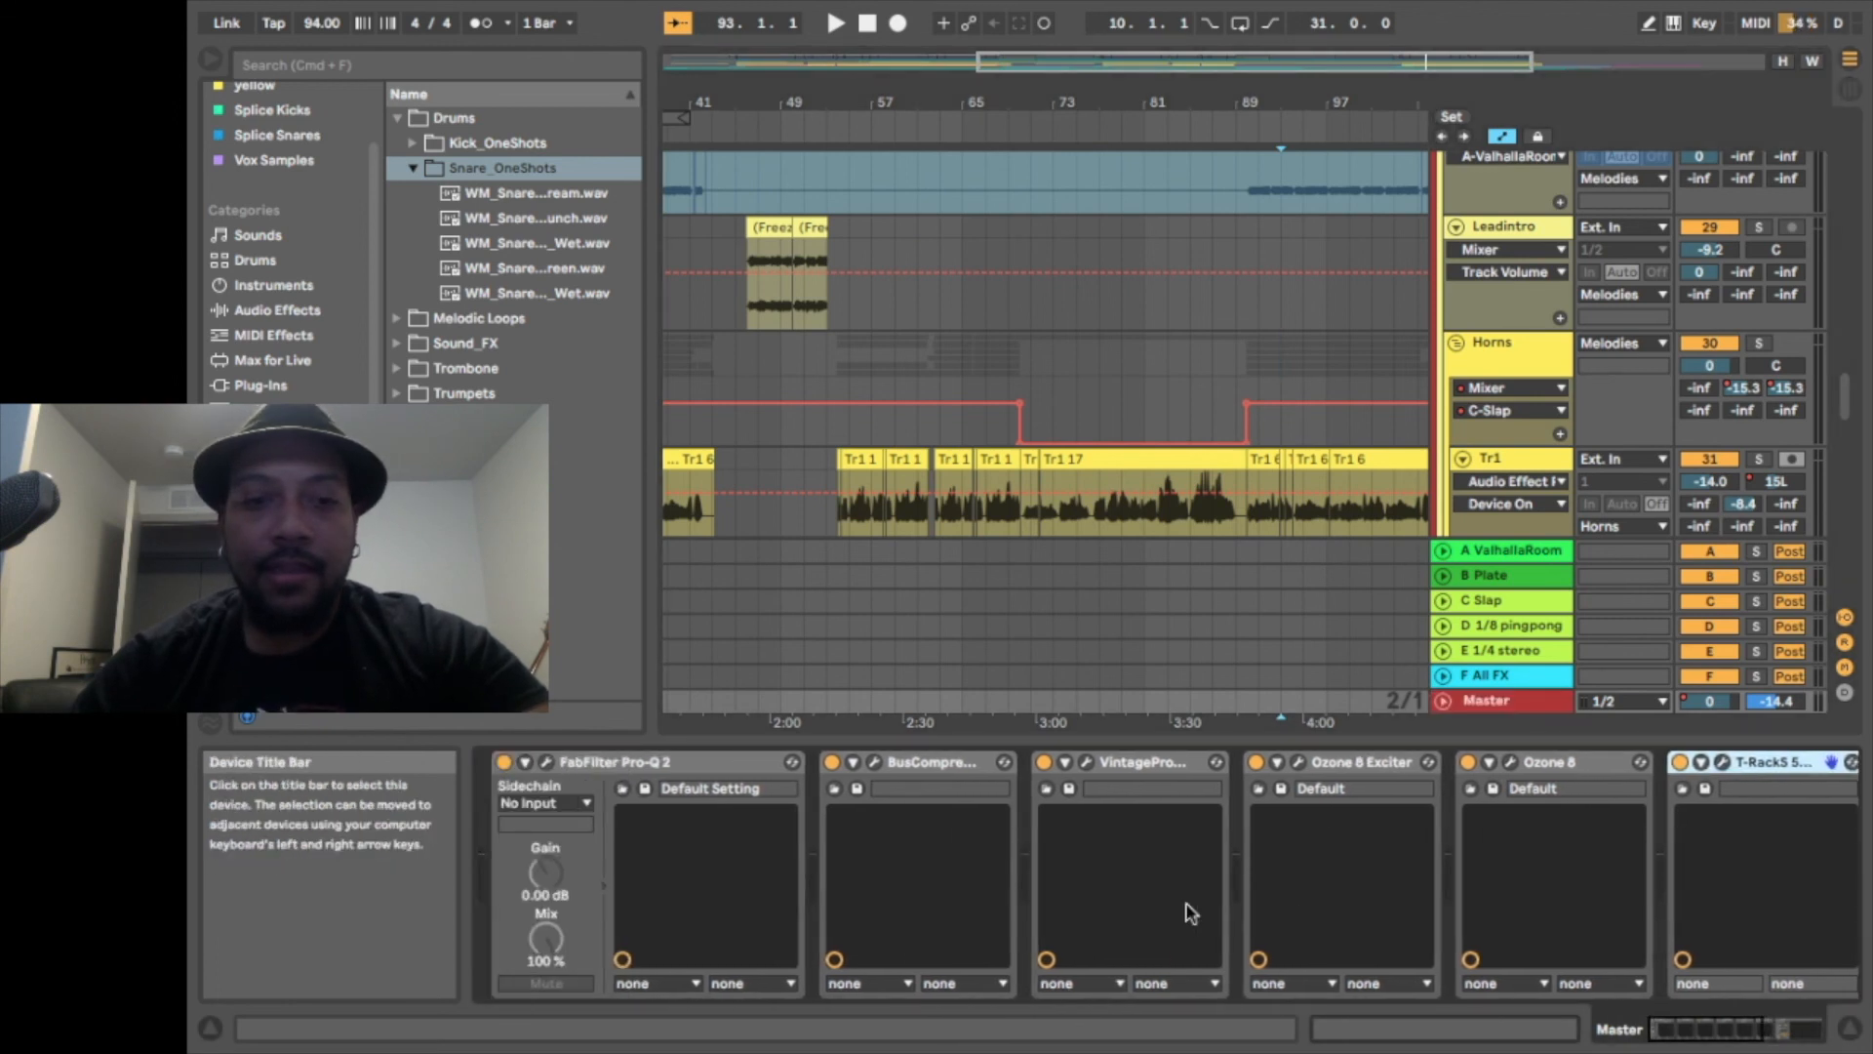
left_click(1087, 763)
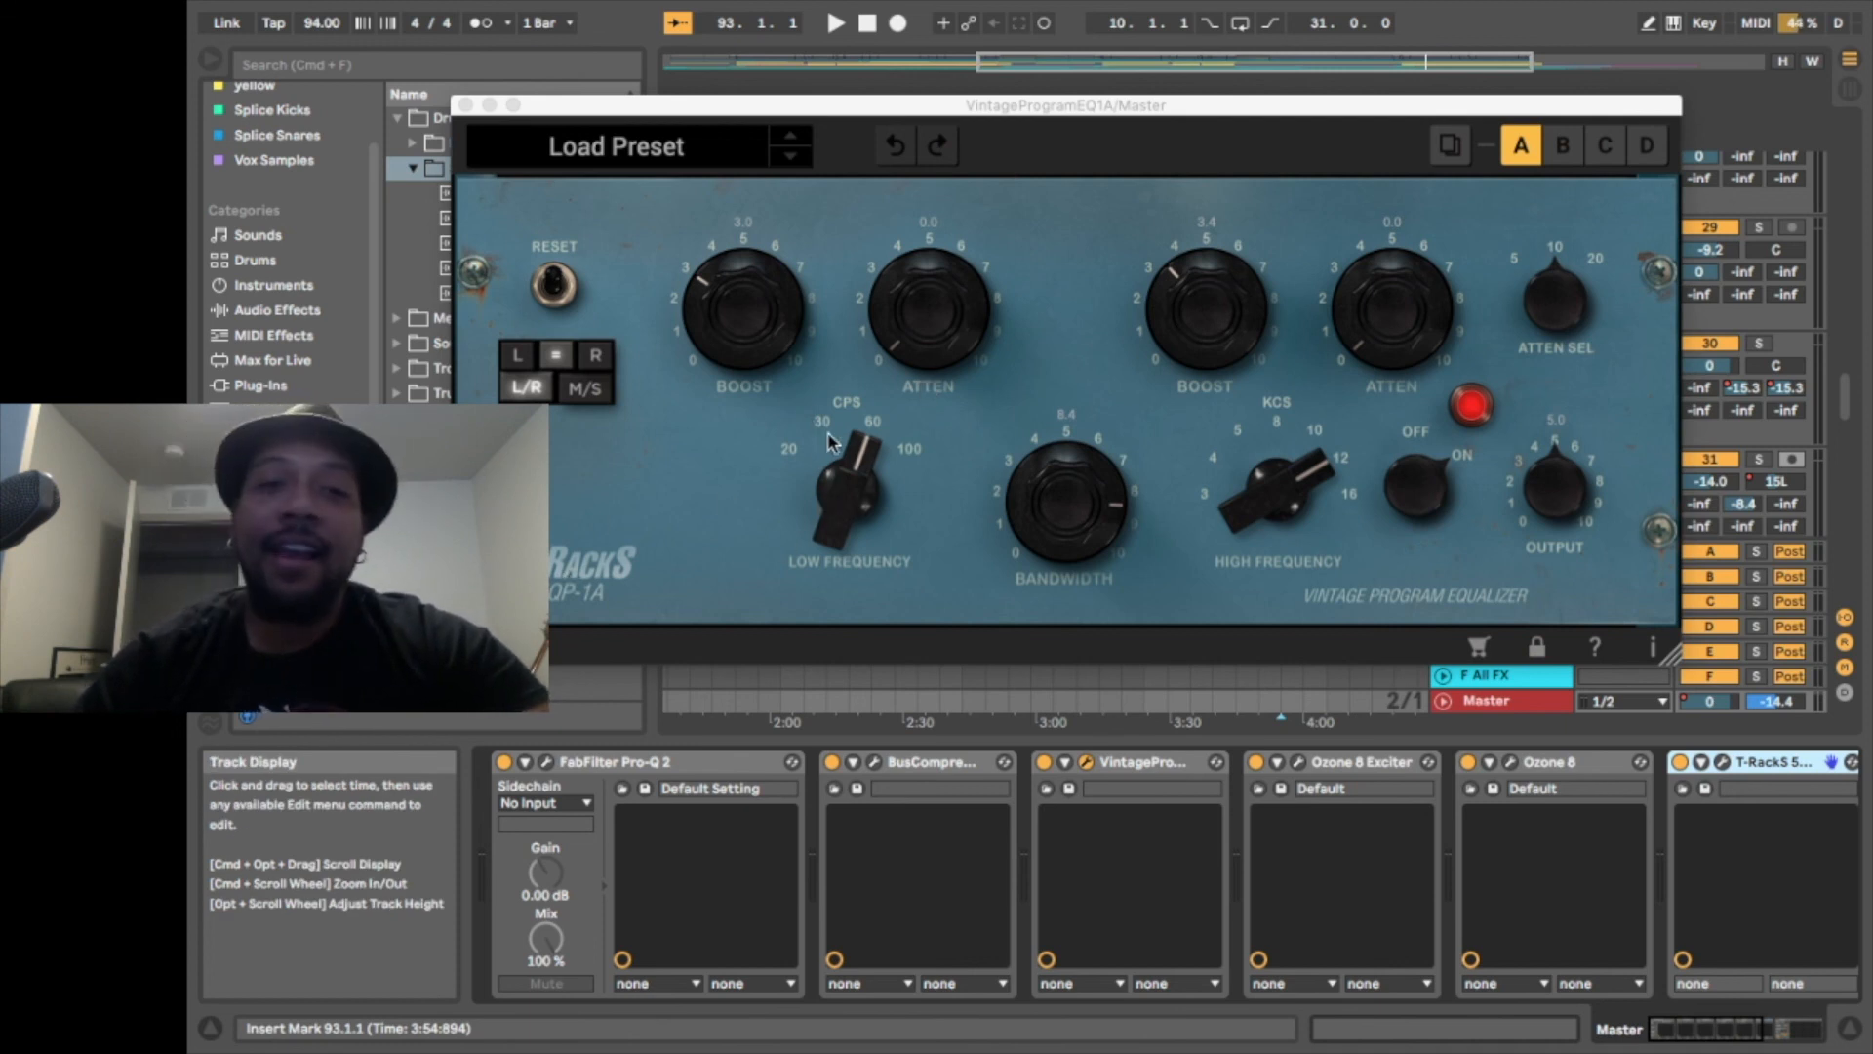
left_click(738, 328)
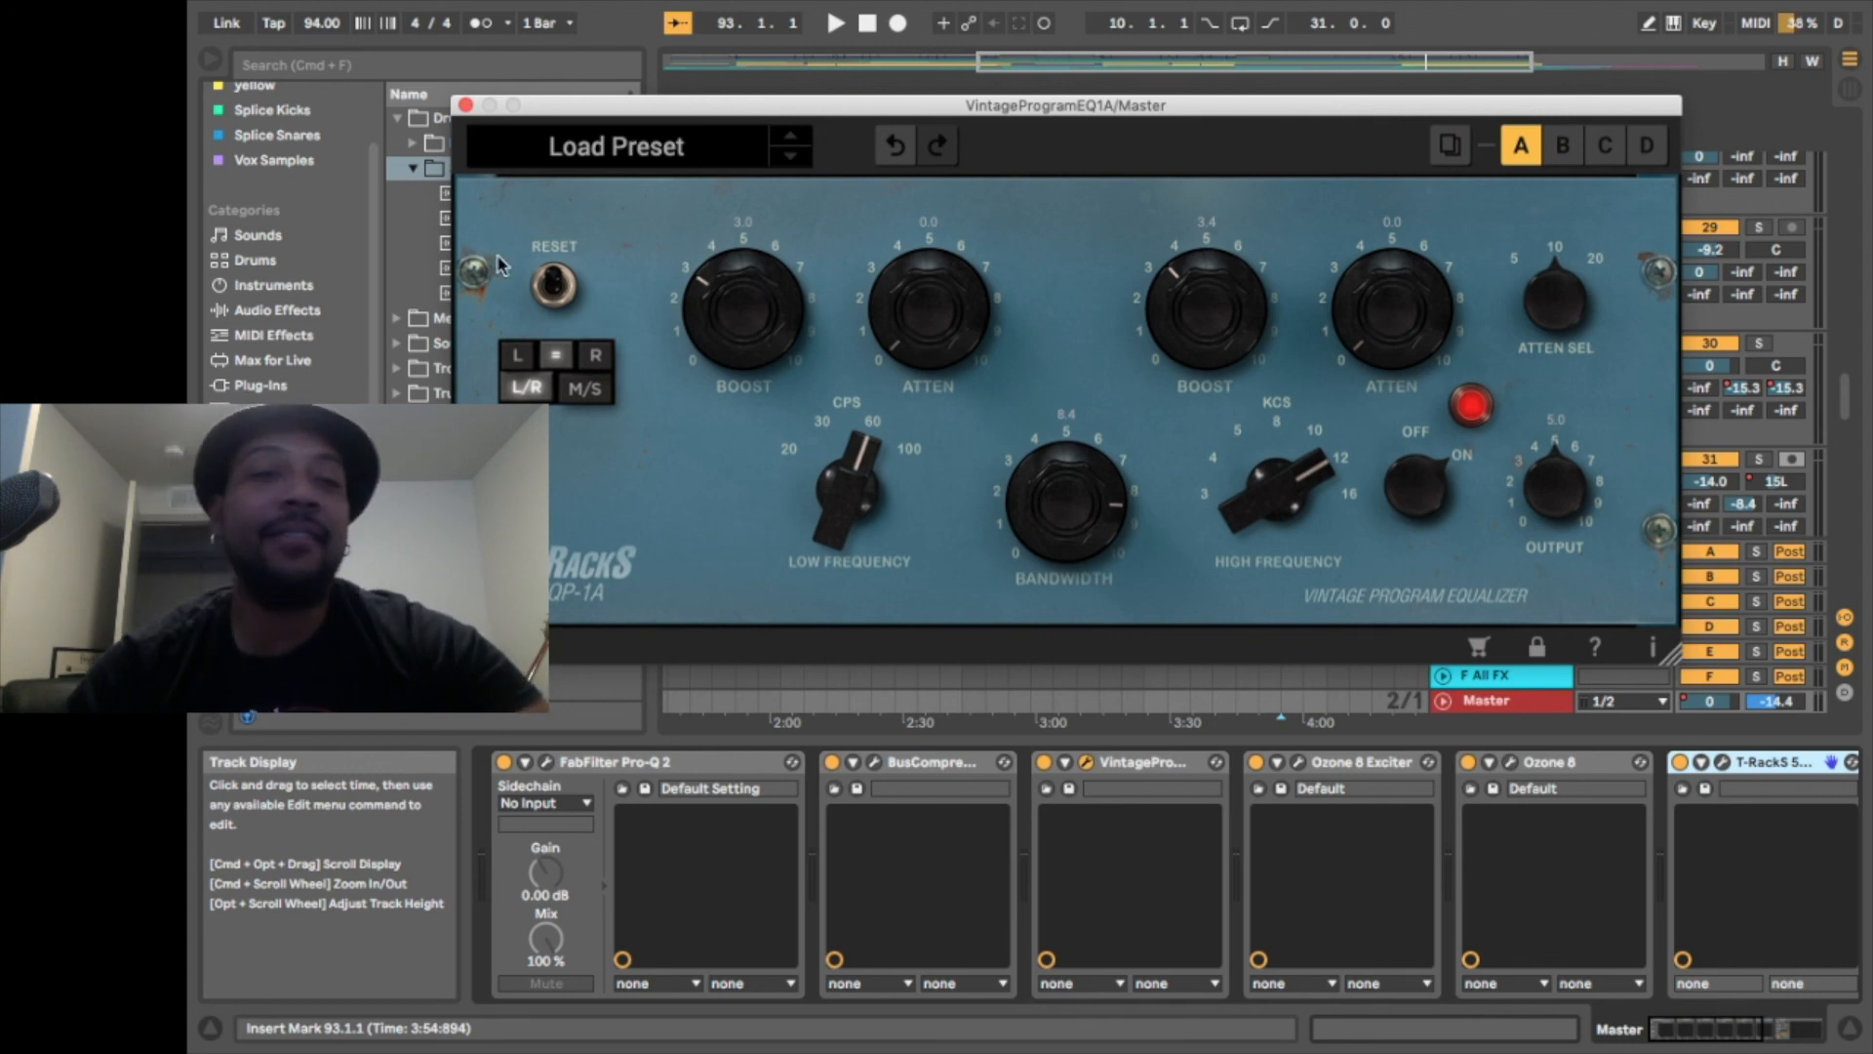
left_click(466, 104)
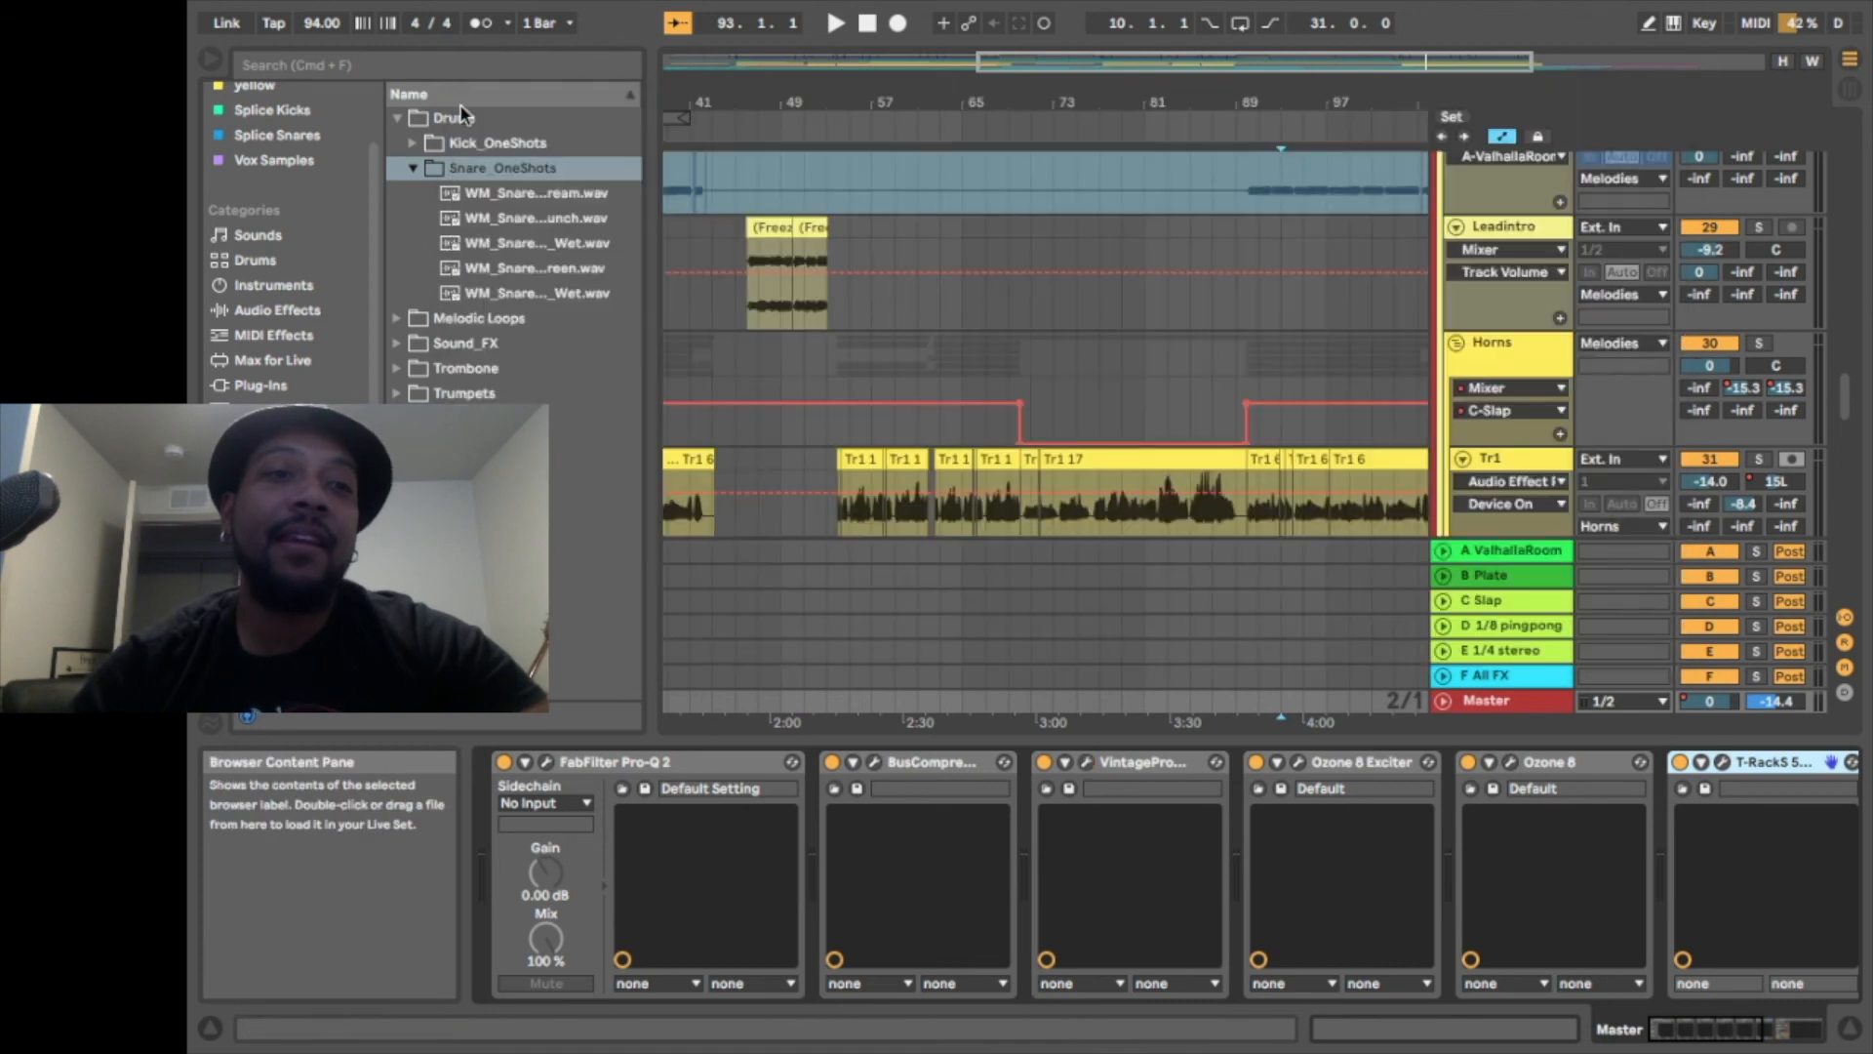
Open the Master's Ozone 8 Exciter, move it clear of the device chain, show its Mid settings and audition the soloed upper-mid band
left_click(1299, 762)
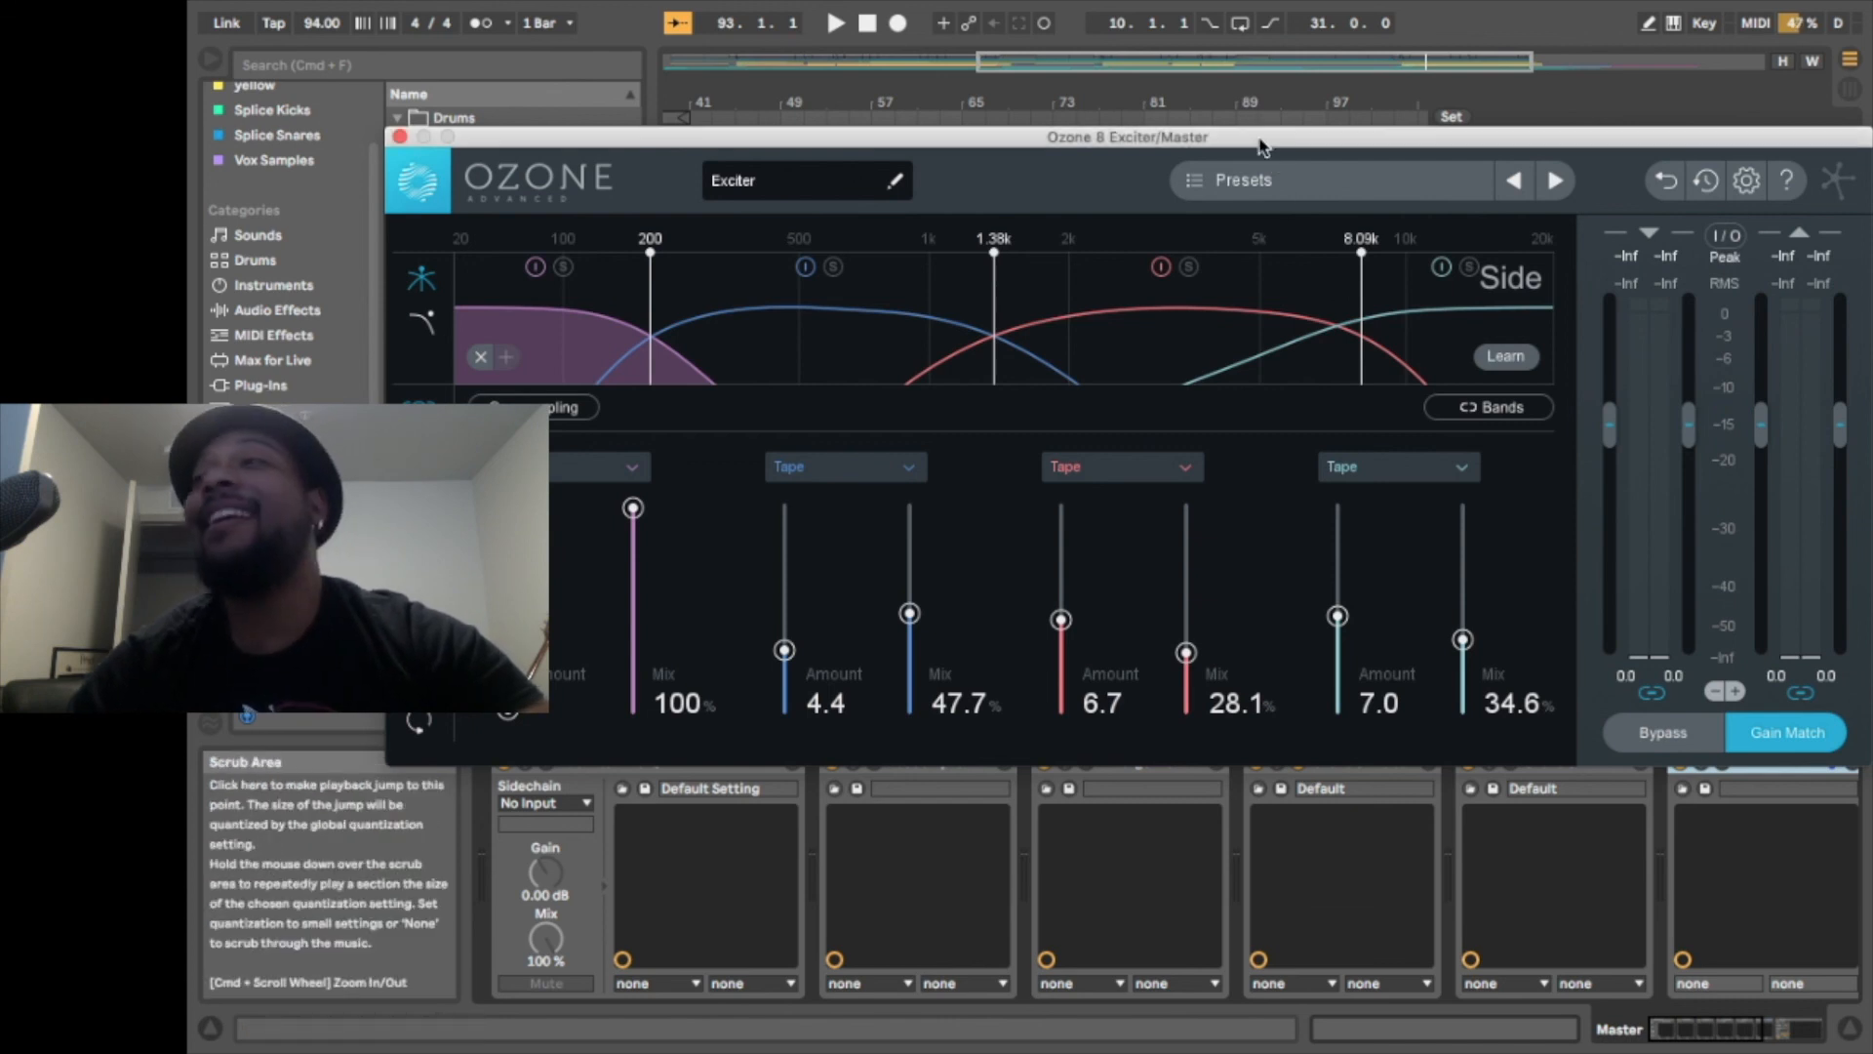
left_click_drag(1260, 137, 1122, 93)
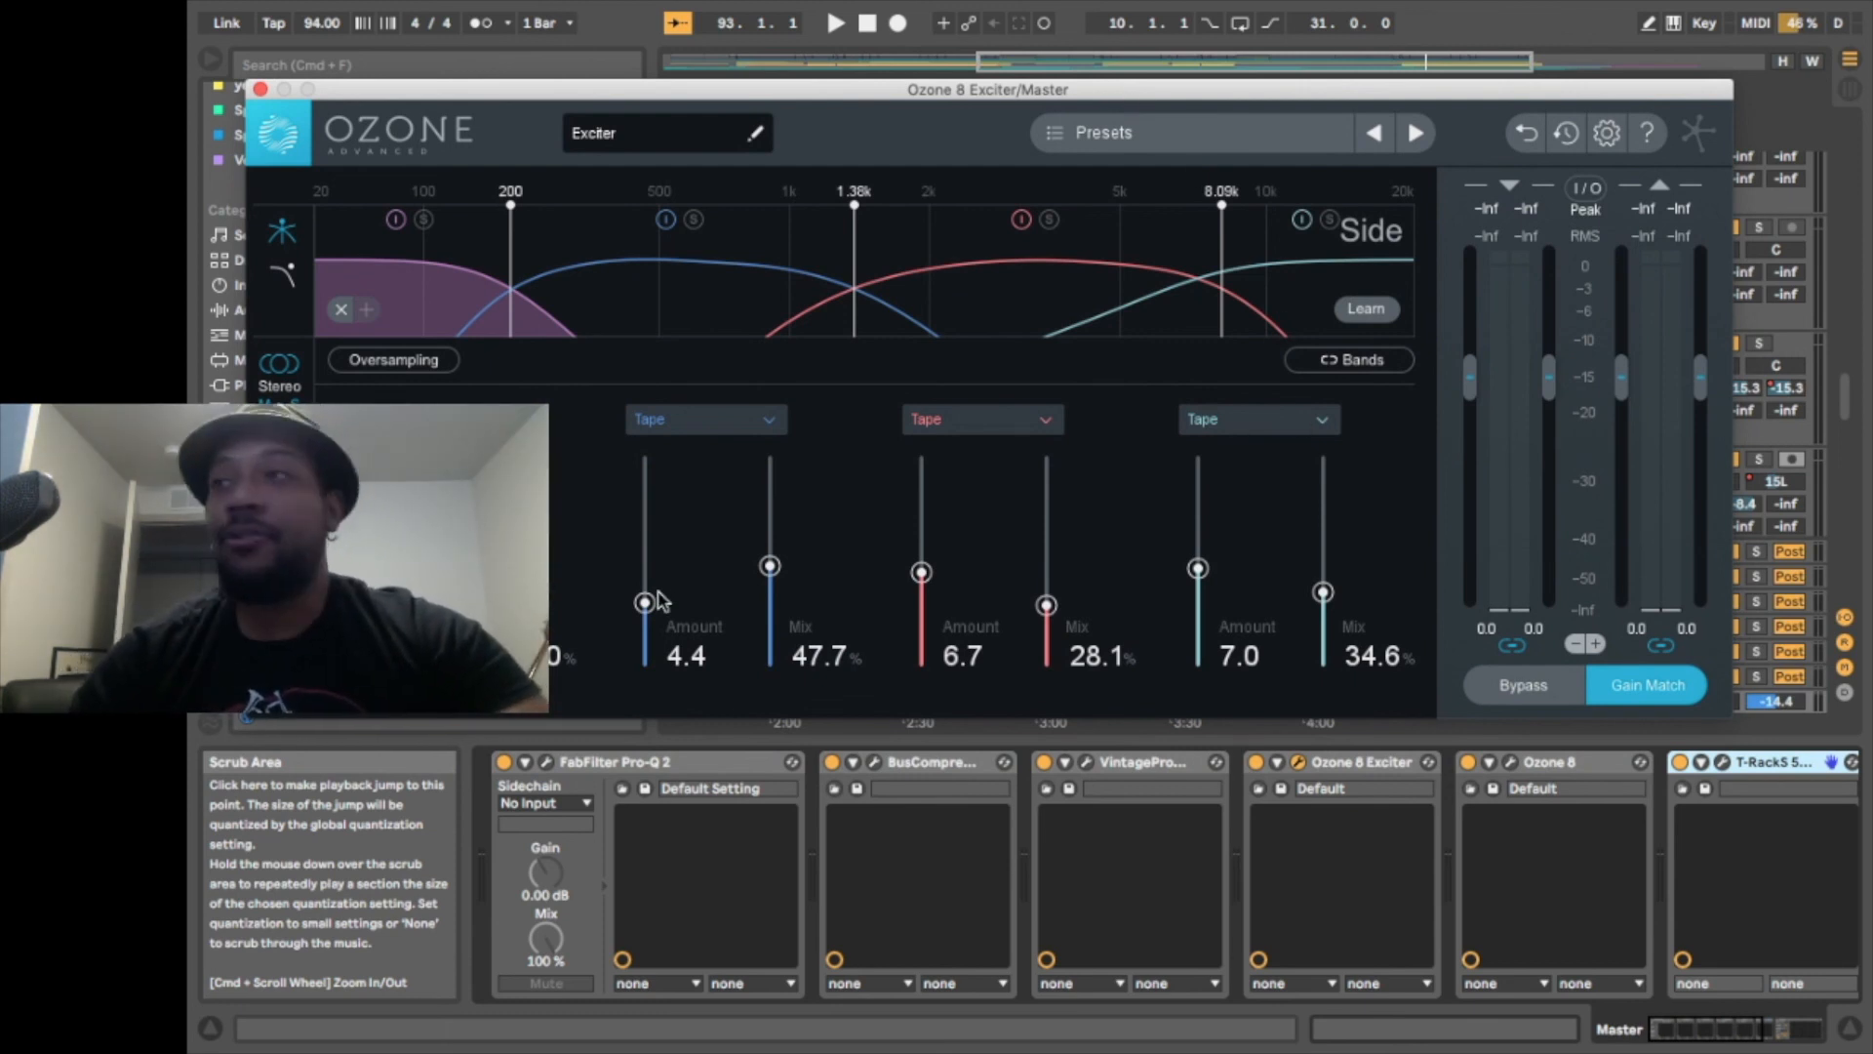
left_click(279, 435)
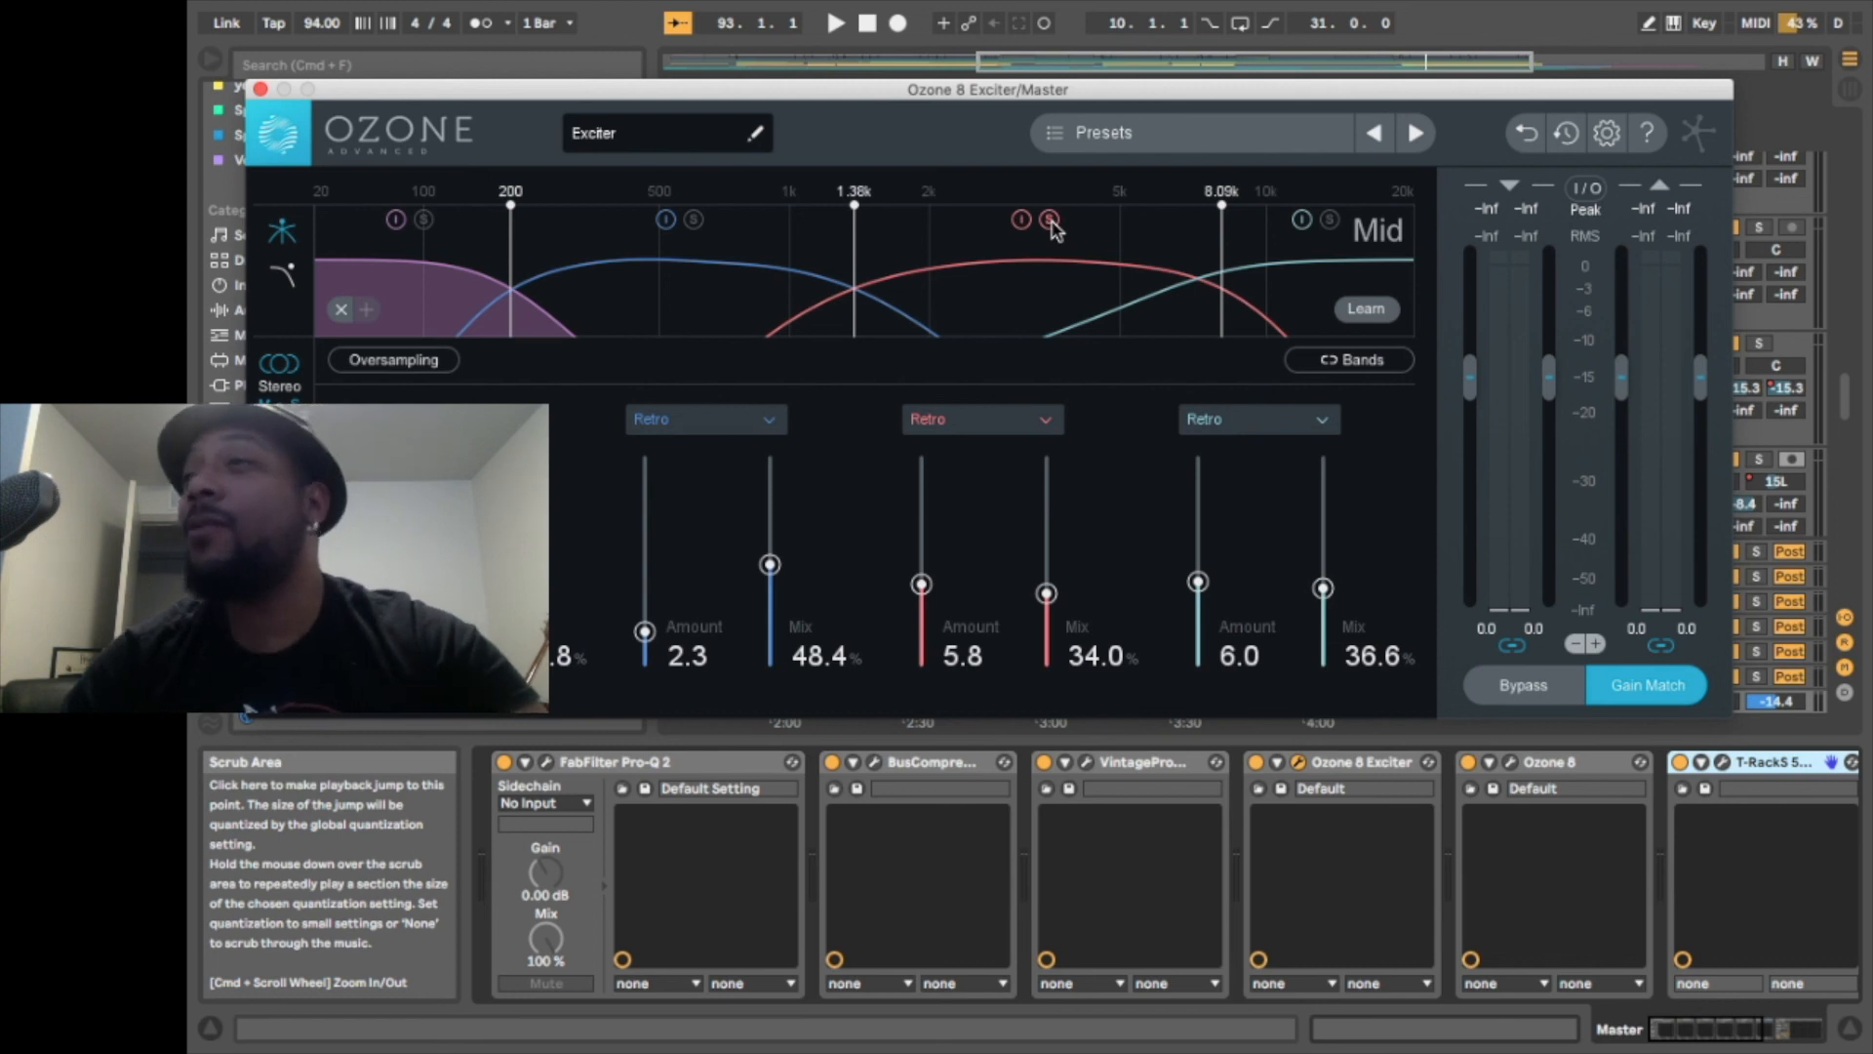
key("space")
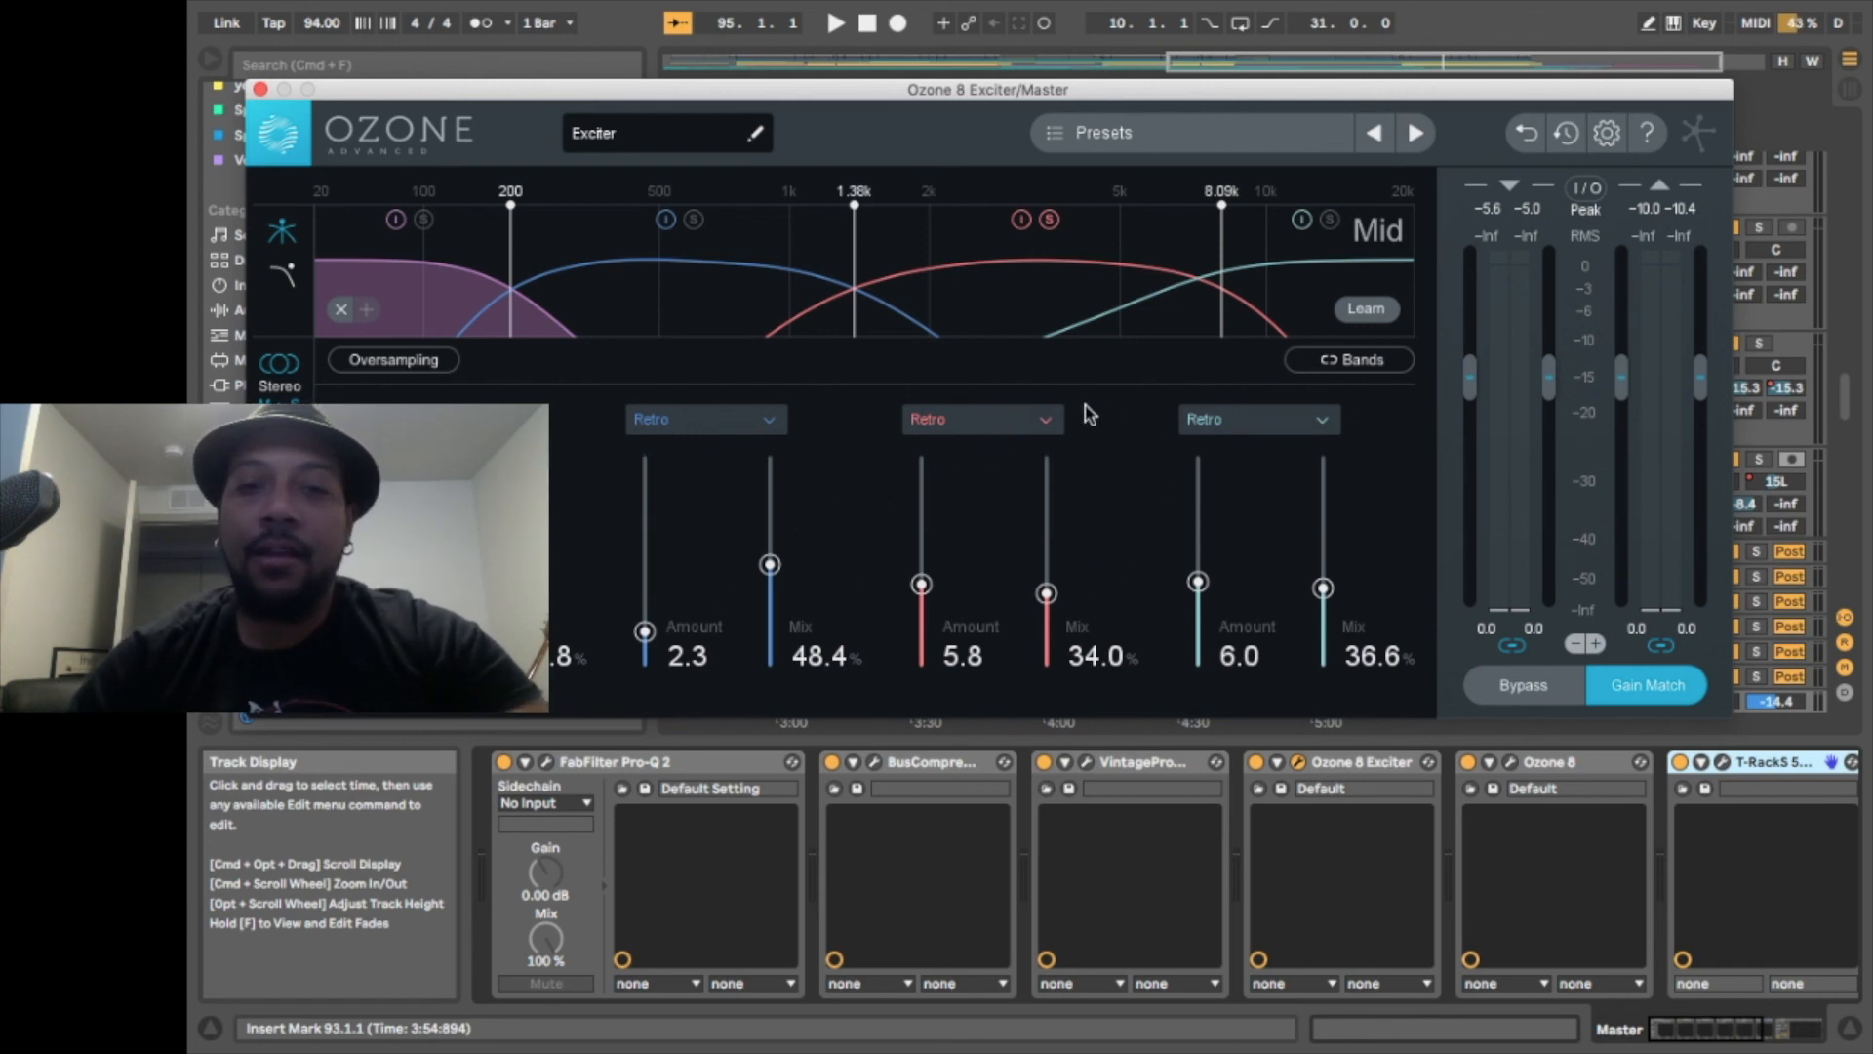
Look through the upper-mid band's saturation types, review the Exciter's Side settings and close the plugin
left_click(1052, 420)
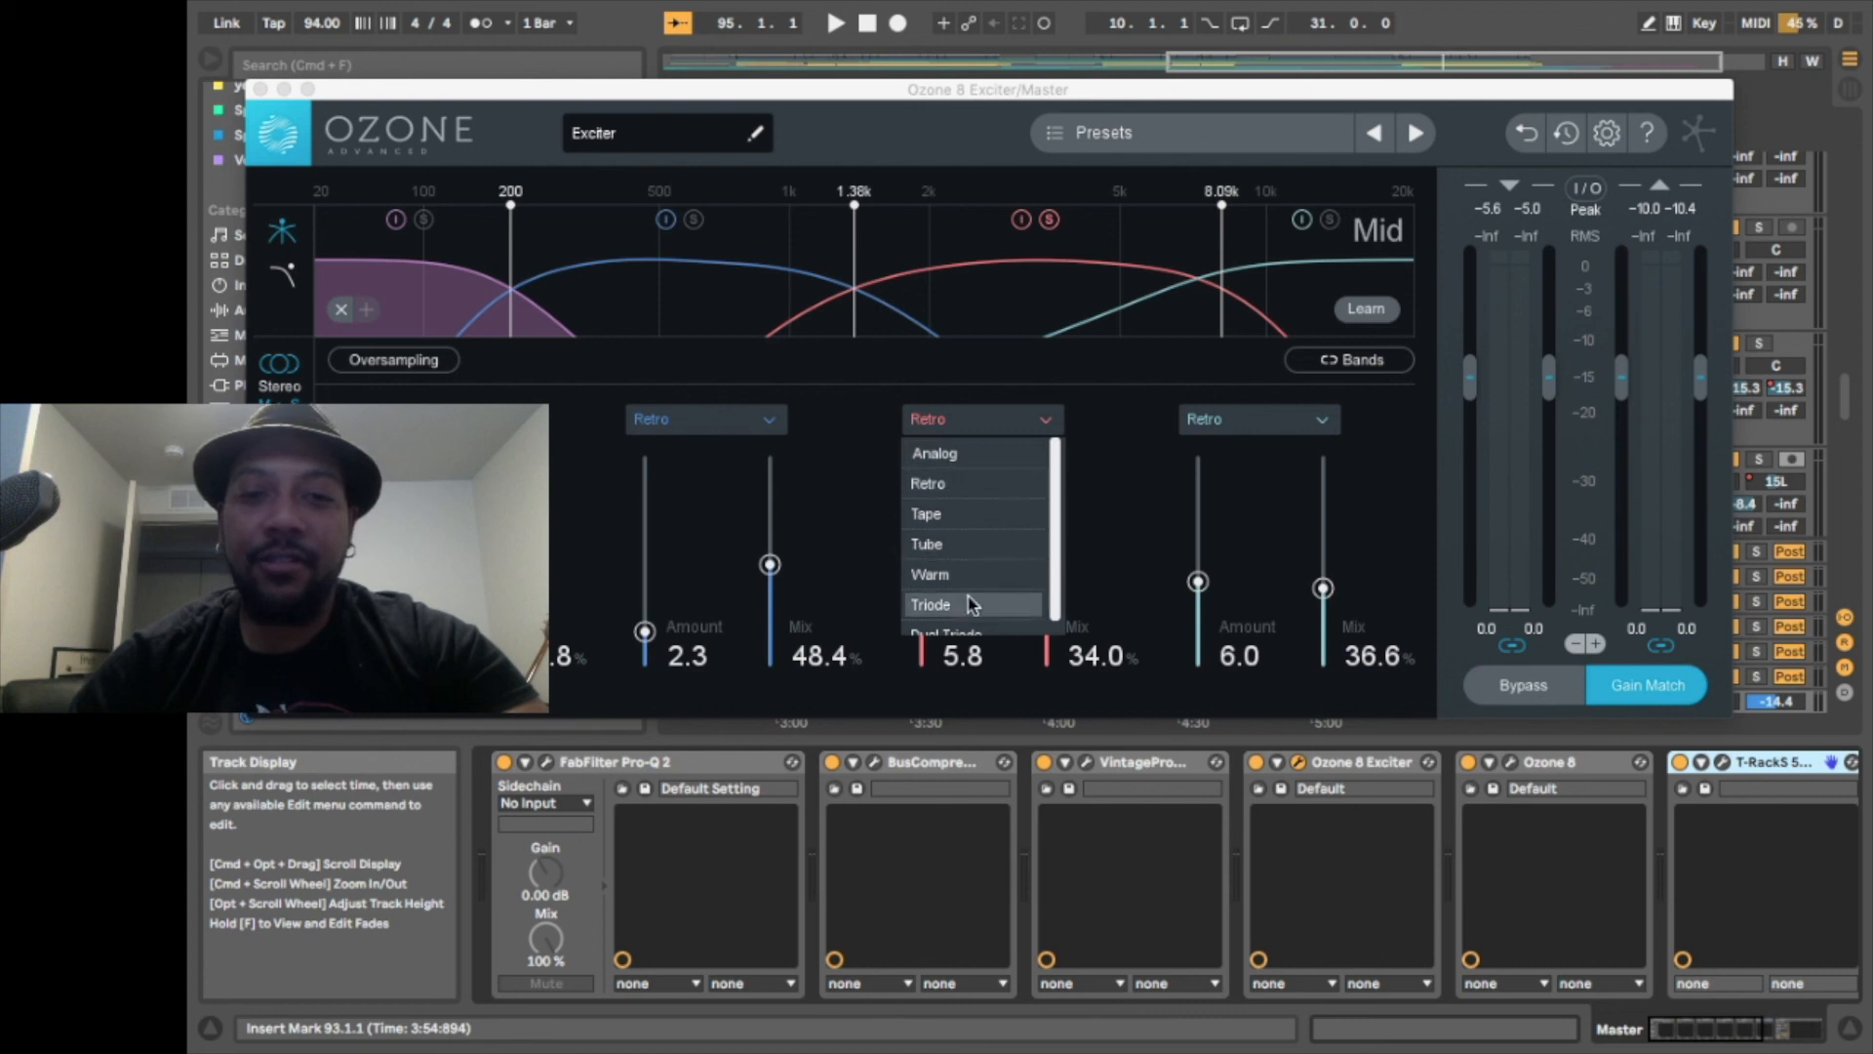
left_click(1112, 397)
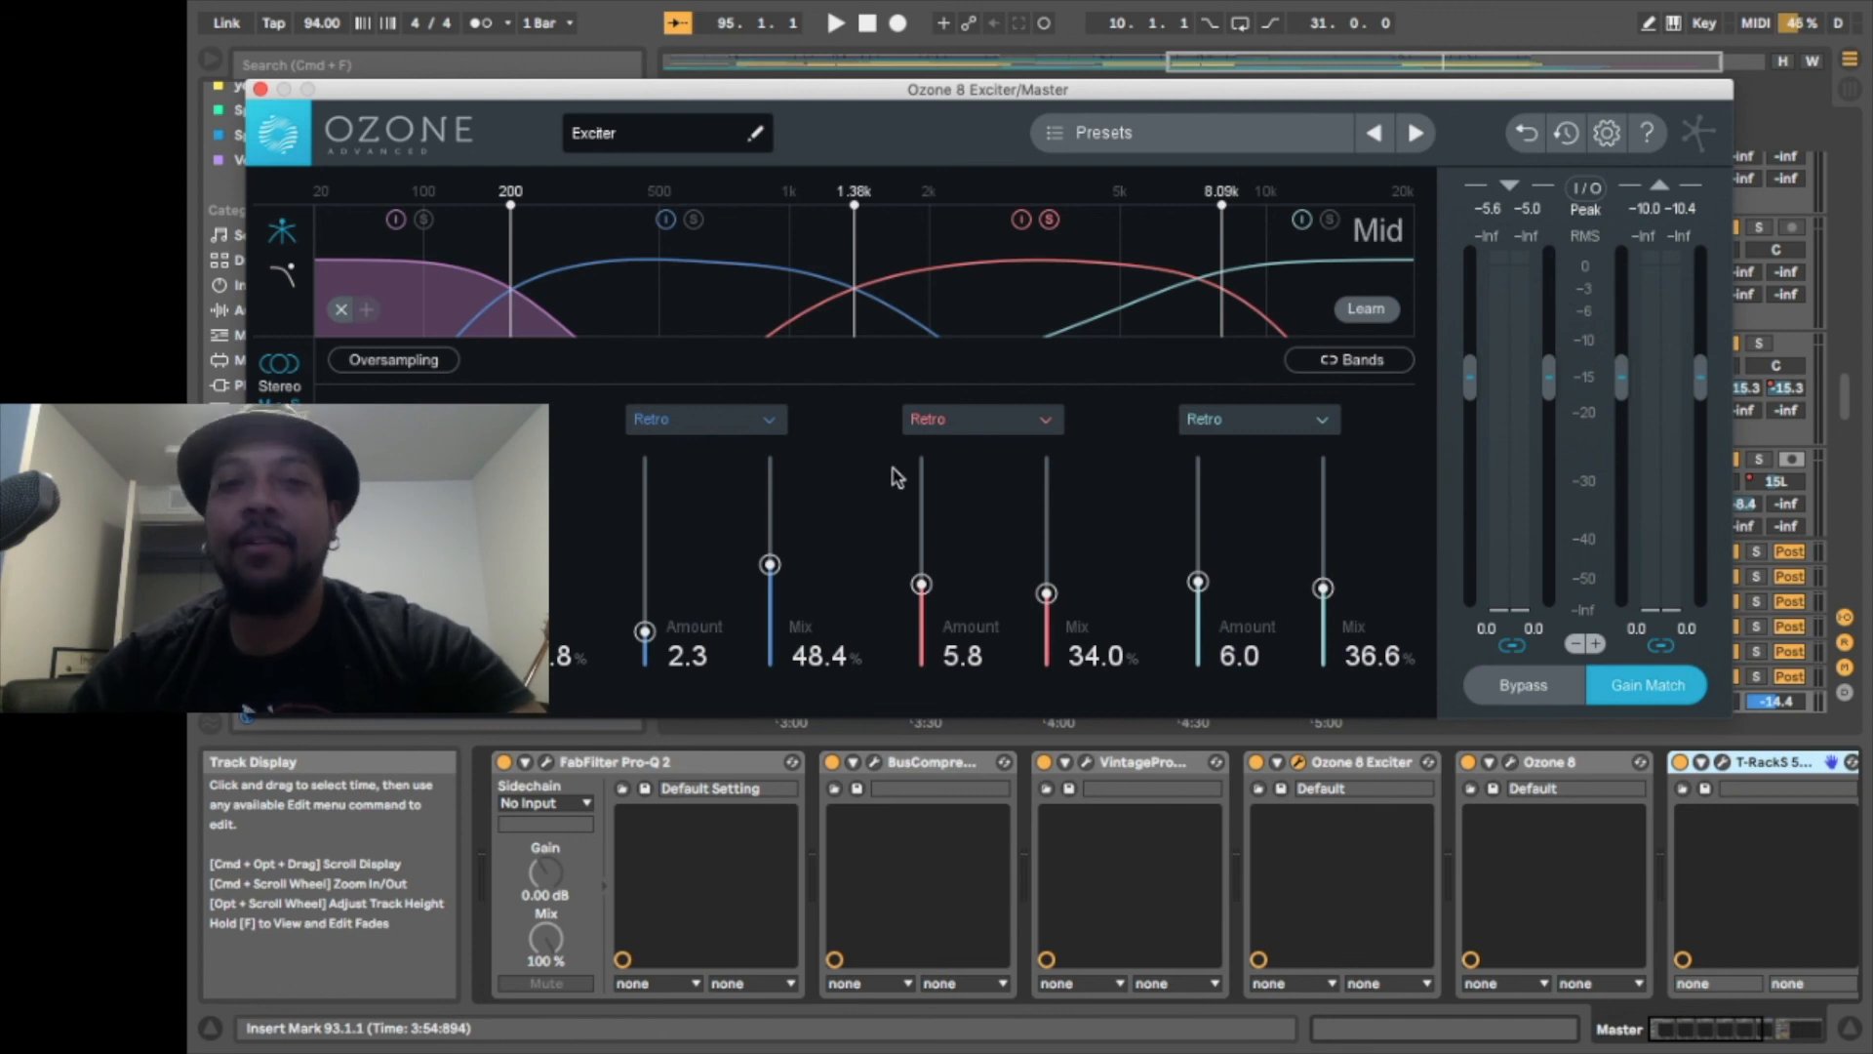
left_click(294, 406)
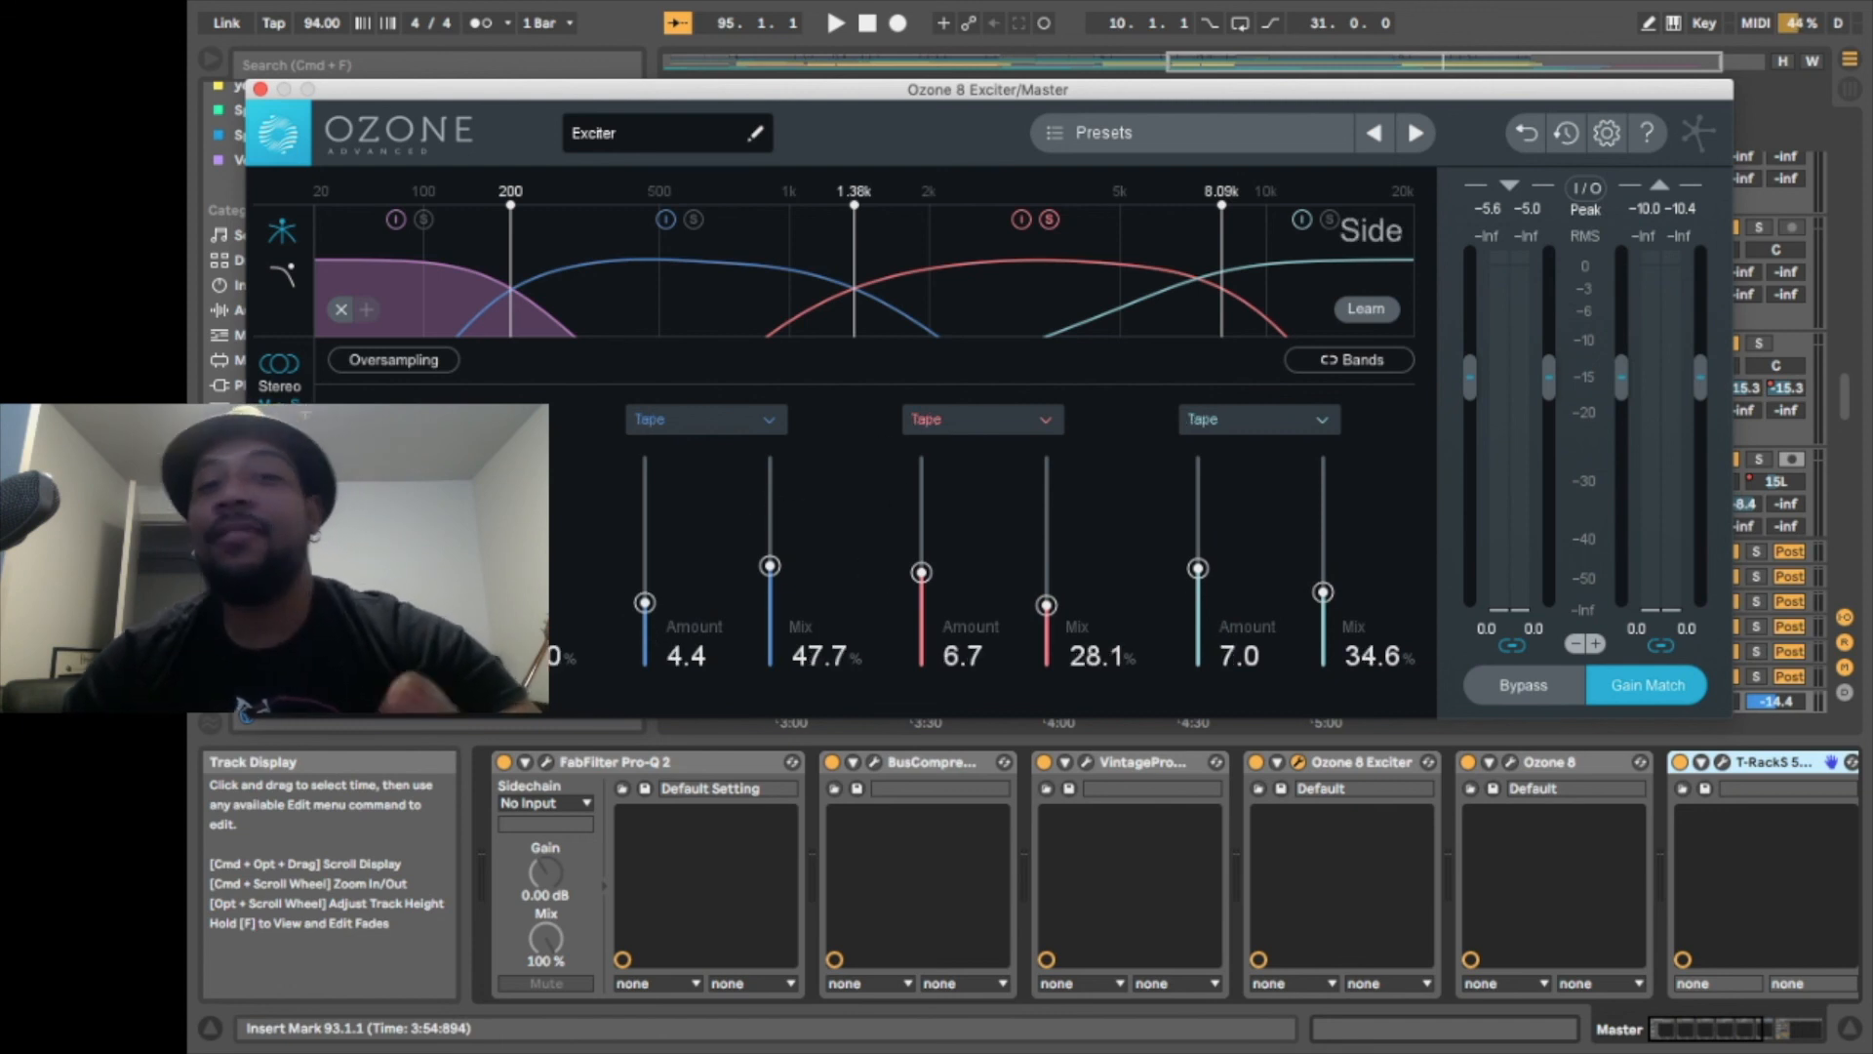
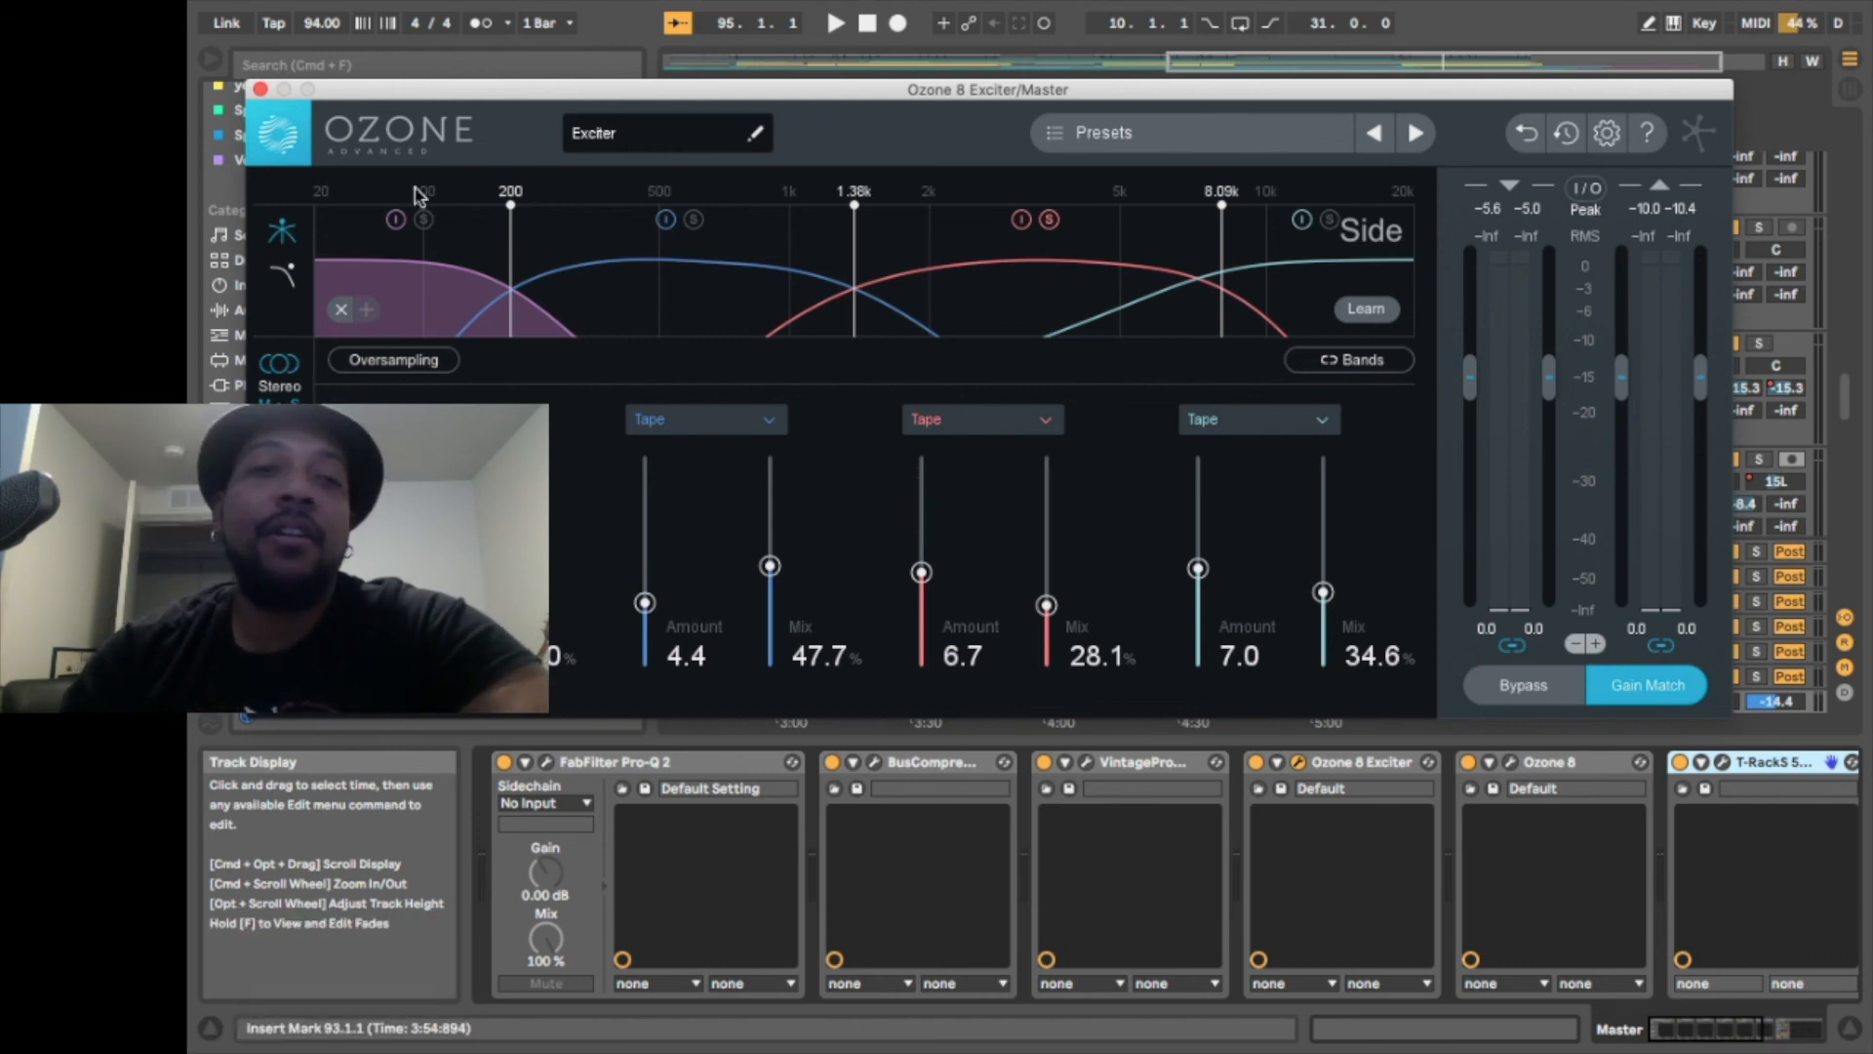
left_click(259, 89)
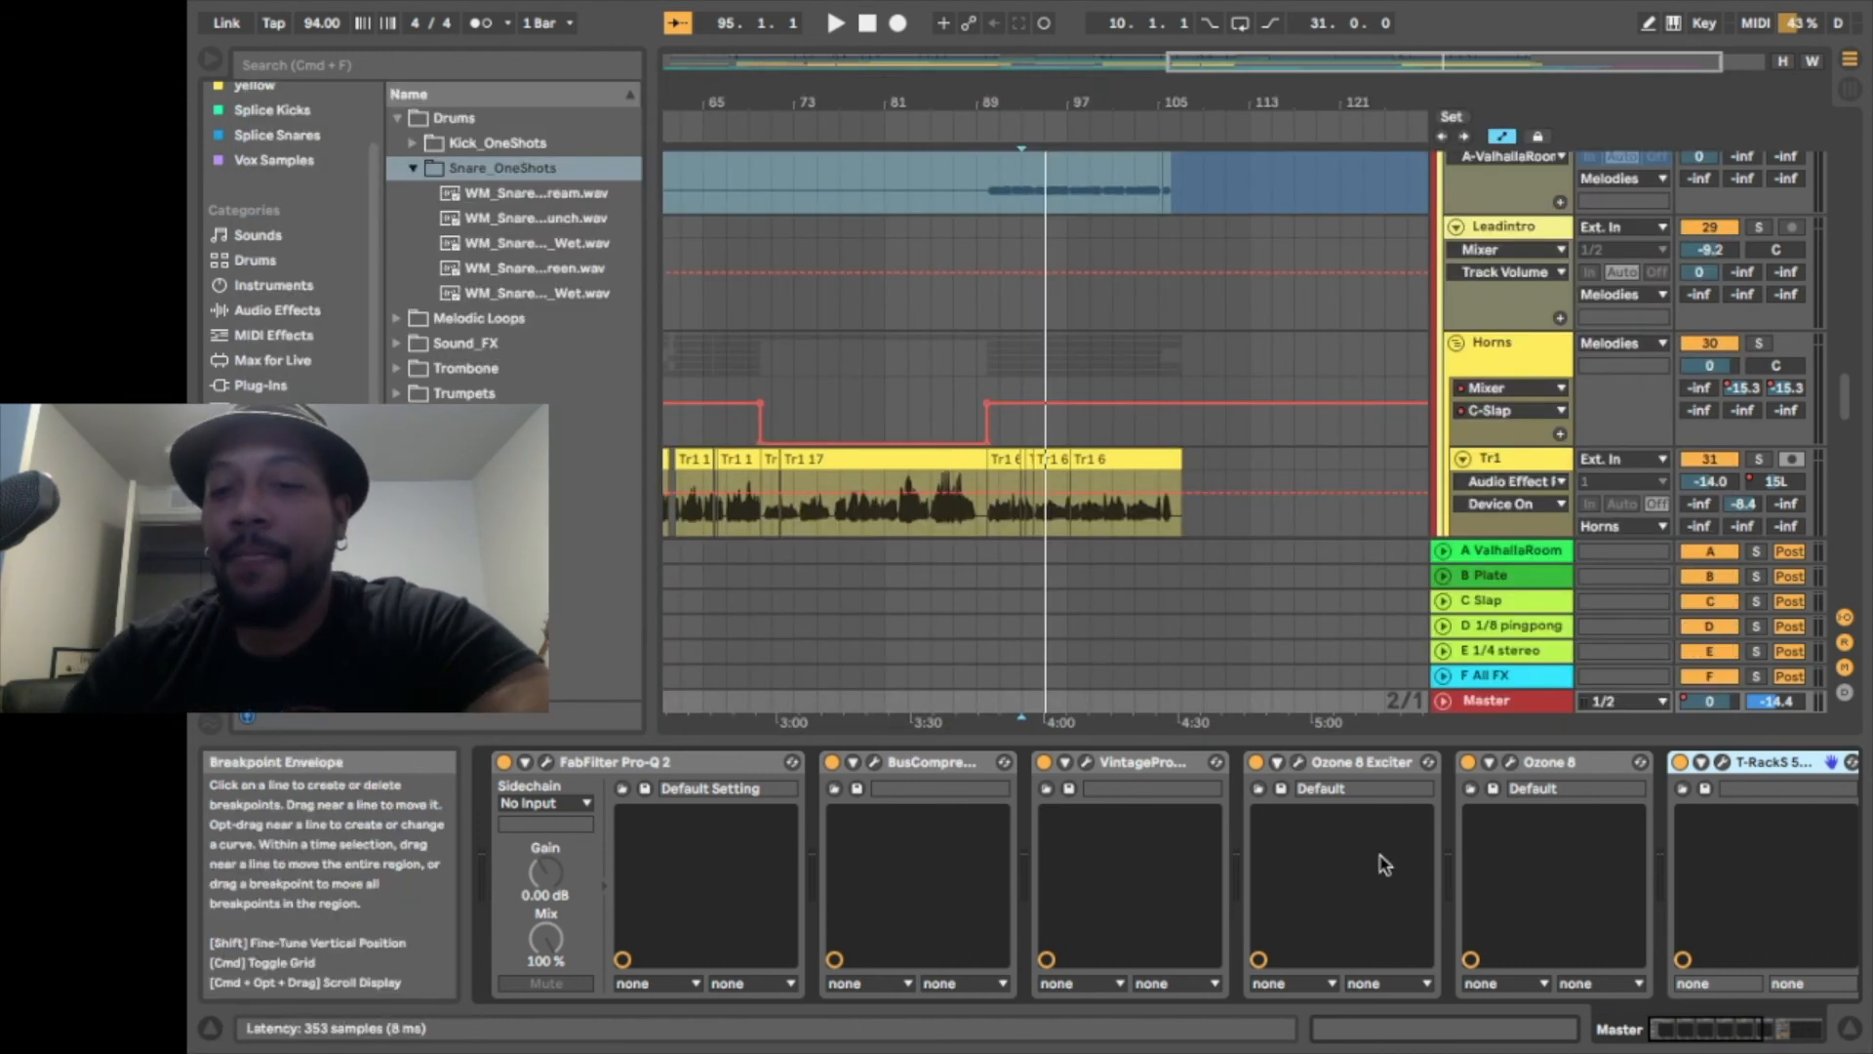
Briefly open and close the Master's Ozone 8, and play the song from bar 93 while switching the Ozone 8 Exciter off and on
left_click(1505, 761)
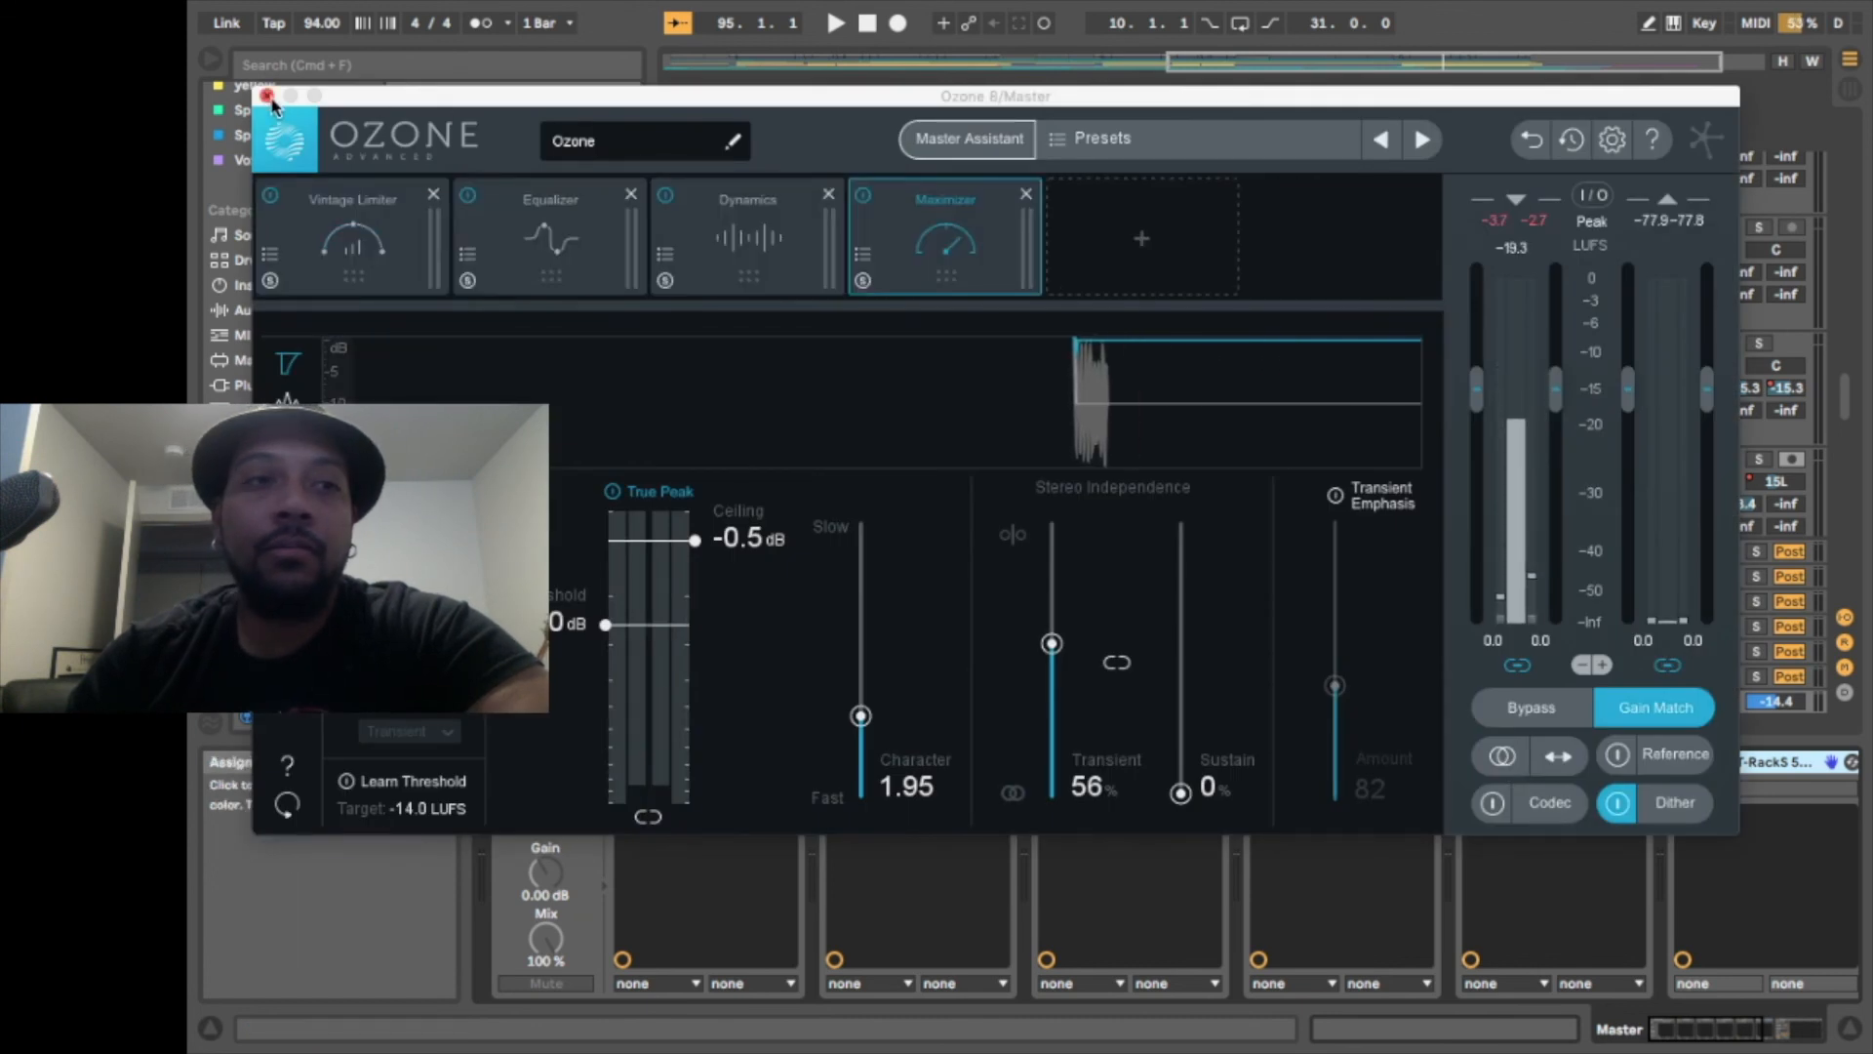
left_click(267, 96)
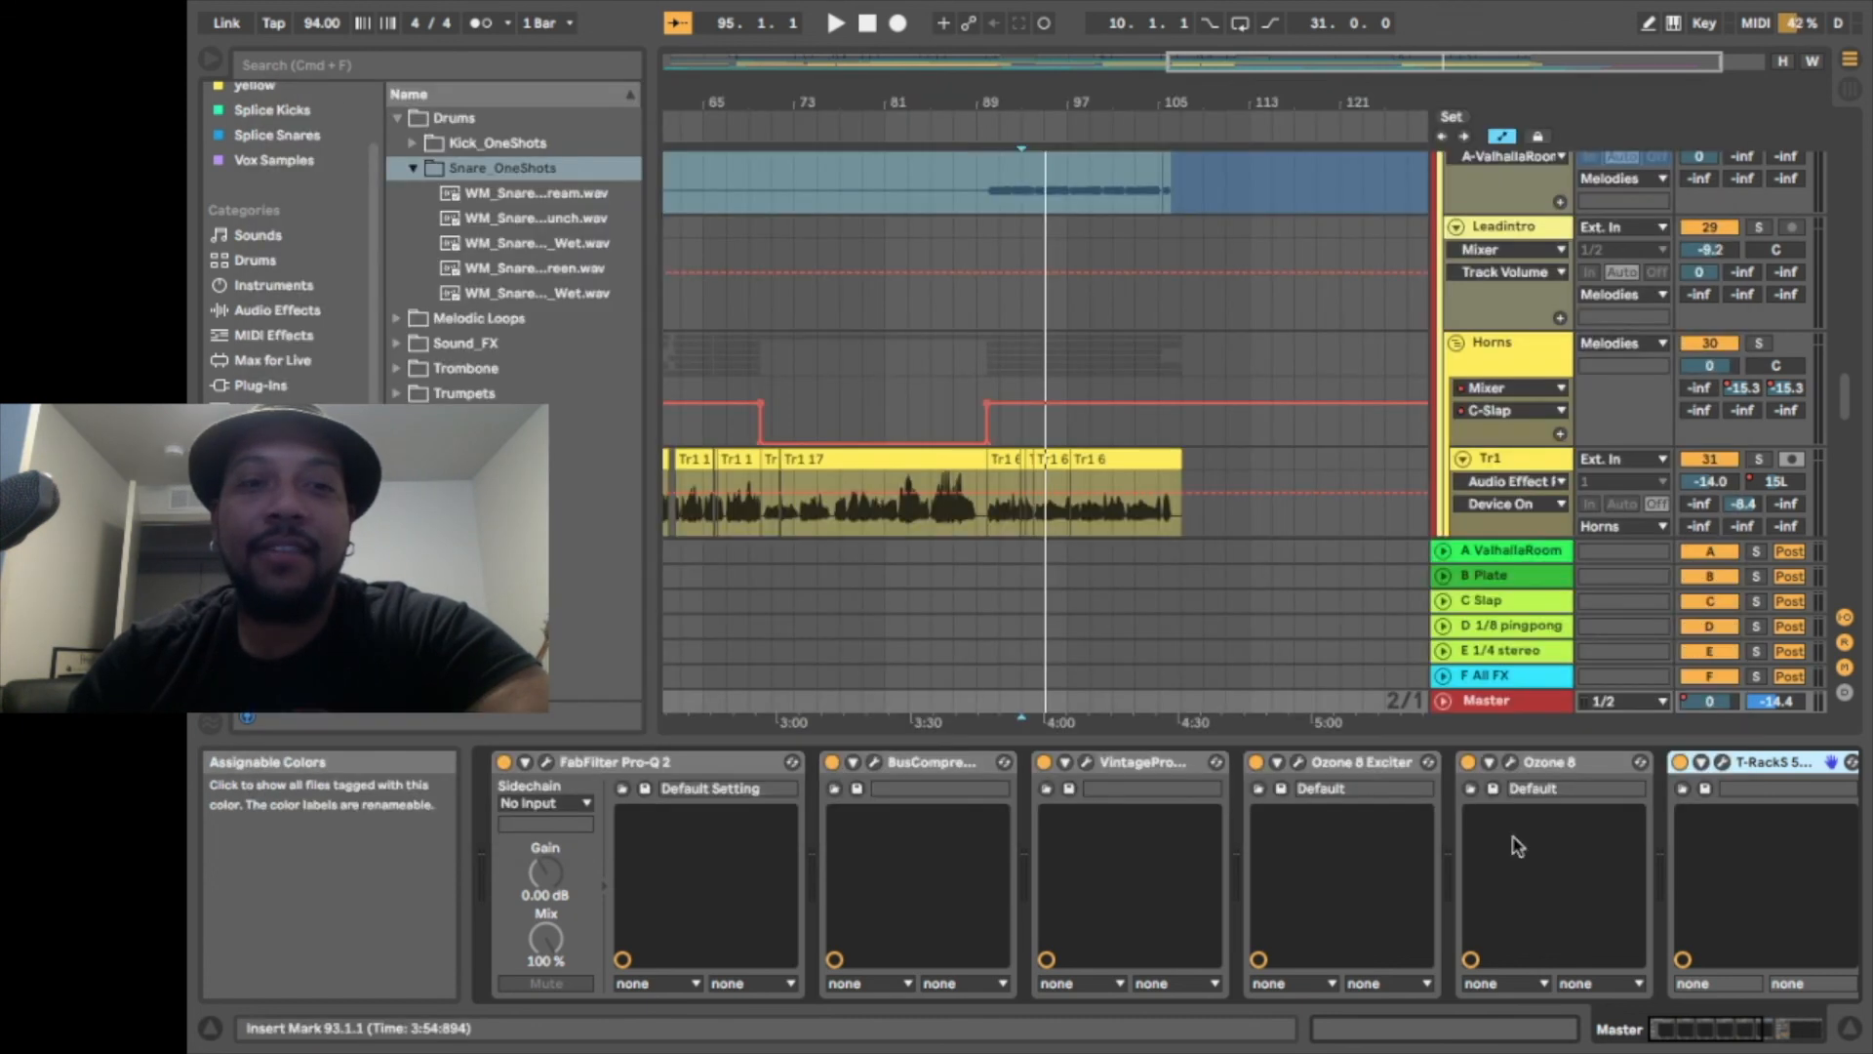
left_click(1256, 762)
key("space")
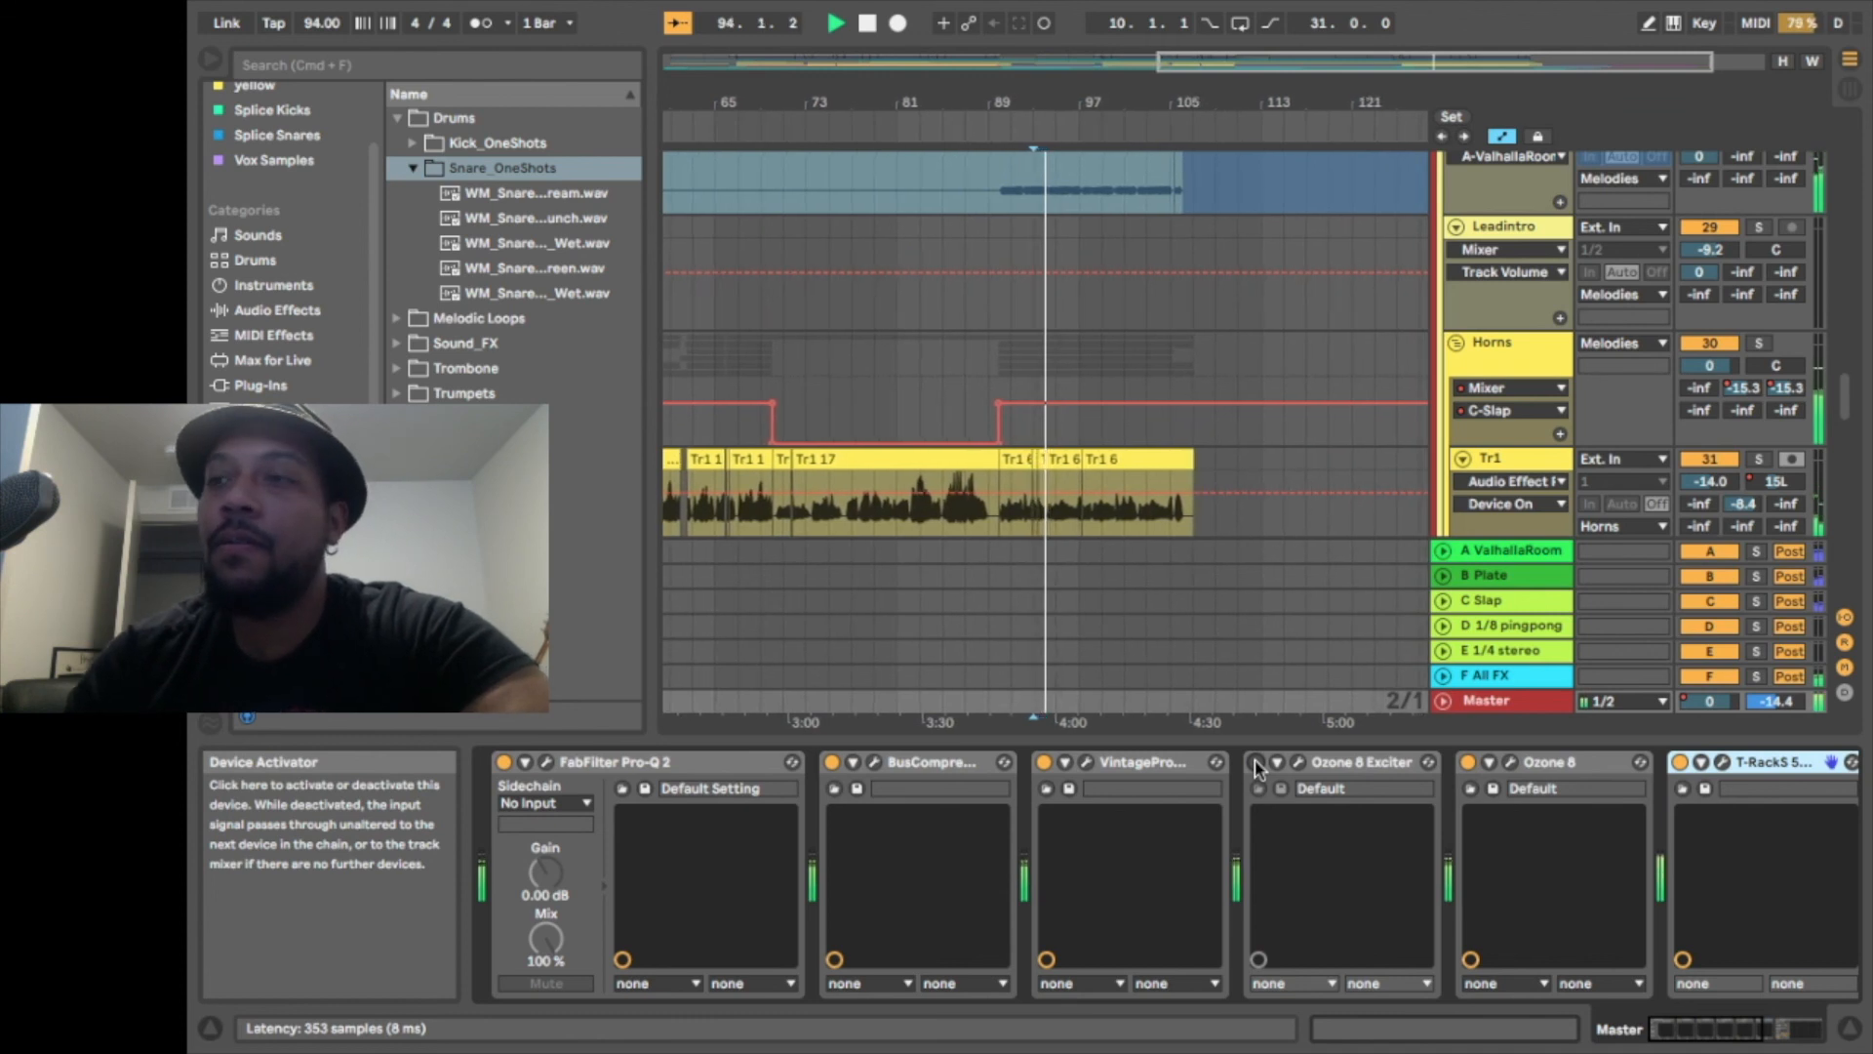
left_click(1256, 762)
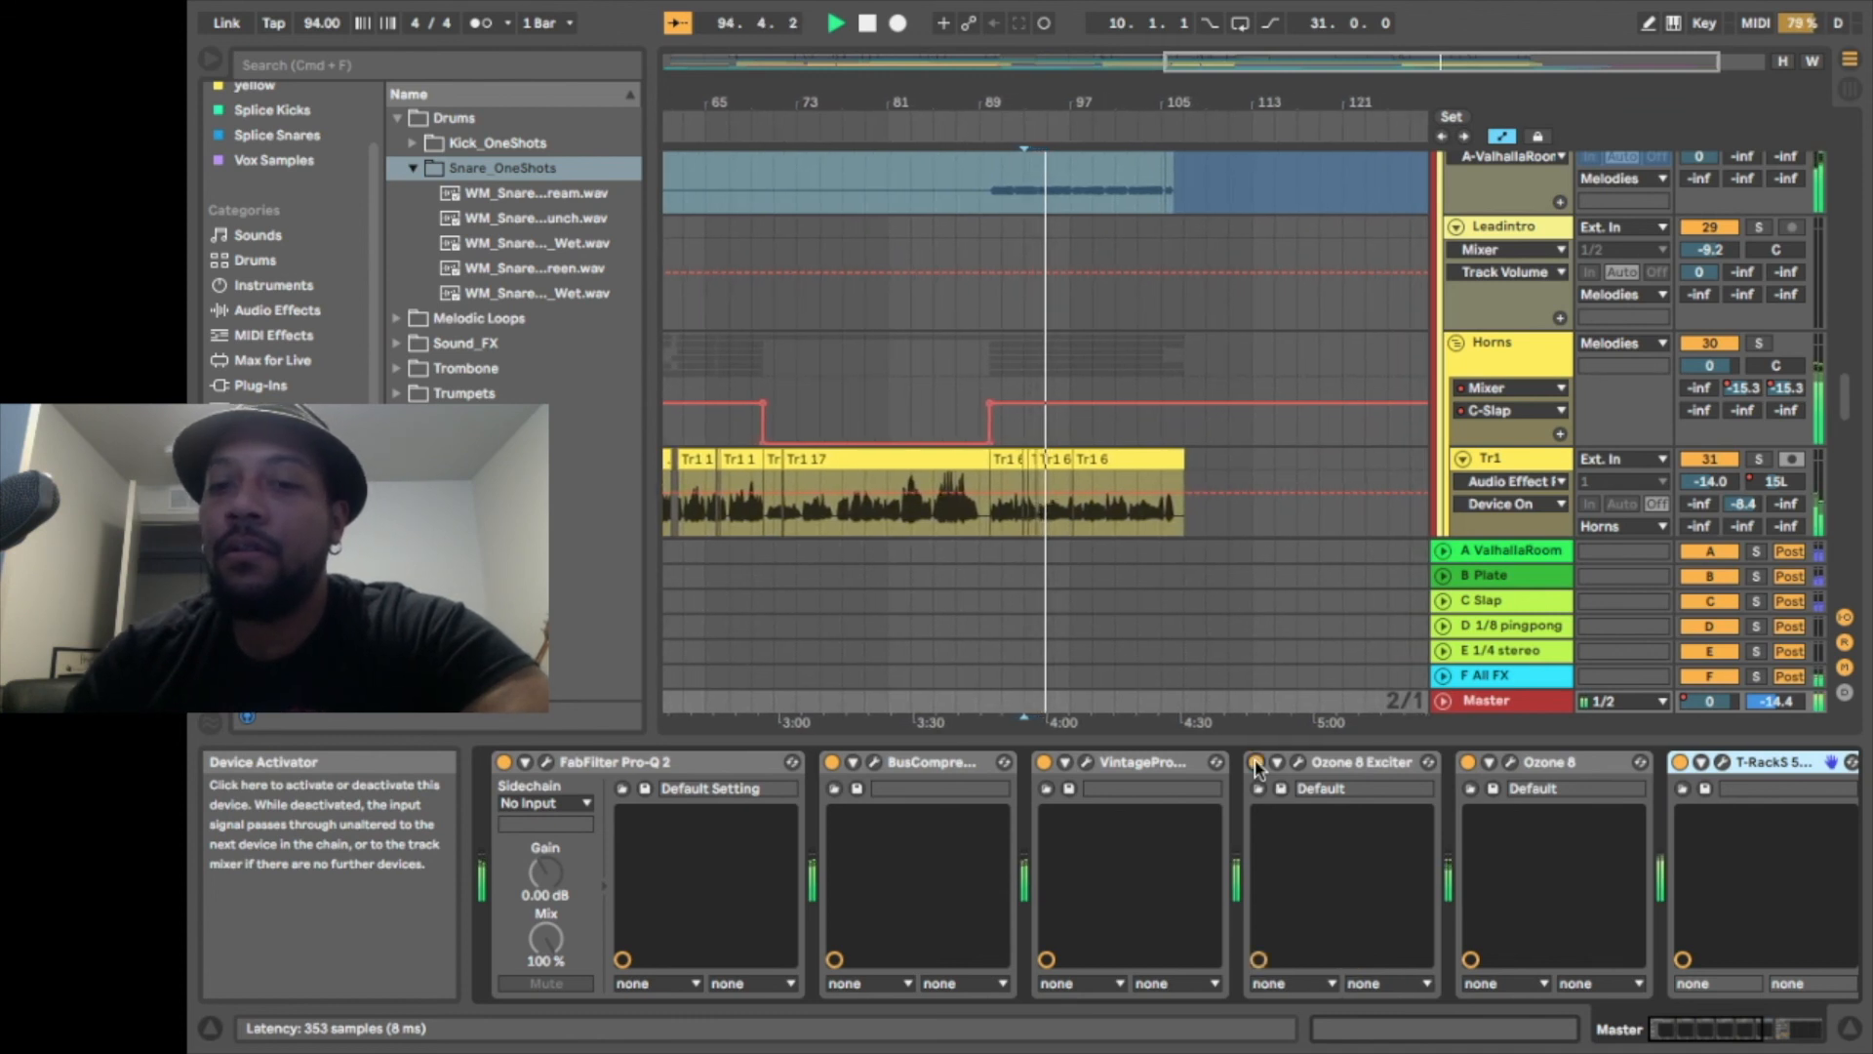
left_click(1256, 763)
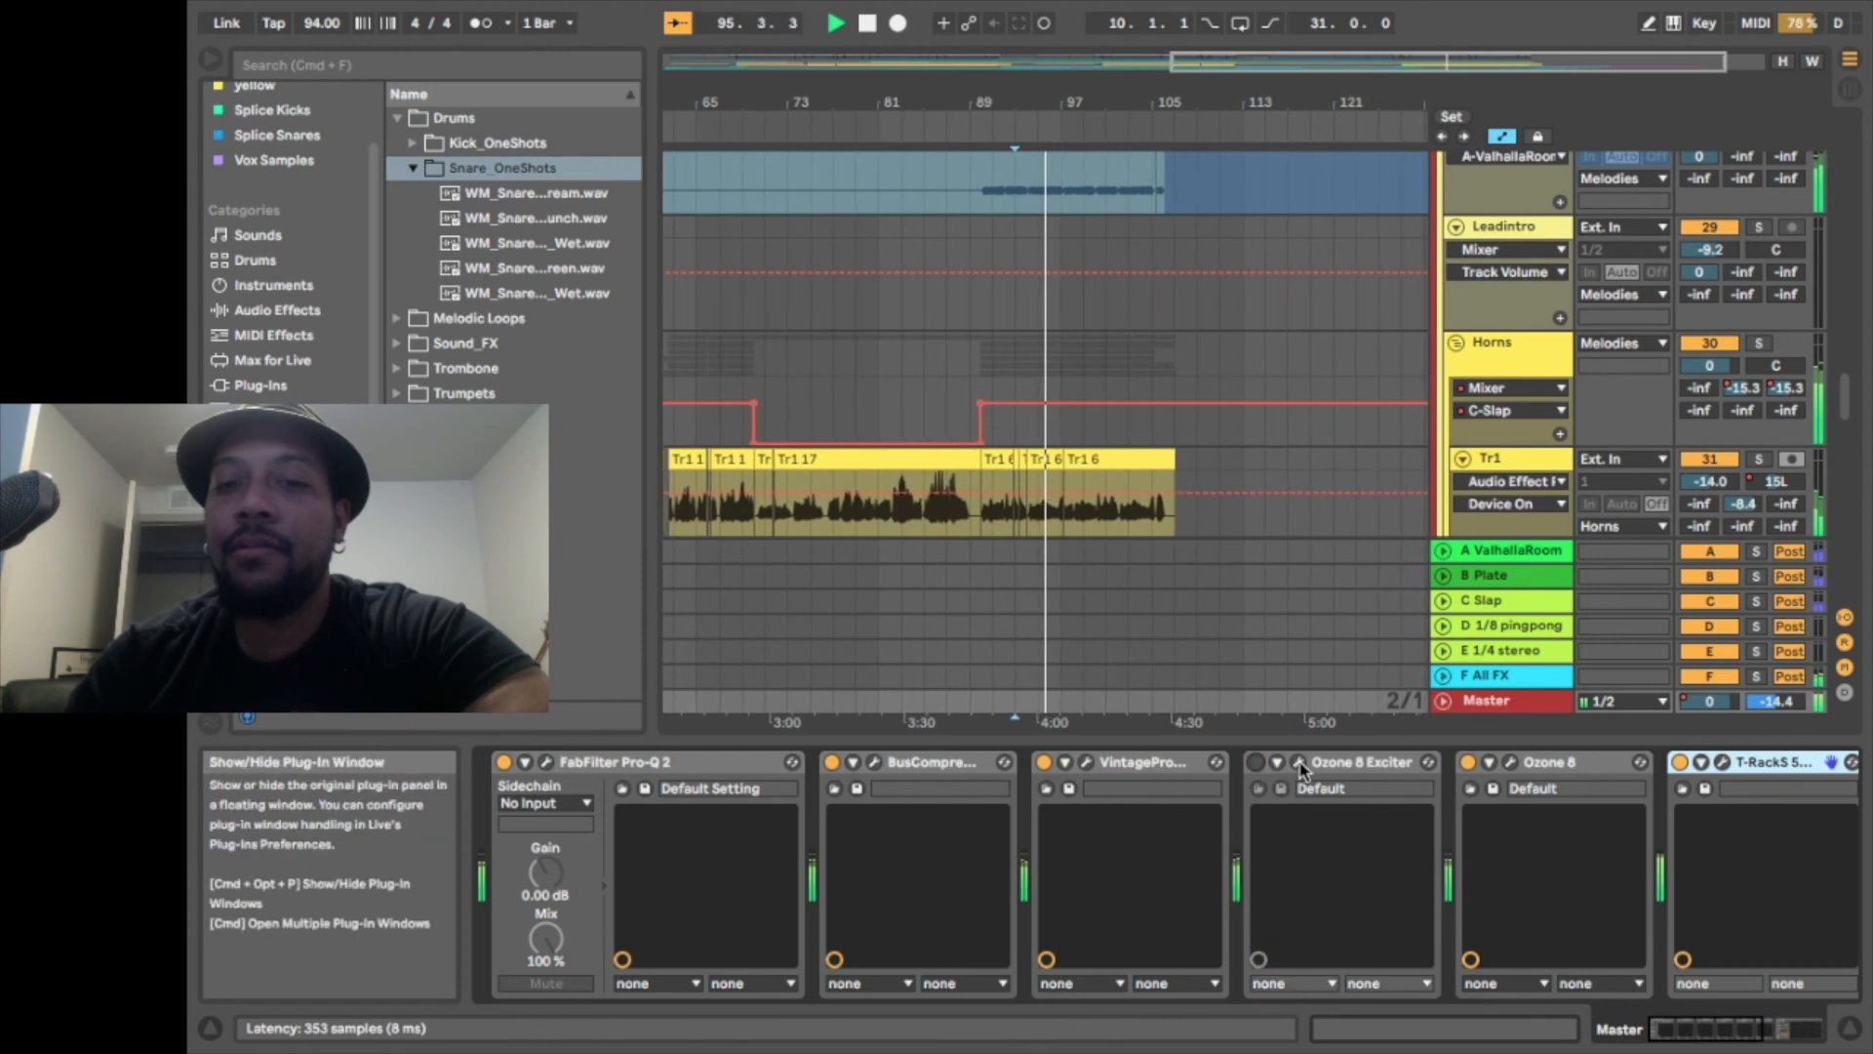
Reopen the Exciter, clear the upper-mid band's solo, compare the playing mix with the Exciter on and off, and close it switched on
left_click(1299, 763)
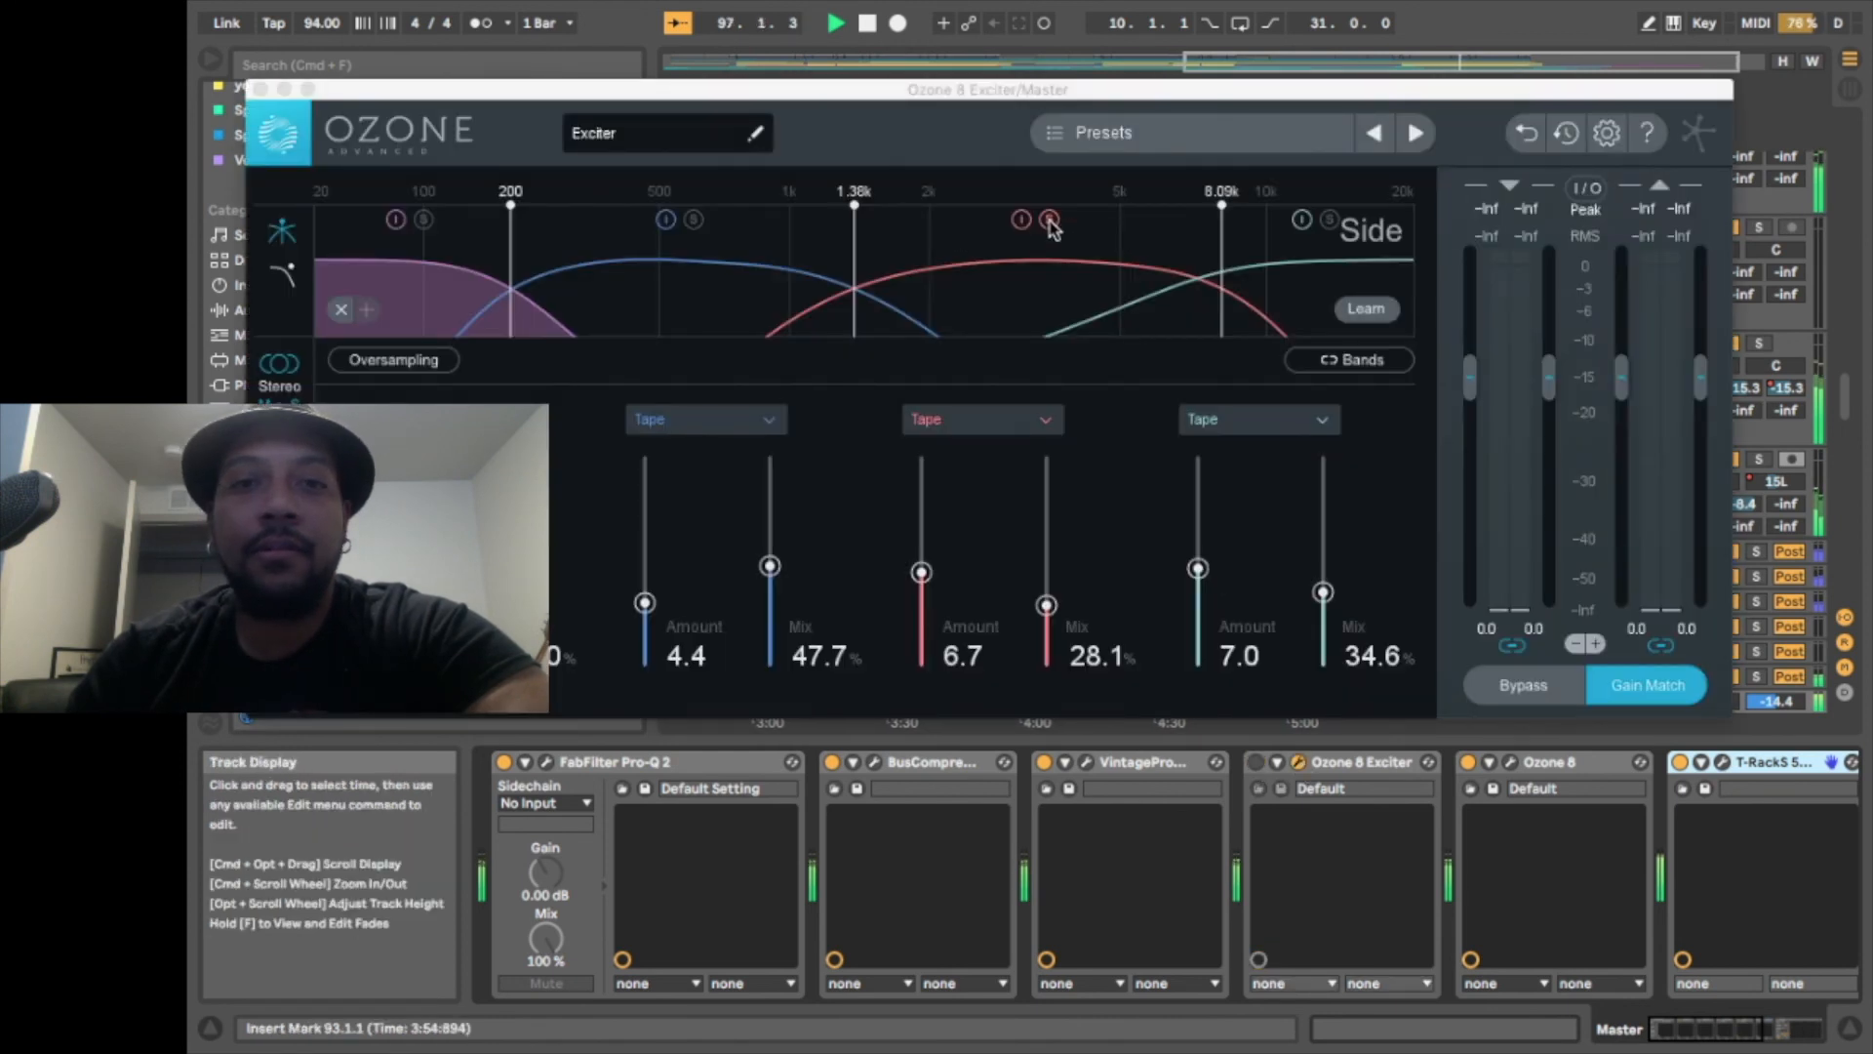
left_click(1258, 764)
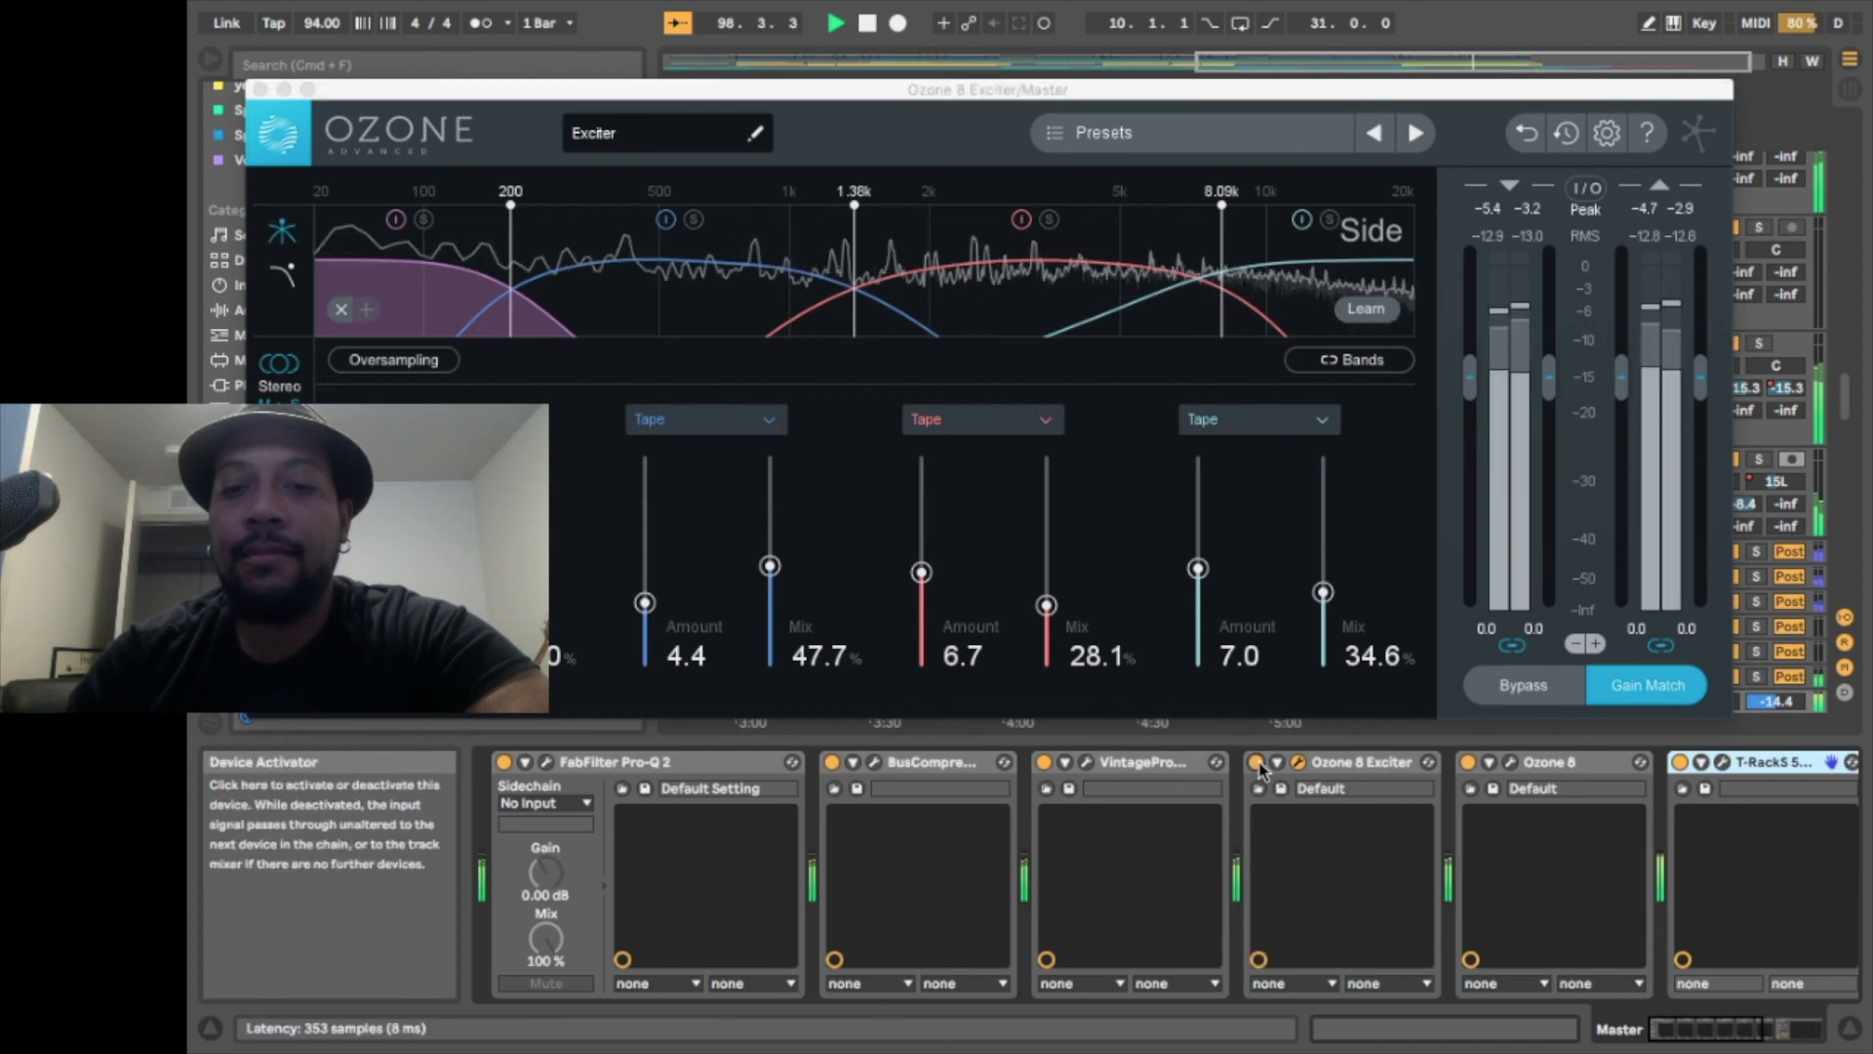
left_click(1258, 763)
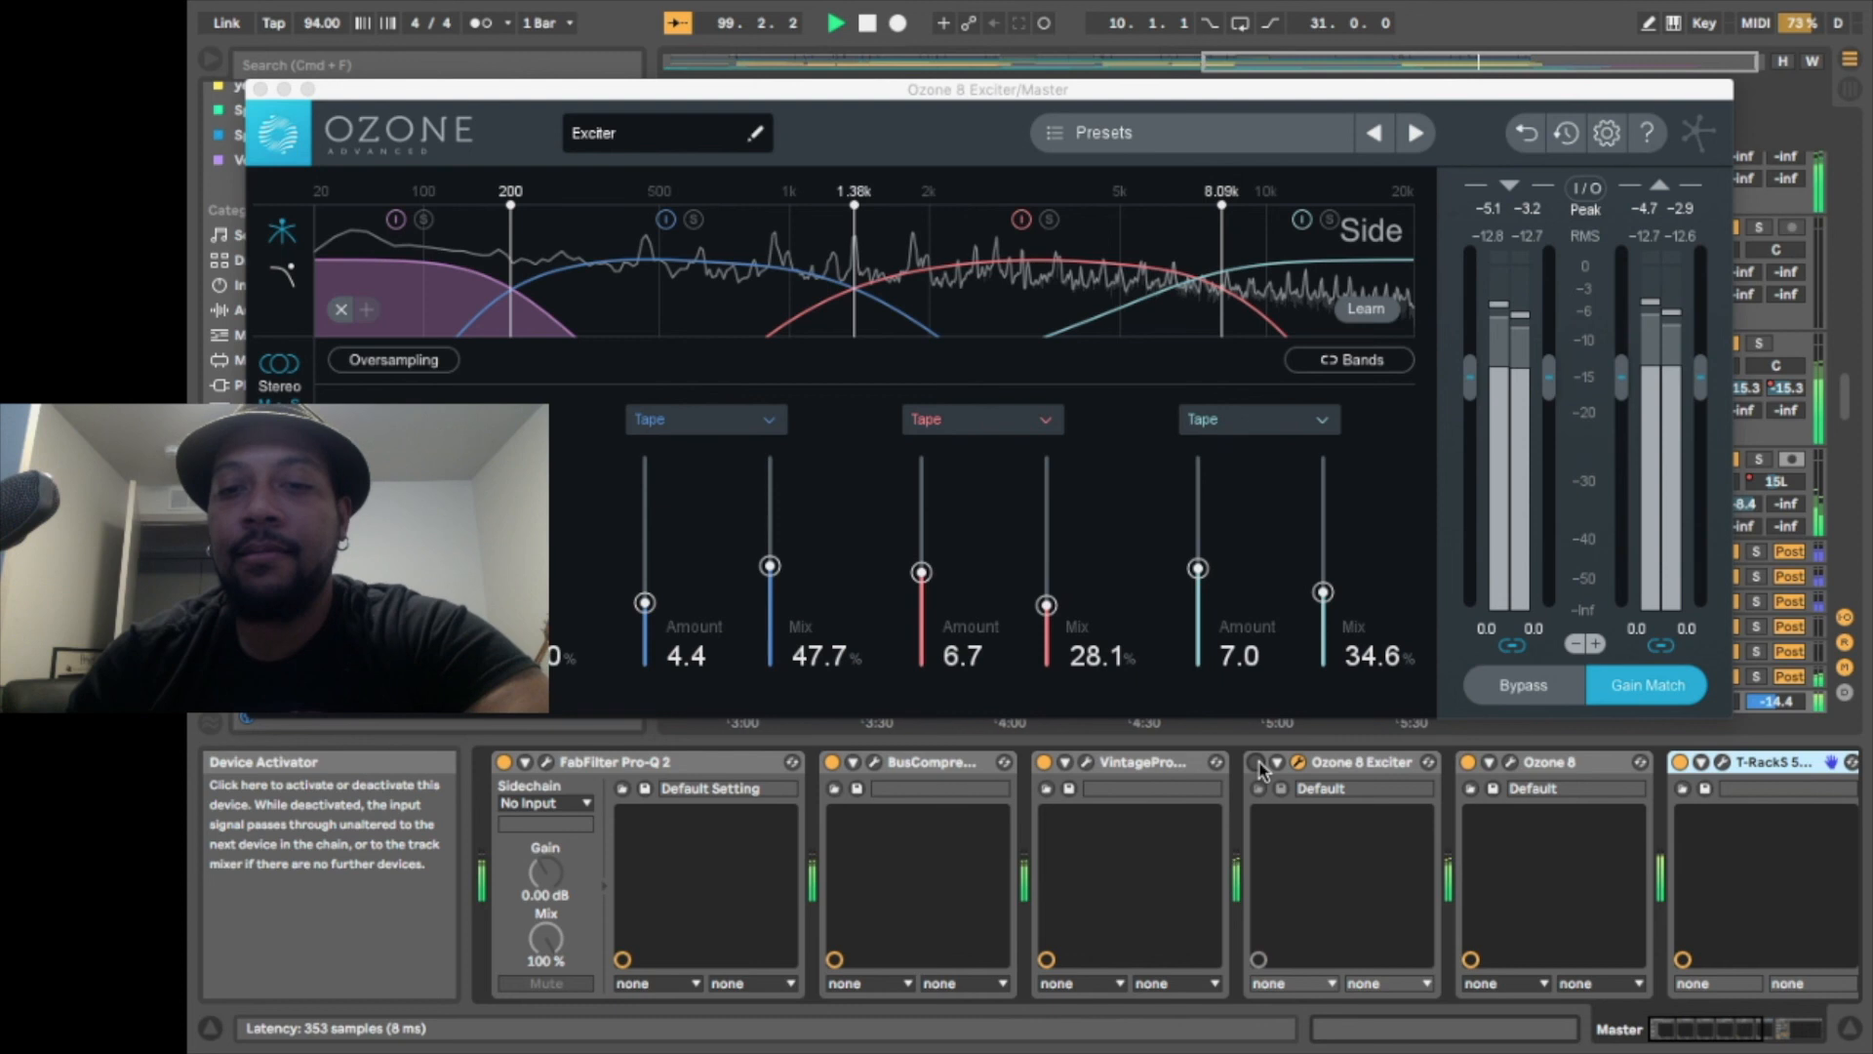
left_click(1257, 764)
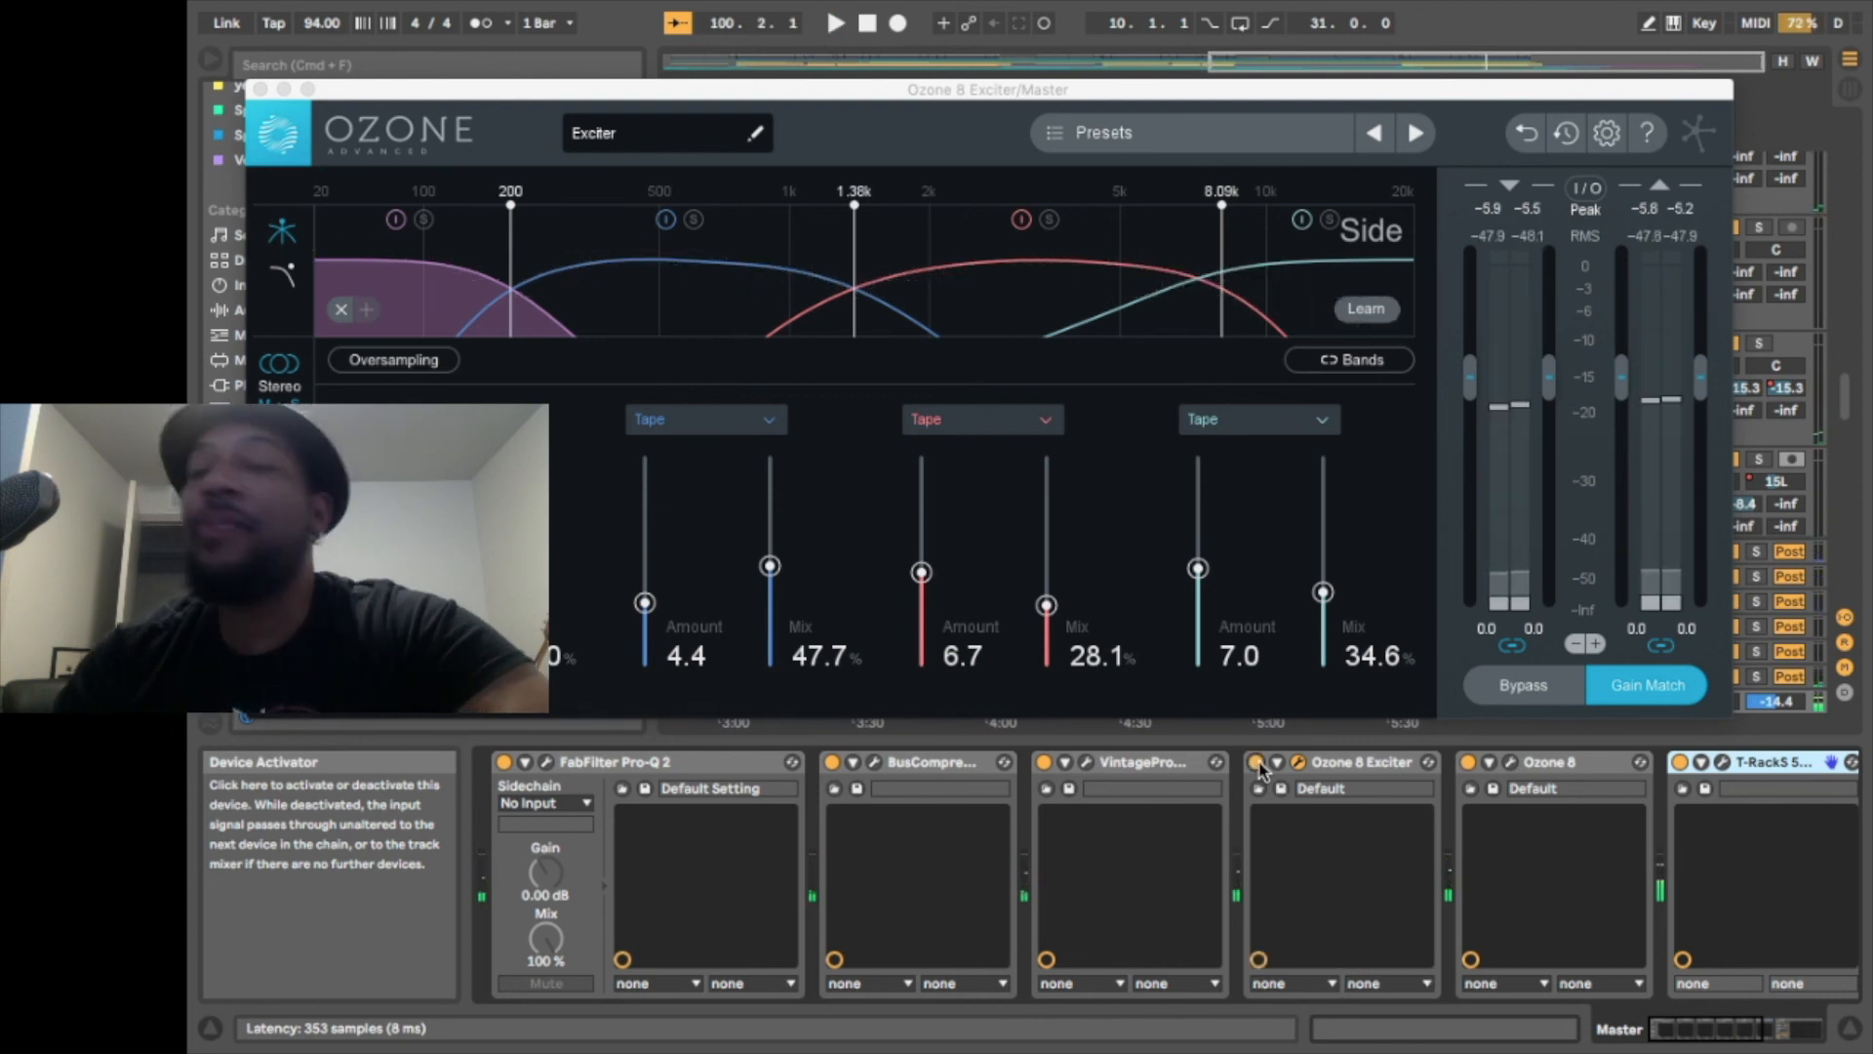
left_click(260, 89)
Open the Master's Ozone 8 and review its Vintage Limiter, Equalizer, Dynamics and Maximizer modules in turn
scroll(1366, 849, "right", 5)
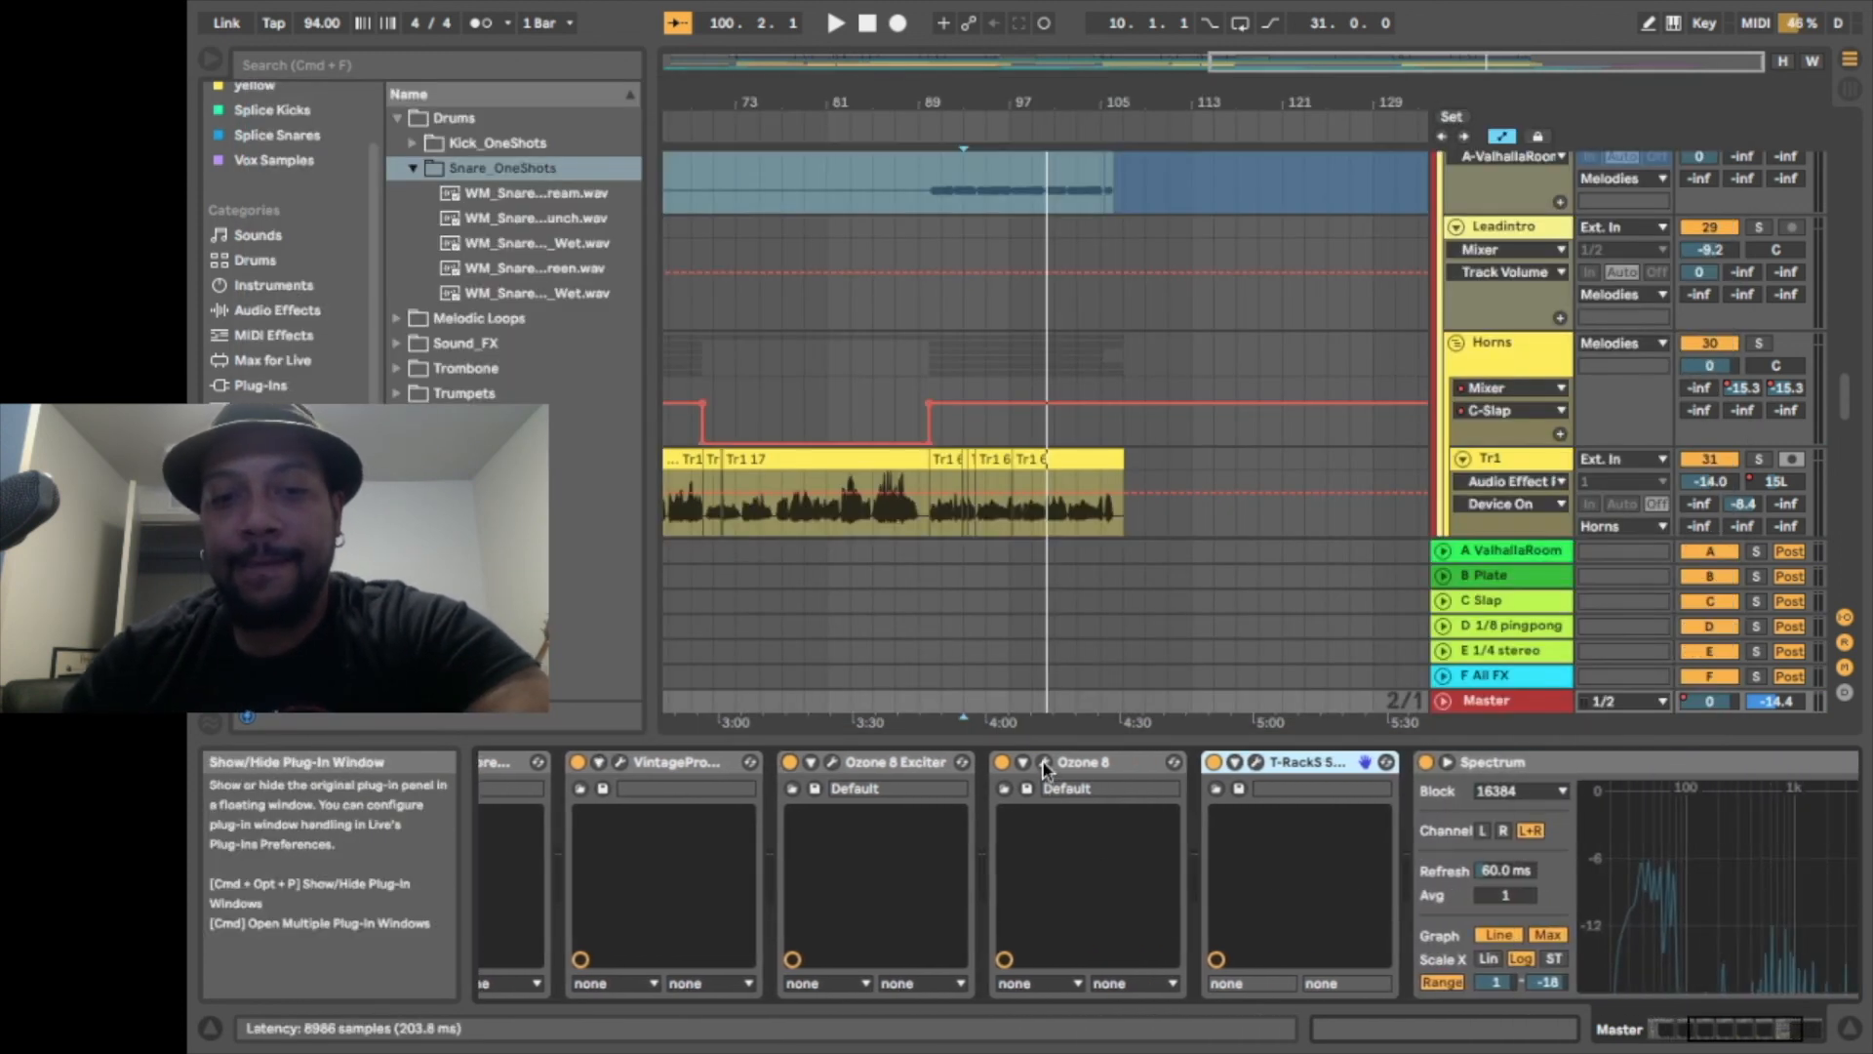
left_click(1038, 760)
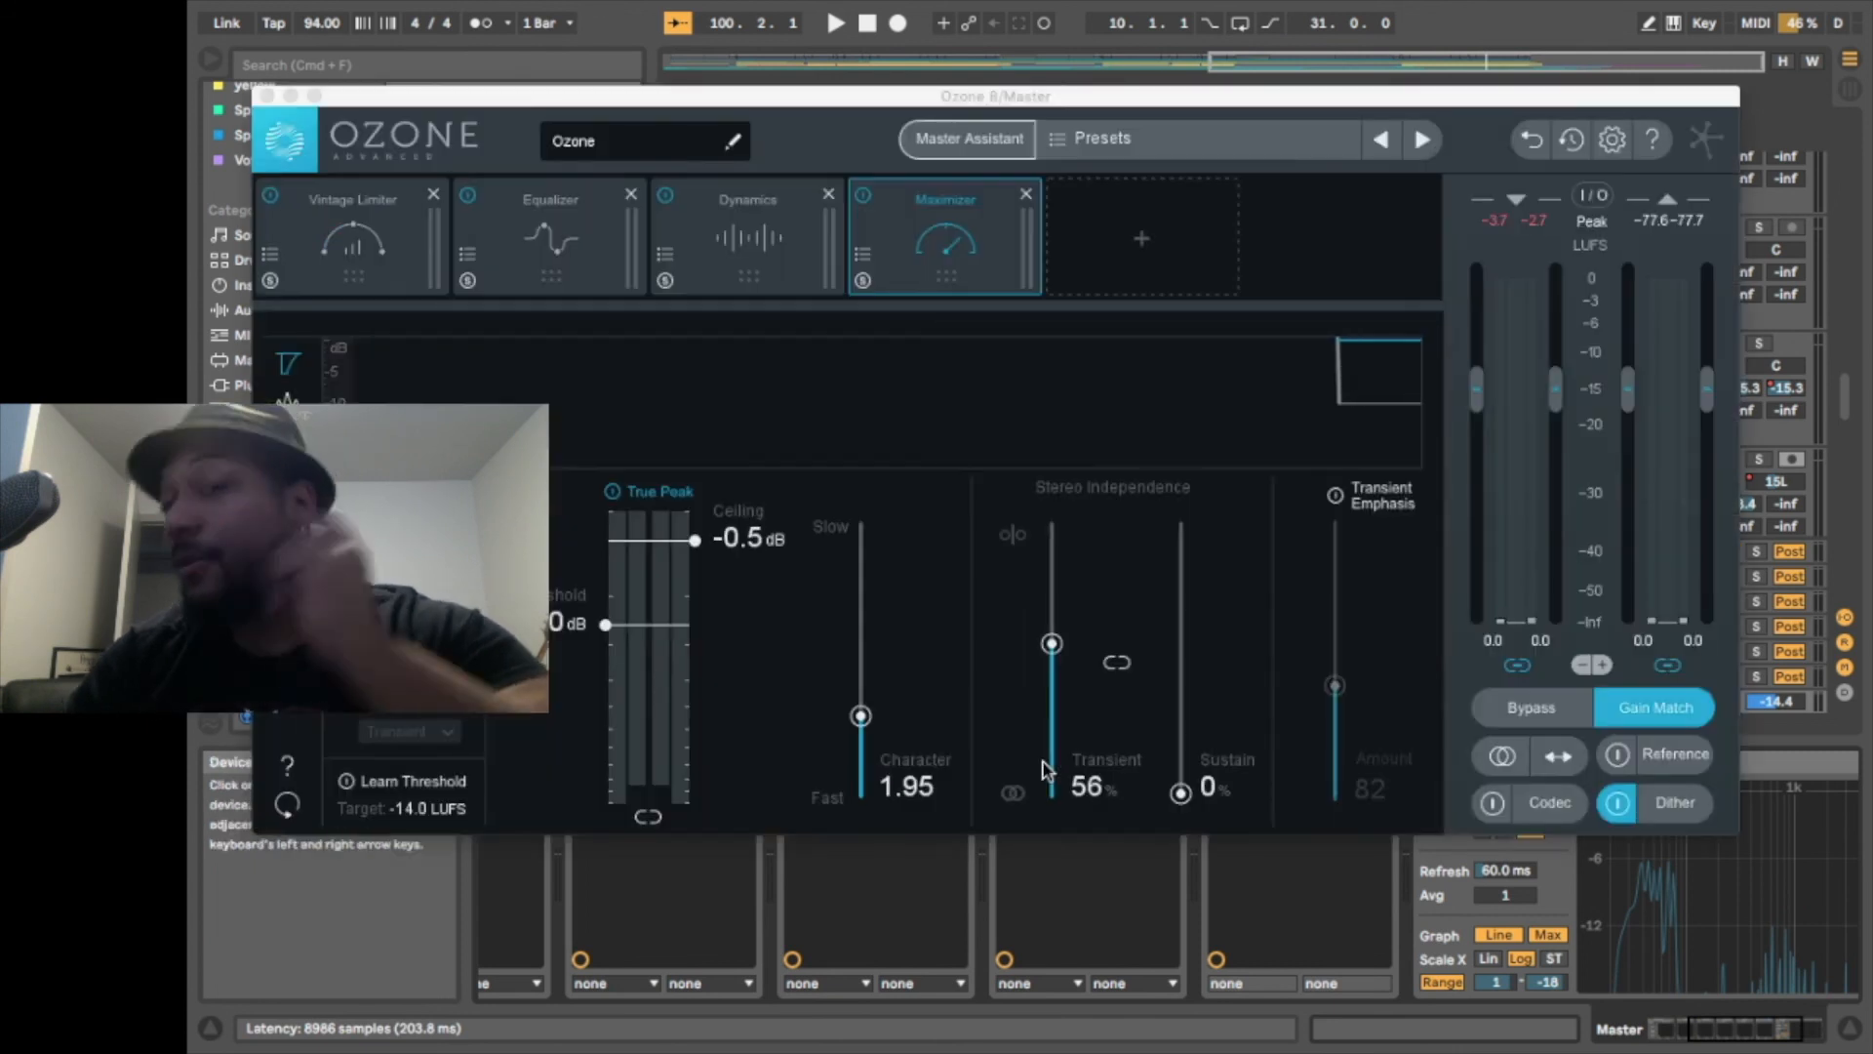
left_click(388, 256)
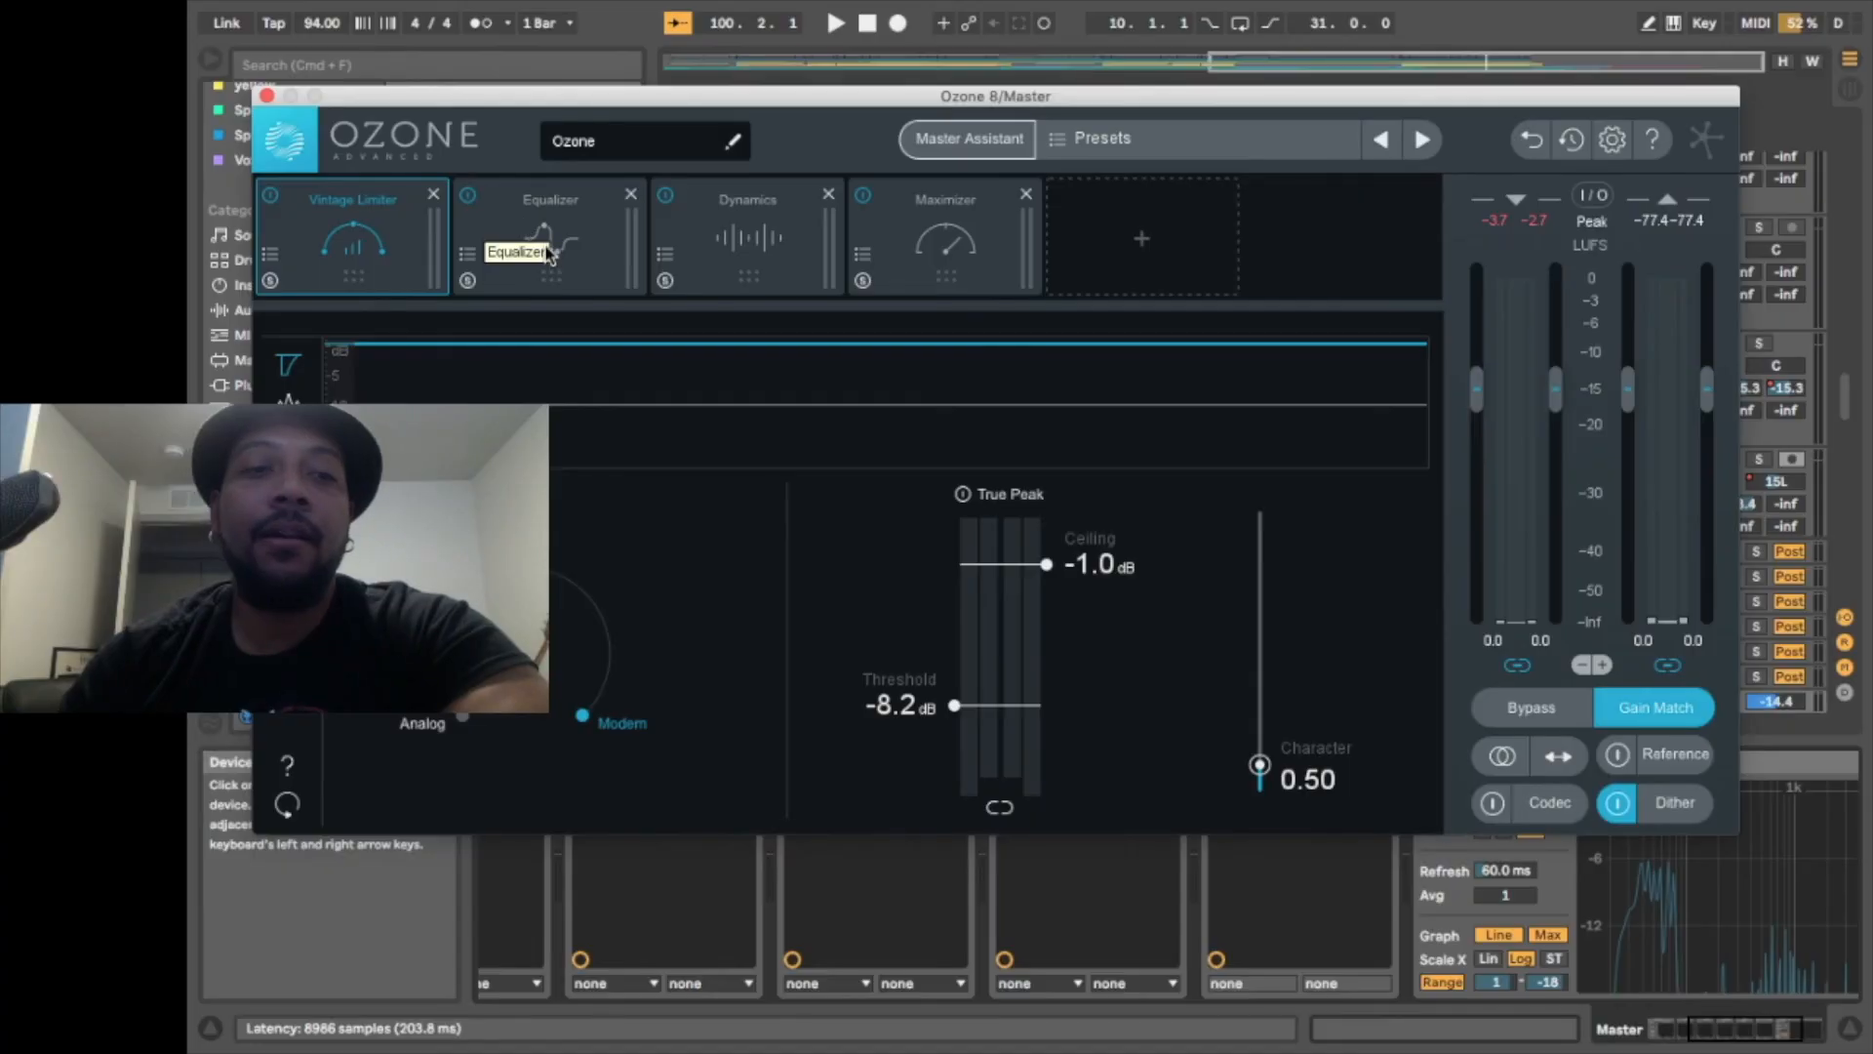
left_click(546, 265)
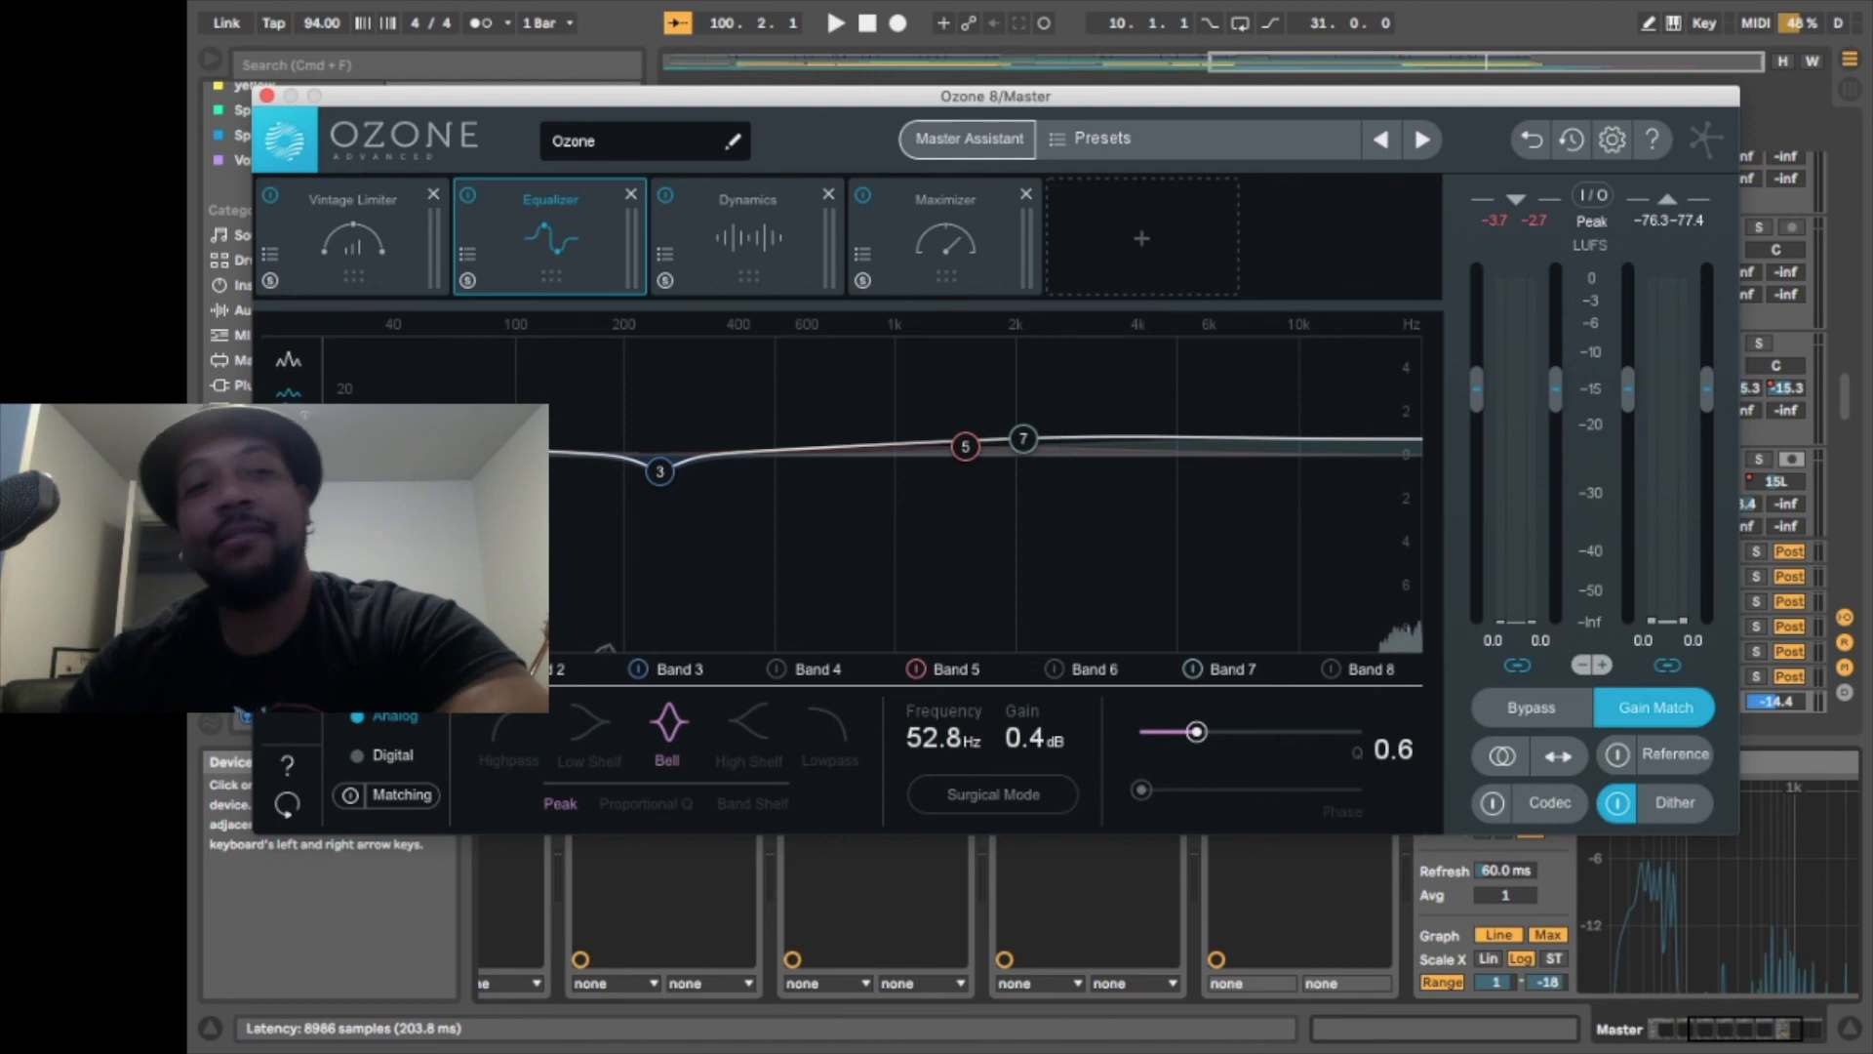
left_click(762, 279)
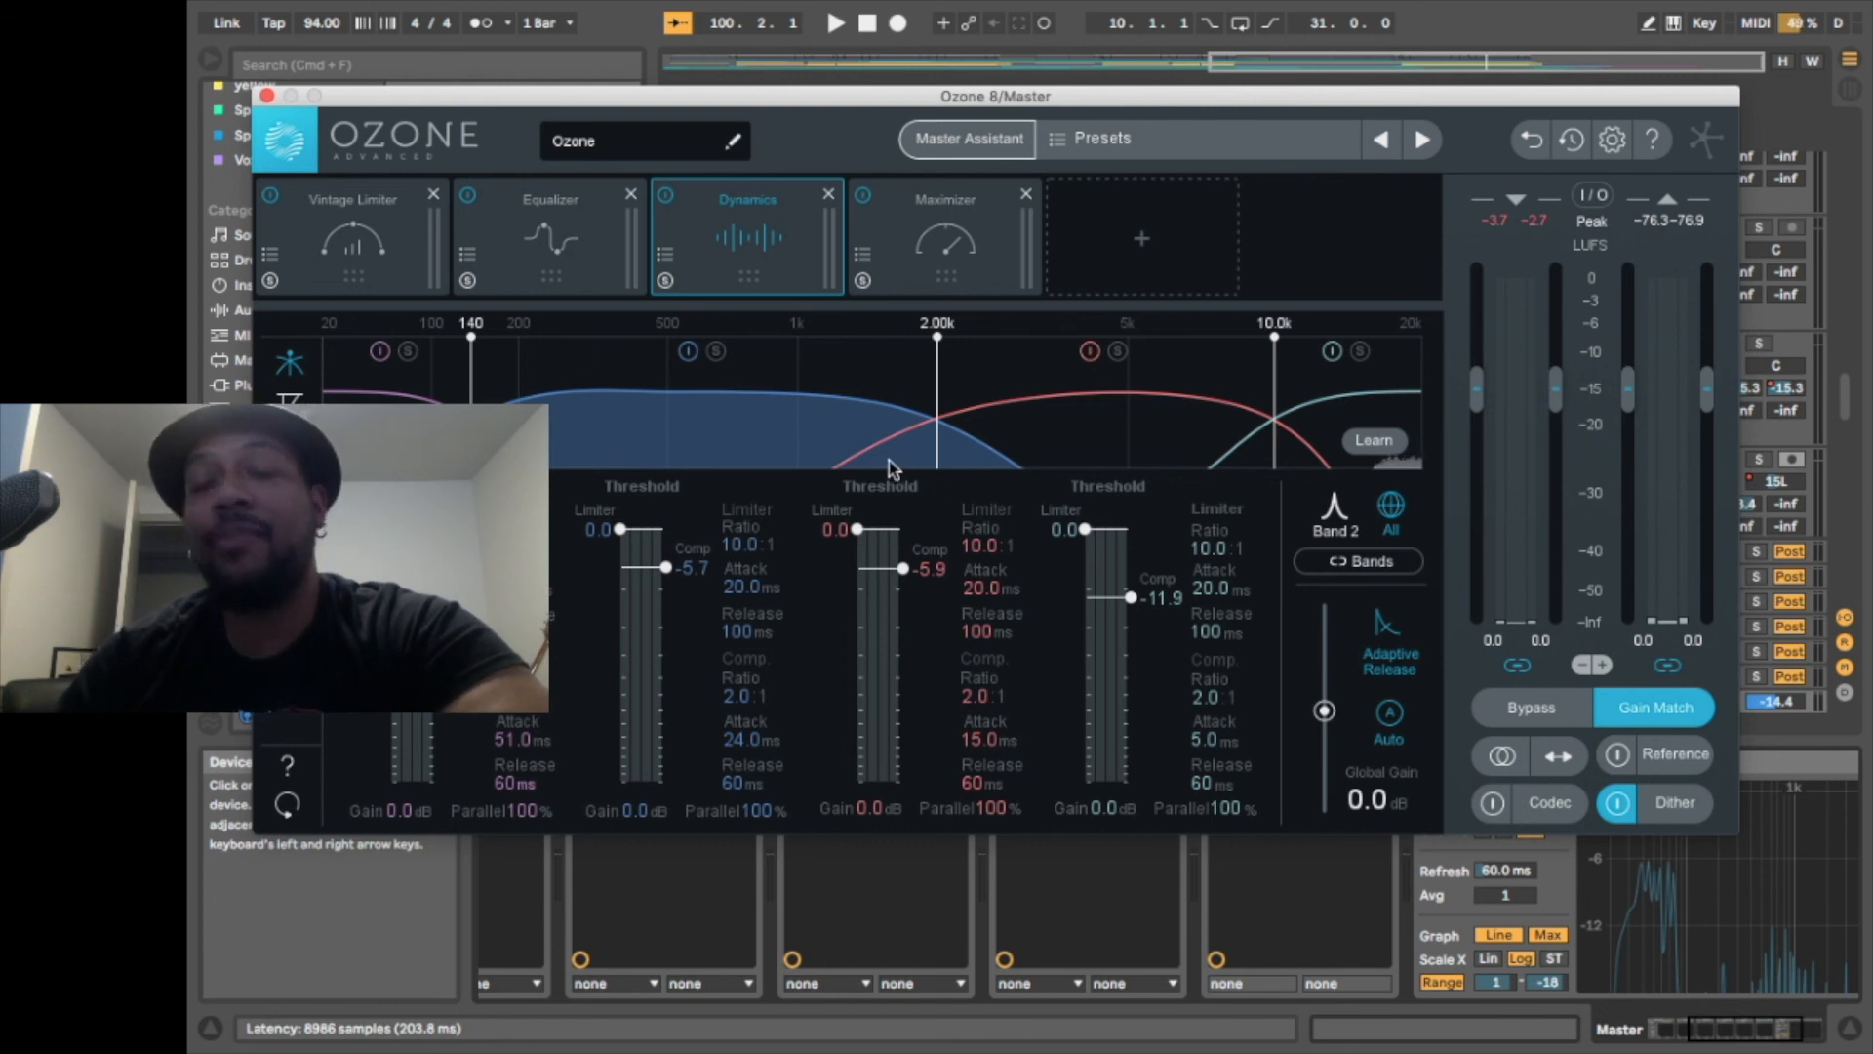
left_click(923, 252)
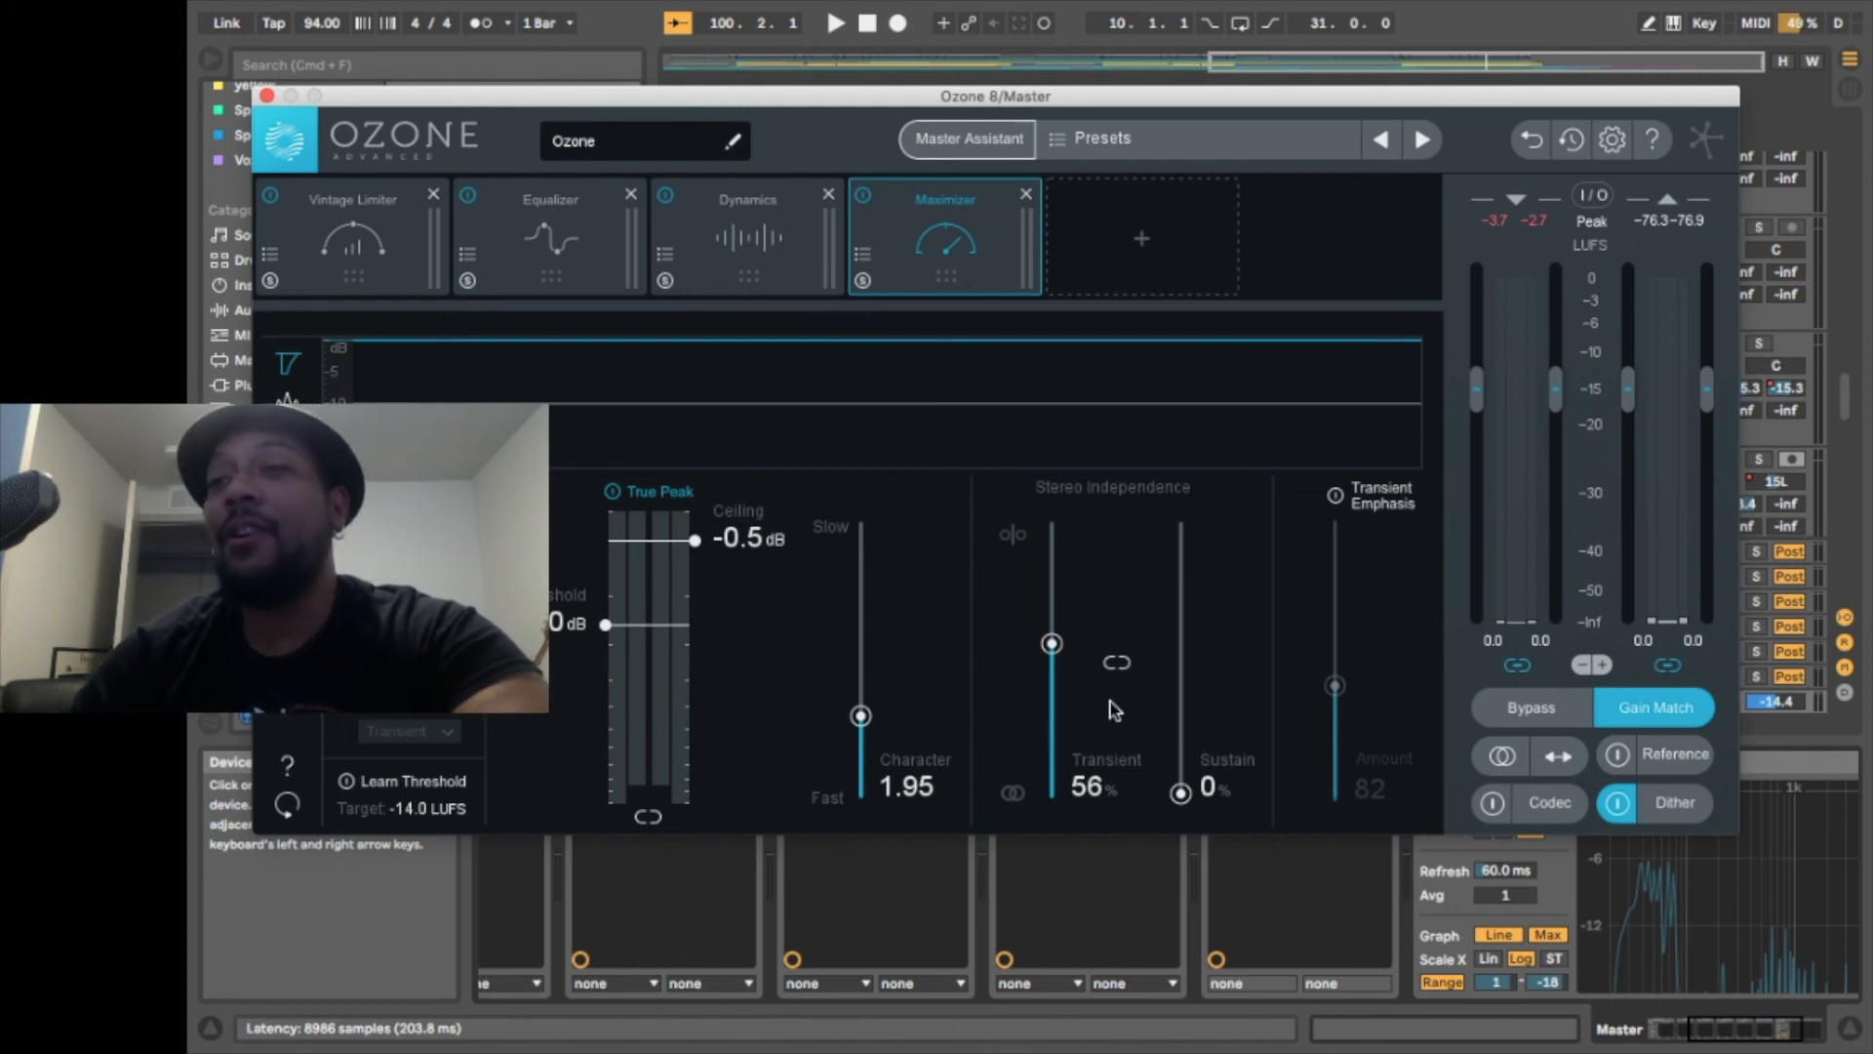
Play the song from bar 93 and compare the mix with Ozone 8's processing bypassed and active
key("space")
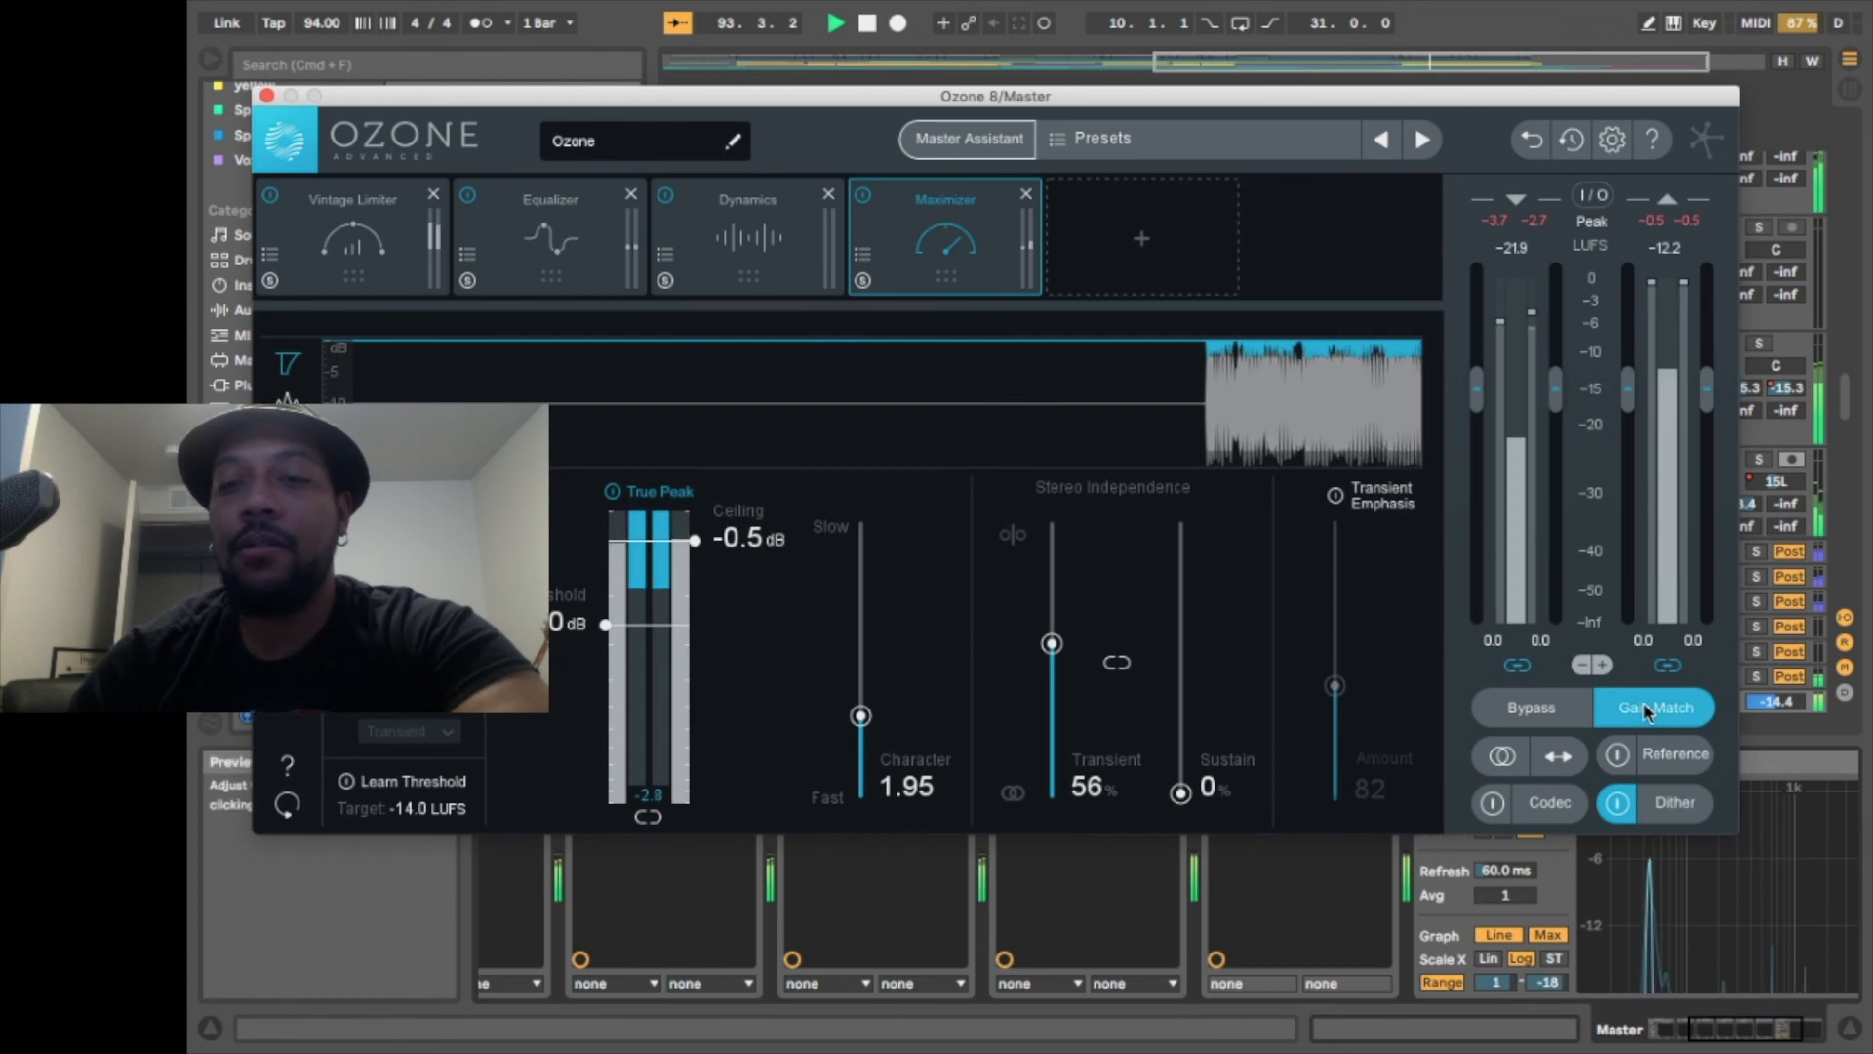
left_click(1536, 701)
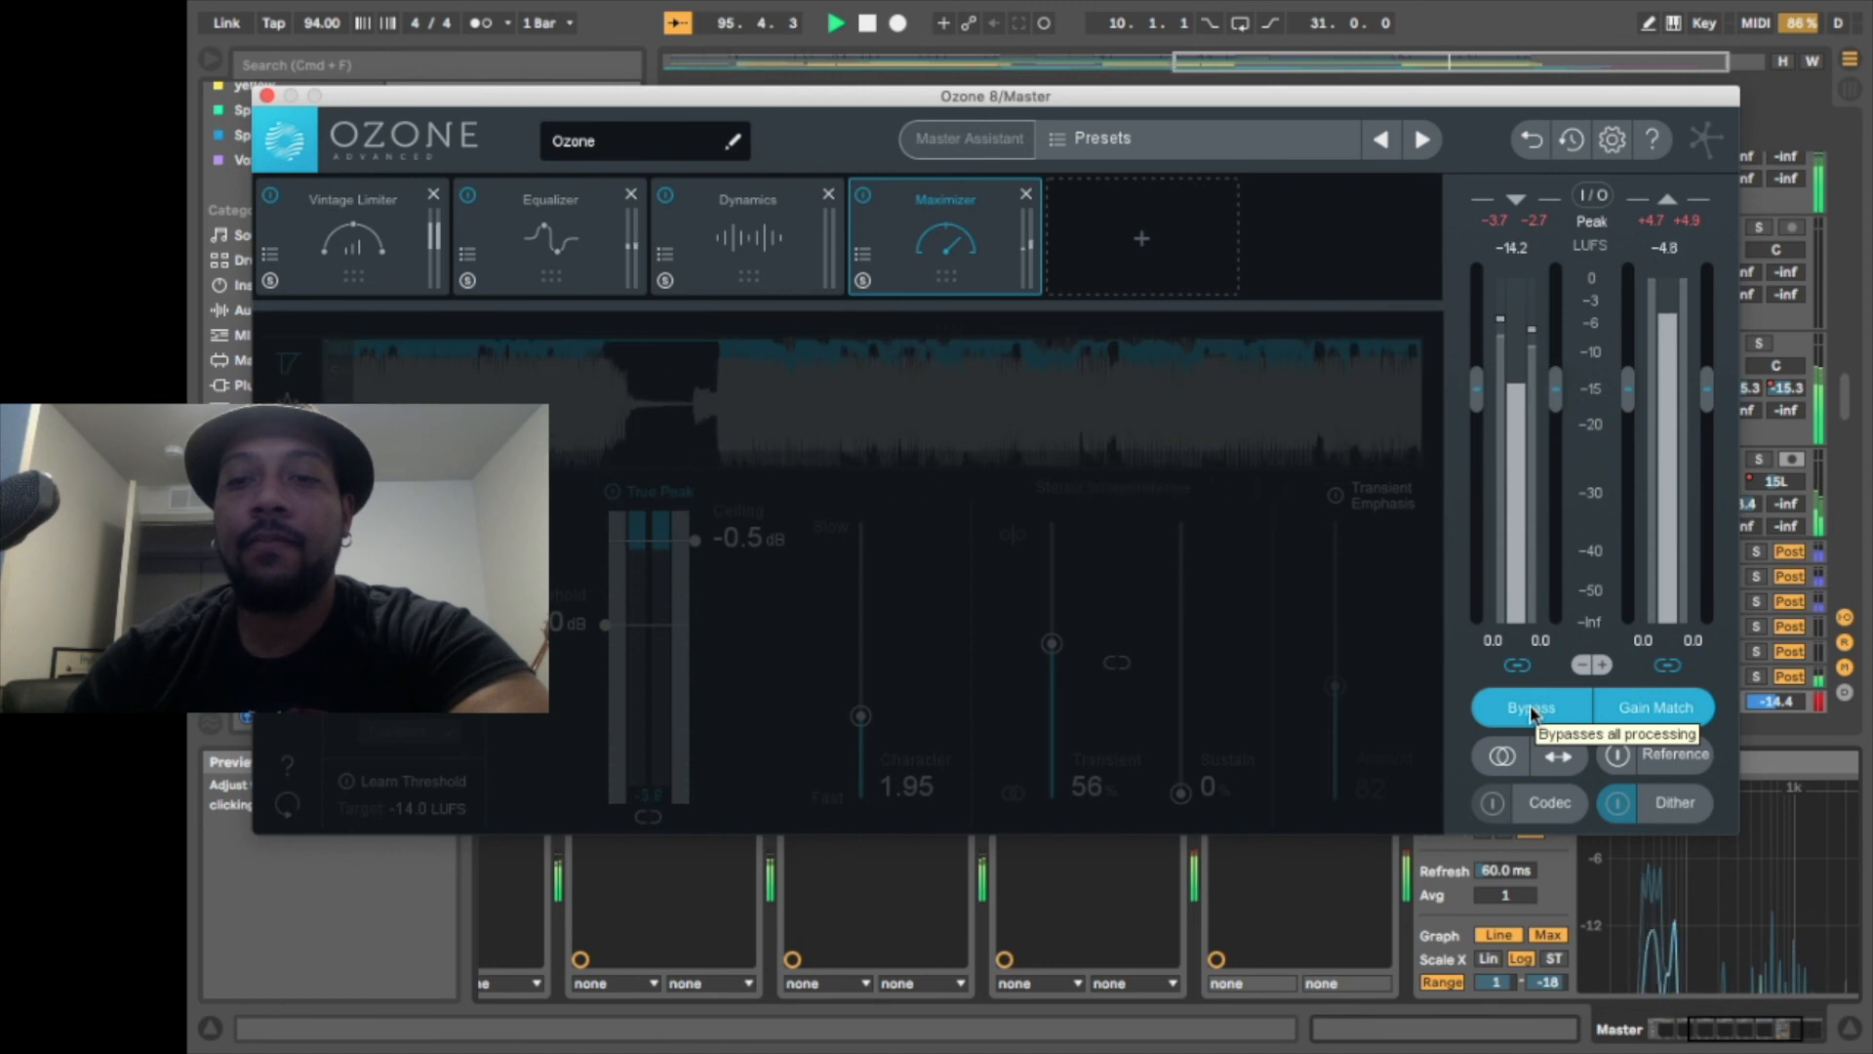
left_click(1530, 705)
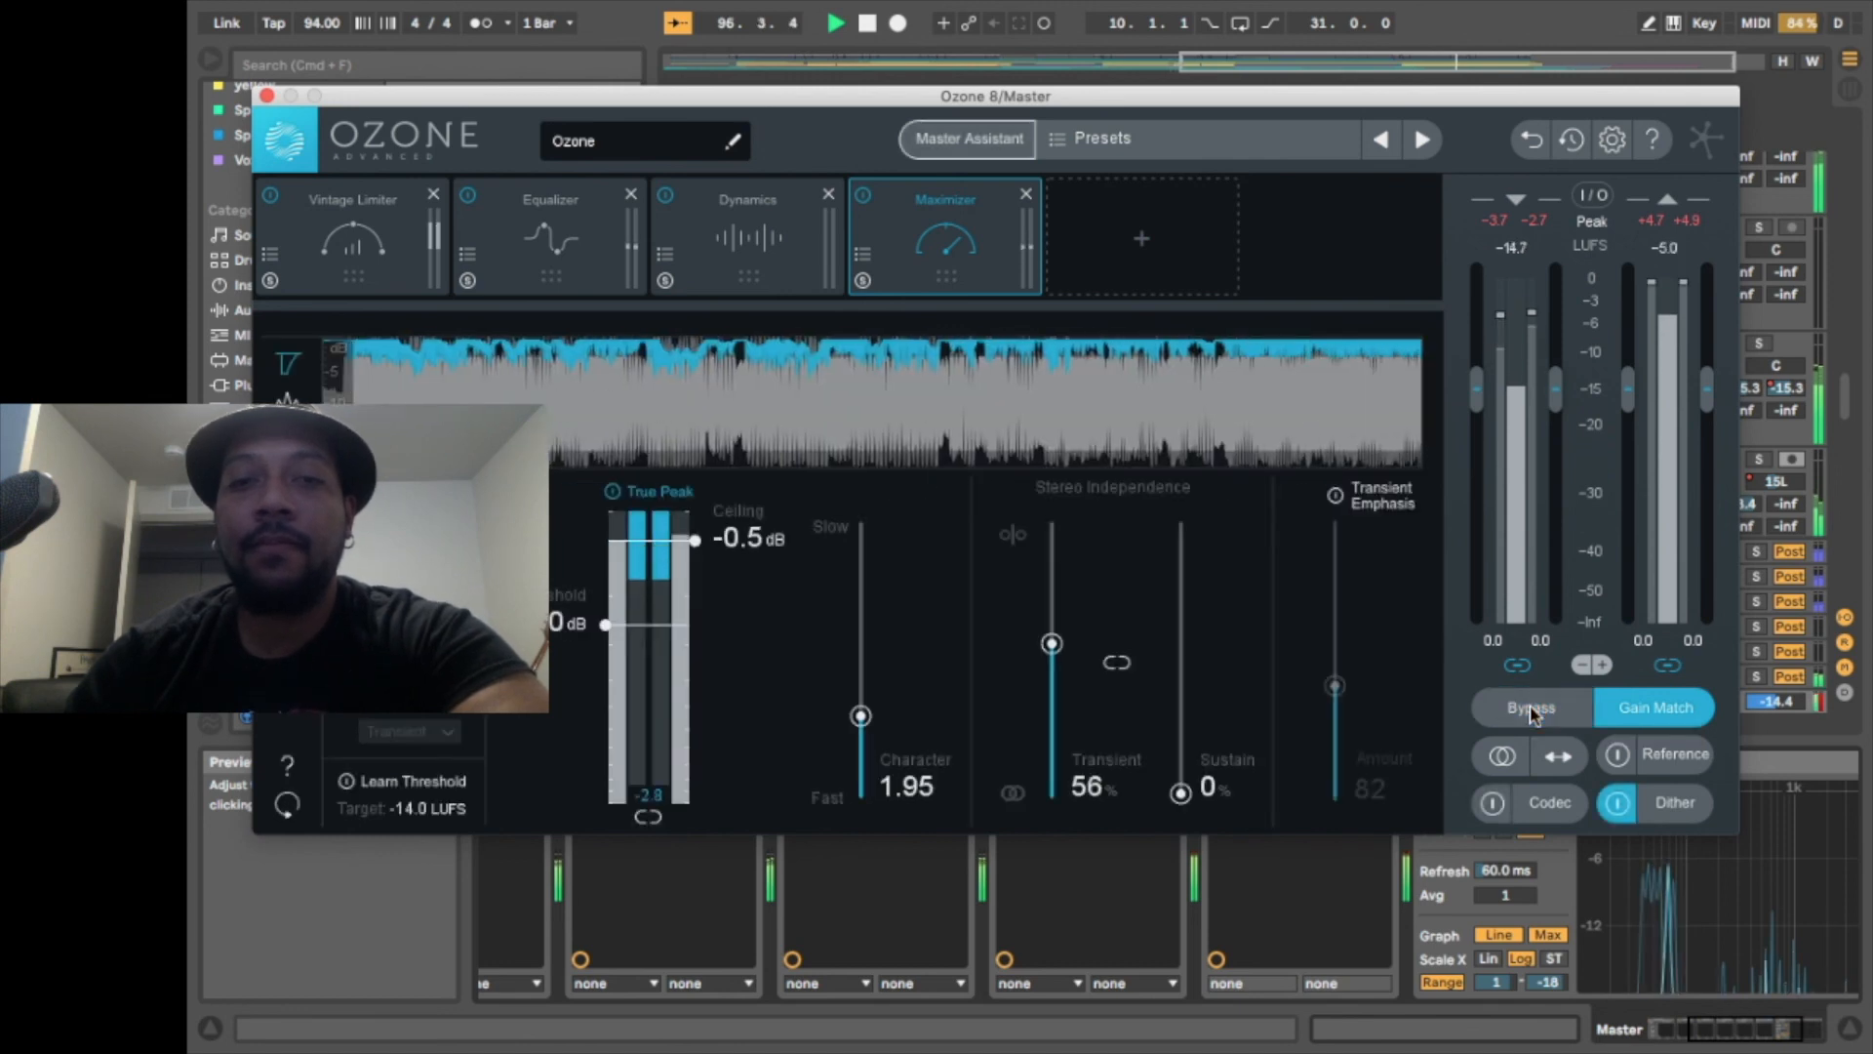